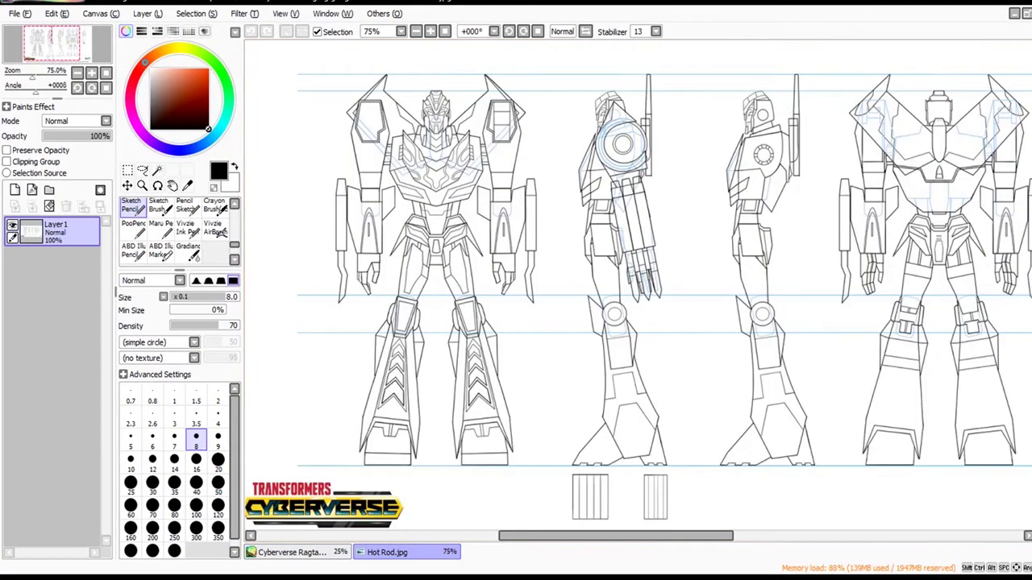
Close the line-art reference image and open the coloured Hot Rod.jpg reference in its place.
{"action": "key", "text": "ctrl+w"}
{"action": "left_click", "coordinate": [33, 15]}
{"action": "left_click", "coordinate": [57, 59]}
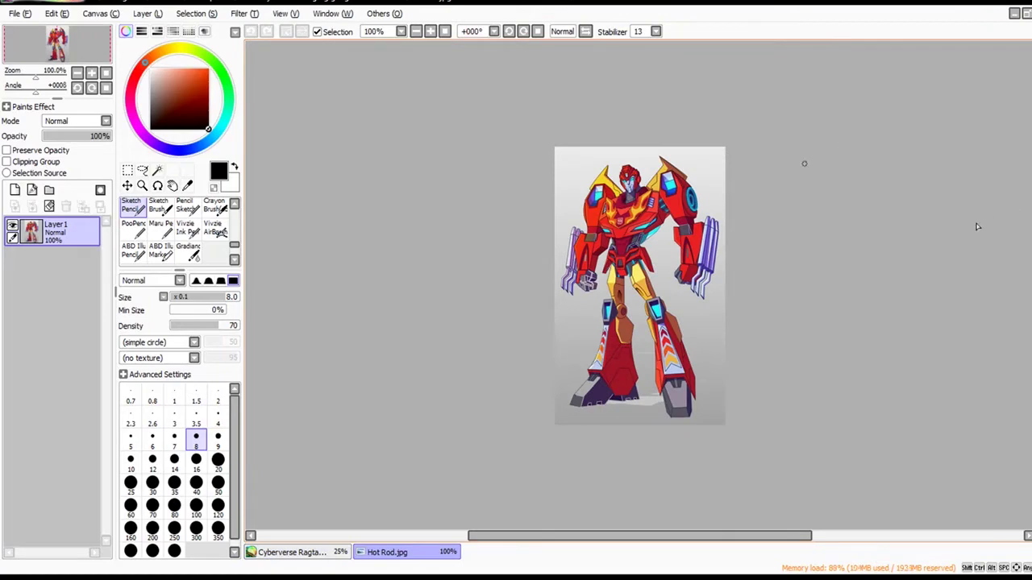
{"action": "left_click", "coordinate": [863, 295], "text": "ctrl"}
{"action": "left_click", "coordinate": [859, 277], "text": "ctrl"}
{"action": "left_click_drag", "start_coordinate": [865, 280], "coordinate": [870, 291]}
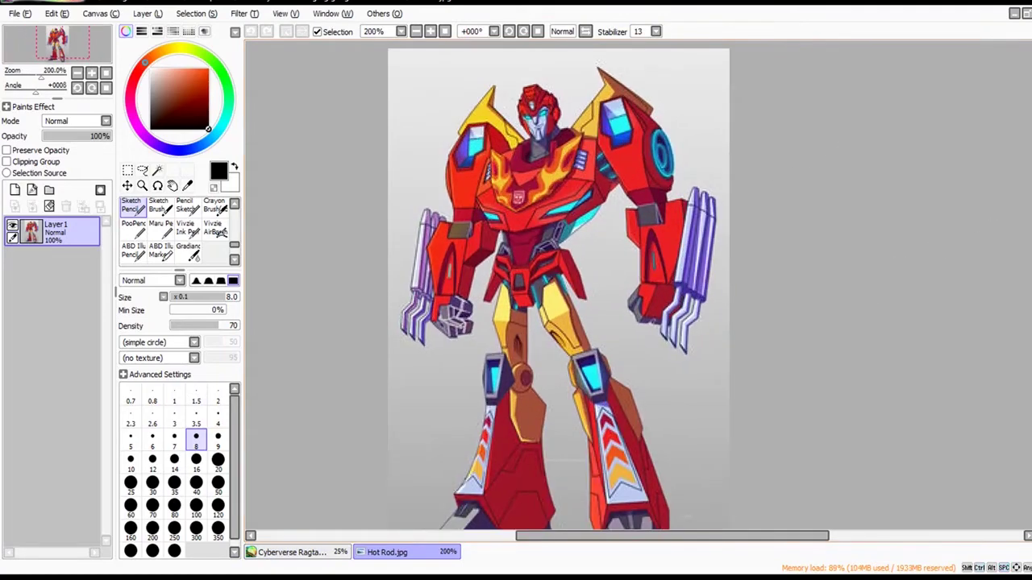
Float the document windows and shrink the Hot Rod.jpg window to a narrow column with the robot centred in it.
{"action": "left_click", "coordinate": [1026, 13]}
{"action": "left_click_drag", "start_coordinate": [484, 102], "coordinate": [453, 72]}
{"action": "left_click_drag", "start_coordinate": [549, 447], "coordinate": [565, 579]}
{"action": "left_click_drag", "start_coordinate": [450, 474], "coordinate": [461, 539]}
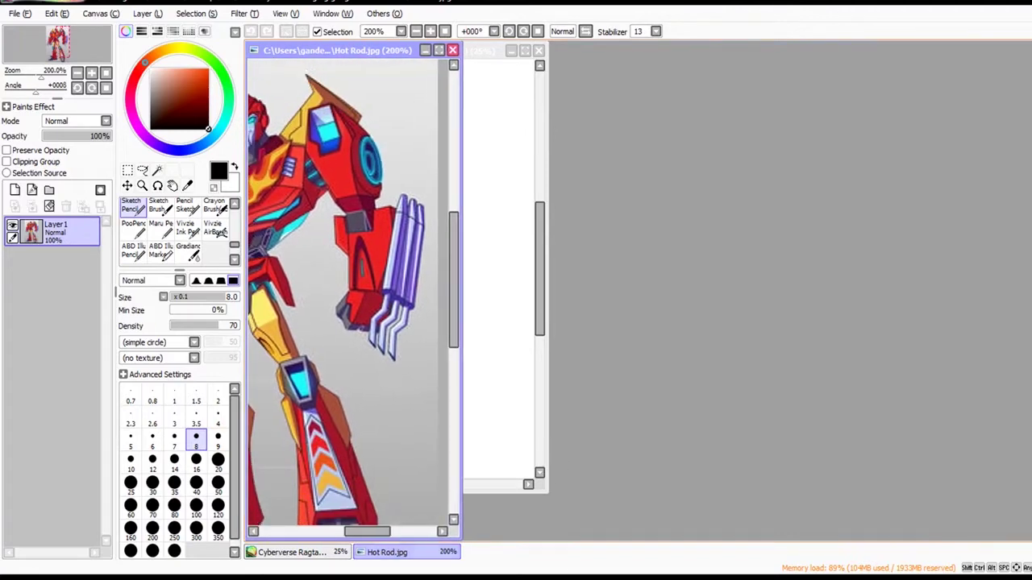
{"action": "left_click", "coordinate": [458, 424], "text": "ctrl+alt"}
{"action": "left_click_drag", "start_coordinate": [416, 349], "coordinate": [465, 304]}
{"action": "left_click", "coordinate": [460, 302], "text": "ctrl"}
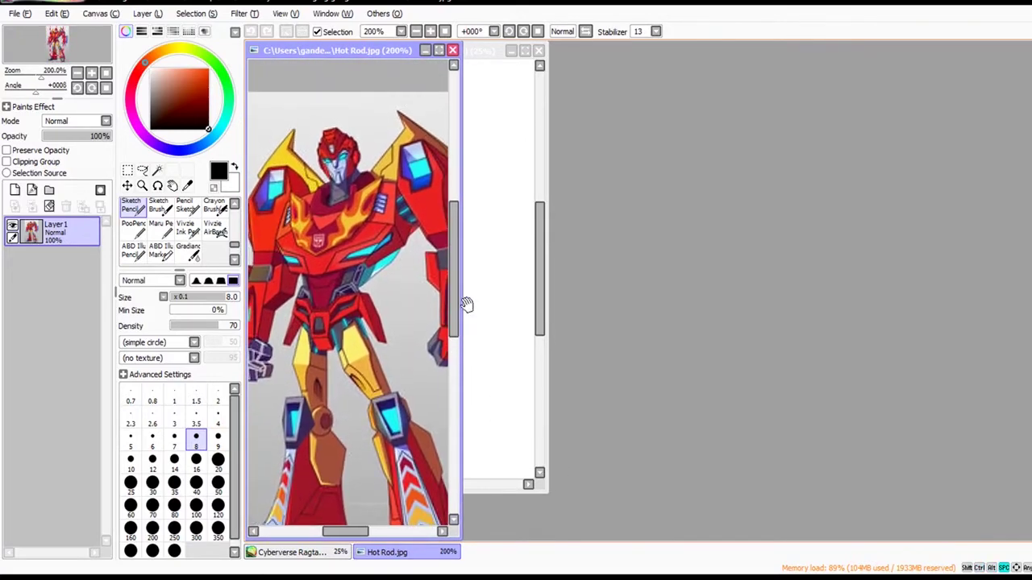
Place the drawing's window beside the reference and enlarge it to fill the remaining workspace.
{"action": "left_click_drag", "start_coordinate": [608, 65], "coordinate": [878, 67]}
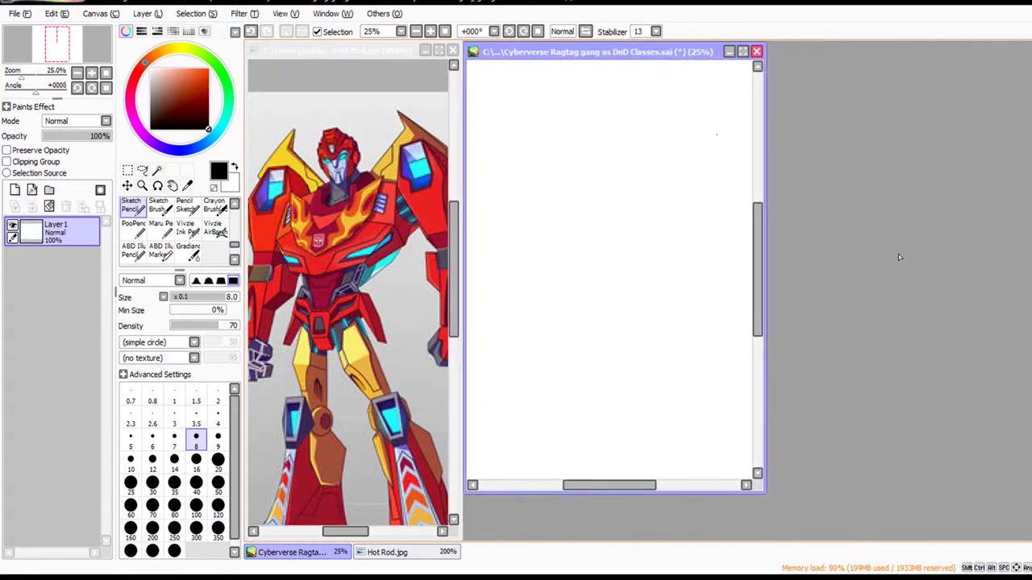
{"action": "left_click_drag", "start_coordinate": [765, 493], "coordinate": [1031, 541]}
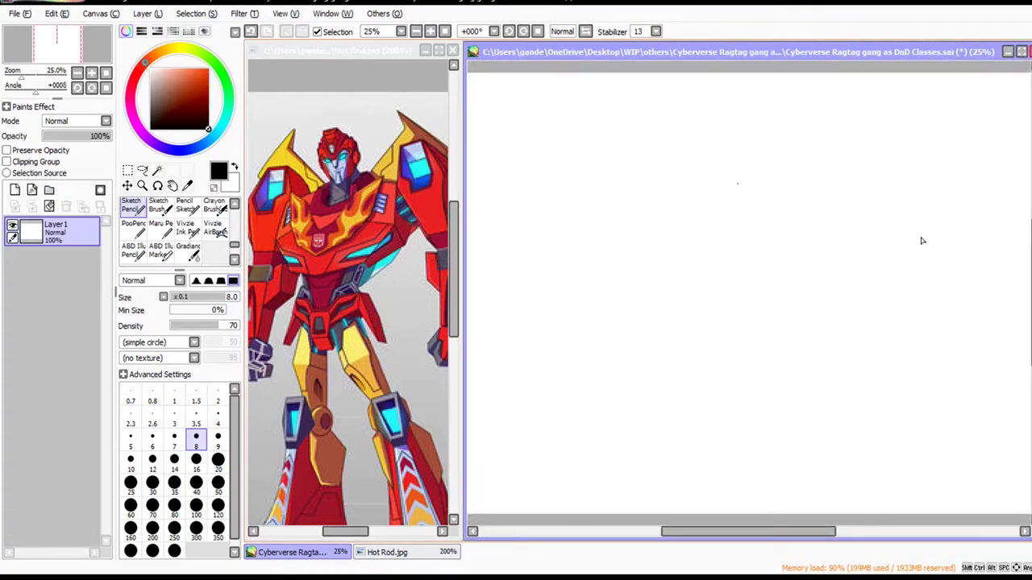
{"action": "key", "text": "space"}
{"action": "mouse_move", "coordinate": [878, 314]}
{"action": "left_mouse_down"}
{"action": "mouse_move", "coordinate": [897, 313]}
{"action": "mouse_move", "coordinate": [890, 301]}
{"action": "left_mouse_up"}
{"action": "left_click_drag", "start_coordinate": [886, 219], "coordinate": [854, 221]}
{"action": "left_click", "coordinate": [969, 297], "text": "ctrl+alt"}
{"action": "left_click_drag", "start_coordinate": [970, 298], "coordinate": [961, 307]}
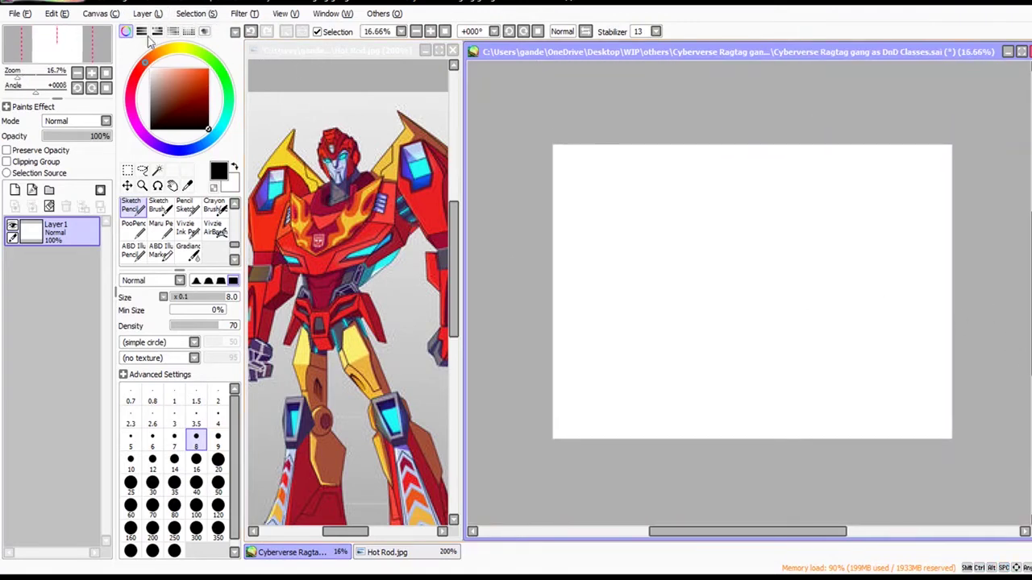
Rotate the blank canvas to portrait orientation and maximise the drawing's window.
{"action": "left_click", "coordinate": [112, 15]}
{"action": "left_click", "coordinate": [179, 153]}
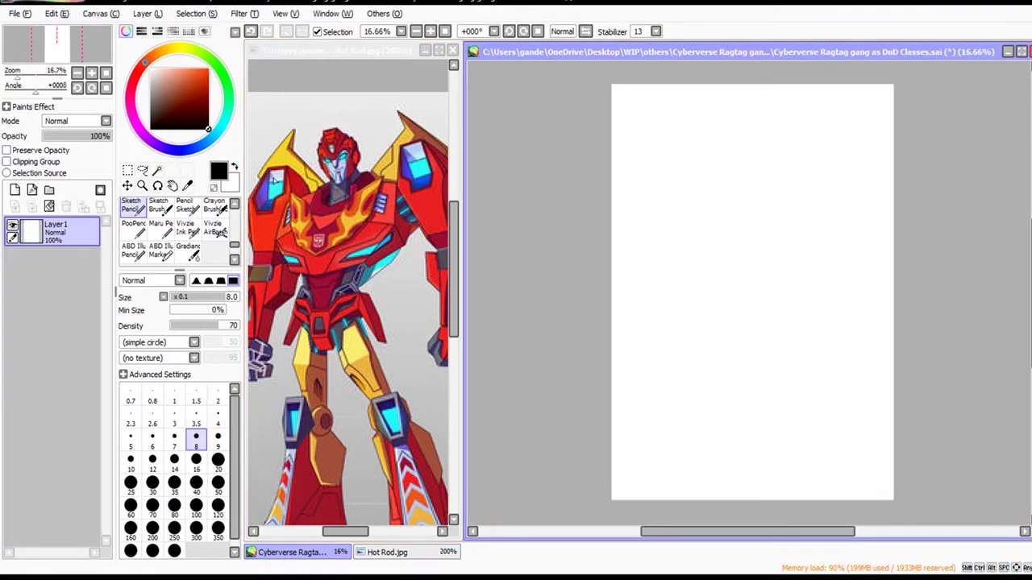
{"action": "left_click", "coordinate": [924, 251], "text": "ctrl"}
{"action": "left_click_drag", "start_coordinate": [952, 211], "coordinate": [896, 274]}
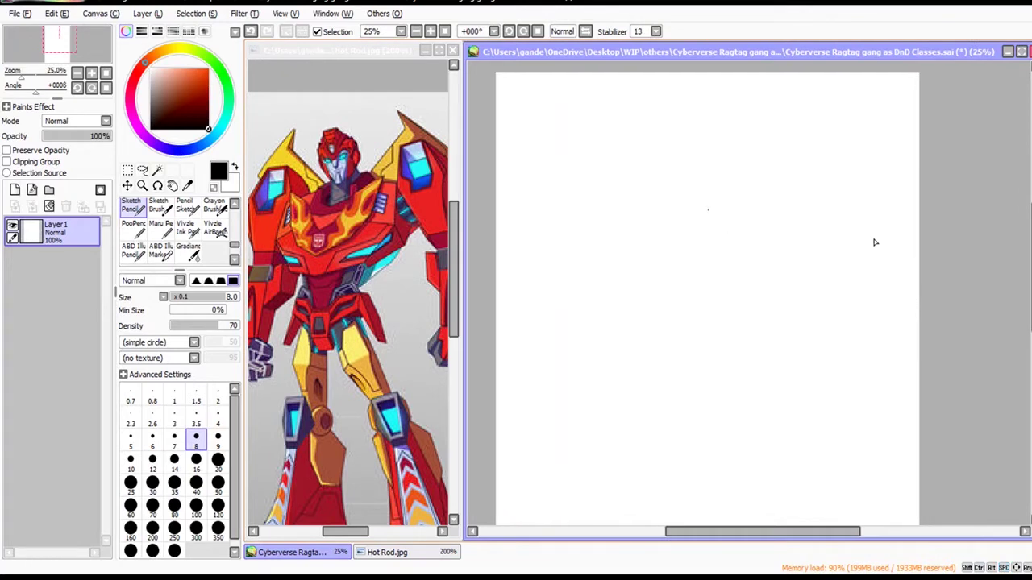
{"action": "double_click", "coordinate": [760, 52]}
{"action": "scroll", "coordinate": [712, 182], "scroll_direction": "up", "scroll_amount": 1}
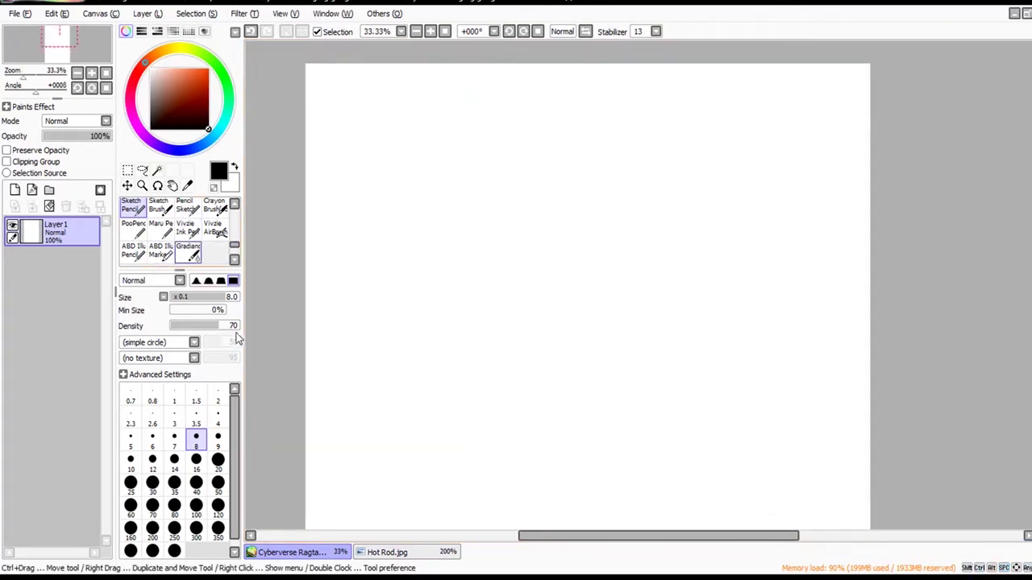
Choose the ABD Marker brush and a dark red drawing colour.
{"action": "left_click", "coordinate": [161, 251]}
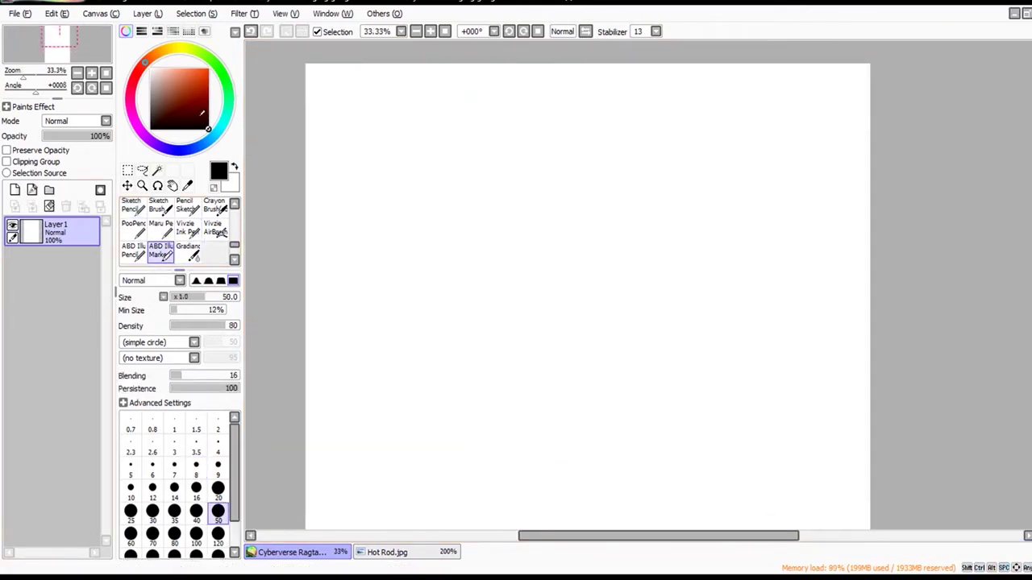
{"action": "left_click", "coordinate": [201, 74]}
{"action": "left_click", "coordinate": [135, 68]}
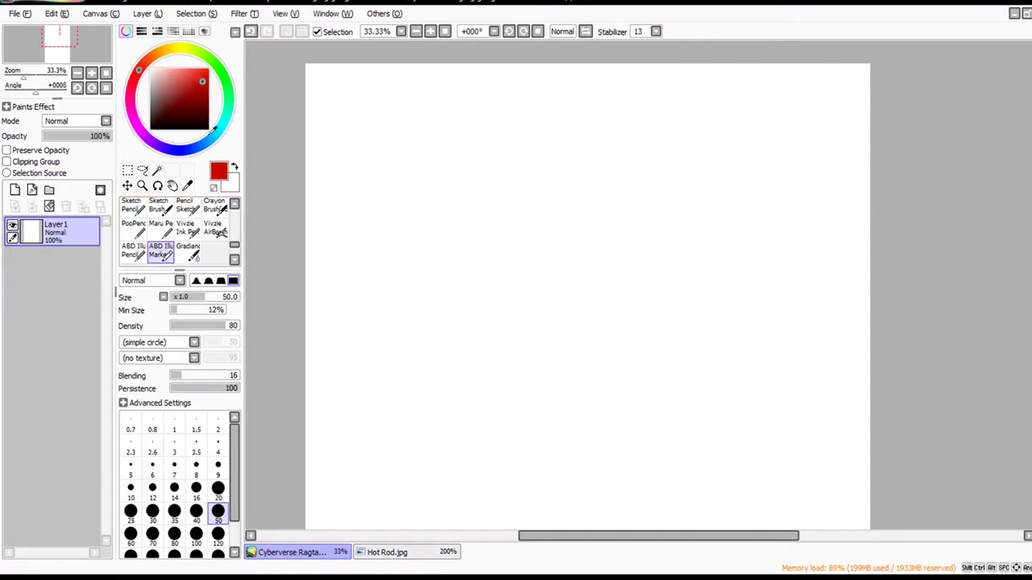
Fill the canvas layer with the blue-grey palette swatch, trying the light grey swatch as an alternative.
{"action": "left_click", "coordinate": [234, 182]}
{"action": "left_click", "coordinate": [189, 32]}
{"action": "left_click", "coordinate": [173, 32]}
{"action": "left_click", "coordinate": [174, 31]}
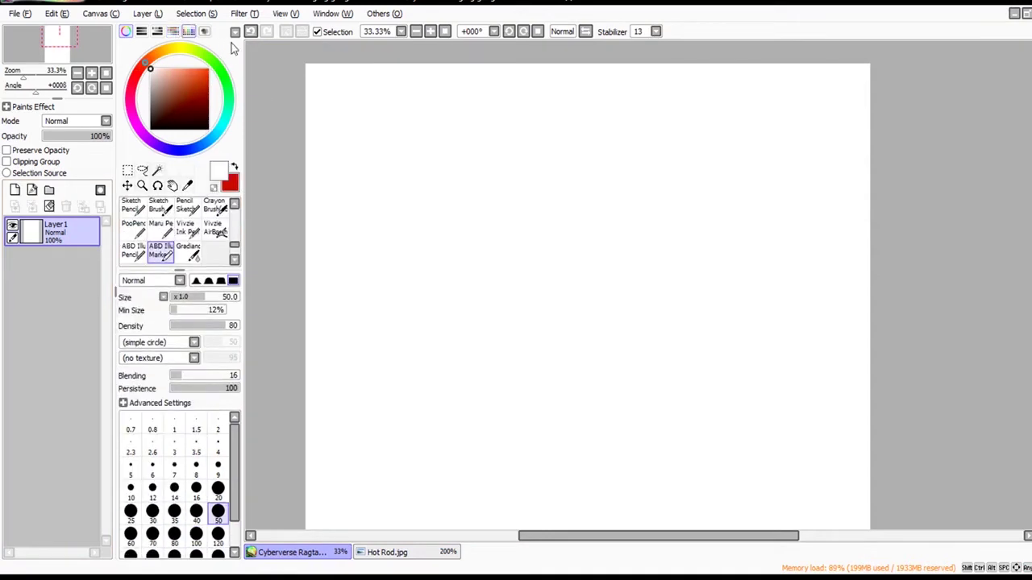
{"action": "left_click", "coordinate": [189, 32]}
{"action": "left_click", "coordinate": [151, 167]}
{"action": "key", "text": "g"}
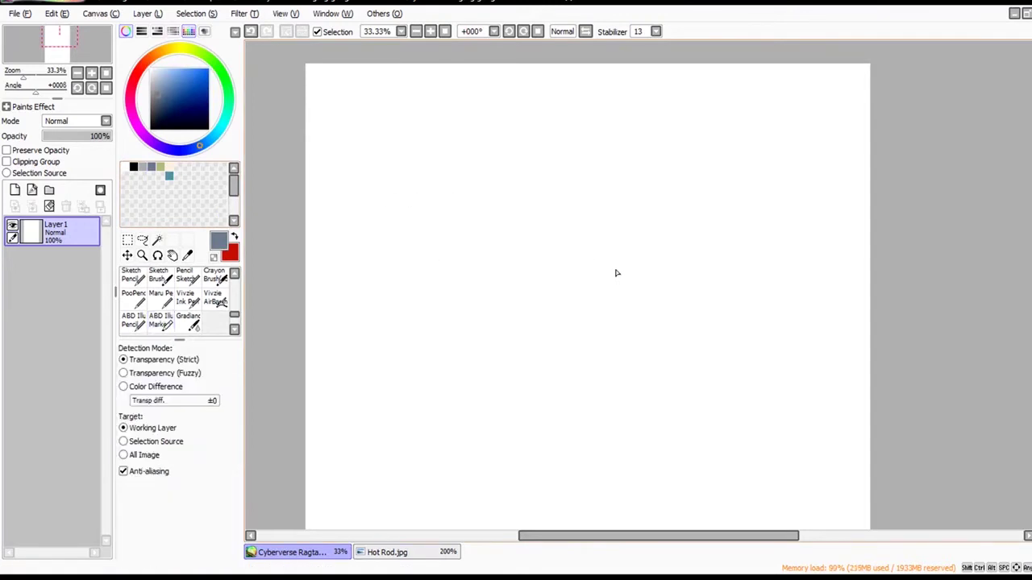
{"action": "left_click", "coordinate": [615, 272]}
{"action": "left_click", "coordinate": [143, 166]}
{"action": "left_click", "coordinate": [577, 242]}
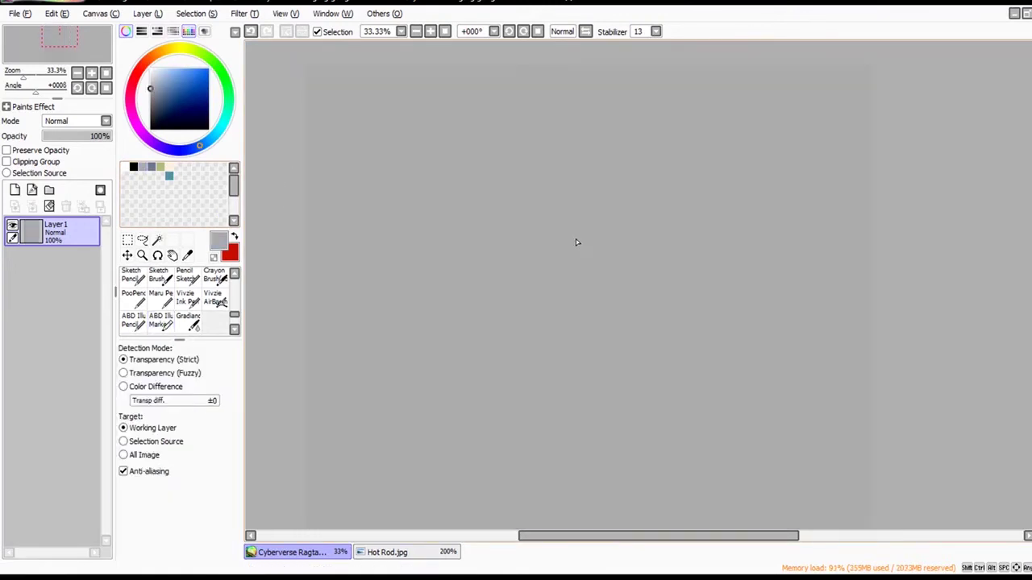
{"action": "left_click", "coordinate": [151, 167]}
{"action": "left_click", "coordinate": [500, 229]}
Add a new layer above the background fill and ready the ABD Marker with red active and white as secondary colour.
{"action": "left_click", "coordinate": [152, 69]}
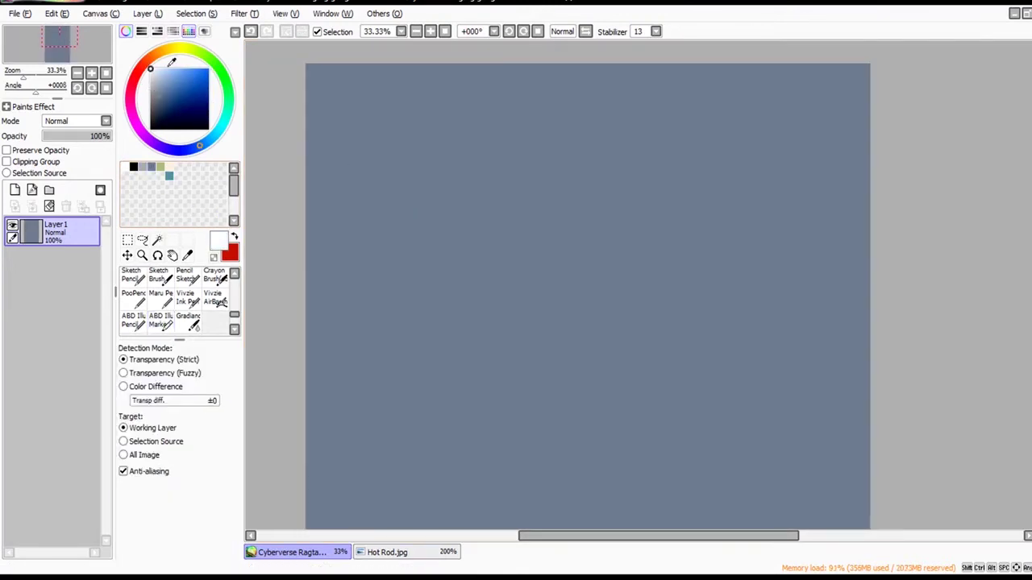
{"action": "key", "text": "x"}
{"action": "left_click", "coordinate": [188, 30]}
{"action": "left_click", "coordinate": [14, 189]}
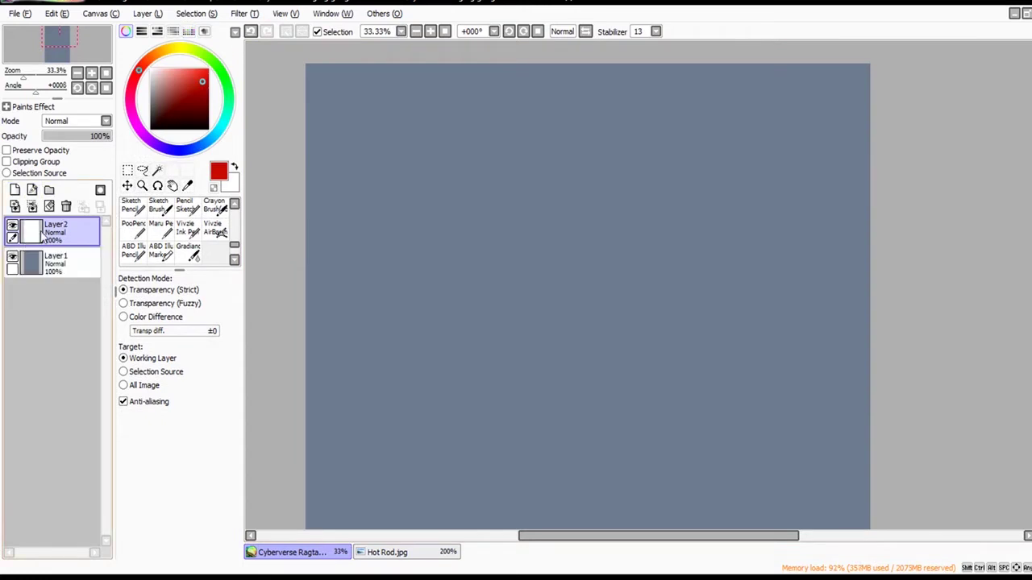
{"action": "left_click", "coordinate": [160, 253]}
{"action": "left_click_drag", "start_coordinate": [493, 260], "coordinate": [466, 235]}
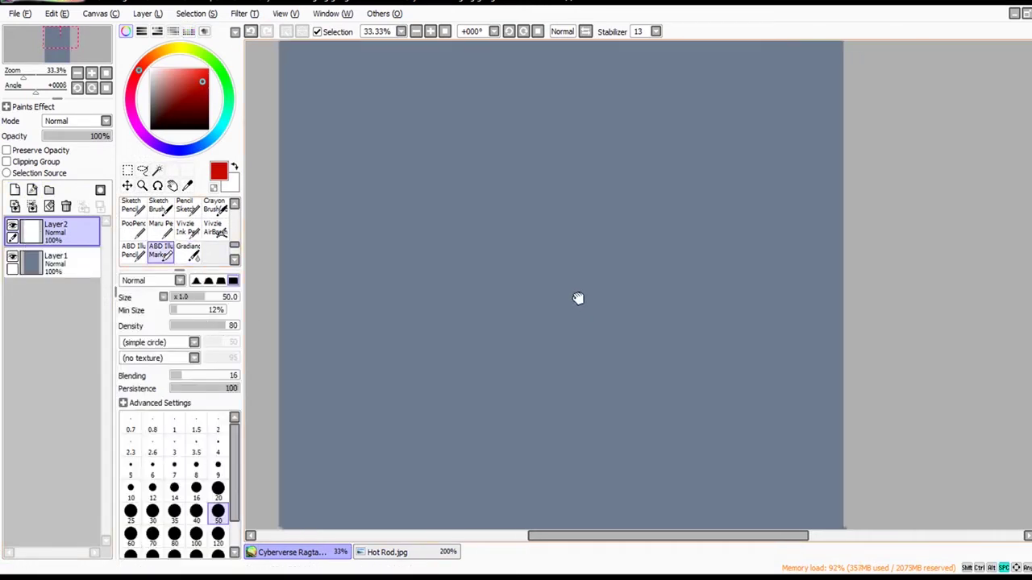
{"action": "left_click", "coordinate": [217, 466]}
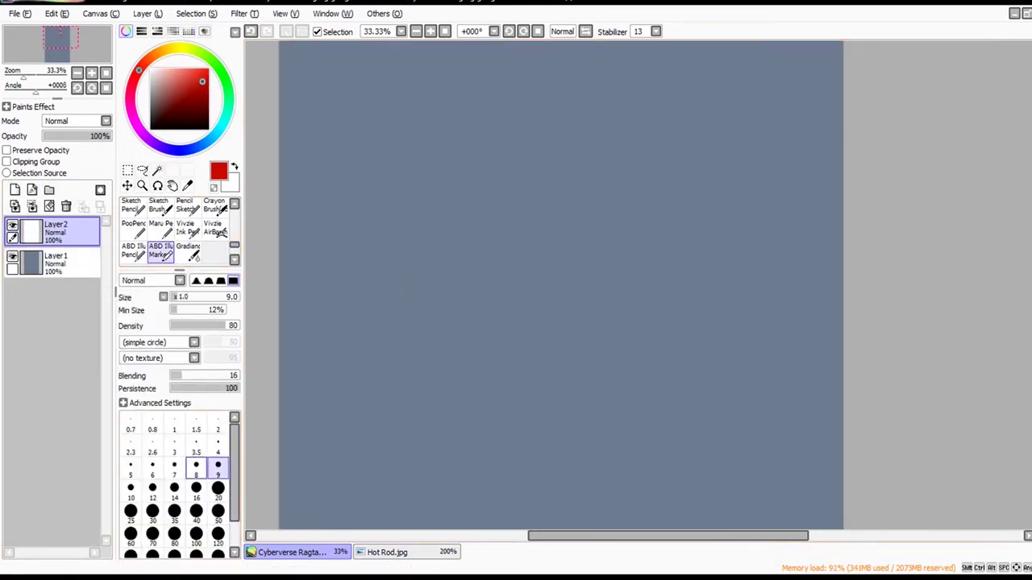
{"action": "left_click", "coordinate": [152, 488]}
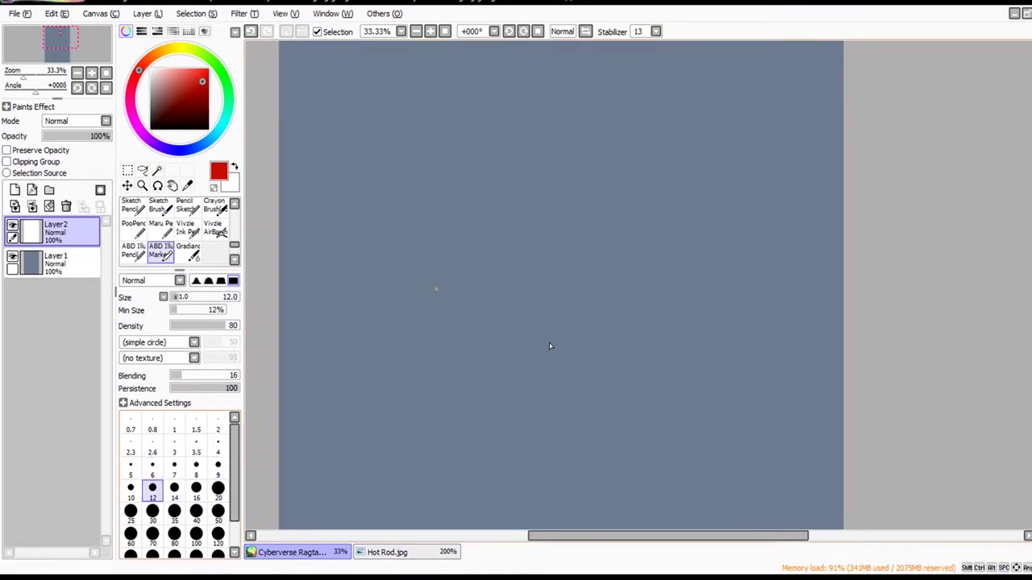
{"action": "left_click_drag", "start_coordinate": [460, 258], "coordinate": [487, 193]}
{"action": "key", "text": "ctrl+z"}
{"action": "mouse_move", "coordinate": [640, 239]}
{"action": "left_mouse_down"}
{"action": "mouse_move", "coordinate": [620, 290]}
{"action": "mouse_move", "coordinate": [616, 250]}
{"action": "left_mouse_up"}
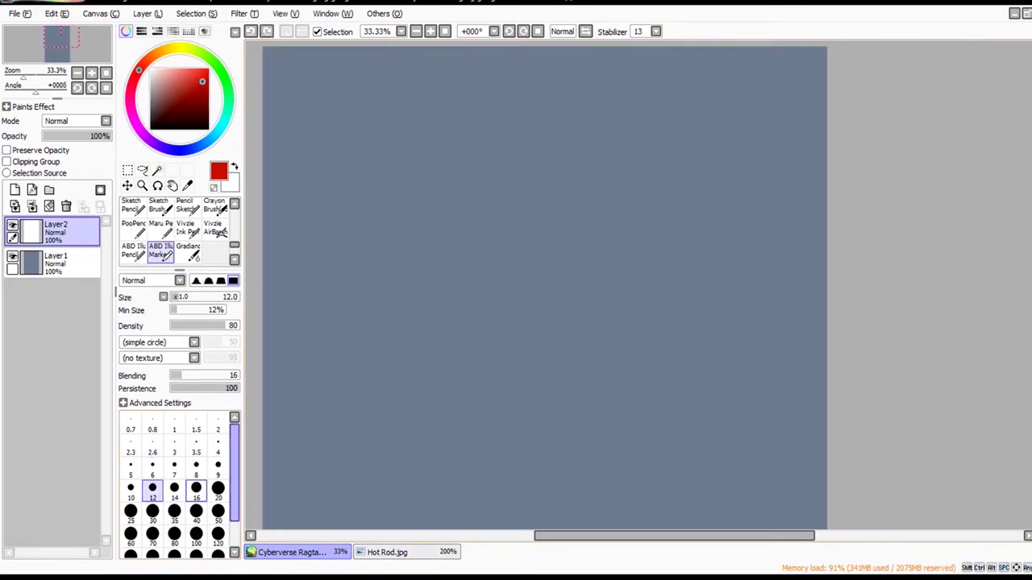
Set the marker size to 16 and sketch a circle for the head in the upper middle of the canvas.
{"action": "left_click", "coordinate": [196, 488]}
{"action": "left_click_drag", "start_coordinate": [396, 321], "coordinate": [481, 195]}
{"action": "key", "text": "ctrl+z"}
{"action": "key", "text": "ctrl+z"}
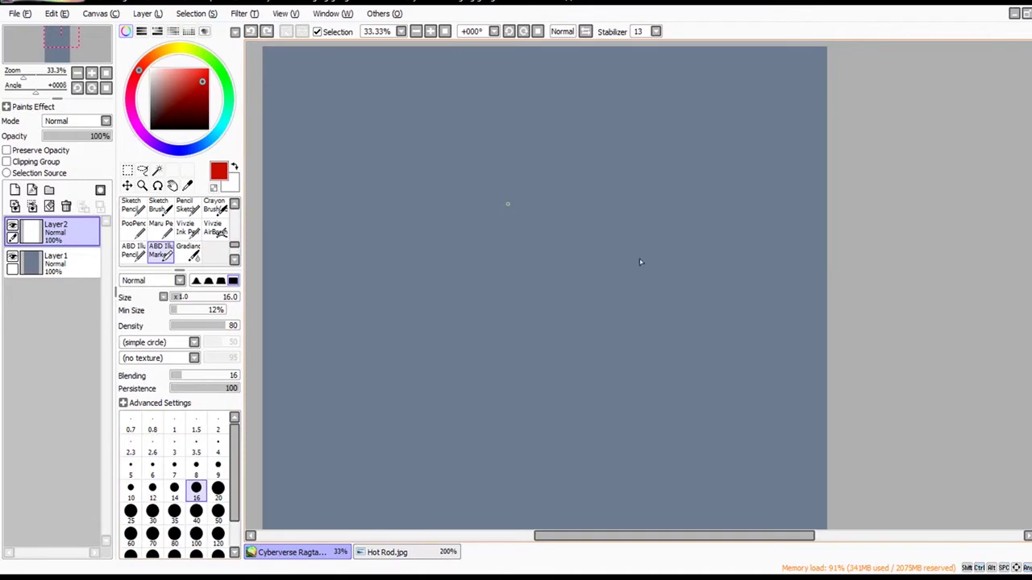
{"action": "key", "text": "ctrl+z"}
{"action": "mouse_move", "coordinate": [484, 153]}
{"action": "left_mouse_down"}
{"action": "mouse_move", "coordinate": [557, 197]}
{"action": "mouse_move", "coordinate": [529, 223]}
{"action": "left_mouse_up"}
{"action": "key", "text": "ctrl+z"}
{"action": "mouse_move", "coordinate": [484, 161]}
{"action": "left_mouse_down"}
{"action": "mouse_move", "coordinate": [558, 159]}
{"action": "mouse_move", "coordinate": [546, 239]}
{"action": "left_mouse_up"}
{"action": "key", "text": "ctrl+z"}
Sketch a vertical centre line and a curved horizontal guideline across the head circle.
{"action": "mouse_move", "coordinate": [509, 152]}
{"action": "left_mouse_down"}
{"action": "mouse_move", "coordinate": [511, 250]}
{"action": "mouse_move", "coordinate": [507, 240]}
{"action": "left_mouse_up"}
{"action": "key", "text": "ctrl+z"}
{"action": "mouse_move", "coordinate": [508, 150]}
{"action": "left_mouse_down"}
{"action": "mouse_move", "coordinate": [510, 254]}
{"action": "mouse_move", "coordinate": [504, 226]}
{"action": "mouse_move", "coordinate": [563, 206]}
{"action": "left_mouse_up"}
{"action": "key", "text": "ctrl+z"}
{"action": "left_click_drag", "start_coordinate": [476, 229], "coordinate": [565, 229]}
{"action": "key", "text": "ctrl+z"}
{"action": "key", "text": "ctrl+z"}
Sketch the cheek and jaw lines down from the head circle to the chin.
{"action": "left_click_drag", "start_coordinate": [467, 208], "coordinate": [472, 260]}
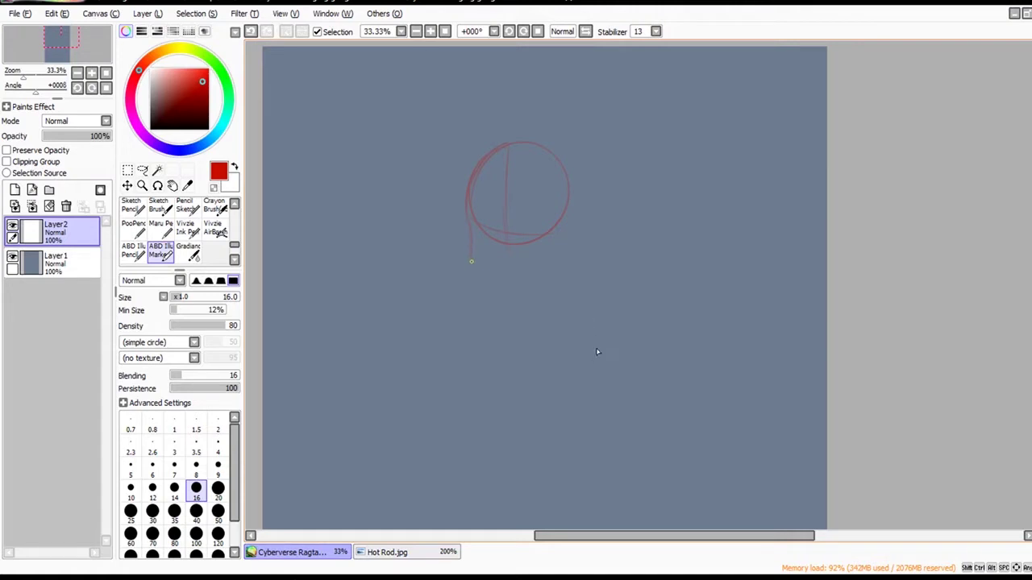
{"action": "key", "text": "ctrl+z"}
{"action": "left_click_drag", "start_coordinate": [468, 196], "coordinate": [470, 242]}
{"action": "key", "text": "ctrl+z"}
{"action": "left_click_drag", "start_coordinate": [468, 203], "coordinate": [473, 262]}
{"action": "key", "text": "ctrl+z"}
{"action": "left_click_drag", "start_coordinate": [468, 206], "coordinate": [520, 291]}
{"action": "key", "text": "ctrl+z"}
Rough in the ear and refine the curve of the skull on the far side of the head.
{"action": "left_click_drag", "start_coordinate": [570, 206], "coordinate": [576, 233]}
{"action": "key", "text": "ctrl+z"}
{"action": "left_click_drag", "start_coordinate": [465, 238], "coordinate": [465, 222]}
{"action": "key", "text": "ctrl+z"}
{"action": "key", "text": "ctrl+z"}
{"action": "left_click_drag", "start_coordinate": [465, 213], "coordinate": [509, 145]}
Check the Hot Rod.jpg reference and redraw the horizontal eye guideline across the face.
{"action": "left_click", "coordinate": [402, 552]}
{"action": "key", "text": "ctrl+Tab"}
{"action": "key", "text": "ctrl+z"}
{"action": "left_click_drag", "start_coordinate": [471, 235], "coordinate": [561, 233]}
Lower the head sketch layer's opacity to 39% and add a new layer above it.
{"action": "left_click", "coordinate": [69, 135]}
{"action": "left_click", "coordinate": [15, 190]}
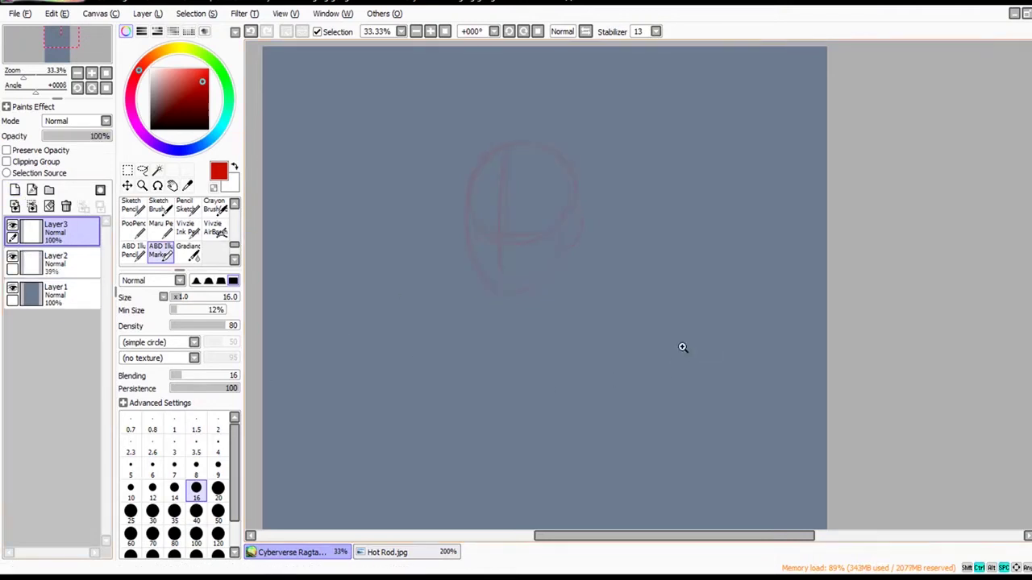
Draw the cleaner face outline over the faded sketch, from the forehead along the cheek, chin and jaw to the ear.
{"action": "left_click", "coordinate": [545, 272], "text": "ctrl"}
{"action": "left_click", "coordinate": [480, 97], "text": "ctrl"}
{"action": "mouse_move", "coordinate": [490, 75]}
{"action": "left_mouse_down"}
{"action": "mouse_move", "coordinate": [433, 114]}
{"action": "mouse_move", "coordinate": [456, 92]}
{"action": "mouse_move", "coordinate": [398, 177]}
{"action": "mouse_move", "coordinate": [410, 149]}
{"action": "mouse_move", "coordinate": [388, 208]}
{"action": "mouse_move", "coordinate": [394, 245]}
{"action": "left_mouse_up"}
{"action": "key", "text": "ctrl+z"}
{"action": "mouse_move", "coordinate": [418, 137]}
{"action": "left_mouse_down"}
{"action": "mouse_move", "coordinate": [395, 184]}
{"action": "mouse_move", "coordinate": [398, 251]}
{"action": "mouse_move", "coordinate": [394, 217]}
{"action": "mouse_move", "coordinate": [401, 312]}
{"action": "mouse_move", "coordinate": [440, 394]}
{"action": "left_mouse_up"}
{"action": "mouse_move", "coordinate": [494, 415]}
{"action": "left_mouse_down"}
{"action": "mouse_move", "coordinate": [433, 381]}
{"action": "mouse_move", "coordinate": [470, 418]}
{"action": "left_mouse_up"}
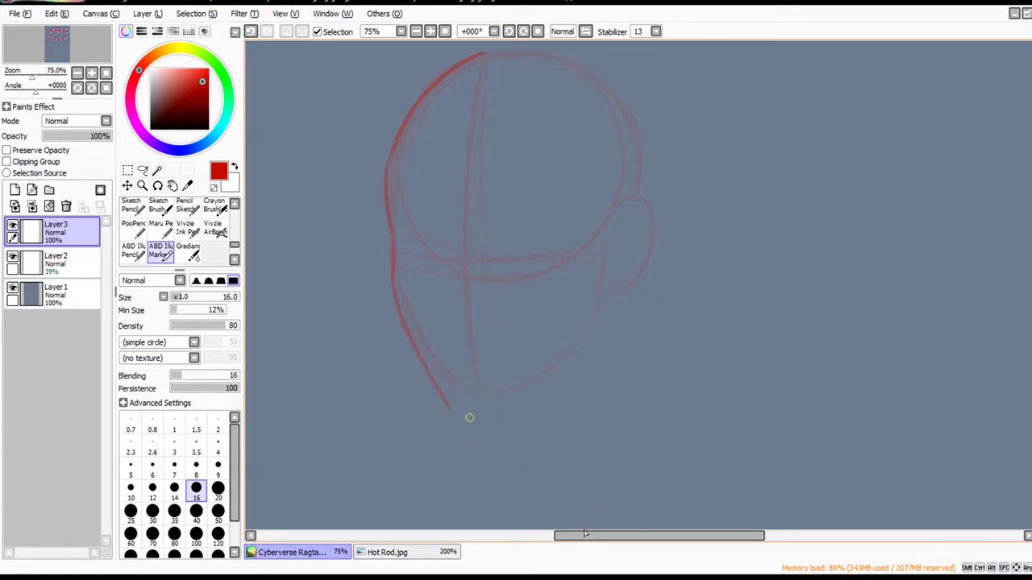
{"action": "mouse_move", "coordinate": [422, 357]}
{"action": "left_mouse_down"}
{"action": "mouse_move", "coordinate": [471, 407]}
{"action": "mouse_move", "coordinate": [452, 400]}
{"action": "mouse_move", "coordinate": [500, 398]}
{"action": "mouse_move", "coordinate": [478, 406]}
{"action": "mouse_move", "coordinate": [521, 390]}
{"action": "mouse_move", "coordinate": [508, 399]}
{"action": "mouse_move", "coordinate": [515, 389]}
{"action": "mouse_move", "coordinate": [497, 402]}
{"action": "mouse_move", "coordinate": [577, 341]}
{"action": "mouse_move", "coordinate": [562, 359]}
{"action": "mouse_move", "coordinate": [595, 320]}
{"action": "mouse_move", "coordinate": [611, 251]}
{"action": "left_mouse_up"}
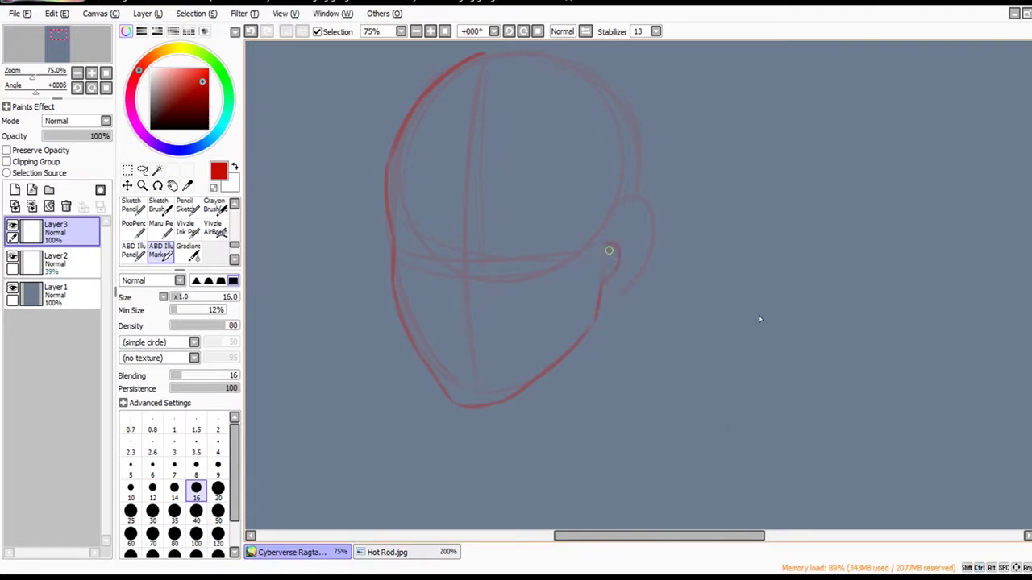
Draw the ear's outer contour and its inner fold over the faded guide.
{"action": "key", "text": "ctrl+z"}
{"action": "left_click_drag", "start_coordinate": [601, 285], "coordinate": [613, 245]}
{"action": "key", "text": "ctrl+z"}
{"action": "mouse_move", "coordinate": [607, 243]}
{"action": "left_mouse_down"}
{"action": "mouse_move", "coordinate": [643, 211]}
{"action": "mouse_move", "coordinate": [644, 222]}
{"action": "mouse_move", "coordinate": [624, 216]}
{"action": "mouse_move", "coordinate": [643, 238]}
{"action": "mouse_move", "coordinate": [617, 222]}
{"action": "mouse_move", "coordinate": [643, 232]}
{"action": "mouse_move", "coordinate": [630, 212]}
{"action": "mouse_move", "coordinate": [647, 259]}
{"action": "mouse_move", "coordinate": [601, 301]}
{"action": "left_mouse_up"}
{"action": "key", "text": "ctrl+z"}
{"action": "key", "text": "ctrl+z"}
{"action": "key", "text": "ctrl+z"}
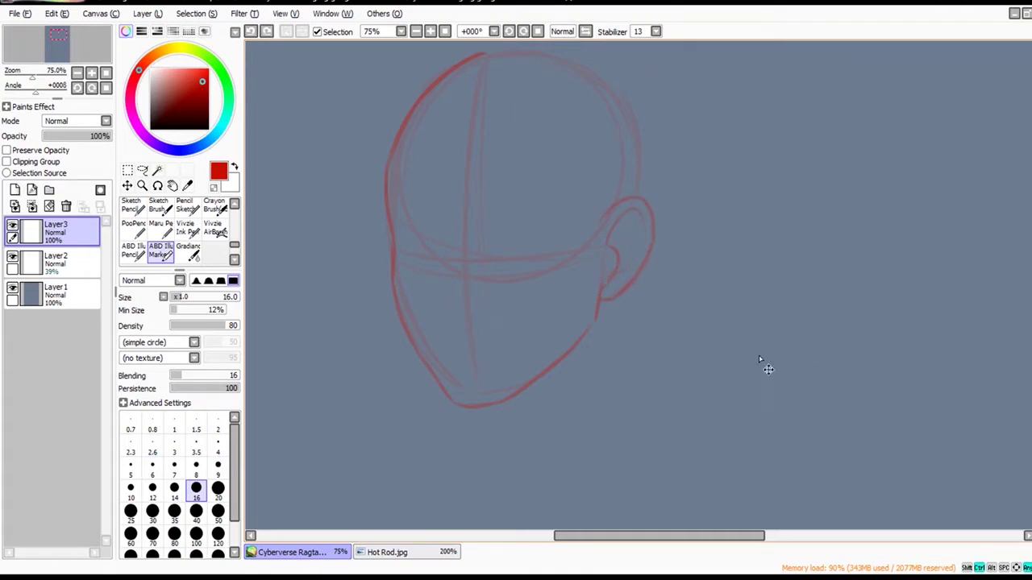
Redraw the earlobe and the inner fold in the lower part of the ear.
{"action": "key", "text": "ctrl+z"}
{"action": "key", "text": "ctrl+z"}
{"action": "key", "text": "e"}
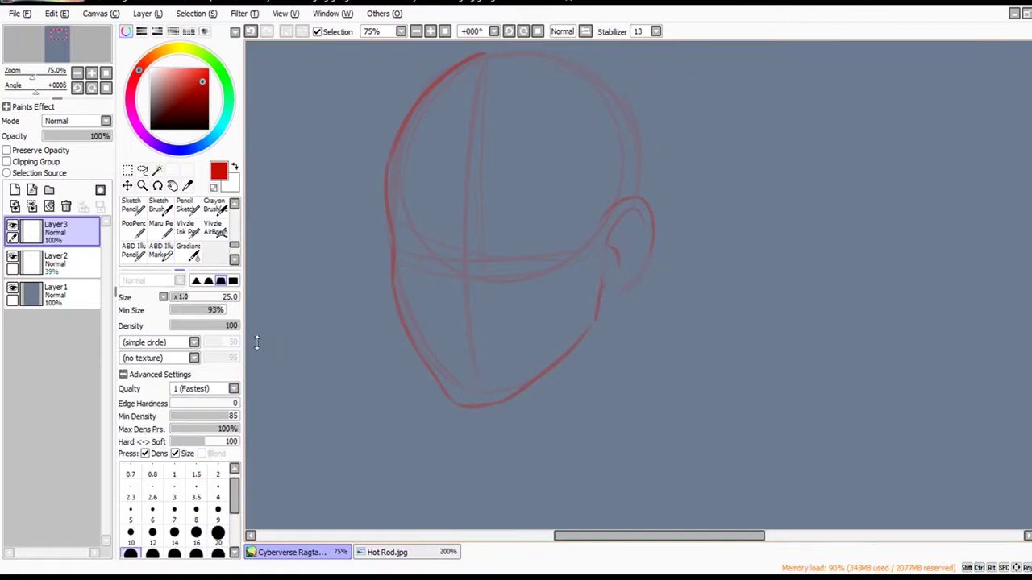
{"action": "left_click", "coordinate": [161, 253]}
{"action": "key", "text": "ctrl+z"}
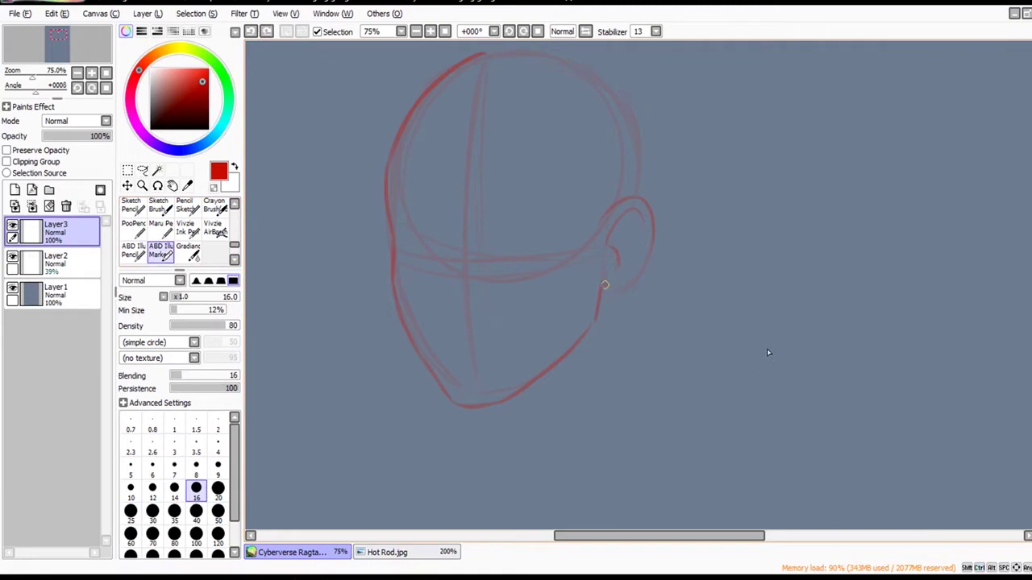
{"action": "left_click_drag", "start_coordinate": [604, 286], "coordinate": [619, 256]}
{"action": "key", "text": "ctrl+z"}
{"action": "mouse_move", "coordinate": [601, 303]}
{"action": "left_mouse_down"}
{"action": "mouse_move", "coordinate": [635, 281]}
{"action": "mouse_move", "coordinate": [652, 247]}
{"action": "left_mouse_up"}
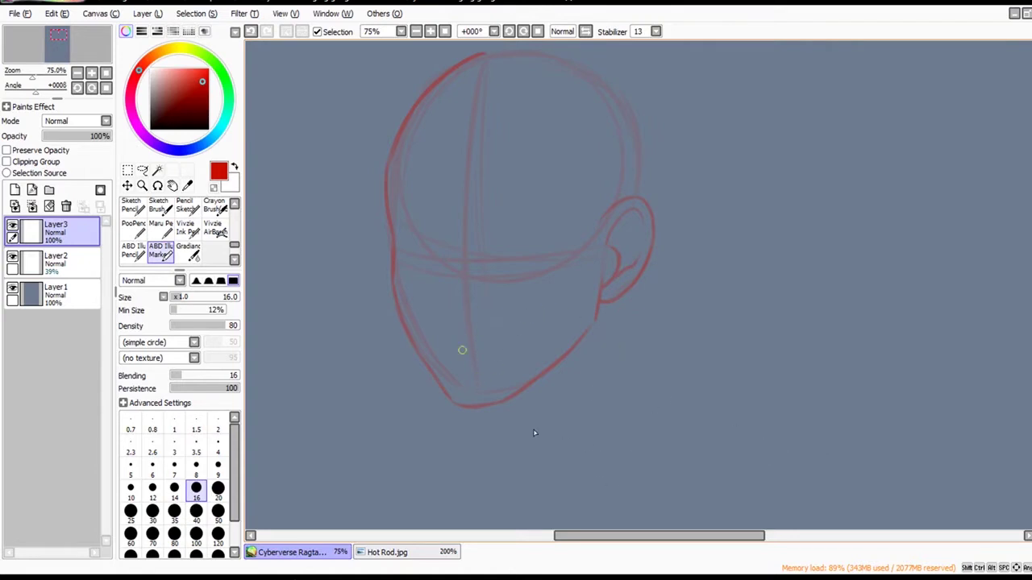
Sketch rough nose and brow guides on the 39% opacity sketch layer.
{"action": "left_click", "coordinate": [67, 262]}
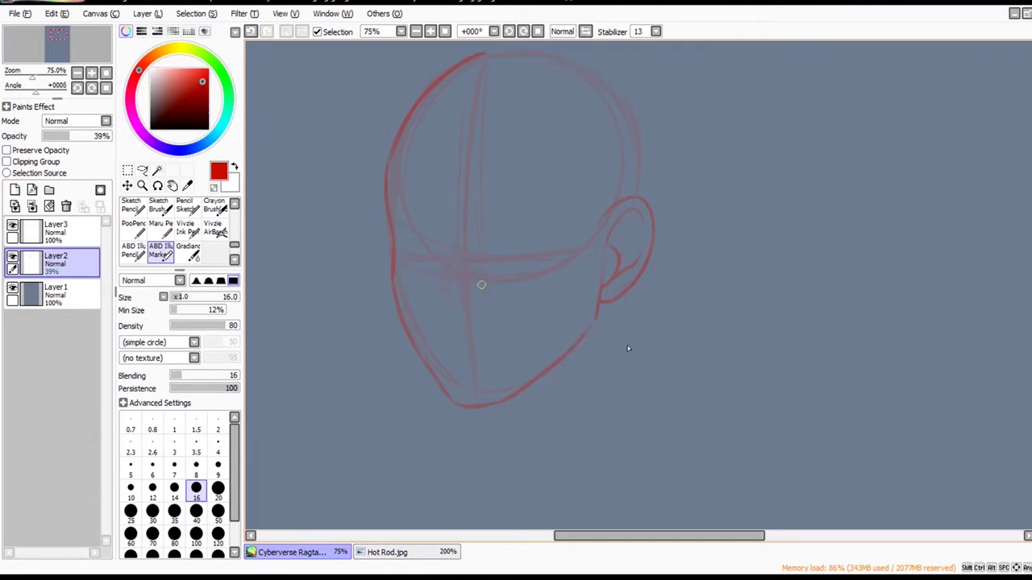
{"action": "left_click", "coordinate": [64, 232]}
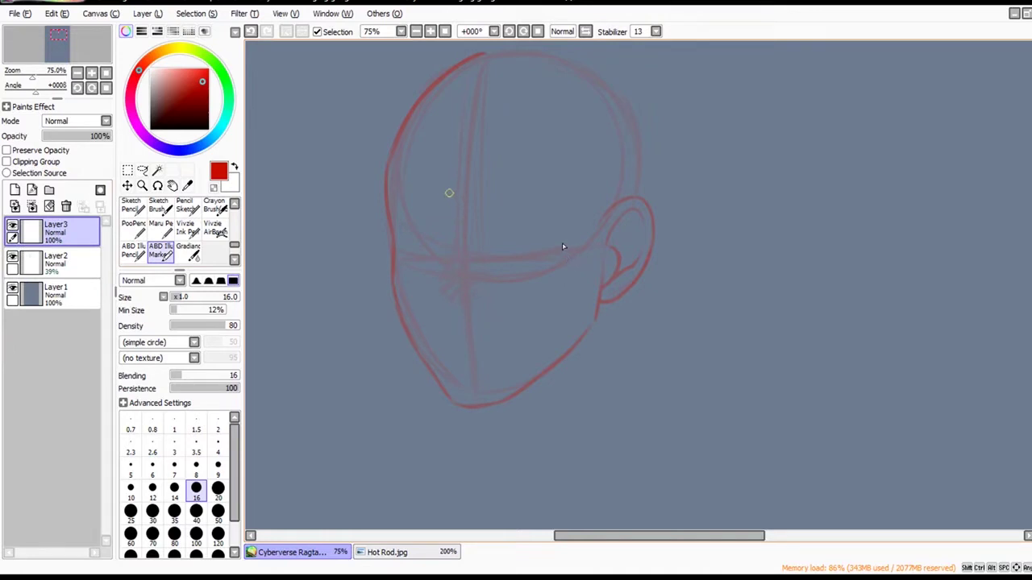
{"action": "left_click", "coordinate": [60, 262]}
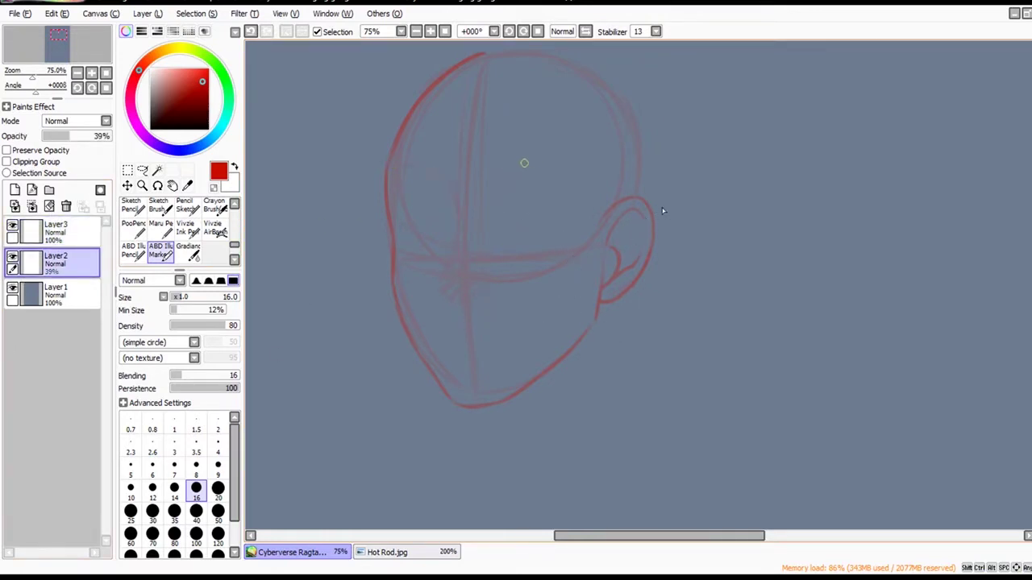
On Layer3, draw the nose profile from the brow bridge down to the tip, with a short nostril-wing stroke.
{"action": "left_click", "coordinate": [65, 232]}
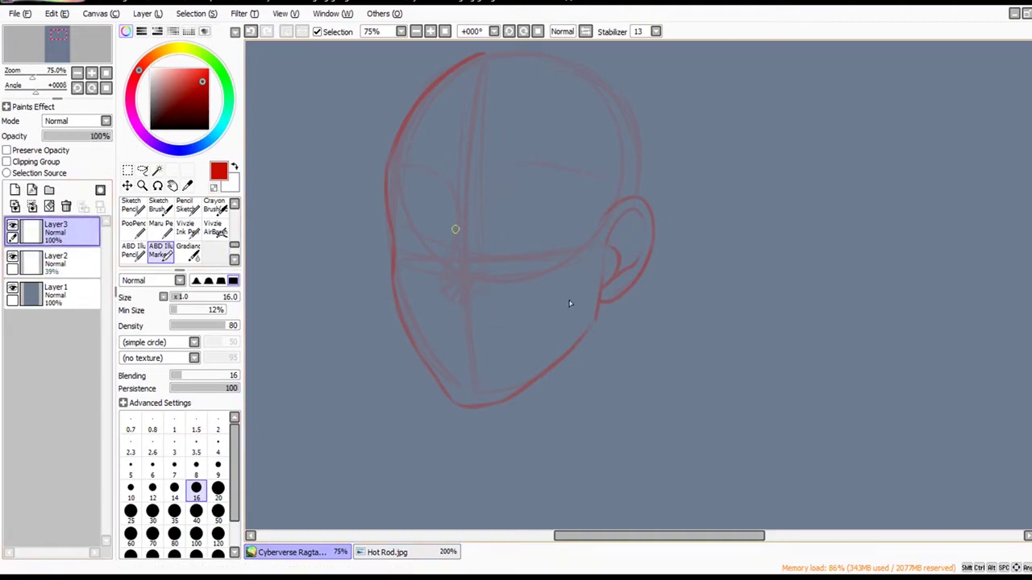
{"action": "left_click_drag", "start_coordinate": [459, 215], "coordinate": [453, 250]}
{"action": "key", "text": "ctrl+z"}
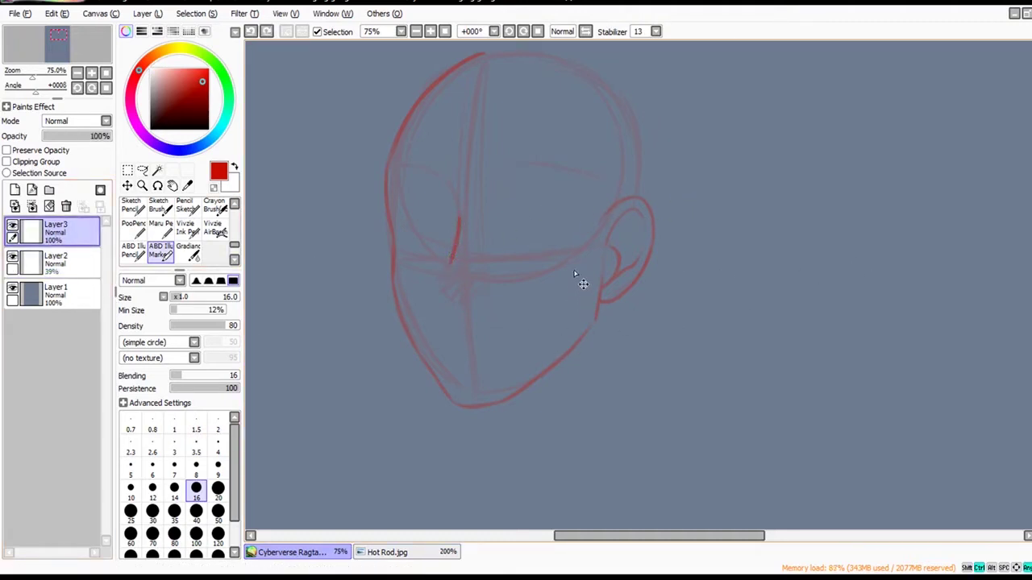
{"action": "left_click_drag", "start_coordinate": [456, 196], "coordinate": [446, 267]}
{"action": "key", "text": "ctrl+z"}
{"action": "key", "text": "ctrl+z"}
{"action": "mouse_move", "coordinate": [457, 198]}
{"action": "left_mouse_down"}
{"action": "mouse_move", "coordinate": [454, 249]}
{"action": "mouse_move", "coordinate": [436, 287]}
{"action": "mouse_move", "coordinate": [460, 305]}
{"action": "mouse_move", "coordinate": [490, 291]}
{"action": "left_mouse_up"}
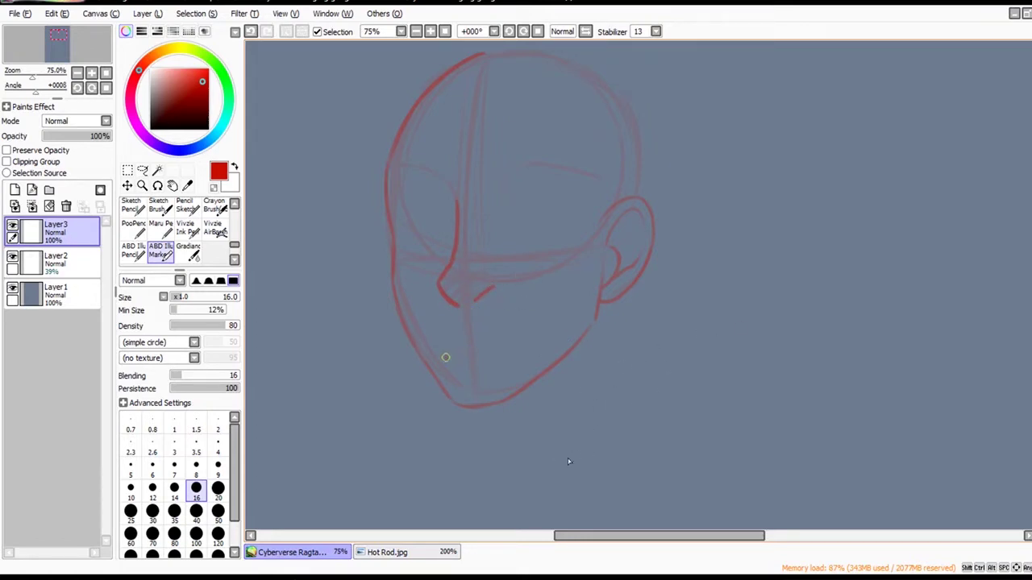
Draw a slanted smirking mouth line below the nose and mark its raised corner with a dot.
{"action": "left_click_drag", "start_coordinate": [444, 351], "coordinate": [529, 320]}
{"action": "key", "text": "ctrl+z"}
{"action": "left_click", "coordinate": [530, 321]}
{"action": "mouse_move", "coordinate": [486, 198]}
{"action": "left_mouse_down"}
{"action": "mouse_move", "coordinate": [494, 217]}
{"action": "mouse_move", "coordinate": [594, 182]}
{"action": "left_mouse_up"}
{"action": "key", "text": "ctrl+z"}
{"action": "key", "text": "ctrl+z"}
{"action": "mouse_move", "coordinate": [483, 193]}
{"action": "left_mouse_down"}
{"action": "mouse_move", "coordinate": [534, 188]}
{"action": "mouse_move", "coordinate": [592, 186]}
{"action": "left_mouse_up"}
{"action": "key", "text": "ctrl+z"}
{"action": "key", "text": "ctrl+z"}
{"action": "mouse_move", "coordinate": [484, 195]}
{"action": "left_mouse_down"}
{"action": "mouse_move", "coordinate": [491, 208]}
{"action": "mouse_move", "coordinate": [593, 182]}
{"action": "left_mouse_up"}
{"action": "key", "text": "ctrl+z"}
{"action": "key", "text": "ctrl+z"}
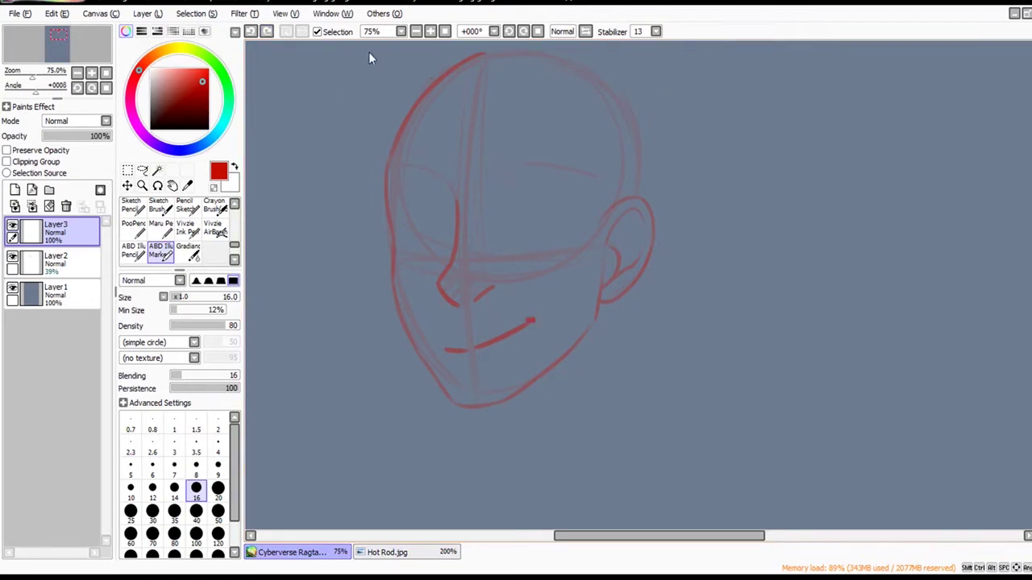
Outline the near eyebrow as a thick, arched shape closed at both ends.
{"action": "mouse_move", "coordinate": [490, 187]}
{"action": "left_mouse_down"}
{"action": "mouse_move", "coordinate": [546, 177]}
{"action": "mouse_move", "coordinate": [527, 185]}
{"action": "mouse_move", "coordinate": [583, 181]}
{"action": "left_mouse_up"}
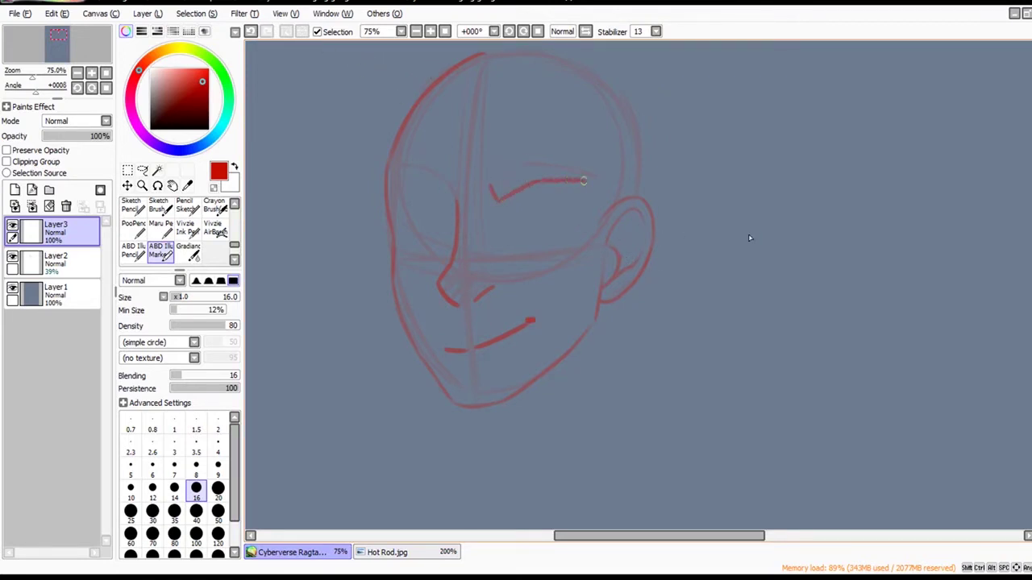
{"action": "mouse_move", "coordinate": [493, 192]}
{"action": "left_mouse_down"}
{"action": "mouse_move", "coordinate": [542, 160]}
{"action": "mouse_move", "coordinate": [596, 176]}
{"action": "left_mouse_up"}
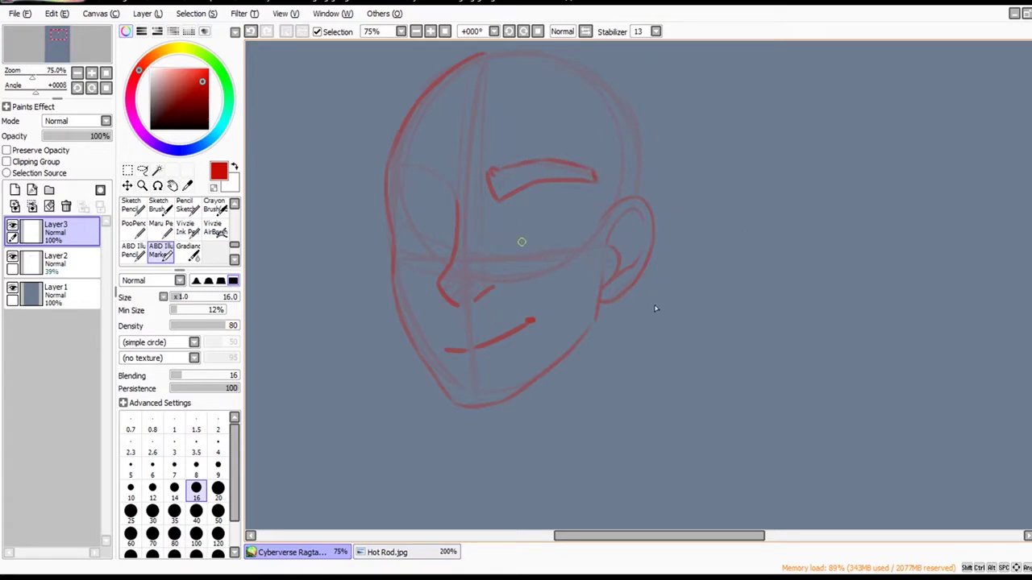
Sketch faint curved eye-level guides across the face on the 39% opacity Layer2.
{"action": "left_click", "coordinate": [68, 263]}
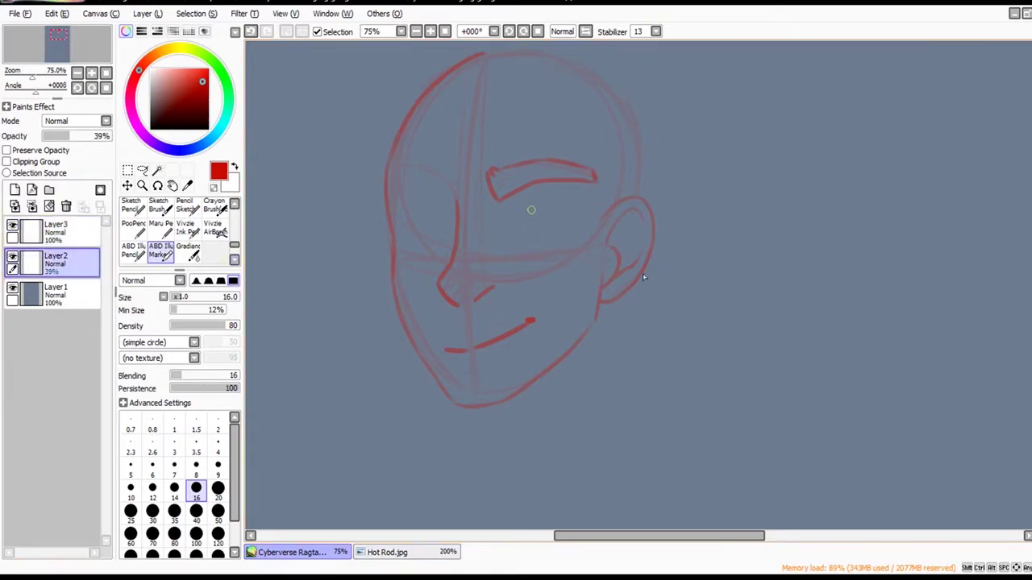
{"action": "key", "text": "ctrl+z"}
{"action": "key", "text": "ctrl+y"}
{"action": "key", "text": "ctrl+z"}
{"action": "left_click_drag", "start_coordinate": [451, 270], "coordinate": [622, 237]}
{"action": "key", "text": "ctrl+z"}
{"action": "left_click_drag", "start_coordinate": [394, 240], "coordinate": [591, 229]}
{"action": "key", "text": "ctrl+z"}
{"action": "key", "text": "ctrl+y"}
{"action": "left_click", "coordinate": [68, 232]}
{"action": "left_click", "coordinate": [68, 264]}
{"action": "key", "text": "ctrl+z"}
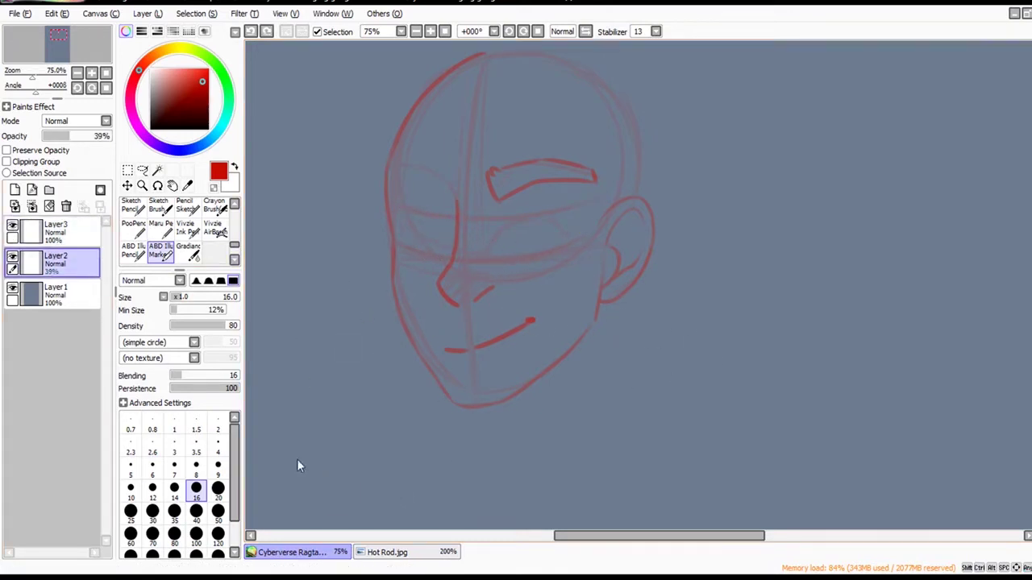
On Layer3, outline the near eye between the two eye-level guides with lower and upper lid strokes.
{"action": "left_click", "coordinate": [57, 234]}
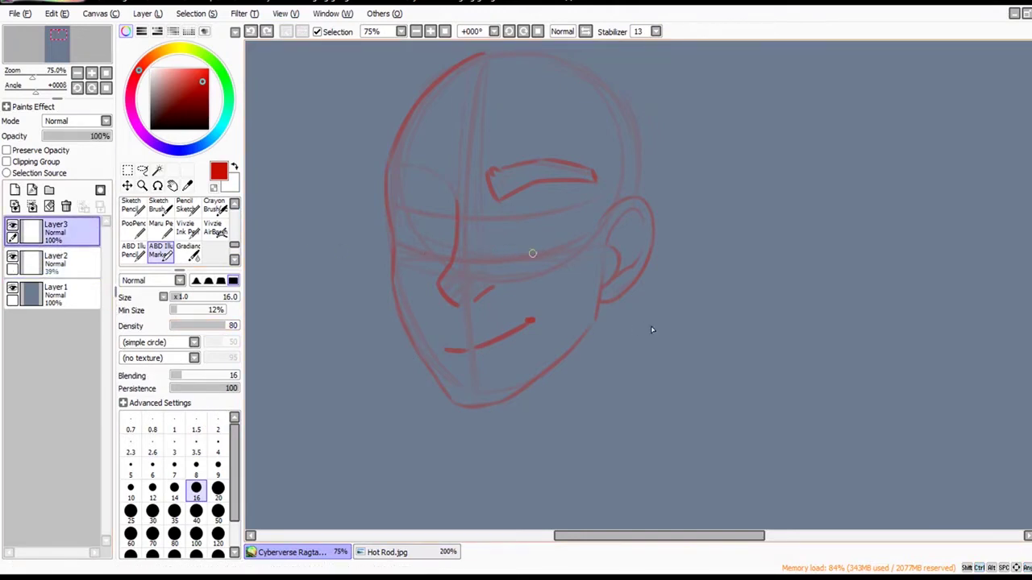
{"action": "left_click_drag", "start_coordinate": [510, 254], "coordinate": [576, 233]}
{"action": "mouse_move", "coordinate": [508, 247]}
{"action": "left_mouse_down"}
{"action": "mouse_move", "coordinate": [511, 227]}
{"action": "mouse_move", "coordinate": [532, 212]}
{"action": "mouse_move", "coordinate": [561, 210]}
{"action": "mouse_move", "coordinate": [563, 219]}
{"action": "left_mouse_up"}
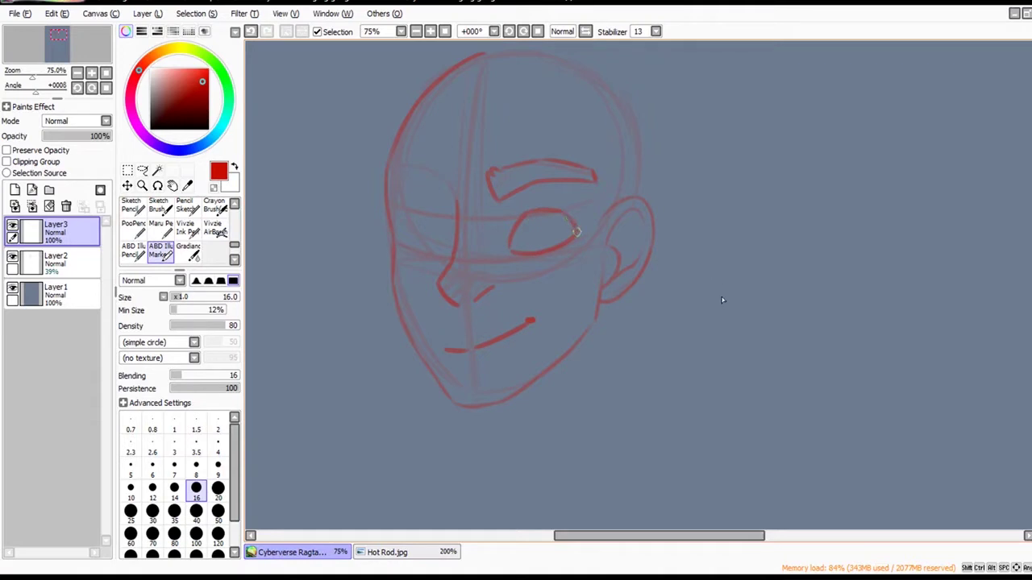
Lasso the near eyebrow, move it closer to the eye and tilt its inner end downward with Free Deform.
{"action": "left_click_drag", "start_coordinate": [736, 367], "coordinate": [715, 377]}
{"action": "left_click", "coordinate": [143, 170]}
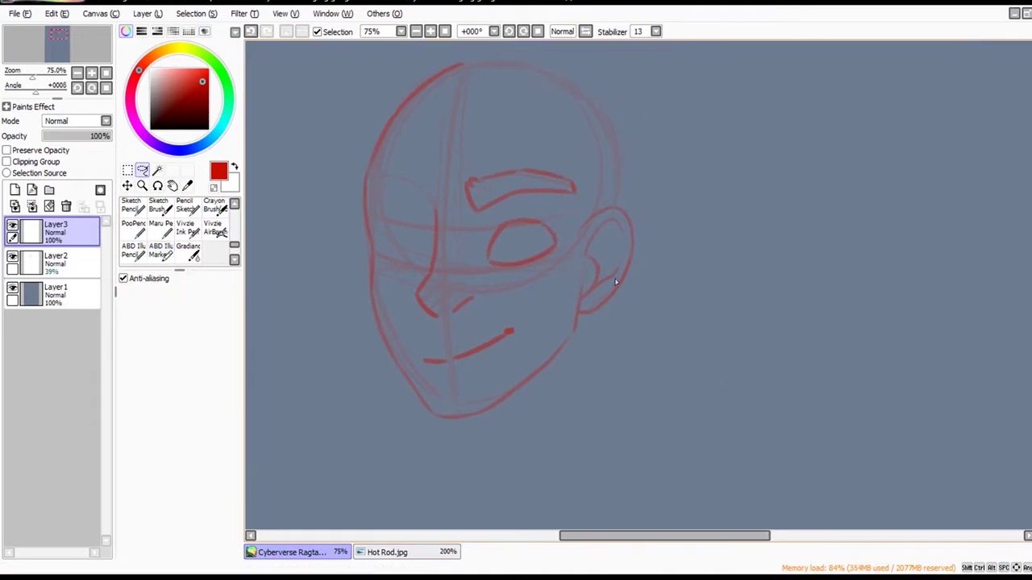
{"action": "mouse_move", "coordinate": [477, 219]}
{"action": "left_mouse_down"}
{"action": "mouse_move", "coordinate": [550, 208]}
{"action": "mouse_move", "coordinate": [469, 158]}
{"action": "mouse_move", "coordinate": [461, 216]}
{"action": "left_mouse_up"}
{"action": "left_click_drag", "start_coordinate": [536, 194], "coordinate": [538, 206], "text": "ctrl"}
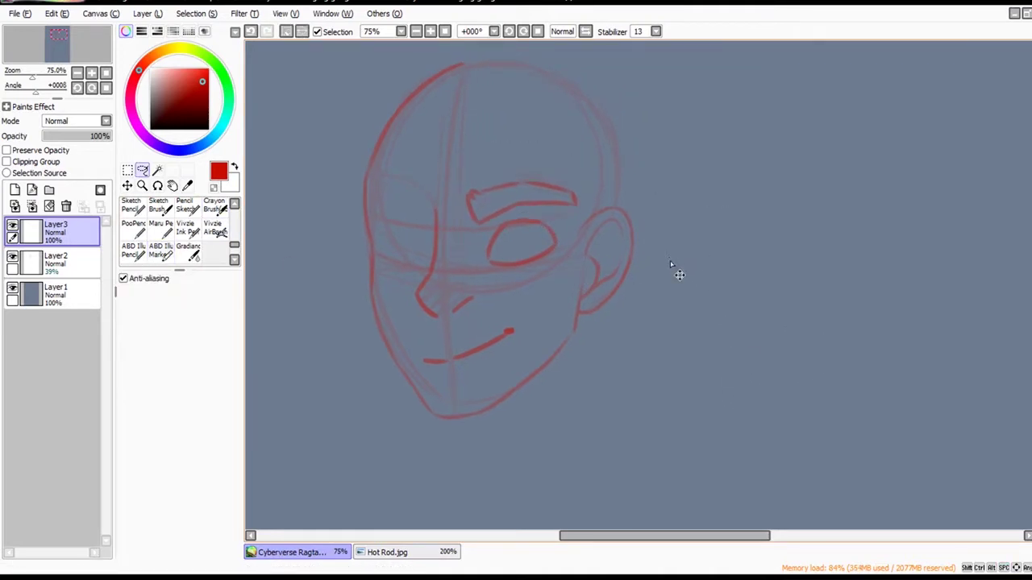
{"action": "key", "text": "ctrl+t"}
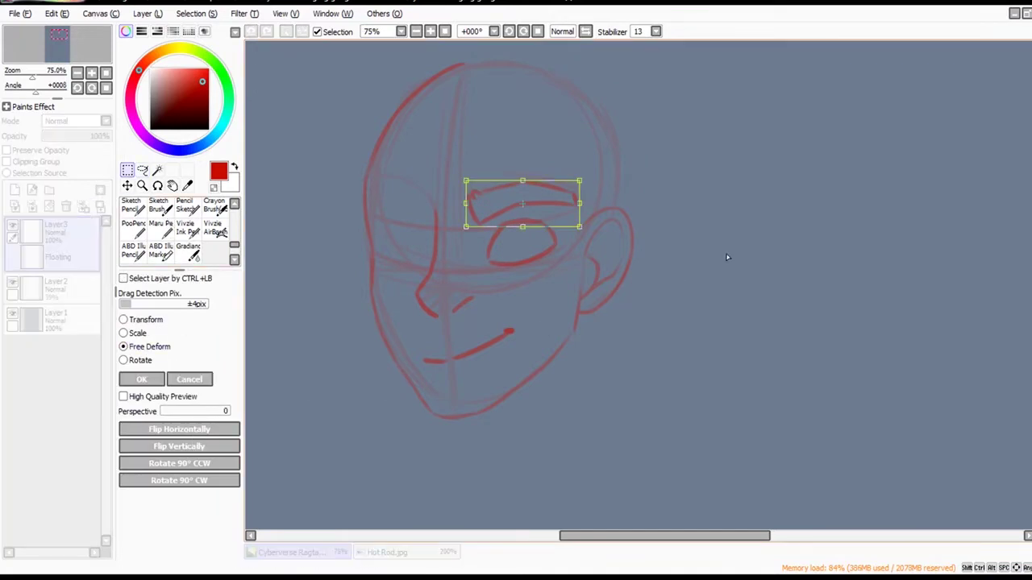
{"action": "mouse_move", "coordinate": [466, 203]}
{"action": "left_mouse_down"}
{"action": "mouse_move", "coordinate": [468, 188]}
{"action": "mouse_move", "coordinate": [458, 193]}
{"action": "left_mouse_up"}
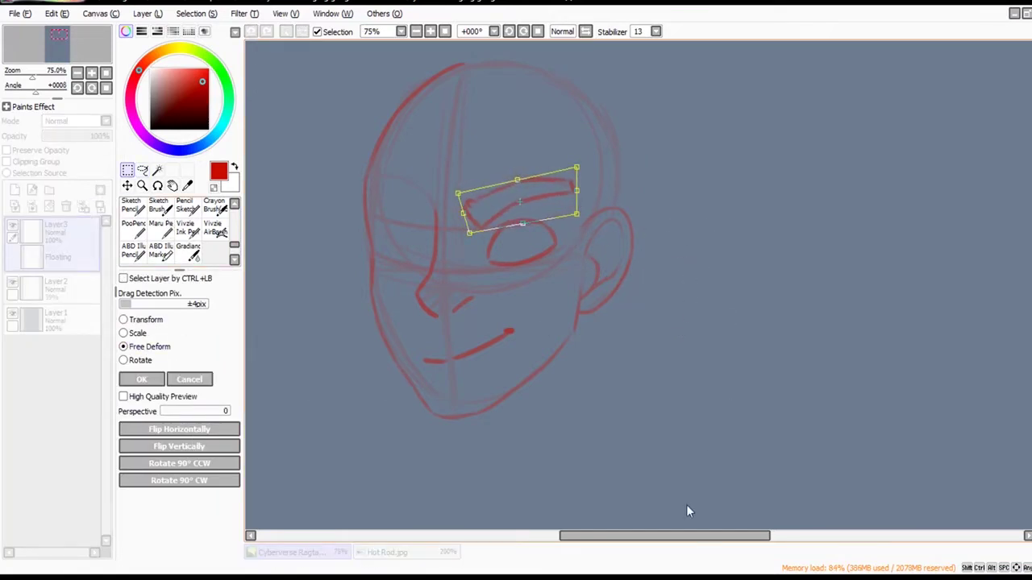
{"action": "key", "text": "Return"}
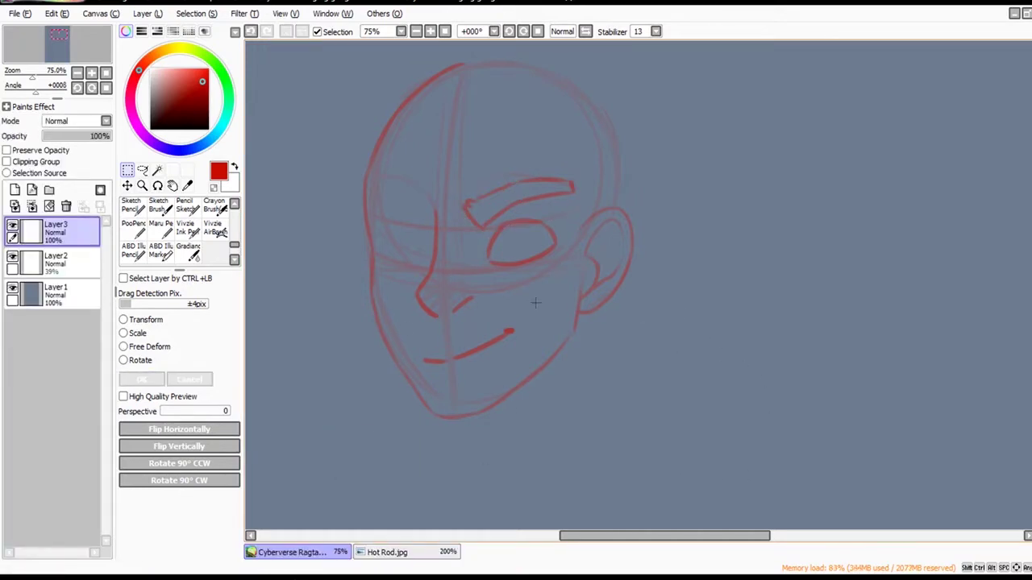
Stamp a solid red iris in the near eye with the marker at size 53.
{"action": "left_click", "coordinate": [160, 253]}
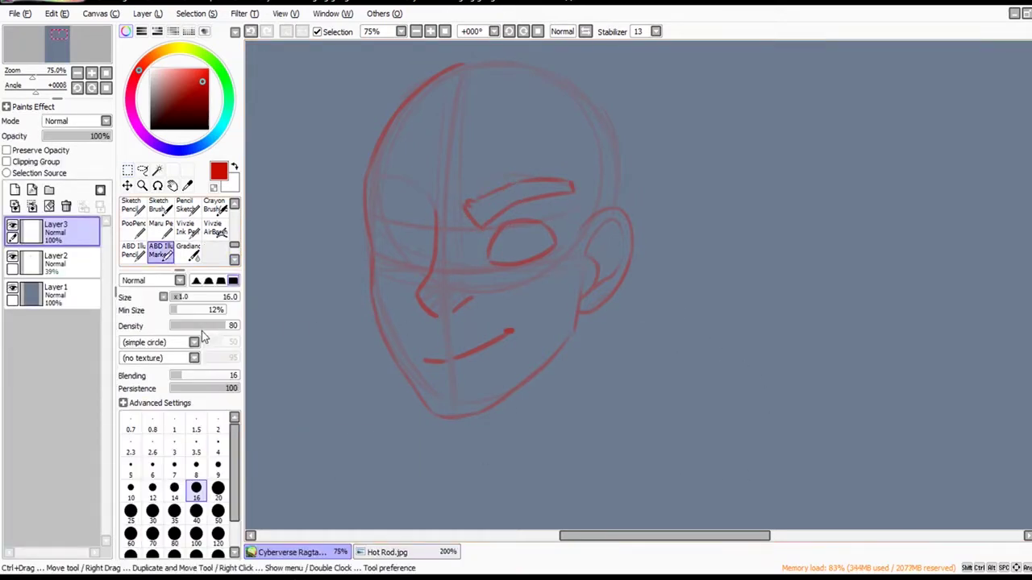
{"action": "mouse_move", "coordinate": [513, 229]}
{"action": "left_mouse_down"}
{"action": "mouse_move", "coordinate": [533, 248]}
{"action": "mouse_move", "coordinate": [531, 240]}
{"action": "mouse_move", "coordinate": [556, 244]}
{"action": "left_mouse_up"}
{"action": "key", "text": "ctrl+z"}
{"action": "left_click", "coordinate": [523, 235]}
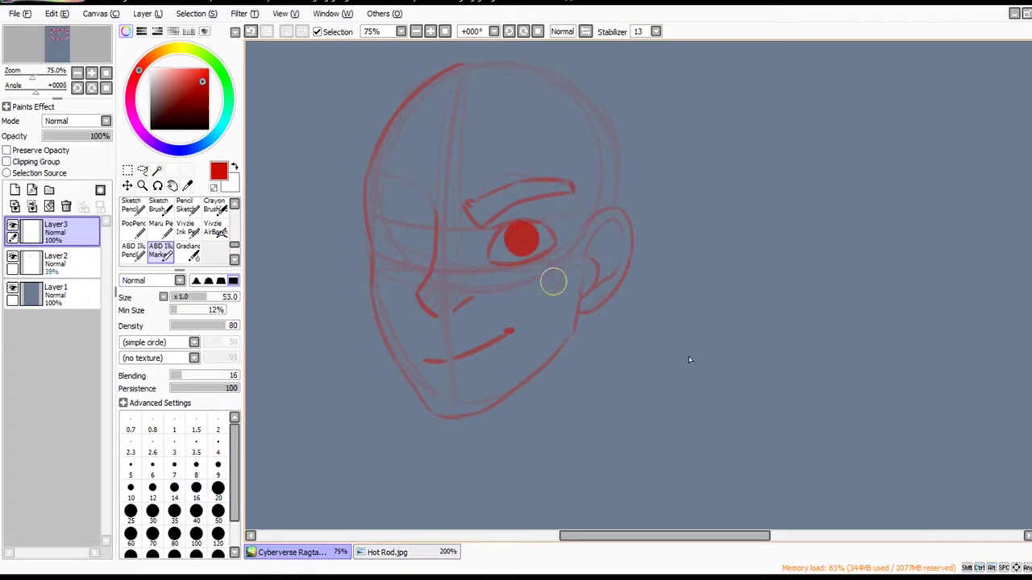
{"action": "left_click_drag", "start_coordinate": [553, 282], "coordinate": [543, 273]}
Outline the far eye and the far eyebrow with the marker at size 14.
{"action": "left_click", "coordinate": [218, 465]}
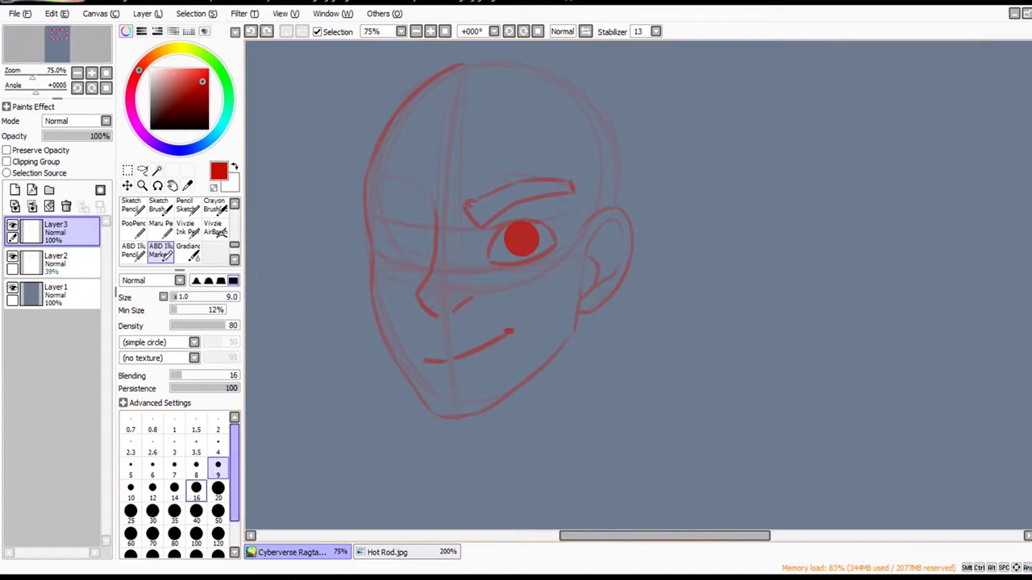
{"action": "left_click", "coordinate": [174, 488]}
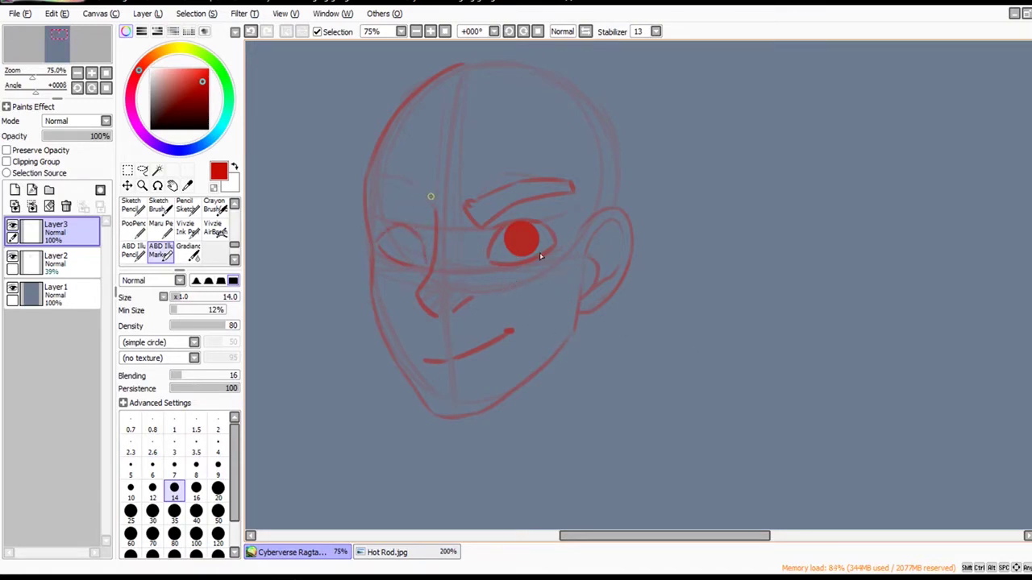
{"action": "left_click_drag", "start_coordinate": [415, 184], "coordinate": [380, 174]}
{"action": "key", "text": "ctrl+z"}
{"action": "mouse_move", "coordinate": [433, 199]}
{"action": "left_mouse_down"}
{"action": "mouse_move", "coordinate": [375, 175]}
{"action": "mouse_move", "coordinate": [413, 166]}
{"action": "left_mouse_up"}
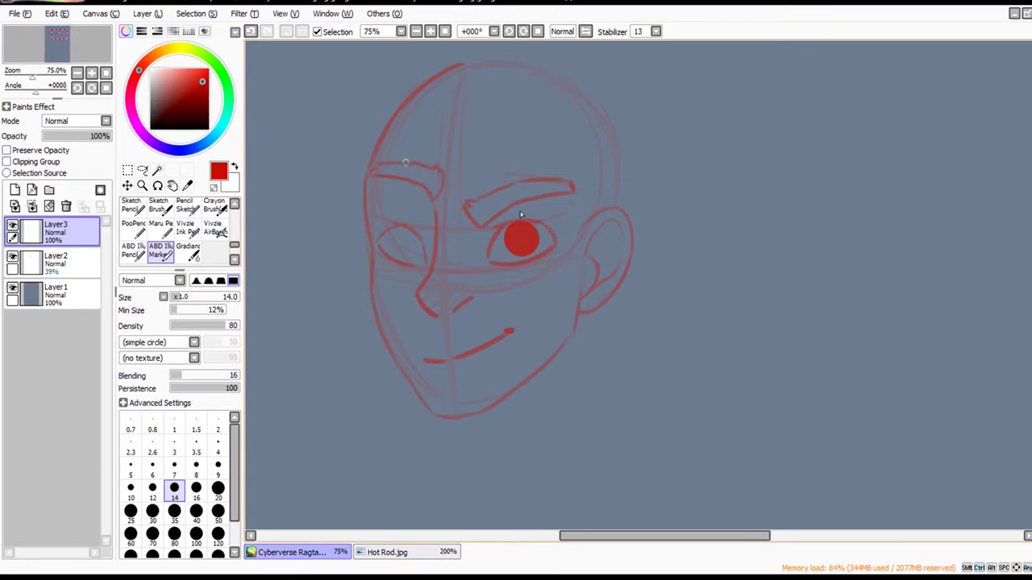
Erase a gap through the far eyebrow and close the cut ends with short marker strokes.
{"action": "key", "text": "e"}
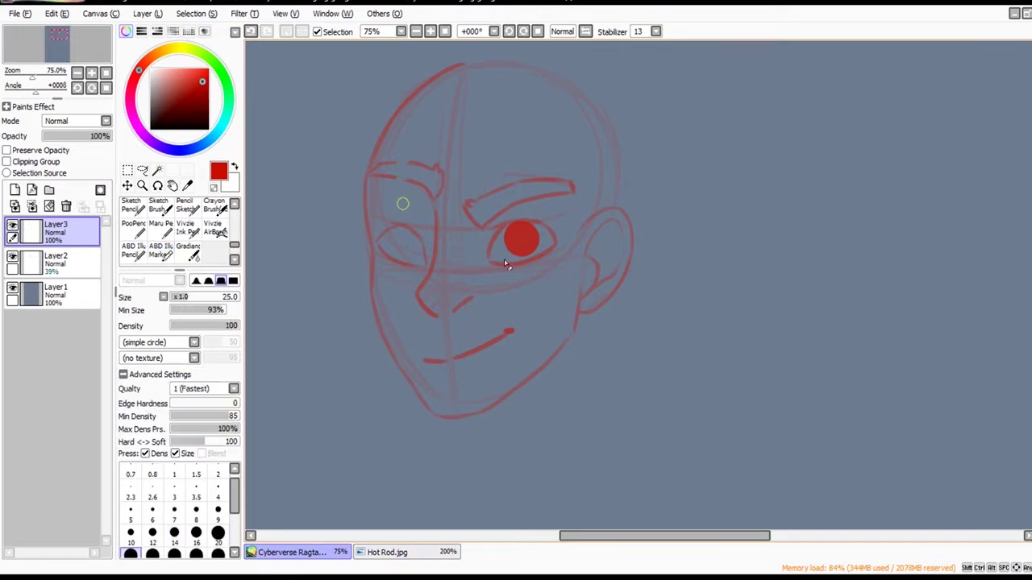
{"action": "left_click", "coordinate": [160, 253]}
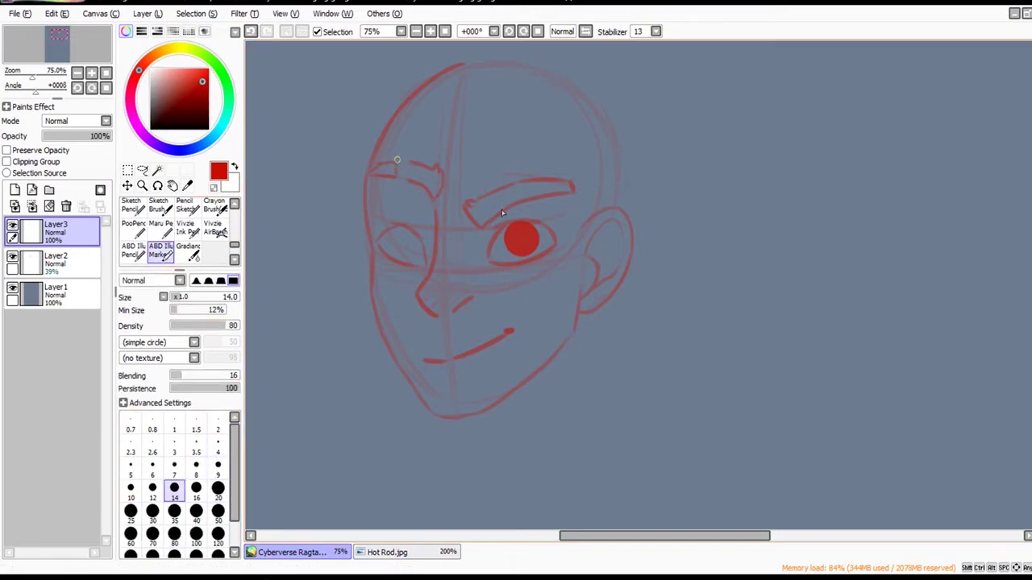
{"action": "key", "text": "ctrl+z"}
{"action": "left_click_drag", "start_coordinate": [406, 177], "coordinate": [408, 163]}
{"action": "key", "text": "ctrl+z"}
{"action": "left_click_drag", "start_coordinate": [397, 212], "coordinate": [412, 216]}
{"action": "key", "text": "ctrl+z"}
Stamp a solid red iris in the far eye at brush size 50, then return the marker to size 14.
{"action": "left_click", "coordinate": [218, 490]}
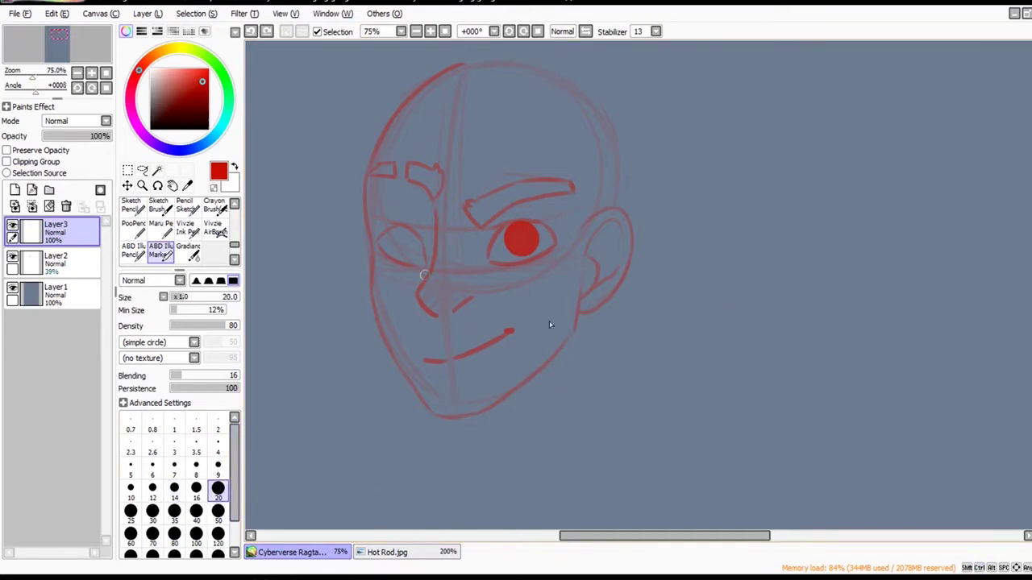
{"action": "left_click", "coordinate": [217, 513]}
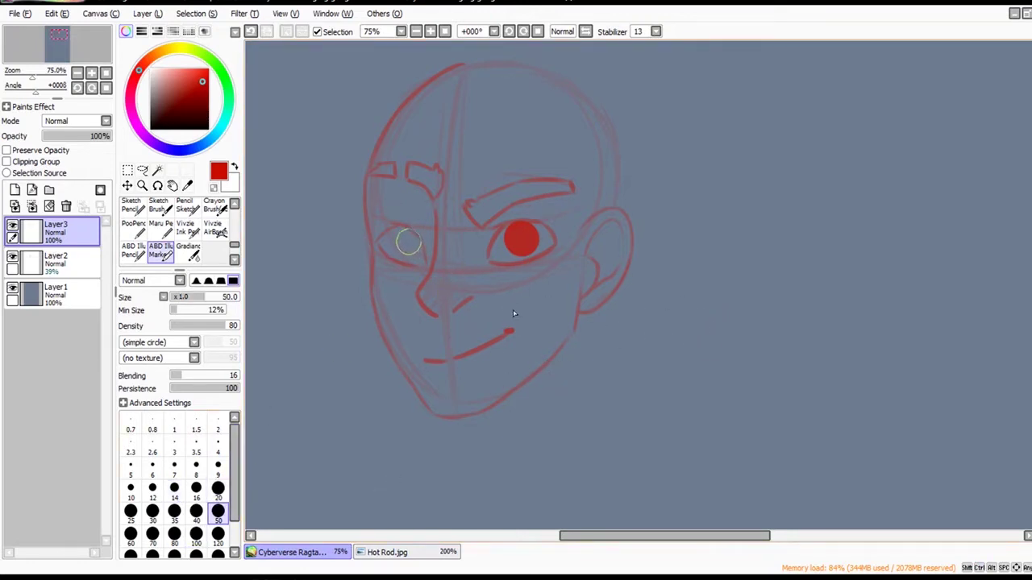
{"action": "left_click", "coordinate": [411, 245]}
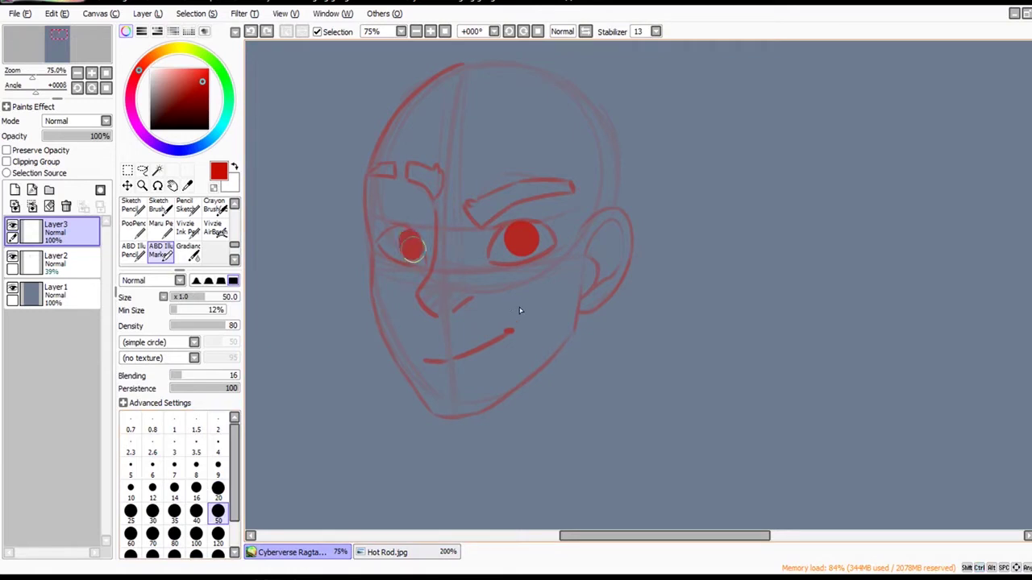
{"action": "key", "text": "ctrl+z"}
{"action": "left_click", "coordinate": [411, 242]}
{"action": "left_click", "coordinate": [175, 490]}
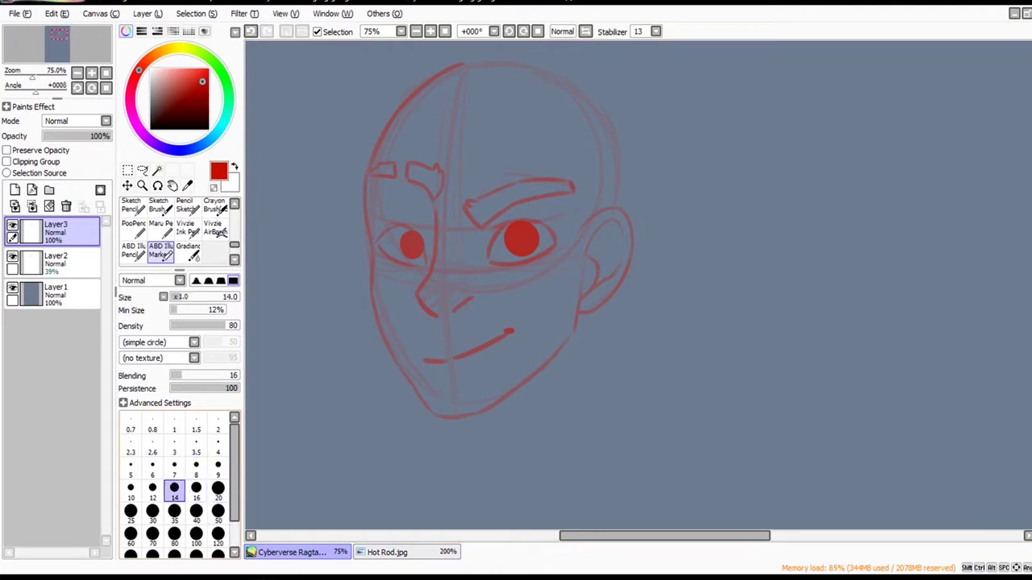
Erase a small round pupil in the centre of each iris with the eraser at size 18.
{"action": "key", "text": "e"}
{"action": "mouse_move", "coordinate": [436, 245]}
{"action": "left_mouse_down"}
{"action": "mouse_move", "coordinate": [419, 231]}
{"action": "mouse_move", "coordinate": [428, 233]}
{"action": "mouse_move", "coordinate": [411, 246]}
{"action": "left_mouse_up"}
{"action": "left_click_drag", "start_coordinate": [520, 239], "coordinate": [523, 238]}
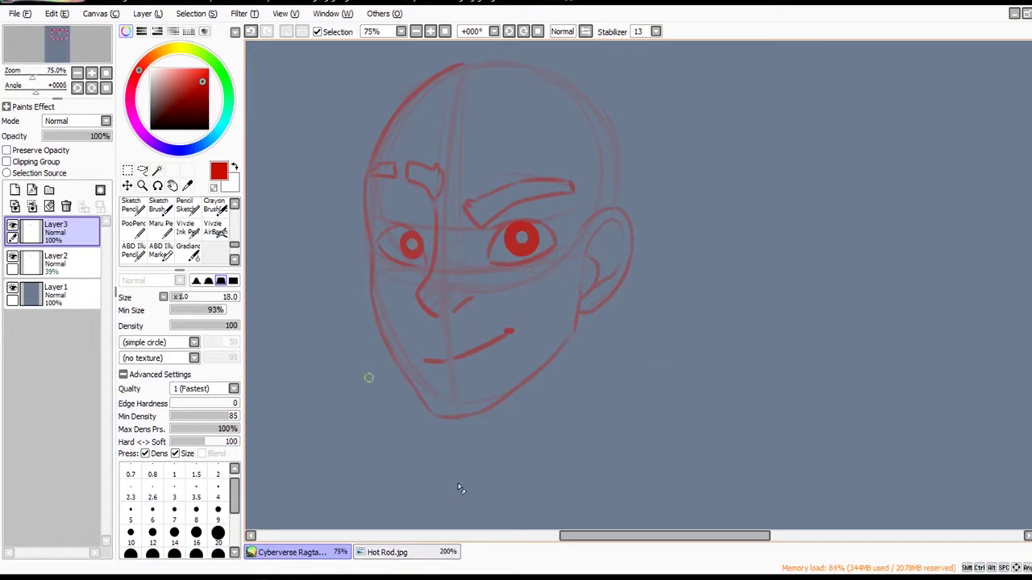
Draw the front neck line down from the chin and the back neck line curving down from below the ear.
{"action": "left_click", "coordinate": [161, 253]}
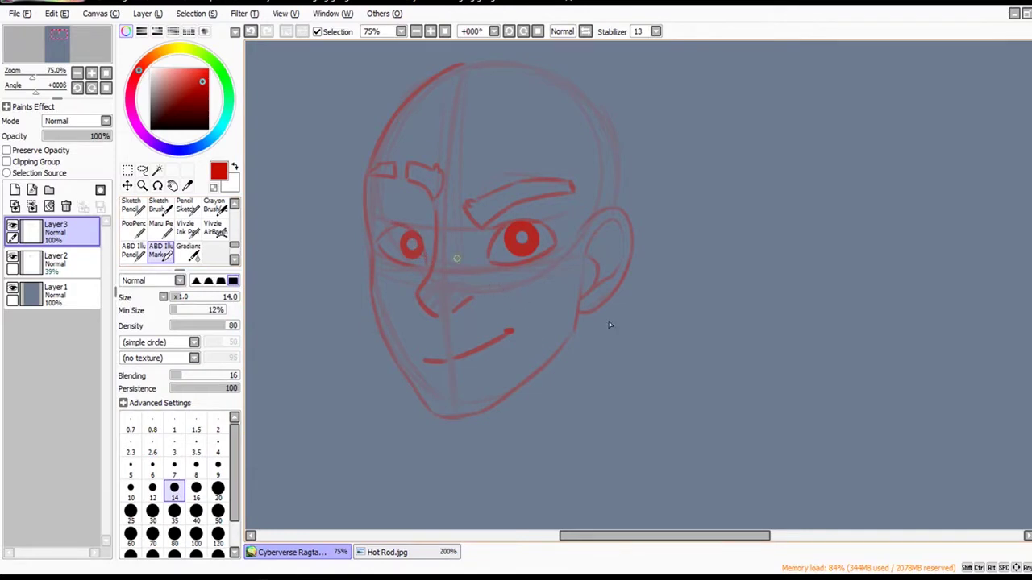
{"action": "scroll", "coordinate": [786, 274], "scroll_direction": "up", "scroll_amount": 1}
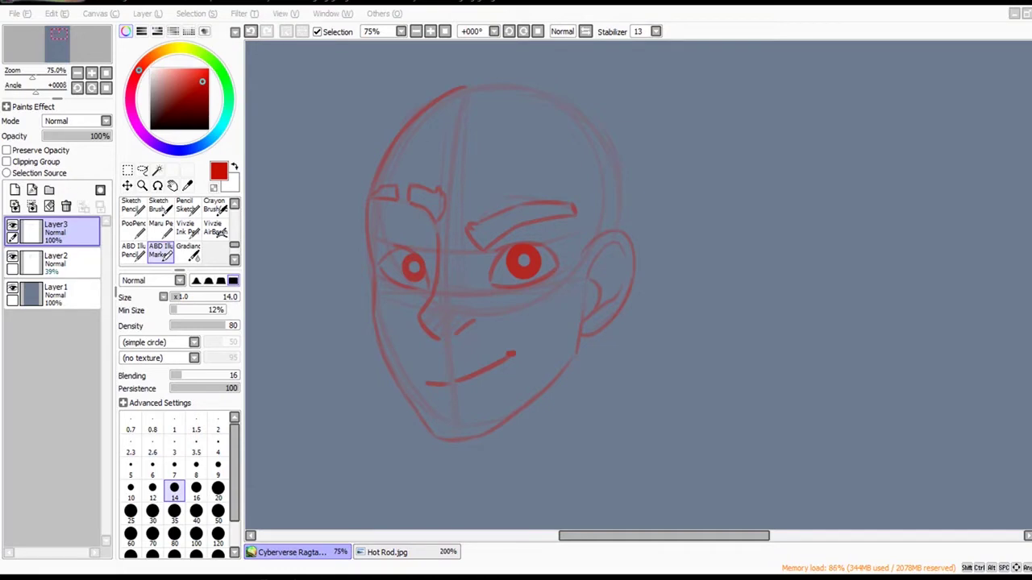
{"action": "left_click", "coordinate": [809, 227]}
{"action": "left_click_drag", "start_coordinate": [707, 492], "coordinate": [693, 428]}
{"action": "left_click", "coordinate": [687, 467], "text": "ctrl+alt"}
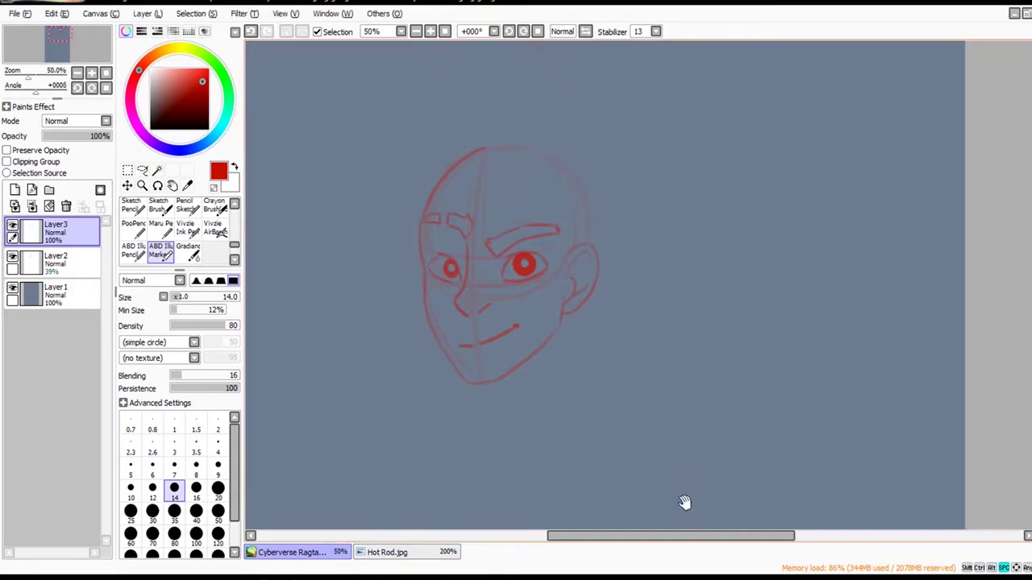
{"action": "left_click_drag", "start_coordinate": [685, 503], "coordinate": [662, 501]}
{"action": "left_click", "coordinate": [584, 484], "text": "ctrl"}
{"action": "left_click_drag", "start_coordinate": [465, 366], "coordinate": [467, 468]}
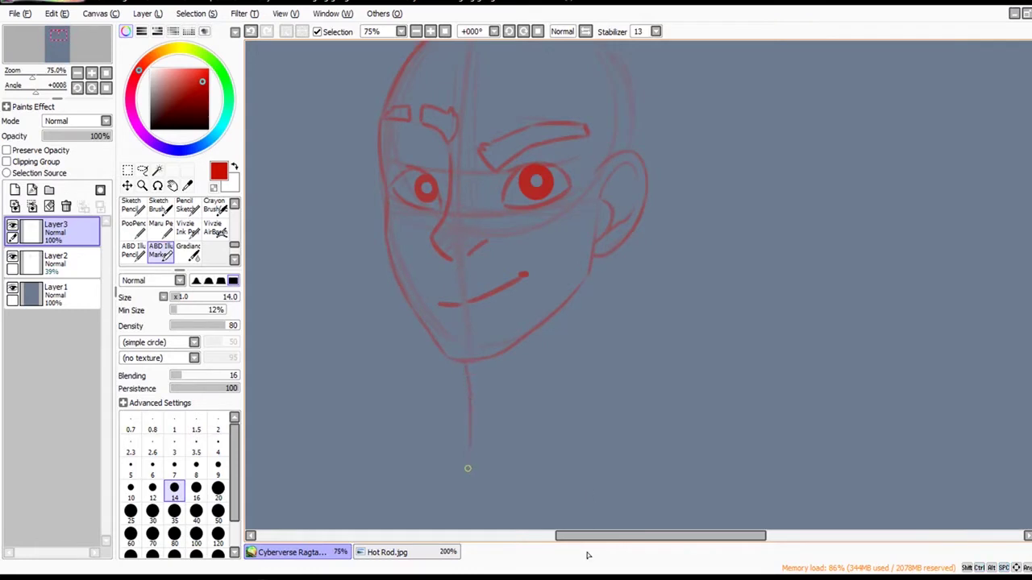
{"action": "mouse_move", "coordinate": [603, 264]}
{"action": "left_mouse_down"}
{"action": "mouse_move", "coordinate": [594, 312]}
{"action": "mouse_move", "coordinate": [599, 389]}
{"action": "left_mouse_up"}
{"action": "key", "text": "ctrl+z"}
{"action": "mouse_move", "coordinate": [605, 261]}
{"action": "left_mouse_down"}
{"action": "mouse_move", "coordinate": [600, 370]}
{"action": "mouse_move", "coordinate": [621, 447]}
{"action": "left_mouse_up"}
{"action": "scroll", "coordinate": [473, 496], "scroll_direction": "down", "scroll_amount": 3}
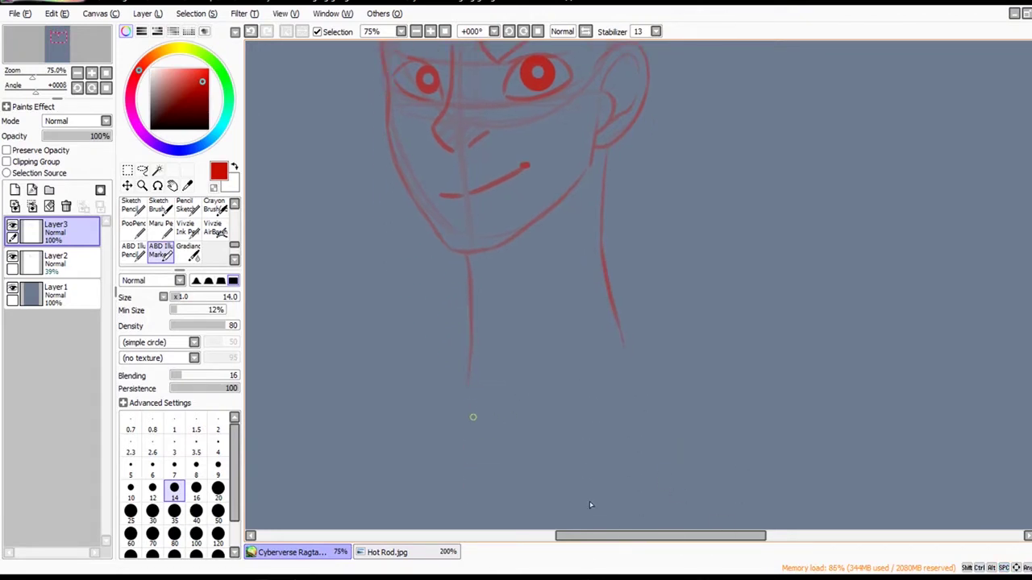
Close the neck base with an angled collar line and add a slanted muscle line inside the neck.
{"action": "key", "text": "ctrl+z"}
{"action": "left_click_drag", "start_coordinate": [470, 389], "coordinate": [501, 398]}
{"action": "left_click_drag", "start_coordinate": [501, 398], "coordinate": [602, 346]}
{"action": "mouse_move", "coordinate": [629, 320]}
{"action": "left_mouse_down"}
{"action": "mouse_move", "coordinate": [619, 406]}
{"action": "mouse_move", "coordinate": [620, 379]}
{"action": "left_mouse_up"}
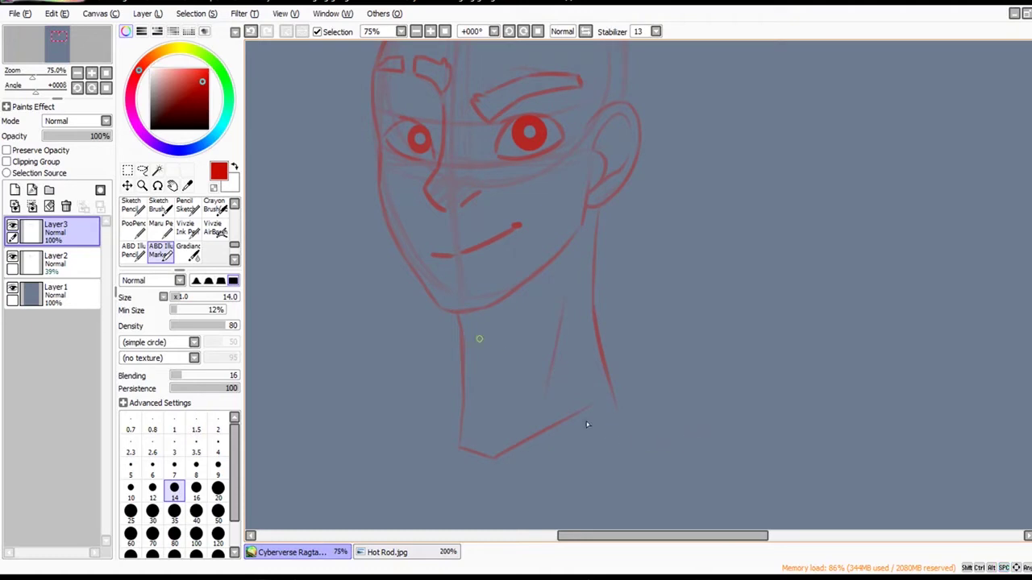
Outline a shadow under the chin and jaw and fill it with diagonal hatching.
{"action": "left_click_drag", "start_coordinate": [493, 339], "coordinate": [561, 300]}
{"action": "scroll", "coordinate": [815, 284], "scroll_direction": "down", "scroll_amount": 1}
{"action": "left_click_drag", "start_coordinate": [837, 324], "coordinate": [816, 361]}
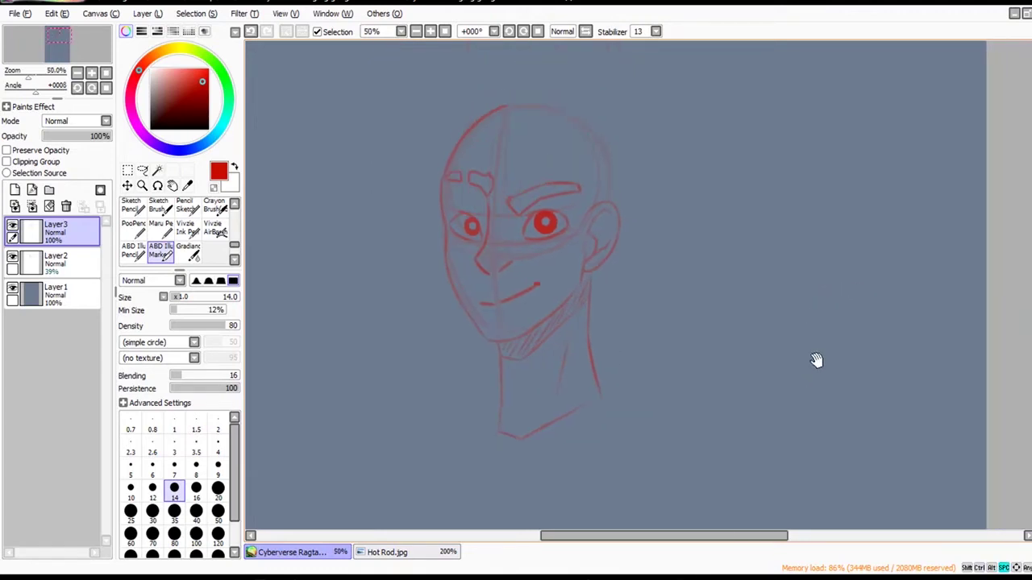
{"action": "scroll", "coordinate": [780, 262], "scroll_direction": "up", "scroll_amount": 1}
{"action": "left_click_drag", "start_coordinate": [546, 136], "coordinate": [543, 184]}
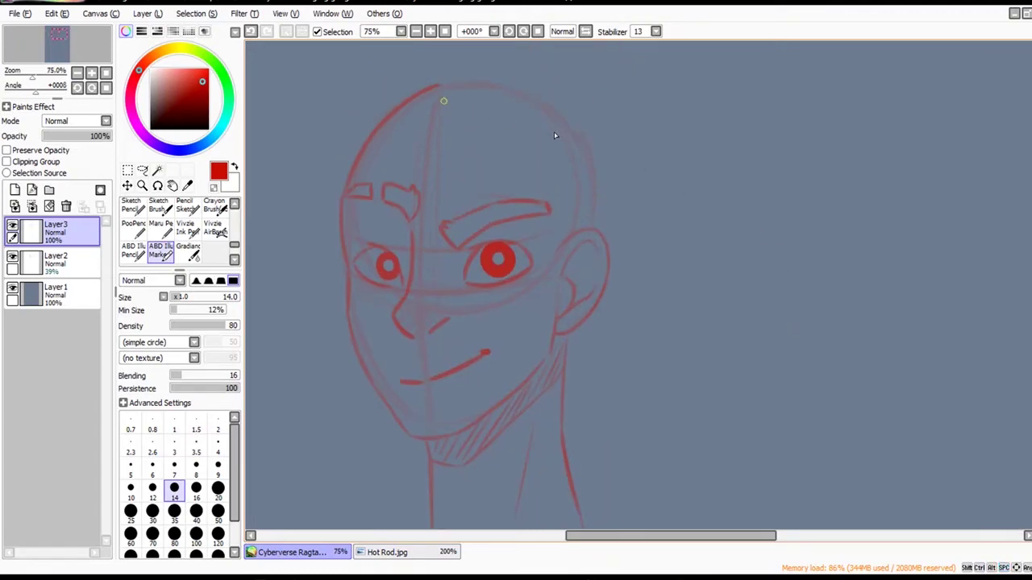
Redraw the top of the head as one smooth curve from the forehead to the back of the skull.
{"action": "key", "text": "ctrl+z"}
{"action": "left_click_drag", "start_coordinate": [435, 85], "coordinate": [521, 88]}
{"action": "key", "text": "ctrl+z"}
{"action": "mouse_move", "coordinate": [437, 86]}
{"action": "left_mouse_down"}
{"action": "mouse_move", "coordinate": [468, 81]}
{"action": "mouse_move", "coordinate": [533, 97]}
{"action": "mouse_move", "coordinate": [510, 87]}
{"action": "mouse_move", "coordinate": [590, 150]}
{"action": "mouse_move", "coordinate": [587, 234]}
{"action": "left_mouse_up"}
{"action": "scroll", "coordinate": [799, 279], "scroll_direction": "down", "scroll_amount": 1}
{"action": "left_click_drag", "start_coordinate": [808, 384], "coordinate": [797, 341]}
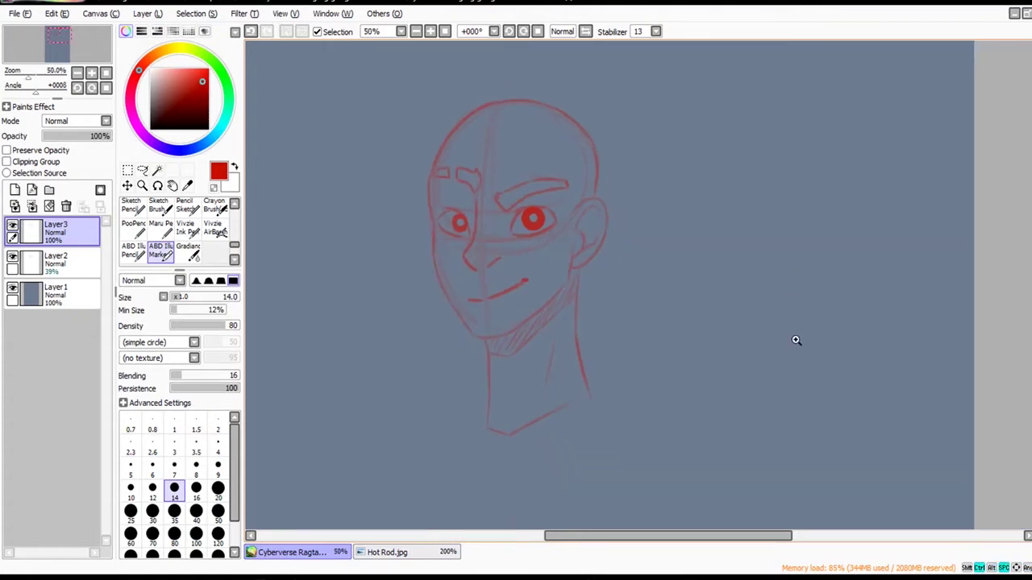
Remove the head construction guidelines from Layer2 while keeping the layer itself.
{"action": "scroll", "coordinate": [796, 341], "scroll_direction": "up", "scroll_amount": 1}
{"action": "left_click", "coordinate": [84, 268]}
{"action": "left_click", "coordinate": [66, 207]}
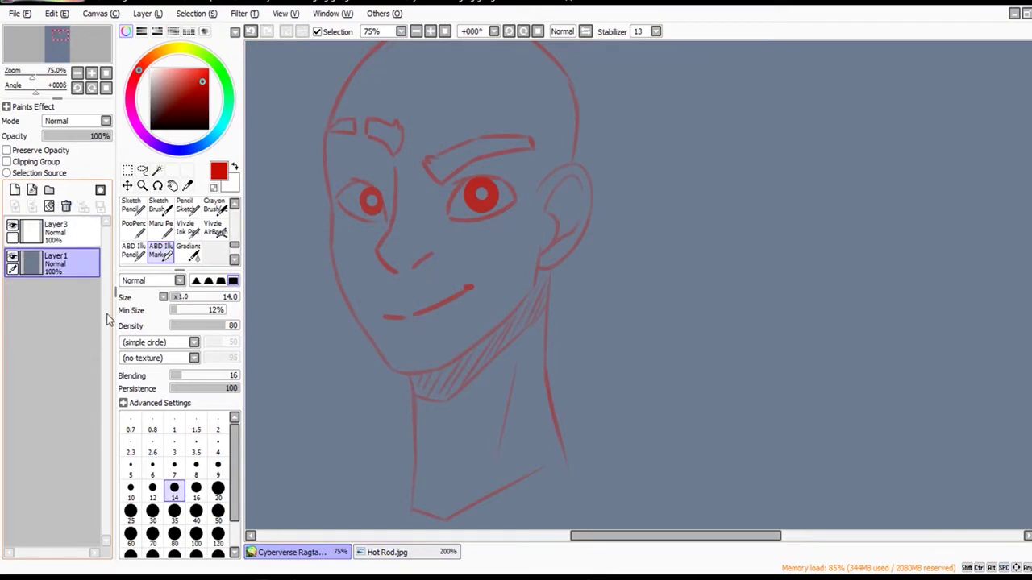
{"action": "key", "text": "ctrl+z"}
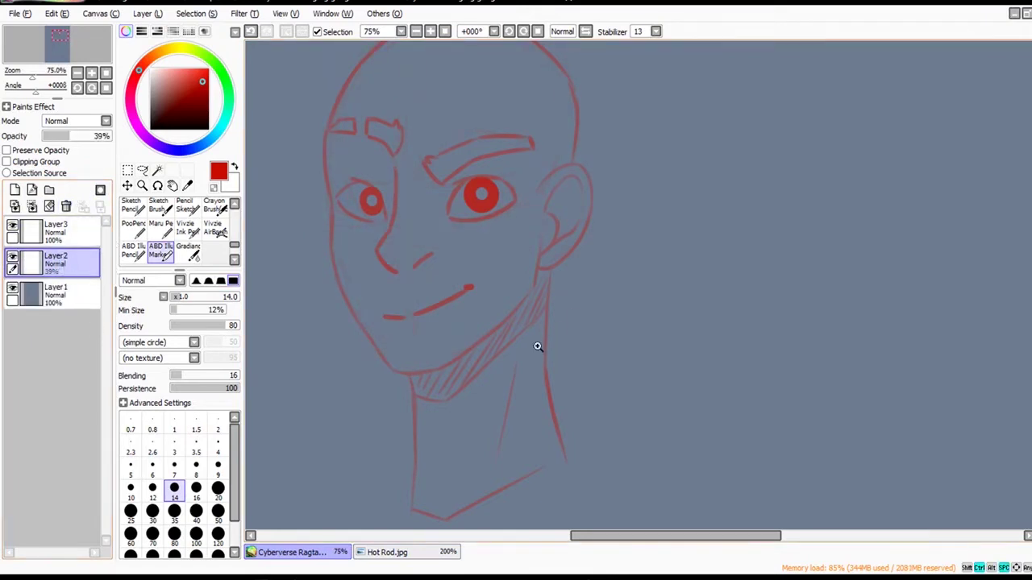
Shade the underside of the nose and the shadow under the chin and jaw with translucent red marker on Layer2.
{"action": "scroll", "coordinate": [440, 291], "scroll_direction": "up", "scroll_amount": 1}
{"action": "mouse_move", "coordinate": [369, 256]}
{"action": "left_mouse_down"}
{"action": "mouse_move", "coordinate": [430, 250]}
{"action": "mouse_move", "coordinate": [378, 264]}
{"action": "mouse_move", "coordinate": [410, 259]}
{"action": "left_mouse_up"}
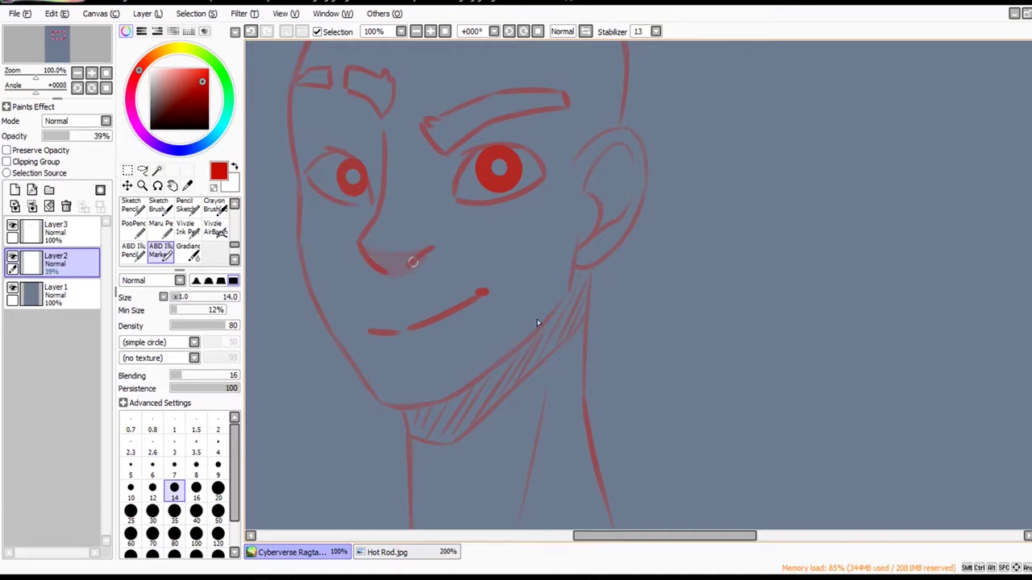
{"action": "left_click_drag", "start_coordinate": [487, 333], "coordinate": [497, 272]}
{"action": "left_click_drag", "start_coordinate": [422, 347], "coordinate": [423, 368]}
{"action": "mouse_move", "coordinate": [484, 321]}
{"action": "left_mouse_down"}
{"action": "mouse_move", "coordinate": [510, 311]}
{"action": "mouse_move", "coordinate": [471, 372]}
{"action": "mouse_move", "coordinate": [564, 256]}
{"action": "left_mouse_up"}
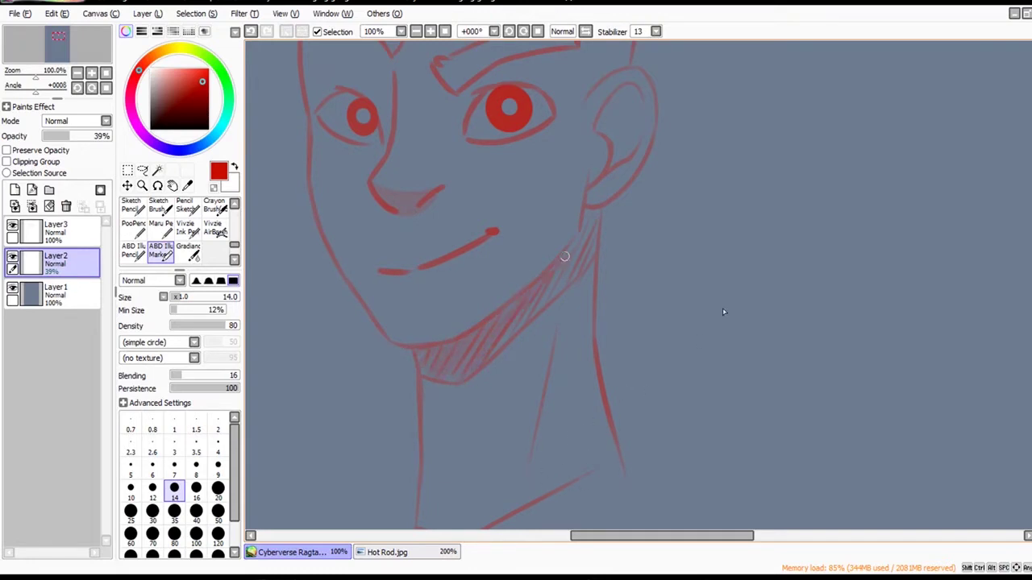
{"action": "mouse_move", "coordinate": [512, 339]}
{"action": "left_mouse_down"}
{"action": "mouse_move", "coordinate": [589, 257]}
{"action": "mouse_move", "coordinate": [554, 275]}
{"action": "mouse_move", "coordinate": [588, 213]}
{"action": "left_mouse_up"}
{"action": "scroll", "coordinate": [833, 283], "scroll_direction": "down", "scroll_amount": 4}
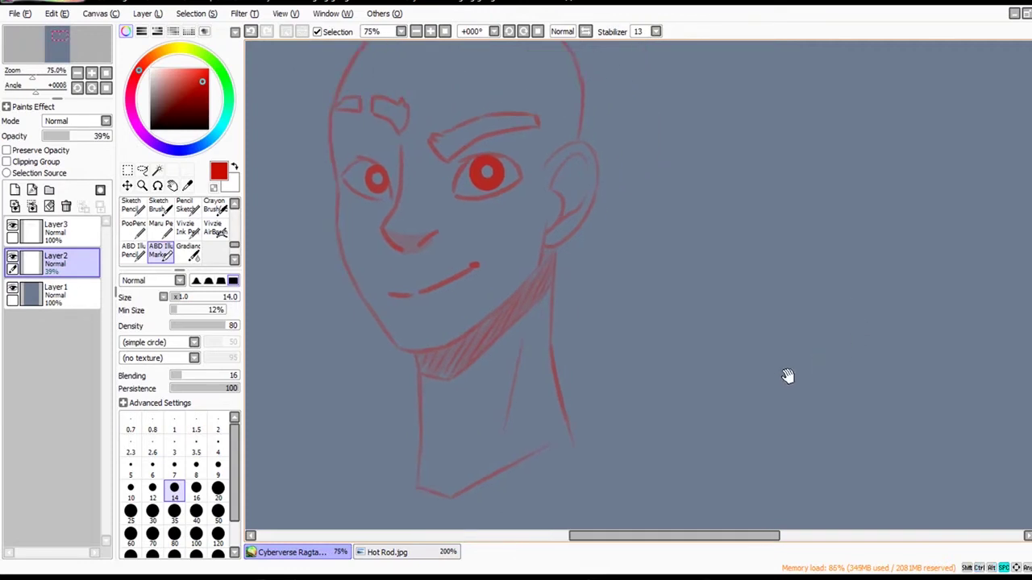
Combine the face linework on Layer2 at 100% opacity and move it slightly up and to the left on the canvas.
{"action": "left_click", "coordinate": [56, 232]}
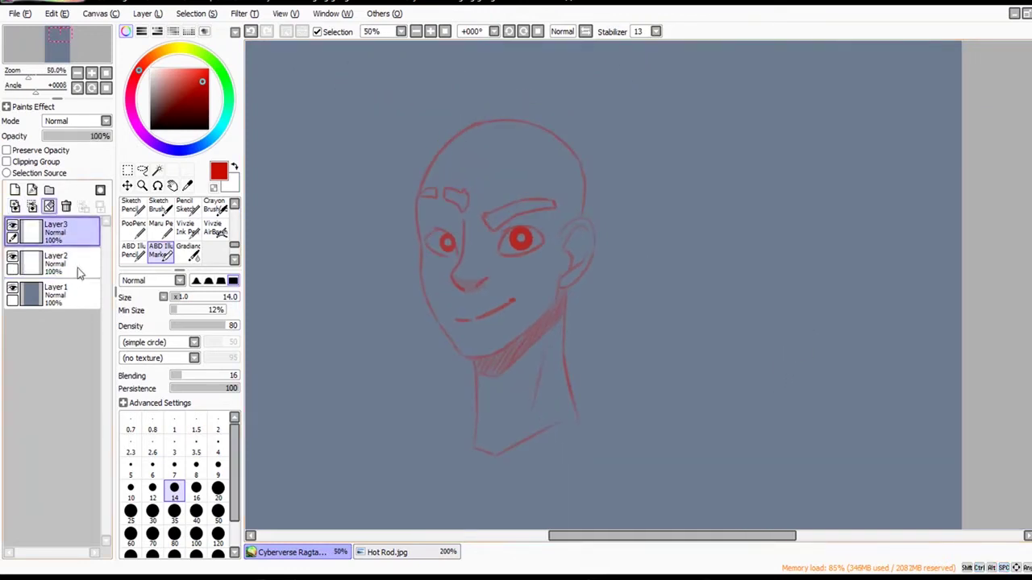
{"action": "scroll", "coordinate": [669, 357], "scroll_direction": "down", "scroll_amount": 2}
{"action": "left_click_drag", "start_coordinate": [645, 490], "coordinate": [617, 405]}
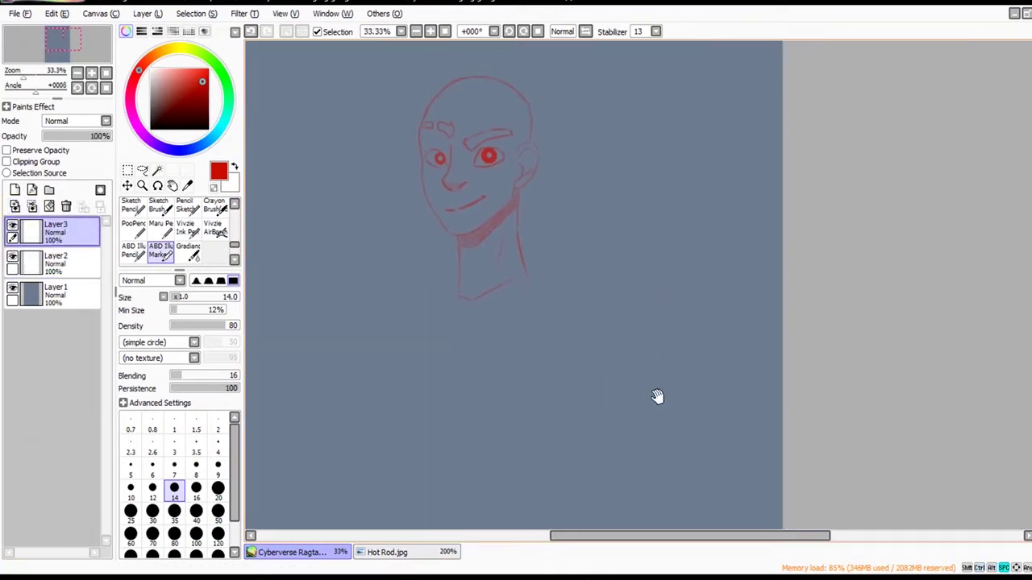
{"action": "left_click", "coordinate": [618, 349], "text": "ctrl+alt"}
{"action": "left_click_drag", "start_coordinate": [688, 390], "coordinate": [660, 357]}
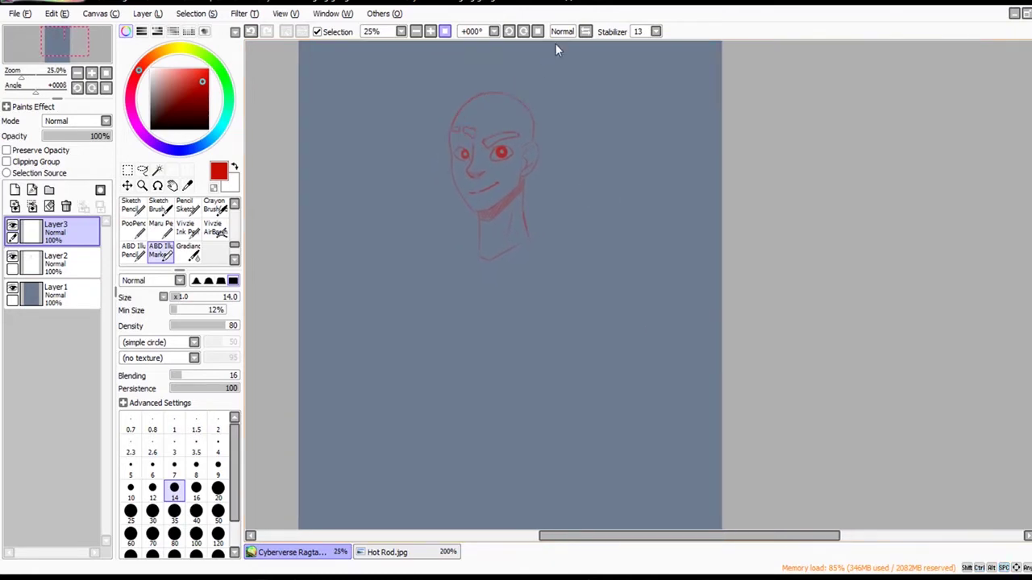
{"action": "scroll", "coordinate": [556, 44], "scroll_direction": "down", "scroll_amount": 1}
{"action": "left_click", "coordinate": [127, 185]}
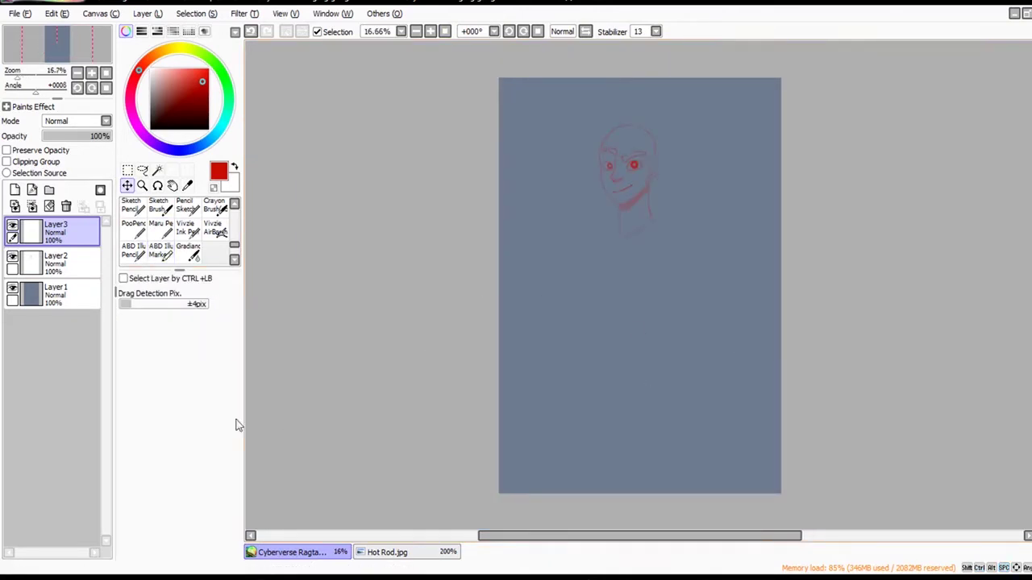
{"action": "left_click", "coordinate": [64, 264]}
{"action": "mouse_move", "coordinate": [814, 340]}
{"action": "left_mouse_down"}
{"action": "mouse_move", "coordinate": [798, 317]}
{"action": "mouse_move", "coordinate": [806, 340]}
{"action": "left_mouse_up"}
{"action": "left_click", "coordinate": [57, 233]}
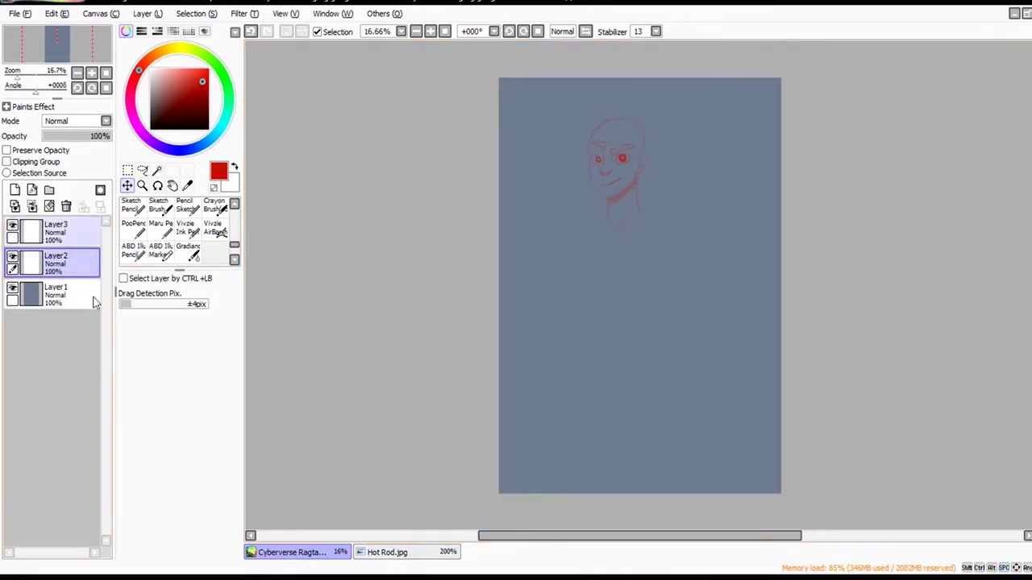
Rough in the shoulders, the far upper arm and a tapering torso below the neck on Layer3 with the marker at size 14.
{"action": "left_click", "coordinate": [165, 250]}
{"action": "left_click", "coordinate": [189, 252]}
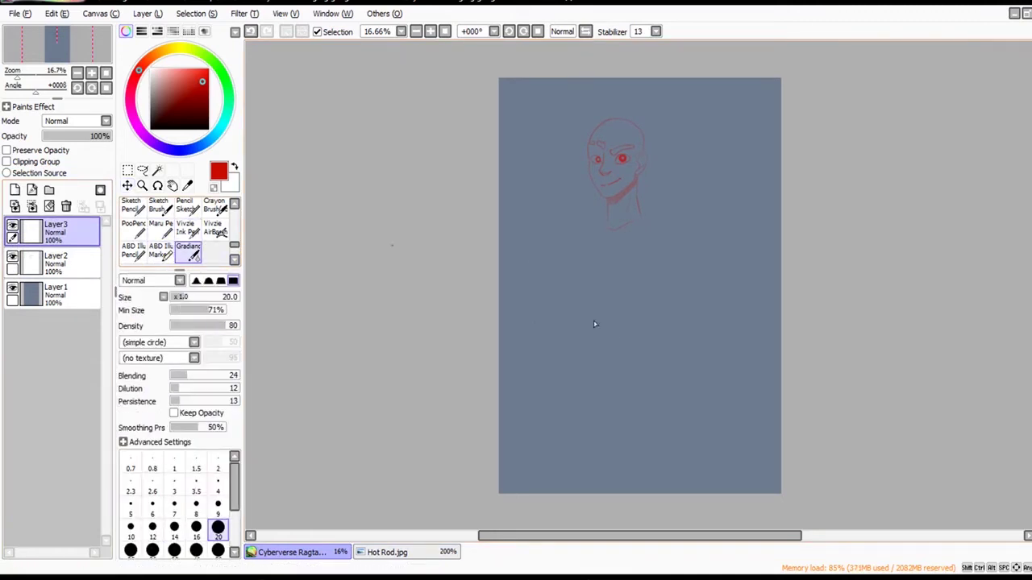
{"action": "left_click", "coordinate": [162, 252]}
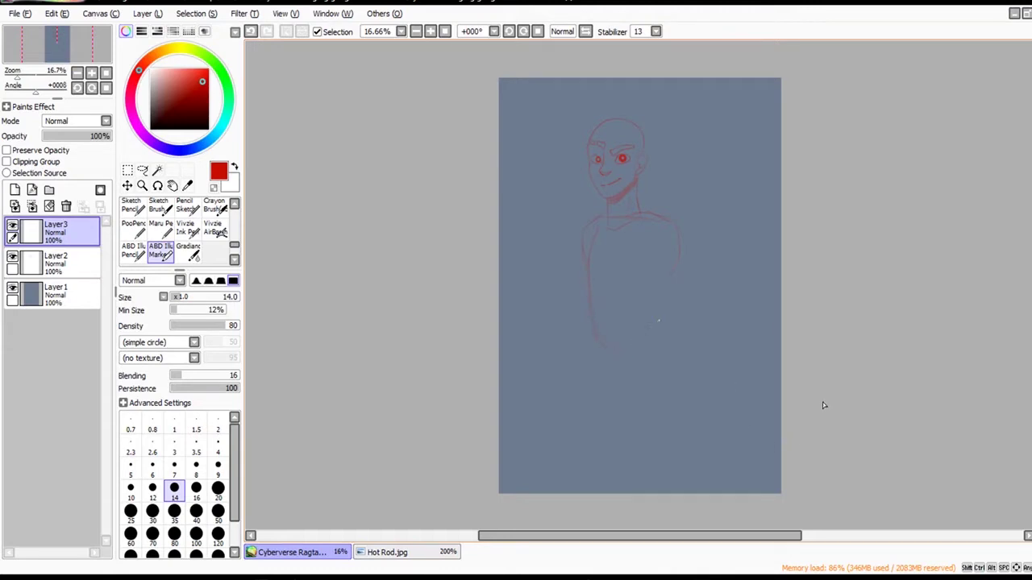
{"action": "left_click_drag", "start_coordinate": [849, 449], "coordinate": [800, 390]}
{"action": "left_click", "coordinate": [795, 314], "text": "ctrl"}
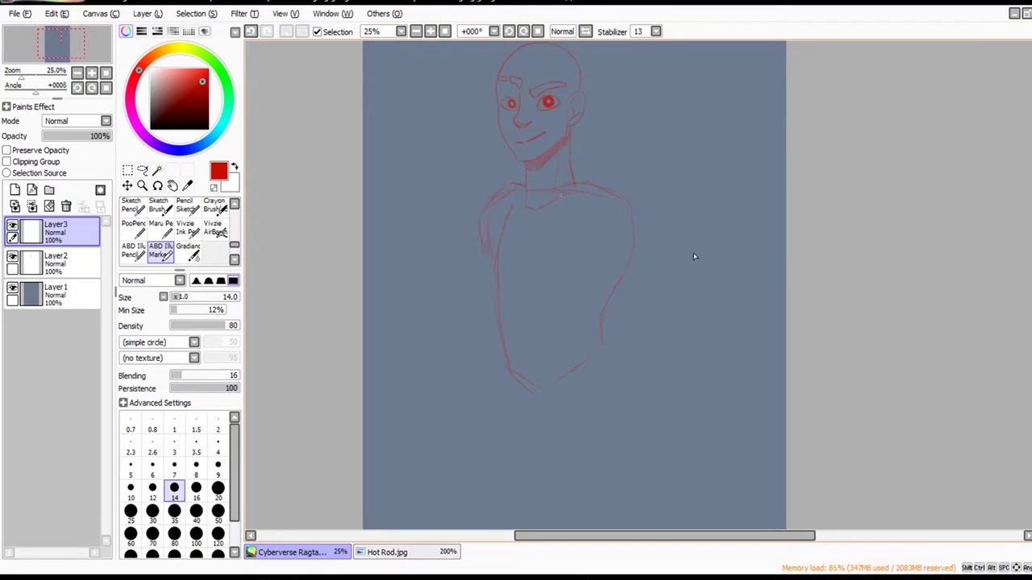
{"action": "left_click_drag", "start_coordinate": [744, 217], "coordinate": [742, 266]}
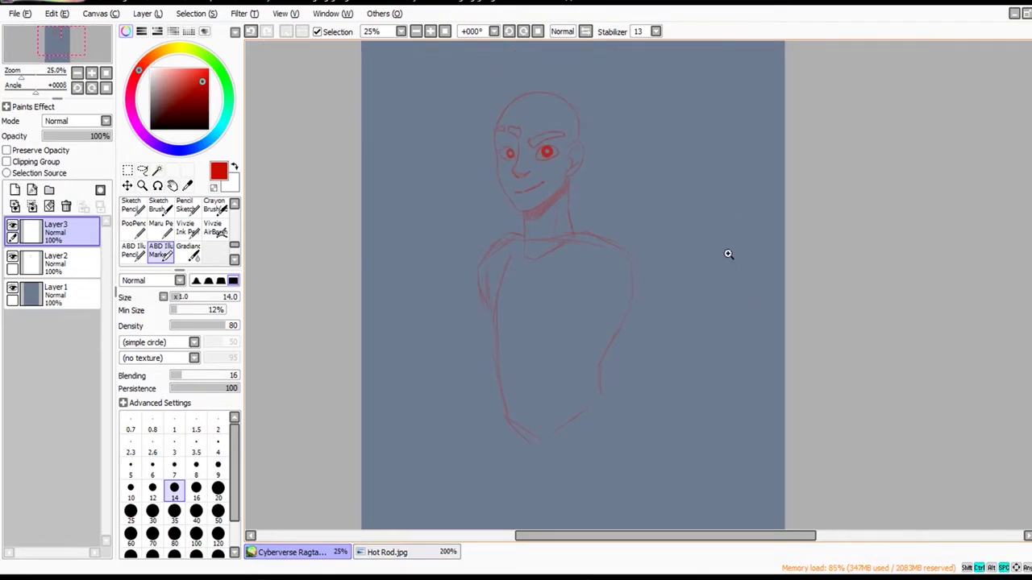
Erase the neck, collar line and chin shadow from Layer2 with the eraser at size 50.
{"action": "left_click", "coordinate": [584, 201], "text": "ctrl"}
{"action": "left_click", "coordinate": [65, 265]}
{"action": "left_click_drag", "start_coordinate": [504, 269], "coordinate": [500, 319]}
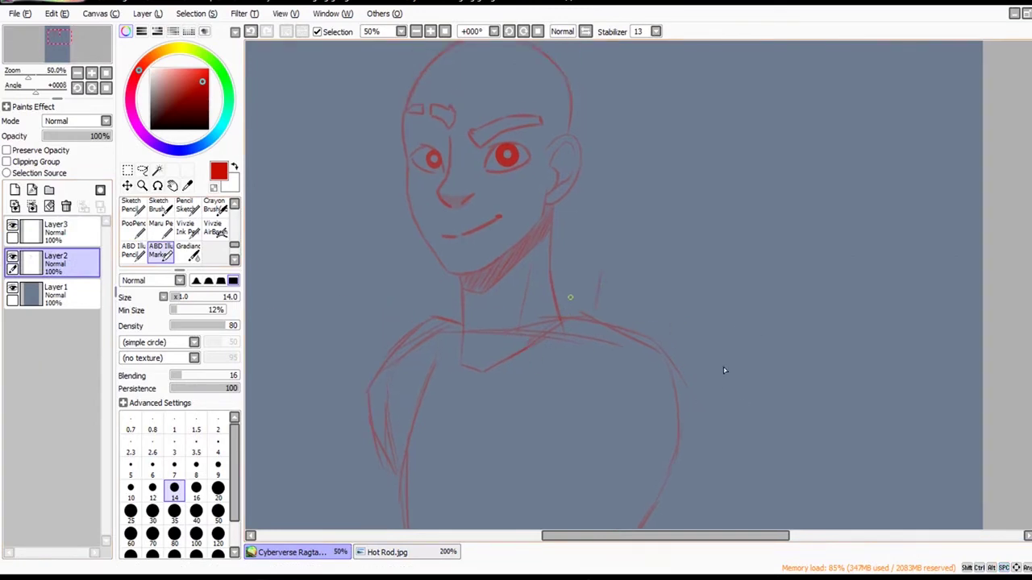
{"action": "key", "text": "ctrl+z"}
{"action": "key", "text": "e"}
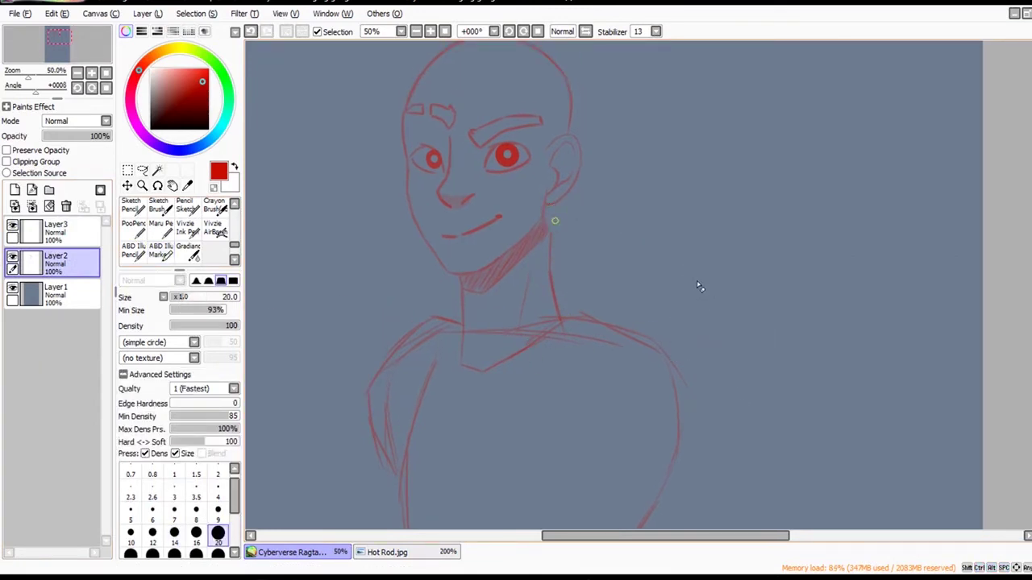
{"action": "key", "text": "bracketright"}
{"action": "key", "text": "bracketright"}
{"action": "key", "text": "bracketright"}
{"action": "key", "text": "bracketright"}
{"action": "key", "text": "bracketright"}
{"action": "left_click_drag", "start_coordinate": [553, 219], "coordinate": [479, 289]}
{"action": "mouse_move", "coordinate": [535, 244]}
{"action": "left_mouse_down"}
{"action": "mouse_move", "coordinate": [452, 283]}
{"action": "mouse_move", "coordinate": [470, 285]}
{"action": "mouse_move", "coordinate": [464, 315]}
{"action": "mouse_move", "coordinate": [482, 313]}
{"action": "mouse_move", "coordinate": [553, 249]}
{"action": "left_mouse_up"}
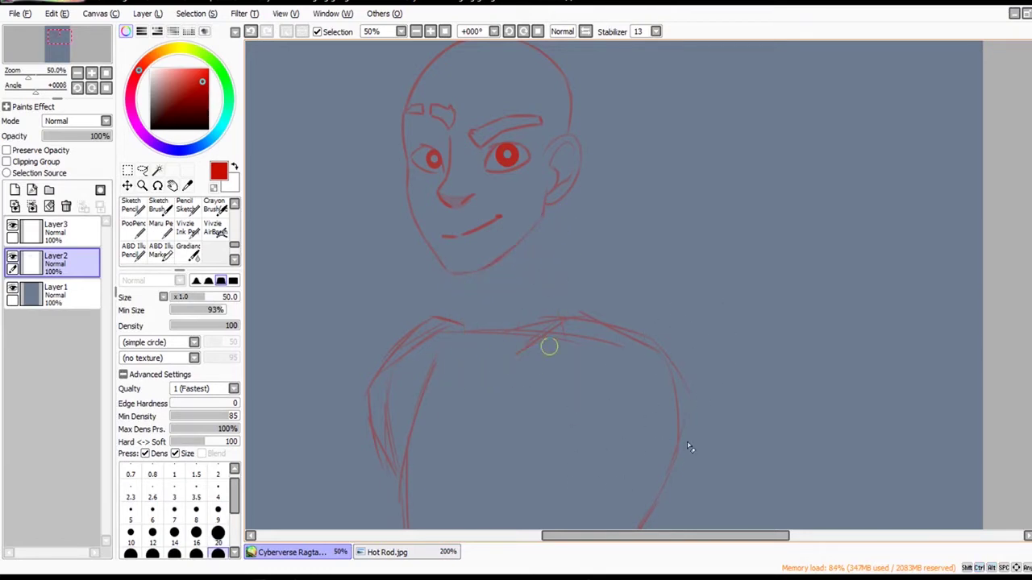
{"action": "scroll", "coordinate": [618, 355], "scroll_direction": "down", "scroll_amount": 1}
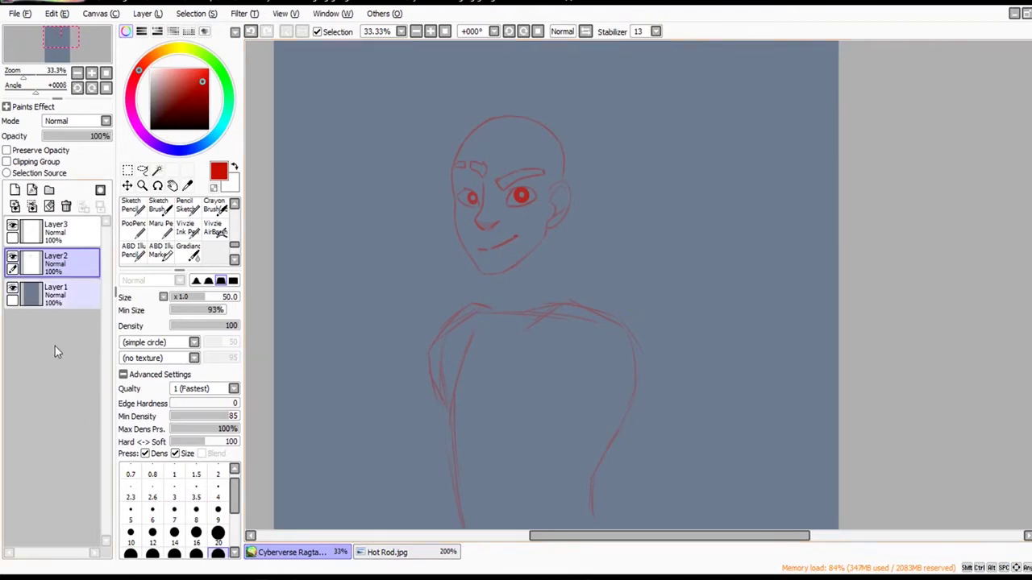
Try a front neck line below the chin on Layer3 with the Sketch Pencil and with the marker at size 14.
{"action": "left_click", "coordinate": [60, 233]}
{"action": "key", "text": "n"}
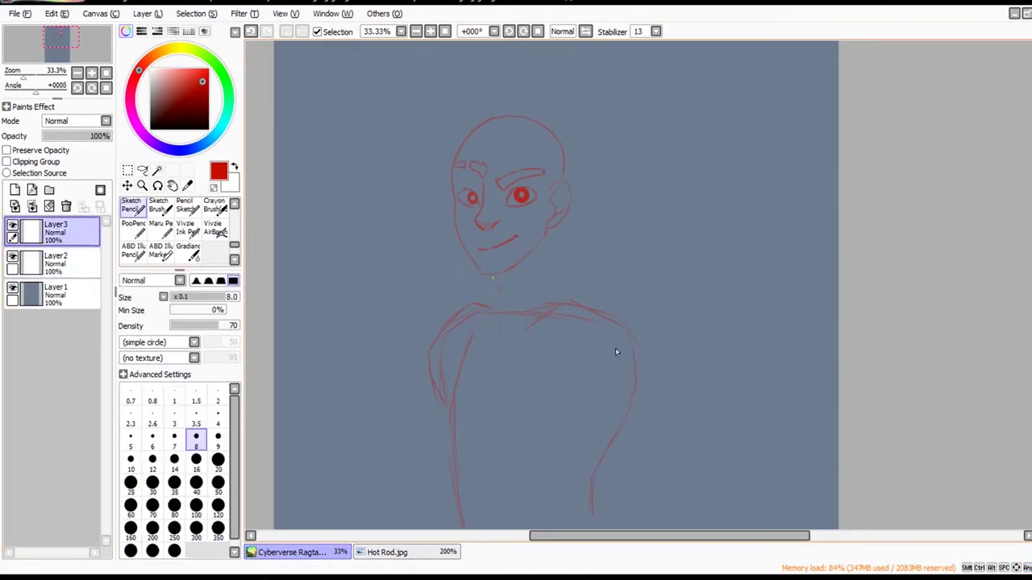
{"action": "left_click", "coordinate": [175, 461]}
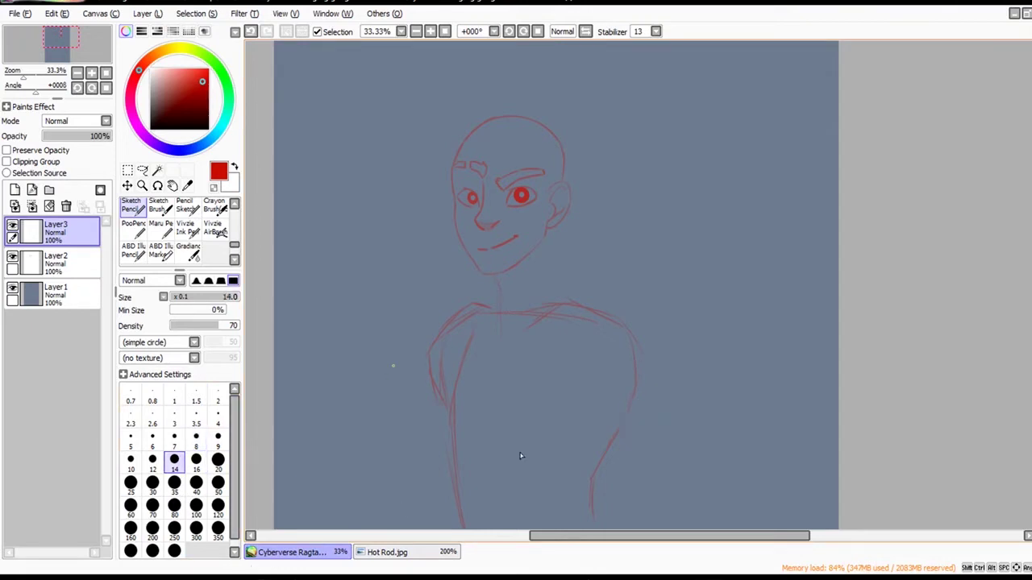
{"action": "left_click", "coordinate": [196, 441]}
{"action": "left_click", "coordinate": [160, 252]}
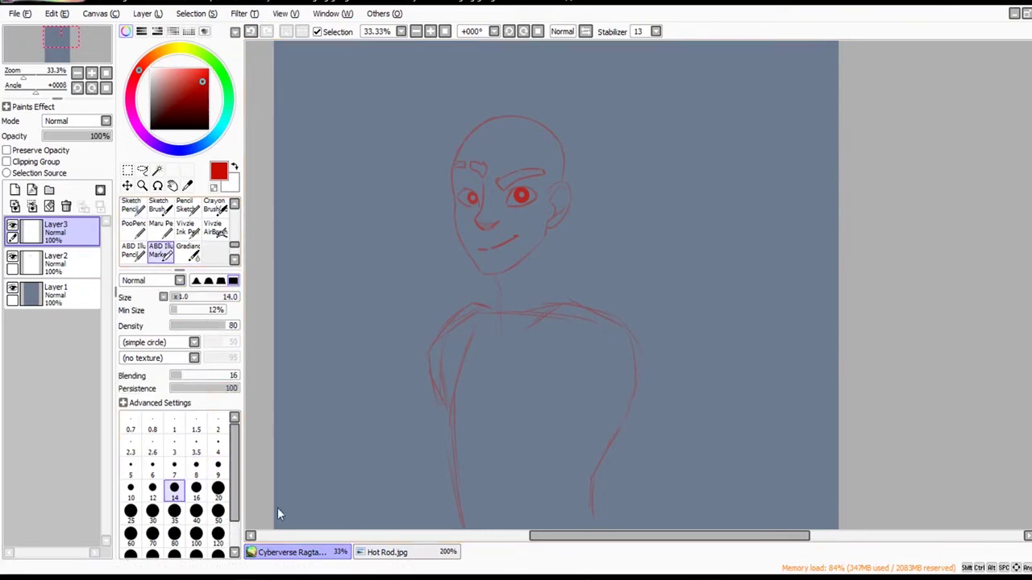
{"action": "left_click_drag", "start_coordinate": [495, 279], "coordinate": [500, 312]}
{"action": "key", "text": "ctrl+z"}
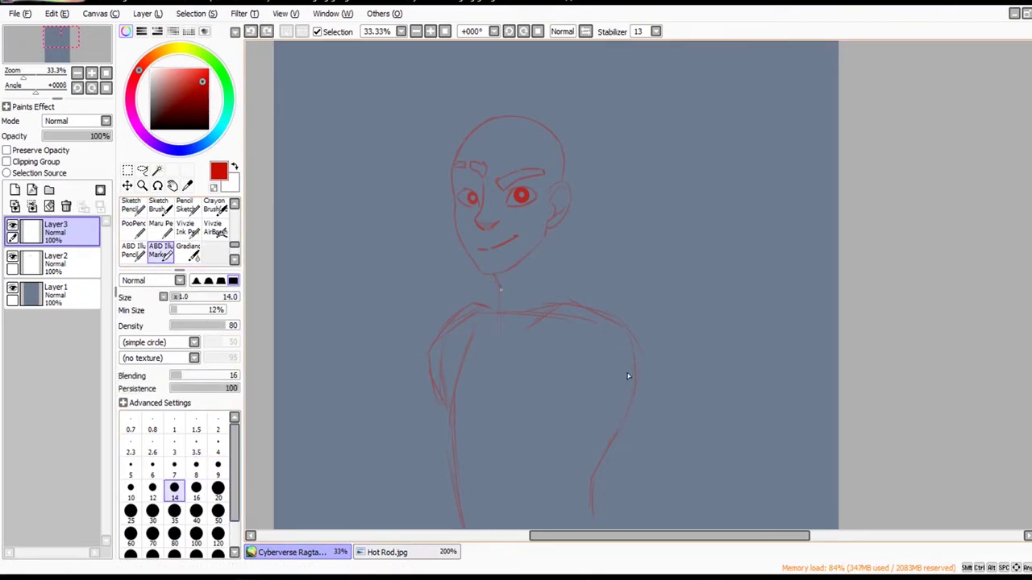
Draw front and back neck lines from the chin and ear to the shoulders, closing them with an angled collar line.
{"action": "left_click_drag", "start_coordinate": [494, 276], "coordinate": [501, 314]}
{"action": "key", "text": "ctrl+z"}
{"action": "key", "text": "ctrl+y"}
{"action": "key", "text": "ctrl+z"}
{"action": "left_click_drag", "start_coordinate": [554, 234], "coordinate": [553, 295]}
{"action": "left_click", "coordinate": [603, 274], "text": "ctrl+alt"}
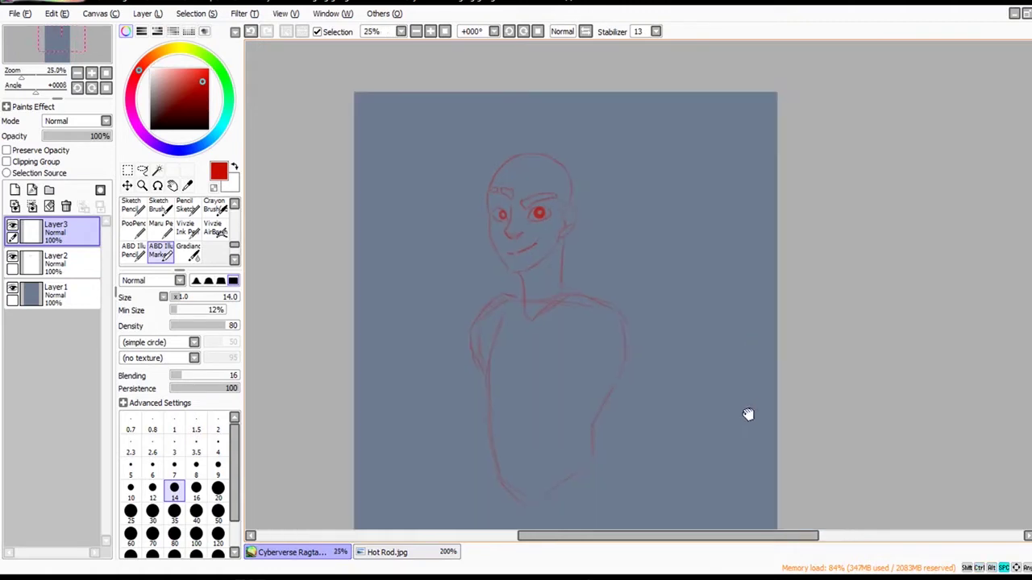
{"action": "left_click_drag", "start_coordinate": [599, 332], "coordinate": [590, 306]}
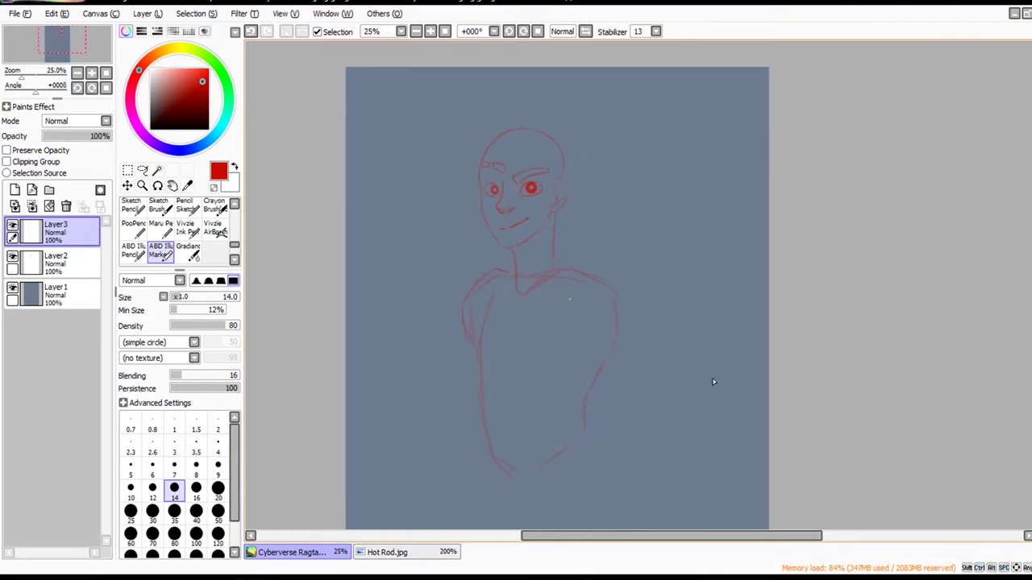
Replace the neck lines with a new head construction on Layer3, using a circle, centre line, jaw and ear, and hide Layer2.
{"action": "key", "text": "ctrl+z"}
{"action": "key", "text": "ctrl+y"}
{"action": "key", "text": "ctrl+z"}
{"action": "key", "text": "ctrl+y"}
{"action": "left_click", "coordinate": [12, 256]}
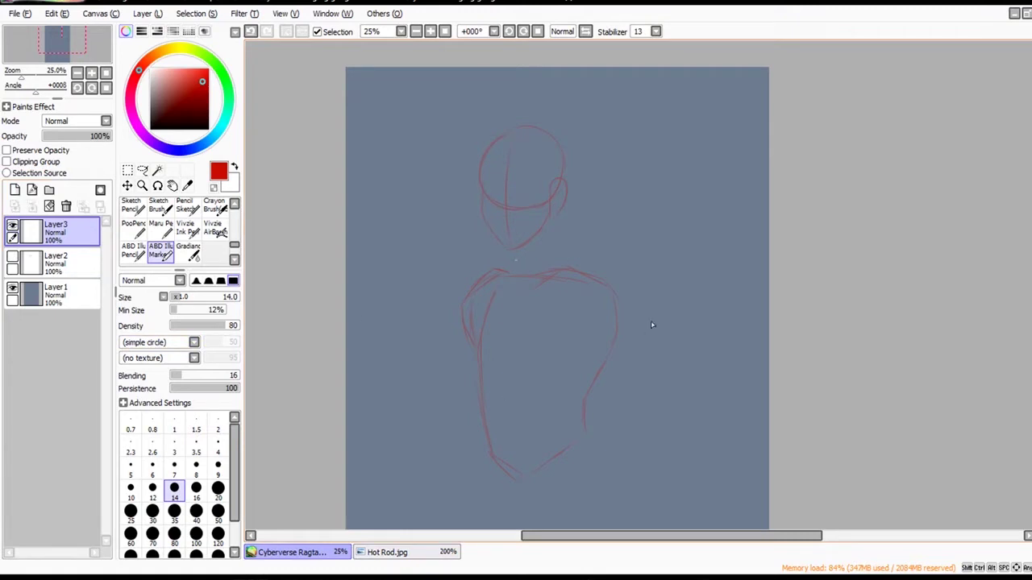
Lasso the torso sketch and move it well down the canvas, away from the head.
{"action": "left_click", "coordinate": [143, 170]}
{"action": "mouse_move", "coordinate": [549, 257]}
{"action": "left_mouse_down"}
{"action": "mouse_move", "coordinate": [434, 287]}
{"action": "mouse_move", "coordinate": [608, 220]}
{"action": "left_mouse_up"}
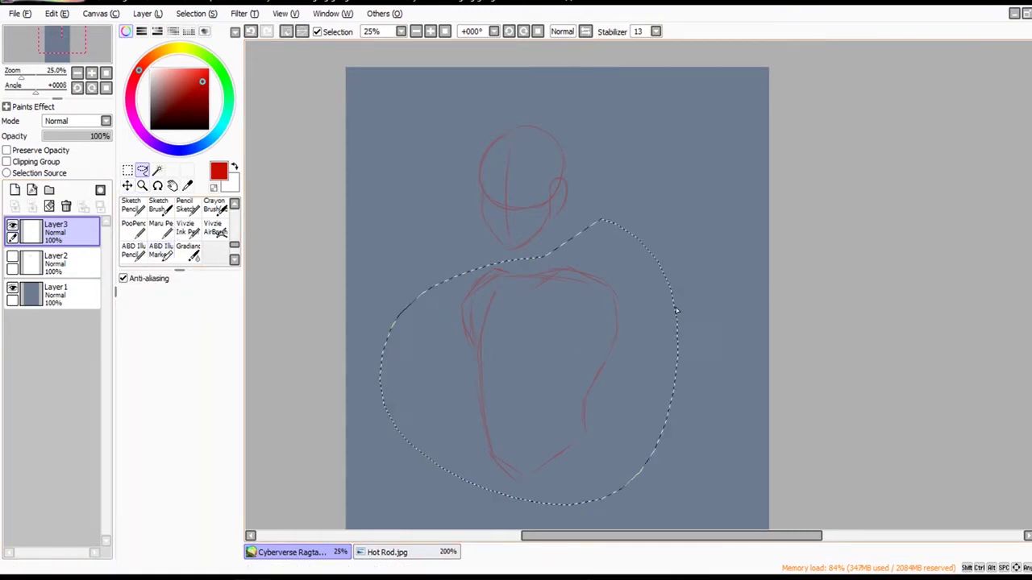
{"action": "left_click_drag", "start_coordinate": [563, 196], "coordinate": [556, 350]}
{"action": "key", "text": "ctrl+d"}
Draw the neck below the head construction with a slanted front line, a back line from the ear and an angled base.
{"action": "left_click", "coordinate": [163, 253]}
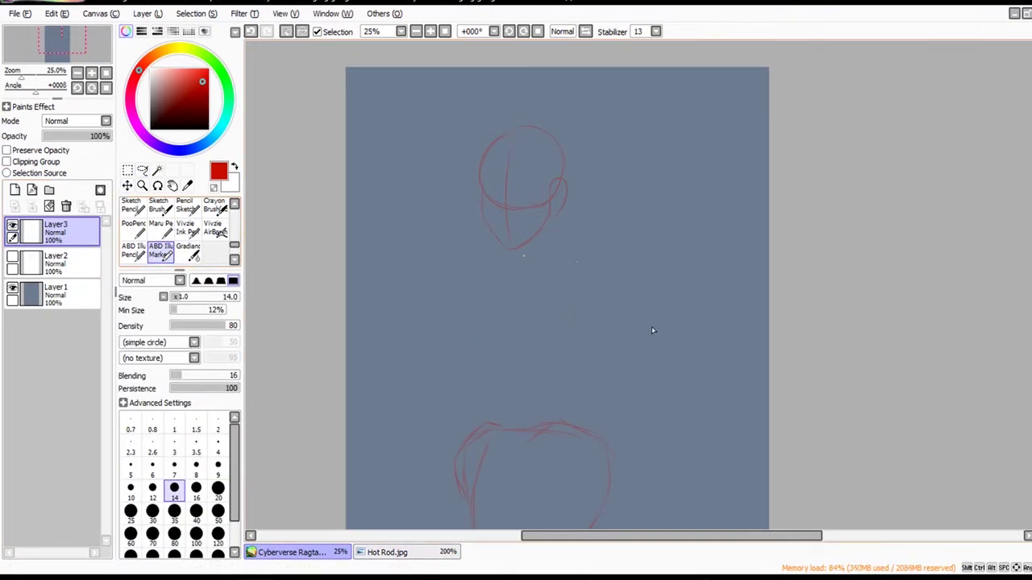
{"action": "key", "text": "ctrl+d"}
{"action": "key", "text": "ctrl+z"}
{"action": "left_click_drag", "start_coordinate": [557, 221], "coordinate": [564, 265]}
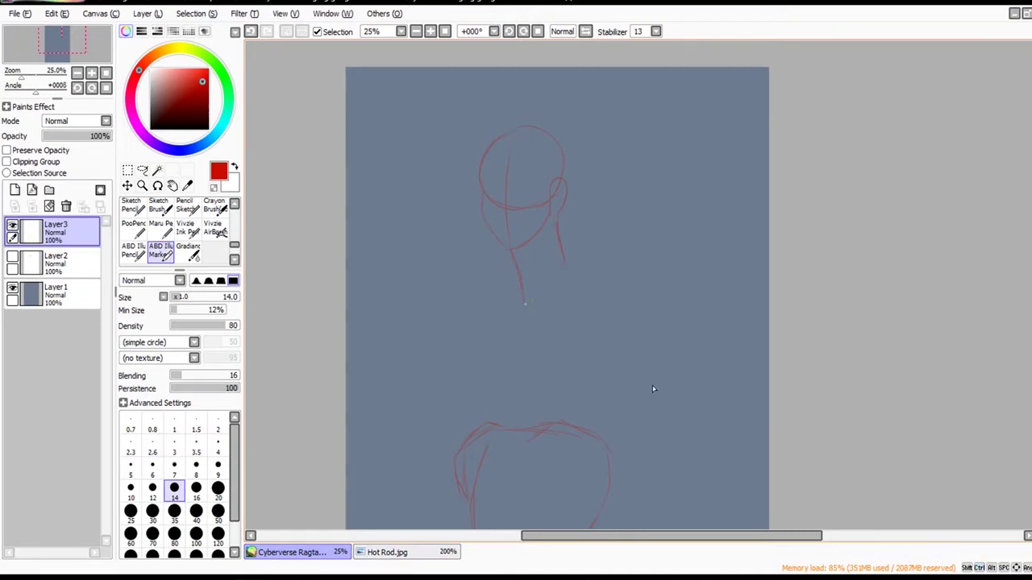
{"action": "scroll", "coordinate": [747, 337], "scroll_direction": "down", "scroll_amount": 3}
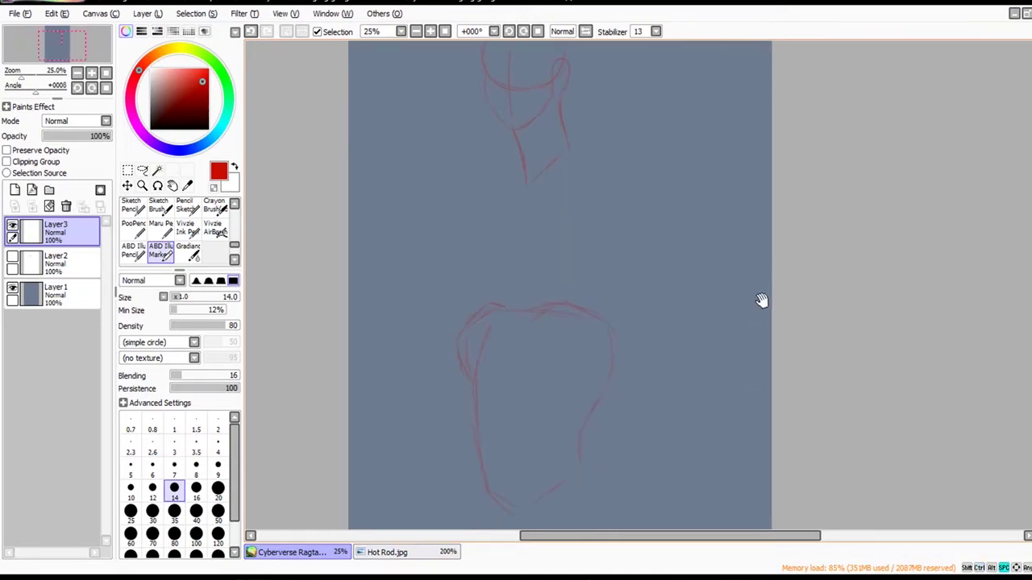
Try to move the lassoed torso sketch up against the base of the neck.
{"action": "left_click", "coordinate": [142, 171]}
{"action": "mouse_move", "coordinate": [532, 239]}
{"action": "left_mouse_down"}
{"action": "mouse_move", "coordinate": [633, 513]}
{"action": "mouse_move", "coordinate": [592, 229]}
{"action": "left_mouse_up"}
{"action": "mouse_move", "coordinate": [712, 427]}
{"action": "left_mouse_down"}
{"action": "mouse_move", "coordinate": [689, 511]}
{"action": "mouse_move", "coordinate": [697, 350]}
{"action": "mouse_move", "coordinate": [699, 359]}
{"action": "left_mouse_up"}
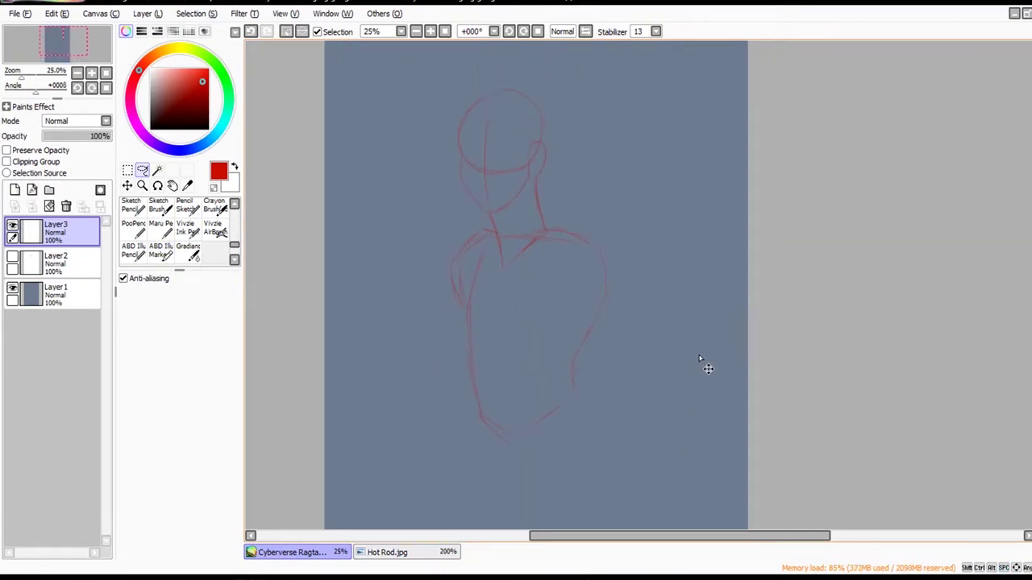
{"action": "key", "text": "ctrl+z"}
Erase the front neck line and redraw it slanting from the jaw to a pointed neck base.
{"action": "key", "text": "e"}
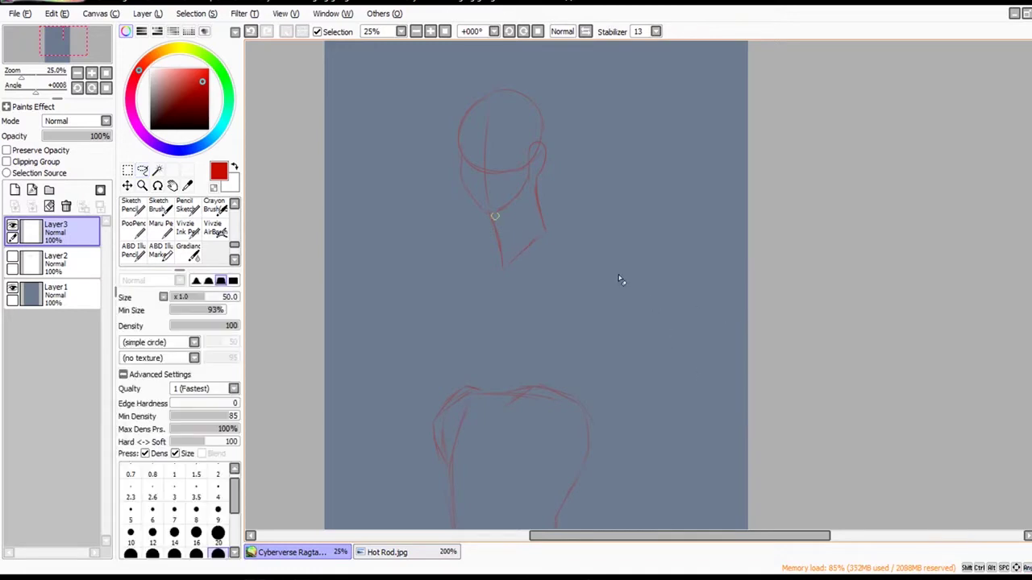
{"action": "mouse_move", "coordinate": [495, 217]}
{"action": "left_mouse_down"}
{"action": "mouse_move", "coordinate": [502, 263]}
{"action": "mouse_move", "coordinate": [516, 259]}
{"action": "left_mouse_up"}
{"action": "left_click", "coordinate": [160, 250]}
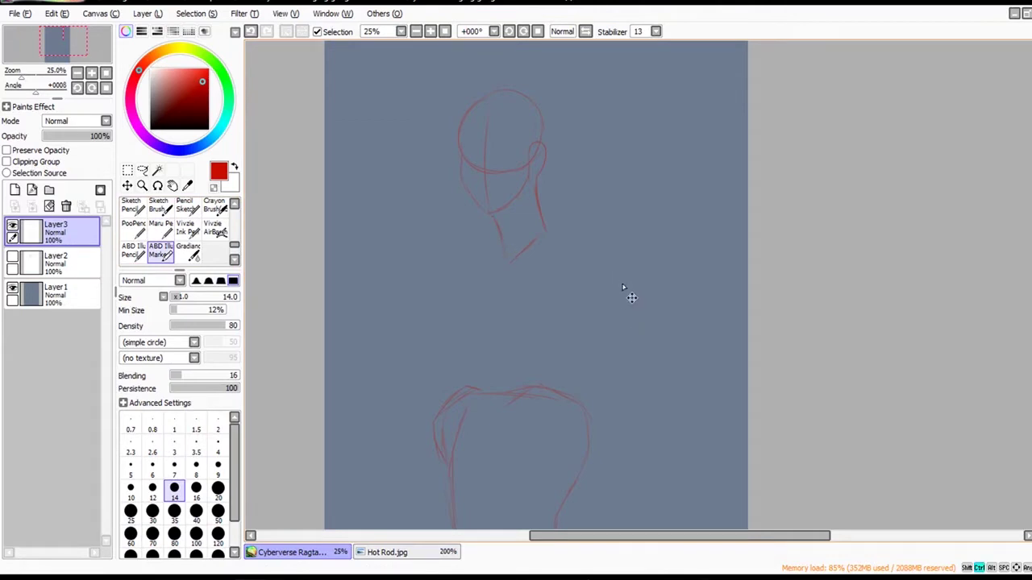
{"action": "key", "text": "ctrl+z"}
{"action": "key", "text": "ctrl+y"}
{"action": "key", "text": "ctrl+z"}
{"action": "key", "text": "ctrl+y"}
{"action": "key", "text": "ctrl+z"}
{"action": "left_click_drag", "start_coordinate": [483, 213], "coordinate": [489, 230]}
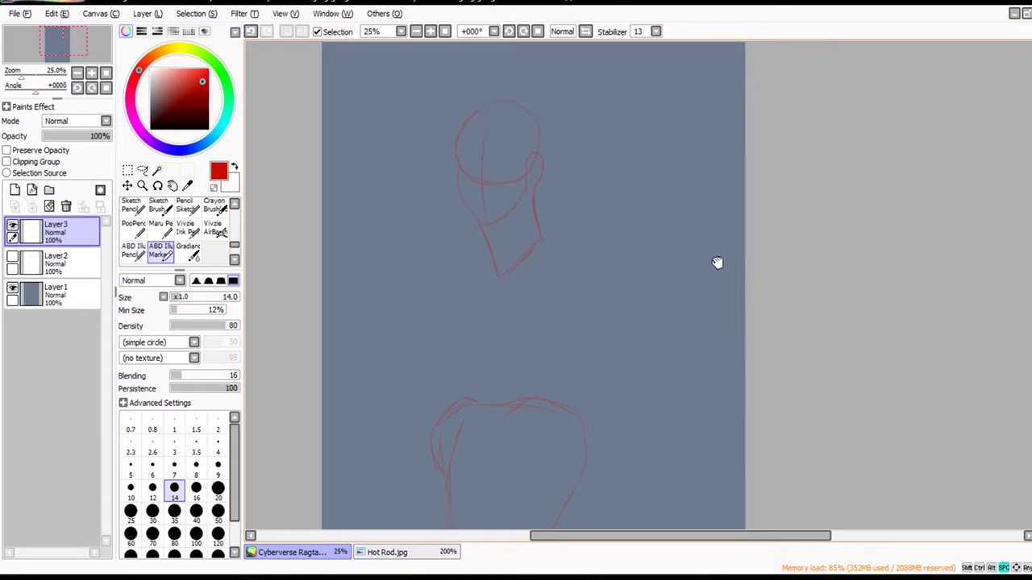
{"action": "left_click_drag", "start_coordinate": [719, 263], "coordinate": [715, 271]}
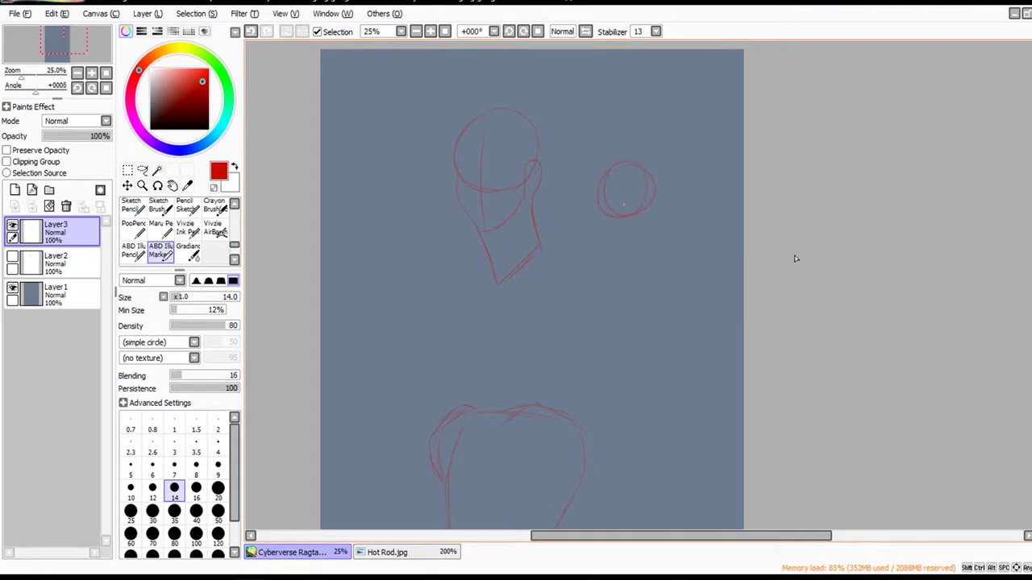
Undo the last neck strokes, then lasso the head and neck construction and cut it from Layer3.
{"action": "key", "text": "ctrl+z"}
{"action": "key", "text": "ctrl+z"}
{"action": "mouse_move", "coordinate": [772, 216]}
{"action": "left_mouse_down"}
{"action": "mouse_move", "coordinate": [794, 215]}
{"action": "mouse_move", "coordinate": [762, 236]}
{"action": "left_mouse_up"}
{"action": "left_click_drag", "start_coordinate": [627, 252], "coordinate": [633, 281]}
{"action": "left_click", "coordinate": [142, 171]}
{"action": "mouse_move", "coordinate": [423, 113]}
{"action": "left_mouse_down"}
{"action": "mouse_move", "coordinate": [571, 399]}
{"action": "mouse_move", "coordinate": [486, 69]}
{"action": "left_mouse_up"}
{"action": "key", "text": "ctrl+x"}
Show the face drawing on Layer2 and redraw the head outline and neck over it on Layer3.
{"action": "left_click", "coordinate": [12, 256]}
{"action": "mouse_move", "coordinate": [610, 121]}
{"action": "left_mouse_down"}
{"action": "mouse_move", "coordinate": [689, 344]}
{"action": "mouse_move", "coordinate": [696, 171]}
{"action": "left_mouse_up"}
{"action": "mouse_move", "coordinate": [751, 289]}
{"action": "left_mouse_down"}
{"action": "mouse_move", "coordinate": [690, 274]}
{"action": "mouse_move", "coordinate": [622, 226]}
{"action": "left_mouse_up"}
Move the torso sketch up to meet the base of the redrawn neck.
{"action": "key", "text": "ctrl+t"}
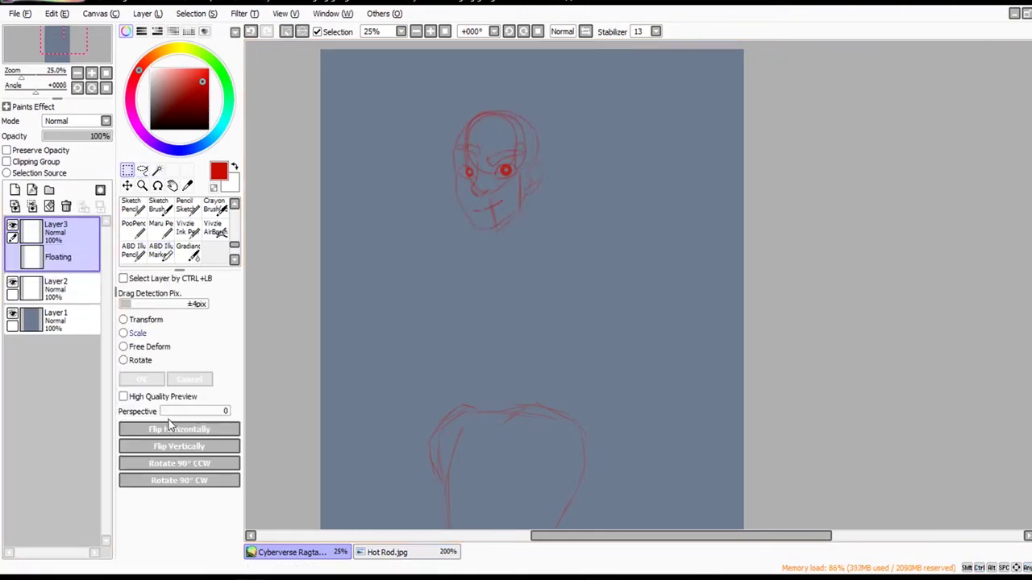
{"action": "left_click_drag", "start_coordinate": [651, 290], "coordinate": [656, 332]}
{"action": "key", "text": "Return"}
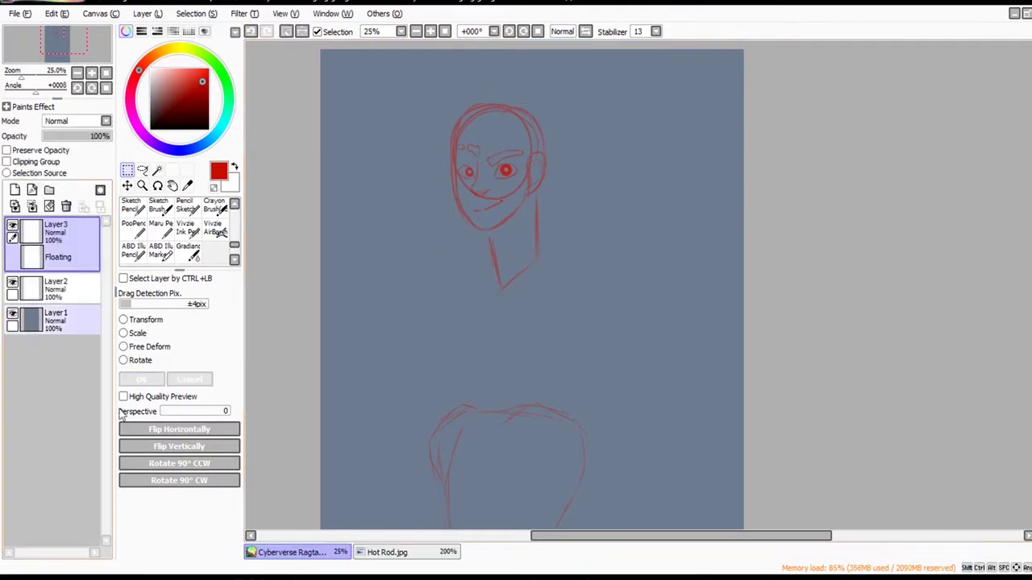
{"action": "left_click_drag", "start_coordinate": [650, 387], "coordinate": [639, 221]}
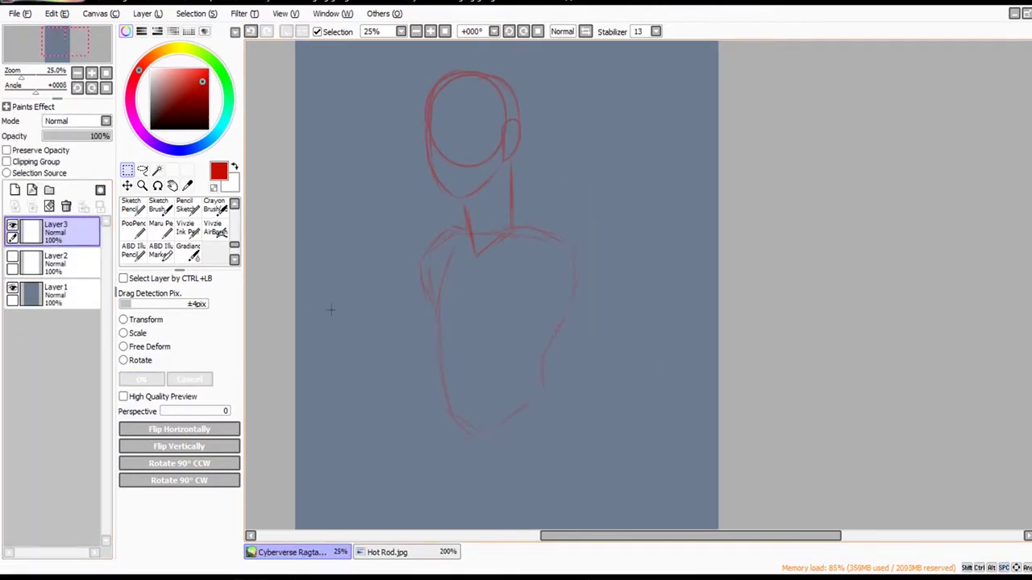
Extend the torso sketch with a rounded shoulder, an armpit line, a narrowed waist and a tapered pelvis.
{"action": "left_click", "coordinate": [160, 251]}
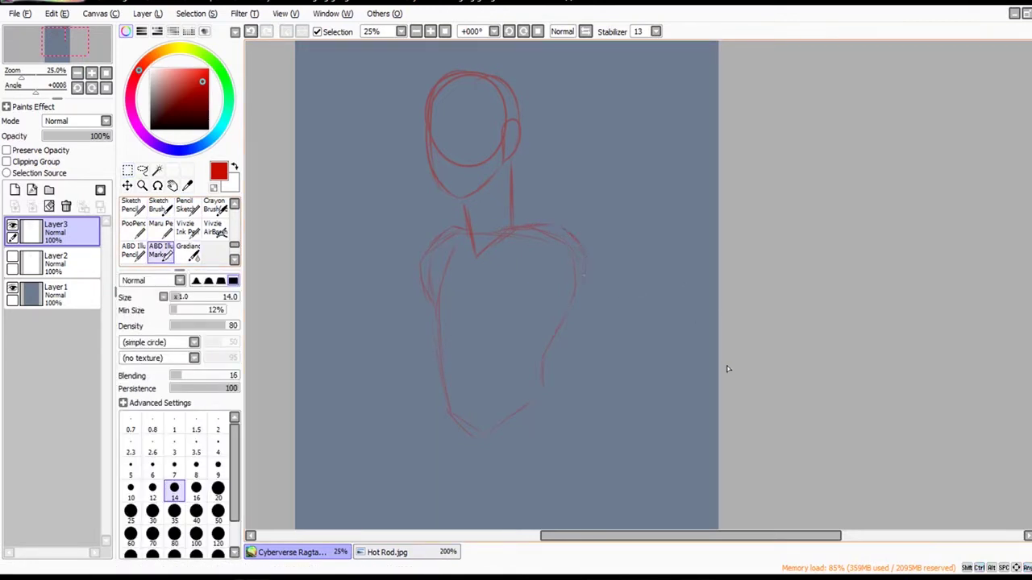
{"action": "scroll", "coordinate": [714, 363], "scroll_direction": "down", "scroll_amount": 2}
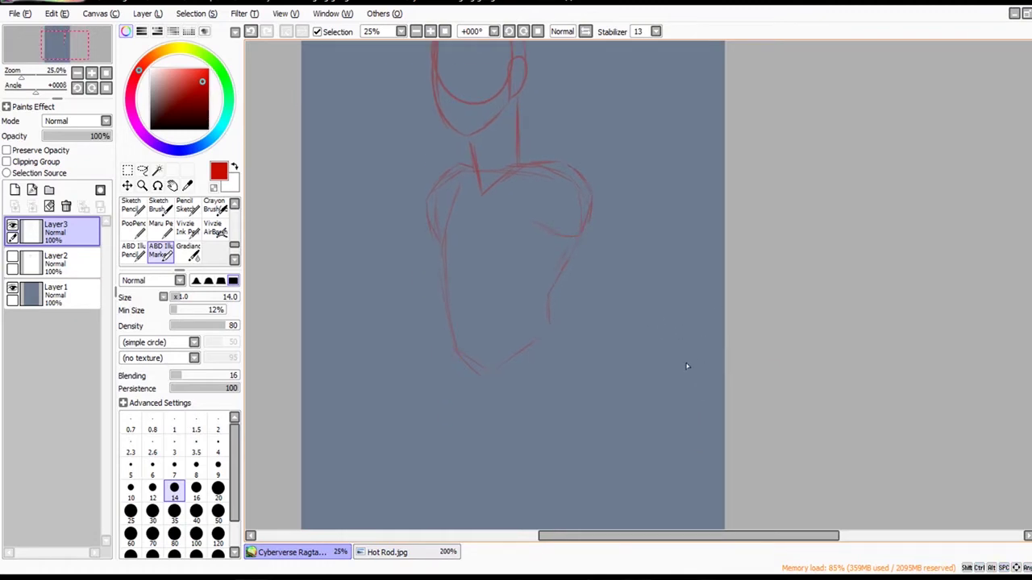
{"action": "scroll", "coordinate": [688, 419], "scroll_direction": "down", "scroll_amount": 3}
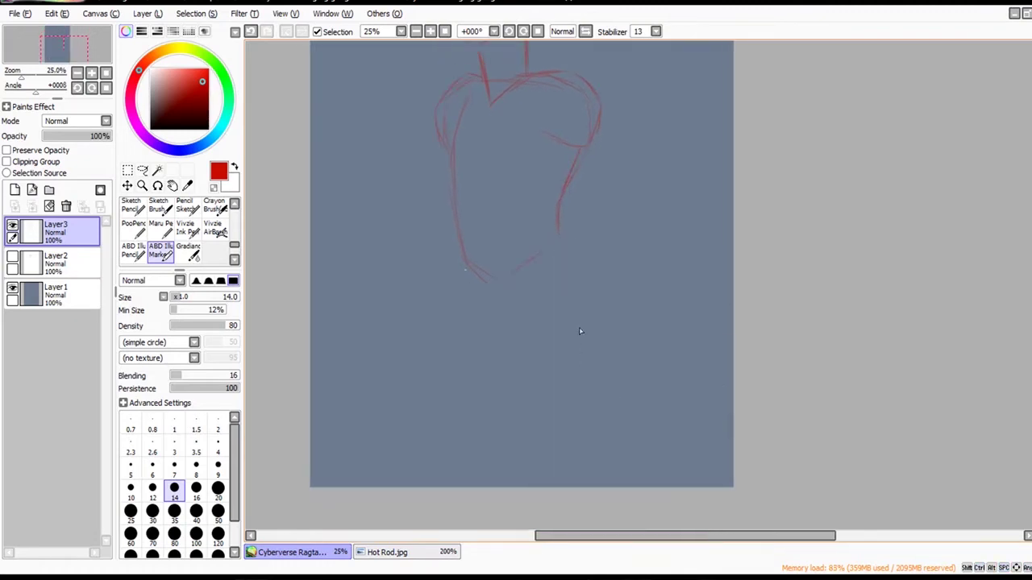
{"action": "left_click_drag", "start_coordinate": [465, 261], "coordinate": [459, 300]}
{"action": "left_click_drag", "start_coordinate": [508, 353], "coordinate": [539, 333]}
{"action": "left_click", "coordinate": [774, 329], "text": "ctrl+alt"}
{"action": "left_click_drag", "start_coordinate": [763, 372], "coordinate": [730, 424]}
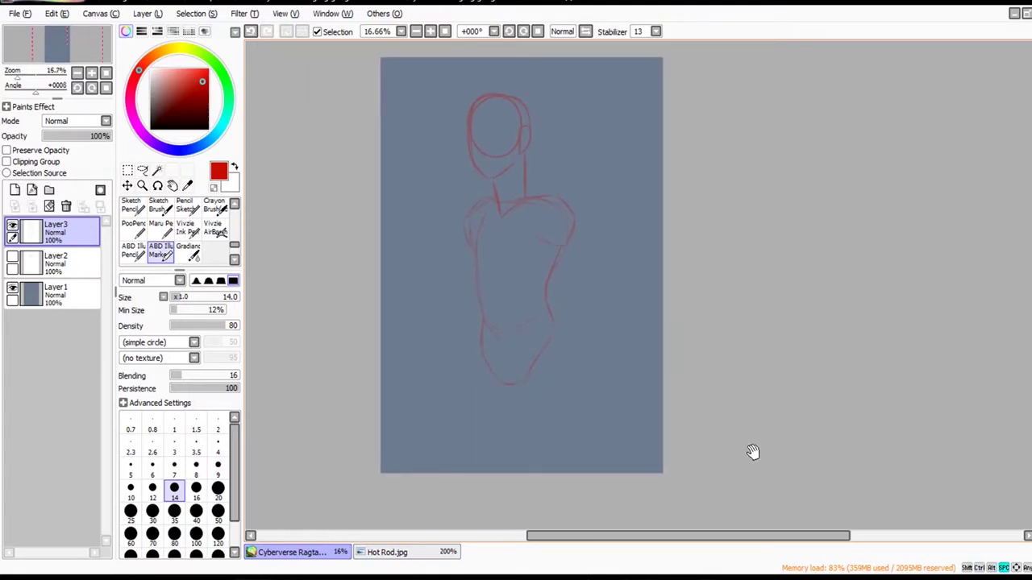
Clear Layer3 and block in a small stick figure's head, torso, legs and feet with the marker at size 83.
{"action": "mouse_move", "coordinate": [506, 183]}
{"action": "left_mouse_down"}
{"action": "mouse_move", "coordinate": [454, 282]}
{"action": "mouse_move", "coordinate": [494, 371]}
{"action": "left_mouse_up"}
{"action": "left_click", "coordinate": [49, 206]}
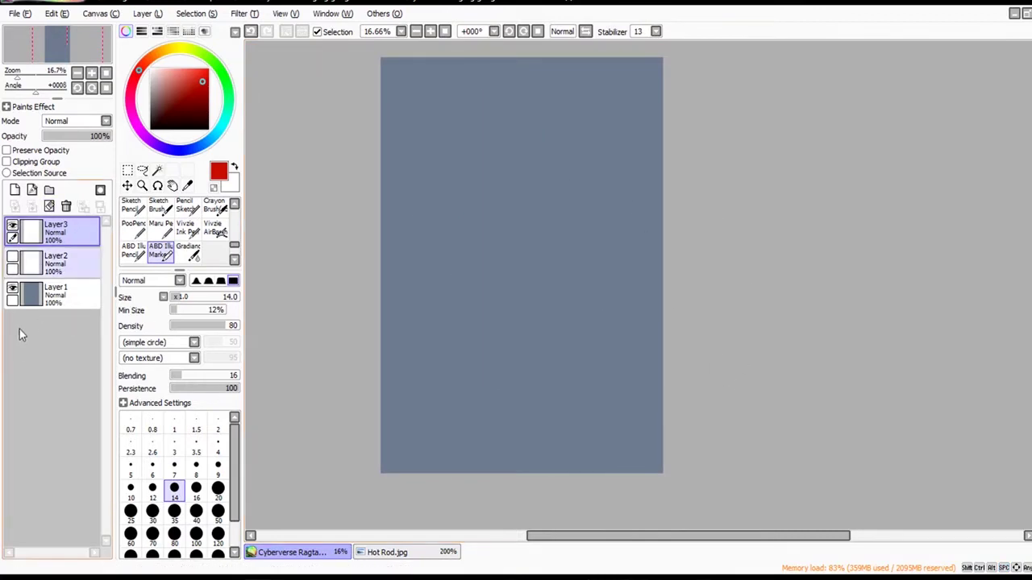
{"action": "left_click", "coordinate": [647, 211], "text": "ctrl"}
{"action": "left_click_drag", "start_coordinate": [639, 230], "coordinate": [651, 325]}
{"action": "left_click_drag", "start_coordinate": [586, 234], "coordinate": [595, 238]}
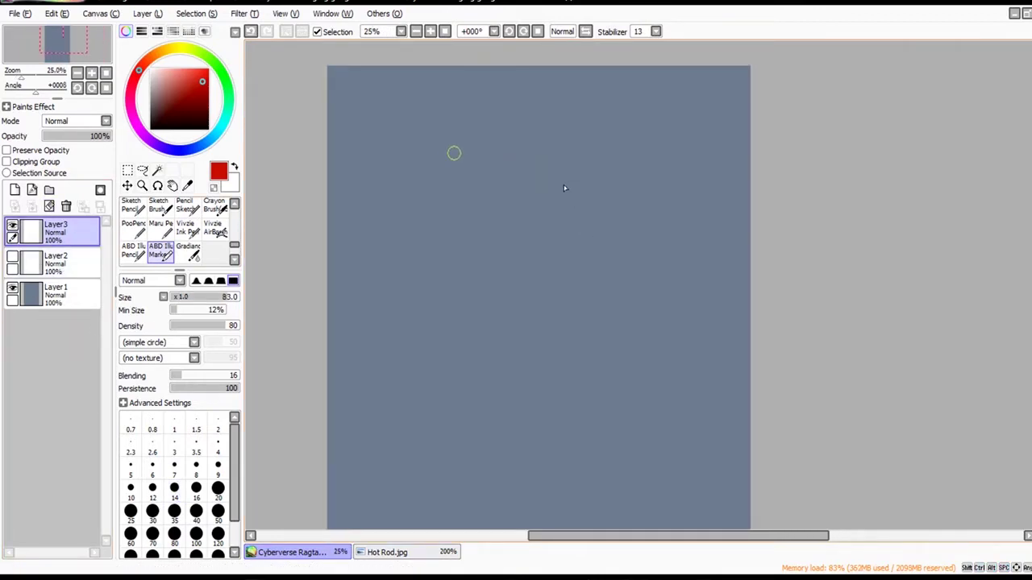
{"action": "mouse_move", "coordinate": [454, 152]}
{"action": "left_mouse_down"}
{"action": "mouse_move", "coordinate": [455, 138]}
{"action": "mouse_move", "coordinate": [445, 202]}
{"action": "mouse_move", "coordinate": [461, 174]}
{"action": "mouse_move", "coordinate": [439, 246]}
{"action": "mouse_move", "coordinate": [452, 221]}
{"action": "mouse_move", "coordinate": [480, 297]}
{"action": "left_mouse_up"}
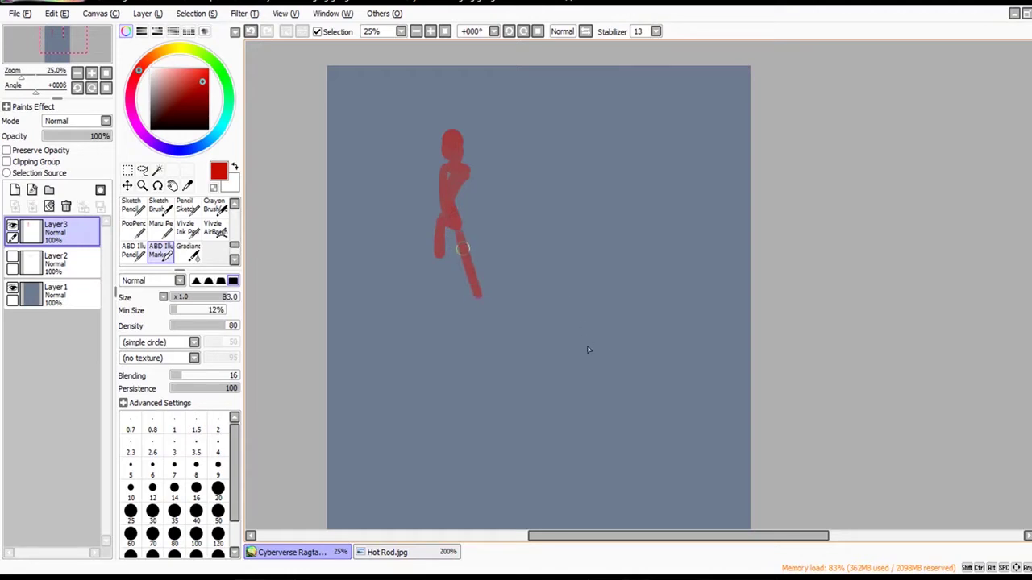
{"action": "mouse_move", "coordinate": [440, 252]}
{"action": "left_mouse_down"}
{"action": "mouse_move", "coordinate": [440, 308]}
{"action": "mouse_move", "coordinate": [482, 314]}
{"action": "left_mouse_up"}
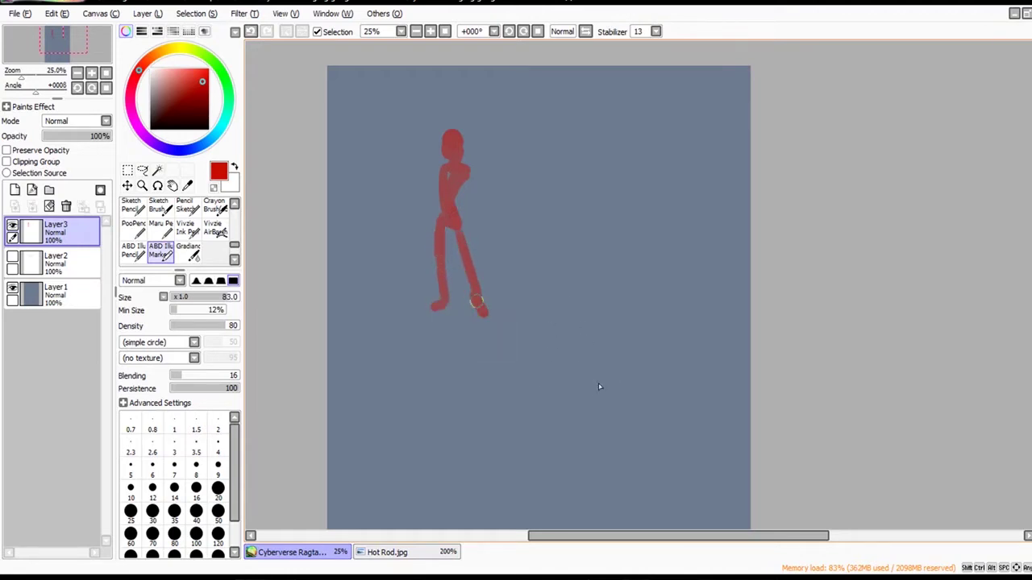
Add a bar across the stick figure's shoulders, one bent arm holding it and the other hand on the hip.
{"action": "mouse_move", "coordinate": [442, 173]}
{"action": "left_mouse_down"}
{"action": "mouse_move", "coordinate": [408, 197]}
{"action": "mouse_move", "coordinate": [402, 170]}
{"action": "mouse_move", "coordinate": [428, 156]}
{"action": "mouse_move", "coordinate": [506, 154]}
{"action": "left_mouse_up"}
{"action": "key", "text": "ctrl+z"}
{"action": "key", "text": "ctrl+z"}
{"action": "mouse_move", "coordinate": [405, 197]}
{"action": "left_mouse_down"}
{"action": "mouse_move", "coordinate": [419, 154]}
{"action": "mouse_move", "coordinate": [514, 142]}
{"action": "left_mouse_up"}
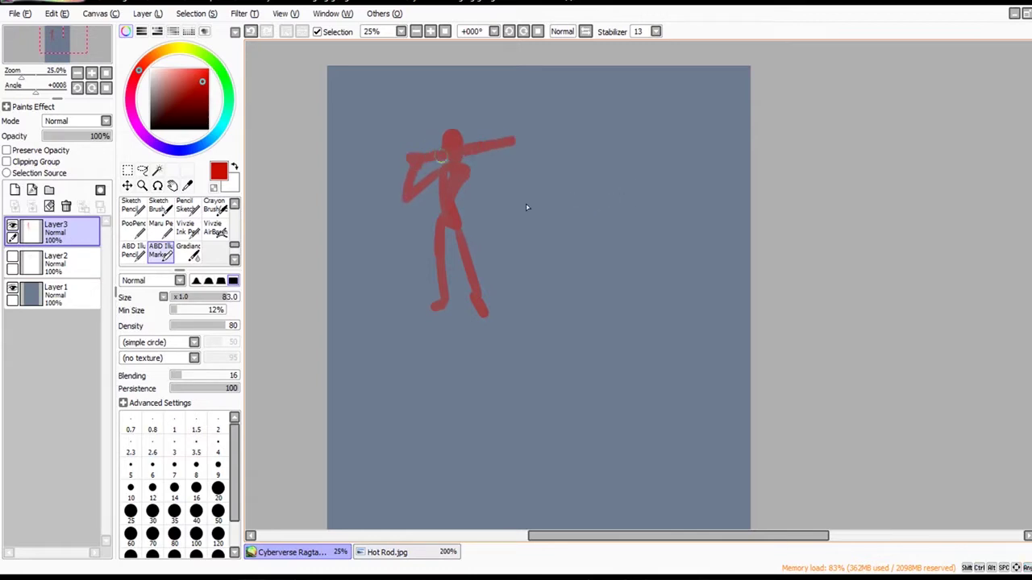
{"action": "mouse_move", "coordinate": [475, 187]}
{"action": "left_mouse_down"}
{"action": "mouse_move", "coordinate": [461, 211]}
{"action": "mouse_move", "coordinate": [478, 198]}
{"action": "mouse_move", "coordinate": [466, 172]}
{"action": "left_mouse_up"}
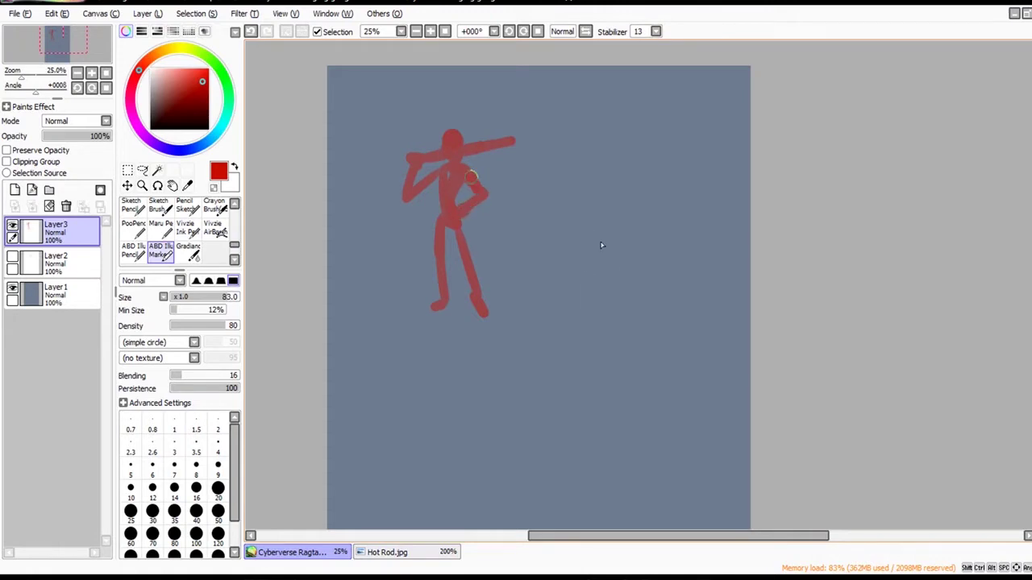
Move the stick-figure pose thumbnail into the upper-left corner of the canvas.
{"action": "left_click", "coordinate": [574, 233], "text": "ctrl+alt"}
{"action": "left_click_drag", "start_coordinate": [601, 271], "coordinate": [547, 236]}
{"action": "left_click", "coordinate": [128, 186]}
{"action": "left_click_drag", "start_coordinate": [661, 327], "coordinate": [617, 288]}
{"action": "left_click", "coordinate": [161, 252]}
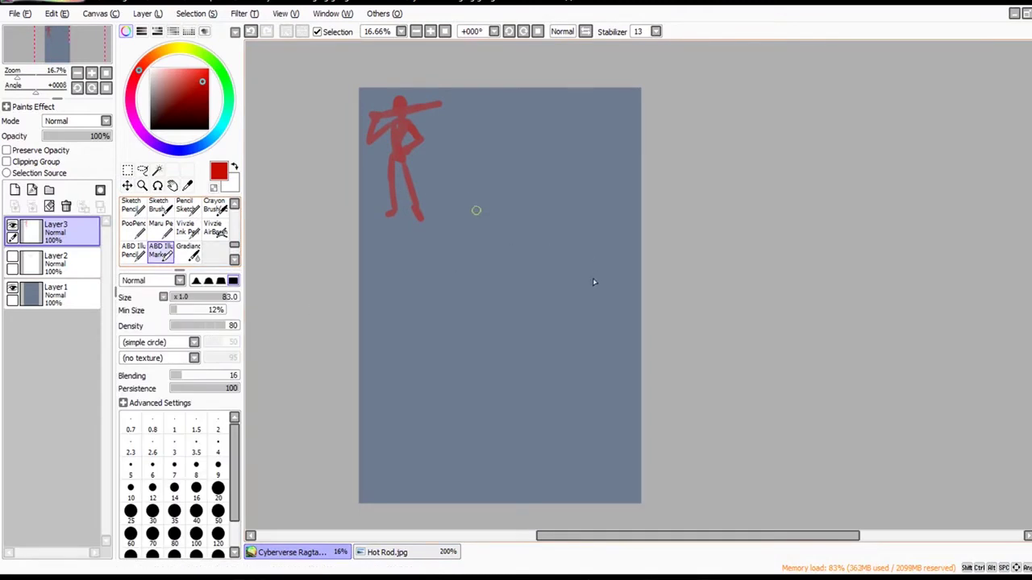
Set the marker size to 14 and save the drawing.
{"action": "left_click", "coordinate": [174, 487]}
{"action": "key", "text": "ctrl+s"}
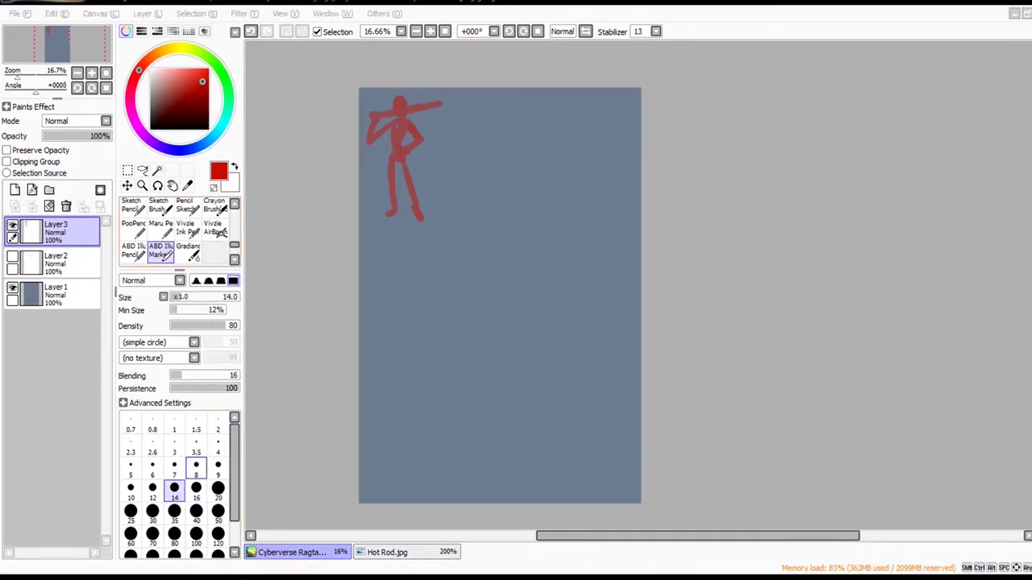
{"action": "left_click", "coordinate": [196, 469]}
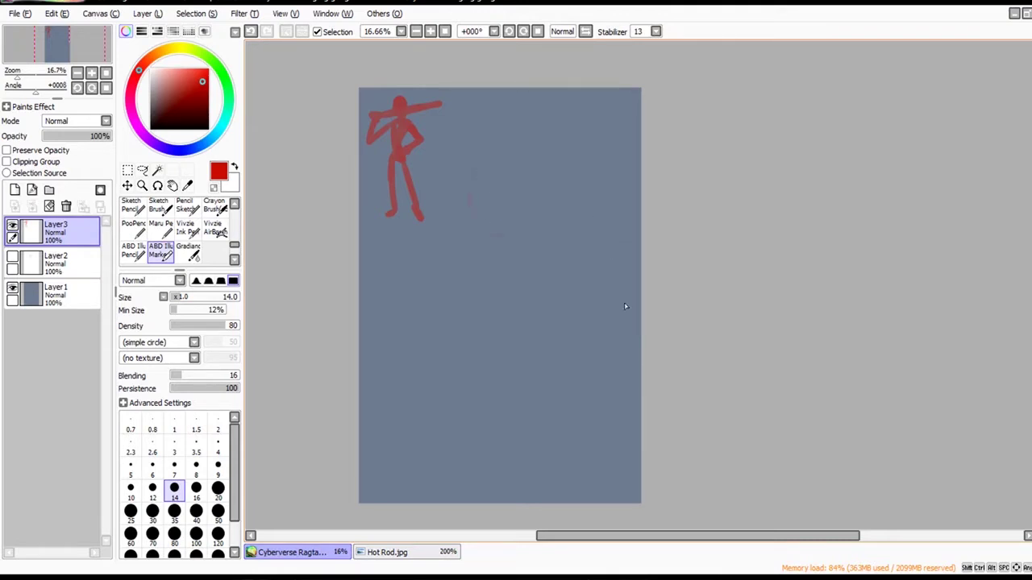
Undo the trial head stroke and add a new layer above the pose thumbnail.
{"action": "key", "text": "ctrl+z"}
{"action": "key", "text": "ctrl+y"}
{"action": "key", "text": "ctrl+z"}
{"action": "key", "text": "ctrl+y"}
{"action": "key", "text": "ctrl+z"}
{"action": "left_click", "coordinate": [15, 190]}
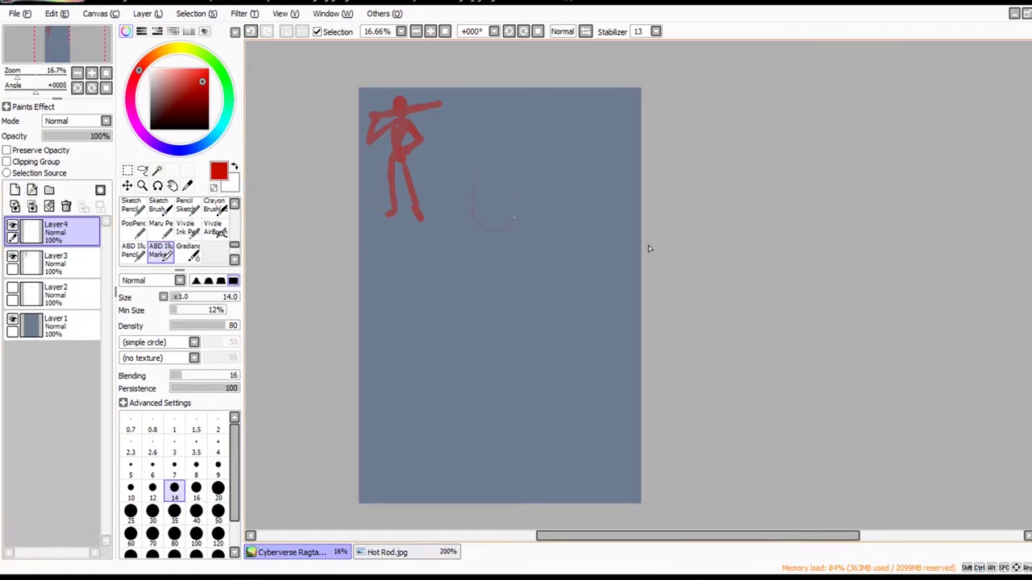
Sketch a head beside the thumbnail with a skull circle, a jaw and an ear.
{"action": "key", "text": "ctrl+z"}
{"action": "left_click_drag", "start_coordinate": [473, 211], "coordinate": [477, 234]}
{"action": "key", "text": "ctrl+z"}
{"action": "left_click_drag", "start_coordinate": [513, 179], "coordinate": [520, 209]}
{"action": "key", "text": "ctrl+z"}
{"action": "key", "text": "ctrl+y"}
{"action": "key", "text": "ctrl+z"}
Draw the neck, the pointed collar and the shoulder line below the new head.
{"action": "left_click_drag", "start_coordinate": [522, 257], "coordinate": [507, 288]}
{"action": "key", "text": "ctrl+z"}
{"action": "key", "text": "ctrl+z"}
{"action": "left_click_drag", "start_coordinate": [487, 256], "coordinate": [510, 282]}
{"action": "key", "text": "ctrl+z"}
{"action": "key", "text": "ctrl+y"}
Sketch the long torso with a centre line, rib lines, waist and pelvis.
{"action": "left_click_drag", "start_coordinate": [476, 282], "coordinate": [487, 369]}
{"action": "left_click_drag", "start_coordinate": [503, 281], "coordinate": [507, 345]}
{"action": "key", "text": "ctrl+z"}
{"action": "left_click_drag", "start_coordinate": [503, 280], "coordinate": [512, 329]}
{"action": "key", "text": "ctrl+z"}
{"action": "key", "text": "ctrl+y"}
{"action": "key", "text": "ctrl+z"}
{"action": "key", "text": "ctrl+y"}
{"action": "mouse_move", "coordinate": [488, 422]}
{"action": "left_mouse_down"}
{"action": "mouse_move", "coordinate": [516, 441]}
{"action": "mouse_move", "coordinate": [548, 413]}
{"action": "left_mouse_up"}
Lasso the head and neck, lower them slightly onto the torso and deselect.
{"action": "key", "text": "l"}
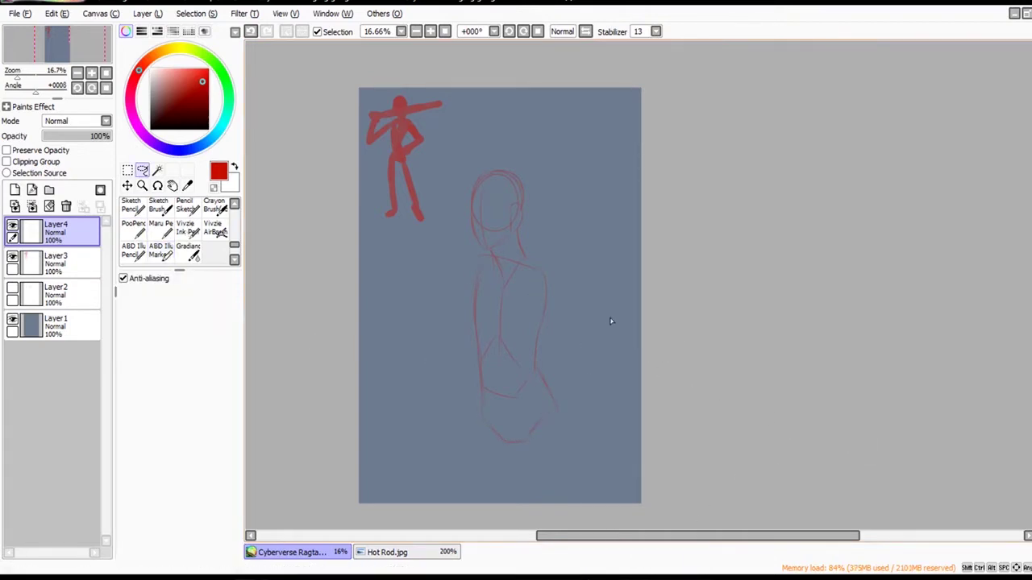
{"action": "mouse_move", "coordinate": [500, 280]}
{"action": "left_mouse_down"}
{"action": "mouse_move", "coordinate": [539, 245]}
{"action": "mouse_move", "coordinate": [468, 254]}
{"action": "mouse_move", "coordinate": [500, 282]}
{"action": "left_mouse_up"}
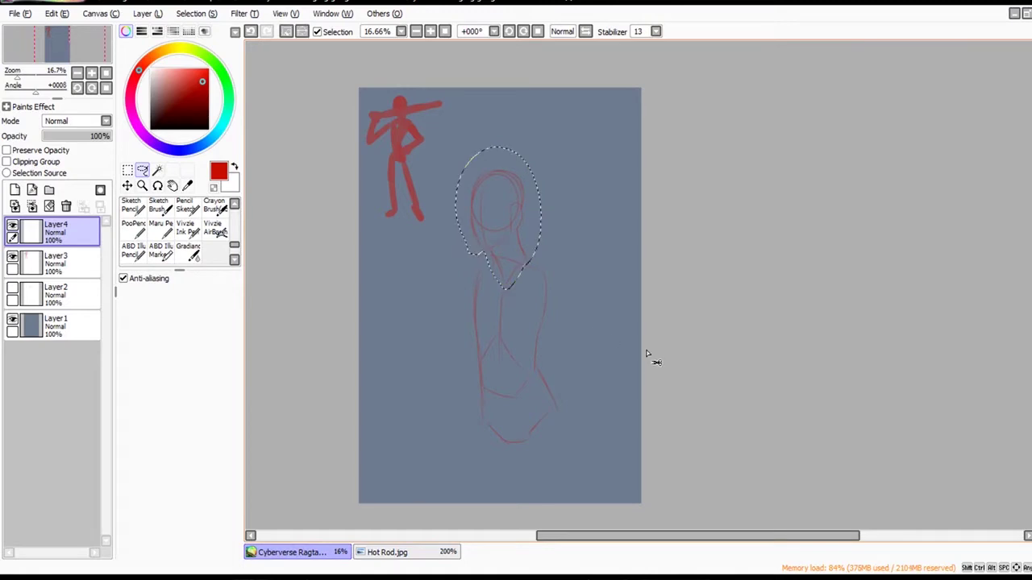
{"action": "left_click_drag", "start_coordinate": [508, 241], "coordinate": [506, 249]}
{"action": "key", "text": "ctrl+d"}
Clear the body sketch from Layer4 and draw the skull circle of a larger head with the marker.
{"action": "key", "text": "e"}
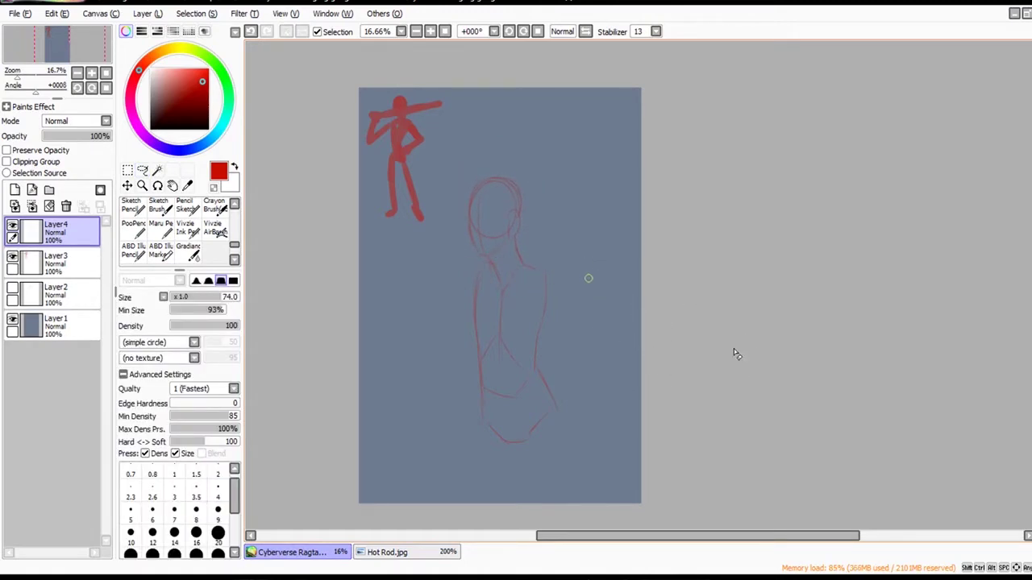
{"action": "key", "text": "Delete"}
{"action": "left_click", "coordinate": [166, 256]}
{"action": "scroll", "coordinate": [507, 240], "scroll_direction": "up", "scroll_amount": 1}
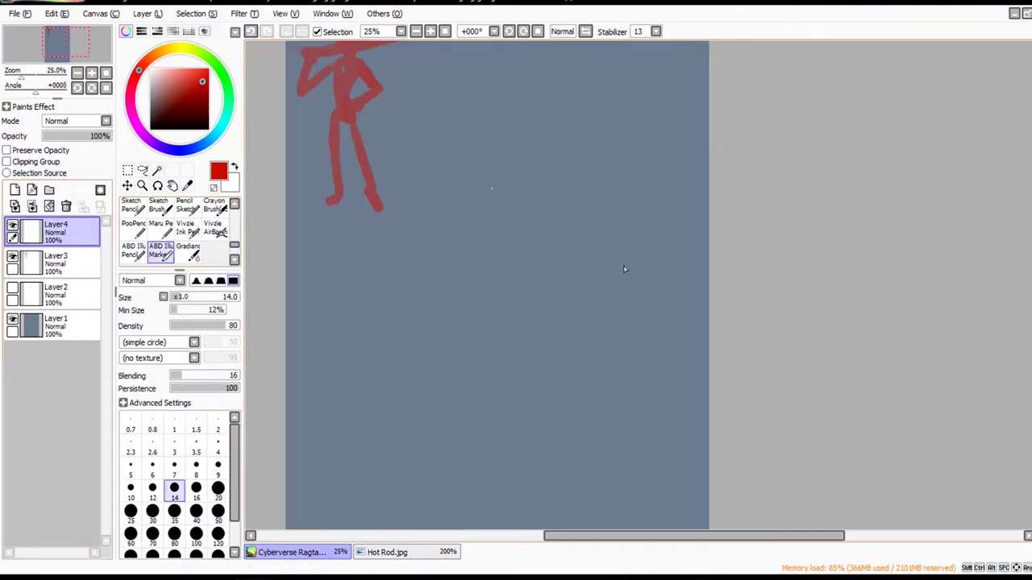
{"action": "left_click_drag", "start_coordinate": [625, 262], "coordinate": [625, 277]}
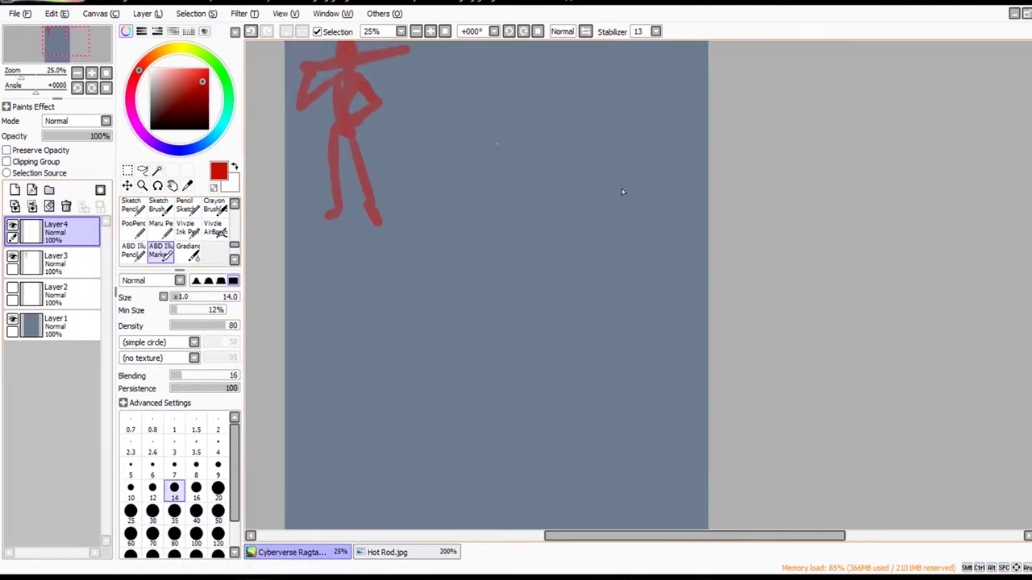
{"action": "key", "text": "ctrl+z"}
{"action": "mouse_move", "coordinate": [619, 188]}
{"action": "left_mouse_down"}
{"action": "mouse_move", "coordinate": [622, 155]}
{"action": "mouse_move", "coordinate": [605, 171]}
{"action": "mouse_move", "coordinate": [590, 256]}
{"action": "left_mouse_up"}
{"action": "key", "text": "ctrl+z"}
{"action": "key", "text": "ctrl+y"}
Add a vertical centre line, a pointed jaw and an ear to the skull circle.
{"action": "left_click_drag", "start_coordinate": [622, 224], "coordinate": [624, 302]}
{"action": "key", "text": "ctrl+z"}
{"action": "left_click_drag", "start_coordinate": [627, 164], "coordinate": [623, 202]}
{"action": "key", "text": "ctrl+z"}
{"action": "mouse_move", "coordinate": [582, 242]}
{"action": "left_mouse_down"}
{"action": "mouse_move", "coordinate": [666, 241]}
{"action": "mouse_move", "coordinate": [617, 229]}
{"action": "mouse_move", "coordinate": [589, 235]}
{"action": "mouse_move", "coordinate": [626, 317]}
{"action": "left_mouse_up"}
{"action": "key", "text": "ctrl+z"}
{"action": "key", "text": "ctrl+z"}
{"action": "key", "text": "ctrl+z"}
{"action": "mouse_move", "coordinate": [577, 221]}
{"action": "left_mouse_down"}
{"action": "mouse_move", "coordinate": [621, 299]}
{"action": "mouse_move", "coordinate": [648, 293]}
{"action": "left_mouse_up"}
{"action": "key", "text": "ctrl+z"}
{"action": "left_click_drag", "start_coordinate": [688, 216], "coordinate": [691, 232]}
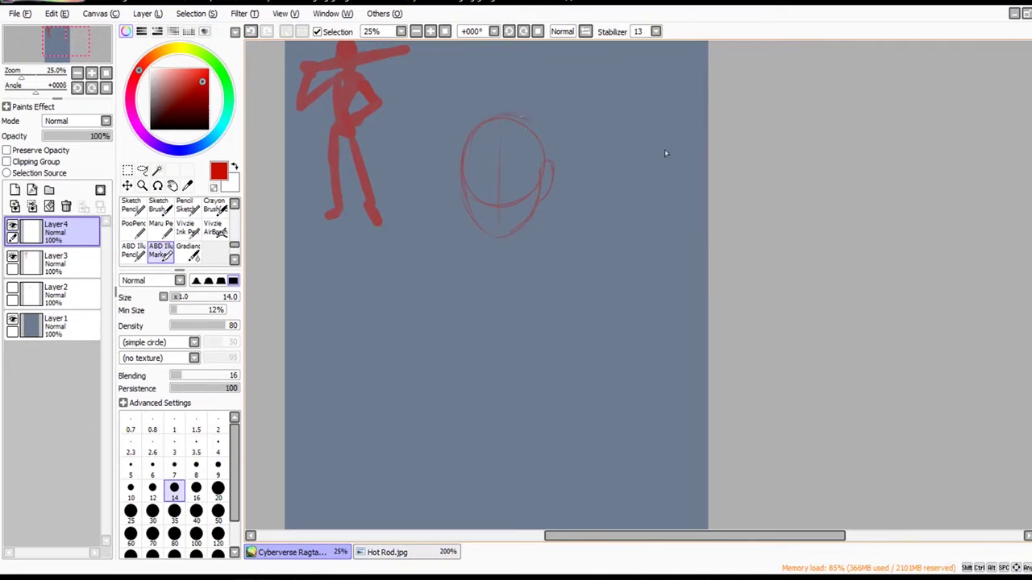
Draw the back of the skull and the neck lines running down from the jaw and ear.
{"action": "key", "text": "ctrl+z"}
{"action": "mouse_move", "coordinate": [604, 303]}
{"action": "left_mouse_down"}
{"action": "mouse_move", "coordinate": [610, 346]}
{"action": "mouse_move", "coordinate": [605, 331]}
{"action": "left_mouse_up"}
{"action": "key", "text": "ctrl+z"}
{"action": "left_click_drag", "start_coordinate": [655, 297], "coordinate": [677, 256]}
{"action": "key", "text": "ctrl+z"}
{"action": "key", "text": "ctrl+y"}
{"action": "key", "text": "ctrl+z"}
{"action": "key", "text": "ctrl+y"}
{"action": "key", "text": "ctrl+z"}
{"action": "key", "text": "ctrl+y"}
{"action": "key", "text": "ctrl+z"}
{"action": "key", "text": "ctrl+y"}
{"action": "key", "text": "ctrl+z"}
{"action": "key", "text": "ctrl+y"}
{"action": "key", "text": "ctrl+z"}
{"action": "key", "text": "ctrl+y"}
{"action": "key", "text": "ctrl+z"}
{"action": "key", "text": "ctrl+y"}
Sketch the shoulders, the chest's centre line, the torso sides and the angled lower rib lines.
{"action": "mouse_move", "coordinate": [660, 345]}
{"action": "left_mouse_down"}
{"action": "mouse_move", "coordinate": [751, 375]}
{"action": "mouse_move", "coordinate": [742, 393]}
{"action": "mouse_move", "coordinate": [749, 425]}
{"action": "left_mouse_up"}
{"action": "key", "text": "ctrl+z"}
{"action": "mouse_move", "coordinate": [617, 415]}
{"action": "left_mouse_down"}
{"action": "mouse_move", "coordinate": [606, 555]}
{"action": "mouse_move", "coordinate": [605, 538]}
{"action": "left_mouse_up"}
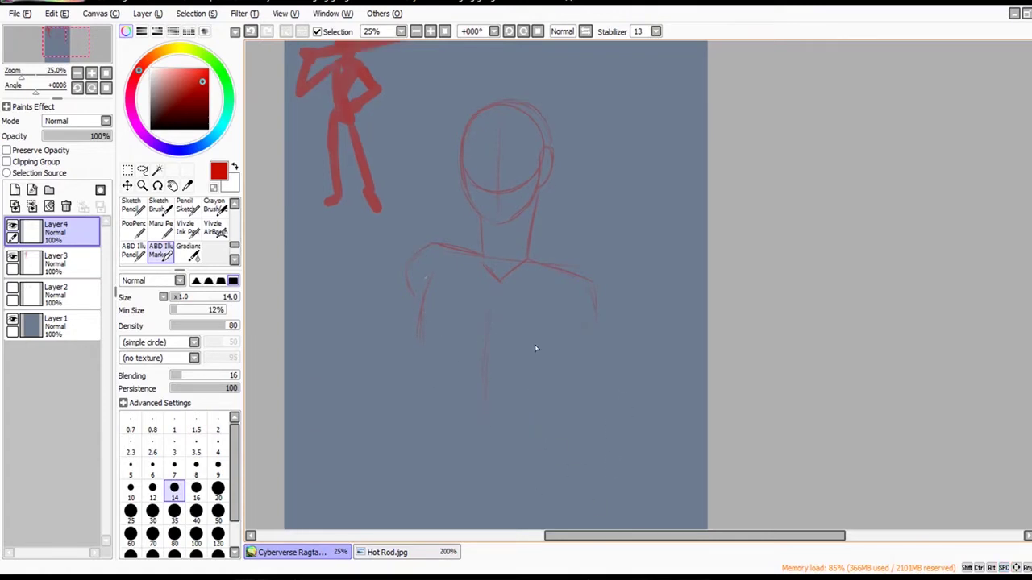
{"action": "key", "text": "ctrl+z"}
{"action": "mouse_move", "coordinate": [537, 371]}
{"action": "left_mouse_down"}
{"action": "mouse_move", "coordinate": [528, 420]}
{"action": "mouse_move", "coordinate": [536, 359]}
{"action": "mouse_move", "coordinate": [524, 489]}
{"action": "left_mouse_up"}
{"action": "key", "text": "ctrl+z"}
{"action": "left_click_drag", "start_coordinate": [712, 420], "coordinate": [693, 524]}
{"action": "left_click_drag", "start_coordinate": [691, 417], "coordinate": [743, 414]}
{"action": "left_click_drag", "start_coordinate": [732, 466], "coordinate": [746, 416]}
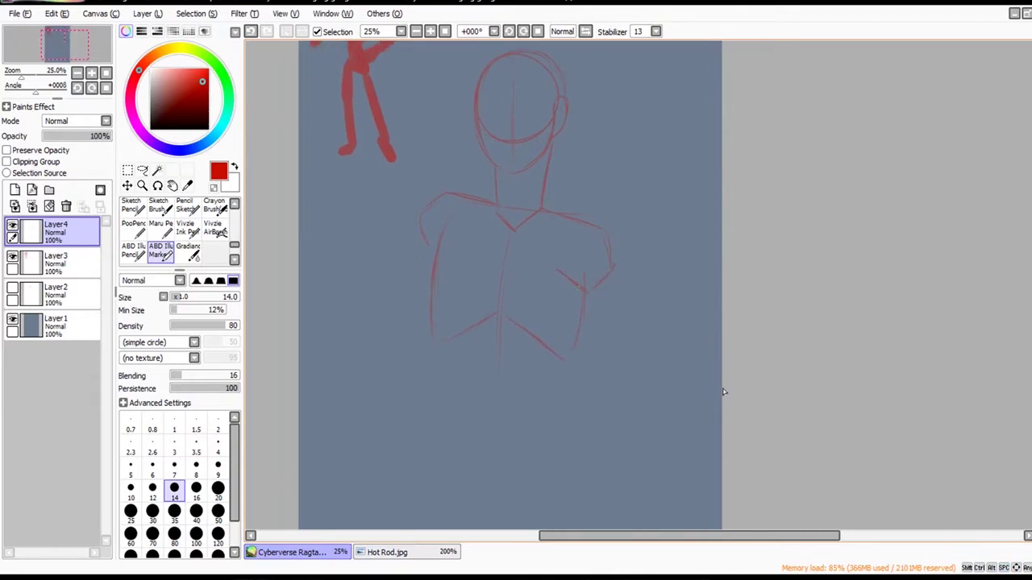
Erase the torso's left side line and redraw it closer to the centre line.
{"action": "key", "text": "e"}
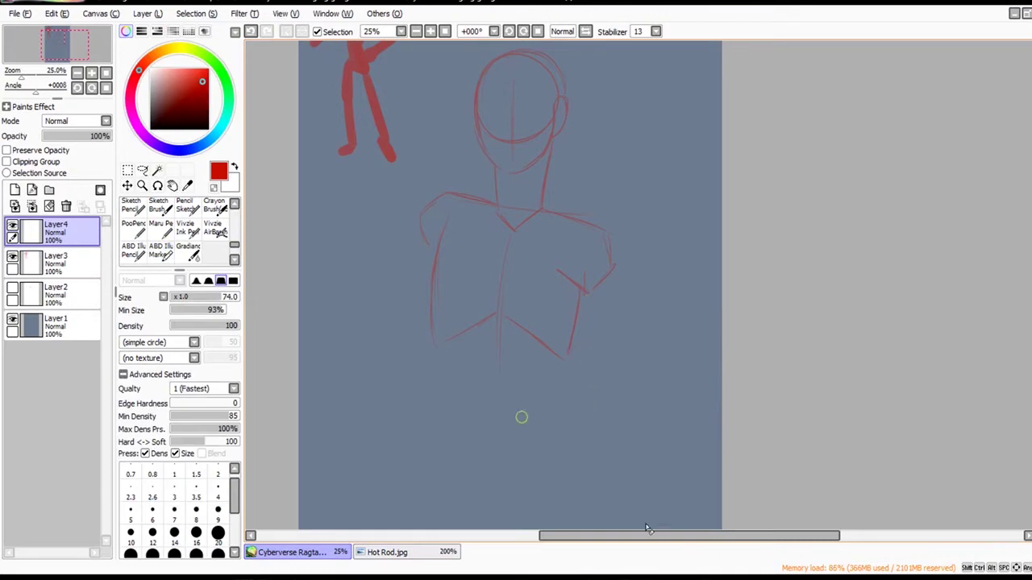
{"action": "left_click_drag", "start_coordinate": [441, 348], "coordinate": [449, 221]}
{"action": "left_click", "coordinate": [161, 251]}
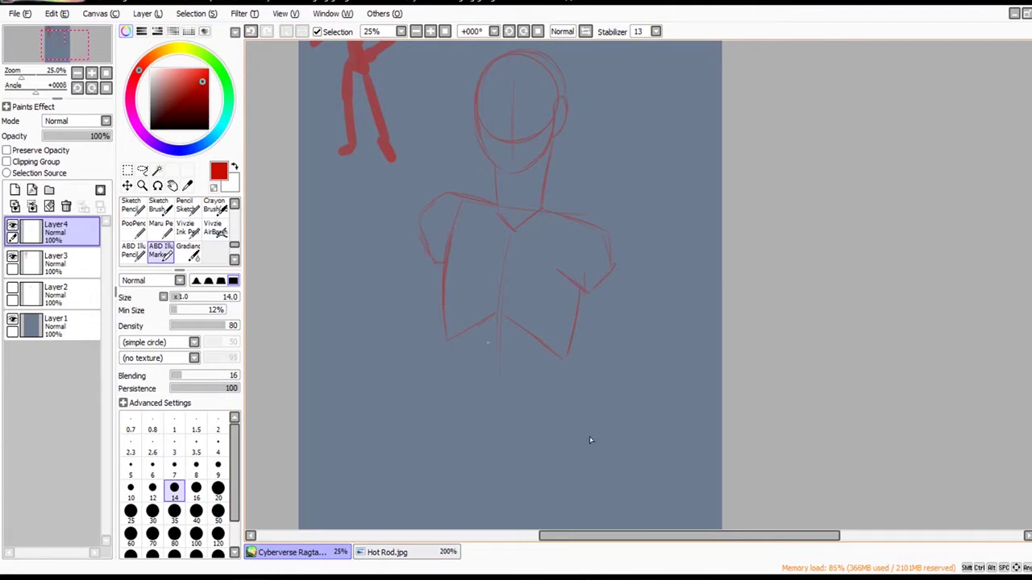
{"action": "left_click_drag", "start_coordinate": [446, 331], "coordinate": [456, 414]}
{"action": "key", "text": "ctrl+z"}
{"action": "left_click_drag", "start_coordinate": [446, 263], "coordinate": [444, 341]}
Draw the right waist line and the curved lower edge of the abdomen.
{"action": "left_click_drag", "start_coordinate": [503, 458], "coordinate": [540, 427]}
{"action": "key", "text": "ctrl+z"}
{"action": "left_click_drag", "start_coordinate": [564, 356], "coordinate": [561, 383]}
{"action": "key", "text": "ctrl+z"}
{"action": "left_click_drag", "start_coordinate": [577, 301], "coordinate": [559, 394]}
Clear the whole body sketch and the following trial head circles from Layer4.
{"action": "left_click_drag", "start_coordinate": [713, 517], "coordinate": [715, 461]}
{"action": "left_click_drag", "start_coordinate": [742, 396], "coordinate": [759, 361]}
{"action": "left_click", "coordinate": [731, 491], "text": "ctrl+alt"}
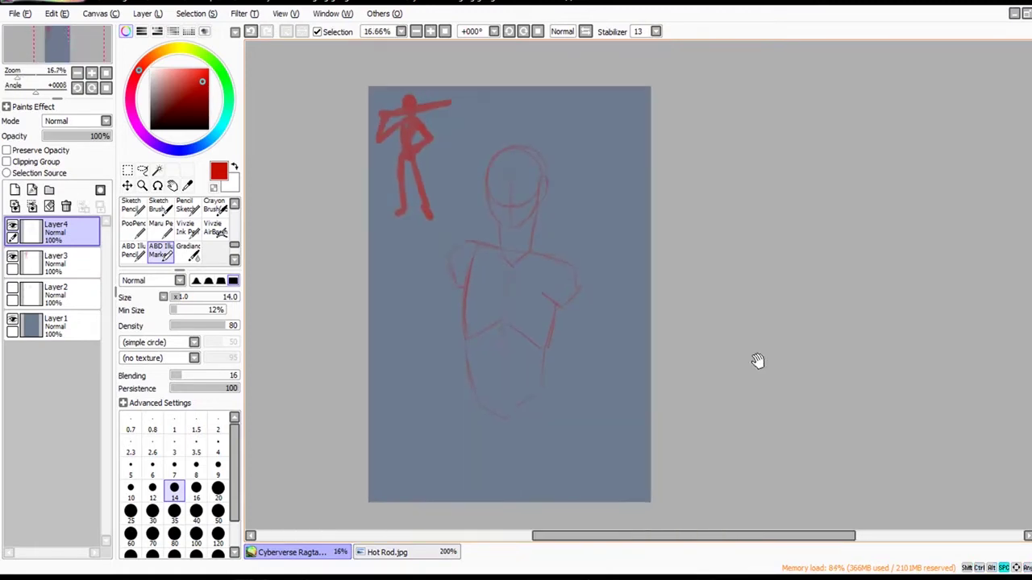
{"action": "left_click", "coordinate": [705, 478], "text": "ctrl"}
{"action": "left_click_drag", "start_coordinate": [637, 466], "coordinate": [699, 536]}
{"action": "left_click", "coordinate": [698, 536], "text": "ctrl+alt"}
{"action": "left_click_drag", "start_coordinate": [766, 440], "coordinate": [720, 366]}
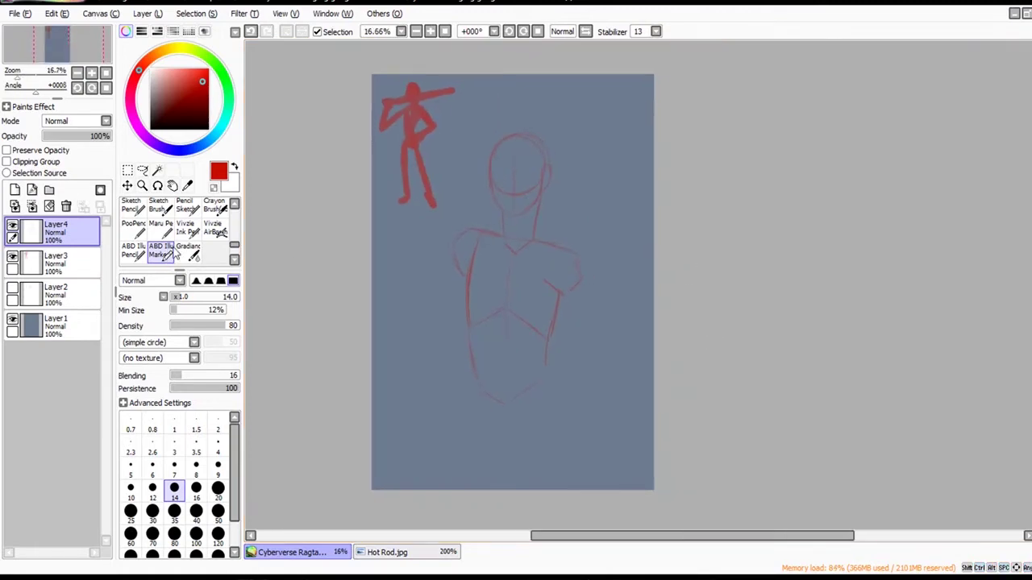
{"action": "left_click", "coordinate": [49, 207]}
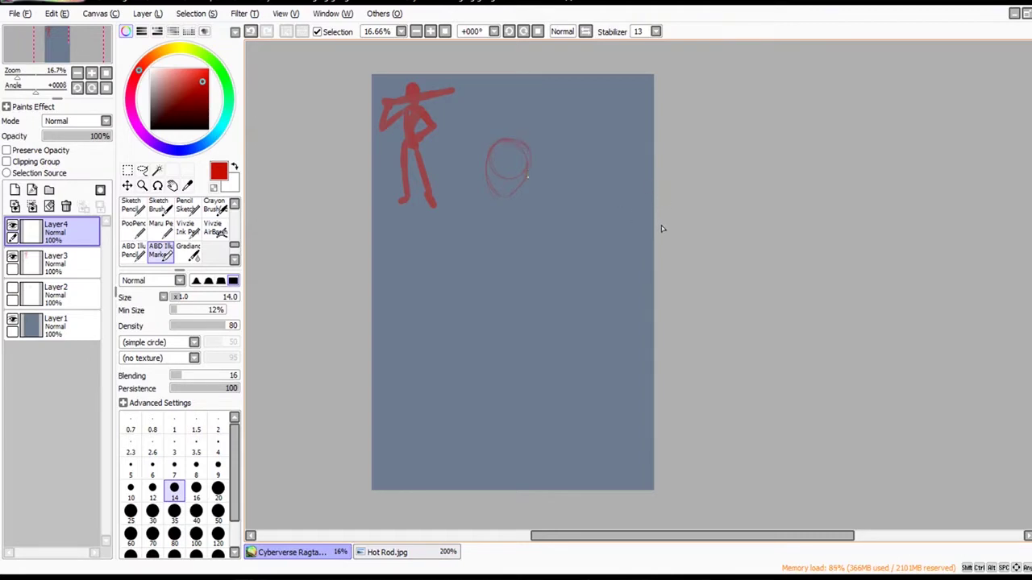
{"action": "left_click", "coordinate": [49, 206]}
Show the face drawing on Layer2 and group it with Layer4 in a new layer set above Layer3.
{"action": "left_click", "coordinate": [12, 288]}
{"action": "left_click_drag", "start_coordinate": [56, 295], "coordinate": [61, 274]}
{"action": "left_click", "coordinate": [49, 190]}
{"action": "left_click", "coordinate": [80, 266]}
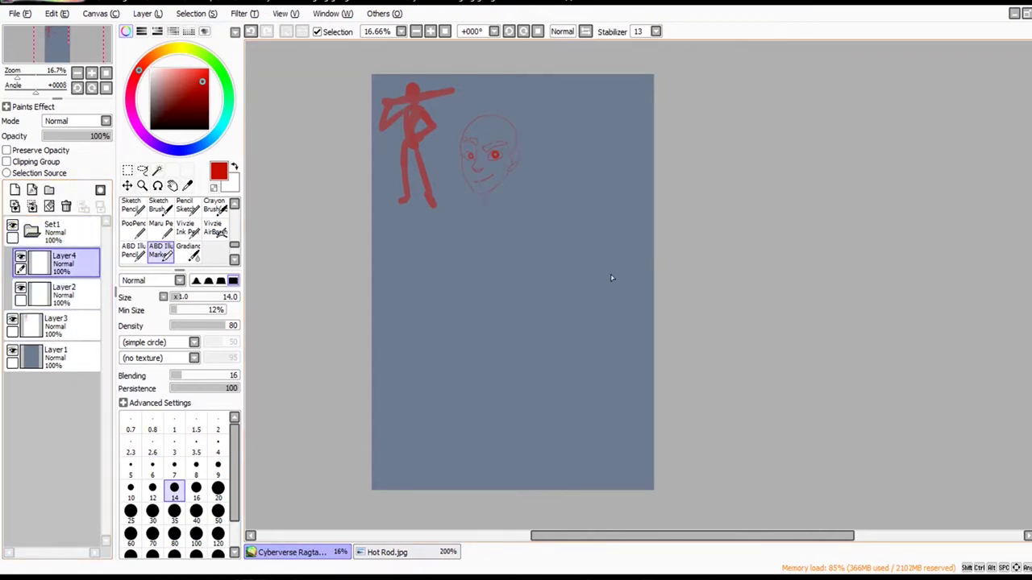
Sketch the neck, collar and shoulder lines below the face, with the rounded outline of the left shoulder.
{"action": "key", "text": "ctrl+z"}
{"action": "mouse_move", "coordinate": [641, 225]}
{"action": "left_mouse_down"}
{"action": "mouse_move", "coordinate": [644, 276]}
{"action": "mouse_move", "coordinate": [641, 227]}
{"action": "left_mouse_up"}
{"action": "key", "text": "ctrl+z"}
{"action": "key", "text": "ctrl+z"}
{"action": "key", "text": "ctrl+z"}
{"action": "key", "text": "ctrl+y"}
{"action": "key", "text": "ctrl+z"}
{"action": "key", "text": "ctrl+y"}
{"action": "left_click_drag", "start_coordinate": [440, 233], "coordinate": [443, 244]}
{"action": "key", "text": "ctrl+z"}
{"action": "key", "text": "ctrl+y"}
{"action": "key", "text": "ctrl+z"}
Draw the right side of the chest and waist and the V-shaped line across the waist.
{"action": "left_click_drag", "start_coordinate": [535, 279], "coordinate": [543, 237]}
{"action": "key", "text": "ctrl+z"}
{"action": "key", "text": "ctrl+y"}
{"action": "key", "text": "ctrl+z"}
{"action": "left_click_drag", "start_coordinate": [549, 231], "coordinate": [536, 322]}
{"action": "key", "text": "ctrl+z"}
{"action": "key", "text": "ctrl+y"}
{"action": "key", "text": "ctrl+z"}
{"action": "left_click_drag", "start_coordinate": [493, 353], "coordinate": [535, 325]}
Draw the rounded right shoulder with its armpit line and the outer line of the left thigh.
{"action": "mouse_move", "coordinate": [516, 198]}
{"action": "left_mouse_down"}
{"action": "mouse_move", "coordinate": [553, 212]}
{"action": "mouse_move", "coordinate": [543, 256]}
{"action": "left_mouse_up"}
{"action": "key", "text": "ctrl+z"}
{"action": "key", "text": "ctrl+z"}
{"action": "mouse_move", "coordinate": [553, 213]}
{"action": "left_mouse_down"}
{"action": "mouse_move", "coordinate": [567, 240]}
{"action": "mouse_move", "coordinate": [551, 259]}
{"action": "left_mouse_up"}
{"action": "left_click_drag", "start_coordinate": [528, 247], "coordinate": [549, 259]}
{"action": "left_click_drag", "start_coordinate": [469, 332], "coordinate": [464, 371]}
{"action": "key", "text": "ctrl+z"}
{"action": "key", "text": "ctrl+z"}
{"action": "key", "text": "ctrl+y"}
Scale down the whole Set1 figure and move it up, leaving room for the legs.
{"action": "left_click", "coordinate": [53, 232]}
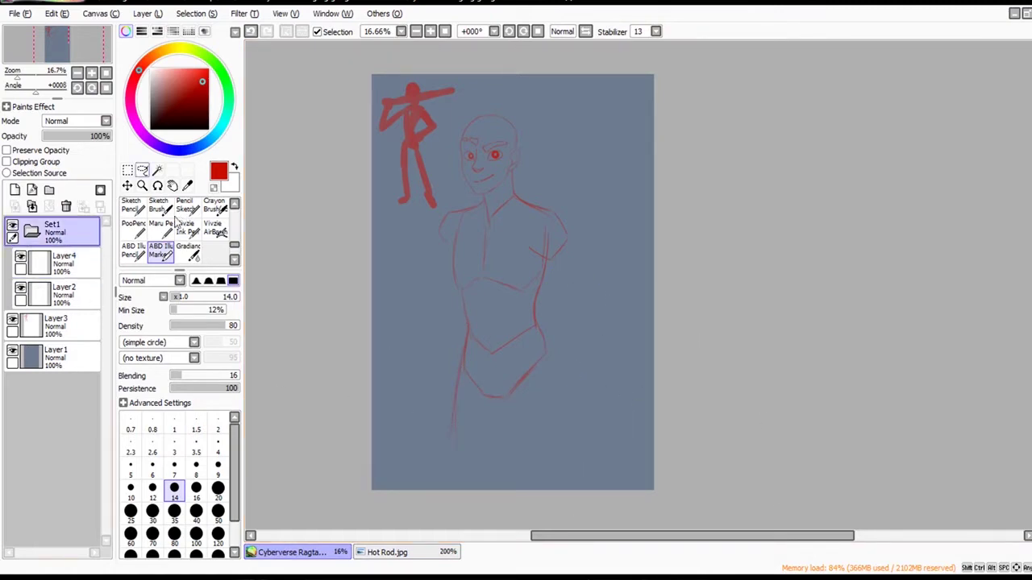
{"action": "key", "text": "ctrl+t"}
{"action": "left_click_drag", "start_coordinate": [575, 470], "coordinate": [583, 447]}
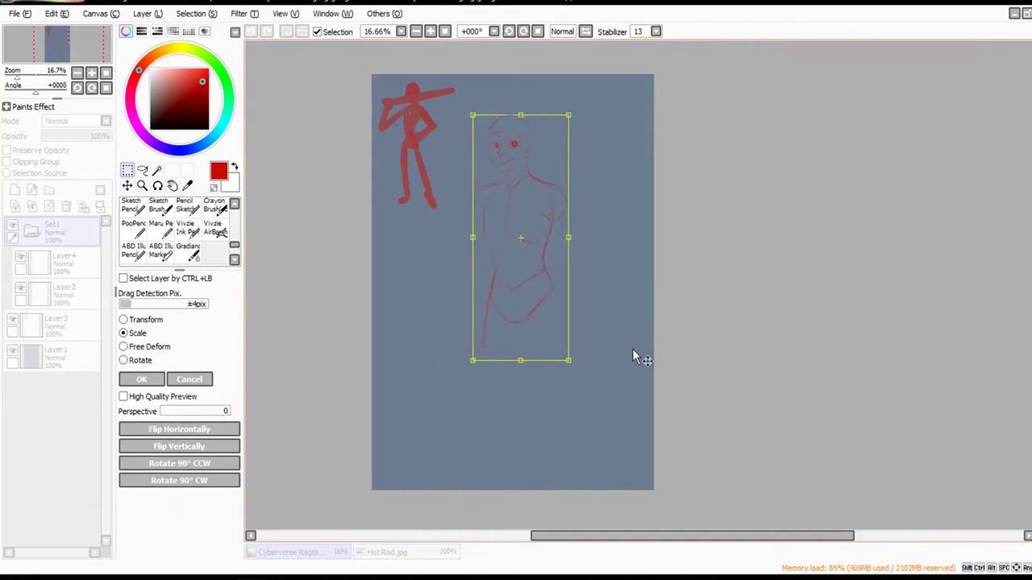
{"action": "left_click_drag", "start_coordinate": [634, 352], "coordinate": [637, 329]}
{"action": "left_click_drag", "start_coordinate": [593, 429], "coordinate": [596, 422]}
{"action": "key", "text": "Return"}
{"action": "key", "text": "Return"}
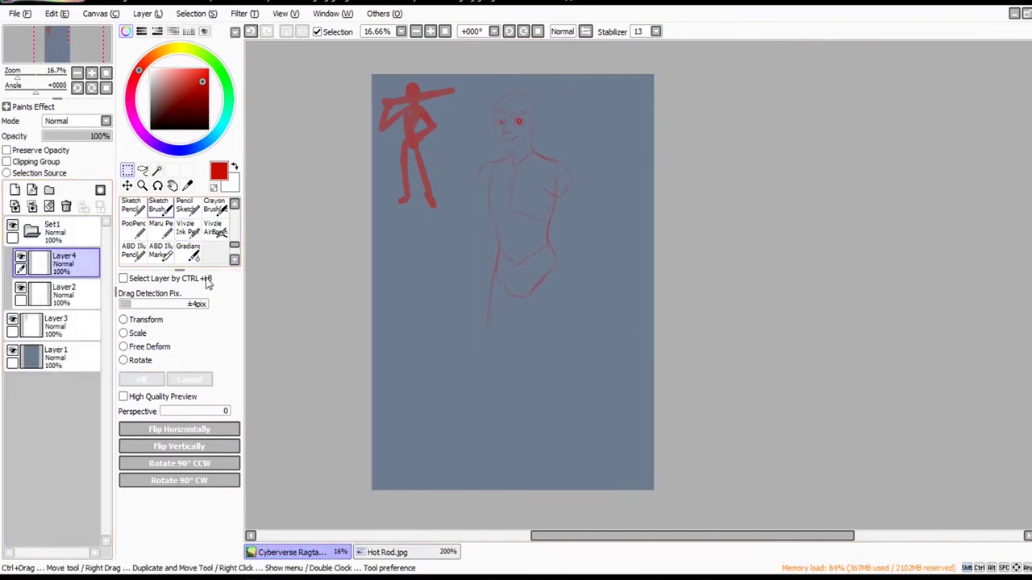
Draw both thighs and the right knee on Layer4 with the ABD marker.
{"action": "left_click", "coordinate": [161, 250]}
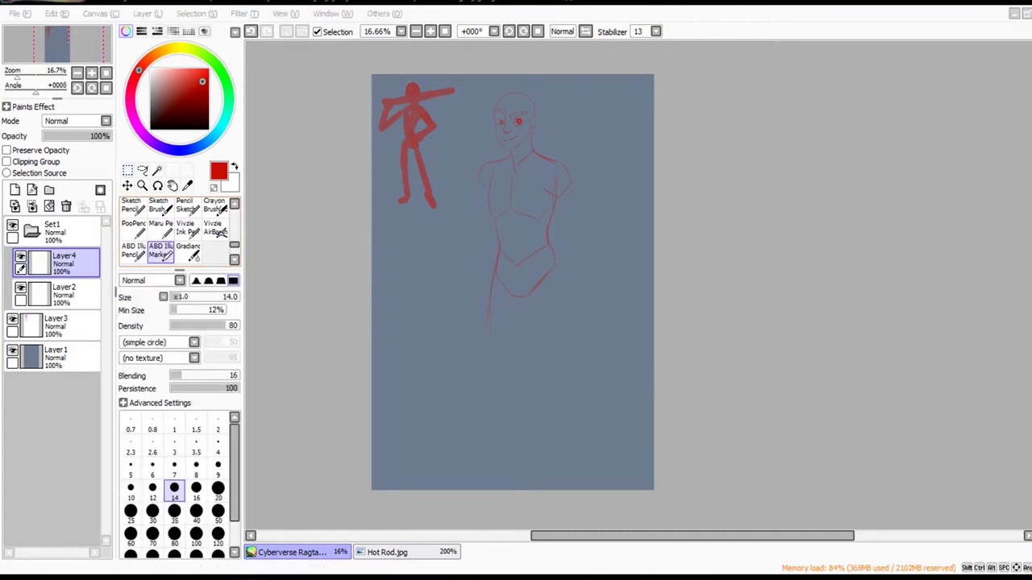
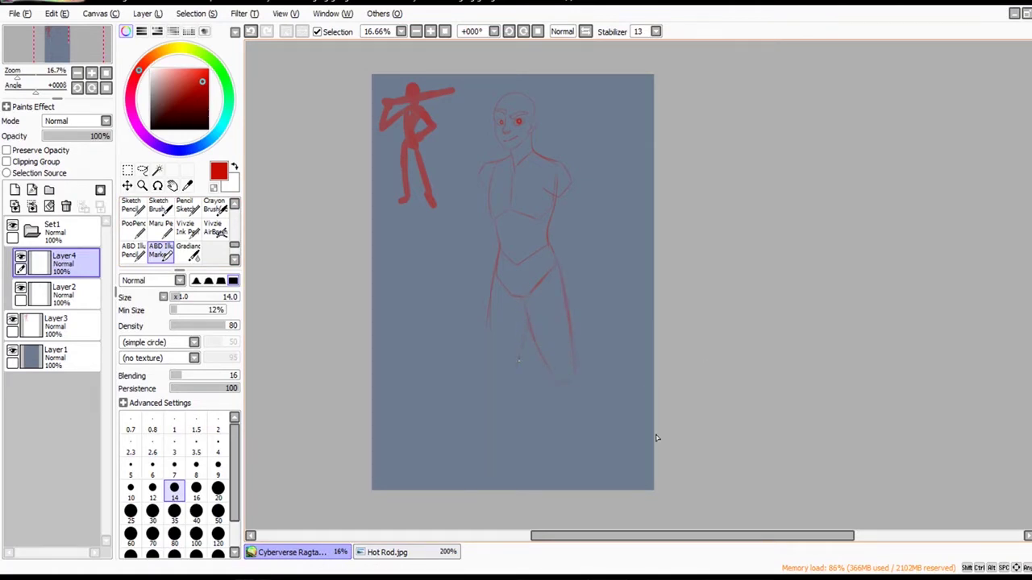
{"action": "key", "text": "ctrl+z"}
{"action": "key", "text": "ctrl+z"}
{"action": "mouse_move", "coordinate": [574, 382]}
{"action": "left_mouse_down"}
{"action": "mouse_move", "coordinate": [498, 383]}
{"action": "mouse_move", "coordinate": [574, 380]}
{"action": "left_mouse_up"}
{"action": "key", "text": "ctrl+z"}
{"action": "key", "text": "ctrl+z"}
{"action": "key", "text": "ctrl+y"}
{"action": "key", "text": "ctrl+z"}
{"action": "key", "text": "ctrl+y"}
Draw both lower legs down to the canvas's lower edge and add the left knee outline.
{"action": "left_click_drag", "start_coordinate": [501, 418], "coordinate": [483, 457]}
{"action": "key", "text": "ctrl+z"}
{"action": "key", "text": "ctrl+z"}
{"action": "key", "text": "ctrl+y"}
{"action": "left_click_drag", "start_coordinate": [577, 452], "coordinate": [583, 463]}
{"action": "key", "text": "ctrl+z"}
{"action": "key", "text": "ctrl+y"}
{"action": "key", "text": "ctrl+z"}
{"action": "key", "text": "ctrl+y"}
{"action": "key", "text": "ctrl+z"}
{"action": "key", "text": "ctrl+y"}
{"action": "left_click_drag", "start_coordinate": [474, 395], "coordinate": [479, 372]}
{"action": "key", "text": "ctrl+y"}
{"action": "key", "text": "ctrl+z"}
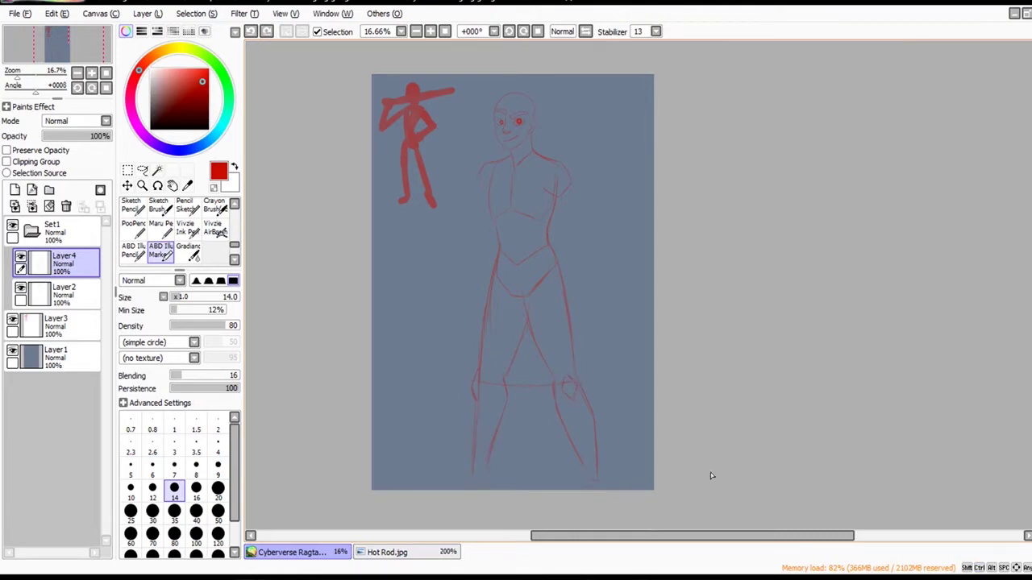
{"action": "key", "text": "ctrl+y"}
Lasso the right leg and rotate it slightly inward towards the left leg.
{"action": "left_click", "coordinate": [143, 171]}
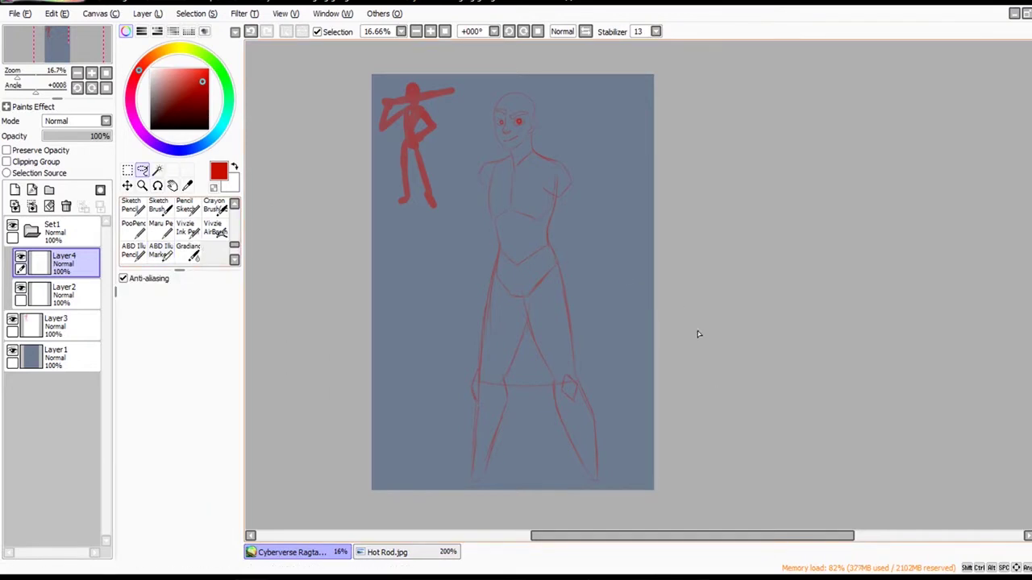
{"action": "mouse_move", "coordinate": [562, 259]}
{"action": "left_mouse_down"}
{"action": "mouse_move", "coordinate": [520, 299]}
{"action": "mouse_move", "coordinate": [615, 477]}
{"action": "mouse_move", "coordinate": [603, 266]}
{"action": "left_mouse_up"}
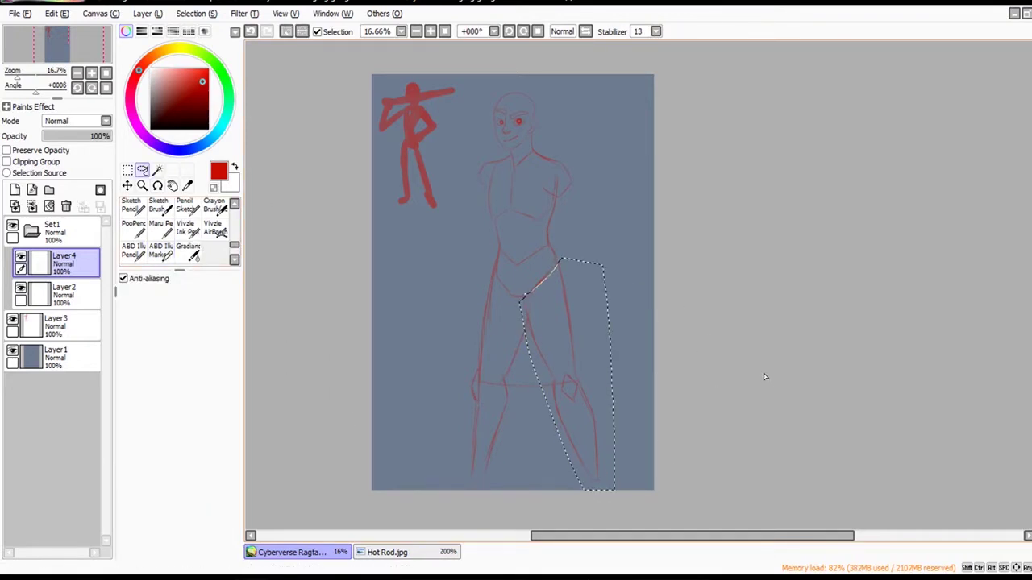
{"action": "key", "text": "ctrl+t"}
{"action": "mouse_move", "coordinate": [814, 379]}
{"action": "left_mouse_down"}
{"action": "mouse_move", "coordinate": [820, 449]}
{"action": "mouse_move", "coordinate": [666, 436]}
{"action": "mouse_move", "coordinate": [763, 396]}
{"action": "mouse_move", "coordinate": [684, 433]}
{"action": "mouse_move", "coordinate": [783, 425]}
{"action": "mouse_move", "coordinate": [699, 433]}
{"action": "mouse_move", "coordinate": [707, 428]}
{"action": "left_mouse_up"}
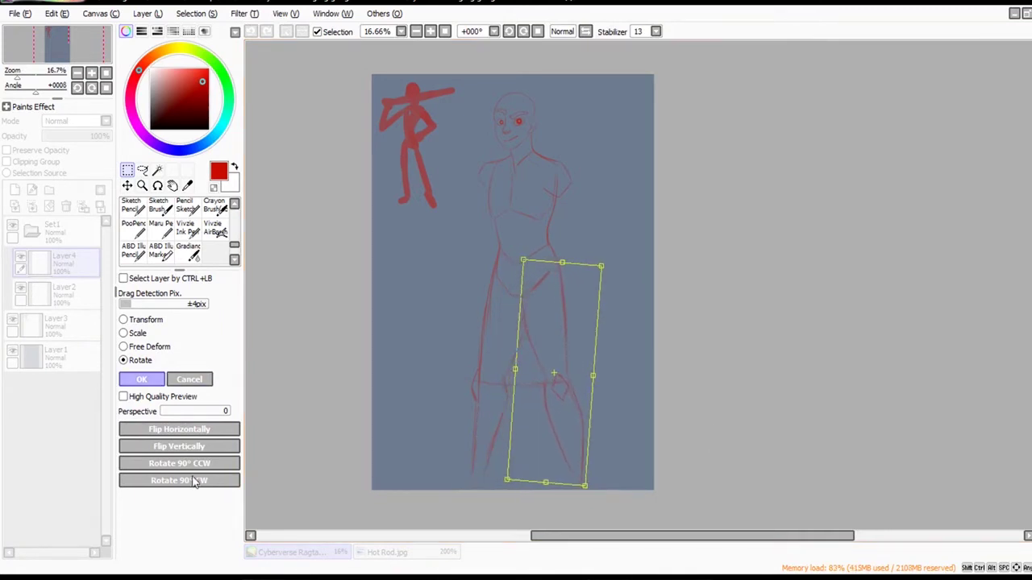
{"action": "key", "text": "Return"}
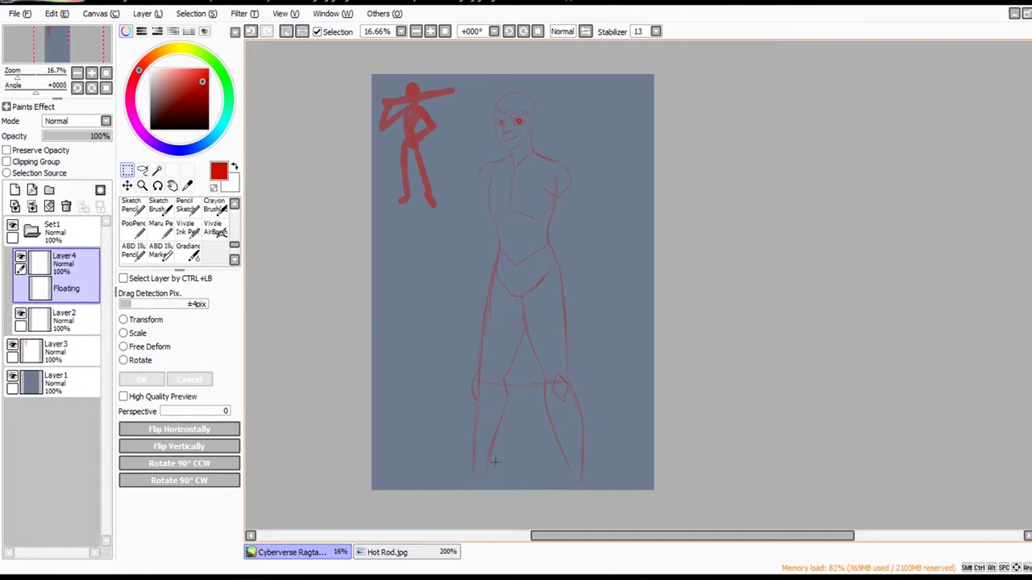
Clear the body sketch from Layer4, hide the face drawing on Layer2 and make Layer4 active.
{"action": "left_click", "coordinate": [49, 206]}
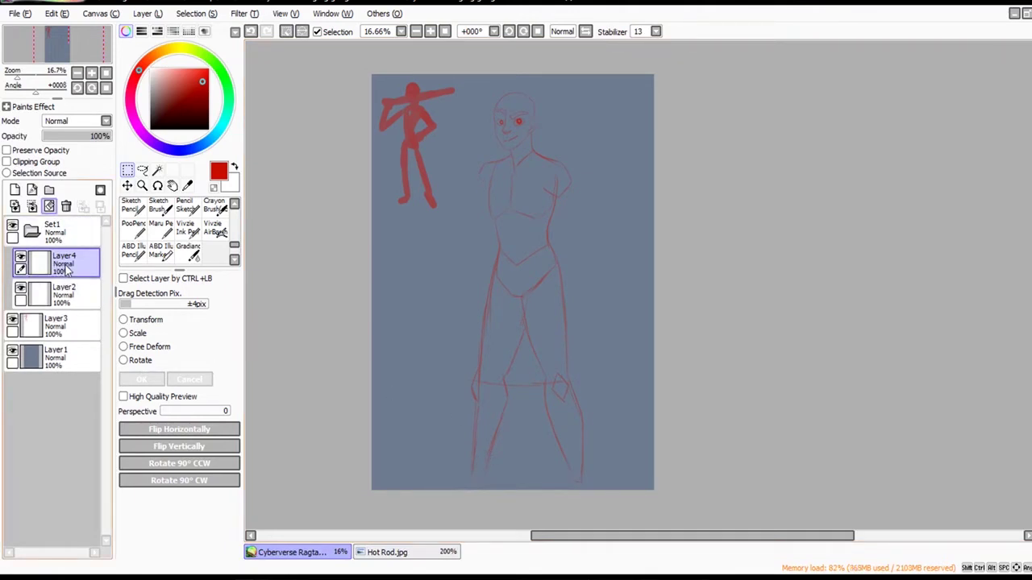
{"action": "left_click", "coordinate": [49, 206]}
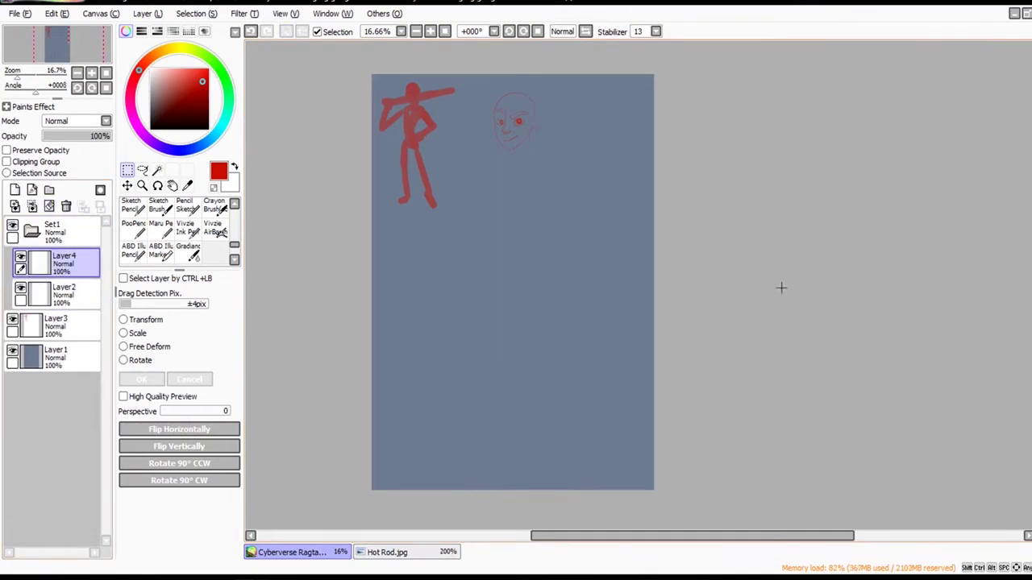
{"action": "left_click", "coordinate": [56, 327]}
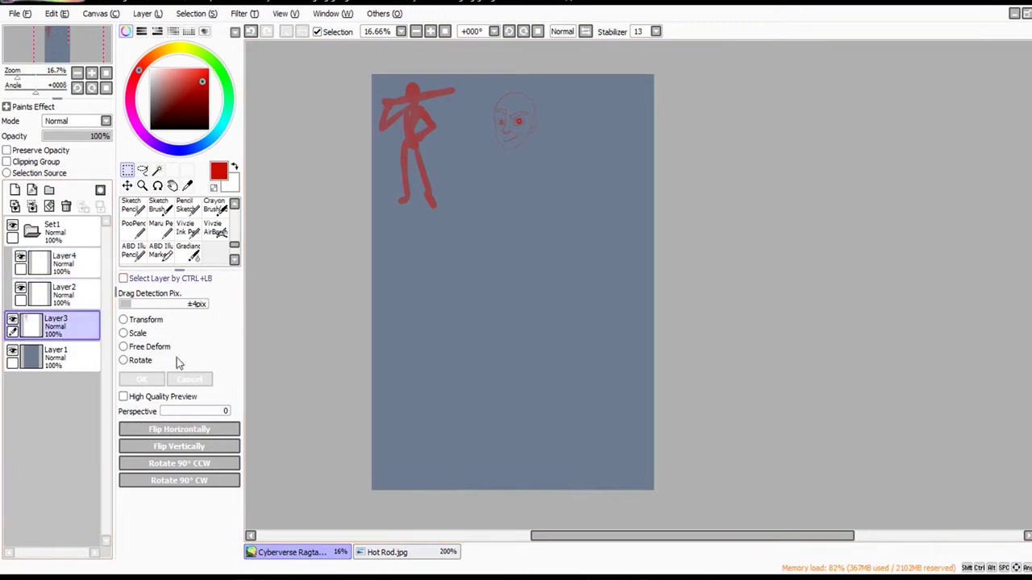
{"action": "left_click", "coordinate": [21, 288]}
{"action": "left_click", "coordinate": [65, 265]}
Try to sketch a new head circle and jaw curve beside the pose thumbnail with the ABD marker.
{"action": "scroll", "coordinate": [599, 186], "scroll_direction": "up", "scroll_amount": 1}
{"action": "left_click_drag", "start_coordinate": [599, 186], "coordinate": [583, 207]}
{"action": "key", "text": "n"}
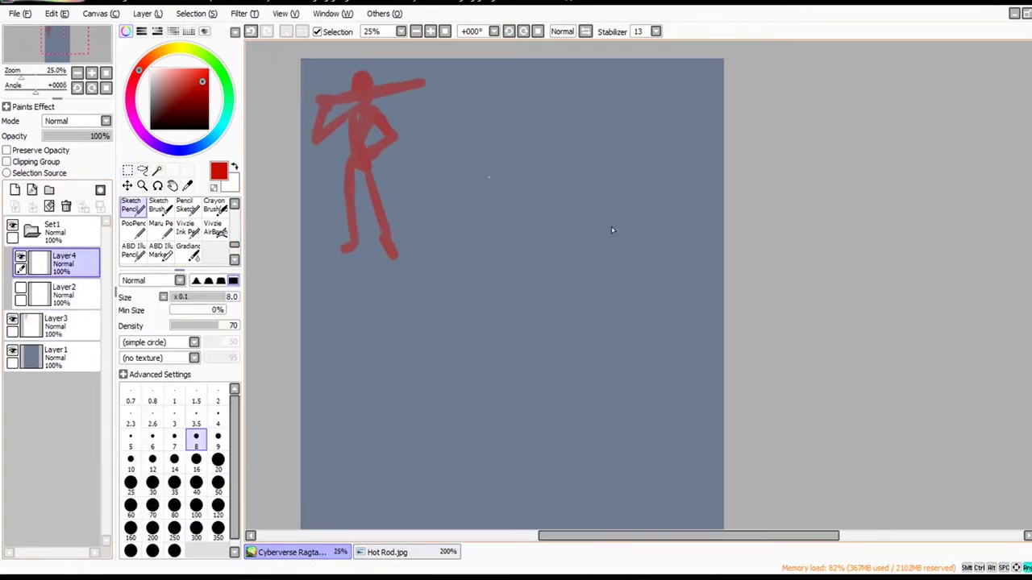
{"action": "left_click", "coordinate": [161, 252]}
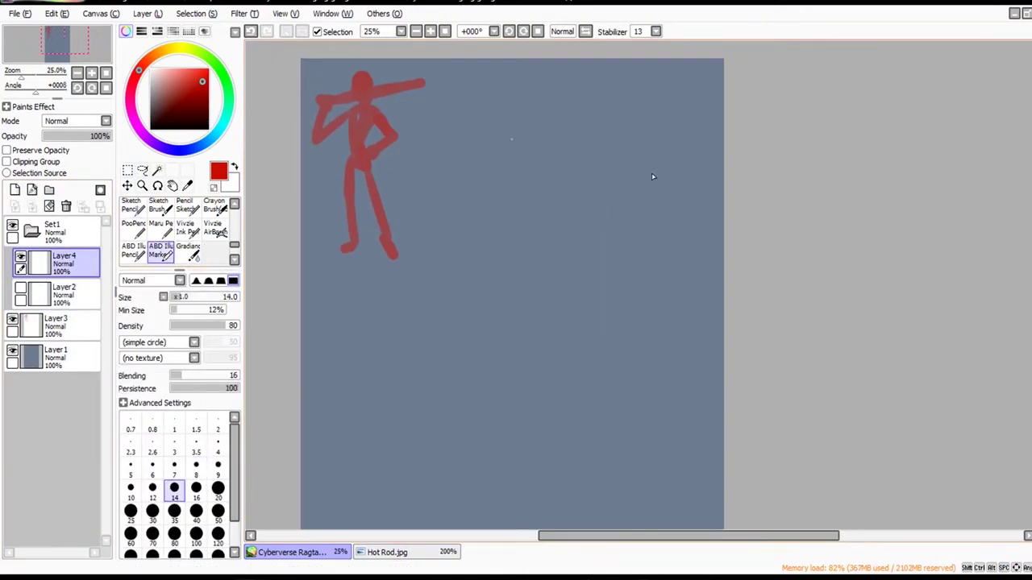
{"action": "key", "text": "ctrl+z"}
{"action": "key", "text": "ctrl+y"}
{"action": "key", "text": "ctrl+z"}
{"action": "mouse_move", "coordinate": [496, 153]}
{"action": "left_mouse_down"}
{"action": "mouse_move", "coordinate": [518, 185]}
{"action": "mouse_move", "coordinate": [549, 155]}
{"action": "left_mouse_up"}
{"action": "key", "text": "ctrl+z"}
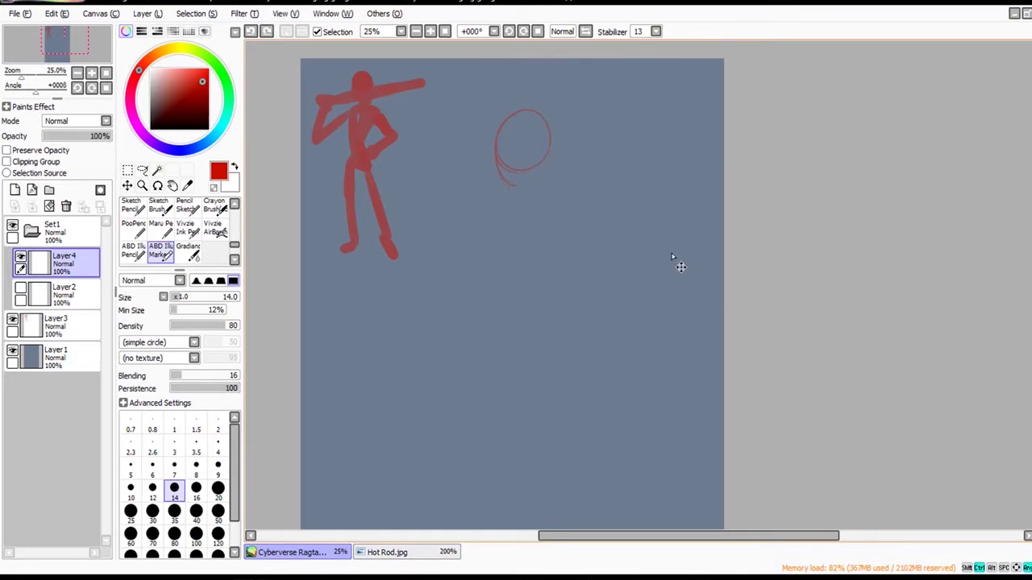
{"action": "key", "text": "ctrl+z"}
Enlarge the pose thumbnail on Layer3 to nearly fill the canvas and set the layer's opacity to 42%.
{"action": "key", "text": "minus"}
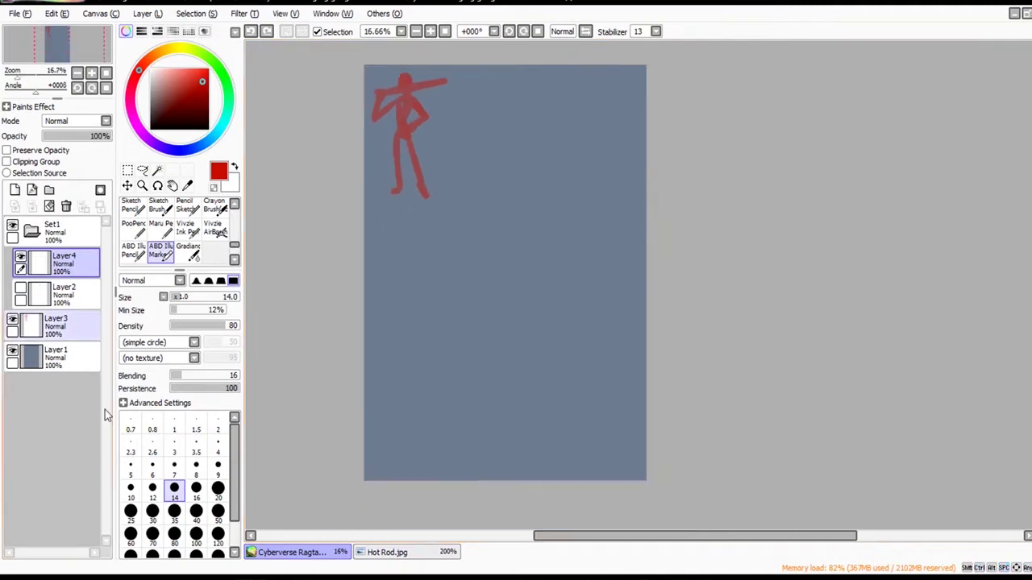
{"action": "left_click", "coordinate": [55, 326]}
{"action": "key", "text": "ctrl+t"}
{"action": "left_click_drag", "start_coordinate": [553, 249], "coordinate": [747, 530]}
{"action": "left_click_drag", "start_coordinate": [691, 448], "coordinate": [707, 481]}
{"action": "left_click_drag", "start_coordinate": [761, 127], "coordinate": [783, 92]}
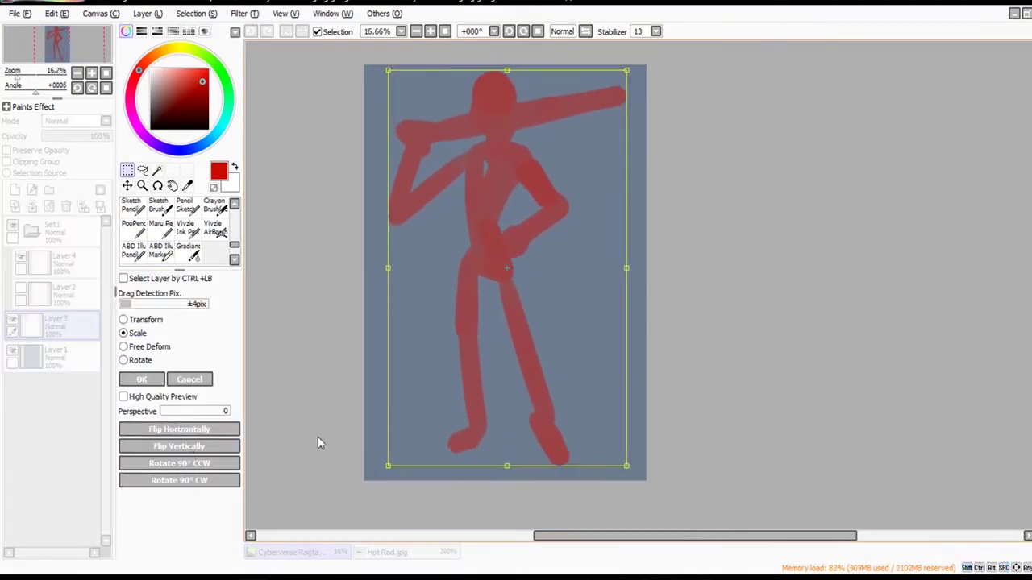
{"action": "left_click", "coordinate": [142, 379]}
{"action": "left_click", "coordinate": [71, 136]}
Sketch the head circle, jaw and ear on Layer4 over the pose guide with the ABD marker.
{"action": "left_click", "coordinate": [80, 264]}
{"action": "left_click", "coordinate": [506, 108], "text": "ctrl"}
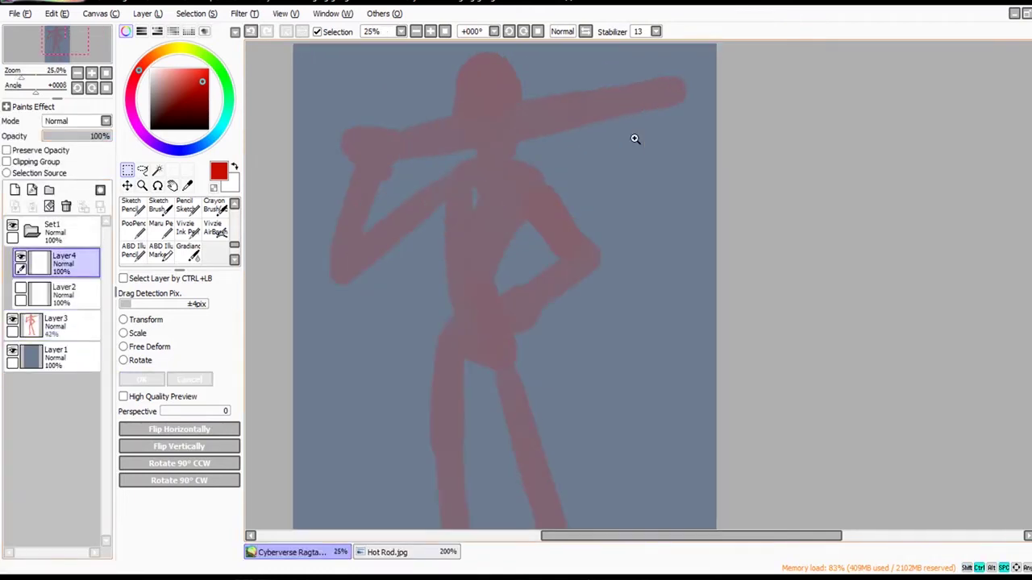
{"action": "left_click_drag", "start_coordinate": [594, 108], "coordinate": [586, 141]}
{"action": "left_click", "coordinate": [466, 97], "text": "ctrl"}
{"action": "left_click", "coordinate": [160, 253]}
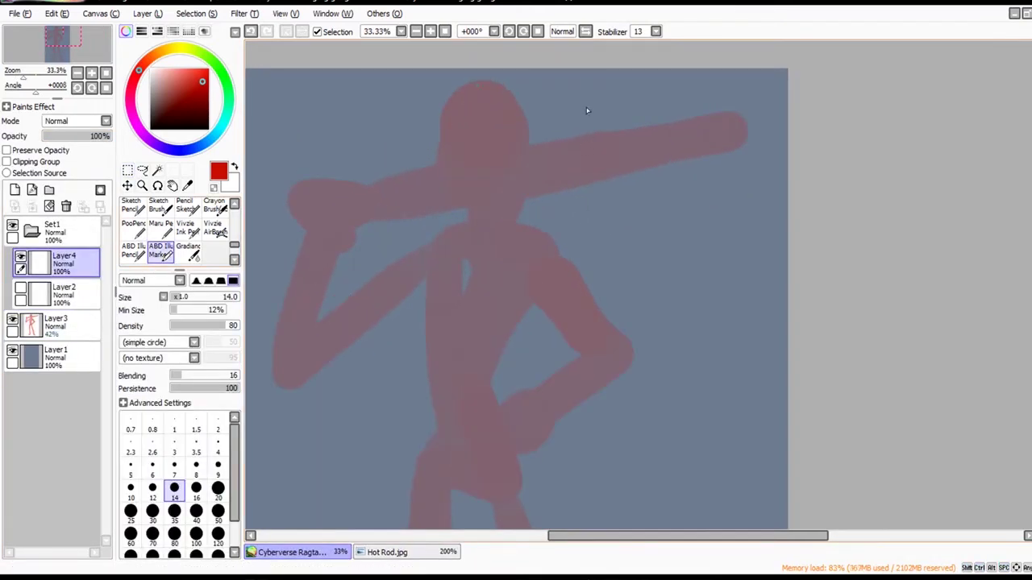
{"action": "left_click_drag", "start_coordinate": [482, 77], "coordinate": [487, 79]}
{"action": "key", "text": "ctrl+z"}
{"action": "left_click_drag", "start_coordinate": [444, 121], "coordinate": [458, 181]}
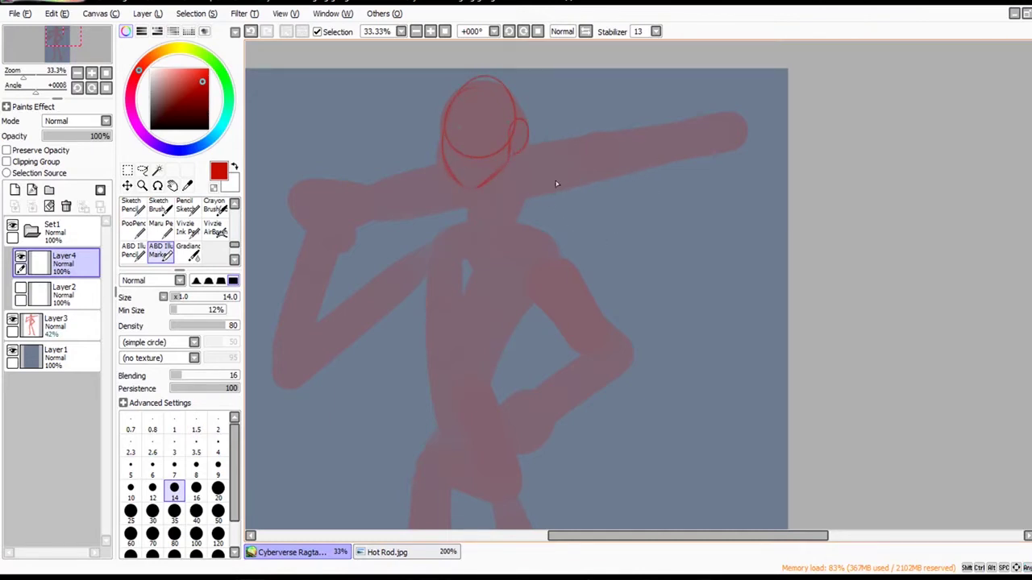
Add the outer curve of the skull behind the head circle, down to the ear.
{"action": "mouse_move", "coordinate": [442, 118]}
{"action": "left_mouse_down"}
{"action": "mouse_move", "coordinate": [469, 80]}
{"action": "mouse_move", "coordinate": [495, 78]}
{"action": "mouse_move", "coordinate": [526, 118]}
{"action": "left_mouse_up"}
{"action": "key", "text": "ctrl+z"}
{"action": "key", "text": "ctrl+z"}
{"action": "left_click_drag", "start_coordinate": [500, 79], "coordinate": [520, 106]}
{"action": "key", "text": "ctrl+z"}
Draw the back line of the neck from below the ear down to the shoulders.
{"action": "left_click_drag", "start_coordinate": [471, 193], "coordinate": [471, 220]}
{"action": "left_click_drag", "start_coordinate": [511, 173], "coordinate": [508, 203]}
{"action": "key", "text": "ctrl+z"}
{"action": "key", "text": "ctrl+z"}
{"action": "left_click_drag", "start_coordinate": [515, 158], "coordinate": [506, 211]}
{"action": "key", "text": "ctrl+z"}
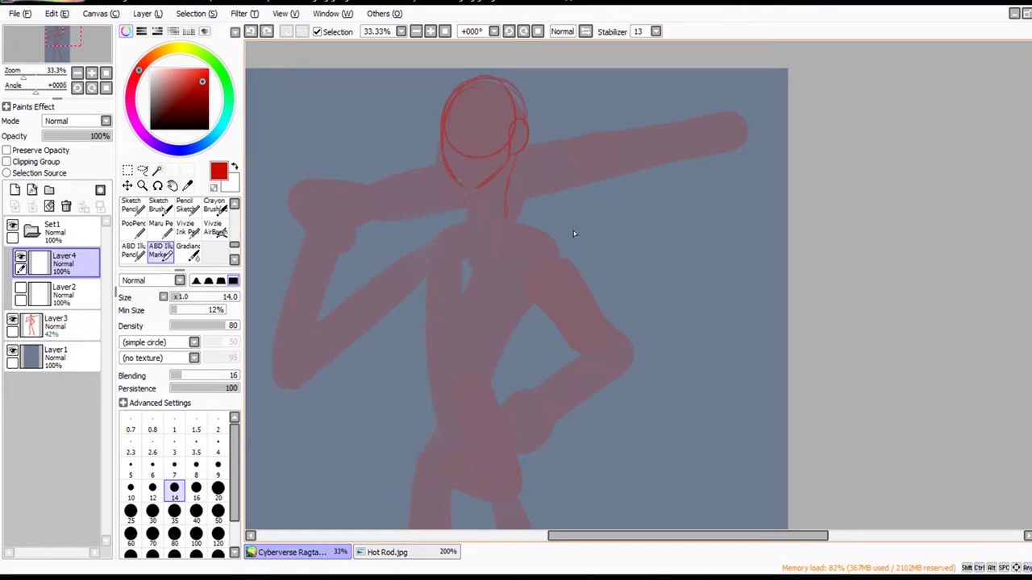
{"action": "key", "text": "ctrl+y"}
{"action": "key", "text": "ctrl+z"}
{"action": "key", "text": "ctrl+y"}
Draw the front of the neck, the V-shaped collar and the right shoulder line.
{"action": "left_click_drag", "start_coordinate": [459, 190], "coordinate": [482, 254]}
{"action": "key", "text": "ctrl+z"}
{"action": "key", "text": "ctrl+z"}
{"action": "key", "text": "ctrl+z"}
{"action": "key", "text": "ctrl+y"}
{"action": "left_click_drag", "start_coordinate": [509, 219], "coordinate": [563, 239]}
Draw the lower edge of the rib cage and the right side of the chest up towards the armpit.
{"action": "mouse_move", "coordinate": [521, 391]}
{"action": "left_mouse_down"}
{"action": "mouse_move", "coordinate": [539, 490]}
{"action": "mouse_move", "coordinate": [642, 474]}
{"action": "left_mouse_up"}
{"action": "key", "text": "ctrl+z"}
{"action": "key", "text": "ctrl+z"}
{"action": "left_click_drag", "start_coordinate": [429, 377], "coordinate": [512, 386]}
{"action": "mouse_move", "coordinate": [511, 379]}
{"action": "left_mouse_down"}
{"action": "mouse_move", "coordinate": [513, 342]}
{"action": "mouse_move", "coordinate": [528, 320]}
{"action": "left_mouse_up"}
Draw the abdomen with a rounded arch over the rib line, its sides and a curved lower edge.
{"action": "scroll", "coordinate": [594, 444], "scroll_direction": "down", "scroll_amount": 2}
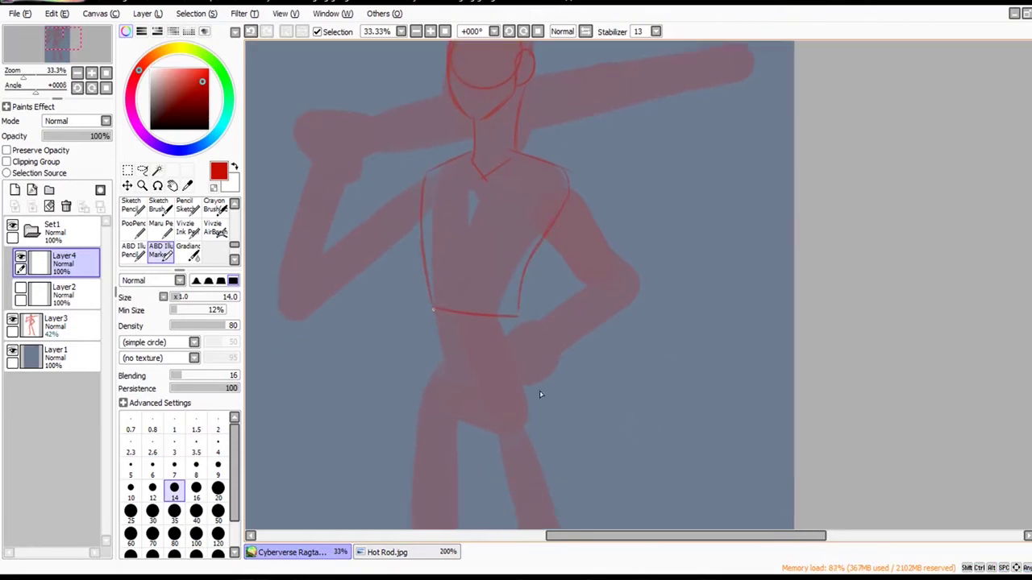
{"action": "mouse_move", "coordinate": [433, 303]}
{"action": "left_mouse_down"}
{"action": "mouse_move", "coordinate": [431, 321]}
{"action": "mouse_move", "coordinate": [433, 308]}
{"action": "mouse_move", "coordinate": [487, 291]}
{"action": "left_mouse_up"}
{"action": "key", "text": "ctrl+z"}
{"action": "key", "text": "ctrl+z"}
{"action": "left_click_drag", "start_coordinate": [431, 332], "coordinate": [456, 289]}
{"action": "left_click_drag", "start_coordinate": [516, 325], "coordinate": [520, 333]}
{"action": "left_click_drag", "start_coordinate": [546, 415], "coordinate": [547, 439]}
{"action": "left_click_drag", "start_coordinate": [433, 356], "coordinate": [526, 367]}
{"action": "left_click_drag", "start_coordinate": [503, 401], "coordinate": [518, 335]}
{"action": "key", "text": "ctrl+z"}
{"action": "left_click_drag", "start_coordinate": [448, 291], "coordinate": [441, 359]}
{"action": "key", "text": "ctrl+z"}
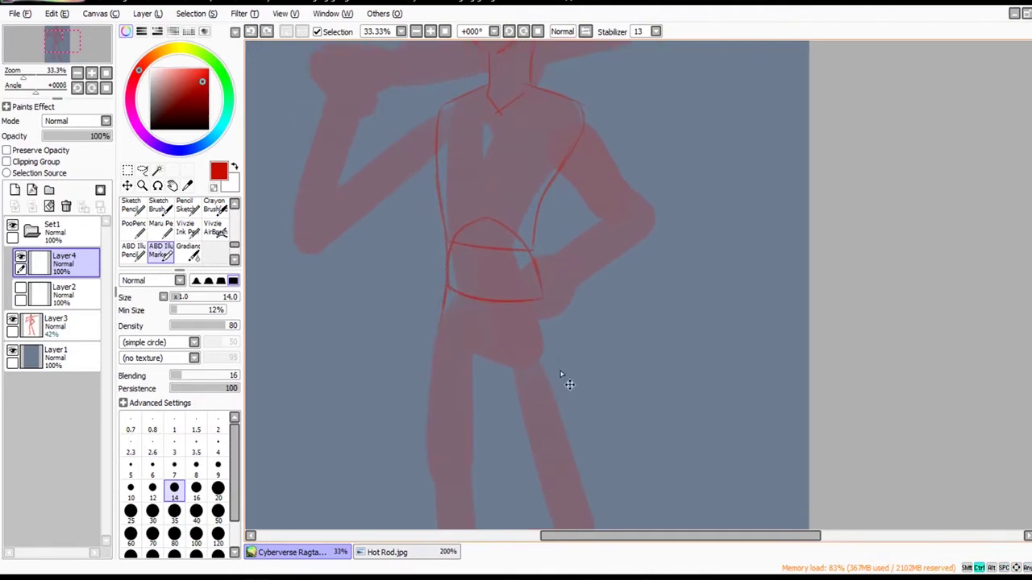
Draw the pelvis outline below the abdomen with the hip sides and a tapered lower edge.
{"action": "left_click_drag", "start_coordinate": [447, 284], "coordinate": [442, 332]}
{"action": "mouse_move", "coordinate": [570, 439]}
{"action": "left_mouse_down"}
{"action": "mouse_move", "coordinate": [614, 460]}
{"action": "mouse_move", "coordinate": [599, 462]}
{"action": "mouse_move", "coordinate": [654, 461]}
{"action": "left_mouse_up"}
{"action": "left_click_drag", "start_coordinate": [689, 413], "coordinate": [673, 364]}
{"action": "key", "text": "ctrl+z"}
{"action": "key", "text": "ctrl+z"}
{"action": "mouse_move", "coordinate": [662, 454]}
{"action": "left_mouse_down"}
{"action": "mouse_move", "coordinate": [684, 414]}
{"action": "mouse_move", "coordinate": [676, 357]}
{"action": "left_mouse_up"}
{"action": "left_click_drag", "start_coordinate": [674, 321], "coordinate": [678, 260]}
{"action": "key", "text": "ctrl+z"}
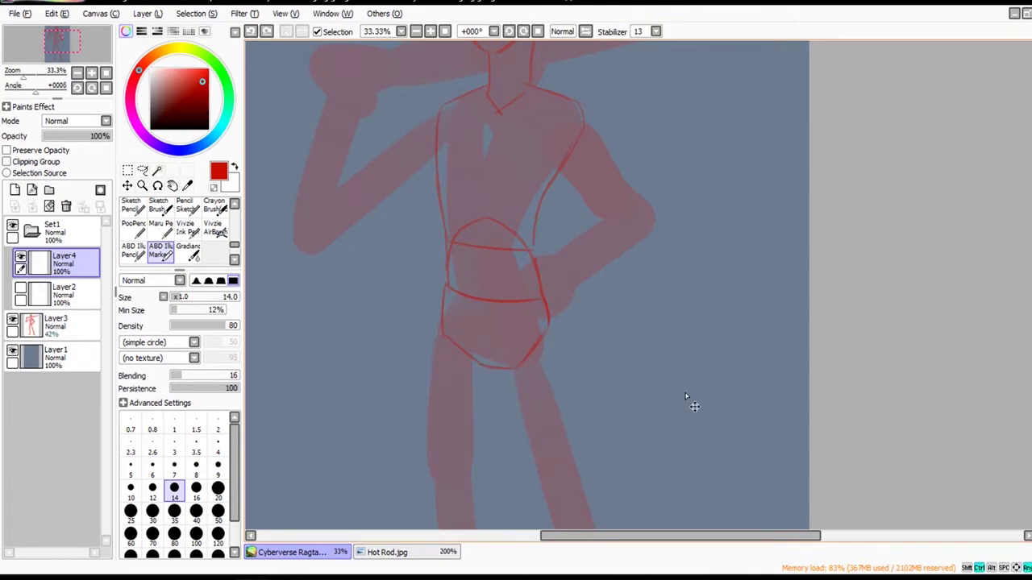
Redraw the right hip line and join the chest to the pelvis with a continuous left waist contour.
{"action": "key", "text": "ctrl+z"}
{"action": "left_click_drag", "start_coordinate": [689, 413], "coordinate": [674, 275]}
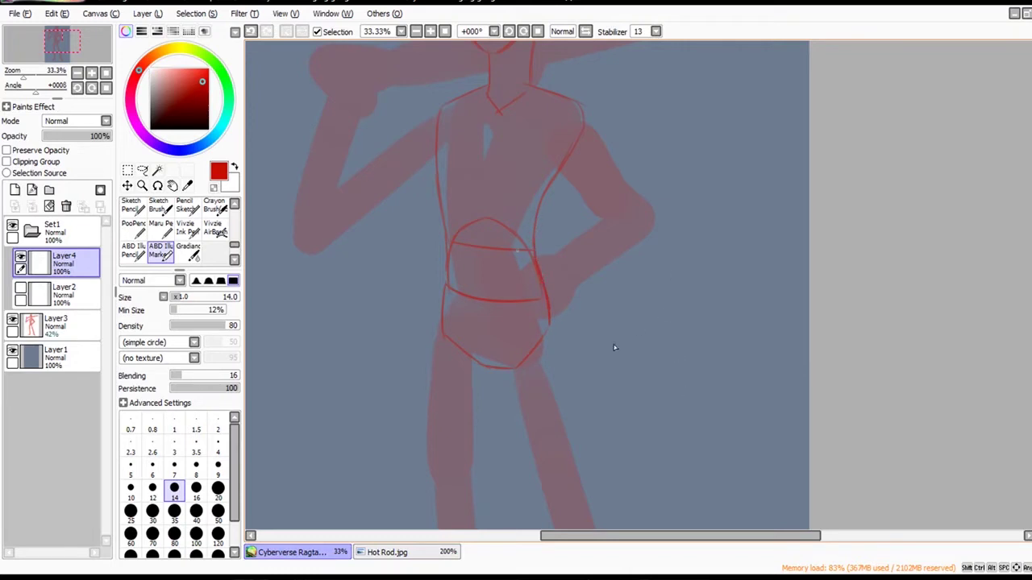
{"action": "left_click_drag", "start_coordinate": [554, 414], "coordinate": [557, 326]}
{"action": "key", "text": "ctrl+z"}
{"action": "left_click_drag", "start_coordinate": [560, 433], "coordinate": [546, 195]}
{"action": "left_click_drag", "start_coordinate": [738, 198], "coordinate": [717, 324]}
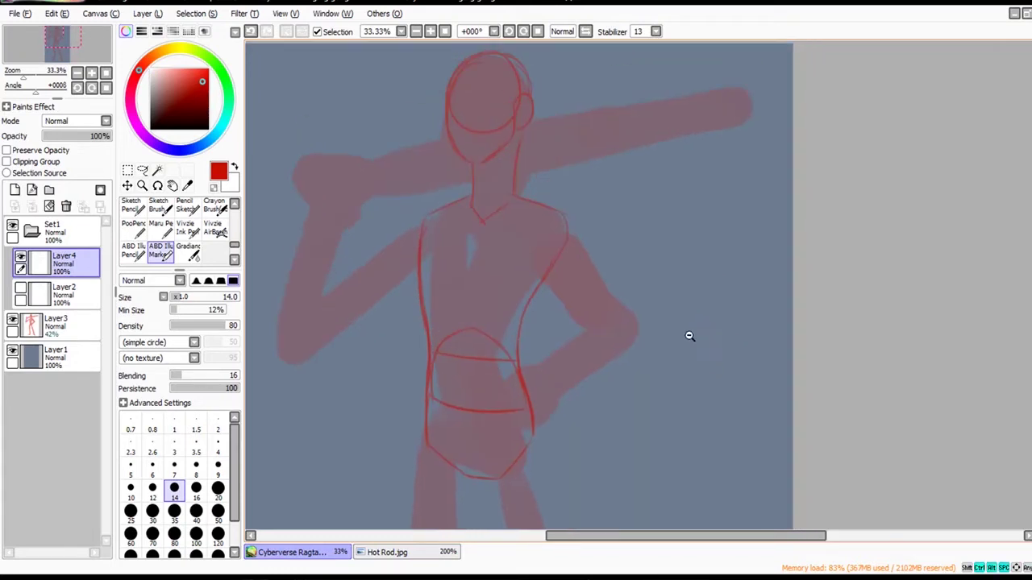
Lasso the lower torso and pelvis, reshape them slightly with Free Deform and clear the selection.
{"action": "left_click", "coordinate": [688, 336], "text": "ctrl+alt"}
{"action": "left_click_drag", "start_coordinate": [682, 370], "coordinate": [640, 305]}
{"action": "scroll", "coordinate": [629, 487], "scroll_direction": "up", "scroll_amount": 1}
{"action": "scroll", "coordinate": [642, 379], "scroll_direction": "down", "scroll_amount": 2}
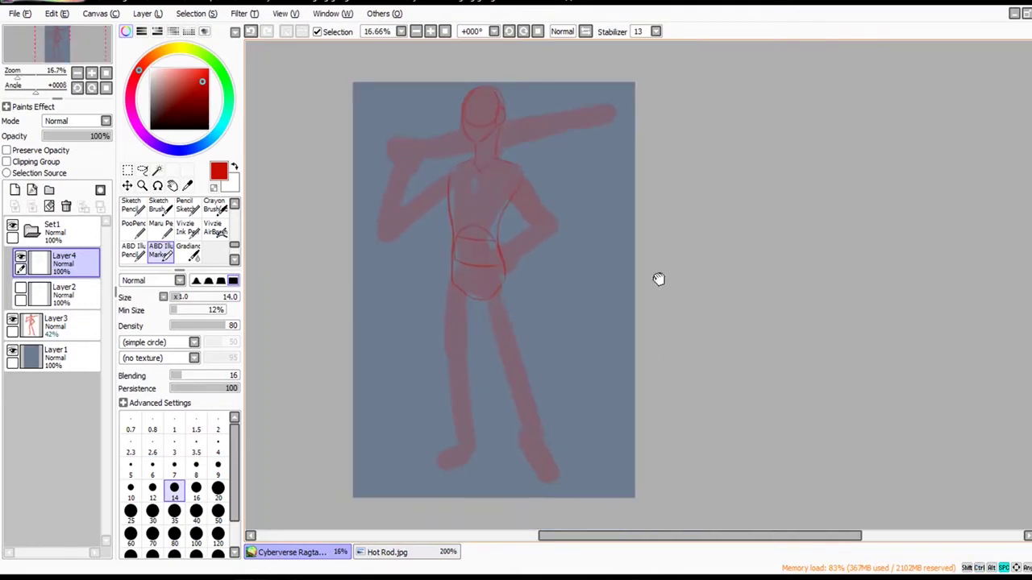
{"action": "left_click", "coordinate": [142, 171]}
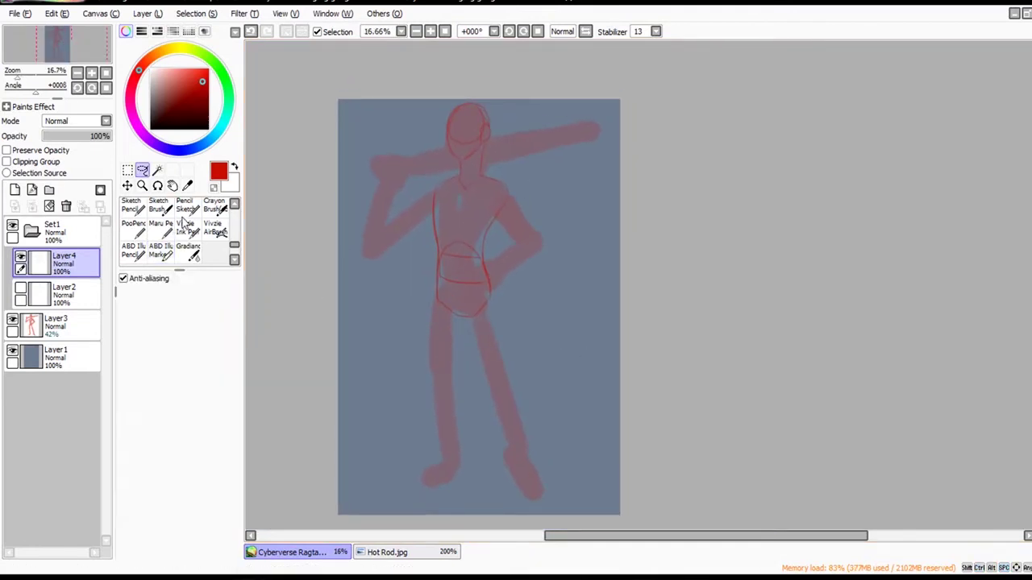
{"action": "scroll", "coordinate": [500, 226], "scroll_direction": "up", "scroll_amount": 1}
{"action": "mouse_move", "coordinate": [399, 228]}
{"action": "left_mouse_down"}
{"action": "mouse_move", "coordinate": [494, 227]}
{"action": "mouse_move", "coordinate": [391, 236]}
{"action": "left_mouse_up"}
{"action": "key", "text": "ctrl+t"}
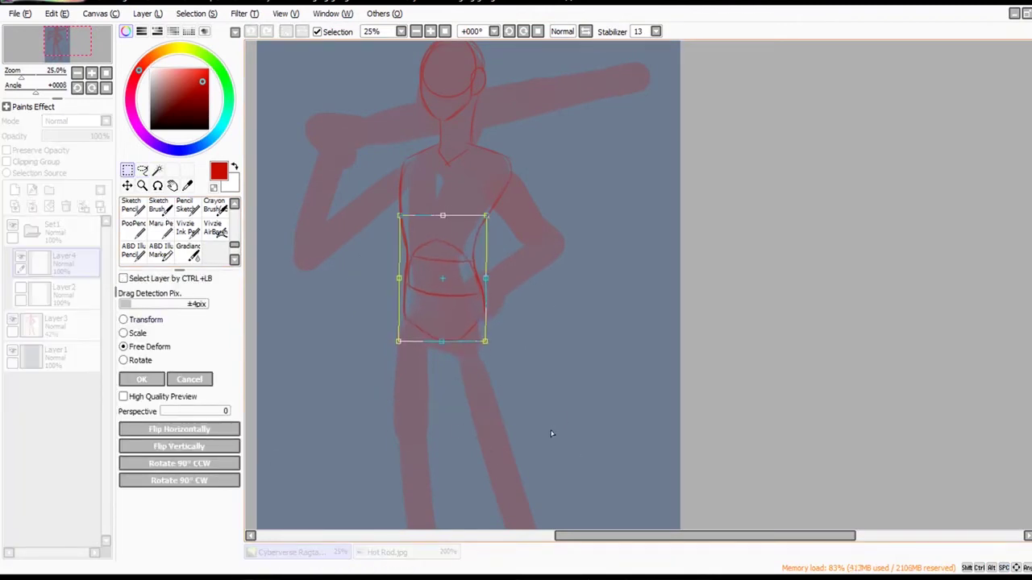
{"action": "key", "text": "Return"}
{"action": "key", "text": "ctrl+d"}
Draw the angled leg with the red marker, outlining the thigh, an oval knee and the tapering shin over the pose guide.
{"action": "left_click_drag", "start_coordinate": [589, 528], "coordinate": [577, 427]}
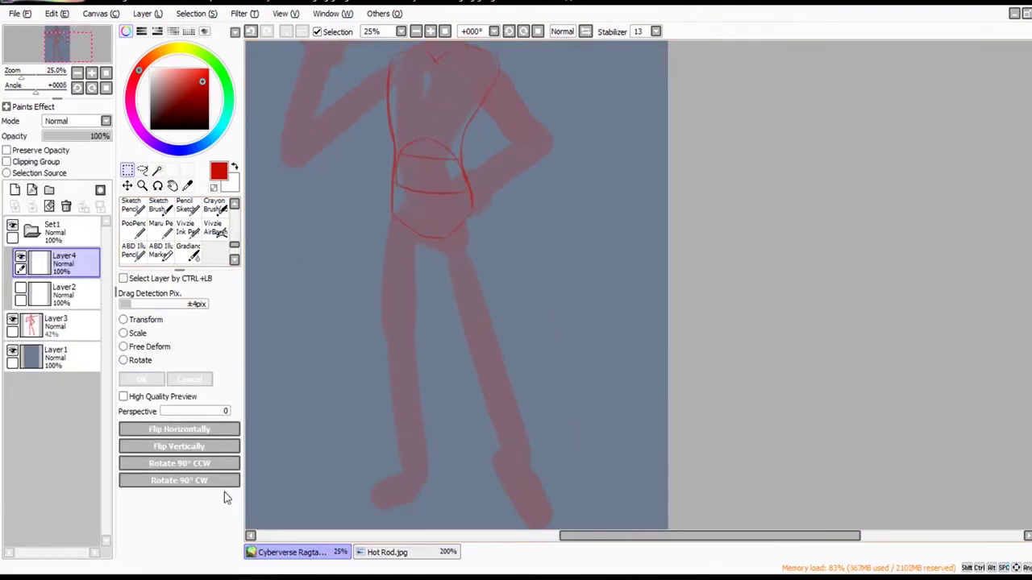
{"action": "left_click", "coordinate": [160, 250]}
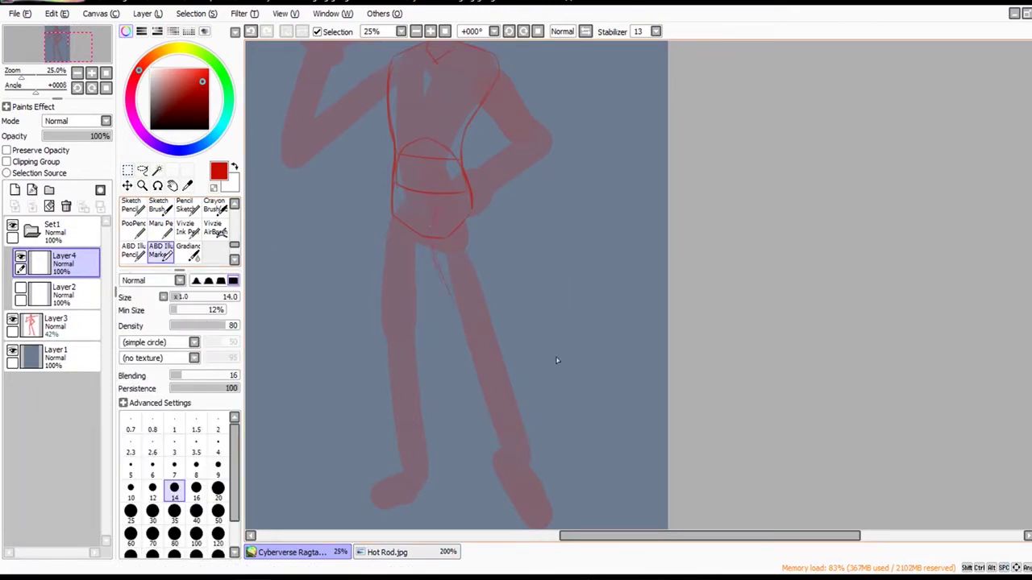
{"action": "left_click_drag", "start_coordinate": [482, 233], "coordinate": [496, 349]}
{"action": "key", "text": "ctrl+z"}
{"action": "left_click_drag", "start_coordinate": [470, 361], "coordinate": [492, 425]}
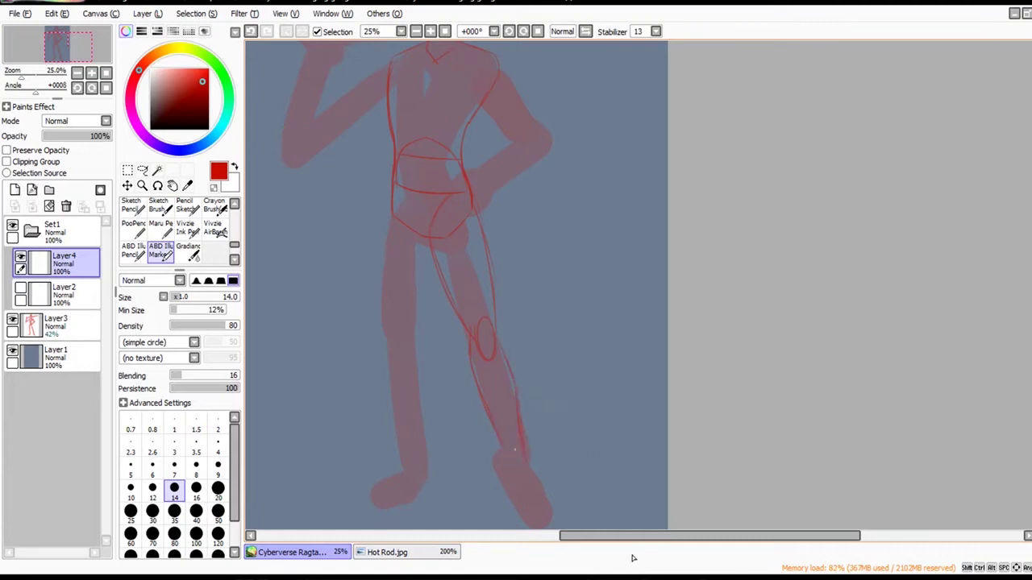
Draw the angled leg's ankle and foot, ending in a pointed toe near the canvas's lower edge.
{"action": "mouse_move", "coordinate": [511, 473]}
{"action": "left_mouse_down"}
{"action": "mouse_move", "coordinate": [500, 417]}
{"action": "mouse_move", "coordinate": [504, 452]}
{"action": "left_mouse_up"}
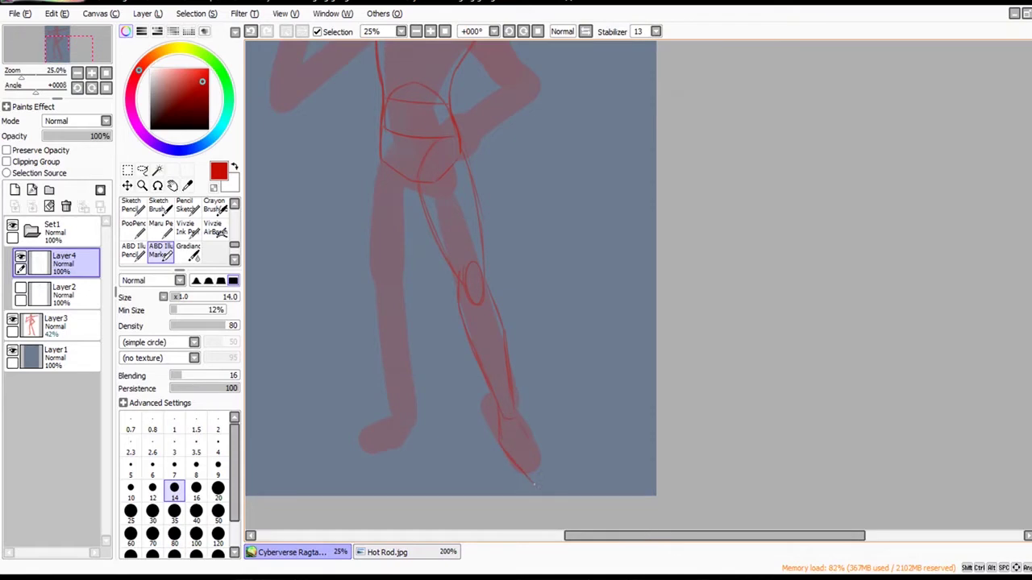
{"action": "key", "text": "ctrl+z"}
{"action": "key", "text": "ctrl+z"}
{"action": "left_click_drag", "start_coordinate": [529, 454], "coordinate": [535, 459]}
{"action": "left_click_drag", "start_coordinate": [665, 408], "coordinate": [683, 464]}
{"action": "scroll", "coordinate": [676, 371], "scroll_direction": "down", "scroll_amount": 1}
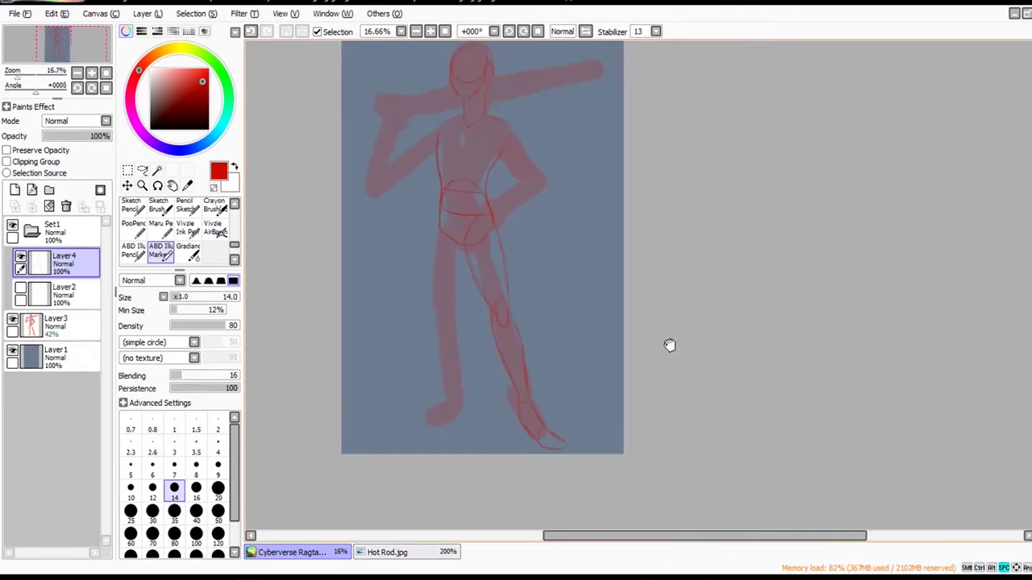
{"action": "left_click_drag", "start_coordinate": [670, 345], "coordinate": [646, 333]}
Draw the straight leg with its outer and inner thigh lines, a narrow oval knee and the shin sides.
{"action": "scroll", "coordinate": [529, 282], "scroll_direction": "up", "scroll_amount": 1}
{"action": "left_click_drag", "start_coordinate": [421, 206], "coordinate": [412, 304]}
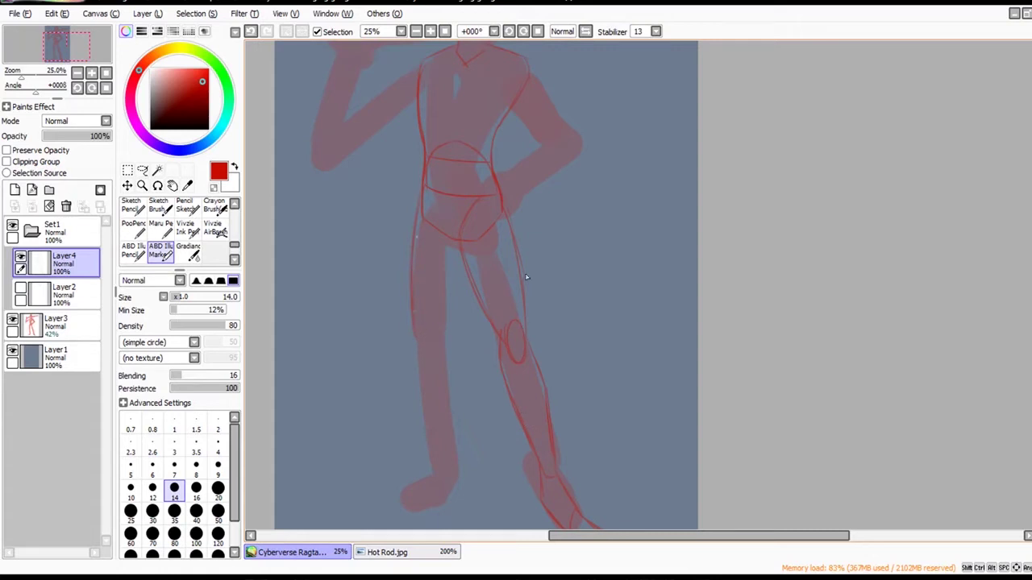
{"action": "key", "text": "ctrl+z"}
{"action": "left_click_drag", "start_coordinate": [418, 215], "coordinate": [411, 355]}
{"action": "key", "text": "ctrl+z"}
{"action": "left_click_drag", "start_coordinate": [410, 324], "coordinate": [421, 345]}
{"action": "left_click_drag", "start_coordinate": [636, 439], "coordinate": [637, 407]}
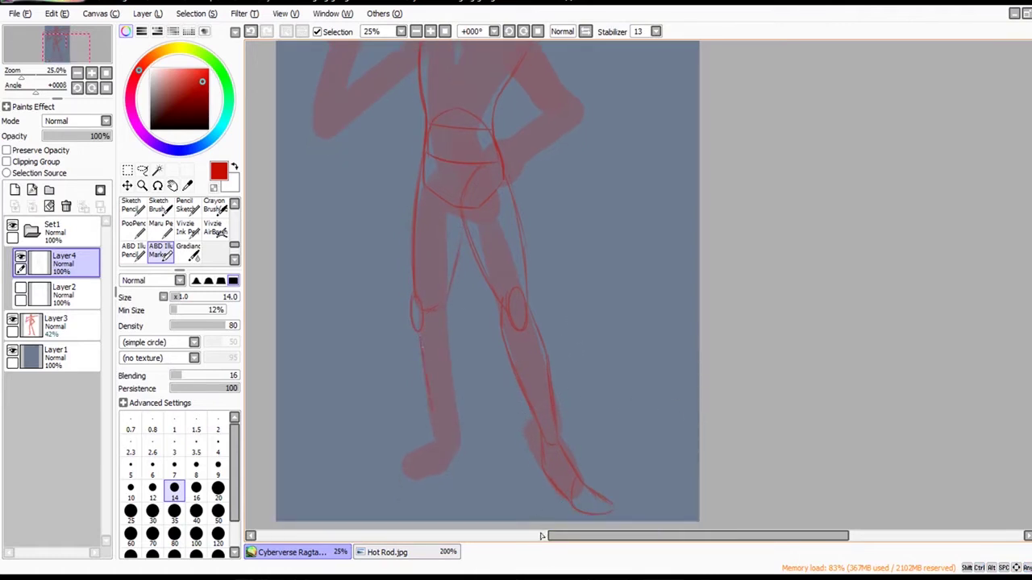
{"action": "left_click_drag", "start_coordinate": [431, 410], "coordinate": [435, 434]}
Draw the straight leg's ankle and foot with a nearly flat sole and the toe pointing outward.
{"action": "scroll", "coordinate": [648, 511], "scroll_direction": "down", "scroll_amount": 3}
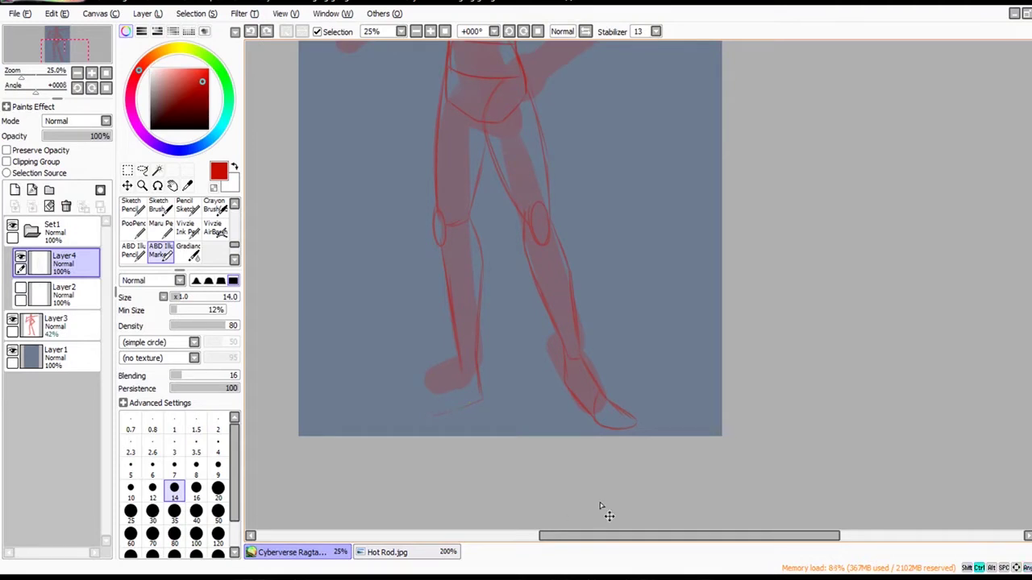
{"action": "key", "text": "ctrl+z"}
{"action": "key", "text": "ctrl+z"}
{"action": "left_click_drag", "start_coordinate": [481, 397], "coordinate": [397, 410]}
{"action": "key", "text": "ctrl+z"}
{"action": "key", "text": "ctrl+z"}
{"action": "mouse_move", "coordinate": [430, 395]}
{"action": "left_mouse_down"}
{"action": "mouse_move", "coordinate": [433, 406]}
{"action": "mouse_move", "coordinate": [423, 403]}
{"action": "left_mouse_up"}
{"action": "key", "text": "ctrl+z"}
{"action": "key", "text": "ctrl+y"}
{"action": "key", "text": "ctrl+z"}
{"action": "key", "text": "ctrl+y"}
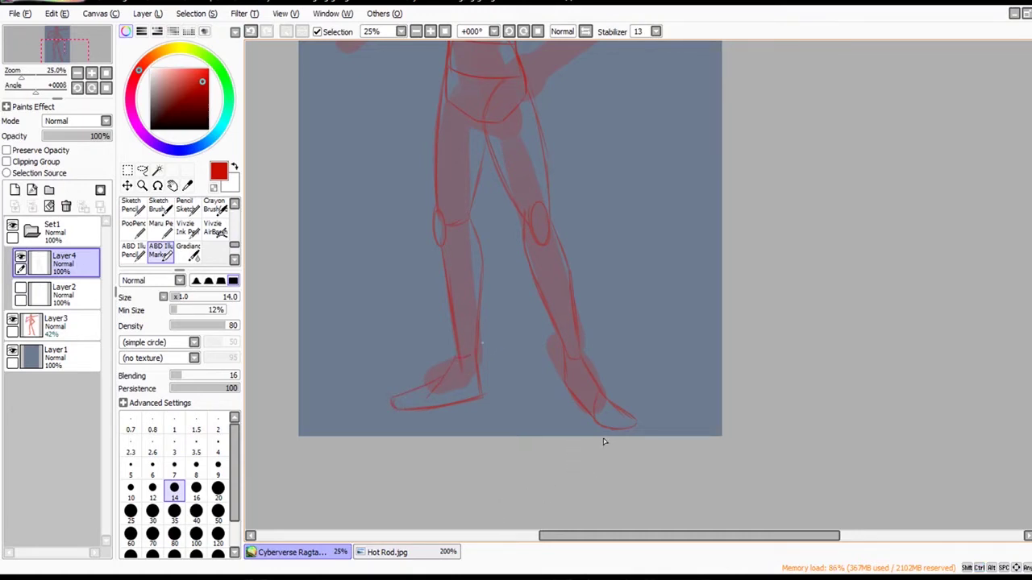
With Layer3 hidden, lasso the straight leg's shin and foot, reshape them slightly with Free Deform and clear the selection.
{"action": "left_click_drag", "start_coordinate": [639, 450], "coordinate": [641, 383]}
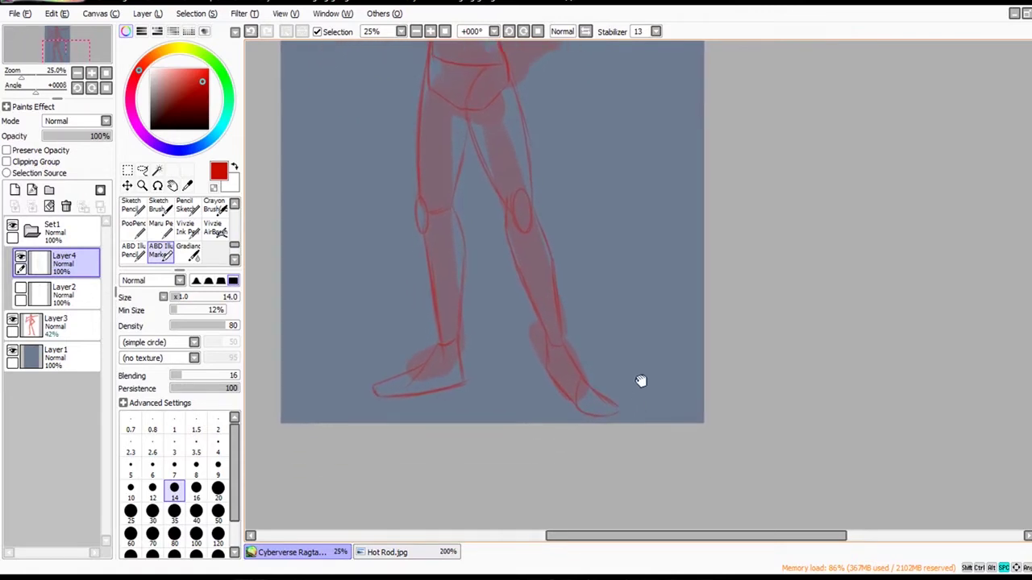
{"action": "left_click", "coordinate": [13, 319]}
{"action": "left_click_drag", "start_coordinate": [870, 417], "coordinate": [859, 454]}
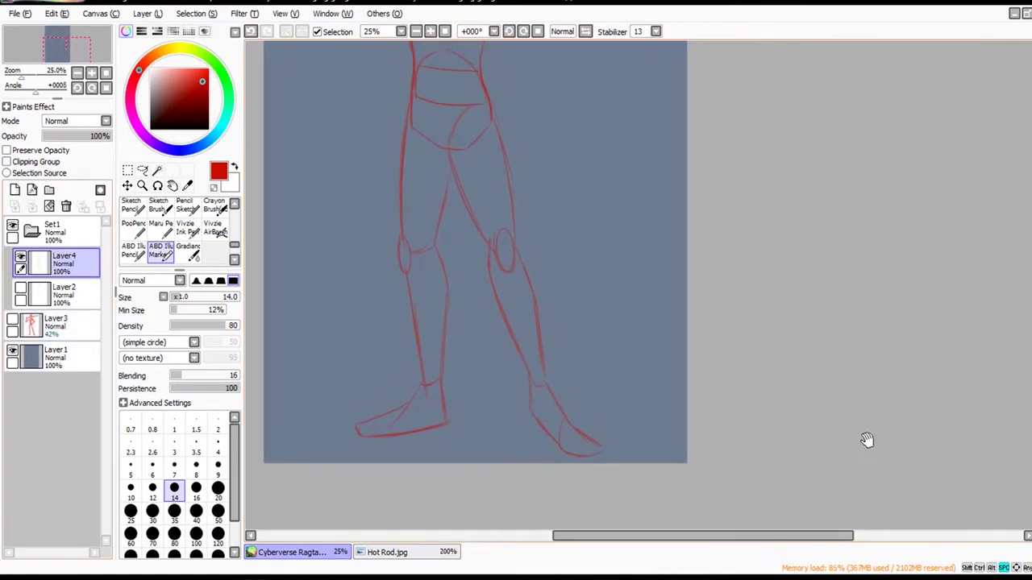
{"action": "left_click", "coordinate": [142, 170]}
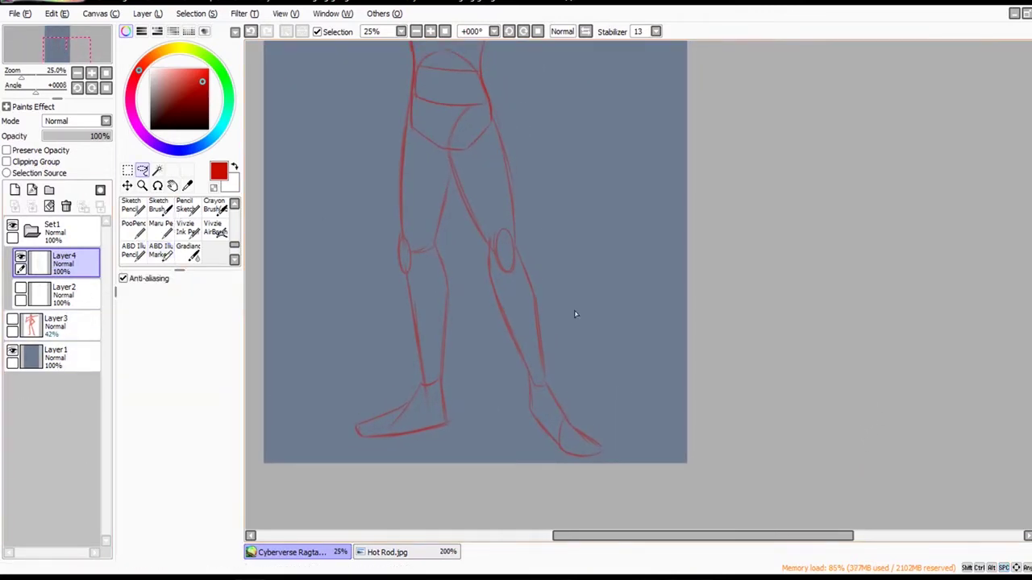
{"action": "mouse_move", "coordinate": [435, 247]}
{"action": "left_mouse_down"}
{"action": "mouse_move", "coordinate": [411, 272]}
{"action": "mouse_move", "coordinate": [472, 286]}
{"action": "mouse_move", "coordinate": [439, 251]}
{"action": "left_mouse_up"}
{"action": "key", "text": "m"}
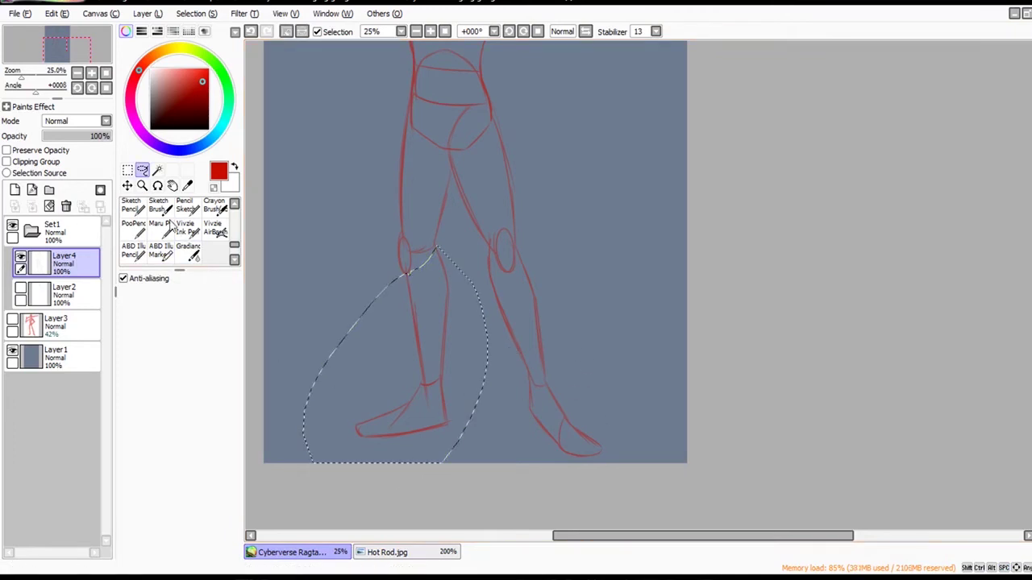
{"action": "left_click", "coordinate": [148, 348]}
{"action": "left_click_drag", "start_coordinate": [503, 549], "coordinate": [503, 540]}
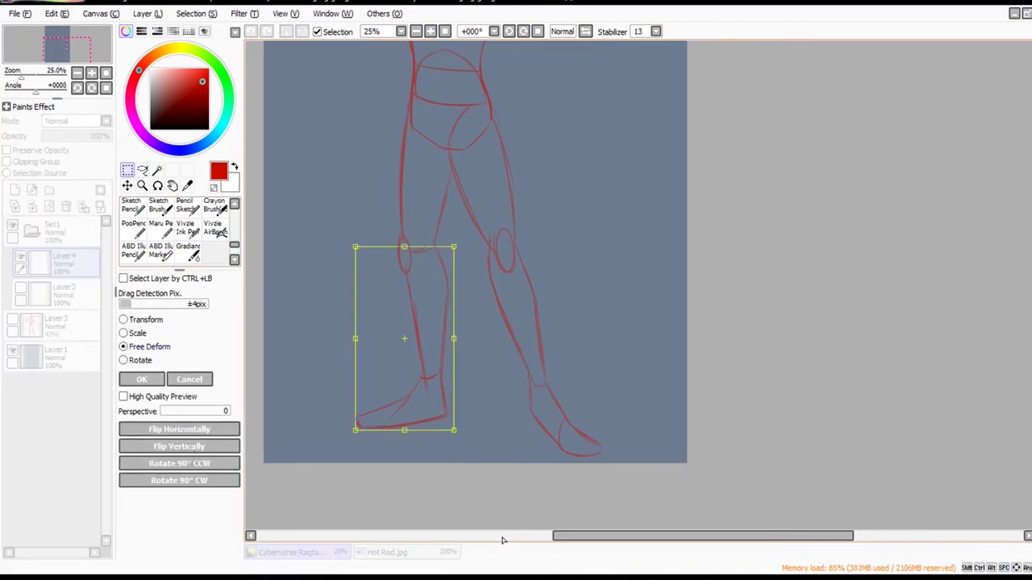
{"action": "left_click_drag", "start_coordinate": [405, 431], "coordinate": [404, 437]}
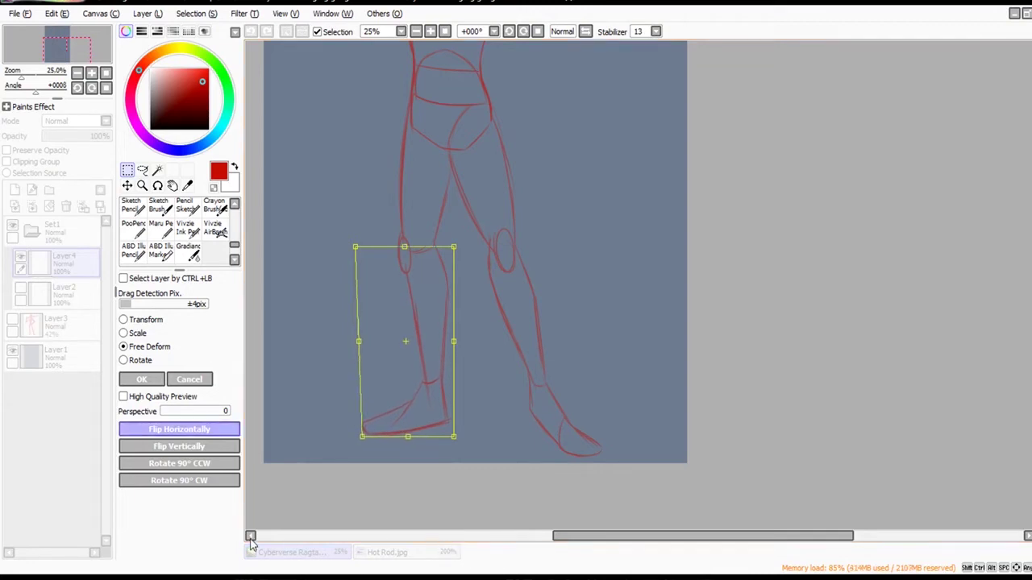
{"action": "left_click", "coordinate": [141, 379]}
{"action": "key", "text": "ctrl+d"}
Show the Layer3 pose guide and draw the arm on the hip with its hand, forearm, rounded elbow and shoulder cap.
{"action": "left_click", "coordinate": [12, 319]}
{"action": "left_click_drag", "start_coordinate": [460, 239], "coordinate": [474, 428]}
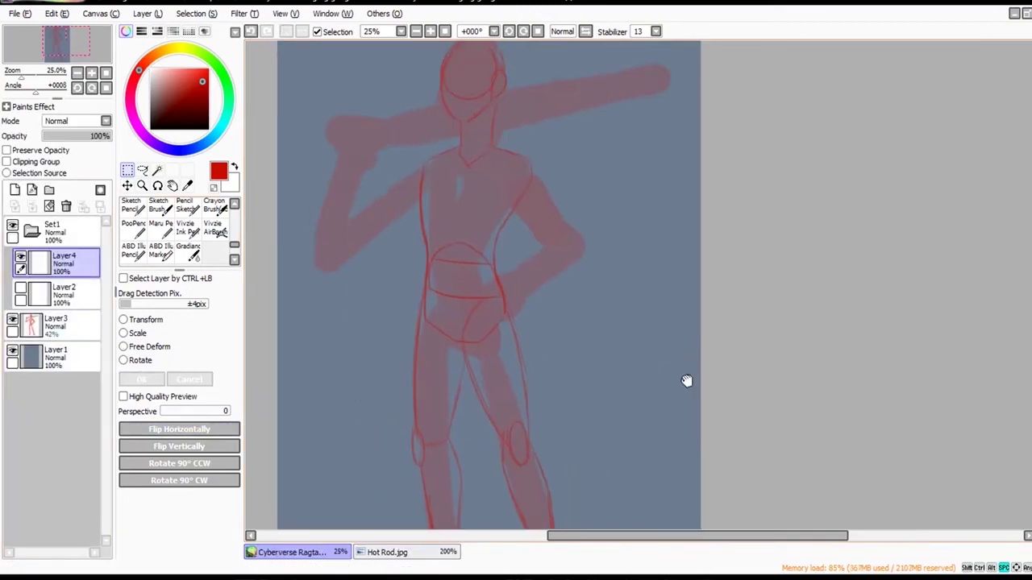
{"action": "left_click_drag", "start_coordinate": [687, 382], "coordinate": [681, 427]}
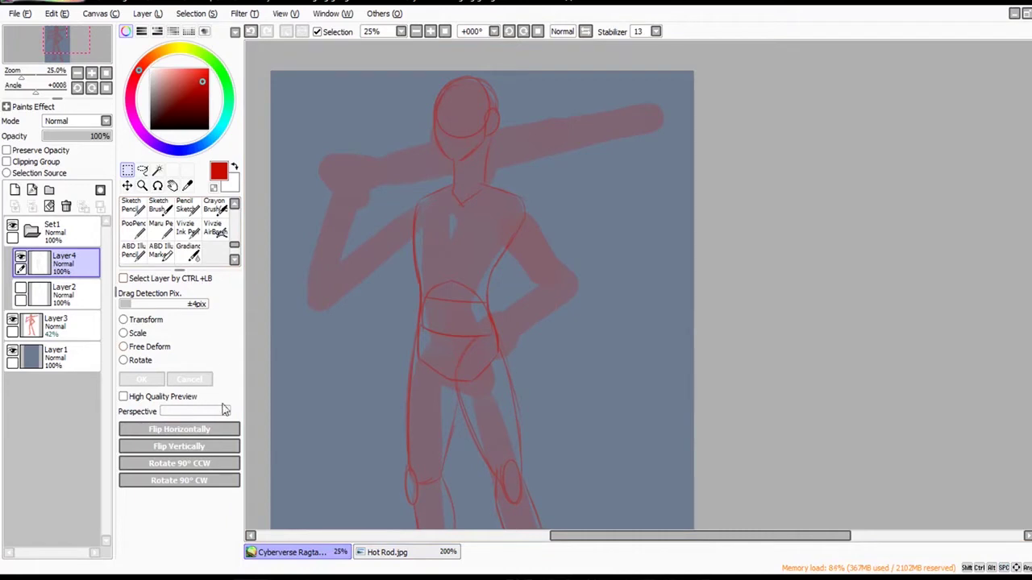
{"action": "left_click", "coordinate": [161, 253]}
{"action": "scroll", "coordinate": [498, 310], "scroll_direction": "up", "scroll_amount": 1}
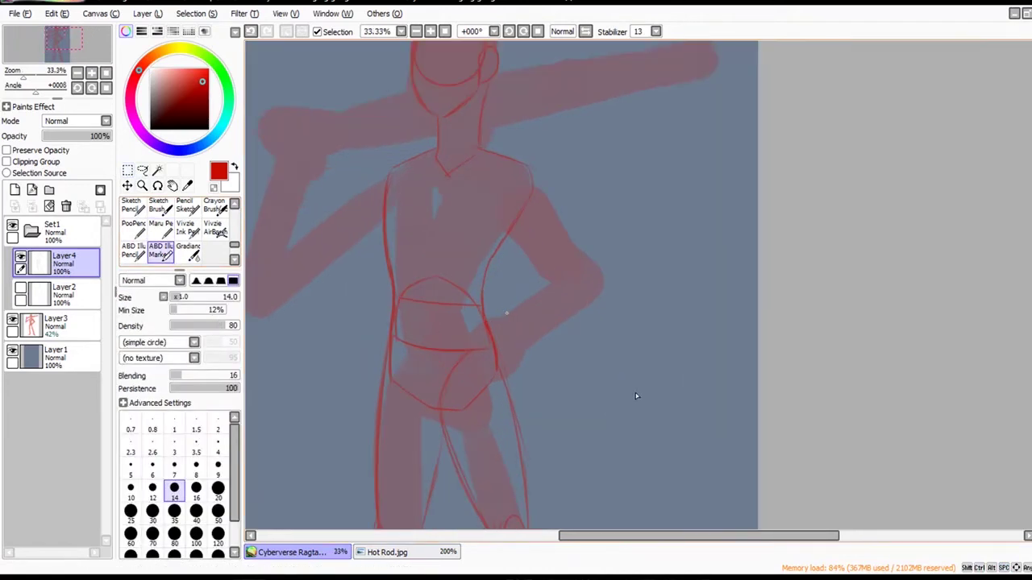
{"action": "mouse_move", "coordinate": [507, 313]}
{"action": "left_mouse_down"}
{"action": "mouse_move", "coordinate": [491, 323]}
{"action": "mouse_move", "coordinate": [519, 331]}
{"action": "mouse_move", "coordinate": [518, 315]}
{"action": "left_mouse_up"}
{"action": "key", "text": "ctrl+z"}
{"action": "left_click_drag", "start_coordinate": [516, 310], "coordinate": [494, 320]}
{"action": "left_click_drag", "start_coordinate": [602, 304], "coordinate": [541, 329]}
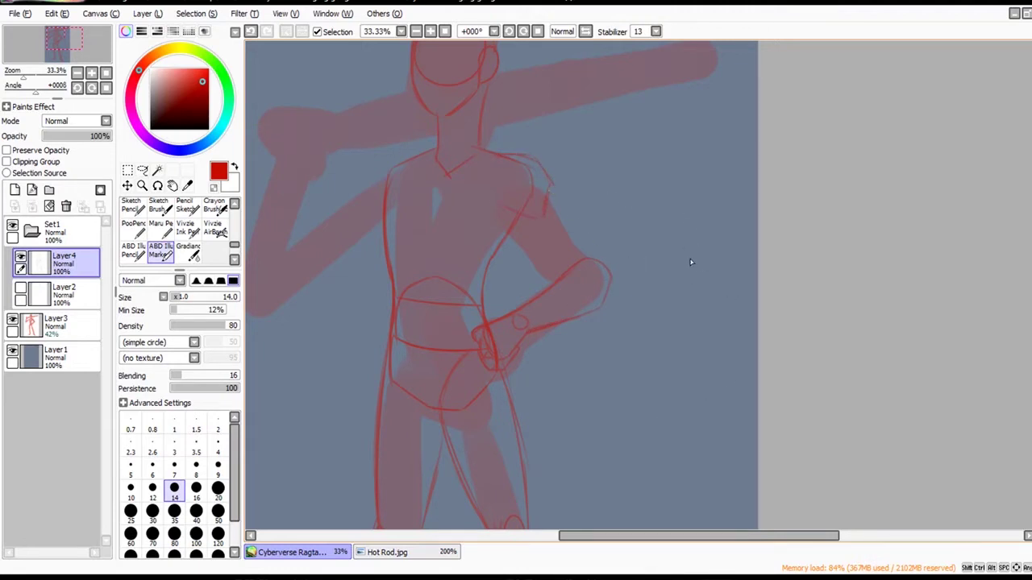
Draw the upper arm lines connecting the shoulder cap to the bent elbow of the arm on the hip.
{"action": "left_click_drag", "start_coordinate": [550, 191], "coordinate": [585, 250]}
{"action": "key", "text": "ctrl+z"}
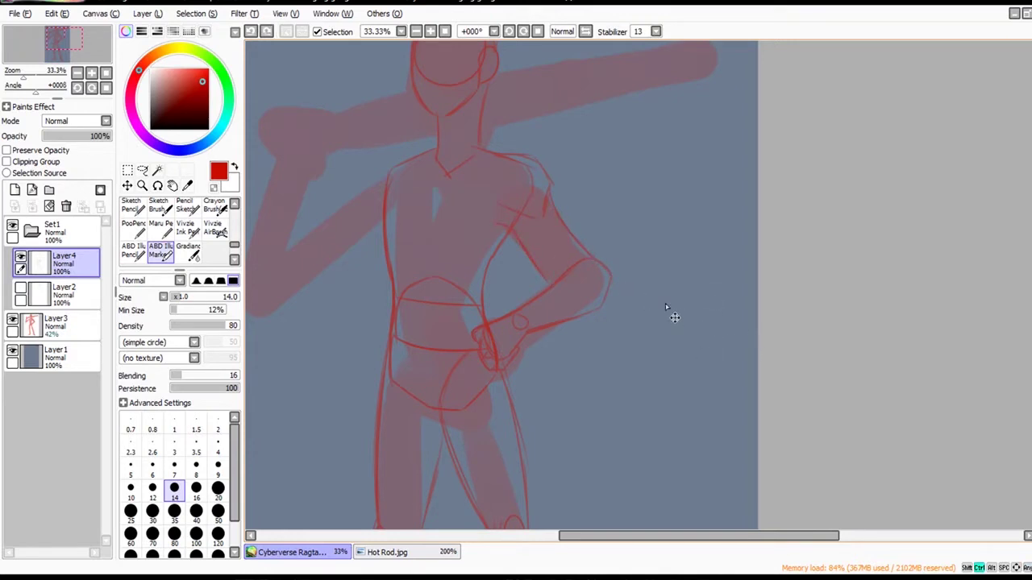
{"action": "key", "text": "ctrl+y"}
Draw the raised arm's shoulder cap and its upper arm lines down toward the elbow.
{"action": "left_click_drag", "start_coordinate": [851, 341], "coordinate": [875, 368]}
{"action": "left_click_drag", "start_coordinate": [507, 285], "coordinate": [521, 295]}
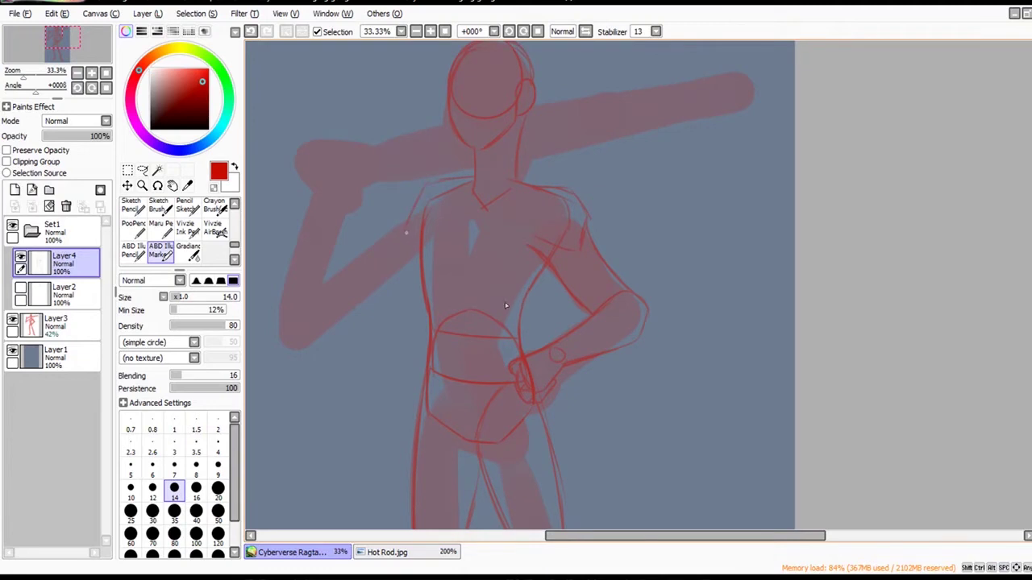
{"action": "left_click_drag", "start_coordinate": [519, 270], "coordinate": [540, 278]}
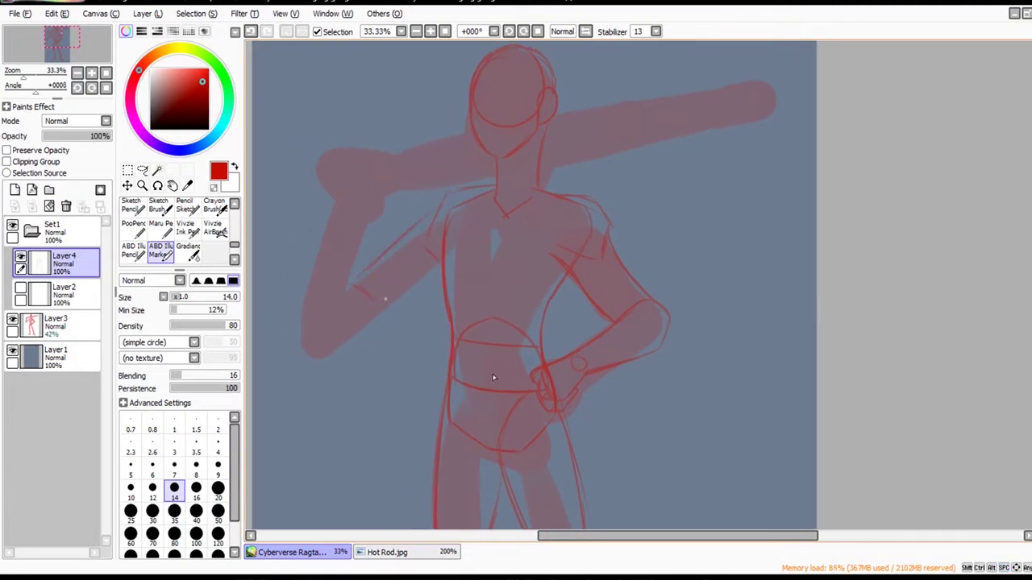
{"action": "key", "text": "ctrl+z"}
{"action": "left_click_drag", "start_coordinate": [471, 391], "coordinate": [443, 407]}
{"action": "key", "text": "ctrl+z"}
{"action": "mouse_move", "coordinate": [412, 348]}
{"action": "left_mouse_down"}
{"action": "mouse_move", "coordinate": [509, 357]}
{"action": "mouse_move", "coordinate": [494, 405]}
{"action": "left_mouse_up"}
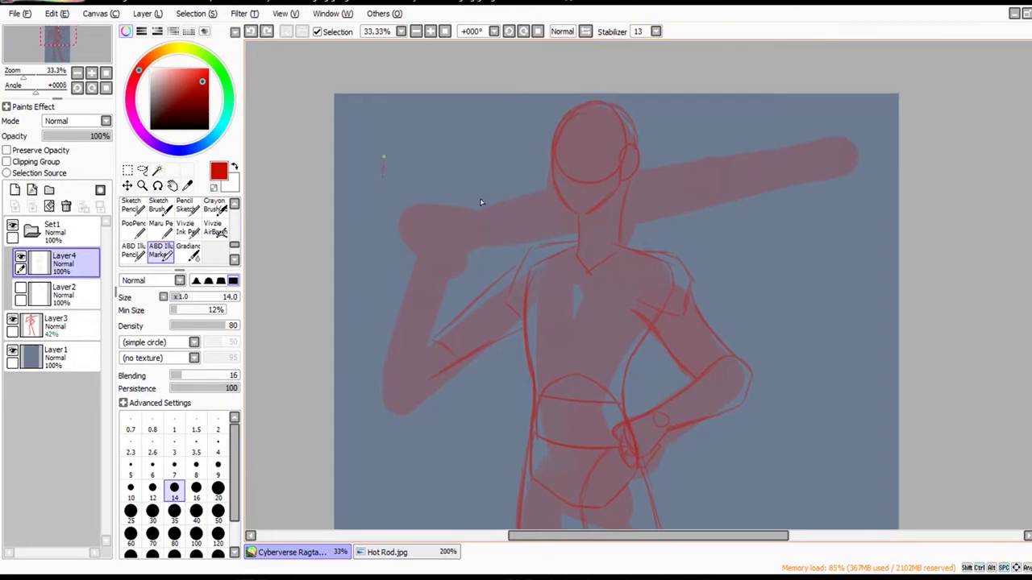
Draw a closed fist in the empty area above the raised arm, with a curved forearm and rounded elbow below it.
{"action": "left_click_drag", "start_coordinate": [384, 157], "coordinate": [426, 139]}
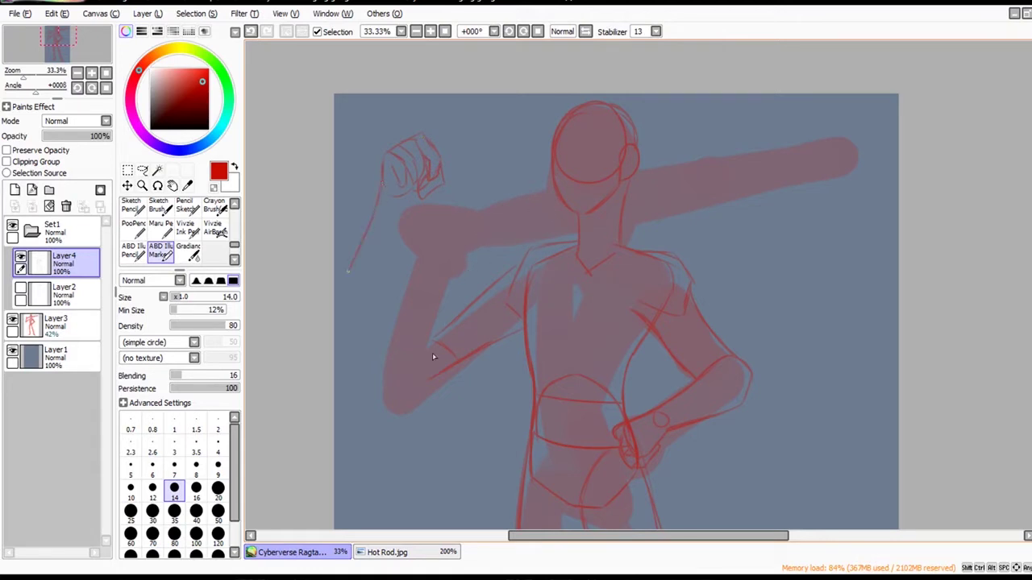
{"action": "mouse_move", "coordinate": [477, 392]}
{"action": "left_mouse_down"}
{"action": "mouse_move", "coordinate": [498, 358]}
{"action": "mouse_move", "coordinate": [500, 306]}
{"action": "left_mouse_up"}
{"action": "key", "text": "ctrl+z"}
{"action": "key", "text": "ctrl+z"}
{"action": "left_click_drag", "start_coordinate": [476, 394], "coordinate": [490, 377]}
{"action": "key", "text": "ctrl+z"}
{"action": "left_click_drag", "start_coordinate": [510, 268], "coordinate": [499, 333]}
{"action": "left_click_drag", "start_coordinate": [514, 263], "coordinate": [503, 325]}
{"action": "left_click_drag", "start_coordinate": [478, 232], "coordinate": [465, 311]}
Lasso the fist and forearm, move them onto the raised arm's guide and adjust them with Free Deform.
{"action": "left_click", "coordinate": [142, 171]}
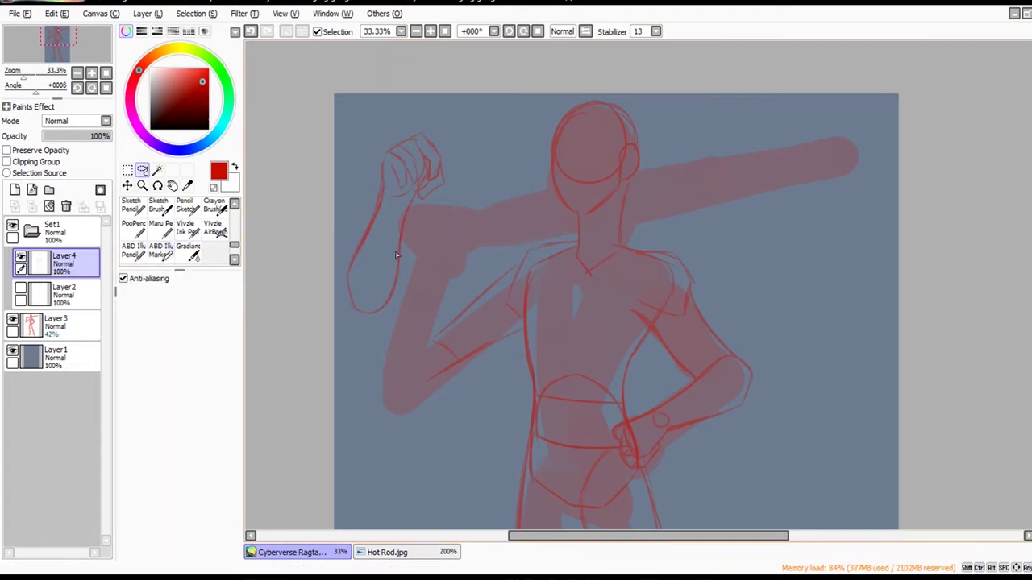
{"action": "mouse_move", "coordinate": [473, 145]}
{"action": "left_mouse_down"}
{"action": "mouse_move", "coordinate": [578, 239]}
{"action": "mouse_move", "coordinate": [532, 154]}
{"action": "left_mouse_up"}
{"action": "mouse_move", "coordinate": [506, 306]}
{"action": "left_mouse_down"}
{"action": "mouse_move", "coordinate": [551, 362]}
{"action": "mouse_move", "coordinate": [577, 373]}
{"action": "mouse_move", "coordinate": [572, 384]}
{"action": "left_mouse_up"}
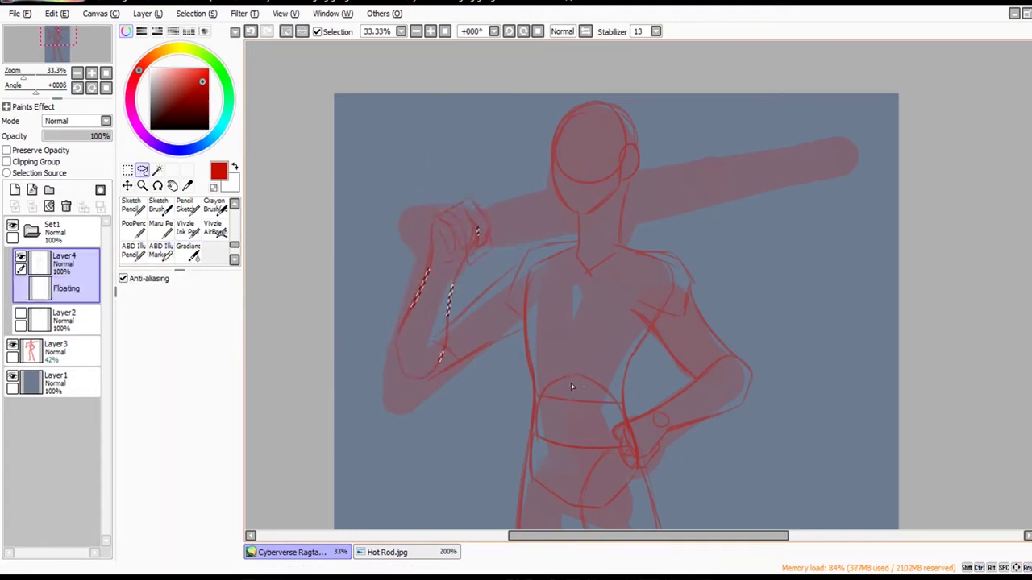
{"action": "left_click", "coordinate": [127, 170]}
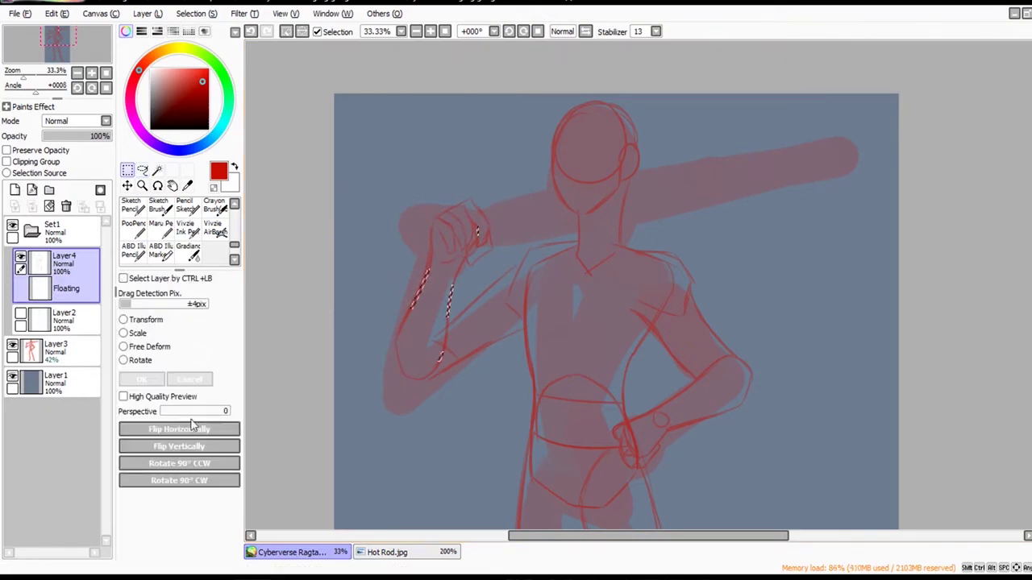
{"action": "left_click", "coordinate": [147, 347]}
{"action": "left_click_drag", "start_coordinate": [557, 255], "coordinate": [562, 245]}
{"action": "left_click_drag", "start_coordinate": [625, 239], "coordinate": [616, 238]}
{"action": "left_click_drag", "start_coordinate": [496, 441], "coordinate": [495, 444]}
{"action": "left_click_drag", "start_coordinate": [498, 361], "coordinate": [494, 369]}
{"action": "left_click", "coordinate": [142, 380]}
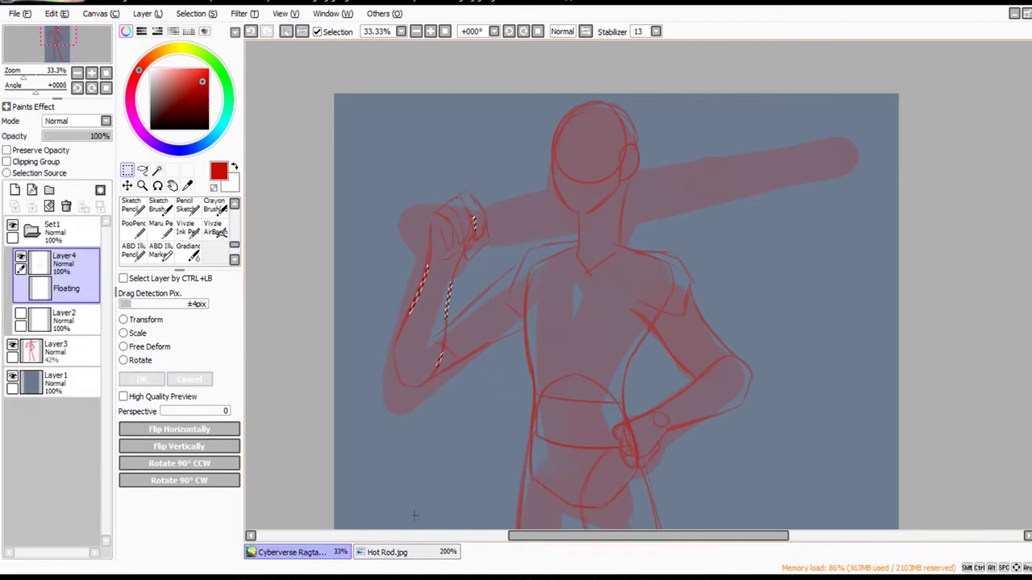
{"action": "key", "text": "ctrl+d"}
Hide the Layer3 pose guide and scale the whole body sketch on Layer4 down slightly.
{"action": "scroll", "coordinate": [453, 419], "scroll_direction": "down", "scroll_amount": 1}
{"action": "left_click_drag", "start_coordinate": [558, 502], "coordinate": [535, 394]}
{"action": "left_click", "coordinate": [12, 318]}
{"action": "scroll", "coordinate": [659, 438], "scroll_direction": "down", "scroll_amount": 1}
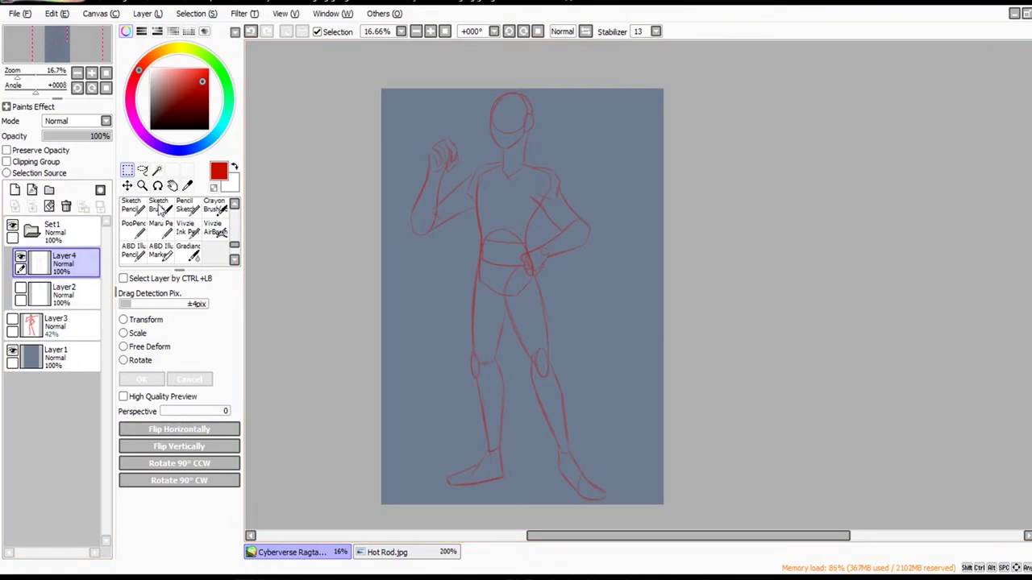
{"action": "left_click", "coordinate": [136, 333]}
{"action": "left_click_drag", "start_coordinate": [513, 121], "coordinate": [524, 132]}
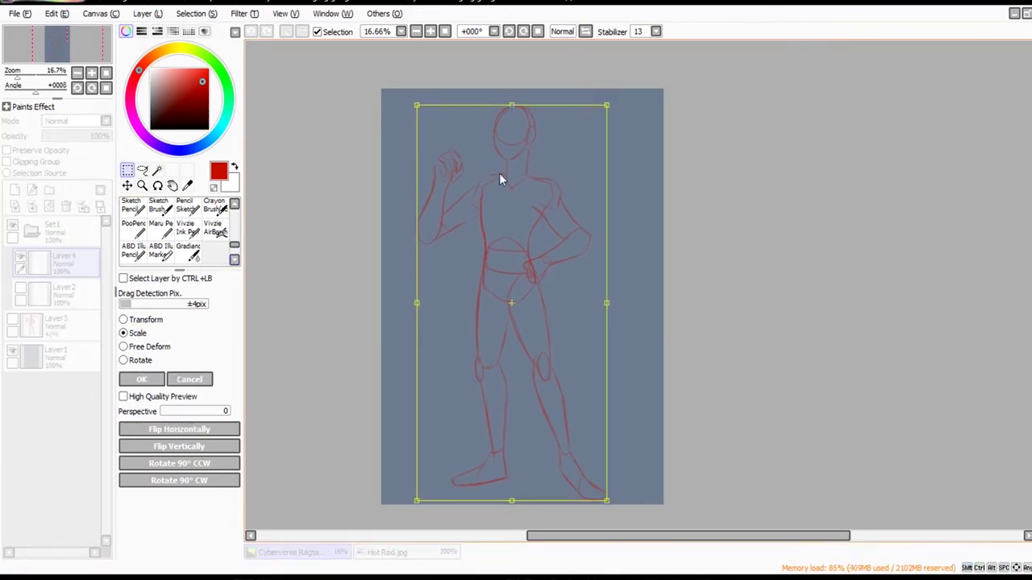
{"action": "left_click", "coordinate": [142, 380]}
Show Layer2 and move its face sketch into position over the body's head.
{"action": "scroll", "coordinate": [442, 241], "scroll_direction": "up", "scroll_amount": 1}
{"action": "left_click_drag", "start_coordinate": [442, 241], "coordinate": [436, 283]}
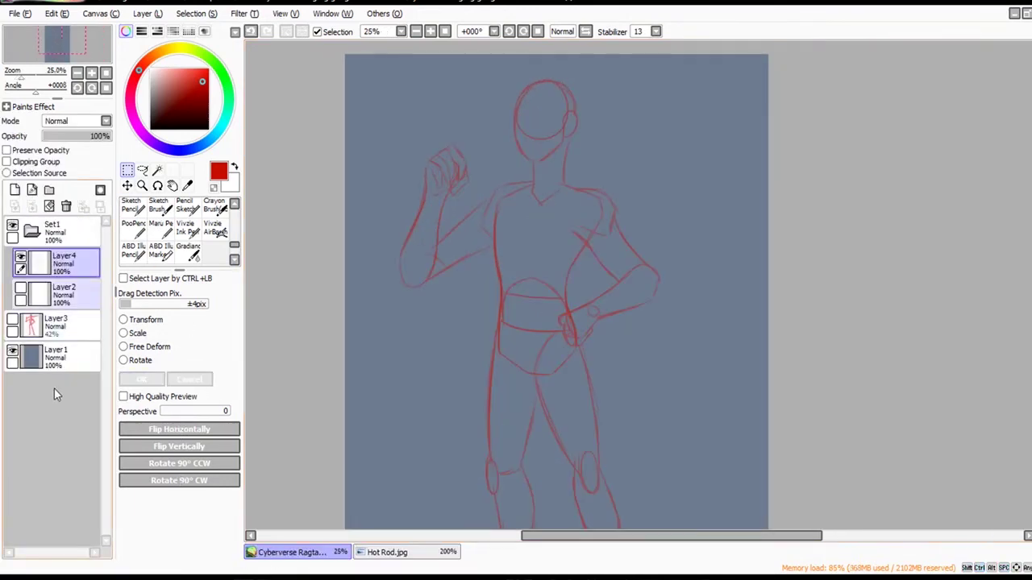
{"action": "left_click", "coordinate": [20, 288]}
{"action": "left_click", "coordinate": [64, 291]}
{"action": "left_click", "coordinate": [127, 186]}
{"action": "left_click", "coordinate": [546, 167], "text": "ctrl"}
{"action": "mouse_move", "coordinate": [748, 222]}
{"action": "left_mouse_down"}
{"action": "mouse_move", "coordinate": [760, 272]}
{"action": "mouse_move", "coordinate": [704, 303]}
{"action": "left_mouse_up"}
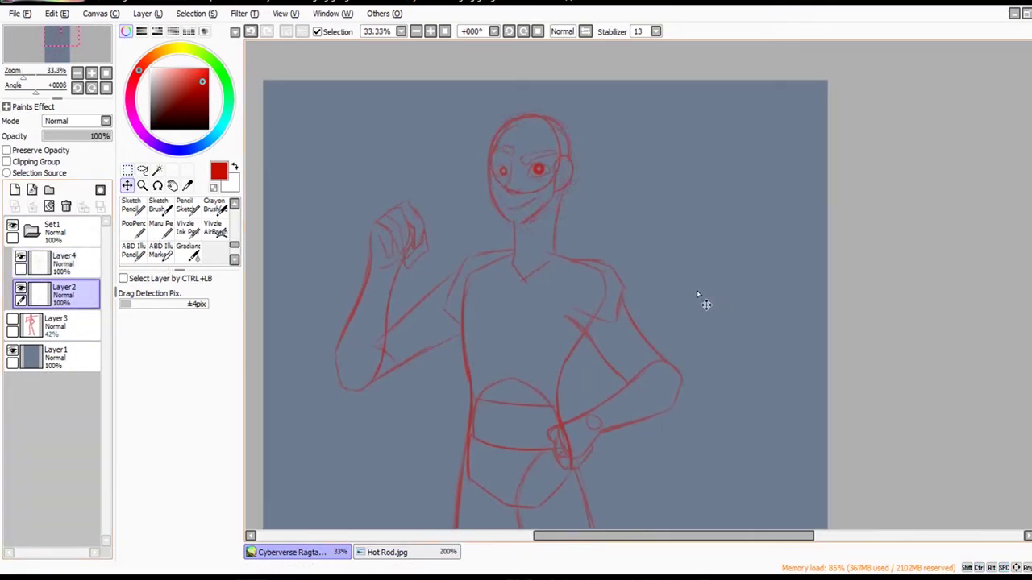
Lower Layer4's opacity to 37% and place it beneath Layer2, leaving Layer2 active.
{"action": "left_click", "coordinate": [129, 170]}
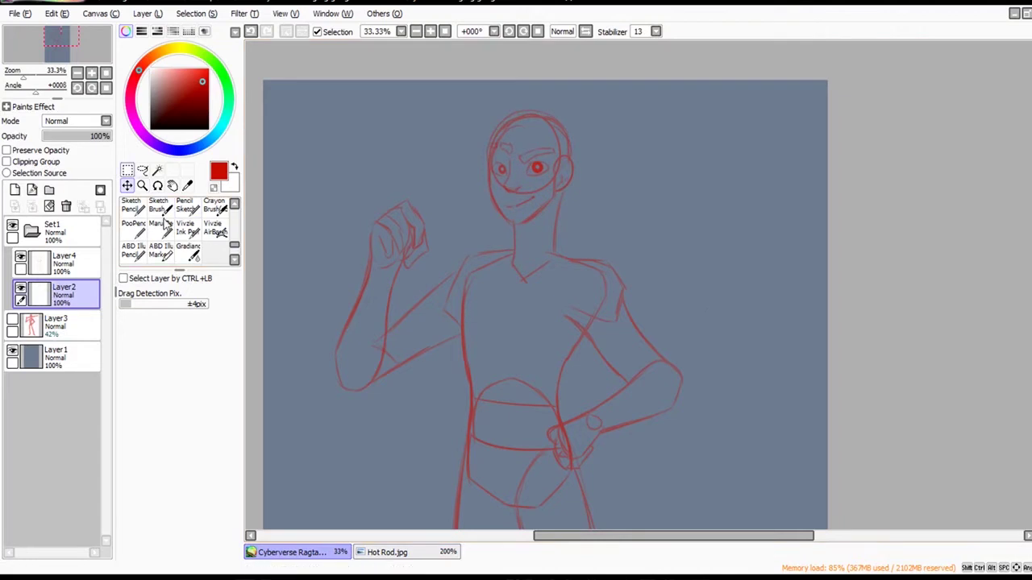
{"action": "left_click", "coordinate": [69, 265]}
{"action": "left_click", "coordinate": [67, 136]}
{"action": "left_click_drag", "start_coordinate": [86, 264], "coordinate": [96, 328]}
{"action": "left_click", "coordinate": [83, 266]}
Adjust the face sketch's size and position over the faded body sketch with the Scale transform and apply it.
{"action": "key", "text": "ctrl+t"}
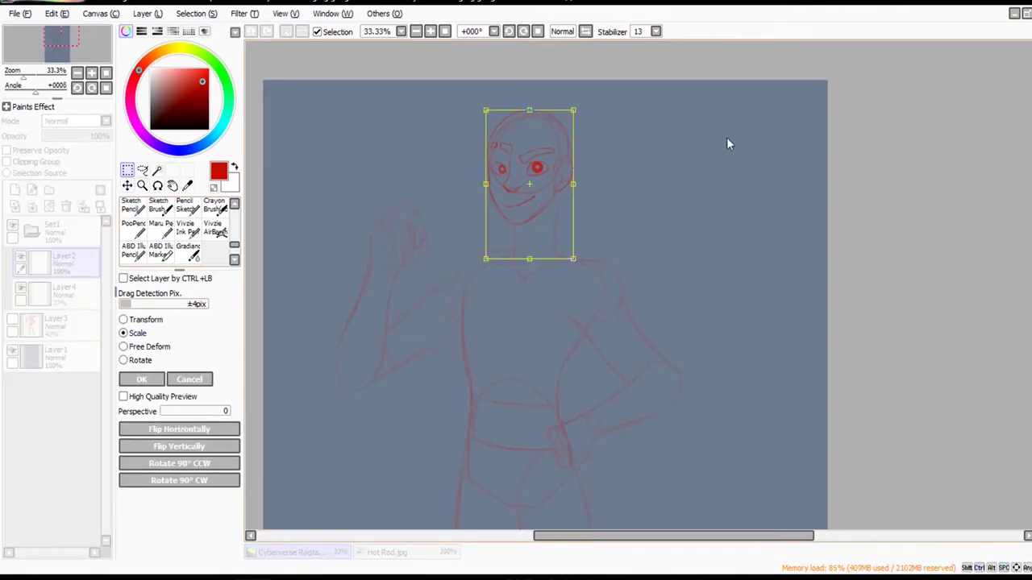
{"action": "scroll", "coordinate": [716, 142], "scroll_direction": "up", "scroll_amount": 1}
{"action": "left_click_drag", "start_coordinate": [699, 160], "coordinate": [696, 160]}
{"action": "key", "text": "Return"}
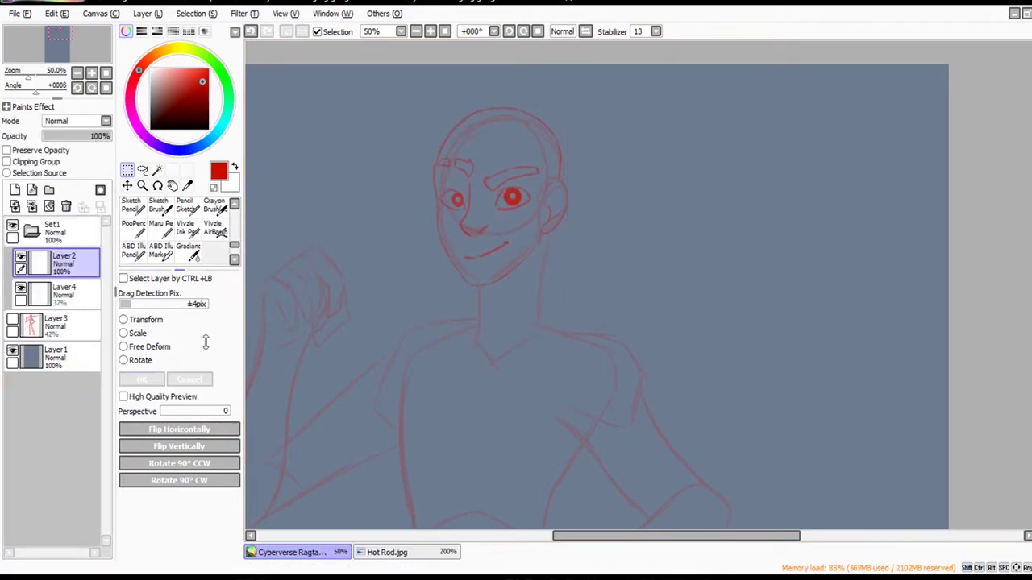
Draw both sides of the neck and a short inner neck line on Layer2 with the red ABD marker at size 14.
{"action": "left_click", "coordinate": [161, 253]}
{"action": "scroll", "coordinate": [490, 311], "scroll_direction": "up", "scroll_amount": 1}
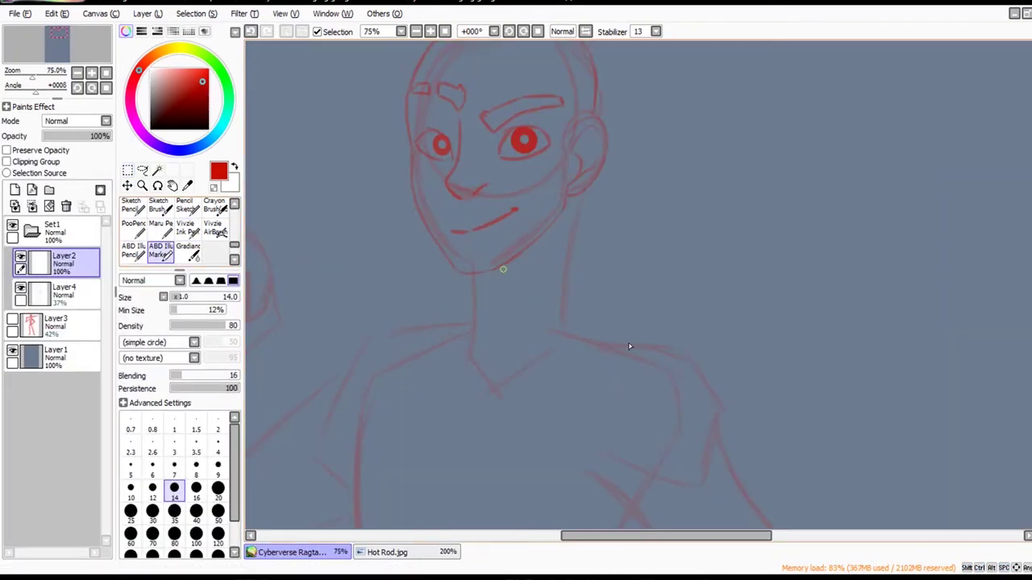
{"action": "left_click_drag", "start_coordinate": [474, 273], "coordinate": [469, 354]}
{"action": "left_click_drag", "start_coordinate": [580, 196], "coordinate": [571, 329]}
{"action": "key", "text": "ctrl+z"}
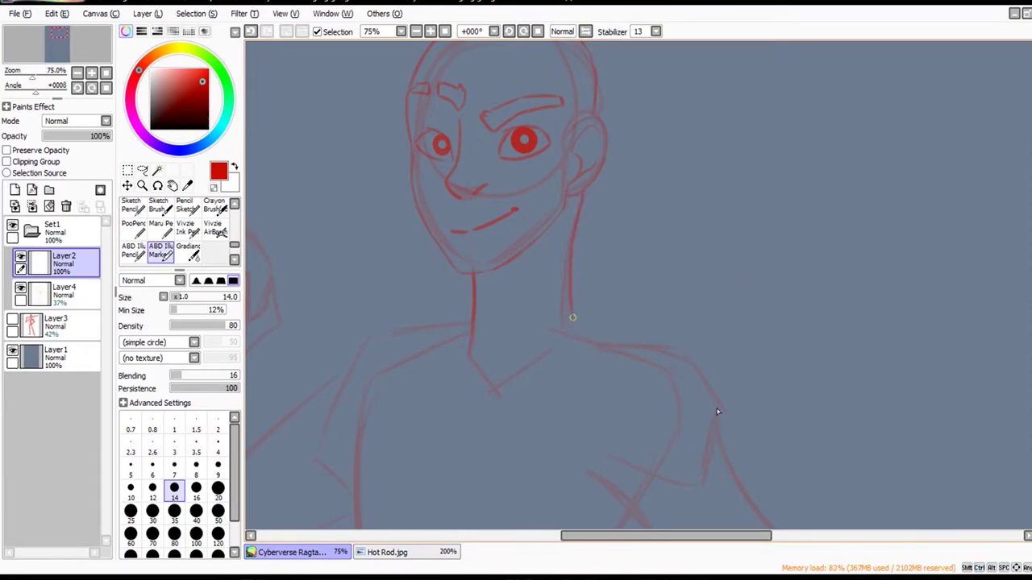
{"action": "key", "text": "ctrl+z"}
{"action": "mouse_move", "coordinate": [580, 195]}
{"action": "left_mouse_down"}
{"action": "mouse_move", "coordinate": [568, 312]}
{"action": "mouse_move", "coordinate": [520, 360]}
{"action": "left_mouse_up"}
{"action": "key", "text": "ctrl+z"}
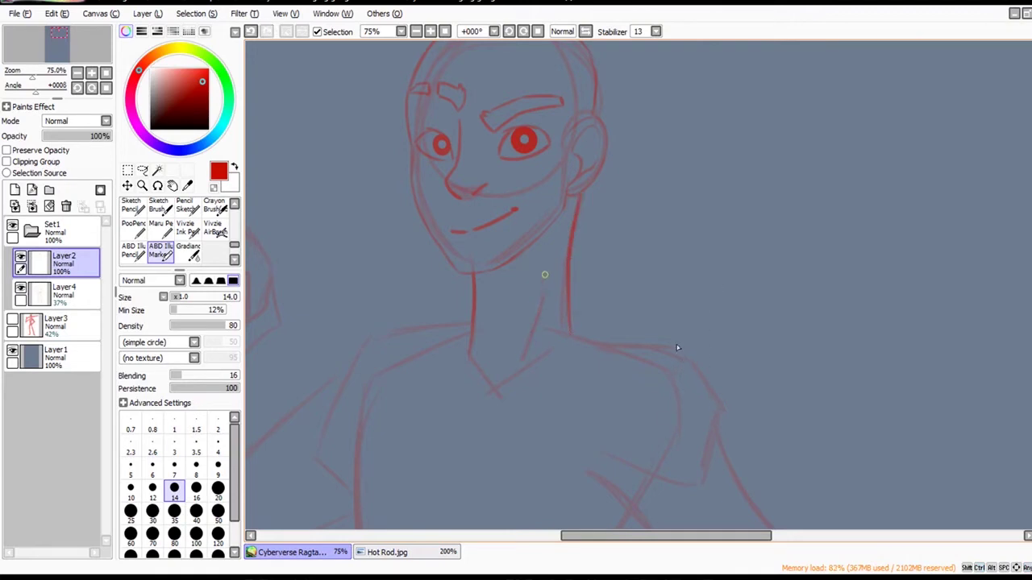
Outline the shadow beneath the jaw with a curved line across the neck and hatch the strip inside it.
{"action": "mouse_move", "coordinate": [479, 283]}
{"action": "left_mouse_down"}
{"action": "mouse_move", "coordinate": [499, 282]}
{"action": "mouse_move", "coordinate": [541, 253]}
{"action": "left_mouse_up"}
{"action": "key", "text": "ctrl+z"}
{"action": "left_click_drag", "start_coordinate": [479, 280], "coordinate": [550, 237]}
{"action": "left_click_drag", "start_coordinate": [523, 271], "coordinate": [571, 220]}
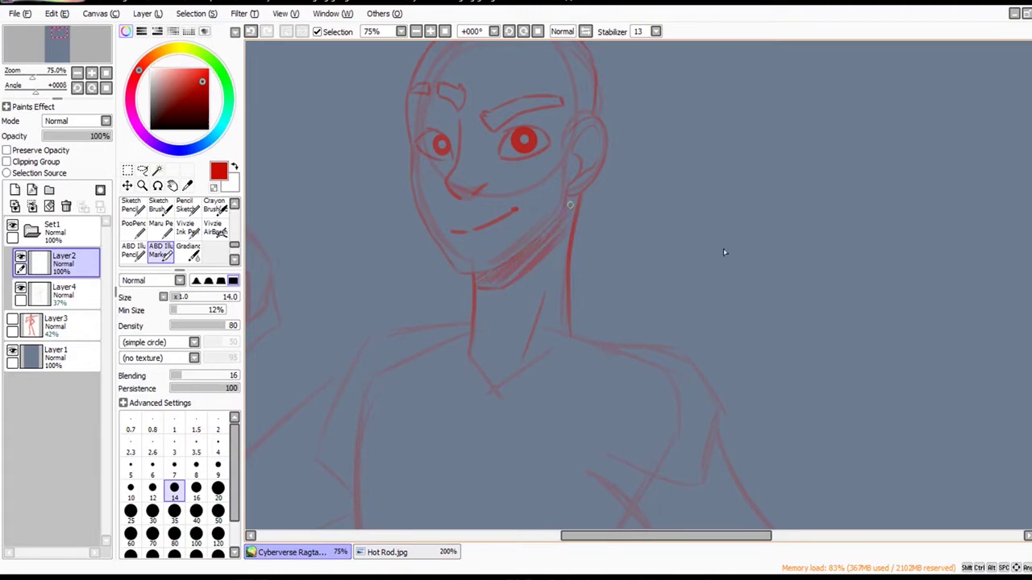
{"action": "key", "text": "alt+Tab"}
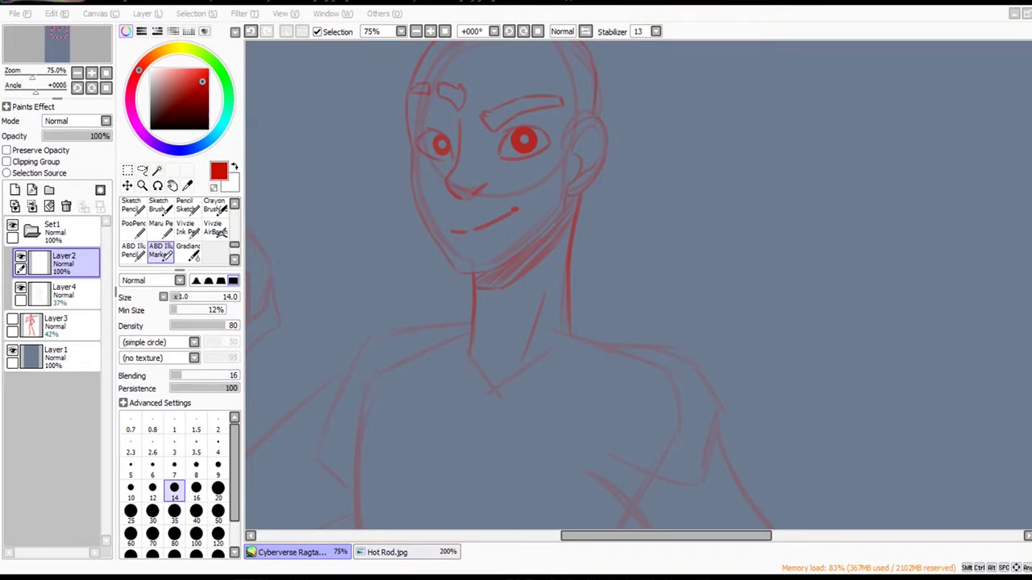
{"action": "key", "text": "alt+Tab"}
Undo the hatching under the jaw and hatch the shadow strip again with fresh diagonal strokes.
{"action": "key", "text": "ctrl+z"}
{"action": "key", "text": "ctrl+z"}
{"action": "key", "text": "ctrl+z"}
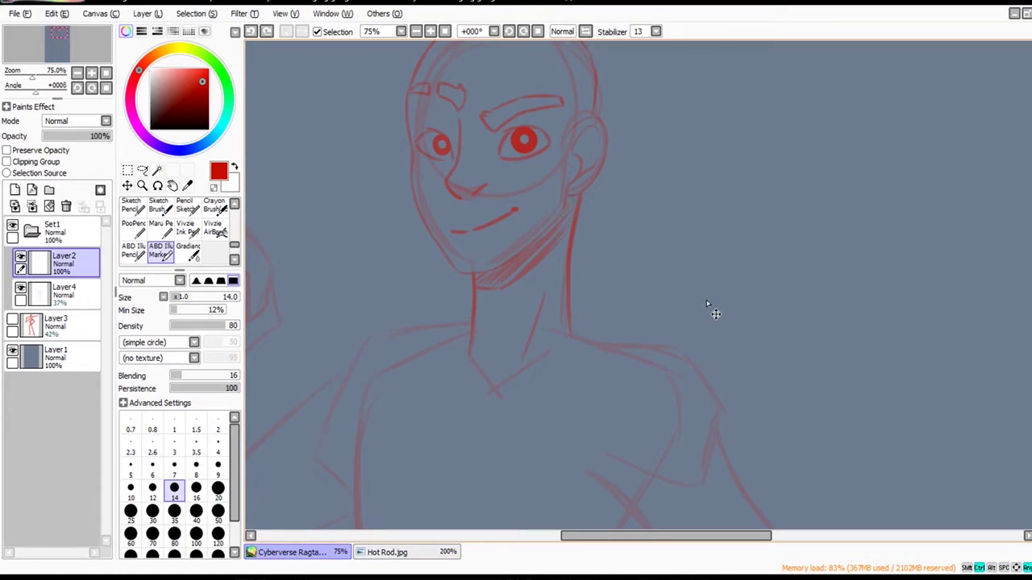
{"action": "key", "text": "ctrl+z"}
{"action": "key", "text": "ctrl+z"}
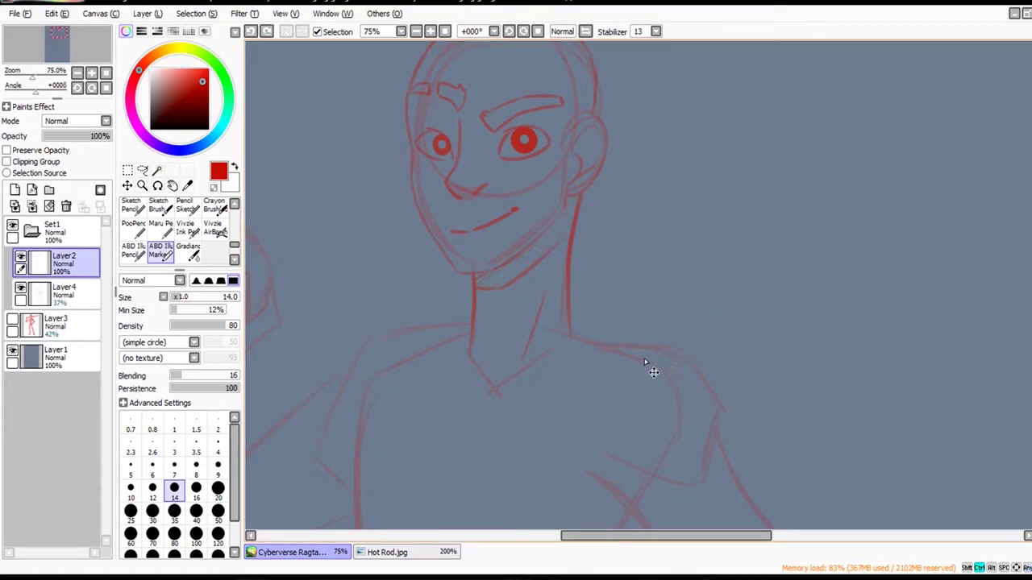
{"action": "key", "text": "ctrl+z"}
{"action": "left_click_drag", "start_coordinate": [503, 288], "coordinate": [555, 219]}
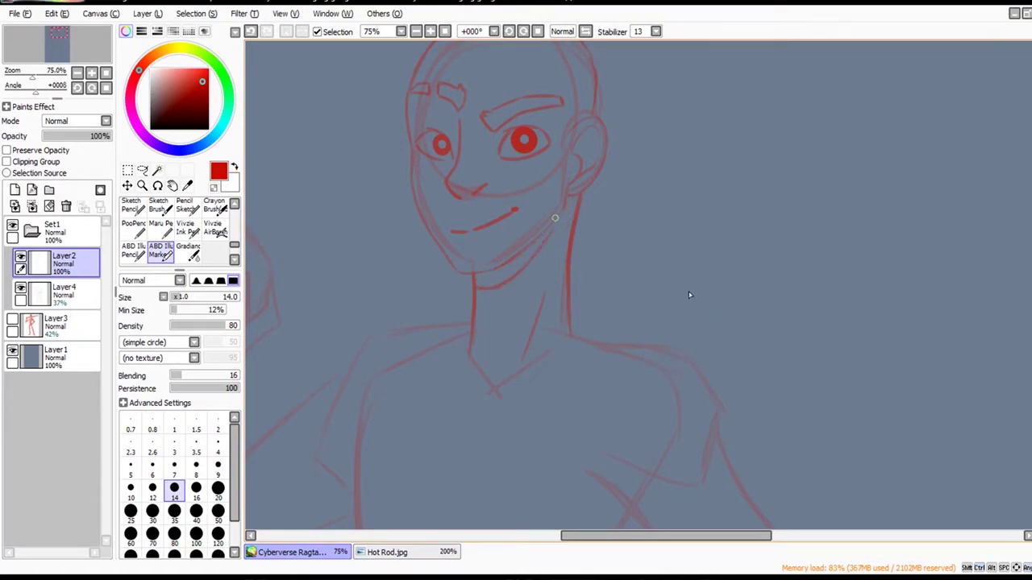
{"action": "left_click_drag", "start_coordinate": [480, 281], "coordinate": [528, 252]}
{"action": "key", "text": "ctrl+z"}
Add a new layer above Layer2, hide Layer4 and sketch a hairline across the forehead and down the near temple.
{"action": "scroll", "coordinate": [672, 244], "scroll_direction": "down", "scroll_amount": 1}
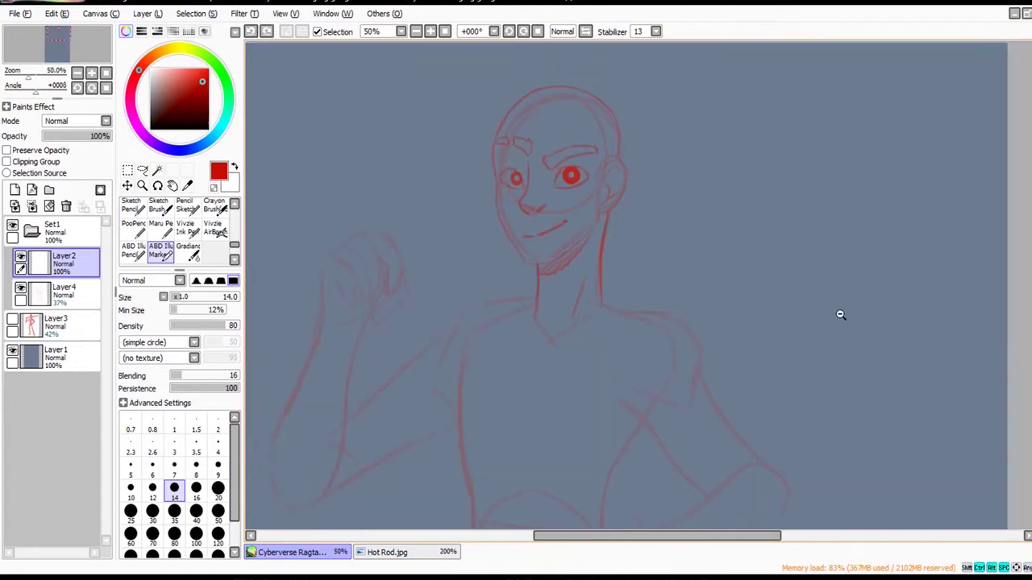
{"action": "mouse_move", "coordinate": [841, 314]}
{"action": "left_mouse_down"}
{"action": "mouse_move", "coordinate": [818, 281]}
{"action": "mouse_move", "coordinate": [844, 321]}
{"action": "left_mouse_up"}
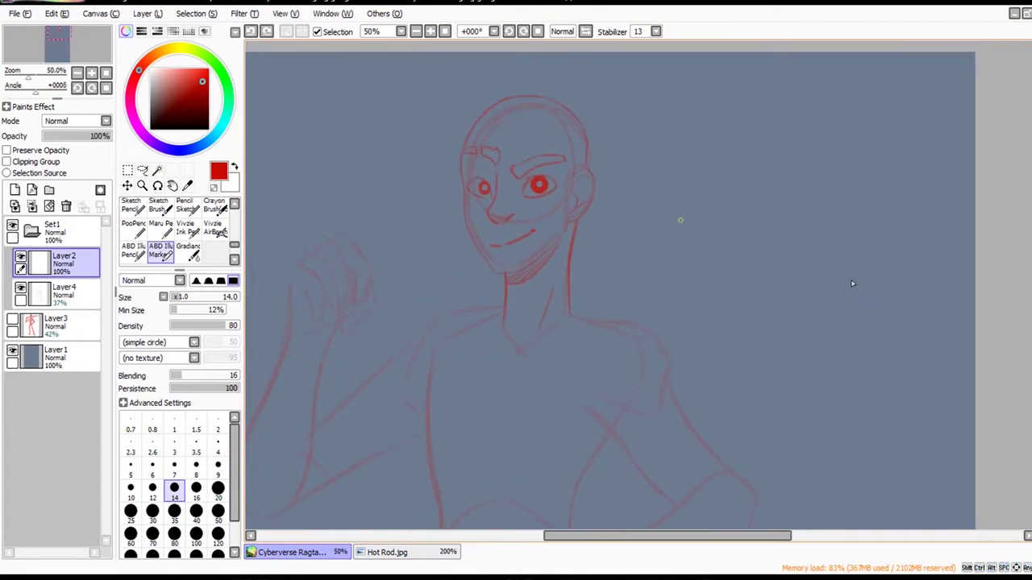
{"action": "left_click", "coordinate": [15, 189]}
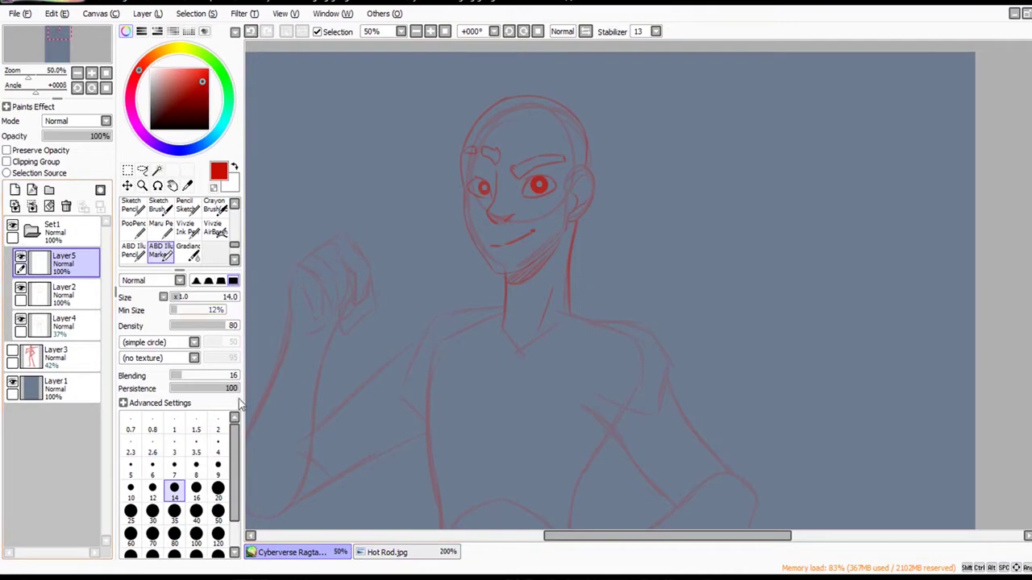
{"action": "scroll", "coordinate": [713, 197], "scroll_direction": "up", "scroll_amount": 2}
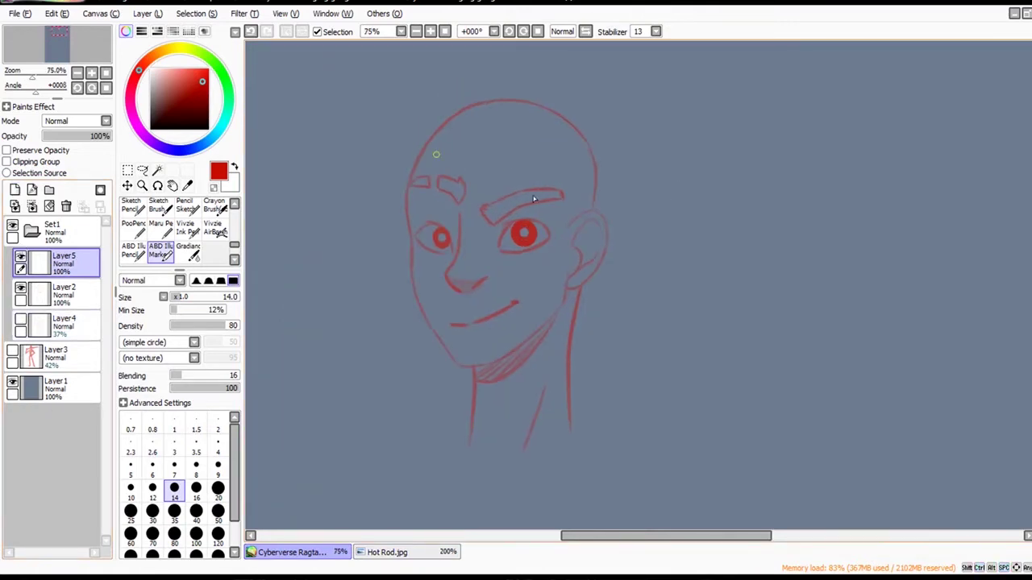
{"action": "mouse_move", "coordinate": [441, 143]}
{"action": "left_mouse_down"}
{"action": "mouse_move", "coordinate": [471, 167]}
{"action": "mouse_move", "coordinate": [552, 154]}
{"action": "mouse_move", "coordinate": [532, 166]}
{"action": "left_mouse_up"}
{"action": "mouse_move", "coordinate": [532, 166]}
{"action": "left_mouse_down"}
{"action": "mouse_move", "coordinate": [562, 171]}
{"action": "mouse_move", "coordinate": [556, 180]}
{"action": "left_mouse_up"}
{"action": "mouse_move", "coordinate": [556, 179]}
{"action": "left_mouse_down"}
{"action": "mouse_move", "coordinate": [572, 179]}
{"action": "mouse_move", "coordinate": [568, 224]}
{"action": "left_mouse_up"}
Redraw the top and back of the skull fuller on Layer2 and erase the old head curve inside it.
{"action": "left_click", "coordinate": [74, 296]}
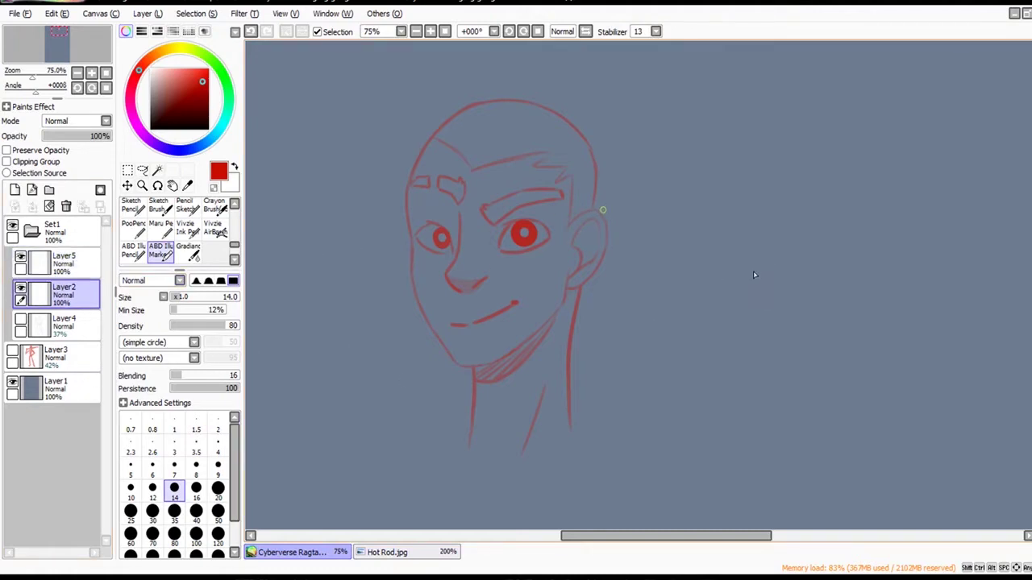
{"action": "mouse_move", "coordinate": [603, 210]}
{"action": "left_mouse_down"}
{"action": "mouse_move", "coordinate": [611, 179]}
{"action": "mouse_move", "coordinate": [589, 125]}
{"action": "mouse_move", "coordinate": [560, 101]}
{"action": "mouse_move", "coordinate": [570, 102]}
{"action": "mouse_move", "coordinate": [477, 99]}
{"action": "mouse_move", "coordinate": [424, 151]}
{"action": "left_mouse_up"}
{"action": "key", "text": "ctrl+z"}
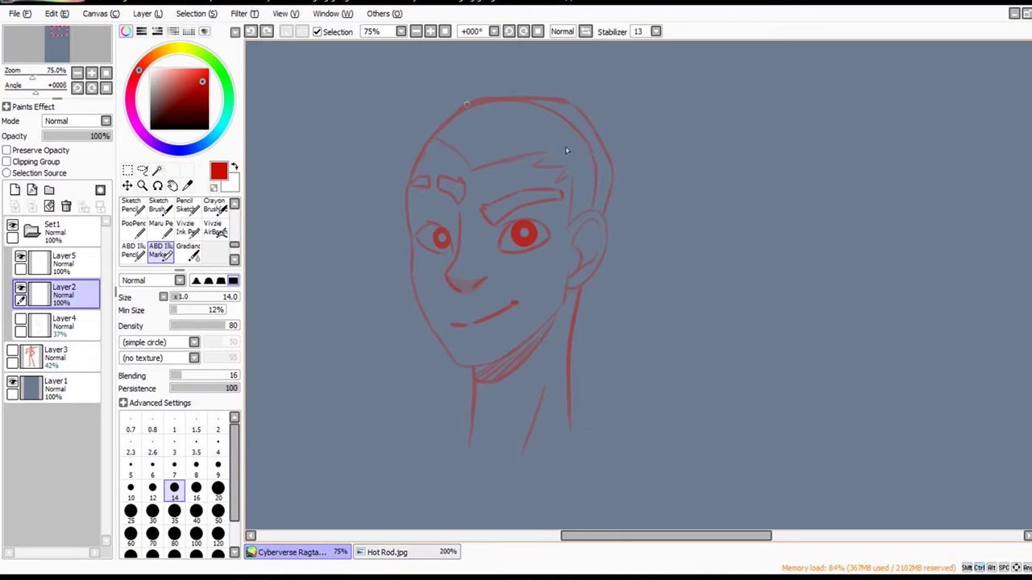
{"action": "left_click_drag", "start_coordinate": [456, 111], "coordinate": [424, 162]}
{"action": "key", "text": "e"}
{"action": "mouse_move", "coordinate": [506, 114]}
{"action": "left_mouse_down"}
{"action": "mouse_move", "coordinate": [487, 128]}
{"action": "mouse_move", "coordinate": [539, 110]}
{"action": "mouse_move", "coordinate": [572, 127]}
{"action": "mouse_move", "coordinate": [595, 170]}
{"action": "mouse_move", "coordinate": [592, 199]}
{"action": "left_mouse_up"}
{"action": "key", "text": "ctrl+z"}
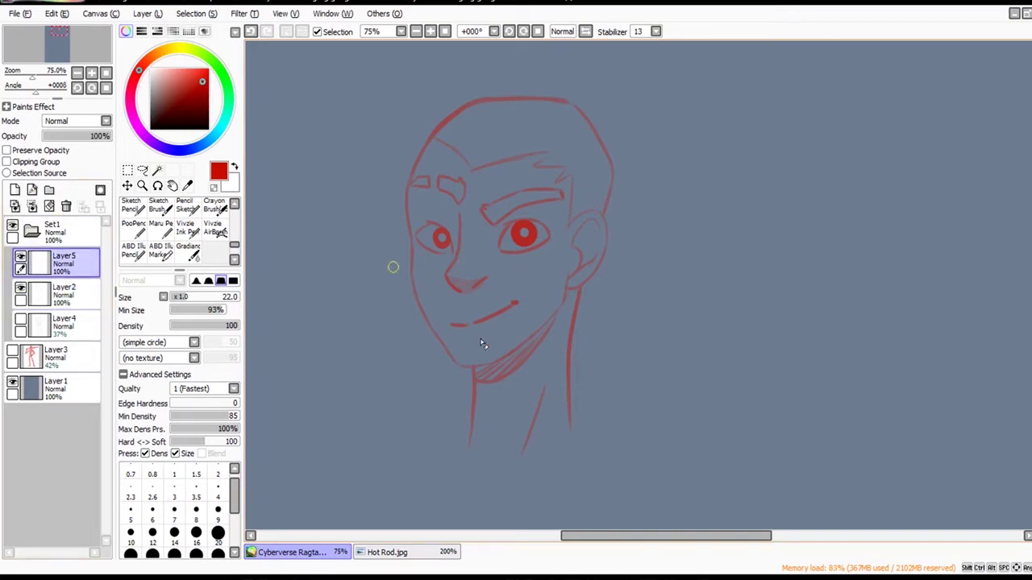
Make Layer5 active, mirror the canvas view and clear the hairline sketch from that layer.
{"action": "left_click", "coordinate": [131, 205]}
{"action": "left_click", "coordinate": [65, 263]}
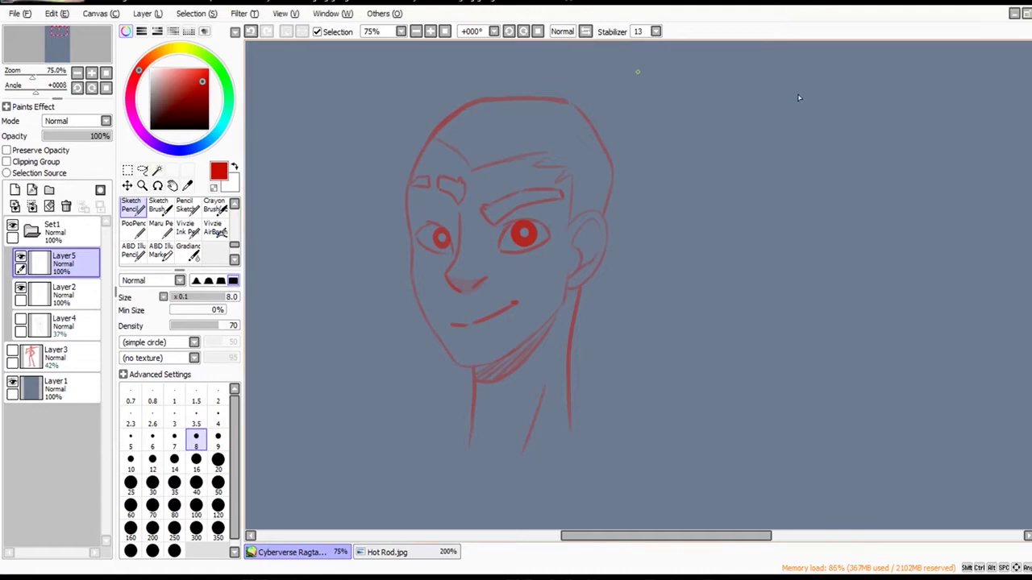
{"action": "key", "text": "h"}
{"action": "left_click_drag", "start_coordinate": [1003, 374], "coordinate": [810, 398]}
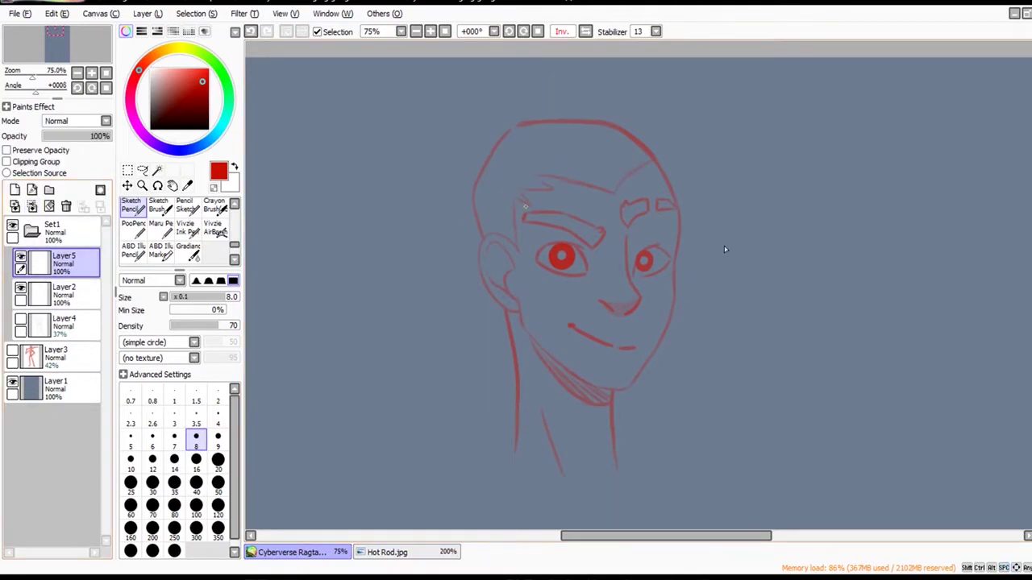
{"action": "left_click", "coordinate": [50, 206]}
Redraw the hairline on Layer5 with the ABD marker at size 9, from the near temple across the forehead.
{"action": "left_click", "coordinate": [161, 252]}
{"action": "left_click", "coordinate": [218, 465]}
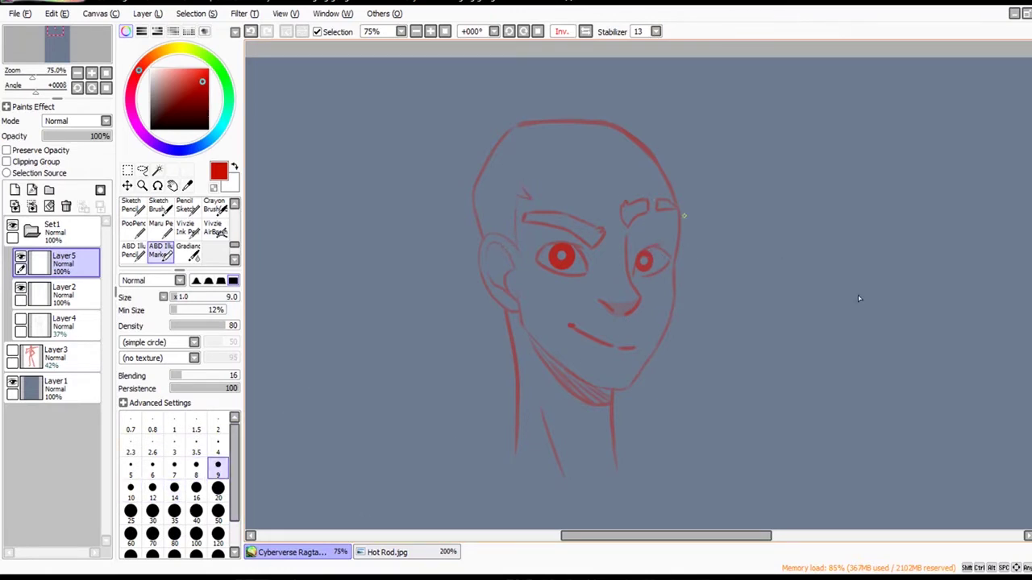
{"action": "key", "text": "ctrl+z"}
{"action": "key", "text": "ctrl+y"}
{"action": "left_click_drag", "start_coordinate": [582, 185], "coordinate": [630, 182]}
{"action": "key", "text": "ctrl+z"}
{"action": "left_click_drag", "start_coordinate": [562, 179], "coordinate": [661, 177]}
{"action": "key", "text": "ctrl+z"}
{"action": "left_click_drag", "start_coordinate": [560, 181], "coordinate": [660, 185]}
{"action": "key", "text": "ctrl+z"}
{"action": "left_click_drag", "start_coordinate": [558, 181], "coordinate": [647, 185]}
Add a new layer above Layer5 and sketch a pointed fringe sweeping from the forehead over the far eyebrow.
{"action": "left_click", "coordinate": [15, 189]}
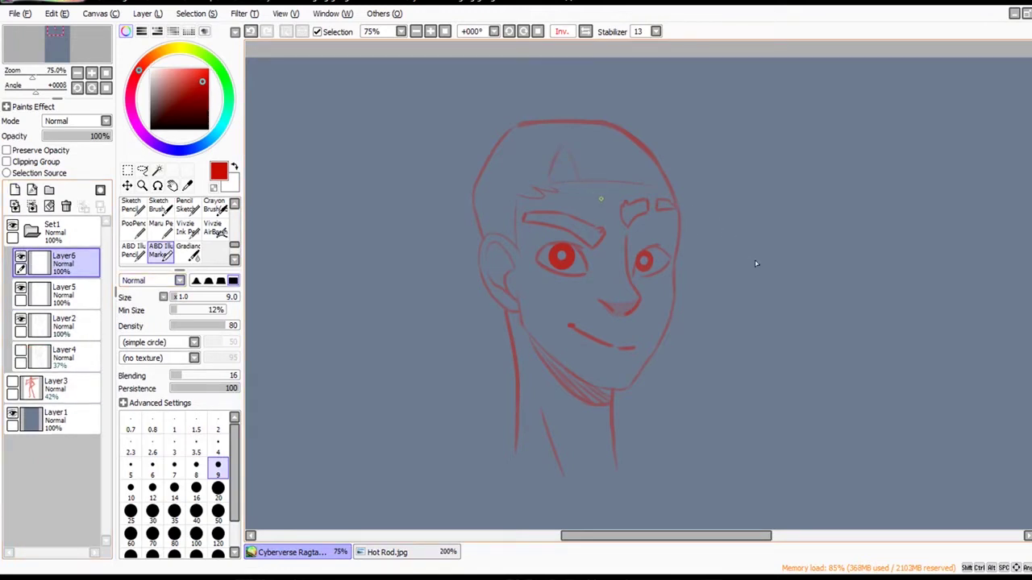
{"action": "key", "text": "ctrl+z"}
{"action": "left_click_drag", "start_coordinate": [567, 147], "coordinate": [624, 230]}
{"action": "key", "text": "ctrl+z"}
{"action": "key", "text": "ctrl+z"}
{"action": "left_click_drag", "start_coordinate": [551, 180], "coordinate": [561, 148]}
{"action": "left_click_drag", "start_coordinate": [563, 147], "coordinate": [611, 202]}
{"action": "key", "text": "ctrl+z"}
{"action": "left_click_drag", "start_coordinate": [563, 147], "coordinate": [650, 230]}
{"action": "left_click_drag", "start_coordinate": [653, 194], "coordinate": [687, 229]}
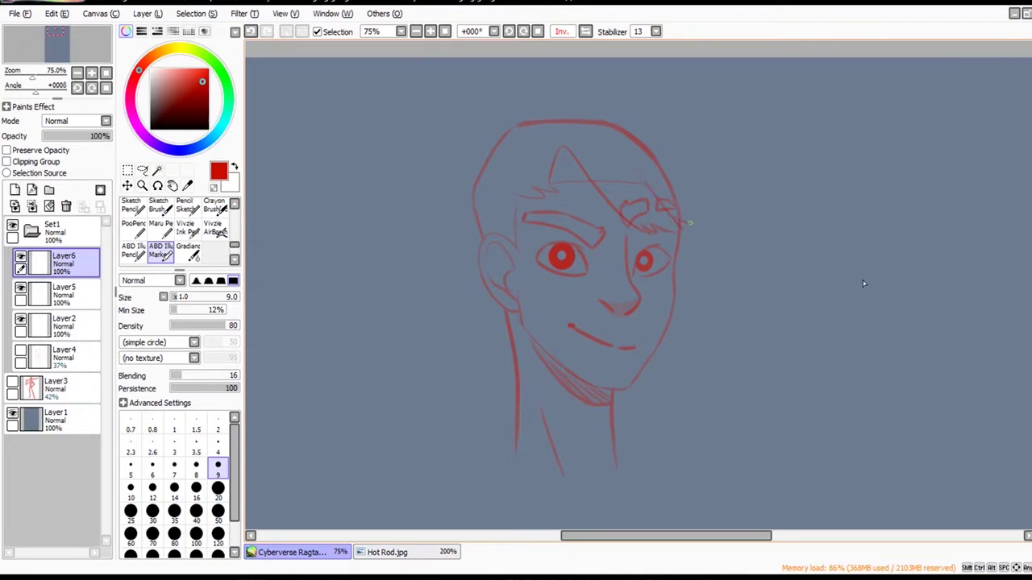
Sketch inner strands from the crown over the fringe and rough in the outer hair contour on the face's far side.
{"action": "left_click_drag", "start_coordinate": [553, 138], "coordinate": [547, 167]}
{"action": "key", "text": "ctrl+z"}
{"action": "mouse_move", "coordinate": [593, 129]}
{"action": "left_mouse_down"}
{"action": "mouse_move", "coordinate": [617, 131]}
{"action": "mouse_move", "coordinate": [655, 168]}
{"action": "left_mouse_up"}
{"action": "left_click_drag", "start_coordinate": [688, 215], "coordinate": [690, 217]}
{"action": "key", "text": "ctrl+z"}
{"action": "left_click_drag", "start_coordinate": [657, 167], "coordinate": [693, 224]}
{"action": "key", "text": "ctrl+z"}
{"action": "key", "text": "ctrl+z"}
{"action": "mouse_move", "coordinate": [558, 106]}
{"action": "left_mouse_down"}
{"action": "mouse_move", "coordinate": [650, 131]}
{"action": "mouse_move", "coordinate": [689, 158]}
{"action": "mouse_move", "coordinate": [703, 258]}
{"action": "mouse_move", "coordinate": [685, 256]}
{"action": "left_mouse_up"}
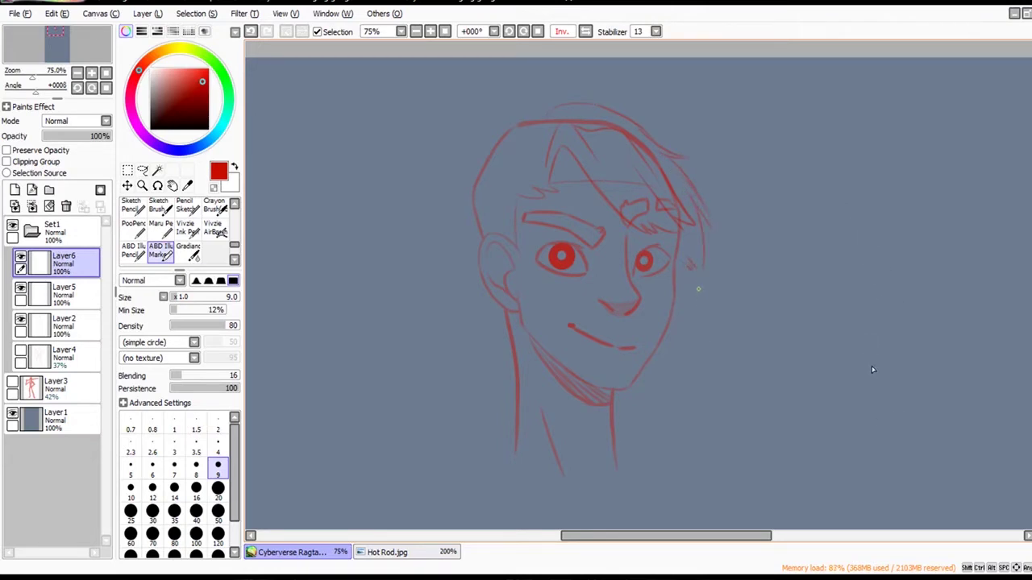
Undo the rough far-side hair contour and redraw it in locks from the crown down beside the far cheek.
{"action": "key", "text": "ctrl+z"}
{"action": "key", "text": "ctrl+z"}
{"action": "key", "text": "ctrl+z"}
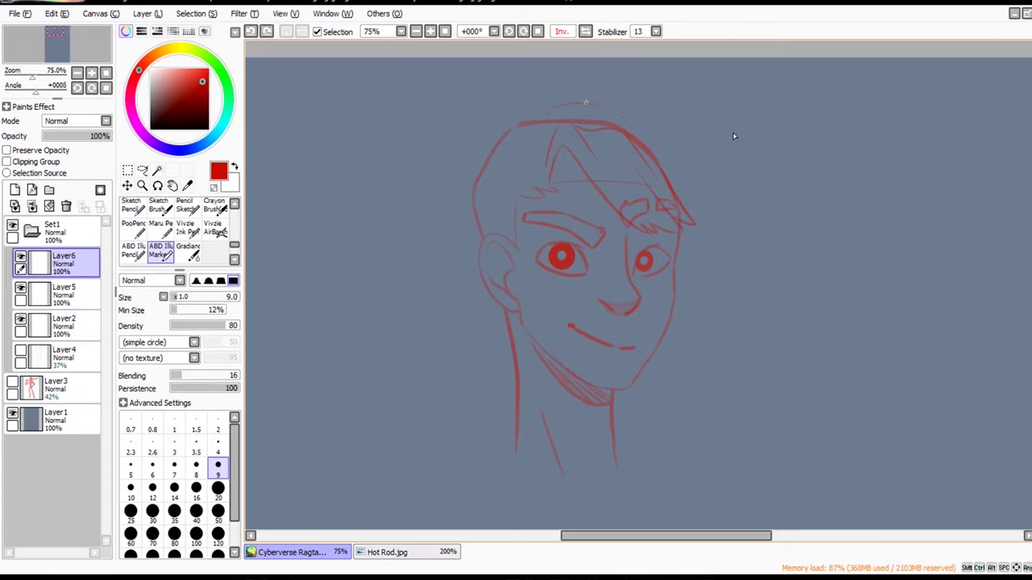
{"action": "key", "text": "ctrl+y"}
{"action": "mouse_move", "coordinate": [647, 116]}
{"action": "left_mouse_down"}
{"action": "mouse_move", "coordinate": [635, 123]}
{"action": "mouse_move", "coordinate": [682, 167]}
{"action": "left_mouse_up"}
{"action": "key", "text": "ctrl+z"}
{"action": "left_click_drag", "start_coordinate": [637, 122], "coordinate": [696, 197]}
{"action": "key", "text": "ctrl+z"}
{"action": "mouse_move", "coordinate": [645, 121]}
{"action": "left_mouse_down"}
{"action": "mouse_move", "coordinate": [671, 138]}
{"action": "mouse_move", "coordinate": [701, 198]}
{"action": "mouse_move", "coordinate": [702, 251]}
{"action": "mouse_move", "coordinate": [704, 243]}
{"action": "mouse_move", "coordinate": [678, 297]}
{"action": "left_mouse_up"}
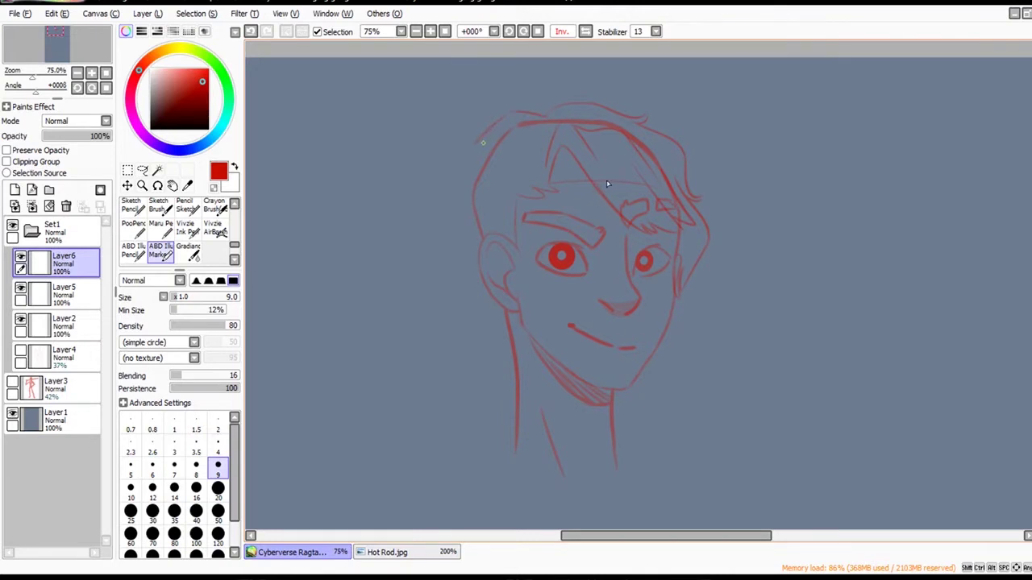
Draw the outer hair contour on the near side from the crown down to spiky tips beside the ear.
{"action": "key", "text": "ctrl+z"}
{"action": "left_click_drag", "start_coordinate": [482, 133], "coordinate": [462, 146]}
{"action": "key", "text": "ctrl+z"}
{"action": "mouse_move", "coordinate": [502, 117]}
{"action": "left_mouse_down"}
{"action": "mouse_move", "coordinate": [459, 144]}
{"action": "mouse_move", "coordinate": [488, 137]}
{"action": "left_mouse_up"}
{"action": "left_click_drag", "start_coordinate": [454, 172], "coordinate": [463, 244]}
{"action": "key", "text": "ctrl+z"}
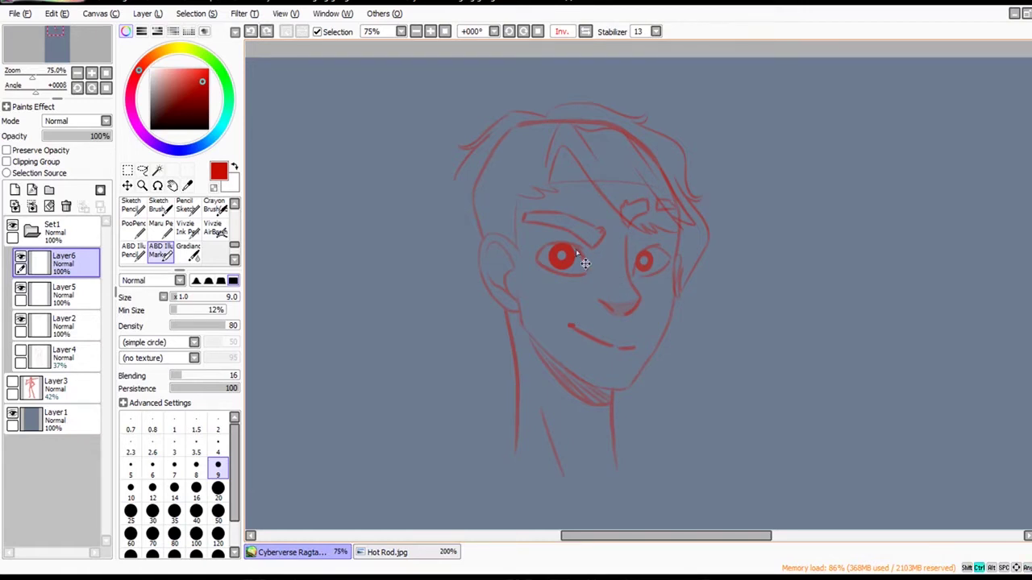
{"action": "mouse_move", "coordinate": [461, 155]}
{"action": "left_mouse_down"}
{"action": "mouse_move", "coordinate": [438, 242]}
{"action": "mouse_move", "coordinate": [456, 218]}
{"action": "left_mouse_up"}
{"action": "left_click_drag", "start_coordinate": [453, 263], "coordinate": [456, 266]}
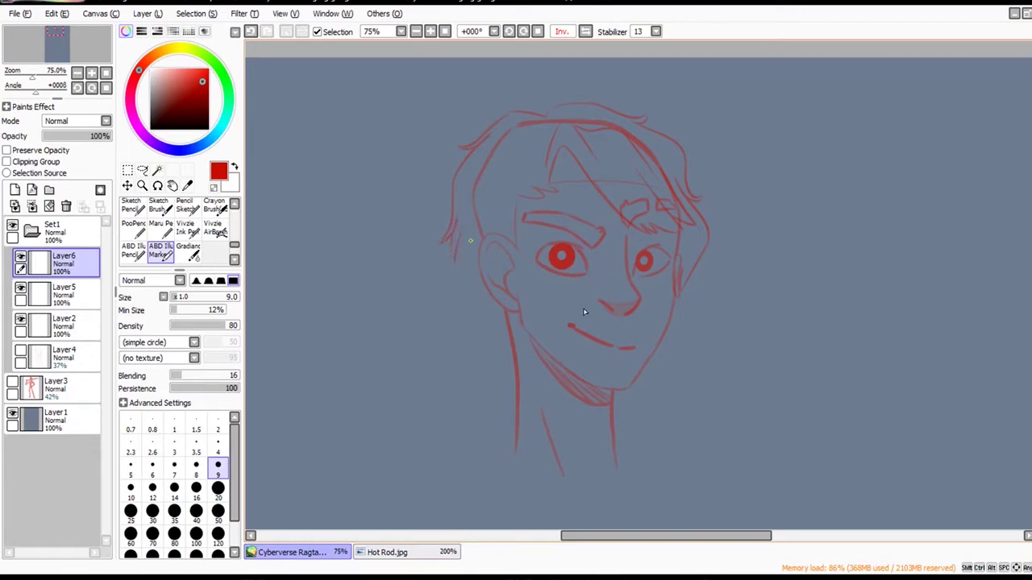
Draw the hair running behind the near ear down to small spiky tips at the nape.
{"action": "left_click_drag", "start_coordinate": [463, 220], "coordinate": [486, 279]}
{"action": "key", "text": "ctrl+z"}
{"action": "left_click_drag", "start_coordinate": [463, 218], "coordinate": [486, 290]}
{"action": "key", "text": "ctrl+z"}
{"action": "mouse_move", "coordinate": [465, 212]}
{"action": "left_mouse_down"}
{"action": "mouse_move", "coordinate": [473, 261]}
{"action": "mouse_move", "coordinate": [492, 283]}
{"action": "mouse_move", "coordinate": [495, 321]}
{"action": "left_mouse_up"}
Sketch inner locks at the near temple and strands falling over the top of the ear.
{"action": "mouse_move", "coordinate": [532, 154]}
{"action": "left_mouse_down"}
{"action": "mouse_move", "coordinate": [541, 168]}
{"action": "mouse_move", "coordinate": [521, 163]}
{"action": "mouse_move", "coordinate": [535, 232]}
{"action": "left_mouse_up"}
{"action": "key", "text": "ctrl+z"}
{"action": "key", "text": "ctrl+z"}
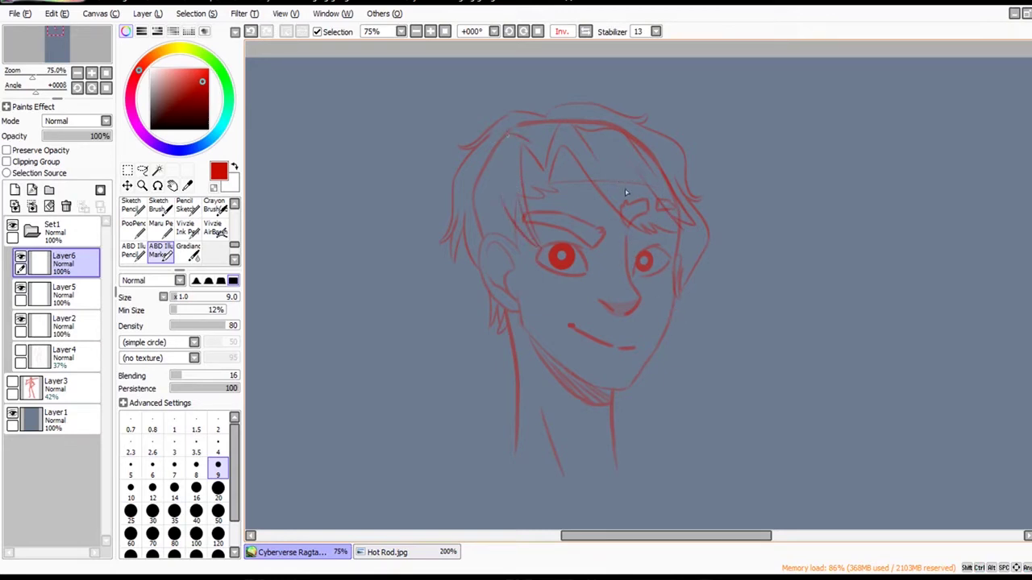
{"action": "left_click_drag", "start_coordinate": [482, 172], "coordinate": [481, 225]}
{"action": "key", "text": "ctrl+z"}
{"action": "left_click_drag", "start_coordinate": [483, 172], "coordinate": [482, 229]}
{"action": "key", "text": "ctrl+z"}
{"action": "mouse_move", "coordinate": [482, 174]}
{"action": "left_mouse_down"}
{"action": "mouse_move", "coordinate": [501, 239]}
{"action": "mouse_move", "coordinate": [502, 224]}
{"action": "left_mouse_up"}
{"action": "key", "text": "ctrl+z"}
{"action": "key", "text": "ctrl+z"}
{"action": "key", "text": "ctrl+y"}
{"action": "left_click_drag", "start_coordinate": [521, 258], "coordinate": [516, 229]}
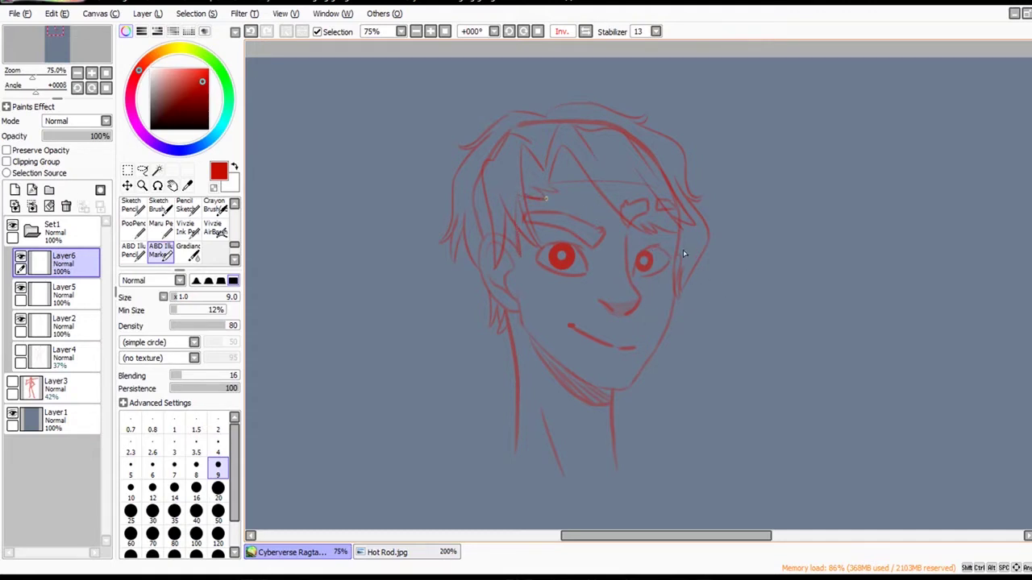
Finish the short hairline stroke across the forehead on Layer6, comparing it with undo and redo, and delete Layer5.
{"action": "key", "text": "ctrl+z"}
{"action": "key", "text": "ctrl+y"}
{"action": "key", "text": "ctrl+z"}
{"action": "key", "text": "ctrl+y"}
{"action": "key", "text": "ctrl+z"}
{"action": "key", "text": "ctrl+y"}
{"action": "left_click", "coordinate": [65, 295]}
{"action": "left_click", "coordinate": [66, 207]}
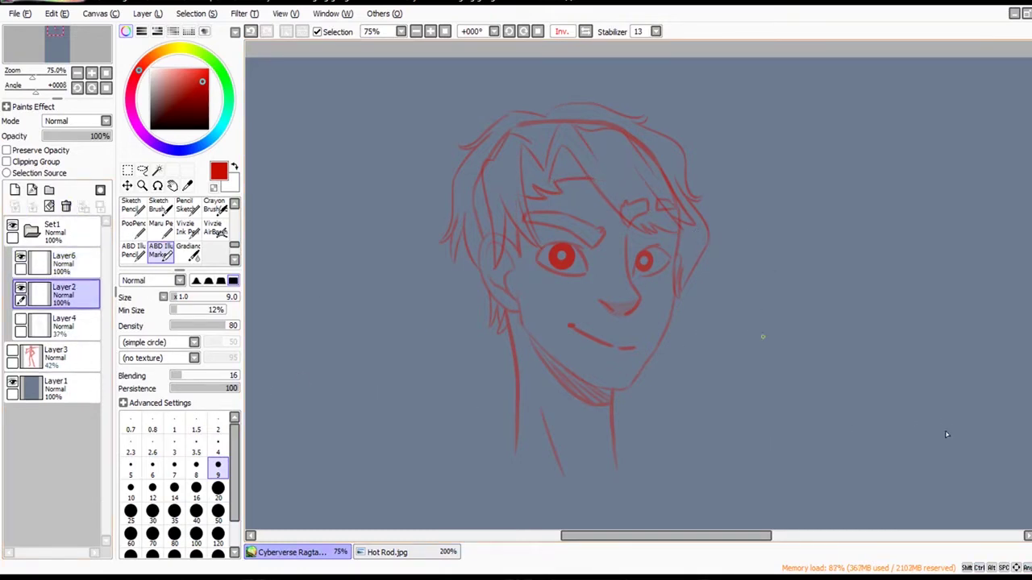
Return the canvas view to its unmirrored state and erase the skull and ear-top lines beneath the hair on Layer2.
{"action": "key", "text": "h"}
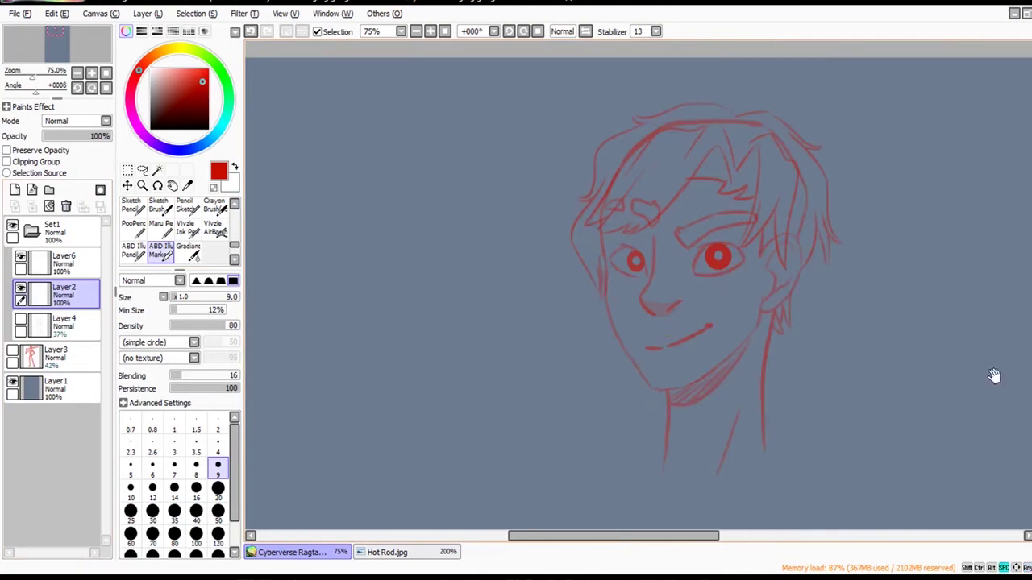
{"action": "left_click_drag", "start_coordinate": [995, 376], "coordinate": [866, 366]}
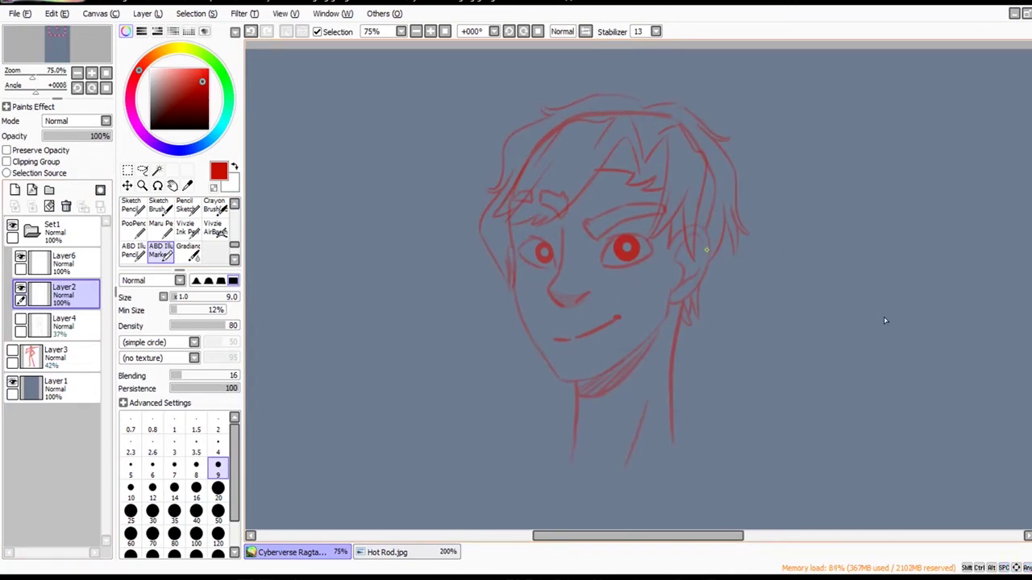
{"action": "key", "text": "e"}
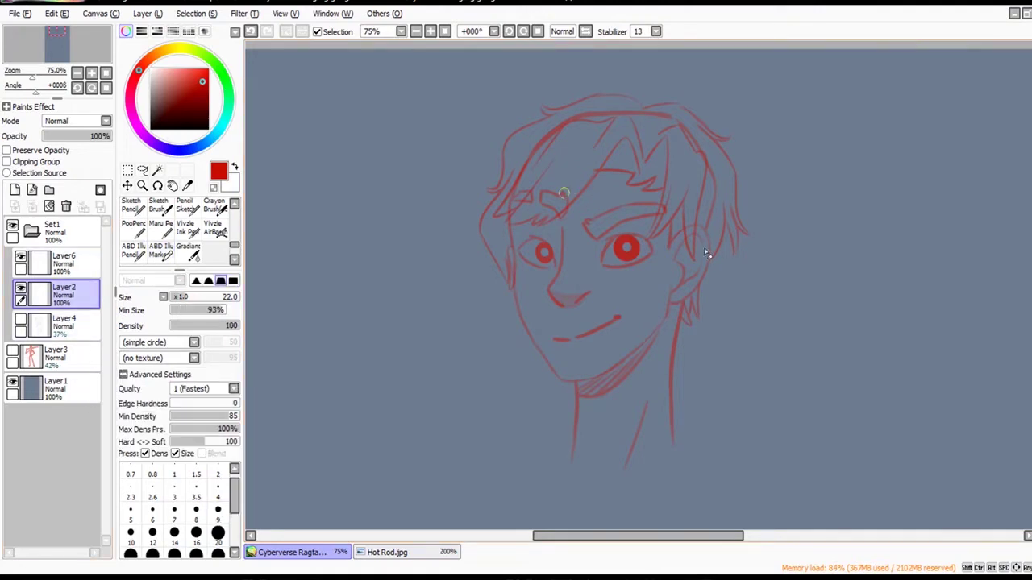
{"action": "left_click_drag", "start_coordinate": [514, 204], "coordinate": [518, 205]}
{"action": "left_click_drag", "start_coordinate": [602, 147], "coordinate": [612, 147]}
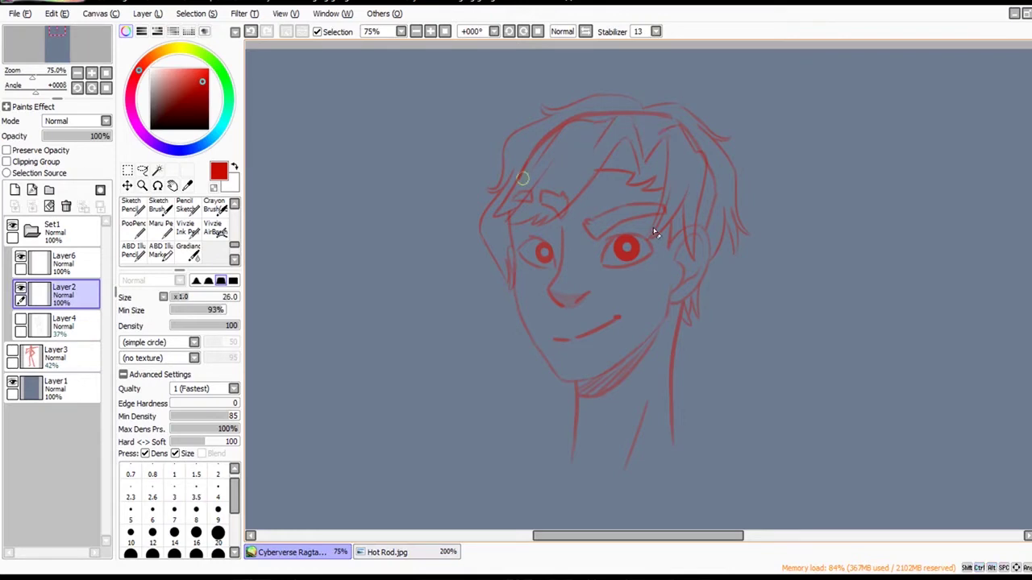
{"action": "mouse_move", "coordinate": [512, 188]}
{"action": "left_mouse_down"}
{"action": "mouse_move", "coordinate": [556, 127]}
{"action": "mouse_move", "coordinate": [687, 126]}
{"action": "left_mouse_up"}
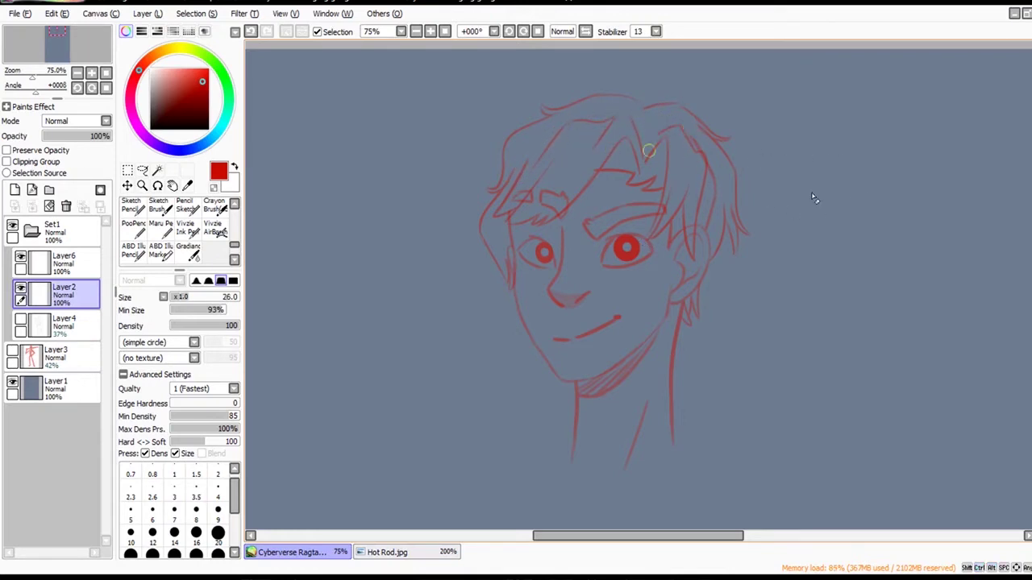
{"action": "left_click_drag", "start_coordinate": [712, 227], "coordinate": [703, 155]}
{"action": "left_click_drag", "start_coordinate": [780, 300], "coordinate": [700, 255]}
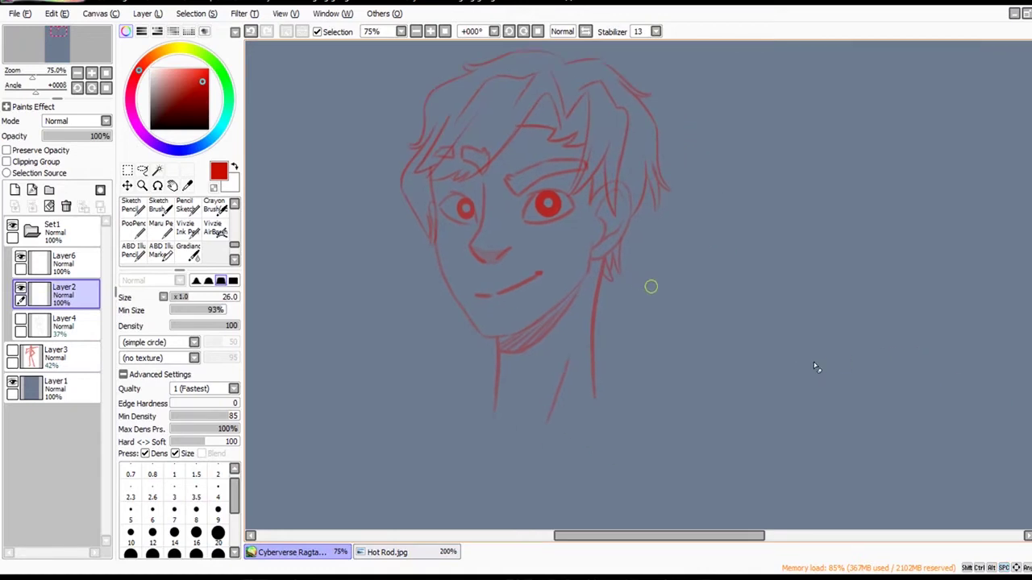
{"action": "left_click_drag", "start_coordinate": [618, 185], "coordinate": [611, 191]}
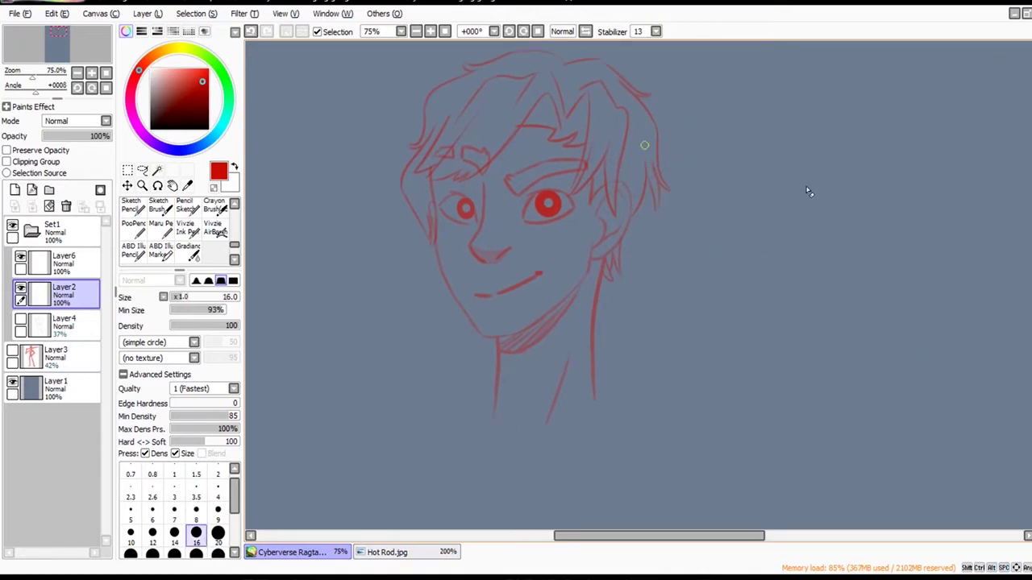
Redraw the hair edge behind the near ear down to the nape on Layer6 and dot freckles across the nose and cheeks.
{"action": "left_click", "coordinate": [63, 262]}
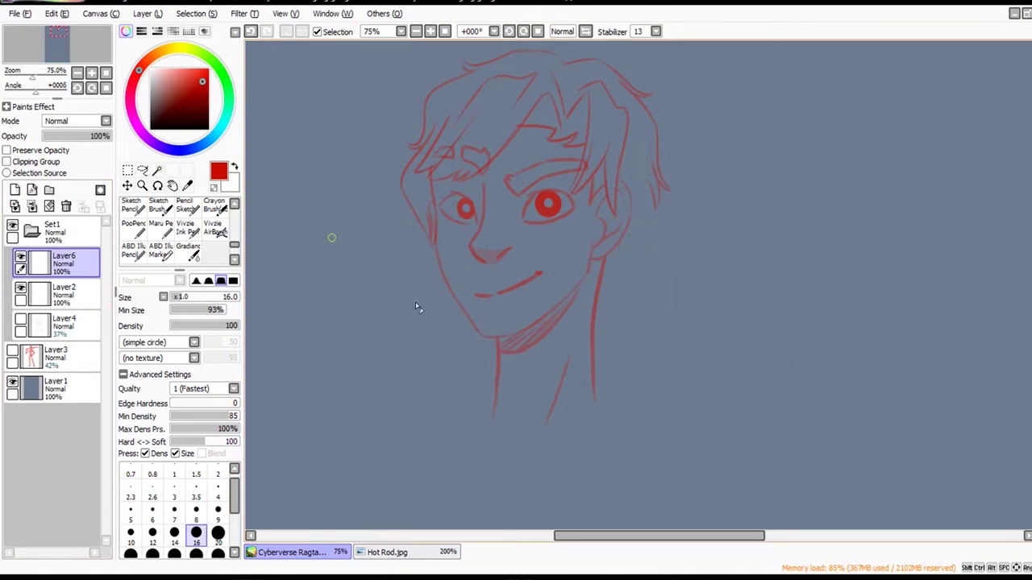
{"action": "left_click", "coordinate": [161, 252]}
{"action": "left_click_drag", "start_coordinate": [649, 166], "coordinate": [643, 252]}
{"action": "key", "text": "ctrl+z"}
{"action": "left_click_drag", "start_coordinate": [649, 168], "coordinate": [640, 257]}
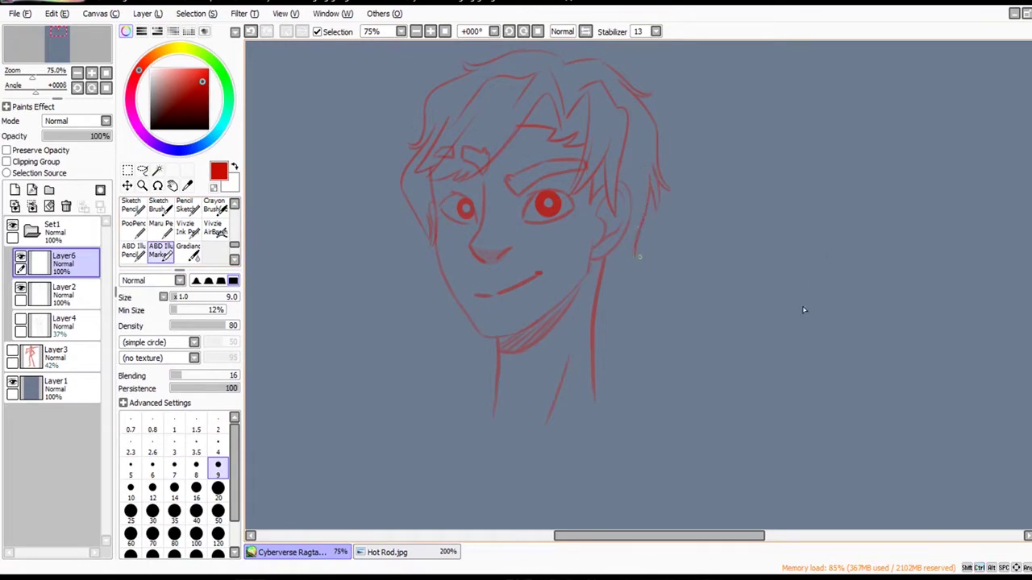
{"action": "key", "text": "ctrl+z"}
{"action": "mouse_move", "coordinate": [648, 173]}
{"action": "left_mouse_down"}
{"action": "mouse_move", "coordinate": [631, 241]}
{"action": "mouse_move", "coordinate": [638, 257]}
{"action": "mouse_move", "coordinate": [627, 236]}
{"action": "mouse_move", "coordinate": [601, 296]}
{"action": "mouse_move", "coordinate": [618, 254]}
{"action": "left_mouse_up"}
{"action": "key", "text": "ctrl+z"}
{"action": "key", "text": "ctrl+z"}
{"action": "key", "text": "ctrl+z"}
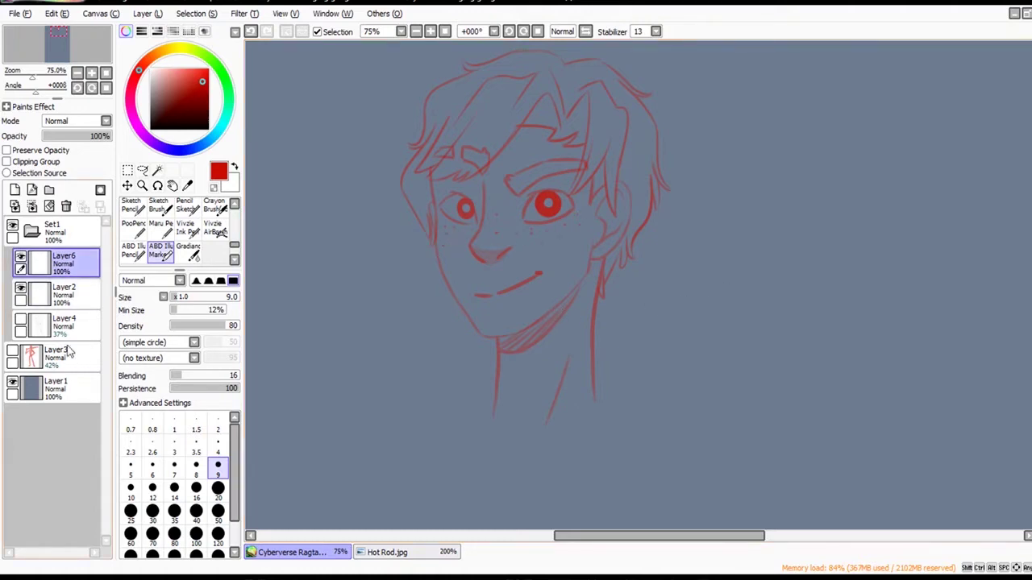
Merge Layer6 down into Layer2 and save the drawing.
{"action": "left_click", "coordinate": [31, 207]}
{"action": "left_click", "coordinate": [715, 356], "text": "ctrl+alt"}
{"action": "left_click", "coordinate": [716, 357], "text": "ctrl+alt"}
{"action": "left_click_drag", "start_coordinate": [774, 347], "coordinate": [743, 331]}
{"action": "scroll", "coordinate": [742, 331], "scroll_direction": "up", "scroll_amount": 2}
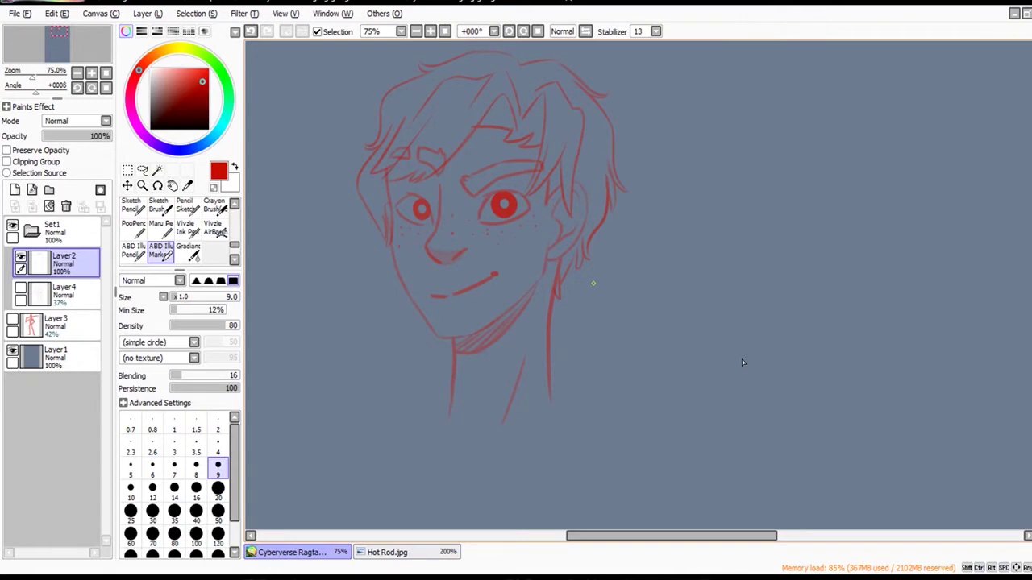
{"action": "key", "text": "ctrl+s"}
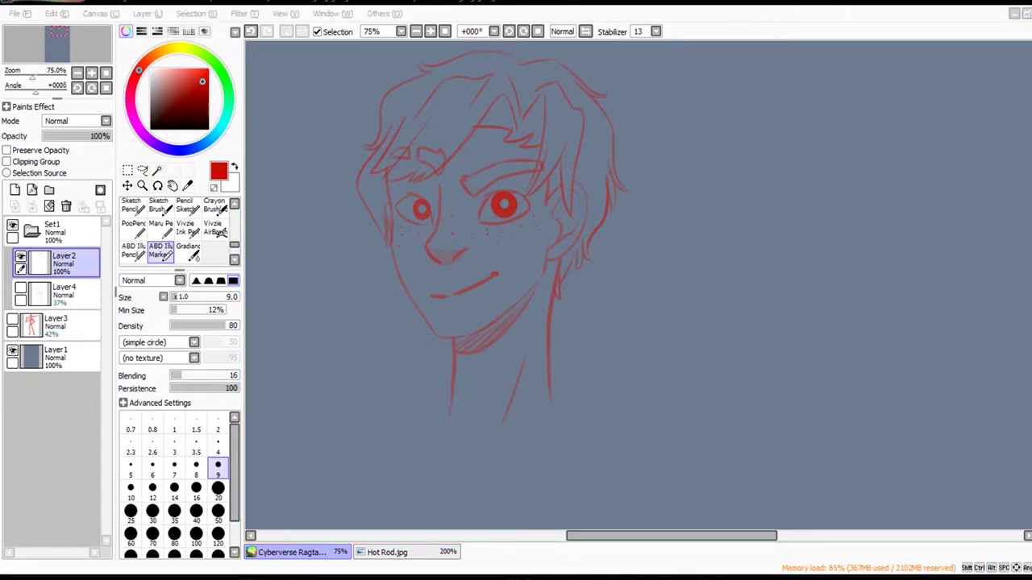
{"action": "left_click", "coordinate": [743, 363]}
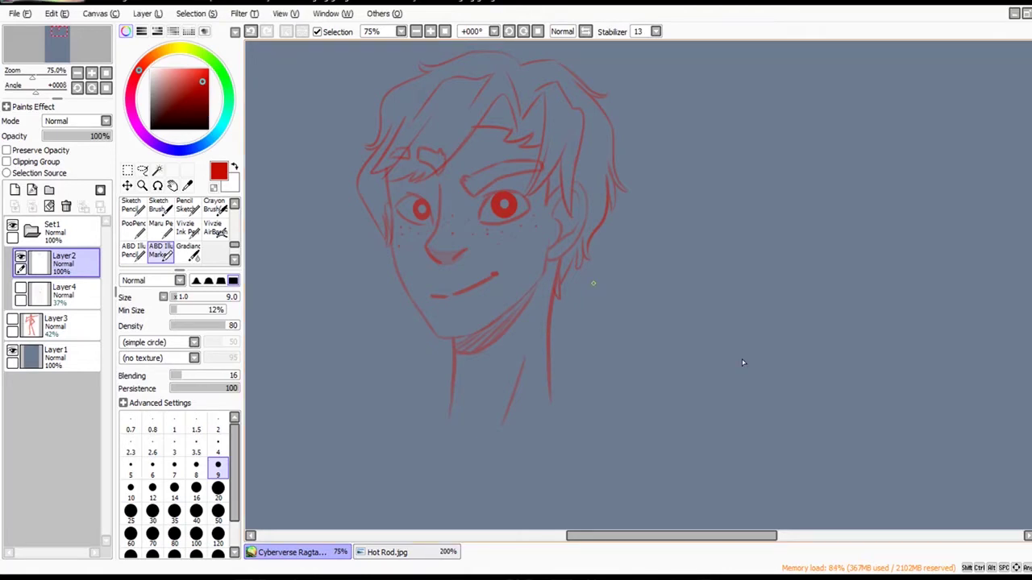
Show the body sketch on Layer4 at 22% opacity and add a new layer above Layer2.
{"action": "scroll", "coordinate": [777, 336], "scroll_direction": "down", "scroll_amount": 2}
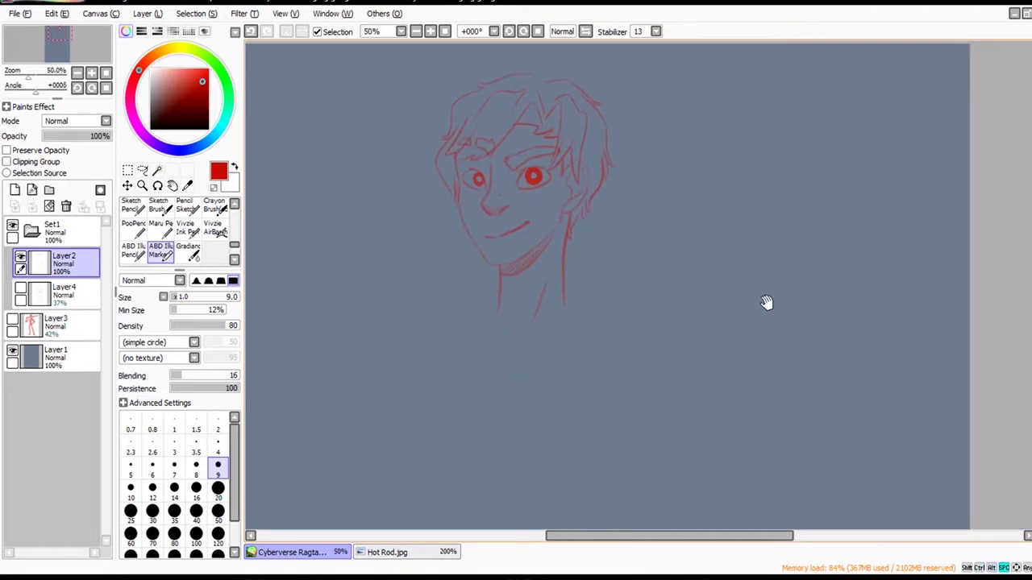
{"action": "left_click", "coordinate": [55, 300]}
{"action": "left_click_drag", "start_coordinate": [68, 136], "coordinate": [58, 137]}
{"action": "left_click_drag", "start_coordinate": [577, 345], "coordinate": [734, 290]}
{"action": "scroll", "coordinate": [535, 238], "scroll_direction": "up", "scroll_amount": 1}
{"action": "left_click_drag", "start_coordinate": [534, 266], "coordinate": [610, 333]}
{"action": "left_click", "coordinate": [60, 263]}
{"action": "left_click", "coordinate": [15, 190]}
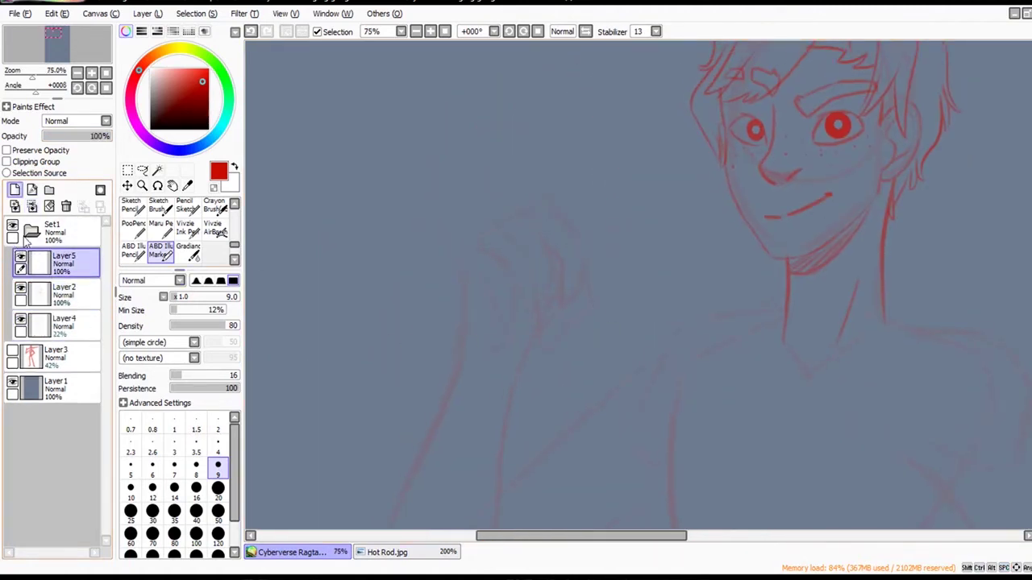
Sketch the palm block and curled fingers of the raised hand in the empty space above its faded guide.
{"action": "left_click_drag", "start_coordinate": [576, 180], "coordinate": [591, 200]}
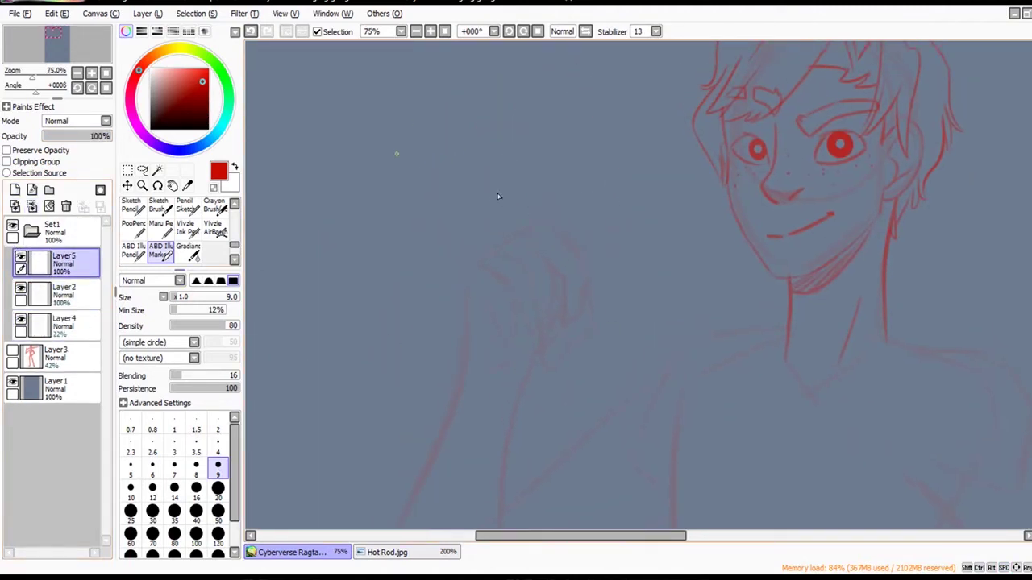
{"action": "left_click_drag", "start_coordinate": [396, 153], "coordinate": [453, 120]}
{"action": "mouse_move", "coordinate": [391, 149]}
{"action": "left_mouse_down"}
{"action": "mouse_move", "coordinate": [442, 199]}
{"action": "mouse_move", "coordinate": [471, 132]}
{"action": "mouse_move", "coordinate": [456, 135]}
{"action": "mouse_move", "coordinate": [451, 95]}
{"action": "left_mouse_up"}
{"action": "key", "text": "ctrl+z"}
{"action": "mouse_move", "coordinate": [415, 128]}
{"action": "left_mouse_down"}
{"action": "mouse_move", "coordinate": [447, 115]}
{"action": "mouse_move", "coordinate": [459, 143]}
{"action": "mouse_move", "coordinate": [449, 164]}
{"action": "mouse_move", "coordinate": [412, 127]}
{"action": "mouse_move", "coordinate": [443, 123]}
{"action": "left_mouse_up"}
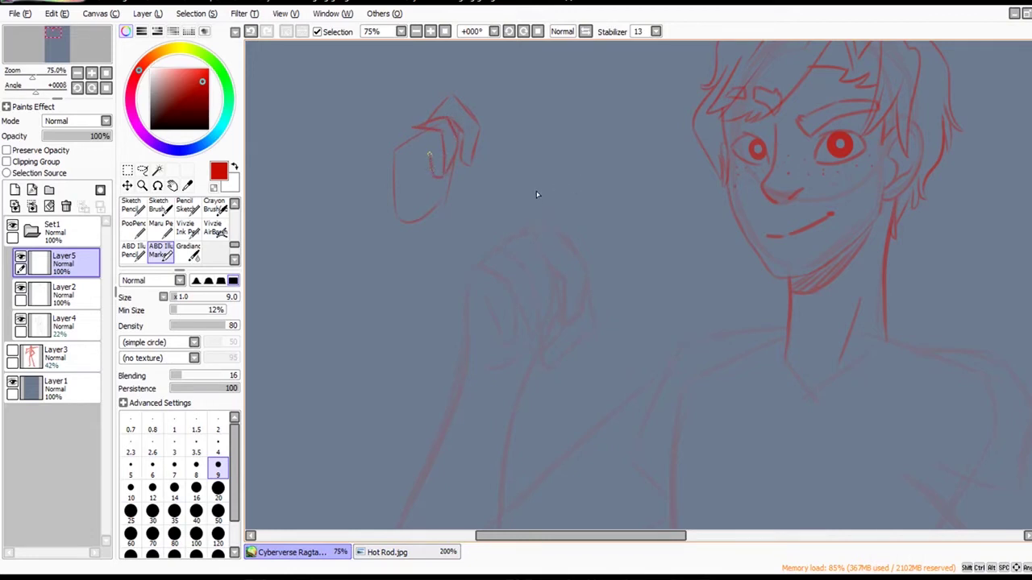
{"action": "left_click_drag", "start_coordinate": [413, 135], "coordinate": [395, 141]}
{"action": "mouse_move", "coordinate": [384, 145]}
{"action": "left_mouse_down"}
{"action": "mouse_move", "coordinate": [401, 168]}
{"action": "mouse_move", "coordinate": [402, 159]}
{"action": "mouse_move", "coordinate": [408, 182]}
{"action": "mouse_move", "coordinate": [408, 206]}
{"action": "mouse_move", "coordinate": [384, 150]}
{"action": "mouse_move", "coordinate": [395, 215]}
{"action": "left_mouse_up"}
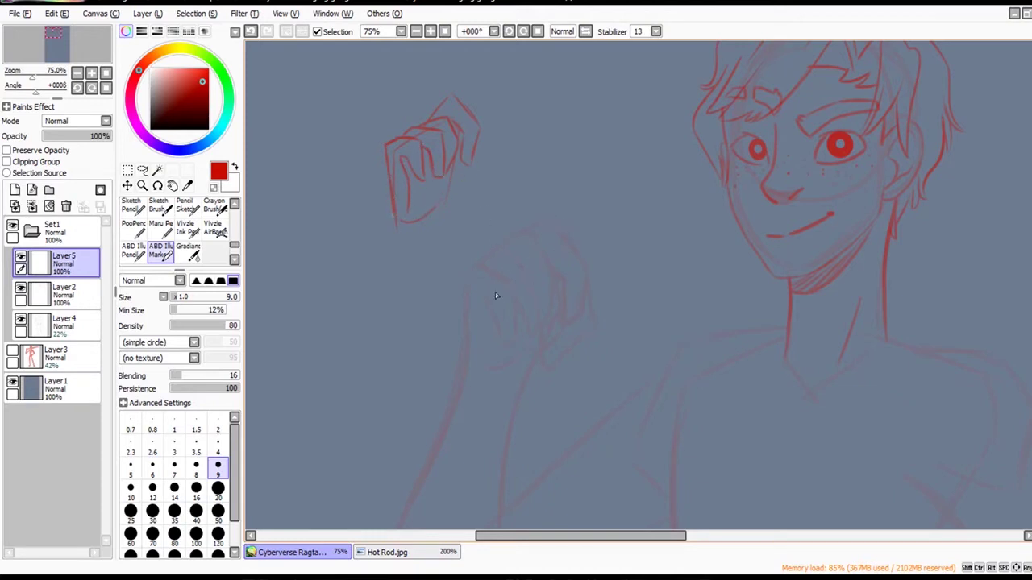
Outline the heel of the palm and draw the thumb folding in beneath the curled fingers.
{"action": "key", "text": "ctrl+z"}
{"action": "key", "text": "ctrl+y"}
{"action": "key", "text": "ctrl+z"}
{"action": "mouse_move", "coordinate": [391, 186]}
{"action": "left_mouse_down"}
{"action": "mouse_move", "coordinate": [403, 229]}
{"action": "mouse_move", "coordinate": [446, 214]}
{"action": "left_mouse_up"}
{"action": "key", "text": "ctrl+z"}
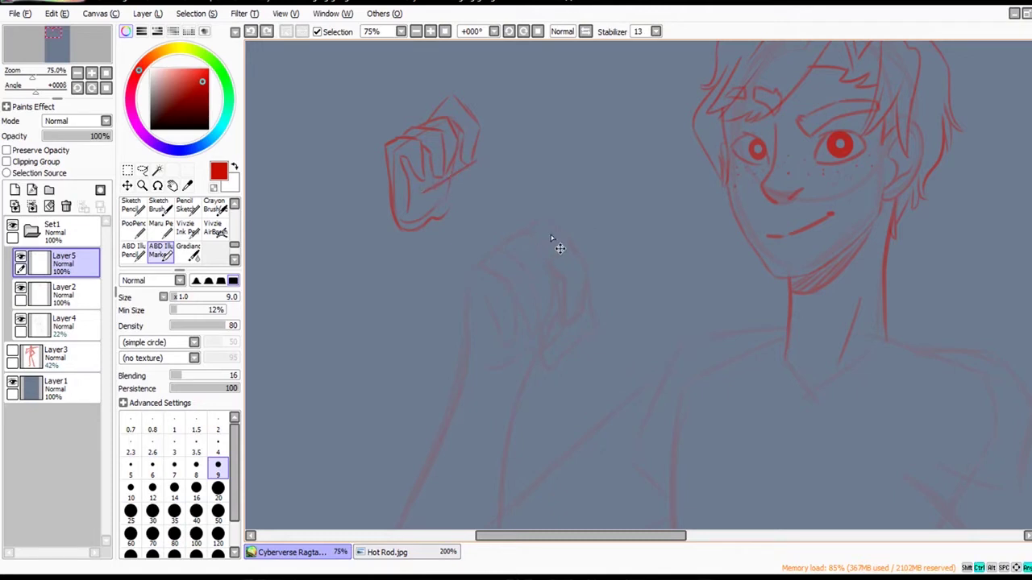
{"action": "key", "text": "ctrl+y"}
{"action": "mouse_move", "coordinate": [444, 217]}
{"action": "left_mouse_down"}
{"action": "mouse_move", "coordinate": [465, 201]}
{"action": "mouse_move", "coordinate": [477, 162]}
{"action": "left_mouse_up"}
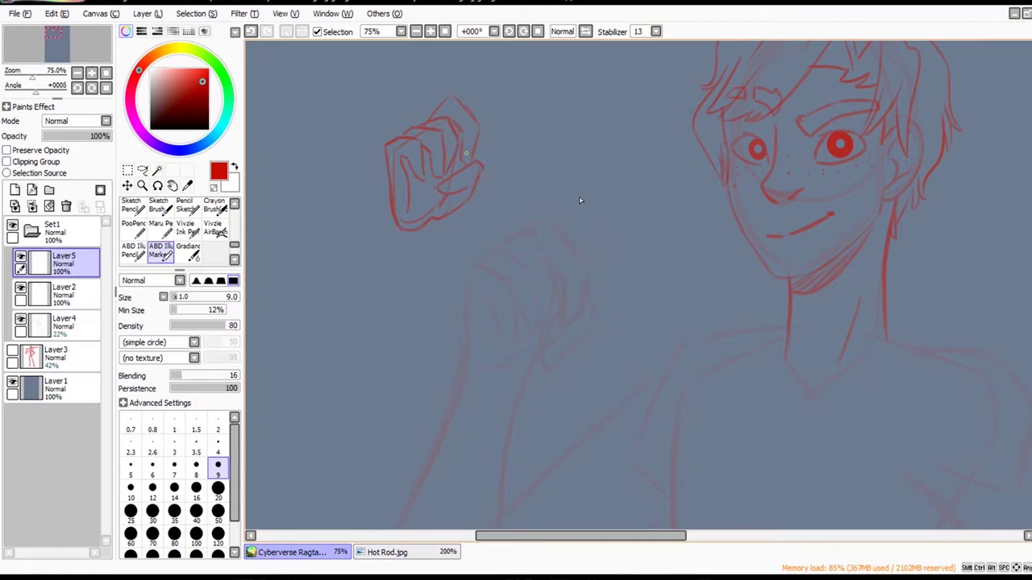
Erase the stray construction lines around the thumb and inside the palm of the new hand.
{"action": "key", "text": "e"}
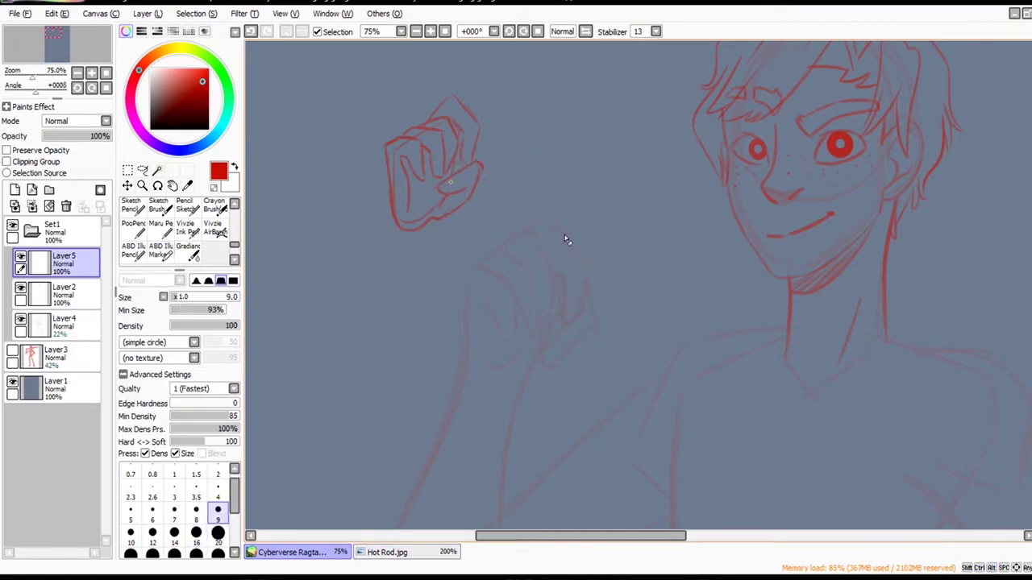
{"action": "left_click_drag", "start_coordinate": [452, 182], "coordinate": [463, 182]}
{"action": "mouse_move", "coordinate": [403, 148]}
{"action": "left_mouse_down"}
{"action": "mouse_move", "coordinate": [404, 222]}
{"action": "mouse_move", "coordinate": [434, 204]}
{"action": "left_mouse_up"}
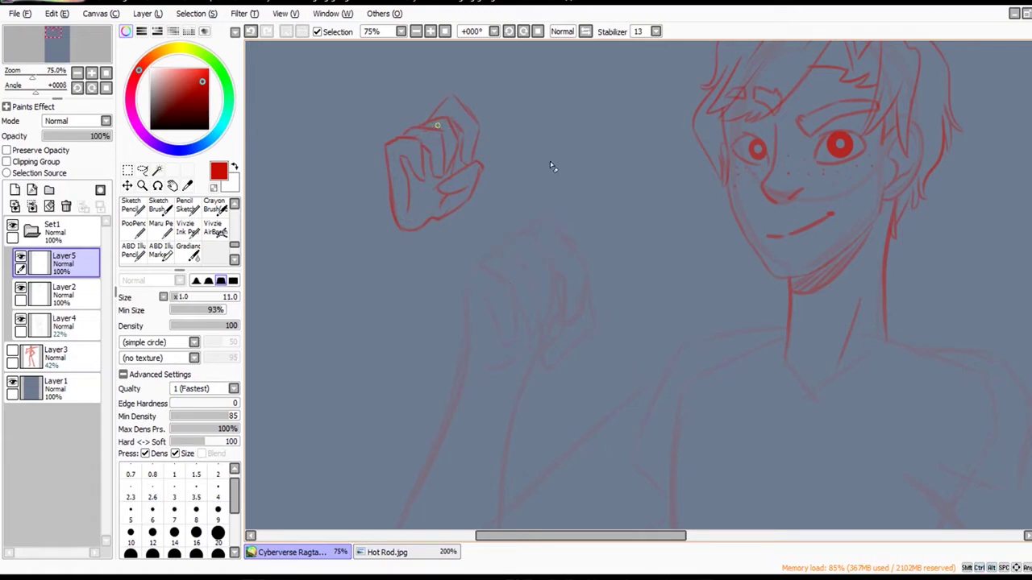
Select the sketched hand with a rectangular selection and move it onto the wrist of the raised arm.
{"action": "left_click", "coordinate": [608, 277], "text": "ctrl+alt"}
{"action": "left_click", "coordinate": [614, 298], "text": "ctrl+alt"}
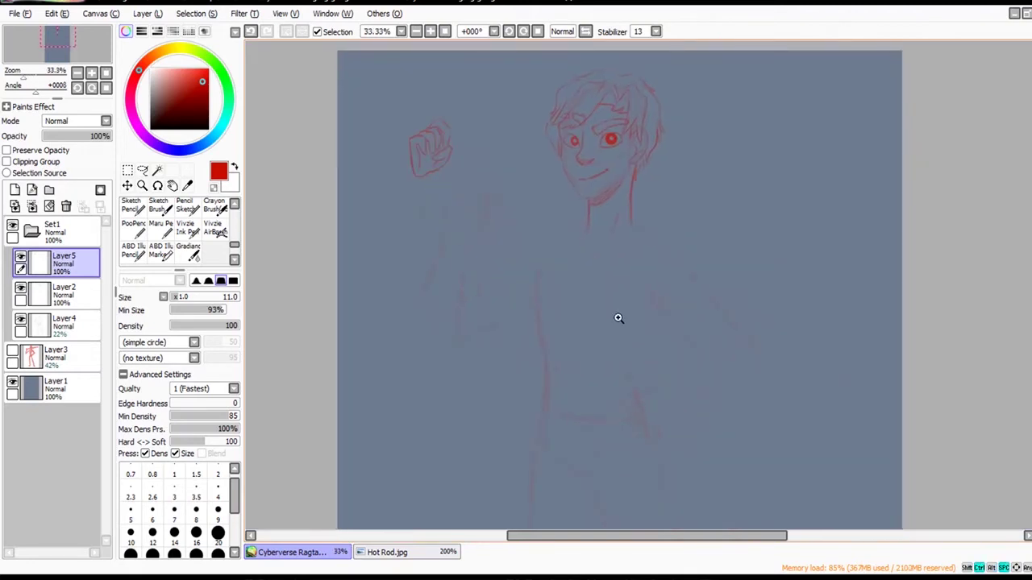
{"action": "left_click", "coordinate": [494, 250], "text": "ctrl"}
{"action": "left_click", "coordinate": [127, 185]}
{"action": "left_click", "coordinate": [127, 171]}
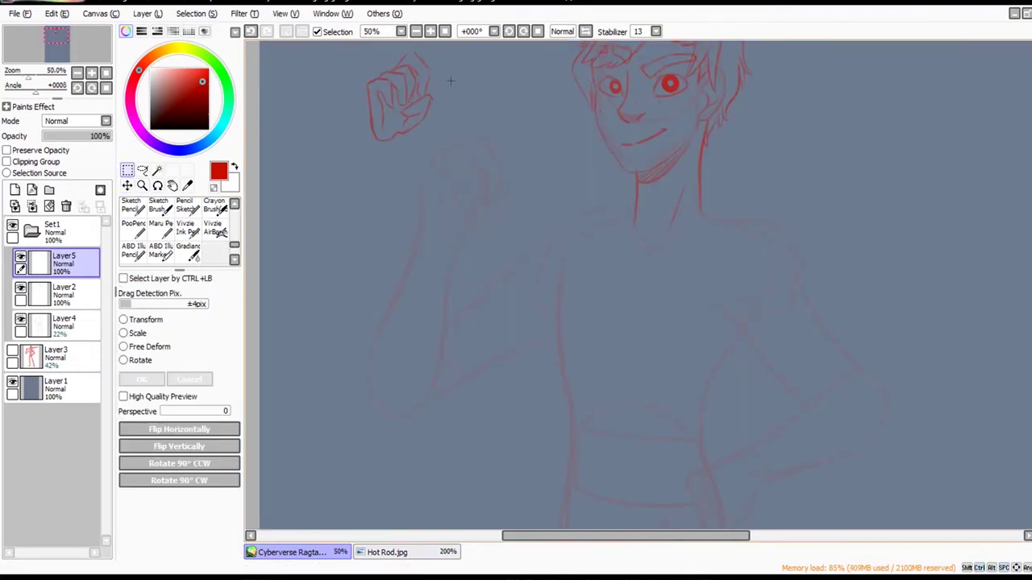
{"action": "left_click_drag", "start_coordinate": [345, 45], "coordinate": [493, 190]}
{"action": "left_click_drag", "start_coordinate": [587, 237], "coordinate": [568, 274]}
{"action": "mouse_move", "coordinate": [526, 244]}
{"action": "left_mouse_down"}
{"action": "mouse_move", "coordinate": [580, 325]}
{"action": "mouse_move", "coordinate": [574, 338]}
{"action": "left_mouse_up"}
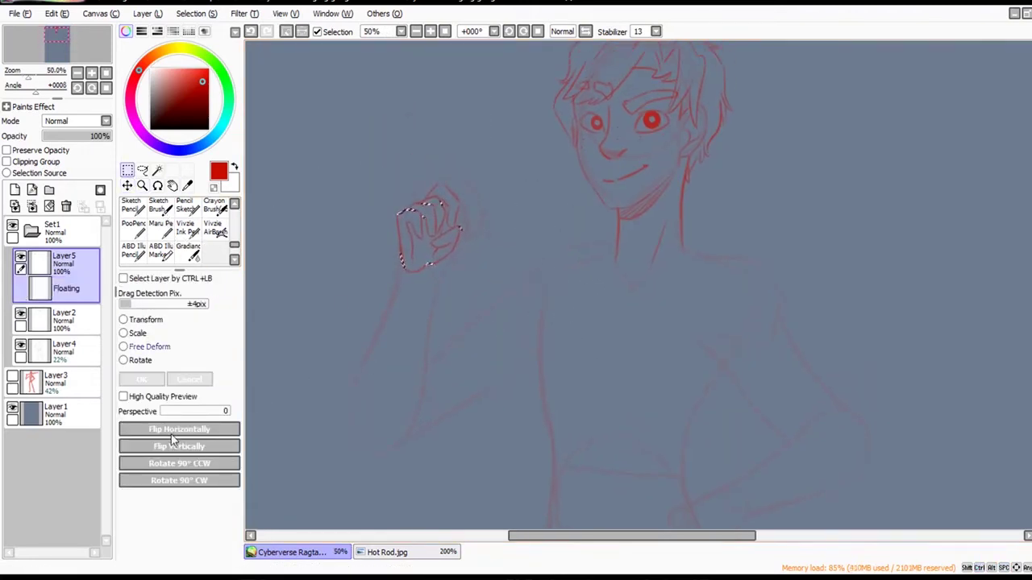
Scale and rotate the floating hand to fit the raised forearm, apply the transform and deselect.
{"action": "left_click", "coordinate": [137, 333]}
{"action": "mouse_move", "coordinate": [582, 228]}
{"action": "left_mouse_down"}
{"action": "mouse_move", "coordinate": [603, 203]}
{"action": "mouse_move", "coordinate": [596, 225]}
{"action": "left_mouse_up"}
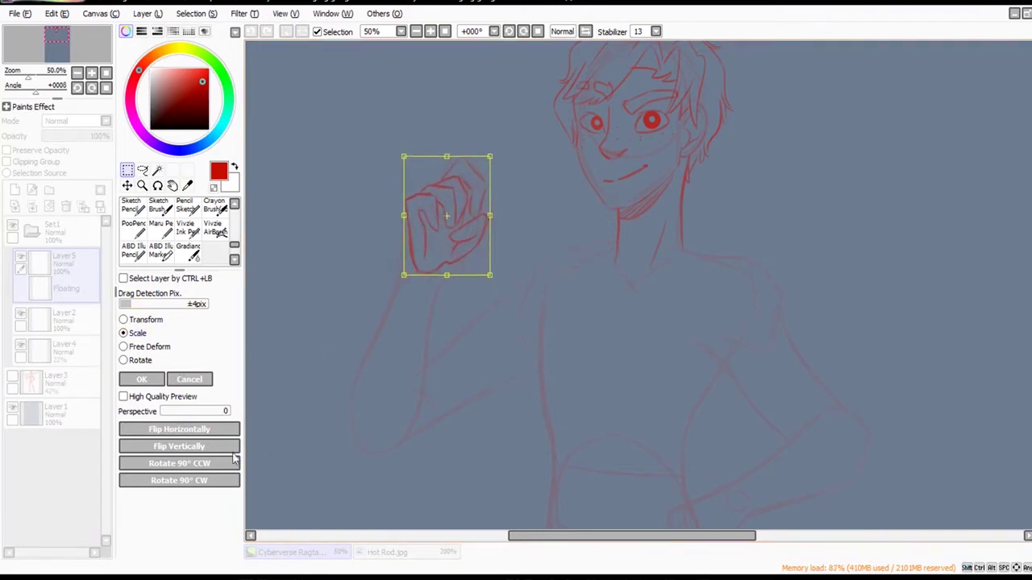
{"action": "left_click", "coordinate": [122, 361]}
{"action": "mouse_move", "coordinate": [707, 288]}
{"action": "left_mouse_down"}
{"action": "mouse_move", "coordinate": [576, 295]}
{"action": "mouse_move", "coordinate": [592, 306]}
{"action": "mouse_move", "coordinate": [561, 295]}
{"action": "mouse_move", "coordinate": [632, 246]}
{"action": "mouse_move", "coordinate": [596, 269]}
{"action": "left_mouse_up"}
{"action": "left_click", "coordinate": [122, 333]}
{"action": "key", "text": "Return"}
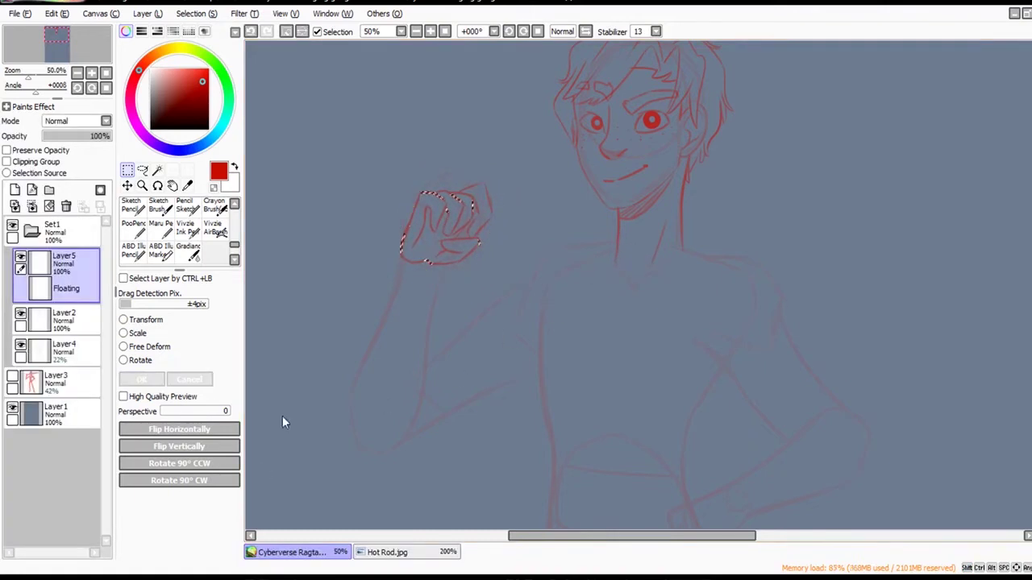
{"action": "key", "text": "ctrl+d"}
Draw the fist resting on the hip and its forearm, closing the outline around the elbow over the faded guide.
{"action": "left_click", "coordinate": [783, 373], "text": "ctrl+alt"}
{"action": "left_click_drag", "start_coordinate": [927, 444], "coordinate": [797, 312]}
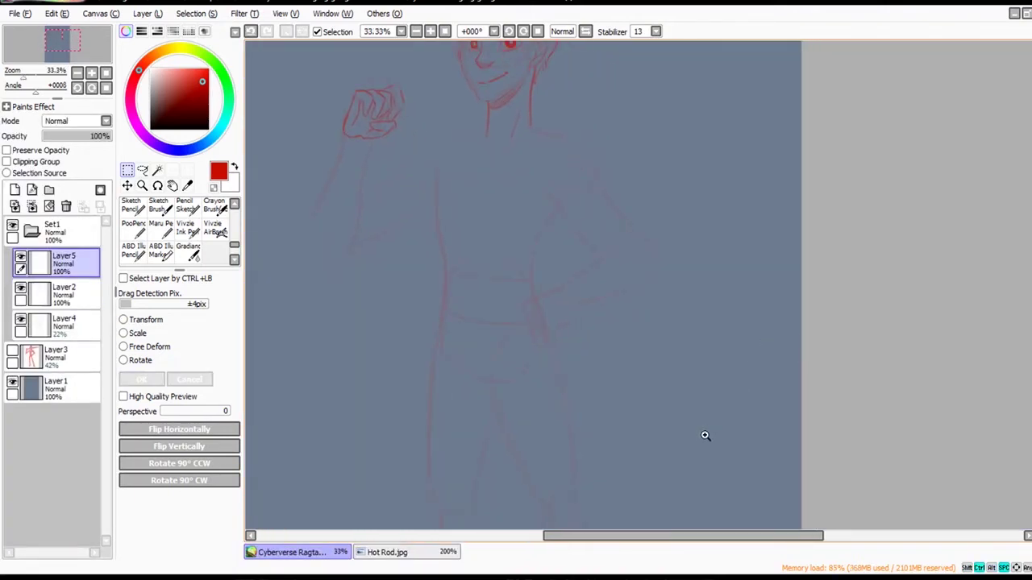
{"action": "scroll", "coordinate": [706, 435], "scroll_direction": "up", "scroll_amount": 1}
{"action": "left_click", "coordinate": [160, 250]}
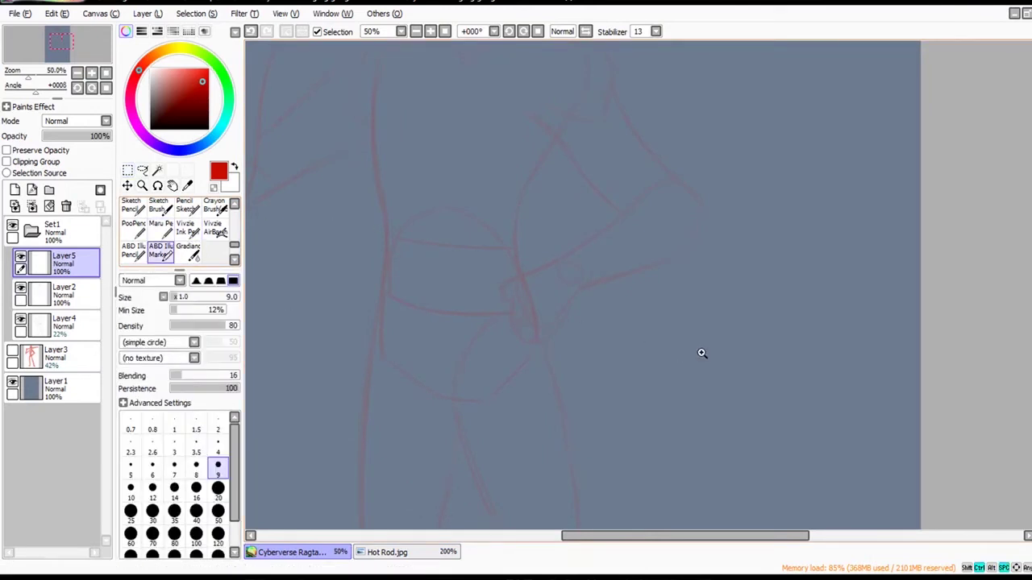
{"action": "left_click", "coordinate": [702, 353], "text": "ctrl"}
{"action": "key", "text": "ctrl+z"}
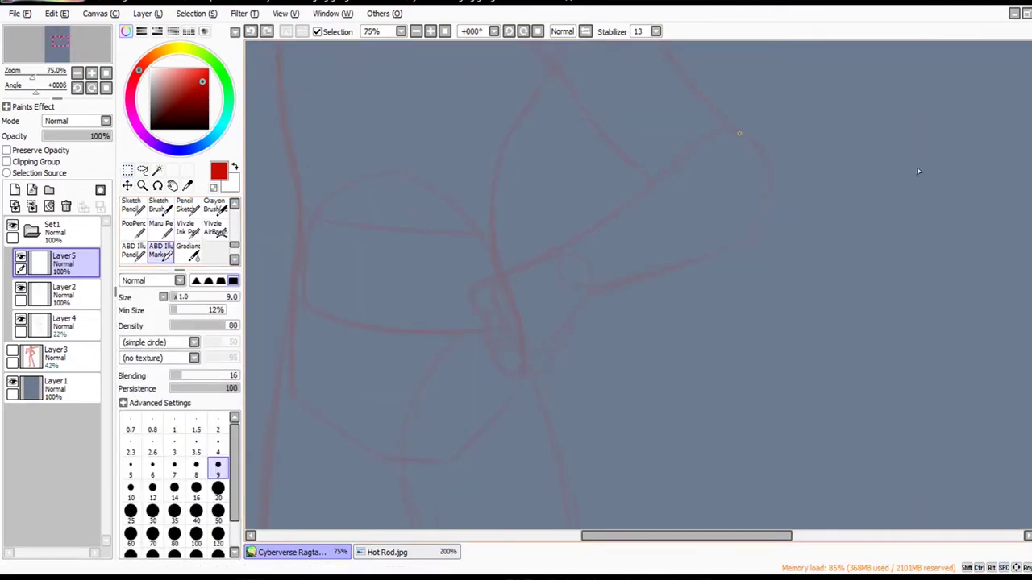
{"action": "mouse_move", "coordinate": [739, 133]}
{"action": "left_mouse_down"}
{"action": "mouse_move", "coordinate": [641, 184]}
{"action": "mouse_move", "coordinate": [685, 150]}
{"action": "mouse_move", "coordinate": [641, 186]}
{"action": "mouse_move", "coordinate": [660, 163]}
{"action": "mouse_move", "coordinate": [585, 238]}
{"action": "mouse_move", "coordinate": [601, 232]}
{"action": "mouse_move", "coordinate": [494, 274]}
{"action": "mouse_move", "coordinate": [477, 303]}
{"action": "mouse_move", "coordinate": [497, 308]}
{"action": "mouse_move", "coordinate": [488, 325]}
{"action": "mouse_move", "coordinate": [499, 353]}
{"action": "mouse_move", "coordinate": [517, 355]}
{"action": "mouse_move", "coordinate": [513, 367]}
{"action": "mouse_move", "coordinate": [541, 364]}
{"action": "mouse_move", "coordinate": [557, 338]}
{"action": "mouse_move", "coordinate": [523, 352]}
{"action": "mouse_move", "coordinate": [621, 282]}
{"action": "mouse_move", "coordinate": [589, 292]}
{"action": "mouse_move", "coordinate": [703, 263]}
{"action": "left_mouse_up"}
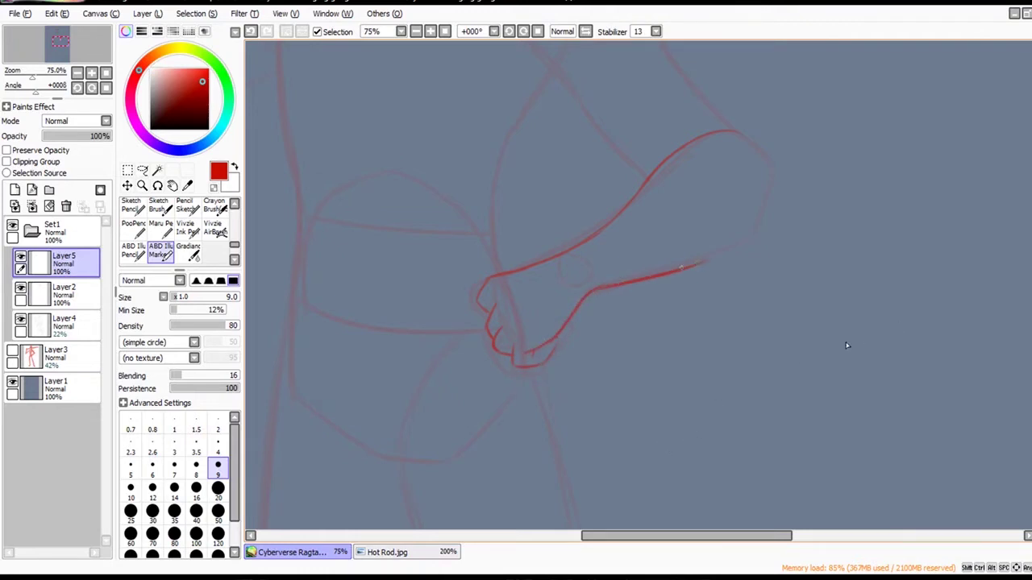
{"action": "key", "text": "ctrl+z"}
{"action": "mouse_move", "coordinate": [599, 289]}
{"action": "left_mouse_down"}
{"action": "mouse_move", "coordinate": [740, 232]}
{"action": "mouse_move", "coordinate": [772, 176]}
{"action": "mouse_move", "coordinate": [766, 147]}
{"action": "mouse_move", "coordinate": [714, 132]}
{"action": "left_mouse_up"}
{"action": "key", "text": "ctrl+z"}
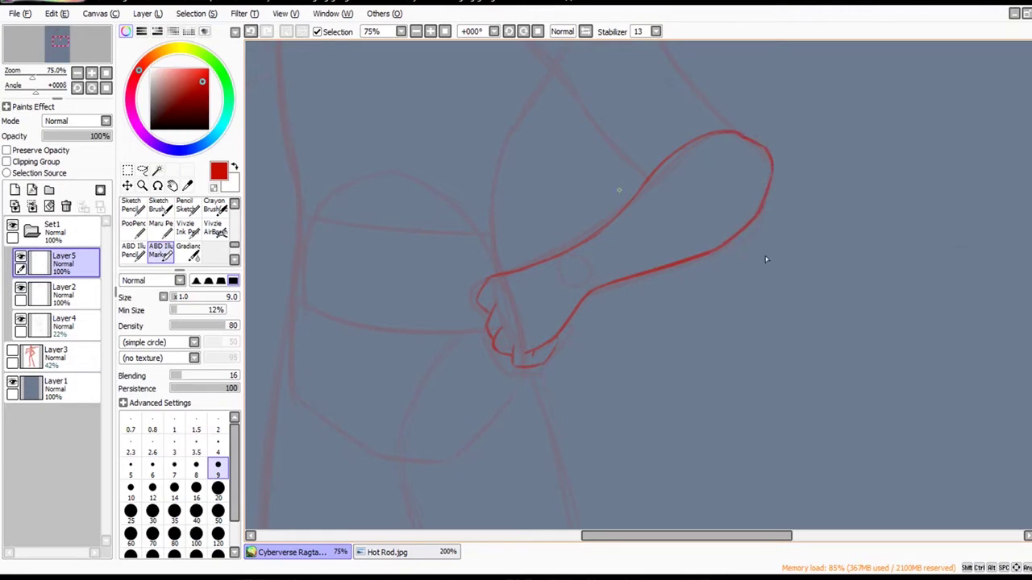
Erase the raised hand's lower palm and outer wrist edge, and redraw the lines at the thumb base and palm.
{"action": "key", "text": "ctrl+minus"}
{"action": "left_click_drag", "start_coordinate": [572, 233], "coordinate": [632, 397]}
{"action": "scroll", "coordinate": [519, 261], "scroll_direction": "up", "scroll_amount": 2}
{"action": "key", "text": "e"}
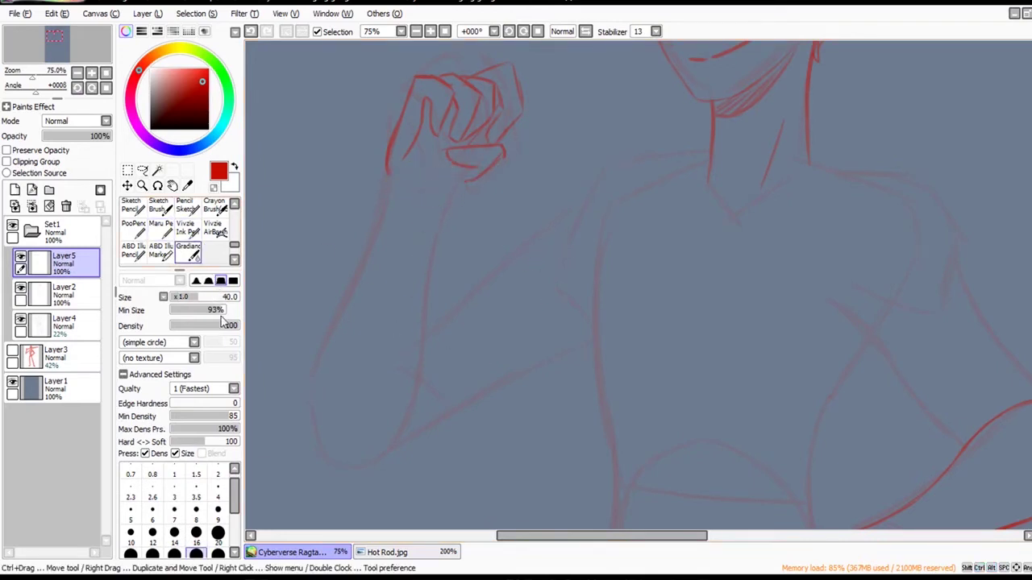
{"action": "left_click", "coordinate": [160, 250]}
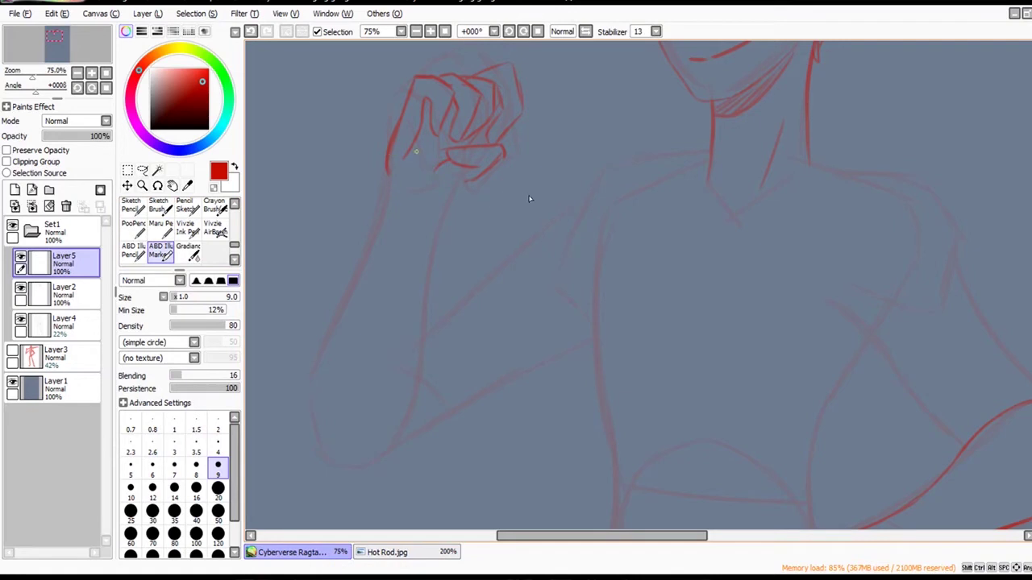
{"action": "key", "text": "e"}
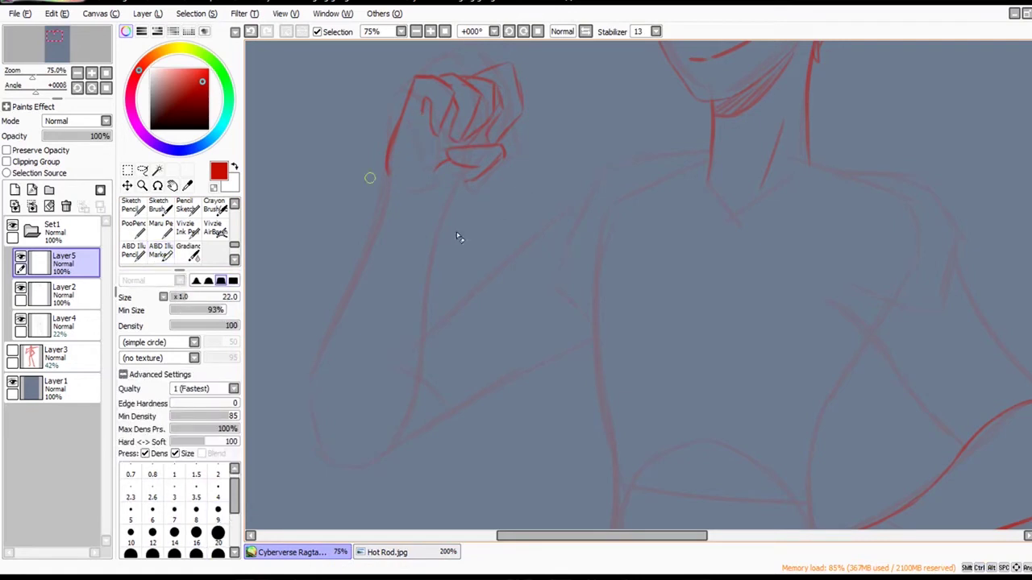
{"action": "left_click", "coordinate": [161, 250]}
{"action": "key", "text": "ctrl+z"}
{"action": "left_click_drag", "start_coordinate": [425, 97], "coordinate": [419, 164]}
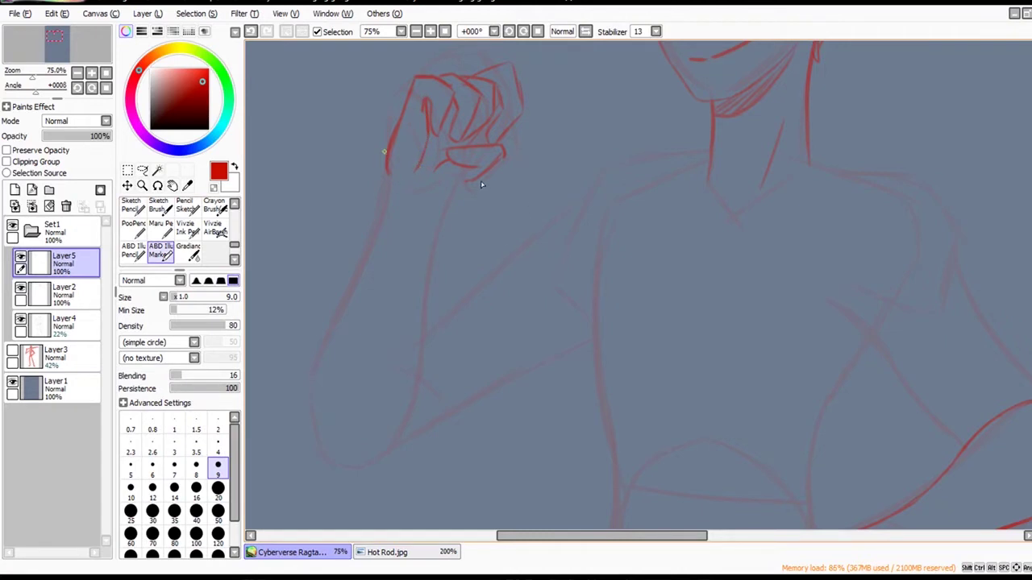
{"action": "key", "text": "e"}
{"action": "left_click_drag", "start_coordinate": [393, 127], "coordinate": [389, 167]}
Outline the raised forearm from the wrist down around the elbow and back up its inner side to the palm.
{"action": "left_click", "coordinate": [164, 253]}
{"action": "left_click_drag", "start_coordinate": [397, 167], "coordinate": [353, 296]}
{"action": "left_click_drag", "start_coordinate": [490, 347], "coordinate": [508, 262]}
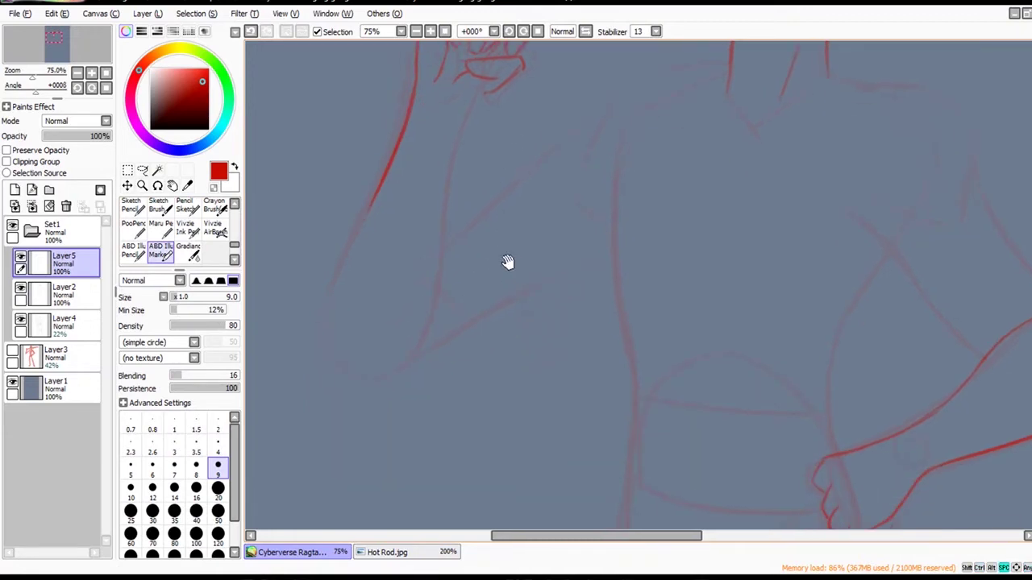
{"action": "scroll", "coordinate": [487, 303], "scroll_direction": "down", "scroll_amount": 1}
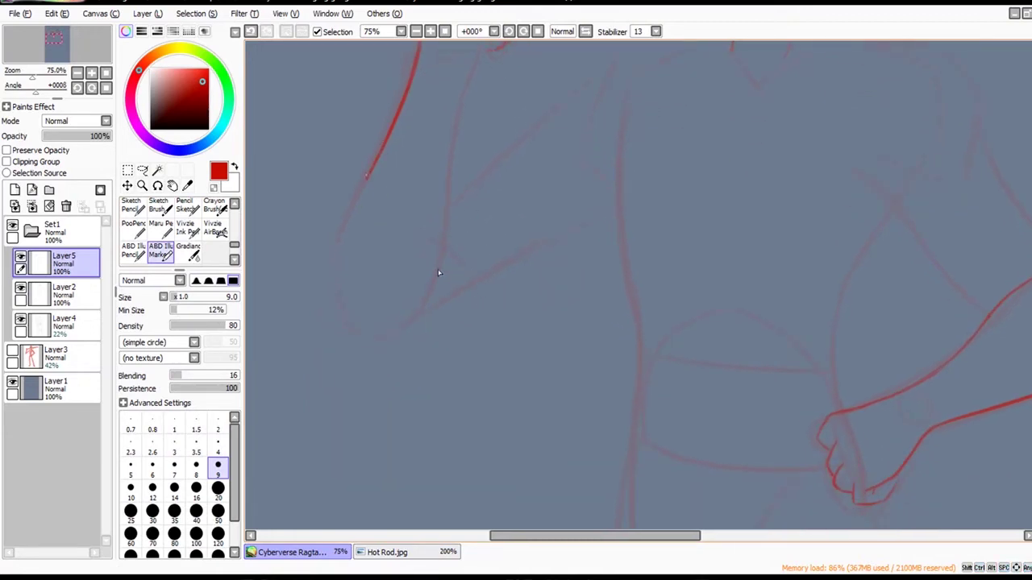
{"action": "mouse_move", "coordinate": [367, 176]}
{"action": "left_mouse_down"}
{"action": "mouse_move", "coordinate": [337, 270]}
{"action": "mouse_move", "coordinate": [341, 304]}
{"action": "mouse_move", "coordinate": [373, 334]}
{"action": "mouse_move", "coordinate": [347, 320]}
{"action": "mouse_move", "coordinate": [383, 333]}
{"action": "left_mouse_up"}
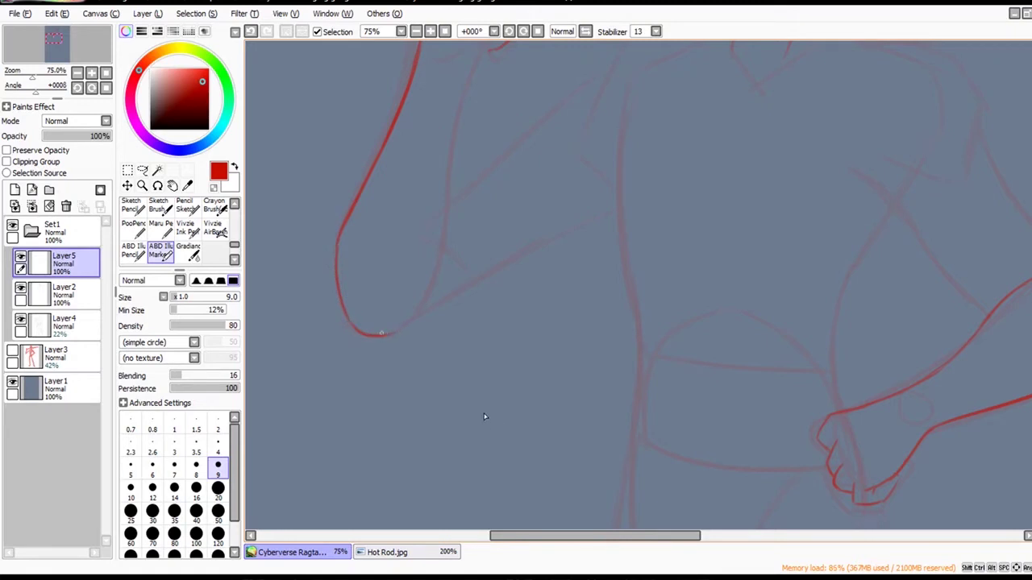
{"action": "left_click_drag", "start_coordinate": [516, 310], "coordinate": [485, 391]}
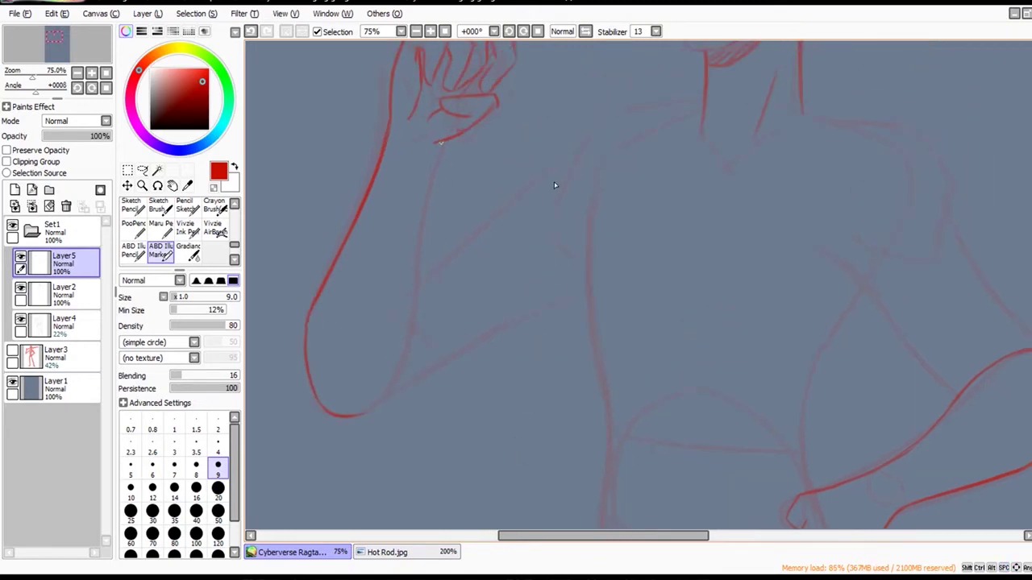
{"action": "mouse_move", "coordinate": [446, 141]}
{"action": "left_mouse_down"}
{"action": "mouse_move", "coordinate": [428, 191]}
{"action": "mouse_move", "coordinate": [412, 337]}
{"action": "mouse_move", "coordinate": [418, 325]}
{"action": "mouse_move", "coordinate": [377, 405]}
{"action": "left_mouse_up"}
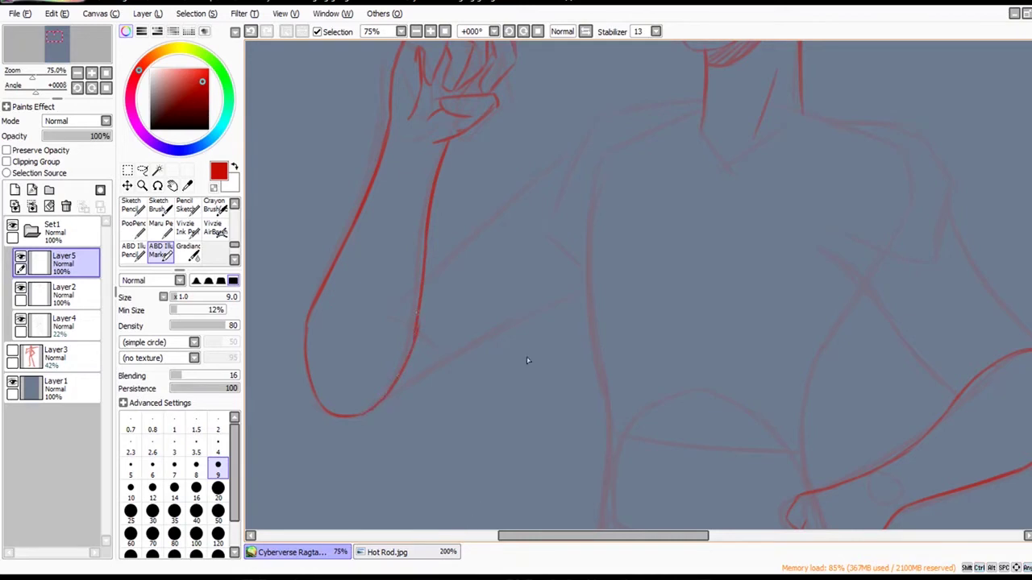
{"action": "left_click", "coordinate": [677, 323], "text": "ctrl+alt"}
{"action": "left_click_drag", "start_coordinate": [693, 320], "coordinate": [582, 379]}
{"action": "left_click", "coordinate": [700, 302], "text": "ctrl+alt"}
{"action": "left_click_drag", "start_coordinate": [819, 347], "coordinate": [768, 278]}
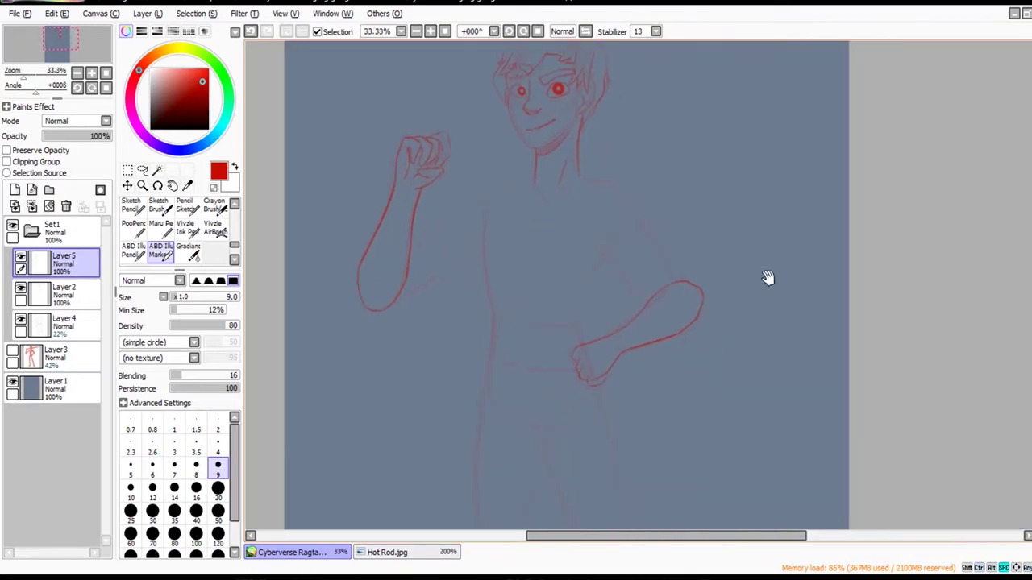
Lasso the forearm and fist resting on the hip on Layer2 and cut them away.
{"action": "left_click_drag", "start_coordinate": [938, 335], "coordinate": [920, 374]}
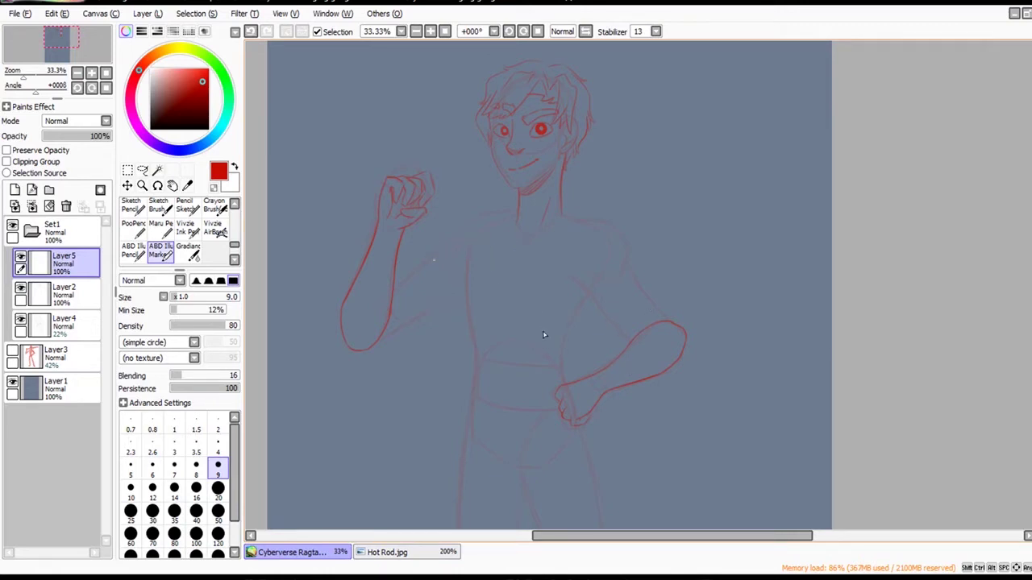
{"action": "scroll", "coordinate": [709, 387], "scroll_direction": "down", "scroll_amount": 1}
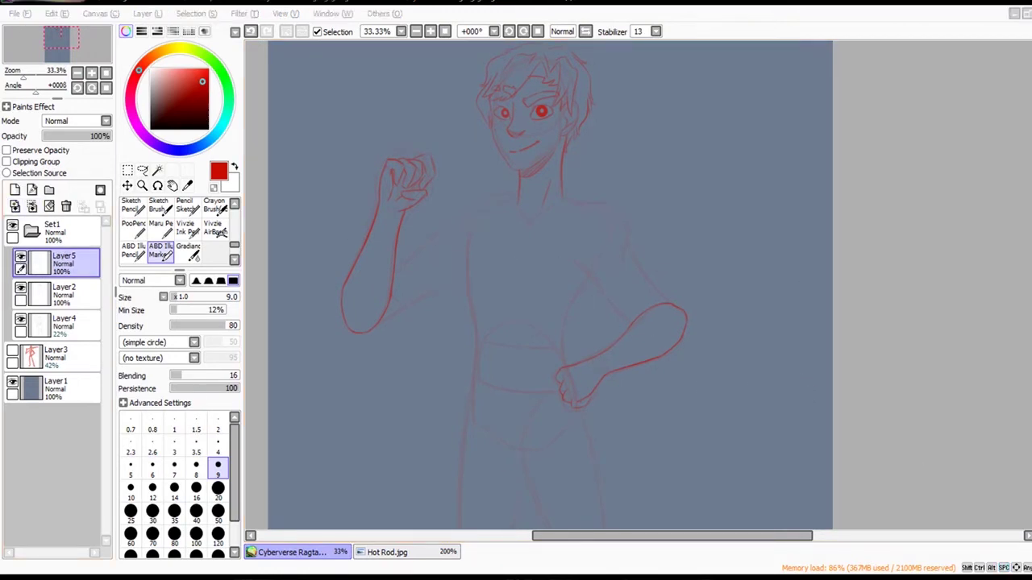
{"action": "left_click", "coordinate": [857, 281]}
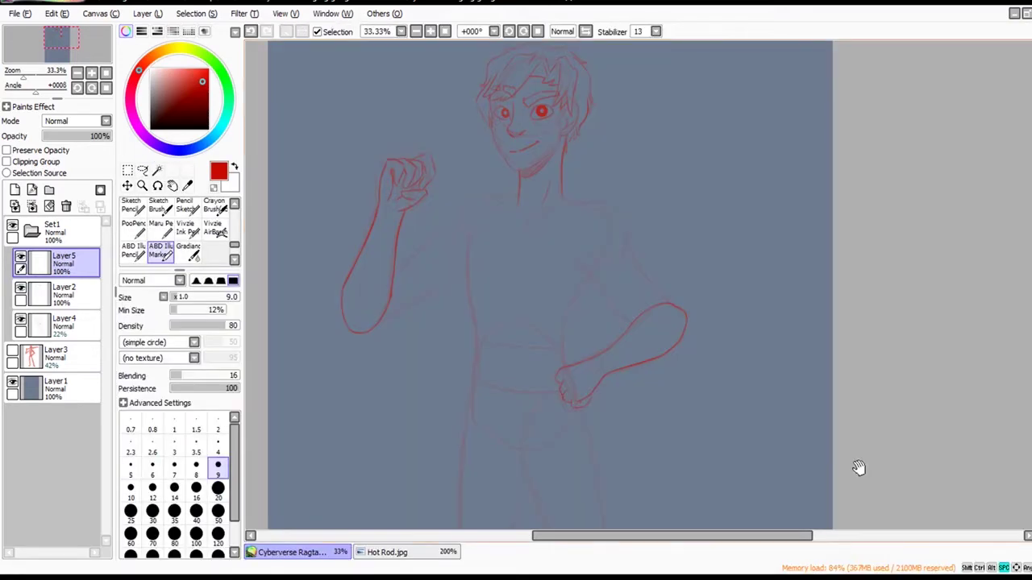
{"action": "scroll", "coordinate": [781, 458], "scroll_direction": "up", "scroll_amount": 2}
{"action": "left_click_drag", "start_coordinate": [857, 468], "coordinate": [774, 423]}
{"action": "key", "text": "h"}
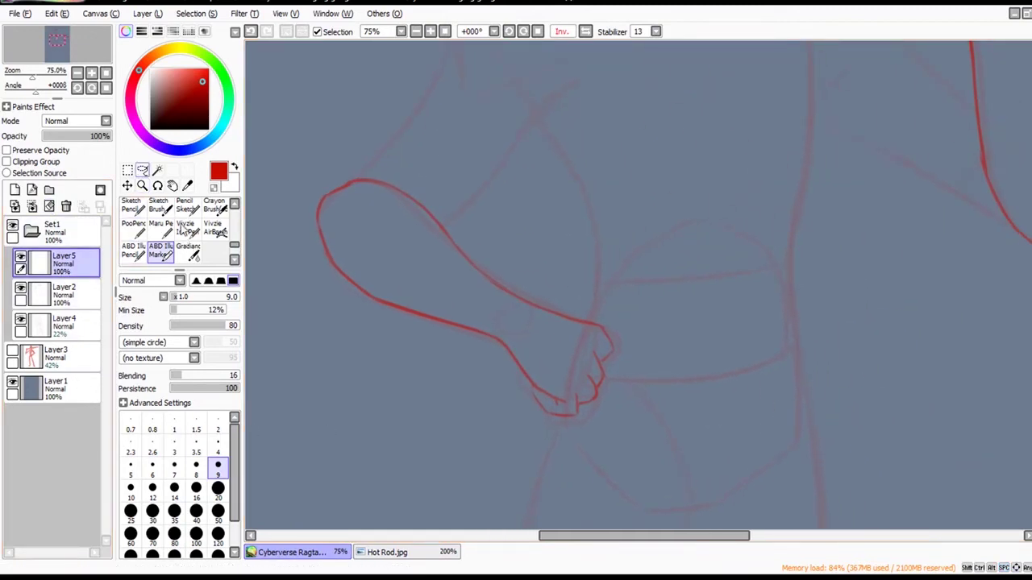
{"action": "left_click", "coordinate": [143, 170]}
{"action": "left_click", "coordinate": [73, 294]}
{"action": "mouse_move", "coordinate": [339, 133]}
{"action": "left_mouse_down"}
{"action": "mouse_move", "coordinate": [605, 434]}
{"action": "mouse_move", "coordinate": [378, 115]}
{"action": "left_mouse_up"}
{"action": "key", "text": "ctrl+x"}
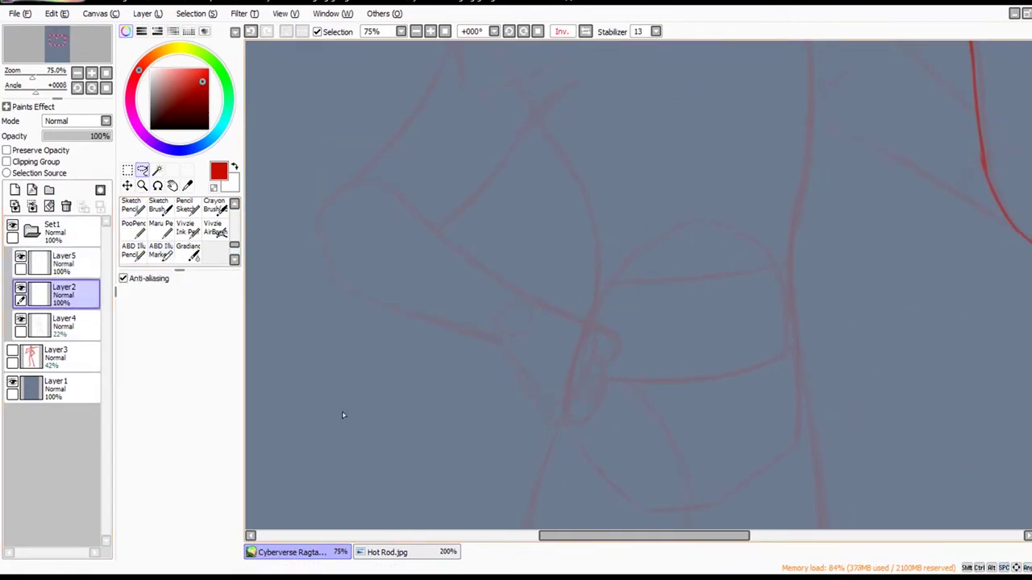
Redraw the hip arm's forearm, elbow and palm edge on Layer5 in red marker, slimmer than the faded guide.
{"action": "left_click", "coordinate": [79, 262]}
{"action": "left_click", "coordinate": [165, 254]}
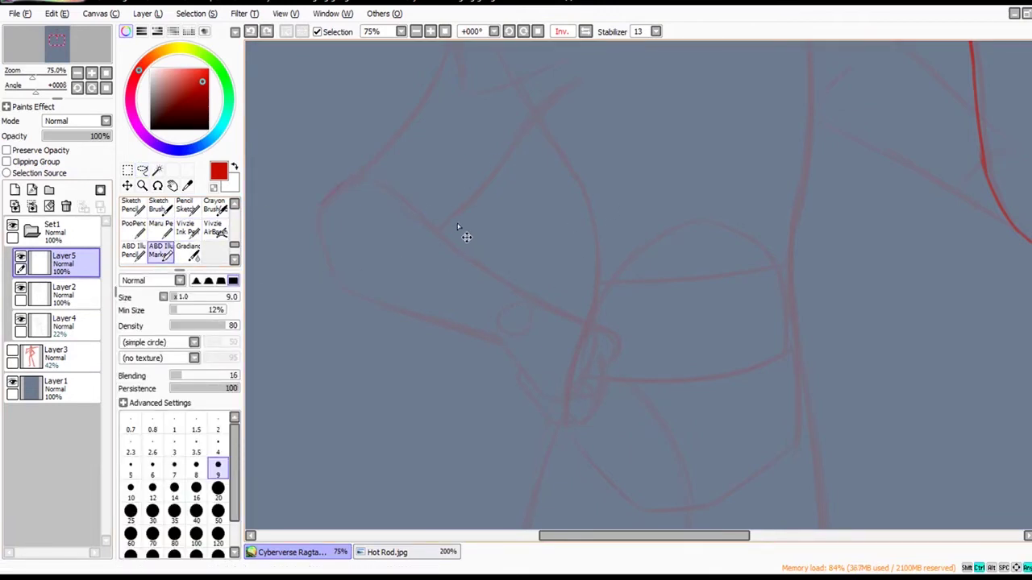
{"action": "left_click_drag", "start_coordinate": [357, 175], "coordinate": [417, 195]}
{"action": "key", "text": "ctrl"}
{"action": "mouse_move", "coordinate": [416, 193]}
{"action": "left_mouse_down"}
{"action": "mouse_move", "coordinate": [524, 256]}
{"action": "mouse_move", "coordinate": [618, 387]}
{"action": "mouse_move", "coordinate": [673, 431]}
{"action": "mouse_move", "coordinate": [735, 458]}
{"action": "mouse_move", "coordinate": [706, 511]}
{"action": "mouse_move", "coordinate": [662, 514]}
{"action": "mouse_move", "coordinate": [537, 407]}
{"action": "left_mouse_up"}
{"action": "key", "text": "ctrl+z"}
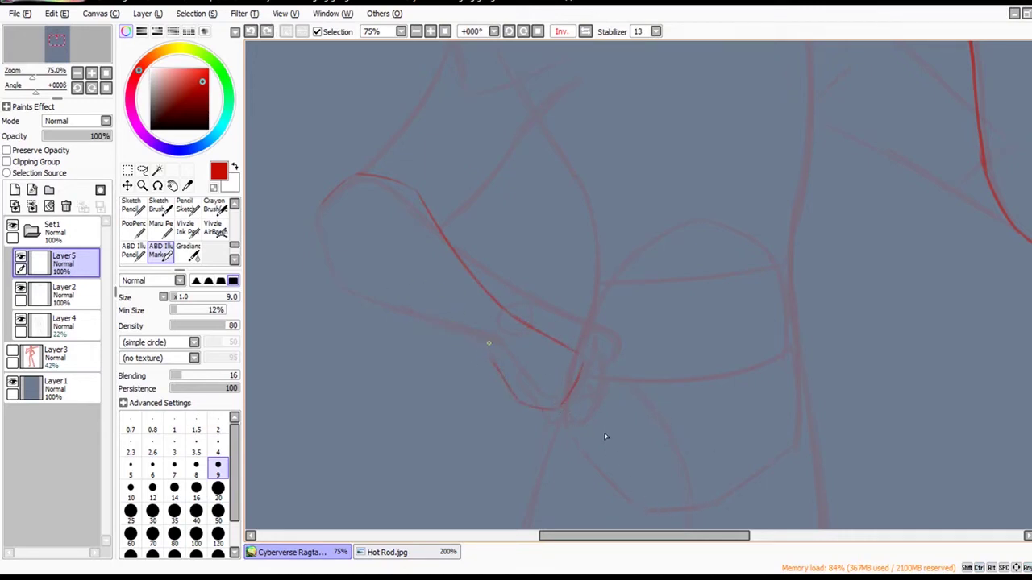
{"action": "mouse_move", "coordinate": [614, 452]}
{"action": "left_mouse_down"}
{"action": "mouse_move", "coordinate": [462, 357]}
{"action": "mouse_move", "coordinate": [416, 285]}
{"action": "mouse_move", "coordinate": [427, 230]}
{"action": "left_mouse_up"}
{"action": "key", "text": "space"}
{"action": "left_click_drag", "start_coordinate": [827, 403], "coordinate": [747, 401]}
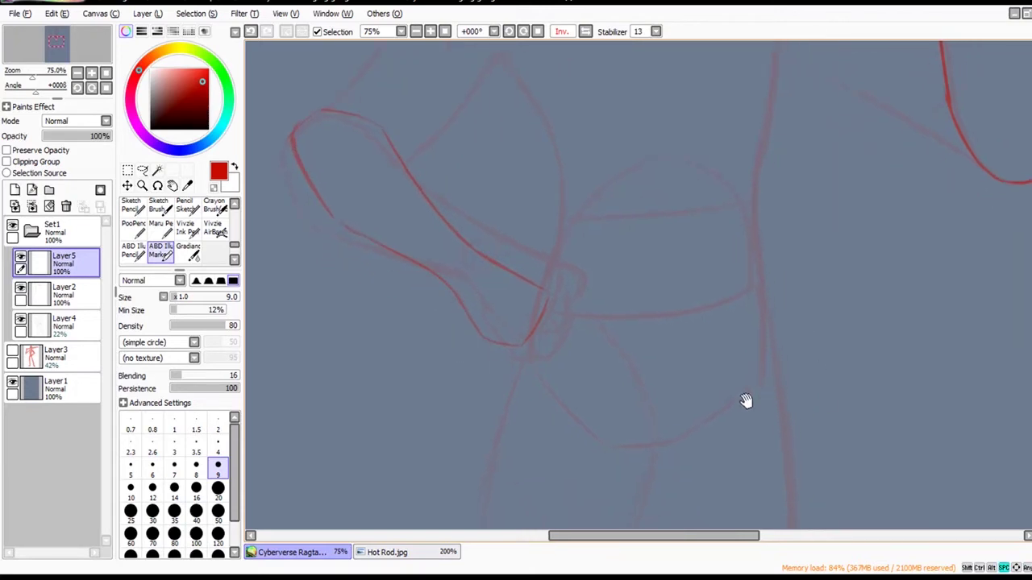
Draw the curled fingers and thumb of the fist on the hip, retrying strokes that sit wrong.
{"action": "left_click", "coordinate": [692, 389], "text": "ctrl"}
{"action": "mouse_move", "coordinate": [656, 352]}
{"action": "left_mouse_down"}
{"action": "mouse_move", "coordinate": [719, 372]}
{"action": "mouse_move", "coordinate": [737, 424]}
{"action": "left_mouse_up"}
{"action": "key", "text": "ctrl+z"}
{"action": "mouse_move", "coordinate": [580, 294]}
{"action": "left_mouse_down"}
{"action": "mouse_move", "coordinate": [584, 339]}
{"action": "mouse_move", "coordinate": [571, 346]}
{"action": "left_mouse_up"}
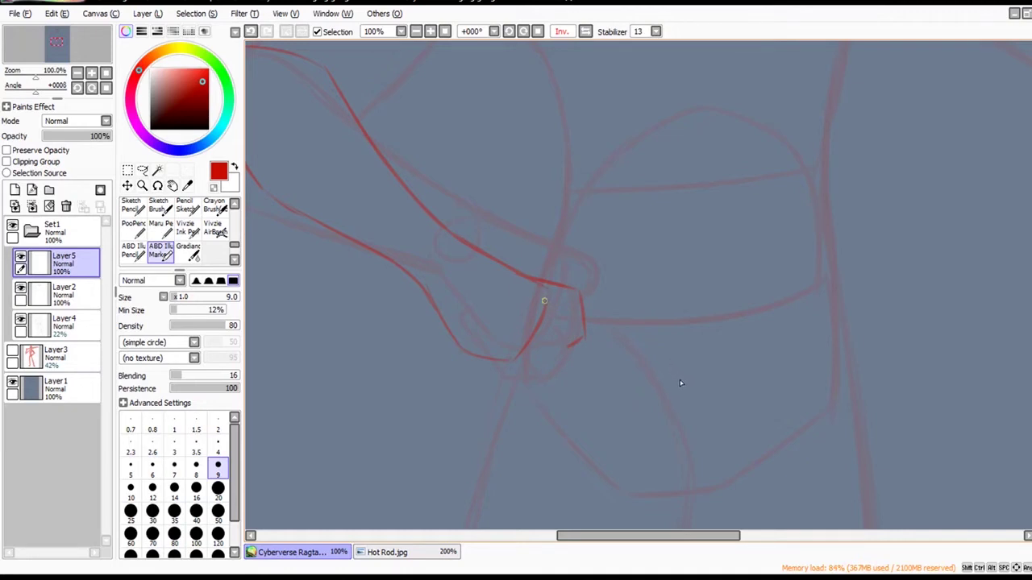
{"action": "mouse_move", "coordinate": [533, 277]}
{"action": "left_mouse_down"}
{"action": "mouse_move", "coordinate": [574, 317]}
{"action": "mouse_move", "coordinate": [564, 302]}
{"action": "mouse_move", "coordinate": [566, 350]}
{"action": "left_mouse_up"}
{"action": "key", "text": "ctrl+z"}
{"action": "left_click_drag", "start_coordinate": [539, 315], "coordinate": [552, 366]}
{"action": "key", "text": "ctrl+z"}
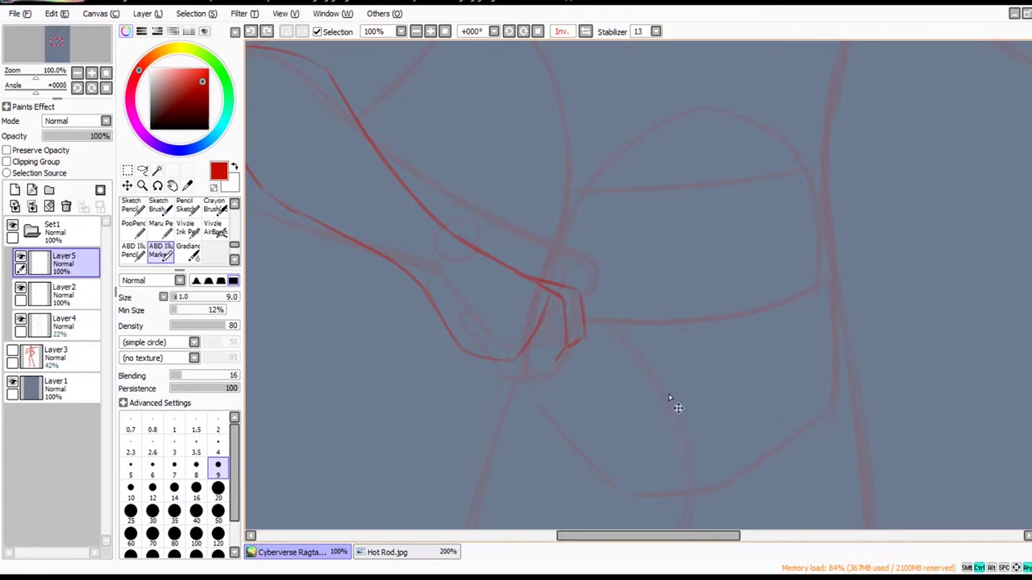
{"action": "mouse_move", "coordinate": [543, 318]}
{"action": "left_mouse_down"}
{"action": "mouse_move", "coordinate": [541, 373]}
{"action": "mouse_move", "coordinate": [525, 331]}
{"action": "mouse_move", "coordinate": [540, 375]}
{"action": "mouse_move", "coordinate": [527, 385]}
{"action": "mouse_move", "coordinate": [495, 370]}
{"action": "mouse_move", "coordinate": [520, 363]}
{"action": "left_mouse_up"}
{"action": "key", "text": "e"}
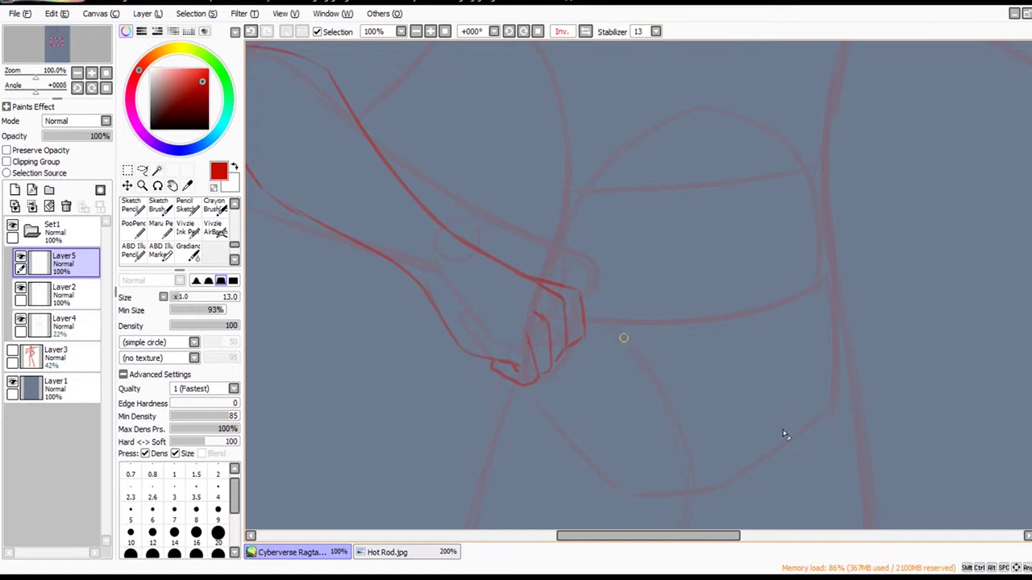
{"action": "left_click", "coordinate": [161, 251]}
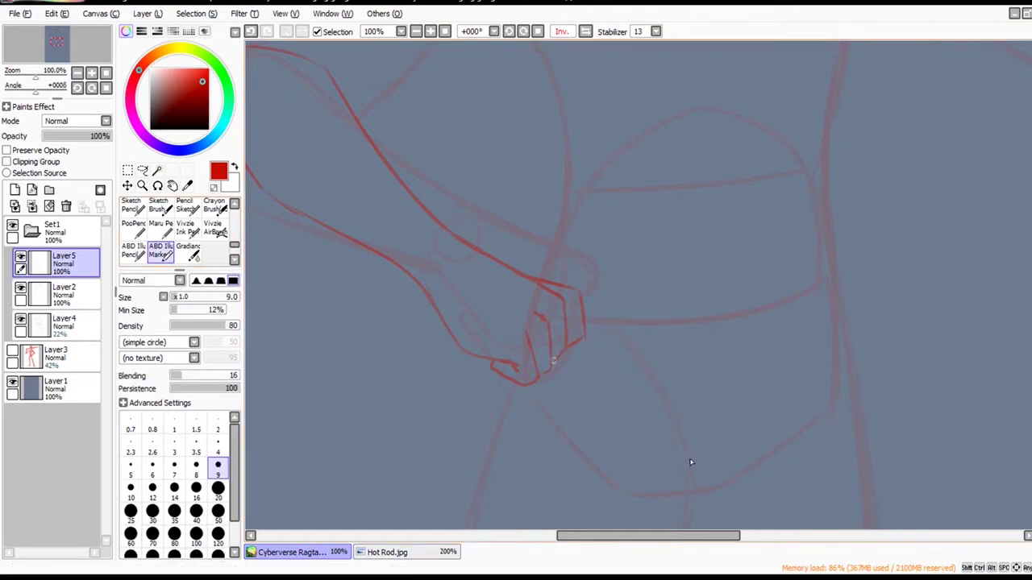
Thicken the hip hand's outer wrist line, and erase the outer edge between the forearm and the thumb.
{"action": "mouse_move", "coordinate": [740, 367]}
{"action": "left_mouse_down"}
{"action": "mouse_move", "coordinate": [755, 433]}
{"action": "mouse_move", "coordinate": [742, 355]}
{"action": "left_mouse_up"}
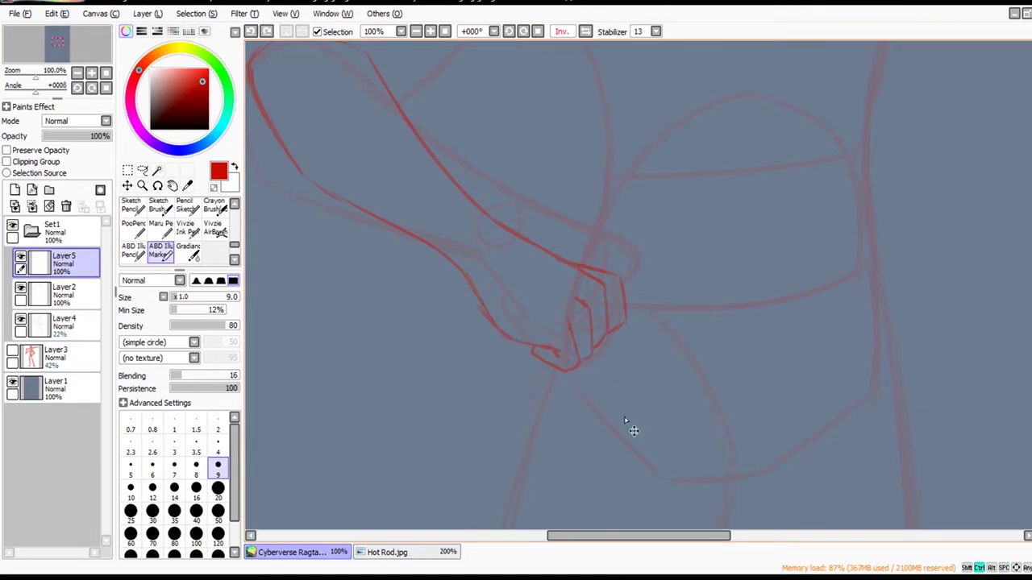
{"action": "left_click_drag", "start_coordinate": [464, 266], "coordinate": [439, 248]}
{"action": "key", "text": "e"}
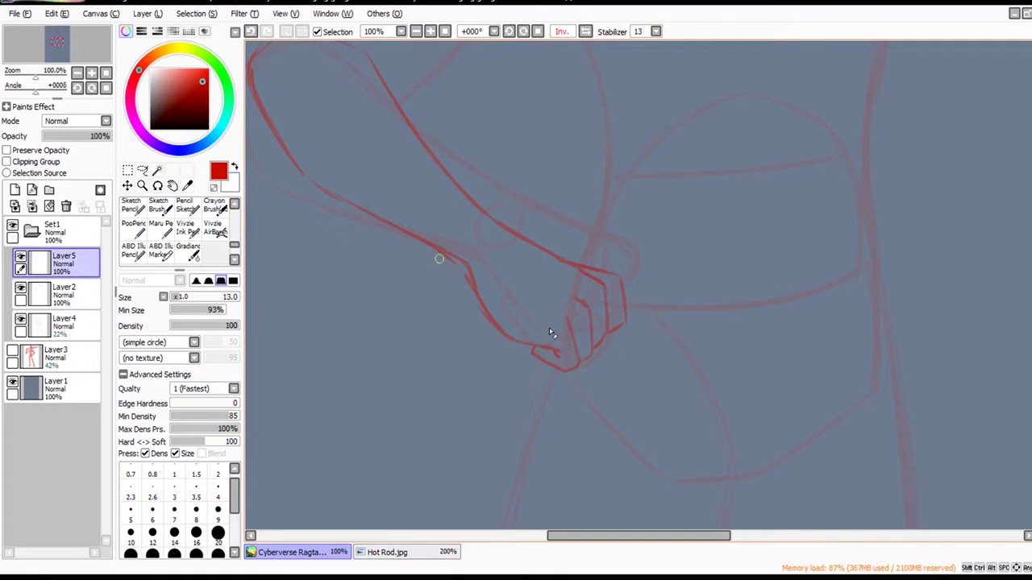
{"action": "left_click_drag", "start_coordinate": [462, 272], "coordinate": [481, 323]}
{"action": "mouse_move", "coordinate": [645, 331]}
{"action": "left_mouse_down"}
{"action": "mouse_move", "coordinate": [655, 401]}
{"action": "mouse_move", "coordinate": [575, 311]}
{"action": "left_mouse_up"}
{"action": "mouse_move", "coordinate": [456, 299]}
{"action": "left_mouse_down"}
{"action": "mouse_move", "coordinate": [427, 260]}
{"action": "mouse_move", "coordinate": [456, 296]}
{"action": "mouse_move", "coordinate": [470, 256]}
{"action": "left_mouse_up"}
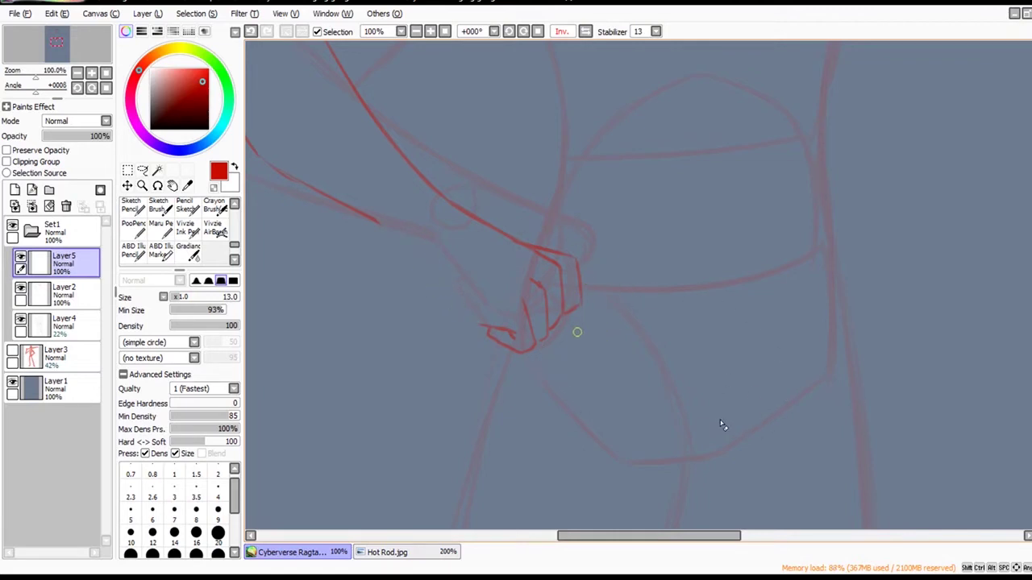
Mirror the view and redraw the outer wrist line from the thumb base up to the forearm with the marker.
{"action": "key", "text": "h"}
{"action": "left_click_drag", "start_coordinate": [960, 456], "coordinate": [839, 455]}
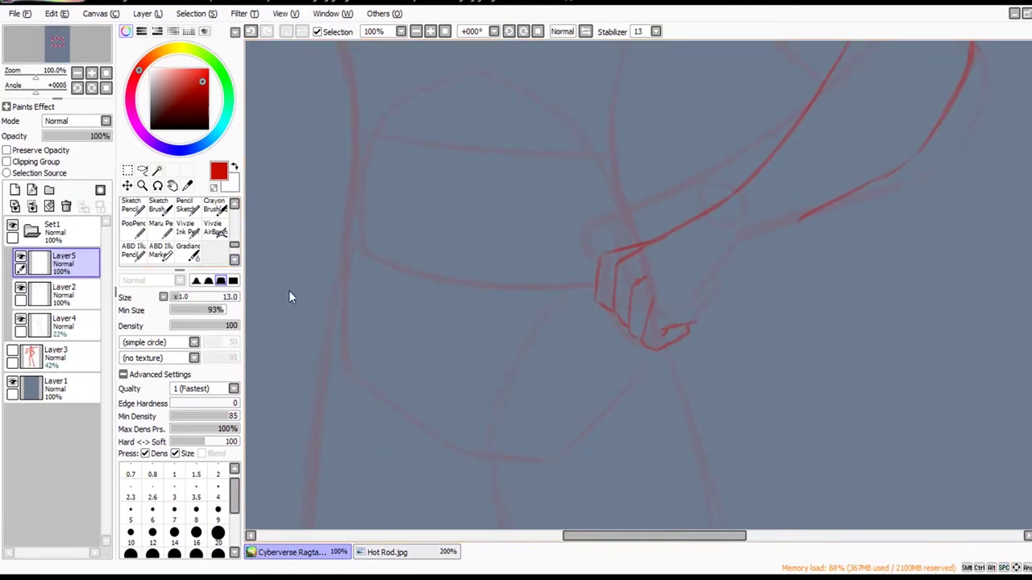
{"action": "left_click", "coordinate": [160, 250]}
{"action": "left_click", "coordinate": [163, 250]}
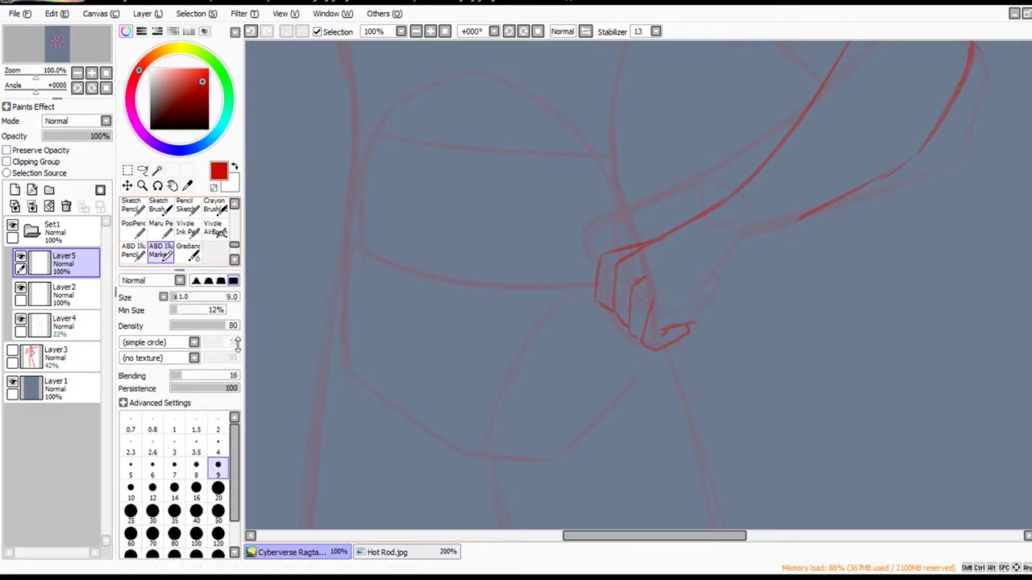
{"action": "left_click_drag", "start_coordinate": [687, 325], "coordinate": [795, 220]}
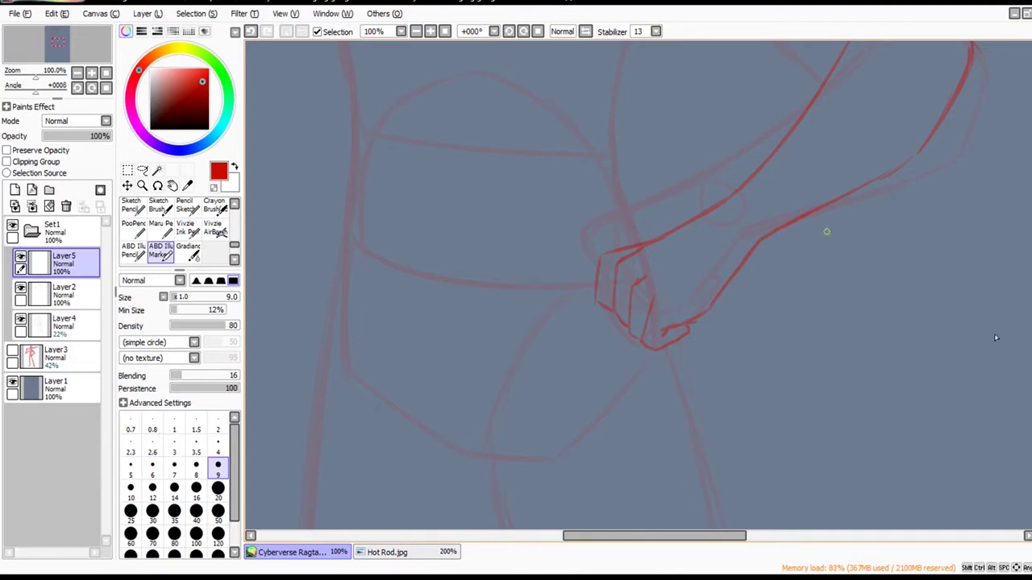
{"action": "scroll", "coordinate": [771, 293], "scroll_direction": "down", "scroll_amount": 1}
{"action": "left_click_drag", "start_coordinate": [839, 264], "coordinate": [764, 376]}
{"action": "left_click_drag", "start_coordinate": [814, 194], "coordinate": [826, 202]}
{"action": "scroll", "coordinate": [825, 201], "scroll_direction": "down", "scroll_amount": 1}
{"action": "mouse_move", "coordinate": [937, 431]}
{"action": "left_mouse_down"}
{"action": "mouse_move", "coordinate": [1002, 452]}
{"action": "mouse_move", "coordinate": [1012, 499]}
{"action": "left_mouse_up"}
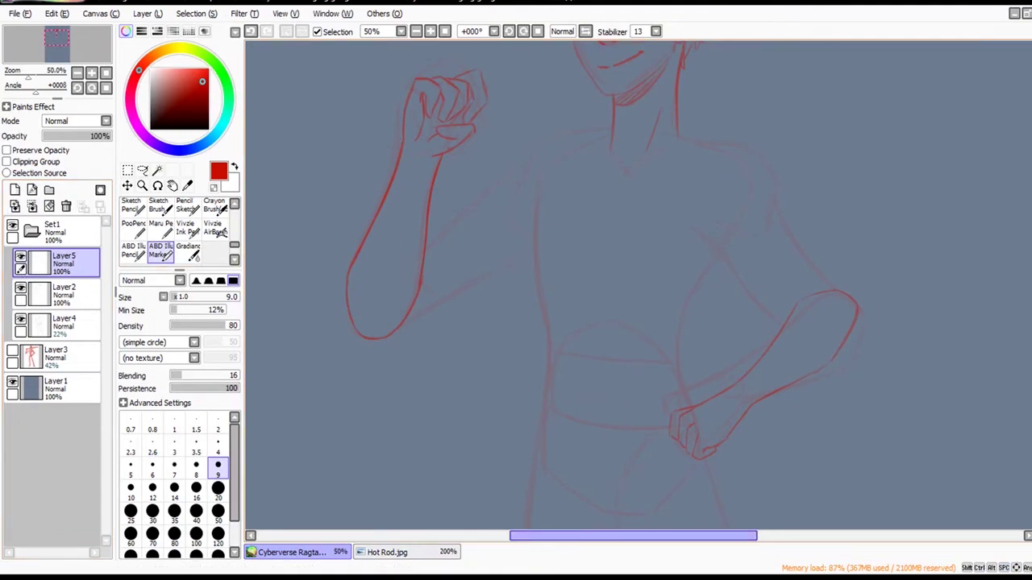
{"action": "left_click", "coordinate": [516, 577]}
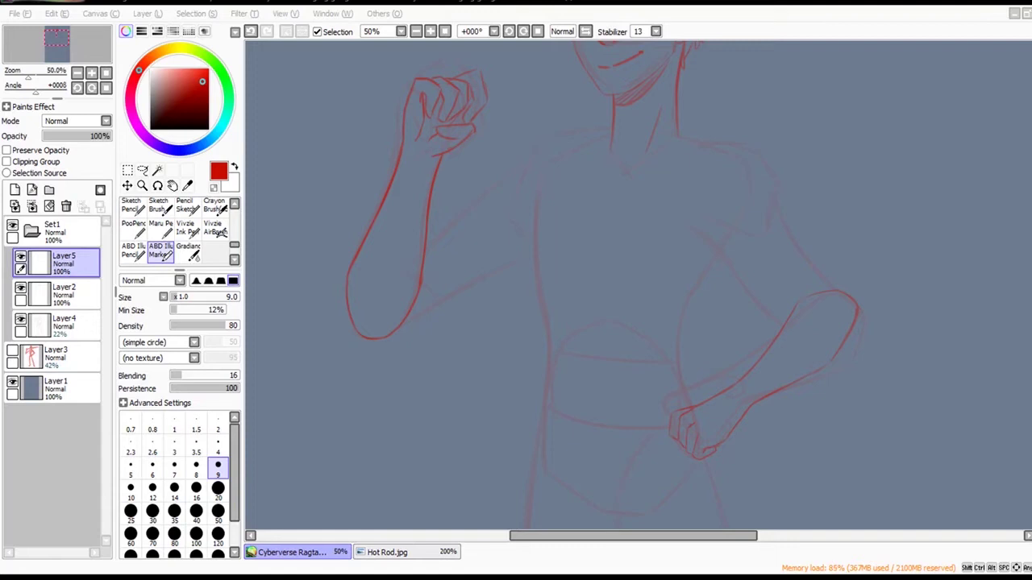
{"action": "left_click", "coordinate": [939, 71]}
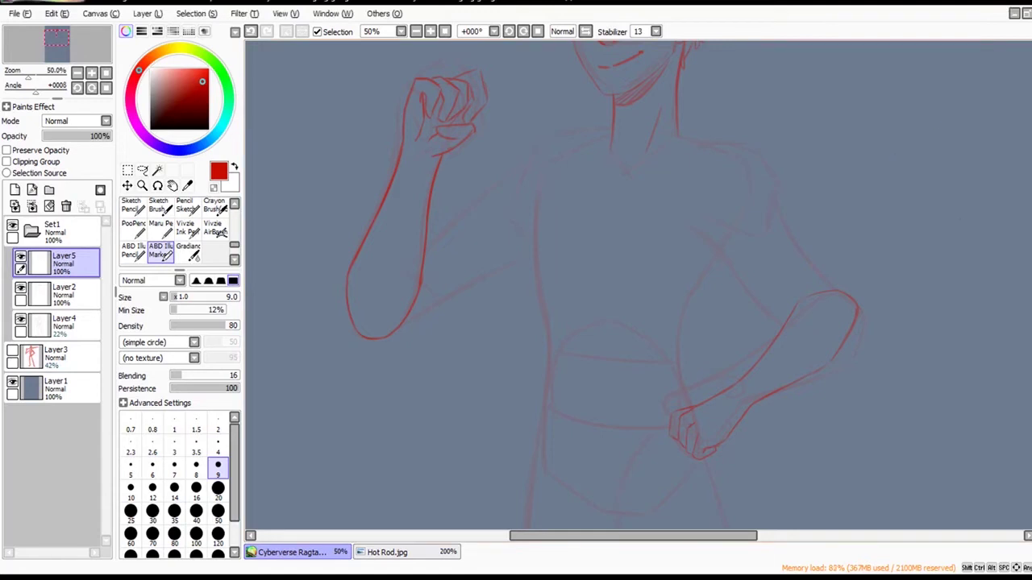
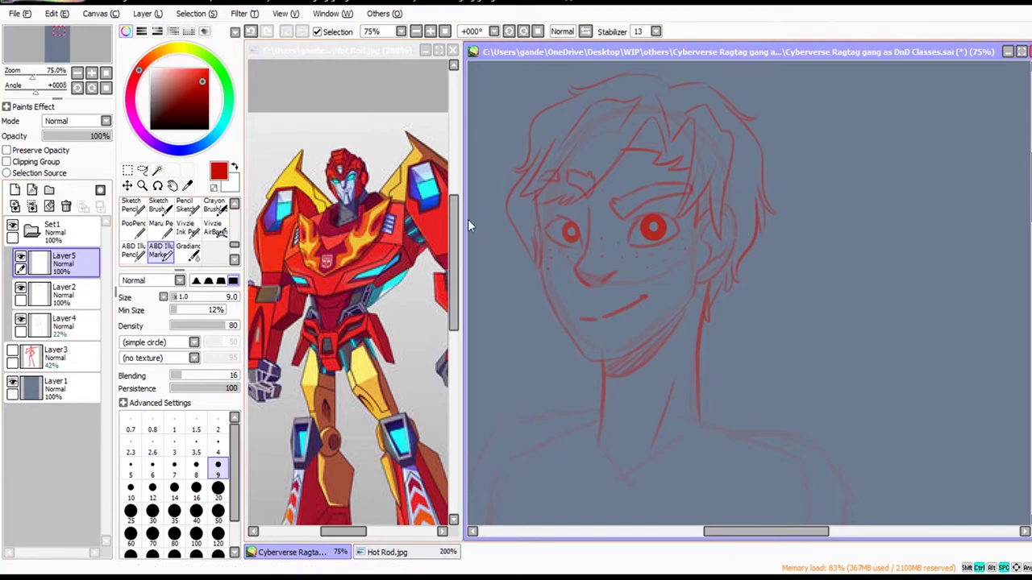
Enlarge the Hot Rod reference to 300% to examine the helmet, and check the sketch without the faded Layer4 guide.
{"action": "left_click", "coordinate": [376, 179]}
{"action": "scroll", "coordinate": [379, 183], "scroll_direction": "up", "scroll_amount": 1}
{"action": "left_click", "coordinate": [581, 282]}
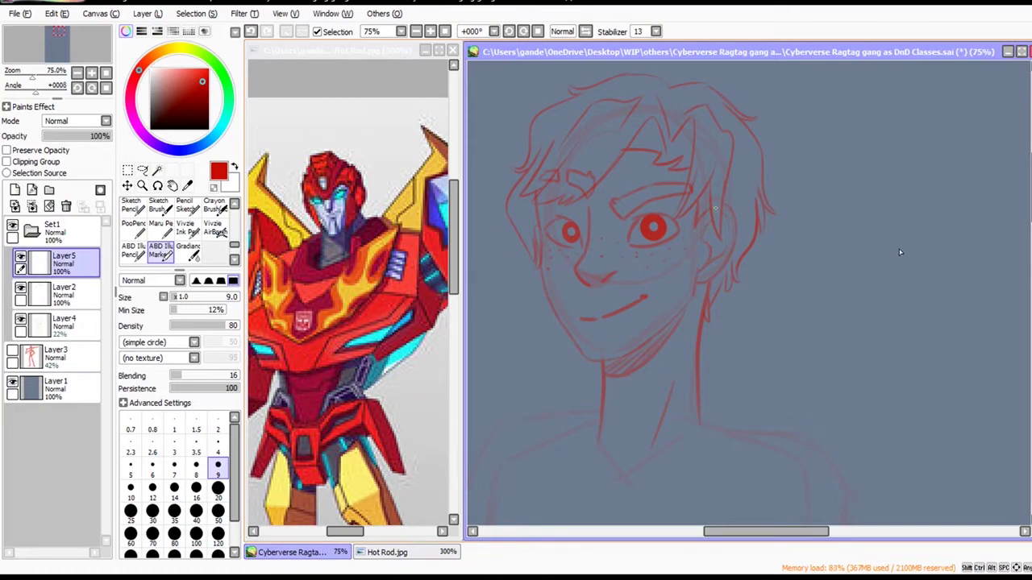
{"action": "key", "text": "ctrl+z"}
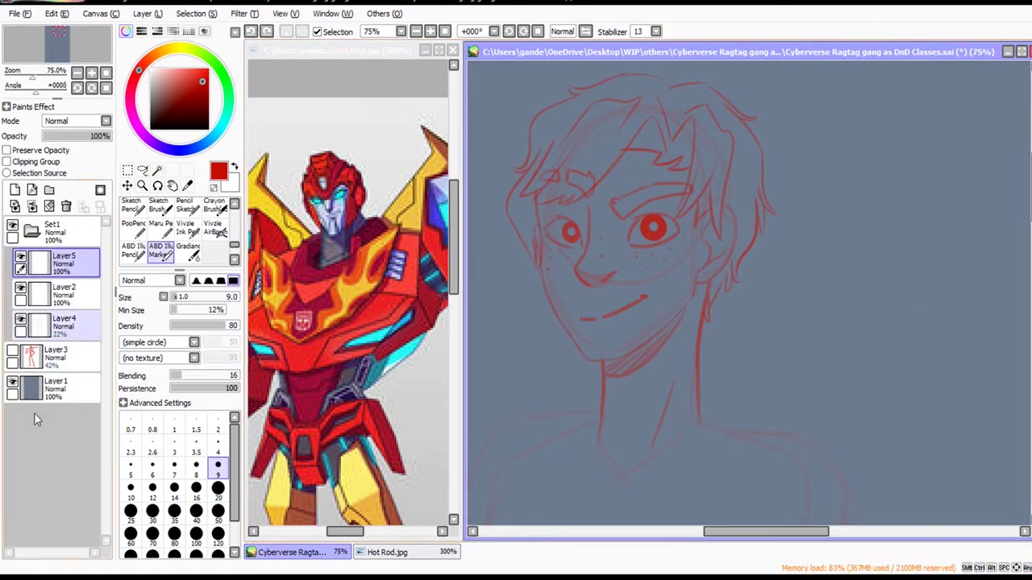
{"action": "left_click", "coordinate": [21, 319]}
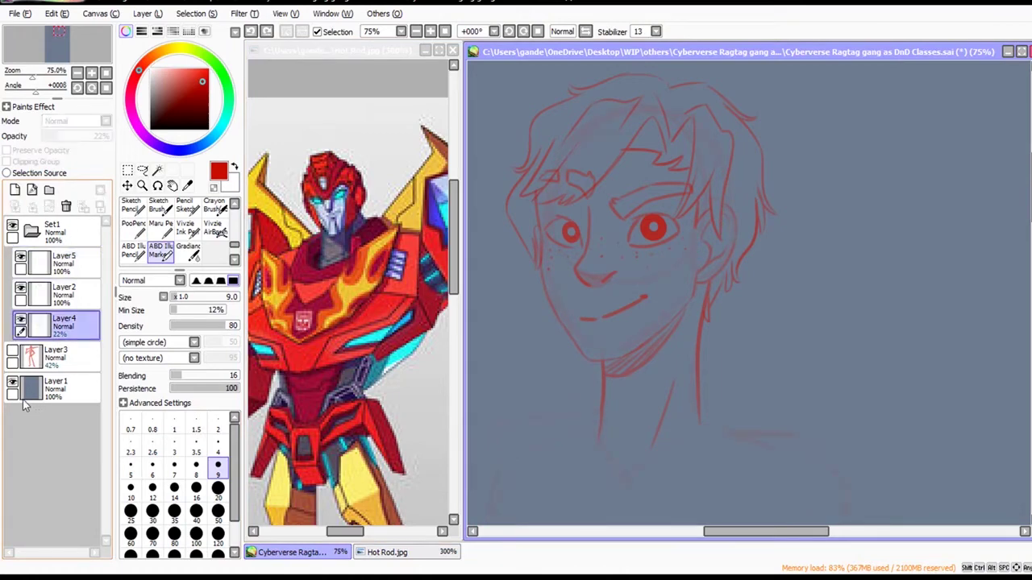
Draw a thick round ear disc beside the head on Layer5, with nested ovals for its face and a curved side edge.
{"action": "mouse_move", "coordinate": [820, 175]}
{"action": "left_mouse_down"}
{"action": "mouse_move", "coordinate": [840, 244]}
{"action": "mouse_move", "coordinate": [815, 261]}
{"action": "left_mouse_up"}
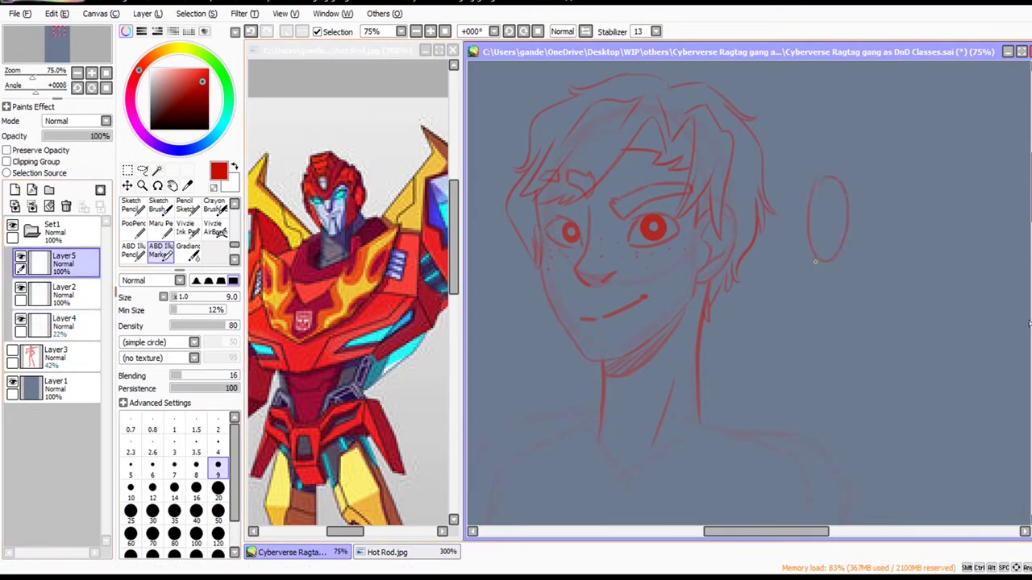
{"action": "key", "text": "ctrl+z"}
{"action": "mouse_move", "coordinate": [822, 175]}
{"action": "left_mouse_down"}
{"action": "mouse_move", "coordinate": [841, 212]}
{"action": "mouse_move", "coordinate": [824, 169]}
{"action": "left_mouse_up"}
{"action": "key", "text": "ctrl+z"}
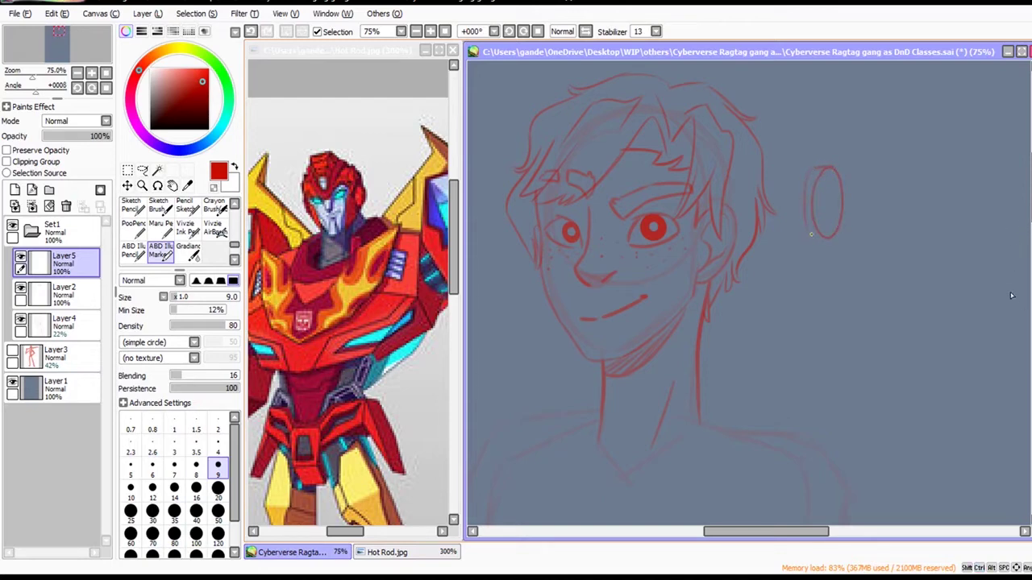
{"action": "key", "text": "ctrl+z"}
{"action": "left_click_drag", "start_coordinate": [811, 236], "coordinate": [822, 238]}
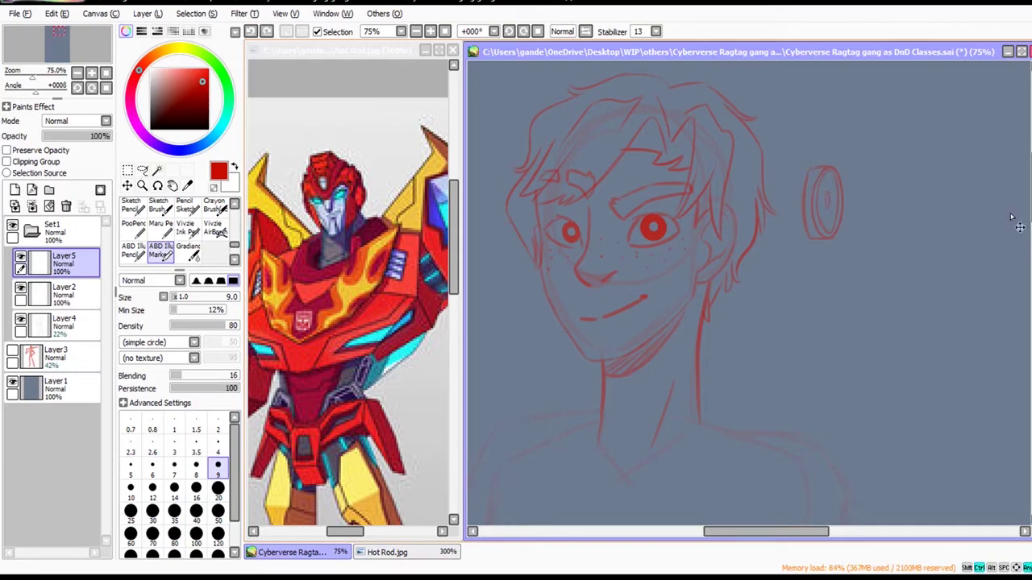
{"action": "key", "text": "ctrl+z"}
{"action": "key", "text": "ctrl+y"}
{"action": "key", "text": "ctrl+z"}
{"action": "key", "text": "ctrl+y"}
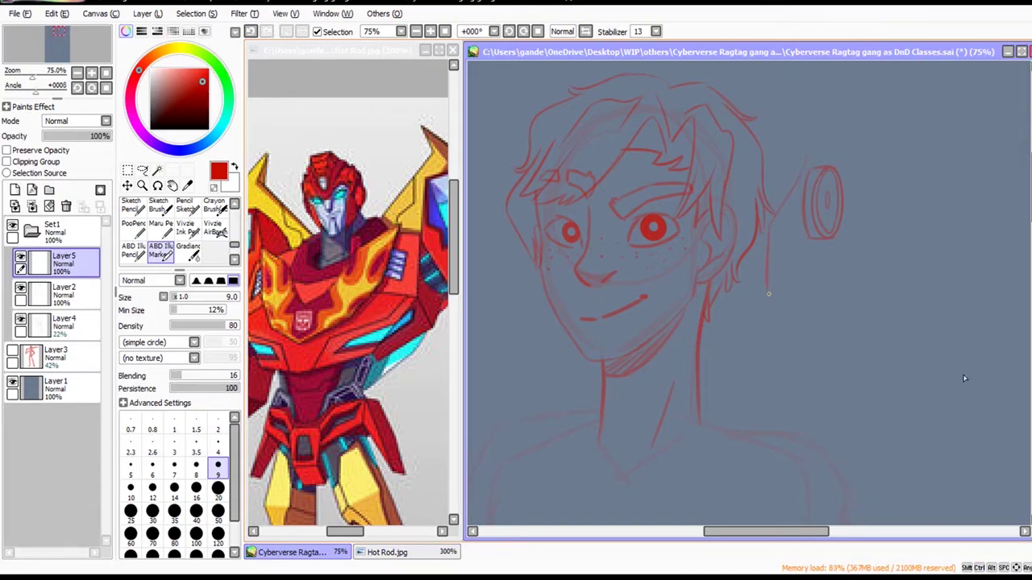
Add an angular cheek guard in front of the ear disc and a tall pointed fin rising above it.
{"action": "key", "text": "ctrl+z"}
{"action": "key", "text": "ctrl+y"}
{"action": "left_click_drag", "start_coordinate": [772, 295], "coordinate": [811, 247]}
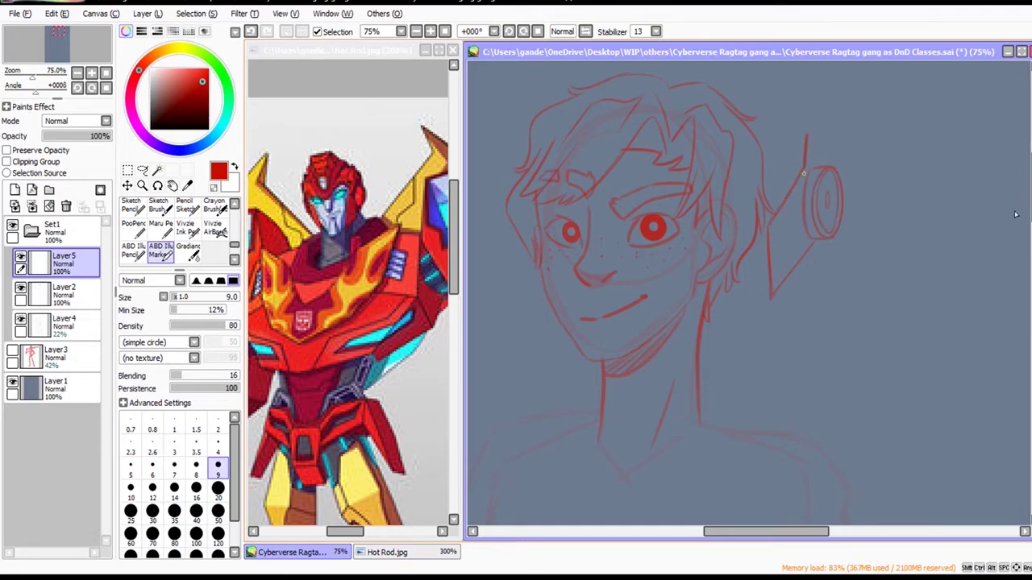
{"action": "mouse_move", "coordinate": [804, 121]}
{"action": "left_mouse_down"}
{"action": "mouse_move", "coordinate": [806, 93]}
{"action": "mouse_move", "coordinate": [810, 166]}
{"action": "left_mouse_up"}
{"action": "key", "text": "ctrl+z"}
{"action": "mouse_move", "coordinate": [798, 212]}
{"action": "left_mouse_down"}
{"action": "mouse_move", "coordinate": [799, 126]}
{"action": "mouse_move", "coordinate": [820, 165]}
{"action": "left_mouse_up"}
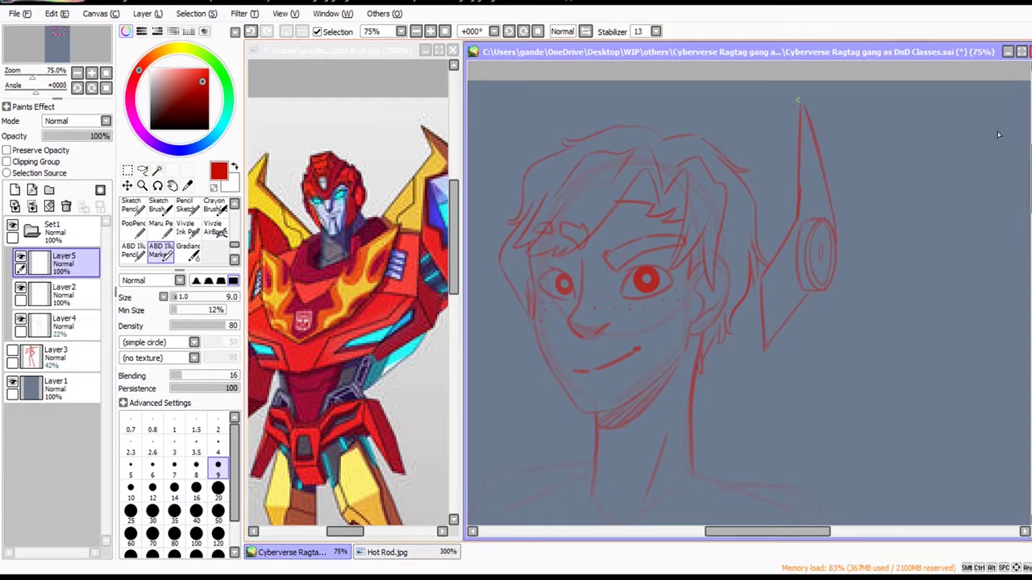
Add parallel thickness lines along the front edges of the fin and cheek guard, undoing and retrying strokes until they fit.
{"action": "mouse_move", "coordinate": [797, 101]}
{"action": "left_mouse_down"}
{"action": "mouse_move", "coordinate": [791, 234]}
{"action": "mouse_move", "coordinate": [792, 213]}
{"action": "mouse_move", "coordinate": [768, 255]}
{"action": "left_mouse_up"}
{"action": "key", "text": "ctrl+z"}
{"action": "mouse_move", "coordinate": [792, 219]}
{"action": "left_mouse_down"}
{"action": "mouse_move", "coordinate": [761, 271]}
{"action": "mouse_move", "coordinate": [770, 256]}
{"action": "mouse_move", "coordinate": [756, 325]}
{"action": "left_mouse_up"}
{"action": "key", "text": "ctrl+z"}
{"action": "key", "text": "ctrl+z"}
{"action": "key", "text": "ctrl+z"}
{"action": "left_click_drag", "start_coordinate": [794, 215], "coordinate": [767, 261]}
{"action": "key", "text": "ctrl+z"}
{"action": "key", "text": "ctrl+y"}
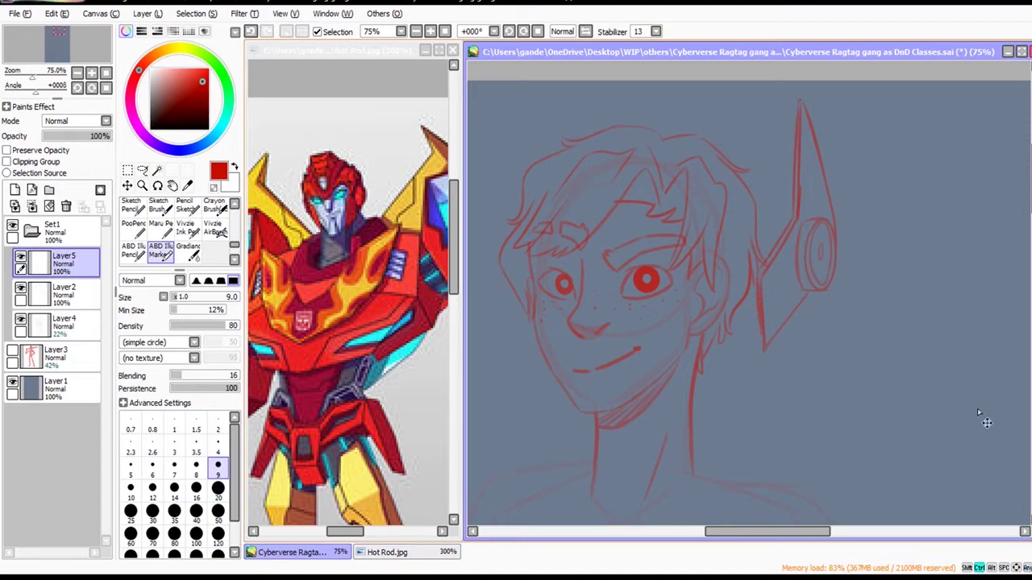
{"action": "key", "text": "ctrl+z"}
{"action": "key", "text": "ctrl+y"}
Move the ear piece onto the character's ear, rotate it slightly clockwise, apply the transform and make Layer2 active.
{"action": "left_click", "coordinate": [127, 185]}
{"action": "left_click_drag", "start_coordinate": [1026, 489], "coordinate": [955, 514]}
{"action": "key", "text": "ctrl+t"}
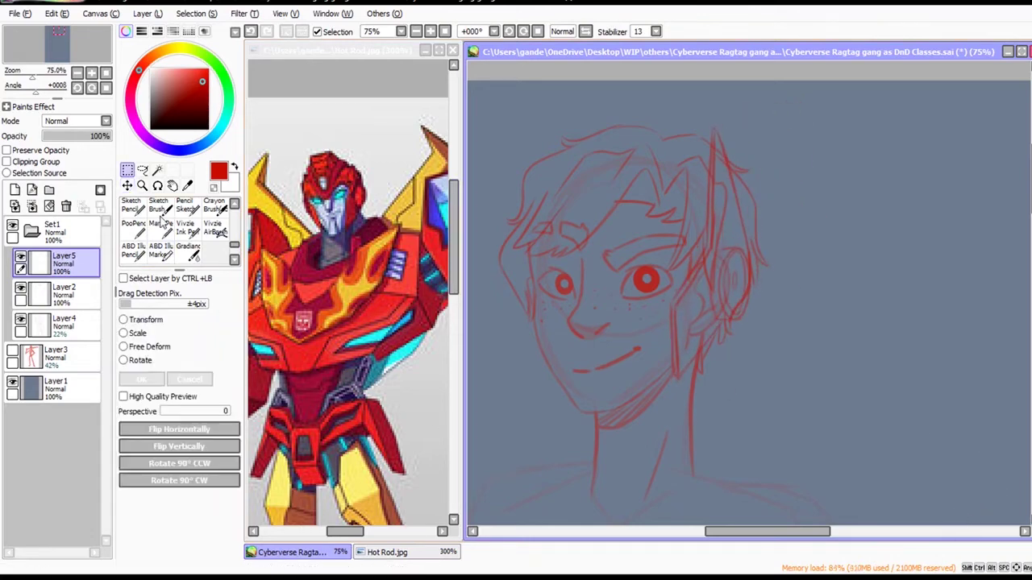
{"action": "left_click_drag", "start_coordinate": [895, 345], "coordinate": [887, 360]}
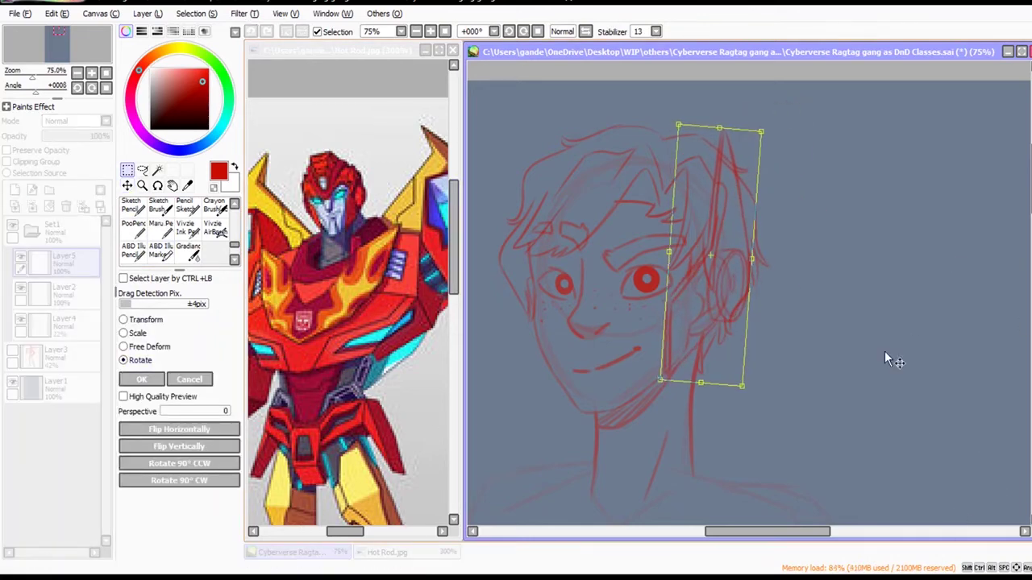
{"action": "left_click", "coordinate": [142, 379]}
{"action": "left_click", "coordinate": [66, 295]}
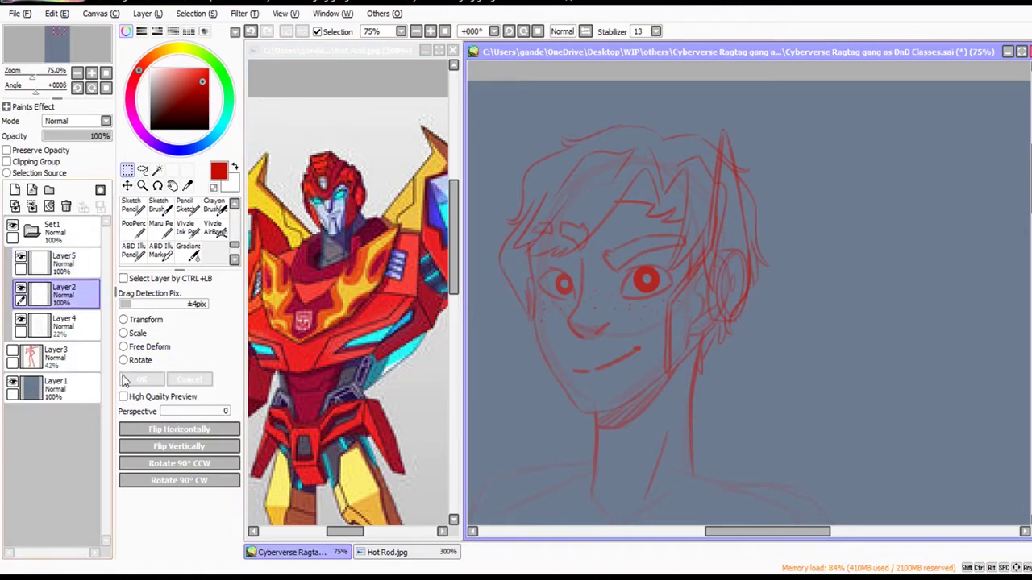
Copy the head area of Layer2 and paste it onto a new hidden layer as a backup.
{"action": "left_click", "coordinate": [796, 238], "text": "ctrl+alt"}
{"action": "left_click_drag", "start_coordinate": [524, 119], "coordinate": [753, 413]}
{"action": "key", "text": "ctrl+c"}
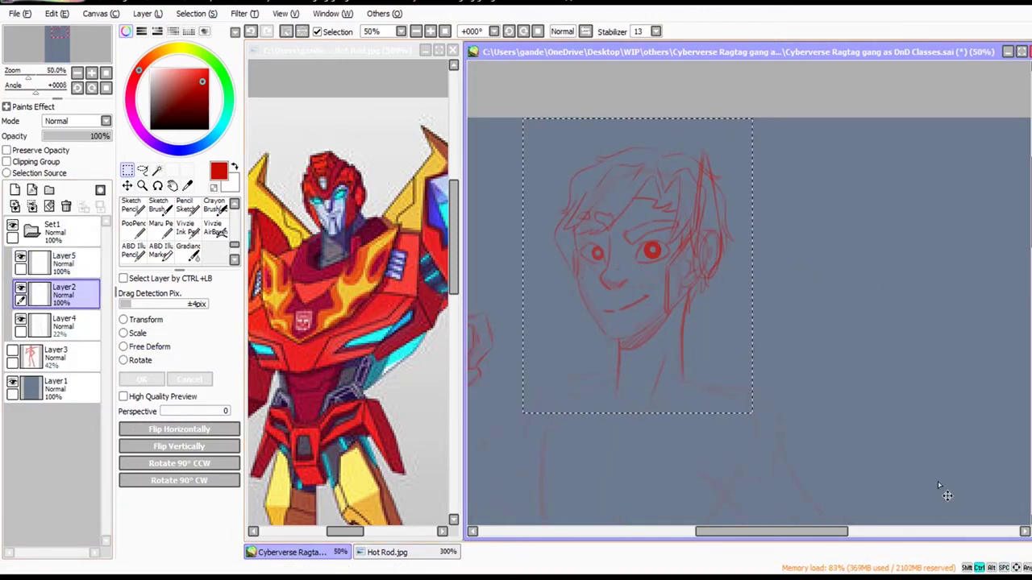
{"action": "key", "text": "ctrl+v"}
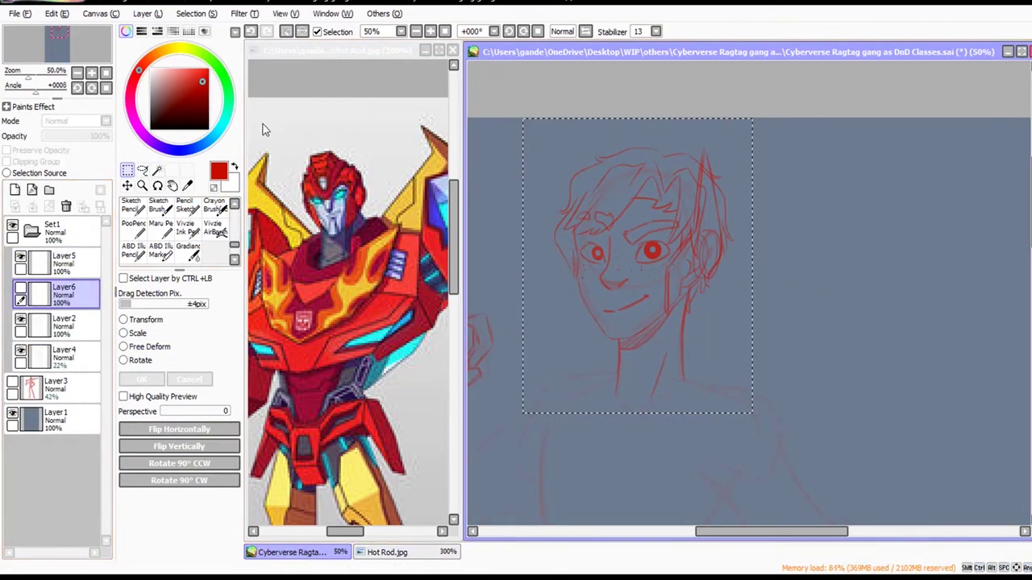
{"action": "key", "text": "ctrl+d"}
Rename the pasted backup layer HEAD and move it above Layer5.
{"action": "double_click", "coordinate": [77, 296]}
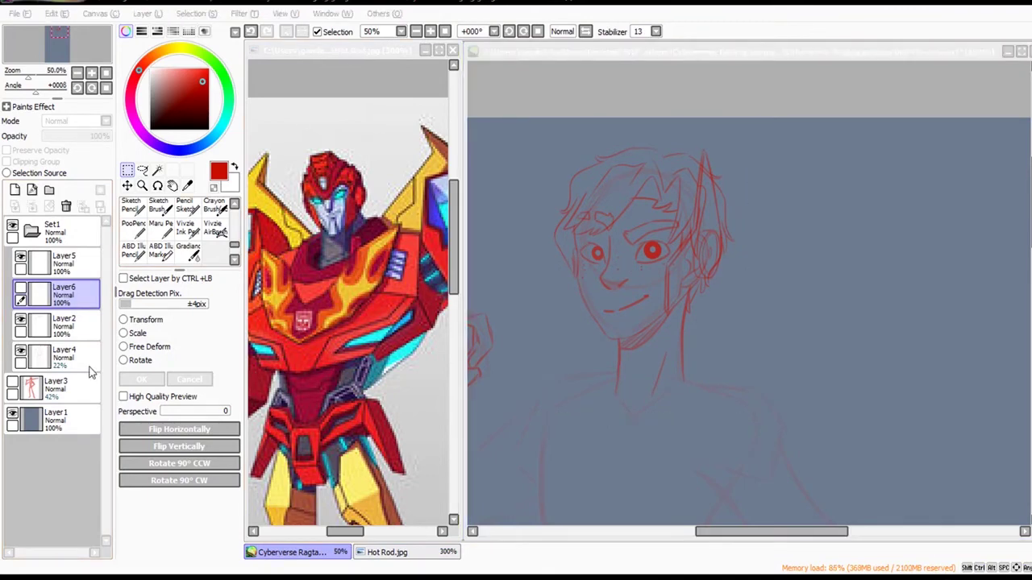
{"action": "type", "text": "HEAD"}
{"action": "key", "text": "Return"}
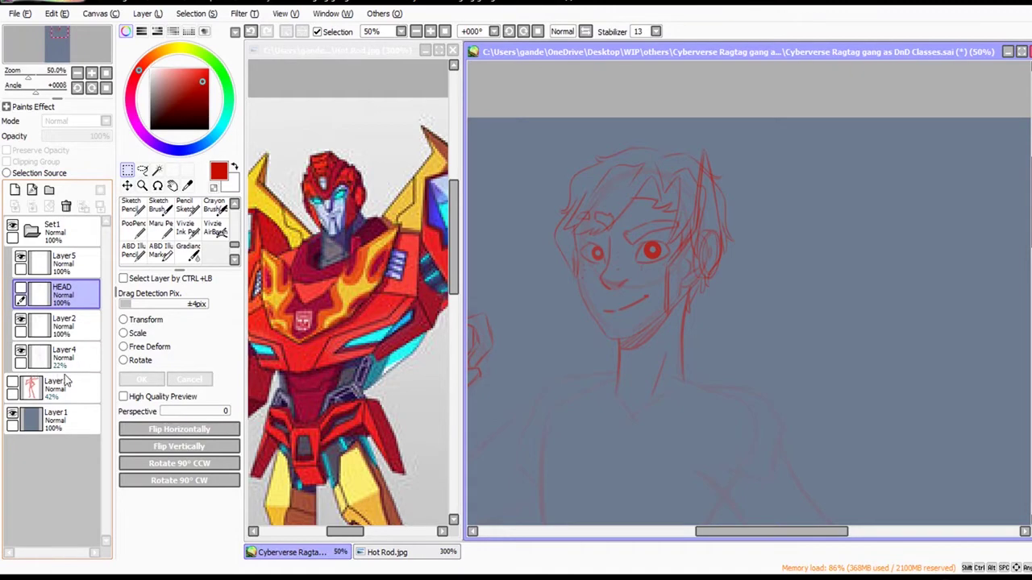
{"action": "left_click_drag", "start_coordinate": [65, 298], "coordinate": [63, 255]}
Make Layer2 active, set up the eraser at size 30 and hide Layer4.
{"action": "left_click", "coordinate": [64, 298]}
{"action": "left_click", "coordinate": [65, 328]}
{"action": "key", "text": "e"}
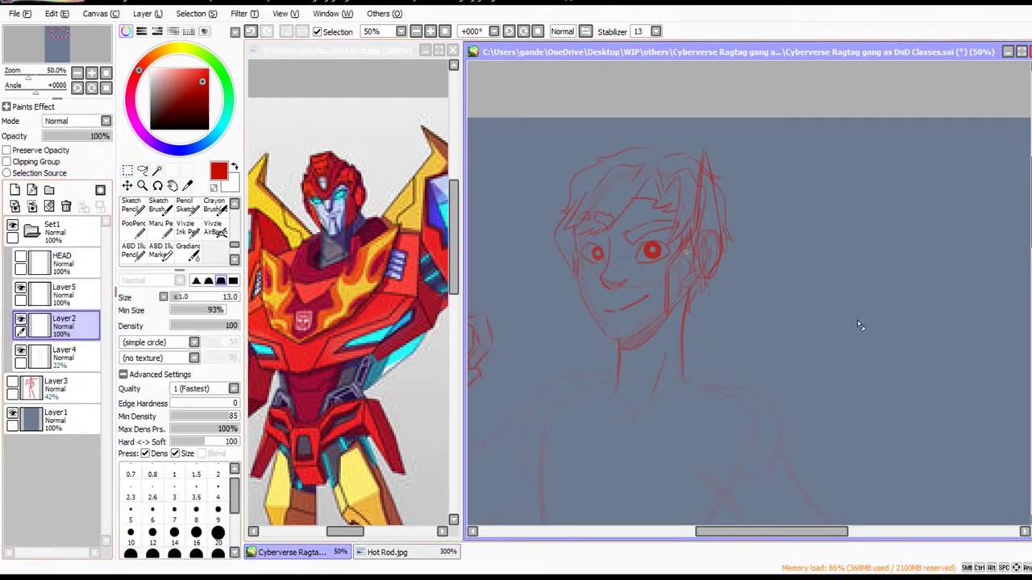
{"action": "scroll", "coordinate": [688, 243], "scroll_direction": "up", "scroll_amount": 2}
{"action": "left_click_drag", "start_coordinate": [687, 242], "coordinate": [687, 256]}
{"action": "left_click", "coordinate": [21, 352]}
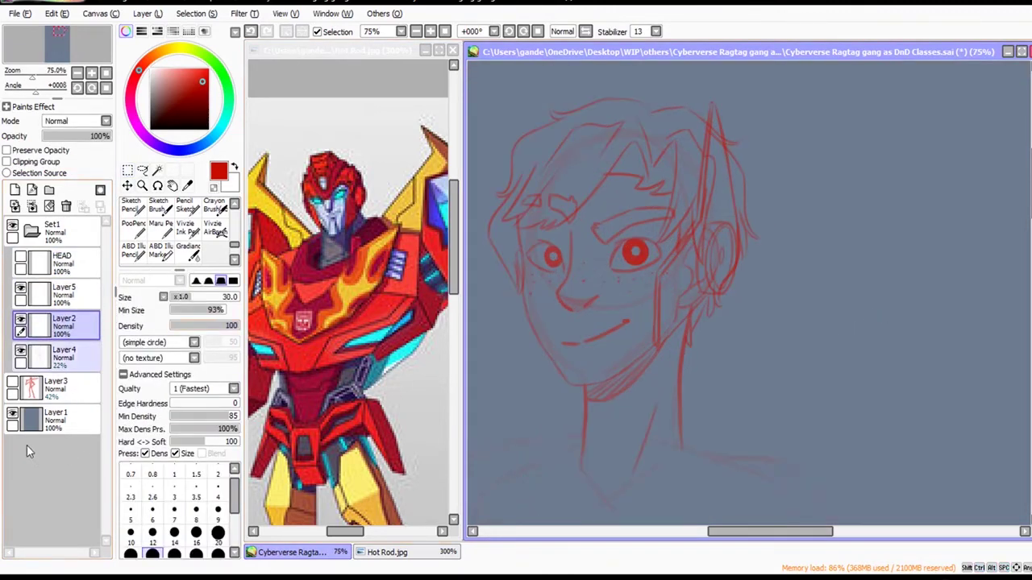
{"action": "left_click", "coordinate": [71, 136]}
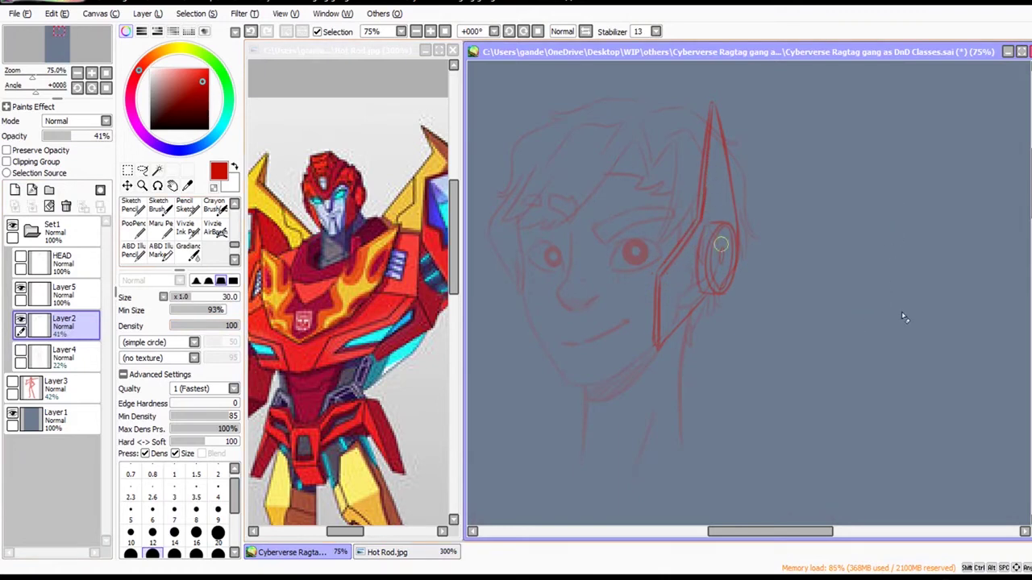
{"action": "key", "text": "ctrl+z"}
{"action": "key", "text": "ctrl+z"}
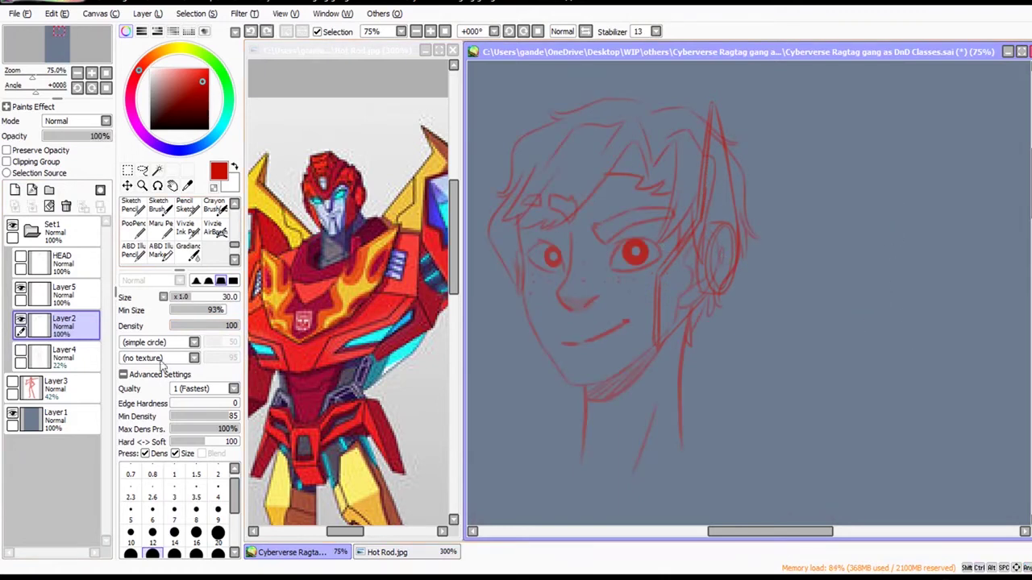
{"action": "left_click", "coordinate": [71, 136]}
{"action": "left_click", "coordinate": [902, 312], "text": "ctrl"}
{"action": "left_click_drag", "start_coordinate": [903, 314], "coordinate": [857, 381]}
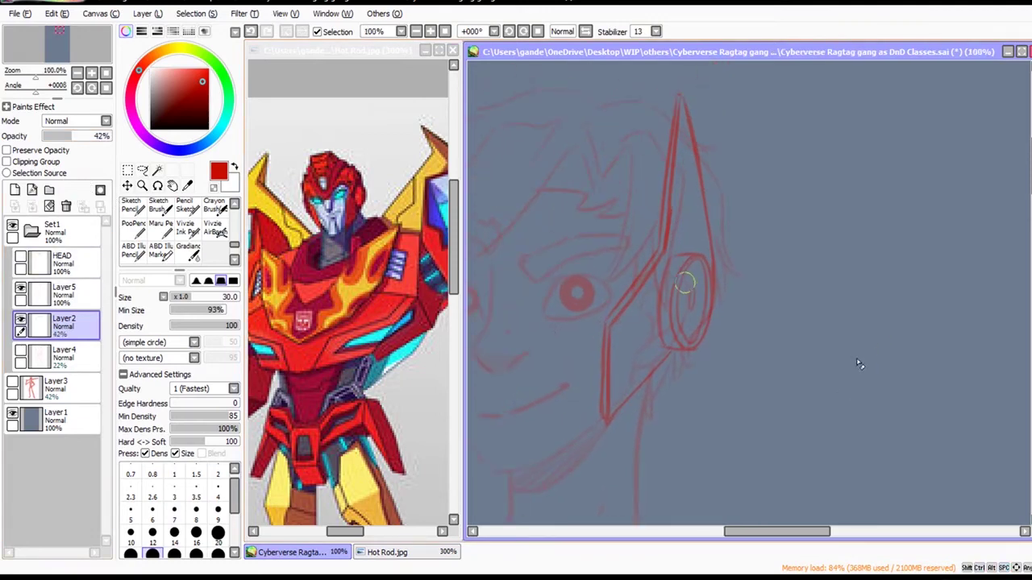
{"action": "left_click", "coordinate": [110, 136]}
Dim Layer5 to 44% opacity and erase the ear fin's lines where the hair overlaps them, using eraser size 13.
{"action": "left_click", "coordinate": [68, 294]}
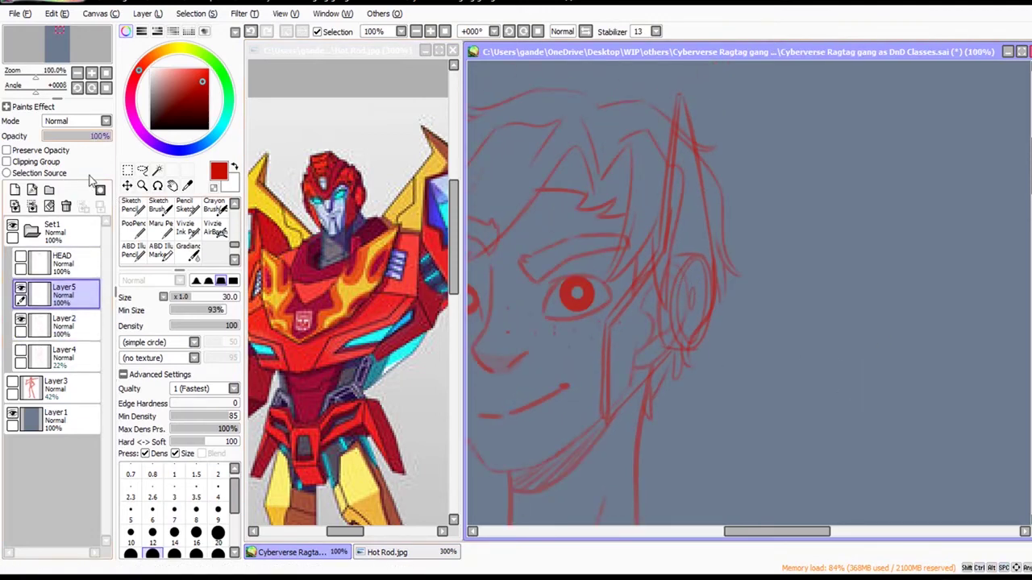
{"action": "left_click", "coordinate": [72, 137]}
{"action": "left_click_drag", "start_coordinate": [697, 205], "coordinate": [686, 204], "text": "ctrl+alt"}
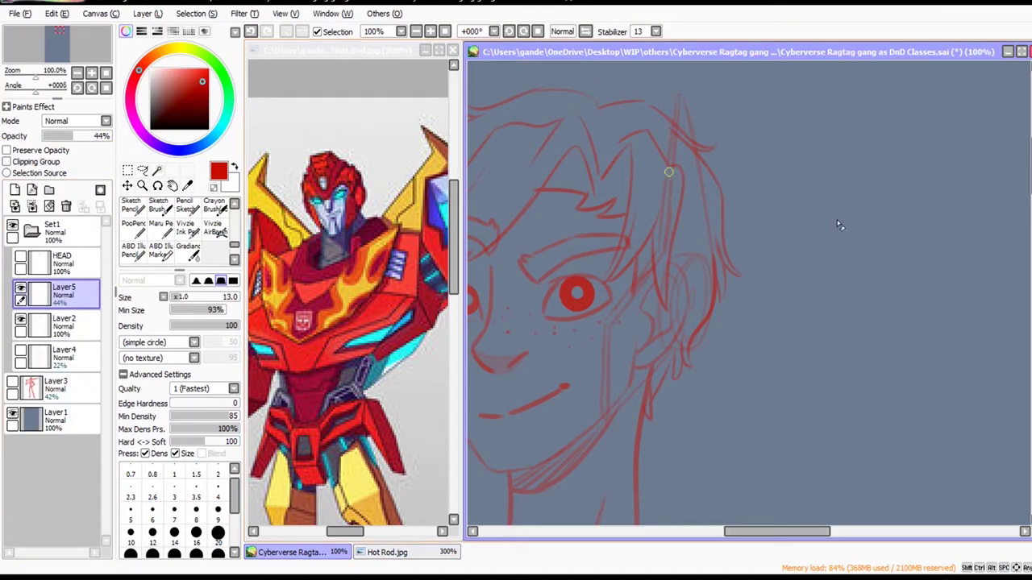
{"action": "left_click_drag", "start_coordinate": [668, 170], "coordinate": [662, 234]}
Erase the ear and hair lines on Layer2 that show through the ear piece, and restore Layer5 to 100% opacity.
{"action": "left_click", "coordinate": [69, 326]}
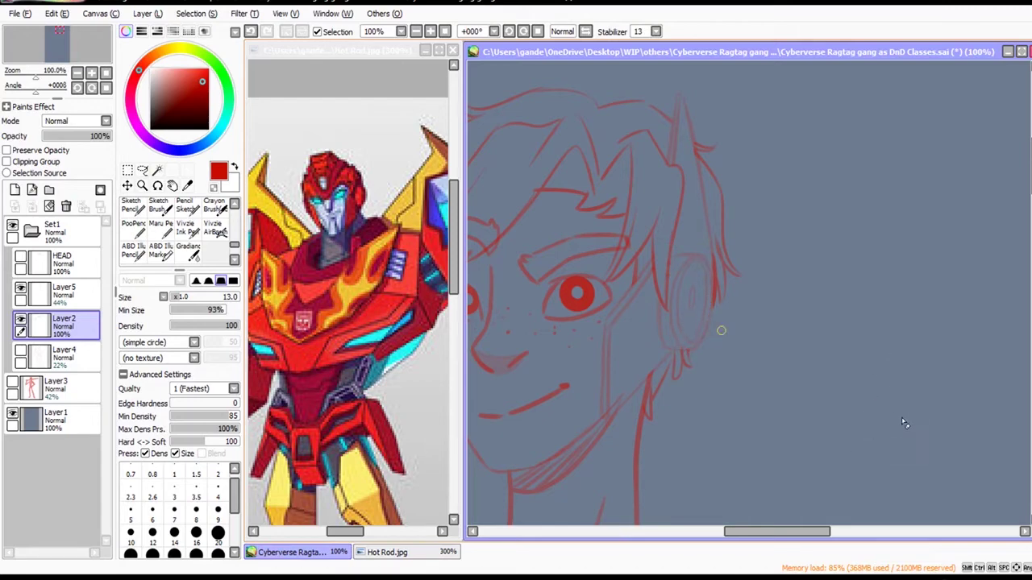
{"action": "left_click", "coordinate": [63, 292]}
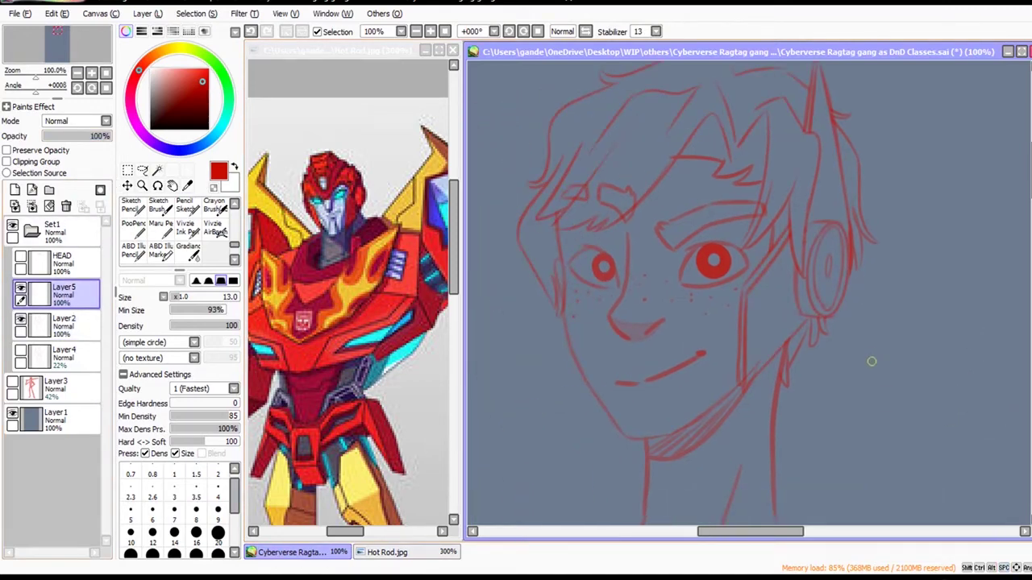
{"action": "left_click", "coordinate": [63, 323]}
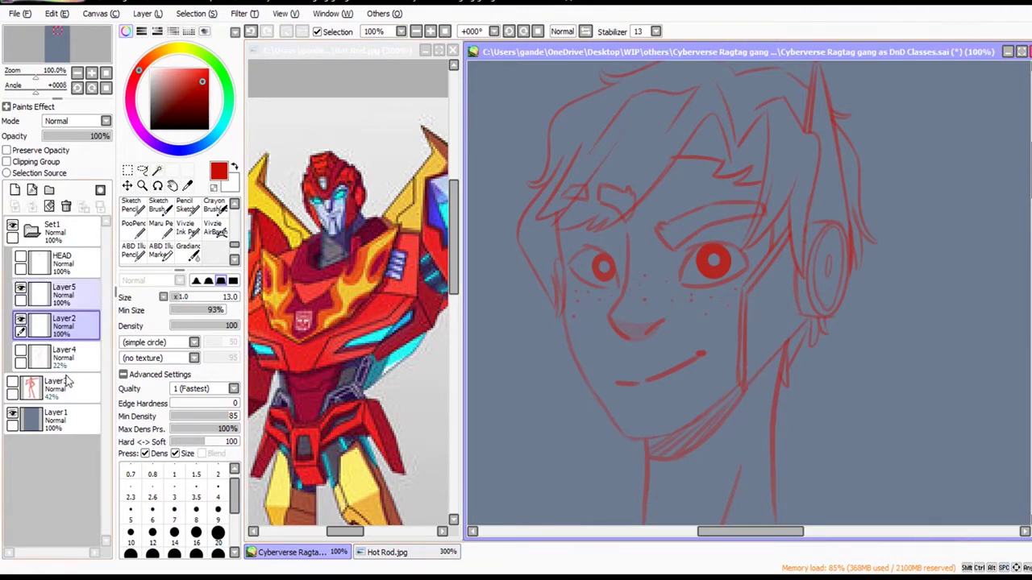
{"action": "left_click", "coordinate": [57, 294]}
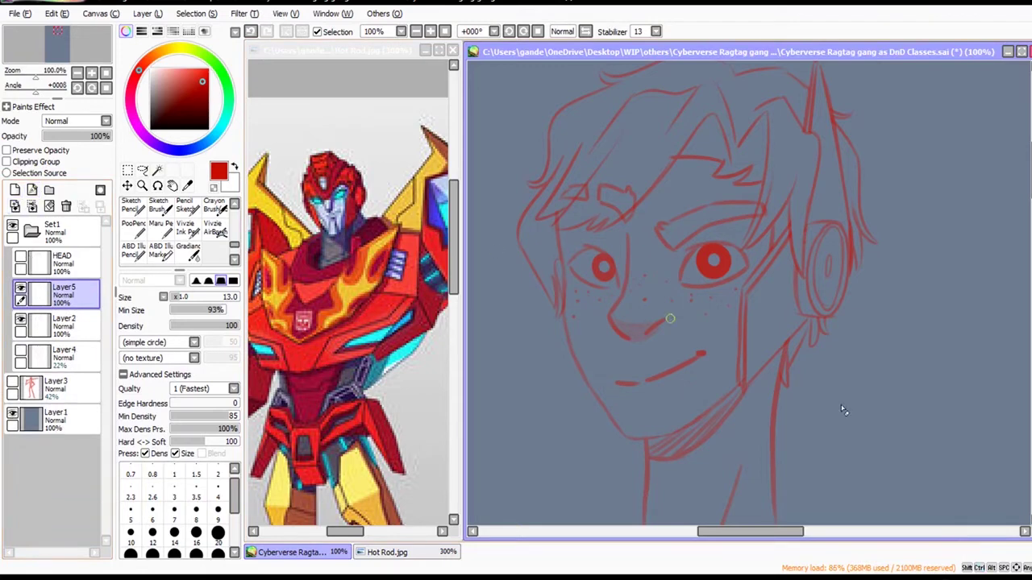
Mirror the canvas view, save the drawing and switch to the ABD marker brush at size 9.
{"action": "key", "text": "Insert"}
{"action": "key", "text": "ctrl+s"}
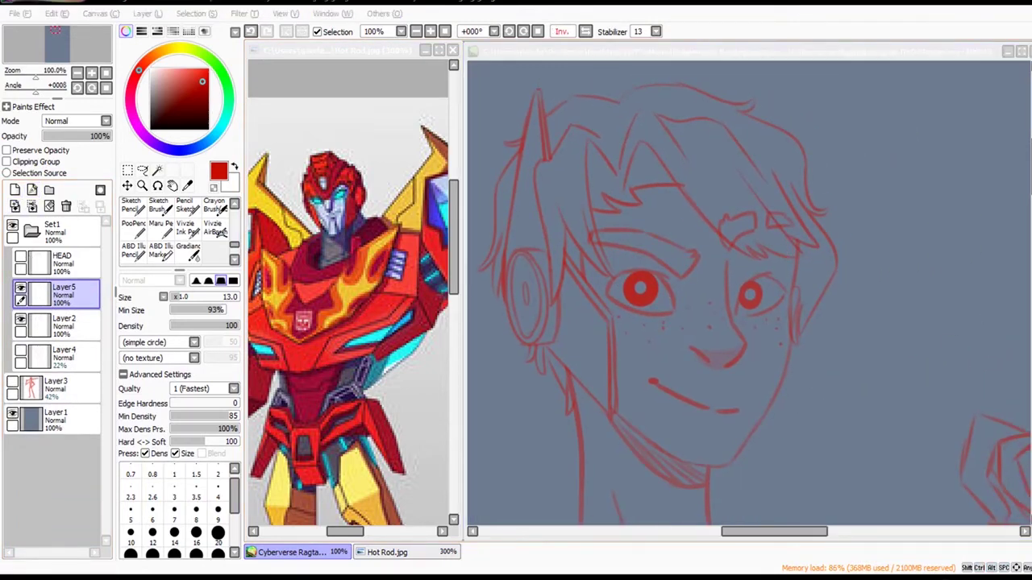
{"action": "left_click", "coordinate": [982, 324]}
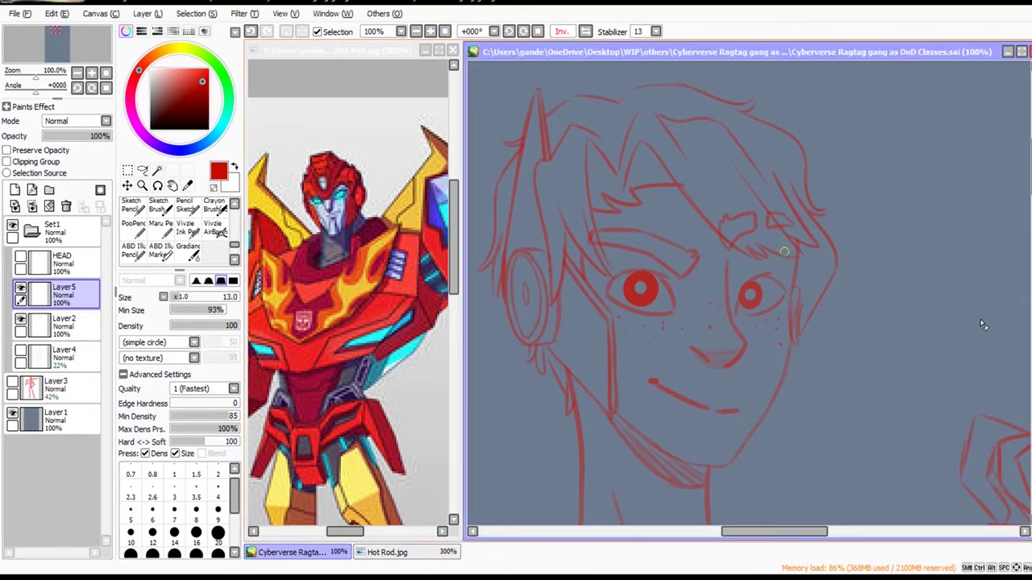
{"action": "key", "text": "ctrl+alt+space"}
{"action": "left_click", "coordinate": [878, 343], "text": "ctrl+alt"}
{"action": "left_click_drag", "start_coordinate": [883, 344], "coordinate": [820, 341]}
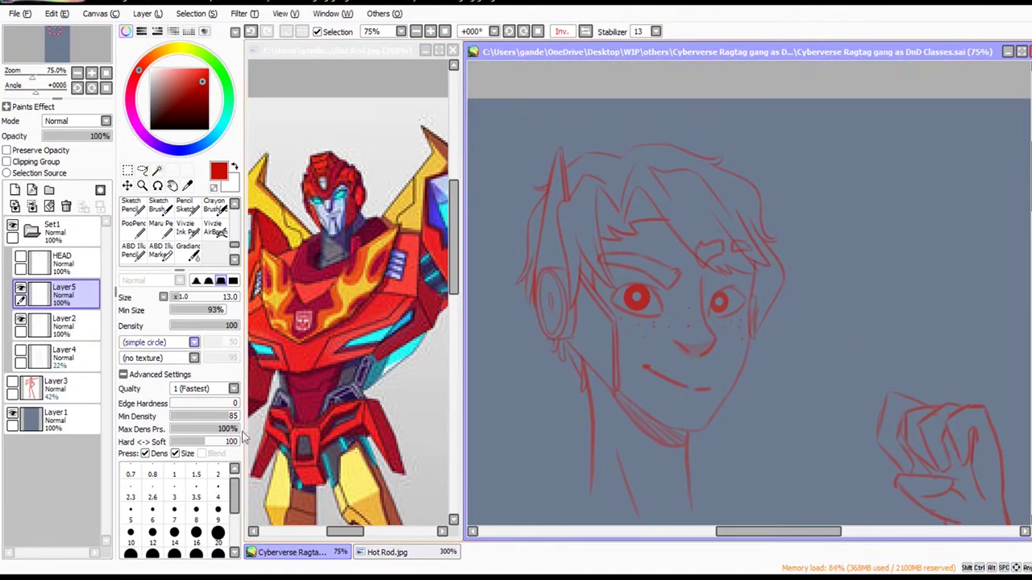
{"action": "left_click", "coordinate": [160, 251]}
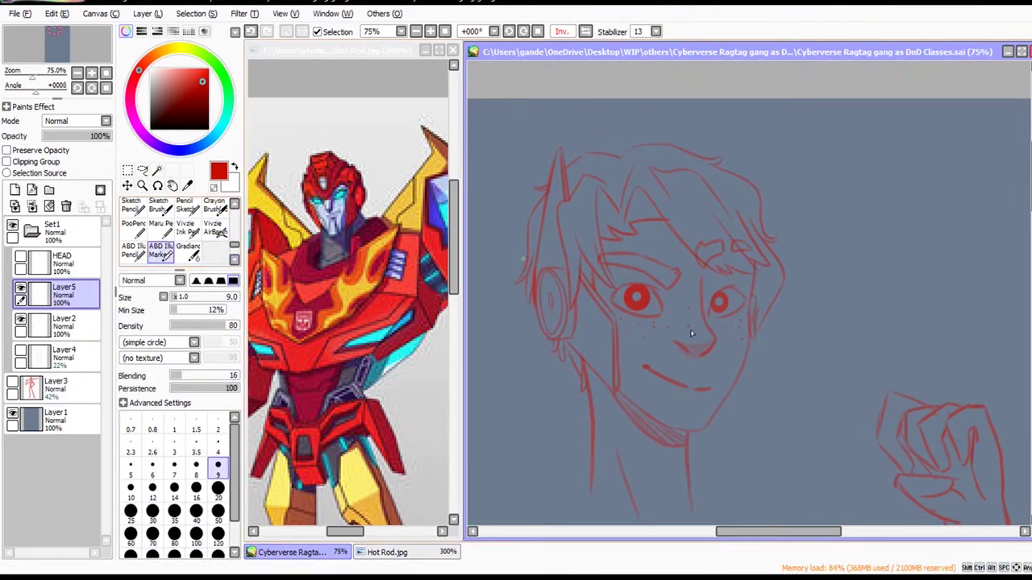
{"action": "left_click_drag", "start_coordinate": [959, 409], "coordinate": [944, 393]}
{"action": "left_click", "coordinate": [914, 410], "text": "ctrl"}
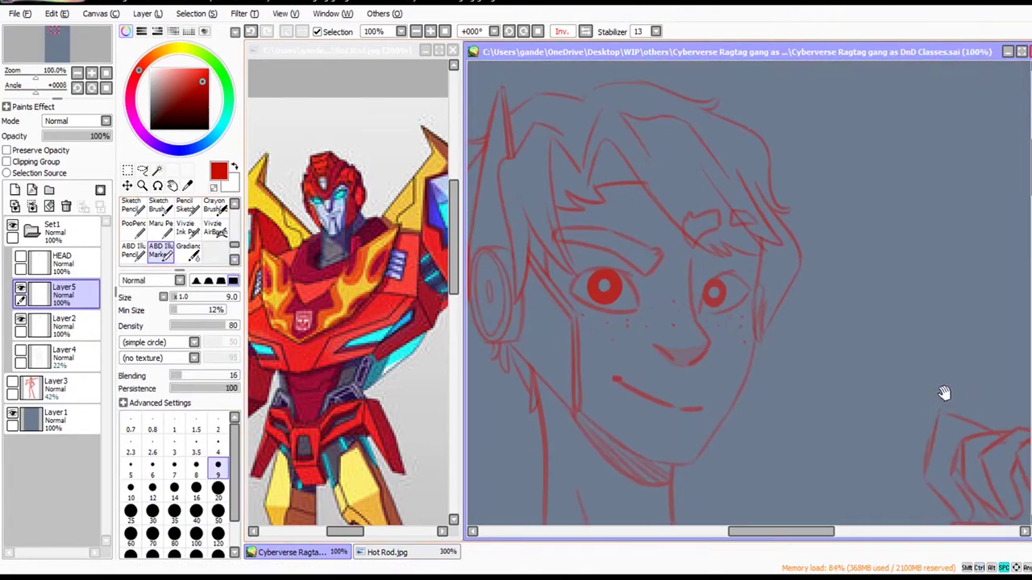
Try drawing the far-side cheek guard's edge beside the far eye, undo the strokes and save the file.
{"action": "left_click_drag", "start_coordinate": [762, 263], "coordinate": [759, 286]}
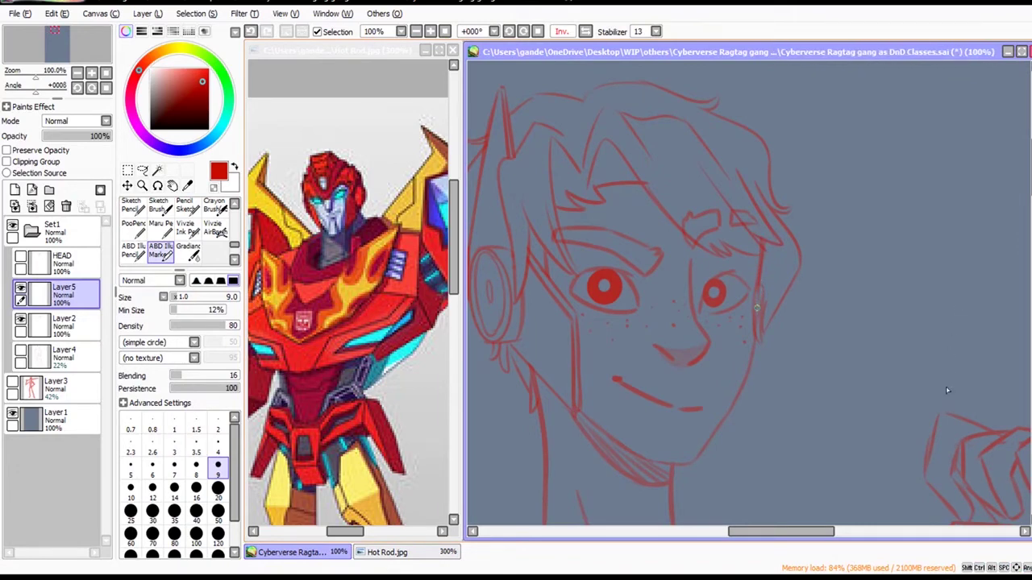
{"action": "key", "text": "ctrl+z"}
{"action": "left_click_drag", "start_coordinate": [758, 299], "coordinate": [763, 348]}
{"action": "key", "text": "ctrl+z"}
{"action": "key", "text": "ctrl+s"}
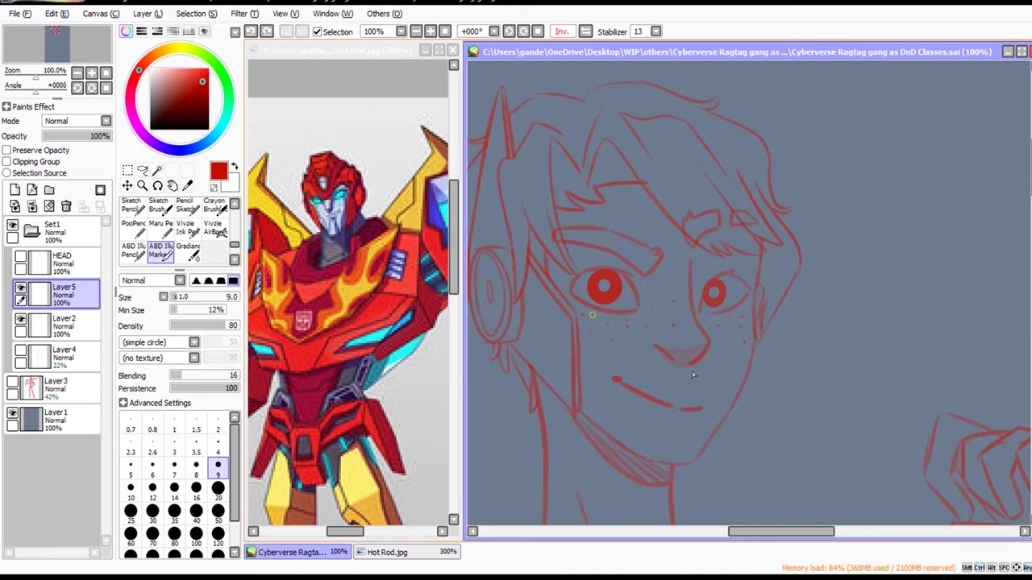
Trace the front edge of the near fin and cheek guard on Layer5 and move the traced line to the face's far side.
{"action": "mouse_move", "coordinate": [520, 202]}
{"action": "left_mouse_down"}
{"action": "mouse_move", "coordinate": [527, 243]}
{"action": "mouse_move", "coordinate": [574, 315]}
{"action": "left_mouse_up"}
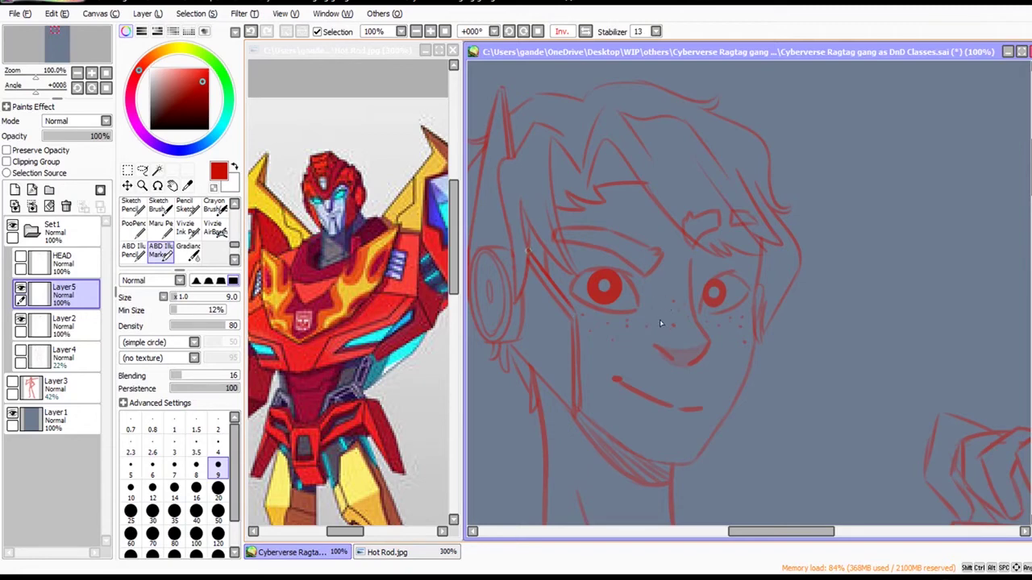
{"action": "mouse_move", "coordinate": [528, 251]}
{"action": "left_mouse_down"}
{"action": "mouse_move", "coordinate": [508, 94]}
{"action": "mouse_move", "coordinate": [529, 229]}
{"action": "left_mouse_up"}
{"action": "key", "text": "ctrl+z"}
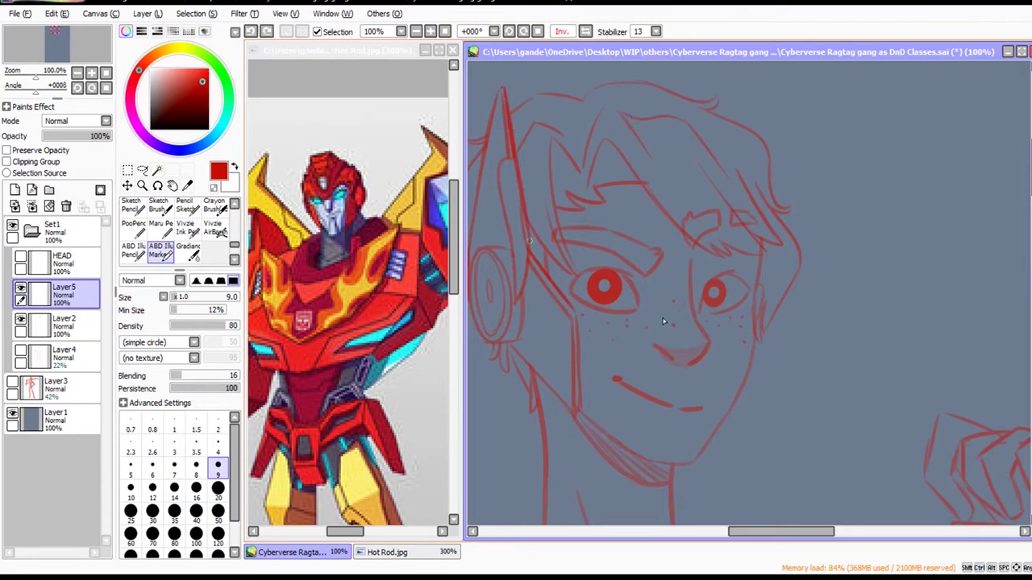
{"action": "key", "text": "ctrl+z"}
{"action": "left_click_drag", "start_coordinate": [504, 88], "coordinate": [531, 257]}
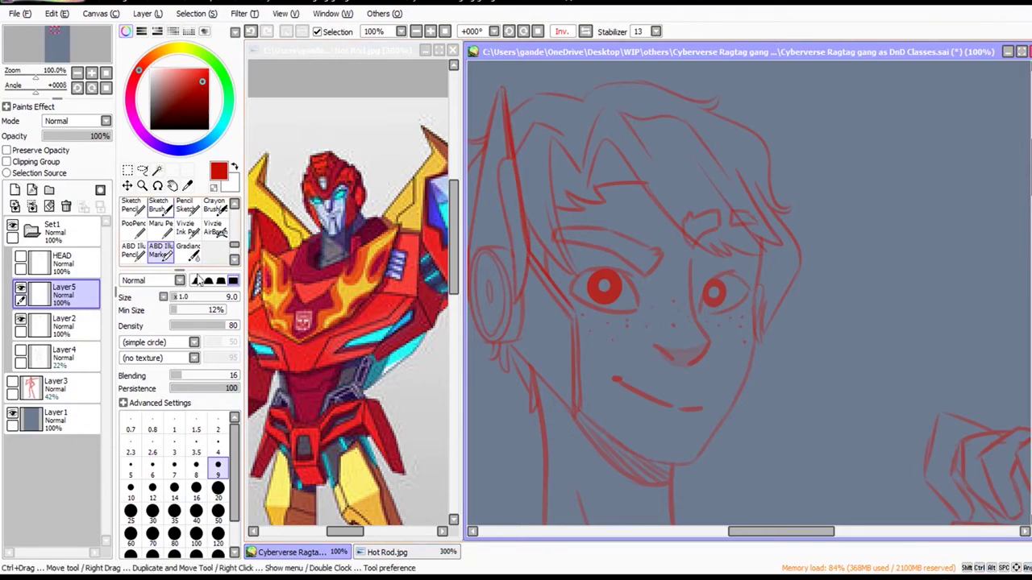
{"action": "left_click", "coordinate": [127, 186]}
{"action": "mouse_move", "coordinate": [642, 363]}
{"action": "left_mouse_down"}
{"action": "mouse_move", "coordinate": [1024, 458]}
{"action": "mouse_move", "coordinate": [1031, 489]}
{"action": "mouse_move", "coordinate": [1025, 474]}
{"action": "left_mouse_up"}
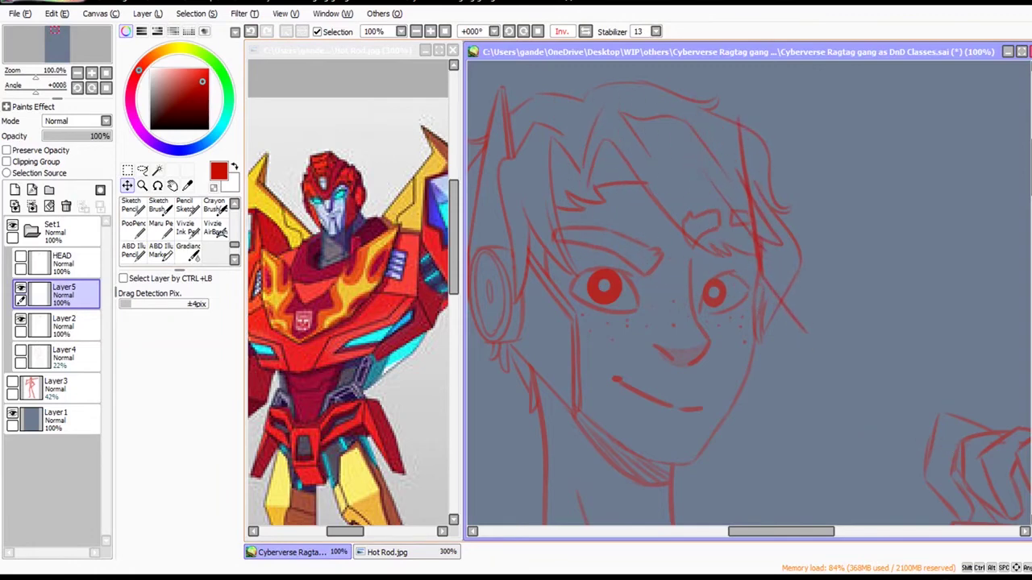
Rotate the moved edge line slightly clockwise so it stands upright beside the far eye, and apply the transform.
{"action": "left_click", "coordinate": [127, 170]}
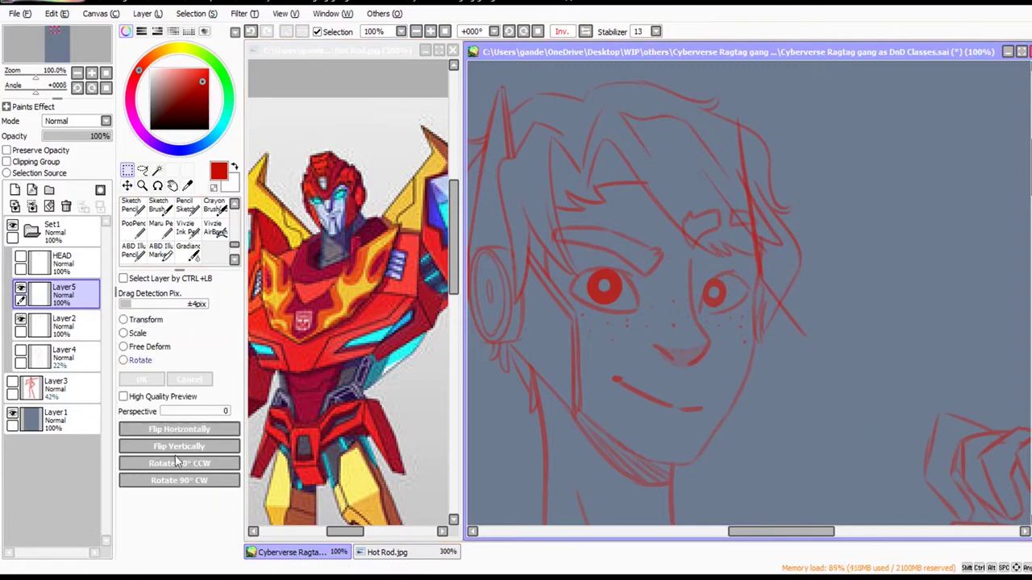
{"action": "left_click", "coordinate": [124, 360]}
{"action": "left_click_drag", "start_coordinate": [809, 118], "coordinate": [819, 123]}
{"action": "left_click_drag", "start_coordinate": [903, 230], "coordinate": [972, 243]}
{"action": "key", "text": "Return"}
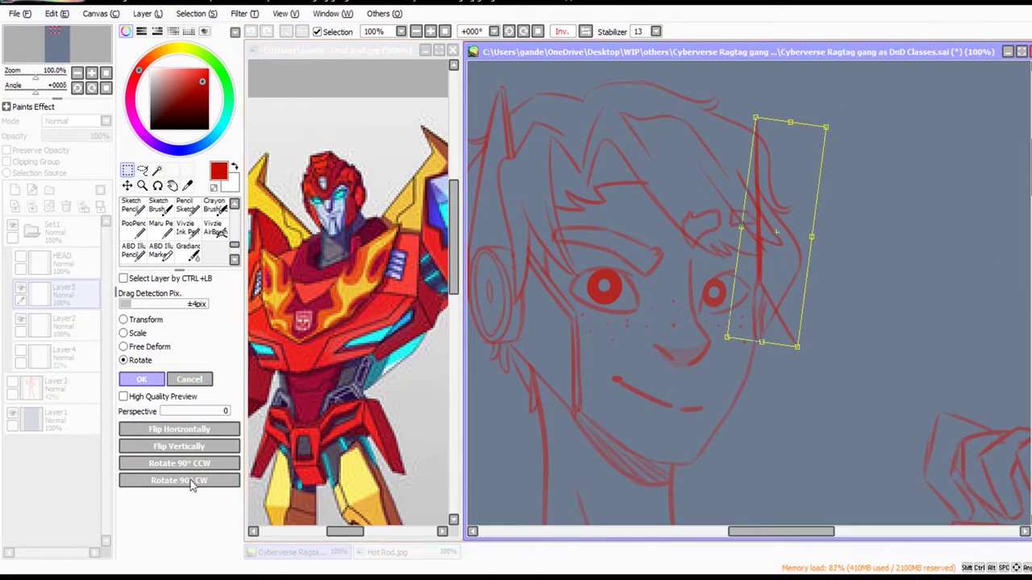
Lasso the lower part of the far edge line and free-deform it narrower and steeper along the cheek.
{"action": "mouse_move", "coordinate": [863, 274]}
{"action": "left_mouse_down"}
{"action": "mouse_move", "coordinate": [856, 335]}
{"action": "mouse_move", "coordinate": [863, 311]}
{"action": "left_mouse_up"}
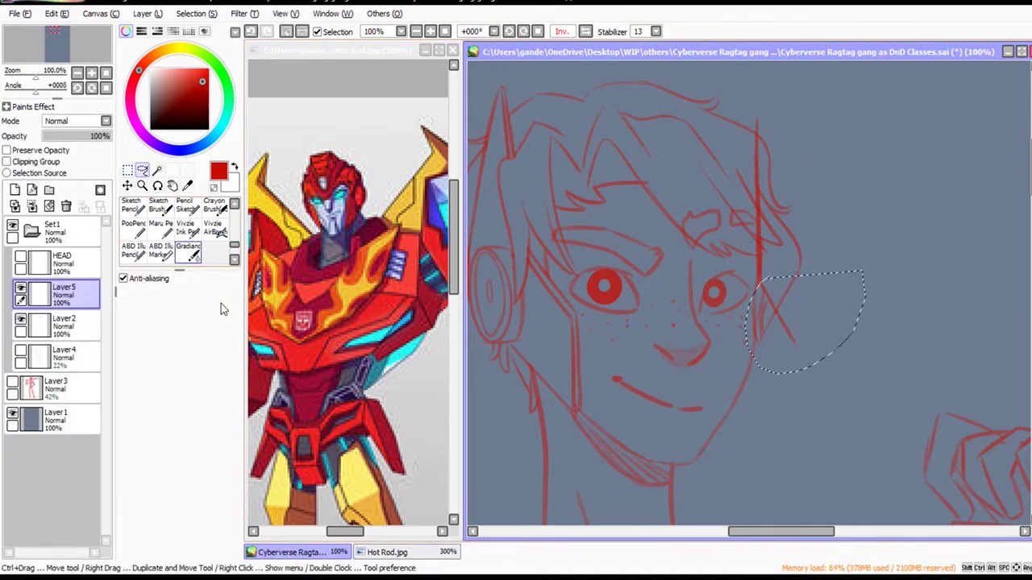
{"action": "key", "text": "ctrl+t"}
{"action": "left_click", "coordinate": [150, 348]}
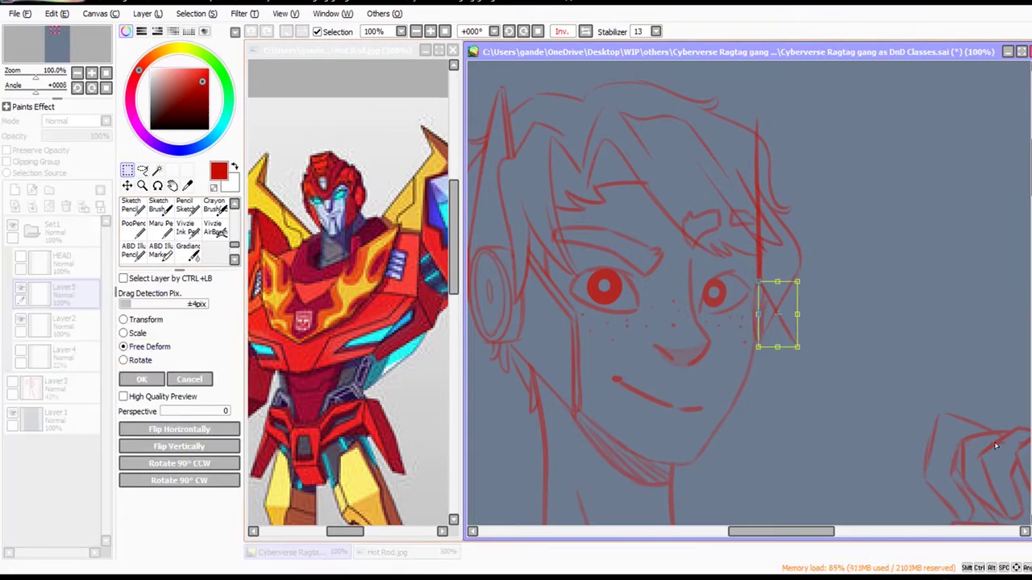
{"action": "left_click_drag", "start_coordinate": [797, 347], "coordinate": [772, 361]}
{"action": "left_click_drag", "start_coordinate": [798, 281], "coordinate": [774, 287]}
{"action": "key", "text": "Return"}
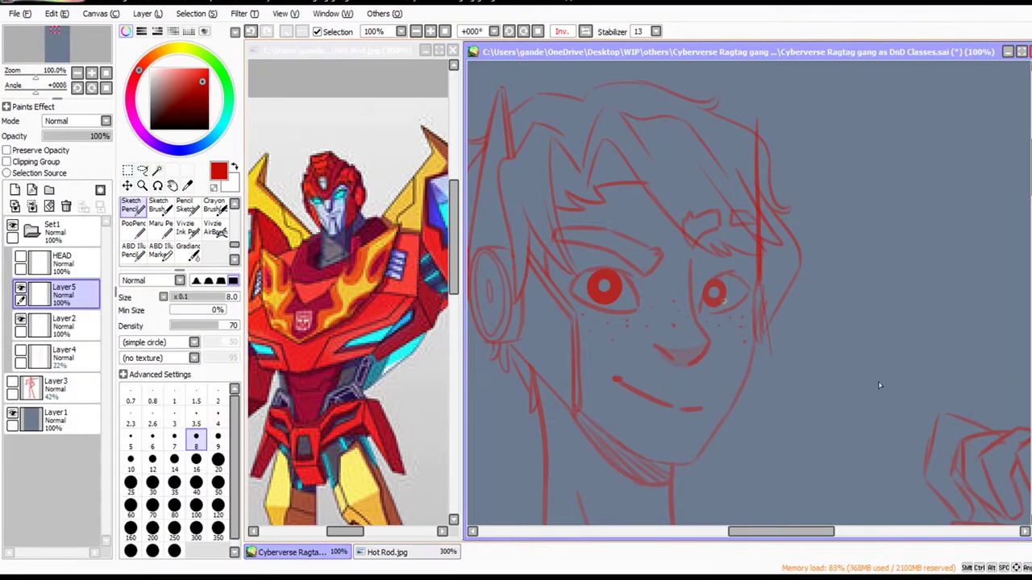
Draw the far cheek guard tapering to a point beside the jaw with the size 9 marker, and clean up its tip.
{"action": "left_click", "coordinate": [159, 250]}
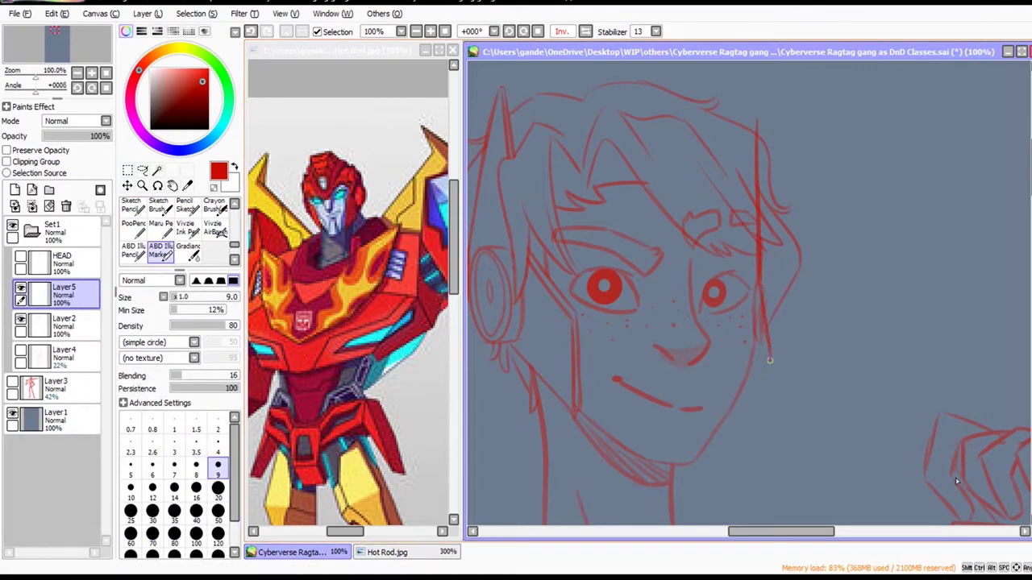
{"action": "key", "text": "ctrl+z"}
{"action": "left_click_drag", "start_coordinate": [767, 372], "coordinate": [763, 395]}
{"action": "key", "text": "ctrl+z"}
{"action": "left_click_drag", "start_coordinate": [770, 353], "coordinate": [756, 428]}
{"action": "left_click_drag", "start_coordinate": [764, 351], "coordinate": [756, 286]}
{"action": "key", "text": "e"}
{"action": "left_click_drag", "start_coordinate": [762, 422], "coordinate": [760, 429]}
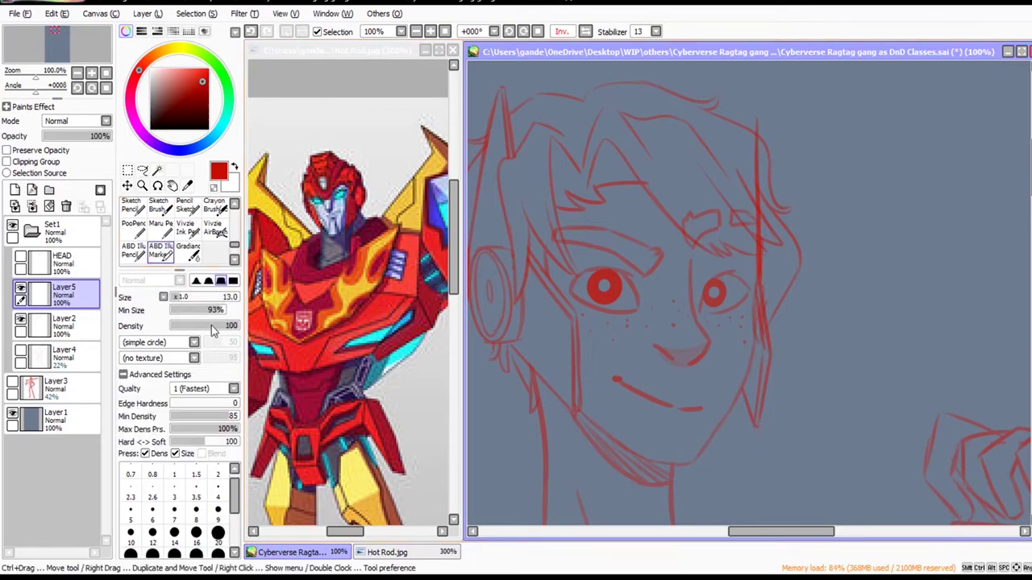
Add the far fin's small tip above the hair, retrying strokes, and erase the fin line that crosses the hair.
{"action": "left_click", "coordinate": [160, 253]}
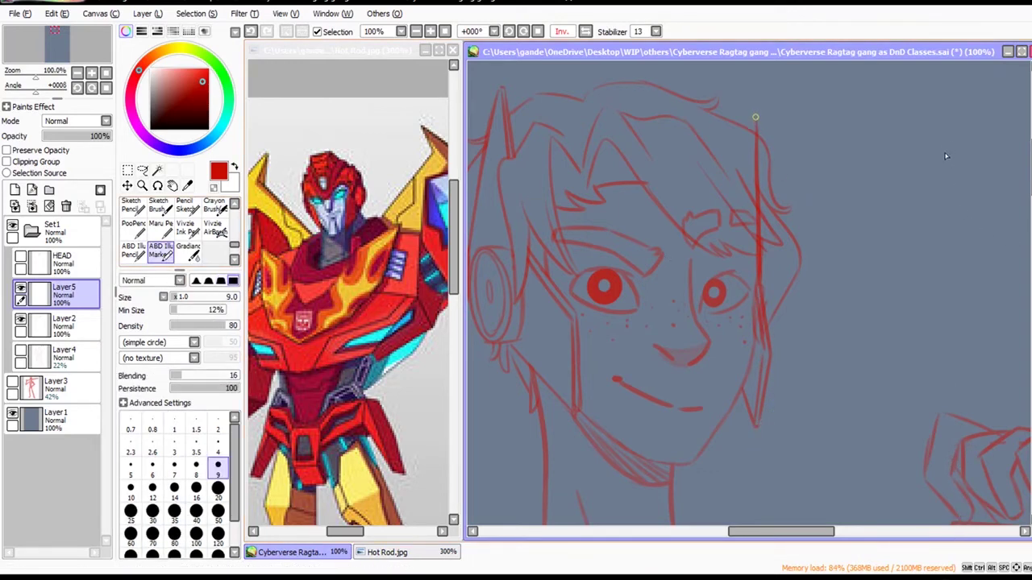
{"action": "key", "text": "ctrl+z"}
{"action": "left_click_drag", "start_coordinate": [755, 120], "coordinate": [752, 129]}
{"action": "key", "text": "ctrl+z"}
{"action": "key", "text": "ctrl+z"}
{"action": "key", "text": "e"}
{"action": "mouse_move", "coordinate": [741, 153]}
{"action": "left_mouse_down"}
{"action": "mouse_move", "coordinate": [740, 137]}
{"action": "mouse_move", "coordinate": [754, 140]}
{"action": "mouse_move", "coordinate": [756, 165]}
{"action": "left_mouse_up"}
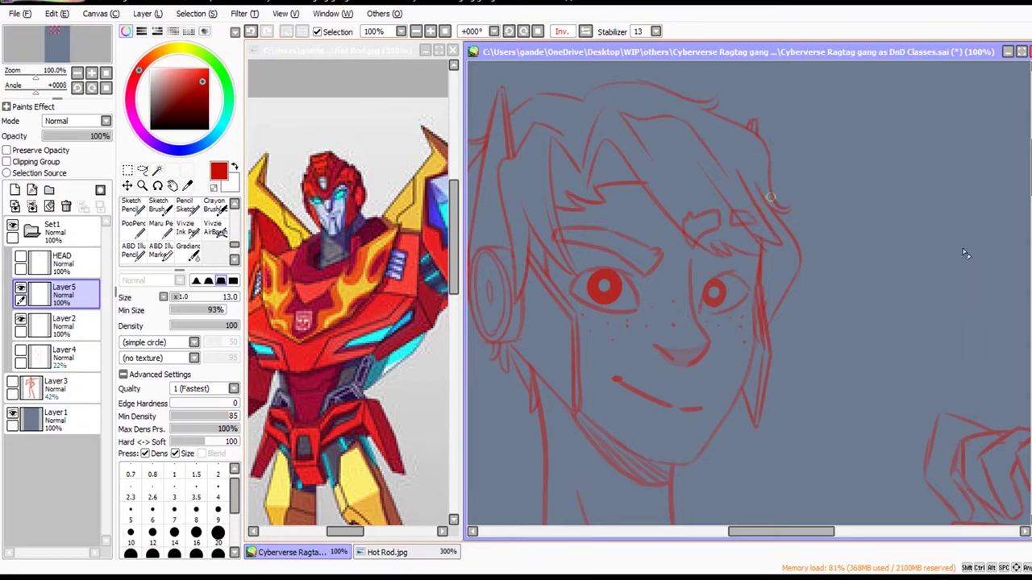
Undo the last eraser stroke and redo the cleanup along the hair below the far fin tip.
{"action": "key", "text": "ctrl+z"}
{"action": "left_click_drag", "start_coordinate": [753, 172], "coordinate": [757, 196]}
{"action": "left_click", "coordinate": [82, 325]}
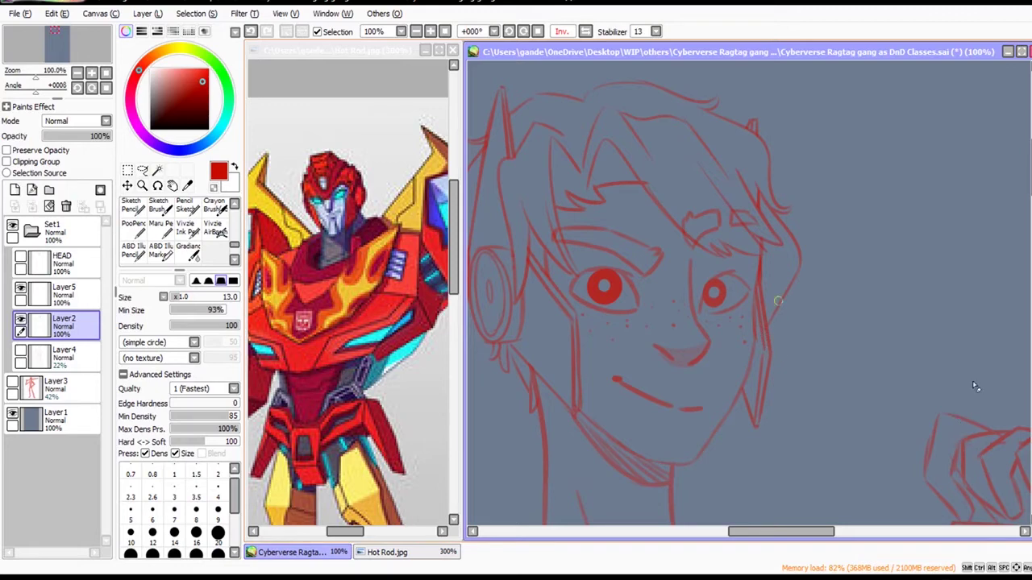
Mirror the canvas view, make Layer5 active, and show the faint Layer4 body sketch beneath the head.
{"action": "key", "text": "h"}
{"action": "left_click_drag", "start_coordinate": [955, 390], "coordinate": [781, 350]}
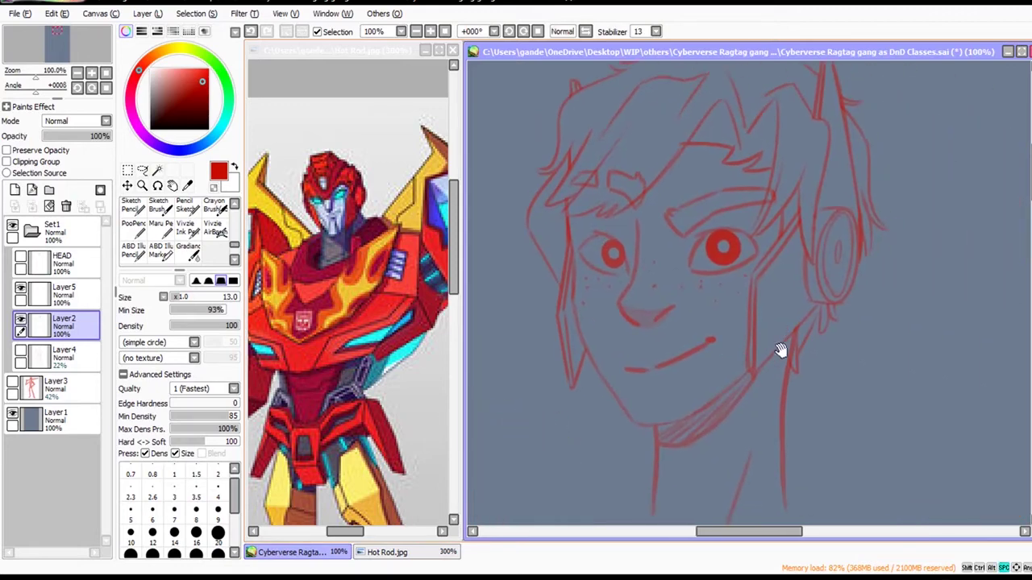
{"action": "left_click_drag", "start_coordinate": [919, 398], "coordinate": [873, 406]}
{"action": "left_click", "coordinate": [57, 292]}
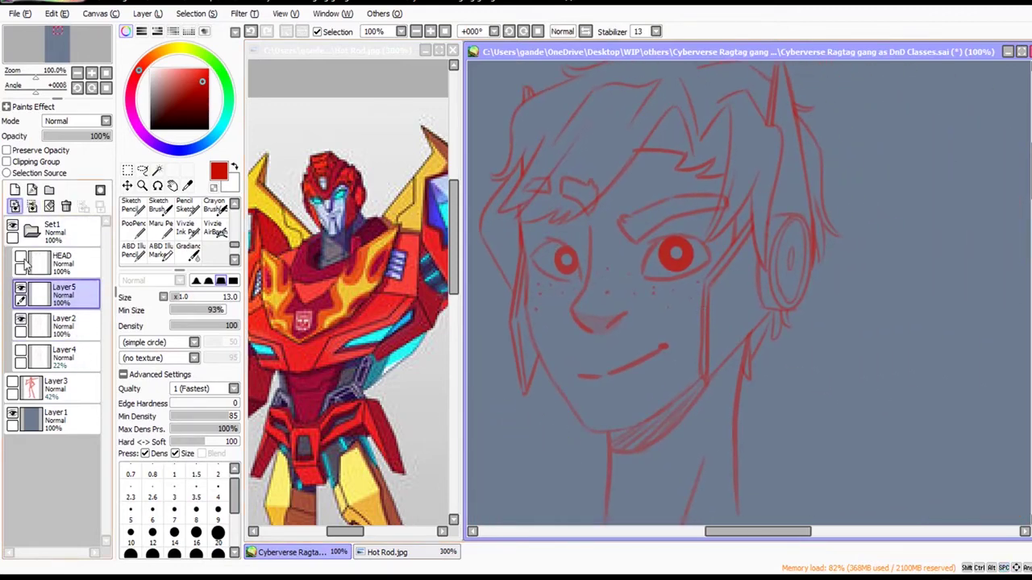
{"action": "scroll", "coordinate": [834, 352], "scroll_direction": "down", "scroll_amount": 1}
{"action": "scroll", "coordinate": [895, 387], "scroll_direction": "down", "scroll_amount": 2}
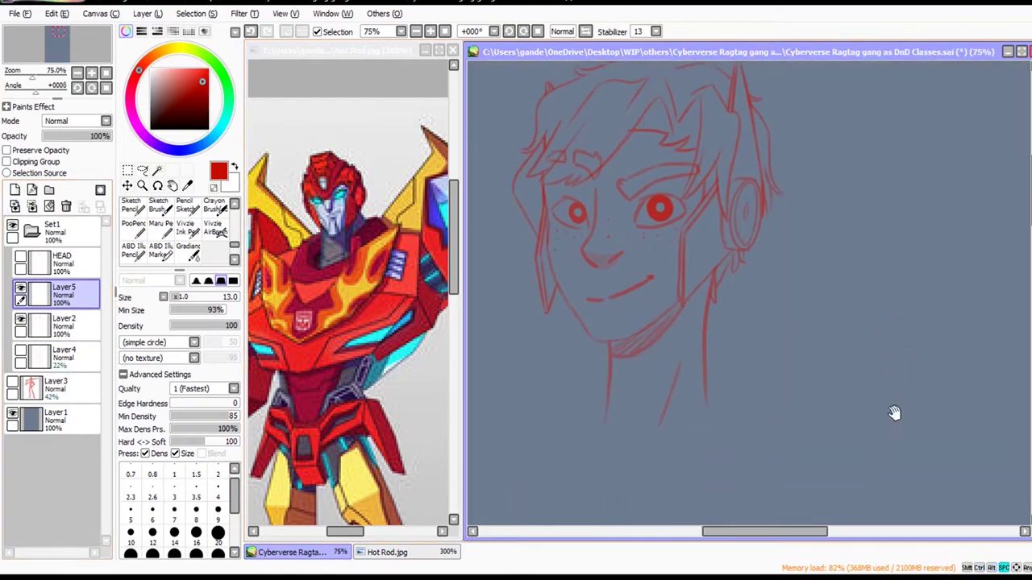
{"action": "scroll", "coordinate": [945, 407], "scroll_direction": "down", "scroll_amount": 2}
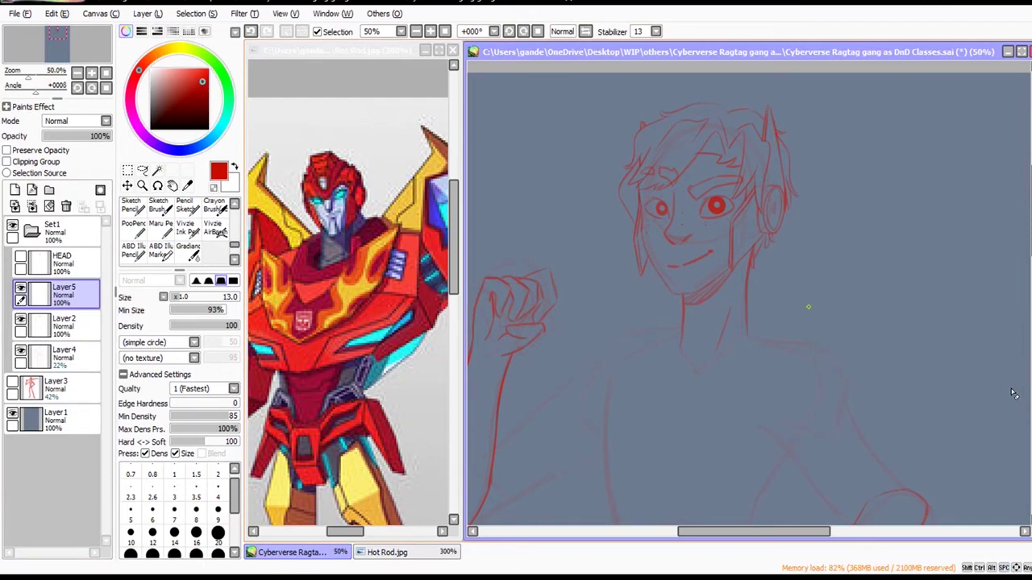
Bring up the Hot Rod.jpg reference at 150% and choose a bright green drawing colour.
{"action": "left_click", "coordinate": [485, 419], "text": "ctrl+alt"}
{"action": "left_click", "coordinate": [486, 421], "text": "ctrl+alt"}
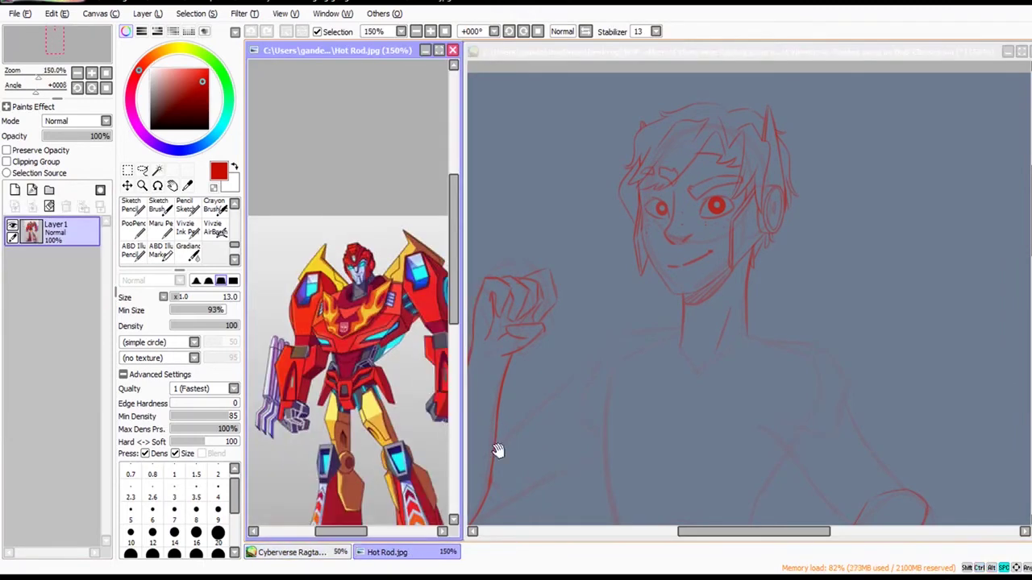
{"action": "mouse_move", "coordinate": [498, 450]}
{"action": "left_mouse_down"}
{"action": "mouse_move", "coordinate": [474, 433]}
{"action": "mouse_move", "coordinate": [484, 435]}
{"action": "left_mouse_up"}
{"action": "key", "text": "x"}
{"action": "left_click", "coordinate": [221, 71]}
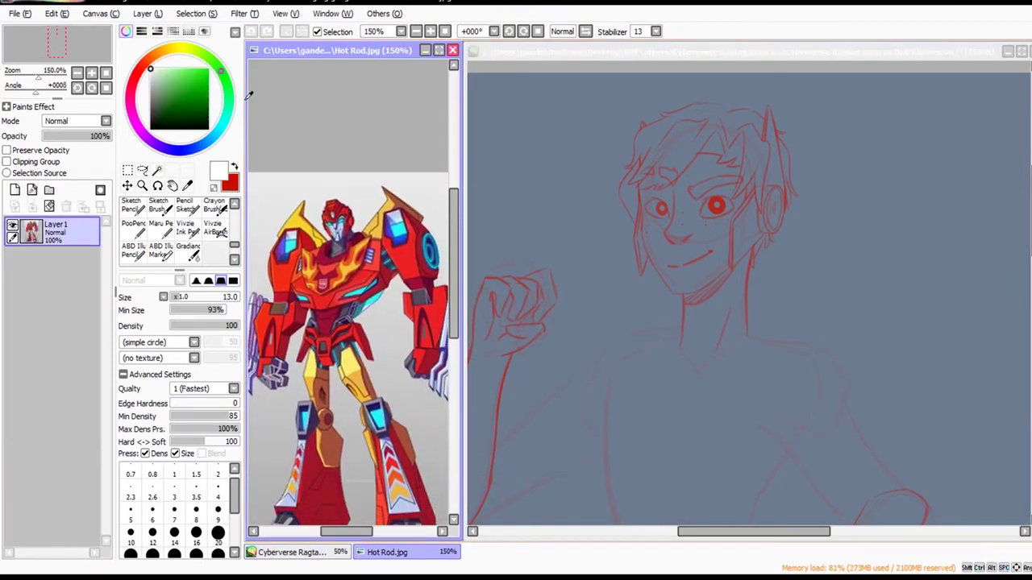
{"action": "left_click", "coordinate": [195, 75]}
Fade the reference image layer to 40% opacity and add a new layer above it.
{"action": "left_click", "coordinate": [352, 201]}
{"action": "key", "text": "ctrl+z"}
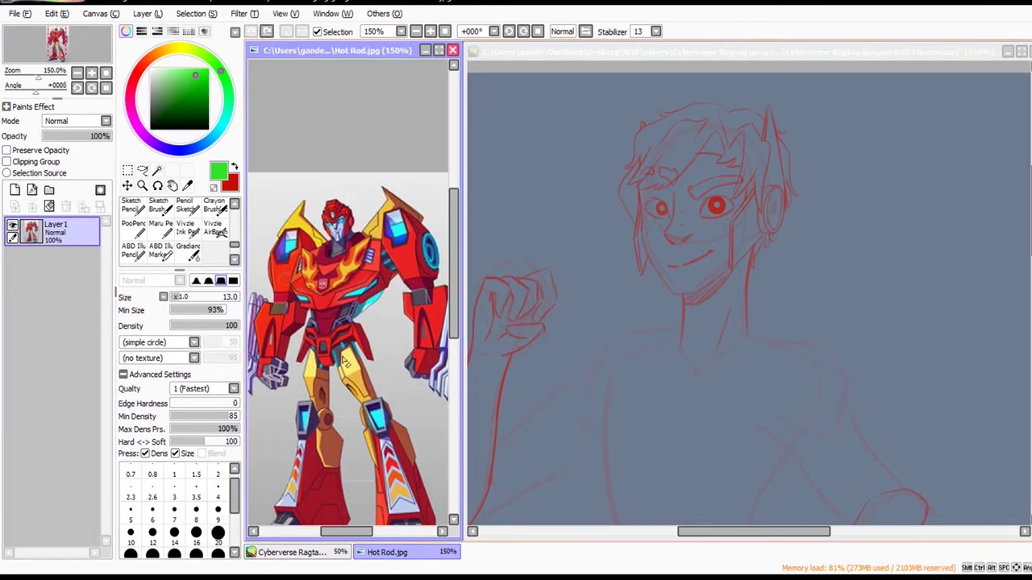
{"action": "left_click", "coordinate": [70, 136]}
{"action": "left_click", "coordinate": [14, 190]}
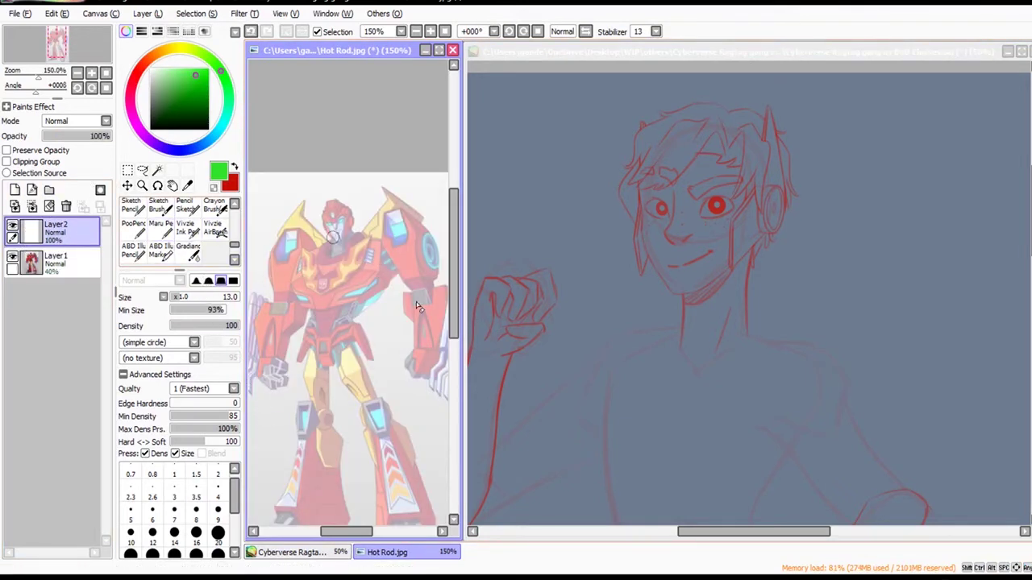
Enlarge the reference and outline both yellow shoulder wings in green with the Sketch Brush at size 5.
{"action": "left_click", "coordinate": [439, 51]}
{"action": "left_click", "coordinate": [161, 208]}
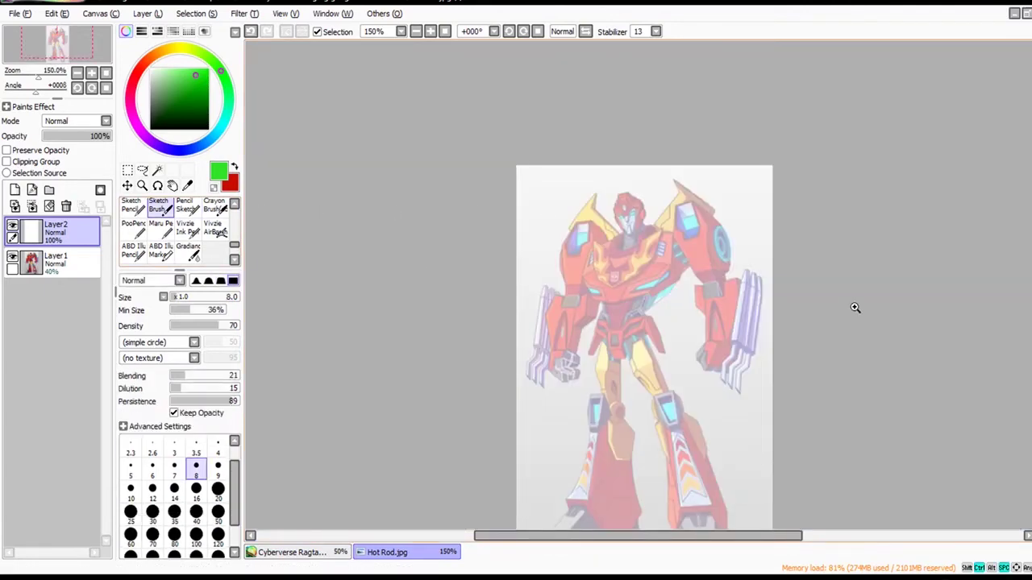
{"action": "left_click", "coordinate": [855, 308], "text": "ctrl"}
{"action": "left_click", "coordinate": [846, 305], "text": "ctrl"}
{"action": "left_click_drag", "start_coordinate": [790, 283], "coordinate": [707, 244]}
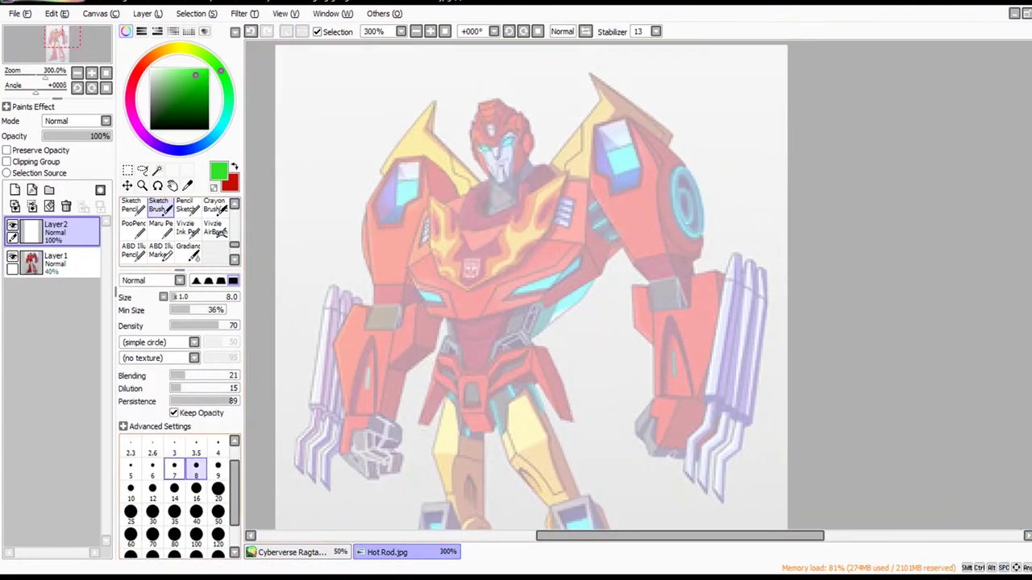
{"action": "left_click", "coordinate": [131, 470]}
{"action": "mouse_move", "coordinate": [551, 159]}
{"action": "left_mouse_down"}
{"action": "mouse_move", "coordinate": [601, 98]}
{"action": "mouse_move", "coordinate": [587, 73]}
{"action": "mouse_move", "coordinate": [676, 141]}
{"action": "left_mouse_up"}
{"action": "mouse_move", "coordinate": [382, 170]}
{"action": "left_mouse_down"}
{"action": "mouse_move", "coordinate": [434, 103]}
{"action": "mouse_move", "coordinate": [429, 122]}
{"action": "left_mouse_up"}
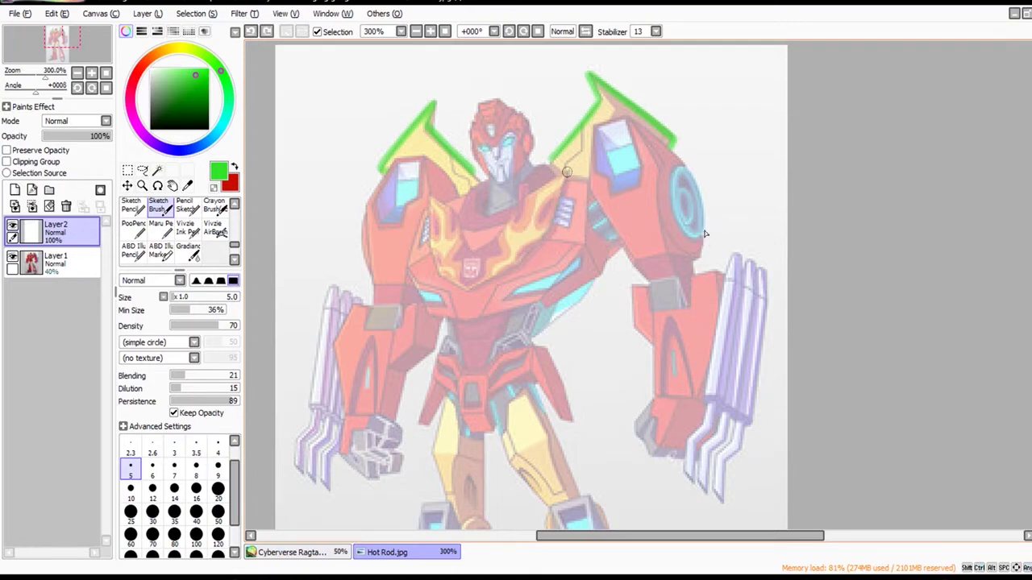
Outline the flame-patterned chest plate and the pointed hip armour plates in green on the reference.
{"action": "mouse_move", "coordinate": [567, 171]}
{"action": "left_mouse_down"}
{"action": "mouse_move", "coordinate": [545, 237]}
{"action": "mouse_move", "coordinate": [513, 268]}
{"action": "mouse_move", "coordinate": [470, 290]}
{"action": "mouse_move", "coordinate": [434, 272]}
{"action": "mouse_move", "coordinate": [431, 197]}
{"action": "mouse_move", "coordinate": [485, 253]}
{"action": "mouse_move", "coordinate": [527, 194]}
{"action": "left_mouse_up"}
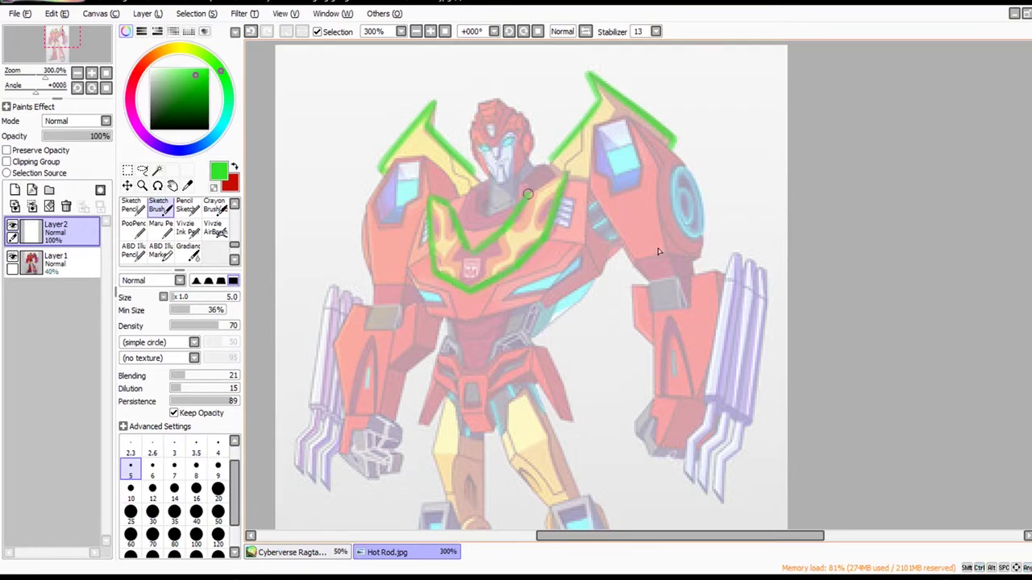
{"action": "scroll", "coordinate": [815, 362], "scroll_direction": "down", "scroll_amount": 3}
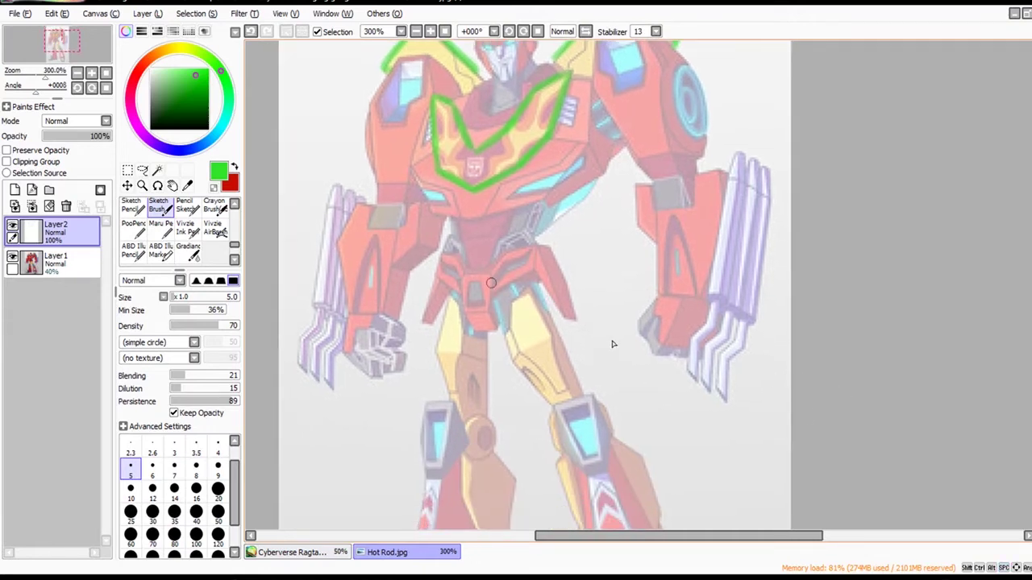
{"action": "mouse_move", "coordinate": [482, 269]}
{"action": "left_mouse_down"}
{"action": "mouse_move", "coordinate": [524, 242]}
{"action": "mouse_move", "coordinate": [549, 245]}
{"action": "mouse_move", "coordinate": [574, 320]}
{"action": "mouse_move", "coordinate": [564, 317]}
{"action": "left_mouse_up"}
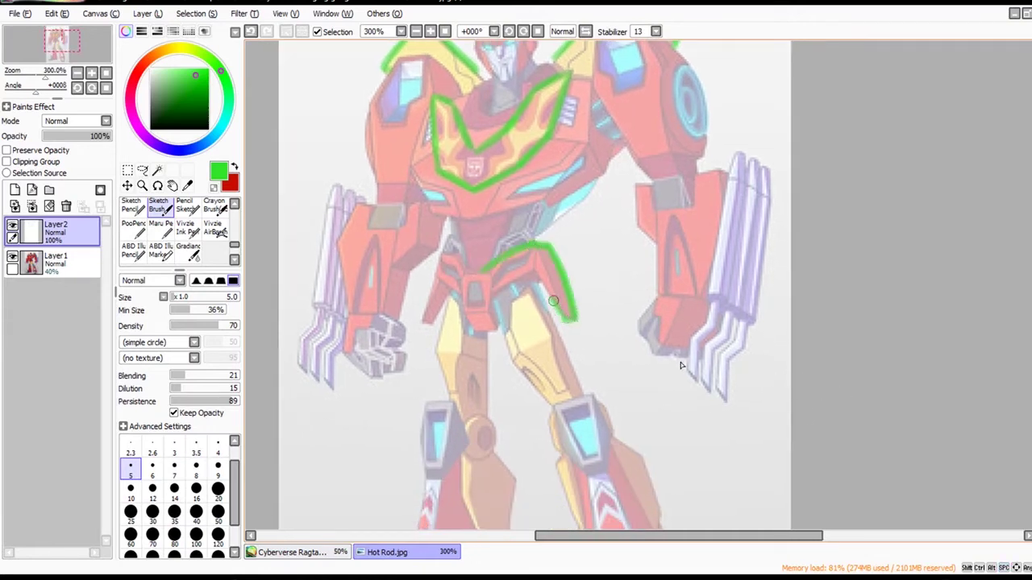
{"action": "mouse_move", "coordinate": [535, 257]}
{"action": "left_mouse_down"}
{"action": "mouse_move", "coordinate": [491, 289]}
{"action": "mouse_move", "coordinate": [490, 273]}
{"action": "mouse_move", "coordinate": [460, 269]}
{"action": "mouse_move", "coordinate": [451, 252]}
{"action": "mouse_move", "coordinate": [425, 321]}
{"action": "left_mouse_up"}
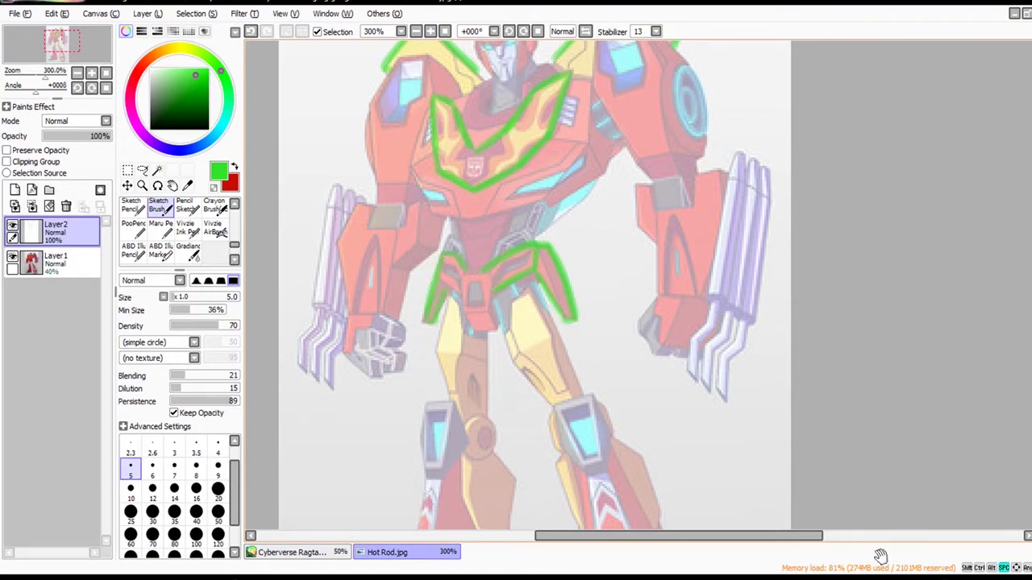
Trace the forearm exhaust pipes with their bent tips and the wheel on that same arm's shoulder in green.
{"action": "mouse_move", "coordinate": [881, 557]}
{"action": "left_mouse_down"}
{"action": "mouse_move", "coordinate": [885, 471]}
{"action": "mouse_move", "coordinate": [793, 474]}
{"action": "left_mouse_up"}
{"action": "mouse_move", "coordinate": [665, 174]}
{"action": "left_mouse_down"}
{"action": "mouse_move", "coordinate": [642, 317]}
{"action": "mouse_move", "coordinate": [653, 325]}
{"action": "mouse_move", "coordinate": [681, 212]}
{"action": "mouse_move", "coordinate": [667, 172]}
{"action": "left_mouse_up"}
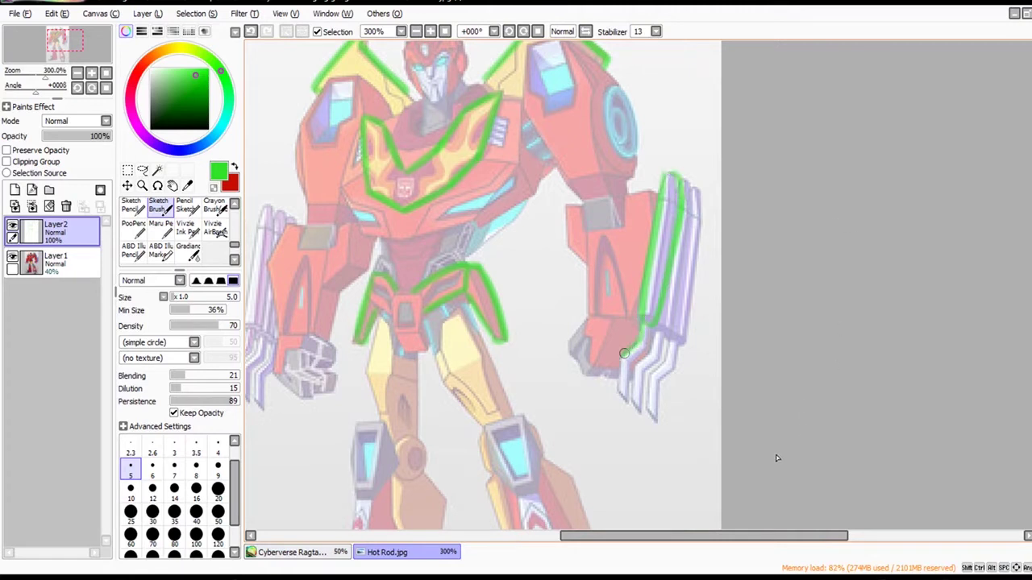
{"action": "mouse_move", "coordinate": [624, 353]}
{"action": "left_mouse_down"}
{"action": "mouse_move", "coordinate": [622, 396]}
{"action": "mouse_move", "coordinate": [654, 333]}
{"action": "mouse_move", "coordinate": [632, 384]}
{"action": "mouse_move", "coordinate": [635, 407]}
{"action": "mouse_move", "coordinate": [669, 341]}
{"action": "mouse_move", "coordinate": [648, 380]}
{"action": "mouse_move", "coordinate": [657, 414]}
{"action": "mouse_move", "coordinate": [676, 344]}
{"action": "mouse_move", "coordinate": [661, 329]}
{"action": "mouse_move", "coordinate": [677, 289]}
{"action": "mouse_move", "coordinate": [686, 182]}
{"action": "mouse_move", "coordinate": [696, 236]}
{"action": "mouse_move", "coordinate": [679, 323]}
{"action": "left_mouse_up"}
{"action": "key", "text": "ctrl+z"}
{"action": "mouse_move", "coordinate": [693, 190]}
{"action": "left_mouse_down"}
{"action": "mouse_move", "coordinate": [700, 224]}
{"action": "mouse_move", "coordinate": [678, 340]}
{"action": "left_mouse_up"}
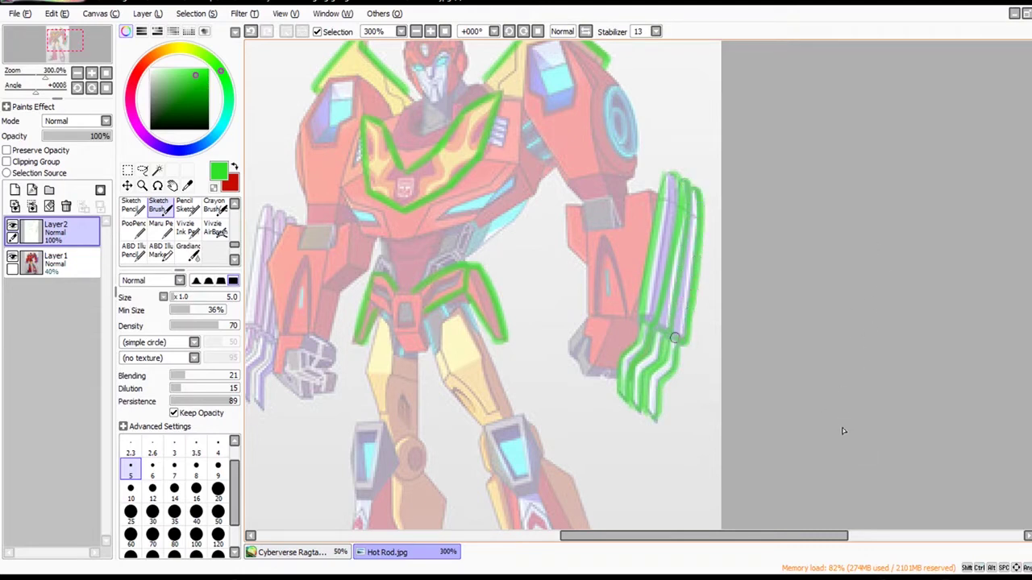
{"action": "left_click_drag", "start_coordinate": [584, 310], "coordinate": [639, 349]}
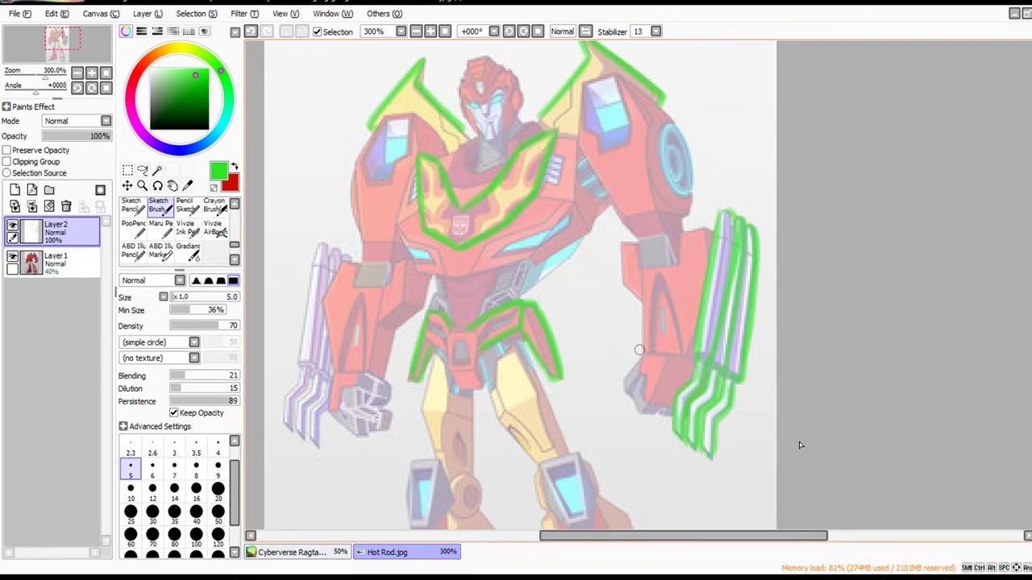
{"action": "left_click_drag", "start_coordinate": [664, 123], "coordinate": [660, 137]}
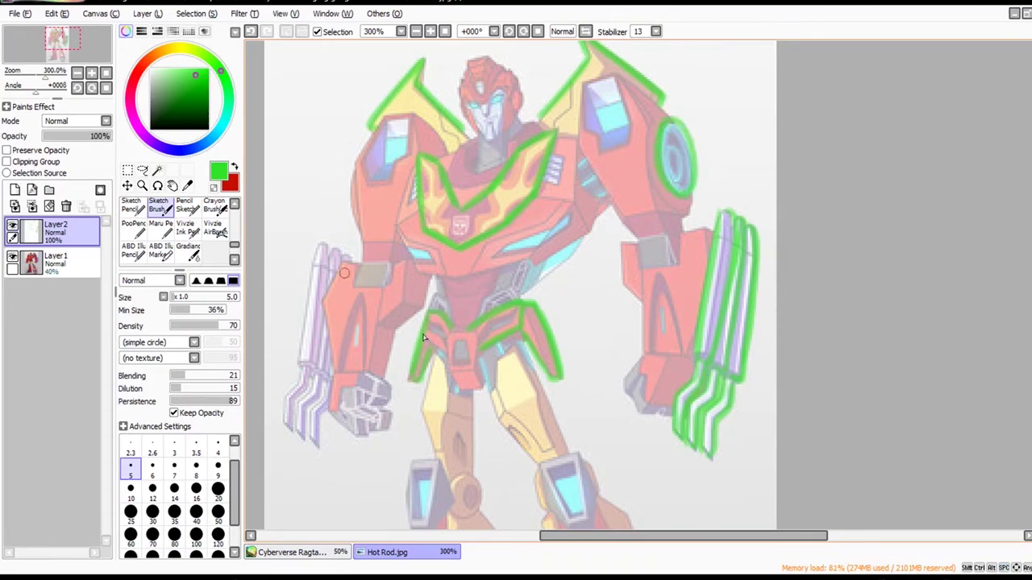
Outline the shin panel with its chevrons and the knee guard above it on the leg below the traced arm.
{"action": "left_click_drag", "start_coordinate": [709, 500], "coordinate": [830, 289]}
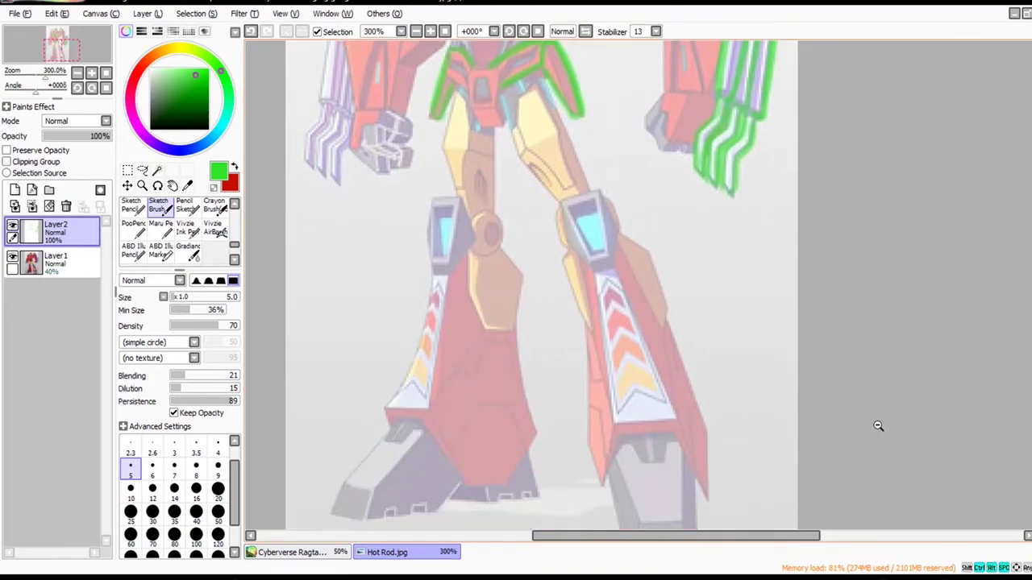
{"action": "scroll", "coordinate": [875, 424], "scroll_direction": "down", "scroll_amount": 2}
{"action": "left_click_drag", "start_coordinate": [553, 285], "coordinate": [569, 380]}
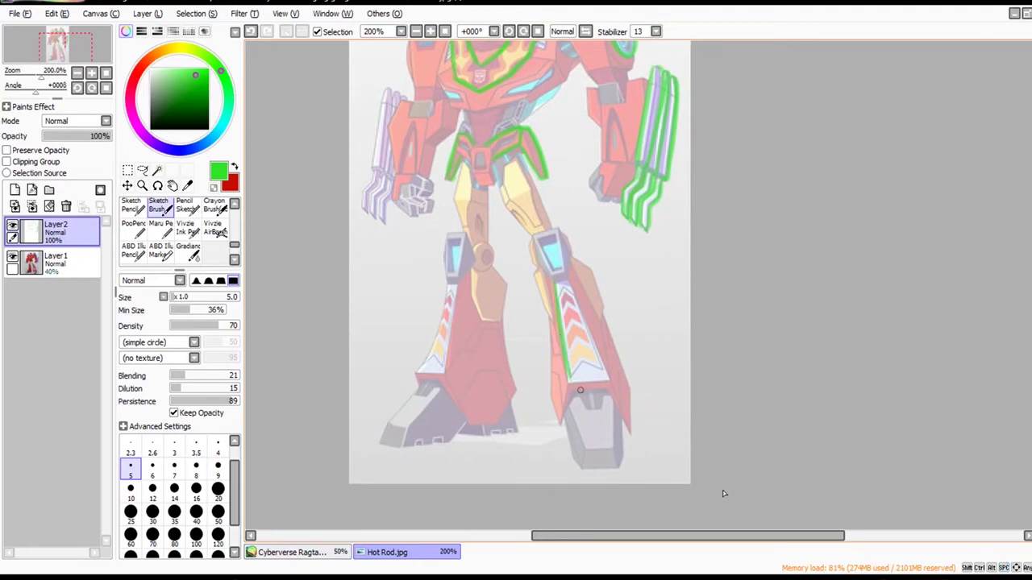
{"action": "mouse_move", "coordinate": [572, 287]}
{"action": "left_mouse_down"}
{"action": "mouse_move", "coordinate": [606, 377]}
{"action": "mouse_move", "coordinate": [571, 371]}
{"action": "mouse_move", "coordinate": [596, 361]}
{"action": "mouse_move", "coordinate": [570, 365]}
{"action": "mouse_move", "coordinate": [575, 341]}
{"action": "mouse_move", "coordinate": [566, 345]}
{"action": "mouse_move", "coordinate": [587, 338]}
{"action": "mouse_move", "coordinate": [568, 339]}
{"action": "mouse_move", "coordinate": [577, 314]}
{"action": "left_mouse_up"}
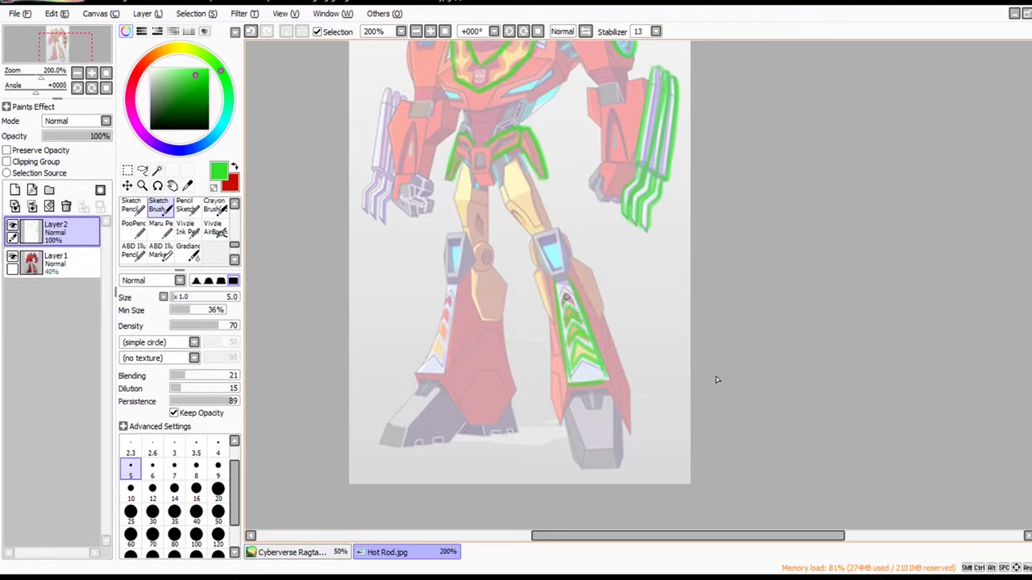
{"action": "mouse_move", "coordinate": [530, 238]}
{"action": "left_mouse_down"}
{"action": "mouse_move", "coordinate": [554, 275]}
{"action": "mouse_move", "coordinate": [566, 270]}
{"action": "mouse_move", "coordinate": [557, 228]}
{"action": "left_mouse_up"}
Outline the knee guard and the chevron shin panel on the other leg in green.
{"action": "scroll", "coordinate": [675, 302], "scroll_direction": "up", "scroll_amount": 3}
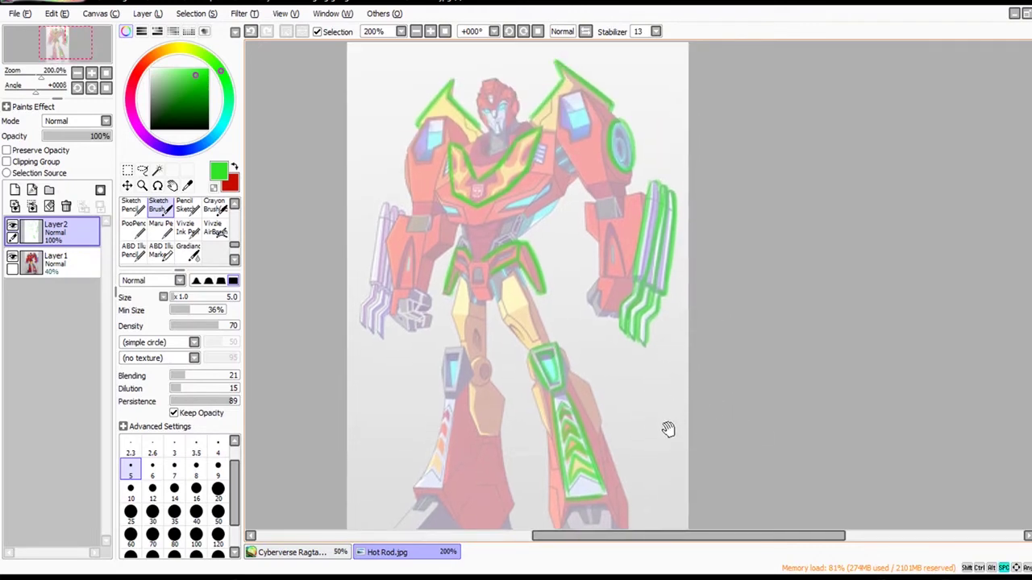
{"action": "scroll", "coordinate": [666, 428], "scroll_direction": "down", "scroll_amount": 2}
{"action": "mouse_move", "coordinate": [461, 272]}
{"action": "left_mouse_down"}
{"action": "mouse_move", "coordinate": [450, 309]}
{"action": "mouse_move", "coordinate": [467, 280]}
{"action": "mouse_move", "coordinate": [472, 299]}
{"action": "mouse_move", "coordinate": [447, 320]}
{"action": "mouse_move", "coordinate": [456, 278]}
{"action": "left_mouse_up"}
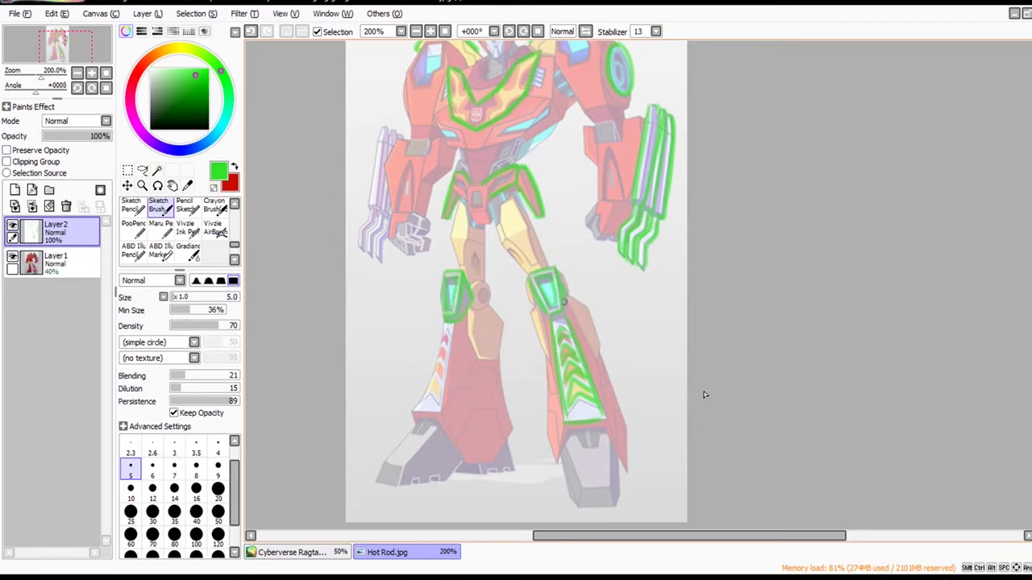
{"action": "mouse_move", "coordinate": [453, 325]}
{"action": "left_mouse_down"}
{"action": "mouse_move", "coordinate": [440, 415]}
{"action": "mouse_move", "coordinate": [412, 411]}
{"action": "mouse_move", "coordinate": [444, 323]}
{"action": "left_mouse_up"}
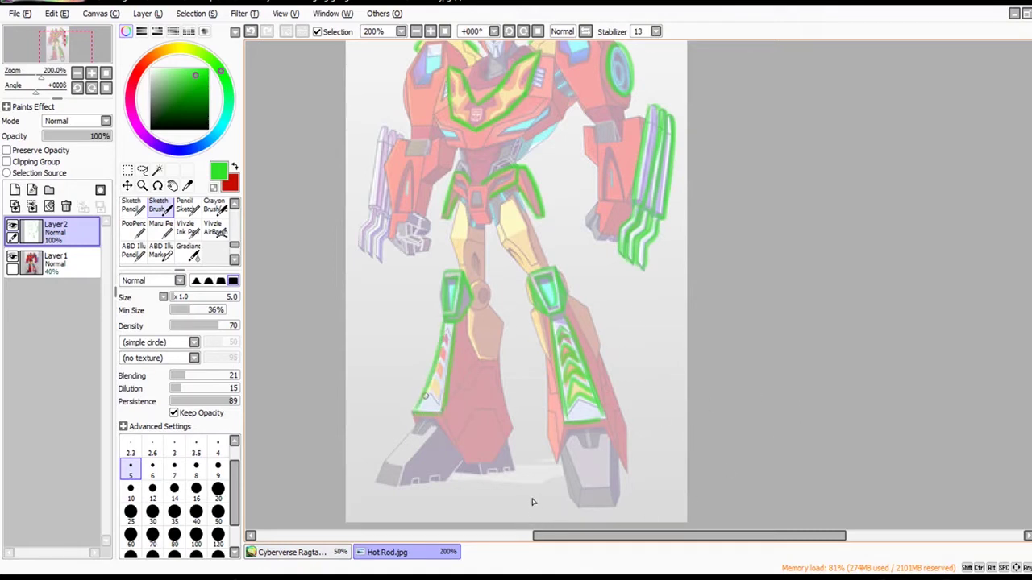
{"action": "left_click_drag", "start_coordinate": [424, 397], "coordinate": [436, 373]}
Outline the two headlights on the lower chest and the inner ring of the shoulder wheel in green.
{"action": "mouse_move", "coordinate": [824, 387]}
{"action": "left_mouse_down"}
{"action": "mouse_move", "coordinate": [802, 447]}
{"action": "mouse_move", "coordinate": [800, 516]}
{"action": "left_mouse_up"}
{"action": "left_click", "coordinate": [644, 326], "text": "ctrl"}
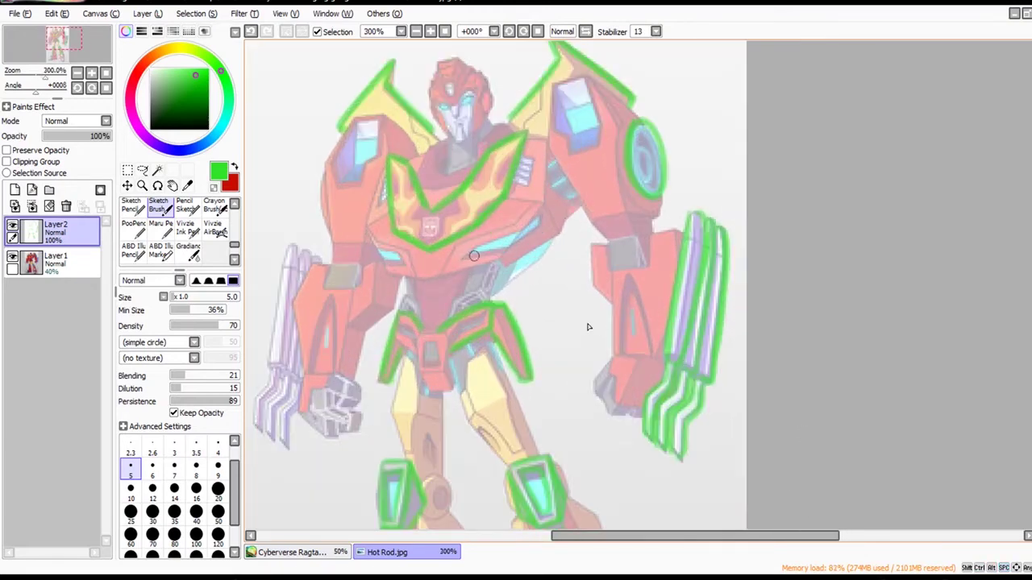
{"action": "mouse_move", "coordinate": [508, 232]}
{"action": "left_mouse_down"}
{"action": "mouse_move", "coordinate": [468, 262]}
{"action": "mouse_move", "coordinate": [487, 252]}
{"action": "left_mouse_up"}
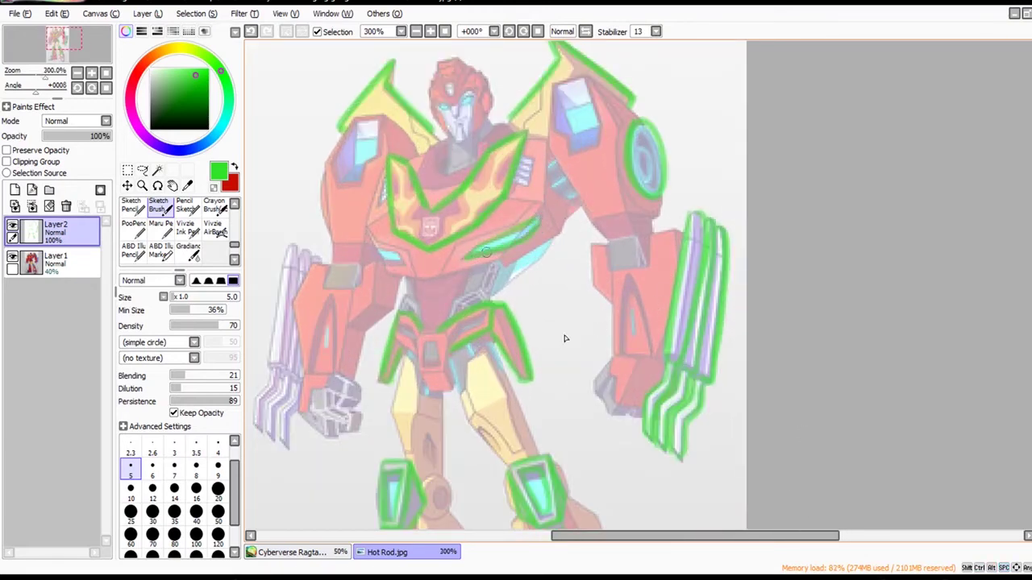
{"action": "mouse_move", "coordinate": [374, 245]}
{"action": "left_mouse_down"}
{"action": "mouse_move", "coordinate": [405, 267]}
{"action": "mouse_move", "coordinate": [374, 247]}
{"action": "left_mouse_up"}
{"action": "scroll", "coordinate": [770, 387], "scroll_direction": "up", "scroll_amount": 1}
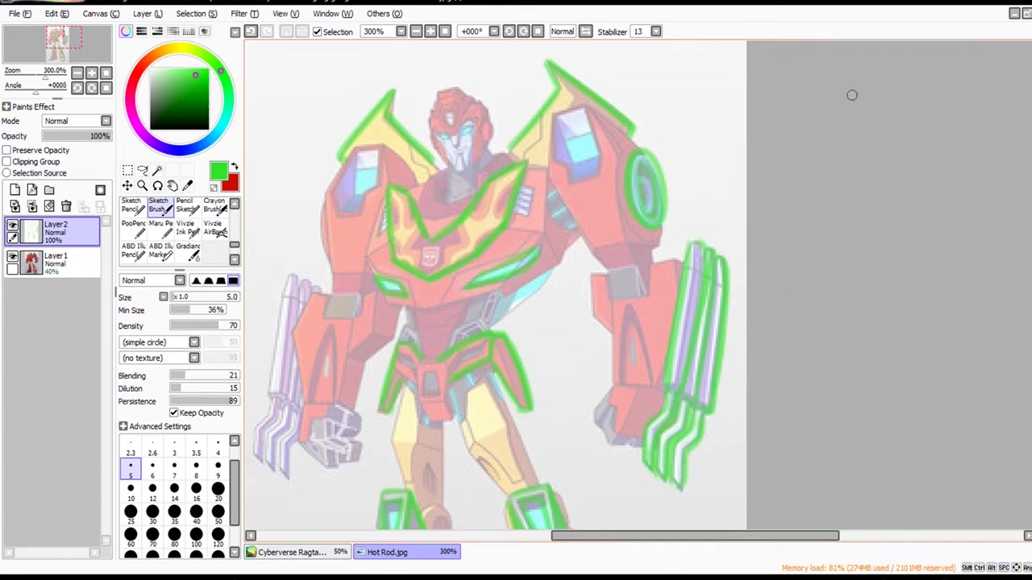
Return to the character sketch beside the reference and restore red as the drawing colour with white as the secondary.
{"action": "left_click", "coordinate": [1027, 12]}
{"action": "left_click", "coordinate": [734, 343]}
{"action": "scroll", "coordinate": [734, 343], "scroll_direction": "down", "scroll_amount": 1}
{"action": "left_click_drag", "start_coordinate": [780, 370], "coordinate": [714, 327]}
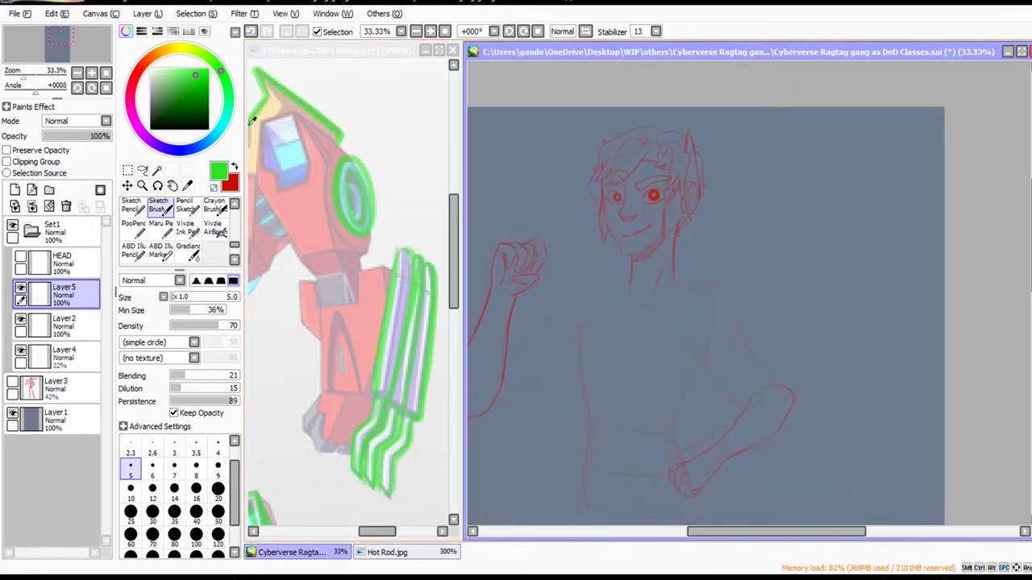
{"action": "left_click", "coordinate": [152, 70]}
{"action": "key", "text": "x"}
Fit the whole marked-up reference in its window at 100% and bring the character's torso into view.
{"action": "left_click", "coordinate": [463, 369]}
{"action": "scroll", "coordinate": [478, 375], "scroll_direction": "down", "scroll_amount": 3}
{"action": "left_click_drag", "start_coordinate": [441, 436], "coordinate": [474, 405]}
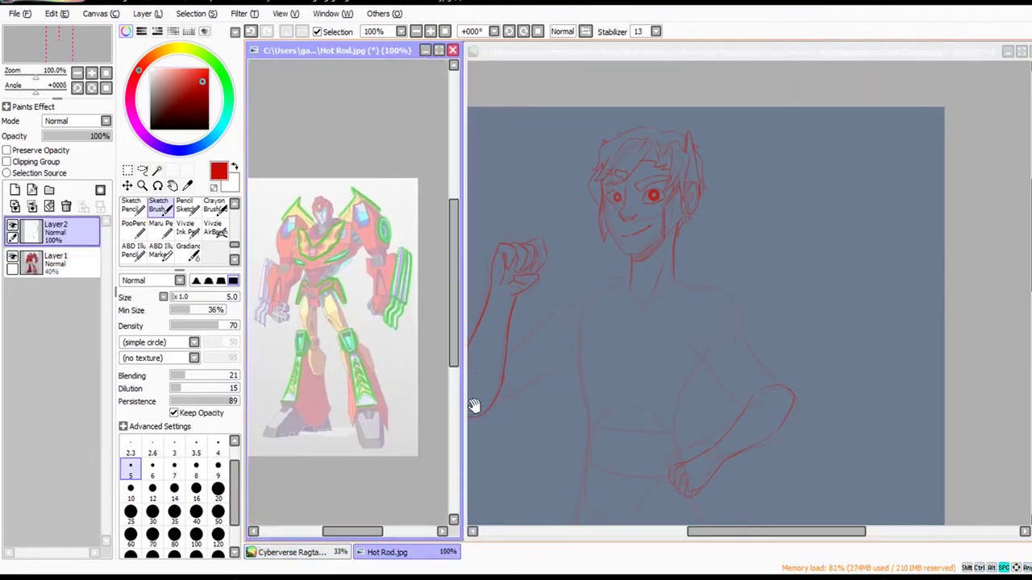
{"action": "left_click", "coordinate": [817, 489]}
{"action": "left_click_drag", "start_coordinate": [839, 499], "coordinate": [862, 442]}
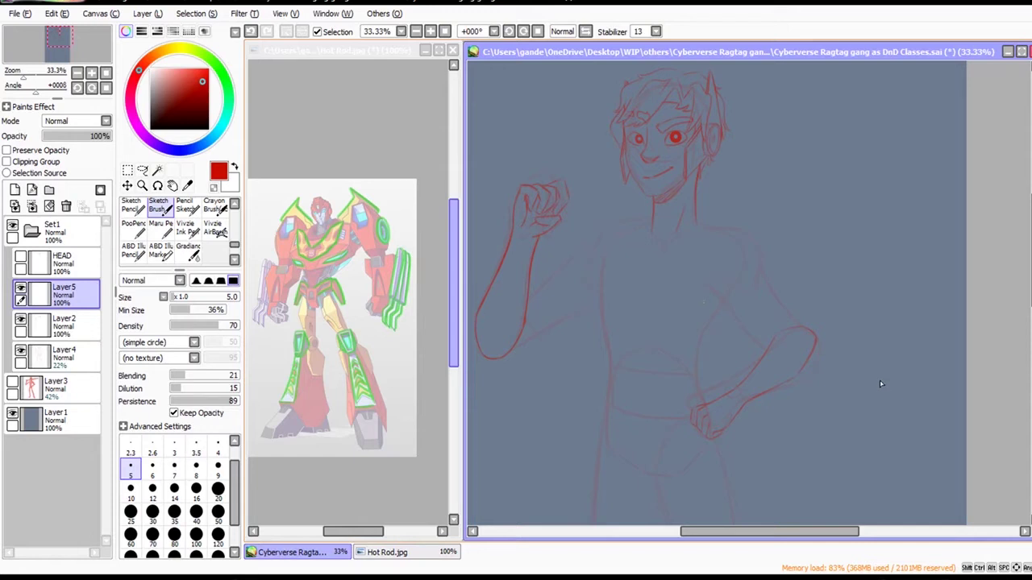
{"action": "key", "text": "alt+Tab"}
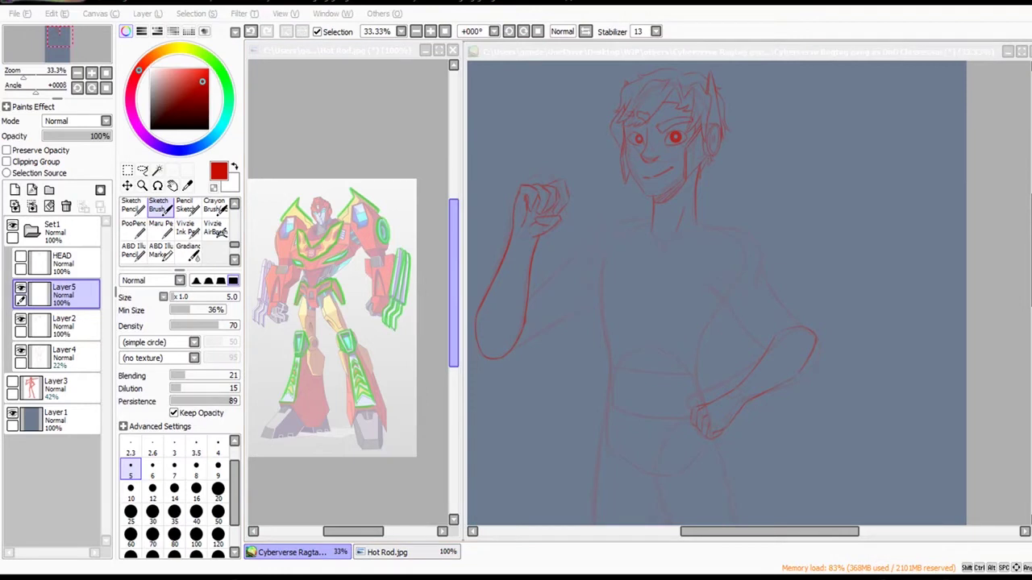
{"action": "key", "text": "alt+Tab"}
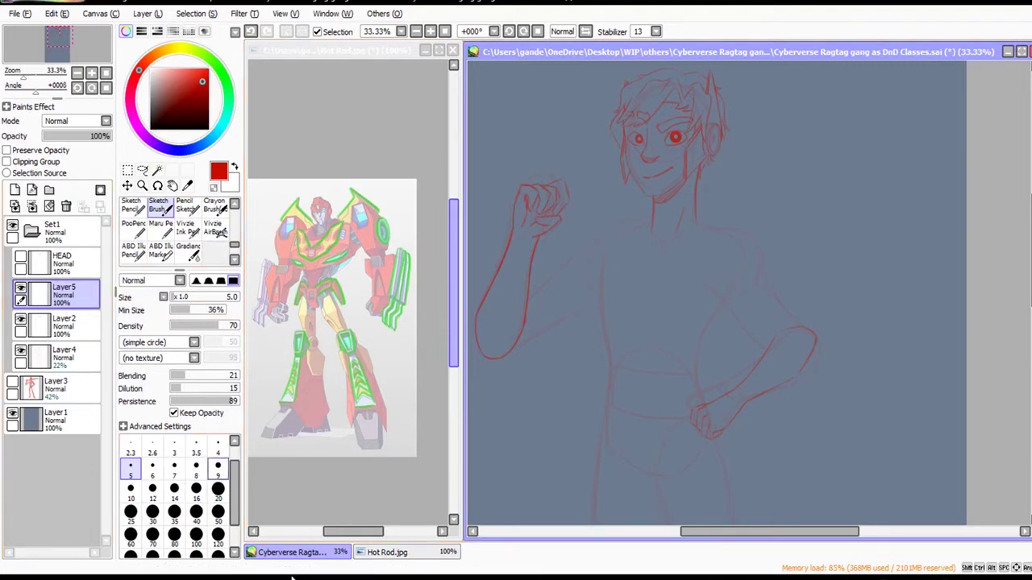
With the ABD Illu Marker brush at size 9, sketch the sweeping front edge of an upturned collar across the character's neck.
{"action": "left_click", "coordinate": [161, 251]}
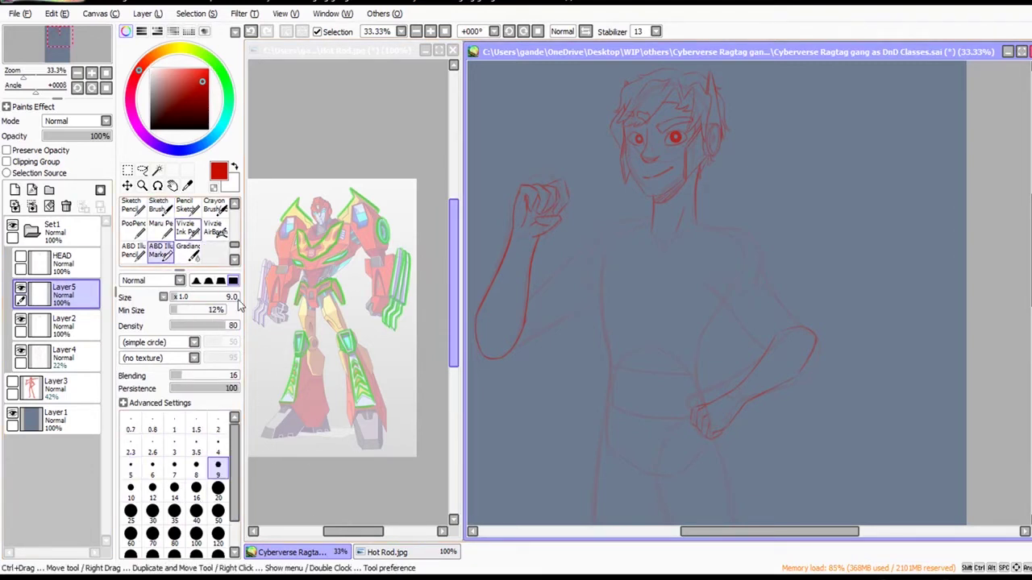
{"action": "left_click_drag", "start_coordinate": [836, 356], "coordinate": [842, 350]}
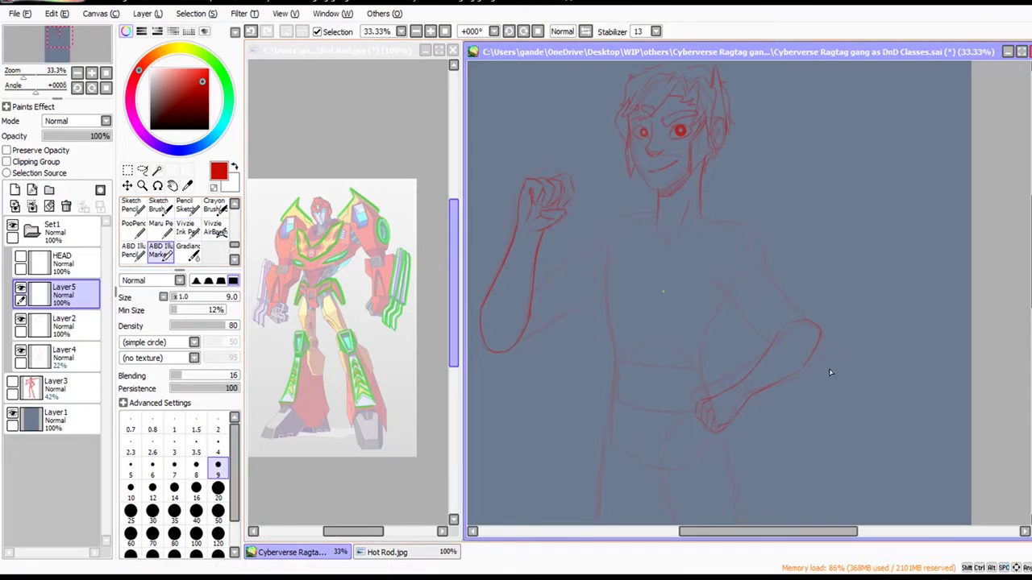
{"action": "scroll", "coordinate": [852, 273], "scroll_direction": "up", "scroll_amount": 1}
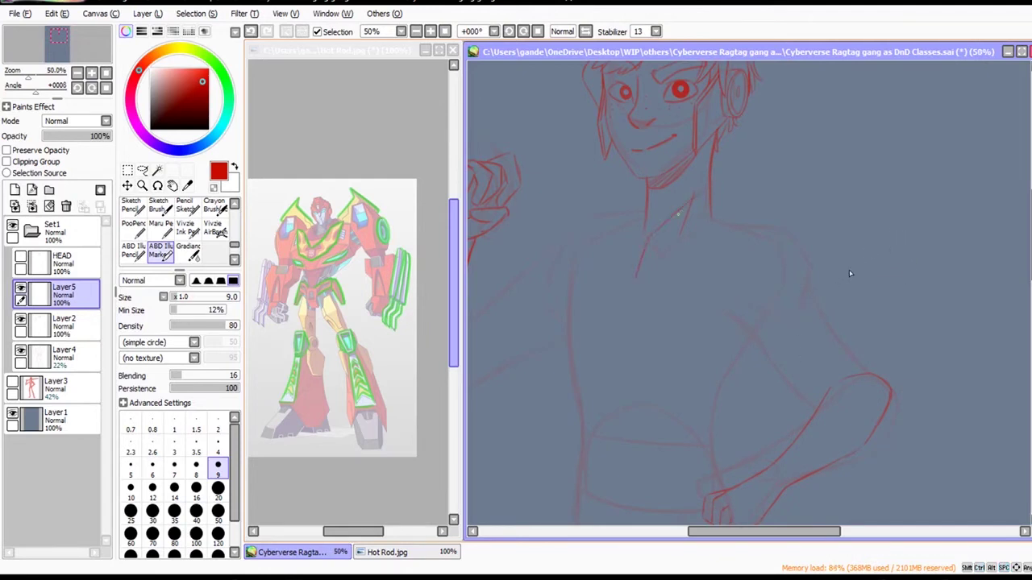
{"action": "key", "text": "ctrl+z"}
{"action": "key", "text": "ctrl+y"}
{"action": "key", "text": "ctrl+z"}
{"action": "key", "text": "ctrl+z"}
{"action": "left_click_drag", "start_coordinate": [807, 314], "coordinate": [917, 260]}
{"action": "key", "text": "ctrl+z"}
{"action": "key", "text": "ctrl+y"}
{"action": "key", "text": "ctrl+z"}
{"action": "key", "text": "ctrl+y"}
{"action": "key", "text": "ctrl+z"}
Sketch the collar's outer edge from its pointed tip down to the shoulder and add a slim slanted clasp bar at its base.
{"action": "left_click_drag", "start_coordinate": [891, 299], "coordinate": [889, 300]}
{"action": "key", "text": "ctrl+z"}
{"action": "left_click_drag", "start_coordinate": [948, 207], "coordinate": [905, 283]}
{"action": "key", "text": "ctrl+z"}
{"action": "key", "text": "ctrl+y"}
{"action": "key", "text": "ctrl+z"}
{"action": "key", "text": "ctrl+y"}
{"action": "key", "text": "ctrl+z"}
{"action": "key", "text": "ctrl+y"}
{"action": "key", "text": "e"}
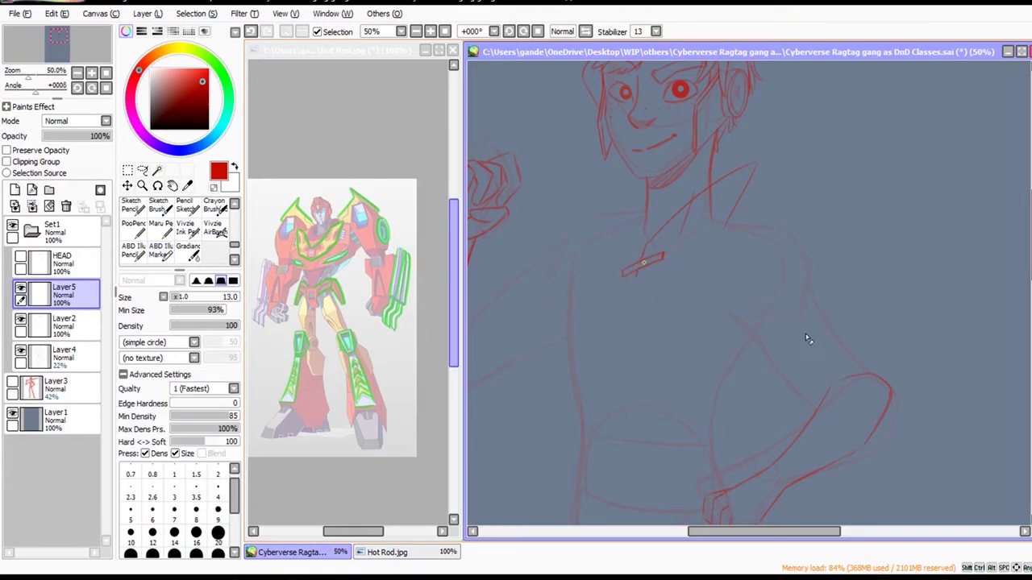
{"action": "key", "text": "e"}
Redraw the collar flap in bolder lines, from the clasp along the curved front edge to the tip and down to the shoulder.
{"action": "left_click", "coordinate": [876, 289], "text": "ctrl"}
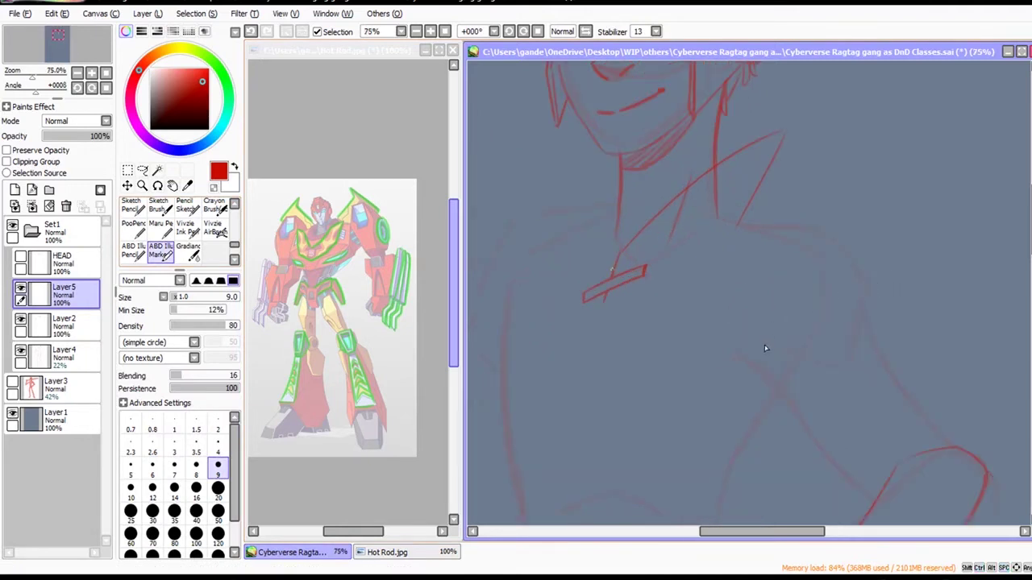
{"action": "left_click_drag", "start_coordinate": [772, 327], "coordinate": [809, 287]}
{"action": "key", "text": "ctrl+z"}
{"action": "key", "text": "ctrl+z"}
{"action": "mouse_move", "coordinate": [766, 354]}
{"action": "left_mouse_down"}
{"action": "mouse_move", "coordinate": [774, 329]}
{"action": "mouse_move", "coordinate": [848, 253]}
{"action": "left_mouse_up"}
{"action": "left_click_drag", "start_coordinate": [973, 177], "coordinate": [987, 169]}
{"action": "left_click_drag", "start_coordinate": [987, 169], "coordinate": [946, 260]}
{"action": "key", "text": "ctrl+z"}
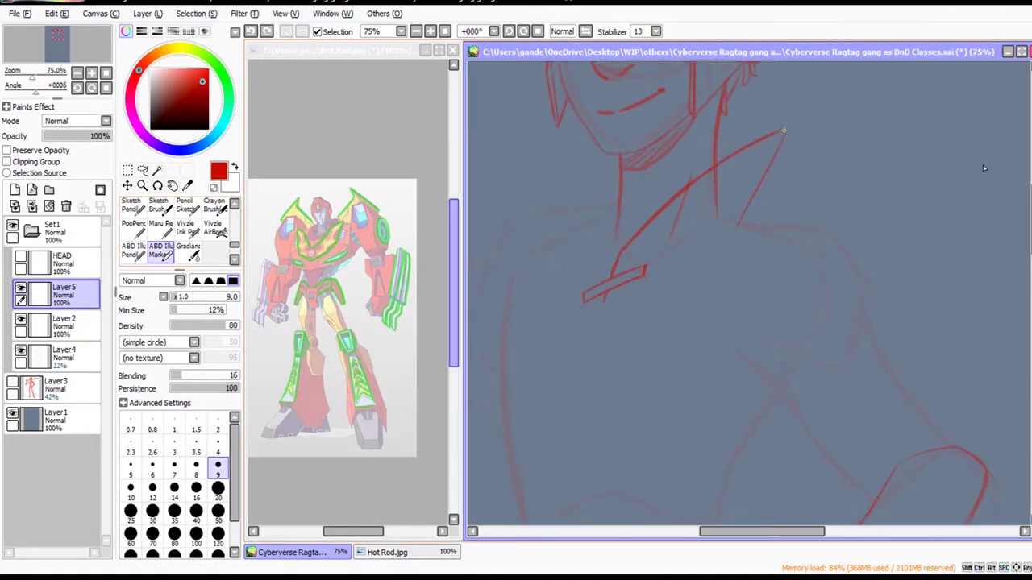
{"action": "left_click_drag", "start_coordinate": [985, 167], "coordinate": [933, 280]}
{"action": "left_click_drag", "start_coordinate": [869, 309], "coordinate": [906, 327]}
{"action": "key", "text": "ctrl+z"}
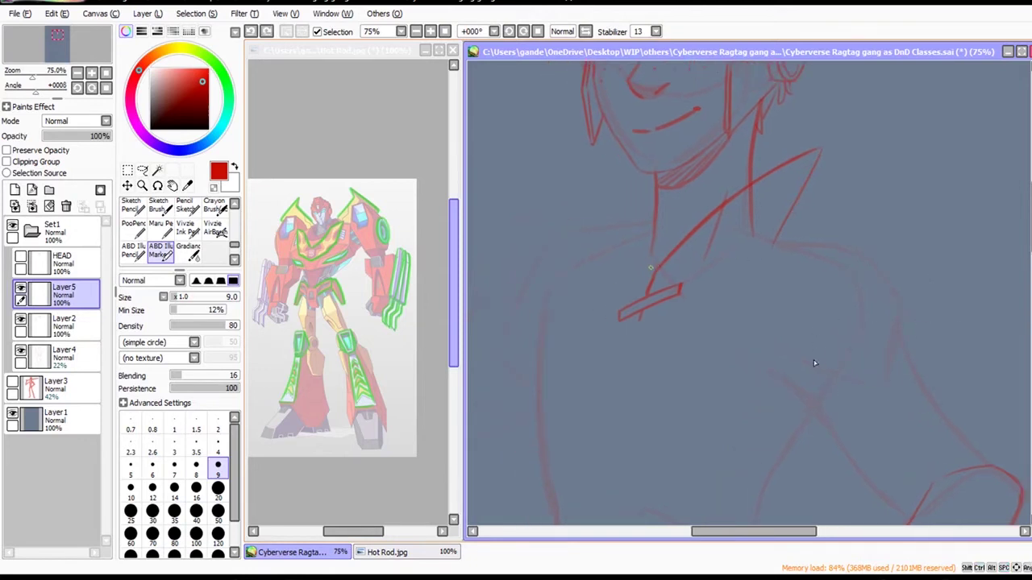
Sketch the opposite collar flap's inner edge as a straight line between the jaw and the clasp.
{"action": "left_click_drag", "start_coordinate": [810, 364], "coordinate": [788, 303]}
{"action": "key", "text": "ctrl+z"}
{"action": "left_click_drag", "start_coordinate": [811, 360], "coordinate": [760, 227]}
{"action": "key", "text": "ctrl+z"}
{"action": "left_click_drag", "start_coordinate": [600, 154], "coordinate": [648, 281]}
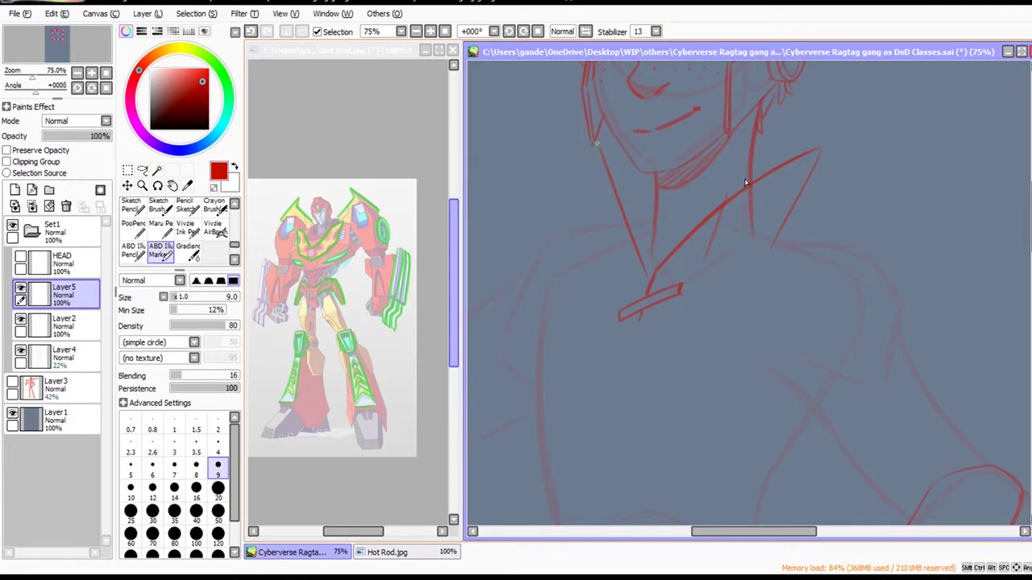
Draw the outer edge of the left collar flap and the lower edge of the right collar flap on Layer5.
{"action": "left_click_drag", "start_coordinate": [597, 143], "coordinate": [633, 194]}
{"action": "left_click_drag", "start_coordinate": [596, 150], "coordinate": [614, 214]}
{"action": "key", "text": "ctrl+z"}
{"action": "left_click_drag", "start_coordinate": [637, 292], "coordinate": [606, 216]}
{"action": "key", "text": "ctrl+z"}
{"action": "left_click_drag", "start_coordinate": [595, 148], "coordinate": [610, 228]}
{"action": "key", "text": "ctrl+z"}
{"action": "left_click_drag", "start_coordinate": [681, 290], "coordinate": [773, 241]}
{"action": "left_click_drag", "start_coordinate": [641, 292], "coordinate": [599, 224]}
{"action": "left_click_drag", "start_coordinate": [592, 147], "coordinate": [601, 226]}
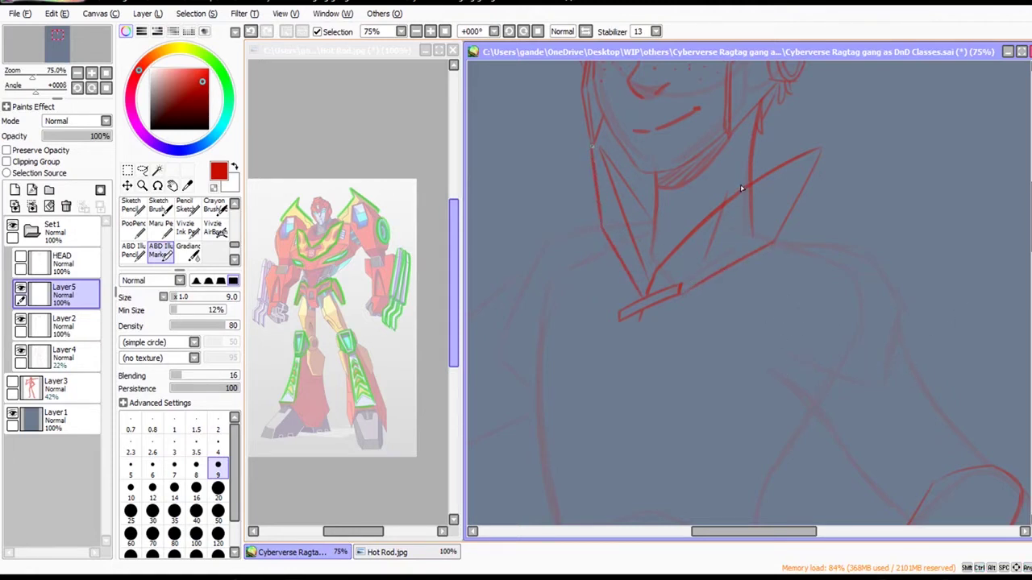
{"action": "mouse_move", "coordinate": [592, 147]}
{"action": "left_mouse_down"}
{"action": "mouse_move", "coordinate": [625, 220]}
{"action": "mouse_move", "coordinate": [589, 147]}
{"action": "left_mouse_up"}
{"action": "key", "text": "ctrl+z"}
{"action": "key", "text": "ctrl+z"}
{"action": "left_click_drag", "start_coordinate": [590, 147], "coordinate": [637, 257]}
Erase the old inner lines inside the left collar flap.
{"action": "key", "text": "e"}
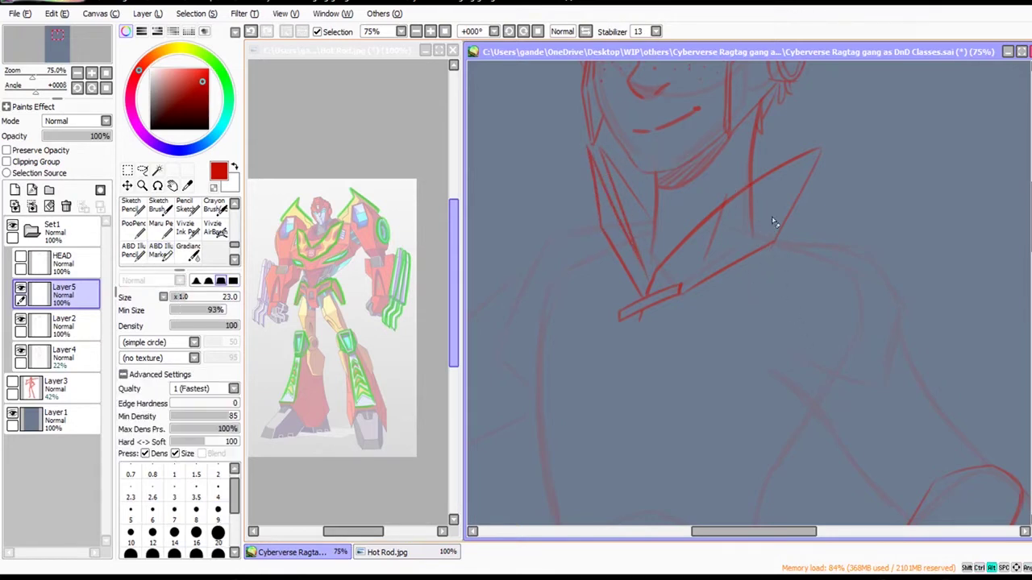
{"action": "left_click_drag", "start_coordinate": [635, 230], "coordinate": [629, 229]}
{"action": "mouse_move", "coordinate": [620, 174]}
{"action": "left_mouse_down"}
{"action": "mouse_move", "coordinate": [647, 214]}
{"action": "mouse_move", "coordinate": [648, 260]}
{"action": "left_mouse_up"}
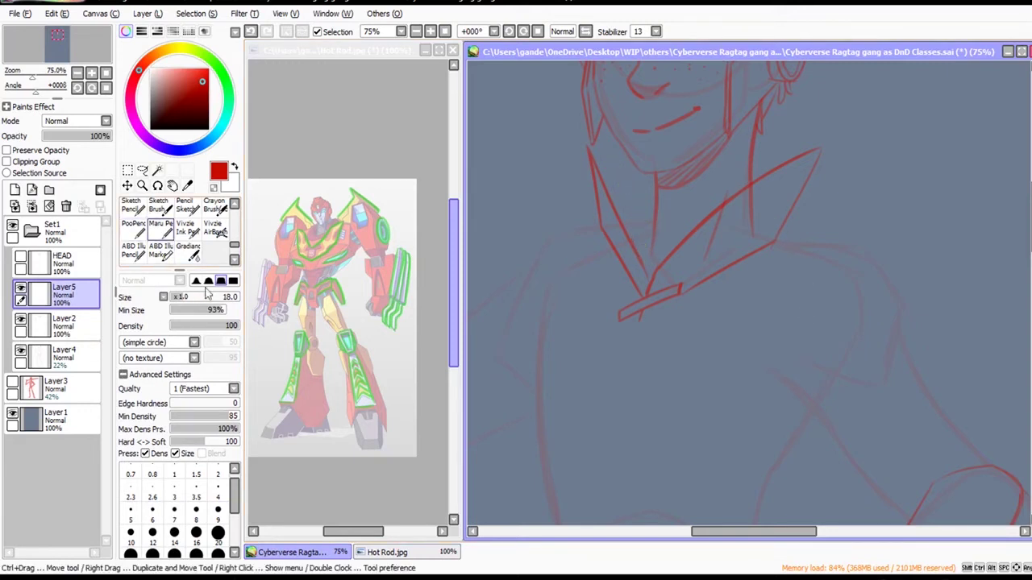
Draw the upper inner edge of the left collar flap from its tip towards the neck with the size 9 marker.
{"action": "left_click", "coordinate": [160, 251]}
{"action": "left_click_drag", "start_coordinate": [589, 147], "coordinate": [648, 208]}
{"action": "key", "text": "ctrl+z"}
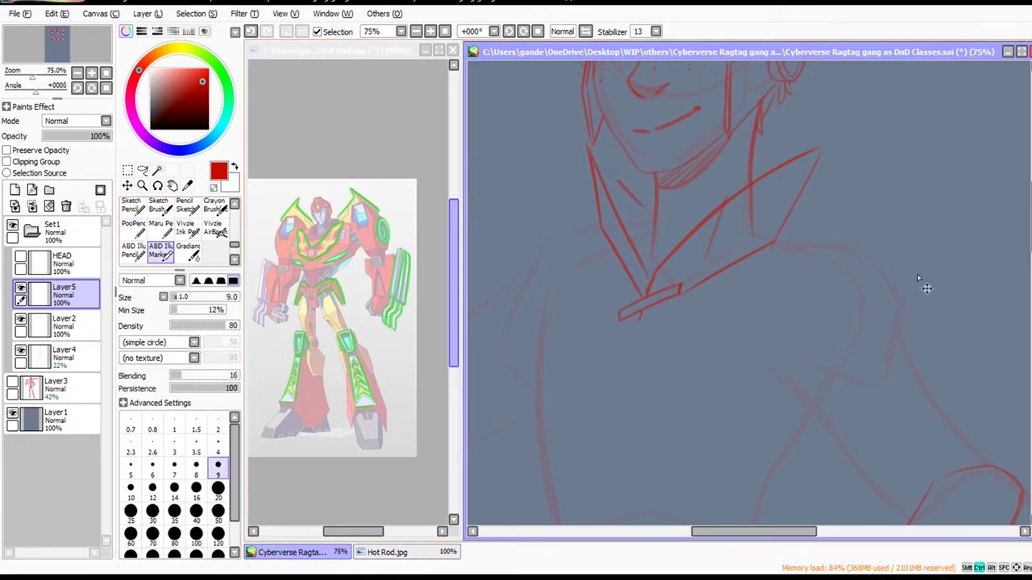
{"action": "left_click_drag", "start_coordinate": [589, 147], "coordinate": [654, 201]}
{"action": "key", "text": "ctrl+z"}
{"action": "key", "text": "ctrl+y"}
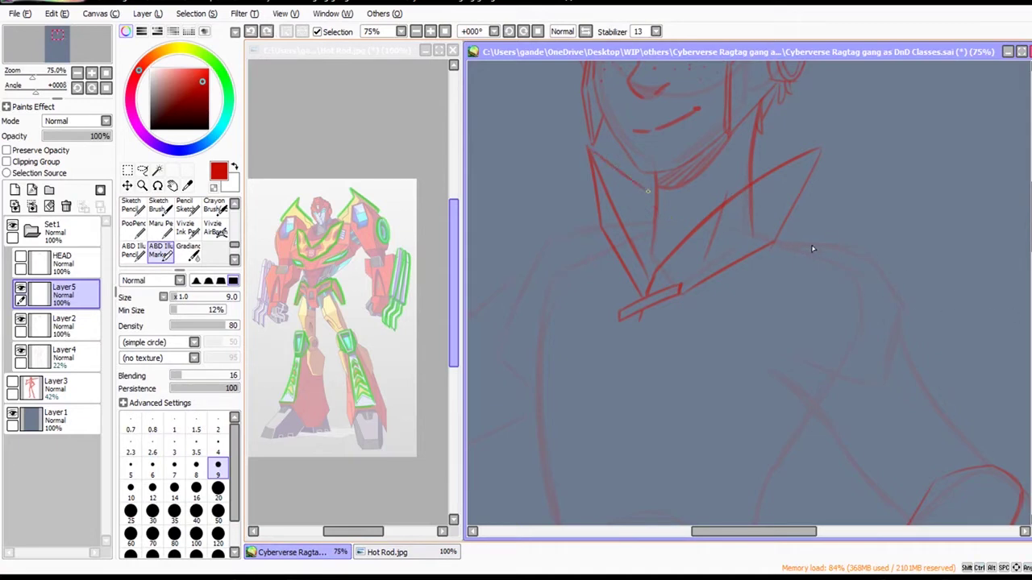
{"action": "key", "text": "ctrl+z"}
{"action": "key", "text": "ctrl+y"}
{"action": "left_click_drag", "start_coordinate": [1009, 333], "coordinate": [959, 415]}
{"action": "left_click_drag", "start_coordinate": [911, 479], "coordinate": [938, 440]}
{"action": "mouse_move", "coordinate": [862, 442]}
{"action": "left_mouse_down"}
{"action": "mouse_move", "coordinate": [878, 419]}
{"action": "mouse_move", "coordinate": [828, 454]}
{"action": "mouse_move", "coordinate": [883, 414]}
{"action": "left_mouse_up"}
{"action": "left_click", "coordinate": [828, 455], "text": "ctrl+alt"}
{"action": "left_click", "coordinate": [848, 446], "text": "ctrl"}
{"action": "left_click", "coordinate": [863, 464], "text": "ctrl+alt"}
{"action": "left_click", "coordinate": [127, 186]}
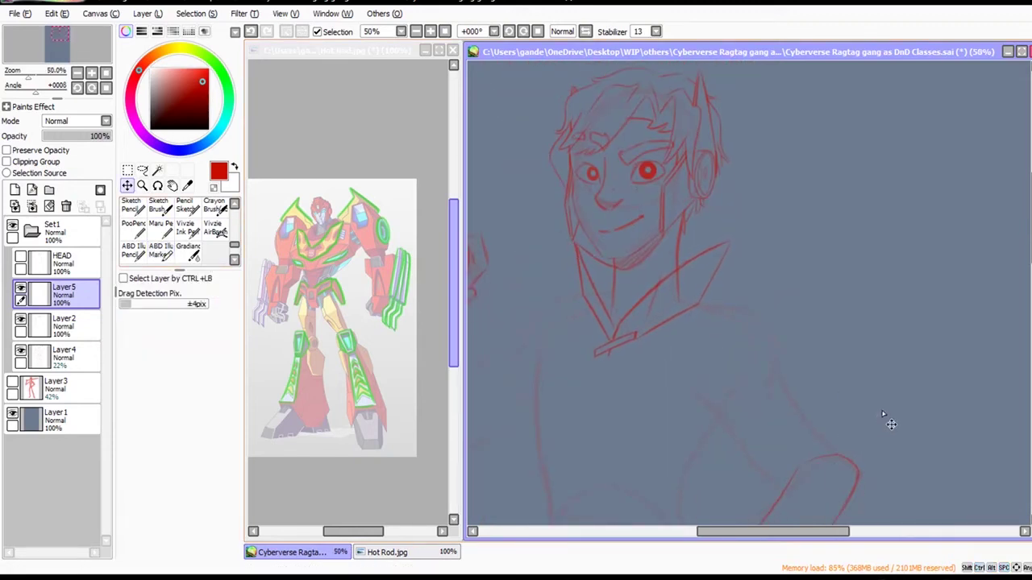
{"action": "scroll", "coordinate": [834, 326], "scroll_direction": "up", "scroll_amount": 1}
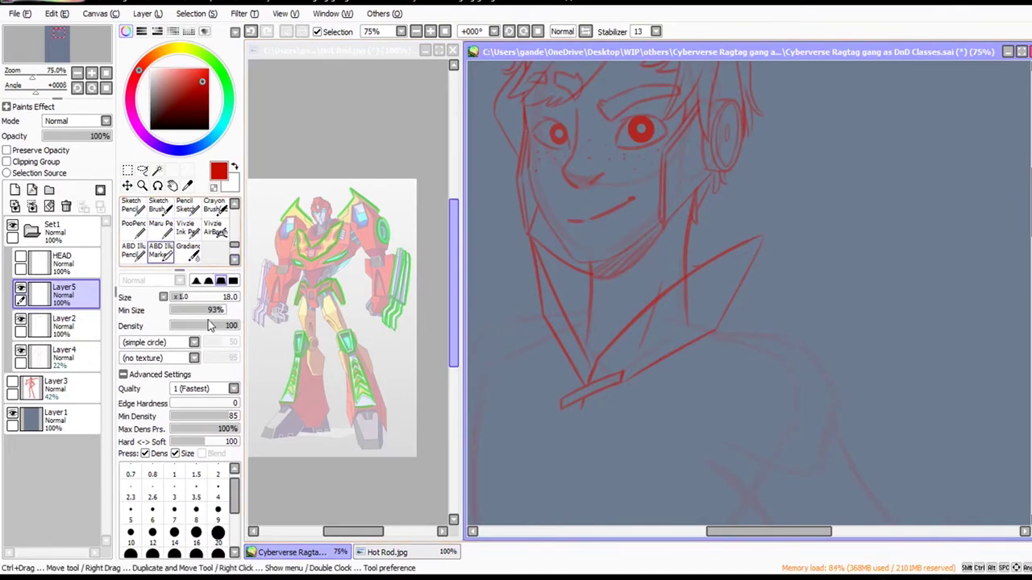
Clean up the upper edge of the right collar flap where it crosses the neck line.
{"action": "left_click", "coordinate": [160, 250]}
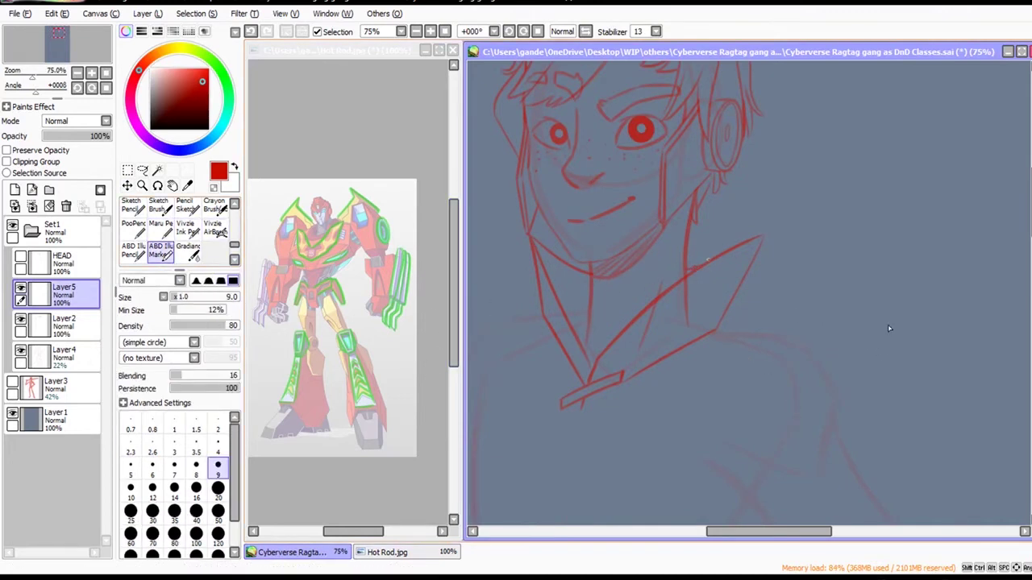
{"action": "key", "text": "ctrl+z"}
{"action": "key", "text": "e"}
{"action": "left_click_drag", "start_coordinate": [691, 265], "coordinate": [713, 249]}
{"action": "left_click", "coordinate": [160, 252]}
{"action": "key", "text": "ctrl+z"}
{"action": "key", "text": "ctrl+y"}
{"action": "left_click", "coordinate": [937, 382], "text": "ctrl+alt"}
{"action": "left_click_drag", "start_coordinate": [900, 507], "coordinate": [886, 402]}
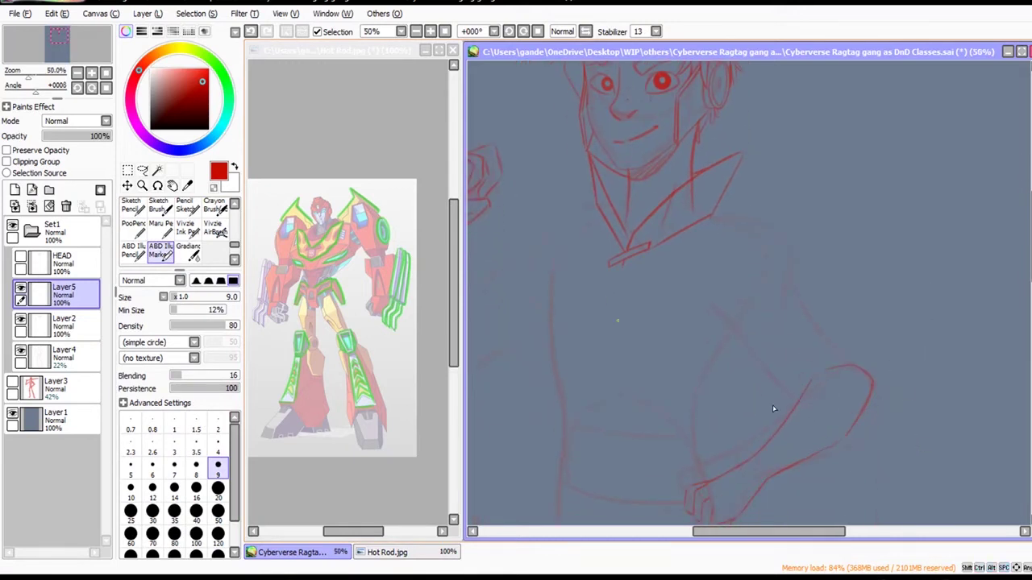
Erase the neck and body lines on Layer2 that show through the right collar flap and clasp area.
{"action": "left_click", "coordinate": [64, 323]}
{"action": "key", "text": "e"}
{"action": "left_click_drag", "start_coordinate": [696, 186], "coordinate": [706, 194]}
{"action": "left_click_drag", "start_coordinate": [695, 187], "coordinate": [671, 226]}
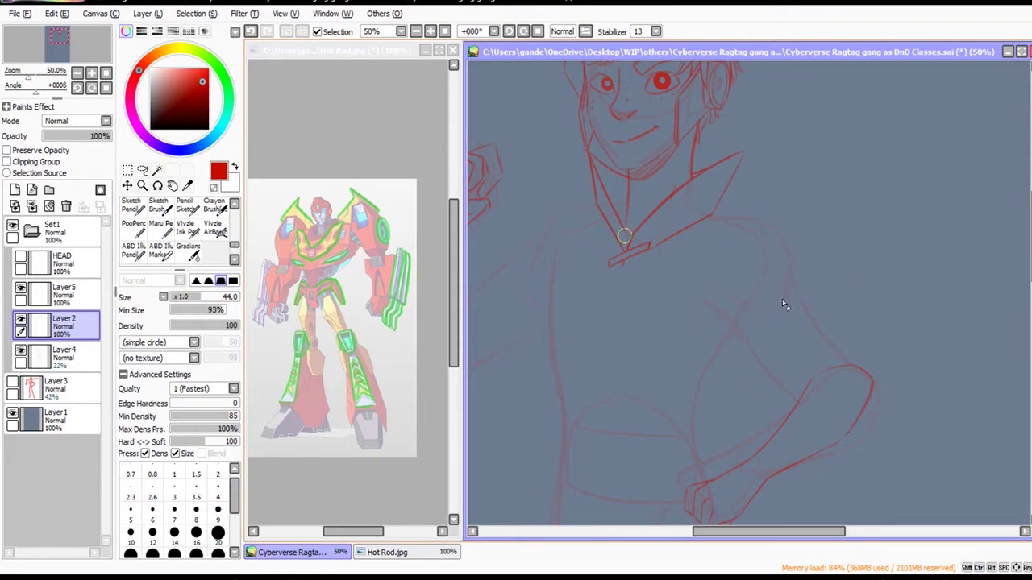
{"action": "left_click", "coordinate": [160, 230]}
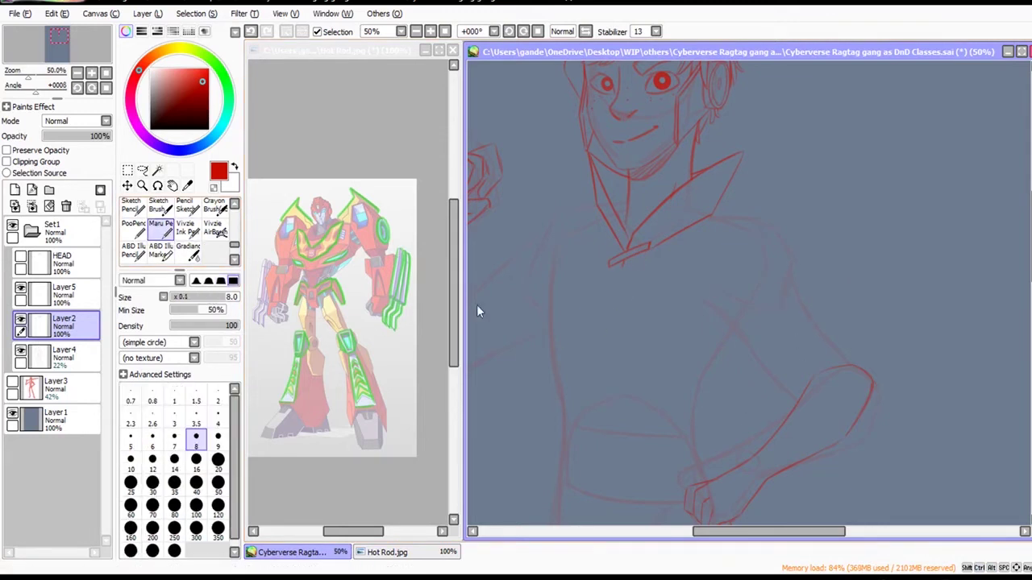
Draw a curved neckline across the base of the neck on Layer2 and erase the leftover neck line below it.
{"action": "scroll", "coordinate": [811, 259], "scroll_direction": "up", "scroll_amount": 1}
{"action": "left_click", "coordinate": [159, 249]}
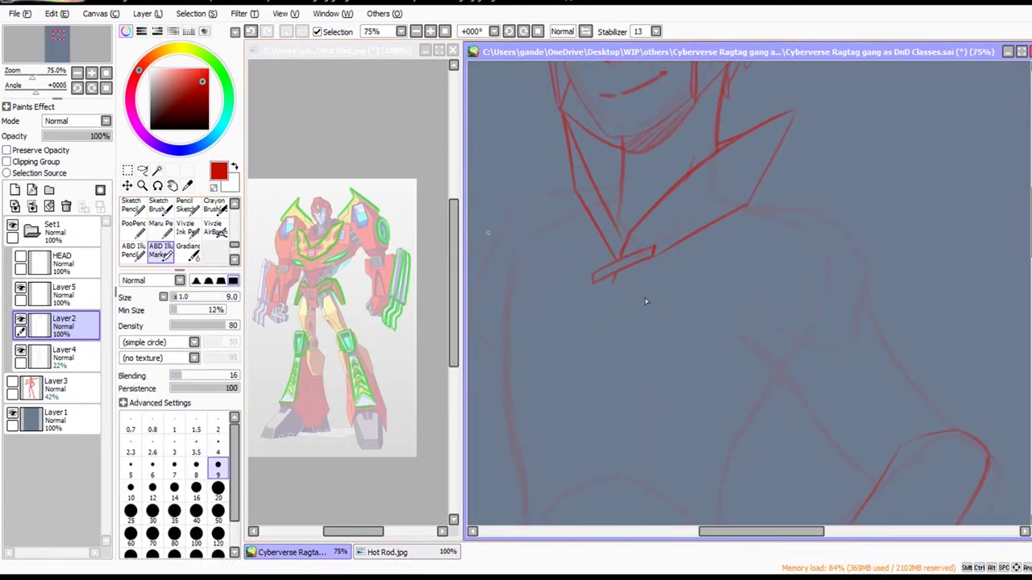
{"action": "left_click_drag", "start_coordinate": [622, 186], "coordinate": [684, 172]}
{"action": "key", "text": "ctrl+z"}
{"action": "mouse_move", "coordinate": [620, 172]}
{"action": "left_mouse_down"}
{"action": "mouse_move", "coordinate": [613, 220]}
{"action": "mouse_move", "coordinate": [608, 208]}
{"action": "mouse_move", "coordinate": [626, 220]}
{"action": "left_mouse_up"}
{"action": "key", "text": "ctrl+z"}
{"action": "key", "text": "e"}
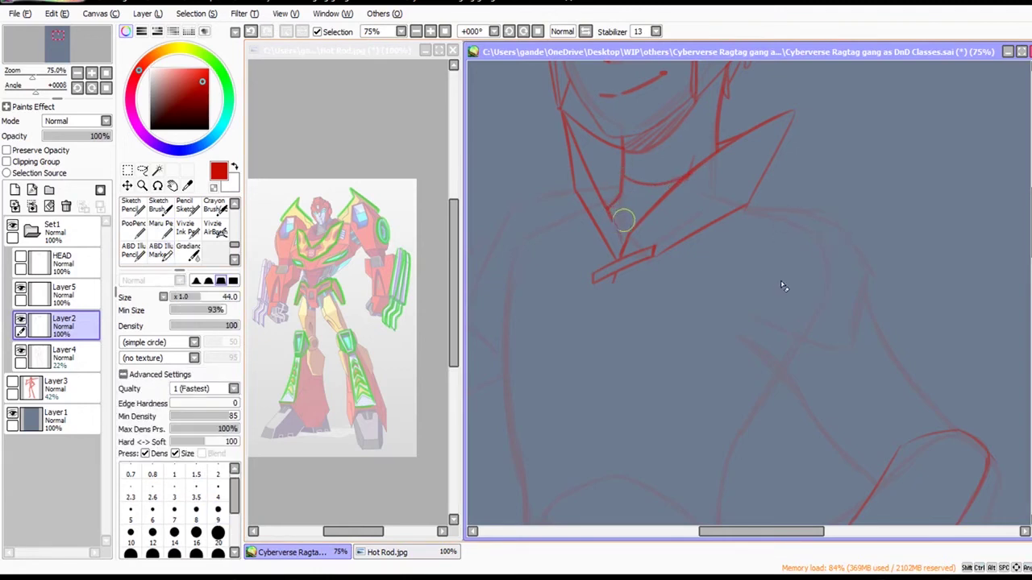
{"action": "scroll", "coordinate": [627, 220], "scroll_direction": "down", "scroll_amount": 1}
{"action": "left_click_drag", "start_coordinate": [811, 310], "coordinate": [795, 319]}
Draw the upper and lower edges of the right half of the chest plate on Layer5 with the size 9 marker.
{"action": "left_click", "coordinate": [63, 292]}
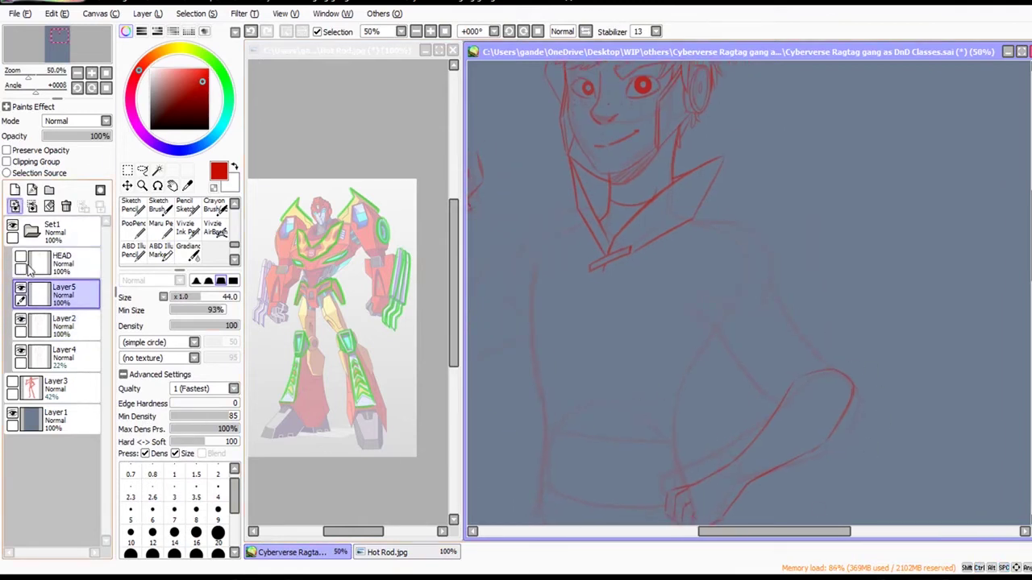
{"action": "mouse_move", "coordinate": [836, 355]}
{"action": "left_mouse_down"}
{"action": "mouse_move", "coordinate": [836, 457]}
{"action": "mouse_move", "coordinate": [841, 420]}
{"action": "mouse_move", "coordinate": [788, 389]}
{"action": "mouse_move", "coordinate": [787, 417]}
{"action": "mouse_move", "coordinate": [859, 477]}
{"action": "mouse_move", "coordinate": [845, 410]}
{"action": "mouse_move", "coordinate": [831, 426]}
{"action": "mouse_move", "coordinate": [855, 387]}
{"action": "left_mouse_up"}
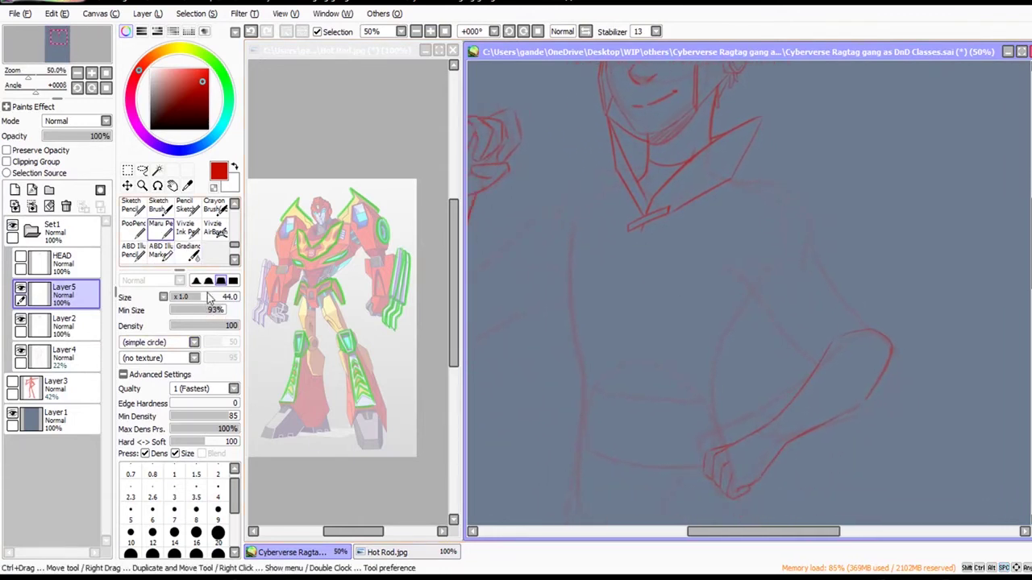
{"action": "left_click", "coordinate": [161, 229]}
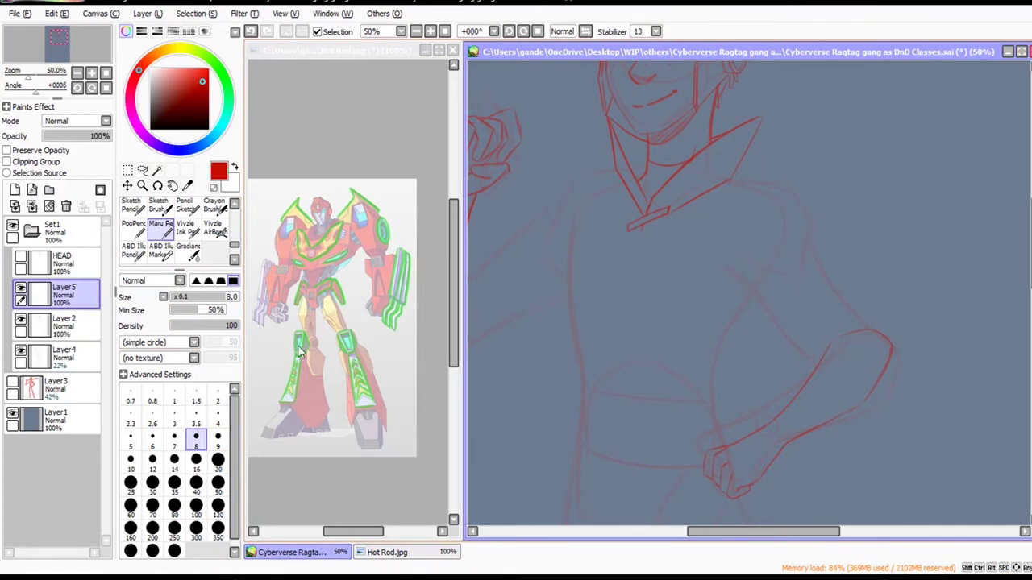
{"action": "left_click", "coordinate": [160, 253]}
{"action": "left_click_drag", "start_coordinate": [859, 421], "coordinate": [878, 417]}
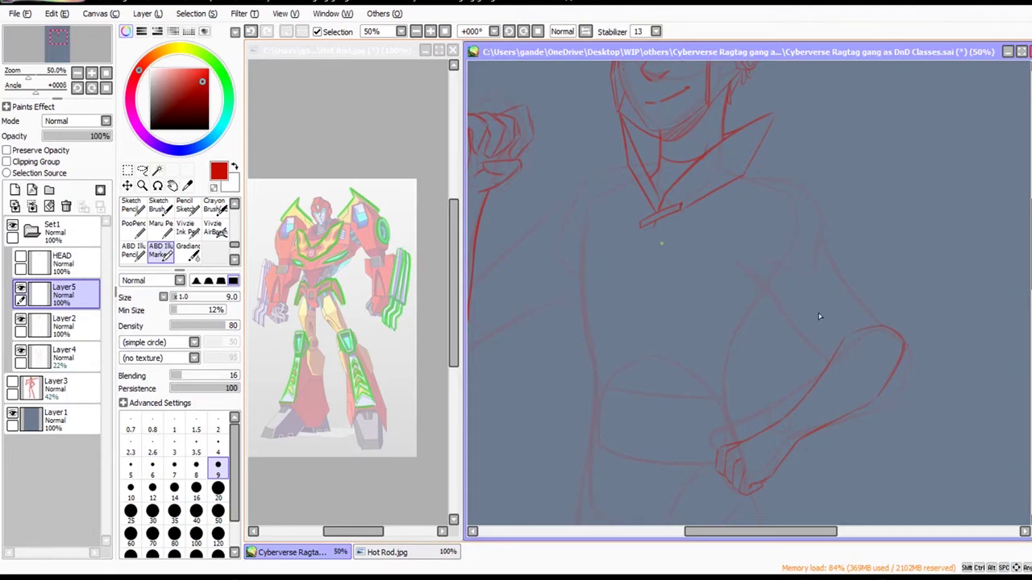
{"action": "left_click_drag", "start_coordinate": [649, 243], "coordinate": [725, 216]}
{"action": "mouse_move", "coordinate": [645, 246]}
{"action": "left_mouse_down"}
{"action": "mouse_move", "coordinate": [597, 196]}
{"action": "mouse_move", "coordinate": [645, 246]}
{"action": "left_mouse_up"}
{"action": "key", "text": "ctrl+z"}
{"action": "key", "text": "ctrl+z"}
{"action": "left_click_drag", "start_coordinate": [642, 304], "coordinate": [701, 296]}
{"action": "key", "text": "ctrl+z"}
Close the right half of the chest plate with angled side edges and erase the overshoot at its upper corner.
{"action": "mouse_move", "coordinate": [746, 255]}
{"action": "left_mouse_down"}
{"action": "mouse_move", "coordinate": [763, 201]}
{"action": "mouse_move", "coordinate": [755, 222]}
{"action": "mouse_move", "coordinate": [766, 226]}
{"action": "mouse_move", "coordinate": [763, 217]}
{"action": "left_mouse_up"}
{"action": "key", "text": "ctrl+z"}
{"action": "key", "text": "ctrl+z"}
{"action": "key", "text": "ctrl+z"}
{"action": "key", "text": "ctrl+z"}
{"action": "key", "text": "ctrl+z"}
{"action": "left_click_drag", "start_coordinate": [740, 259], "coordinate": [760, 220]}
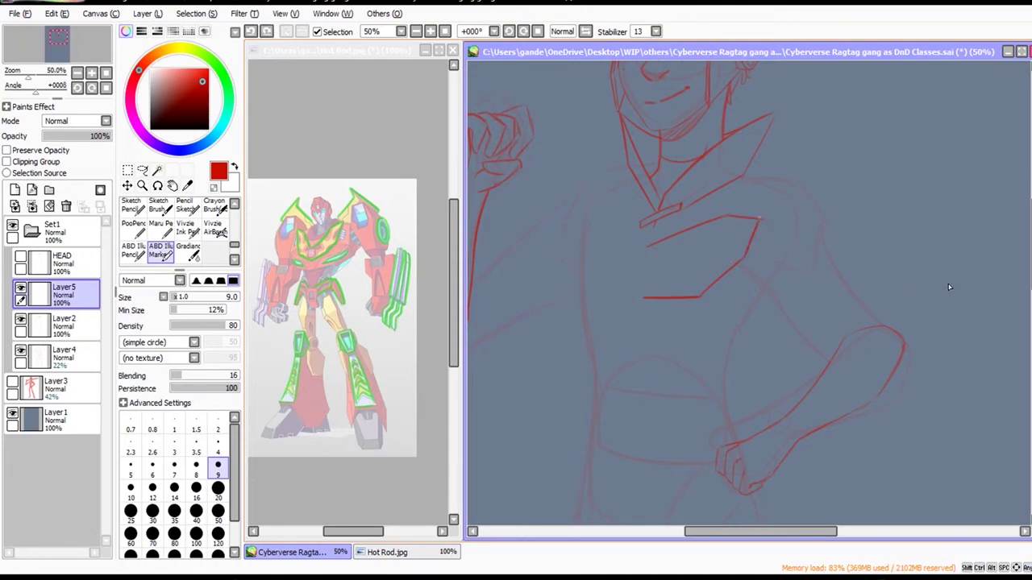
{"action": "key", "text": "ctrl+z"}
{"action": "left_click_drag", "start_coordinate": [740, 259], "coordinate": [758, 220]}
{"action": "key", "text": "ctrl+z"}
{"action": "key", "text": "ctrl+z"}
{"action": "left_click_drag", "start_coordinate": [739, 259], "coordinate": [757, 223]}
{"action": "key", "text": "ctrl+z"}
{"action": "key", "text": "ctrl+z"}
{"action": "key", "text": "ctrl+z"}
{"action": "key", "text": "ctrl+z"}
{"action": "key", "text": "ctrl+z"}
{"action": "key", "text": "ctrl+z"}
{"action": "key", "text": "ctrl+y"}
{"action": "key", "text": "e"}
{"action": "left_click_drag", "start_coordinate": [762, 210], "coordinate": [759, 214]}
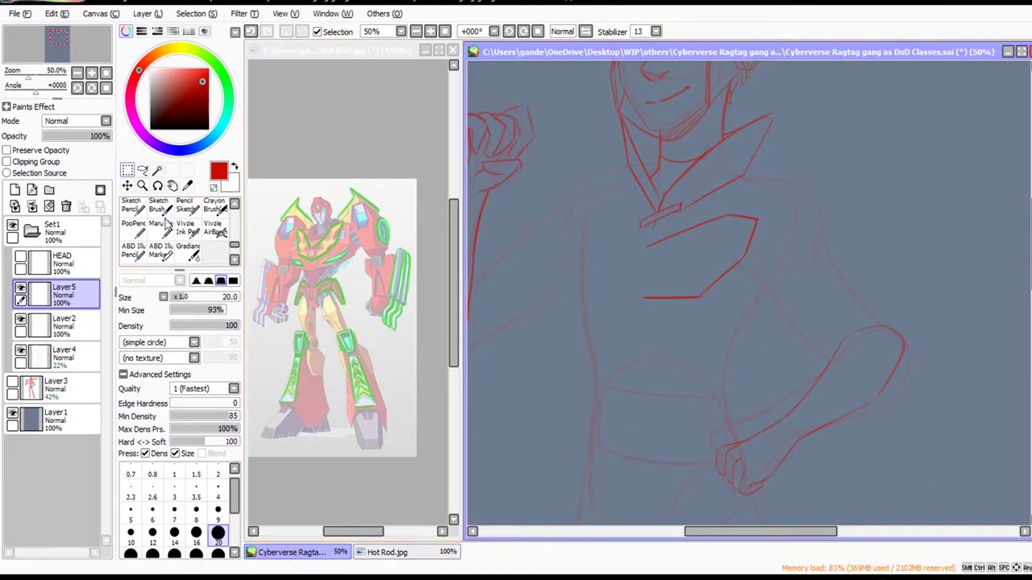
Transform the half chest plate outline, rotating it slightly and shifting it to line up with the torso's centre.
{"action": "left_click", "coordinate": [127, 170]}
{"action": "key", "text": "ctrl+t"}
{"action": "left_click_drag", "start_coordinate": [790, 376], "coordinate": [899, 343]}
{"action": "left_click_drag", "start_coordinate": [731, 261], "coordinate": [734, 259]}
{"action": "left_click", "coordinate": [142, 380]}
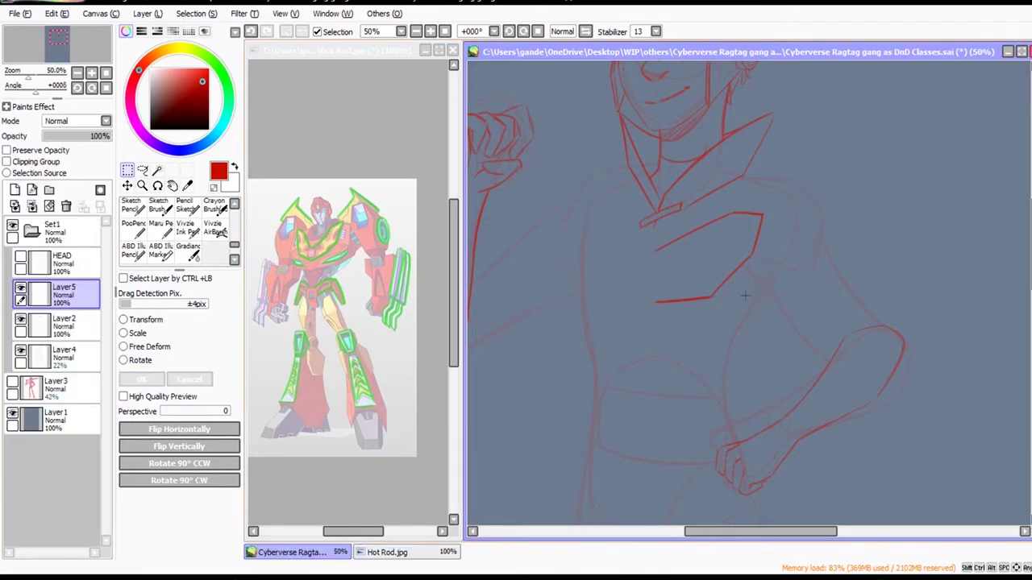
Copy the half chest plate to a new layer, flip it horizontally and join it to the original at the centre.
{"action": "left_click_drag", "start_coordinate": [830, 356], "coordinate": [651, 214]}
{"action": "left_click_drag", "start_coordinate": [658, 175], "coordinate": [808, 332]}
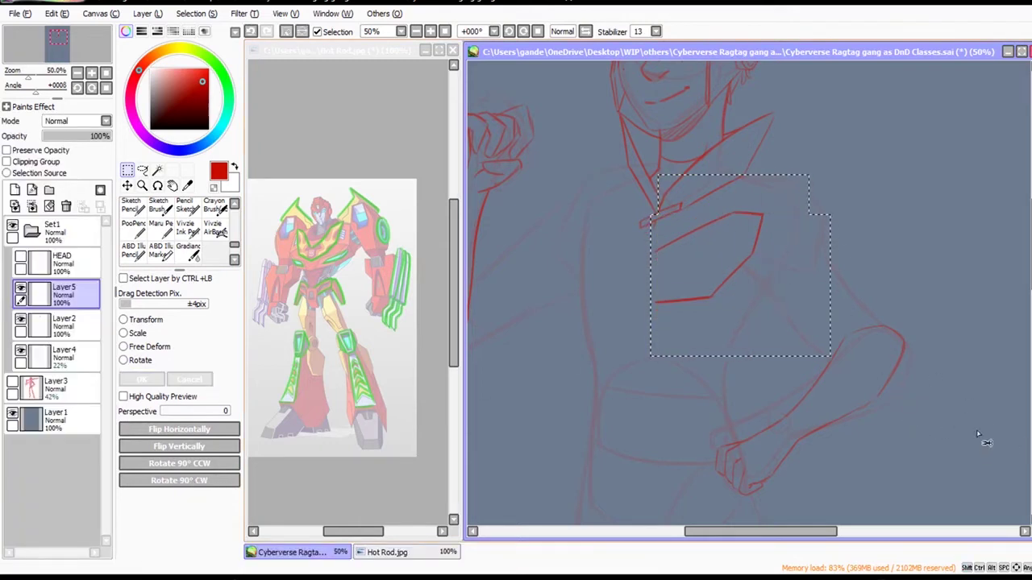
{"action": "key", "text": "ctrl+c"}
{"action": "key", "text": "ctrl+v"}
{"action": "left_click", "coordinate": [179, 430]}
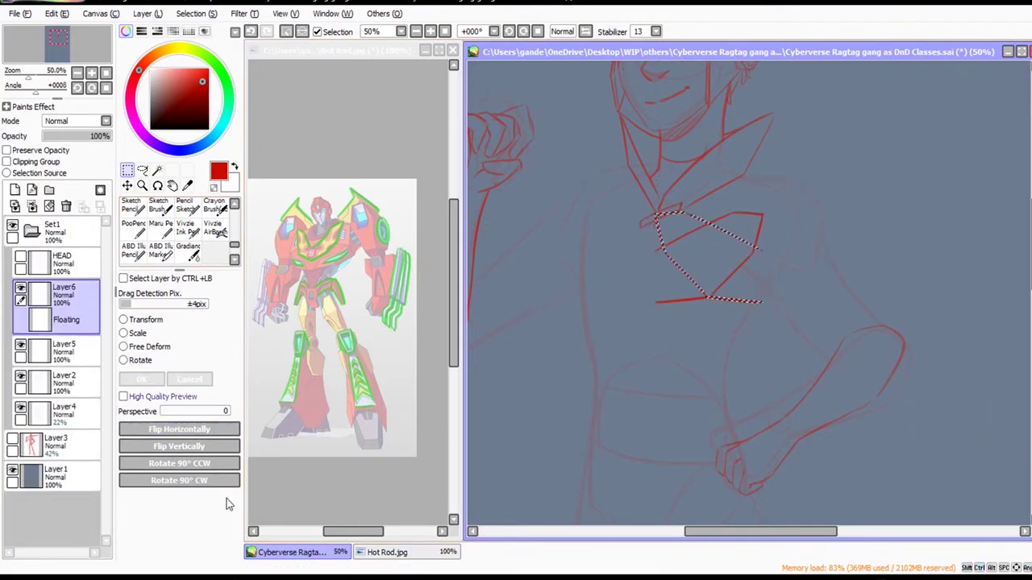
{"action": "left_click", "coordinate": [287, 31]}
{"action": "left_click", "coordinate": [128, 185]}
{"action": "mouse_move", "coordinate": [940, 484]}
{"action": "left_mouse_down"}
{"action": "mouse_move", "coordinate": [833, 464]}
{"action": "mouse_move", "coordinate": [834, 483]}
{"action": "left_mouse_up"}
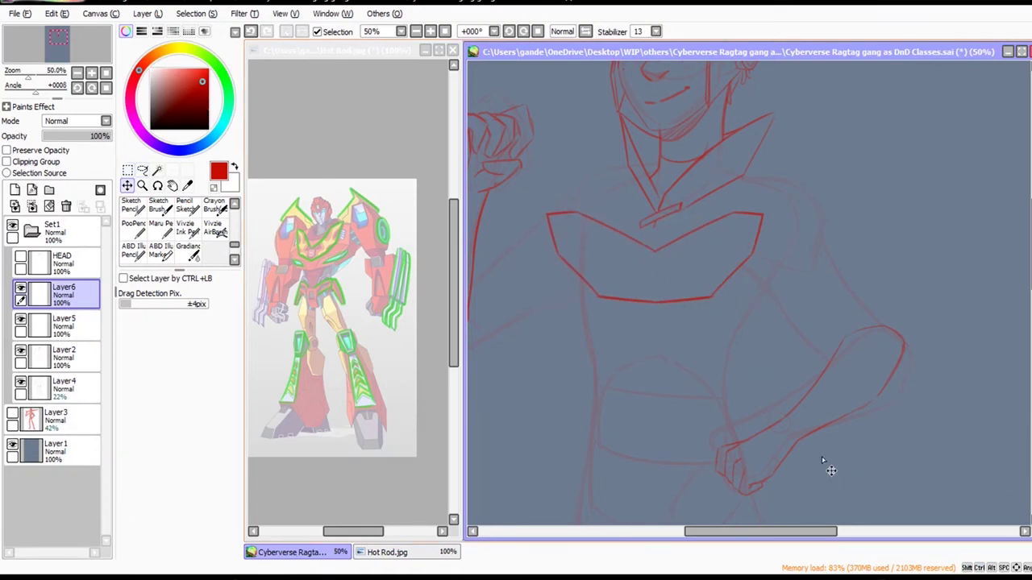
Free-deform the mirrored chest plate half, narrowing it and raising its outer side to match the torso's perspective.
{"action": "key", "text": "ctrl+t"}
{"action": "left_click", "coordinate": [151, 347]}
{"action": "left_click_drag", "start_coordinate": [546, 258], "coordinate": [571, 245]}
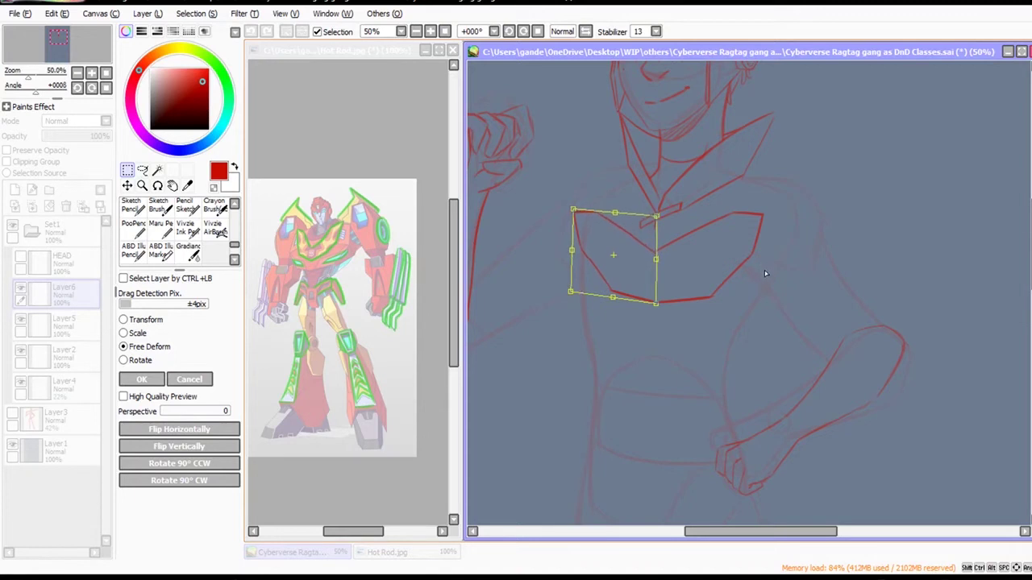
{"action": "left_click_drag", "start_coordinate": [575, 208], "coordinate": [578, 205]}
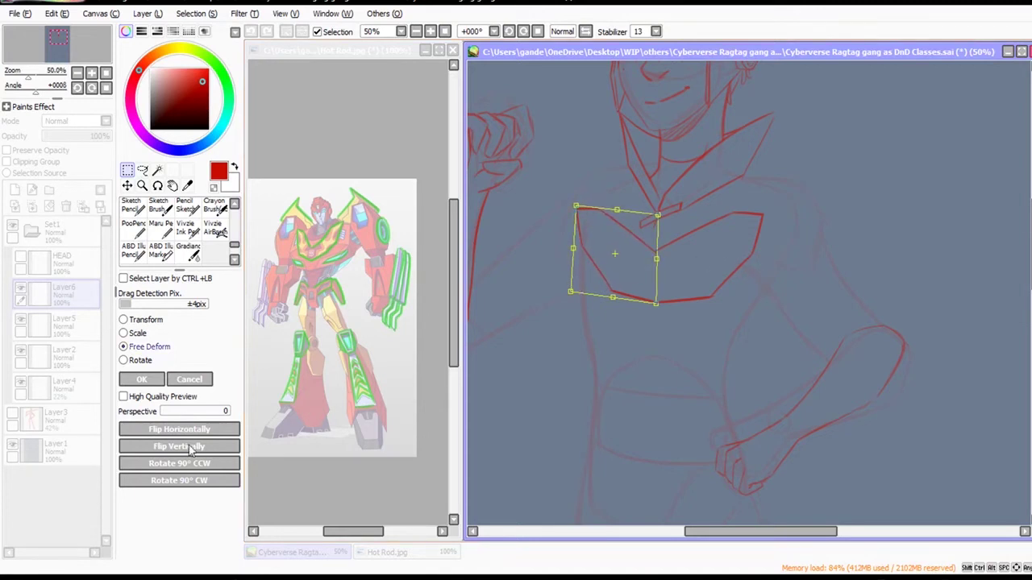
{"action": "left_click", "coordinate": [142, 379]}
Merge the mirrored chest plate layer down into Layer5.
{"action": "left_click", "coordinate": [68, 324]}
{"action": "left_click", "coordinate": [63, 293]}
{"action": "left_click", "coordinate": [32, 206]}
Redraw the left side and upper-left corner of the chest plate on Layer5 and erase the old slanted edge.
{"action": "left_click", "coordinate": [63, 323]}
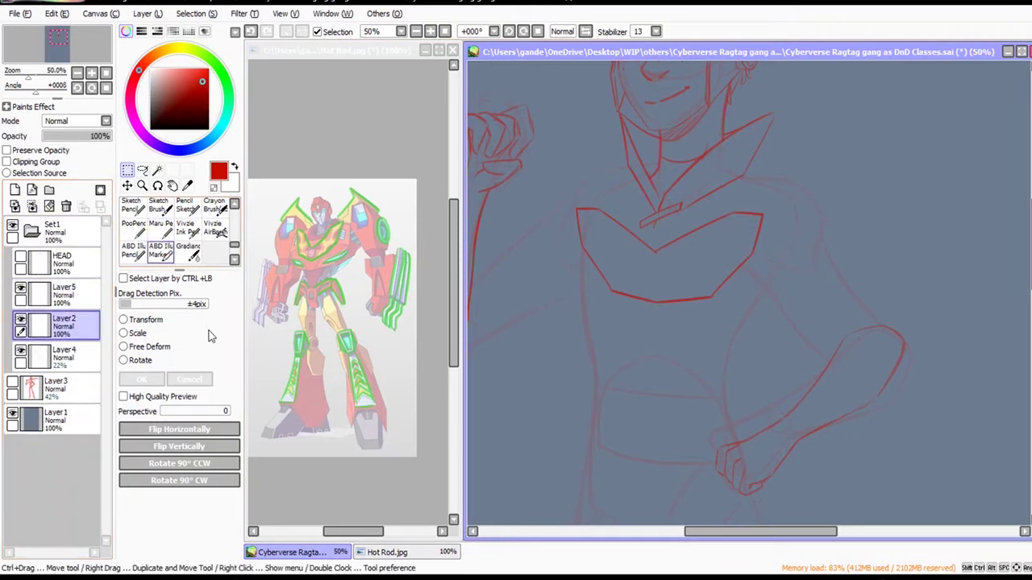
{"action": "left_click", "coordinate": [160, 249]}
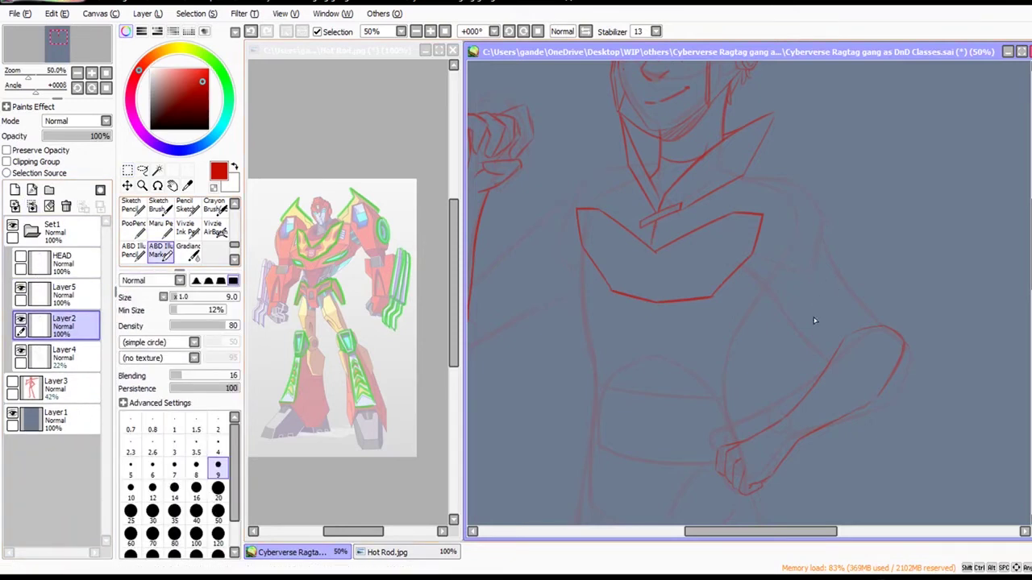
{"action": "left_click_drag", "start_coordinate": [814, 320], "coordinate": [852, 488]}
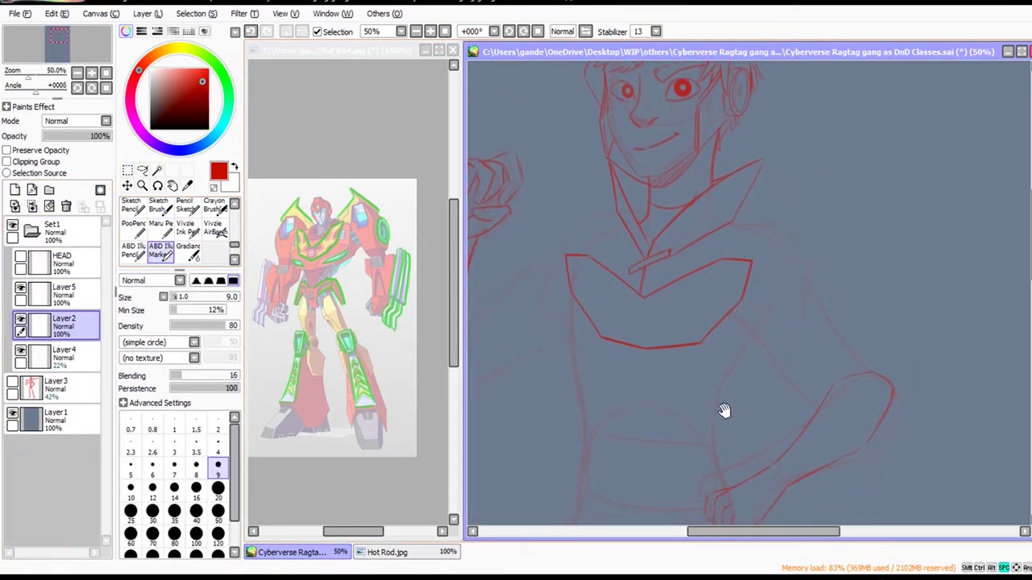
{"action": "left_click", "coordinate": [63, 293]}
{"action": "scroll", "coordinate": [598, 322], "scroll_direction": "up", "scroll_amount": 1}
{"action": "key", "text": "ctrl+z"}
{"action": "mouse_move", "coordinate": [561, 279]}
{"action": "left_mouse_down"}
{"action": "mouse_move", "coordinate": [602, 345]}
{"action": "mouse_move", "coordinate": [556, 278]}
{"action": "mouse_move", "coordinate": [557, 217]}
{"action": "left_mouse_up"}
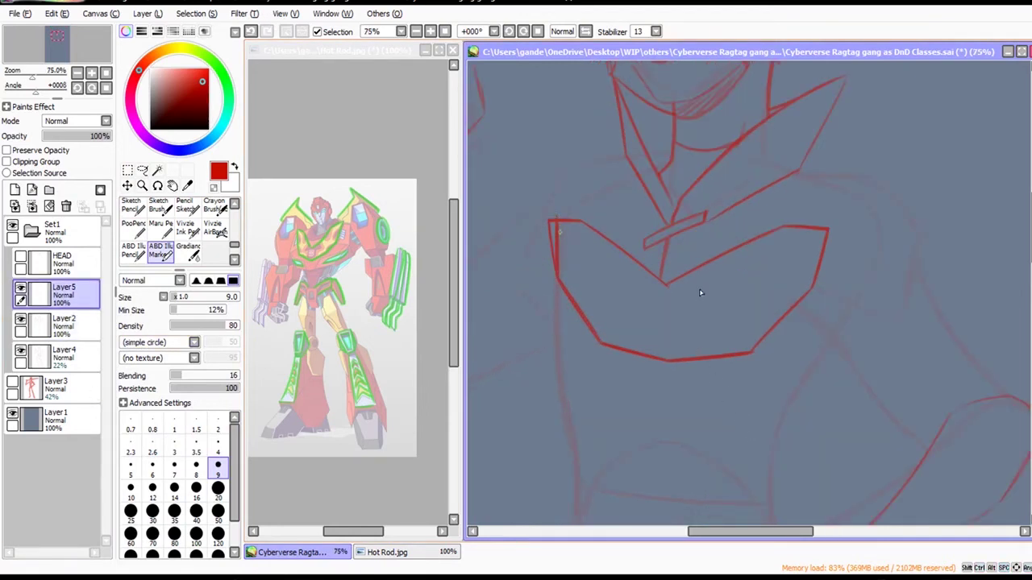
{"action": "key", "text": "e"}
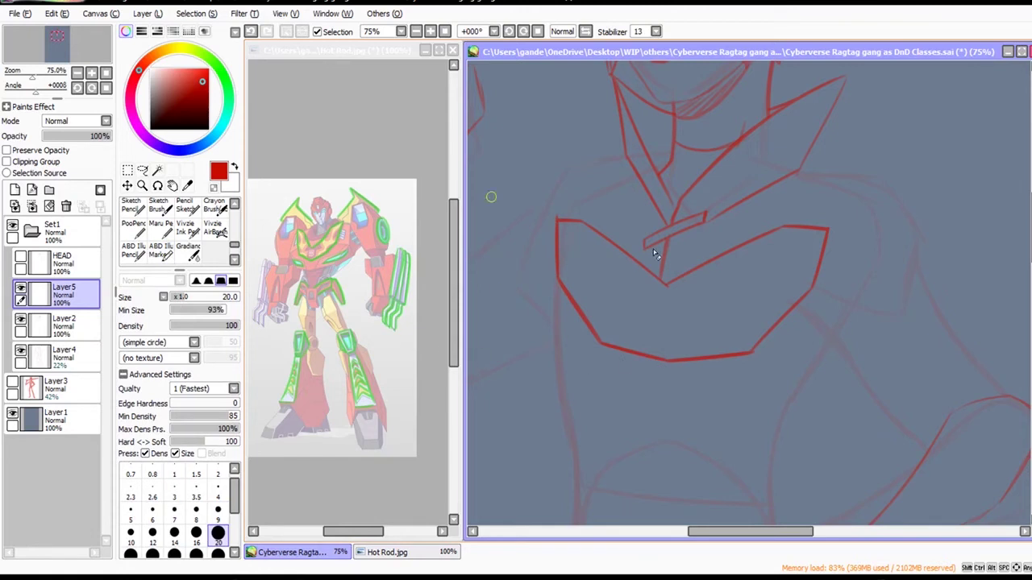
{"action": "left_click_drag", "start_coordinate": [557, 219], "coordinate": [589, 222]}
{"action": "left_click", "coordinate": [161, 231]}
{"action": "left_click", "coordinate": [161, 251]}
{"action": "key", "text": "ctrl+z"}
{"action": "key", "text": "ctrl+z"}
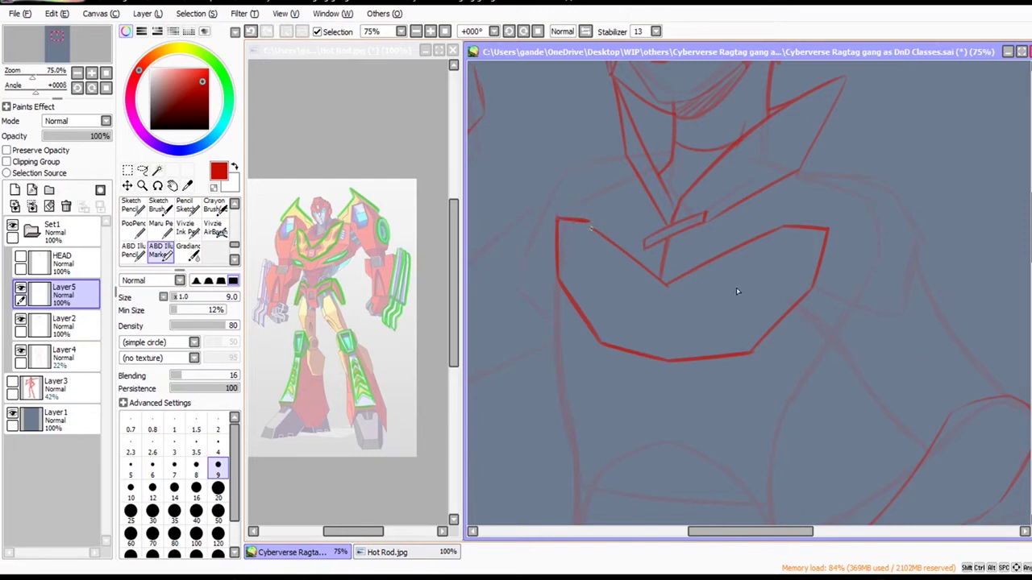
{"action": "key", "text": "ctrl+z"}
{"action": "key", "text": "ctrl+z"}
Redraw the collar overlap line running through the clasp to the chest plate and erase the old line on Layer2.
{"action": "left_click_drag", "start_coordinate": [657, 258], "coordinate": [659, 241]}
{"action": "key", "text": "ctrl+z"}
{"action": "key", "text": "ctrl+y"}
{"action": "left_click_drag", "start_coordinate": [664, 229], "coordinate": [705, 173]}
{"action": "left_click", "coordinate": [90, 321]}
{"action": "key", "text": "e"}
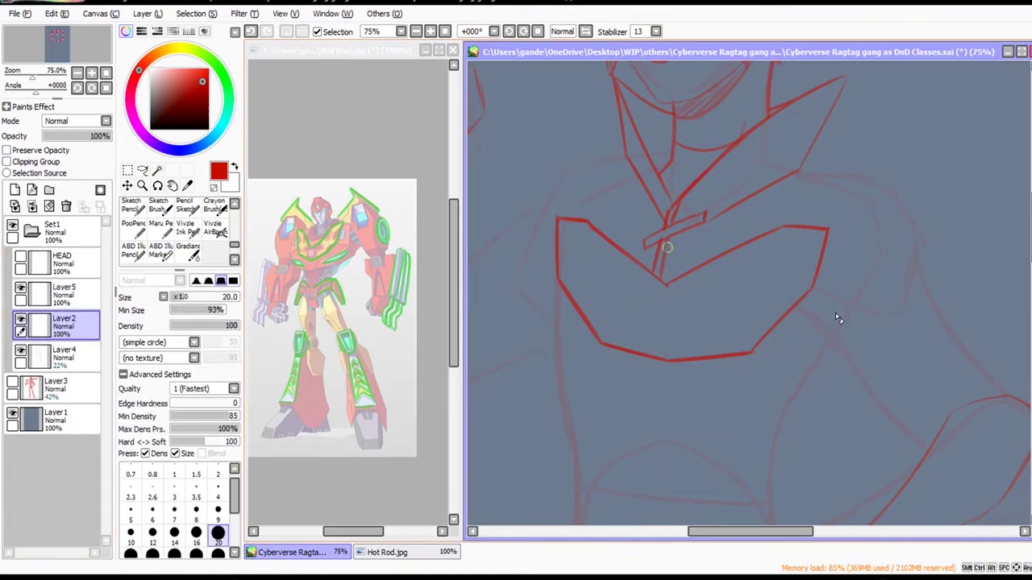
{"action": "left_click_drag", "start_coordinate": [665, 247], "coordinate": [659, 271]}
{"action": "left_click_drag", "start_coordinate": [674, 219], "coordinate": [679, 211]}
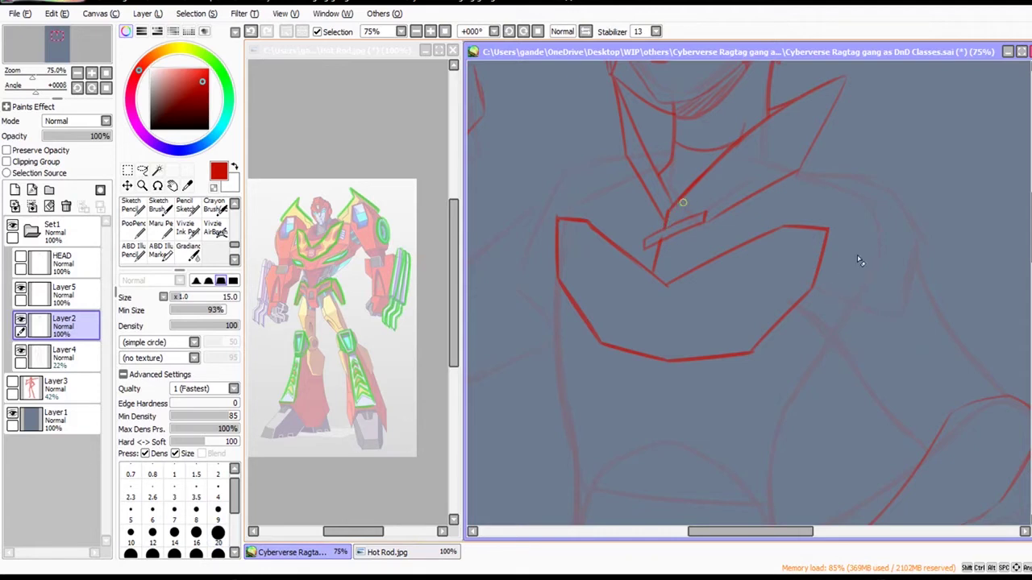
Redraw the upper edge of the collar clasp on Layer2 with the size 9 marker.
{"action": "left_click", "coordinate": [161, 252]}
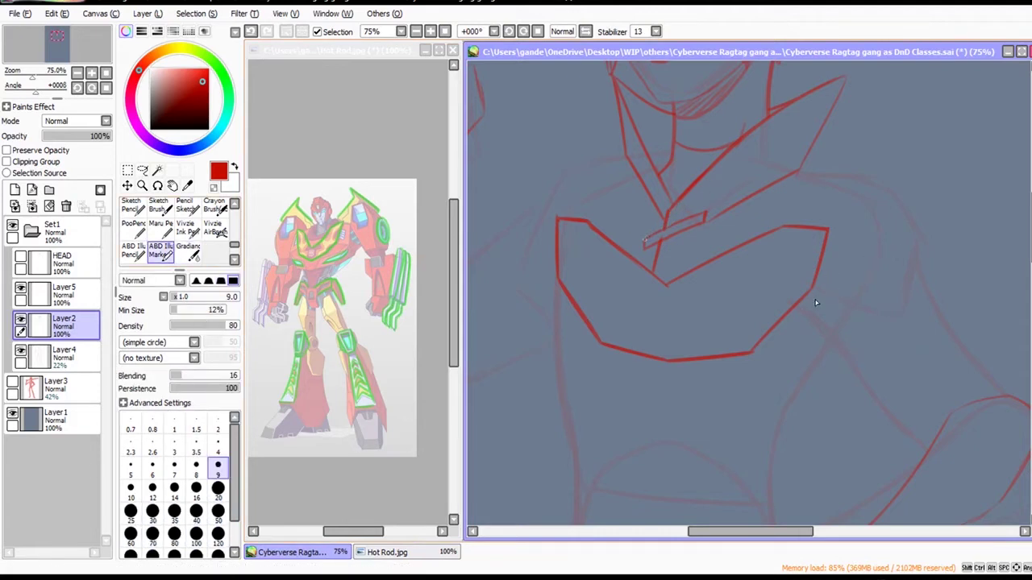
{"action": "left_click_drag", "start_coordinate": [649, 239], "coordinate": [703, 214]}
{"action": "key", "text": "ctrl+z"}
{"action": "left_click_drag", "start_coordinate": [645, 242], "coordinate": [705, 214]}
{"action": "scroll", "coordinate": [927, 304], "scroll_direction": "down", "scroll_amount": 1}
{"action": "left_click_drag", "start_coordinate": [990, 334], "coordinate": [898, 470]}
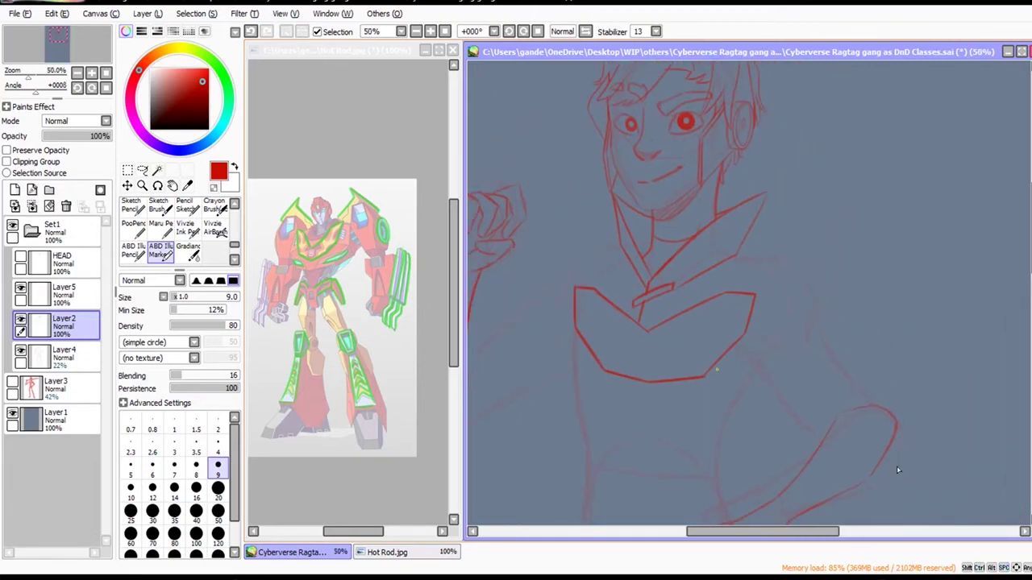
Redraw the lower edge of the collar's right flap on Layer5, from its outer corner down to the overlap line beneath the clasp.
{"action": "left_click", "coordinate": [57, 294]}
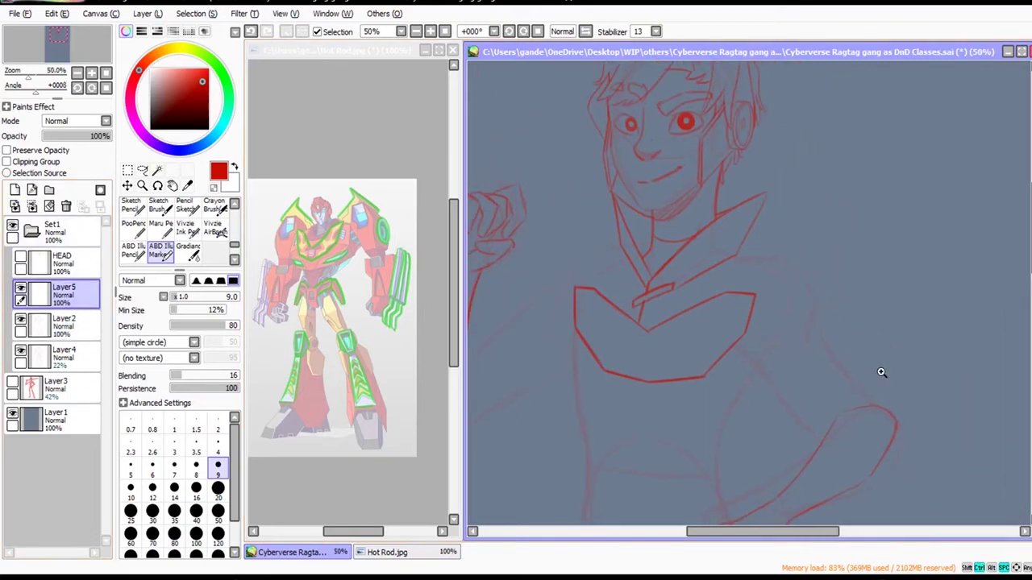
{"action": "scroll", "coordinate": [854, 346], "scroll_direction": "up", "scroll_amount": 1}
{"action": "mouse_move", "coordinate": [604, 325]}
{"action": "left_mouse_down"}
{"action": "mouse_move", "coordinate": [619, 280]}
{"action": "mouse_move", "coordinate": [772, 212]}
{"action": "mouse_move", "coordinate": [712, 212]}
{"action": "mouse_move", "coordinate": [761, 234]}
{"action": "mouse_move", "coordinate": [746, 274]}
{"action": "mouse_move", "coordinate": [653, 314]}
{"action": "left_mouse_up"}
{"action": "key", "text": "ctrl+z"}
{"action": "key", "text": "ctrl+y"}
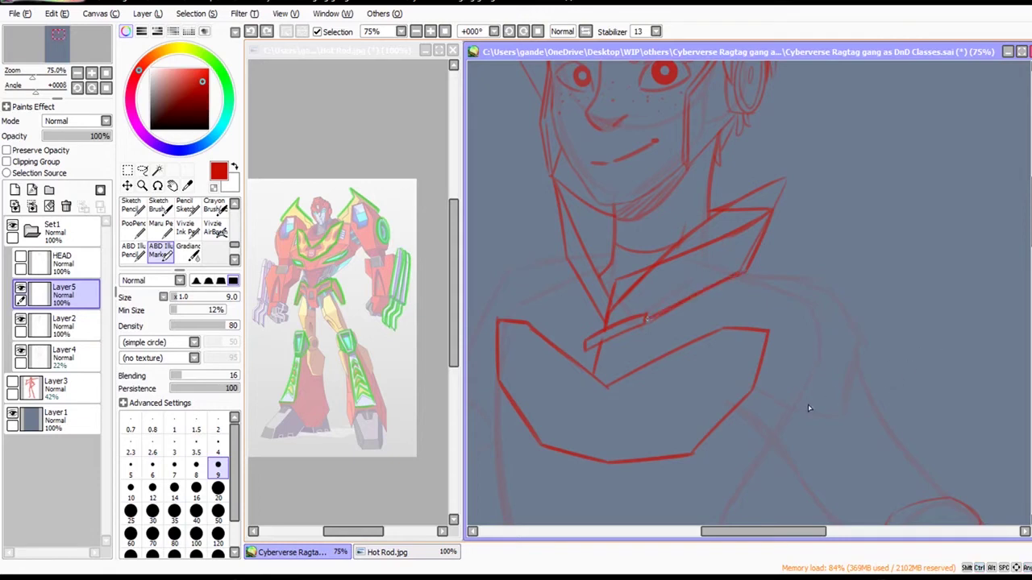
{"action": "key", "text": "ctrl+z"}
{"action": "key", "text": "ctrl+y"}
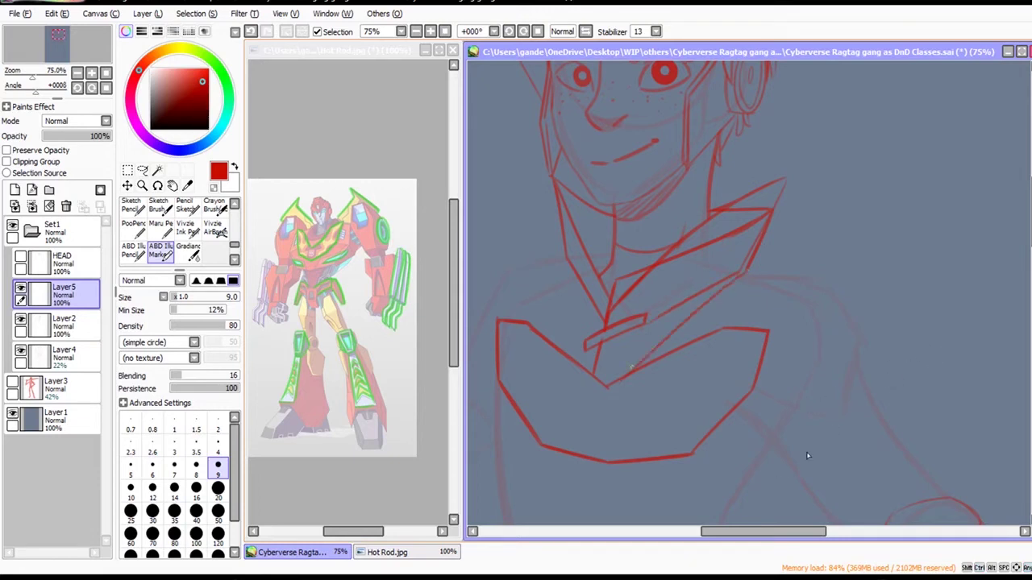
{"action": "key", "text": "ctrl+z"}
{"action": "key", "text": "ctrl+y"}
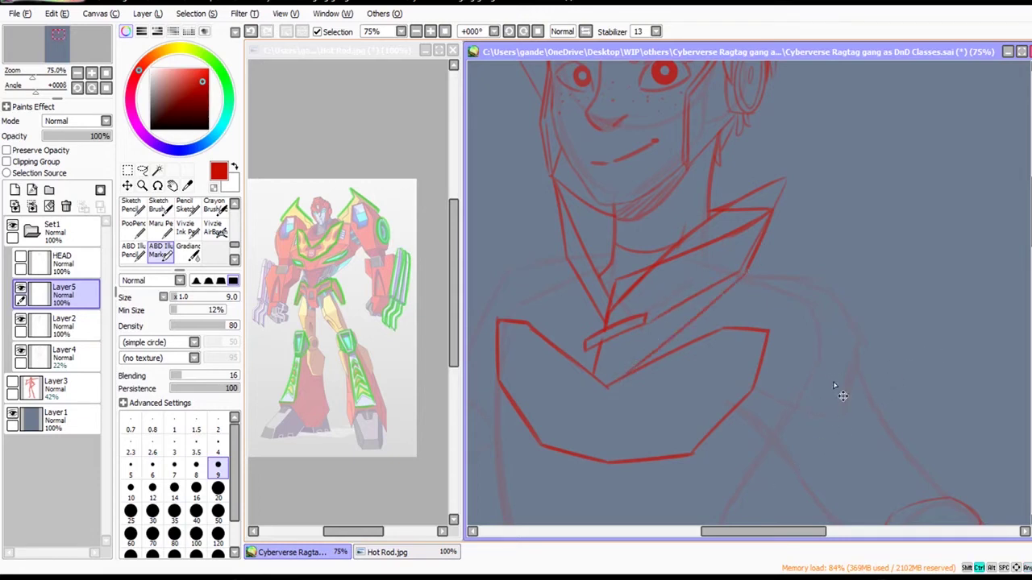
{"action": "key", "text": "ctrl+z"}
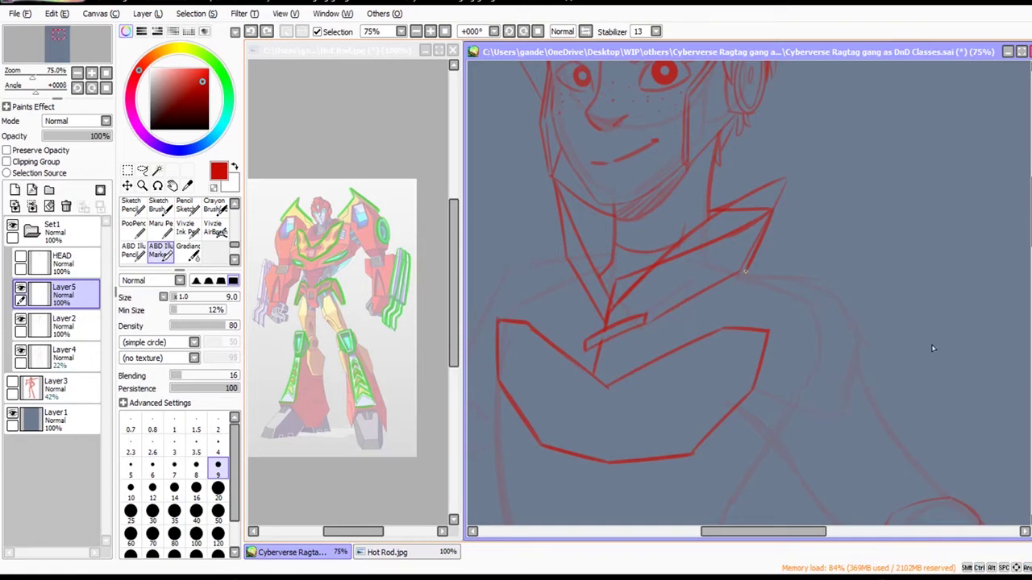
{"action": "mouse_move", "coordinate": [744, 272]}
{"action": "left_mouse_down"}
{"action": "mouse_move", "coordinate": [677, 331]}
{"action": "mouse_move", "coordinate": [605, 362]}
{"action": "mouse_move", "coordinate": [682, 328]}
{"action": "left_mouse_up"}
{"action": "key", "text": "ctrl+z"}
{"action": "key", "text": "ctrl+z"}
{"action": "left_click_drag", "start_coordinate": [597, 360], "coordinate": [679, 330]}
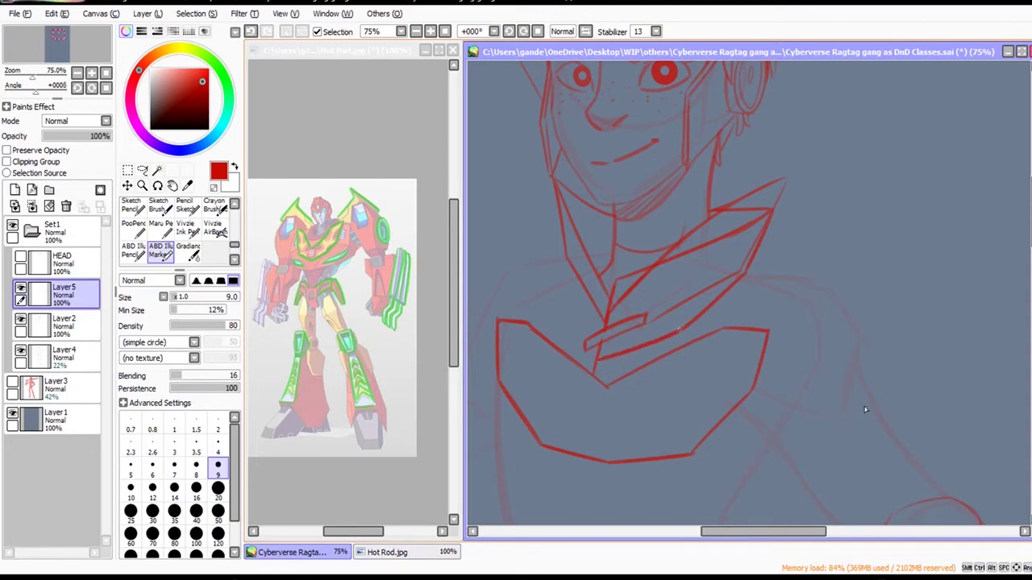
Erase the old outer collar lines on both sides of the neck on Layer2.
{"action": "left_click", "coordinate": [68, 326]}
{"action": "key", "text": "e"}
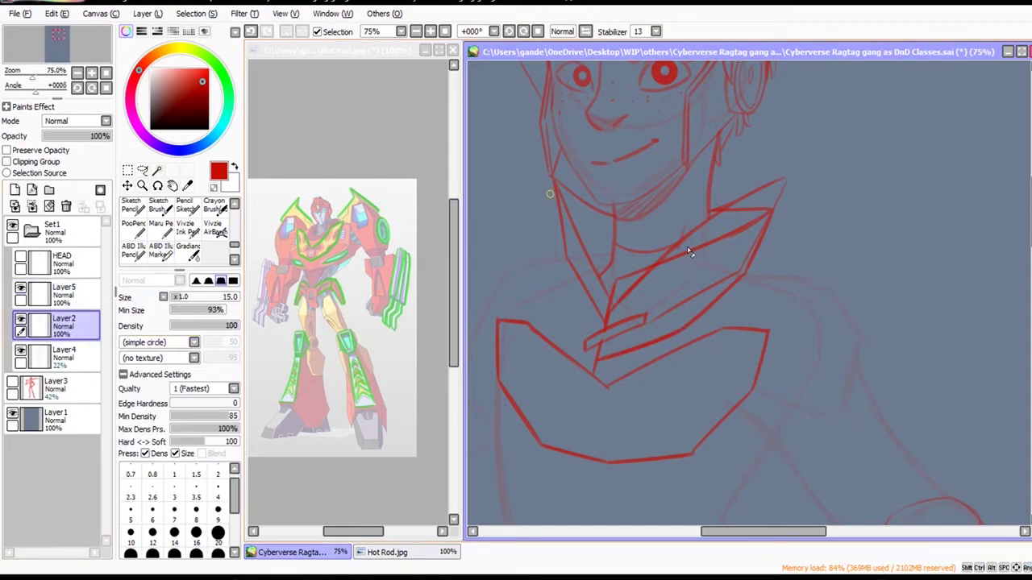
{"action": "left_click_drag", "start_coordinate": [689, 248], "coordinate": [697, 245]}
{"action": "mouse_move", "coordinate": [554, 183]}
{"action": "left_mouse_down"}
{"action": "mouse_move", "coordinate": [573, 229]}
{"action": "mouse_move", "coordinate": [568, 266]}
{"action": "mouse_move", "coordinate": [589, 243]}
{"action": "mouse_move", "coordinate": [585, 274]}
{"action": "mouse_move", "coordinate": [635, 301]}
{"action": "mouse_move", "coordinate": [612, 315]}
{"action": "mouse_move", "coordinate": [622, 293]}
{"action": "mouse_move", "coordinate": [720, 210]}
{"action": "mouse_move", "coordinate": [773, 195]}
{"action": "mouse_move", "coordinate": [775, 233]}
{"action": "mouse_move", "coordinate": [656, 317]}
{"action": "mouse_move", "coordinate": [687, 307]}
{"action": "left_mouse_up"}
Draw the right side of the neck and an inner neck line on Layer2 with the size 9 marker, and save the drawing.
{"action": "left_click", "coordinate": [160, 250]}
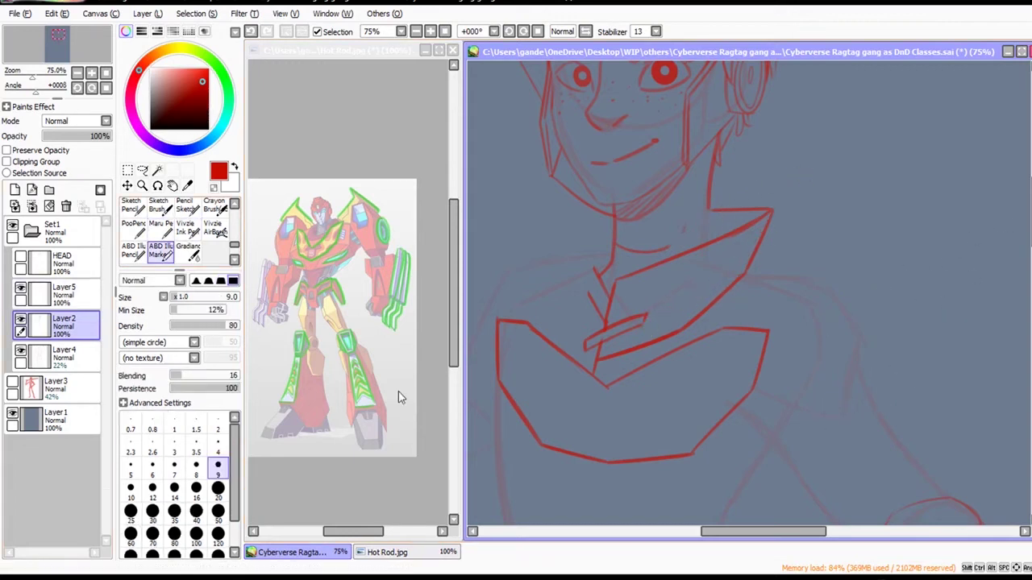
{"action": "left_click_drag", "start_coordinate": [665, 250], "coordinate": [708, 206]}
{"action": "key", "text": "ctrl+z"}
{"action": "left_click_drag", "start_coordinate": [706, 245], "coordinate": [708, 198]}
{"action": "left_click_drag", "start_coordinate": [681, 239], "coordinate": [690, 210]}
{"action": "key", "text": "ctrl+s"}
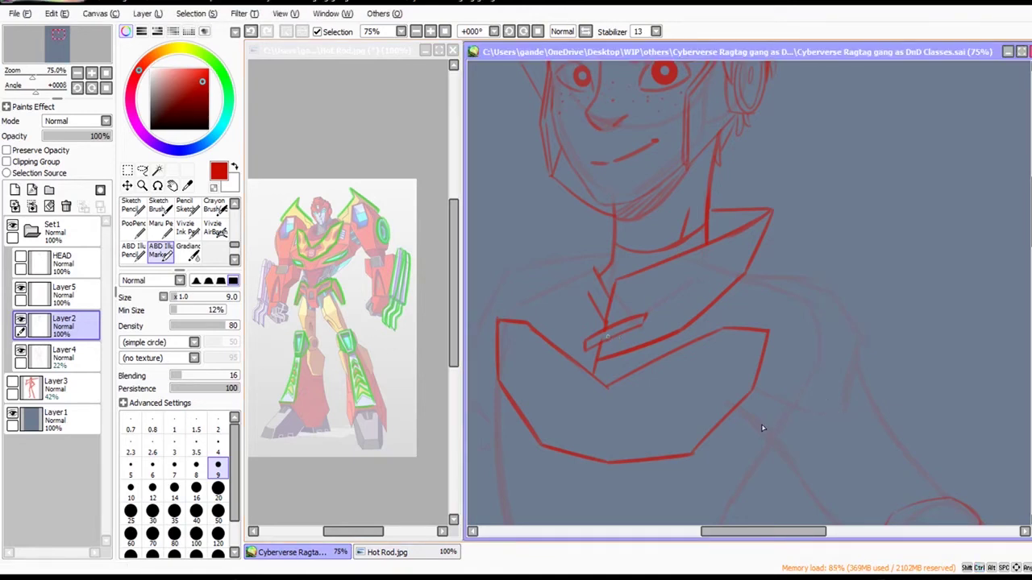
Erase the stray line remnants beside the clasp and the left collar opening on Layer2.
{"action": "key", "text": "e"}
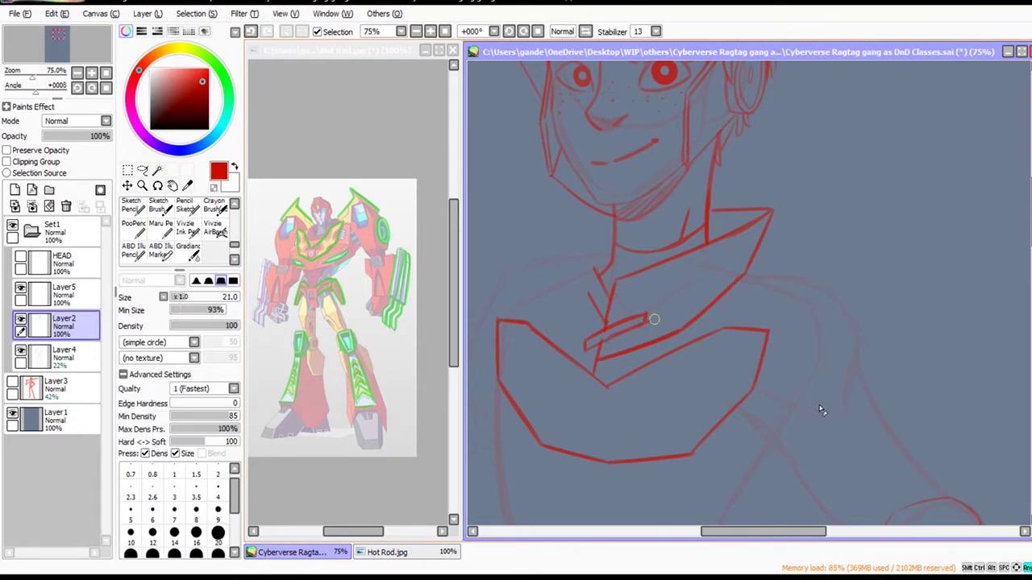
{"action": "mouse_move", "coordinate": [655, 319]}
{"action": "left_mouse_down"}
{"action": "mouse_move", "coordinate": [652, 331]}
{"action": "mouse_move", "coordinate": [655, 306]}
{"action": "left_mouse_up"}
{"action": "left_click_drag", "start_coordinate": [594, 276], "coordinate": [593, 317]}
Draw the collar opening line and the upper edge of the left collar flap on Layer5 with the marker.
{"action": "left_click", "coordinate": [56, 290]}
{"action": "left_click", "coordinate": [159, 250]}
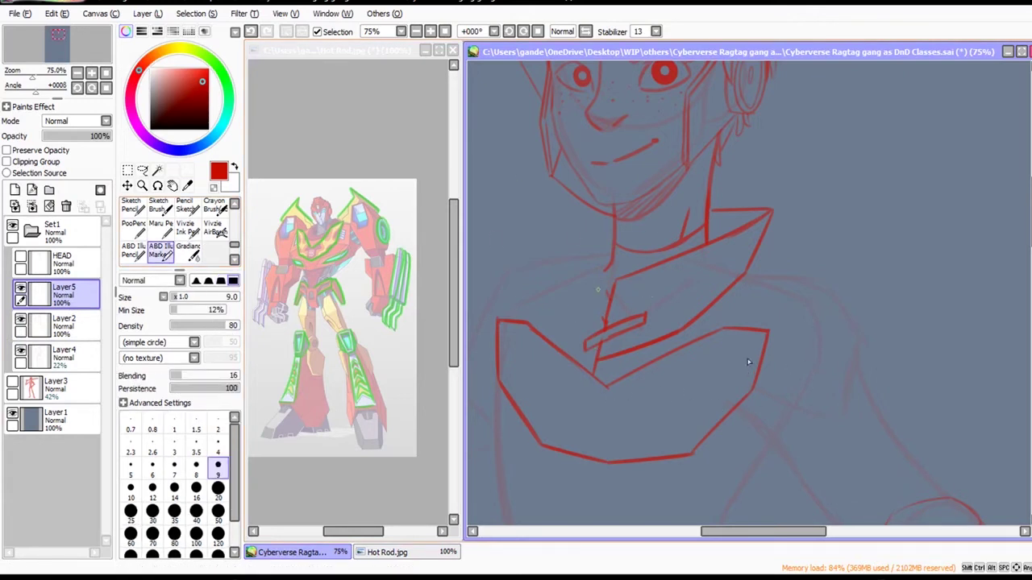
{"action": "left_click_drag", "start_coordinate": [609, 294], "coordinate": [591, 261]}
{"action": "key", "text": "ctrl+z"}
{"action": "key", "text": "ctrl+z"}
{"action": "mouse_move", "coordinate": [610, 300]}
{"action": "left_mouse_down"}
{"action": "mouse_move", "coordinate": [602, 263]}
{"action": "mouse_move", "coordinate": [547, 220]}
{"action": "mouse_move", "coordinate": [605, 218]}
{"action": "left_mouse_up"}
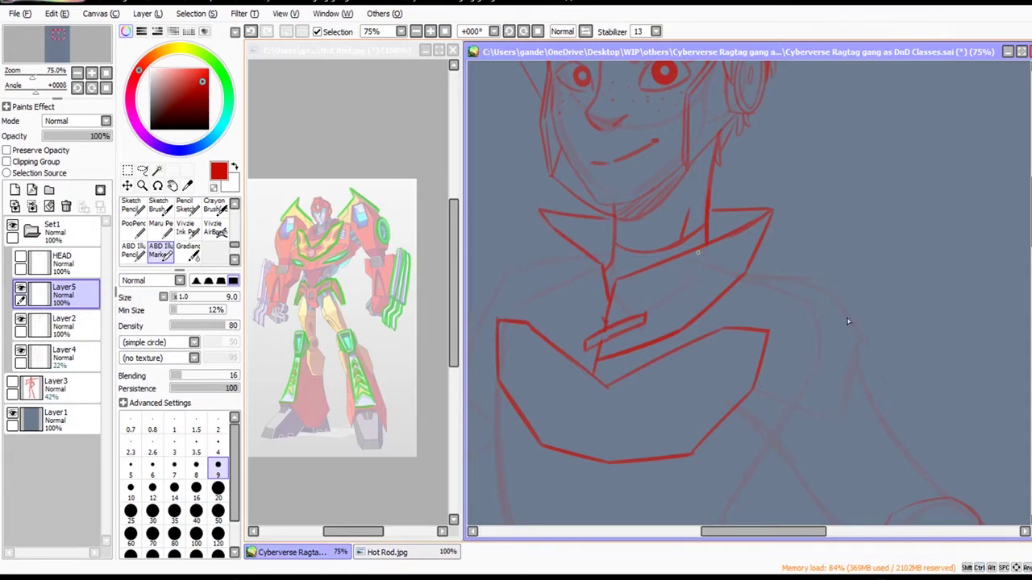
Draw the outer edge of the left collar flap from its upper corner down to the clasp on Layer5.
{"action": "left_click_drag", "start_coordinate": [539, 212], "coordinate": [537, 260]}
{"action": "key", "text": "ctrl+z"}
{"action": "mouse_move", "coordinate": [537, 208]}
{"action": "left_mouse_down"}
{"action": "mouse_move", "coordinate": [550, 259]}
{"action": "mouse_move", "coordinate": [600, 320]}
{"action": "left_mouse_up"}
{"action": "key", "text": "ctrl+z"}
{"action": "key", "text": "ctrl+y"}
{"action": "key", "text": "ctrl+z"}
{"action": "key", "text": "ctrl+y"}
{"action": "left_click", "coordinate": [964, 251], "text": "ctrl+alt"}
{"action": "left_click_drag", "start_coordinate": [986, 276], "coordinate": [981, 303]}
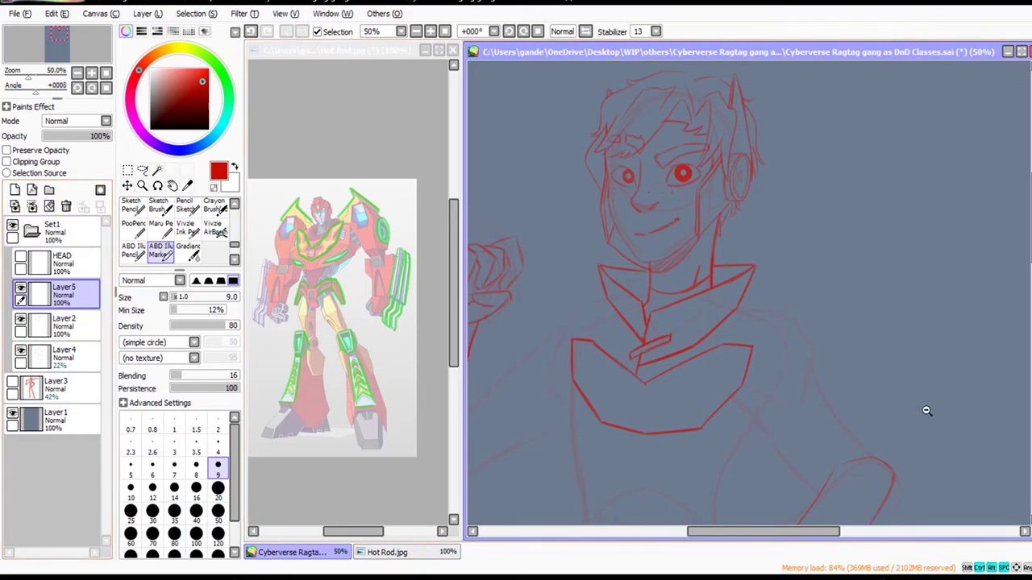
Rename the layer folder Set1 as Hot Rod.
{"action": "scroll", "coordinate": [935, 413], "scroll_direction": "down", "scroll_amount": 1}
{"action": "double_click", "coordinate": [74, 233]}
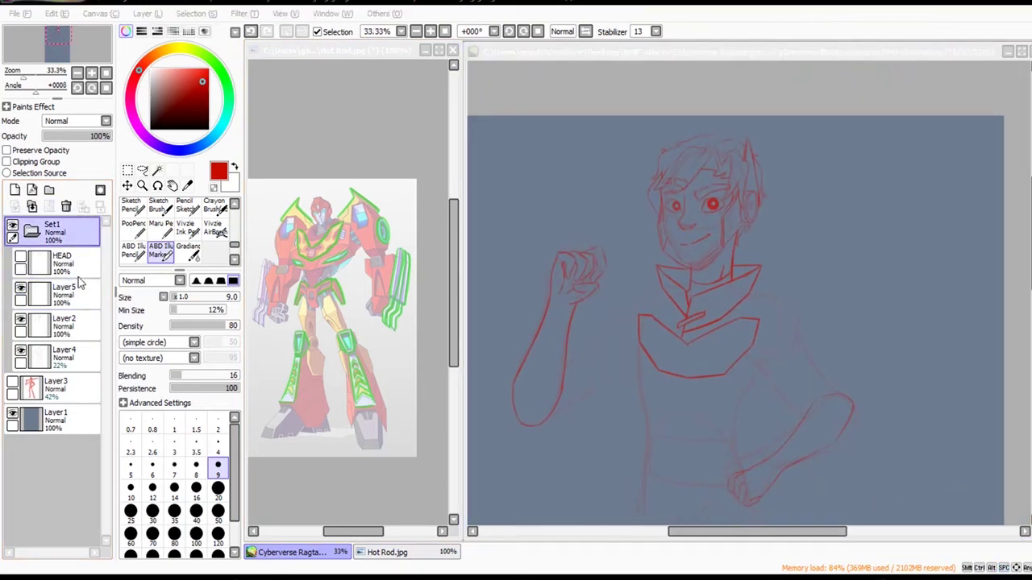
{"action": "key", "text": "Return"}
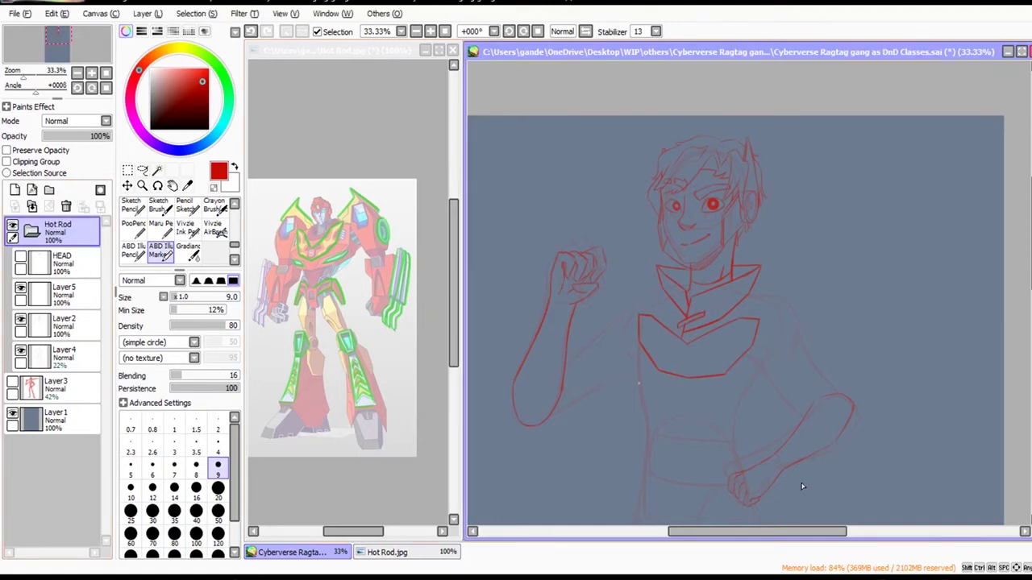
Delete Layer3, the hidden sketch layer below the Hot Rod folder.
{"action": "scroll", "coordinate": [837, 462], "scroll_direction": "down", "scroll_amount": 1}
{"action": "left_click_drag", "start_coordinate": [837, 462], "coordinate": [830, 396]}
{"action": "left_click", "coordinate": [12, 382]}
{"action": "left_click", "coordinate": [12, 382]}
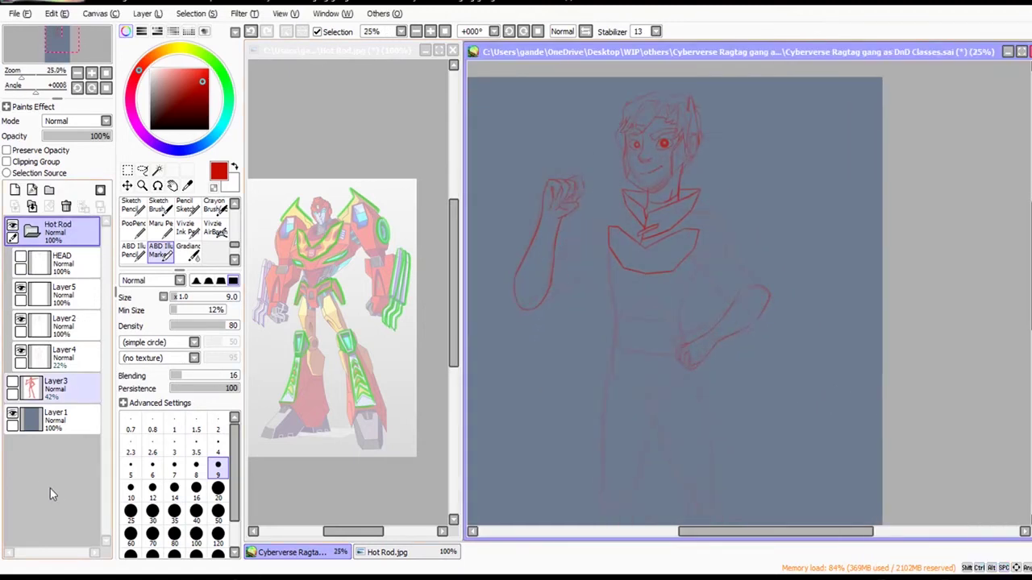
{"action": "left_click_drag", "start_coordinate": [78, 390], "coordinate": [89, 297]}
{"action": "left_click", "coordinate": [67, 207]}
Move the head sketch on the HEAD layer to the right of the figure and hide that layer again.
{"action": "left_click", "coordinate": [62, 270]}
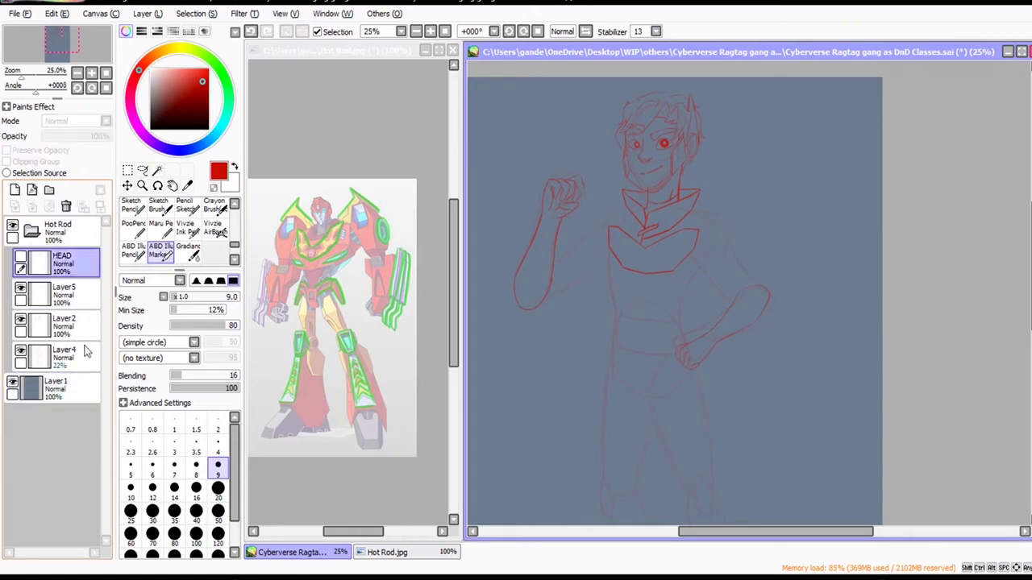
{"action": "left_click", "coordinate": [68, 295]}
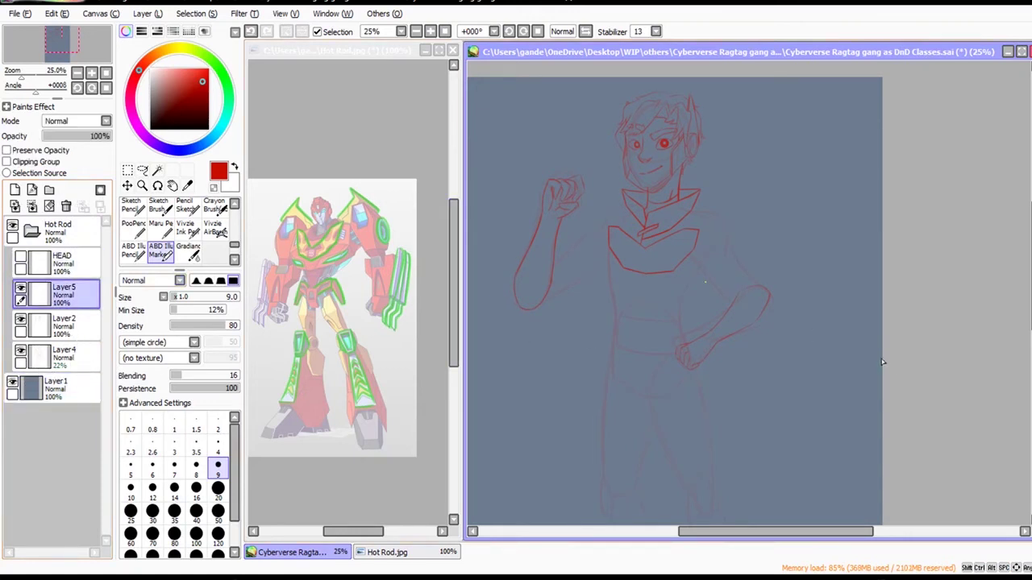
{"action": "left_click", "coordinate": [64, 264]}
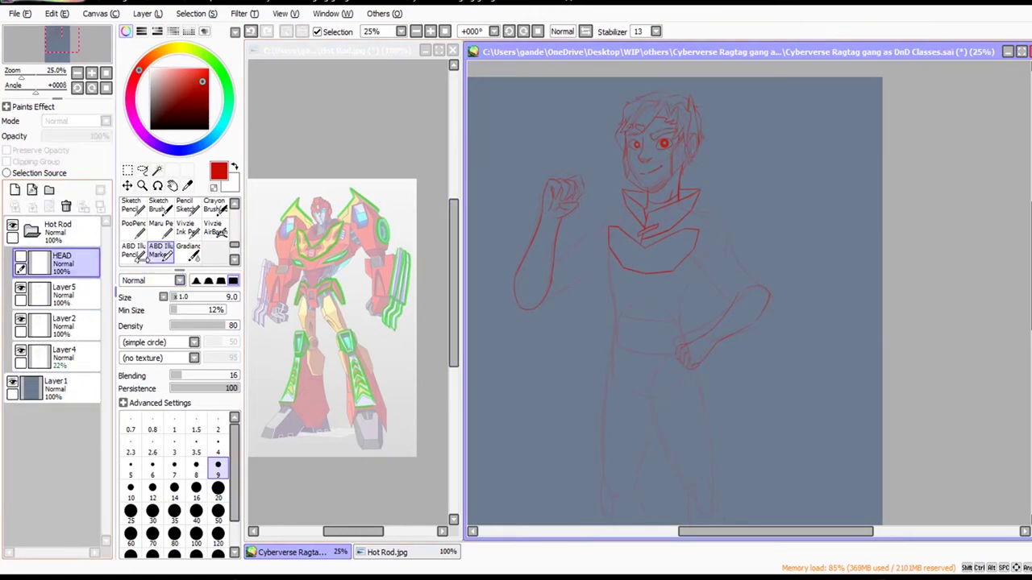
{"action": "left_click", "coordinate": [127, 186]}
{"action": "left_click_drag", "start_coordinate": [892, 262], "coordinate": [1022, 280]}
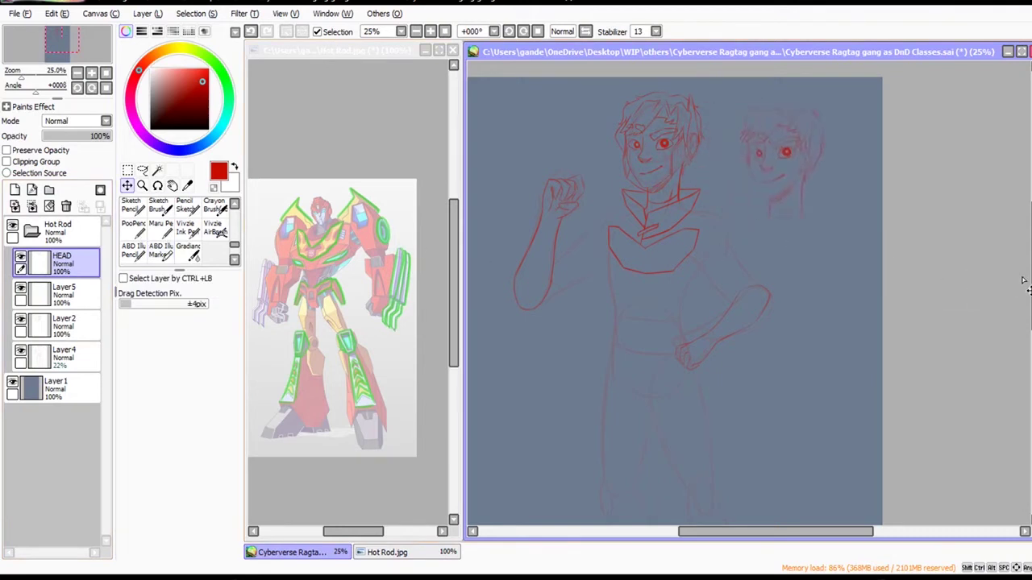
{"action": "left_click", "coordinate": [21, 258]}
Draw the angular outline of the right-hand shoulder pad beside the collar and chest plate on Layer5 with the size 9 marker.
{"action": "left_click", "coordinate": [65, 295]}
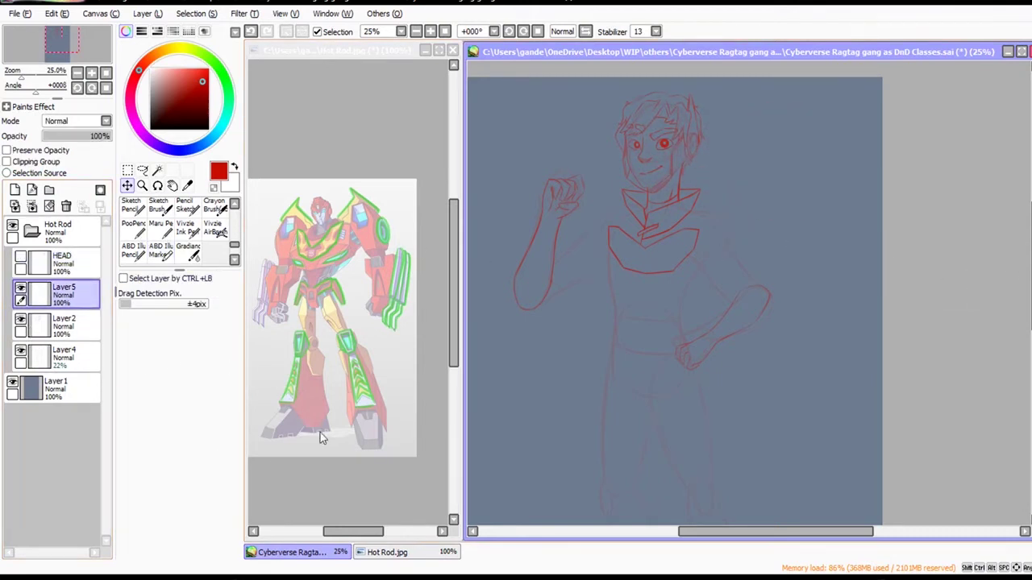
{"action": "left_click", "coordinate": [161, 251]}
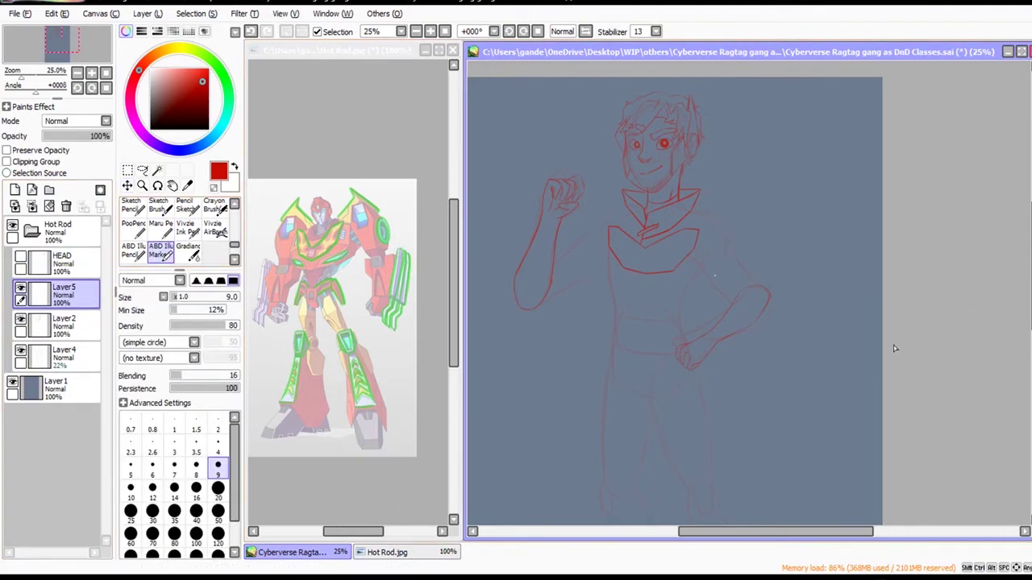
{"action": "scroll", "coordinate": [883, 353], "scroll_direction": "up", "scroll_amount": 1}
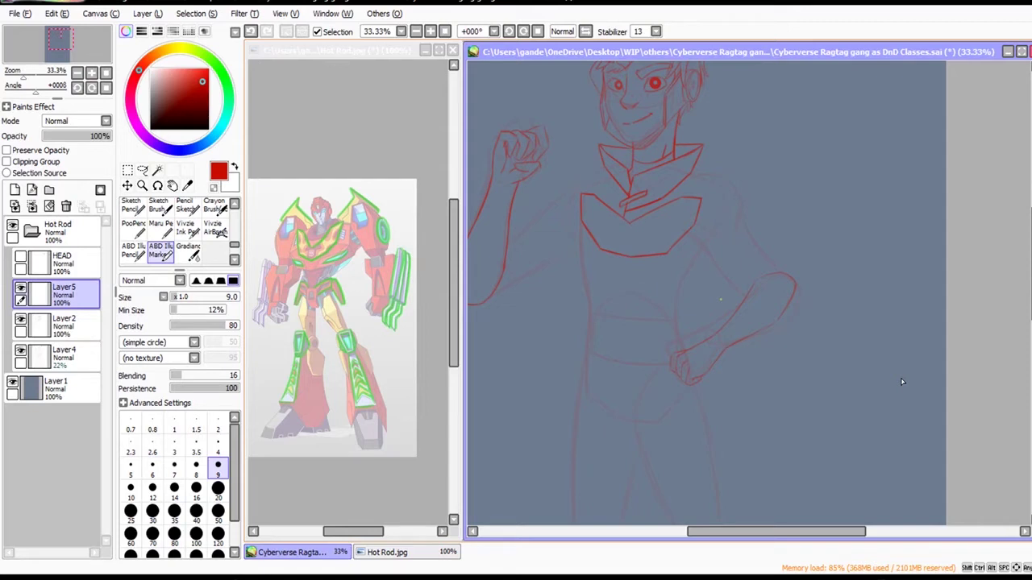
{"action": "scroll", "coordinate": [889, 261], "scroll_direction": "up", "scroll_amount": 1}
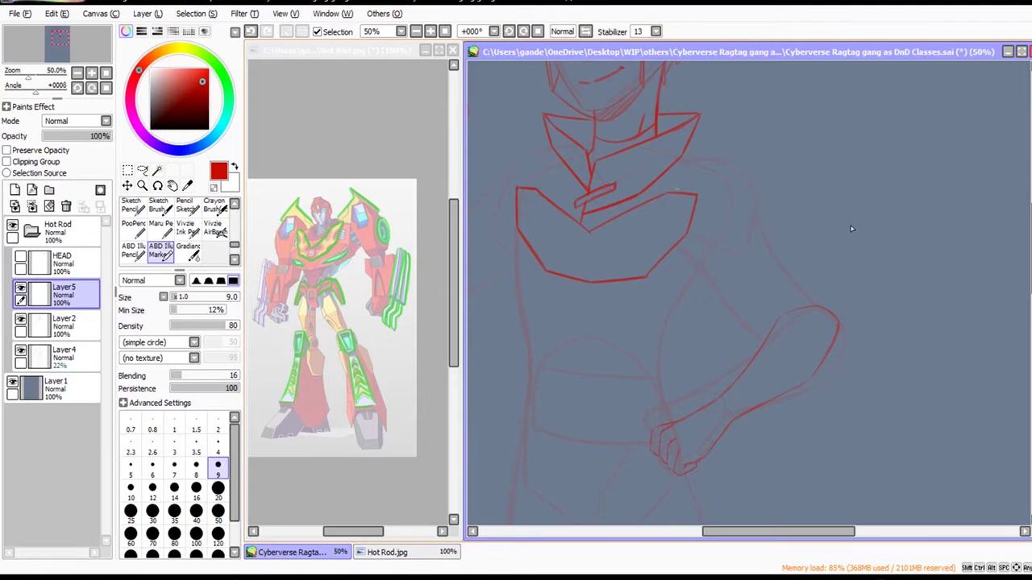
{"action": "mouse_move", "coordinate": [677, 191]}
{"action": "left_mouse_down"}
{"action": "mouse_move", "coordinate": [691, 152]}
{"action": "mouse_move", "coordinate": [723, 152]}
{"action": "left_mouse_up"}
{"action": "key", "text": "ctrl+z"}
{"action": "mouse_move", "coordinate": [689, 160]}
{"action": "left_mouse_down"}
{"action": "mouse_move", "coordinate": [699, 136]}
{"action": "mouse_move", "coordinate": [735, 132]}
{"action": "mouse_move", "coordinate": [762, 189]}
{"action": "left_mouse_up"}
{"action": "key", "text": "ctrl+z"}
{"action": "key", "text": "ctrl+z"}
{"action": "key", "text": "ctrl+z"}
{"action": "key", "text": "ctrl+z"}
{"action": "left_click_drag", "start_coordinate": [735, 133], "coordinate": [768, 204]}
{"action": "mouse_move", "coordinate": [961, 291]}
{"action": "left_mouse_down"}
{"action": "mouse_move", "coordinate": [939, 331]}
{"action": "mouse_move", "coordinate": [896, 308]}
{"action": "mouse_move", "coordinate": [880, 276]}
{"action": "left_mouse_up"}
{"action": "key", "text": "ctrl+z"}
{"action": "left_click_drag", "start_coordinate": [896, 322], "coordinate": [864, 269]}
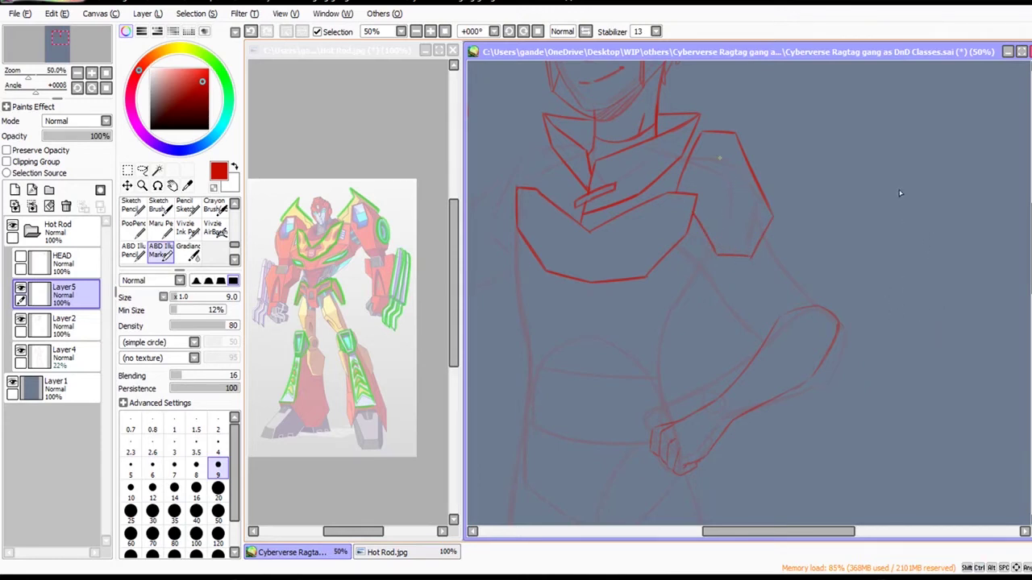
Draw a slanted inset panel with inner edge lines on the upper part of the shoulder pad.
{"action": "mouse_move", "coordinate": [883, 182]}
{"action": "left_mouse_down"}
{"action": "mouse_move", "coordinate": [911, 187]}
{"action": "mouse_move", "coordinate": [905, 234]}
{"action": "left_mouse_up"}
{"action": "left_click_drag", "start_coordinate": [919, 196], "coordinate": [935, 231]}
{"action": "key", "text": "ctrl+z"}
{"action": "left_click_drag", "start_coordinate": [914, 178], "coordinate": [932, 242]}
{"action": "left_click_drag", "start_coordinate": [889, 192], "coordinate": [913, 192]}
Extend the shoulder pad's inset panel downward with a new lower edge, erase the old one and redraw the inner side line.
{"action": "left_click", "coordinate": [142, 170]}
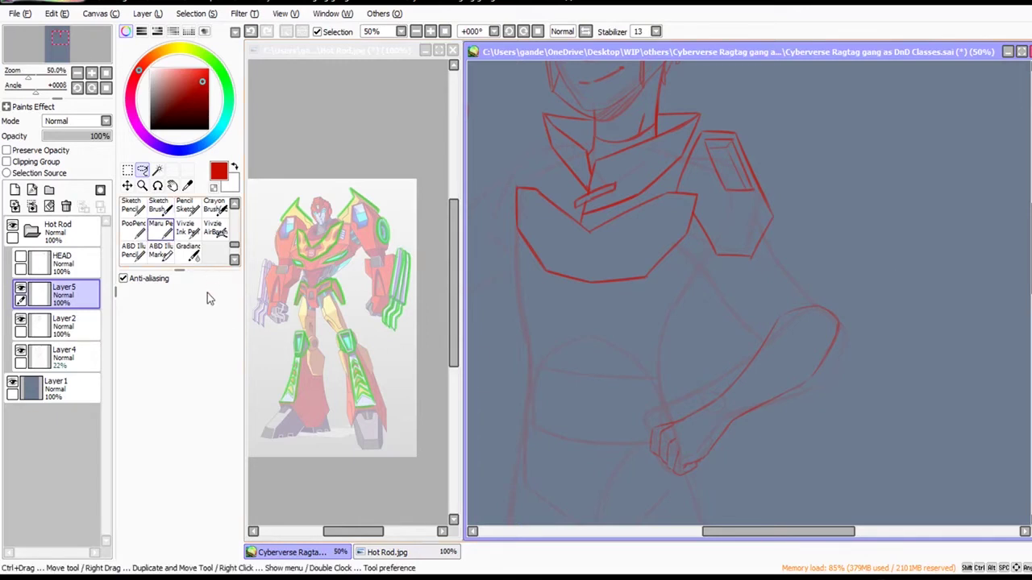
{"action": "left_click", "coordinate": [161, 253]}
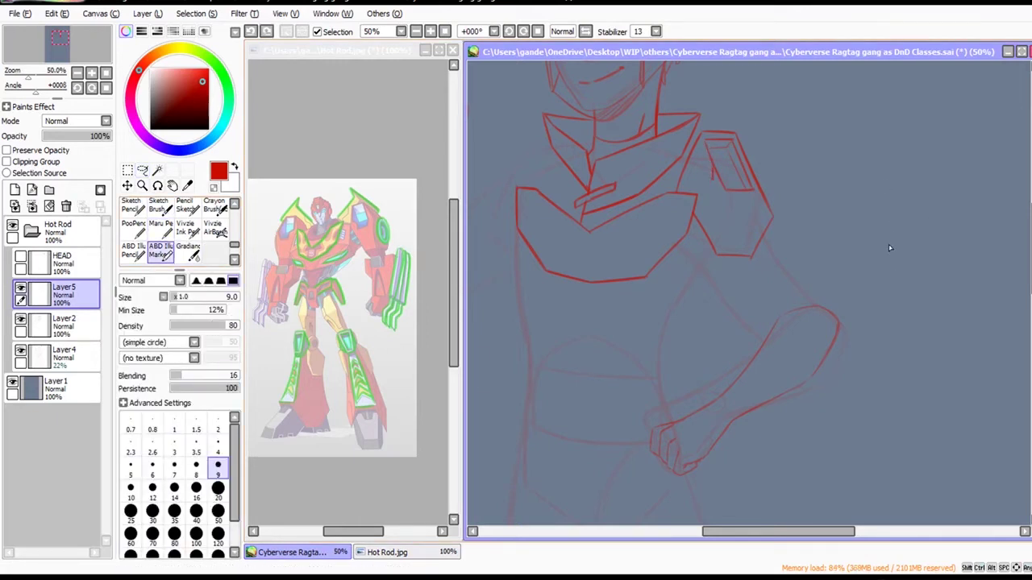
{"action": "left_click_drag", "start_coordinate": [725, 207], "coordinate": [759, 206]}
{"action": "key", "text": "ctrl+z"}
{"action": "key", "text": "e"}
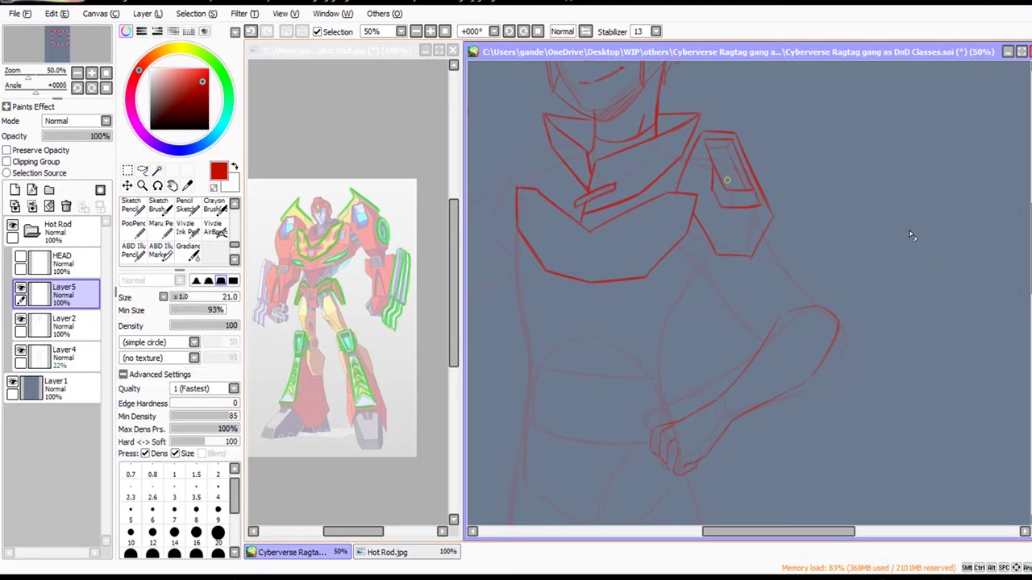
{"action": "left_click_drag", "start_coordinate": [725, 186], "coordinate": [749, 194]}
{"action": "left_click", "coordinate": [164, 253]}
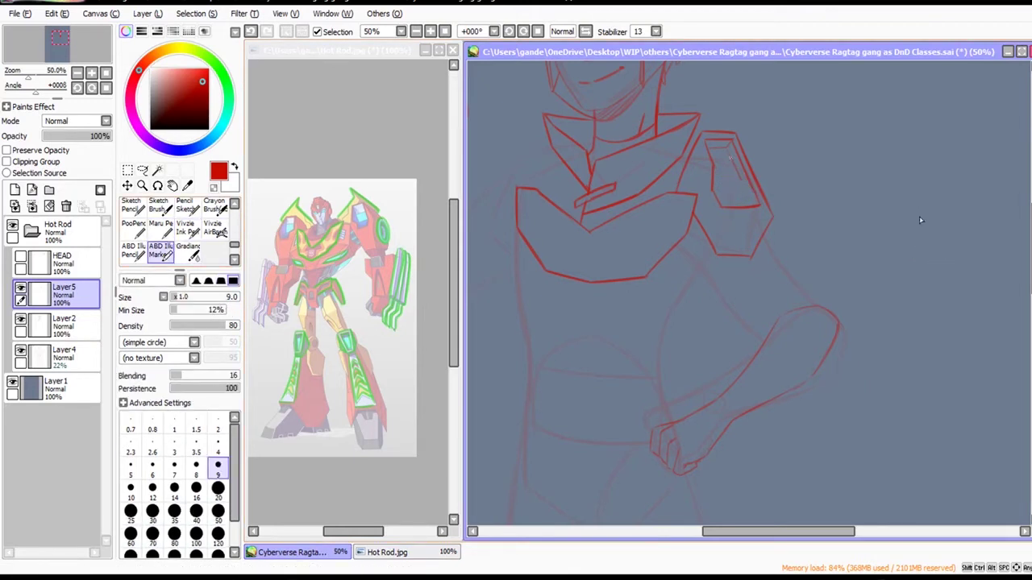
{"action": "left_click_drag", "start_coordinate": [731, 159], "coordinate": [751, 207]}
Lasso the shoulder pad on Layer5 and copy it onto a new layer.
{"action": "left_click", "coordinate": [141, 170]}
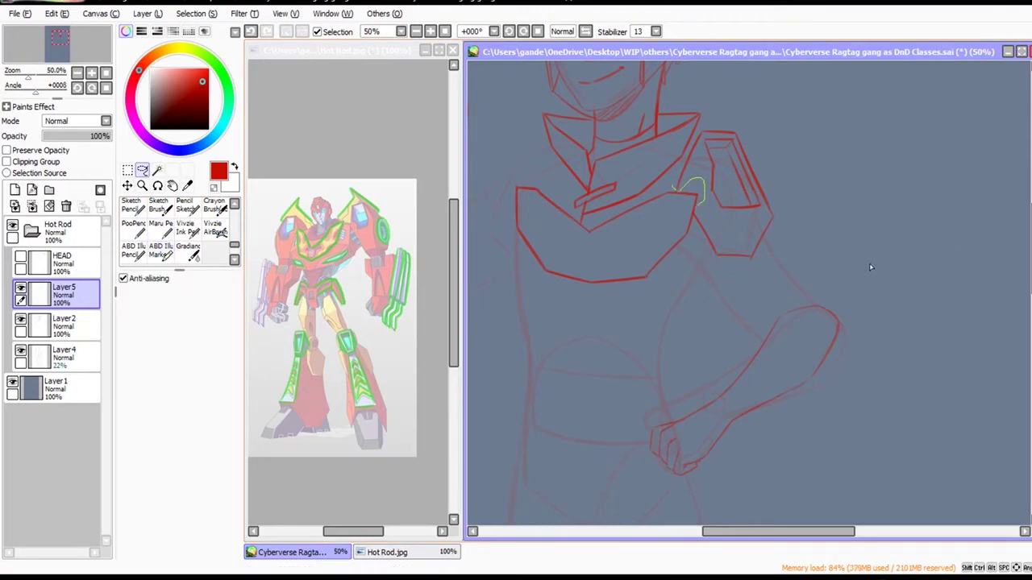
{"action": "mouse_move", "coordinate": [871, 267]}
{"action": "left_mouse_down"}
{"action": "mouse_move", "coordinate": [876, 367]}
{"action": "mouse_move", "coordinate": [1005, 240]}
{"action": "mouse_move", "coordinate": [894, 149]}
{"action": "mouse_move", "coordinate": [860, 206]}
{"action": "left_mouse_up"}
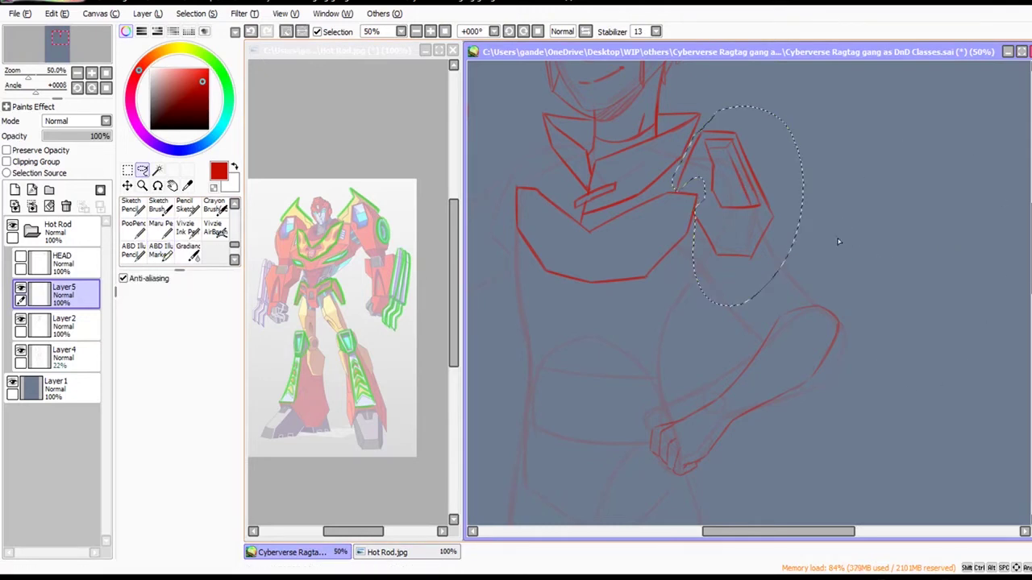
{"action": "key", "text": "ctrl+c"}
{"action": "key", "text": "ctrl+v"}
{"action": "key", "text": "ctrl+d"}
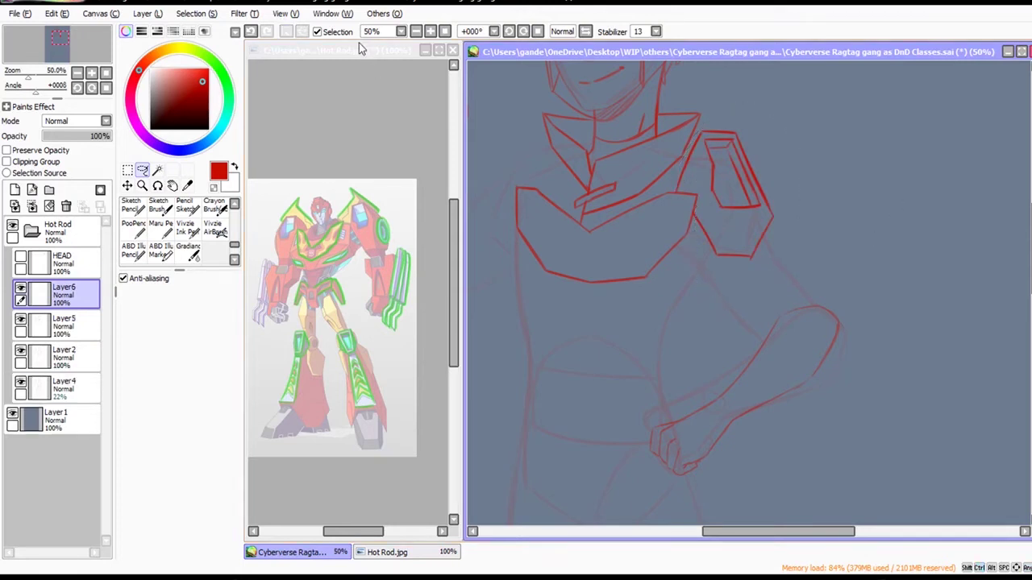
Flip the copied shoulder pad horizontally and move it onto the opposite shoulder.
{"action": "left_click", "coordinate": [131, 168]}
{"action": "left_click", "coordinate": [205, 430]}
{"action": "left_click", "coordinate": [128, 185]}
{"action": "left_click_drag", "start_coordinate": [841, 339], "coordinate": [915, 336]}
{"action": "left_click_drag", "start_coordinate": [962, 352], "coordinate": [741, 334]}
Rotate the mirrored shoulder pad on Layer6 clockwise to tilt it toward the collar, and apply the rotation.
{"action": "left_click", "coordinate": [128, 170]}
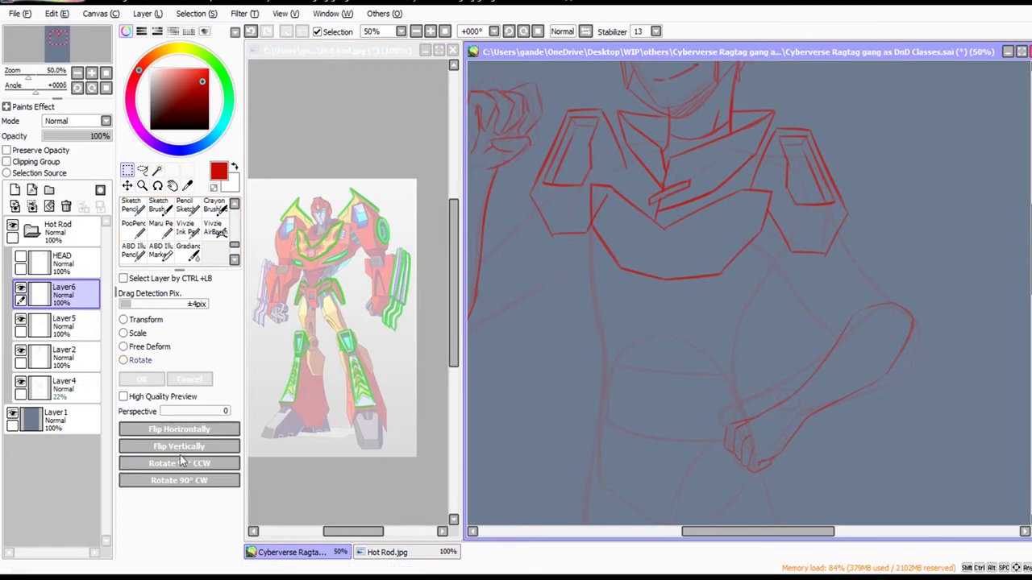
{"action": "left_click", "coordinate": [124, 361]}
{"action": "left_click_drag", "start_coordinate": [894, 117], "coordinate": [893, 207]}
{"action": "mouse_move", "coordinate": [750, 205]}
{"action": "left_mouse_down"}
{"action": "mouse_move", "coordinate": [749, 195]}
{"action": "mouse_move", "coordinate": [746, 206]}
{"action": "left_mouse_up"}
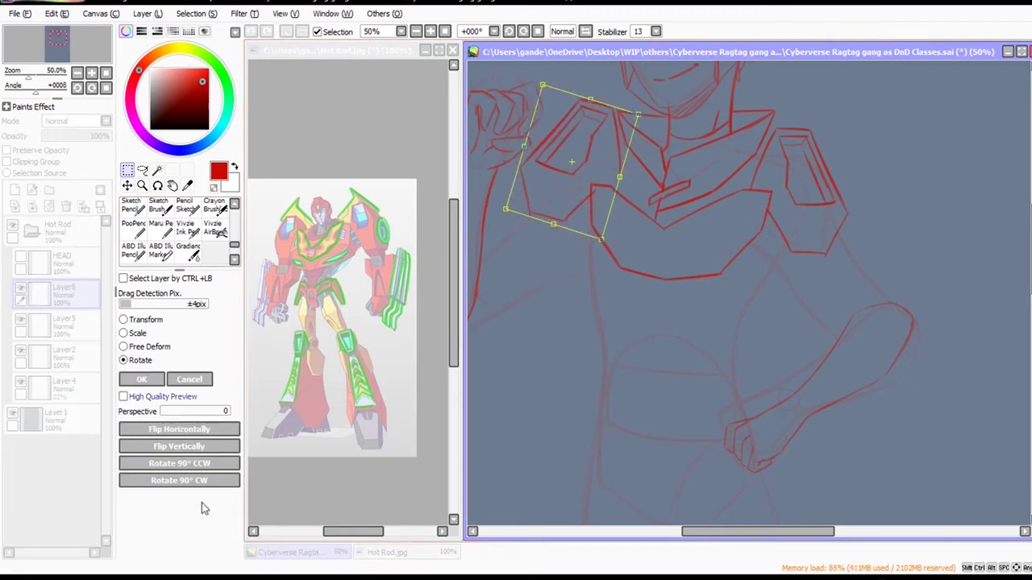
{"action": "left_click", "coordinate": [152, 380]}
Free-deform the mirrored shoulder pad on Layer6 with perspective 47, skewing its corners to fit the far shoulder, and apply it.
{"action": "left_click", "coordinate": [149, 347]}
{"action": "left_click", "coordinate": [194, 412]}
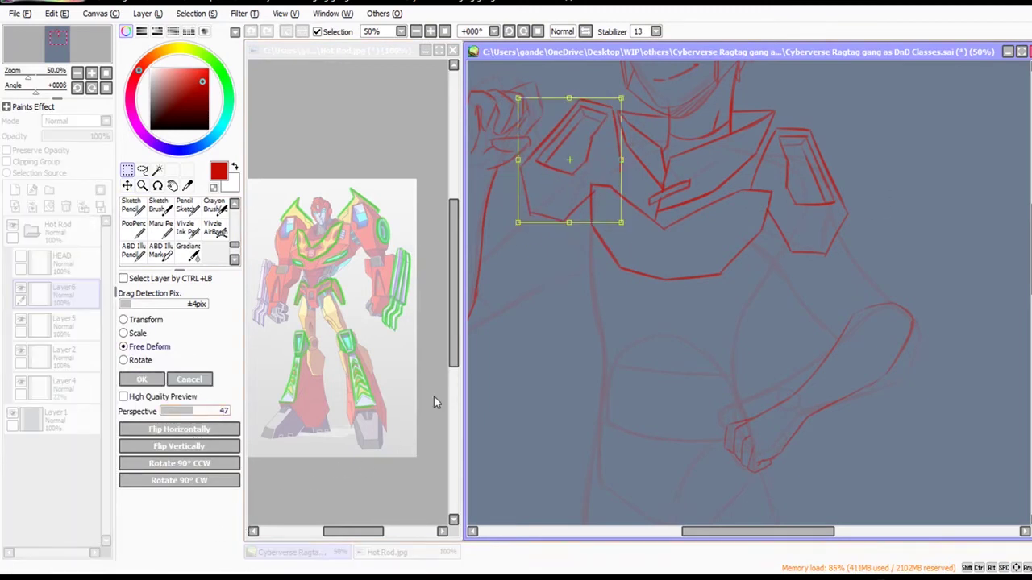
{"action": "left_click_drag", "start_coordinate": [702, 283], "coordinate": [691, 273]}
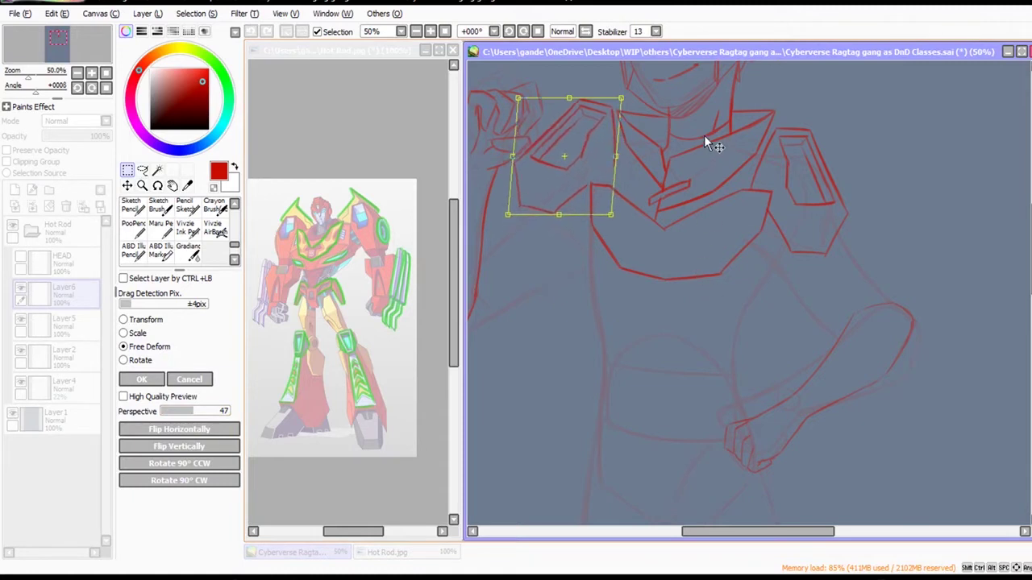
{"action": "mouse_move", "coordinate": [708, 129]}
{"action": "left_mouse_down"}
{"action": "mouse_move", "coordinate": [723, 125]}
{"action": "mouse_move", "coordinate": [711, 139]}
{"action": "left_mouse_up"}
{"action": "left_click_drag", "start_coordinate": [706, 213], "coordinate": [714, 210]}
{"action": "left_click_drag", "start_coordinate": [776, 233], "coordinate": [758, 253]}
{"action": "mouse_move", "coordinate": [662, 145]}
{"action": "left_mouse_down"}
{"action": "mouse_move", "coordinate": [649, 135]}
{"action": "mouse_move", "coordinate": [668, 156]}
{"action": "left_mouse_up"}
{"action": "mouse_move", "coordinate": [760, 240]}
{"action": "left_mouse_down"}
{"action": "mouse_move", "coordinate": [758, 258]}
{"action": "mouse_move", "coordinate": [762, 248]}
{"action": "left_mouse_up"}
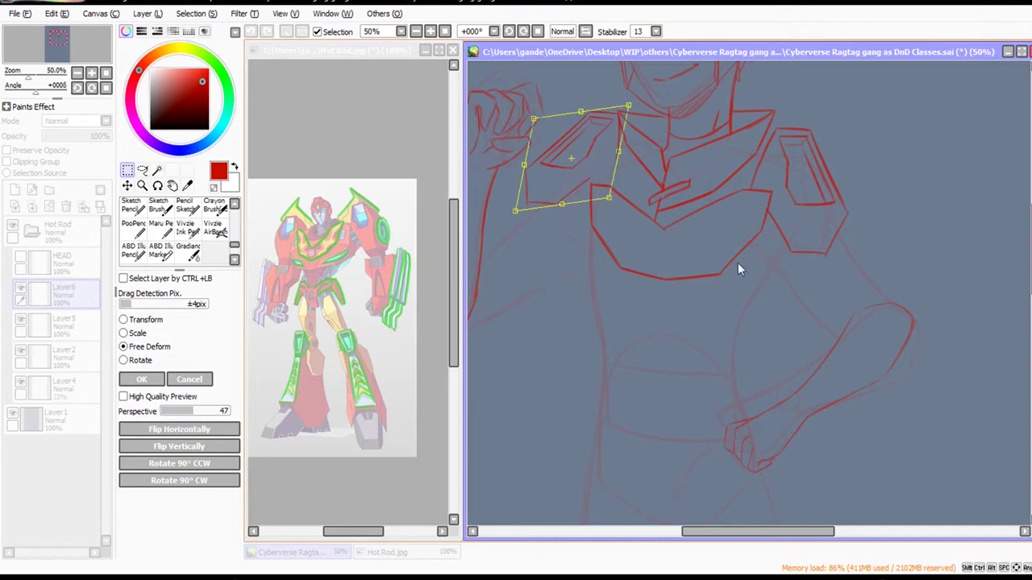
{"action": "left_click", "coordinate": [142, 379]}
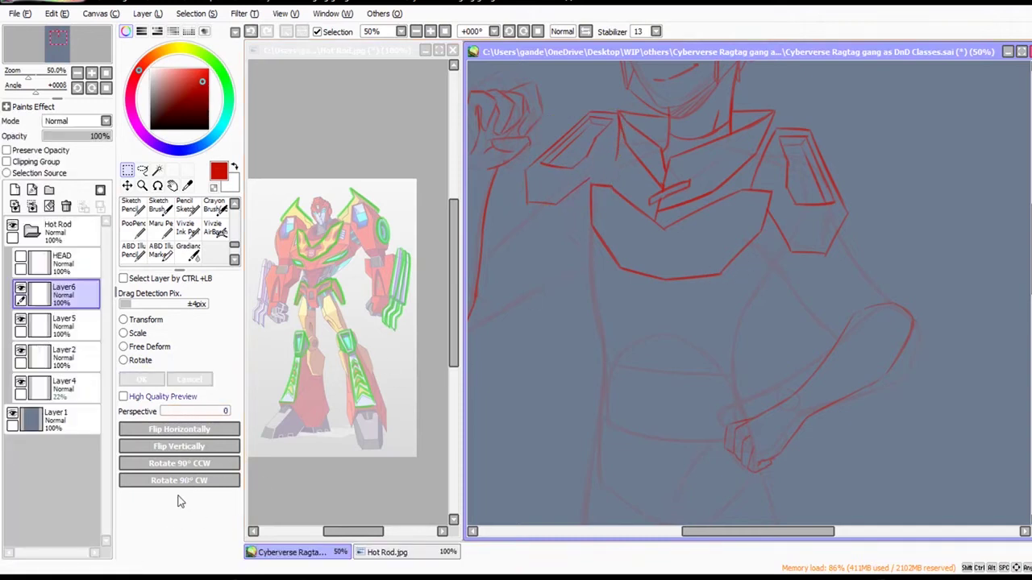
Erase the mirrored shoulder pad's lower edges and redraw them with the ABD marker as a downward point beside the chest plate.
{"action": "key", "text": "e"}
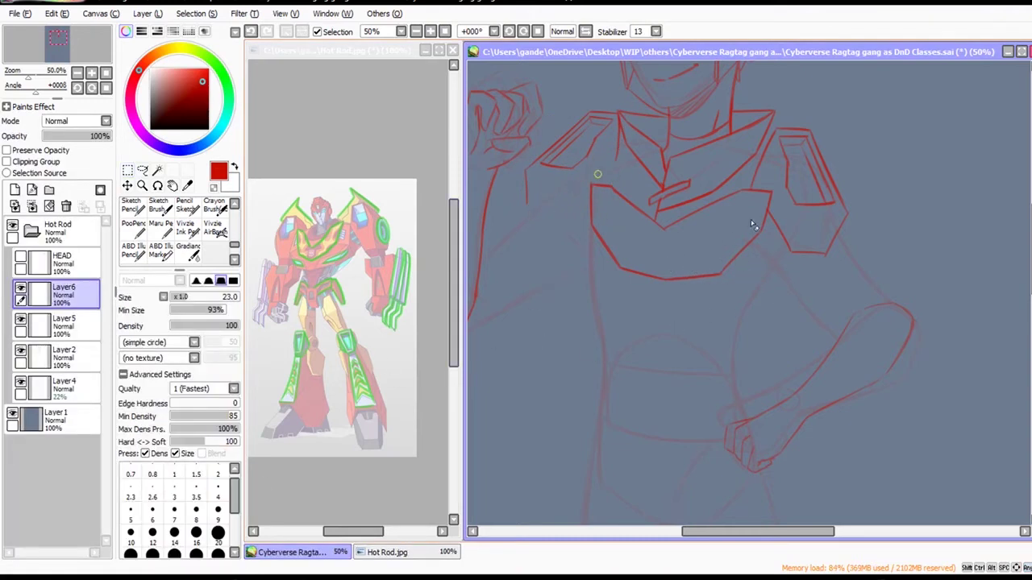
{"action": "left_click", "coordinate": [161, 250]}
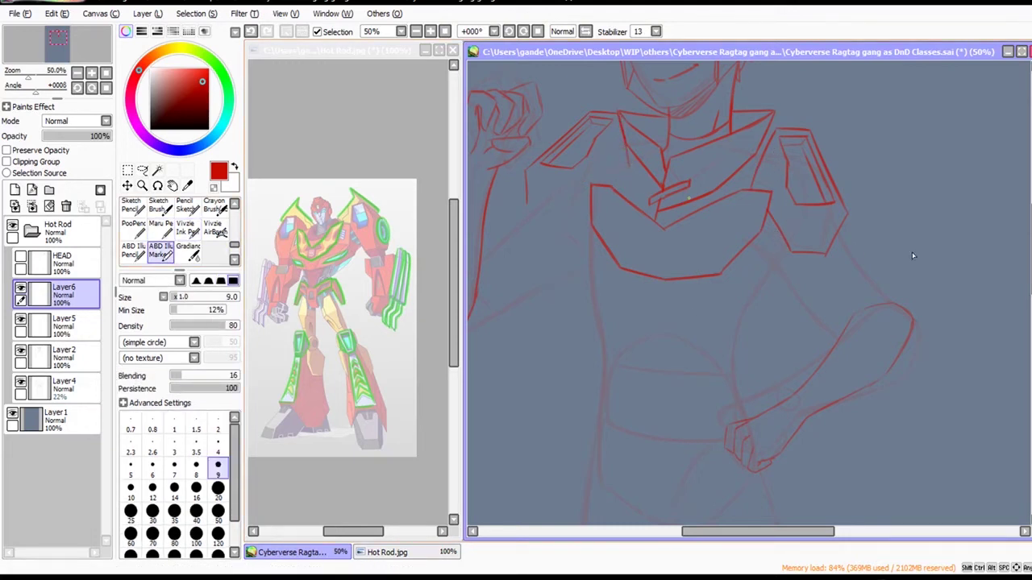
{"action": "left_click_drag", "start_coordinate": [527, 205], "coordinate": [563, 221]}
{"action": "key", "text": "ctrl+z"}
{"action": "key", "text": "ctrl+z"}
Nudge the mirrored shoulder pad slightly outward from the collar and merge Layer6 down into Layer5.
{"action": "left_click", "coordinate": [127, 185]}
{"action": "left_click_drag", "start_coordinate": [832, 307], "coordinate": [827, 311]}
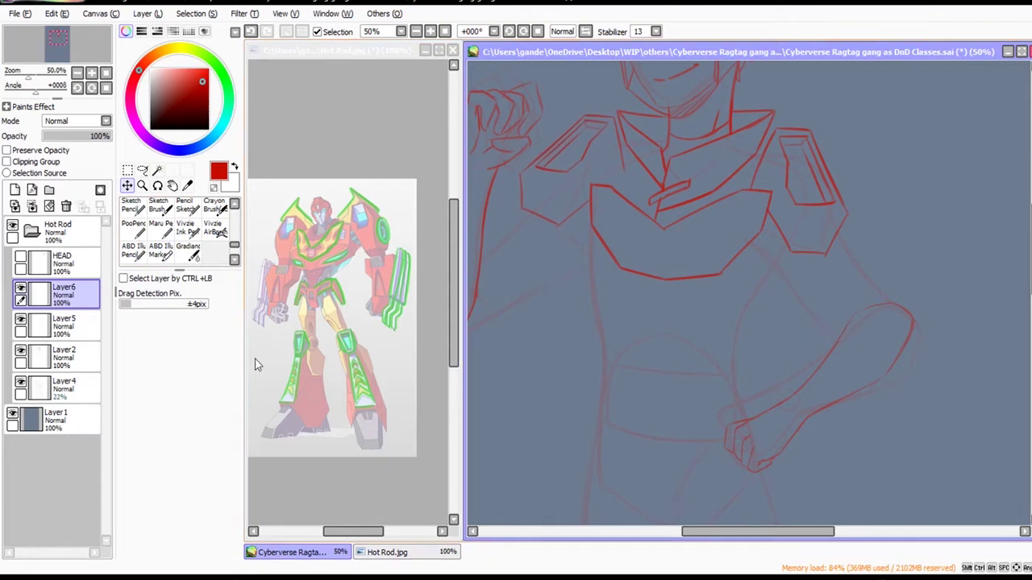
{"action": "left_click", "coordinate": [33, 206]}
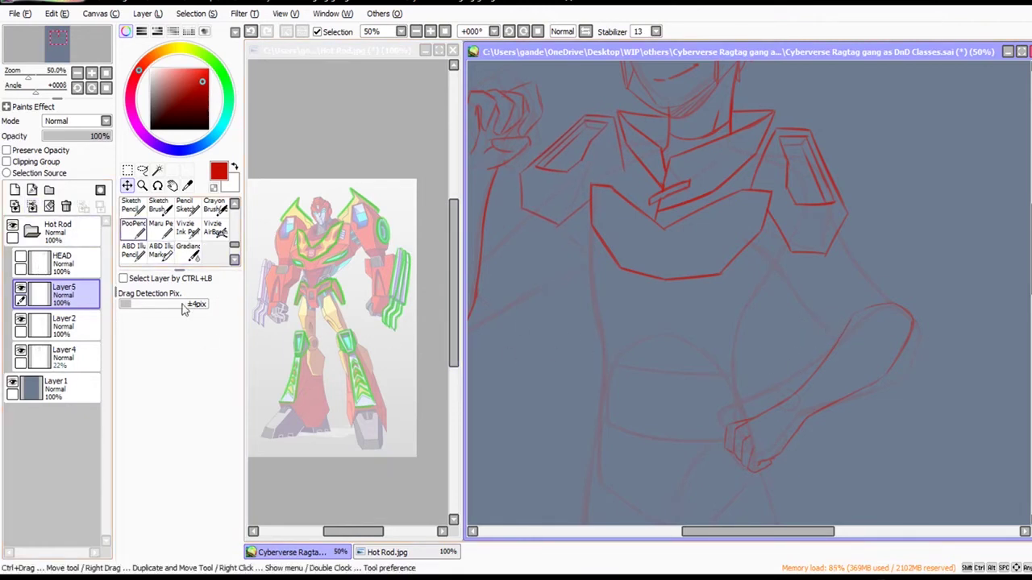
Clean up the collar's side lines on Layer5 and redraw the short lines joining the collar to the chest plate.
{"action": "key", "text": "e"}
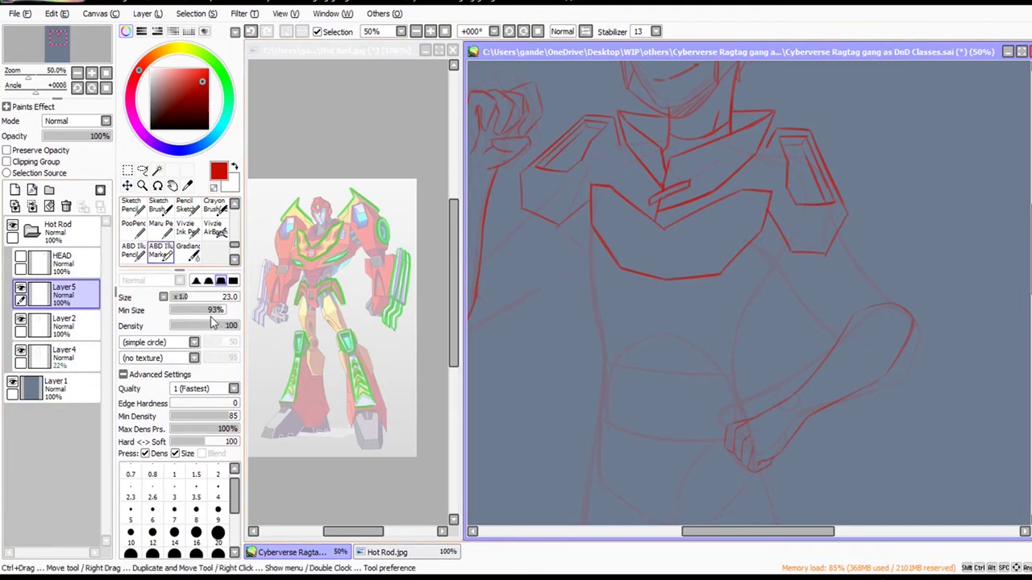
{"action": "left_click", "coordinate": [161, 253]}
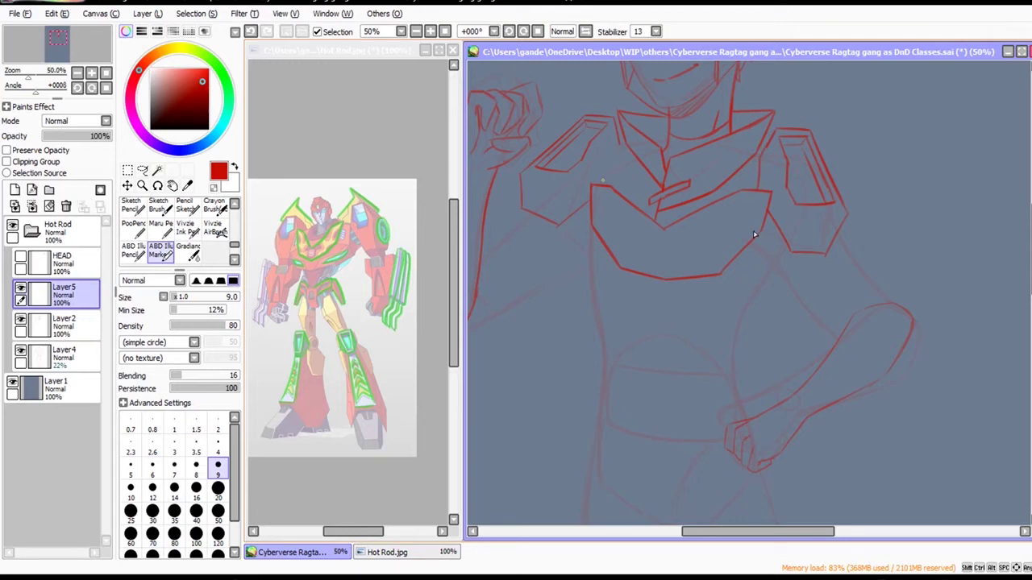
{"action": "key", "text": "ctrl+z"}
{"action": "mouse_move", "coordinate": [603, 183]}
{"action": "left_mouse_down"}
{"action": "mouse_move", "coordinate": [619, 144]}
{"action": "mouse_move", "coordinate": [616, 154]}
{"action": "left_mouse_up"}
{"action": "key", "text": "ctrl+z"}
{"action": "key", "text": "ctrl+y"}
{"action": "key", "text": "ctrl+z"}
{"action": "key", "text": "ctrl+y"}
Draw a small square emblem frame at the lower centre of the chest plate on Layer5, following the Hot Rod reference.
{"action": "scroll", "coordinate": [838, 343], "scroll_direction": "up", "scroll_amount": 2}
{"action": "left_click", "coordinate": [407, 318]}
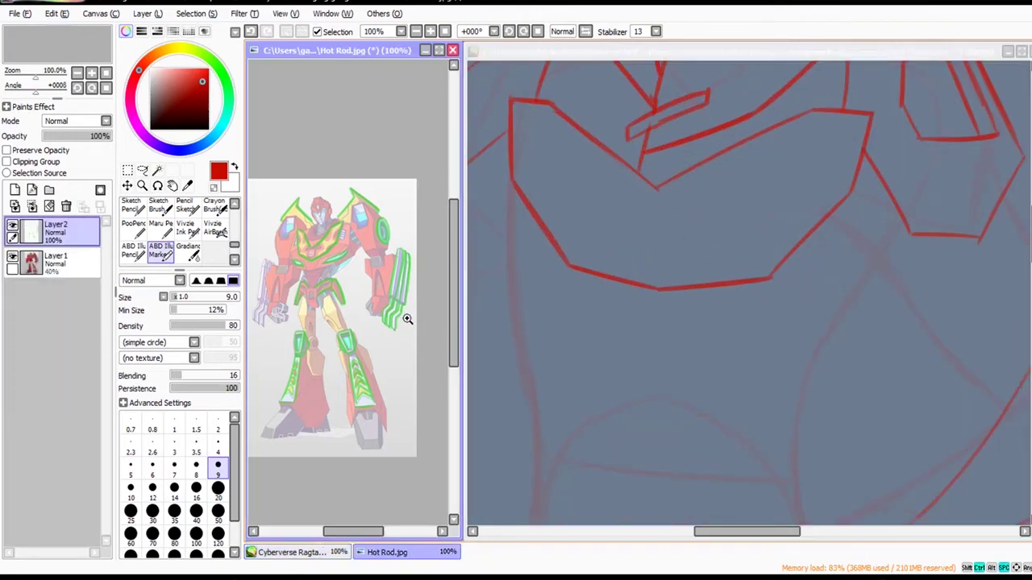
{"action": "scroll", "coordinate": [407, 318], "scroll_direction": "up", "scroll_amount": 1}
{"action": "left_click", "coordinate": [797, 319]}
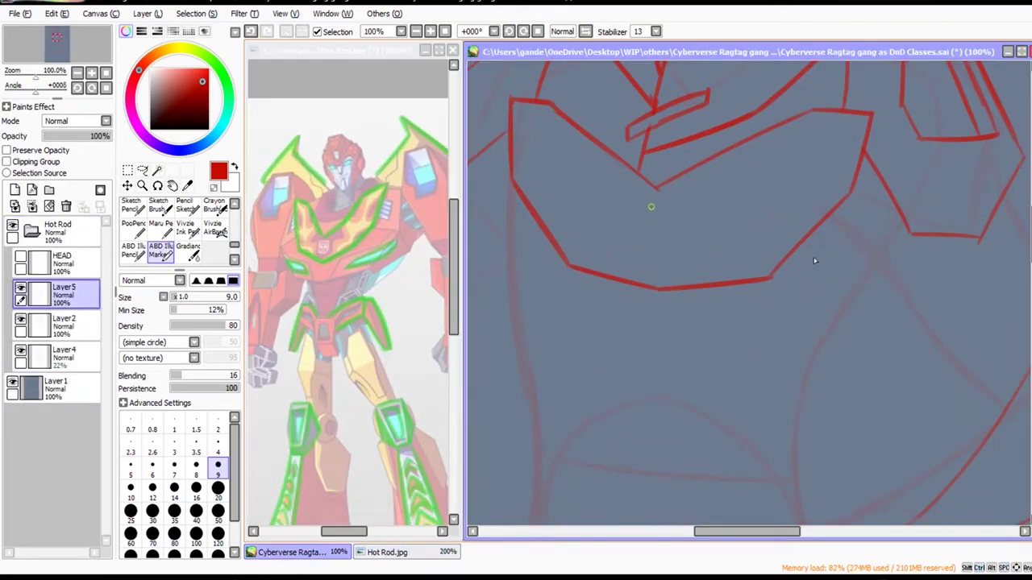
{"action": "left_click", "coordinate": [64, 322]}
{"action": "key", "text": "e"}
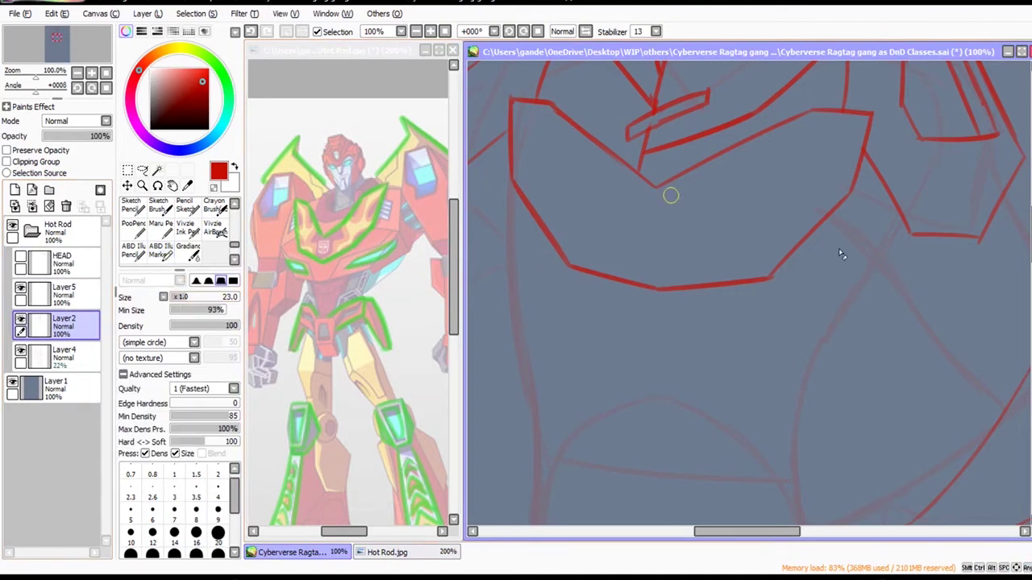
{"action": "left_click", "coordinate": [64, 292]}
{"action": "left_click", "coordinate": [160, 250]}
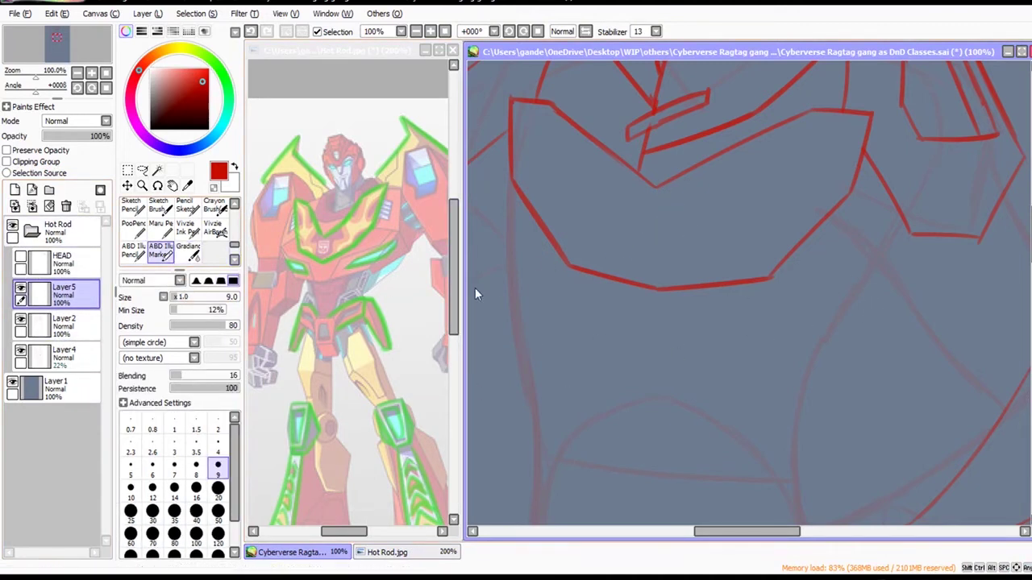
{"action": "key", "text": "ctrl+z"}
{"action": "mouse_move", "coordinate": [636, 209]}
{"action": "left_mouse_down"}
{"action": "mouse_move", "coordinate": [688, 211]}
{"action": "mouse_move", "coordinate": [633, 210]}
{"action": "mouse_move", "coordinate": [680, 215]}
{"action": "mouse_move", "coordinate": [625, 265]}
{"action": "mouse_move", "coordinate": [669, 270]}
{"action": "left_mouse_up"}
{"action": "key", "text": "ctrl+z"}
{"action": "left_click_drag", "start_coordinate": [686, 213], "coordinate": [683, 270]}
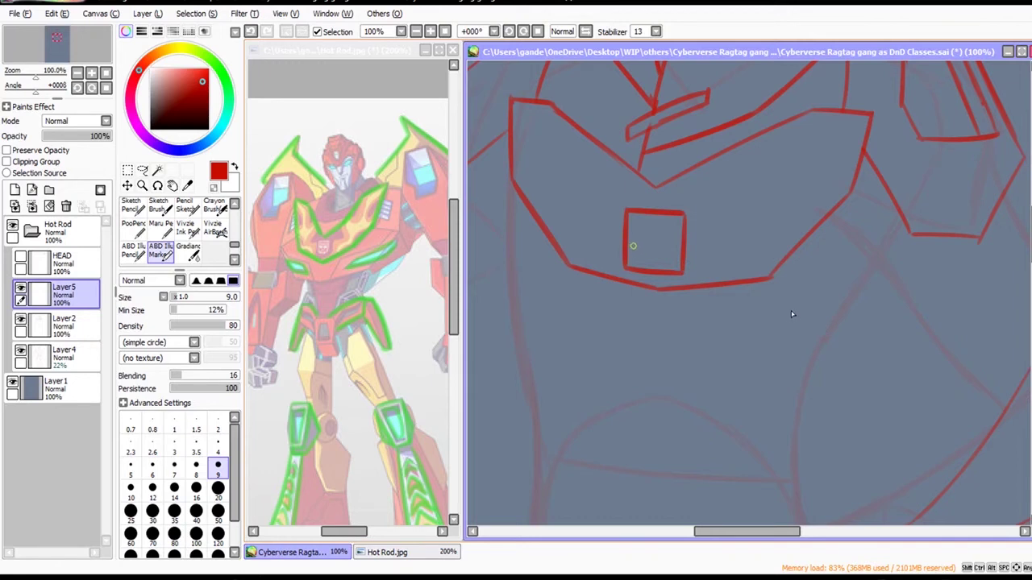
Draw the forehead, cheek and chin segments of the Autobot insignia inside the square frame.
{"action": "mouse_move", "coordinate": [632, 239]}
{"action": "left_mouse_down"}
{"action": "mouse_move", "coordinate": [634, 257]}
{"action": "mouse_move", "coordinate": [653, 262]}
{"action": "left_mouse_up"}
{"action": "key", "text": "ctrl+z"}
{"action": "key", "text": "ctrl+z"}
{"action": "mouse_move", "coordinate": [648, 256]}
{"action": "left_mouse_down"}
{"action": "mouse_move", "coordinate": [676, 236]}
{"action": "mouse_move", "coordinate": [678, 264]}
{"action": "mouse_move", "coordinate": [634, 264]}
{"action": "mouse_move", "coordinate": [644, 246]}
{"action": "mouse_move", "coordinate": [657, 235]}
{"action": "left_mouse_up"}
{"action": "key", "text": "ctrl+z"}
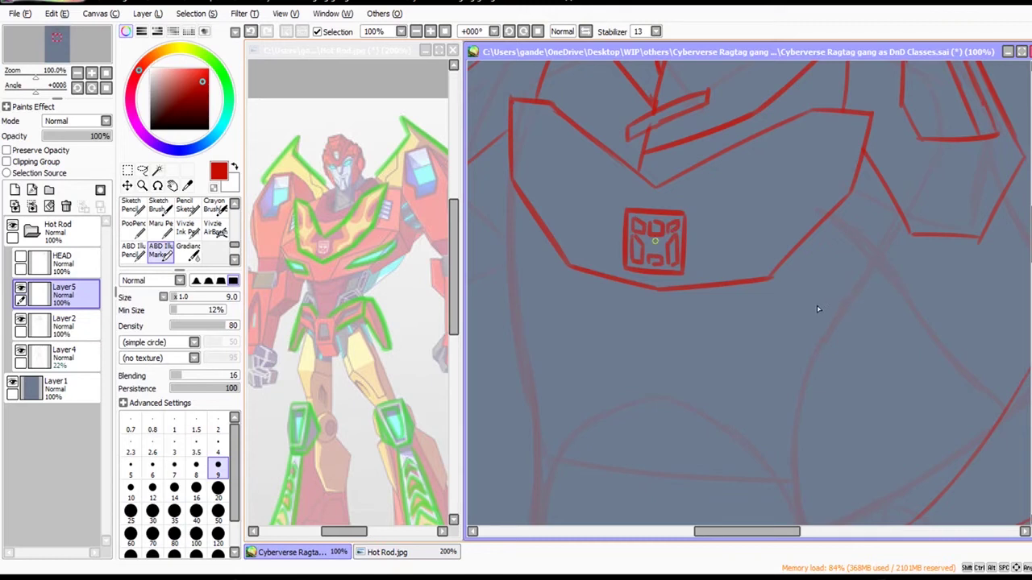
Add two small segments in the middle of the Autobot insignia, between the cheek pieces.
{"action": "key", "text": "ctrl+z"}
{"action": "left_click_drag", "start_coordinate": [648, 241], "coordinate": [657, 242]}
{"action": "scroll", "coordinate": [666, 263], "scroll_direction": "up", "scroll_amount": 3}
{"action": "key", "text": "ctrl+z"}
{"action": "key", "text": "ctrl+z"}
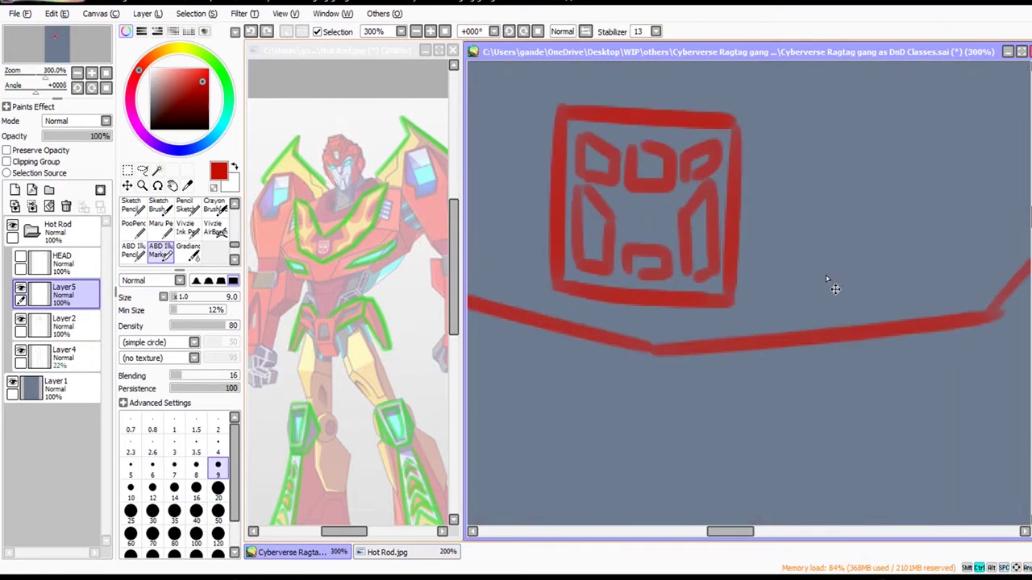
{"action": "mouse_move", "coordinate": [651, 229]}
{"action": "left_mouse_down"}
{"action": "mouse_move", "coordinate": [678, 200]}
{"action": "mouse_move", "coordinate": [671, 228]}
{"action": "mouse_move", "coordinate": [658, 233]}
{"action": "mouse_move", "coordinate": [641, 211]}
{"action": "mouse_move", "coordinate": [640, 223]}
{"action": "mouse_move", "coordinate": [617, 206]}
{"action": "mouse_move", "coordinate": [637, 226]}
{"action": "left_mouse_up"}
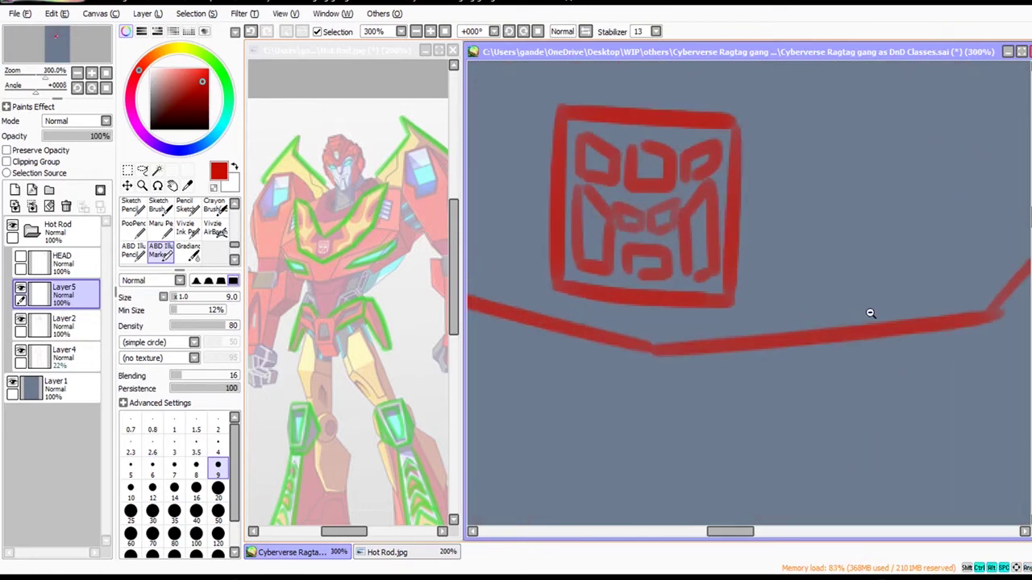
{"action": "left_click", "coordinate": [695, 244], "text": "ctrl+alt"}
{"action": "scroll", "coordinate": [920, 368], "scroll_direction": "down", "scroll_amount": 4}
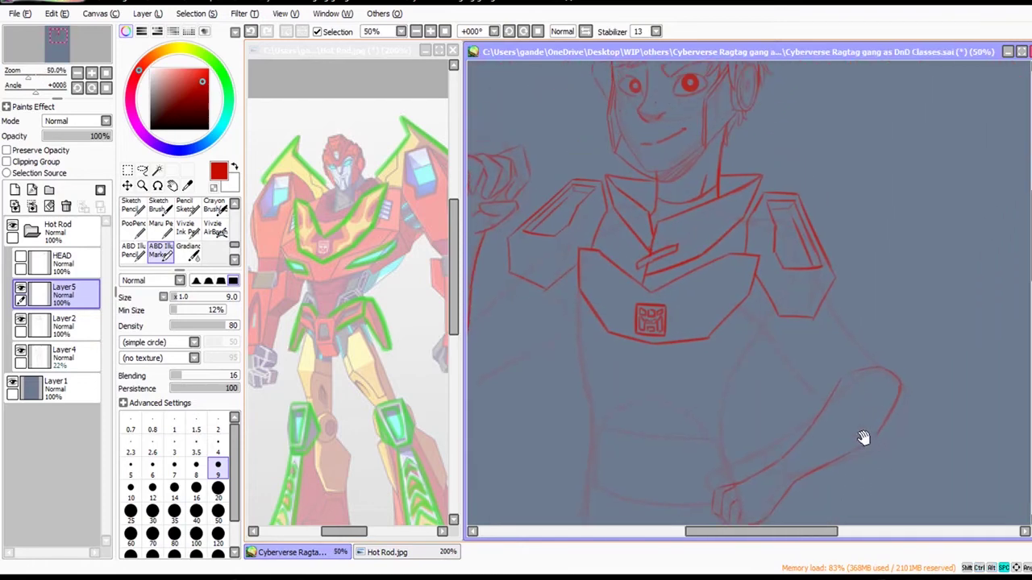
{"action": "scroll", "coordinate": [887, 423], "scroll_direction": "down", "scroll_amount": 2}
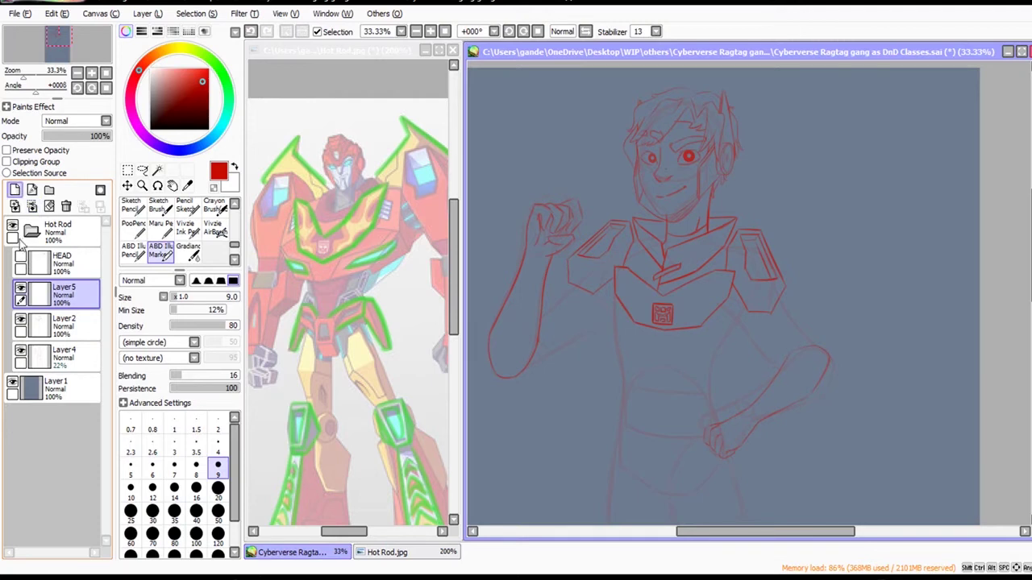
{"action": "key", "text": "alt+Tab"}
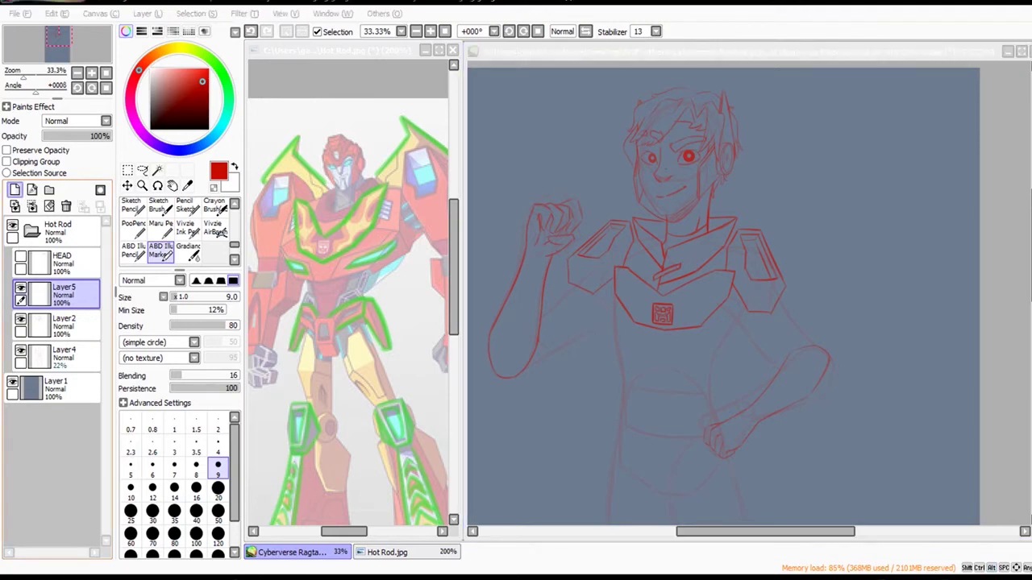
{"action": "key", "text": "alt+Tab"}
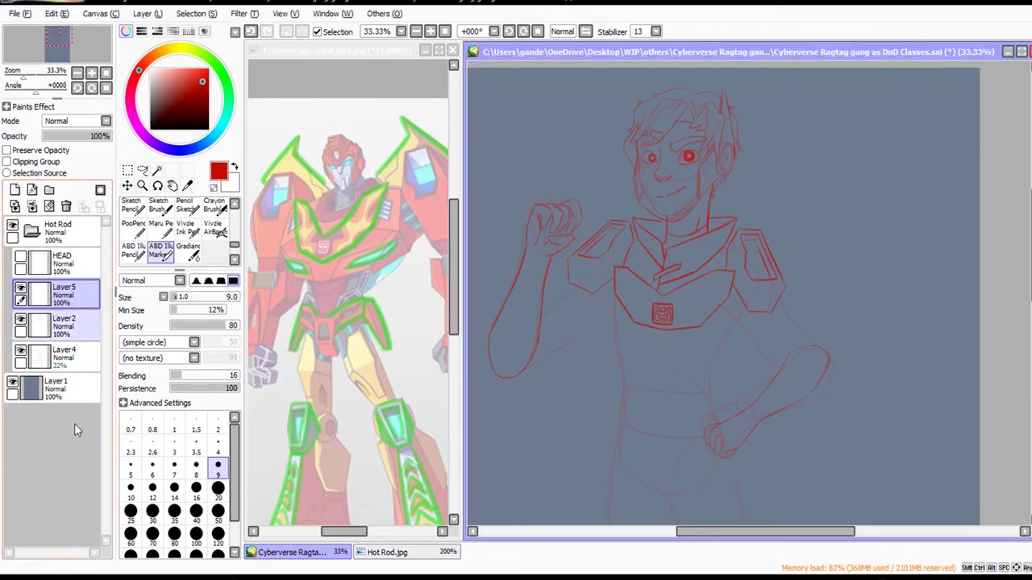
Lasso the hand-on-hip forearm on Layer2 and scale it up slightly.
{"action": "left_click", "coordinate": [68, 327]}
{"action": "left_click", "coordinate": [142, 170]}
{"action": "left_click_drag", "start_coordinate": [718, 491], "coordinate": [658, 403]}
{"action": "left_click_drag", "start_coordinate": [776, 246], "coordinate": [829, 240]}
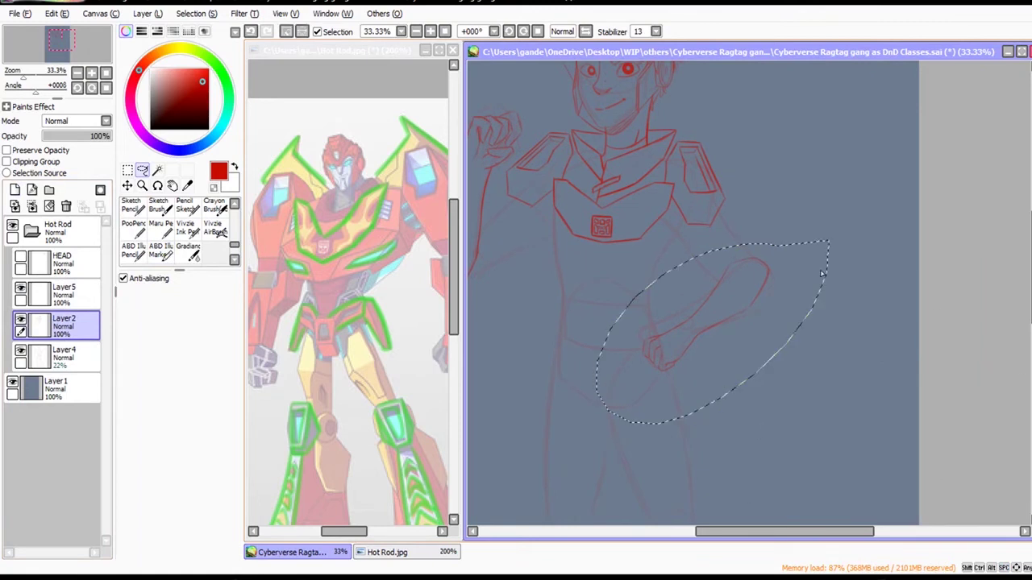
{"action": "key", "text": "ctrl+t"}
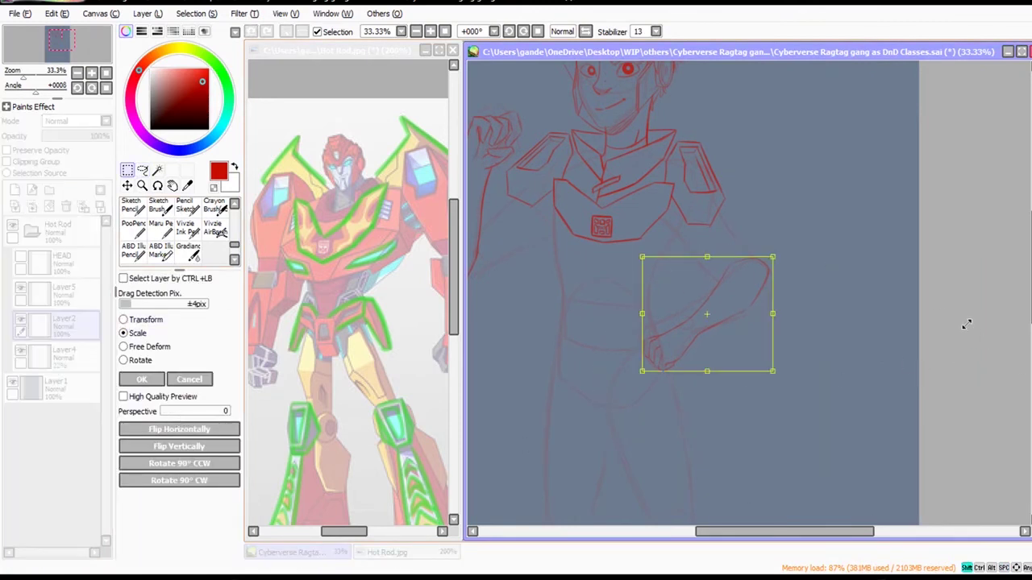
{"action": "left_click_drag", "start_coordinate": [974, 316], "coordinate": [990, 298]}
{"action": "left_click_drag", "start_coordinate": [924, 376], "coordinate": [1002, 392]}
{"action": "left_click_drag", "start_coordinate": [984, 395], "coordinate": [978, 387]}
{"action": "key", "text": "Return"}
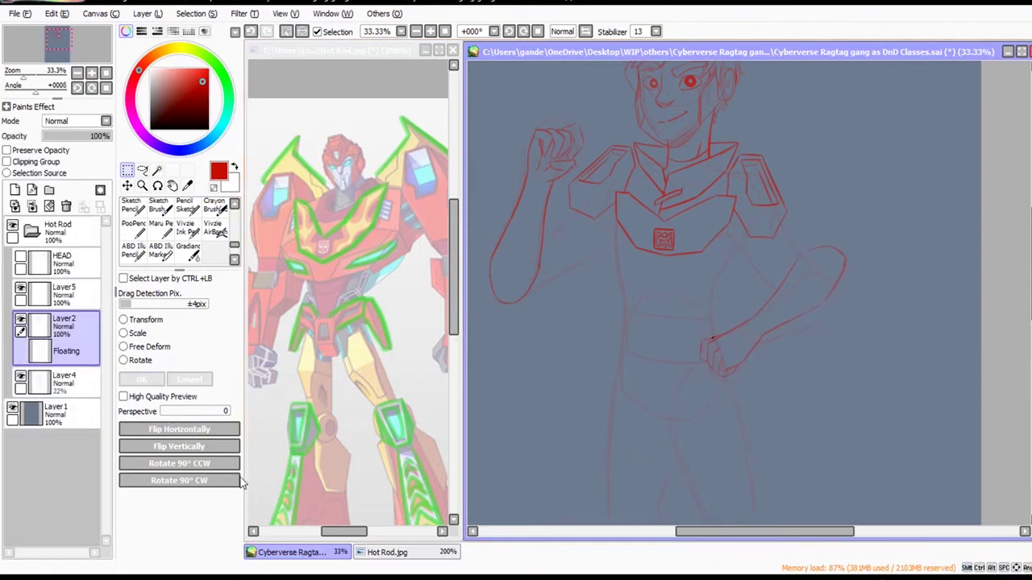
Free-deform the hand-on-hip forearm so its elbow sits lower and closer to the body, apply it and deselect.
{"action": "left_click", "coordinate": [143, 171]}
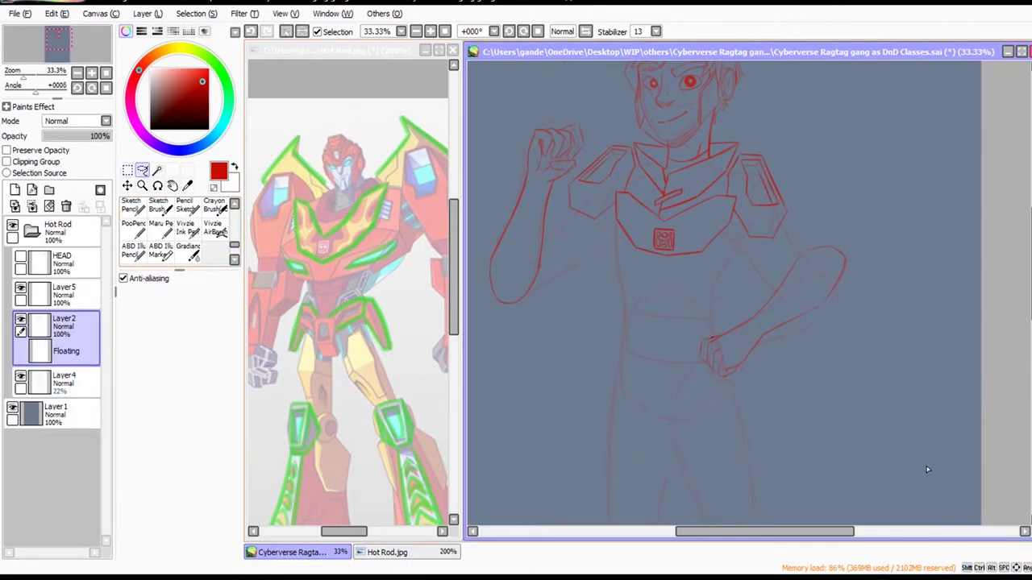
{"action": "mouse_move", "coordinate": [737, 366]}
{"action": "left_mouse_down"}
{"action": "mouse_move", "coordinate": [751, 285]}
{"action": "mouse_move", "coordinate": [732, 372]}
{"action": "left_mouse_up"}
{"action": "left_click", "coordinate": [127, 170]}
{"action": "left_click", "coordinate": [151, 347]}
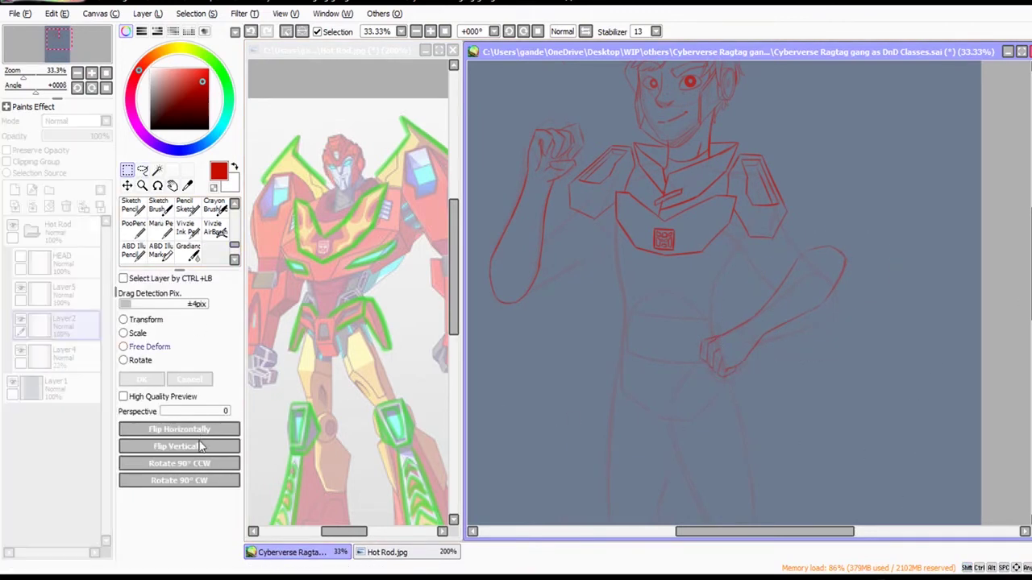
{"action": "left_click_drag", "start_coordinate": [850, 245], "coordinate": [777, 256]}
{"action": "left_click_drag", "start_coordinate": [850, 365], "coordinate": [840, 370]}
{"action": "left_click_drag", "start_coordinate": [837, 263], "coordinate": [841, 276]}
{"action": "key", "text": "Return"}
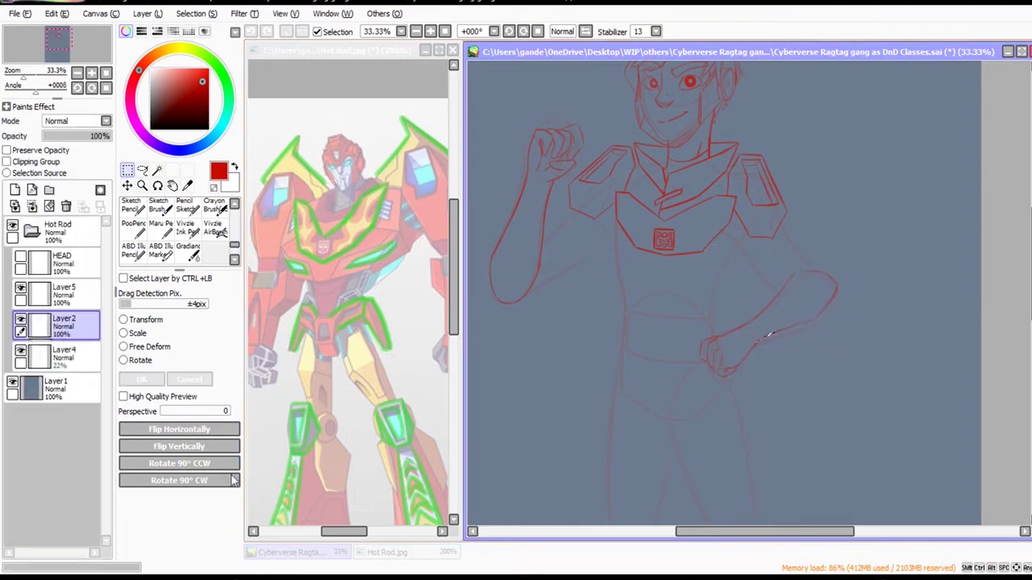
{"action": "key", "text": "ctrl+d"}
Make Layer5 active and choose the Sketch Pencil at size 8.
{"action": "left_click_drag", "start_coordinate": [1005, 452], "coordinate": [1001, 492]}
{"action": "left_click", "coordinate": [64, 295]}
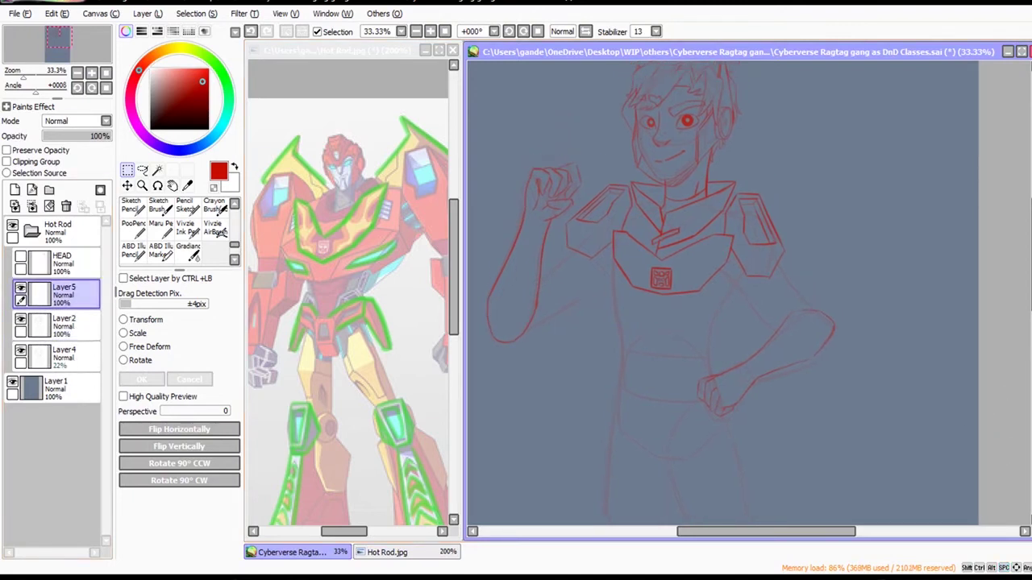
{"action": "key", "text": "n"}
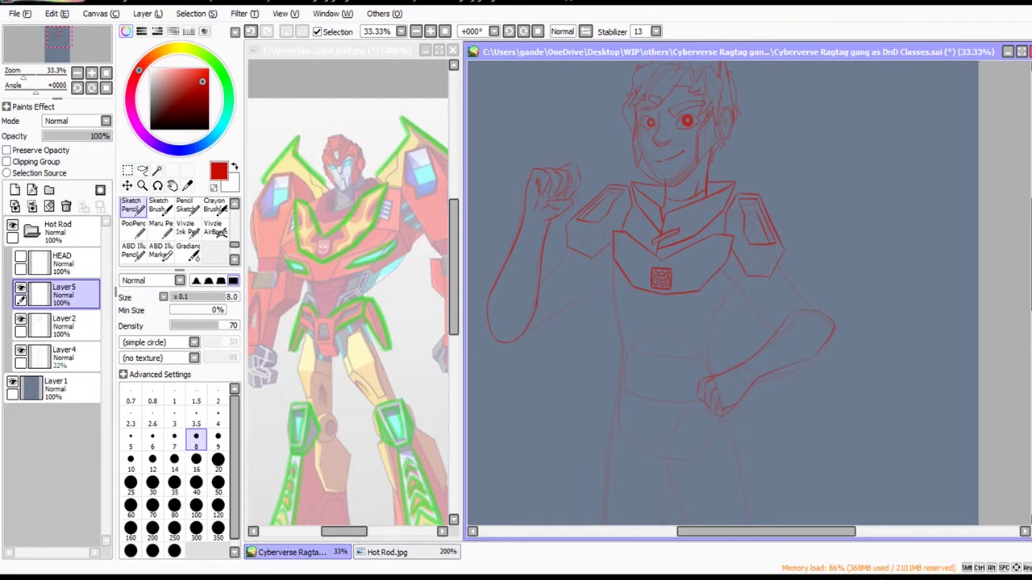
{"action": "scroll", "coordinate": [662, 253], "scroll_direction": "up", "scroll_amount": 1}
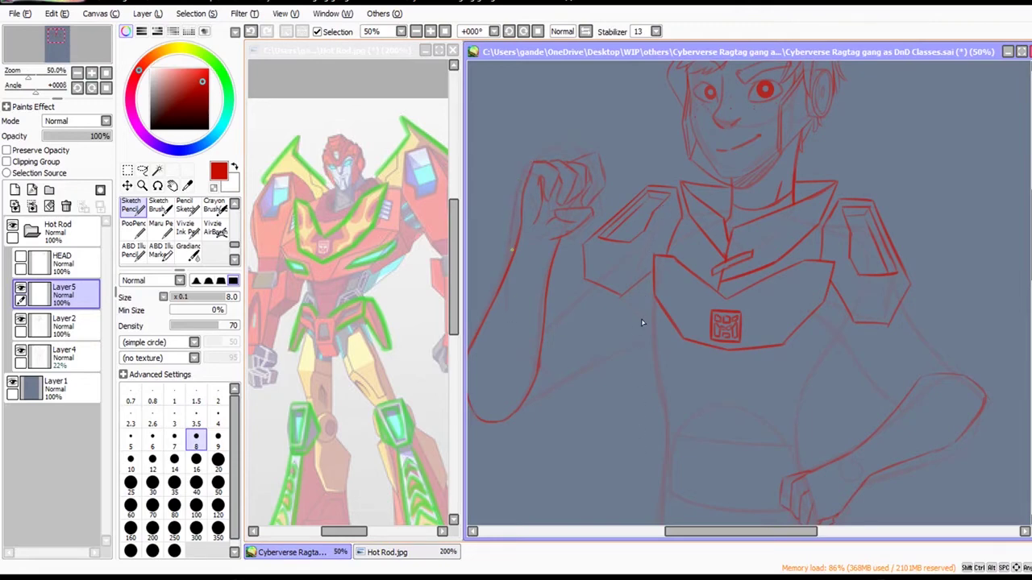
{"action": "key", "text": "ctrl+z"}
{"action": "left_click_drag", "start_coordinate": [639, 282], "coordinate": [625, 418]}
{"action": "key", "text": "ctrl+z"}
{"action": "left_click", "coordinate": [83, 296]}
{"action": "left_click", "coordinate": [50, 207]}
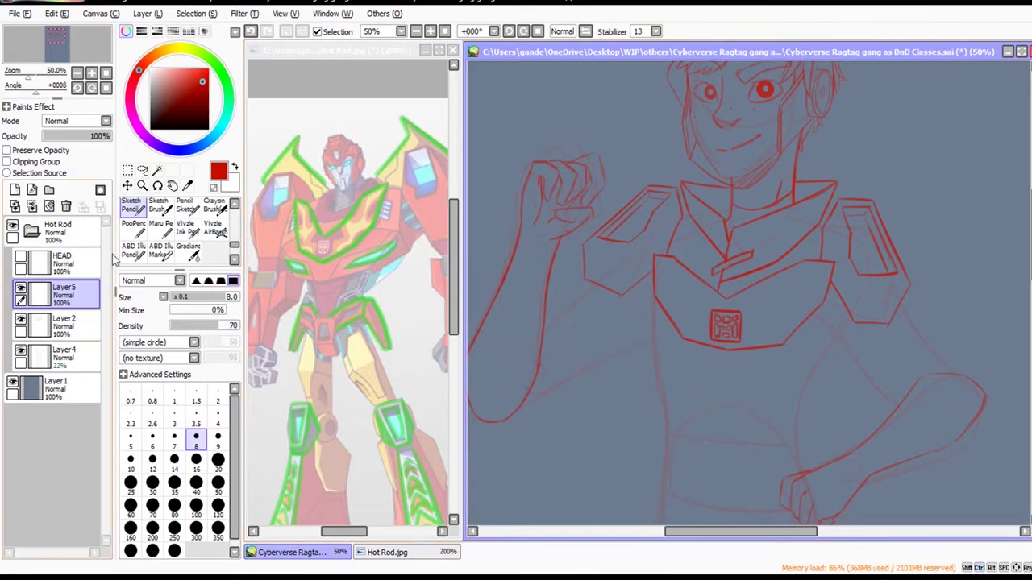
Examine the forearm armour in the Hot Rod.jpg reference against the raised forearm in the sketch.
{"action": "left_click_drag", "start_coordinate": [990, 456], "coordinate": [973, 401]}
{"action": "left_click", "coordinate": [971, 403], "text": "ctrl"}
{"action": "left_click_drag", "start_coordinate": [945, 436], "coordinate": [954, 456]}
{"action": "left_click", "coordinate": [422, 439], "text": "ctrl"}
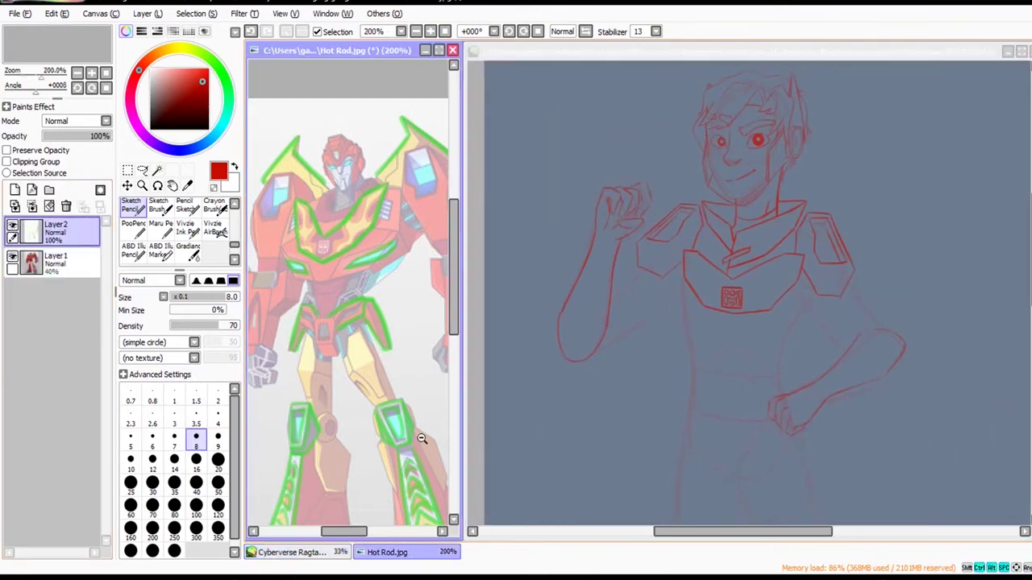
{"action": "left_click", "coordinate": [422, 438], "text": "ctrl+alt"}
{"action": "left_click_drag", "start_coordinate": [441, 419], "coordinate": [447, 415]}
{"action": "left_click_drag", "start_coordinate": [754, 449], "coordinate": [878, 406]}
{"action": "left_click", "coordinate": [802, 410], "text": "ctrl"}
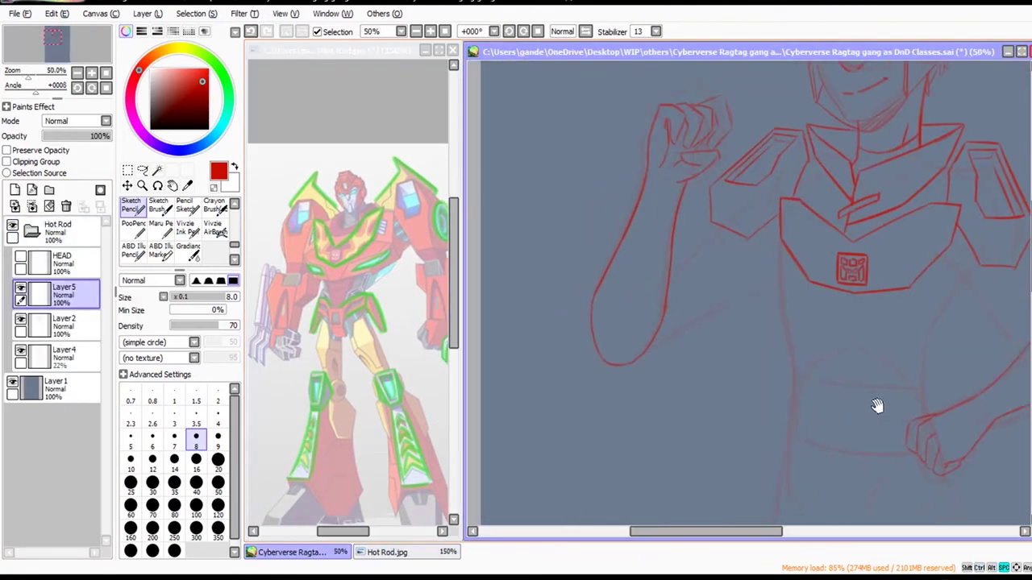
{"action": "scroll", "coordinate": [845, 345], "scroll_direction": "up", "scroll_amount": 1}
{"action": "key", "text": "ctrl+z"}
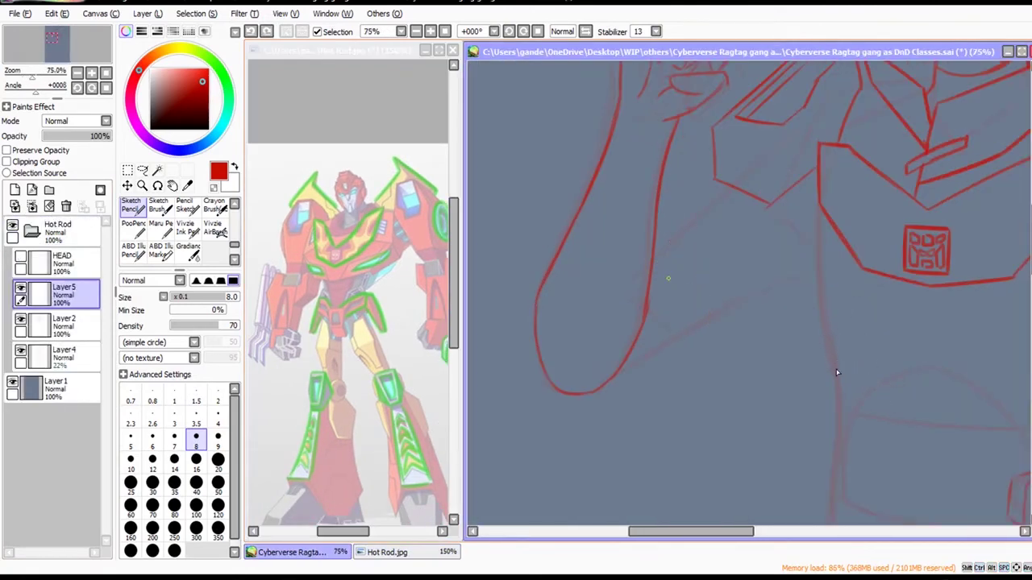
Sketch the sleeve cuff and upper-arm armour of the raised arm up to the torso on Layer5 with the ABD marker at size 9.
{"action": "left_click", "coordinate": [161, 250]}
{"action": "left_click_drag", "start_coordinate": [655, 256], "coordinate": [692, 330]}
{"action": "mouse_move", "coordinate": [658, 255]}
{"action": "left_mouse_down"}
{"action": "mouse_move", "coordinate": [691, 224]}
{"action": "mouse_move", "coordinate": [732, 299]}
{"action": "mouse_move", "coordinate": [693, 330]}
{"action": "left_mouse_up"}
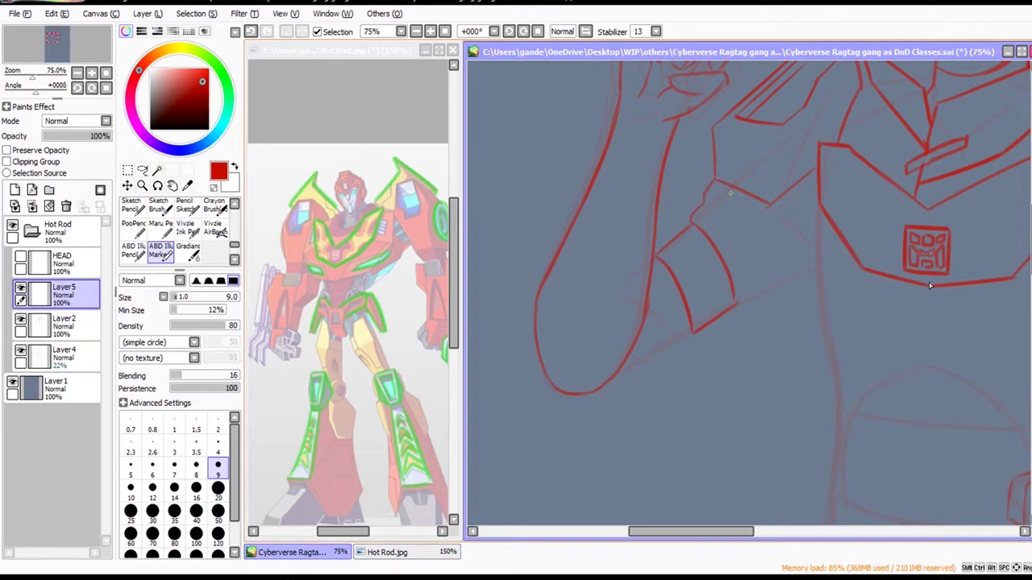
{"action": "mouse_move", "coordinate": [736, 301]}
{"action": "left_mouse_down"}
{"action": "mouse_move", "coordinate": [776, 271]}
{"action": "mouse_move", "coordinate": [821, 264]}
{"action": "mouse_move", "coordinate": [788, 327]}
{"action": "left_mouse_up"}
{"action": "left_click", "coordinate": [788, 326], "text": "ctrl+alt"}
{"action": "mouse_move", "coordinate": [840, 349]}
{"action": "left_mouse_down"}
{"action": "mouse_move", "coordinate": [796, 350]}
{"action": "mouse_move", "coordinate": [838, 300]}
{"action": "left_mouse_up"}
{"action": "scroll", "coordinate": [806, 415], "scroll_direction": "up", "scroll_amount": 2}
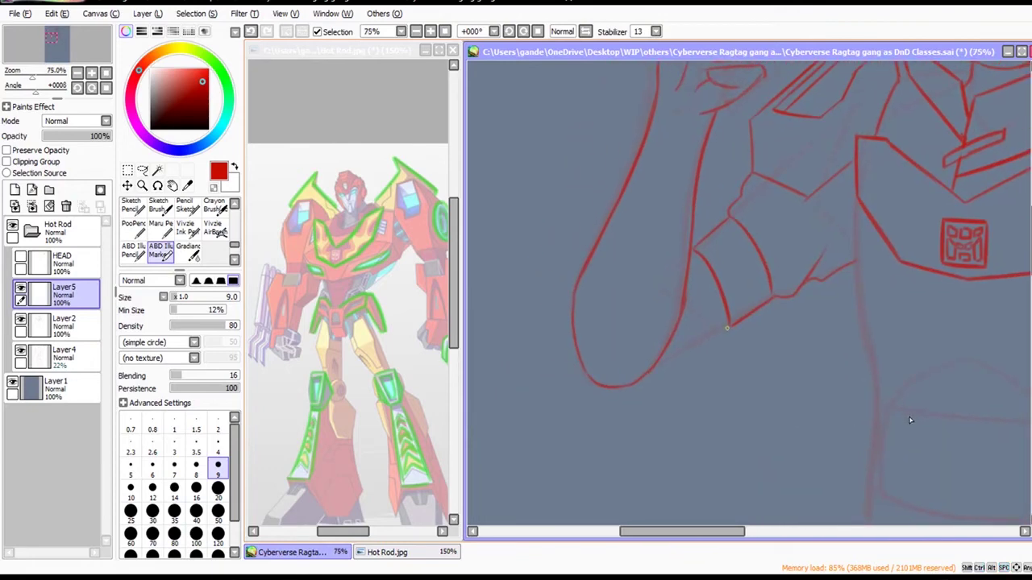
Sketch the upper, inner and lower edges of an angular rib plate below the chest armour on the hand-on-hip side.
{"action": "scroll", "coordinate": [905, 426], "scroll_direction": "down", "scroll_amount": 2}
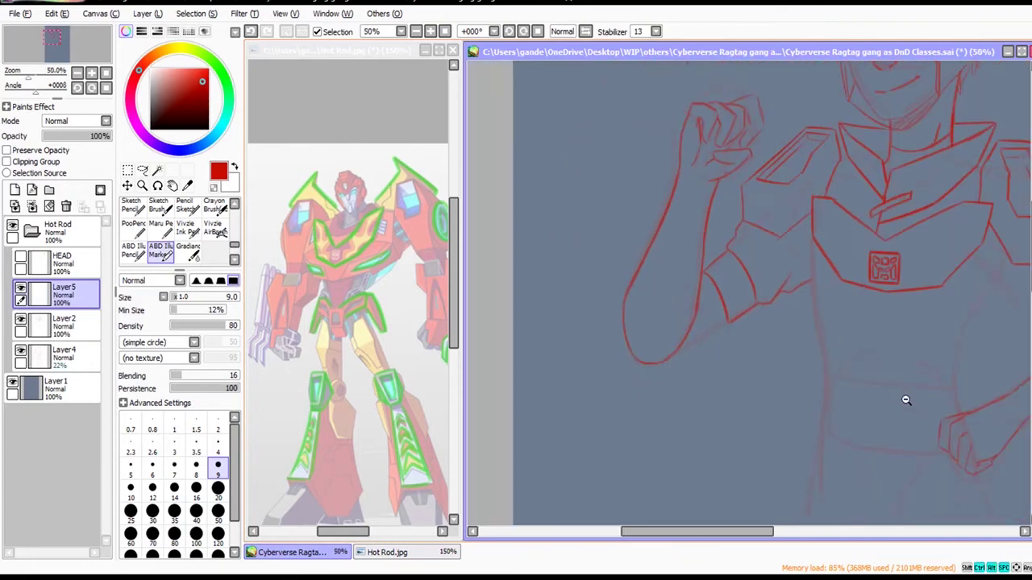
{"action": "left_click_drag", "start_coordinate": [933, 426], "coordinate": [923, 430]}
{"action": "scroll", "coordinate": [927, 427], "scroll_direction": "up", "scroll_amount": 2}
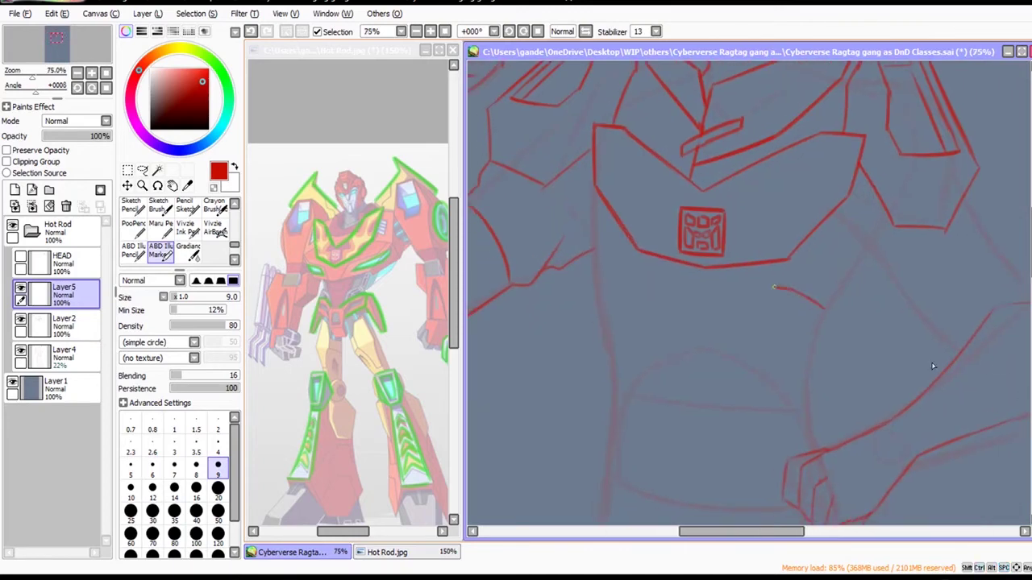
{"action": "mouse_move", "coordinate": [826, 309]}
{"action": "left_mouse_down"}
{"action": "mouse_move", "coordinate": [795, 281]}
{"action": "mouse_move", "coordinate": [729, 278]}
{"action": "mouse_move", "coordinate": [714, 300]}
{"action": "mouse_move", "coordinate": [719, 311]}
{"action": "mouse_move", "coordinate": [799, 321]}
{"action": "left_mouse_up"}
{"action": "key", "text": "ctrl+z"}
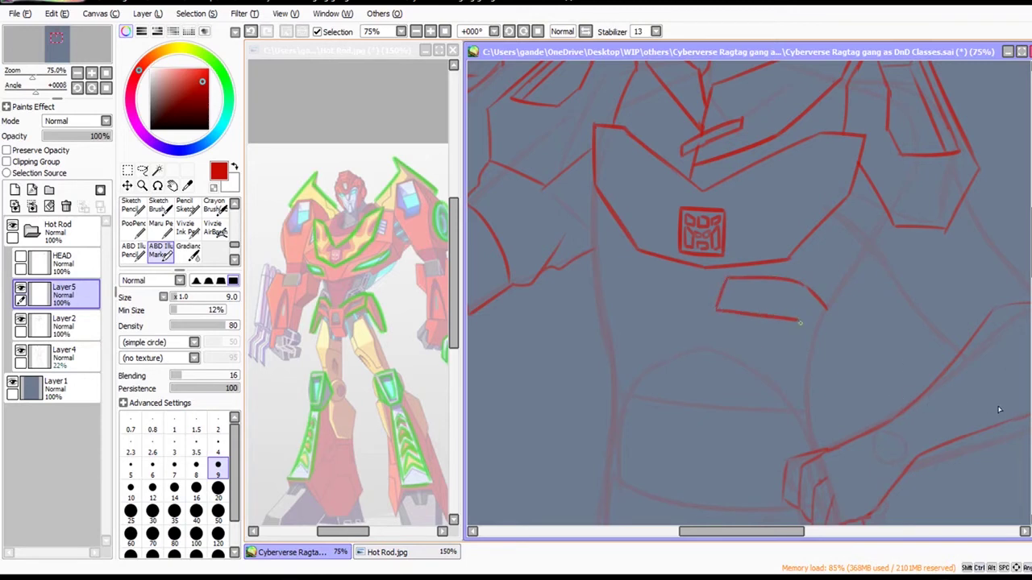
{"action": "key", "text": "ctrl+z"}
{"action": "mouse_move", "coordinate": [716, 307]}
{"action": "left_mouse_down"}
{"action": "mouse_move", "coordinate": [791, 316]}
{"action": "mouse_move", "coordinate": [780, 313]}
{"action": "mouse_move", "coordinate": [816, 347]}
{"action": "left_mouse_up"}
{"action": "key", "text": "ctrl+z"}
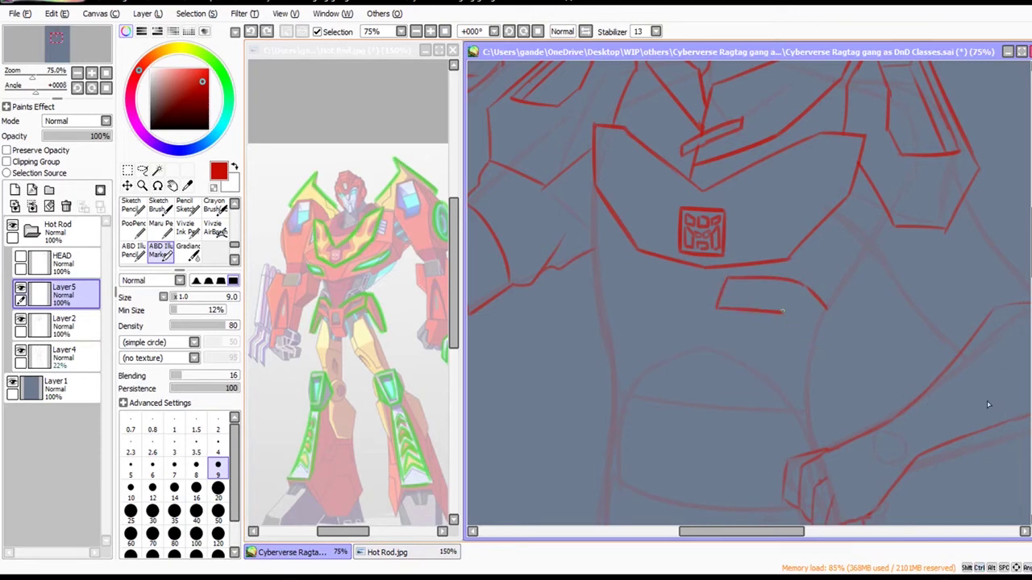
Close the rib plate with a pointed outer end and add a line from it up towards the hand-on-hip arm.
{"action": "mouse_move", "coordinate": [785, 312]}
{"action": "left_mouse_down"}
{"action": "mouse_move", "coordinate": [820, 350]}
{"action": "mouse_move", "coordinate": [829, 309]}
{"action": "mouse_move", "coordinate": [821, 350]}
{"action": "left_mouse_up"}
{"action": "key", "text": "ctrl+z"}
{"action": "key", "text": "ctrl+z"}
{"action": "key", "text": "ctrl+z"}
{"action": "left_click_drag", "start_coordinate": [827, 309], "coordinate": [820, 349]}
{"action": "key", "text": "ctrl+z"}
{"action": "mouse_move", "coordinate": [843, 305]}
{"action": "left_mouse_down"}
{"action": "mouse_move", "coordinate": [794, 293]}
{"action": "mouse_move", "coordinate": [794, 281]}
{"action": "left_mouse_up"}
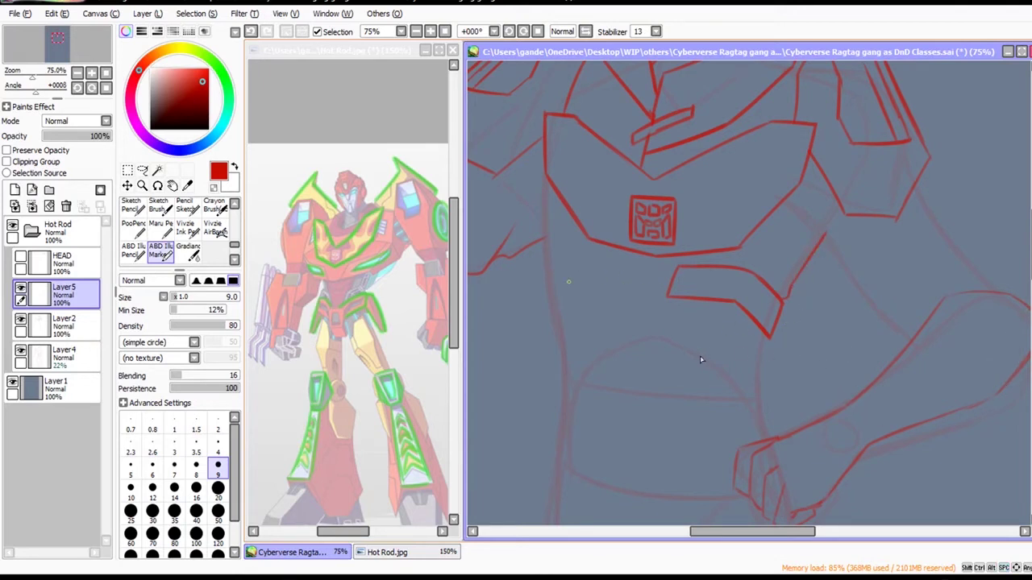
{"action": "mouse_move", "coordinate": [553, 303]}
{"action": "left_mouse_down"}
{"action": "mouse_move", "coordinate": [608, 284]}
{"action": "mouse_move", "coordinate": [578, 292]}
{"action": "left_mouse_up"}
{"action": "key", "text": "ctrl+z"}
{"action": "left_click_drag", "start_coordinate": [577, 292], "coordinate": [643, 297]}
{"action": "key", "text": "ctrl+z"}
{"action": "mouse_move", "coordinate": [578, 291]}
{"action": "left_mouse_down"}
{"action": "mouse_move", "coordinate": [643, 298]}
{"action": "mouse_move", "coordinate": [581, 262]}
{"action": "left_mouse_up"}
{"action": "key", "text": "ctrl+z"}
{"action": "key", "text": "ctrl+z"}
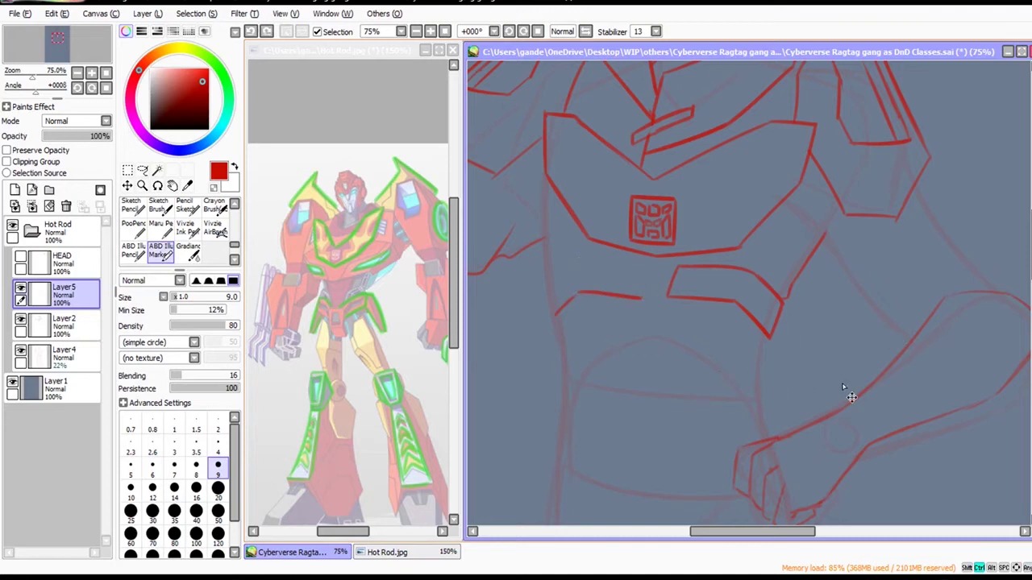
Duplicate the lassoed rib plate onto a new layer, flip the copy horizontally and place it on the raised-arm side of the torso.
{"action": "key", "text": "l"}
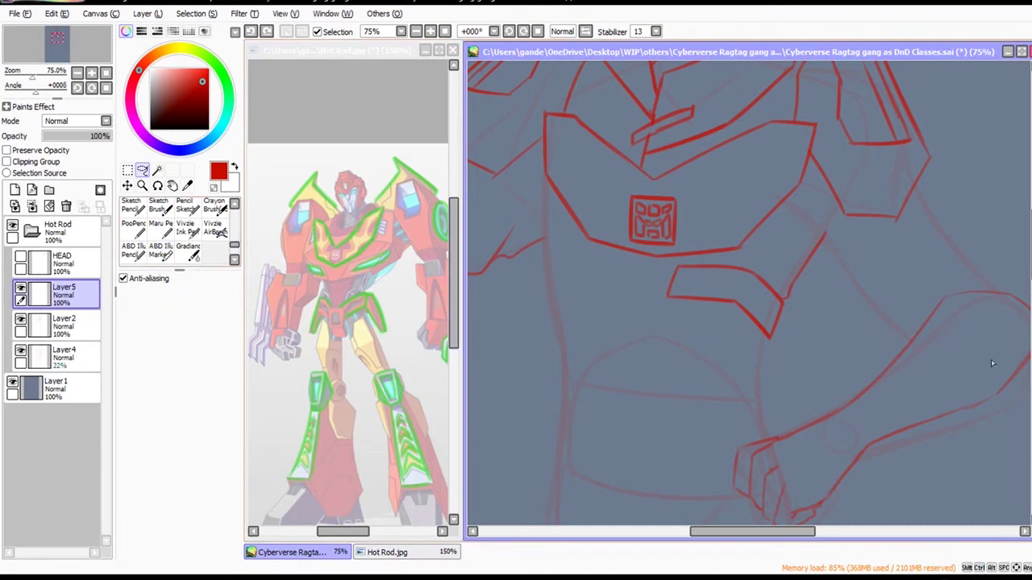
{"action": "mouse_move", "coordinate": [782, 292]}
{"action": "left_mouse_down"}
{"action": "mouse_move", "coordinate": [643, 319]}
{"action": "mouse_move", "coordinate": [674, 266]}
{"action": "left_mouse_up"}
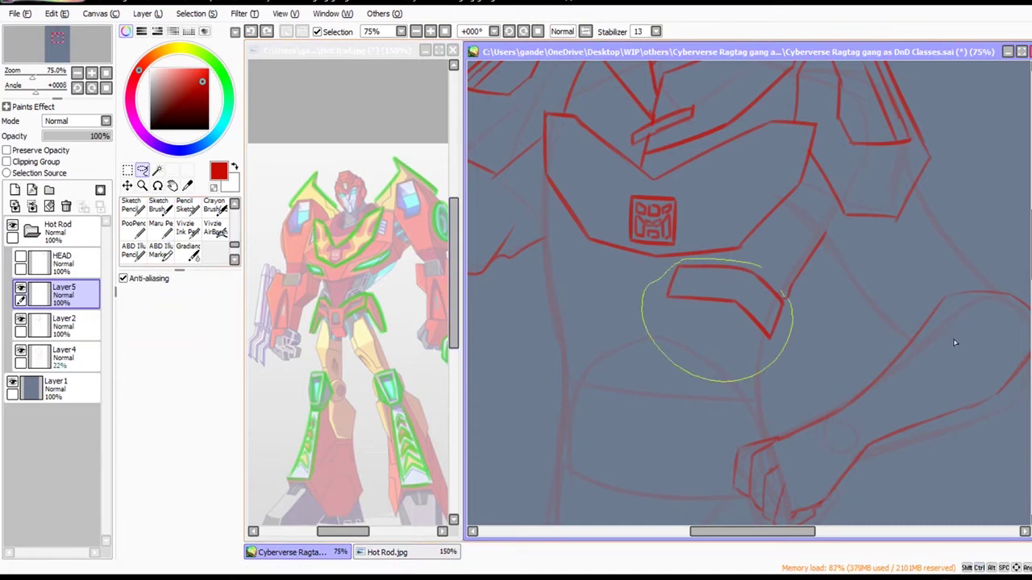
{"action": "left_click_drag", "start_coordinate": [761, 267], "coordinate": [782, 294]}
{"action": "key", "text": "ctrl+c"}
{"action": "key", "text": "ctrl+v"}
{"action": "left_click", "coordinate": [286, 32]}
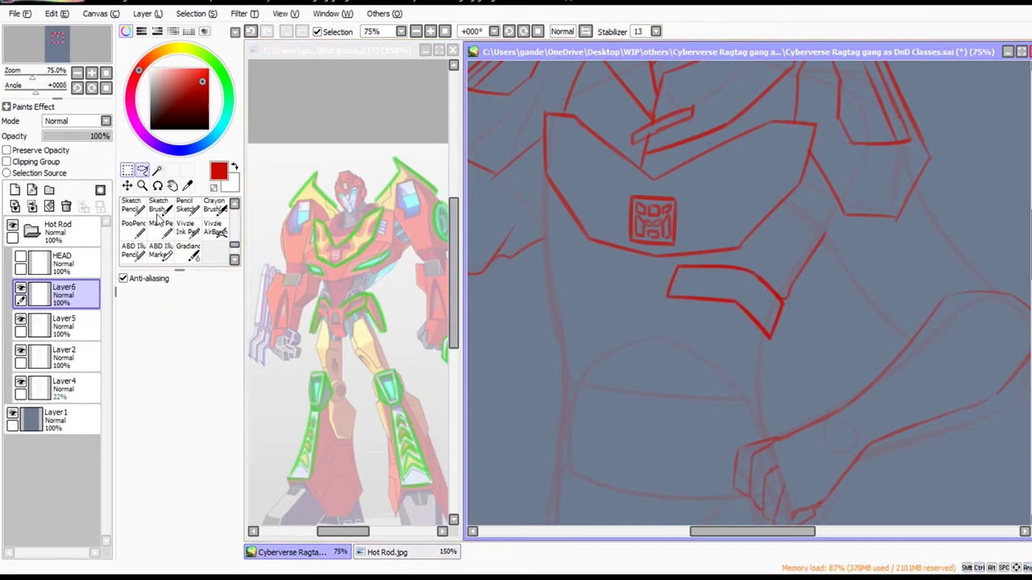
{"action": "key", "text": "ctrl+t"}
{"action": "left_click", "coordinate": [179, 429]}
{"action": "key", "text": "Return"}
{"action": "left_click_drag", "start_coordinate": [944, 454], "coordinate": [805, 464]}
Free-deform the mirrored rib plate so it tilts and narrows to fit the torso's raised-arm side, and apply it.
{"action": "key", "text": "ctrl+t"}
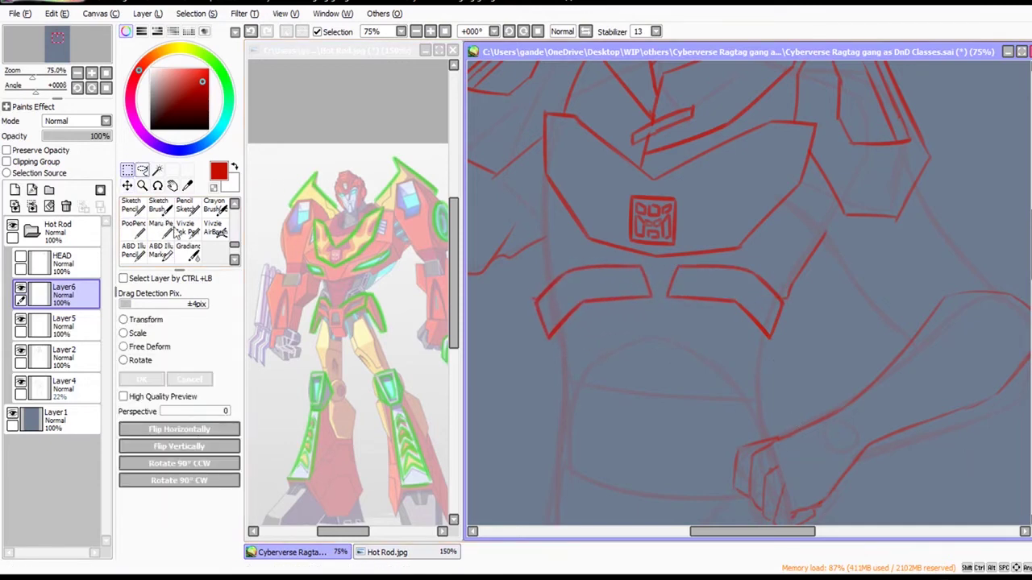
{"action": "left_click", "coordinate": [149, 347]}
{"action": "left_click_drag", "start_coordinate": [655, 391], "coordinate": [673, 367]}
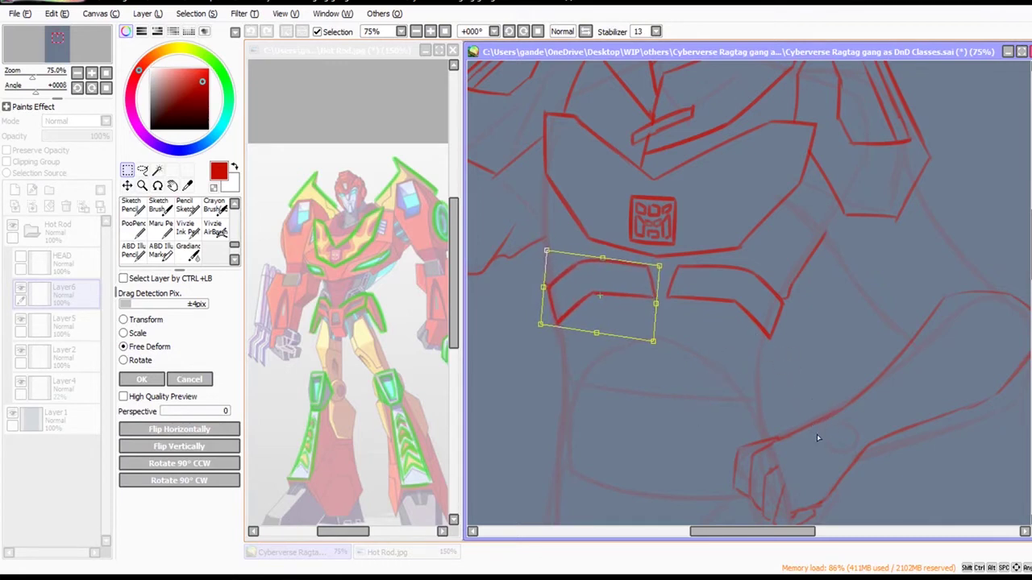
{"action": "left_click_drag", "start_coordinate": [653, 342], "coordinate": [644, 343]}
{"action": "left_click_drag", "start_coordinate": [546, 250], "coordinate": [552, 250]}
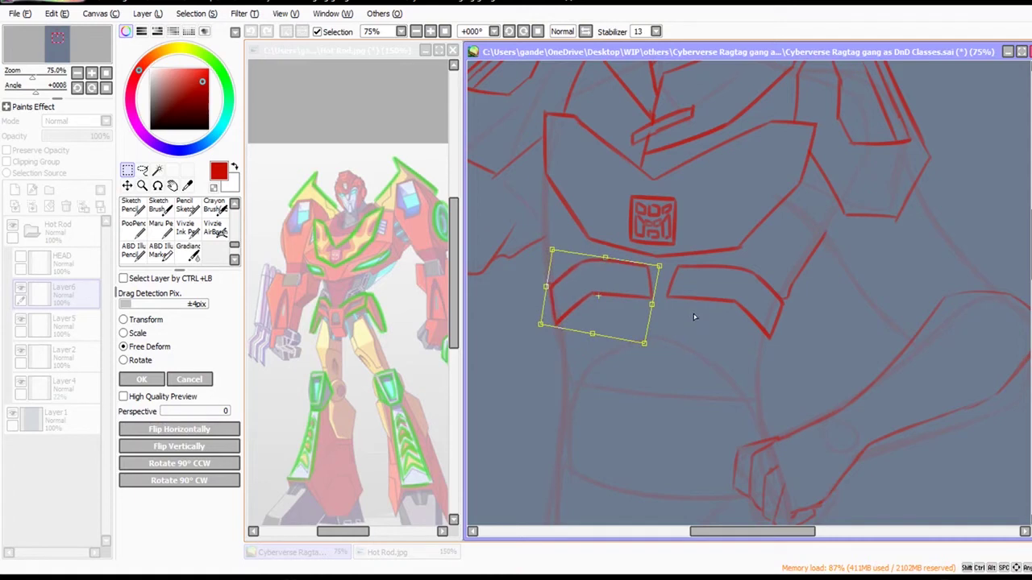
{"action": "left_click", "coordinate": [142, 380]}
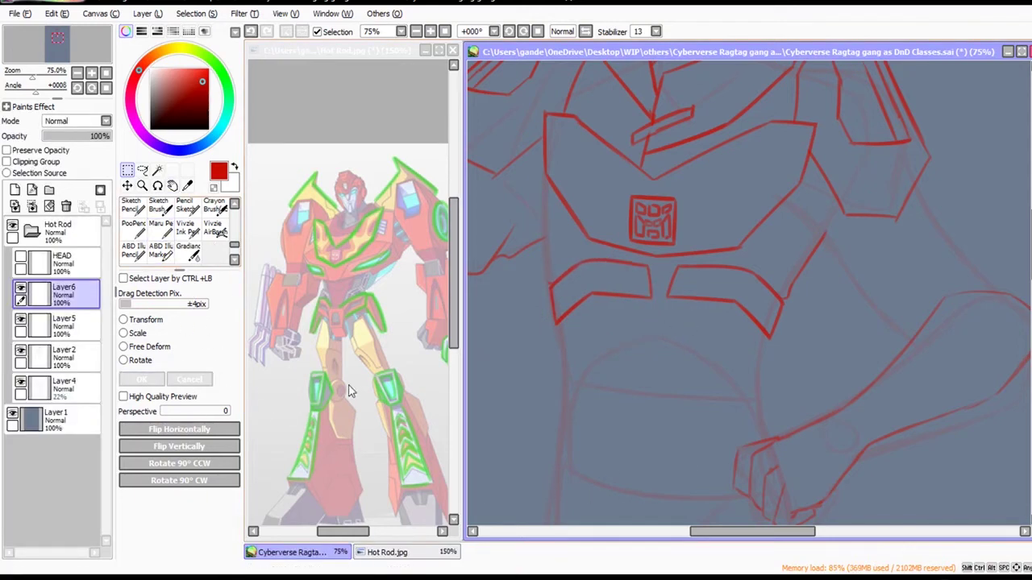
Draw a slanted inset panel inside each rib plate on Layer6 with the ABD marker at size 9.
{"action": "left_click", "coordinate": [159, 250]}
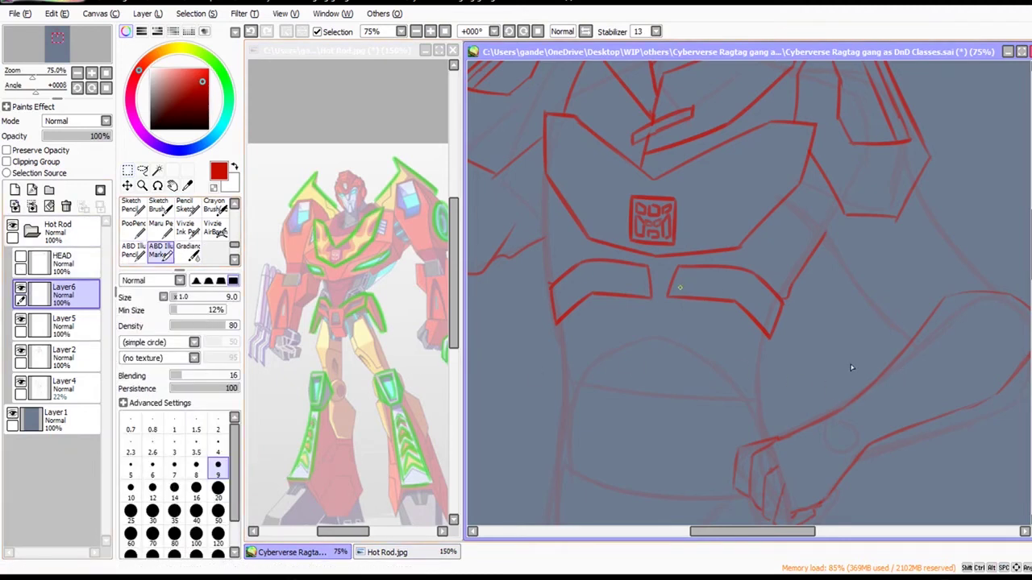
{"action": "mouse_move", "coordinate": [684, 277]}
{"action": "left_mouse_down"}
{"action": "mouse_move", "coordinate": [730, 276]}
{"action": "mouse_move", "coordinate": [726, 289]}
{"action": "left_mouse_up"}
{"action": "key", "text": "ctrl+z"}
{"action": "key", "text": "ctrl+z"}
{"action": "key", "text": "ctrl+y"}
{"action": "left_click_drag", "start_coordinate": [589, 268], "coordinate": [643, 286]}
{"action": "key", "text": "ctrl+z"}
{"action": "key", "text": "space"}
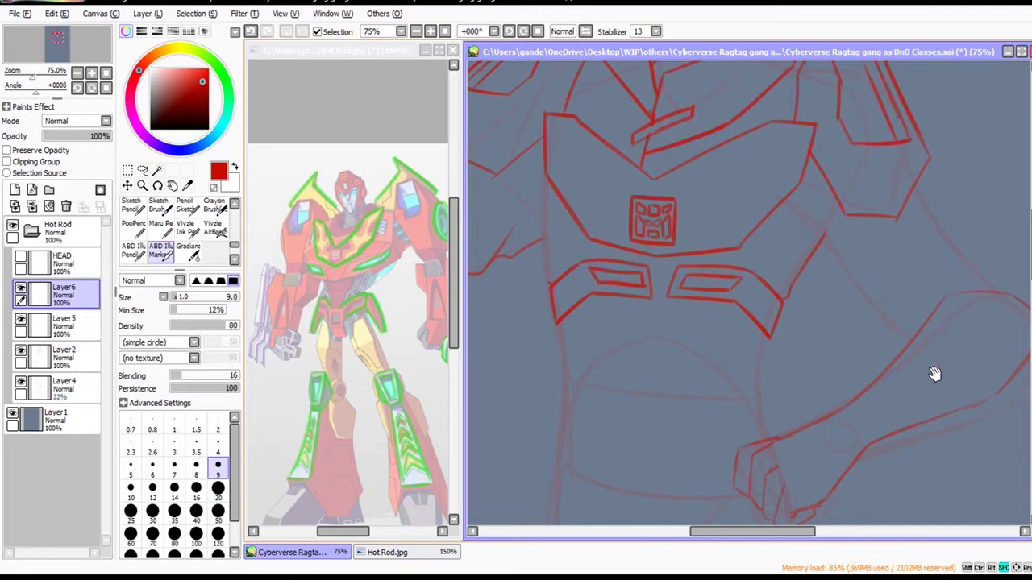
{"action": "left_click_drag", "start_coordinate": [936, 374], "coordinate": [963, 478]}
{"action": "left_click_drag", "start_coordinate": [916, 402], "coordinate": [918, 425]}
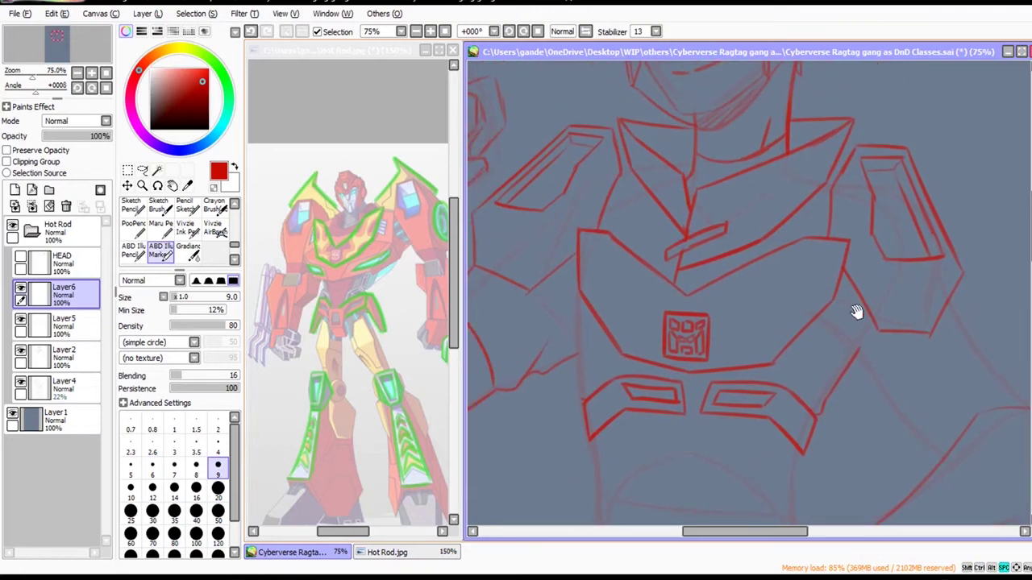
{"action": "key", "text": "ctrl+z"}
{"action": "left_click_drag", "start_coordinate": [623, 168], "coordinate": [640, 167]}
{"action": "mouse_move", "coordinate": [913, 382]}
{"action": "left_mouse_down"}
{"action": "mouse_move", "coordinate": [878, 281]}
{"action": "mouse_move", "coordinate": [748, 253]}
{"action": "left_mouse_up"}
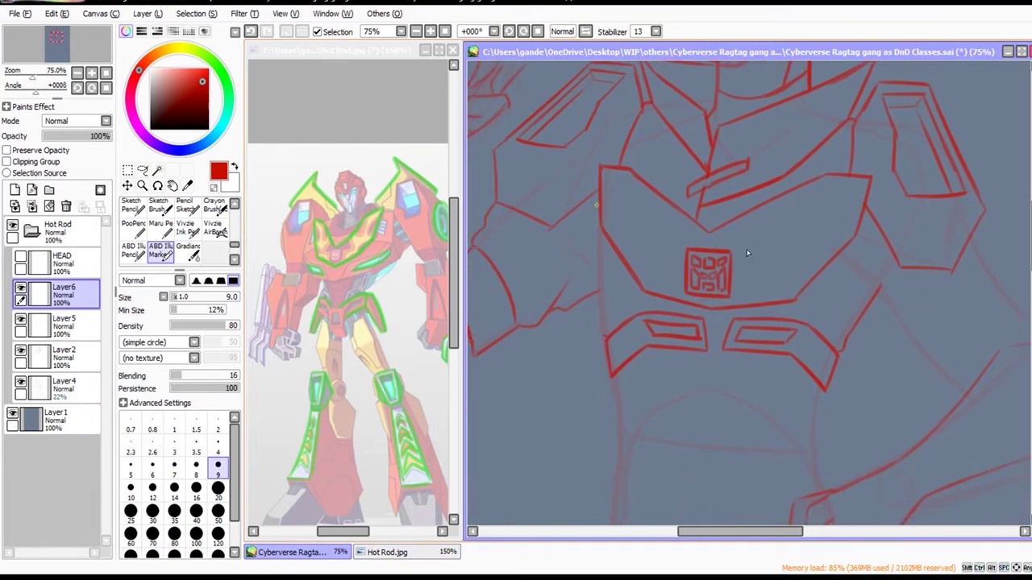
{"action": "left_click_drag", "start_coordinate": [740, 385], "coordinate": [732, 401]}
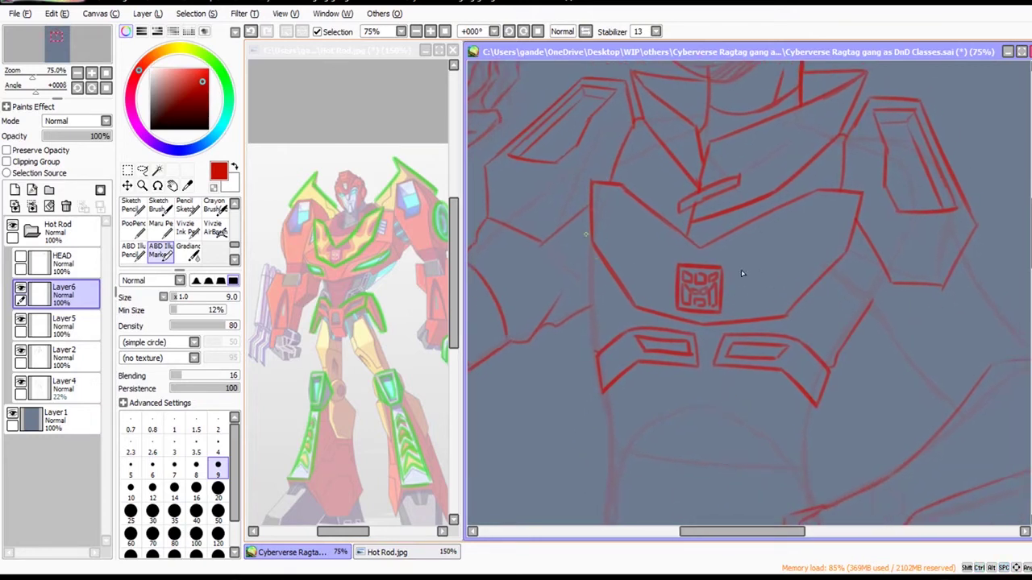
{"action": "mouse_move", "coordinate": [589, 207]}
{"action": "left_mouse_down"}
{"action": "mouse_move", "coordinate": [577, 271]}
{"action": "mouse_move", "coordinate": [600, 325]}
{"action": "left_mouse_up"}
{"action": "key", "text": "ctrl+z"}
{"action": "left_click_drag", "start_coordinate": [582, 248], "coordinate": [583, 273]}
{"action": "mouse_move", "coordinate": [580, 275]}
{"action": "left_mouse_down"}
{"action": "mouse_move", "coordinate": [592, 326]}
{"action": "mouse_move", "coordinate": [580, 287]}
{"action": "left_mouse_up"}
{"action": "key", "text": "ctrl+z"}
{"action": "key", "text": "ctrl+z"}
{"action": "key", "text": "ctrl+z"}
{"action": "key", "text": "ctrl+z"}
Sketch the curved torso side line joining the chest armour to the rib plate on the raised-arm side.
{"action": "mouse_move", "coordinate": [598, 353]}
{"action": "left_mouse_down"}
{"action": "mouse_move", "coordinate": [584, 304]}
{"action": "mouse_move", "coordinate": [589, 234]}
{"action": "mouse_move", "coordinate": [580, 285]}
{"action": "left_mouse_up"}
{"action": "key", "text": "ctrl+z"}
{"action": "key", "text": "ctrl+z"}
{"action": "left_click_drag", "start_coordinate": [590, 232], "coordinate": [578, 286]}
{"action": "key", "text": "ctrl+z"}
{"action": "mouse_move", "coordinate": [586, 227]}
{"action": "left_mouse_down"}
{"action": "mouse_move", "coordinate": [580, 293]}
{"action": "mouse_move", "coordinate": [592, 332]}
{"action": "left_mouse_up"}
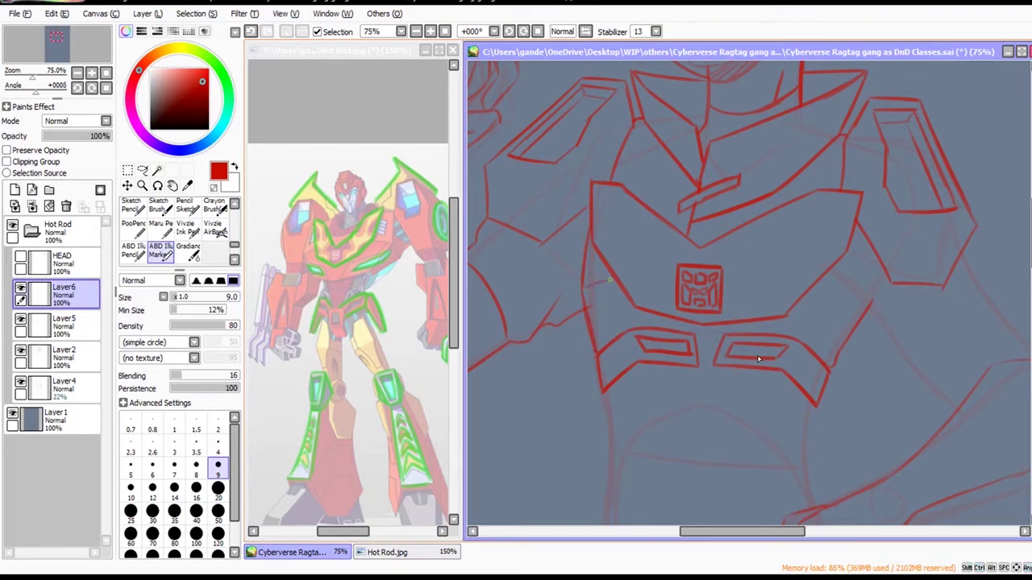
{"action": "key", "text": "ctrl+z"}
Erase the slanted line running up from the rib plate on the hand-on-hip side of Layer5.
{"action": "left_click_drag", "start_coordinate": [1001, 452], "coordinate": [960, 418]}
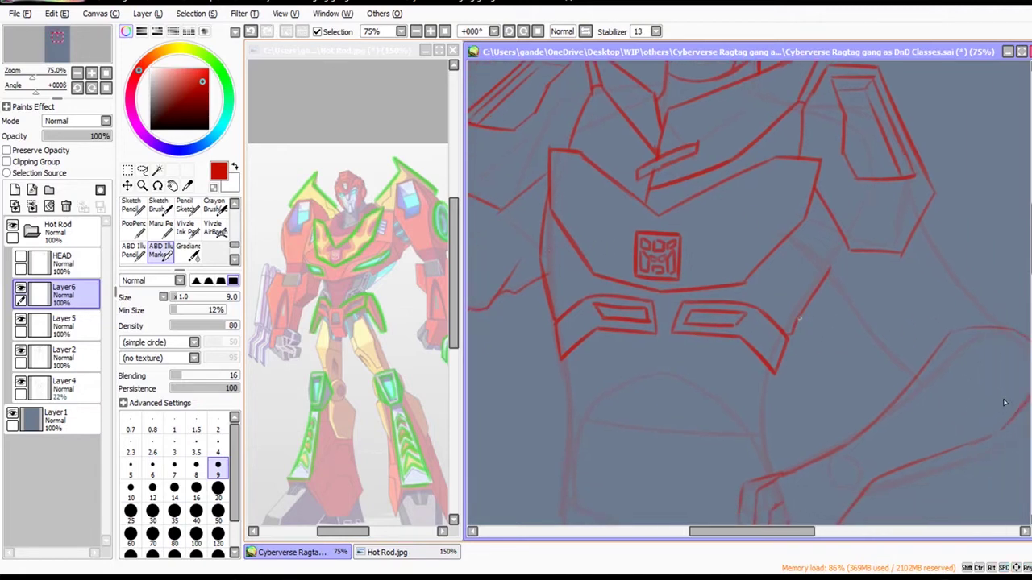
{"action": "key", "text": "e"}
{"action": "left_click", "coordinate": [80, 325]}
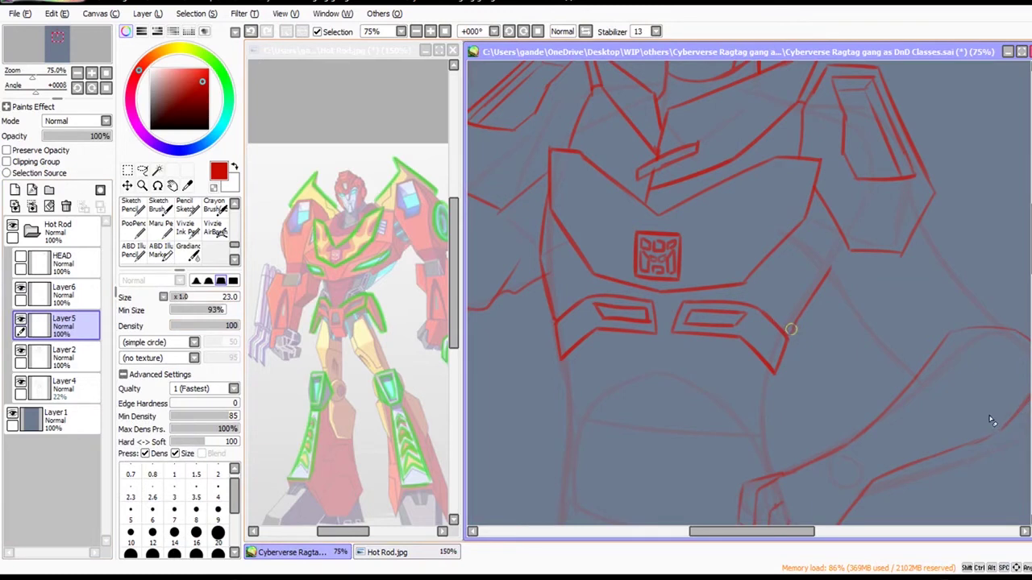
{"action": "left_click_drag", "start_coordinate": [793, 330], "coordinate": [820, 285]}
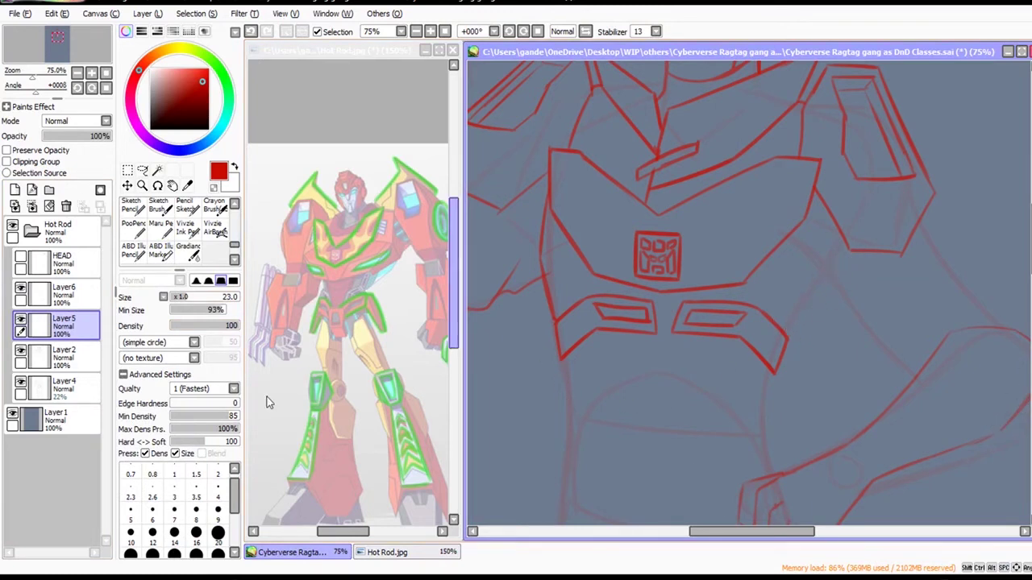
Merge Layer6 into Layer5 and erase the stray raised-arm lines overlapping the torso side on Layer2.
{"action": "left_click", "coordinate": [45, 295]}
{"action": "left_click", "coordinate": [32, 206]}
{"action": "left_click", "coordinate": [74, 326]}
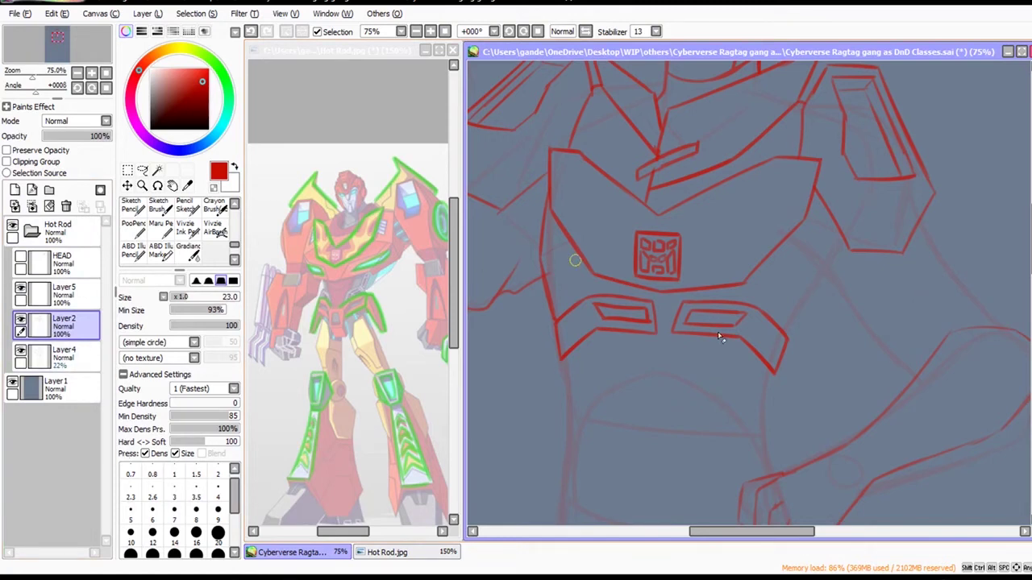
{"action": "left_click_drag", "start_coordinate": [556, 274], "coordinate": [572, 298]}
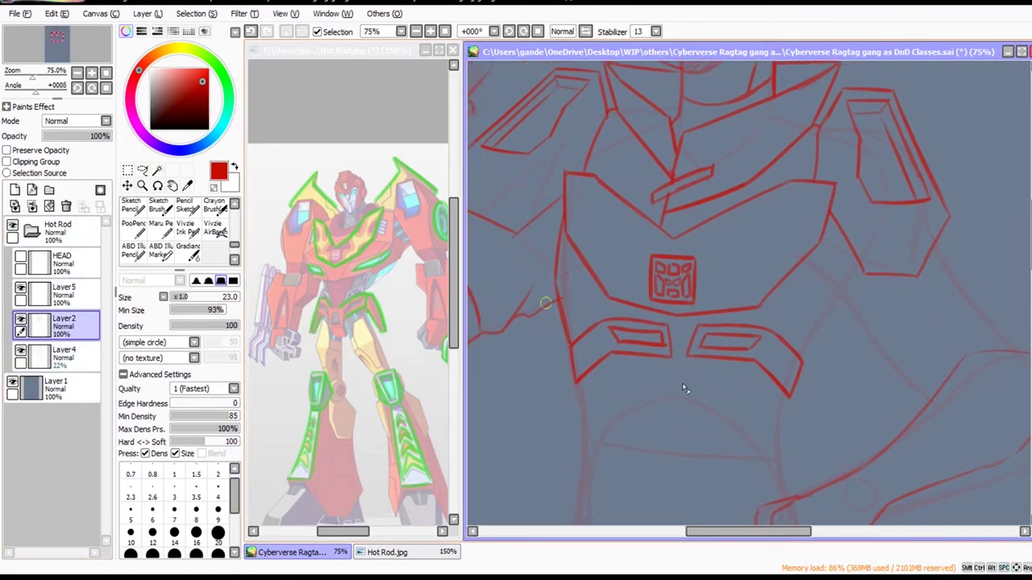
Redraw the torso side line above the rib plate on the hand-on-hip side of Layer5, erasing and reworking its upper part.
{"action": "left_click", "coordinate": [74, 296]}
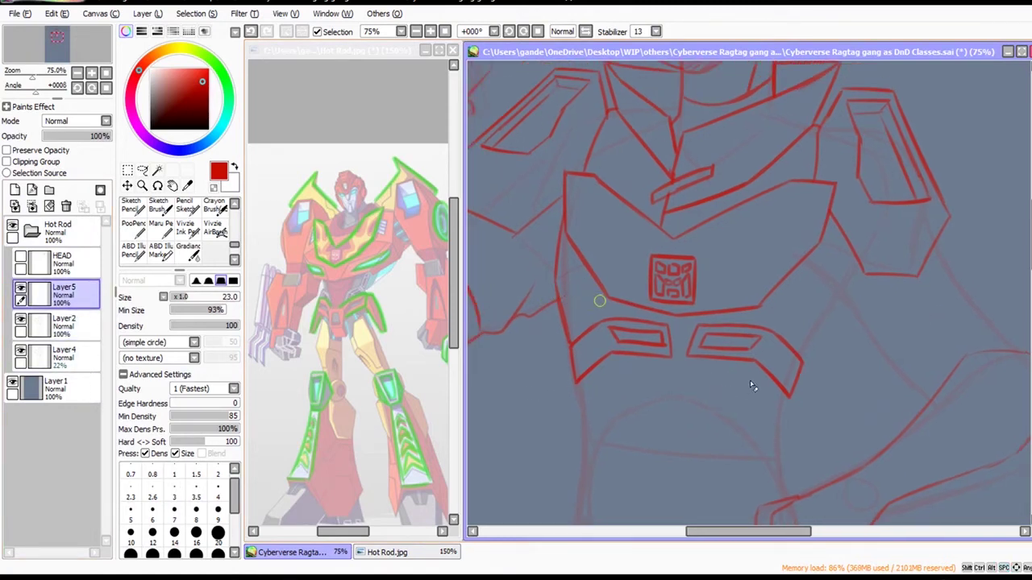
{"action": "left_click", "coordinate": [164, 255]}
{"action": "mouse_move", "coordinate": [833, 365]}
{"action": "left_mouse_down"}
{"action": "mouse_move", "coordinate": [804, 358]}
{"action": "mouse_move", "coordinate": [796, 325]}
{"action": "mouse_move", "coordinate": [815, 290]}
{"action": "left_mouse_up"}
{"action": "key", "text": "ctrl+z"}
{"action": "key", "text": "ctrl+z"}
{"action": "key", "text": "ctrl+y"}
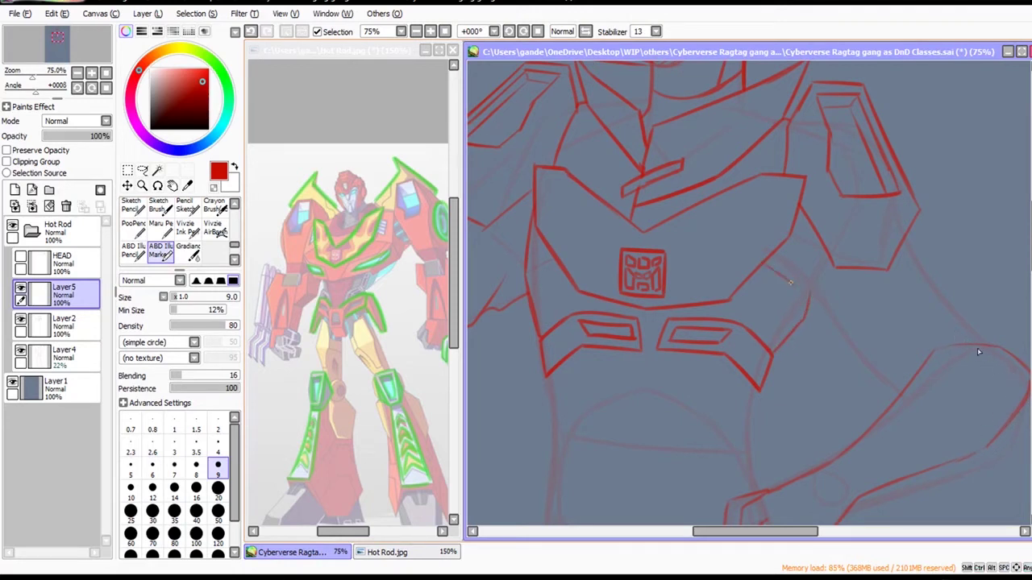
{"action": "key", "text": "ctrl+z"}
{"action": "key", "text": "ctrl+y"}
{"action": "key", "text": "e"}
{"action": "left_click_drag", "start_coordinate": [806, 327], "coordinate": [812, 299]}
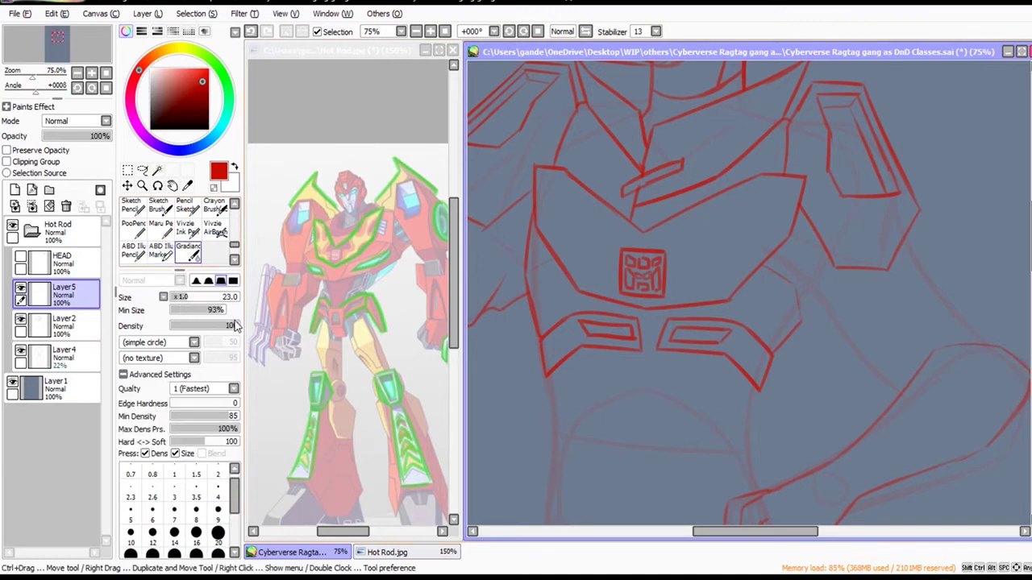
{"action": "left_click", "coordinate": [163, 231]}
{"action": "left_click", "coordinate": [162, 252]}
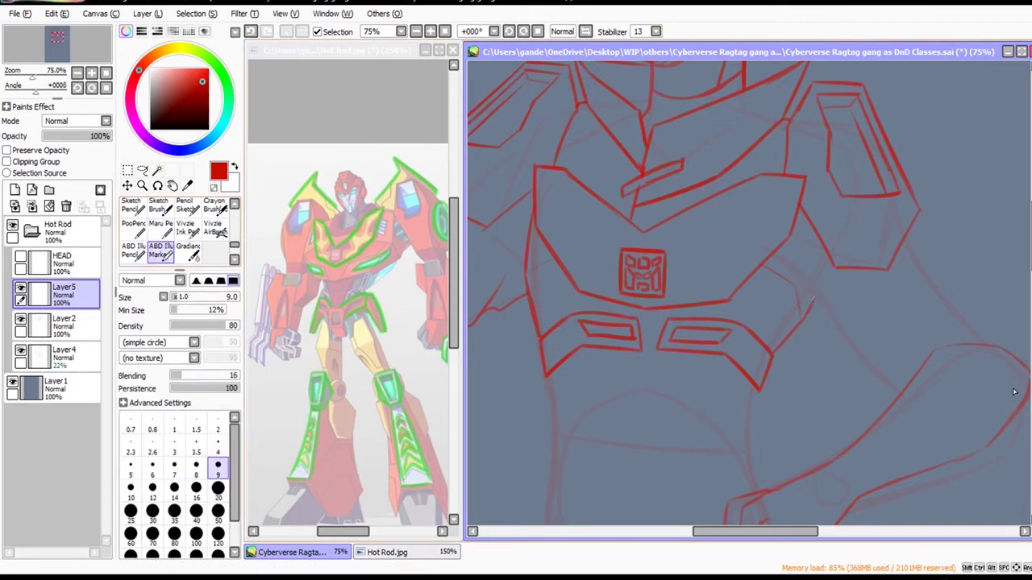
Merge Layer5 into Layer2.
{"action": "mouse_move", "coordinate": [1024, 367]}
{"action": "left_mouse_down"}
{"action": "mouse_move", "coordinate": [1015, 402]}
{"action": "mouse_move", "coordinate": [1004, 401]}
{"action": "left_mouse_up"}
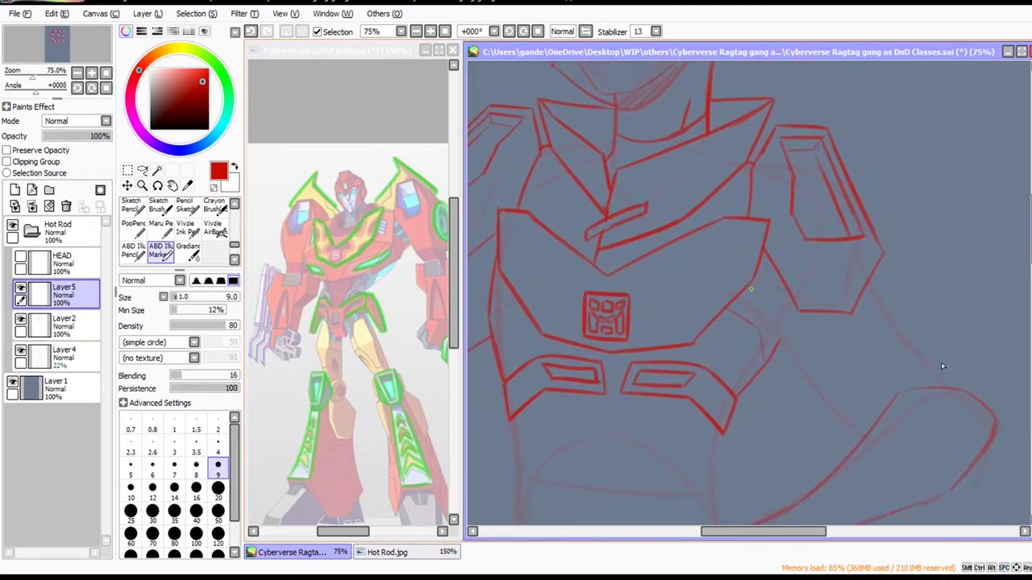
{"action": "left_click", "coordinate": [1023, 402], "text": "ctrl+alt"}
{"action": "left_click_drag", "start_coordinate": [1021, 413], "coordinate": [917, 415]}
{"action": "scroll", "coordinate": [933, 387], "scroll_direction": "down", "scroll_amount": 1}
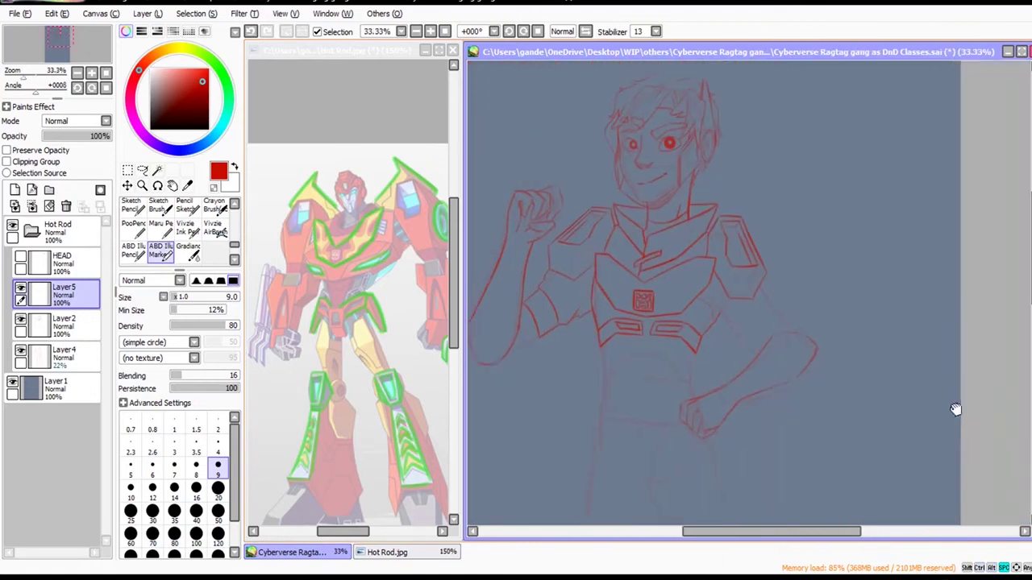
{"action": "scroll", "coordinate": [1010, 408], "scroll_direction": "up", "scroll_amount": 1}
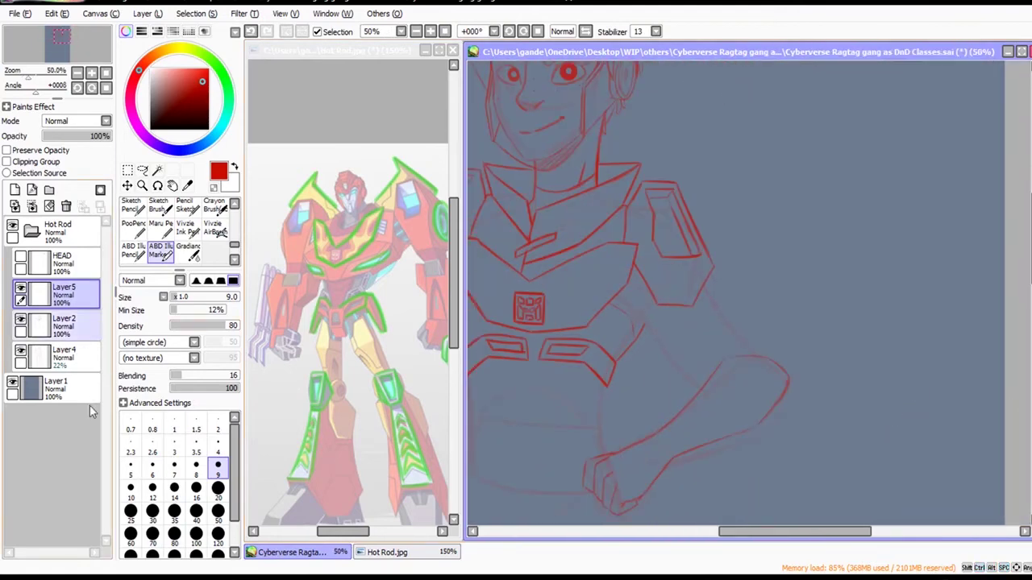
{"action": "left_click", "coordinate": [49, 207]}
Cut the shoulder pad on the hand-on-hip side out of Layer2 with a freehand selection and paste it onto its own layer.
{"action": "left_click", "coordinate": [142, 170]}
{"action": "scroll", "coordinate": [795, 291], "scroll_direction": "up", "scroll_amount": 2}
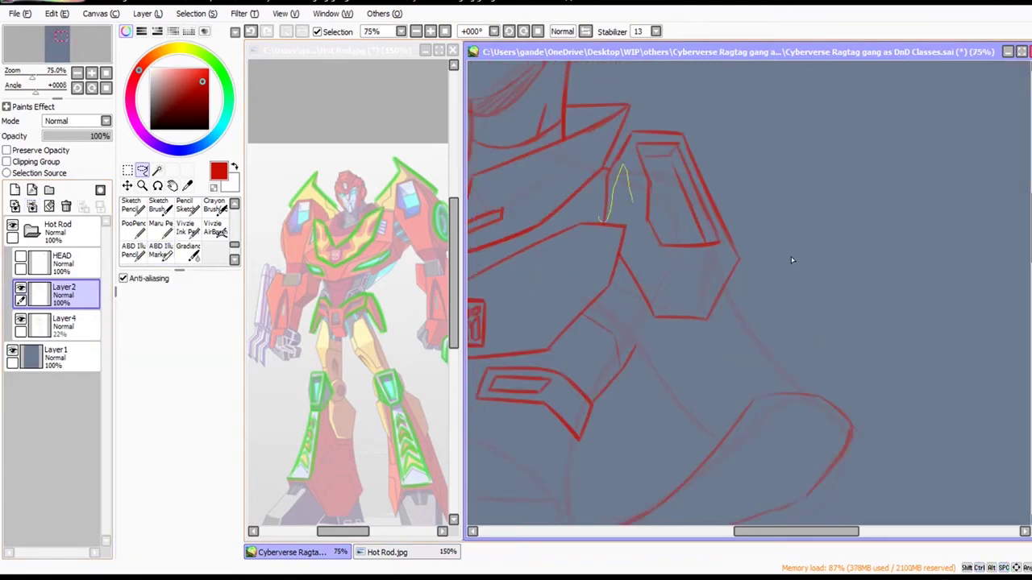
{"action": "mouse_move", "coordinate": [779, 359]}
{"action": "left_mouse_down"}
{"action": "mouse_move", "coordinate": [946, 384]}
{"action": "mouse_move", "coordinate": [896, 177]}
{"action": "mouse_move", "coordinate": [805, 150]}
{"action": "left_mouse_up"}
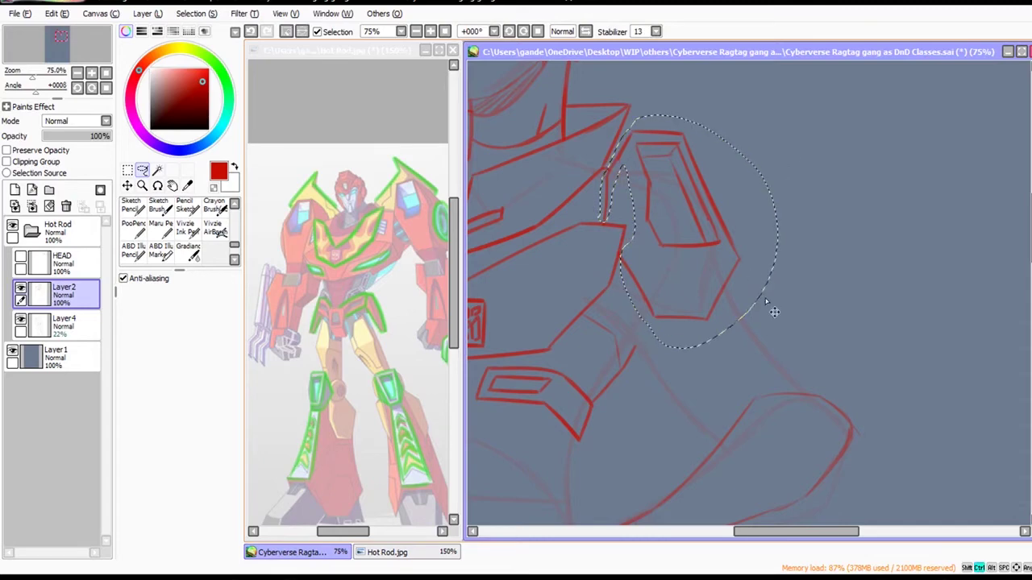
{"action": "key", "text": "ctrl+x"}
{"action": "key", "text": "ctrl+v"}
{"action": "scroll", "coordinate": [806, 339], "scroll_direction": "down", "scroll_amount": 2}
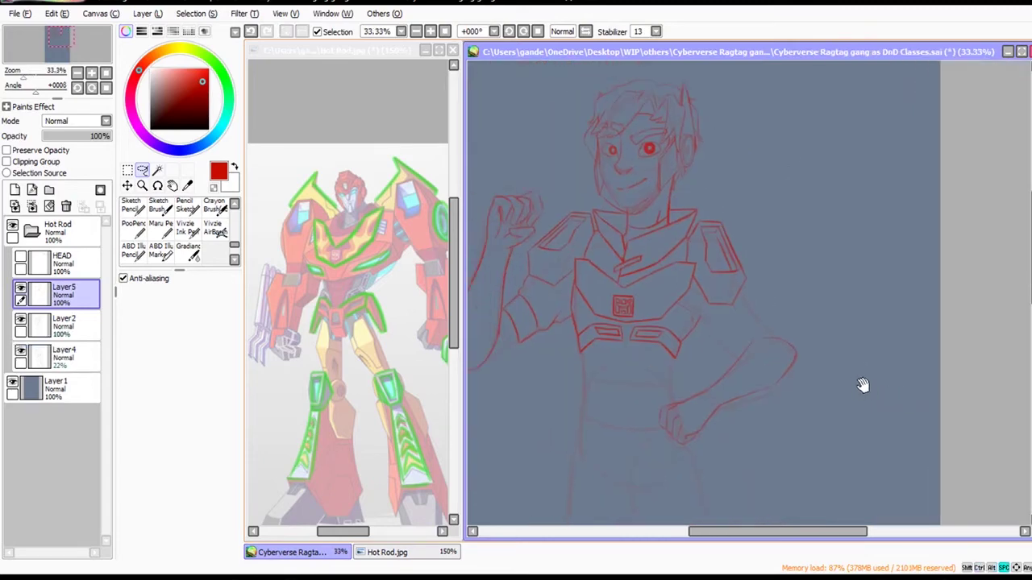
Rotate the pasted shoulder pad outward and free-deform its lower corners so it follows the slope of the upper arm.
{"action": "scroll", "coordinate": [862, 385], "scroll_direction": "up", "scroll_amount": 1}
{"action": "key", "text": "ctrl+t"}
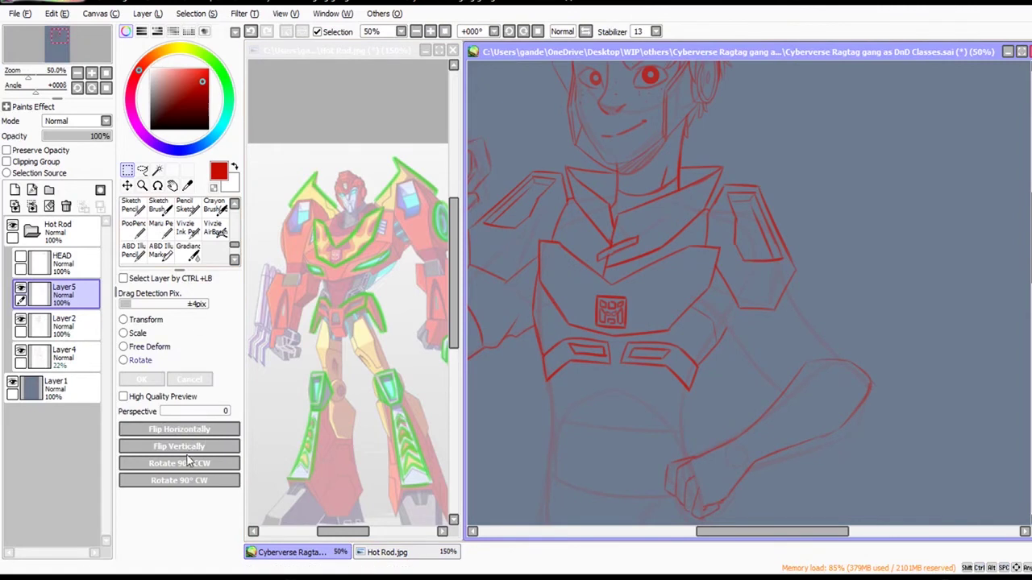
{"action": "left_click_drag", "start_coordinate": [959, 357], "coordinate": [942, 330]}
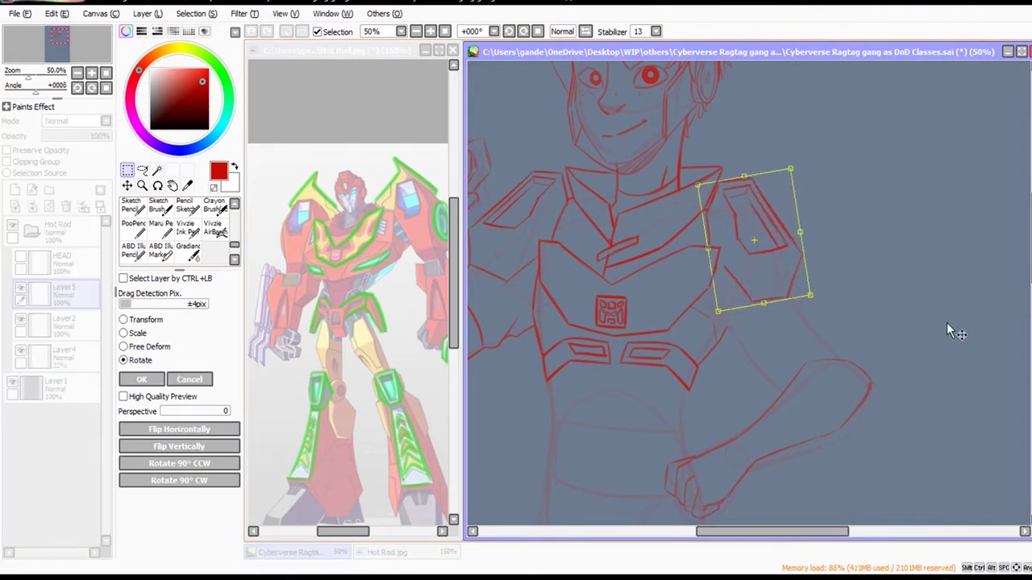
{"action": "left_click", "coordinate": [145, 347]}
{"action": "left_click_drag", "start_coordinate": [763, 303], "coordinate": [777, 301]}
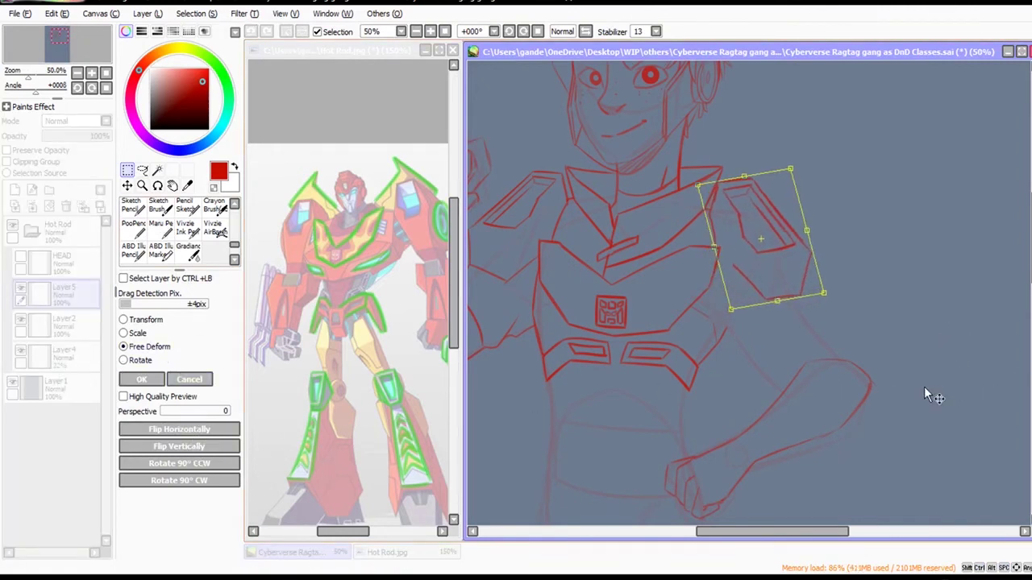
{"action": "left_click_drag", "start_coordinate": [924, 386], "coordinate": [887, 381]}
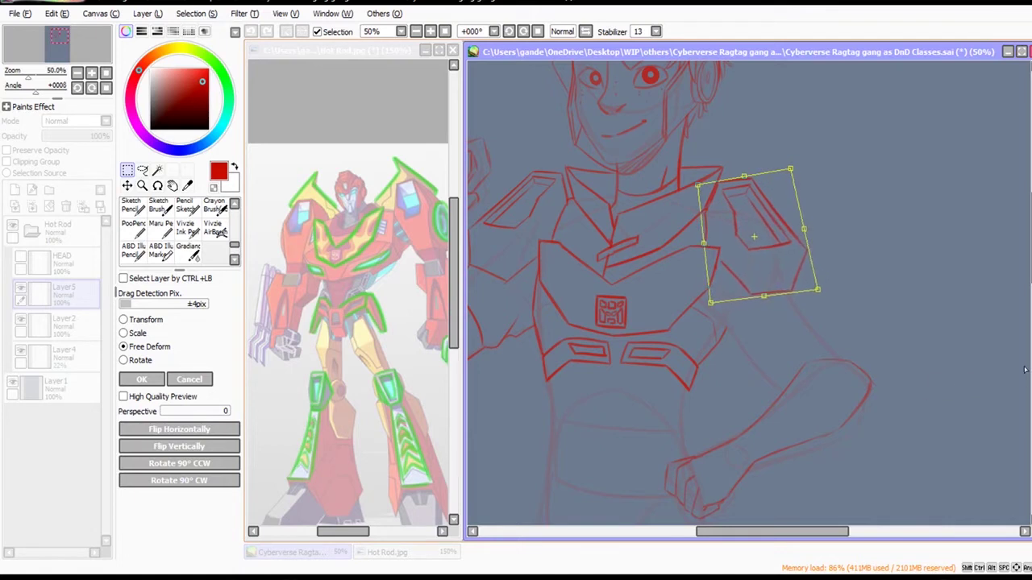
{"action": "left_click_drag", "start_coordinate": [1024, 370], "coordinate": [1018, 364]}
{"action": "left_click_drag", "start_coordinate": [930, 228], "coordinate": [937, 226]}
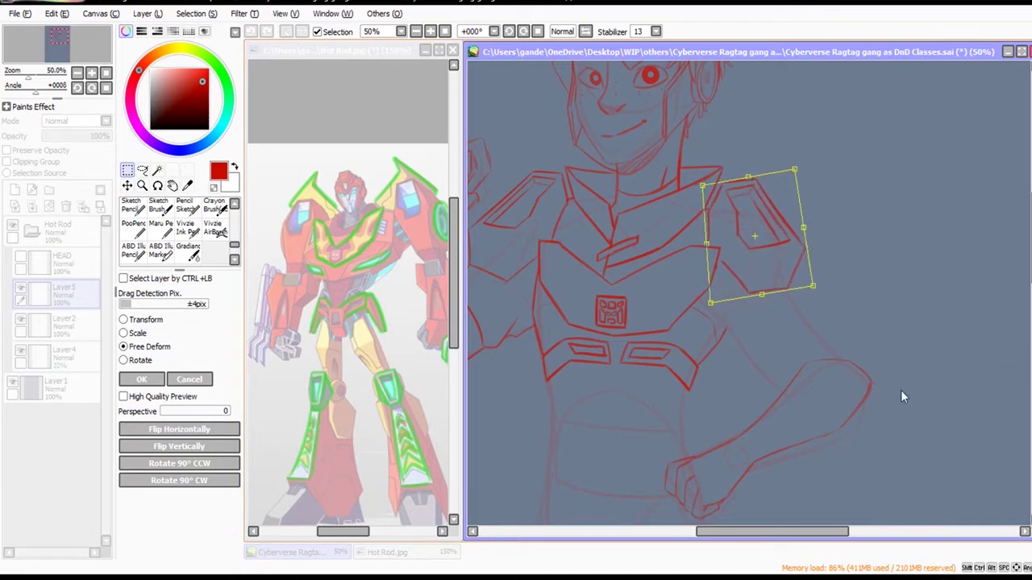
{"action": "key", "text": "Return"}
Sketch the torso side line from the collar down to the chest plate beside the moved shoulder pad and clean up its lower end.
{"action": "scroll", "coordinate": [736, 251], "scroll_direction": "up", "scroll_amount": 1}
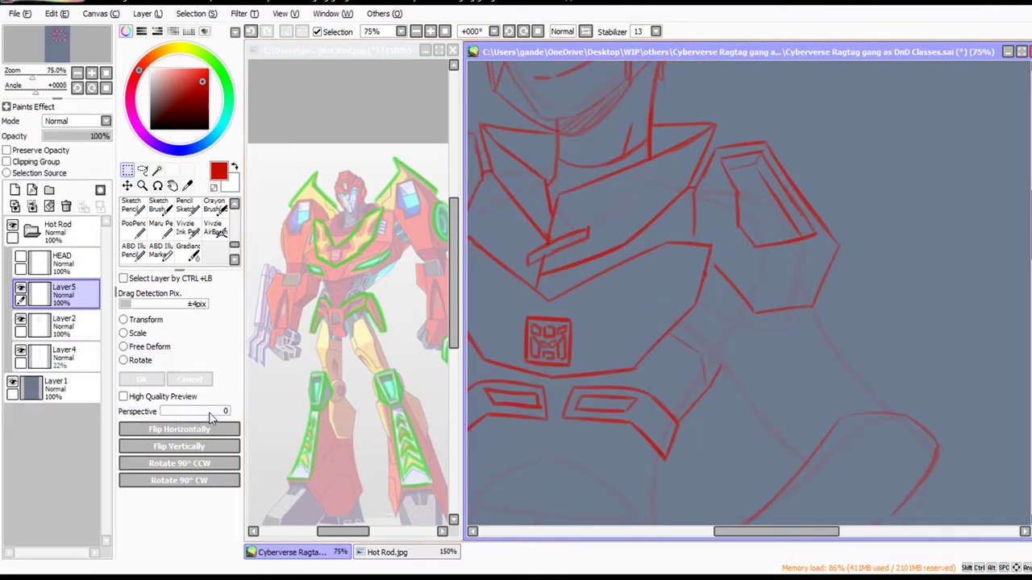
{"action": "left_click", "coordinate": [160, 251]}
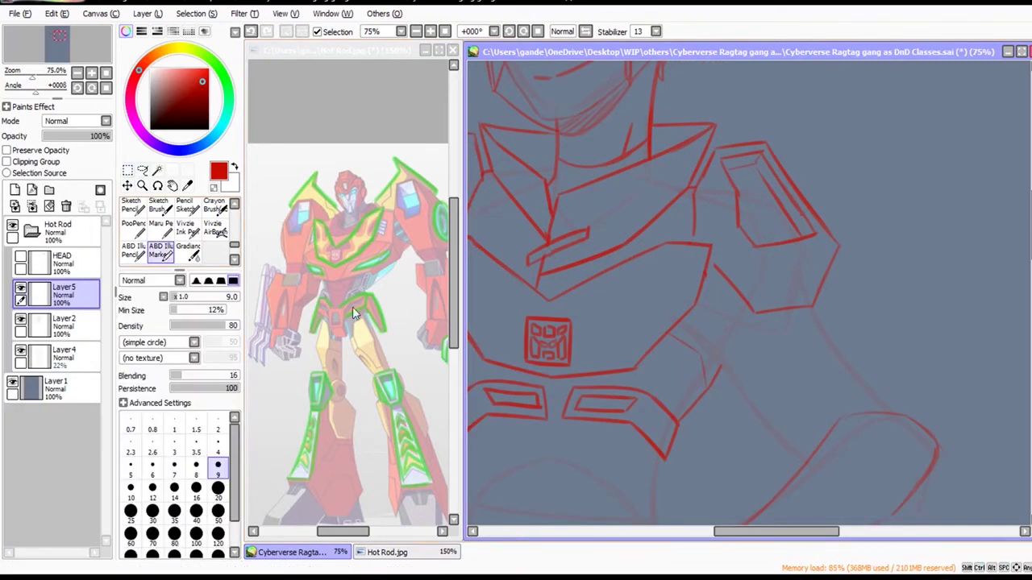
{"action": "left_click_drag", "start_coordinate": [695, 194], "coordinate": [699, 241]}
{"action": "key", "text": "e"}
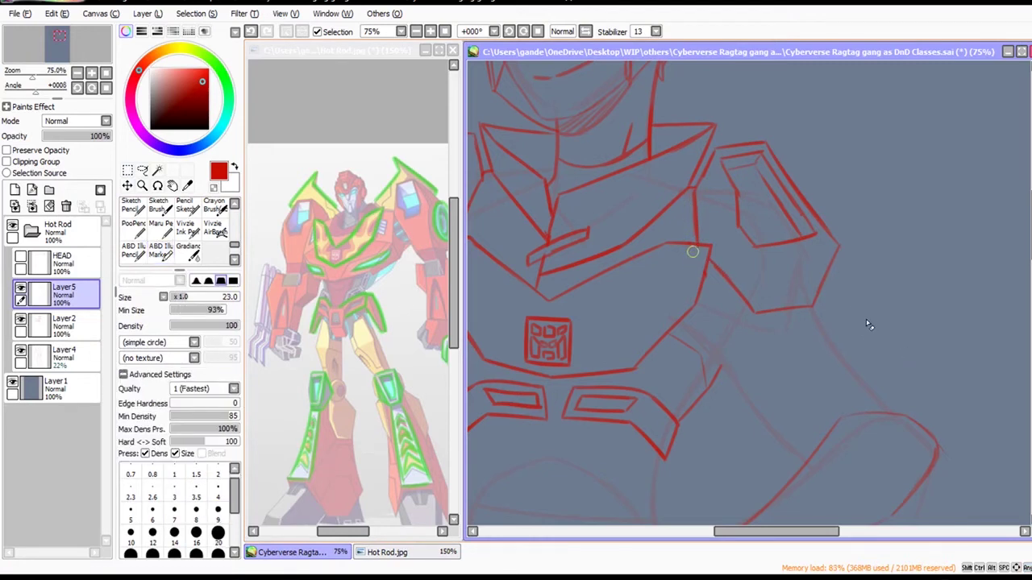
{"action": "left_click", "coordinate": [679, 282], "text": "ctrl+alt"}
{"action": "left_click_drag", "start_coordinate": [851, 361], "coordinate": [893, 374]}
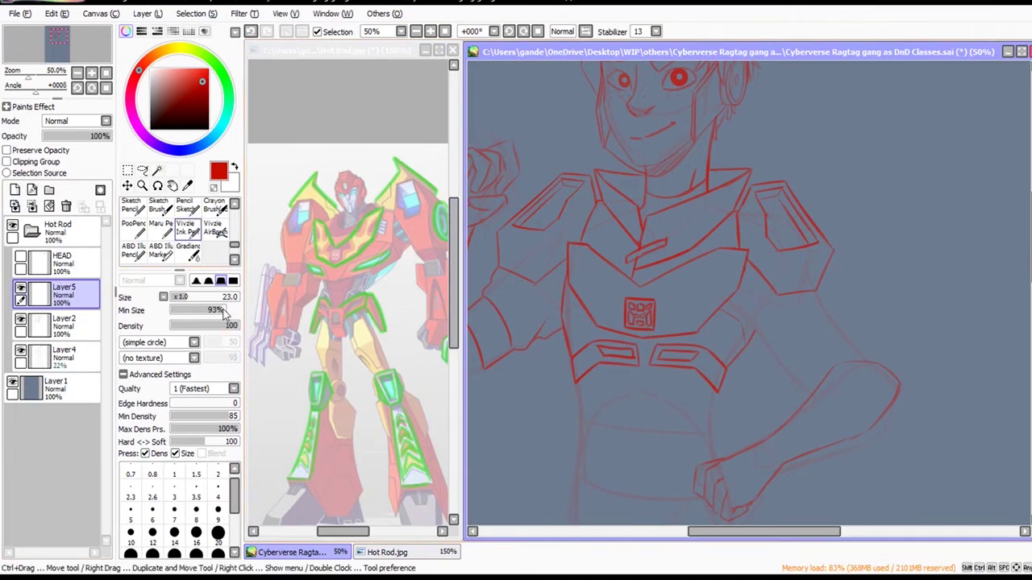
{"action": "left_click", "coordinate": [161, 250]}
{"action": "scroll", "coordinate": [836, 373], "scroll_direction": "up", "scroll_amount": 1}
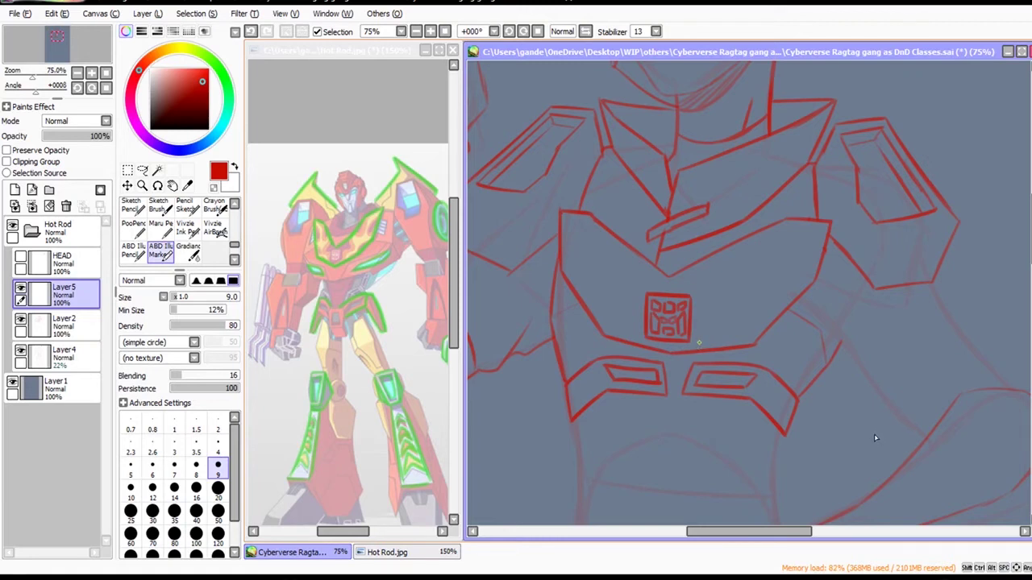
{"action": "mouse_move", "coordinate": [700, 342]}
{"action": "left_mouse_down"}
{"action": "mouse_move", "coordinate": [730, 299]}
{"action": "mouse_move", "coordinate": [730, 257]}
{"action": "mouse_move", "coordinate": [766, 264]}
{"action": "mouse_move", "coordinate": [757, 283]}
{"action": "mouse_move", "coordinate": [784, 237]}
{"action": "mouse_move", "coordinate": [809, 235]}
{"action": "left_mouse_up"}
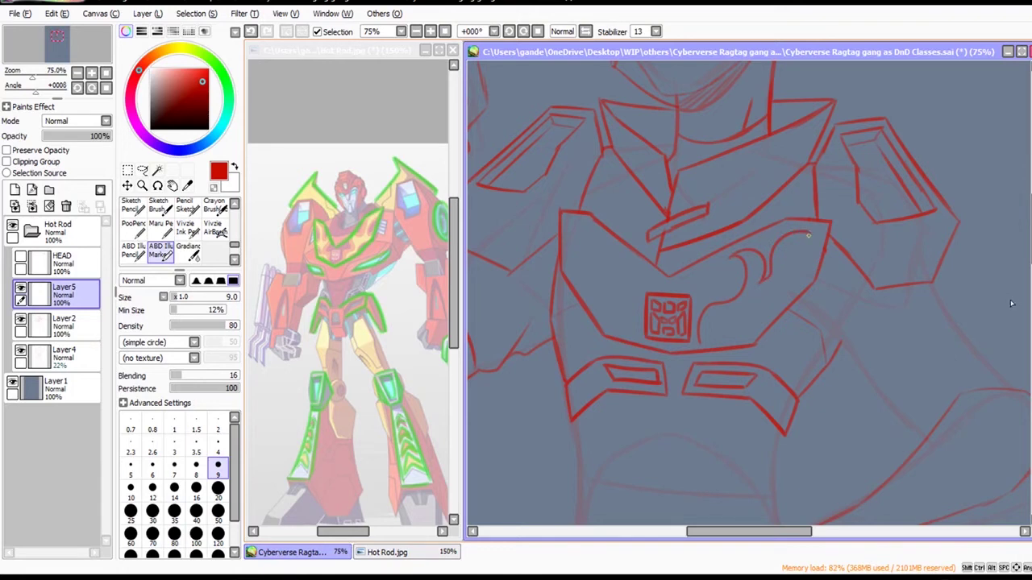
{"action": "key", "text": "ctrl+z"}
{"action": "key", "text": "ctrl+z"}
{"action": "key", "text": "ctrl+z"}
{"action": "key", "text": "ctrl+z"}
{"action": "key", "text": "ctrl+z"}
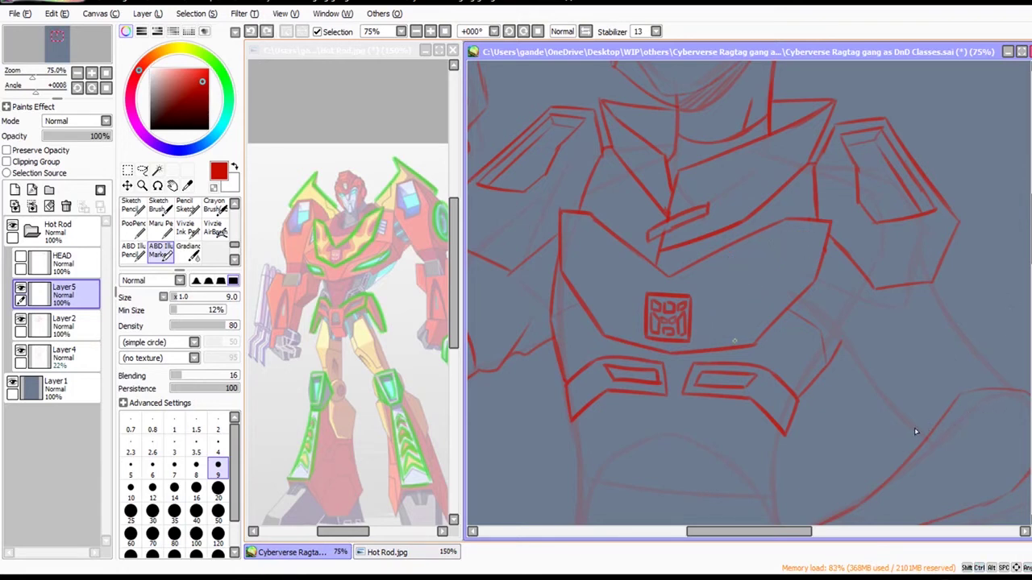
{"action": "left_click_drag", "start_coordinate": [721, 321], "coordinate": [770, 295]}
{"action": "key", "text": "ctrl+z"}
Sketch angular inner panel lines on the chest plate on both sides of the emblem and save the drawing.
{"action": "mouse_move", "coordinate": [719, 324]}
{"action": "left_mouse_down"}
{"action": "mouse_move", "coordinate": [781, 281]}
{"action": "mouse_move", "coordinate": [775, 264]}
{"action": "mouse_move", "coordinate": [815, 233]}
{"action": "left_mouse_up"}
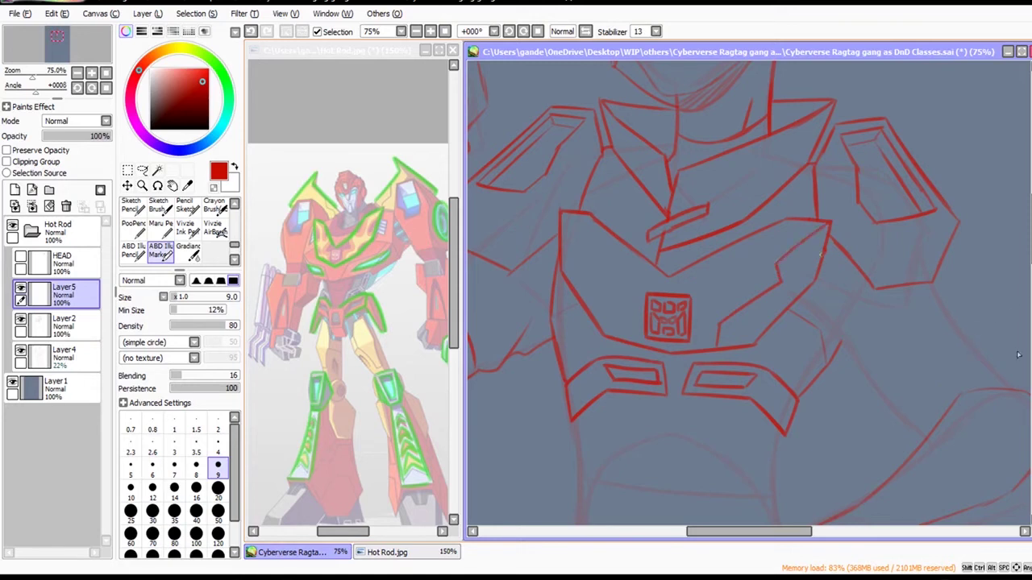
{"action": "left_click_drag", "start_coordinate": [576, 265], "coordinate": [614, 298]}
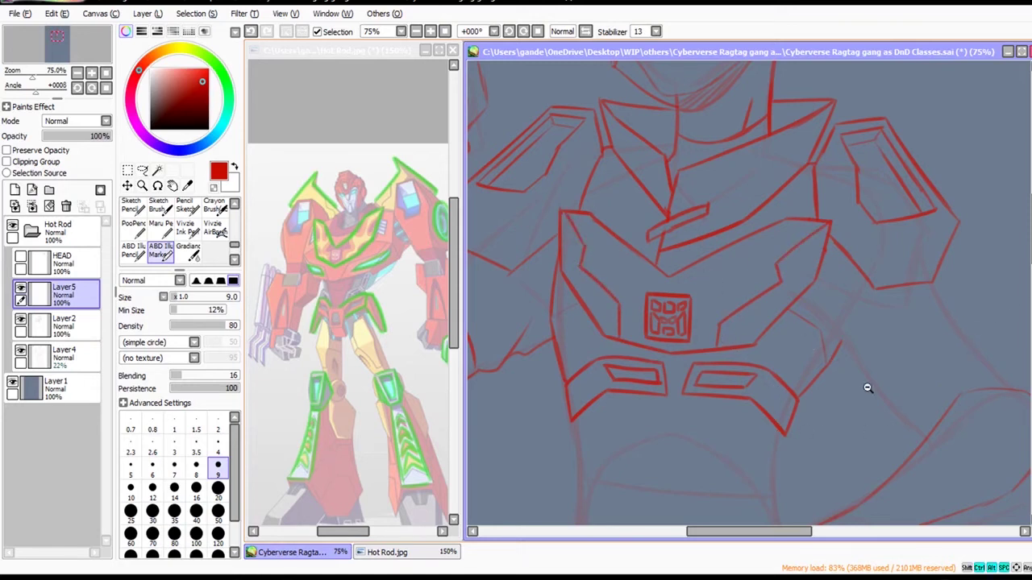
{"action": "left_click_drag", "start_coordinate": [842, 339], "coordinate": [830, 362]}
{"action": "left_click", "coordinate": [828, 367], "text": "ctrl+alt"}
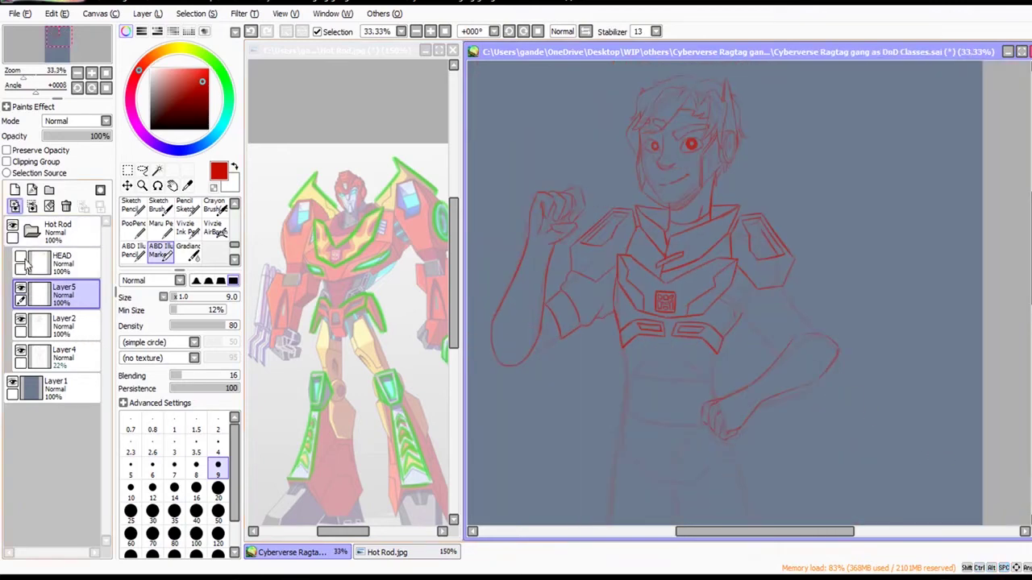
{"action": "key", "text": "ctrl+s"}
{"action": "key", "text": "alt+Tab"}
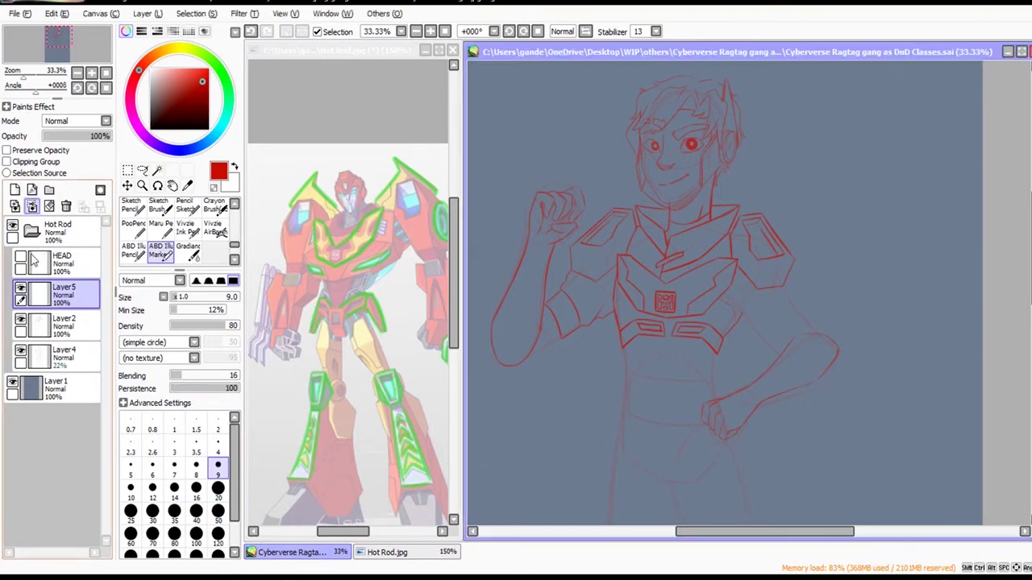
Sketch the armpit folds and the bunched outer sleeve edge beneath the shoulder pad on the hand-on-hip arm.
{"action": "scroll", "coordinate": [935, 357], "scroll_direction": "up", "scroll_amount": 2}
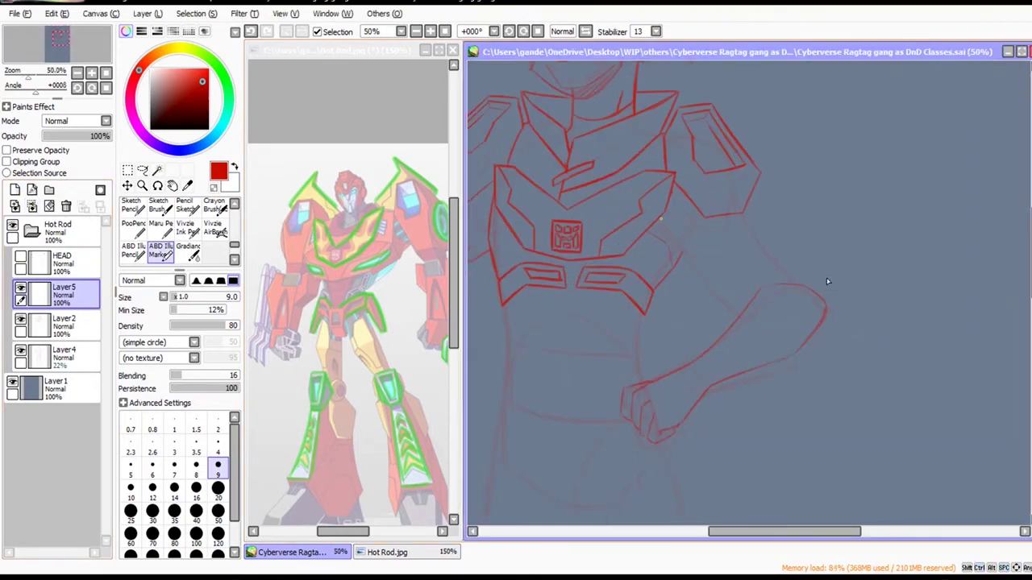
{"action": "mouse_move", "coordinate": [661, 207]}
{"action": "left_mouse_down"}
{"action": "mouse_move", "coordinate": [671, 241]}
{"action": "mouse_move", "coordinate": [707, 235]}
{"action": "left_mouse_up"}
{"action": "key", "text": "ctrl+z"}
{"action": "key", "text": "ctrl+z"}
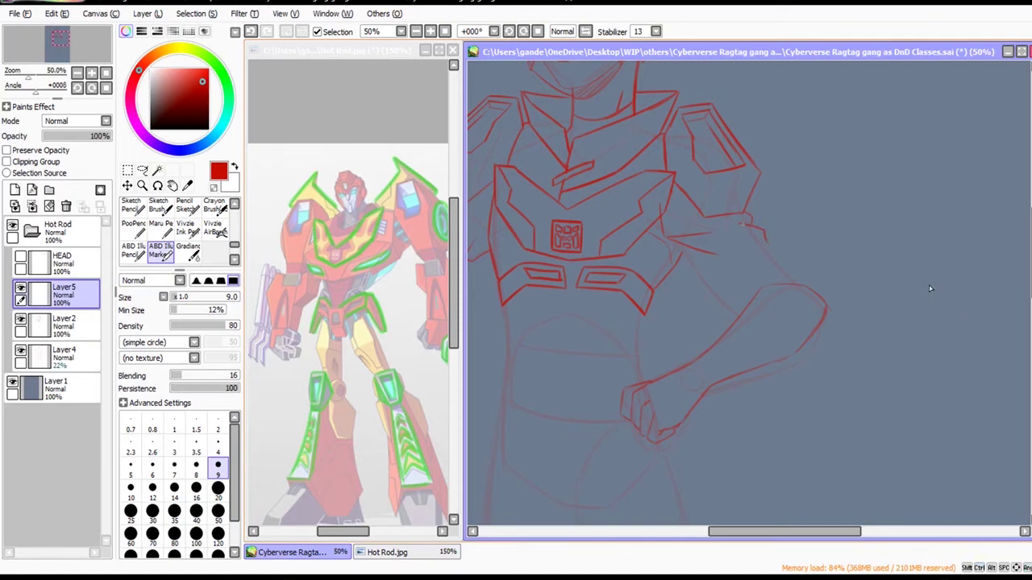
{"action": "key", "text": "ctrl+z"}
{"action": "key", "text": "ctrl+y"}
{"action": "key", "text": "ctrl+z"}
{"action": "key", "text": "ctrl+y"}
Sketch the rolled-up cuff above the elbow of the hand-on-hip arm and the inner sleeve line joining it to the armpit.
{"action": "mouse_move", "coordinate": [723, 310]}
{"action": "left_mouse_down"}
{"action": "mouse_move", "coordinate": [855, 333]}
{"action": "mouse_move", "coordinate": [749, 309]}
{"action": "mouse_move", "coordinate": [758, 317]}
{"action": "mouse_move", "coordinate": [846, 273]}
{"action": "left_mouse_up"}
{"action": "scroll", "coordinate": [752, 300], "scroll_direction": "up", "scroll_amount": 1}
{"action": "key", "text": "ctrl+z"}
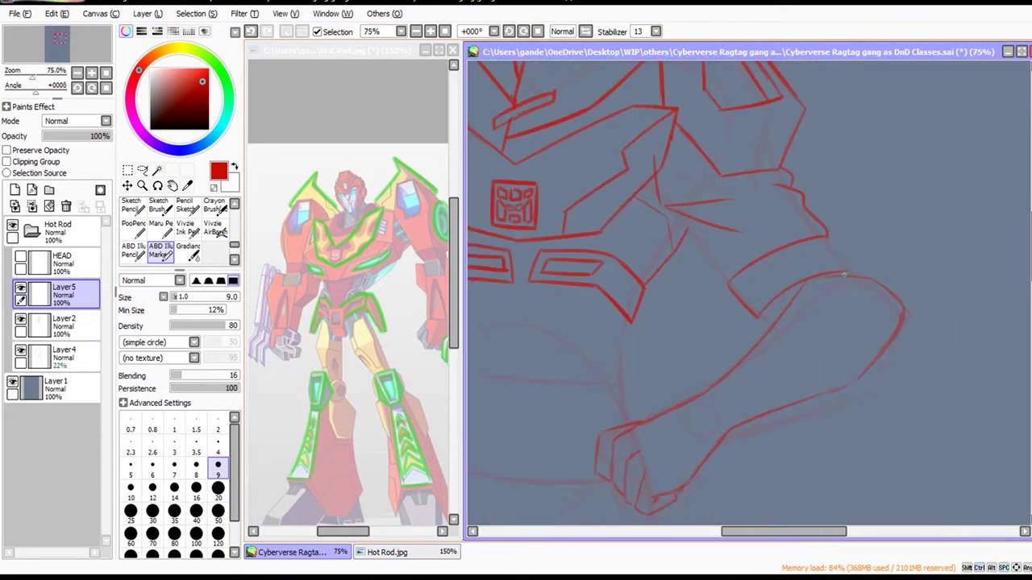
{"action": "key", "text": "ctrl+z"}
{"action": "left_click_drag", "start_coordinate": [758, 317], "coordinate": [863, 274]}
{"action": "left_click_drag", "start_coordinate": [827, 237], "coordinate": [858, 271]}
{"action": "key", "text": "ctrl+z"}
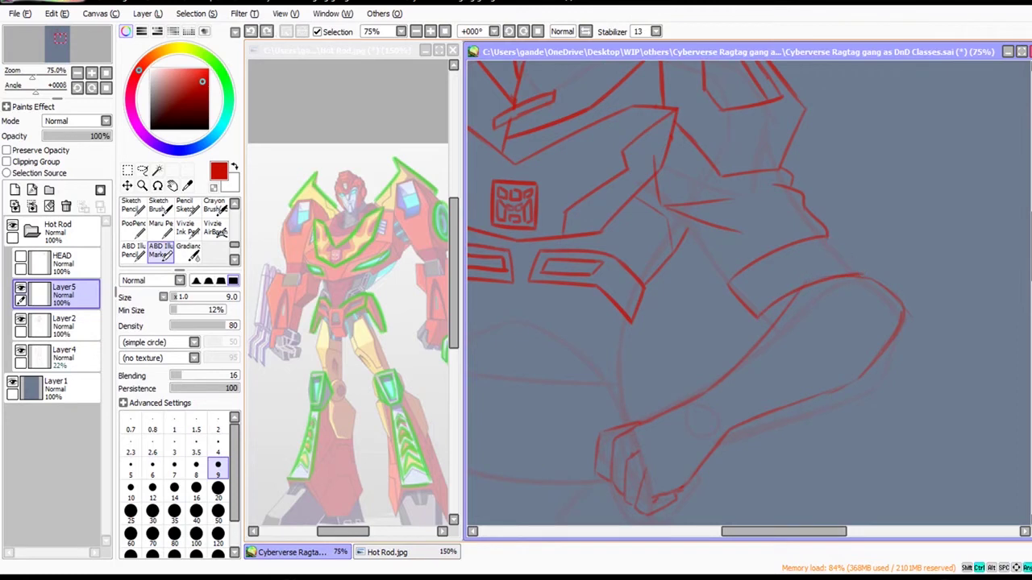
{"action": "left_click_drag", "start_coordinate": [829, 237], "coordinate": [859, 271]}
{"action": "left_click_drag", "start_coordinate": [724, 281], "coordinate": [691, 222]}
Erase part of the cuff's lower edge where it crosses the top of the forearm on Layer5.
{"action": "key", "text": "e"}
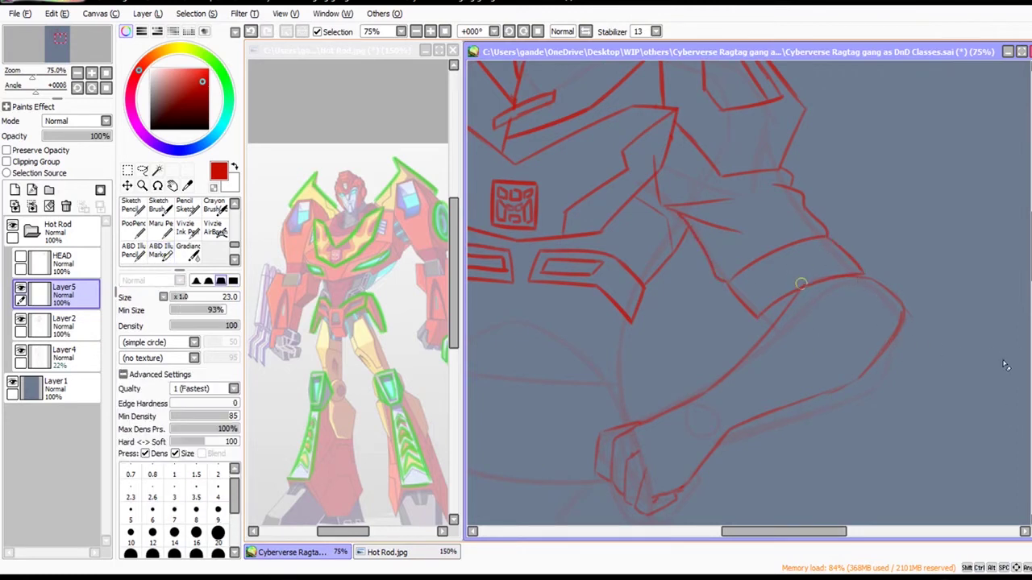
{"action": "mouse_move", "coordinate": [807, 284]}
{"action": "left_mouse_down"}
{"action": "mouse_move", "coordinate": [807, 292]}
{"action": "mouse_move", "coordinate": [856, 281]}
{"action": "left_mouse_up"}
{"action": "left_click", "coordinate": [835, 322], "text": "ctrl+alt"}
{"action": "mouse_move", "coordinate": [817, 329]}
{"action": "left_mouse_down"}
{"action": "mouse_move", "coordinate": [841, 332]}
{"action": "mouse_move", "coordinate": [838, 347]}
{"action": "mouse_move", "coordinate": [781, 316]}
{"action": "left_mouse_up"}
Select the rolled cuff freehand, free-deform its lower corners to narrow it around the arm, and clear the selection.
{"action": "left_click", "coordinate": [837, 347], "text": "ctrl"}
{"action": "key", "text": "l"}
{"action": "left_click", "coordinate": [641, 309], "text": "ctrl"}
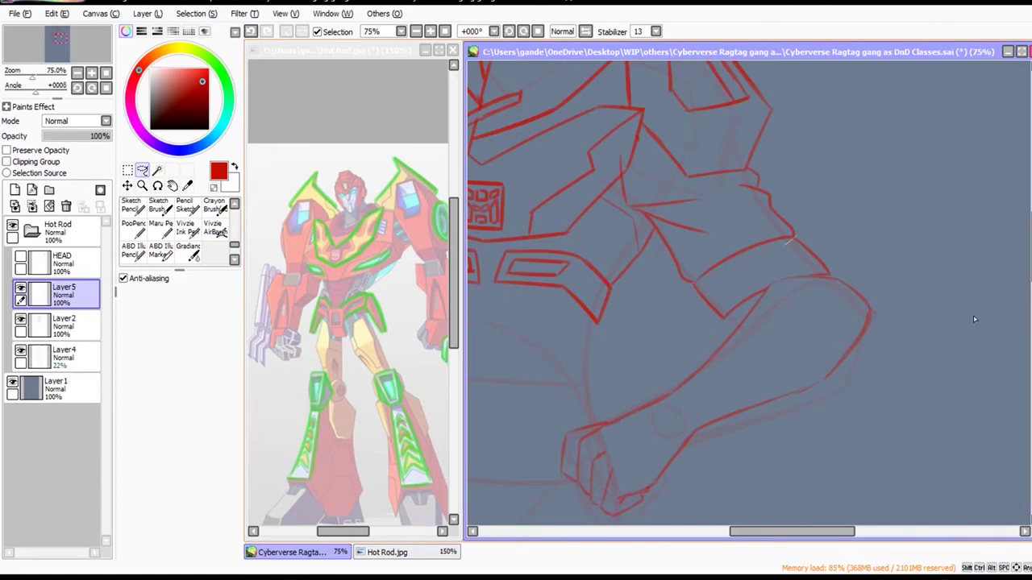
{"action": "mouse_move", "coordinate": [787, 244]}
{"action": "left_mouse_down"}
{"action": "mouse_move", "coordinate": [698, 282]}
{"action": "mouse_move", "coordinate": [906, 263]}
{"action": "left_mouse_up"}
{"action": "left_click", "coordinate": [127, 170]}
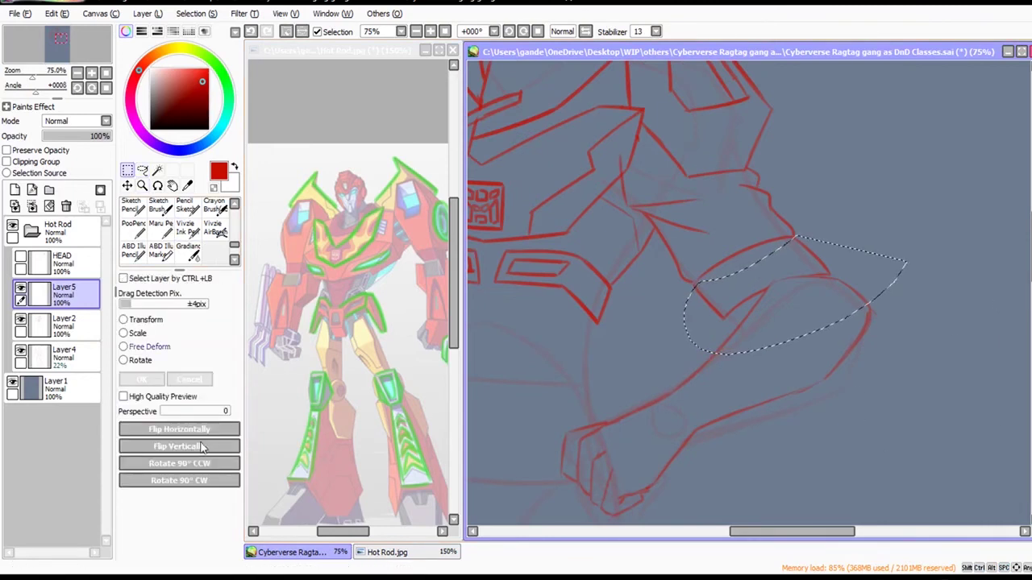
{"action": "key", "text": "ctrl+t"}
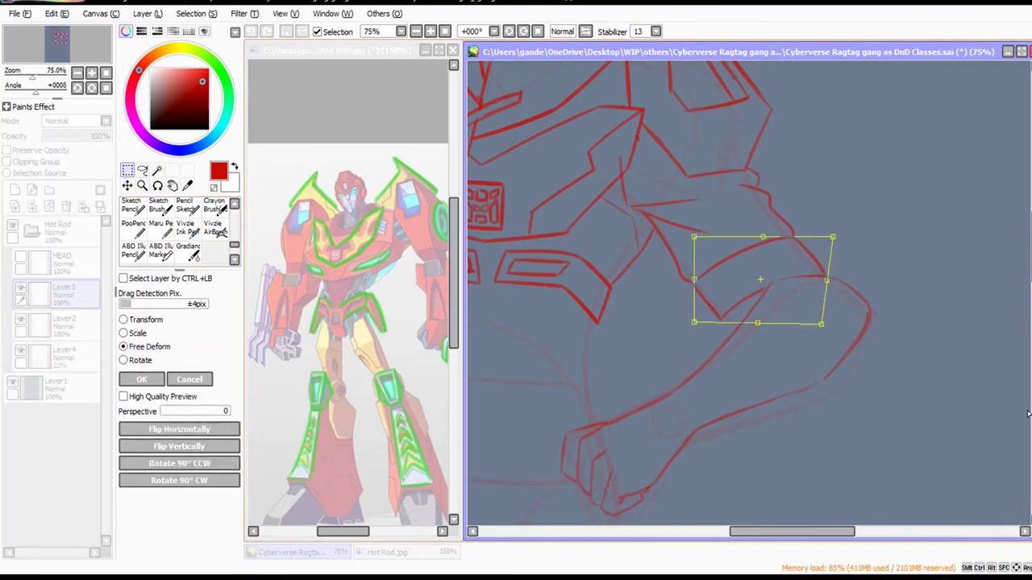
{"action": "left_click_drag", "start_coordinate": [758, 324], "coordinate": [748, 325]}
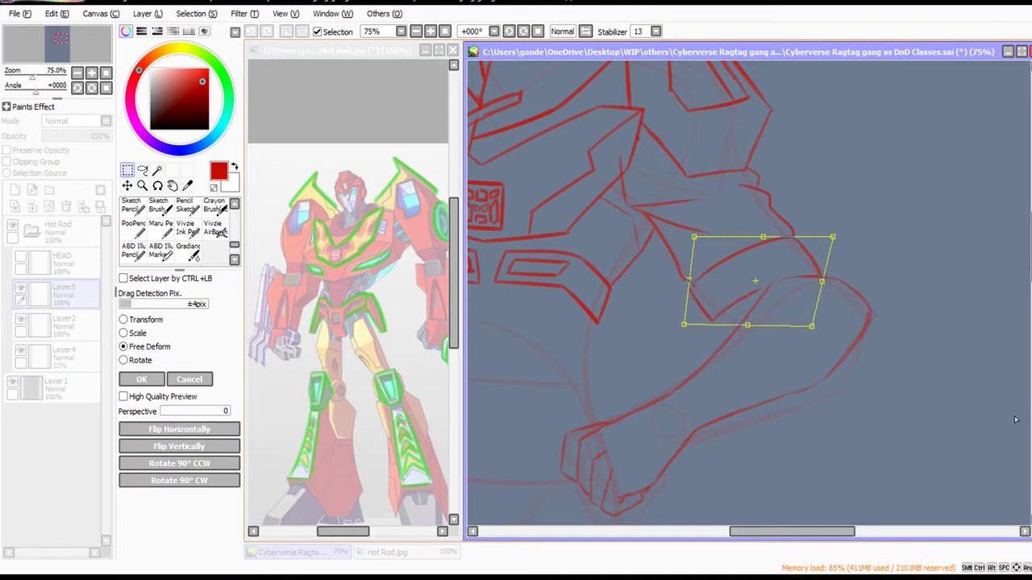
{"action": "left_click_drag", "start_coordinate": [811, 326], "coordinate": [816, 321]}
{"action": "left_click_drag", "start_coordinate": [684, 324], "coordinate": [692, 322]}
{"action": "key", "text": "Return"}
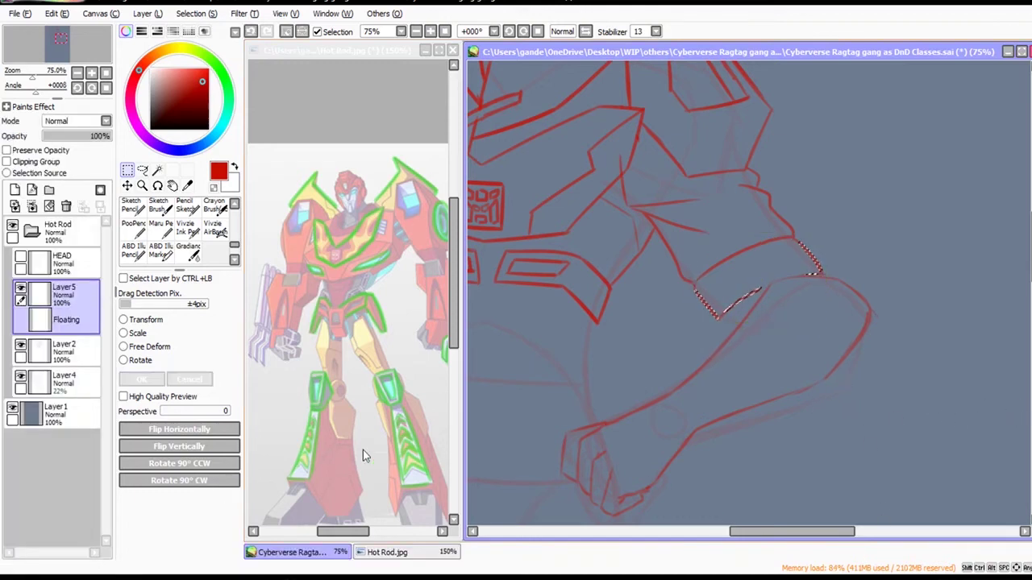
{"action": "key", "text": "ctrl+d"}
Save the drawing with the finished sleeve.
{"action": "left_click", "coordinate": [1007, 446], "text": "ctrl+alt"}
{"action": "left_click_drag", "start_coordinate": [931, 456], "coordinate": [1031, 475]}
{"action": "scroll", "coordinate": [1008, 468], "scroll_direction": "down", "scroll_amount": 2}
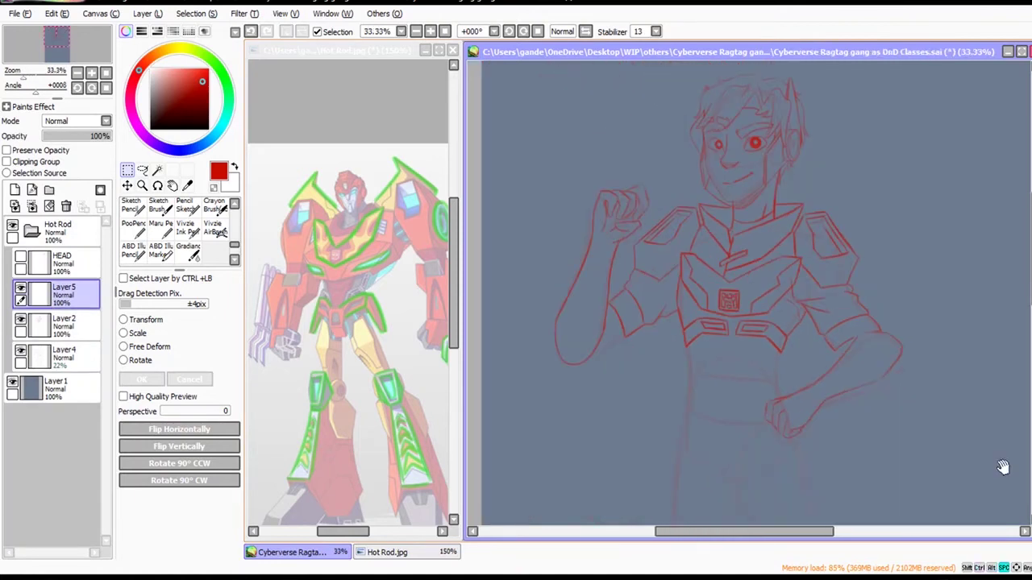
{"action": "key", "text": "ctrl+s"}
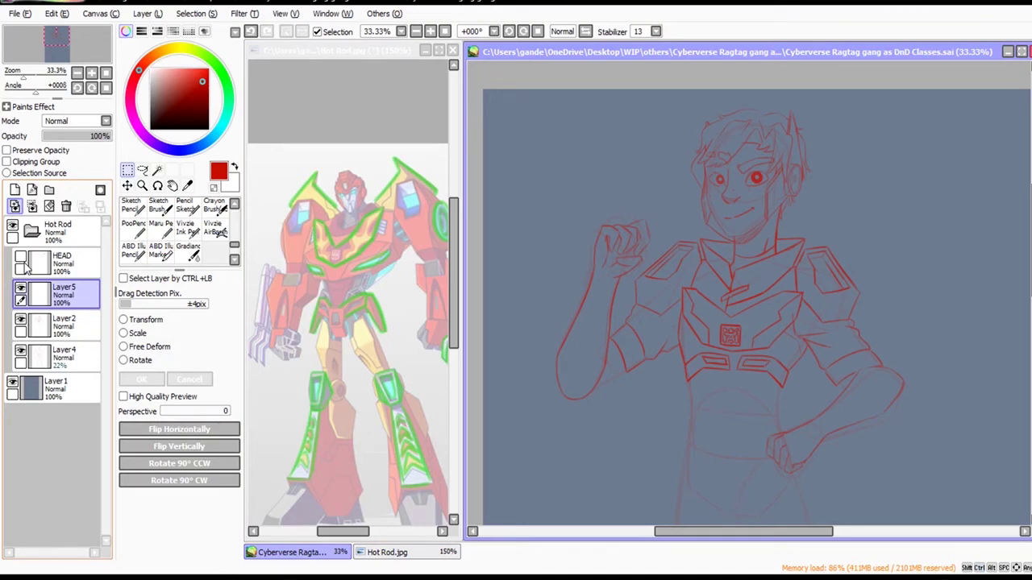
Select the two slotted rib vents freehand on Layer2, nudge them slightly down and toward the raised arm, and clear the selection.
{"action": "left_click_drag", "start_coordinate": [966, 460], "coordinate": [926, 321]}
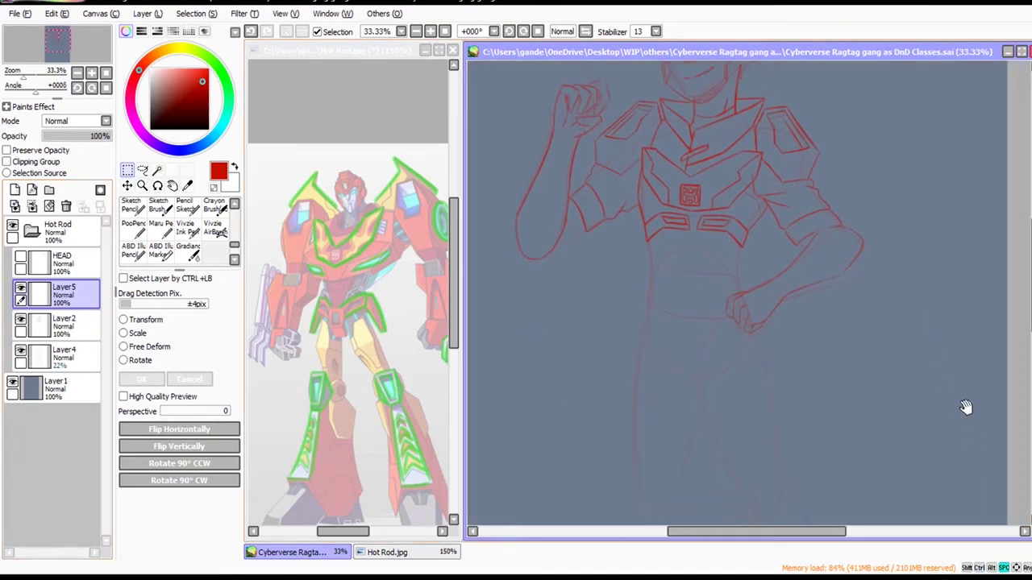
{"action": "left_click_drag", "start_coordinate": [966, 408], "coordinate": [955, 409]}
{"action": "scroll", "coordinate": [871, 315], "scroll_direction": "up", "scroll_amount": 3}
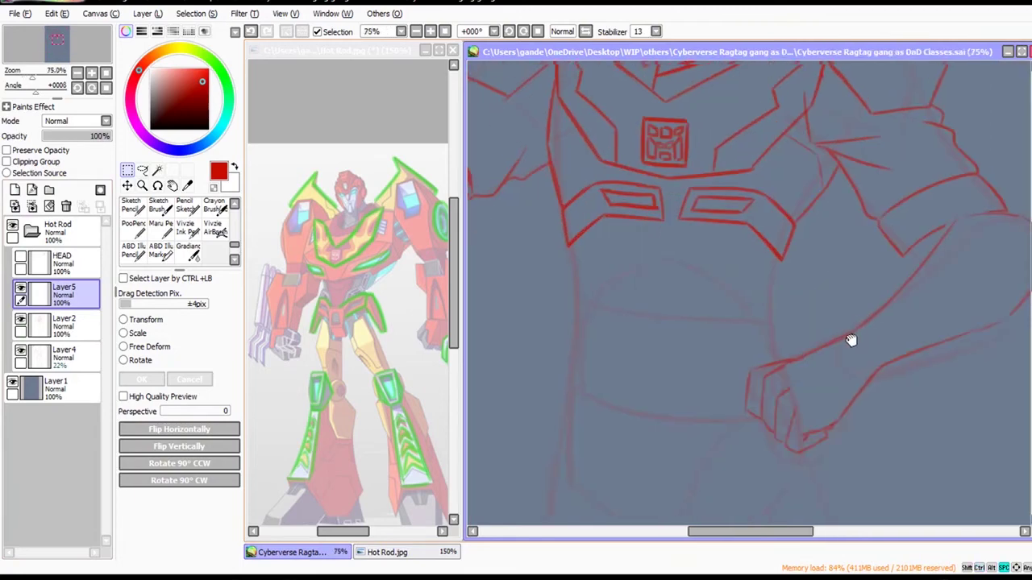
{"action": "mouse_move", "coordinate": [835, 400]}
{"action": "left_mouse_down"}
{"action": "mouse_move", "coordinate": [843, 462]}
{"action": "mouse_move", "coordinate": [806, 431]}
{"action": "left_mouse_up"}
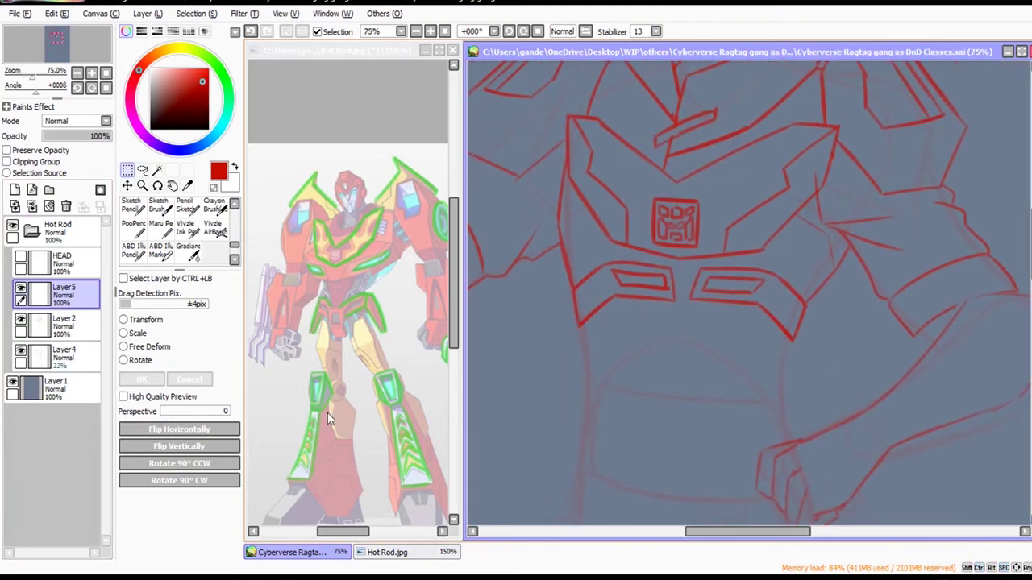
{"action": "left_click", "coordinate": [143, 170]}
{"action": "left_click", "coordinate": [61, 323]}
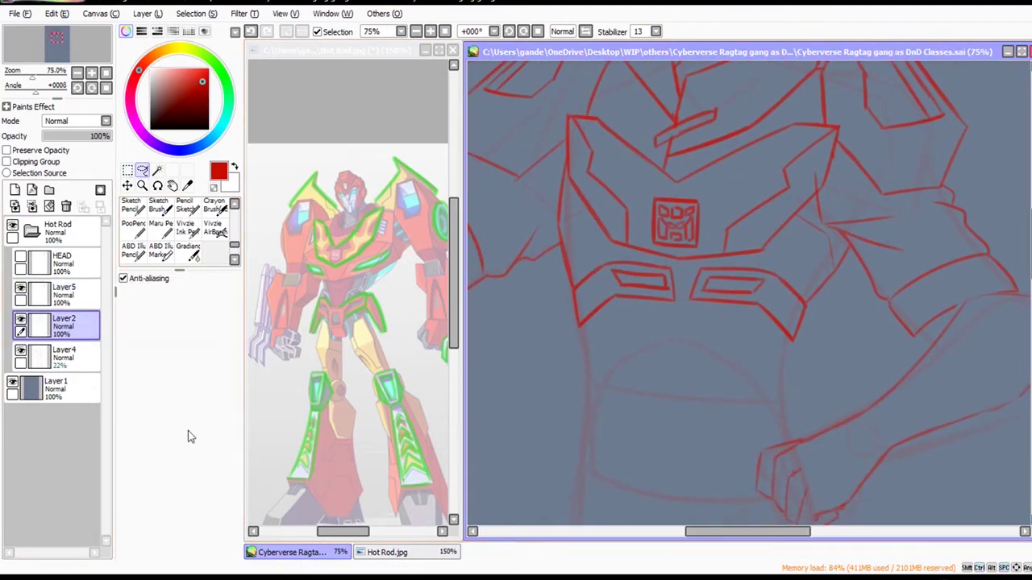
{"action": "mouse_move", "coordinate": [600, 260]}
{"action": "left_mouse_down"}
{"action": "mouse_move", "coordinate": [617, 318]}
{"action": "mouse_move", "coordinate": [758, 302]}
{"action": "left_mouse_up"}
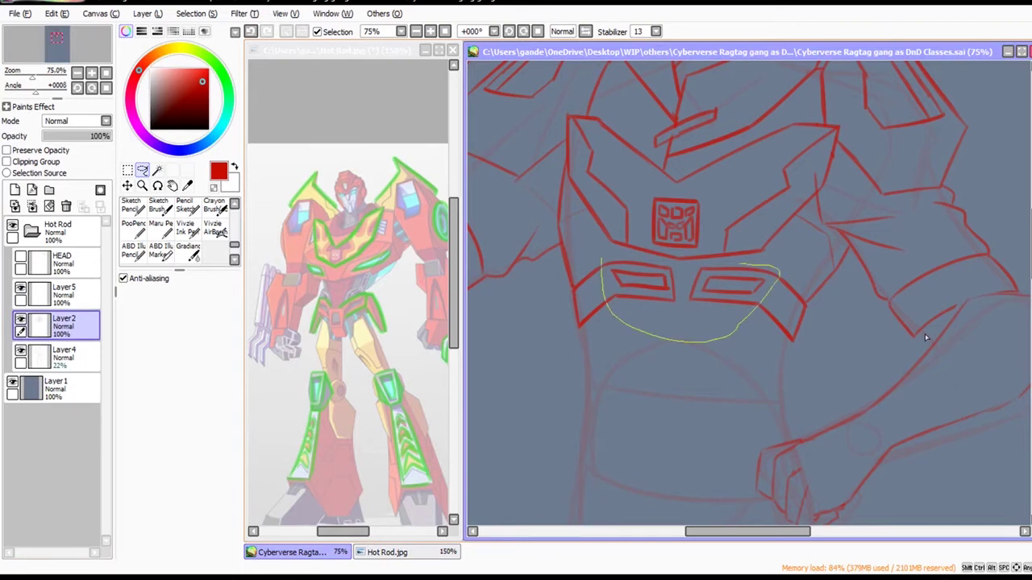
{"action": "left_click_drag", "start_coordinate": [740, 265], "coordinate": [624, 260]}
{"action": "left_click_drag", "start_coordinate": [710, 309], "coordinate": [703, 310]}
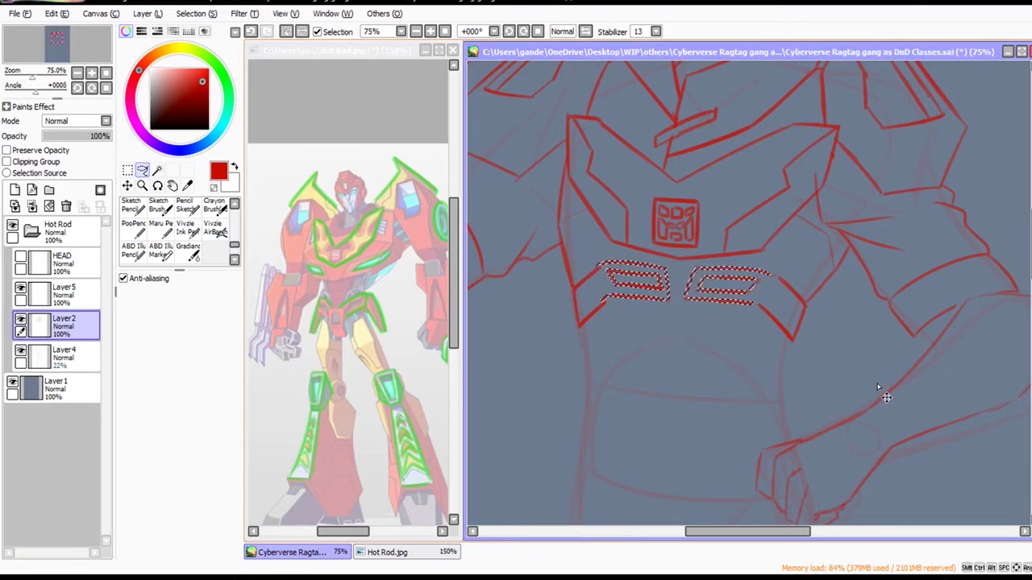
{"action": "left_click_drag", "start_coordinate": [877, 384], "coordinate": [874, 388]}
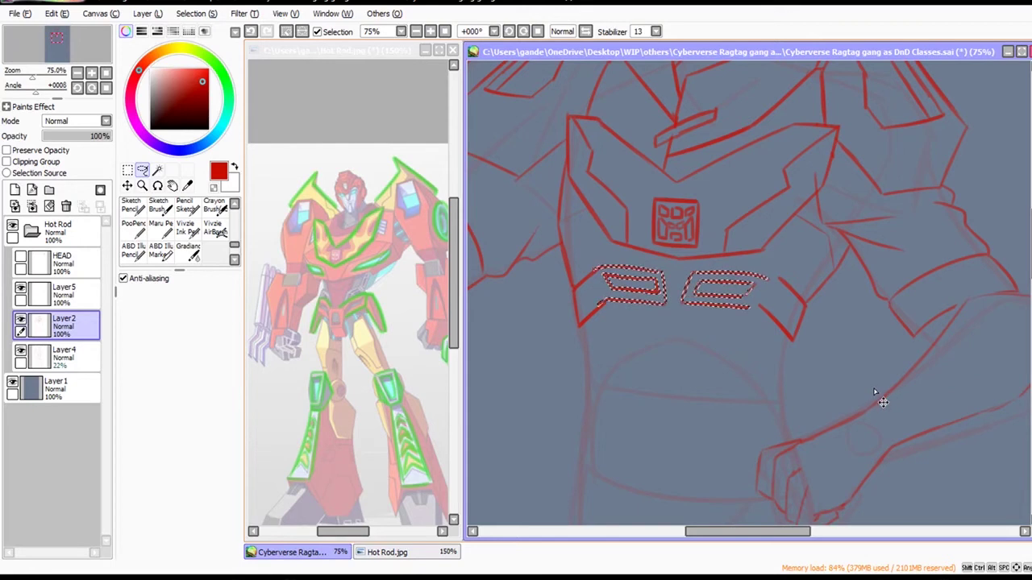
{"action": "key", "text": "ctrl+d"}
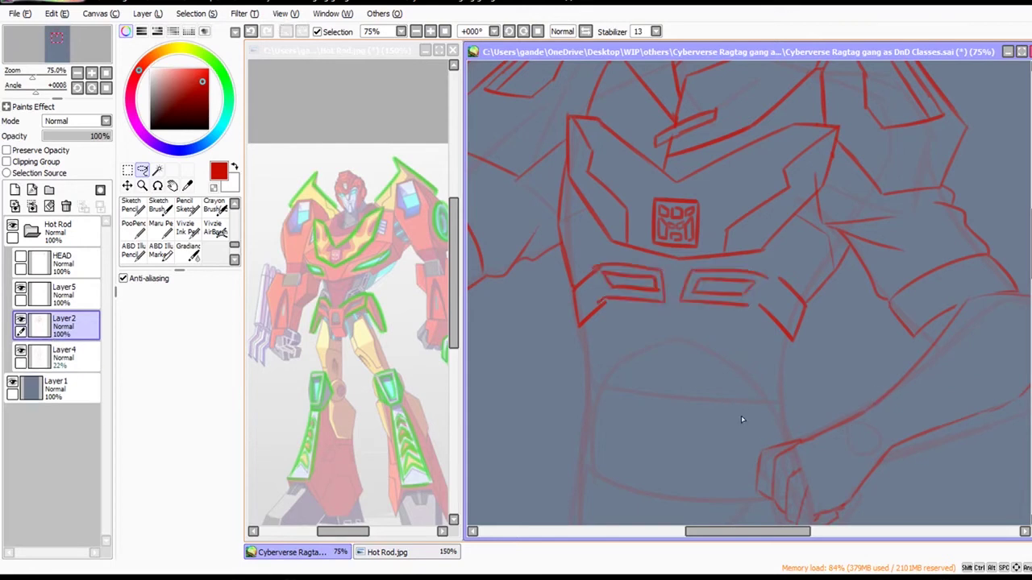
Erase the mismatched line ends on the raised-arm side's rib plate and redraw its upper edge to meet the torso side.
{"action": "key", "text": "e"}
{"action": "left_click_drag", "start_coordinate": [588, 261], "coordinate": [603, 317]}
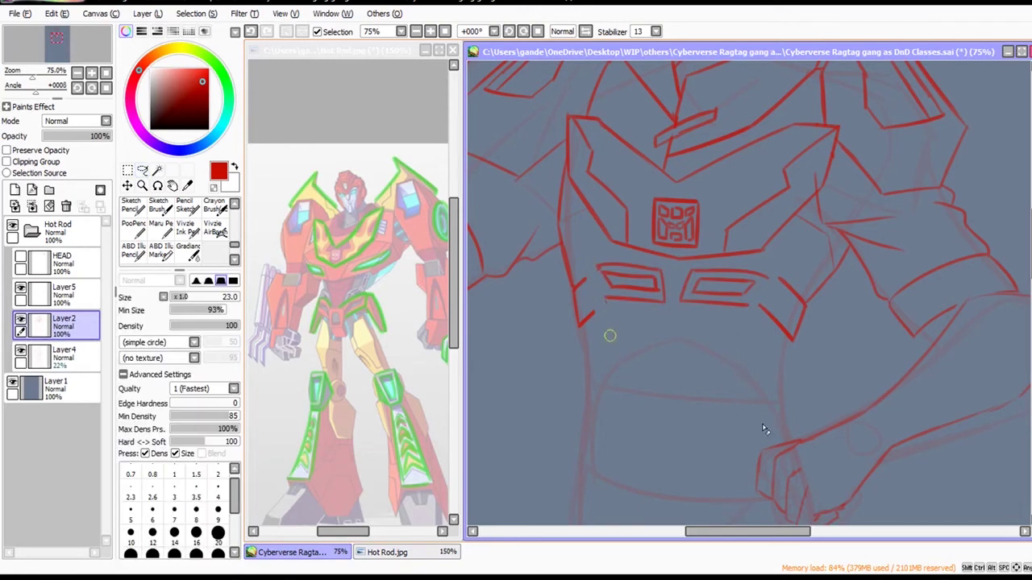
{"action": "scroll", "coordinate": [611, 324], "scroll_direction": "up", "scroll_amount": 1}
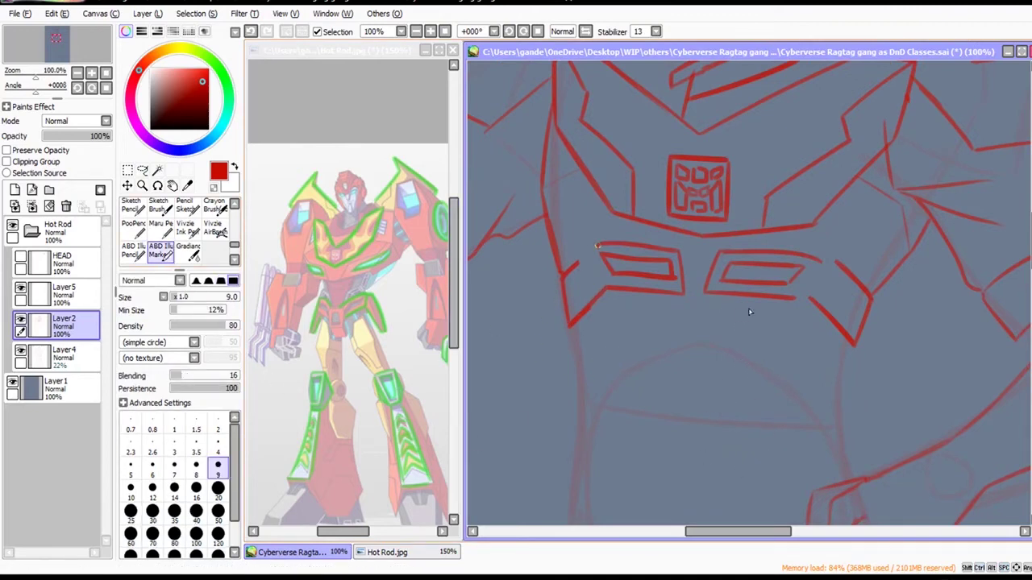
{"action": "left_click_drag", "start_coordinate": [597, 246], "coordinate": [564, 277]}
Reconnect the upper and lower edges of the rib plate on the hand-on-hip side with a temporarily rotated canvas.
{"action": "left_click_drag", "start_coordinate": [735, 310], "coordinate": [759, 313]}
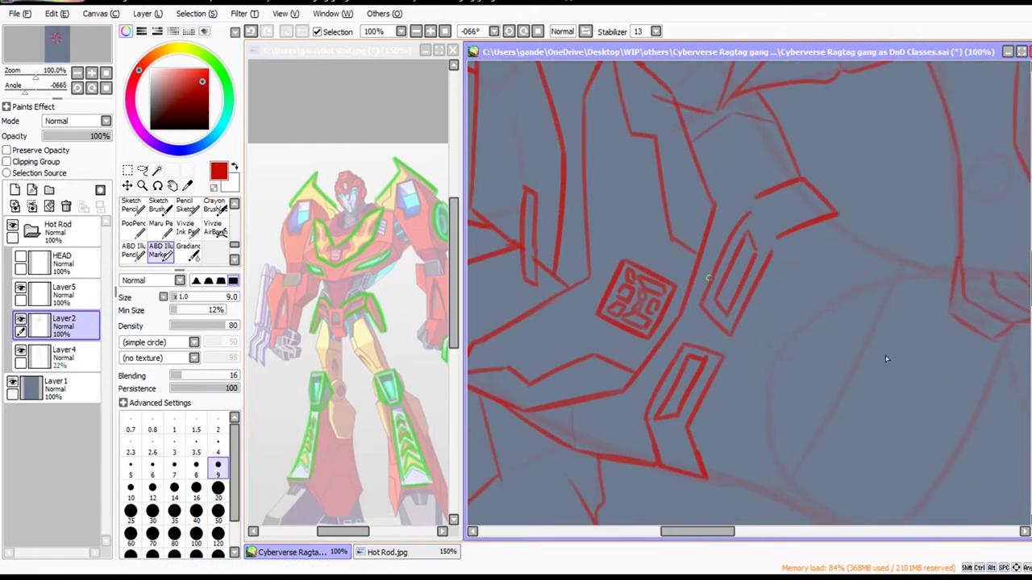
{"action": "left_click_drag", "start_coordinate": [709, 277], "coordinate": [758, 198]}
{"action": "left_click_drag", "start_coordinate": [764, 273], "coordinate": [778, 240]}
{"action": "key", "text": "e"}
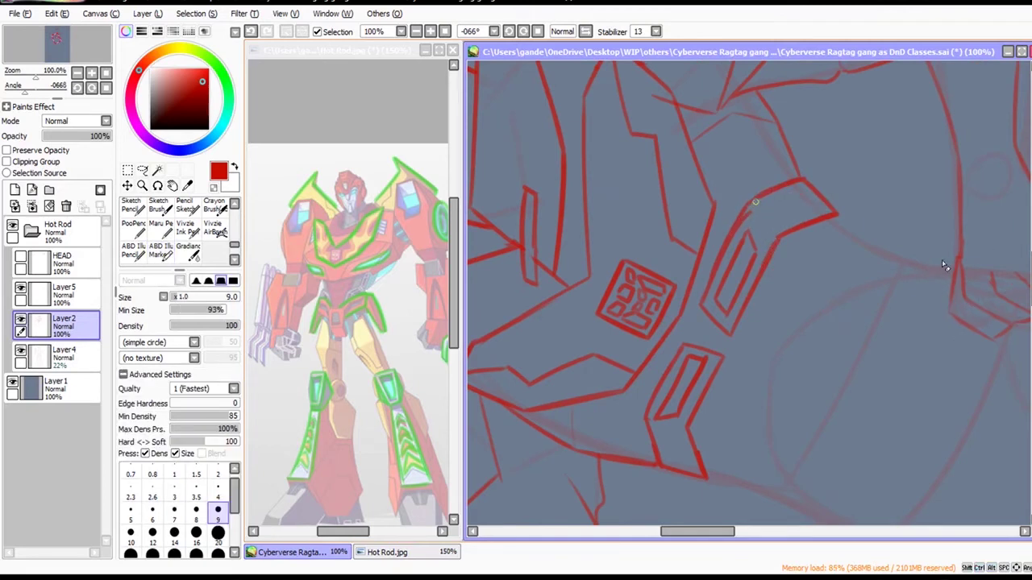
{"action": "key", "text": "ctrl+z"}
{"action": "key", "text": "ctrl+y"}
{"action": "left_click", "coordinate": [538, 31]}
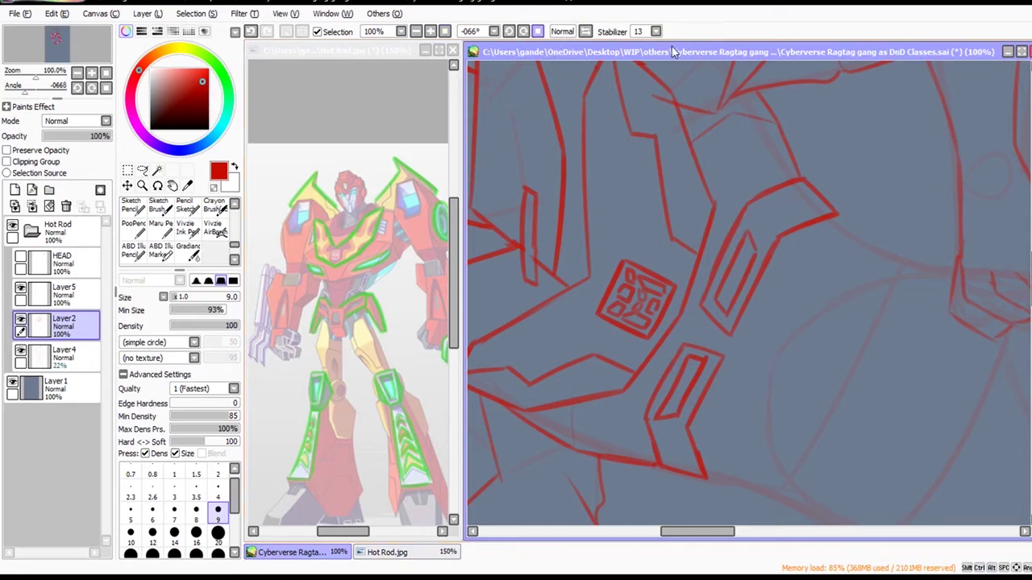
With the ABD marker on Layer5, sketch the torso's side line down past the rib plate on the raised-arm side.
{"action": "left_click", "coordinate": [993, 444], "text": "ctrl+alt"}
{"action": "left_click", "coordinate": [992, 443], "text": "ctrl+alt"}
{"action": "left_click_drag", "start_coordinate": [1001, 450], "coordinate": [975, 435]}
{"action": "left_click", "coordinate": [968, 469], "text": "ctrl+alt"}
{"action": "left_click_drag", "start_coordinate": [951, 493], "coordinate": [898, 456]}
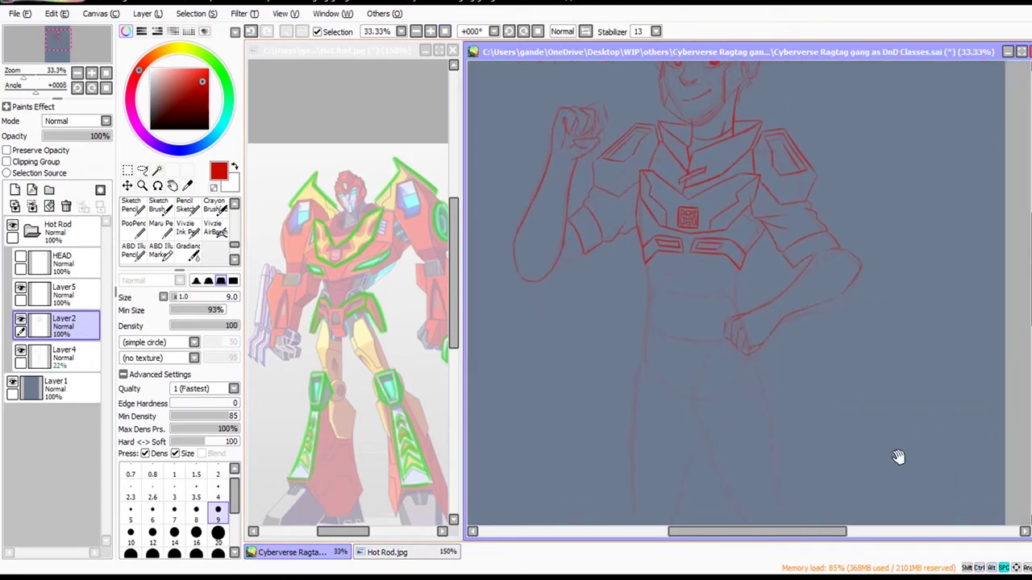
{"action": "left_click", "coordinate": [898, 457], "text": "ctrl"}
{"action": "left_click_drag", "start_coordinate": [865, 410], "coordinate": [850, 415]}
{"action": "left_click", "coordinate": [63, 292]}
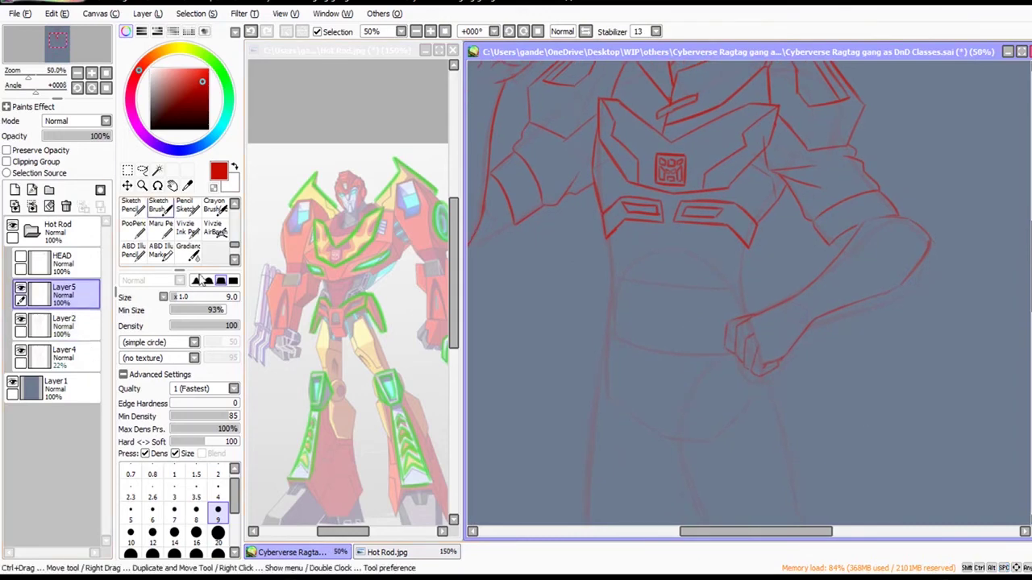
{"action": "left_click", "coordinate": [160, 250]}
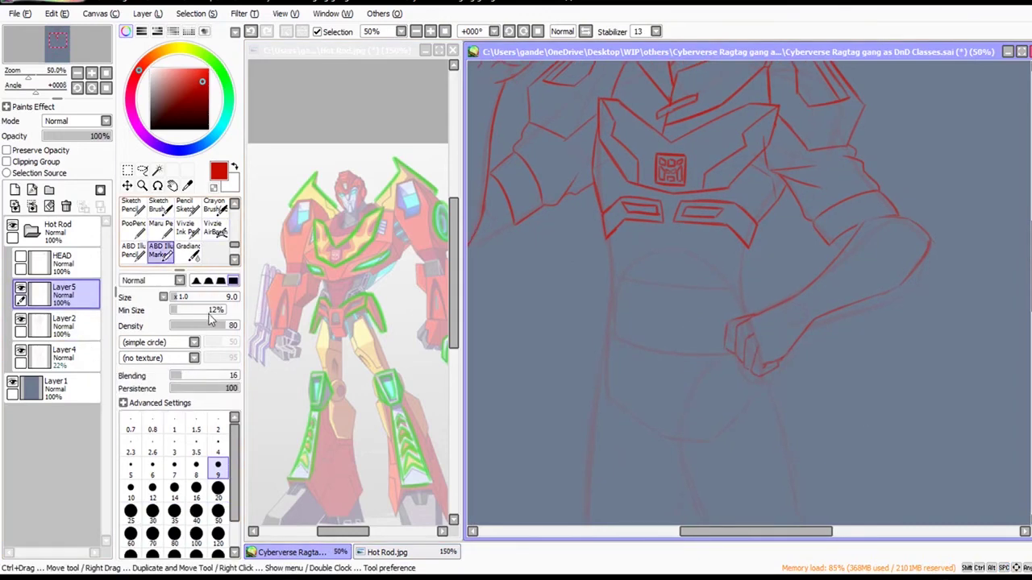
{"action": "left_click", "coordinate": [653, 303], "text": "ctrl+space"}
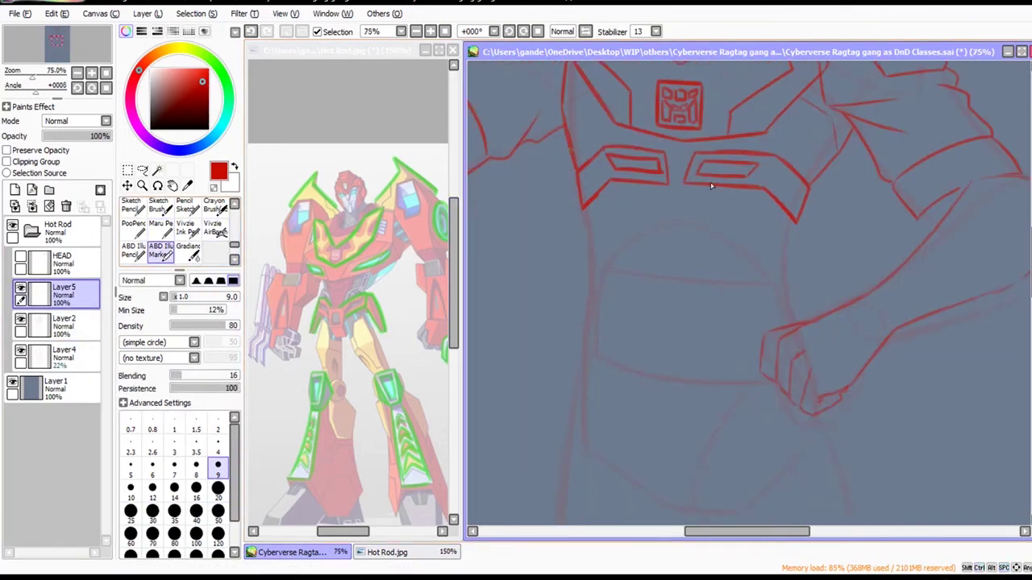
{"action": "left_click_drag", "start_coordinate": [570, 148], "coordinate": [587, 224]}
{"action": "key", "text": "ctrl+z"}
{"action": "left_click_drag", "start_coordinate": [564, 123], "coordinate": [591, 226]}
Sketch a peaked lower edge across the abdomen beneath both rib plates, from one side of the torso to the other.
{"action": "left_click_drag", "start_coordinate": [591, 231], "coordinate": [674, 208]}
{"action": "key", "text": "ctrl+z"}
{"action": "mouse_move", "coordinate": [591, 232]}
{"action": "left_mouse_down"}
{"action": "mouse_move", "coordinate": [678, 210]}
{"action": "mouse_move", "coordinate": [669, 209]}
{"action": "mouse_move", "coordinate": [744, 238]}
{"action": "left_mouse_up"}
{"action": "key", "text": "ctrl+z"}
{"action": "left_click_drag", "start_coordinate": [669, 209], "coordinate": [777, 250]}
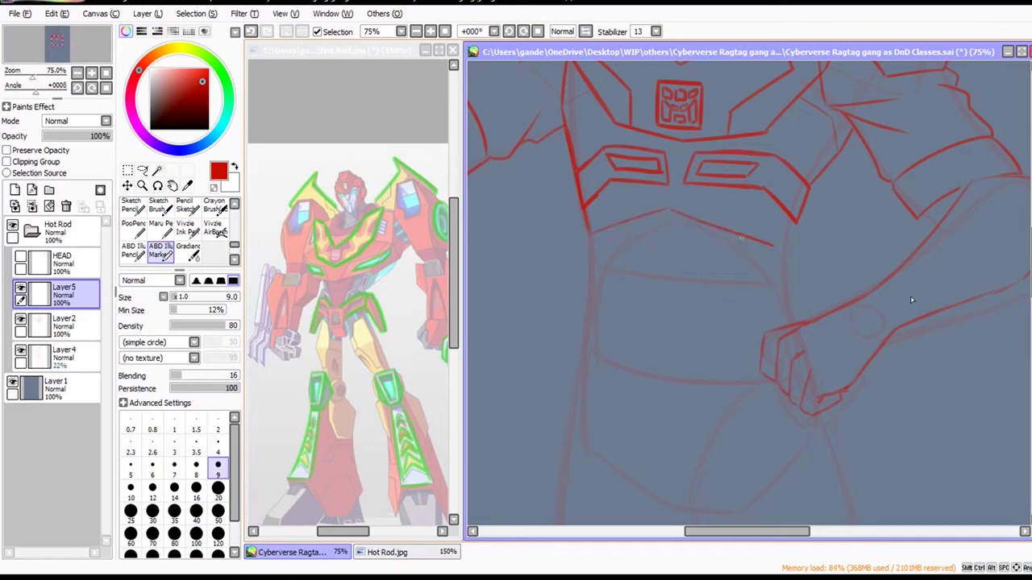
{"action": "key", "text": "ctrl+z"}
{"action": "left_click_drag", "start_coordinate": [672, 210], "coordinate": [788, 247]}
Sketch a short side line joining the peaked edge to the rib plate's corner on the hand-on-hip side.
{"action": "mouse_move", "coordinate": [803, 208]}
{"action": "left_mouse_down"}
{"action": "mouse_move", "coordinate": [791, 247]}
{"action": "mouse_move", "coordinate": [799, 222]}
{"action": "left_mouse_up"}
{"action": "key", "text": "ctrl+z"}
{"action": "key", "text": "ctrl+z"}
{"action": "key", "text": "ctrl+z"}
{"action": "key", "text": "ctrl+y"}
{"action": "key", "text": "ctrl+z"}
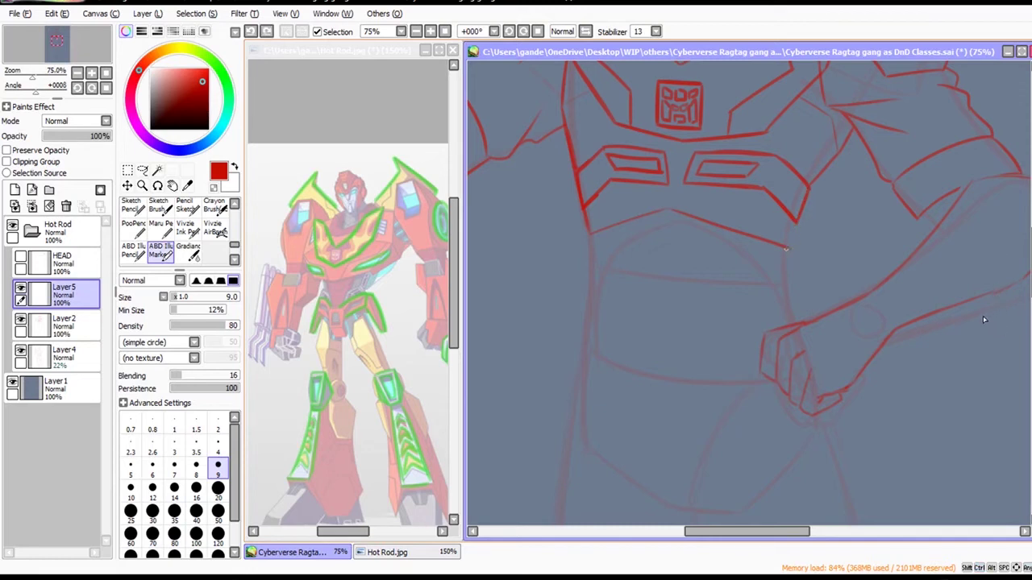
{"action": "key", "text": "ctrl+y"}
Erase the overlapping side line along the raised-arm side's rib plate and redraw the peaked edge's opposite corner cleanly.
{"action": "key", "text": "e"}
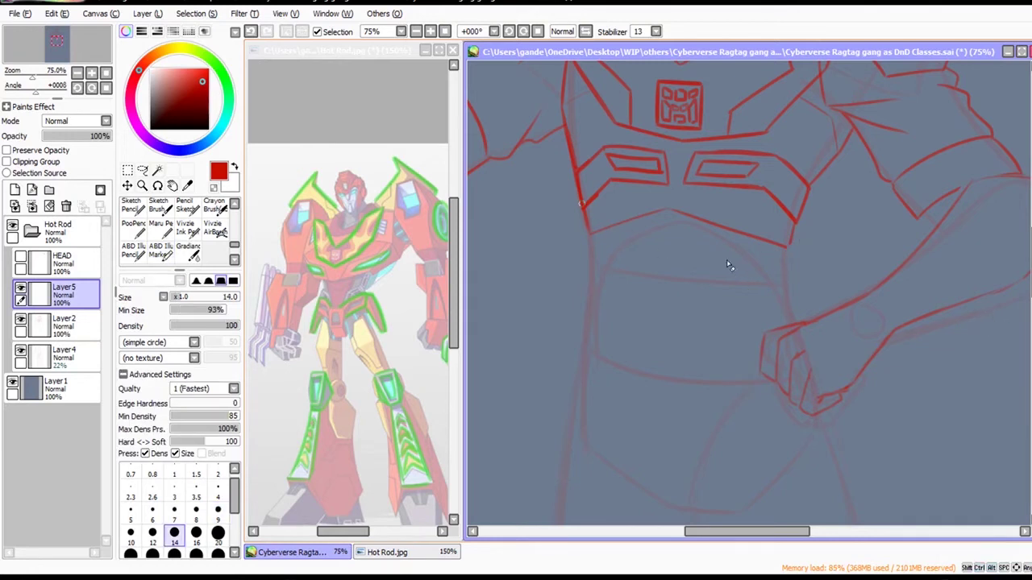
{"action": "left_click_drag", "start_coordinate": [581, 204], "coordinate": [586, 157]}
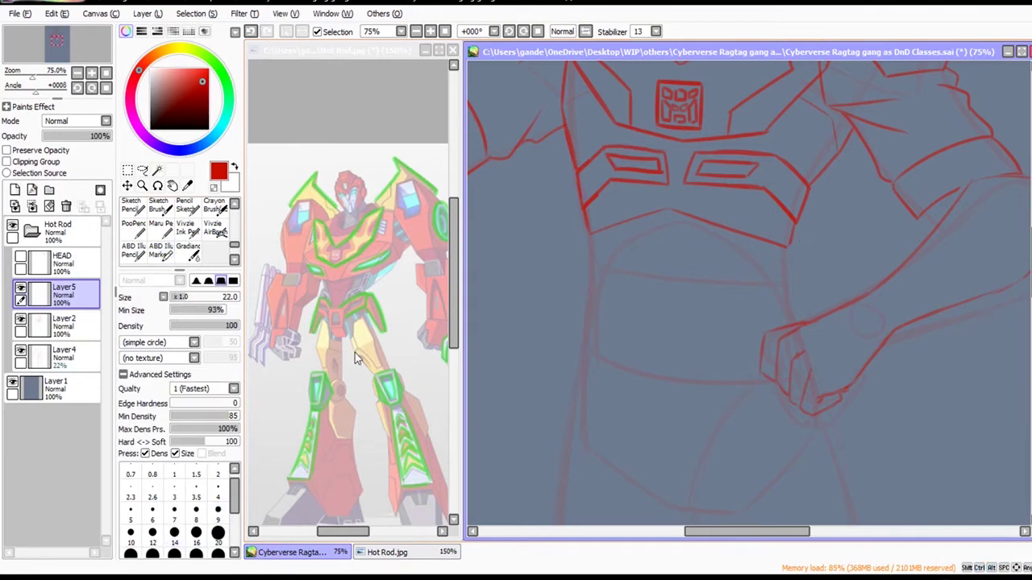
{"action": "left_click", "coordinate": [160, 230]}
{"action": "left_click", "coordinate": [162, 252]}
{"action": "scroll", "coordinate": [783, 245], "scroll_direction": "up", "scroll_amount": 1}
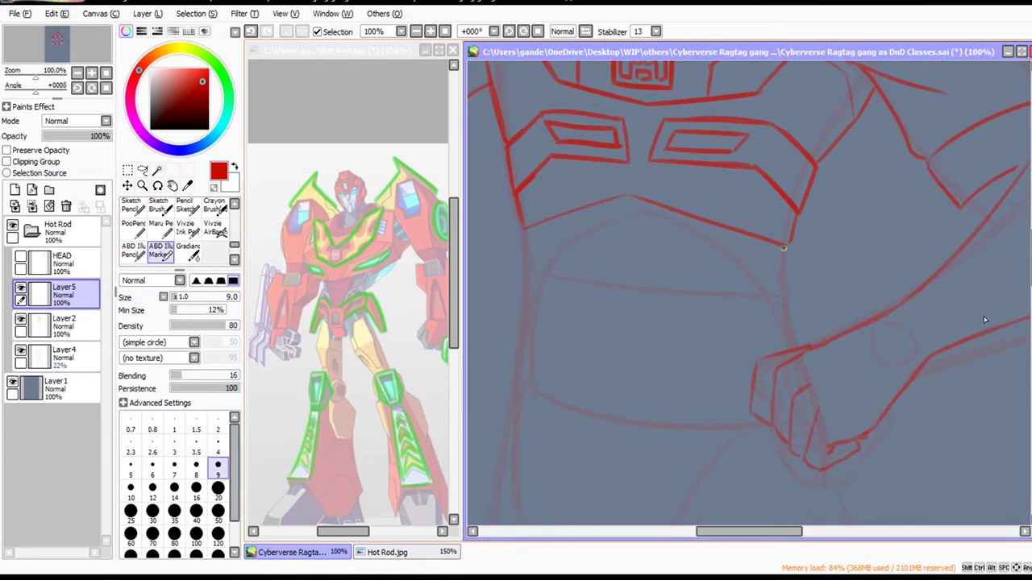
{"action": "key", "text": "ctrl+z"}
{"action": "left_click_drag", "start_coordinate": [790, 248], "coordinate": [791, 242]}
{"action": "key", "text": "ctrl+z"}
{"action": "key", "text": "ctrl+y"}
Sketch a vertical centre line between the rib plates from the chest plate's lower point to the peaked edge.
{"action": "scroll", "coordinate": [803, 295], "scroll_direction": "up", "scroll_amount": 2}
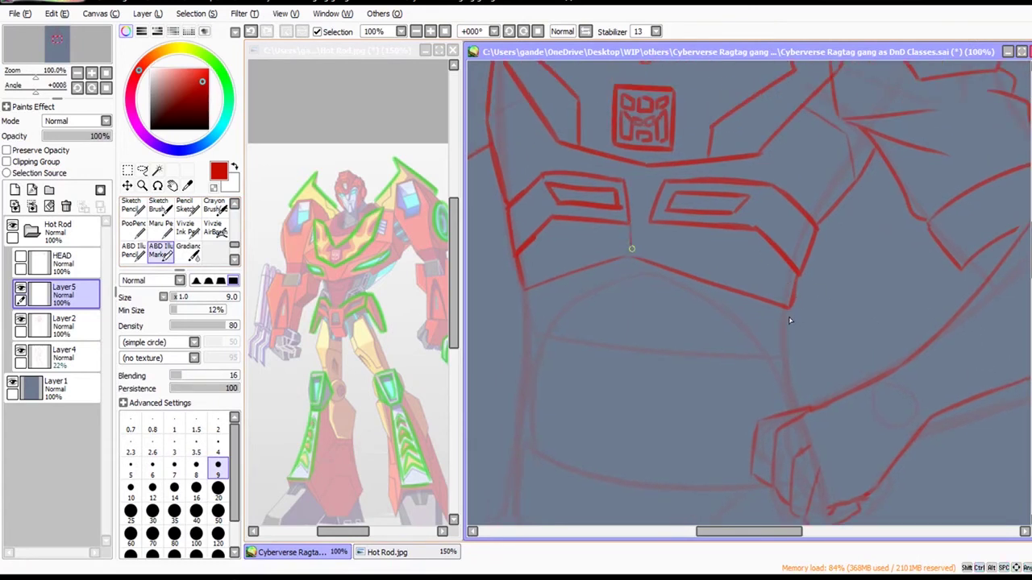
{"action": "key", "text": "ctrl+z"}
{"action": "left_click_drag", "start_coordinate": [789, 308], "coordinate": [798, 261]}
{"action": "key", "text": "ctrl+z"}
{"action": "mouse_move", "coordinate": [643, 168]}
{"action": "left_mouse_down"}
{"action": "mouse_move", "coordinate": [644, 260]}
{"action": "mouse_move", "coordinate": [524, 292]}
{"action": "left_mouse_up"}
Erase the raised-arm half of the peaked edge and redraw it from the foot of the centre line to the torso side.
{"action": "key", "text": "e"}
{"action": "left_click", "coordinate": [167, 252]}
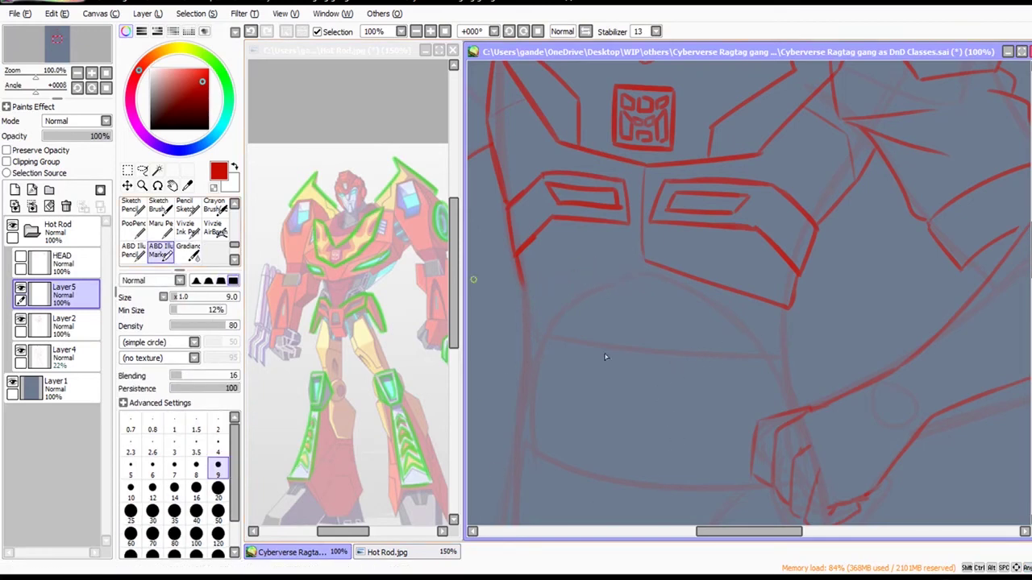
{"action": "left_click_drag", "start_coordinate": [644, 259], "coordinate": [524, 285]}
{"action": "key", "text": "ctrl+z"}
{"action": "left_click_drag", "start_coordinate": [645, 260], "coordinate": [524, 292]}
Sketch two parallel curved bands across the upper forearm of the hand-on-hip arm, just below the elbow.
{"action": "scroll", "coordinate": [655, 371], "scroll_direction": "down", "scroll_amount": 6}
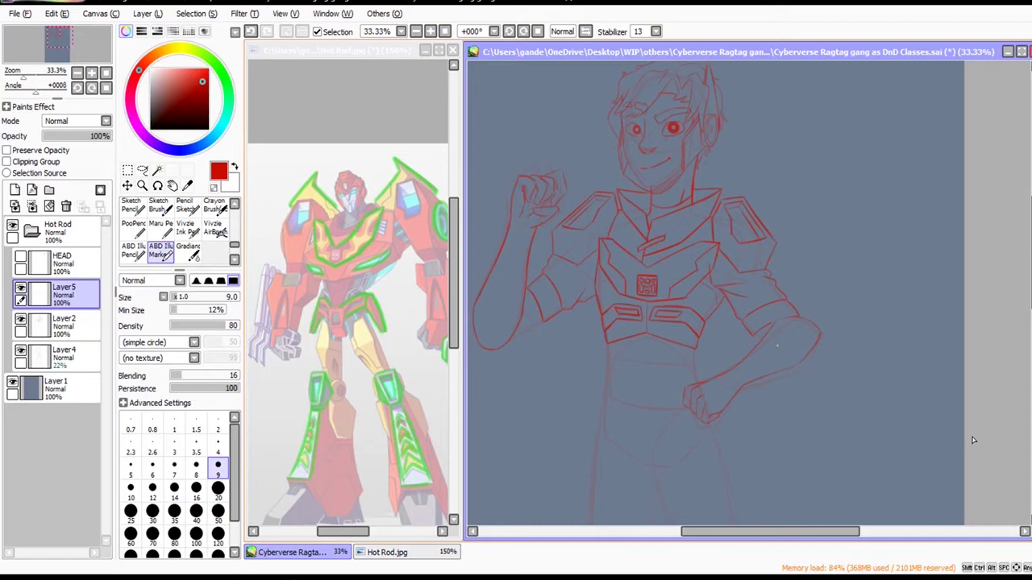
{"action": "key", "text": "ctrl+space"}
{"action": "left_click", "coordinate": [975, 477], "text": "ctrl"}
{"action": "left_click_drag", "start_coordinate": [976, 476], "coordinate": [970, 454]}
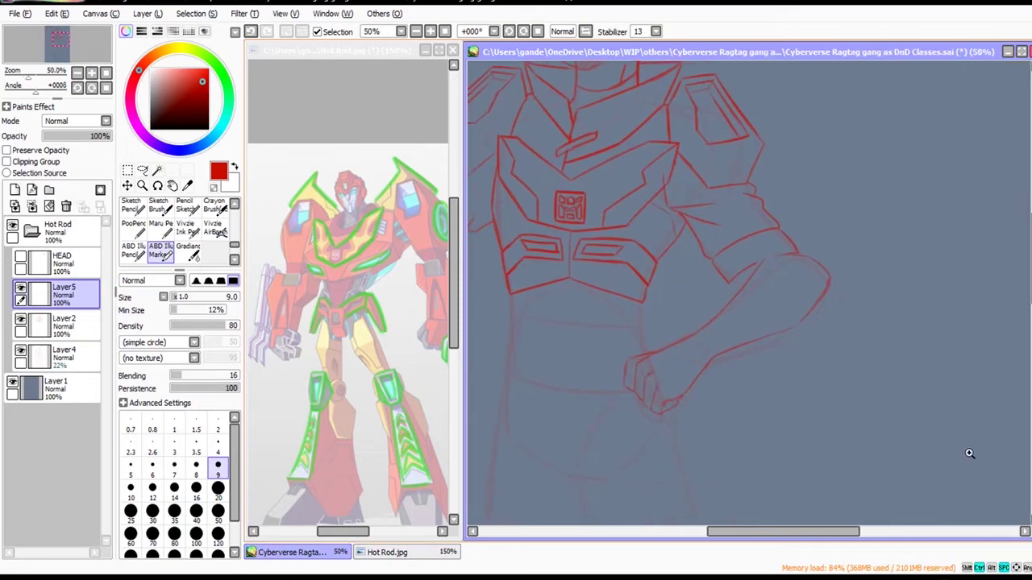
{"action": "left_click", "coordinate": [971, 451], "text": "ctrl"}
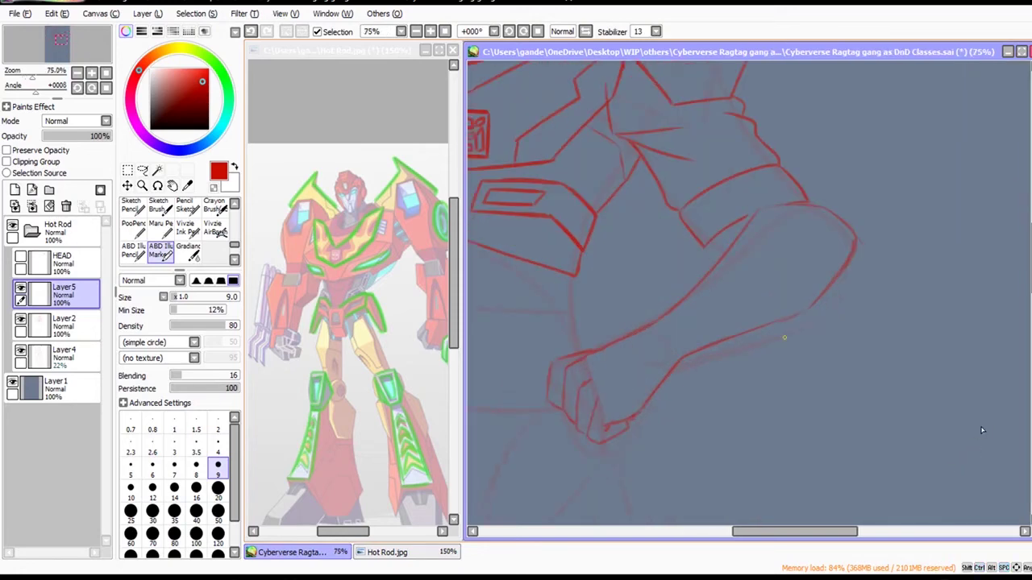
{"action": "key", "text": "ctrl+space"}
{"action": "left_click", "coordinate": [949, 355]}
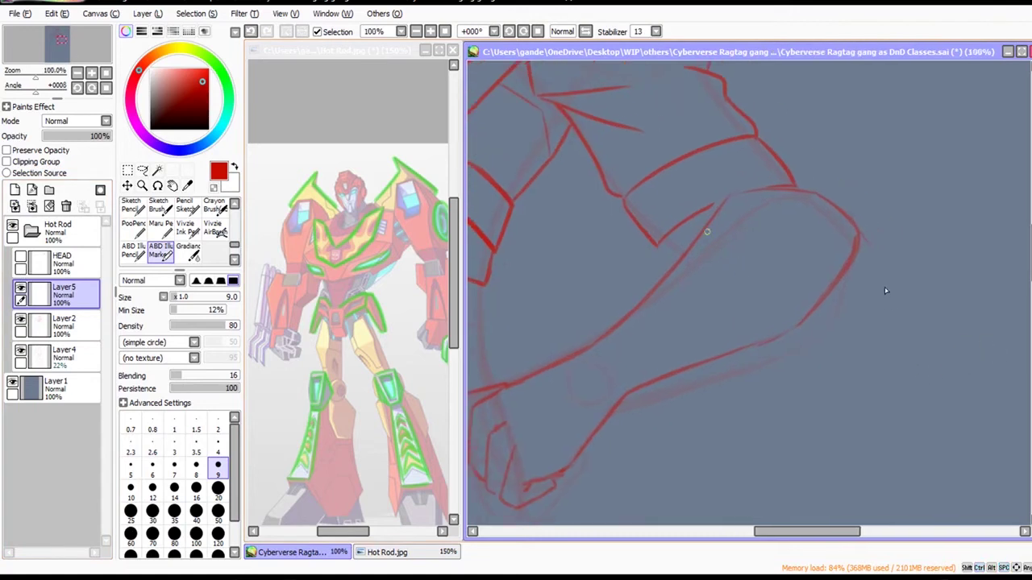
{"action": "left_click_drag", "start_coordinate": [704, 226], "coordinate": [800, 321]}
{"action": "mouse_move", "coordinate": [710, 212]}
{"action": "left_mouse_down"}
{"action": "mouse_move", "coordinate": [757, 221]}
{"action": "mouse_move", "coordinate": [828, 283]}
{"action": "mouse_move", "coordinate": [807, 312]}
{"action": "left_mouse_up"}
Sketch the rounded elbow outline from the sleeve cuff around to the outer ends of the forearm bands.
{"action": "key", "text": "space"}
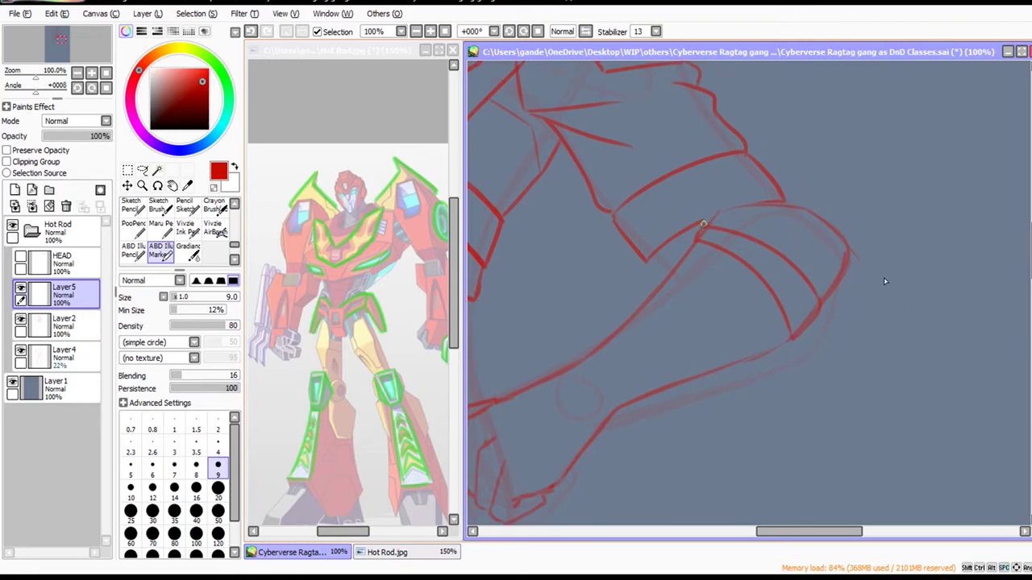
{"action": "left_click_drag", "start_coordinate": [703, 224], "coordinate": [794, 223]}
{"action": "key", "text": "ctrl+z"}
{"action": "mouse_move", "coordinate": [704, 227]}
{"action": "left_mouse_down"}
{"action": "mouse_move", "coordinate": [751, 205]}
{"action": "mouse_move", "coordinate": [821, 212]}
{"action": "mouse_move", "coordinate": [853, 247]}
{"action": "mouse_move", "coordinate": [843, 274]}
{"action": "left_mouse_up"}
{"action": "key", "text": "ctrl+z"}
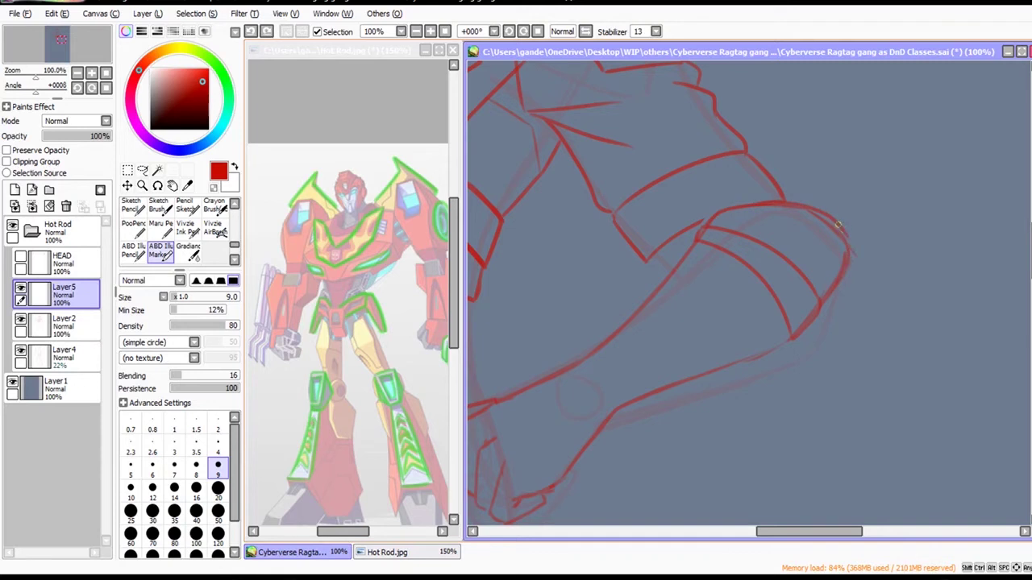
{"action": "mouse_move", "coordinate": [838, 228]}
{"action": "left_mouse_down"}
{"action": "mouse_move", "coordinate": [847, 257]}
{"action": "mouse_move", "coordinate": [822, 300]}
{"action": "left_mouse_up"}
Sketch the bracer's long edges along the forearm and a double-lined band around the wrist of the hand-on-hip arm.
{"action": "left_click_drag", "start_coordinate": [679, 299], "coordinate": [727, 265]}
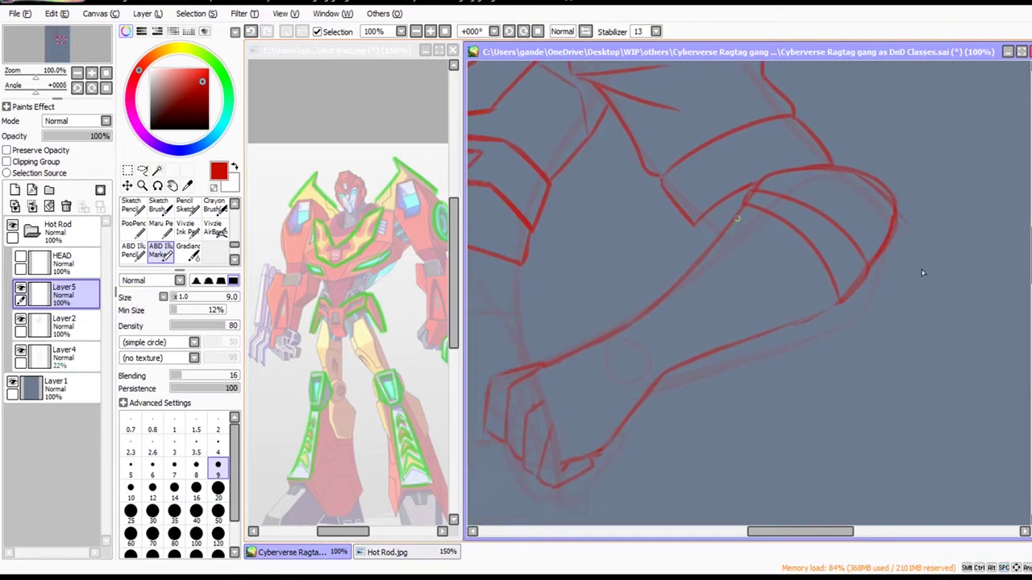
{"action": "mouse_move", "coordinate": [738, 206]}
{"action": "left_mouse_down"}
{"action": "mouse_move", "coordinate": [649, 308]}
{"action": "mouse_move", "coordinate": [596, 338]}
{"action": "mouse_move", "coordinate": [617, 341]}
{"action": "mouse_move", "coordinate": [601, 349]}
{"action": "mouse_move", "coordinate": [616, 330]}
{"action": "mouse_move", "coordinate": [538, 362]}
{"action": "mouse_move", "coordinate": [602, 431]}
{"action": "left_mouse_up"}
{"action": "key", "text": "ctrl+z"}
{"action": "mouse_move", "coordinate": [539, 362]}
{"action": "left_mouse_down"}
{"action": "mouse_move", "coordinate": [592, 451]}
{"action": "mouse_move", "coordinate": [526, 378]}
{"action": "mouse_move", "coordinate": [575, 429]}
{"action": "mouse_move", "coordinate": [577, 454]}
{"action": "mouse_move", "coordinate": [603, 444]}
{"action": "mouse_move", "coordinate": [681, 366]}
{"action": "mouse_move", "coordinate": [837, 300]}
{"action": "left_mouse_up"}
{"action": "key", "text": "ctrl+z"}
{"action": "key", "text": "ctrl+z"}
{"action": "key", "text": "ctrl+z"}
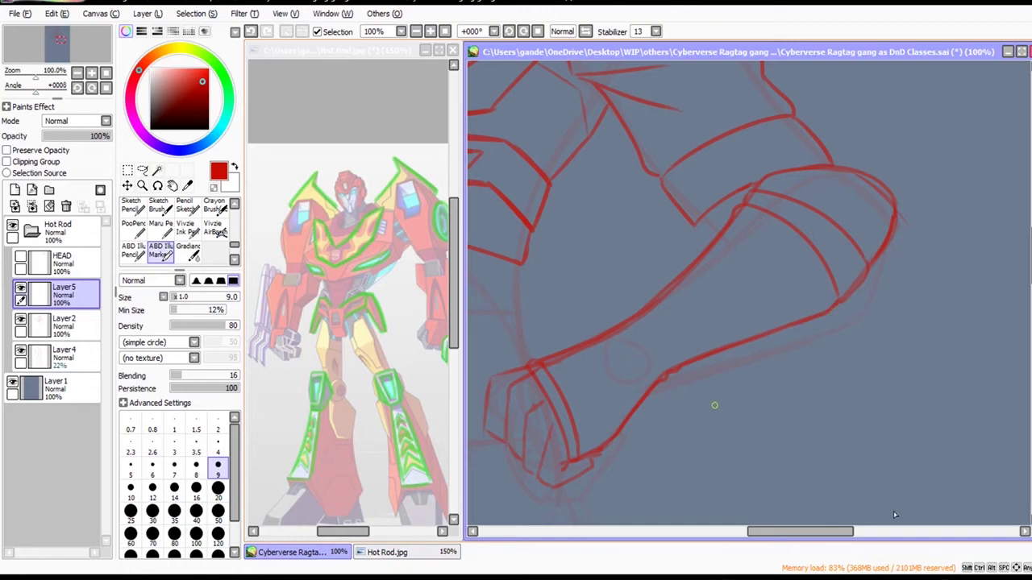
Erase the old forearm lines on Layer2 beneath the new bracer edges of the hand-on-hip arm.
{"action": "left_click", "coordinate": [64, 323]}
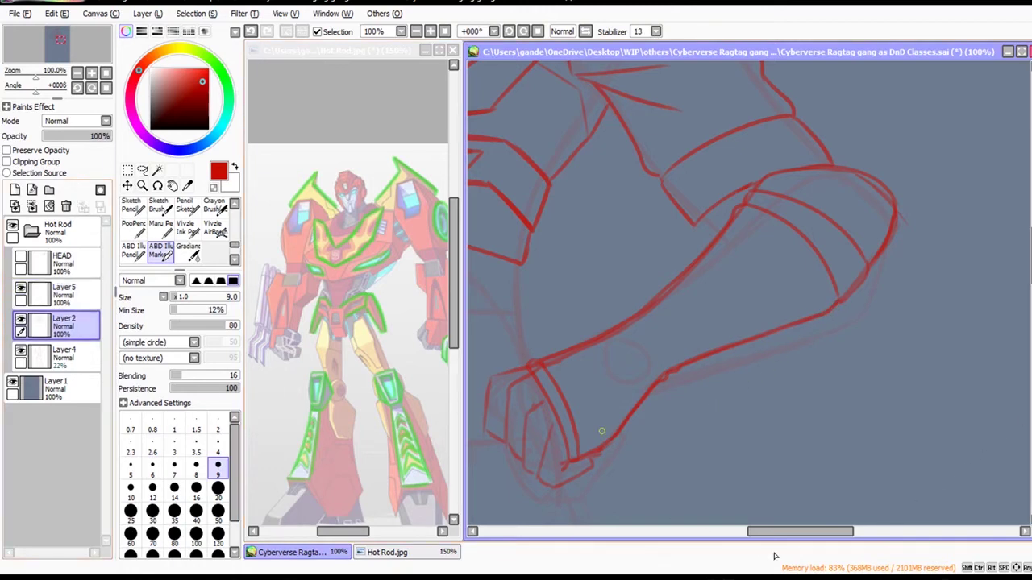
{"action": "key", "text": "e"}
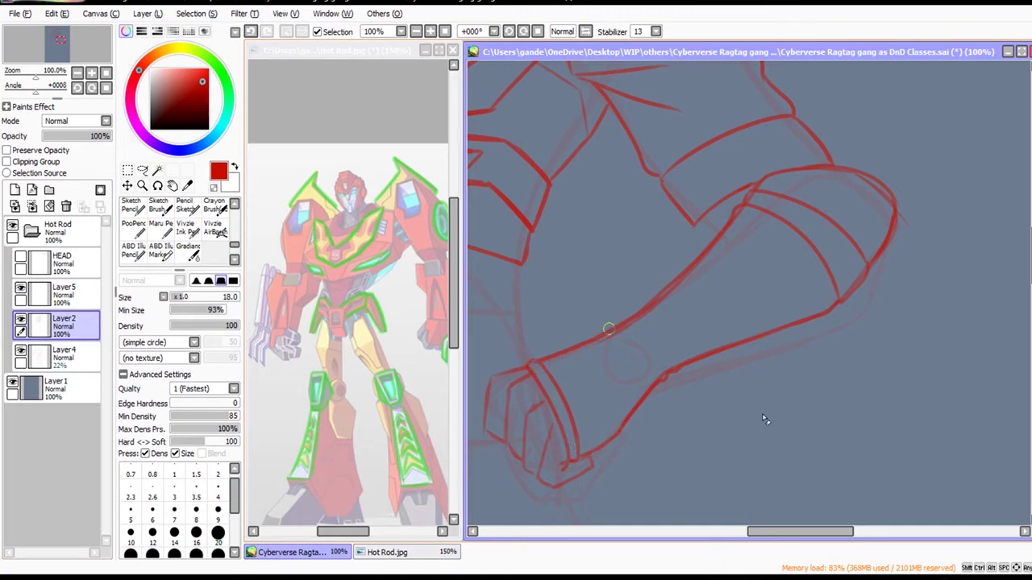
{"action": "left_click_drag", "start_coordinate": [724, 230], "coordinate": [756, 199]}
{"action": "mouse_move", "coordinate": [642, 394]}
{"action": "left_mouse_down"}
{"action": "mouse_move", "coordinate": [714, 344]}
{"action": "mouse_move", "coordinate": [776, 323]}
{"action": "left_mouse_up"}
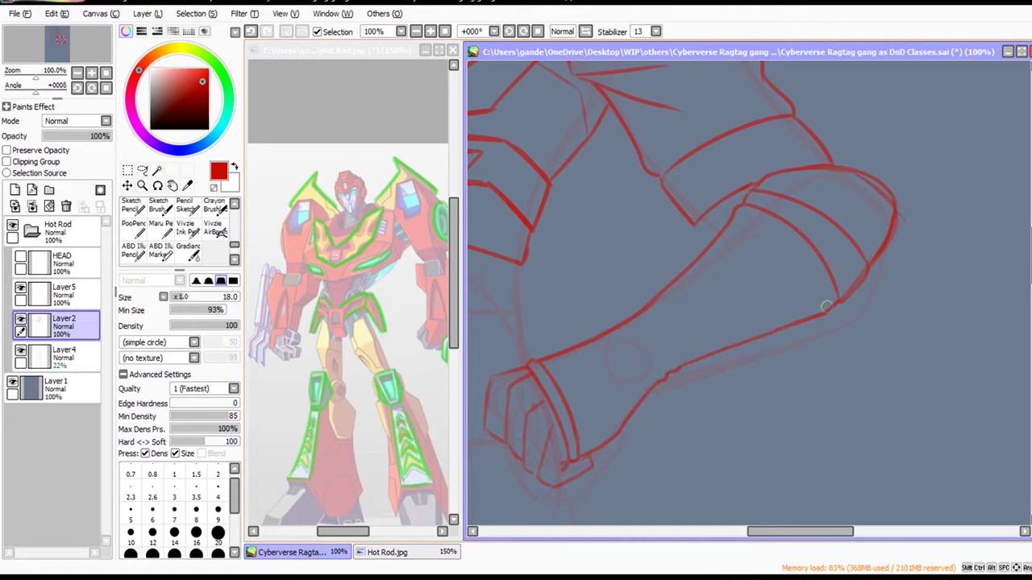
Erase the leftover guide line outside the elbow and extend the sleeve cuff's inner corner to the forearm line.
{"action": "mouse_move", "coordinate": [848, 303]}
{"action": "left_mouse_down"}
{"action": "mouse_move", "coordinate": [896, 255]}
{"action": "mouse_move", "coordinate": [906, 215]}
{"action": "left_mouse_up"}
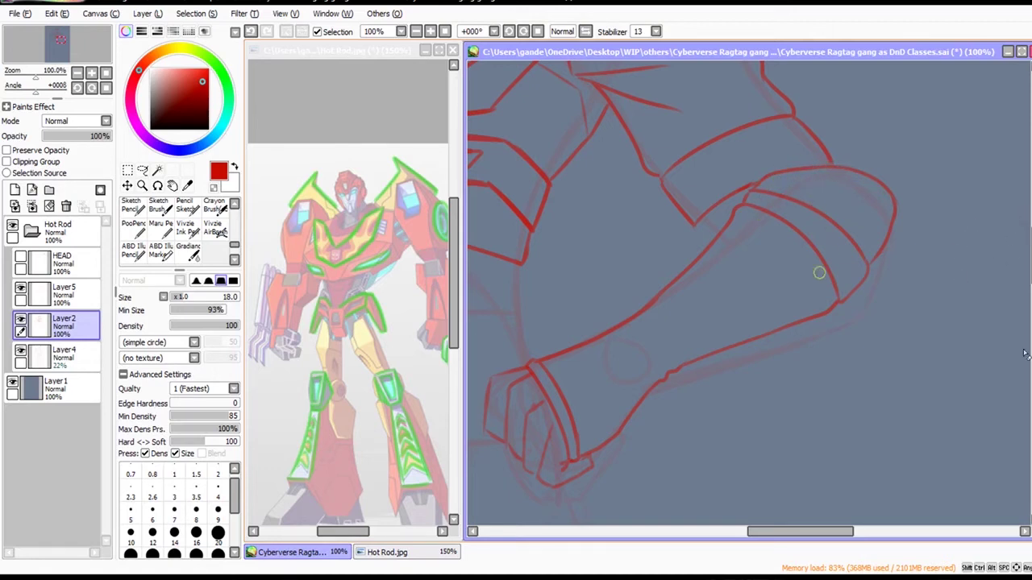
{"action": "scroll", "coordinate": [995, 468], "scroll_direction": "up", "scroll_amount": 2}
{"action": "left_click", "coordinate": [161, 249]}
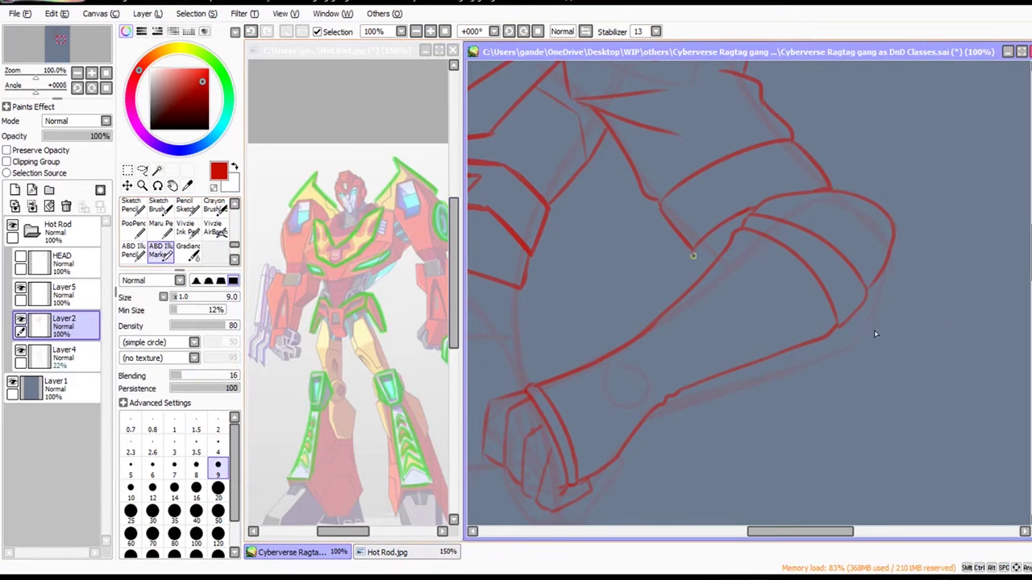
{"action": "key", "text": "ctrl+z"}
{"action": "mouse_move", "coordinate": [693, 255]}
{"action": "left_mouse_down"}
{"action": "mouse_move", "coordinate": [712, 274]}
{"action": "mouse_move", "coordinate": [710, 264]}
{"action": "left_mouse_up"}
{"action": "key", "text": "space"}
{"action": "scroll", "coordinate": [958, 357], "scroll_direction": "down", "scroll_amount": 2}
{"action": "mouse_move", "coordinate": [997, 400]}
{"action": "left_mouse_down"}
{"action": "mouse_move", "coordinate": [1021, 512]}
{"action": "mouse_move", "coordinate": [1030, 465]}
{"action": "mouse_move", "coordinate": [1014, 446]}
{"action": "left_mouse_up"}
{"action": "scroll", "coordinate": [1014, 446], "scroll_direction": "up", "scroll_amount": 1}
Redraw the junction between the sleeve cuff and the elbow outline of the hand-on-hip arm on Layer5.
{"action": "key", "text": "e"}
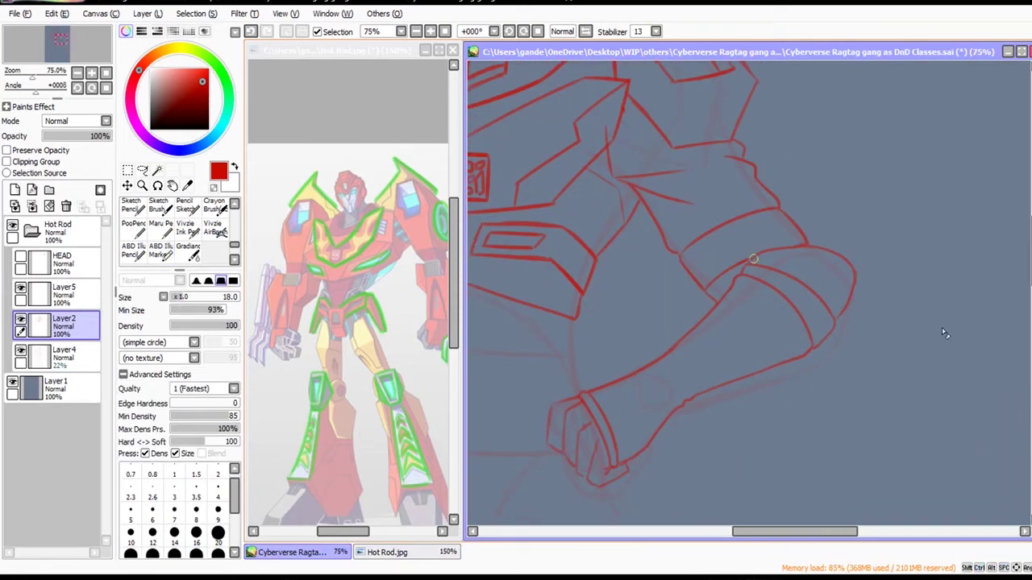
{"action": "scroll", "coordinate": [754, 259], "scroll_direction": "up", "scroll_amount": 1}
{"action": "left_click", "coordinate": [67, 294]}
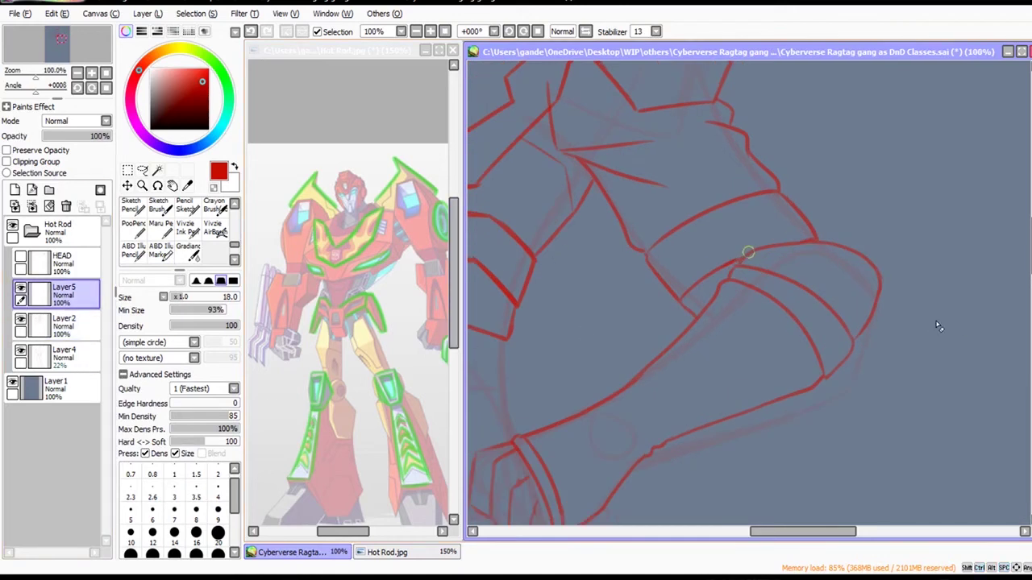
{"action": "mouse_move", "coordinate": [748, 253]}
{"action": "left_mouse_down"}
{"action": "mouse_move", "coordinate": [781, 250]}
{"action": "mouse_move", "coordinate": [725, 249]}
{"action": "mouse_move", "coordinate": [740, 268]}
{"action": "mouse_move", "coordinate": [763, 251]}
{"action": "mouse_move", "coordinate": [736, 267]}
{"action": "mouse_move", "coordinate": [827, 242]}
{"action": "mouse_move", "coordinate": [719, 267]}
{"action": "mouse_move", "coordinate": [768, 250]}
{"action": "left_mouse_up"}
{"action": "left_click", "coordinate": [164, 255]}
{"action": "key", "text": "ctrl+z"}
{"action": "key", "text": "ctrl+z"}
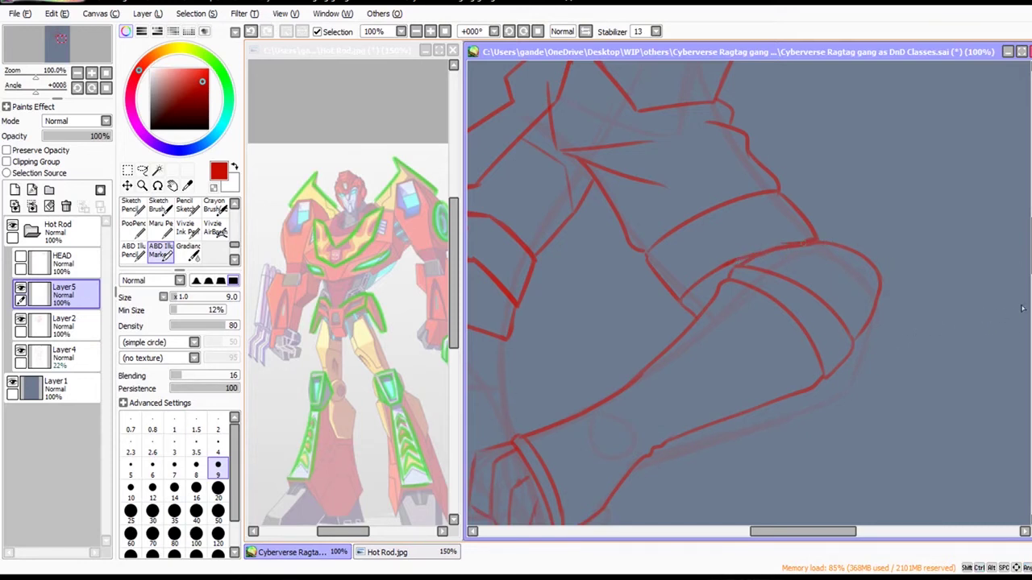
Tidy the overlapping lines where the sleeve cuff meets the elbow on Layer5 and save the drawing.
{"action": "scroll", "coordinate": [894, 295], "scroll_direction": "down", "scroll_amount": 1}
{"action": "left_click_drag", "start_coordinate": [893, 295], "coordinate": [897, 282]}
{"action": "left_click", "coordinate": [59, 326]}
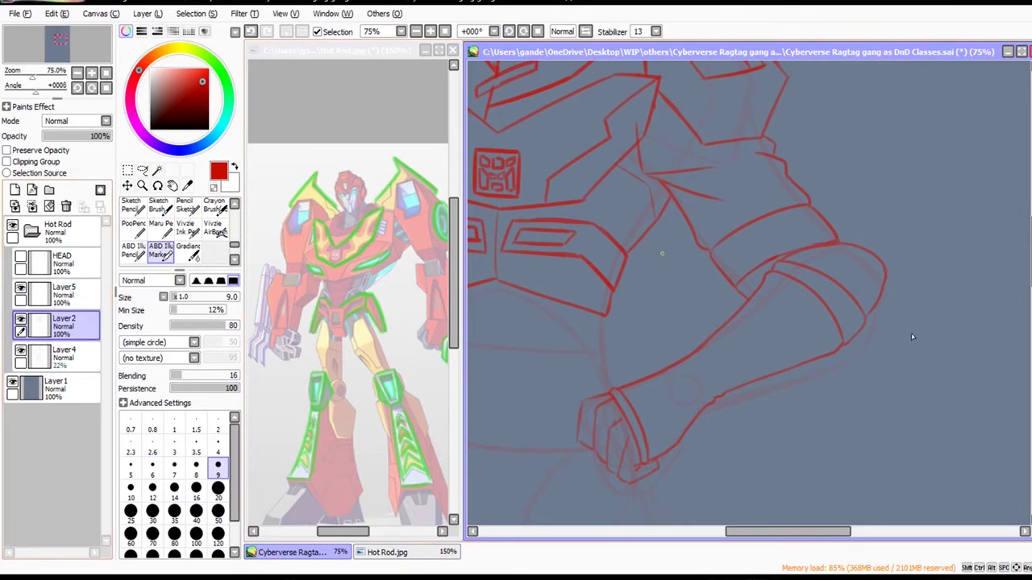
{"action": "key", "text": "e"}
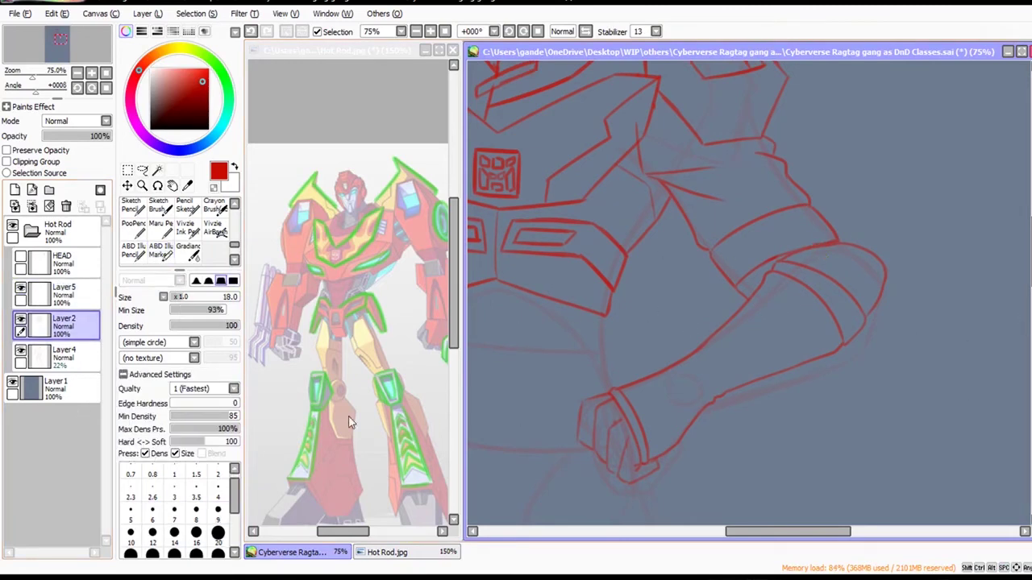
{"action": "left_click", "coordinate": [61, 292]}
{"action": "scroll", "coordinate": [839, 241], "scroll_direction": "up", "scroll_amount": 2}
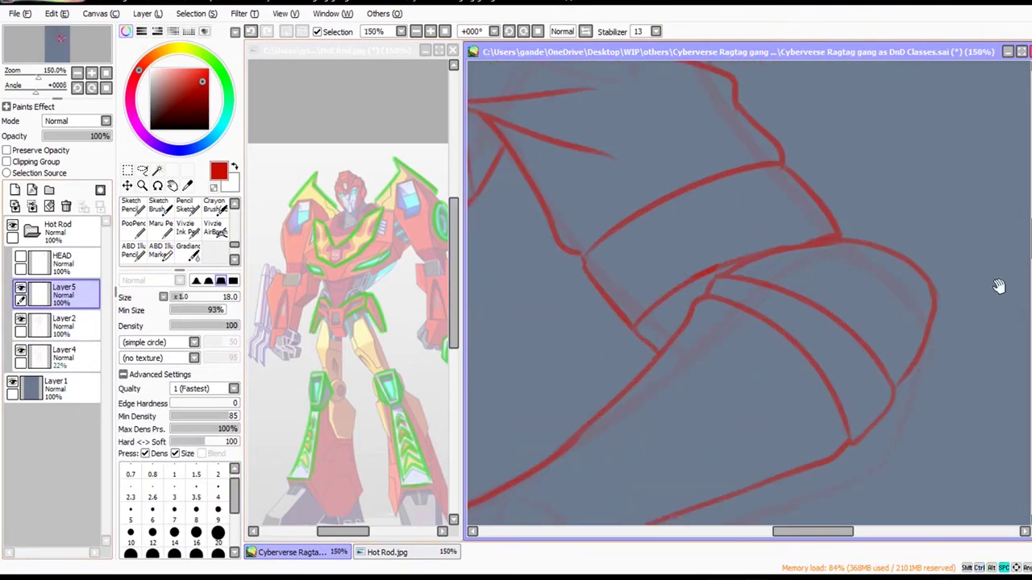
{"action": "scroll", "coordinate": [999, 289], "scroll_direction": "down", "scroll_amount": 3}
{"action": "mouse_move", "coordinate": [919, 516]}
{"action": "left_mouse_down"}
{"action": "mouse_move", "coordinate": [928, 562]}
{"action": "mouse_move", "coordinate": [947, 579]}
{"action": "left_mouse_up"}
{"action": "left_click_drag", "start_coordinate": [848, 472], "coordinate": [892, 523]}
{"action": "left_click_drag", "start_coordinate": [790, 458], "coordinate": [858, 479]}
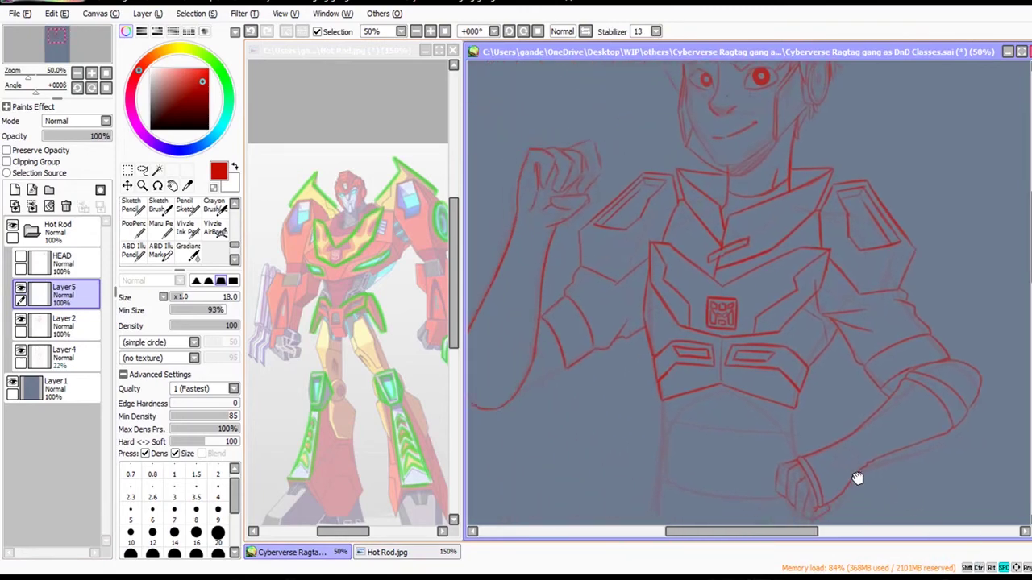
{"action": "scroll", "coordinate": [857, 478], "scroll_direction": "up", "scroll_amount": 1}
{"action": "scroll", "coordinate": [834, 431], "scroll_direction": "up", "scroll_amount": 1}
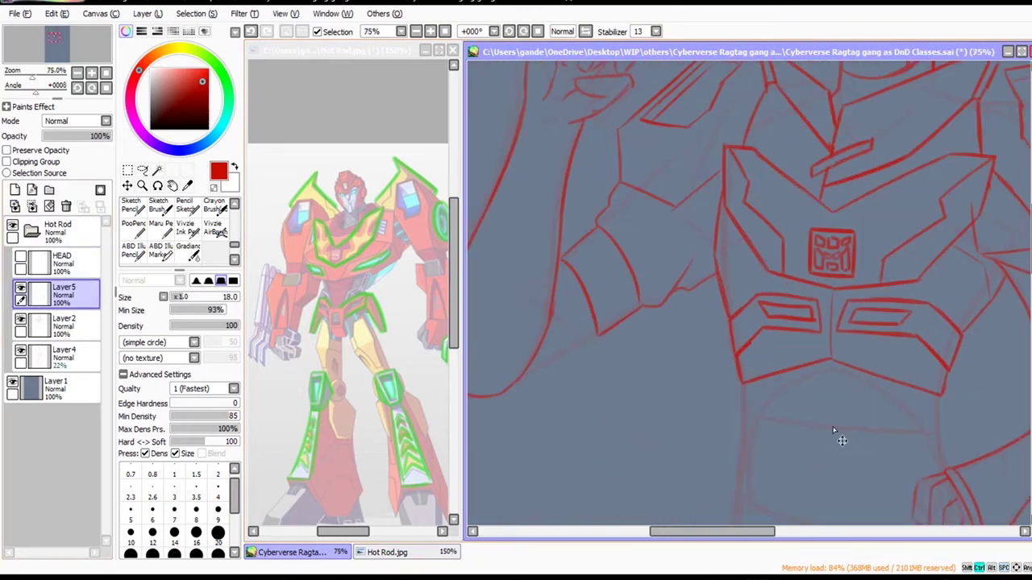
{"action": "key", "text": "ctrl+s"}
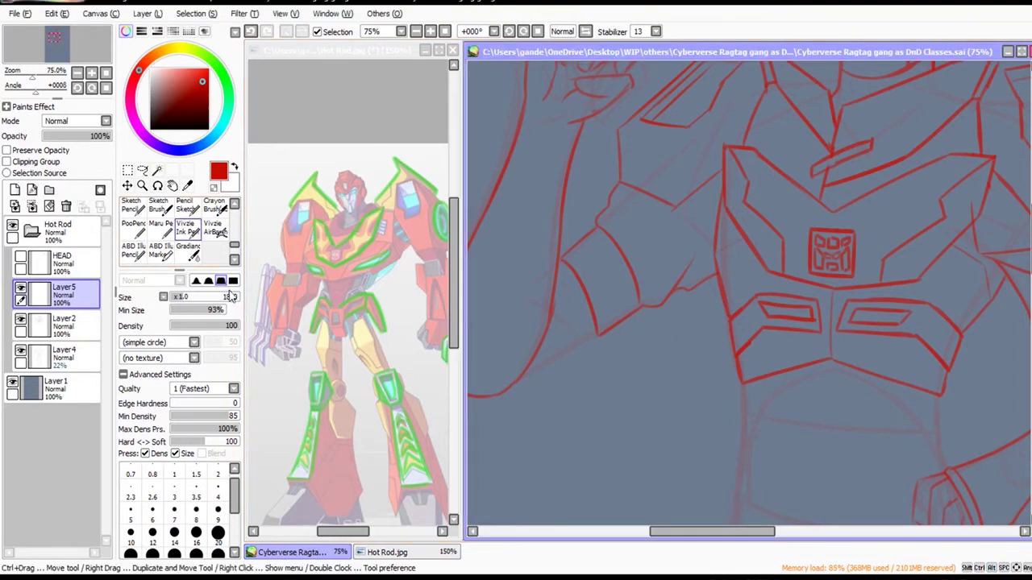
Sketch two side lines converging downward from the rib plates' lower edge to frame the abdomen panel.
{"action": "left_click", "coordinate": [162, 252]}
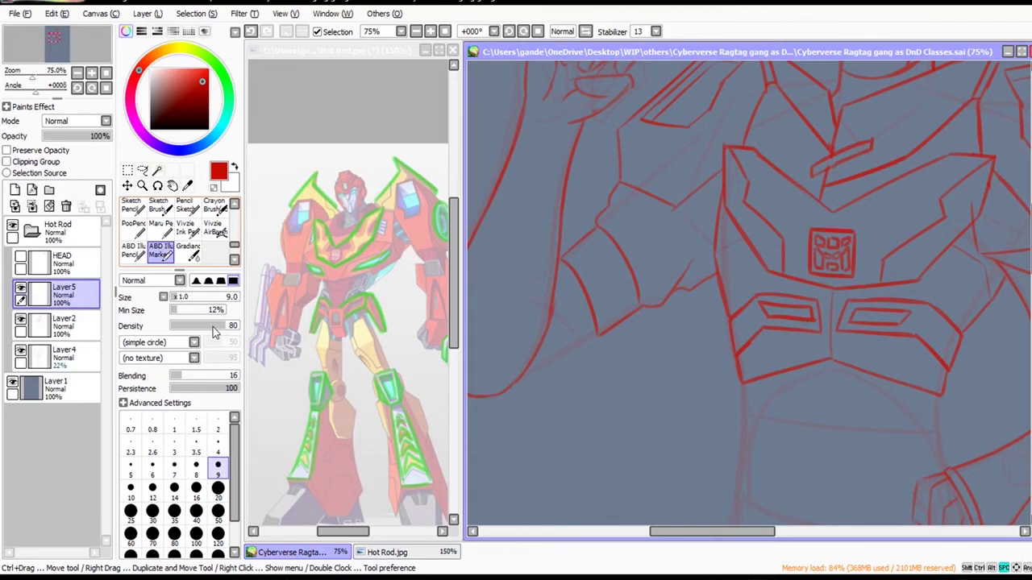
{"action": "left_click_drag", "start_coordinate": [995, 521], "coordinate": [880, 409]}
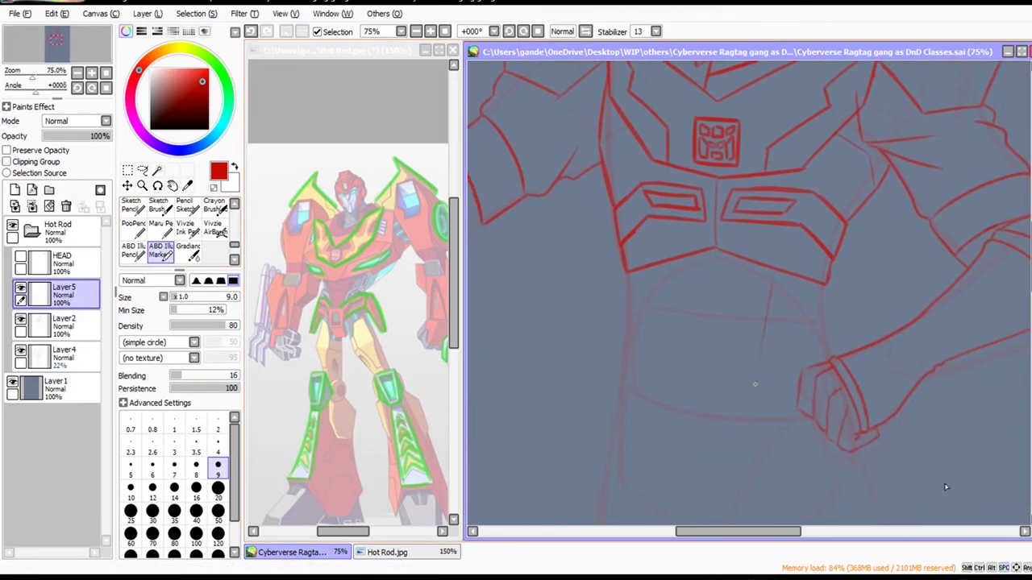
{"action": "left_click_drag", "start_coordinate": [779, 279], "coordinate": [763, 368]}
{"action": "key", "text": "ctrl+z"}
{"action": "left_click_drag", "start_coordinate": [780, 278], "coordinate": [756, 406]}
{"action": "left_click_drag", "start_coordinate": [650, 266], "coordinate": [660, 386]}
{"action": "key", "text": "ctrl+z"}
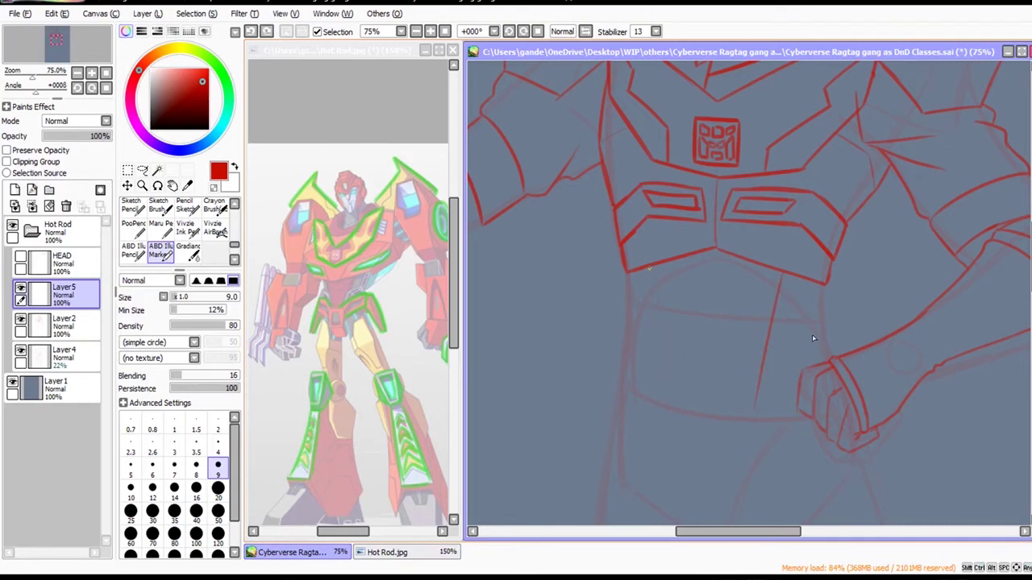
{"action": "left_click_drag", "start_coordinate": [649, 266], "coordinate": [657, 403]}
{"action": "key", "text": "ctrl+z"}
{"action": "left_click_drag", "start_coordinate": [650, 271], "coordinate": [664, 401]}
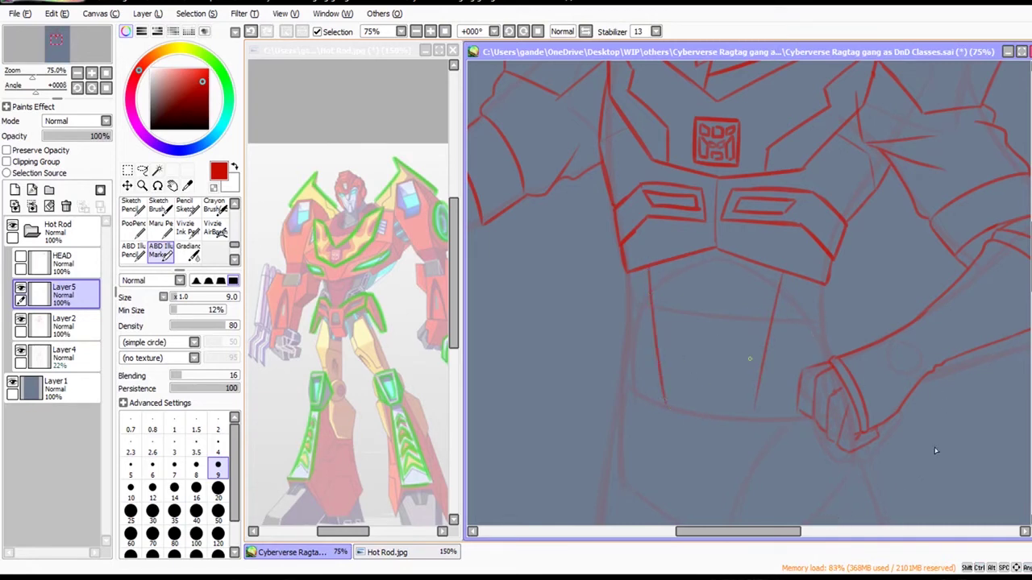
Sketch three curved abdominal plate lines with upturned angled ends between the abdomen panel's side lines.
{"action": "mouse_move", "coordinate": [682, 315]}
{"action": "left_mouse_down"}
{"action": "mouse_move", "coordinate": [746, 317]}
{"action": "mouse_move", "coordinate": [765, 302]}
{"action": "left_mouse_up"}
{"action": "left_click_drag", "start_coordinate": [682, 313], "coordinate": [662, 288]}
{"action": "mouse_move", "coordinate": [676, 364]}
{"action": "left_mouse_down"}
{"action": "mouse_move", "coordinate": [727, 371]}
{"action": "mouse_move", "coordinate": [747, 355]}
{"action": "left_mouse_up"}
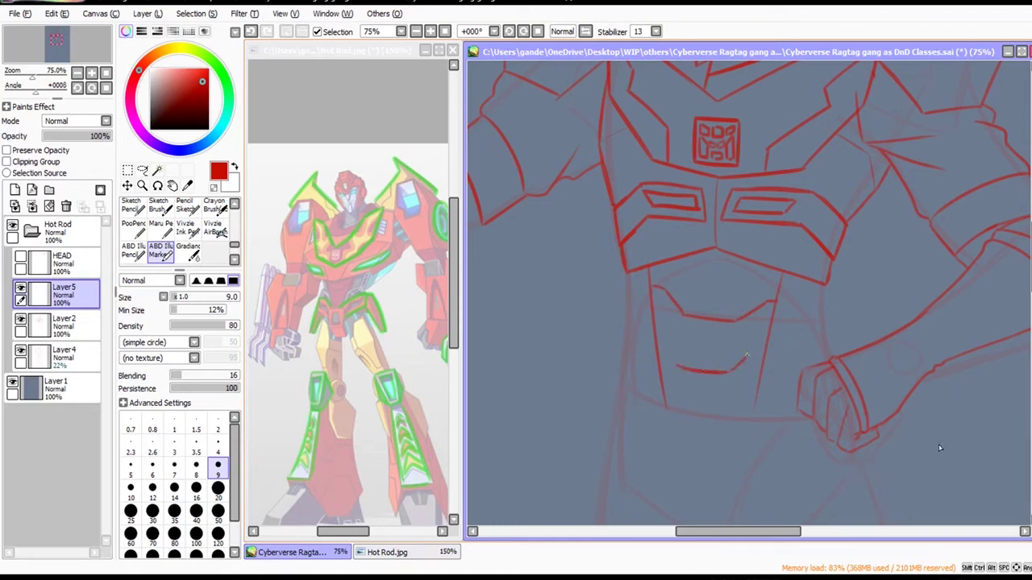
{"action": "left_click_drag", "start_coordinate": [675, 363], "coordinate": [658, 337]}
{"action": "mouse_move", "coordinate": [676, 404]}
{"action": "left_mouse_down"}
{"action": "mouse_move", "coordinate": [733, 410]}
{"action": "mouse_move", "coordinate": [755, 391]}
{"action": "mouse_move", "coordinate": [666, 384]}
{"action": "left_mouse_up"}
{"action": "left_click", "coordinate": [998, 483], "text": "ctrl+alt"}
{"action": "left_click_drag", "start_coordinate": [977, 474], "coordinate": [964, 510]}
{"action": "scroll", "coordinate": [972, 464], "scroll_direction": "up", "scroll_amount": 1}
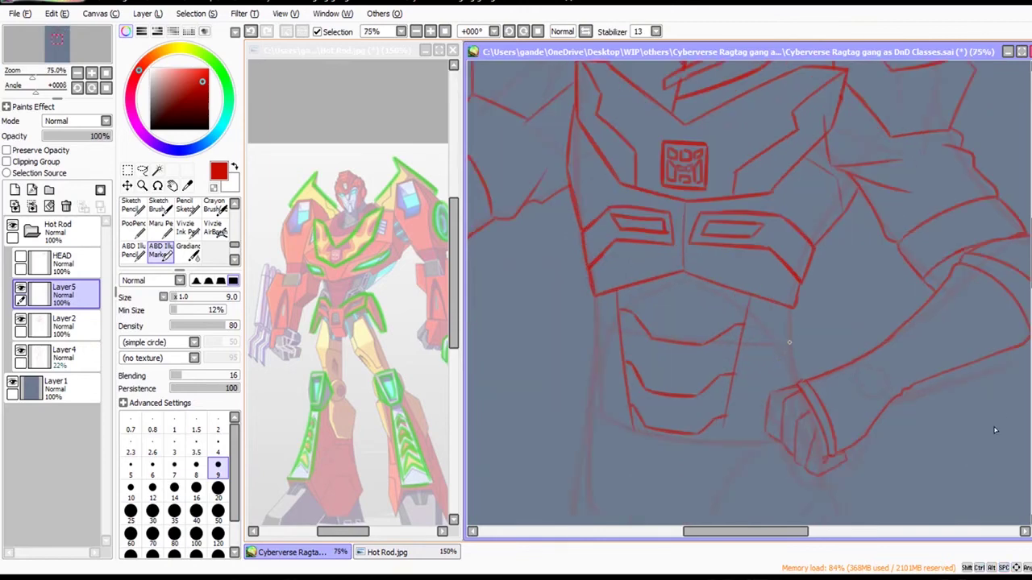
Sketch the waist's side line from the rib plates down to the fist on the hip.
{"action": "left_click_drag", "start_coordinate": [792, 310], "coordinate": [793, 371]}
{"action": "scroll", "coordinate": [741, 381], "scroll_direction": "down", "scroll_amount": 1}
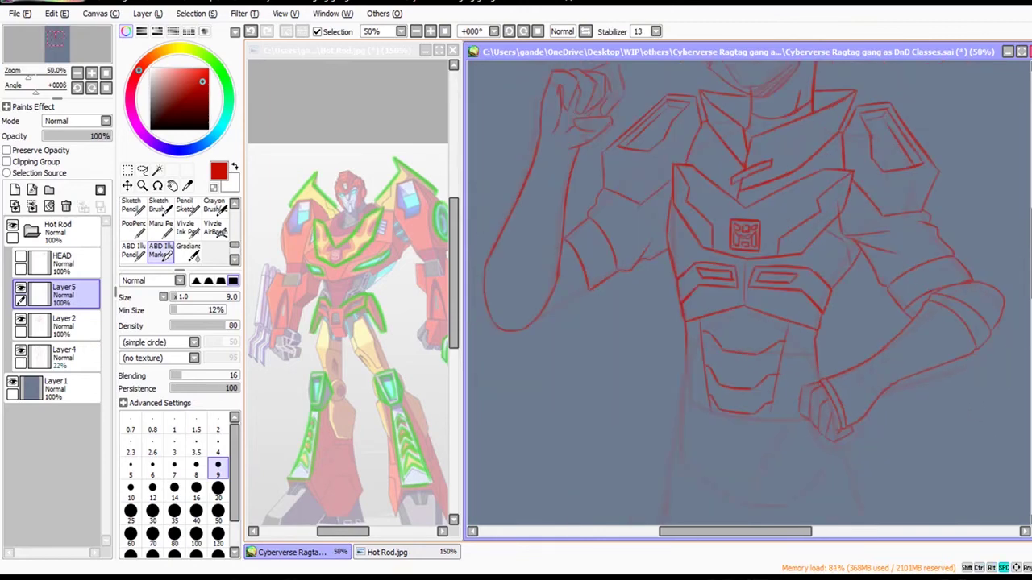
{"action": "scroll", "coordinate": [742, 381], "scroll_direction": "down", "scroll_amount": 1}
{"action": "scroll", "coordinate": [947, 364], "scroll_direction": "down", "scroll_amount": 1}
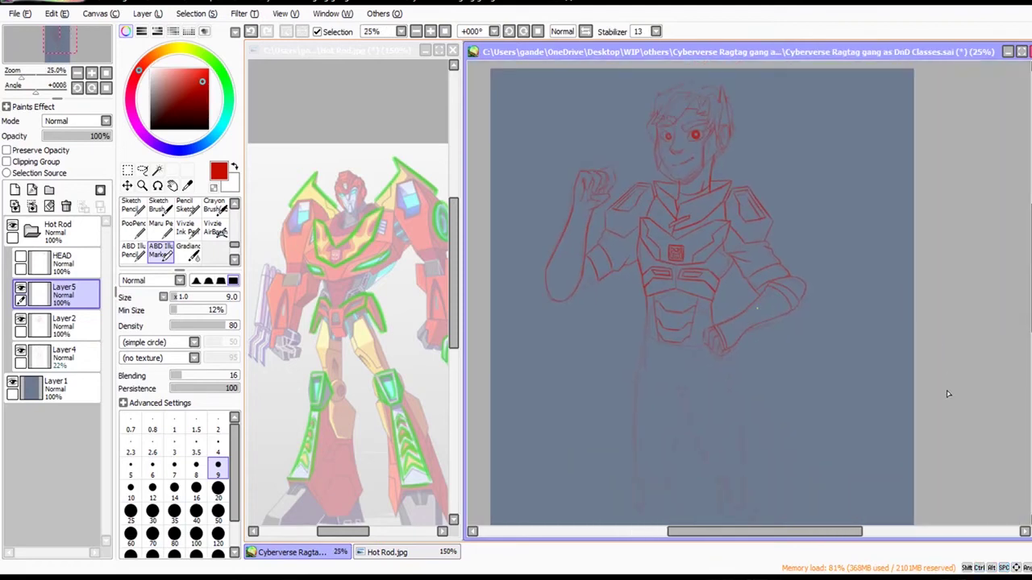
{"action": "scroll", "coordinate": [935, 354], "scroll_direction": "up", "scroll_amount": 2}
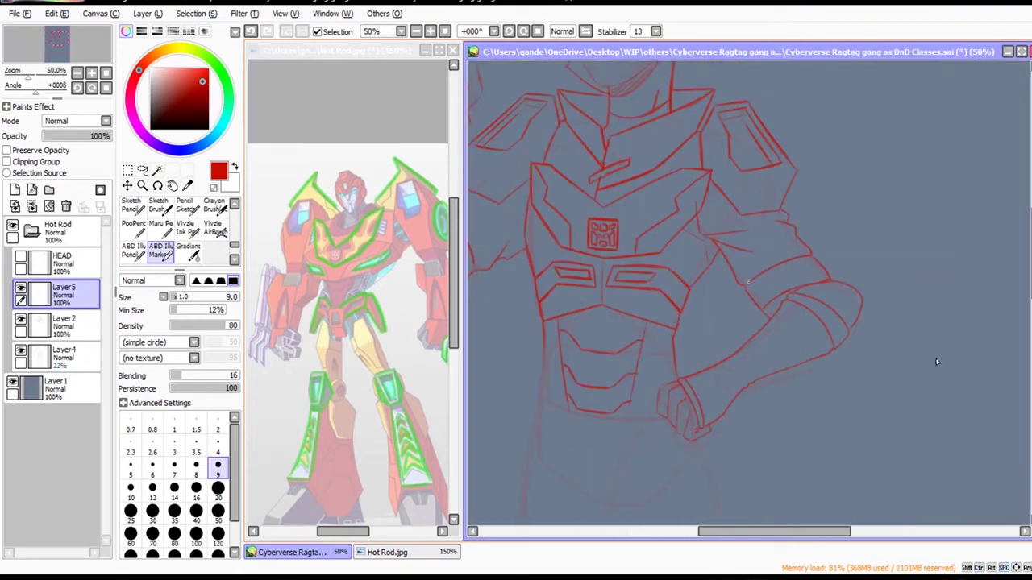
Erase the stray guide line on Layer2 at the chest plate's armpit edge and return to Layer5 with the marker brush.
{"action": "left_click", "coordinate": [65, 326]}
{"action": "key", "text": "e"}
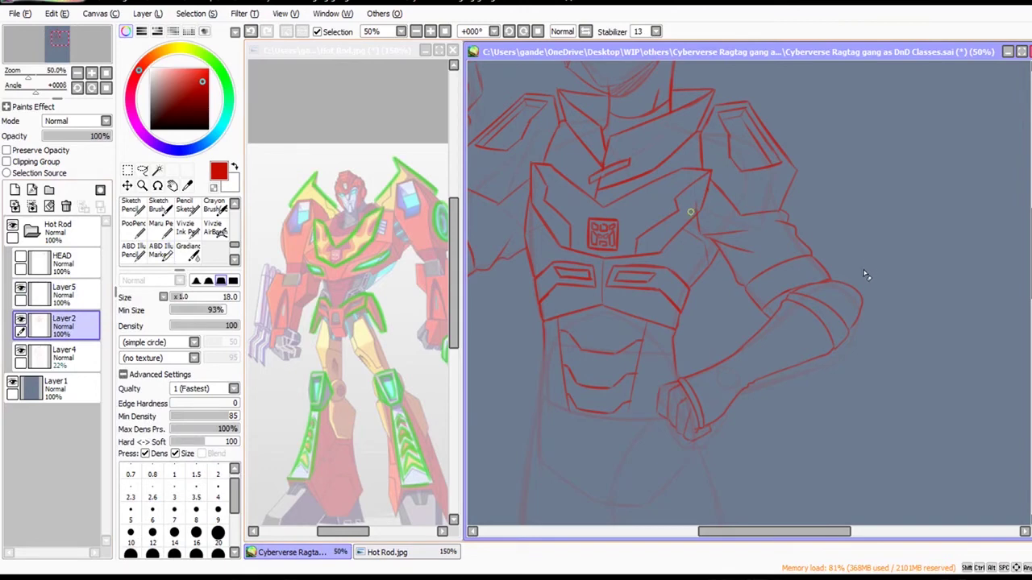
{"action": "scroll", "coordinate": [877, 250], "scroll_direction": "down", "scroll_amount": 1}
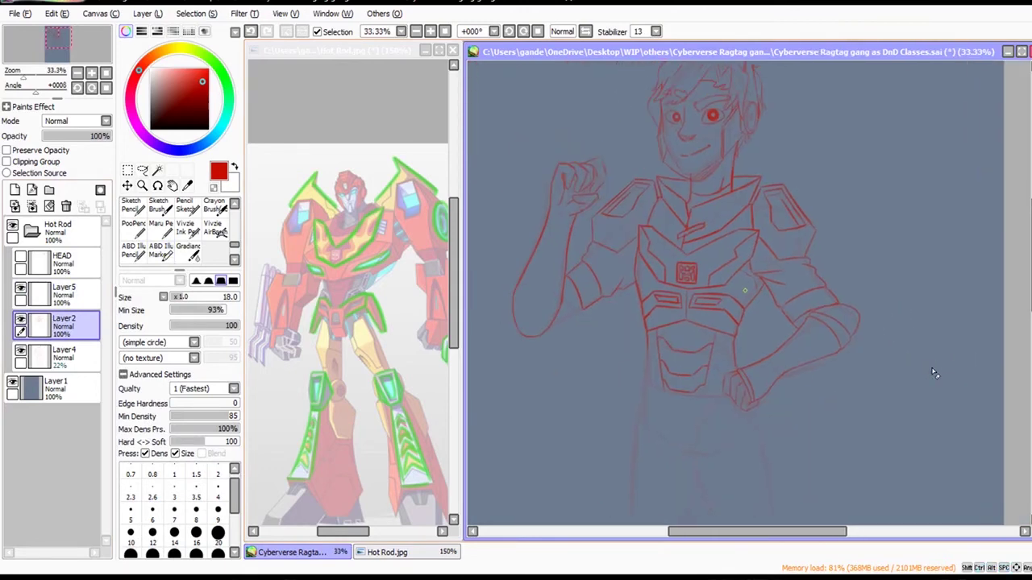
{"action": "left_click", "coordinate": [65, 294]}
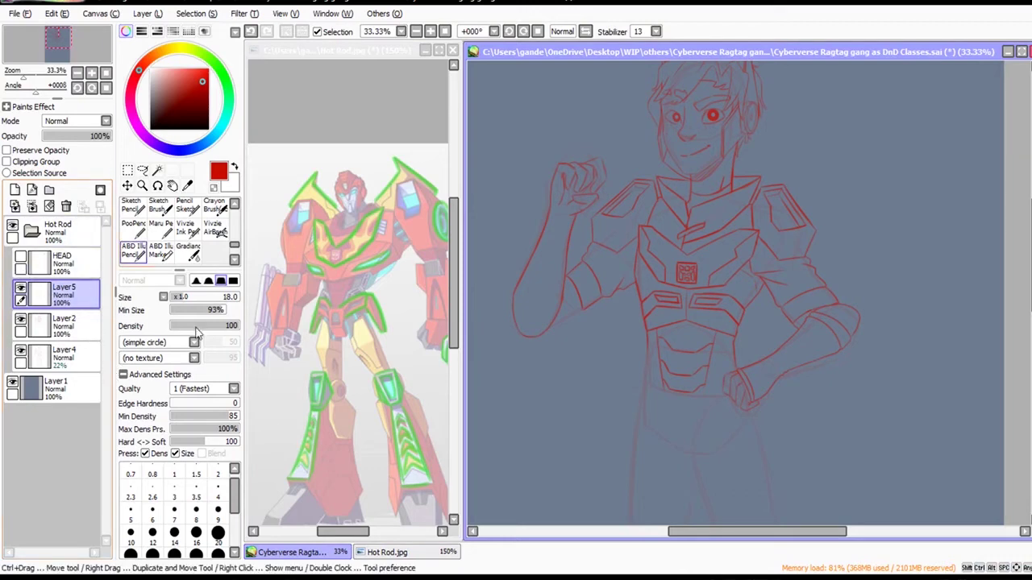
{"action": "left_click", "coordinate": [160, 227]}
{"action": "left_click", "coordinate": [160, 250]}
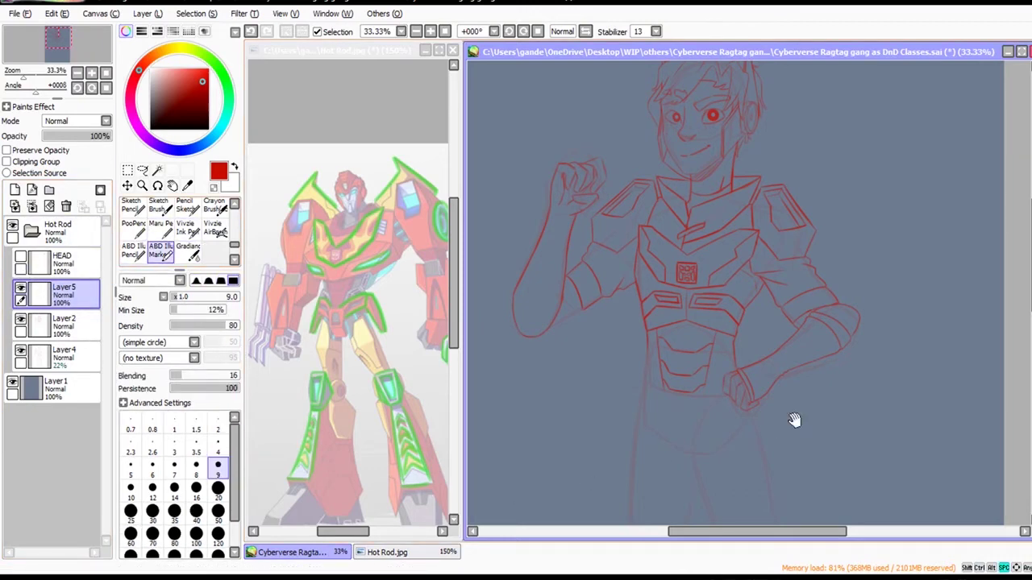
{"action": "scroll", "coordinate": [792, 420], "scroll_direction": "up", "scroll_amount": 1}
{"action": "scroll", "coordinate": [724, 170], "scroll_direction": "up", "scroll_amount": 1}
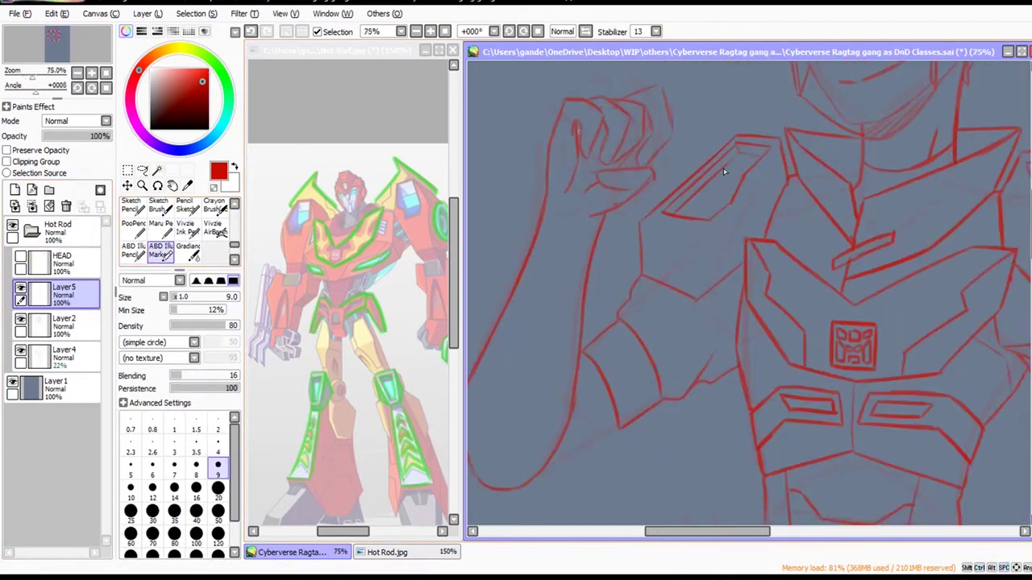
{"action": "left_click_drag", "start_coordinate": [558, 121], "coordinate": [577, 125]}
{"action": "key", "text": "ctrl+z"}
{"action": "key", "text": "ctrl+z"}
{"action": "key", "text": "ctrl+z"}
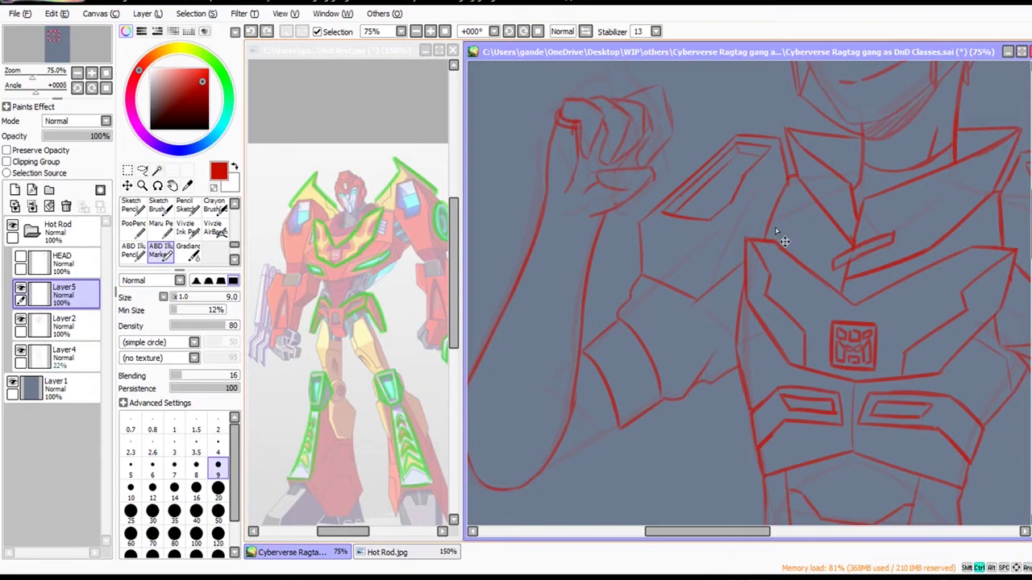
Sketch a curved cuff line across the wrist of the raised arm.
{"action": "left_click_drag", "start_coordinate": [787, 480], "coordinate": [793, 454]}
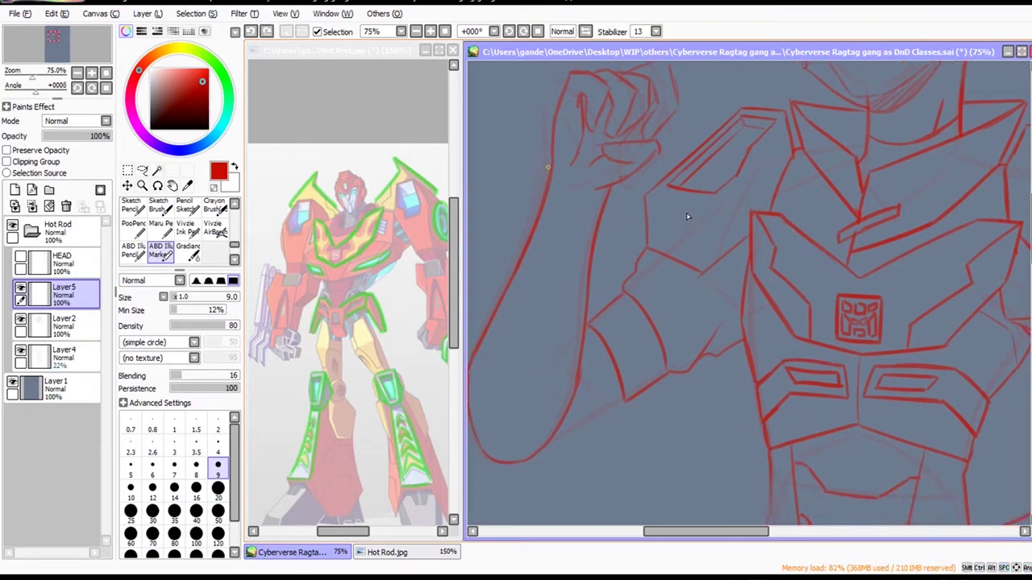
{"action": "mouse_move", "coordinate": [550, 167]}
{"action": "left_mouse_down"}
{"action": "mouse_move", "coordinate": [555, 202]}
{"action": "mouse_move", "coordinate": [553, 190]}
{"action": "mouse_move", "coordinate": [595, 201]}
{"action": "left_mouse_up"}
{"action": "key", "text": "ctrl+z"}
{"action": "scroll", "coordinate": [702, 279], "scroll_direction": "down", "scroll_amount": 2}
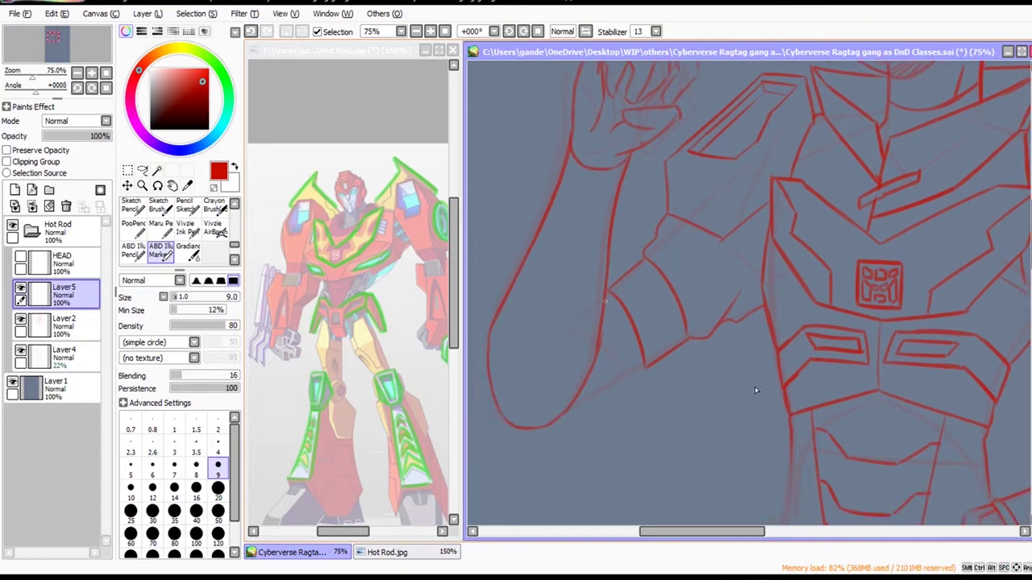
Sketch two parallel curved bands across the raised arm's forearm near the elbow.
{"action": "left_click_drag", "start_coordinate": [600, 322], "coordinate": [506, 289]}
{"action": "key", "text": "ctrl+z"}
{"action": "mouse_move", "coordinate": [513, 273]}
{"action": "left_mouse_down"}
{"action": "mouse_move", "coordinate": [579, 292]}
{"action": "mouse_move", "coordinate": [524, 260]}
{"action": "mouse_move", "coordinate": [506, 285]}
{"action": "mouse_move", "coordinate": [537, 228]}
{"action": "left_mouse_up"}
{"action": "key", "text": "ctrl+z"}
{"action": "key", "text": "ctrl+z"}
{"action": "left_click_drag", "start_coordinate": [714, 391], "coordinate": [689, 242]}
{"action": "left_click_drag", "start_coordinate": [875, 184], "coordinate": [801, 327]}
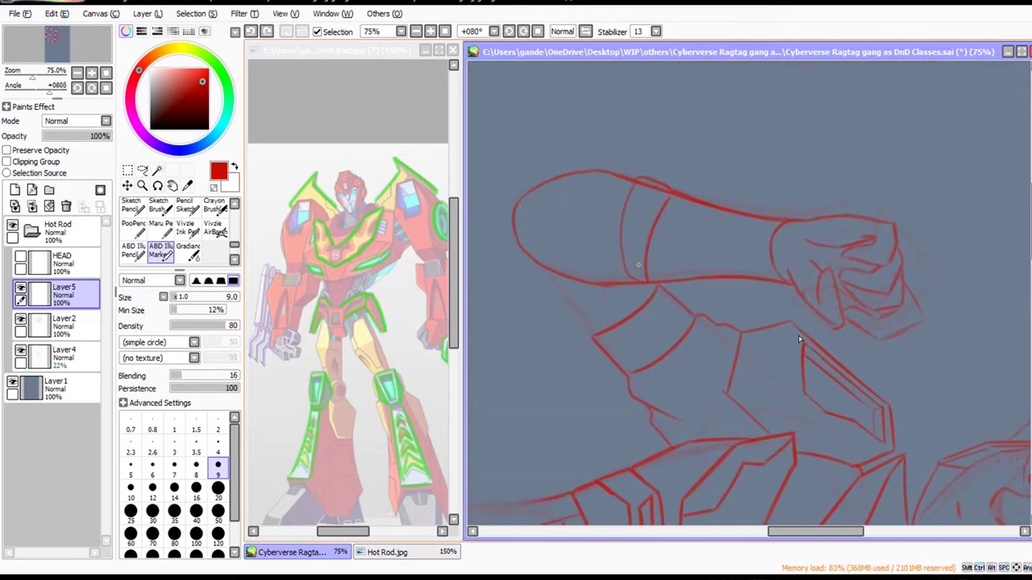
Add a row of short stitch dashes between the two forearm bands of the raised arm.
{"action": "mouse_move", "coordinate": [637, 275]}
{"action": "left_mouse_down"}
{"action": "mouse_move", "coordinate": [636, 239]}
{"action": "mouse_move", "coordinate": [646, 194]}
{"action": "left_mouse_up"}
{"action": "left_click_drag", "start_coordinate": [635, 236], "coordinate": [636, 221]}
{"action": "key", "text": "Home"}
Add a matching row of short stitch dashes between the upper forearm bands of the hand-on-hip arm.
{"action": "left_click_drag", "start_coordinate": [937, 329], "coordinate": [707, 175]}
{"action": "left_click_drag", "start_coordinate": [958, 454], "coordinate": [702, 390]}
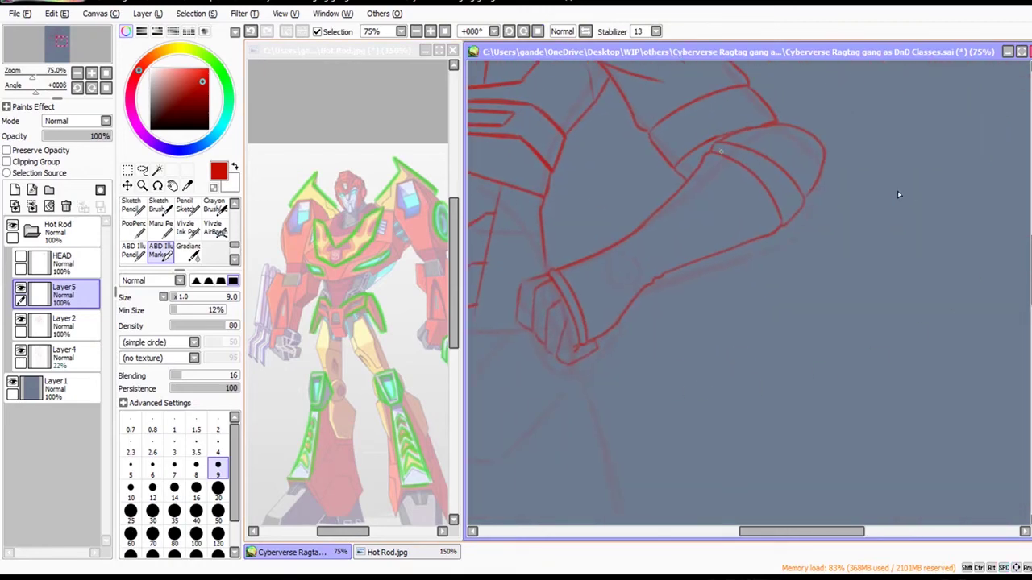
{"action": "left_click_drag", "start_coordinate": [720, 152], "coordinate": [797, 214]}
{"action": "mouse_move", "coordinate": [599, 206]}
{"action": "left_mouse_down", "text": "alt"}
{"action": "mouse_move", "coordinate": [579, 253]}
{"action": "mouse_move", "coordinate": [630, 332]}
{"action": "mouse_move", "coordinate": [609, 333]}
{"action": "mouse_move", "coordinate": [627, 288]}
{"action": "left_mouse_up", "text": "alt"}
{"action": "left_click", "coordinate": [611, 329], "text": "ctrl"}
{"action": "left_click_drag", "start_coordinate": [638, 271], "coordinate": [663, 241]}
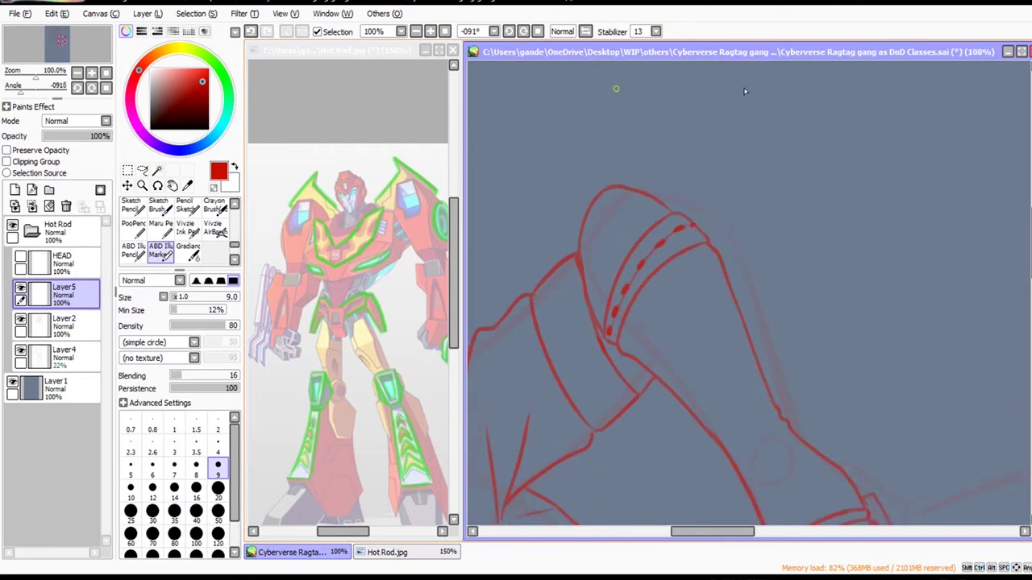
{"action": "left_click", "coordinate": [538, 32]}
{"action": "left_click", "coordinate": [930, 380], "text": "ctrl+alt"}
{"action": "left_click", "coordinate": [930, 380], "text": "ctrl+alt"}
{"action": "left_click", "coordinate": [820, 435], "text": "ctrl+alt"}
{"action": "left_click_drag", "start_coordinate": [820, 434], "coordinate": [1000, 519]}
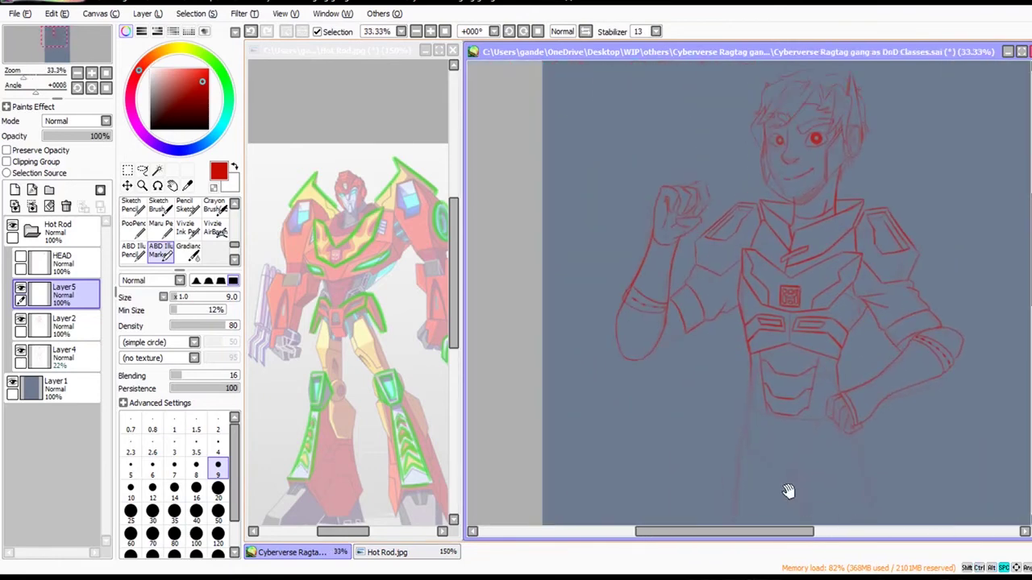
Sketch the underside of the raised arm from the sleeve cuff's lower corner to the elbow.
{"action": "left_click", "coordinate": [637, 366], "text": "ctrl"}
{"action": "left_click", "coordinate": [637, 367], "text": "ctrl"}
{"action": "mouse_move", "coordinate": [604, 223]}
{"action": "left_mouse_down"}
{"action": "mouse_move", "coordinate": [589, 292]}
{"action": "mouse_move", "coordinate": [605, 341]}
{"action": "mouse_move", "coordinate": [653, 352]}
{"action": "mouse_move", "coordinate": [621, 352]}
{"action": "mouse_move", "coordinate": [661, 338]}
{"action": "mouse_move", "coordinate": [657, 345]}
{"action": "mouse_move", "coordinate": [695, 318]}
{"action": "mouse_move", "coordinate": [649, 353]}
{"action": "mouse_move", "coordinate": [750, 287]}
{"action": "mouse_move", "coordinate": [699, 319]}
{"action": "left_mouse_up"}
{"action": "key", "text": "ctrl+z"}
{"action": "key", "text": "ctrl+z"}
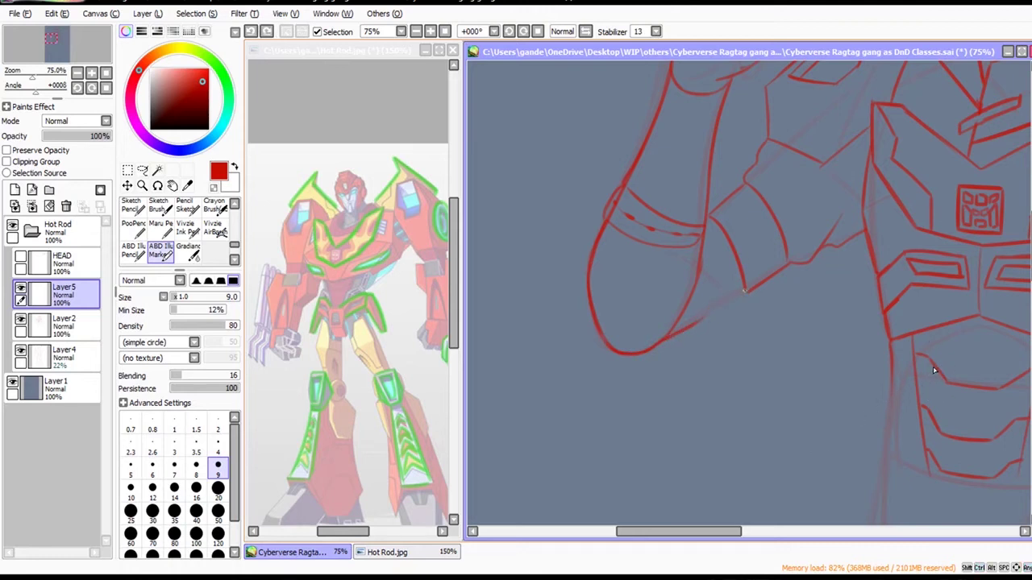
{"action": "left_click_drag", "start_coordinate": [748, 288], "coordinate": [689, 334]}
Sketch a short curved crease inside the raised arm's elbow, continuing the inner forearm edge.
{"action": "left_click_drag", "start_coordinate": [702, 237], "coordinate": [675, 329]}
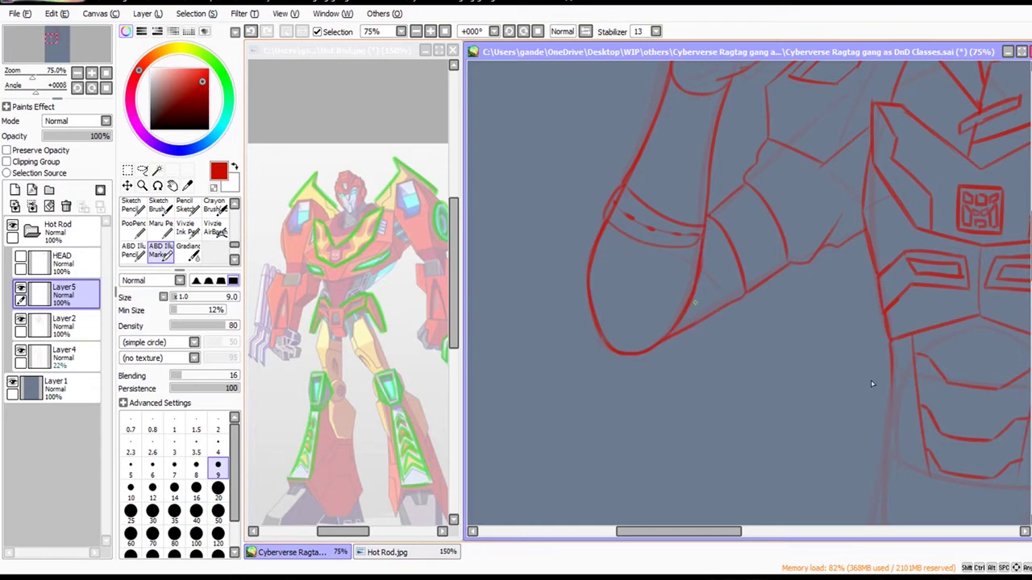
{"action": "key", "text": "ctrl+z"}
{"action": "left_click_drag", "start_coordinate": [695, 289], "coordinate": [664, 328]}
{"action": "left_click_drag", "start_coordinate": [701, 276], "coordinate": [682, 322]}
Erase the rough guide lines around the raised arm's elbow on Layer2, returning to Layer5 with the ABD marker brush.
{"action": "left_click", "coordinate": [81, 327]}
{"action": "key", "text": "e"}
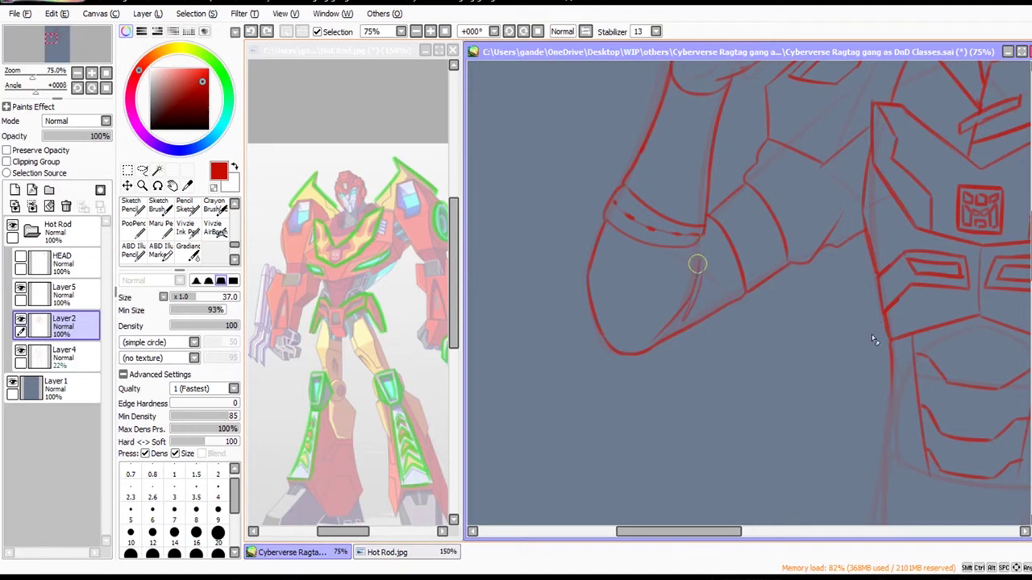
{"action": "left_click", "coordinate": [64, 291]}
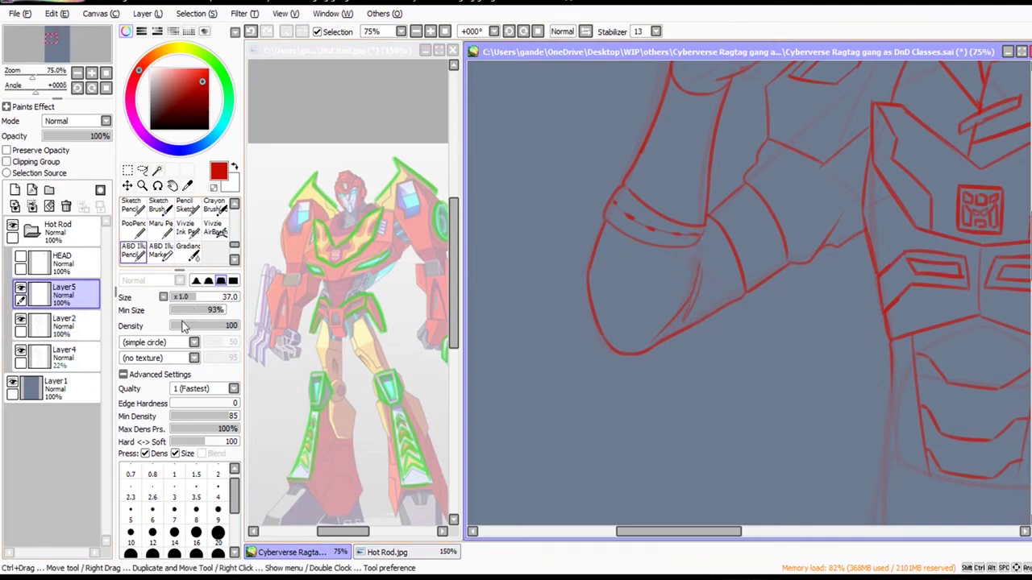
{"action": "left_click", "coordinate": [160, 250]}
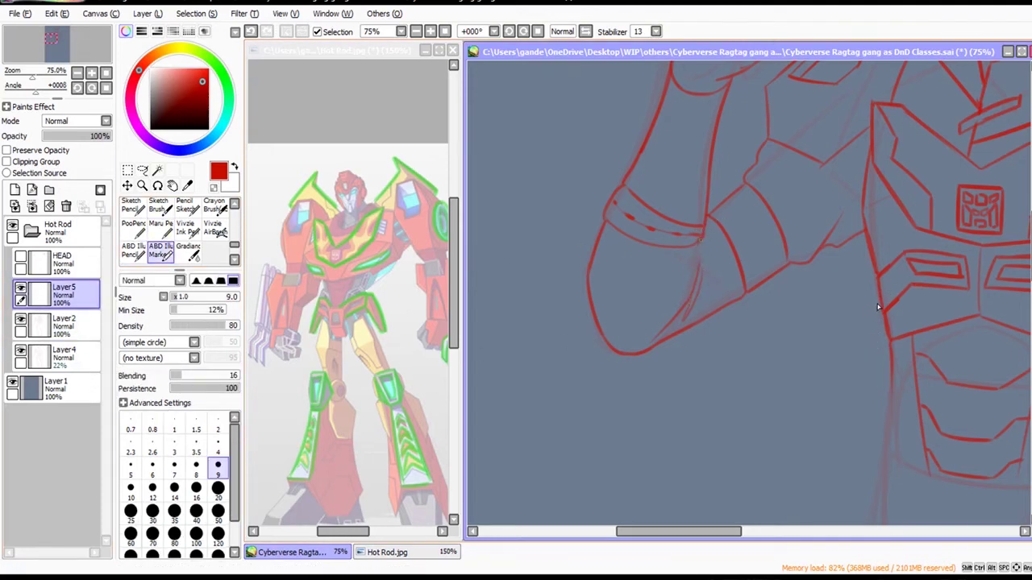
Sketch a short line joining the raised forearm's inner edge to the upper corner of the sleeve cuff.
{"action": "key", "text": "ctrl+z"}
{"action": "left_click_drag", "start_coordinate": [685, 247], "coordinate": [705, 230]}
{"action": "key", "text": "ctrl+z"}
{"action": "scroll", "coordinate": [887, 306], "scroll_direction": "down", "scroll_amount": 3}
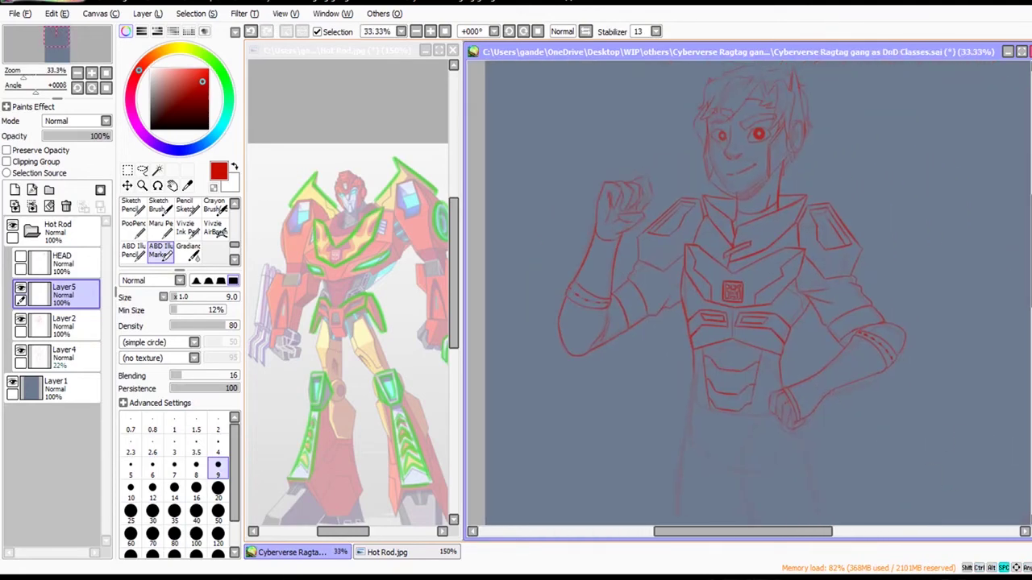
{"action": "scroll", "coordinate": [760, 411], "scroll_direction": "up", "scroll_amount": 3}
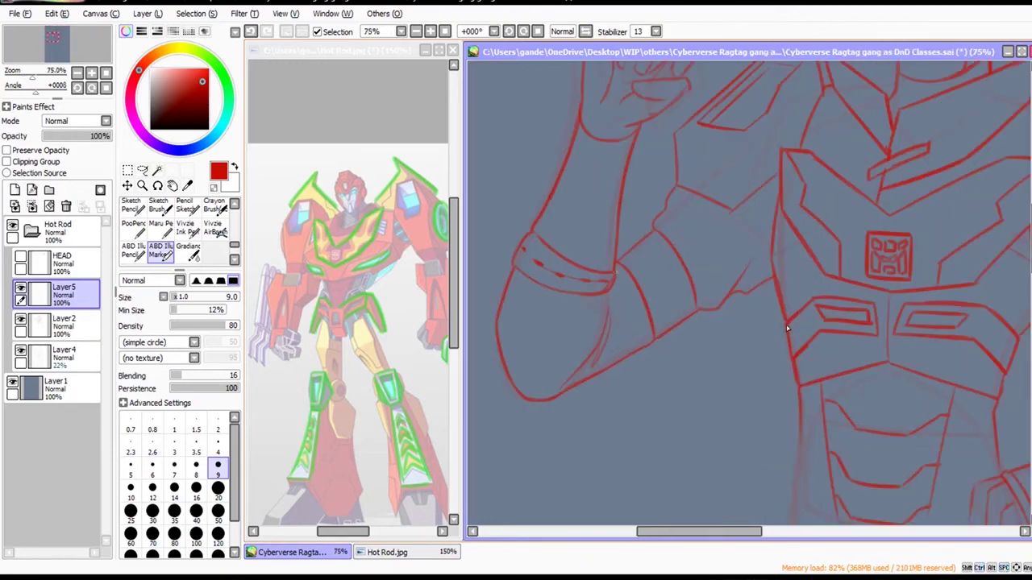
{"action": "left_click_drag", "start_coordinate": [614, 253], "coordinate": [644, 231]}
{"action": "key", "text": "ctrl+y"}
Erase the leftover rough lines between the raised forearm and sleeve cuff on Layer2, and save the drawing from Layer5.
{"action": "key", "text": "e"}
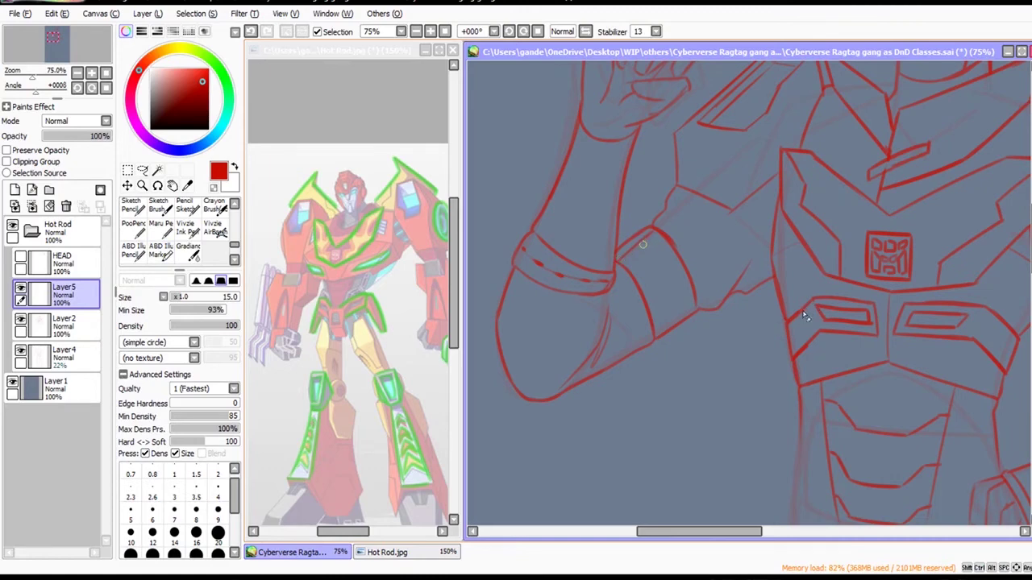
{"action": "left_click", "coordinate": [87, 325]}
{"action": "left_click_drag", "start_coordinate": [622, 259], "coordinate": [645, 238]}
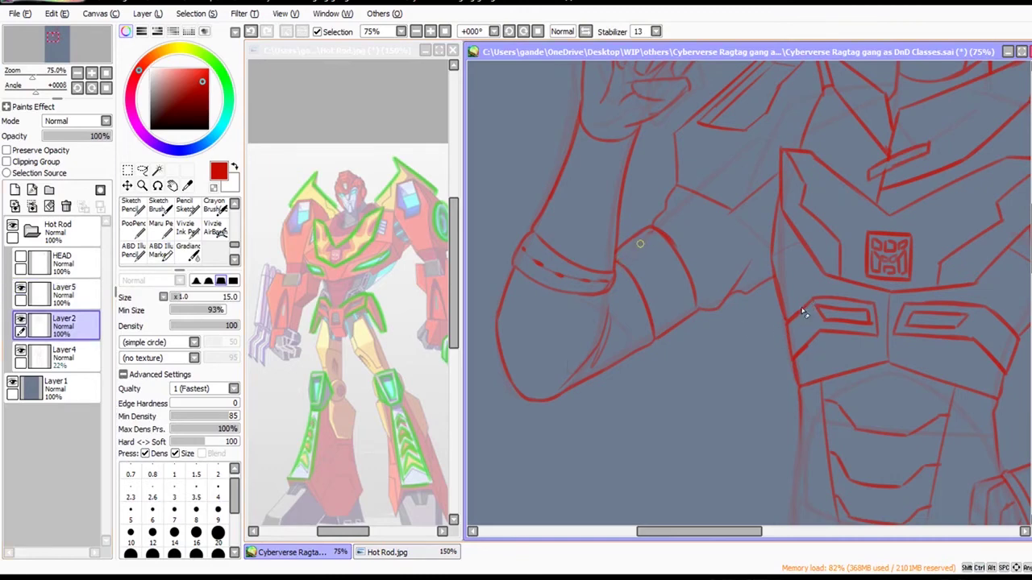
{"action": "scroll", "coordinate": [732, 341], "scroll_direction": "down", "scroll_amount": 2}
{"action": "left_click_drag", "start_coordinate": [718, 426], "coordinate": [632, 392]}
{"action": "left_click", "coordinate": [57, 292]}
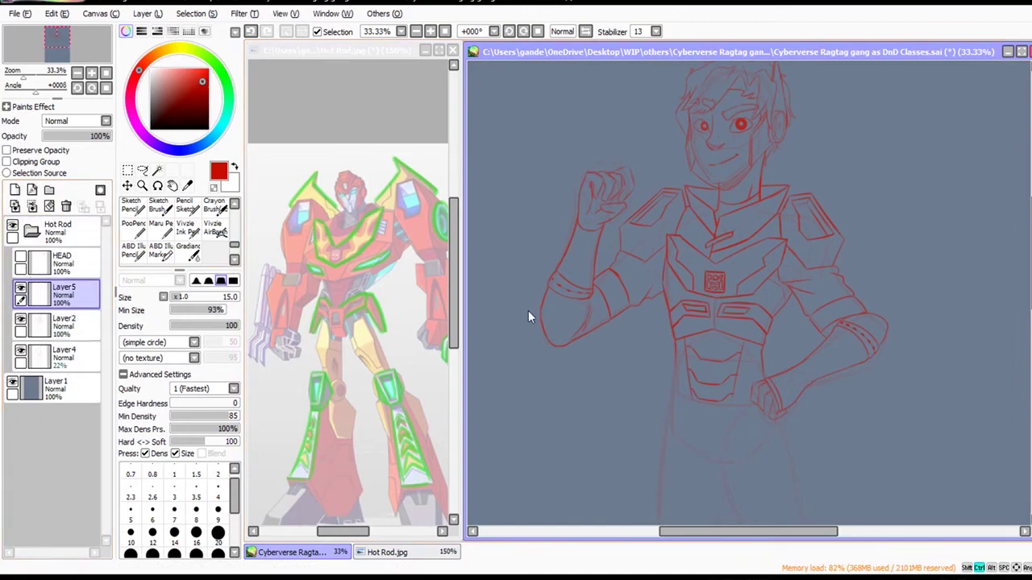
{"action": "key", "text": "ctrl+s"}
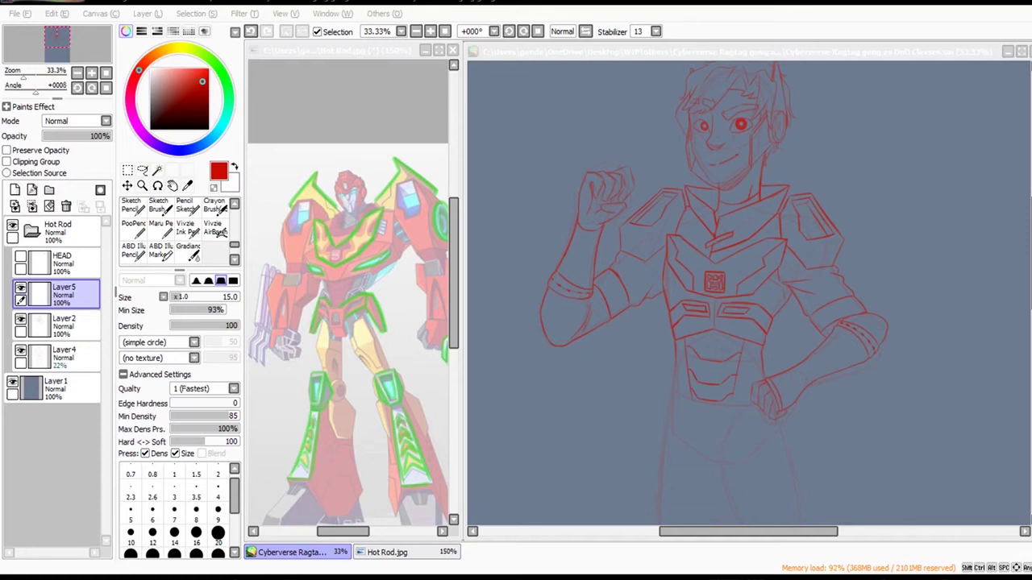
{"action": "key", "text": "alt+Tab"}
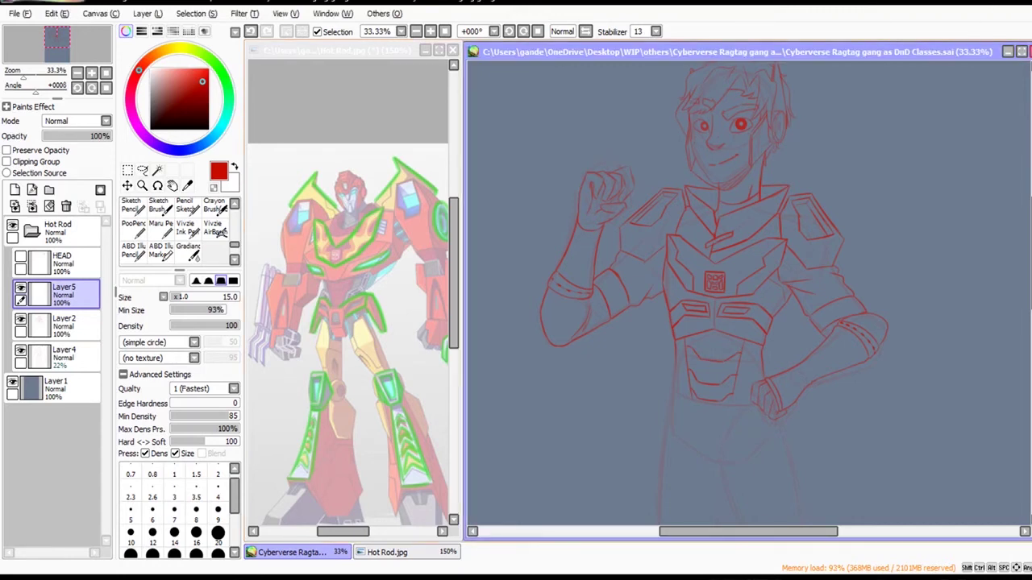
{"action": "key", "text": "alt+Tab"}
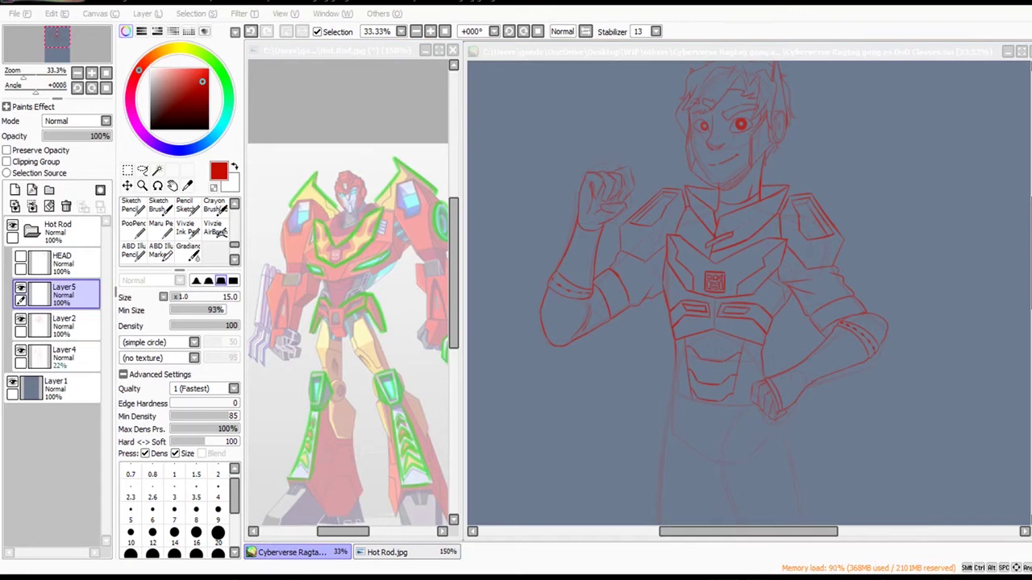
{"action": "left_click", "coordinate": [833, 1]}
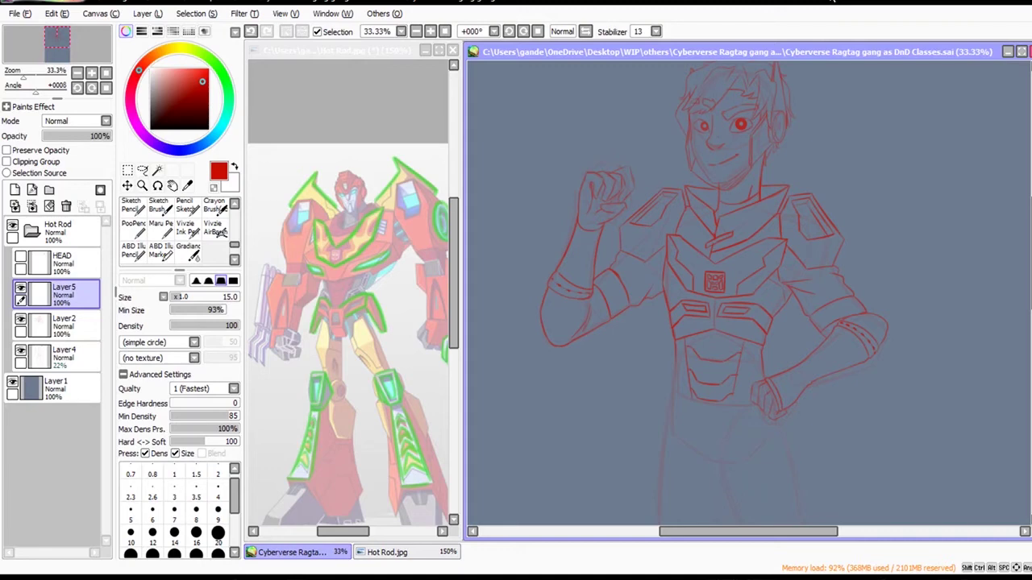
Sketch the belt's side panel with the size 9 marker brush, running from the waist centre to the hand on the hip.
{"action": "left_click_drag", "start_coordinate": [920, 534], "coordinate": [918, 455]}
{"action": "left_click", "coordinate": [930, 465], "text": "ctrl"}
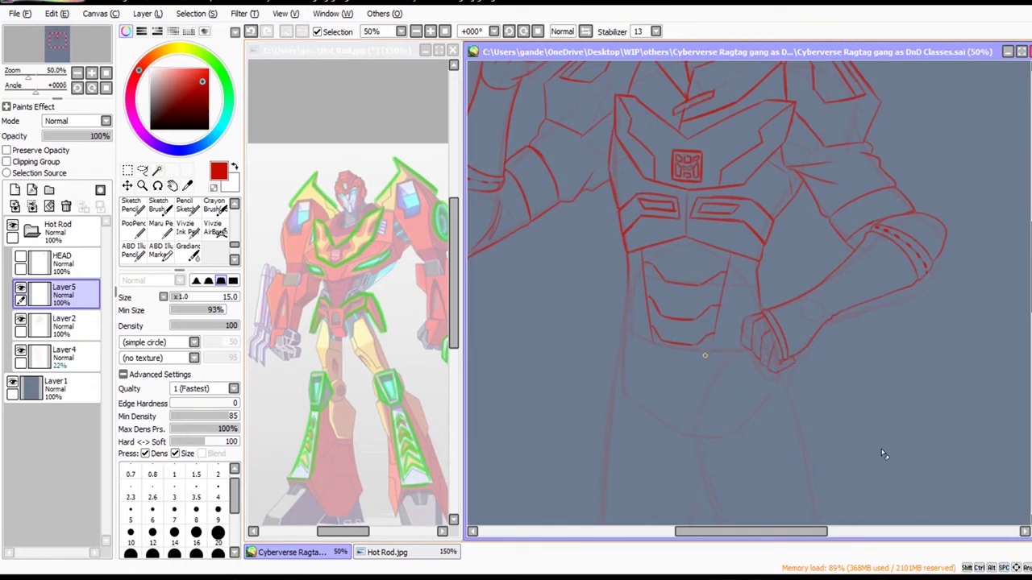
{"action": "scroll", "coordinate": [954, 504], "scroll_direction": "down", "scroll_amount": 1}
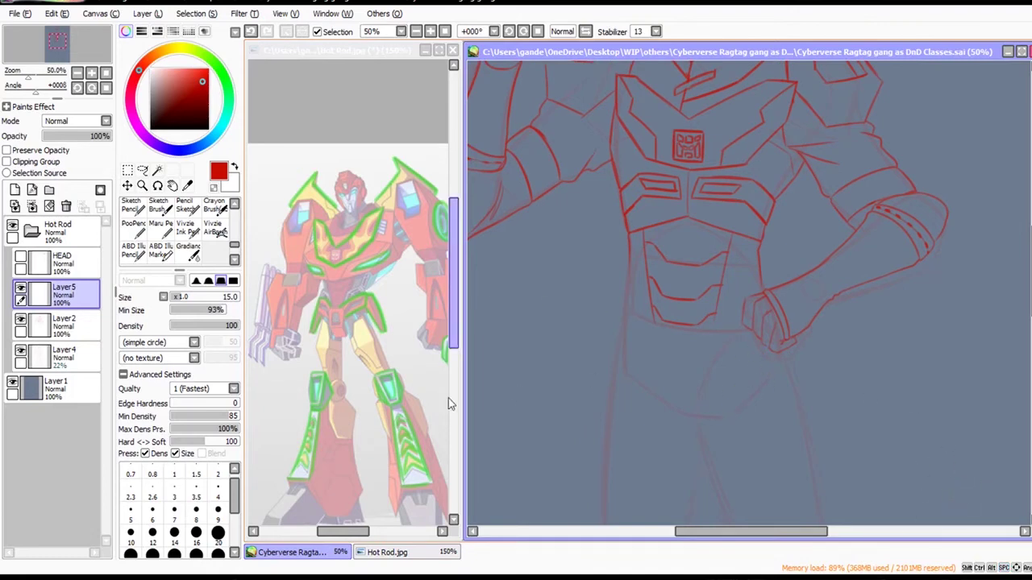
{"action": "left_click", "coordinate": [160, 250]}
{"action": "scroll", "coordinate": [862, 428], "scroll_direction": "up", "scroll_amount": 1}
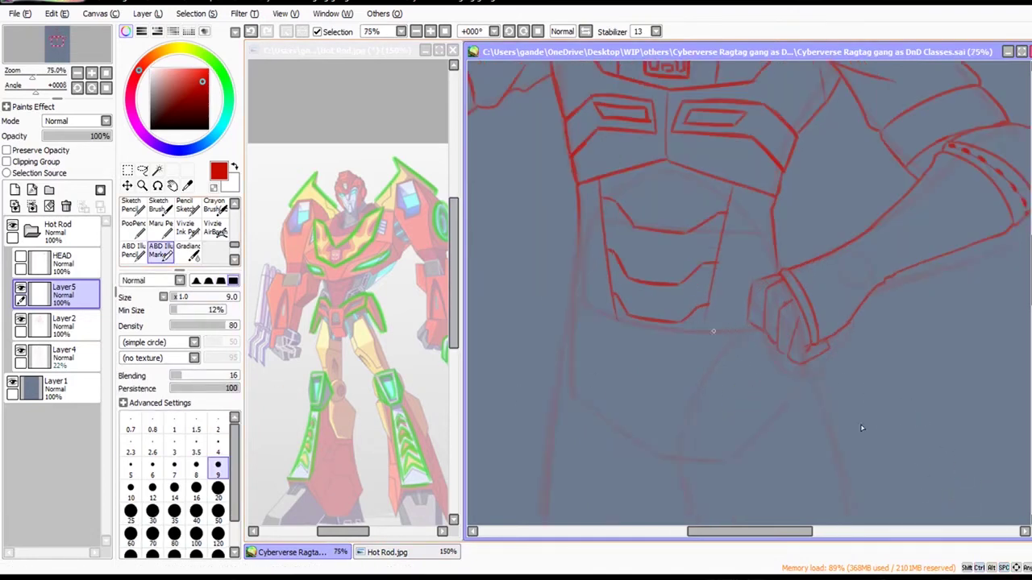
{"action": "left_click_drag", "start_coordinate": [666, 335], "coordinate": [751, 301]}
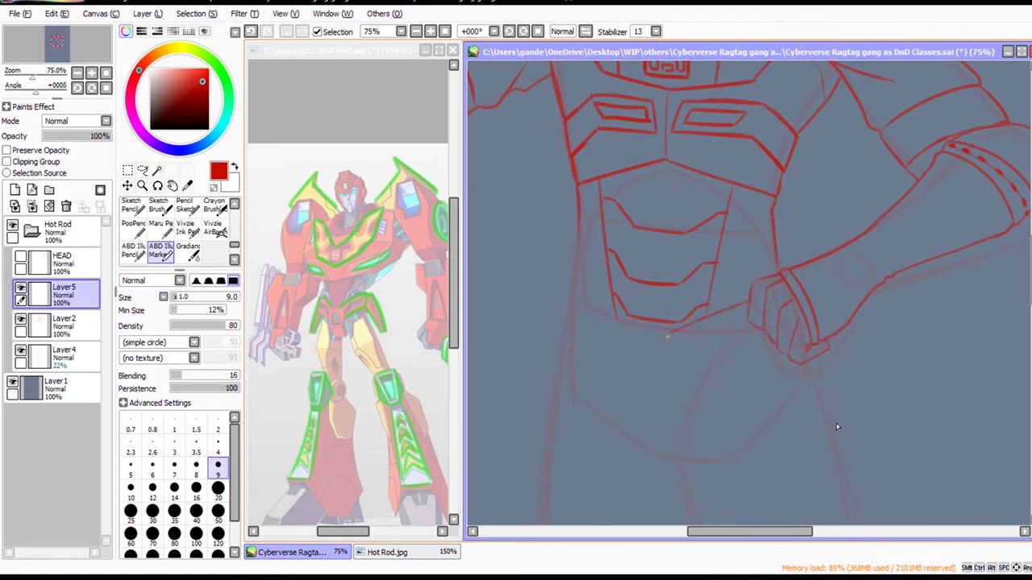
{"action": "key", "text": "ctrl+z"}
{"action": "mouse_move", "coordinate": [751, 302]}
{"action": "left_mouse_down"}
{"action": "mouse_move", "coordinate": [679, 334]}
{"action": "mouse_move", "coordinate": [683, 327]}
{"action": "mouse_move", "coordinate": [683, 390]}
{"action": "left_mouse_up"}
{"action": "key", "text": "ctrl+z"}
{"action": "mouse_move", "coordinate": [684, 332]}
{"action": "left_mouse_down"}
{"action": "mouse_move", "coordinate": [691, 393]}
{"action": "mouse_move", "coordinate": [682, 381]}
{"action": "mouse_move", "coordinate": [693, 397]}
{"action": "mouse_move", "coordinate": [682, 390]}
{"action": "mouse_move", "coordinate": [780, 348]}
{"action": "left_mouse_up"}
{"action": "key", "text": "ctrl+z"}
{"action": "key", "text": "ctrl+z"}
{"action": "left_click_drag", "start_coordinate": [684, 379], "coordinate": [780, 346]}
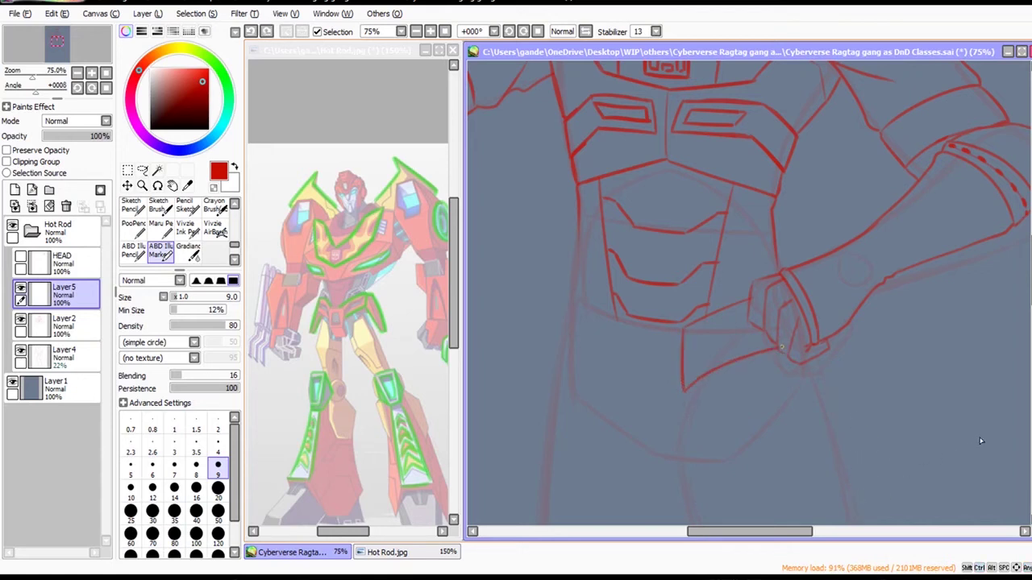
Double the side panel's upper edge with an inner line and sketch the narrow plate hanging beyond the hand on the hip.
{"action": "left_click_drag", "start_coordinate": [689, 329], "coordinate": [751, 303]}
{"action": "left_click_drag", "start_coordinate": [688, 331], "coordinate": [686, 391]}
{"action": "key", "text": "ctrl+z"}
{"action": "mouse_move", "coordinate": [789, 381]}
{"action": "left_mouse_down"}
{"action": "mouse_move", "coordinate": [719, 367]}
{"action": "mouse_move", "coordinate": [809, 404]}
{"action": "mouse_move", "coordinate": [819, 395]}
{"action": "mouse_move", "coordinate": [817, 370]}
{"action": "mouse_move", "coordinate": [761, 299]}
{"action": "left_mouse_up"}
{"action": "key", "text": "ctrl+z"}
{"action": "mouse_move", "coordinate": [827, 407]}
{"action": "left_mouse_down"}
{"action": "mouse_move", "coordinate": [742, 414]}
{"action": "mouse_move", "coordinate": [731, 308]}
{"action": "left_mouse_up"}
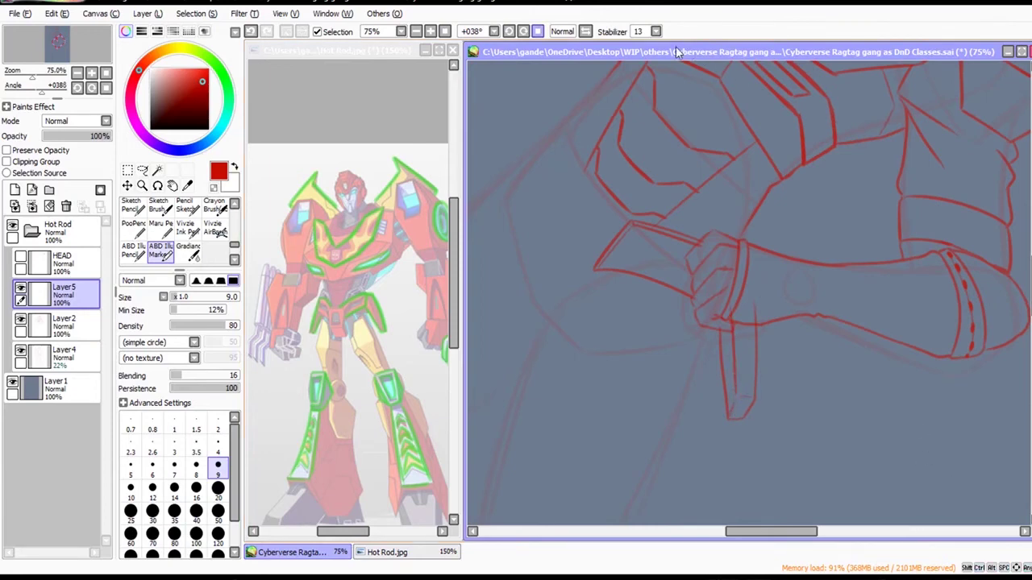
Reset the canvas rotation and erase stray lines where the hanging plate and belt panel meet the hand on the hip.
{"action": "key", "text": "Delete"}
{"action": "key", "text": "e"}
{"action": "left_click_drag", "start_coordinate": [754, 313], "coordinate": [772, 303]}
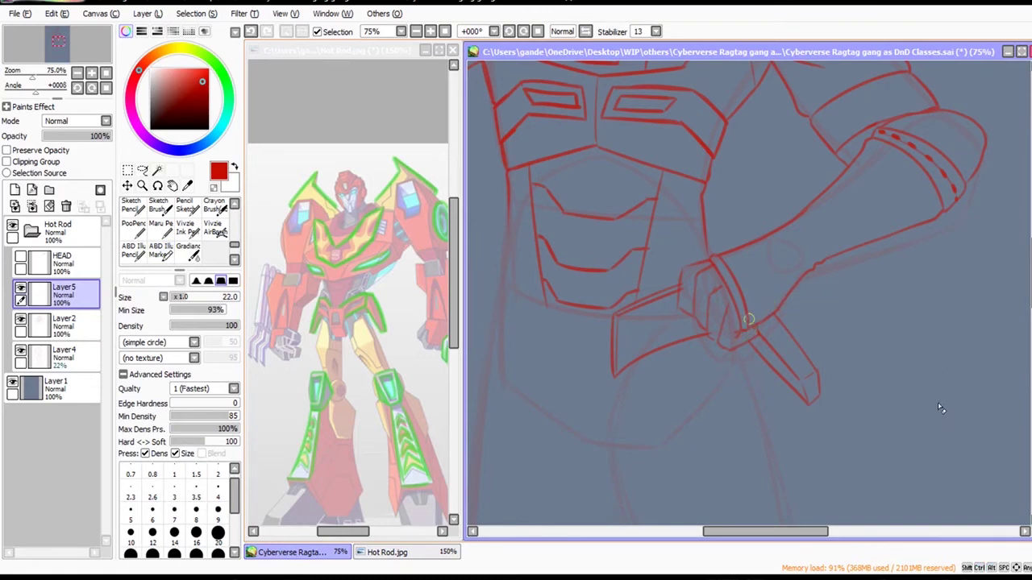
{"action": "mouse_move", "coordinate": [678, 347]}
{"action": "left_mouse_down"}
{"action": "mouse_move", "coordinate": [720, 309]}
{"action": "mouse_move", "coordinate": [753, 309]}
{"action": "left_mouse_up"}
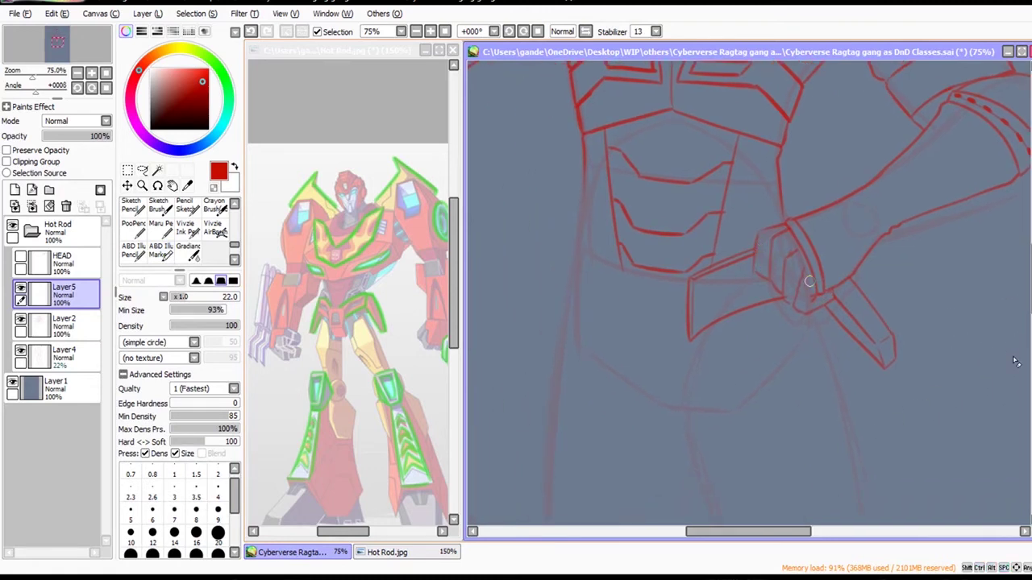
Sketch the top and side edges of the belt's central plate directly below the lowest abdomen plate.
{"action": "left_click", "coordinate": [161, 251]}
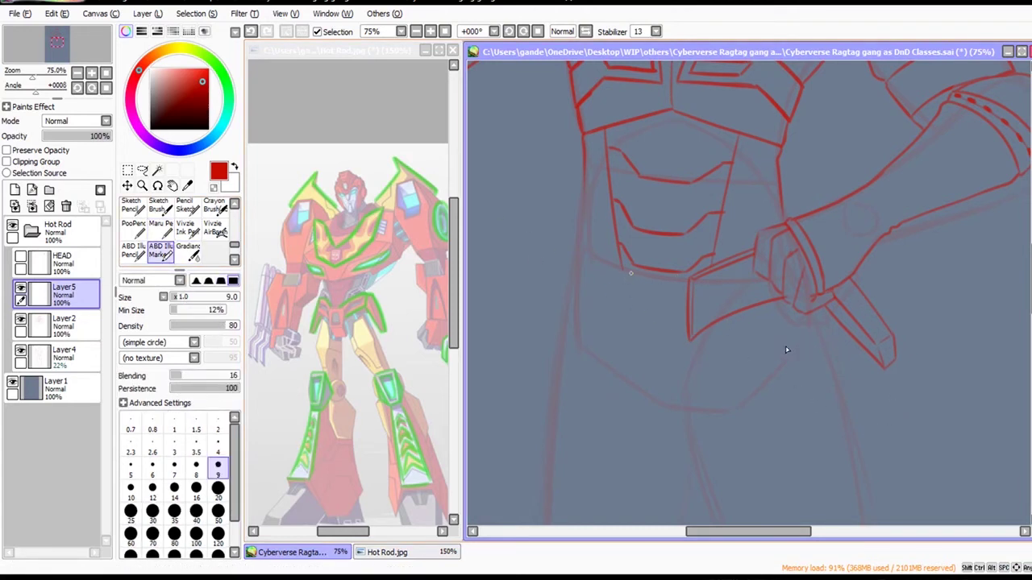
{"action": "left_click_drag", "start_coordinate": [674, 279], "coordinate": [675, 340]}
{"action": "left_click_drag", "start_coordinate": [626, 277], "coordinate": [626, 329]}
{"action": "key", "text": "ctrl+z"}
{"action": "key", "text": "ctrl+z"}
{"action": "left_click_drag", "start_coordinate": [625, 276], "coordinate": [618, 321]}
{"action": "key", "text": "ctrl+z"}
{"action": "key", "text": "ctrl+z"}
{"action": "key", "text": "ctrl+y"}
{"action": "key", "text": "ctrl+z"}
{"action": "key", "text": "ctrl+y"}
{"action": "key", "text": "ctrl+z"}
{"action": "key", "text": "ctrl+y"}
{"action": "key", "text": "ctrl+z"}
{"action": "key", "text": "ctrl+z"}
{"action": "key", "text": "ctrl+y"}
{"action": "key", "text": "ctrl+y"}
{"action": "key", "text": "ctrl+z"}
{"action": "key", "text": "ctrl+y"}
{"action": "key", "text": "ctrl+y"}
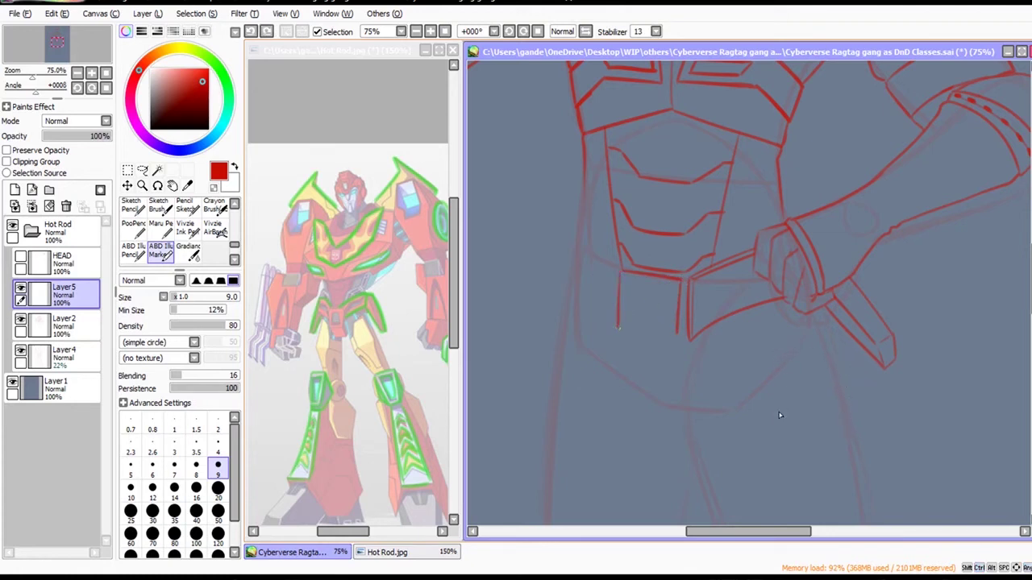
Complete the belt's central plate with a double lower edge and a second line along the side facing the hip panel.
{"action": "key", "text": "ctrl+z"}
{"action": "key", "text": "ctrl+y"}
{"action": "key", "text": "ctrl+z"}
{"action": "key", "text": "ctrl+y"}
{"action": "key", "text": "ctrl+z"}
{"action": "key", "text": "ctrl+y"}
{"action": "key", "text": "ctrl+y"}
{"action": "mouse_move", "coordinate": [620, 328]}
{"action": "left_mouse_down"}
{"action": "mouse_move", "coordinate": [679, 332]}
{"action": "mouse_move", "coordinate": [630, 350]}
{"action": "mouse_move", "coordinate": [681, 349]}
{"action": "mouse_move", "coordinate": [671, 351]}
{"action": "left_mouse_up"}
{"action": "key", "text": "ctrl+z"}
{"action": "key", "text": "ctrl+z"}
{"action": "key", "text": "ctrl+z"}
{"action": "key", "text": "ctrl+y"}
{"action": "key", "text": "ctrl+z"}
{"action": "key", "text": "ctrl+z"}
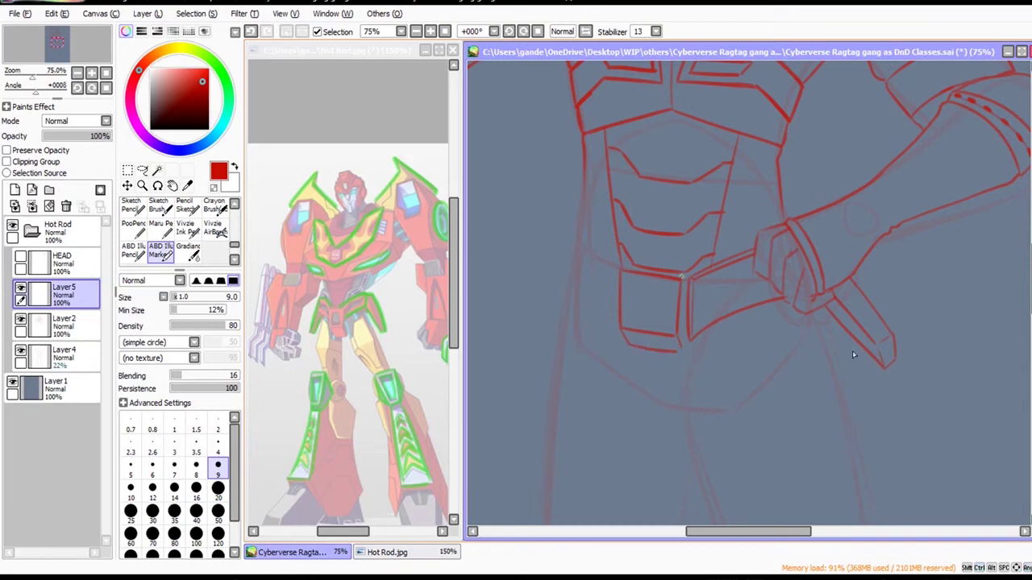
{"action": "left_click_drag", "start_coordinate": [681, 277], "coordinate": [683, 350]}
{"action": "key", "text": "ctrl+z"}
{"action": "key", "text": "ctrl+z"}
{"action": "key", "text": "ctrl+z"}
{"action": "key", "text": "ctrl+z"}
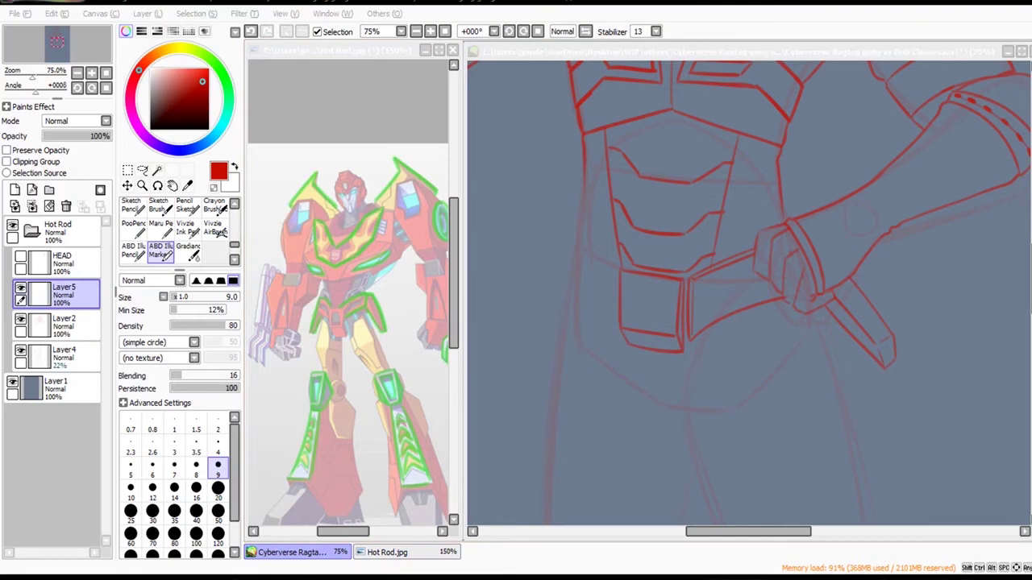
{"action": "left_click", "coordinate": [869, 376]}
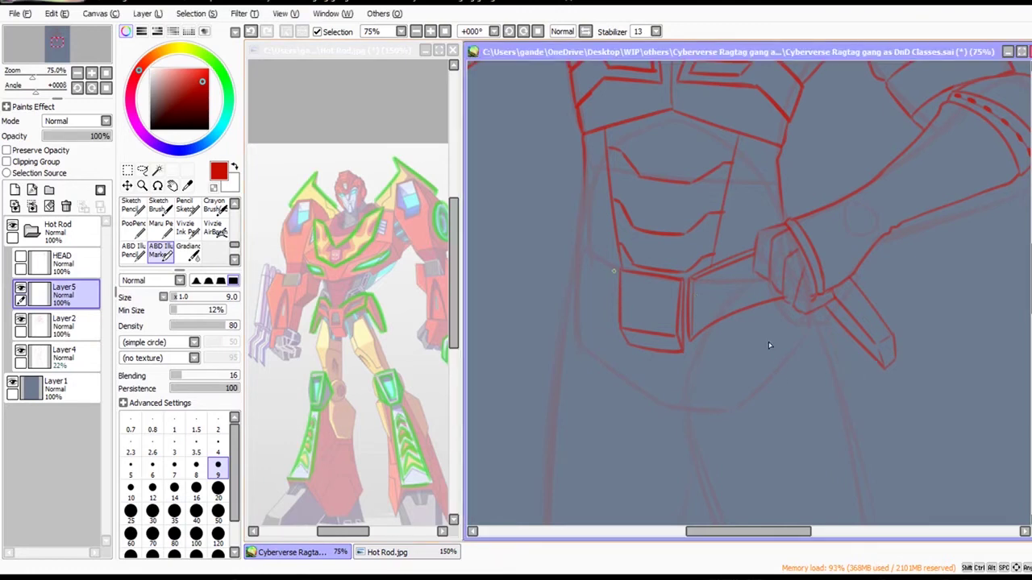
Sketch the opposite belt side panel, tapering from the central plate to the hip below the raised arm.
{"action": "left_click_drag", "start_coordinate": [613, 271], "coordinate": [613, 323]}
{"action": "key", "text": "ctrl+z"}
{"action": "mouse_move", "coordinate": [615, 270]}
{"action": "left_mouse_down"}
{"action": "mouse_move", "coordinate": [616, 333]}
{"action": "mouse_move", "coordinate": [558, 287]}
{"action": "left_mouse_up"}
{"action": "key", "text": "ctrl+z"}
{"action": "left_click_drag", "start_coordinate": [616, 334], "coordinate": [558, 281]}
{"action": "key", "text": "ctrl+z"}
{"action": "mouse_move", "coordinate": [616, 334]}
{"action": "left_mouse_down"}
{"action": "mouse_move", "coordinate": [562, 286]}
{"action": "mouse_move", "coordinate": [567, 247]}
{"action": "mouse_move", "coordinate": [614, 269]}
{"action": "mouse_move", "coordinate": [612, 321]}
{"action": "left_mouse_up"}
{"action": "left_click_drag", "start_coordinate": [637, 386], "coordinate": [667, 373]}
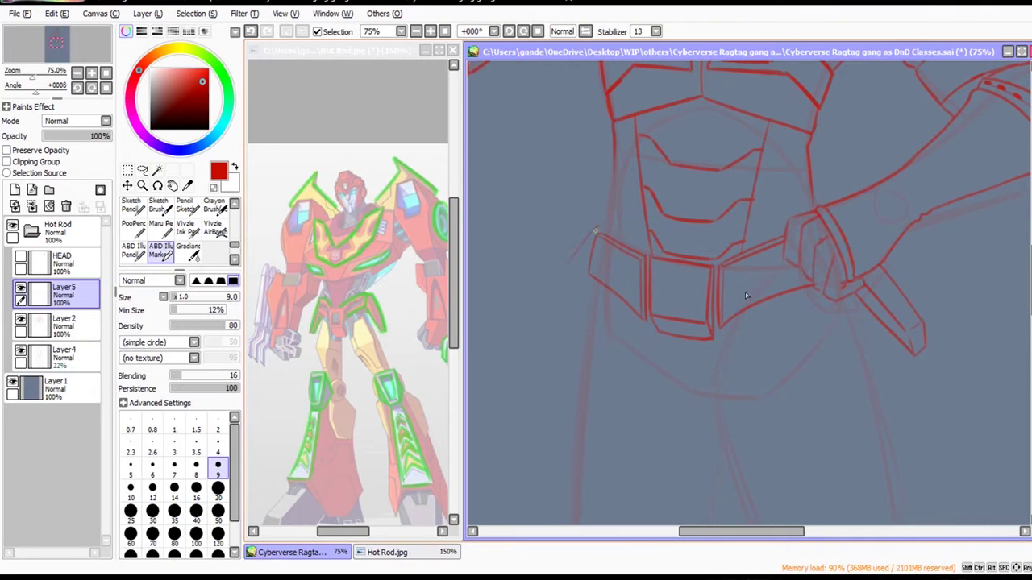
{"action": "key", "text": "ctrl+z"}
{"action": "left_click_drag", "start_coordinate": [595, 222], "coordinate": [596, 223]}
{"action": "key", "text": "ctrl+z"}
Lasso the plate hanging beyond the hand, rotate it to a steeper angle and reposition it against the hip.
{"action": "left_click", "coordinate": [143, 171]}
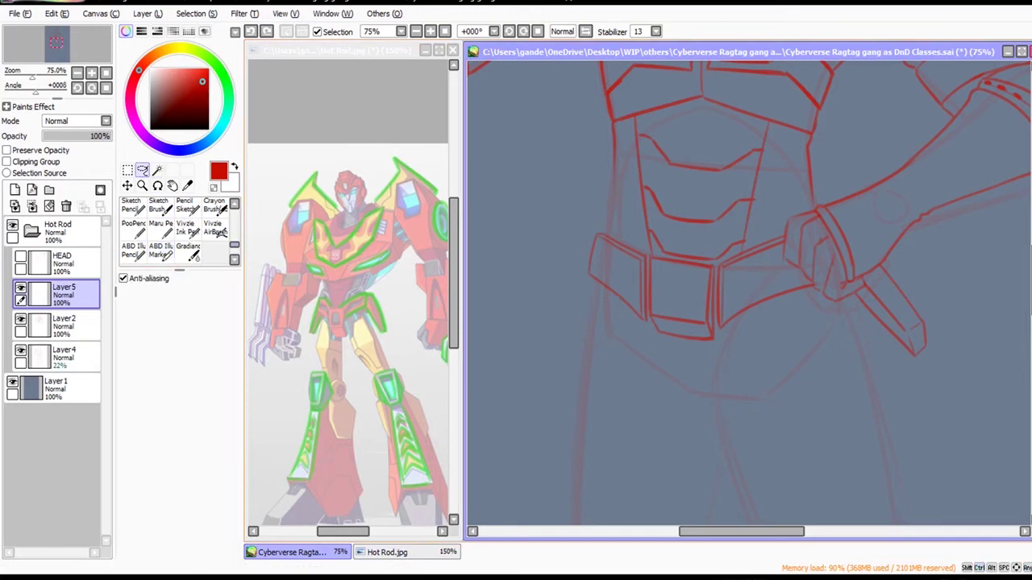
{"action": "left_click_drag", "start_coordinate": [855, 264], "coordinate": [905, 233]}
{"action": "key", "text": "ctrl+c"}
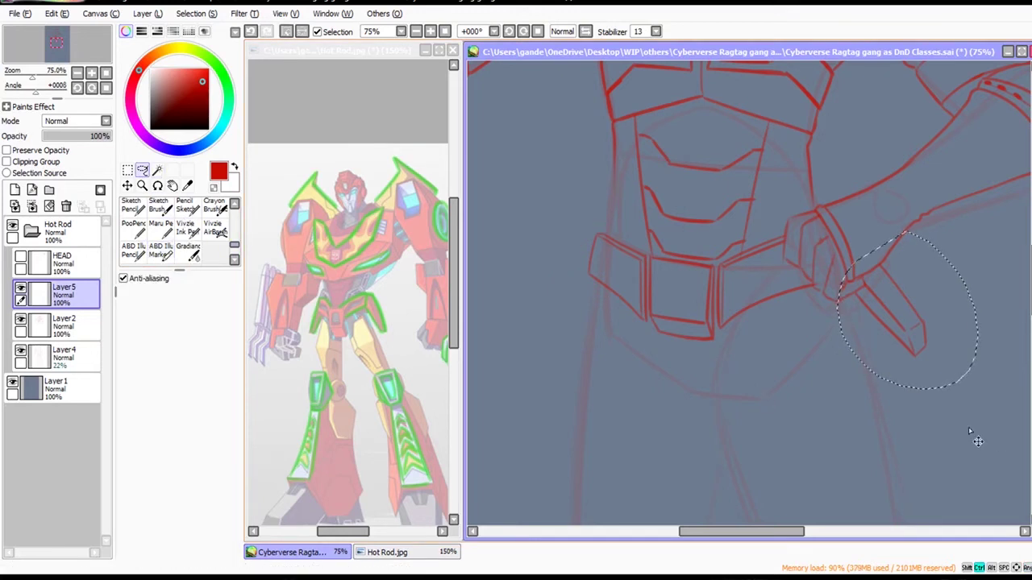
{"action": "key", "text": "ctrl+t"}
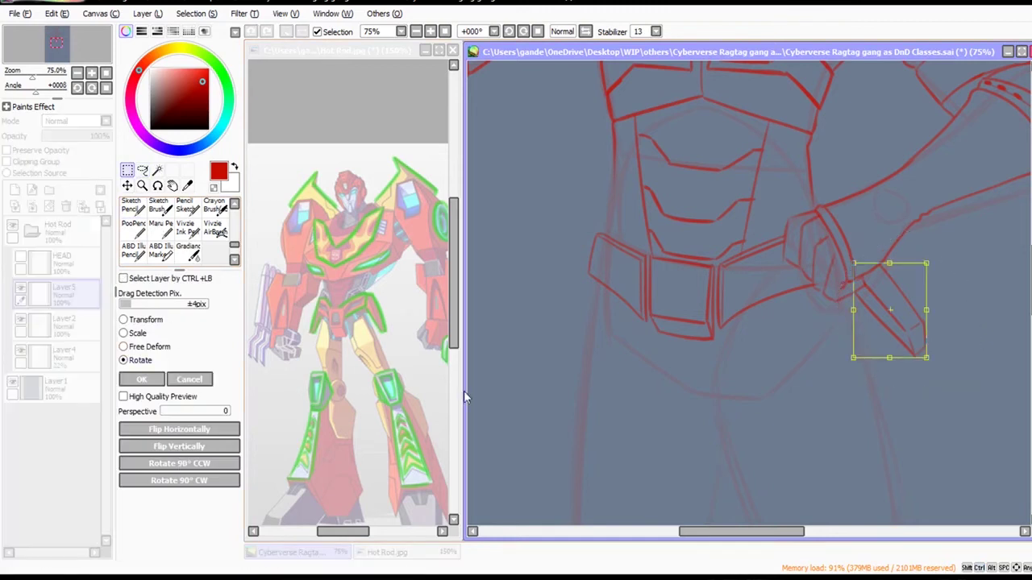
{"action": "left_click_drag", "start_coordinate": [935, 369], "coordinate": [924, 378]}
{"action": "left_click_drag", "start_coordinate": [891, 311], "coordinate": [877, 317]}
{"action": "left_click_drag", "start_coordinate": [928, 379], "coordinate": [919, 385]}
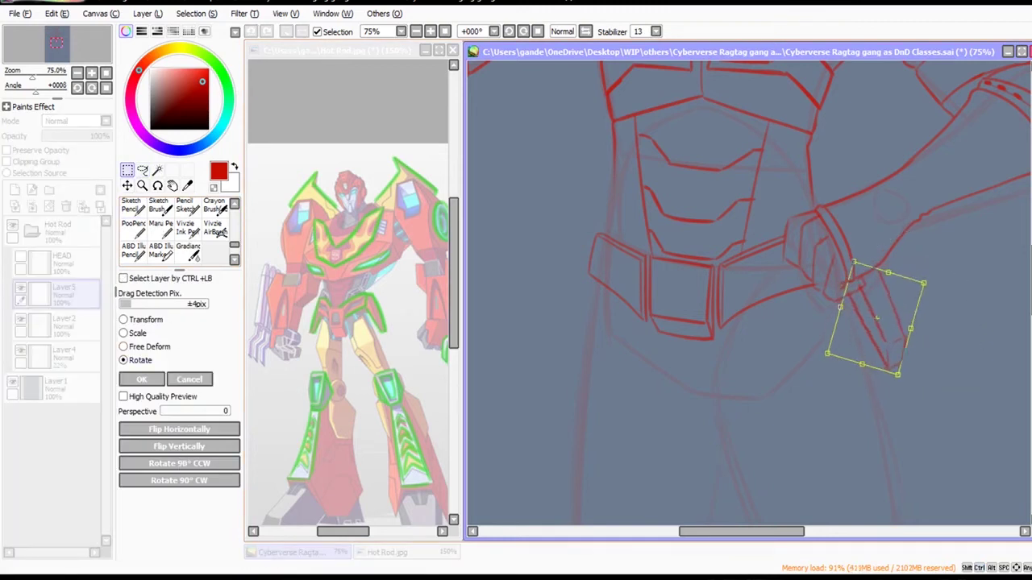
{"action": "left_click_drag", "start_coordinate": [877, 317], "coordinate": [870, 312]}
{"action": "left_click_drag", "start_coordinate": [919, 381], "coordinate": [915, 385]}
{"action": "left_click_drag", "start_coordinate": [872, 315], "coordinate": [873, 312]}
{"action": "left_click", "coordinate": [142, 380]}
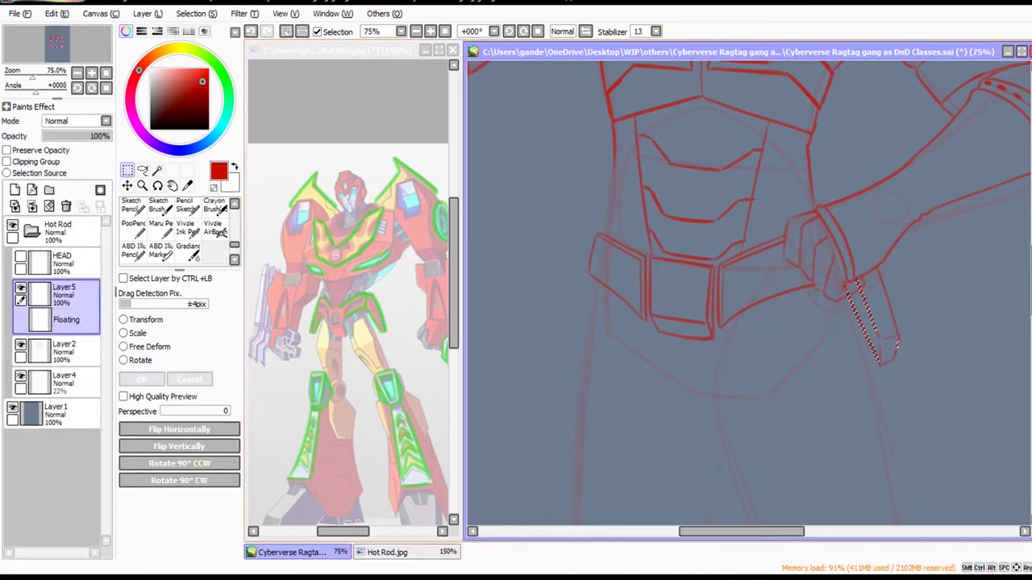
Duplicate the hanging hip plate onto a new layer and flip the copy horizontally.
{"action": "left_click_drag", "start_coordinate": [837, 258], "coordinate": [934, 408]}
{"action": "key", "text": "ctrl+c"}
{"action": "key", "text": "ctrl+v"}
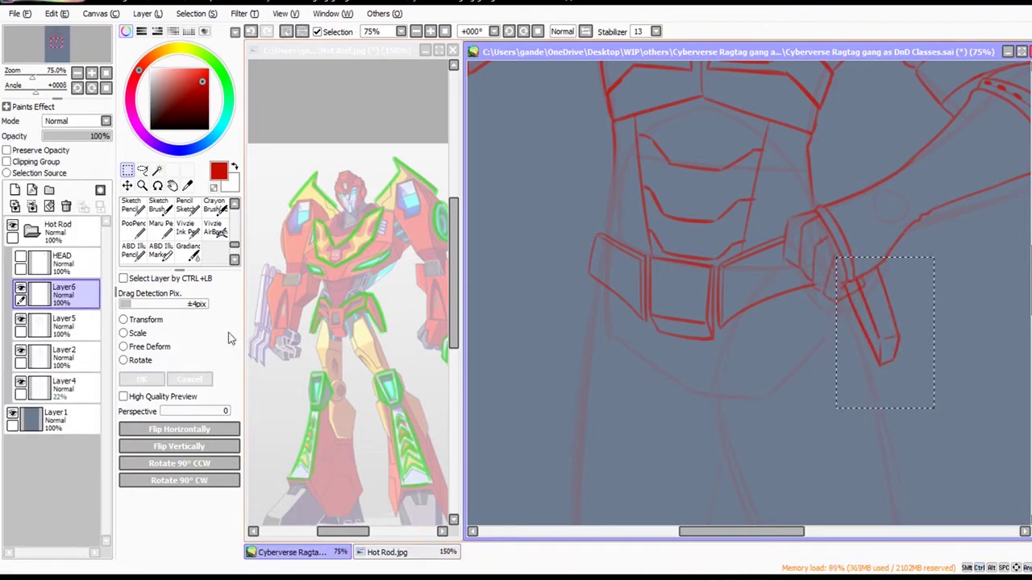
{"action": "left_click", "coordinate": [179, 430]}
{"action": "left_click", "coordinate": [128, 186]}
{"action": "left_click", "coordinate": [287, 31]}
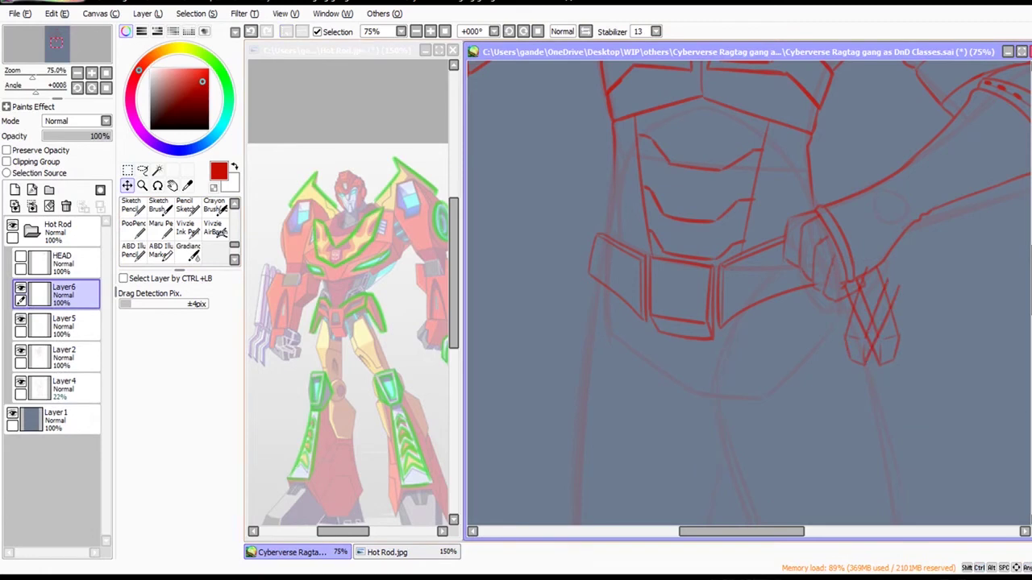
Move the flipped plate copy beside the belt's end on the opposite hip and rotate it more upright.
{"action": "left_click_drag", "start_coordinate": [1031, 473], "coordinate": [788, 440]}
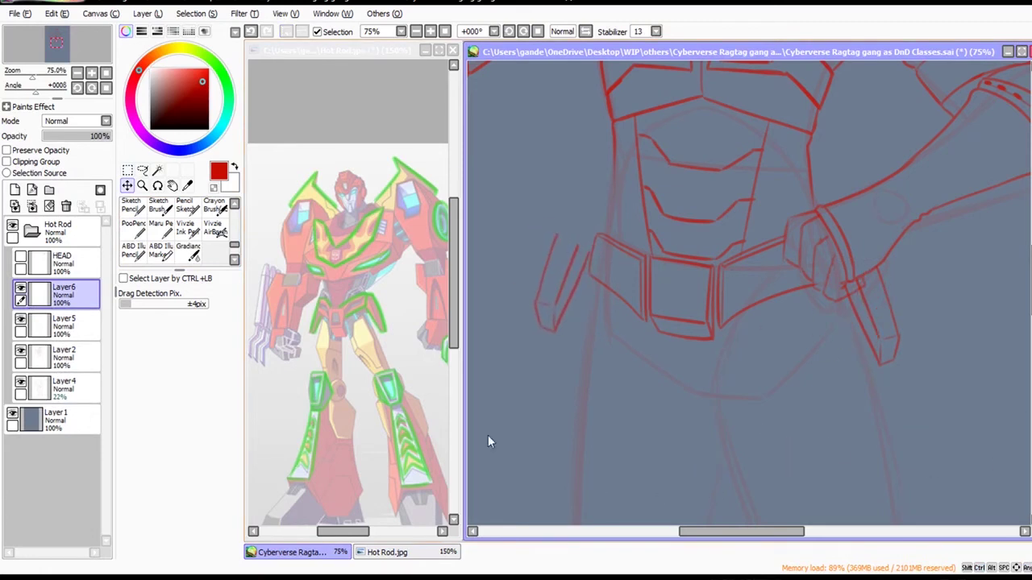
{"action": "key", "text": "ctrl+t"}
{"action": "left_click_drag", "start_coordinate": [864, 376], "coordinate": [708, 360]}
{"action": "left_click", "coordinate": [142, 380]}
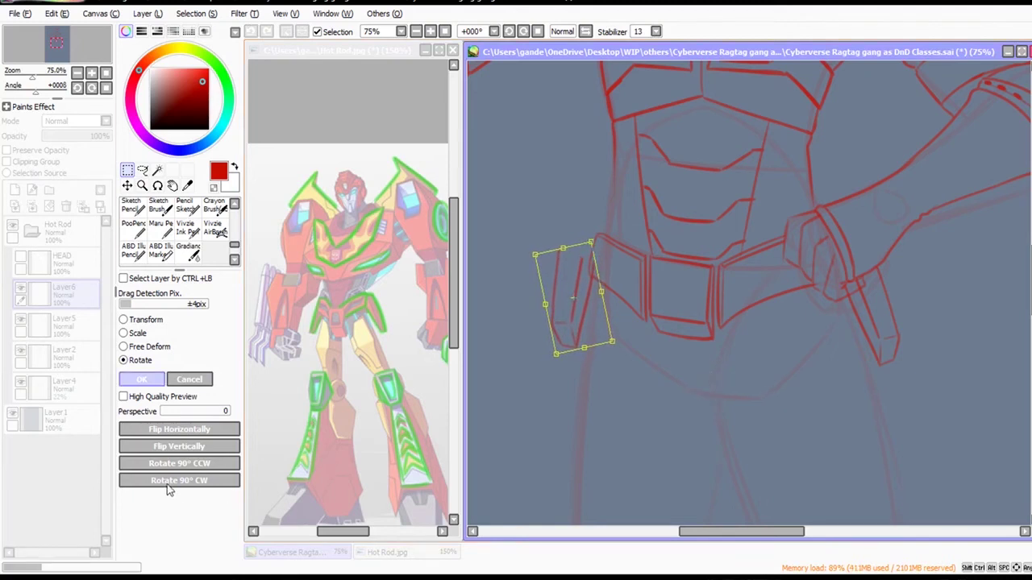
Erase the flipped plate's overlap with the belt end and extend its outline upward above the belt.
{"action": "key", "text": "e"}
{"action": "left_click_drag", "start_coordinate": [598, 275], "coordinate": [597, 255]}
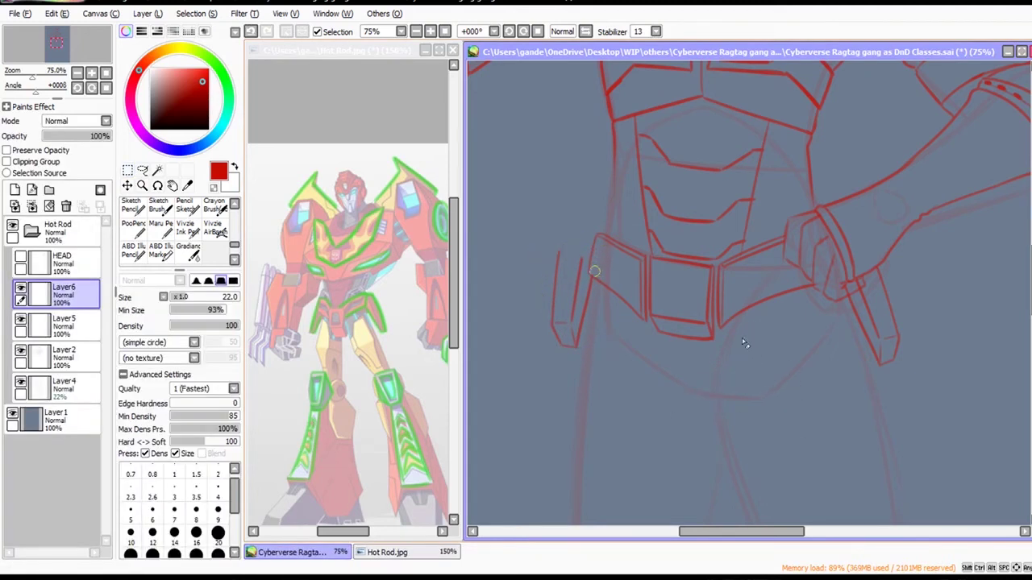
{"action": "key", "text": "n"}
{"action": "left_click", "coordinate": [160, 253]}
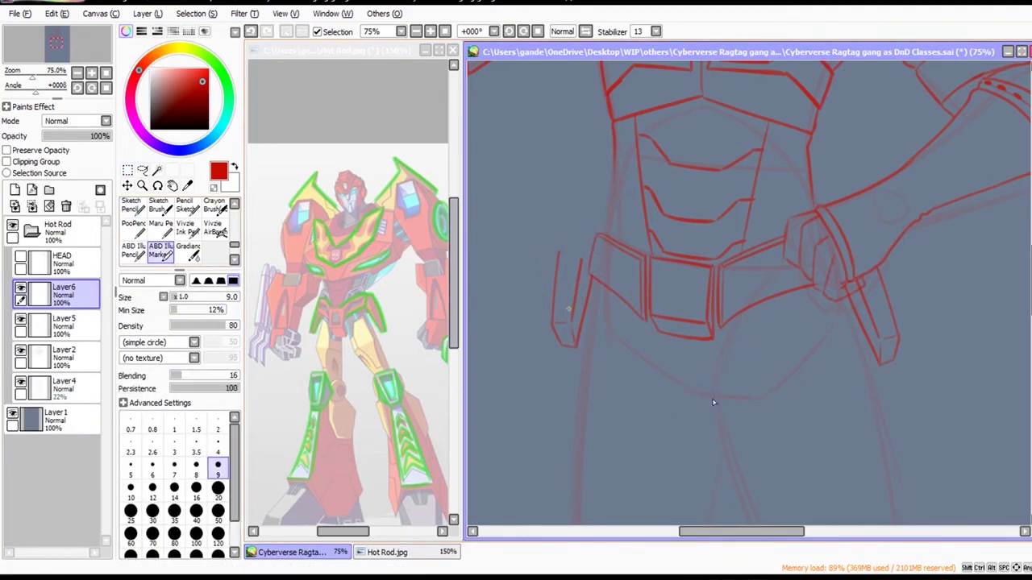
{"action": "left_click_drag", "start_coordinate": [587, 226], "coordinate": [595, 198]}
{"action": "key", "text": "ctrl+z"}
{"action": "mouse_move", "coordinate": [597, 198]}
{"action": "left_mouse_down"}
{"action": "mouse_move", "coordinate": [574, 197]}
{"action": "mouse_move", "coordinate": [548, 297]}
{"action": "left_mouse_up"}
{"action": "key", "text": "ctrl+z"}
Merge the flipped hip plate's layer into Layer5 and clean up overlapping lines around the hand and wrist.
{"action": "key", "text": "e"}
{"action": "left_click_drag", "start_coordinate": [841, 287], "coordinate": [839, 284]}
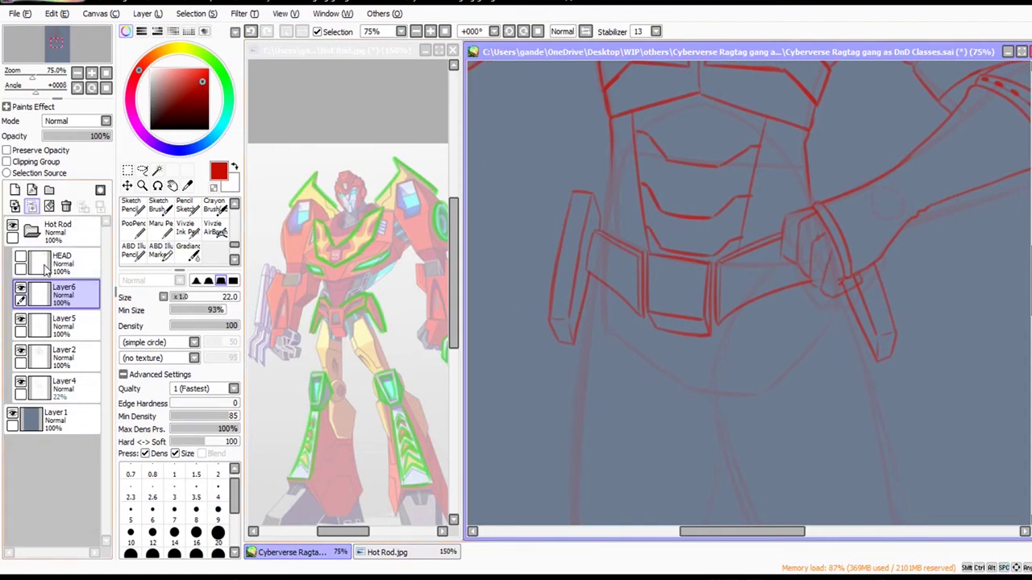
{"action": "left_click", "coordinate": [66, 207]}
{"action": "left_click_drag", "start_coordinate": [844, 284], "coordinate": [845, 274]}
{"action": "key", "text": "ctrl+z"}
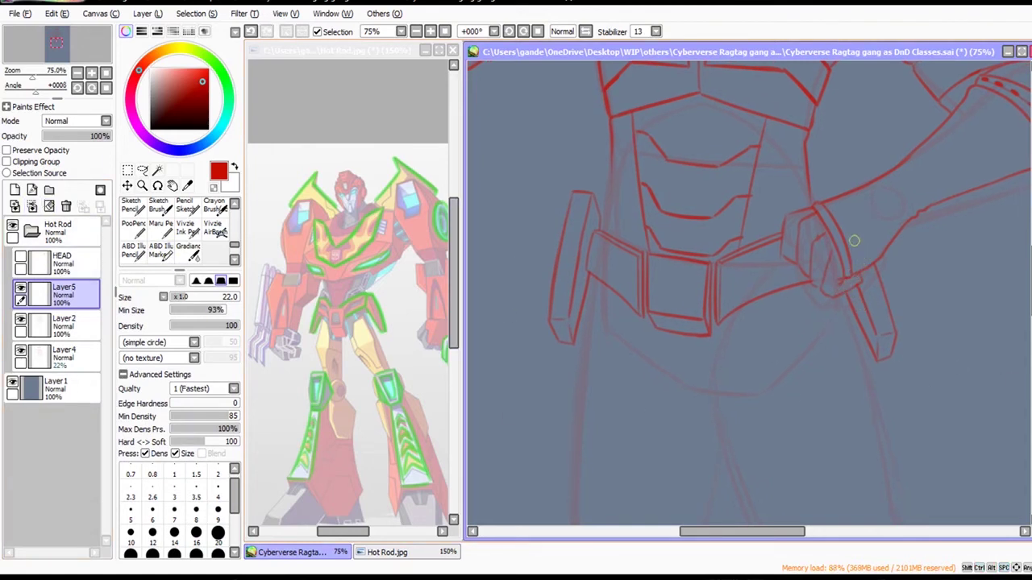
{"action": "left_click_drag", "start_coordinate": [906, 228], "coordinate": [851, 258]}
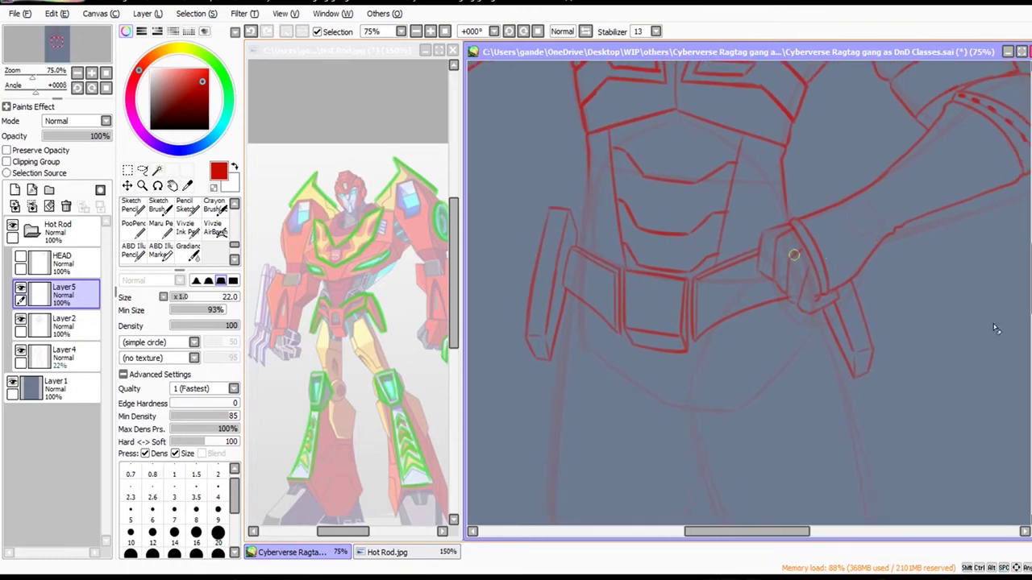
Draw both waist side lines between the belt and chest armour, and add the plate's upper end above the hand.
{"action": "key", "text": "n"}
{"action": "left_click_drag", "start_coordinate": [575, 245], "coordinate": [590, 182]}
{"action": "key", "text": "ctrl+z"}
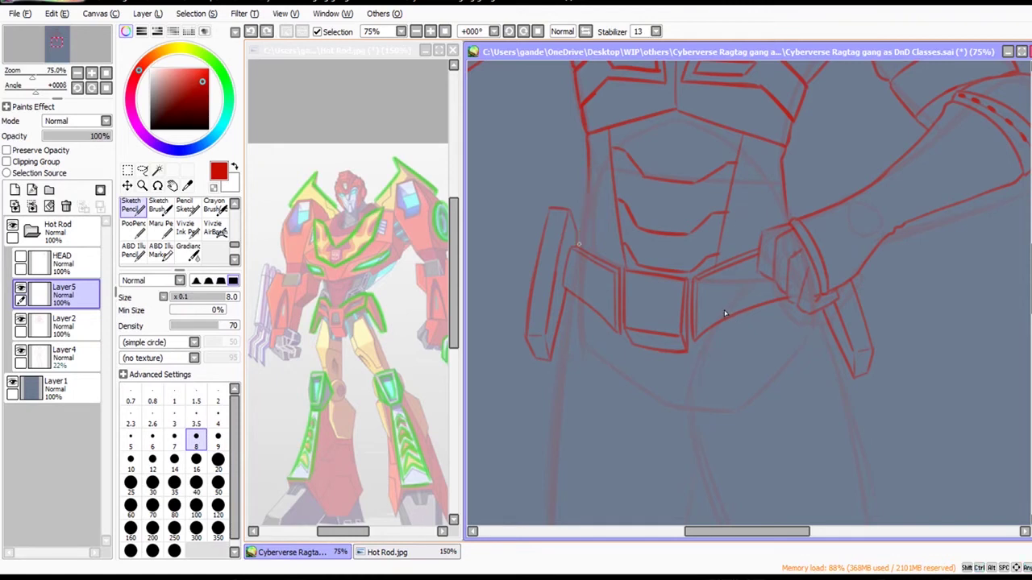
{"action": "left_click", "coordinate": [164, 254]}
{"action": "left_click_drag", "start_coordinate": [577, 245], "coordinate": [589, 174]}
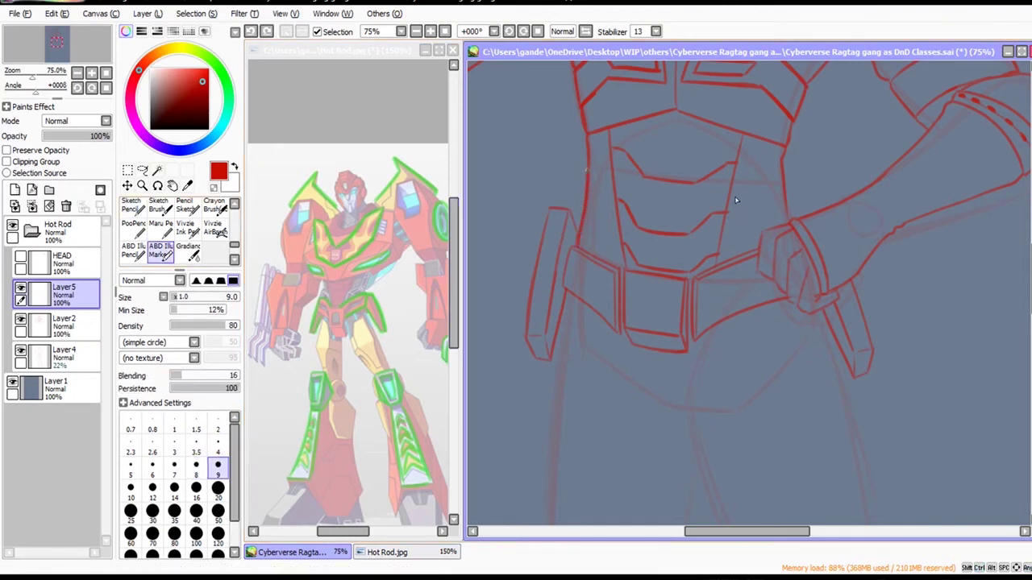
{"action": "left_click_drag", "start_coordinate": [787, 225], "coordinate": [784, 199]}
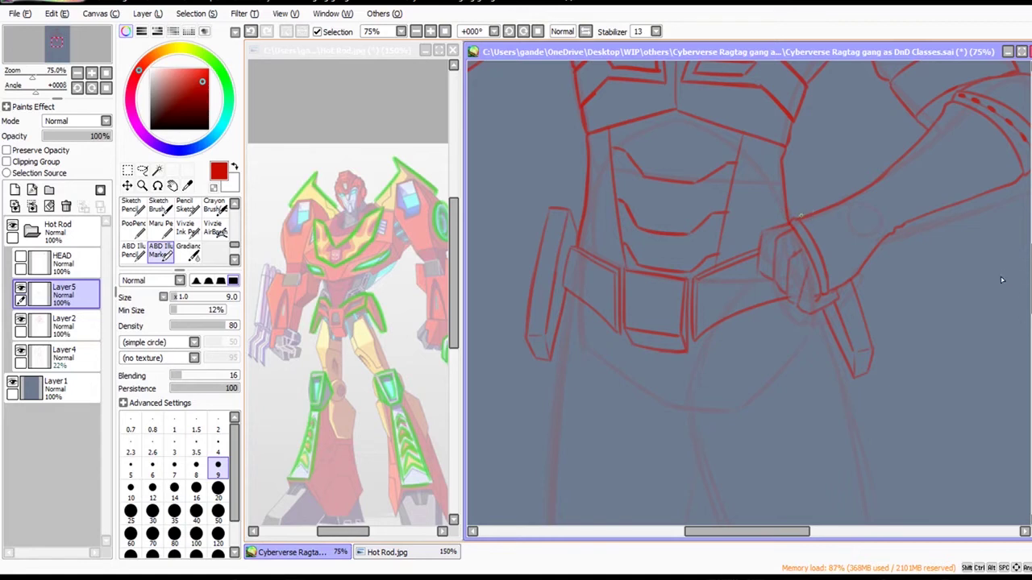
{"action": "left_click_drag", "start_coordinate": [801, 212], "coordinate": [840, 209]}
{"action": "key", "text": "e"}
{"action": "left_click", "coordinate": [991, 464], "text": "ctrl+alt"}
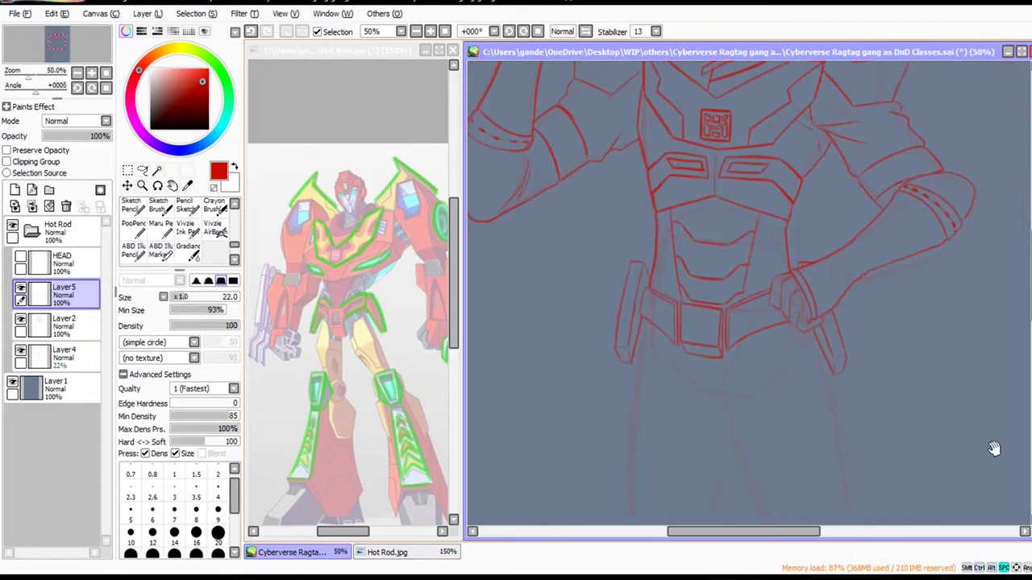
Refine the narrow gaps beside the belt's central plate with short connecting lines.
{"action": "left_click_drag", "start_coordinate": [989, 477], "coordinate": [968, 423]}
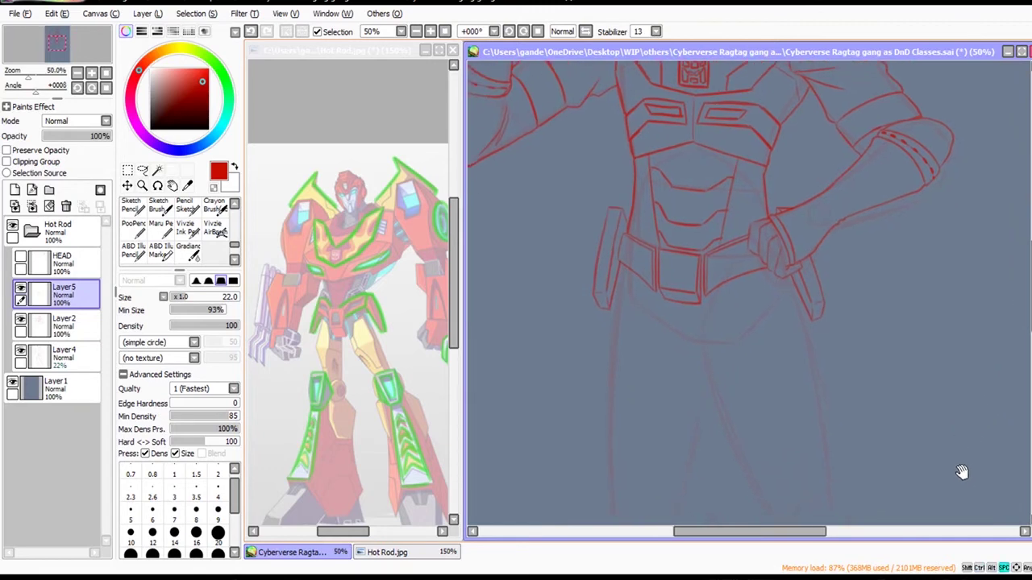
{"action": "left_click", "coordinate": [880, 392], "text": "ctrl"}
{"action": "left_click", "coordinate": [881, 392], "text": "ctrl"}
{"action": "key", "text": "n"}
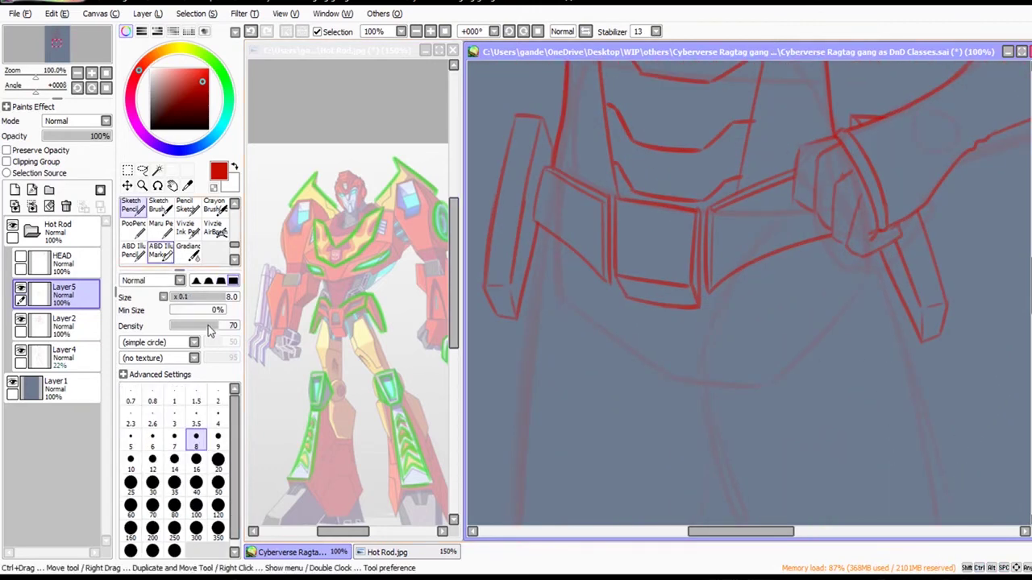
{"action": "left_click", "coordinate": [165, 255]}
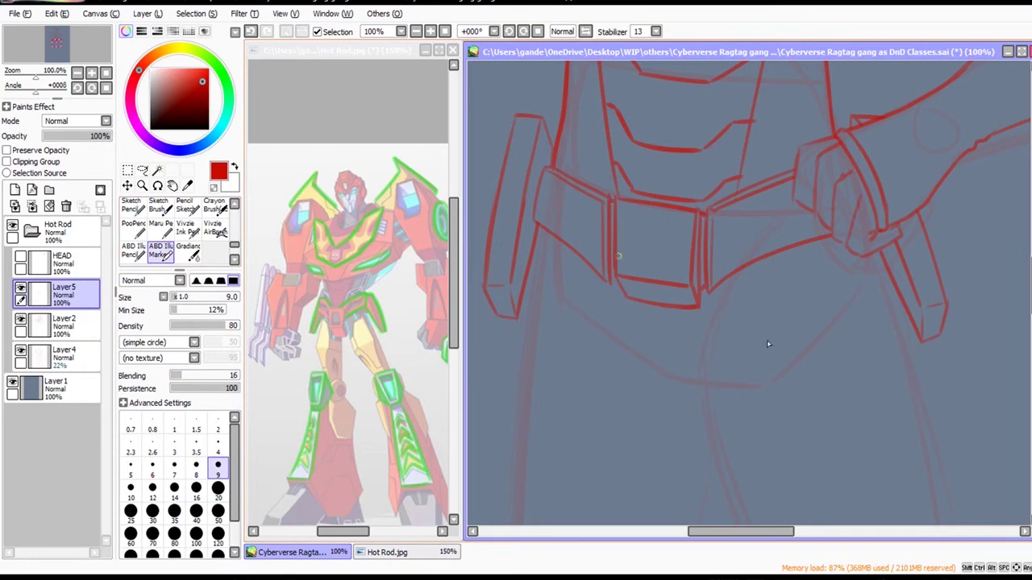
{"action": "key", "text": "ctrl+z"}
{"action": "key", "text": "ctrl+z"}
{"action": "mouse_move", "coordinate": [616, 280]}
{"action": "left_mouse_down"}
{"action": "mouse_move", "coordinate": [624, 292]}
{"action": "mouse_move", "coordinate": [620, 284]}
{"action": "left_mouse_up"}
Sketch curved side lines from the lower abdominal armour out to both edges of the waist.
{"action": "left_click_drag", "start_coordinate": [943, 342], "coordinate": [914, 388]}
{"action": "left_click_drag", "start_coordinate": [714, 253], "coordinate": [735, 159]}
{"action": "key", "text": "ctrl+z"}
{"action": "key", "text": "ctrl+z"}
{"action": "left_click_drag", "start_coordinate": [586, 218], "coordinate": [596, 260]}
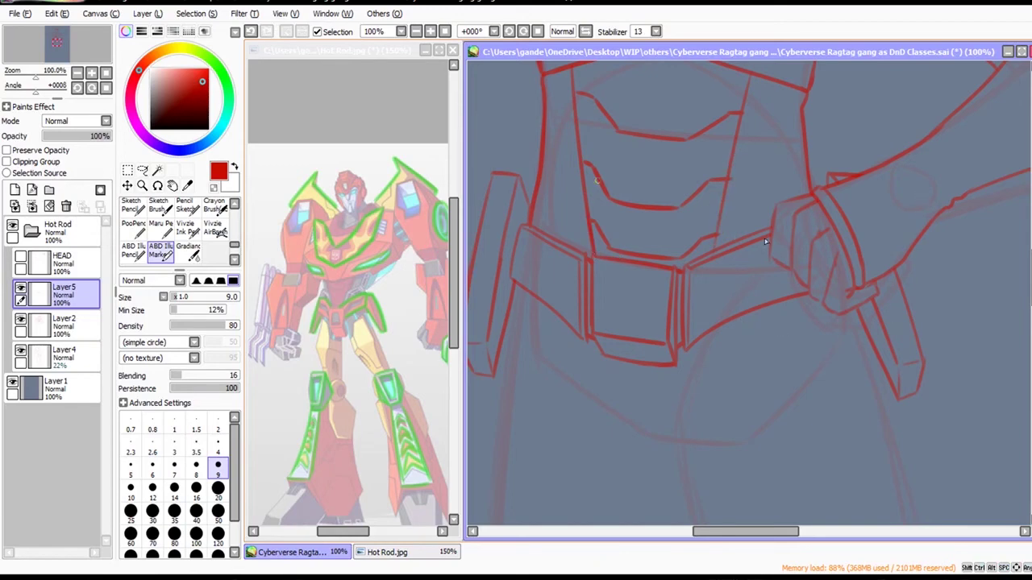
{"action": "scroll", "coordinate": [732, 254], "scroll_direction": "down", "scroll_amount": 2}
{"action": "left_click_drag", "start_coordinate": [880, 323], "coordinate": [865, 428]}
{"action": "scroll", "coordinate": [865, 427], "scroll_direction": "up", "scroll_amount": 1}
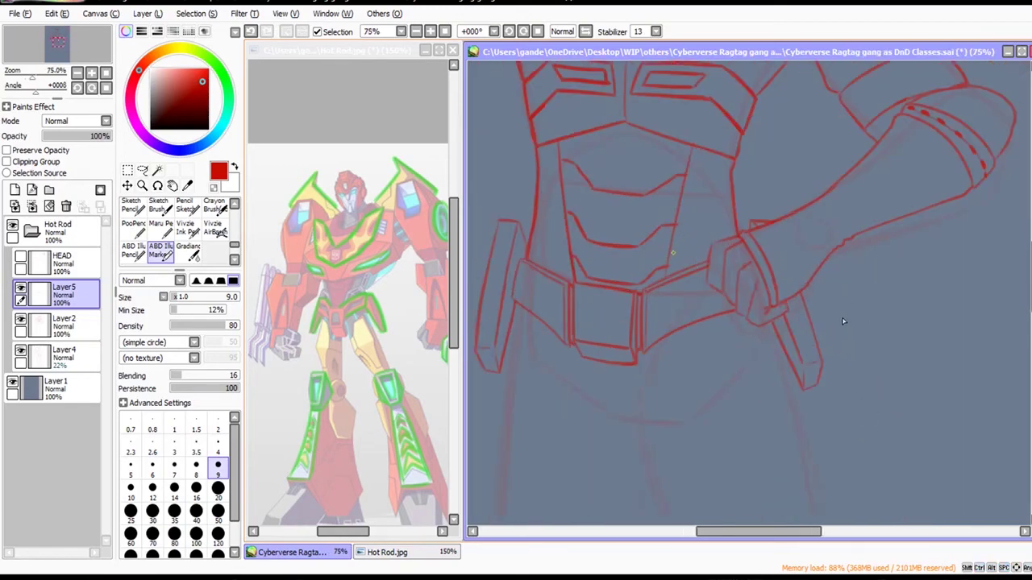
{"action": "mouse_move", "coordinate": [671, 271]}
{"action": "left_mouse_down"}
{"action": "mouse_move", "coordinate": [700, 238]}
{"action": "mouse_move", "coordinate": [735, 221]}
{"action": "left_mouse_up"}
{"action": "left_click_drag", "start_coordinate": [550, 232], "coordinate": [567, 275]}
Review the whole figure's proportions and examine the shoulder and arm armour in the Hot Rod reference.
{"action": "left_click", "coordinate": [784, 469], "text": "ctrl+alt"}
{"action": "left_click", "coordinate": [786, 467], "text": "ctrl+alt"}
{"action": "left_click_drag", "start_coordinate": [872, 493], "coordinate": [917, 495]}
{"action": "left_click", "coordinate": [897, 501], "text": "ctrl+alt"}
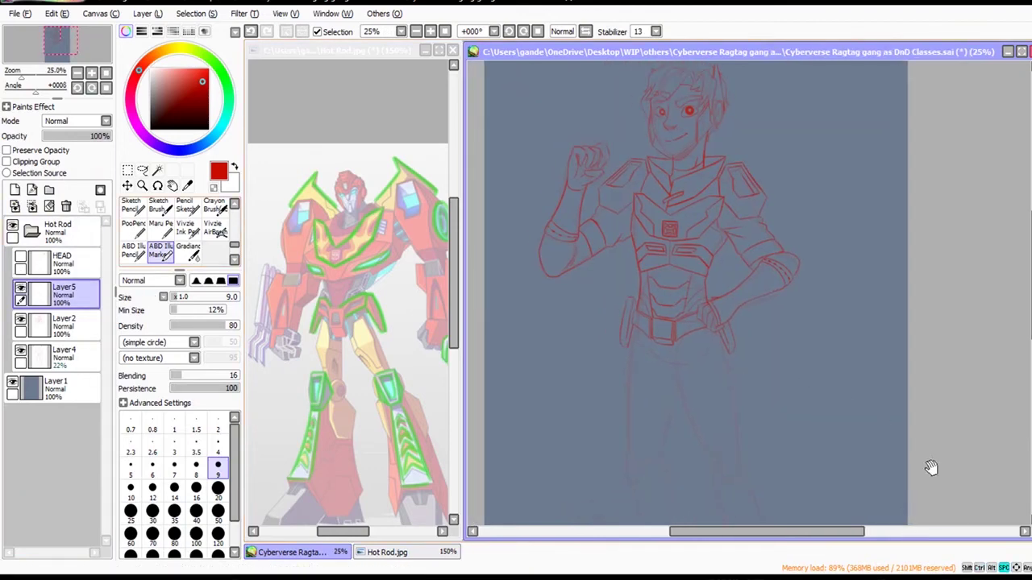
{"action": "scroll", "coordinate": [927, 475], "scroll_direction": "down", "scroll_amount": 2}
{"action": "scroll", "coordinate": [927, 367], "scroll_direction": "up", "scroll_amount": 2}
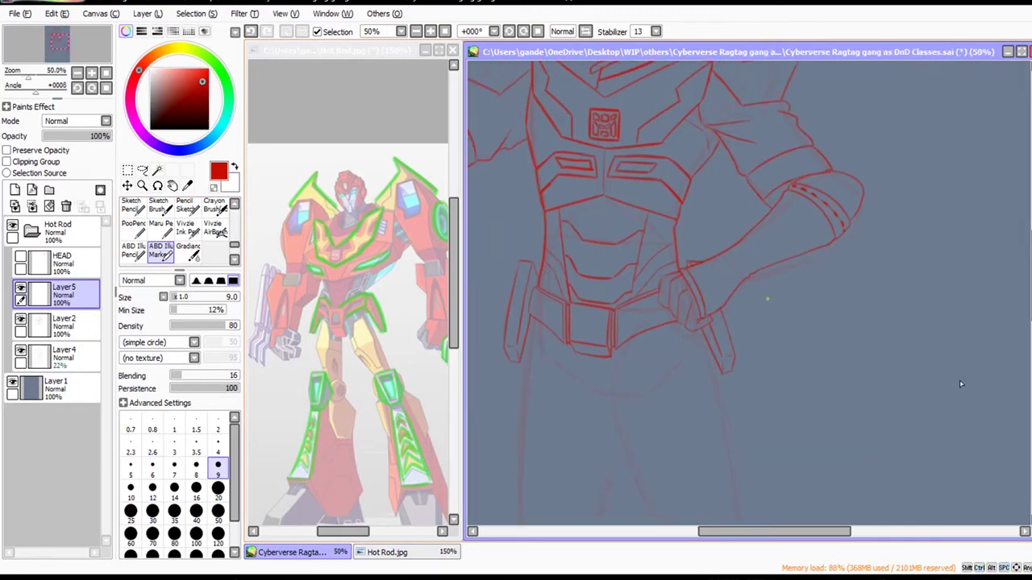
{"action": "key", "text": "space"}
{"action": "left_click_drag", "start_coordinate": [446, 481], "coordinate": [414, 479]}
{"action": "left_click", "coordinate": [762, 306]}
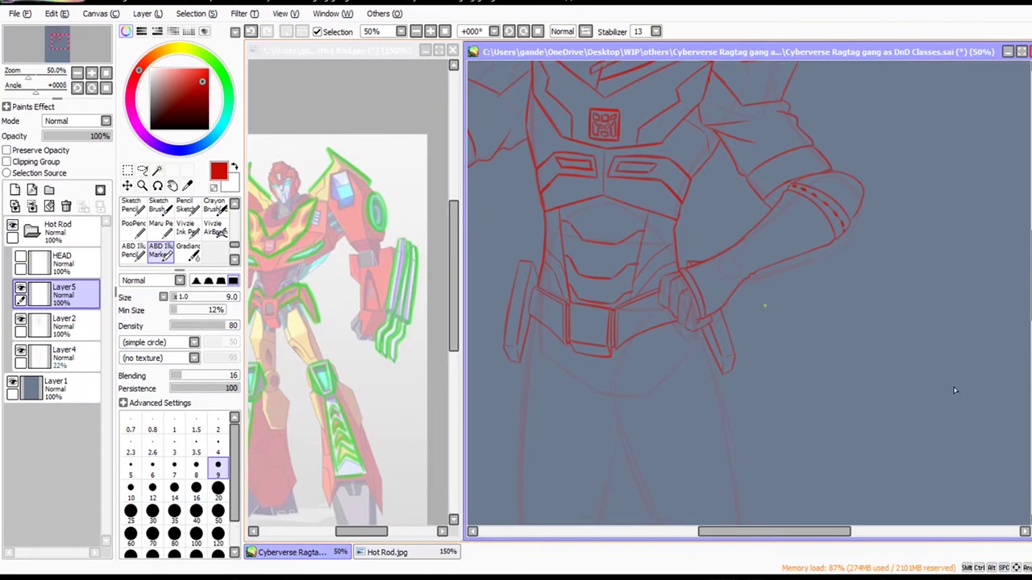
{"action": "key", "text": "space"}
{"action": "left_click_drag", "start_coordinate": [1028, 202], "coordinate": [1013, 272]}
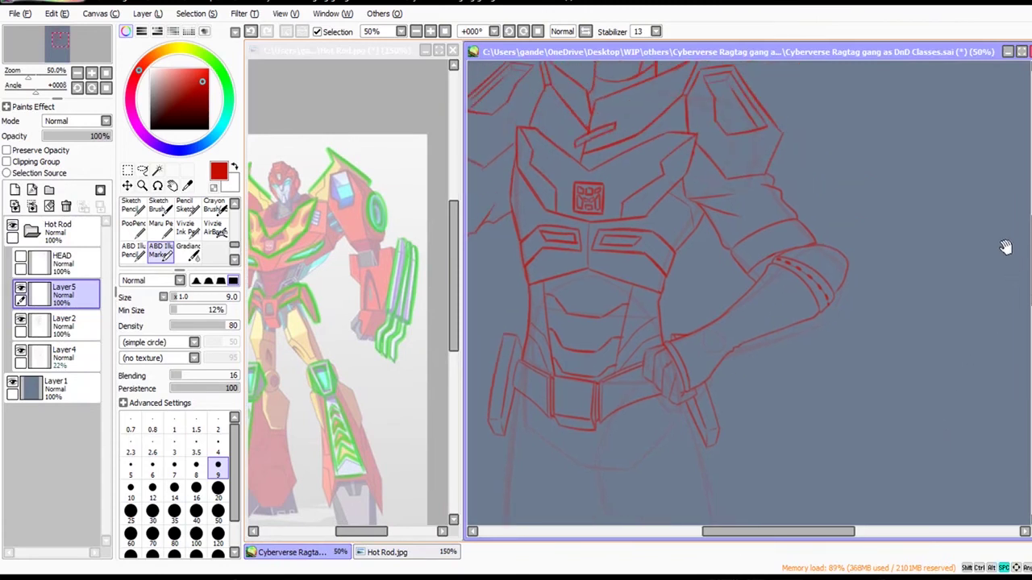
{"action": "left_click_drag", "start_coordinate": [999, 229], "coordinate": [1031, 310]}
{"action": "mouse_move", "coordinate": [750, 295]}
{"action": "left_mouse_down"}
{"action": "mouse_move", "coordinate": [815, 355]}
{"action": "mouse_move", "coordinate": [776, 387]}
{"action": "mouse_move", "coordinate": [776, 428]}
{"action": "left_mouse_up"}
{"action": "scroll", "coordinate": [962, 414], "scroll_direction": "right", "scroll_amount": 2}
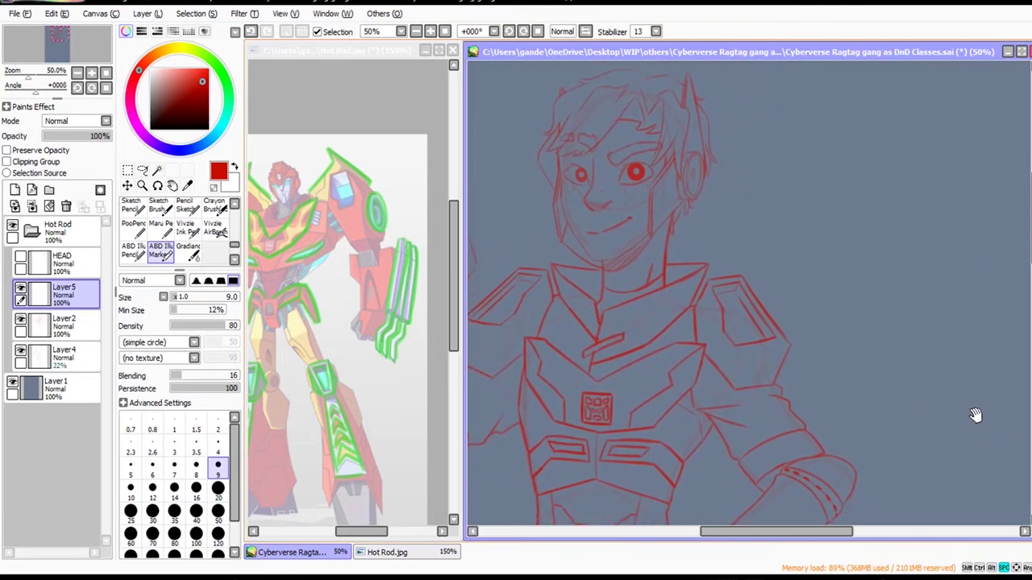
{"action": "scroll", "coordinate": [960, 392], "scroll_direction": "down", "scroll_amount": 2}
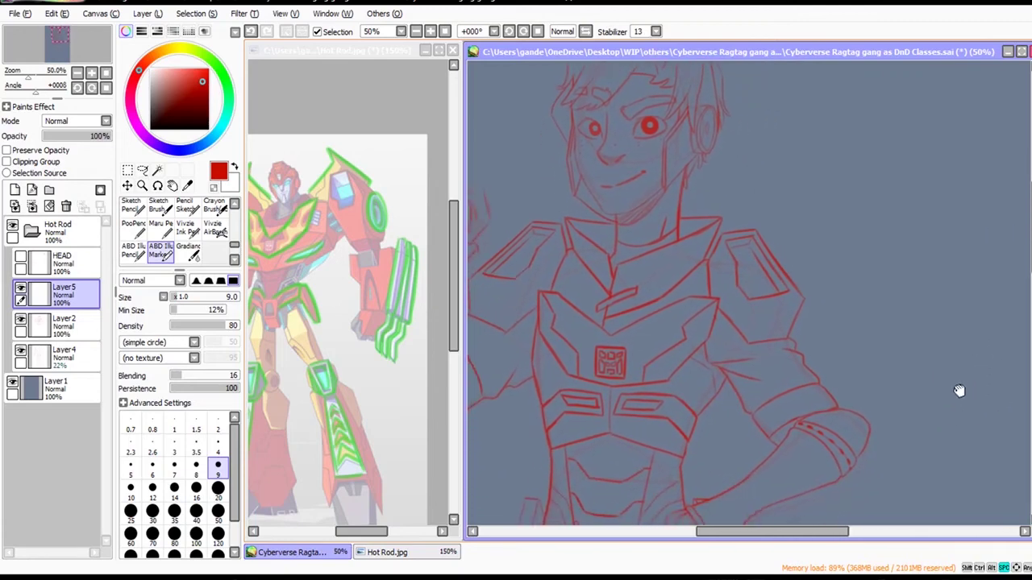
{"action": "scroll", "coordinate": [931, 452], "scroll_direction": "up", "scroll_amount": 1}
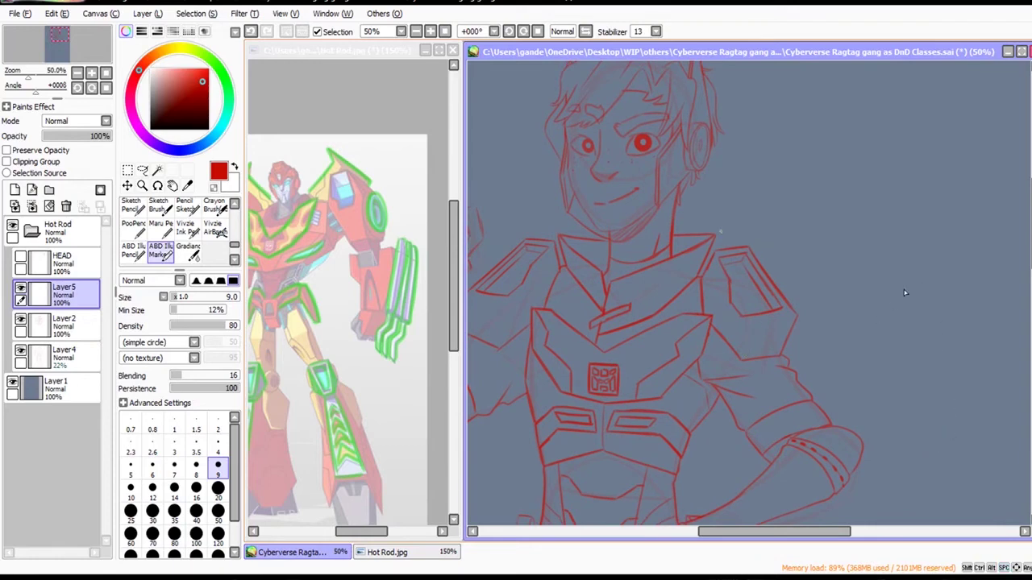
Draw the top edge of a shoulder fin rising outward from the shoulder plate on the hand-on-hip side.
{"action": "key", "text": "ctrl+z"}
{"action": "left_click_drag", "start_coordinate": [713, 240], "coordinate": [778, 217]}
{"action": "key", "text": "ctrl+z"}
{"action": "mouse_move", "coordinate": [714, 241]}
{"action": "left_mouse_down"}
{"action": "mouse_move", "coordinate": [848, 197]}
{"action": "mouse_move", "coordinate": [795, 312]}
{"action": "left_mouse_up"}
{"action": "key", "text": "ctrl+z"}
{"action": "left_click_drag", "start_coordinate": [844, 207], "coordinate": [796, 307]}
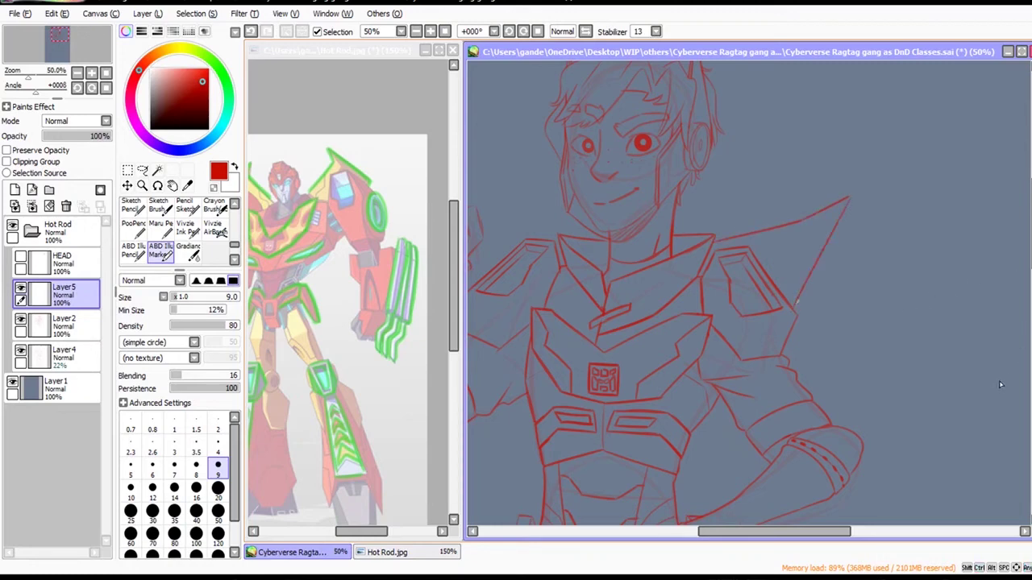
{"action": "key", "text": "ctrl+z"}
{"action": "key", "text": "ctrl+z"}
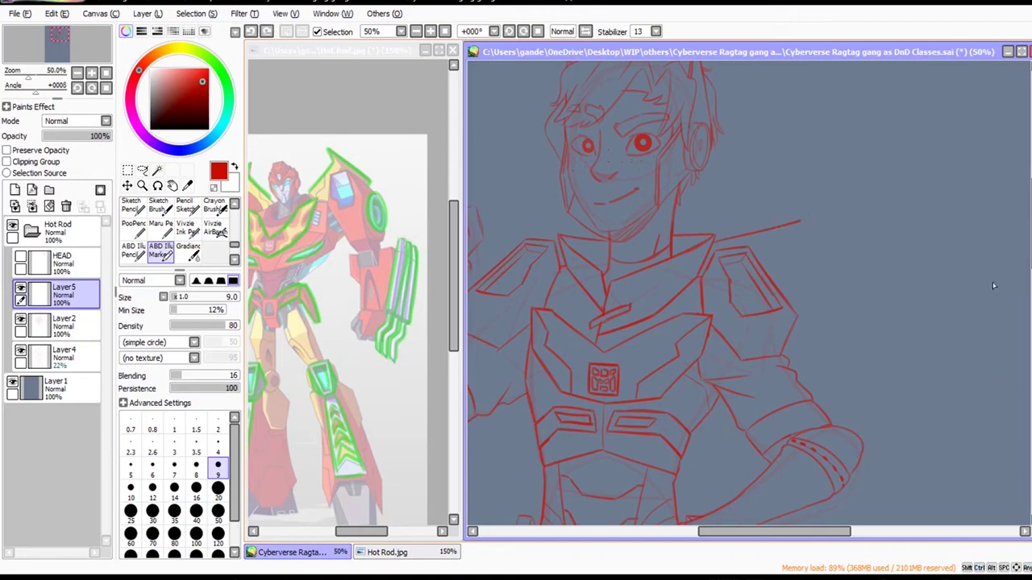
{"action": "key", "text": "ctrl+y"}
Draw the fin's raised spike and its angled outer edge tapering down to the upper arm.
{"action": "left_click_drag", "start_coordinate": [828, 191], "coordinate": [825, 266]}
{"action": "key", "text": "ctrl+z"}
{"action": "mouse_move", "coordinate": [828, 191]}
{"action": "left_mouse_down"}
{"action": "mouse_move", "coordinate": [837, 289]}
{"action": "mouse_move", "coordinate": [842, 282]}
{"action": "mouse_move", "coordinate": [782, 355]}
{"action": "left_mouse_up"}
{"action": "key", "text": "ctrl+z"}
{"action": "key", "text": "ctrl+z"}
{"action": "left_click_drag", "start_coordinate": [843, 279], "coordinate": [782, 355]}
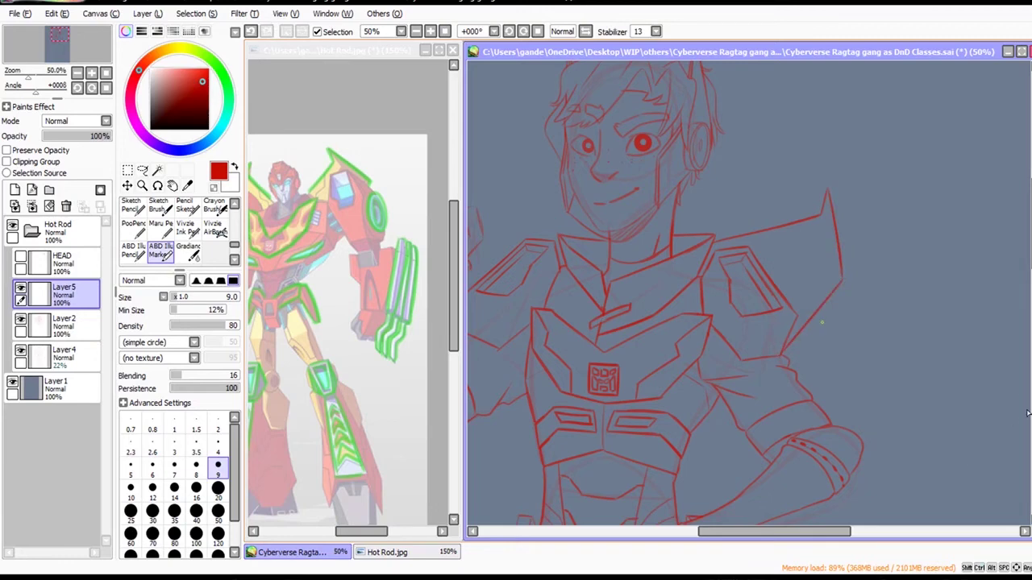
Add an inner panel line from the fin's top edge down toward the shoulder plate.
{"action": "left_click_drag", "start_coordinate": [802, 223], "coordinate": [801, 250]}
{"action": "key", "text": "ctrl+z"}
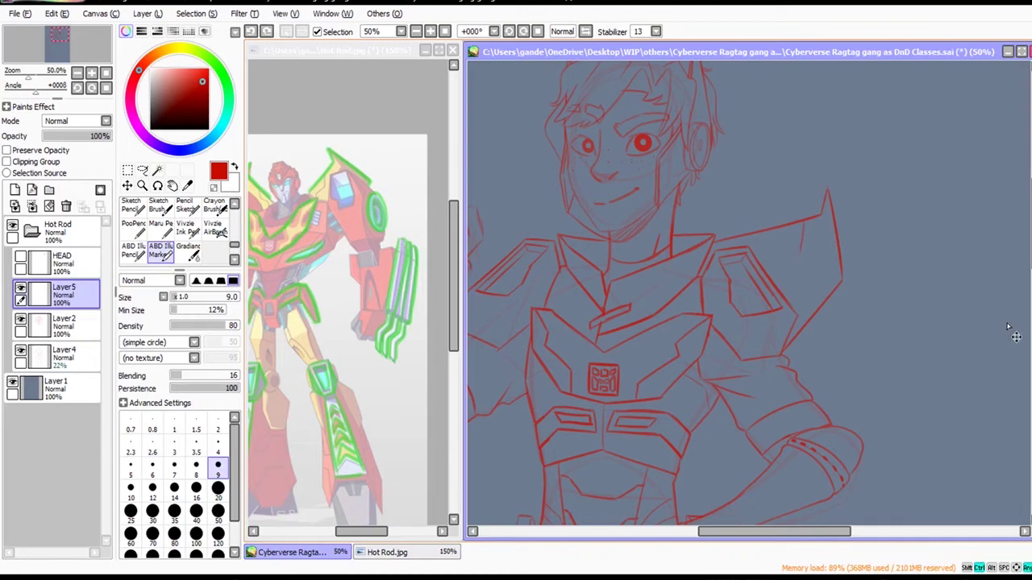
{"action": "key", "text": "ctrl+z"}
{"action": "mouse_move", "coordinate": [803, 224]}
{"action": "left_mouse_down"}
{"action": "mouse_move", "coordinate": [796, 255]}
{"action": "mouse_move", "coordinate": [757, 287]}
{"action": "left_mouse_up"}
{"action": "key", "text": "ctrl+z"}
{"action": "key", "text": "ctrl+y"}
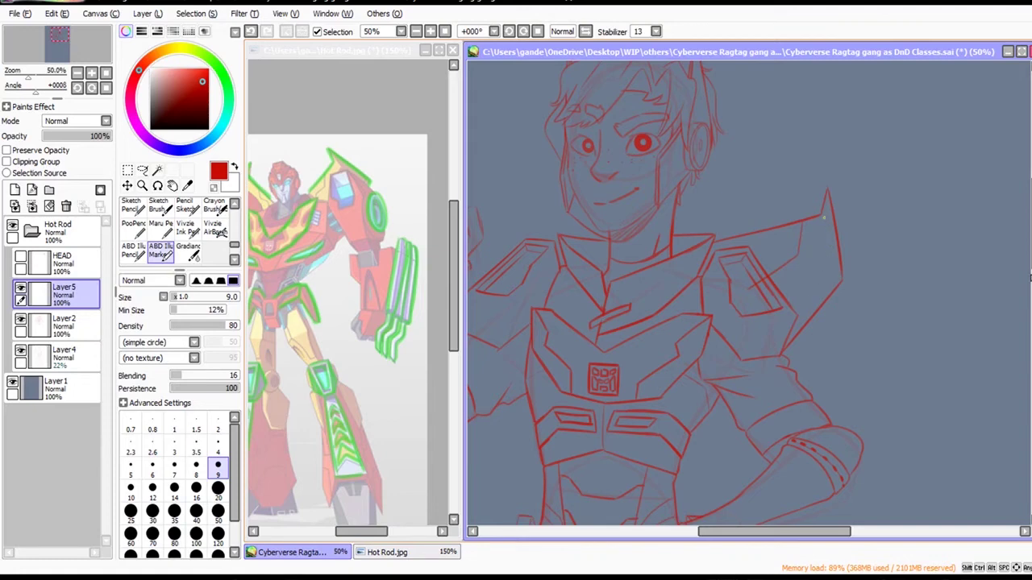
Draw bevel lines inside the fin's outer edge and erase the panel line overlapping the shoulder plate.
{"action": "left_click_drag", "start_coordinate": [829, 279], "coordinate": [803, 314]}
{"action": "left_click_drag", "start_coordinate": [824, 226], "coordinate": [838, 282]}
{"action": "key", "text": "ctrl+z"}
{"action": "key", "text": "ctrl+z"}
{"action": "key", "text": "ctrl+z"}
{"action": "left_click_drag", "start_coordinate": [826, 229], "coordinate": [838, 278]}
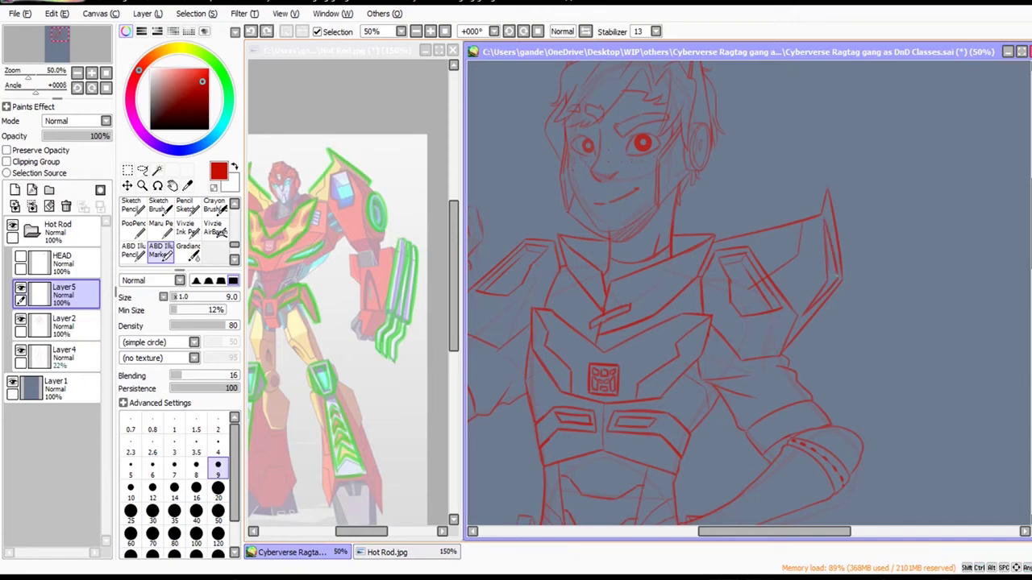
{"action": "key", "text": "ctrl+z"}
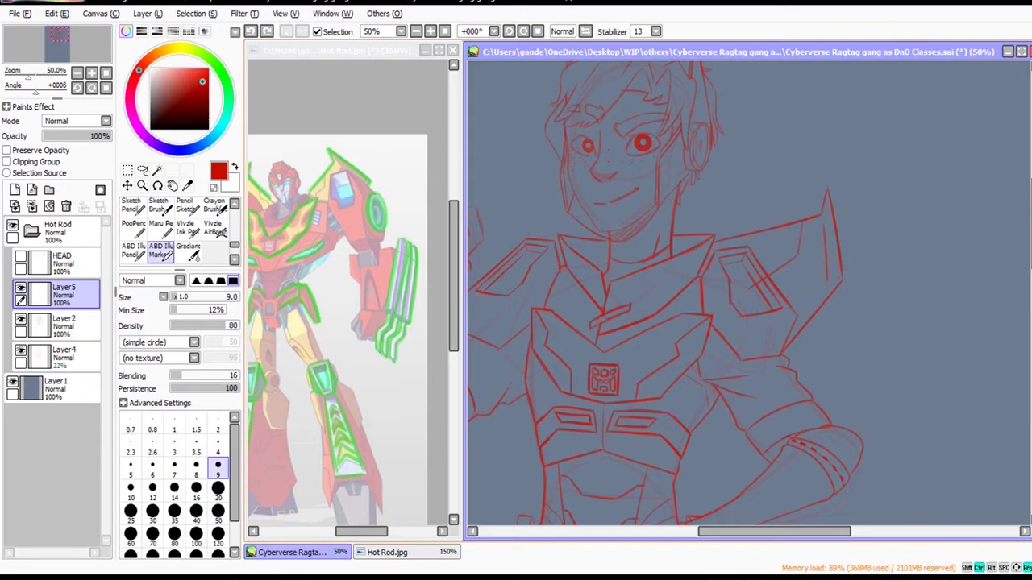
{"action": "key", "text": "ctrl+y"}
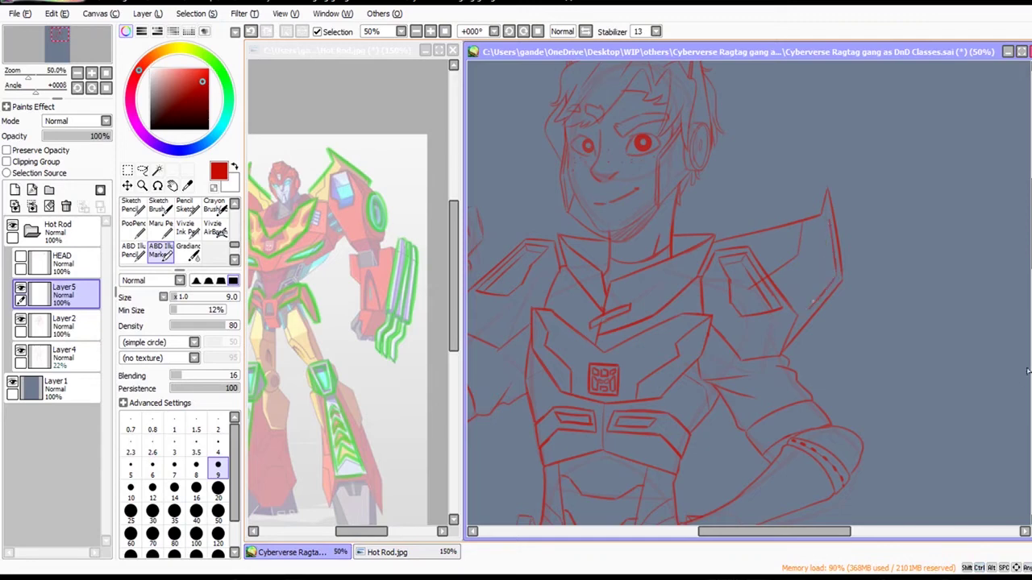
{"action": "mouse_move", "coordinate": [807, 305]}
{"action": "left_mouse_down"}
{"action": "mouse_move", "coordinate": [826, 265]}
{"action": "mouse_move", "coordinate": [827, 220]}
{"action": "left_mouse_up"}
{"action": "key", "text": "e"}
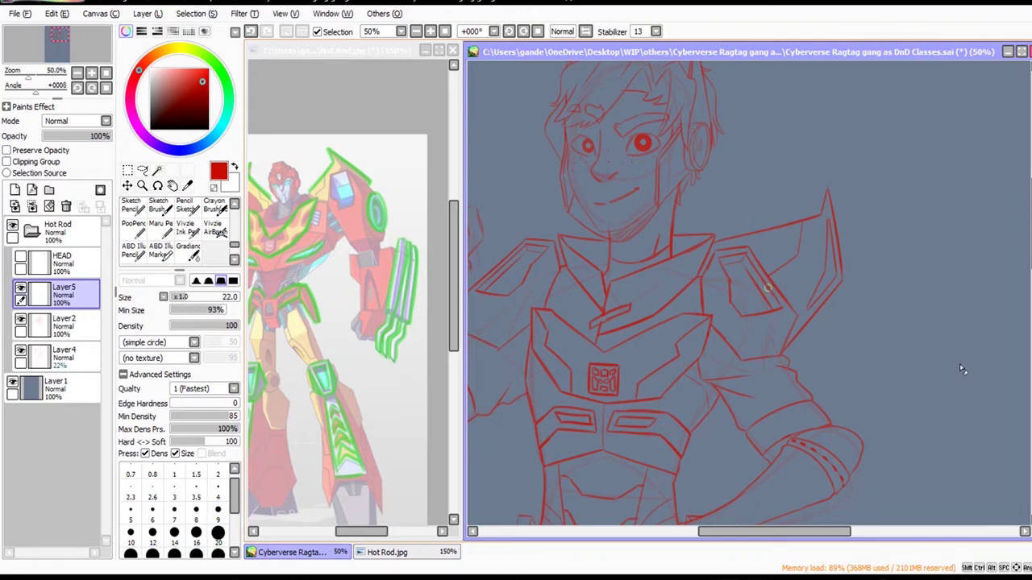
Lasso the shoulder fin, duplicate it onto a new layer and flip the copy horizontally.
{"action": "left_click", "coordinate": [142, 170]}
{"action": "left_click_drag", "start_coordinate": [851, 369], "coordinate": [909, 297]}
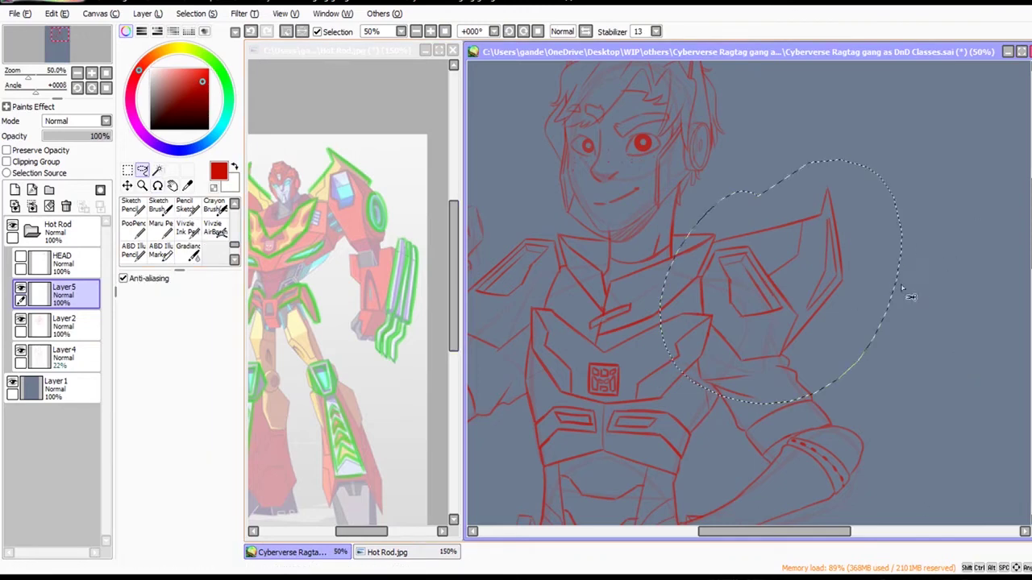
{"action": "key", "text": "ctrl+x"}
{"action": "key", "text": "ctrl+v"}
{"action": "key", "text": "ctrl+d"}
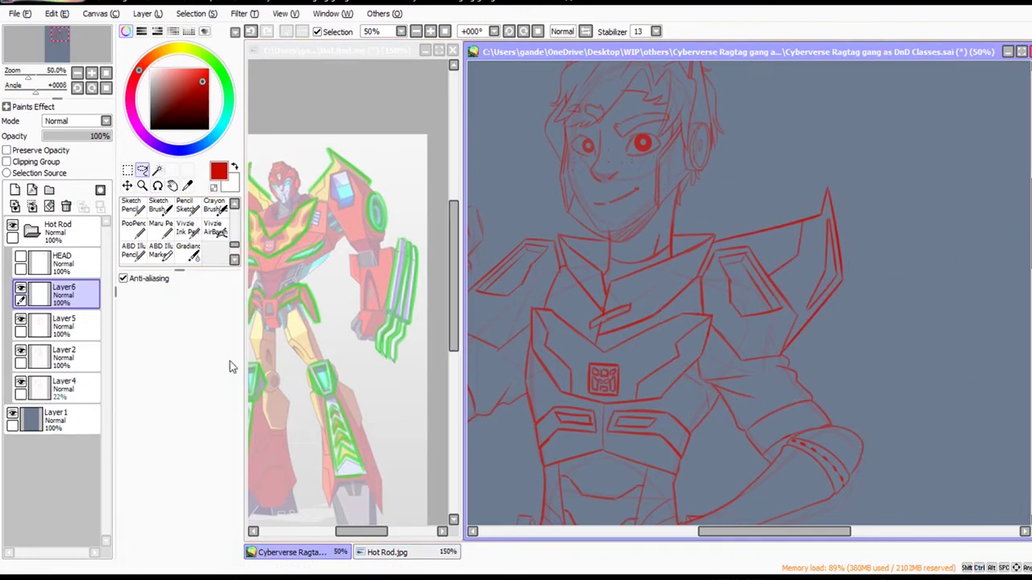
{"action": "key", "text": "ctrl+t"}
{"action": "left_click", "coordinate": [209, 430]}
{"action": "key", "text": "Return"}
Rotate the flipped fin copy to fit the shoulder of the raised arm and free-deform its outer side more upright.
{"action": "left_click_drag", "start_coordinate": [714, 399], "coordinate": [788, 456]}
{"action": "left_click", "coordinate": [127, 170]}
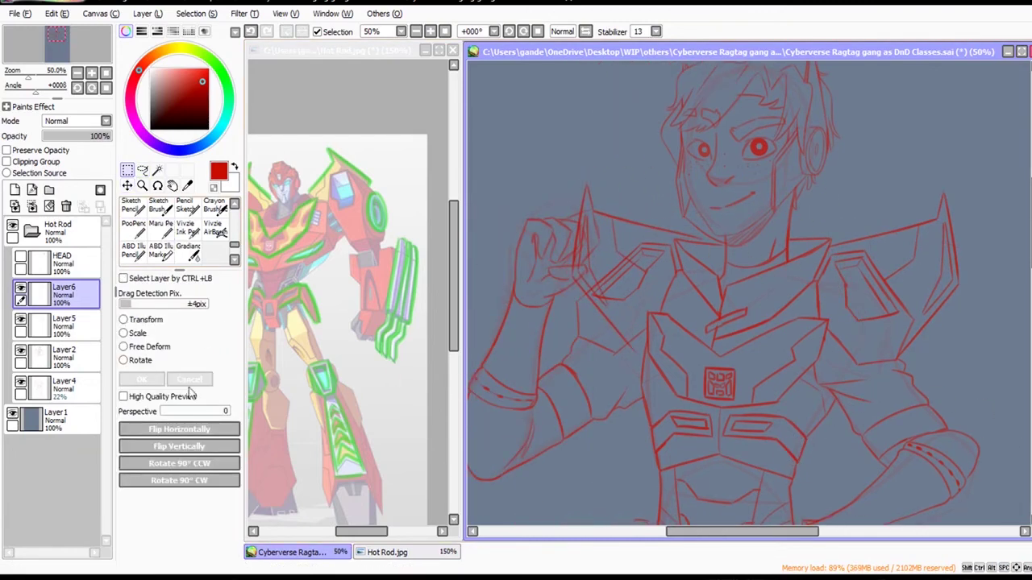
{"action": "left_click", "coordinate": [141, 361]}
{"action": "left_click_drag", "start_coordinate": [960, 265], "coordinate": [962, 334]}
{"action": "left_click_drag", "start_coordinate": [826, 353], "coordinate": [837, 350]}
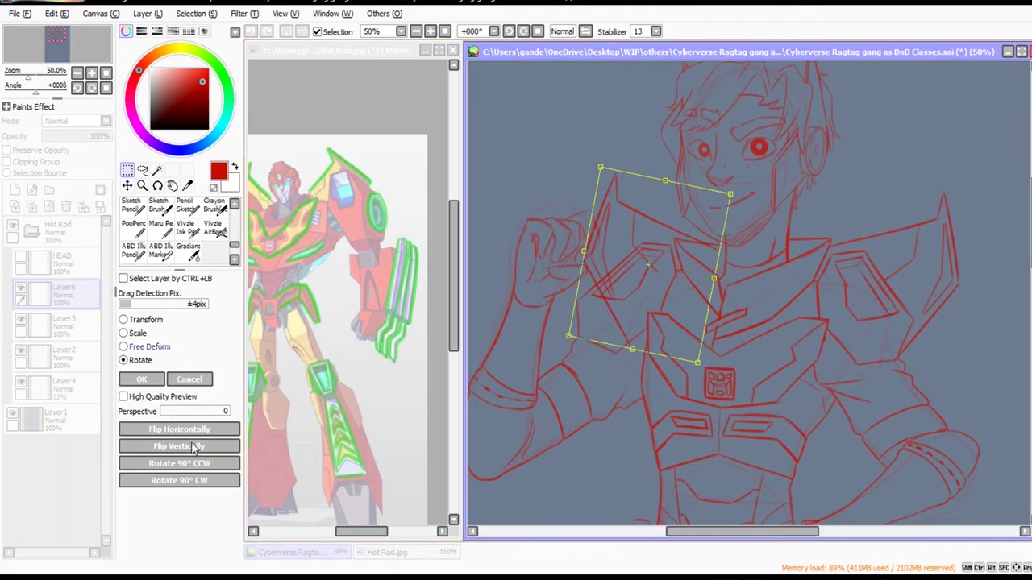
{"action": "left_click", "coordinate": [123, 347]}
{"action": "left_click_drag", "start_coordinate": [601, 168], "coordinate": [595, 176]}
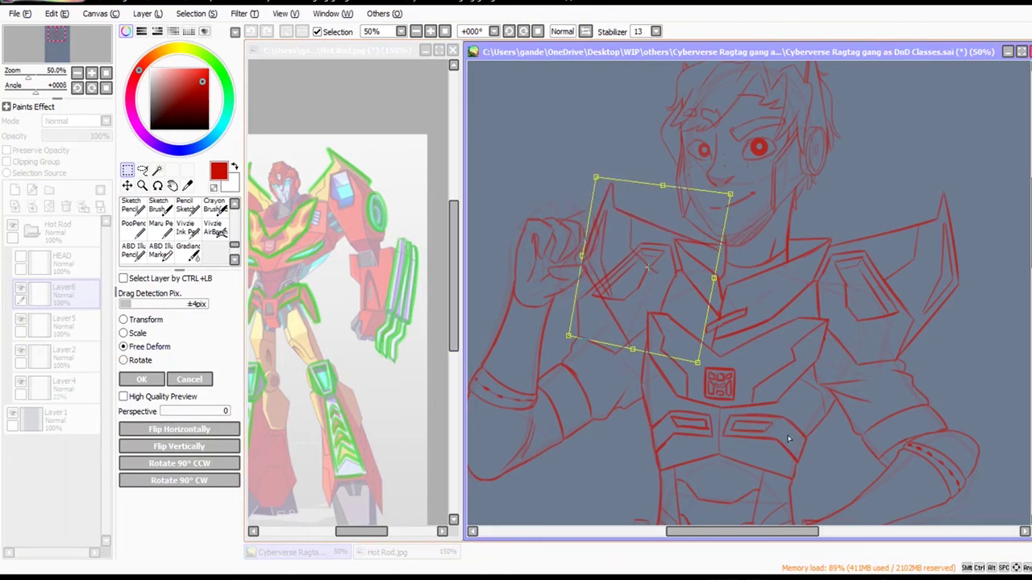
{"action": "left_click_drag", "start_coordinate": [790, 444], "coordinate": [826, 436]}
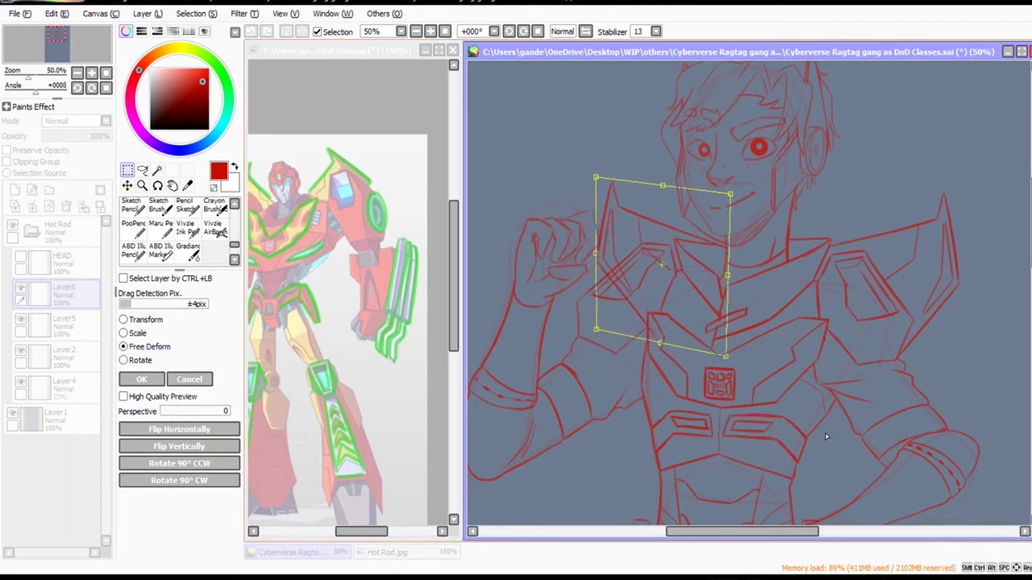
{"action": "left_click", "coordinate": [142, 378]}
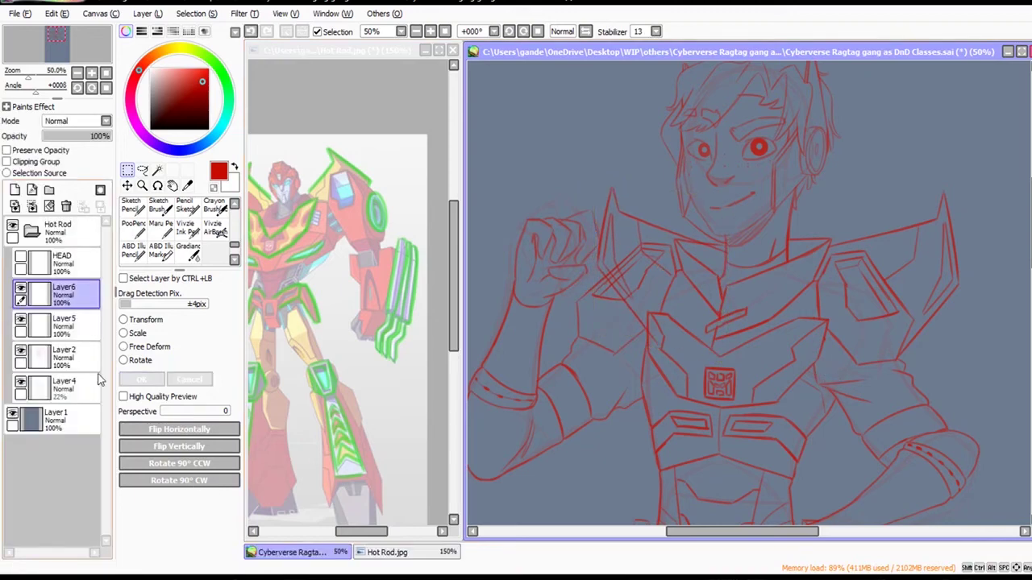
Erase the mirrored fin's lines overlapping the shoulder plate and add an inner bevel line along its top edge.
{"action": "key", "text": "e"}
{"action": "mouse_move", "coordinate": [633, 266]}
{"action": "left_mouse_down"}
{"action": "mouse_move", "coordinate": [611, 284]}
{"action": "mouse_move", "coordinate": [645, 267]}
{"action": "left_mouse_up"}
{"action": "mouse_move", "coordinate": [610, 284]}
{"action": "left_mouse_down"}
{"action": "mouse_move", "coordinate": [621, 274]}
{"action": "mouse_move", "coordinate": [613, 282]}
{"action": "left_mouse_up"}
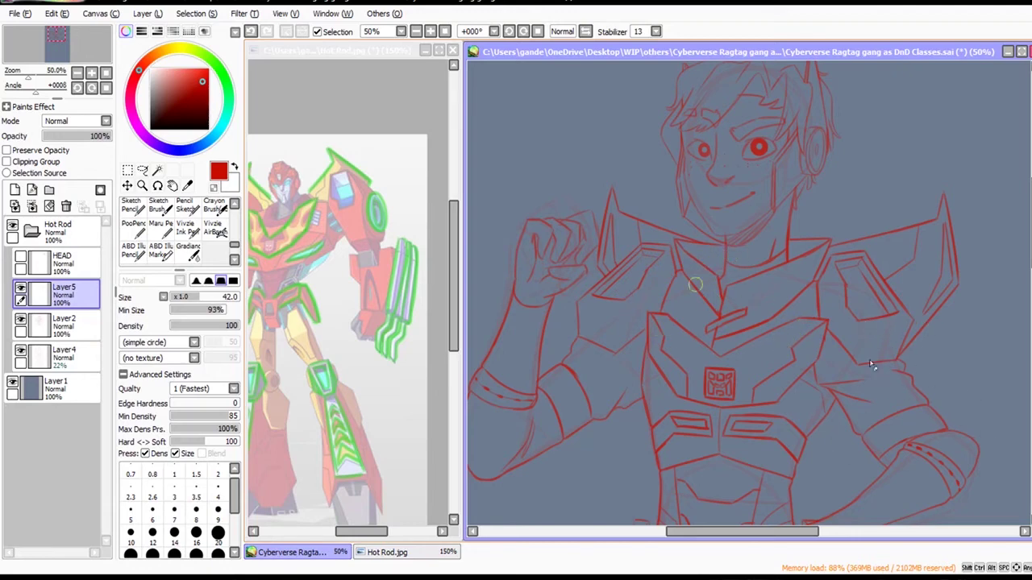
{"action": "left_click", "coordinate": [161, 251]}
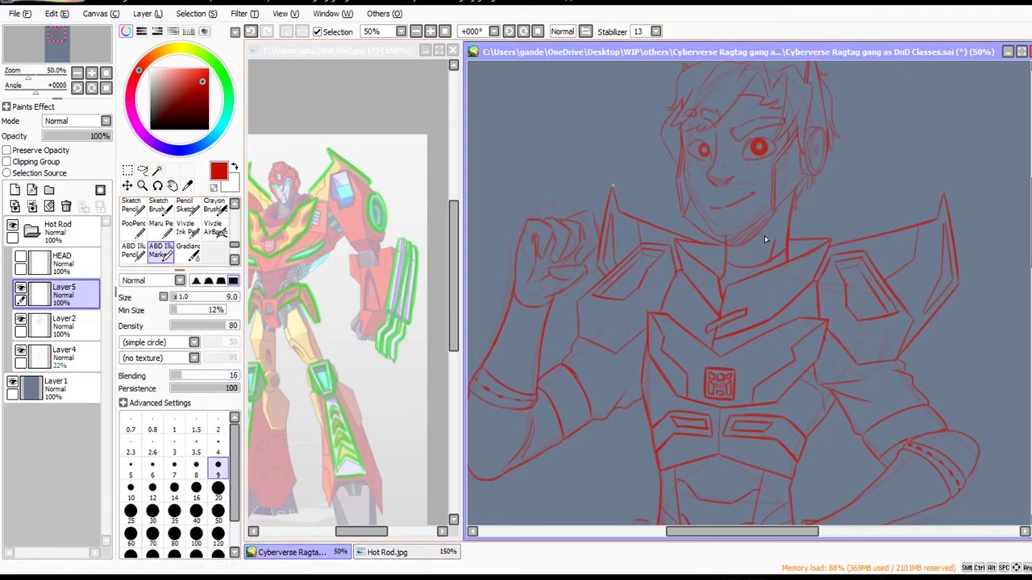
{"action": "left_click_drag", "start_coordinate": [625, 209], "coordinate": [671, 229]}
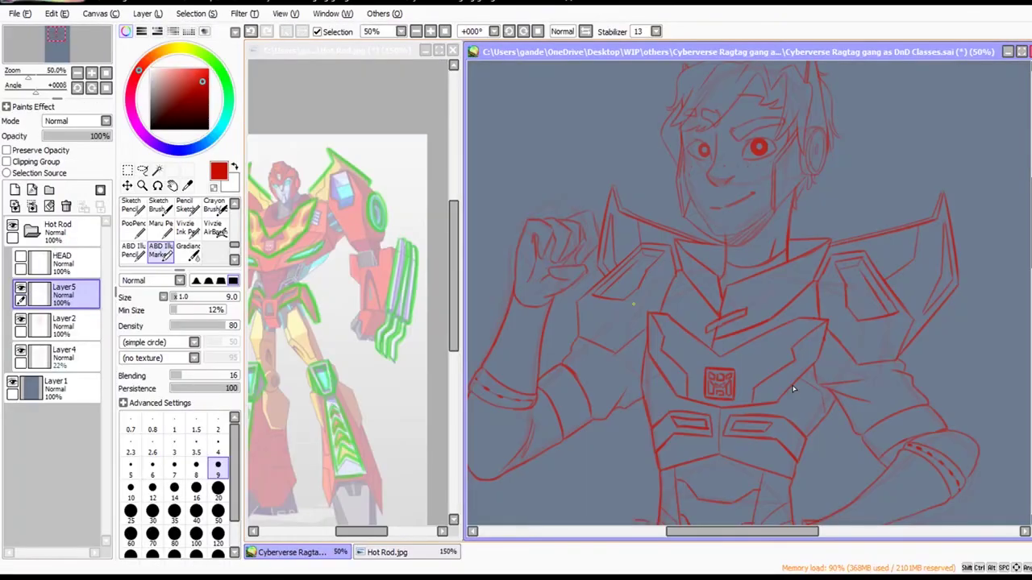
Rough out an exhaust pipe with a rounded tip in the empty area beside the forearm of the hand on the hip.
{"action": "left_click", "coordinate": [923, 439], "text": "ctrl+alt"}
{"action": "left_click_drag", "start_coordinate": [929, 481], "coordinate": [926, 407]}
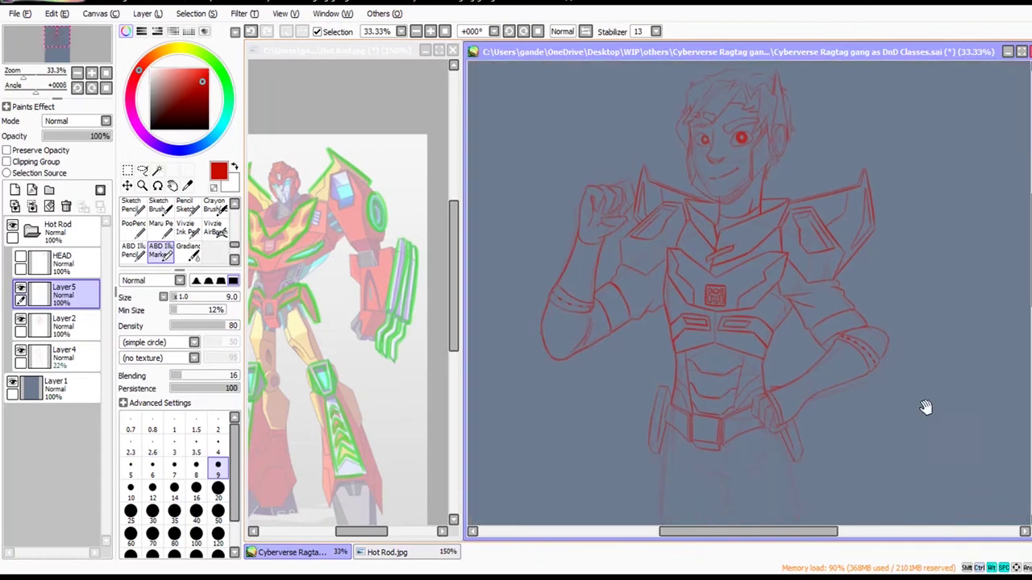
{"action": "left_click_drag", "start_coordinate": [945, 498], "coordinate": [924, 405]}
{"action": "left_click_drag", "start_coordinate": [921, 509], "coordinate": [905, 482]}
{"action": "left_click_drag", "start_coordinate": [438, 482], "coordinate": [412, 476]}
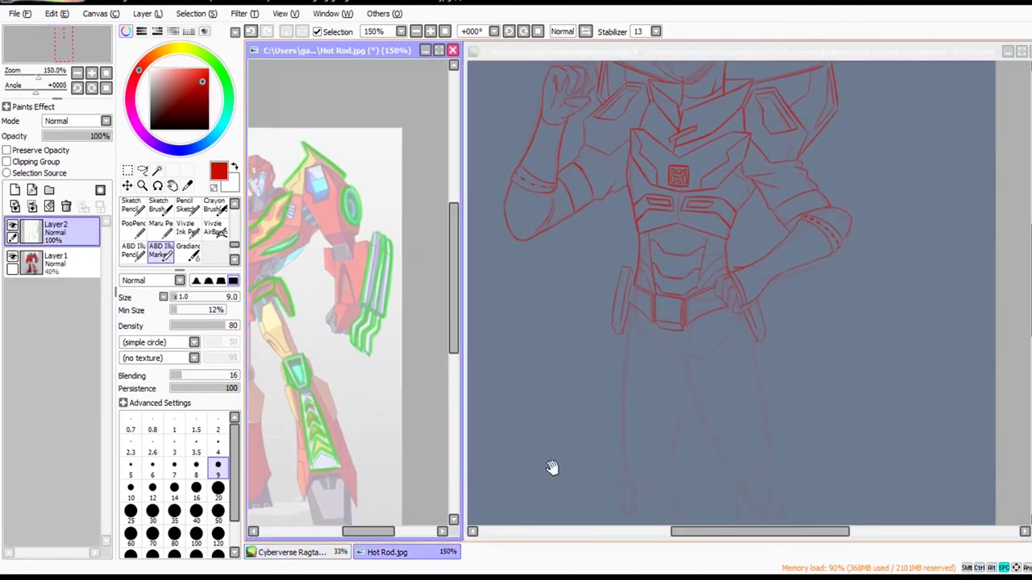
{"action": "left_click", "coordinate": [552, 468]}
{"action": "scroll", "coordinate": [986, 368], "scroll_direction": "up", "scroll_amount": 1}
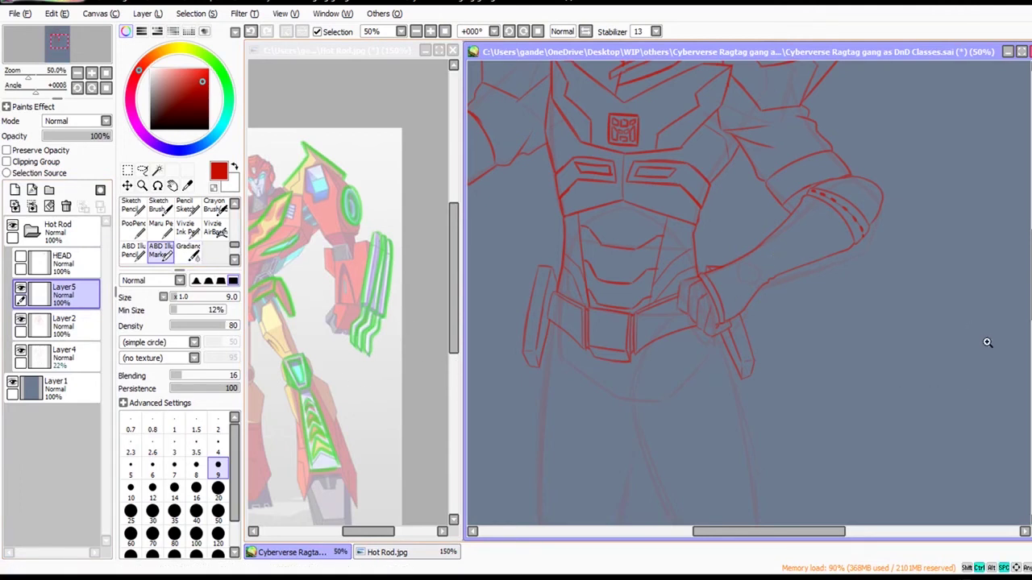
{"action": "scroll", "coordinate": [985, 336], "scroll_direction": "up", "scroll_amount": 1}
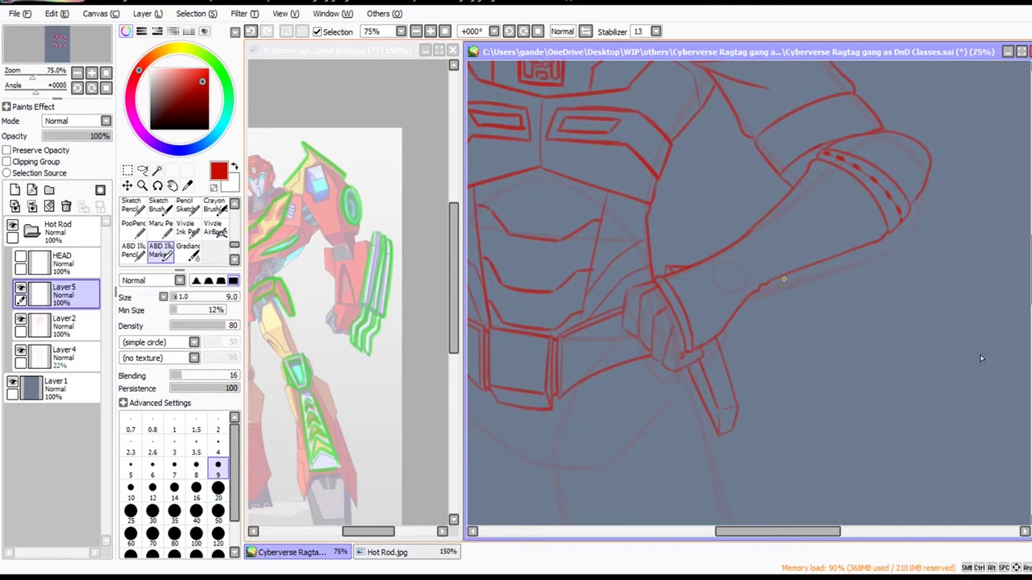
{"action": "left_click_drag", "start_coordinate": [809, 312], "coordinate": [760, 254]}
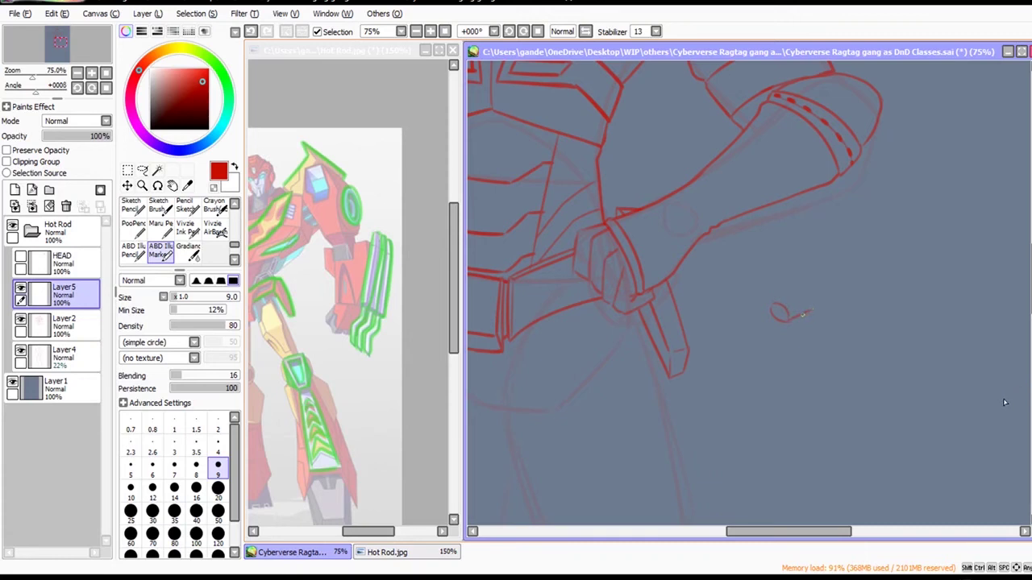
{"action": "key", "text": "ctrl+z"}
{"action": "key", "text": "ctrl+z"}
{"action": "mouse_move", "coordinate": [800, 320]}
{"action": "left_mouse_down"}
{"action": "mouse_move", "coordinate": [819, 315]}
{"action": "mouse_move", "coordinate": [835, 286]}
{"action": "left_mouse_up"}
{"action": "mouse_move", "coordinate": [773, 300]}
{"action": "left_mouse_down"}
{"action": "mouse_move", "coordinate": [815, 279]}
{"action": "mouse_move", "coordinate": [835, 283]}
{"action": "mouse_move", "coordinate": [818, 277]}
{"action": "mouse_move", "coordinate": [838, 289]}
{"action": "mouse_move", "coordinate": [812, 265]}
{"action": "left_mouse_up"}
Rework the exhaust pipe with a short tube, a long casing ending in an angled point, and three small slots.
{"action": "key", "text": "ctrl+z"}
{"action": "key", "text": "ctrl+z"}
{"action": "key", "text": "ctrl+z"}
{"action": "key", "text": "ctrl+z"}
{"action": "key", "text": "ctrl+z"}
{"action": "key", "text": "ctrl+z"}
{"action": "key", "text": "ctrl+z"}
{"action": "mouse_move", "coordinate": [770, 309]}
{"action": "left_mouse_down"}
{"action": "mouse_move", "coordinate": [804, 288]}
{"action": "mouse_move", "coordinate": [813, 306]}
{"action": "mouse_move", "coordinate": [803, 315]}
{"action": "mouse_move", "coordinate": [787, 322]}
{"action": "mouse_move", "coordinate": [814, 305]}
{"action": "mouse_move", "coordinate": [799, 277]}
{"action": "mouse_move", "coordinate": [860, 256]}
{"action": "left_mouse_up"}
{"action": "key", "text": "ctrl+z"}
{"action": "left_click_drag", "start_coordinate": [813, 312], "coordinate": [872, 291]}
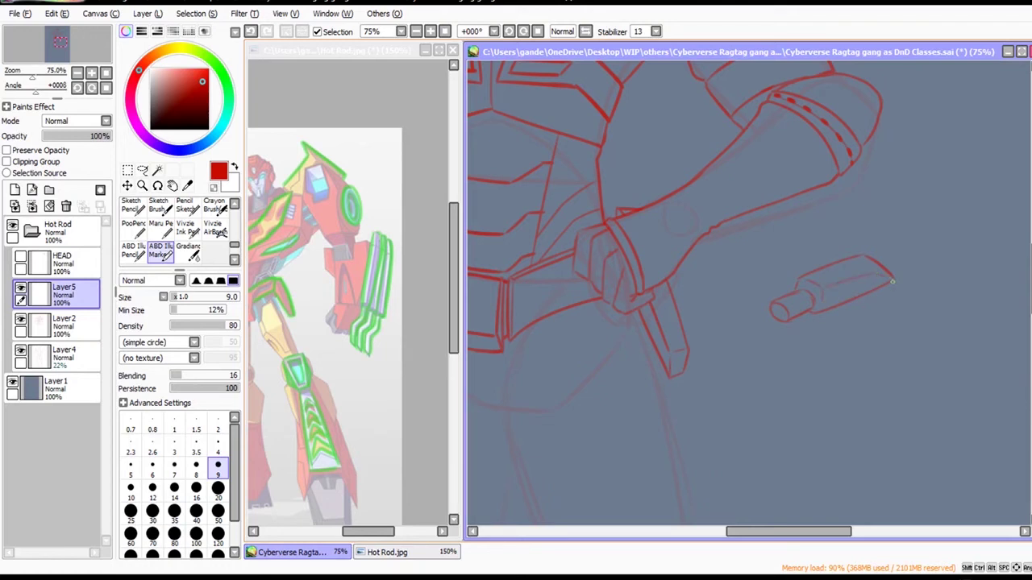
{"action": "key", "text": "ctrl+z"}
{"action": "left_click_drag", "start_coordinate": [798, 288], "coordinate": [809, 305]}
Move the exhaust pipe onto the forearm and rotate it to follow the arm's direction.
{"action": "left_click", "coordinate": [127, 185]}
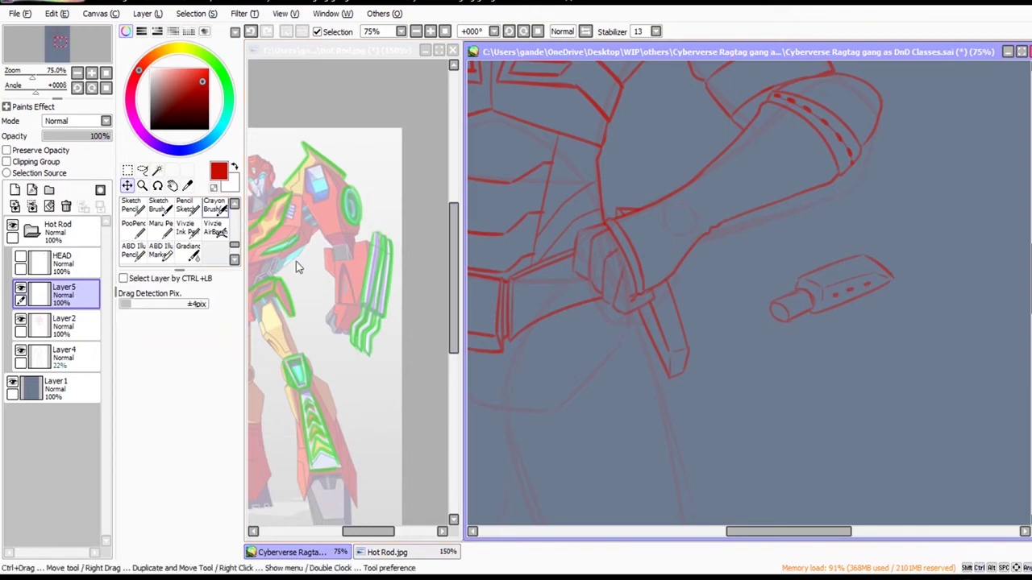
{"action": "mouse_move", "coordinate": [989, 338]}
{"action": "left_mouse_down"}
{"action": "mouse_move", "coordinate": [860, 181]}
{"action": "mouse_move", "coordinate": [865, 221]}
{"action": "left_mouse_up"}
{"action": "left_click", "coordinate": [127, 171]}
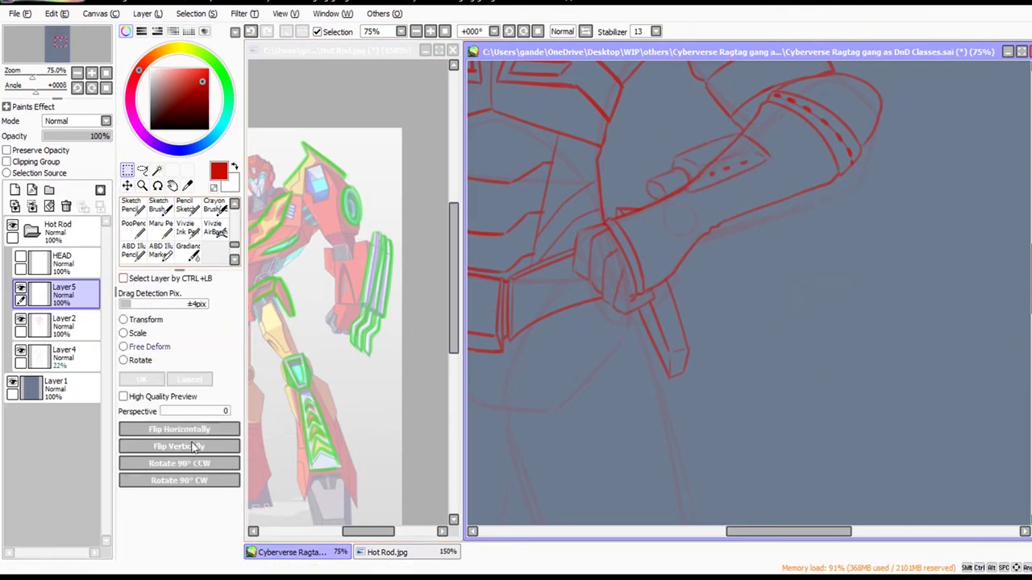
{"action": "left_click", "coordinate": [139, 361]}
{"action": "left_click_drag", "start_coordinate": [901, 293], "coordinate": [924, 247]}
{"action": "left_click_drag", "start_coordinate": [892, 205], "coordinate": [895, 206]}
{"action": "left_click_drag", "start_coordinate": [998, 209], "coordinate": [998, 204]}
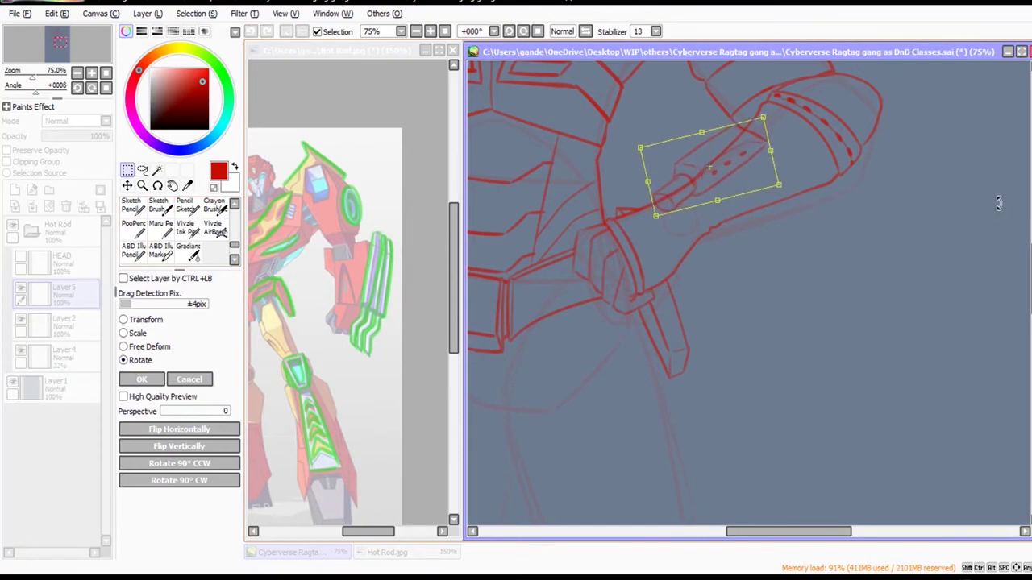
{"action": "left_click_drag", "start_coordinate": [889, 211], "coordinate": [892, 217]}
{"action": "left_click", "coordinate": [141, 380]}
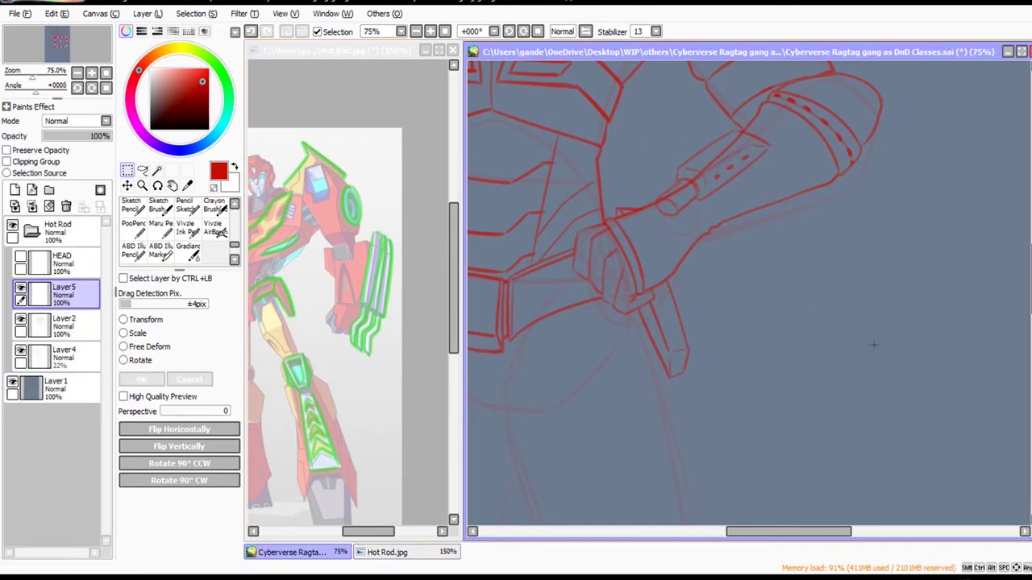
Draw a second exhaust pipe with a long casing and rounded tube along the forearm's lower edge.
{"action": "left_click_drag", "start_coordinate": [932, 285], "coordinate": [906, 317]}
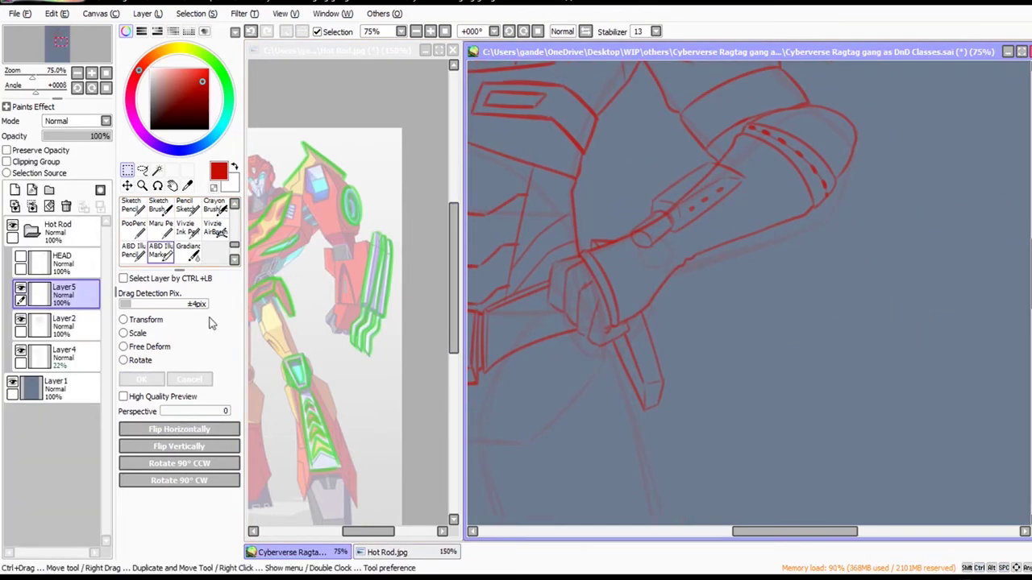
{"action": "left_click", "coordinate": [165, 253]}
{"action": "left_click", "coordinate": [896, 285], "text": "ctrl"}
{"action": "left_click_drag", "start_coordinate": [861, 273], "coordinate": [854, 307]}
{"action": "mouse_move", "coordinate": [671, 245]}
{"action": "left_mouse_down"}
{"action": "mouse_move", "coordinate": [747, 198]}
{"action": "mouse_move", "coordinate": [773, 196]}
{"action": "mouse_move", "coordinate": [777, 240]}
{"action": "mouse_move", "coordinate": [700, 277]}
{"action": "mouse_move", "coordinate": [687, 262]}
{"action": "mouse_move", "coordinate": [693, 272]}
{"action": "mouse_move", "coordinate": [734, 266]}
{"action": "left_mouse_up"}
{"action": "mouse_move", "coordinate": [692, 286]}
{"action": "left_mouse_down"}
{"action": "mouse_move", "coordinate": [743, 260]}
{"action": "mouse_move", "coordinate": [699, 268]}
{"action": "mouse_move", "coordinate": [772, 229]}
{"action": "left_mouse_up"}
{"action": "key", "text": "ctrl+z"}
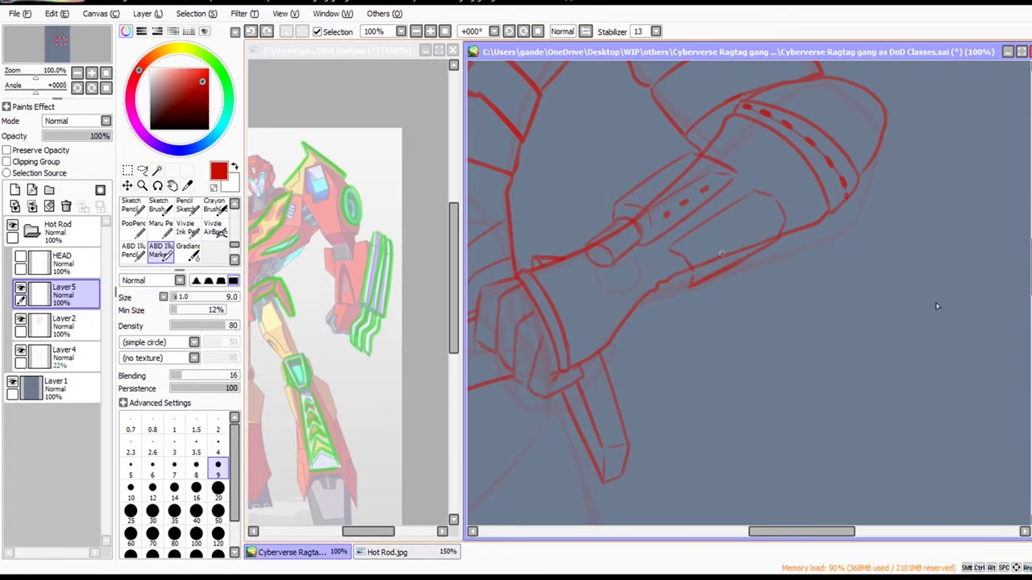
{"action": "mouse_move", "coordinate": [722, 254]}
{"action": "left_mouse_down"}
{"action": "mouse_move", "coordinate": [765, 224]}
{"action": "mouse_move", "coordinate": [692, 246]}
{"action": "mouse_move", "coordinate": [758, 204]}
{"action": "left_mouse_up"}
{"action": "mouse_move", "coordinate": [682, 282]}
{"action": "left_mouse_down"}
{"action": "mouse_move", "coordinate": [653, 300]}
{"action": "mouse_move", "coordinate": [640, 279]}
{"action": "mouse_move", "coordinate": [648, 285]}
{"action": "mouse_move", "coordinate": [634, 296]}
{"action": "mouse_move", "coordinate": [636, 282]}
{"action": "mouse_move", "coordinate": [651, 299]}
{"action": "mouse_move", "coordinate": [638, 282]}
{"action": "mouse_move", "coordinate": [649, 296]}
{"action": "mouse_move", "coordinate": [629, 287]}
{"action": "mouse_move", "coordinate": [670, 258]}
{"action": "left_mouse_up"}
{"action": "key", "text": "ctrl+z"}
{"action": "key", "text": "ctrl+z"}
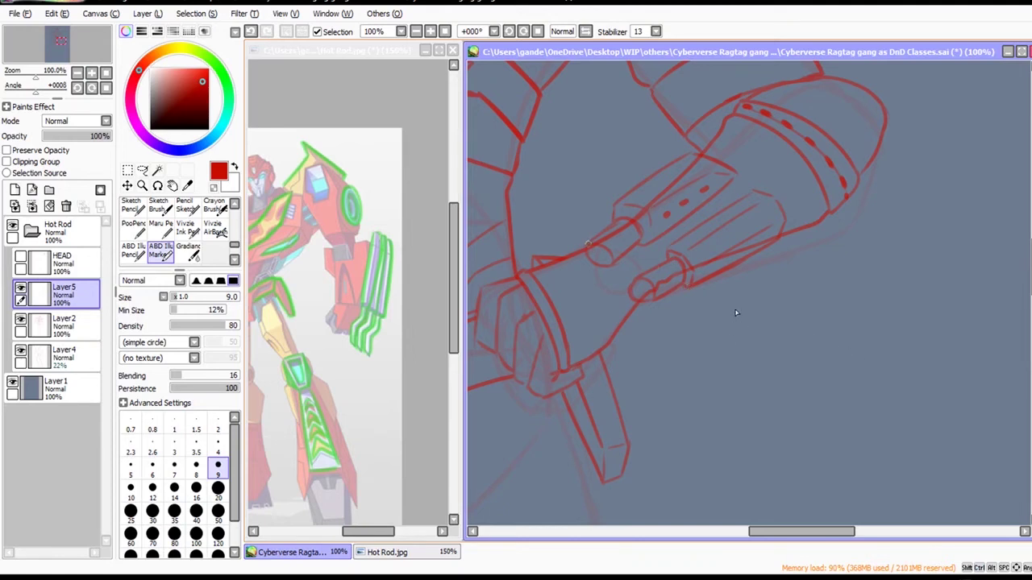
Redraw the rounded tip of the first exhaust pipe and clean up the lines around it.
{"action": "key", "text": "ctrl+z"}
{"action": "mouse_move", "coordinate": [586, 246]}
{"action": "left_mouse_down"}
{"action": "mouse_move", "coordinate": [594, 265]}
{"action": "mouse_move", "coordinate": [618, 256]}
{"action": "mouse_move", "coordinate": [593, 254]}
{"action": "left_mouse_up"}
{"action": "key", "text": "e"}
Lasso the second exhaust pipe, free-deform its tube end slightly downward and shift it closer to the first pipe.
{"action": "left_click", "coordinate": [143, 171]}
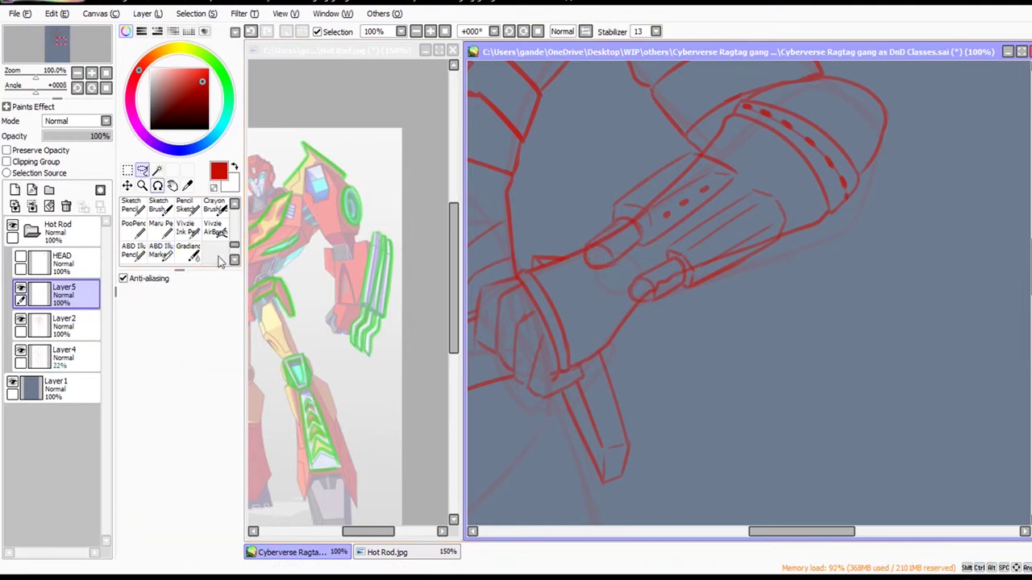
{"action": "mouse_move", "coordinate": [679, 232]}
{"action": "left_mouse_down"}
{"action": "mouse_move", "coordinate": [820, 227]}
{"action": "mouse_move", "coordinate": [753, 173]}
{"action": "left_mouse_up"}
{"action": "left_click_drag", "start_coordinate": [903, 323], "coordinate": [893, 318]}
{"action": "left_click", "coordinate": [127, 185]}
{"action": "left_click", "coordinate": [145, 347]}
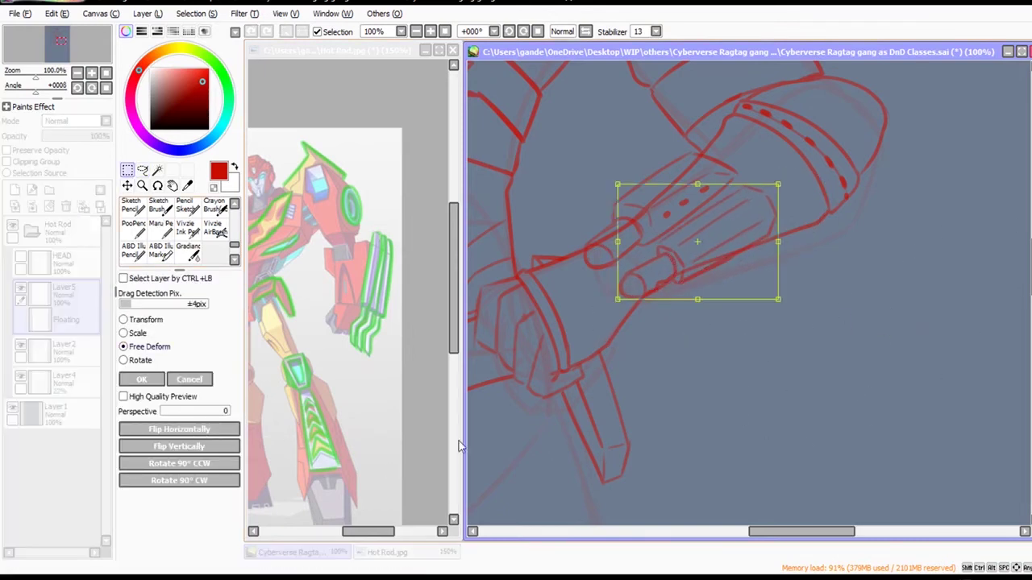
{"action": "left_click_drag", "start_coordinate": [619, 300], "coordinate": [623, 315]}
{"action": "left_click_drag", "start_coordinate": [723, 240], "coordinate": [720, 237]}
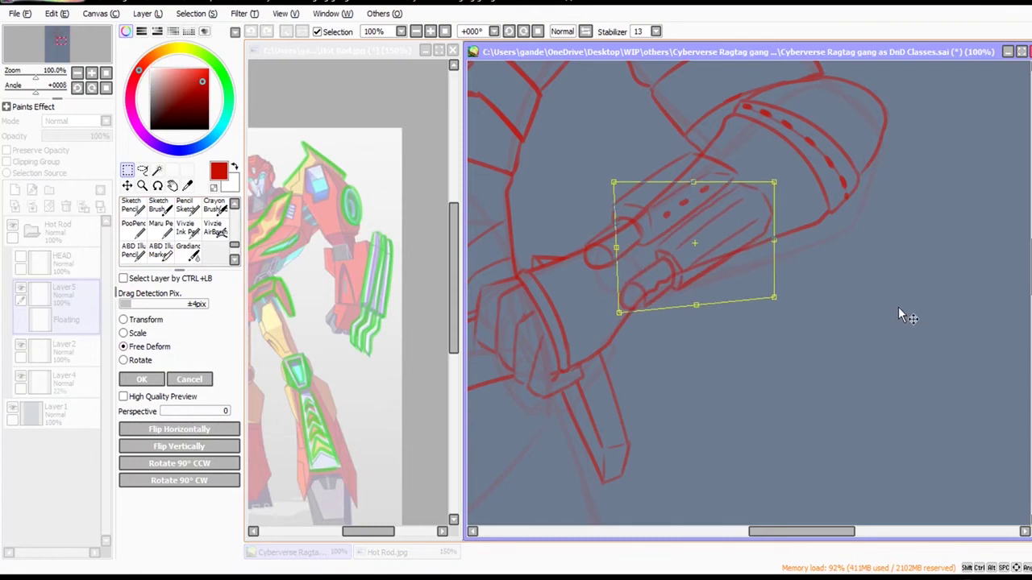
{"action": "key", "text": "Return"}
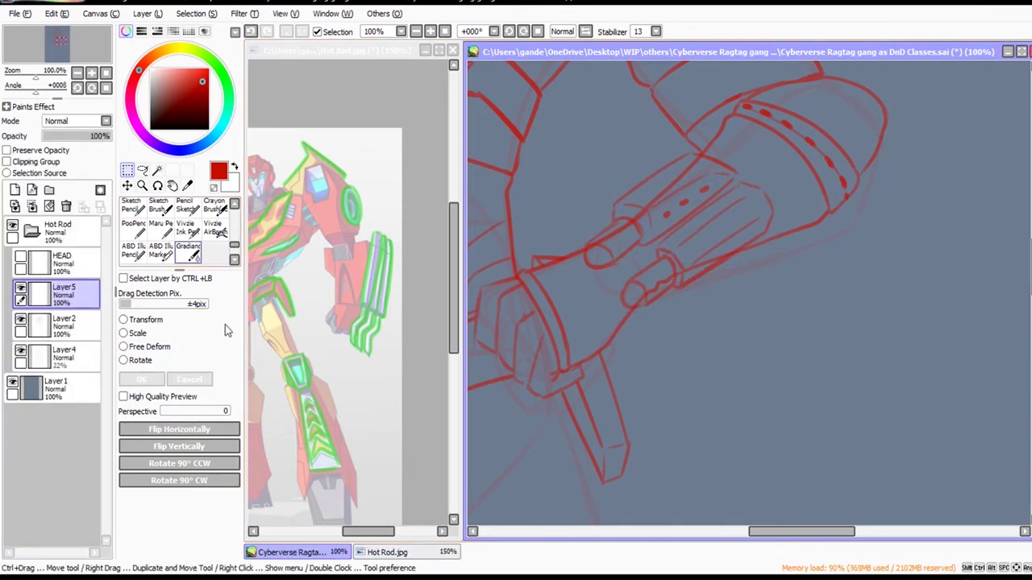
Draw rows of small slots along the second exhaust pipe's casing.
{"action": "left_click", "coordinate": [160, 250]}
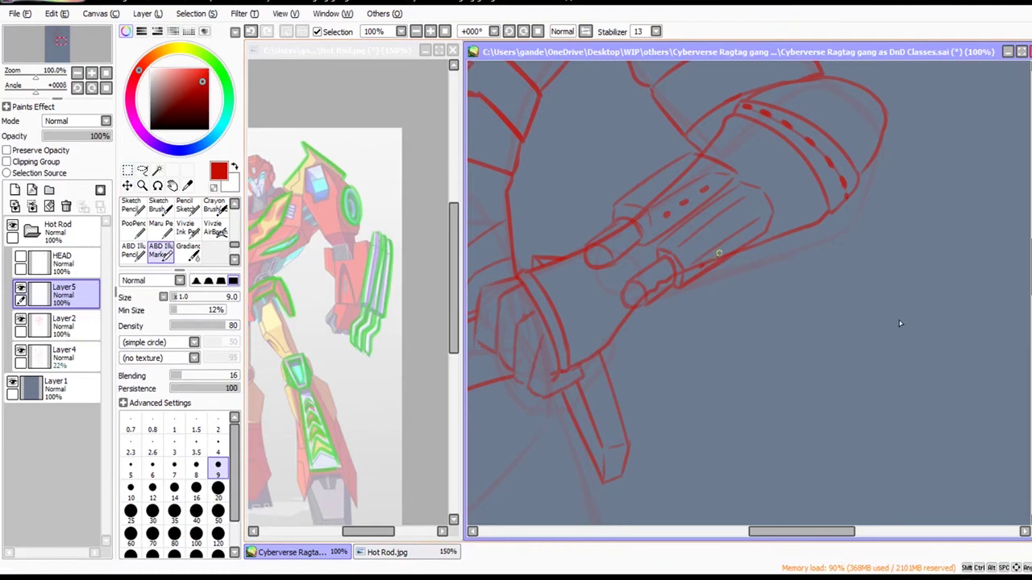
{"action": "key", "text": "ctrl+z"}
{"action": "left_click_drag", "start_coordinate": [708, 260], "coordinate": [712, 257]}
Scale both exhaust pipes down slightly and shift them up the forearm away from the wrist.
{"action": "key", "text": "ctrl+t"}
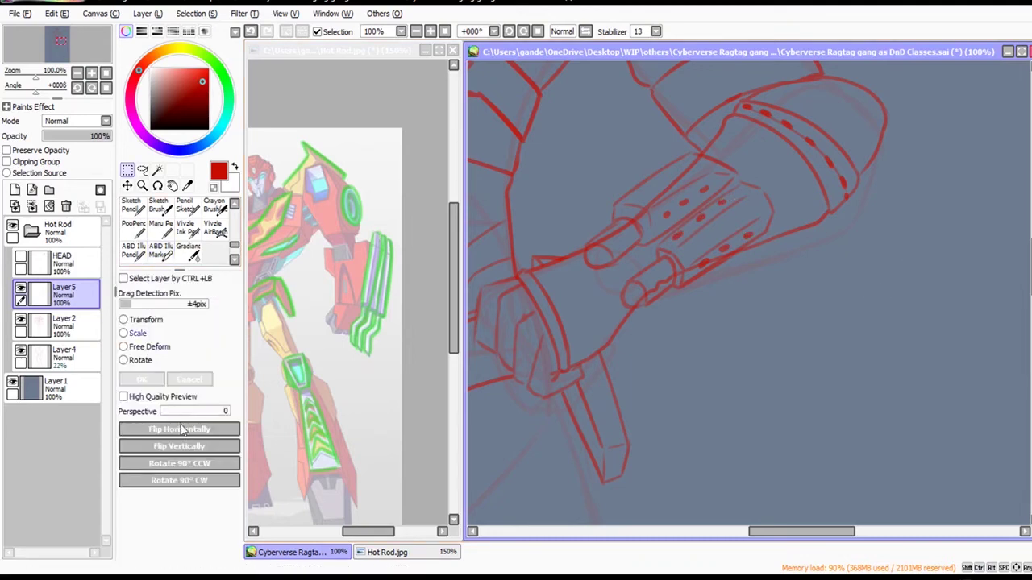
{"action": "left_click", "coordinate": [138, 333]}
{"action": "left_click_drag", "start_coordinate": [553, 399], "coordinate": [750, 378]}
{"action": "left_click_drag", "start_coordinate": [832, 348], "coordinate": [840, 352]}
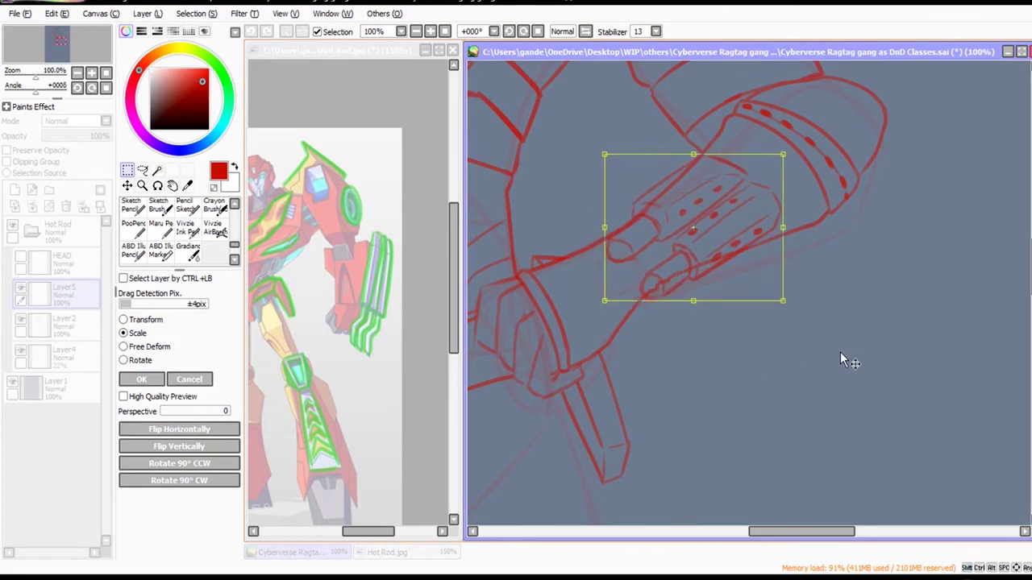
{"action": "key", "text": "Return"}
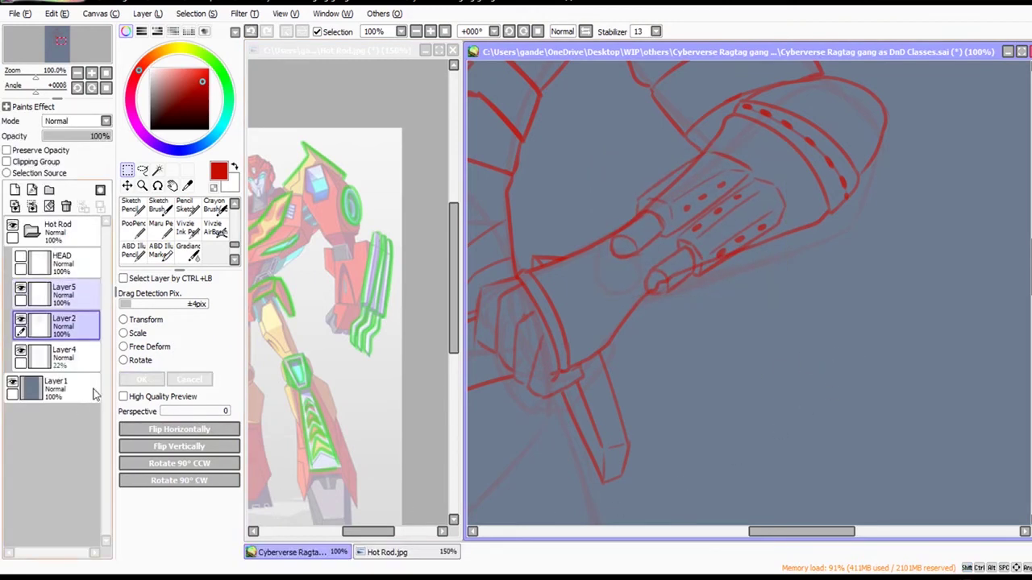
Erase the forearm outline running through the exhaust pipes on Layer2.
{"action": "left_click", "coordinate": [76, 322]}
{"action": "key", "text": "e"}
{"action": "left_click_drag", "start_coordinate": [646, 230], "coordinate": [662, 231]}
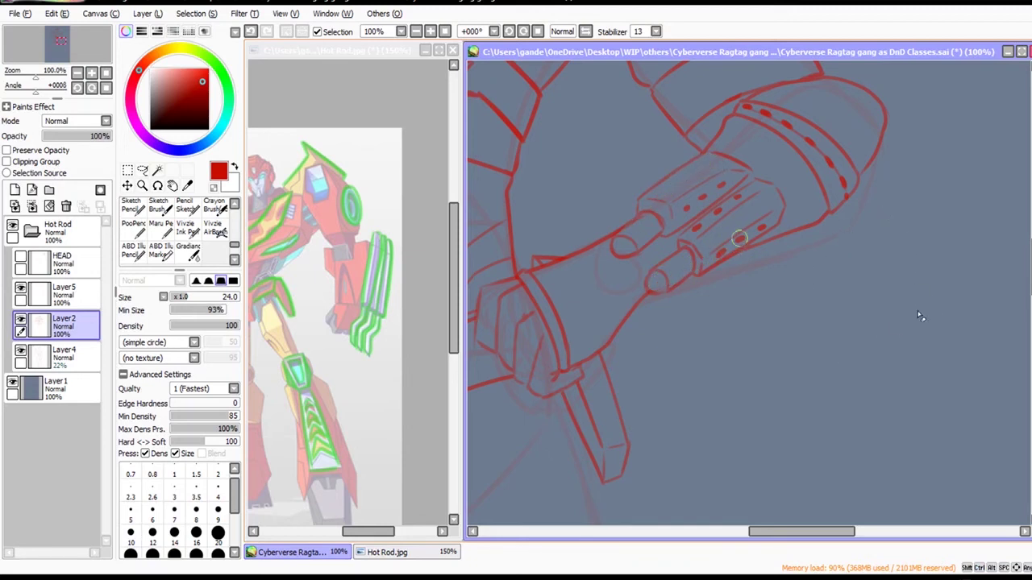
{"action": "mouse_move", "coordinate": [691, 283]}
{"action": "left_mouse_down"}
{"action": "mouse_move", "coordinate": [703, 270]}
{"action": "mouse_move", "coordinate": [658, 284]}
{"action": "left_mouse_up"}
{"action": "key", "text": "ctrl+z"}
Draw the exhaust pipe's slotted edge along the raised forearm's outer side on Layer5 with the size 9 marker.
{"action": "left_click", "coordinate": [852, 410], "text": "ctrl+alt"}
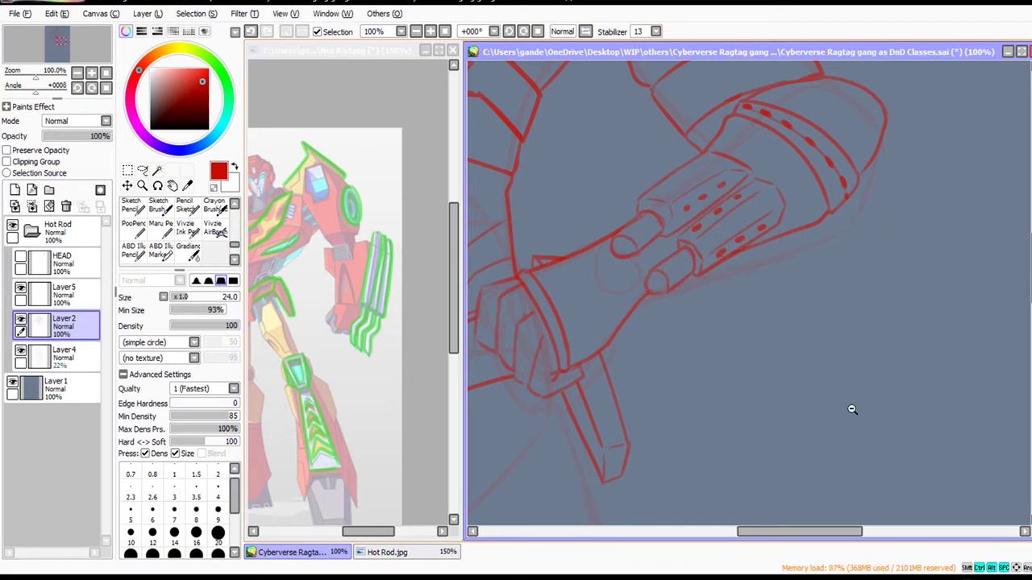
{"action": "left_click", "coordinate": [853, 409], "text": "ctrl+alt"}
{"action": "left_click", "coordinate": [852, 409], "text": "ctrl+alt"}
{"action": "left_click_drag", "start_coordinate": [919, 448], "coordinate": [1016, 453]}
{"action": "left_click_drag", "start_coordinate": [870, 383], "coordinate": [951, 430]}
{"action": "left_click_drag", "start_coordinate": [761, 366], "coordinate": [794, 416]}
{"action": "left_click", "coordinate": [64, 290]}
{"action": "left_click", "coordinate": [161, 227]}
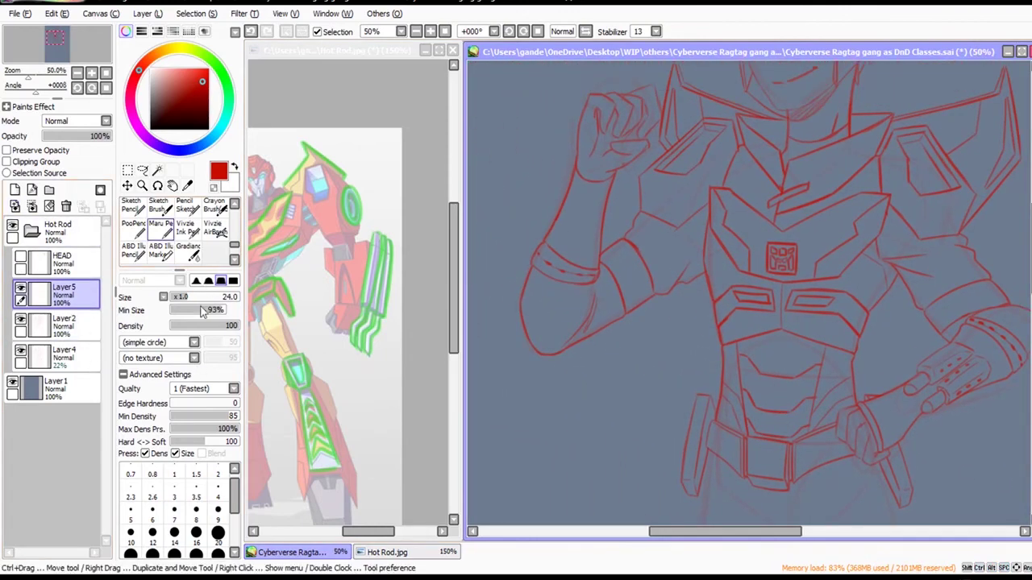
{"action": "left_click", "coordinate": [160, 252]}
{"action": "scroll", "coordinate": [710, 285], "scroll_direction": "up", "scroll_amount": 1}
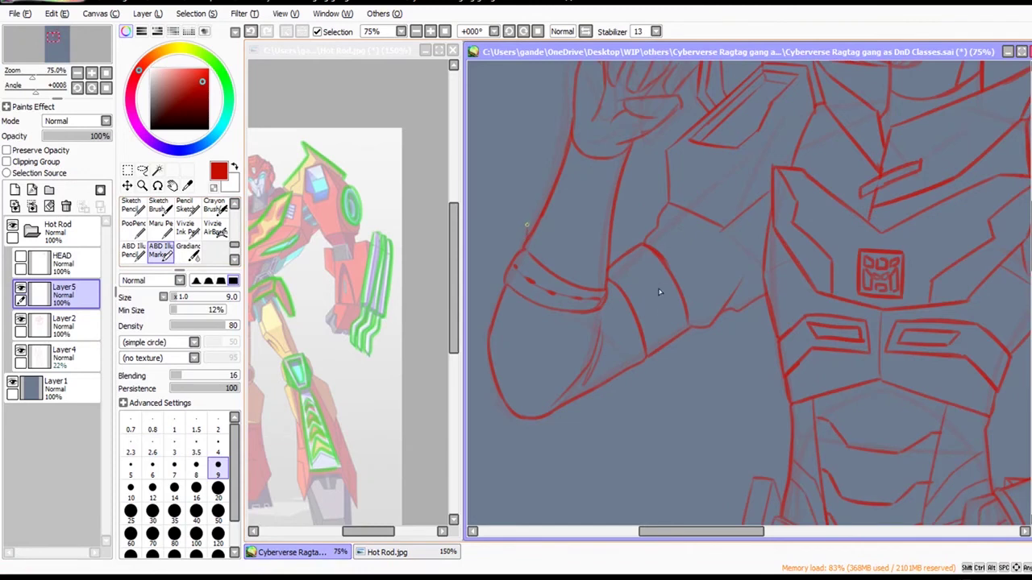
{"action": "left_click_drag", "start_coordinate": [527, 225], "coordinate": [545, 179]}
{"action": "key", "text": "ctrl+z"}
{"action": "left_click_drag", "start_coordinate": [551, 175], "coordinate": [556, 168]}
{"action": "key", "text": "ctrl+z"}
{"action": "key", "text": "ctrl+y"}
{"action": "scroll", "coordinate": [713, 282], "scroll_direction": "down", "scroll_amount": 2}
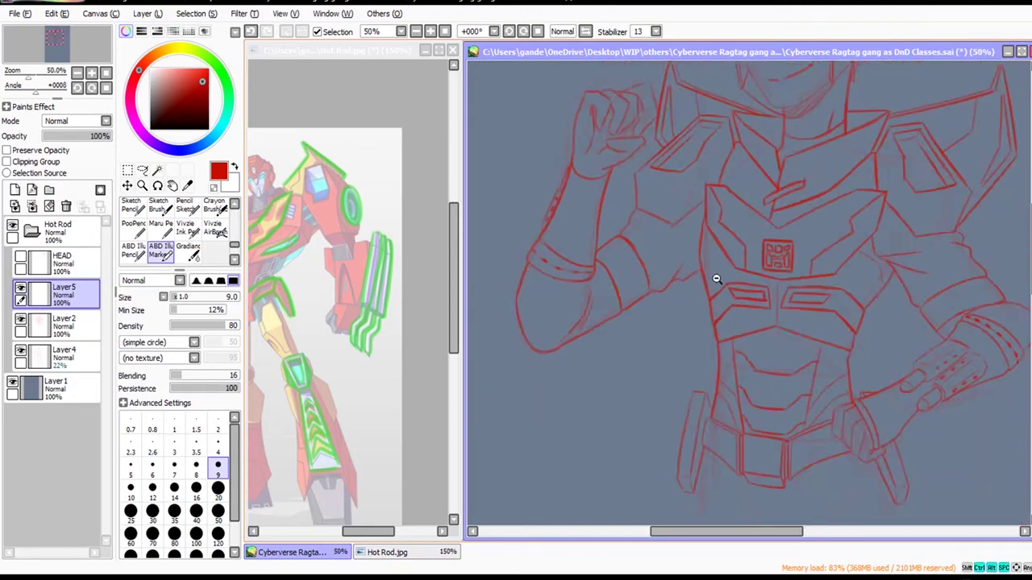
{"action": "left_click_drag", "start_coordinate": [959, 399], "coordinate": [968, 443]}
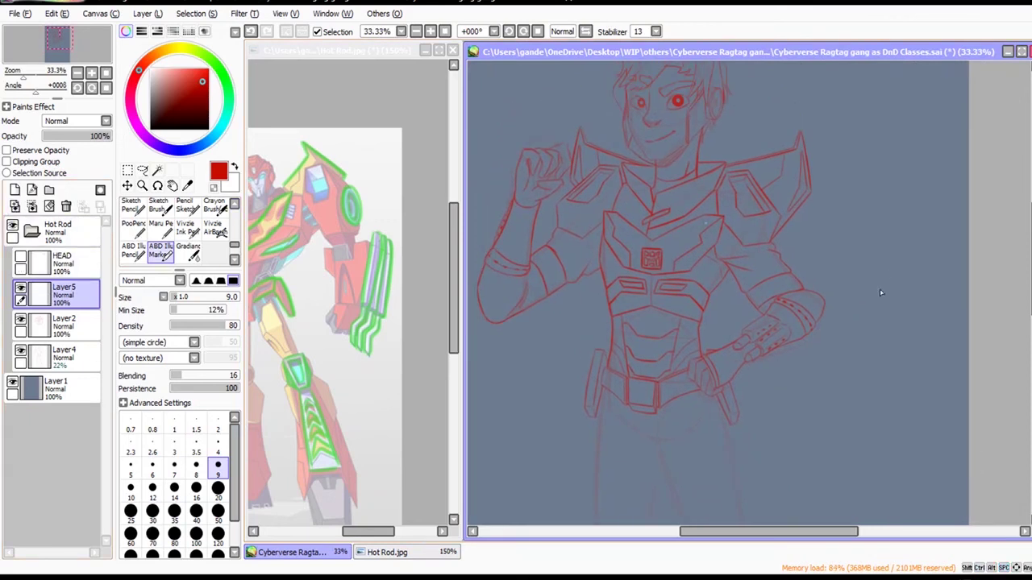
Cut the torso's waist side line next to the bent arm out of Layer2, paste it as a new layer and shift it slightly outward.
{"action": "left_click", "coordinate": [463, 362], "text": "ctrl+alt"}
{"action": "left_click_drag", "start_coordinate": [463, 362], "coordinate": [497, 394]}
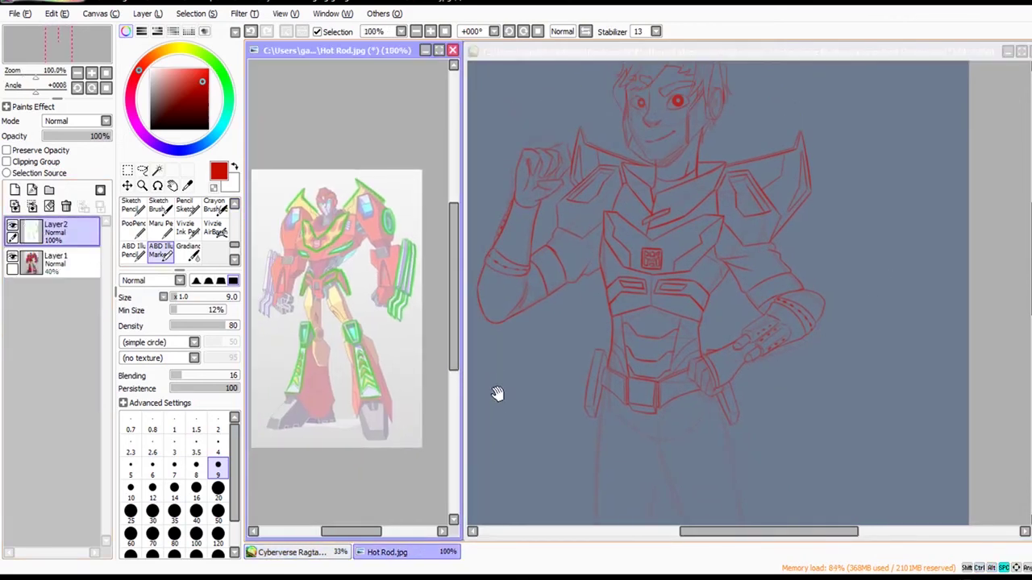
{"action": "left_click", "coordinate": [484, 451], "text": "ctrl"}
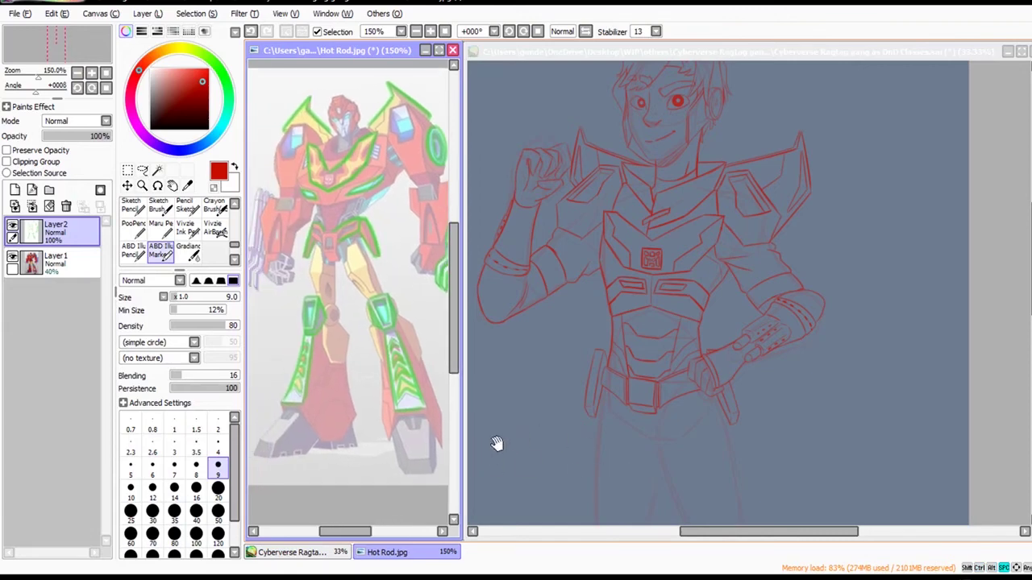
{"action": "left_click", "coordinate": [824, 532]}
{"action": "left_click_drag", "start_coordinate": [831, 512], "coordinate": [850, 477]}
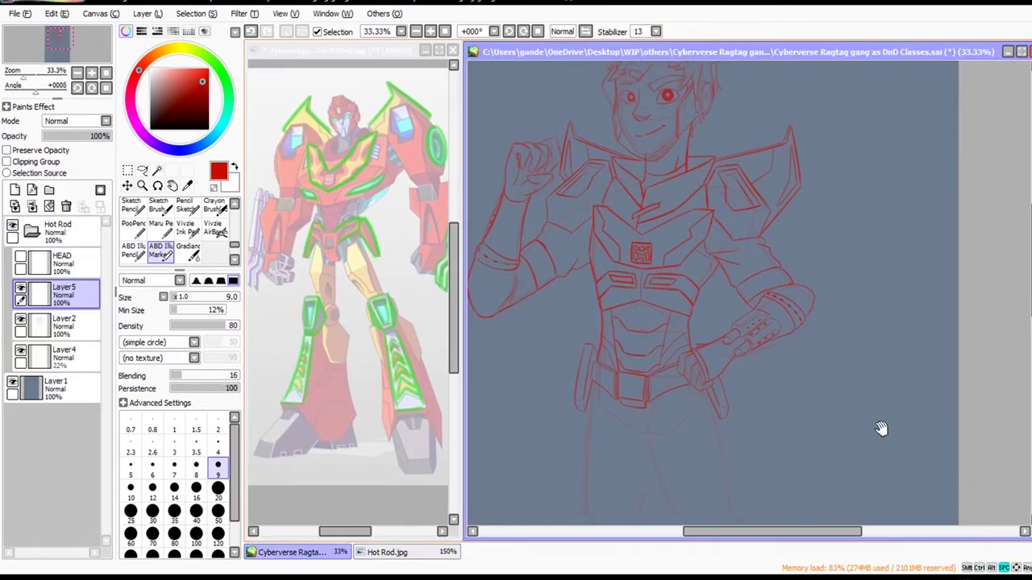
{"action": "scroll", "coordinate": [887, 395], "scroll_direction": "up", "scroll_amount": 1}
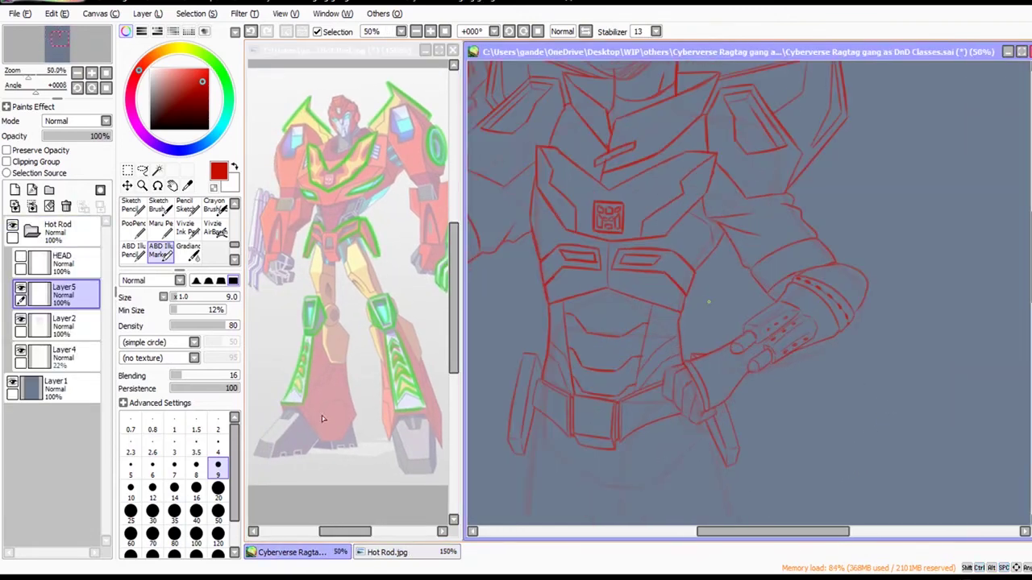
{"action": "left_click", "coordinate": [63, 323]}
{"action": "left_click", "coordinate": [142, 170]}
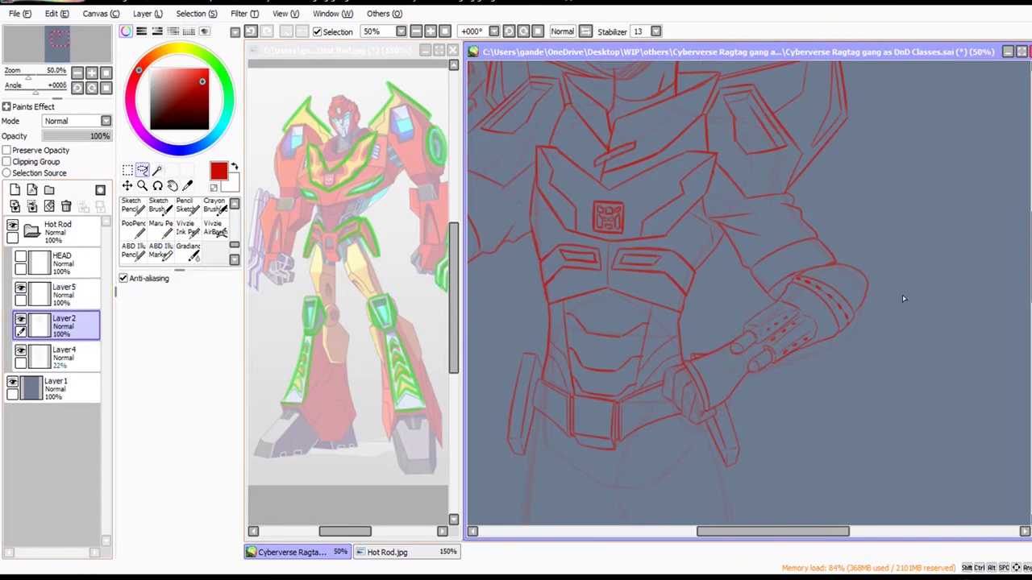
{"action": "mouse_move", "coordinate": [908, 299]}
{"action": "left_mouse_down"}
{"action": "mouse_move", "coordinate": [899, 361]}
{"action": "mouse_move", "coordinate": [871, 423]}
{"action": "left_mouse_up"}
{"action": "left_click_drag", "start_coordinate": [851, 375], "coordinate": [901, 360]}
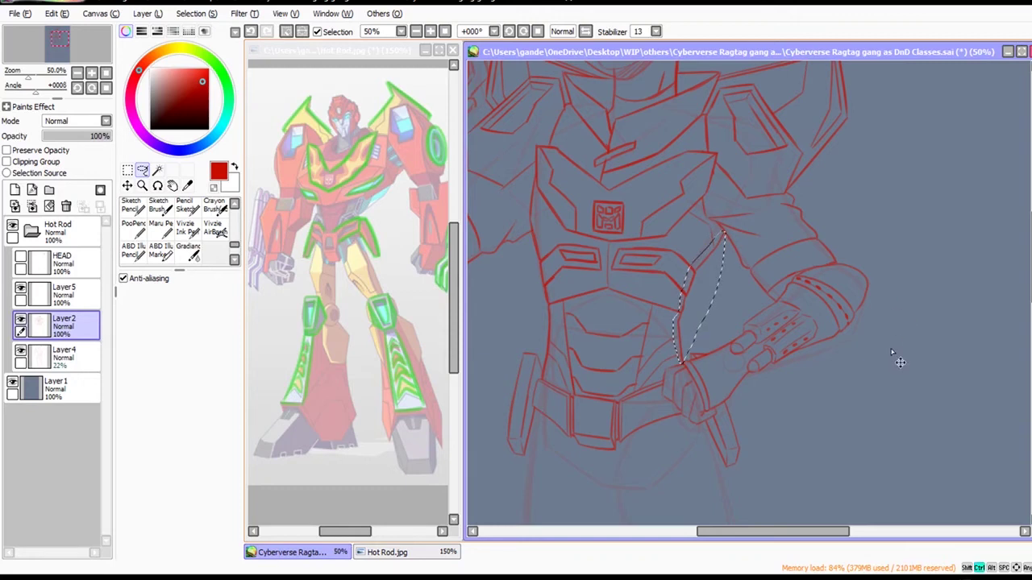
{"action": "key", "text": "ctrl+x"}
{"action": "key", "text": "ctrl+v"}
{"action": "left_click", "coordinate": [127, 185]}
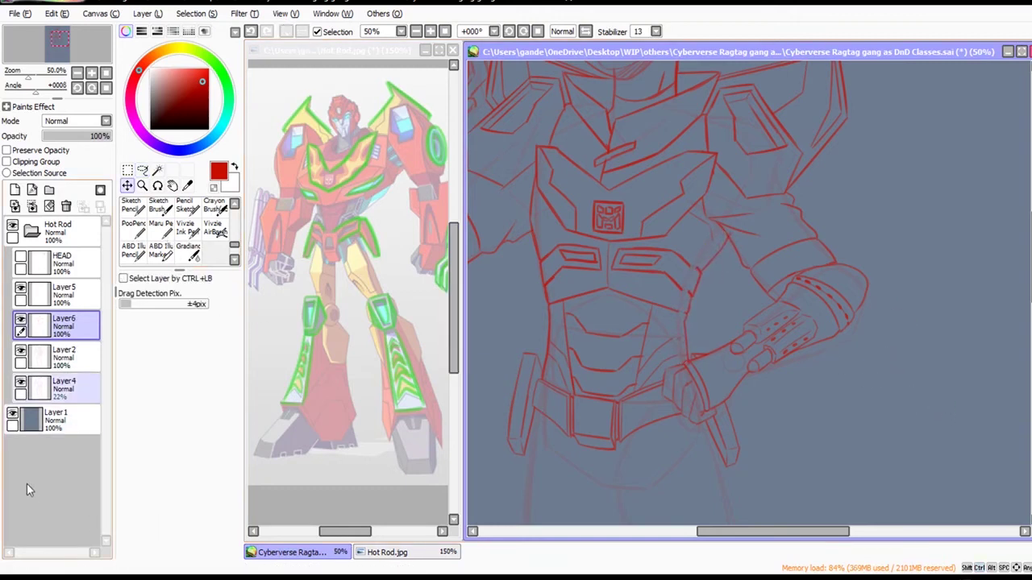
Extend the chest plate's lower side edges to meet the shifted waist line with the size 9 marker.
{"action": "mouse_move", "coordinate": [940, 413]}
{"action": "left_mouse_down"}
{"action": "mouse_move", "coordinate": [943, 456]}
{"action": "mouse_move", "coordinate": [866, 428]}
{"action": "left_mouse_up"}
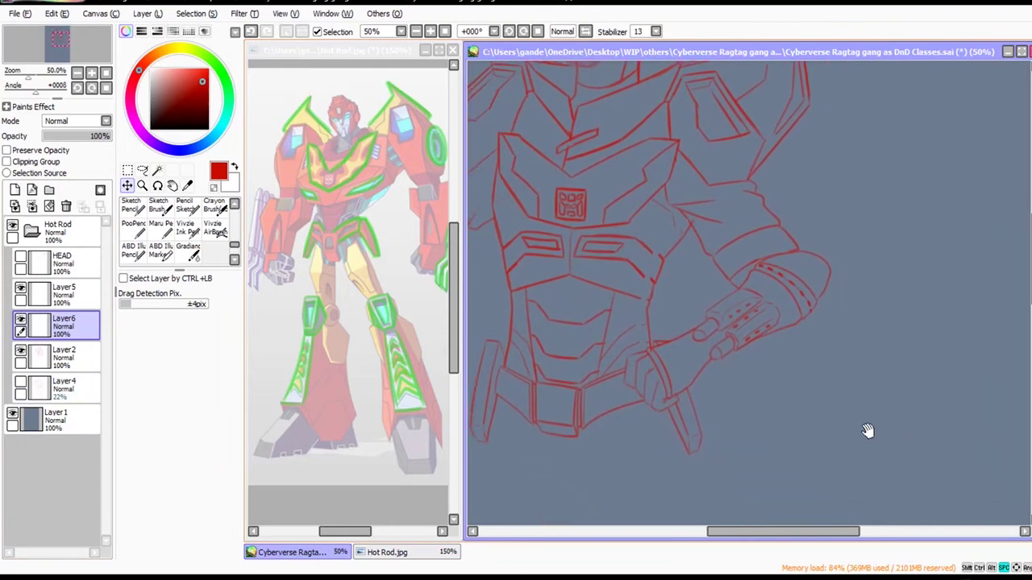
{"action": "key", "text": "e"}
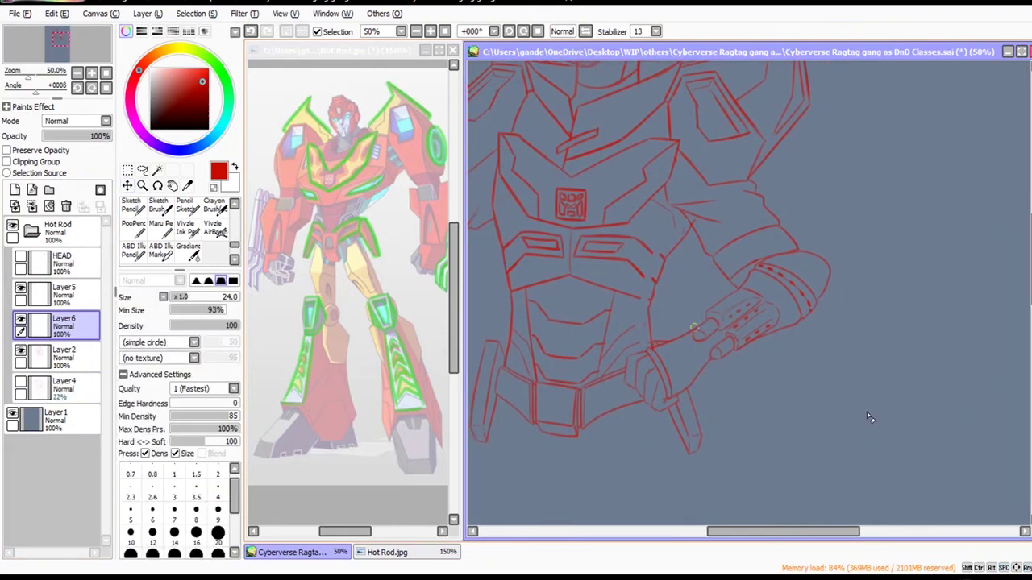
{"action": "left_click", "coordinate": [867, 406], "text": "ctrl"}
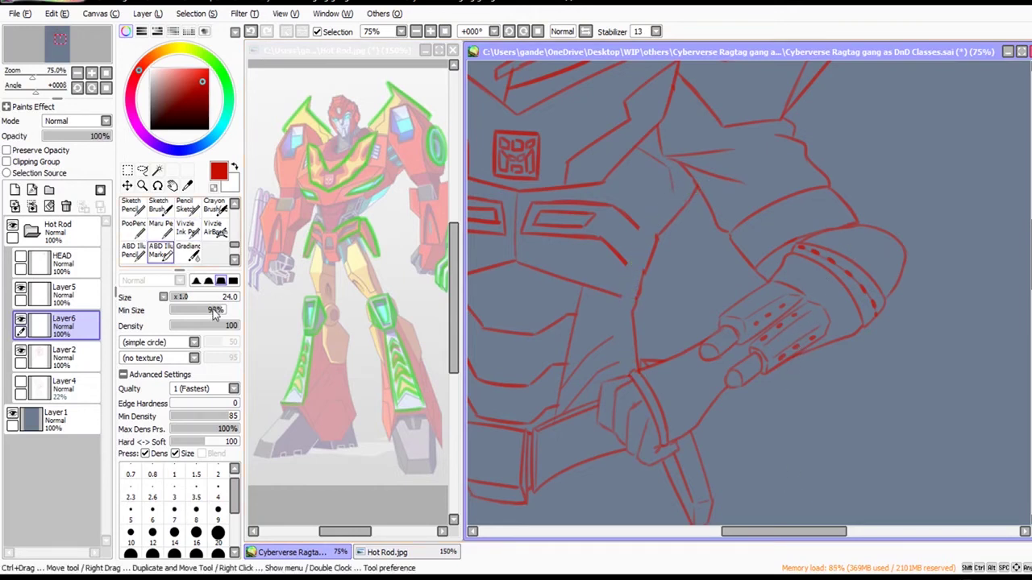
{"action": "left_click", "coordinate": [161, 250]}
{"action": "key", "text": "ctrl+z"}
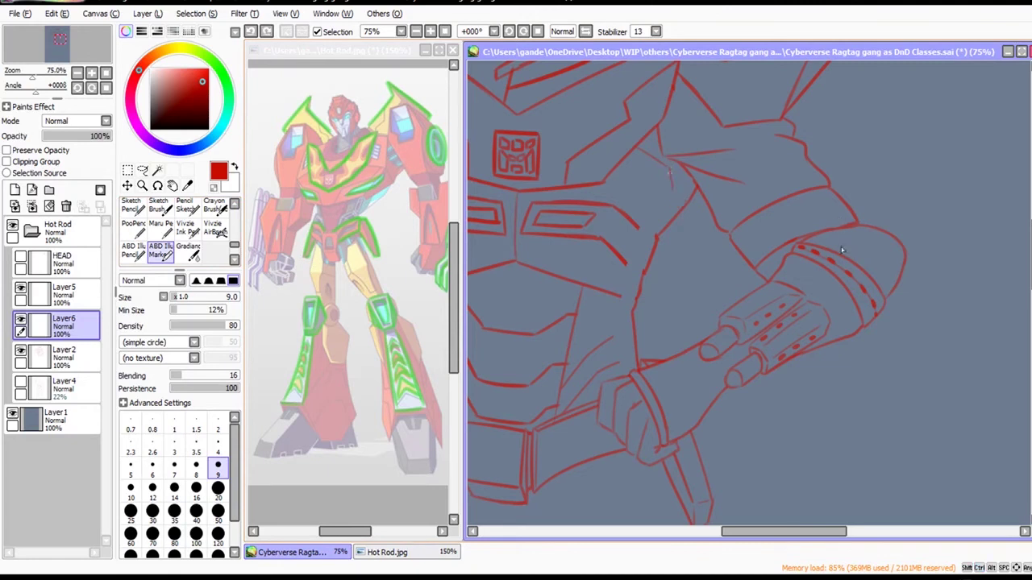
{"action": "mouse_move", "coordinate": [670, 169]}
{"action": "left_mouse_down"}
{"action": "mouse_move", "coordinate": [676, 216]}
{"action": "mouse_move", "coordinate": [655, 245]}
{"action": "left_mouse_up"}
{"action": "key", "text": "ctrl+z"}
{"action": "left_click_drag", "start_coordinate": [625, 211], "coordinate": [655, 242]}
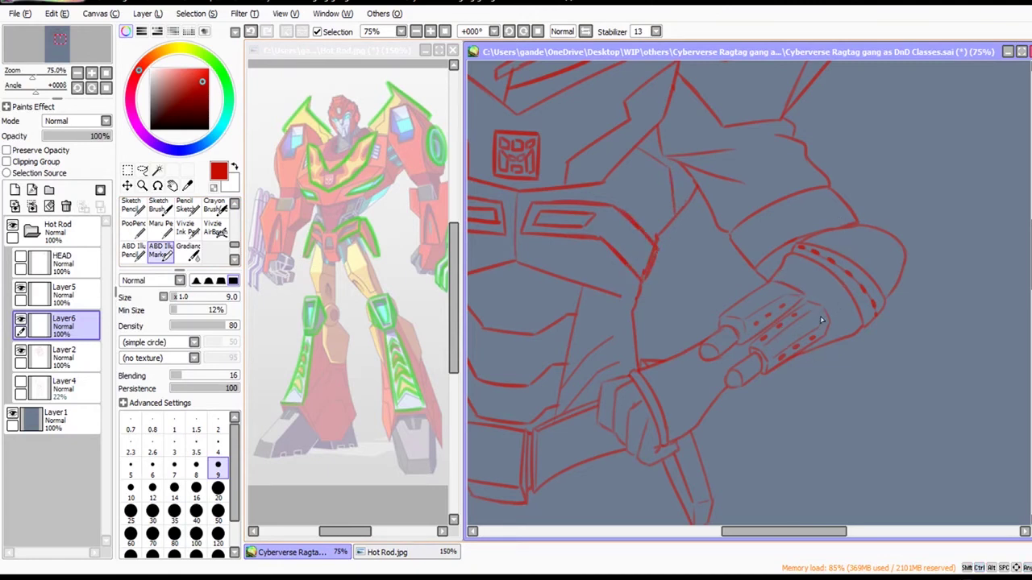
Erase the stray ends at the chest plate's corner and redraw the torso's side line beneath the bent arm.
{"action": "key", "text": "e"}
{"action": "left_click_drag", "start_coordinate": [665, 241], "coordinate": [654, 239]}
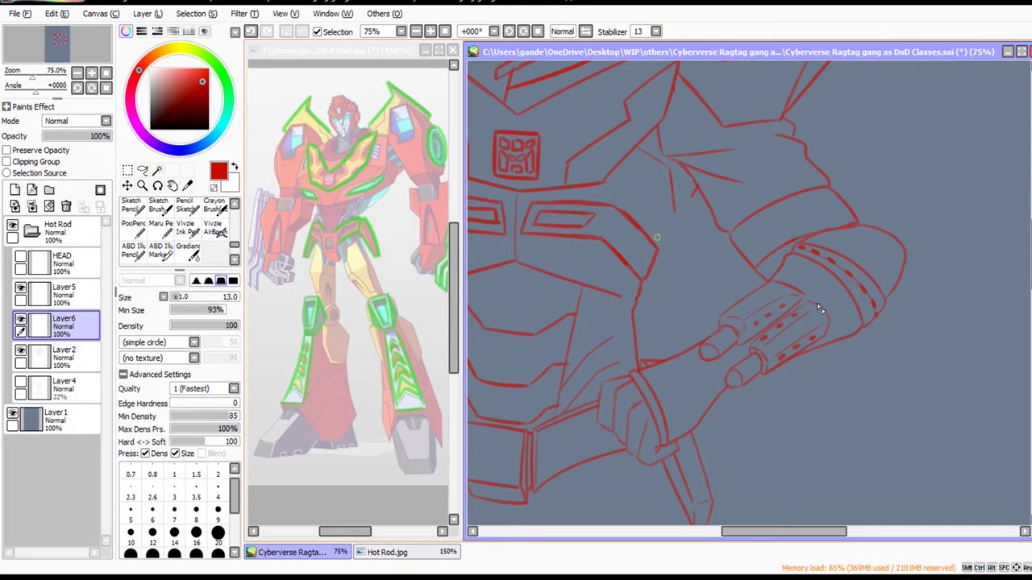
{"action": "key", "text": "e"}
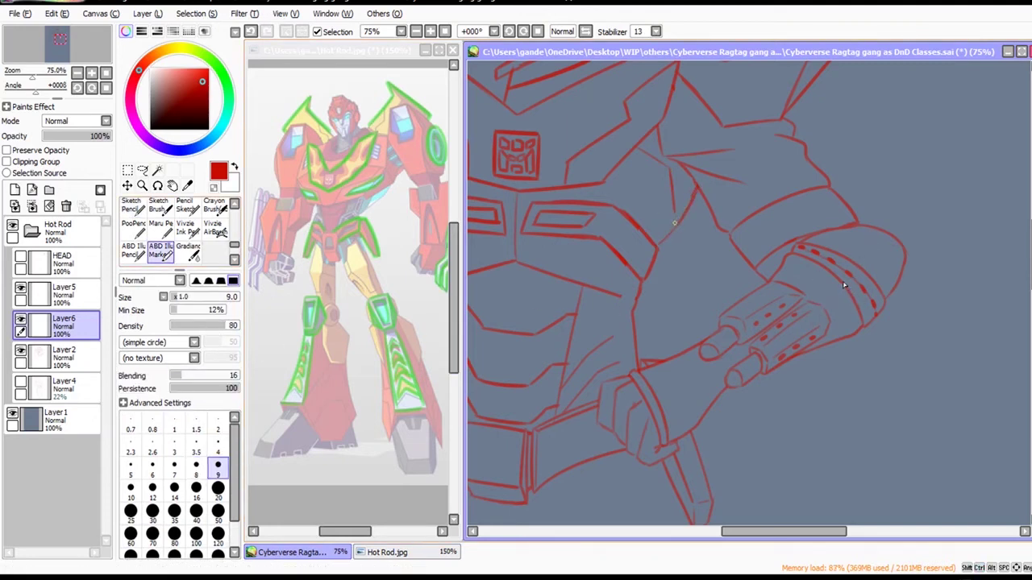
{"action": "key", "text": "ctrl+z"}
{"action": "left_click_drag", "start_coordinate": [613, 294], "coordinate": [637, 300]}
{"action": "scroll", "coordinate": [906, 454], "scroll_direction": "down", "scroll_amount": 3}
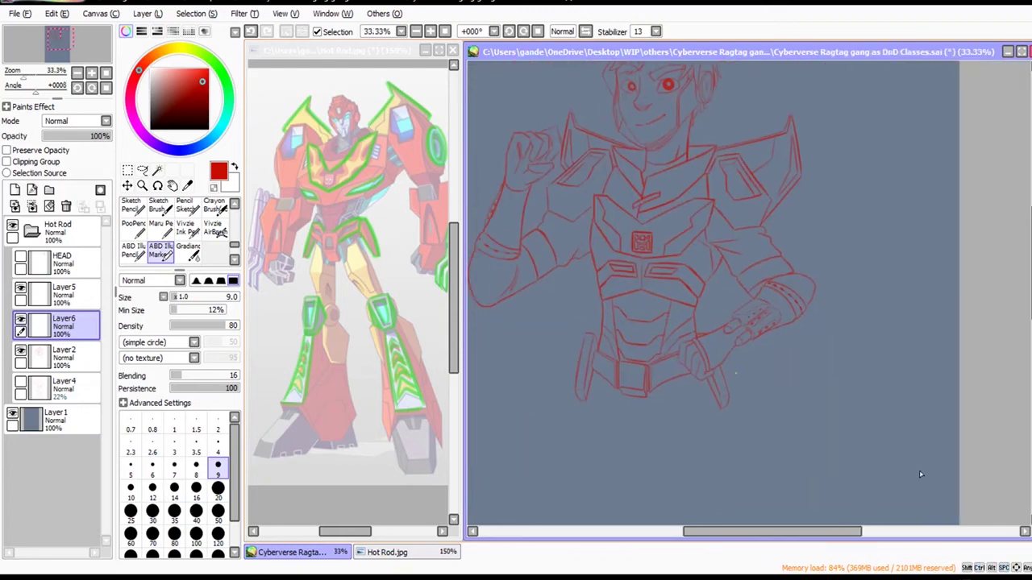
Merge Layer5 down into Layer6, then show the Layer4 body sketch and save the drawing.
{"action": "left_click", "coordinate": [60, 290]}
{"action": "left_click", "coordinate": [32, 206]}
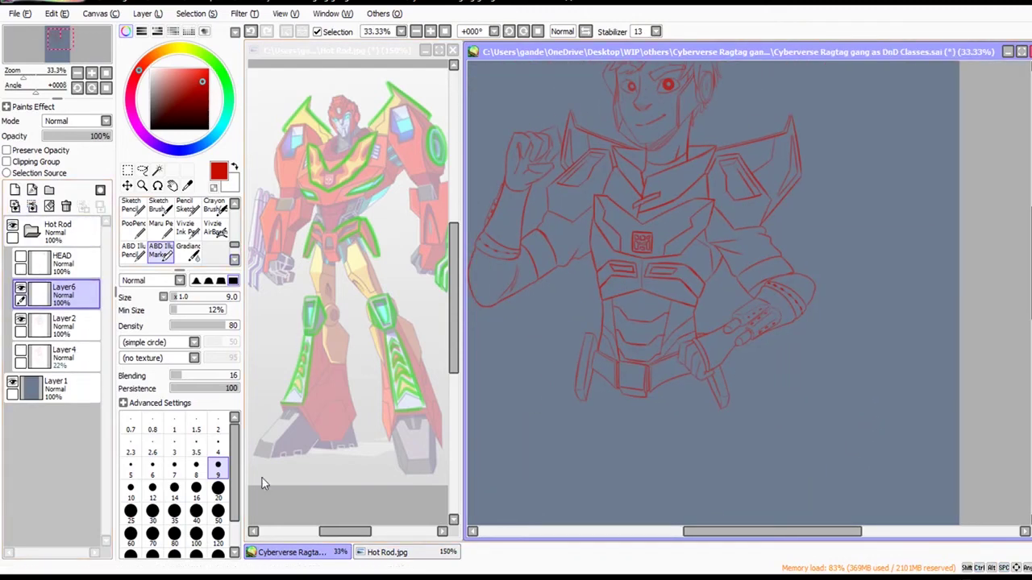
{"action": "left_click", "coordinate": [21, 351]}
{"action": "key", "text": "ctrl+s"}
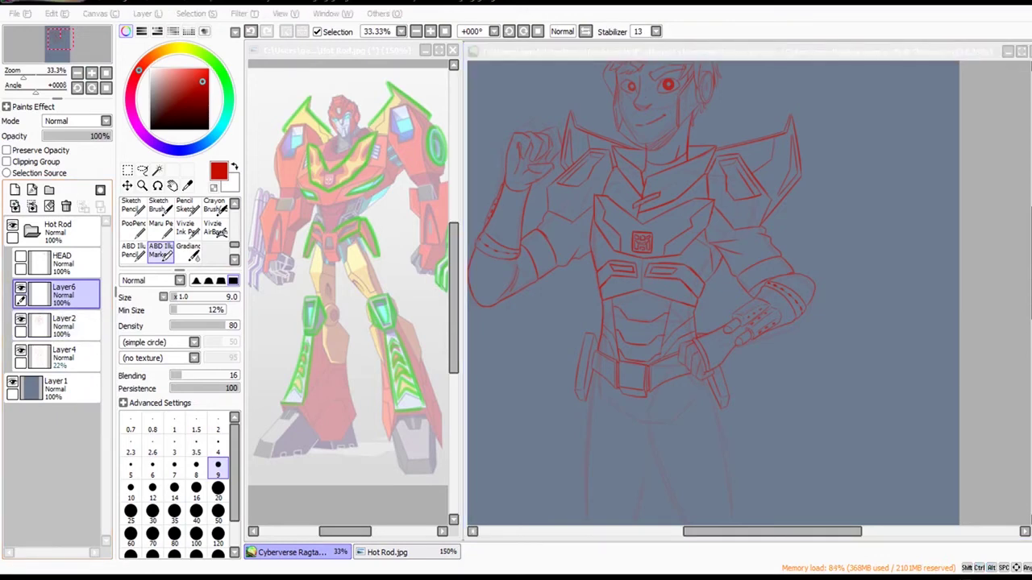
{"action": "left_click", "coordinate": [44, 426]}
Draw the outer thigh line of the leg opposite the hand-on-hip side, running down from the hip plate on Layer6.
{"action": "scroll", "coordinate": [841, 472], "scroll_direction": "down", "scroll_amount": 5}
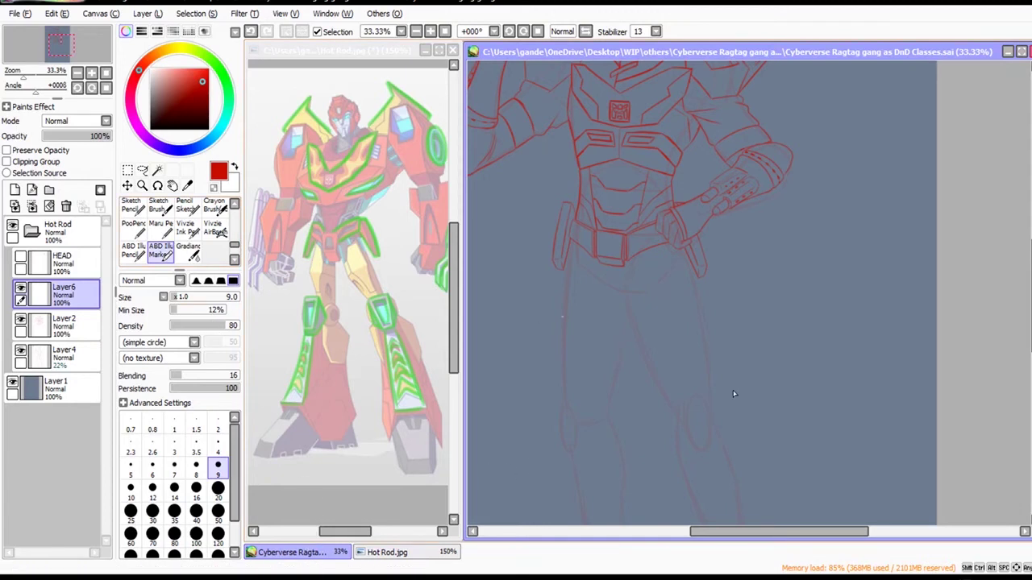
{"action": "left_click_drag", "start_coordinate": [727, 377], "coordinate": [715, 346]}
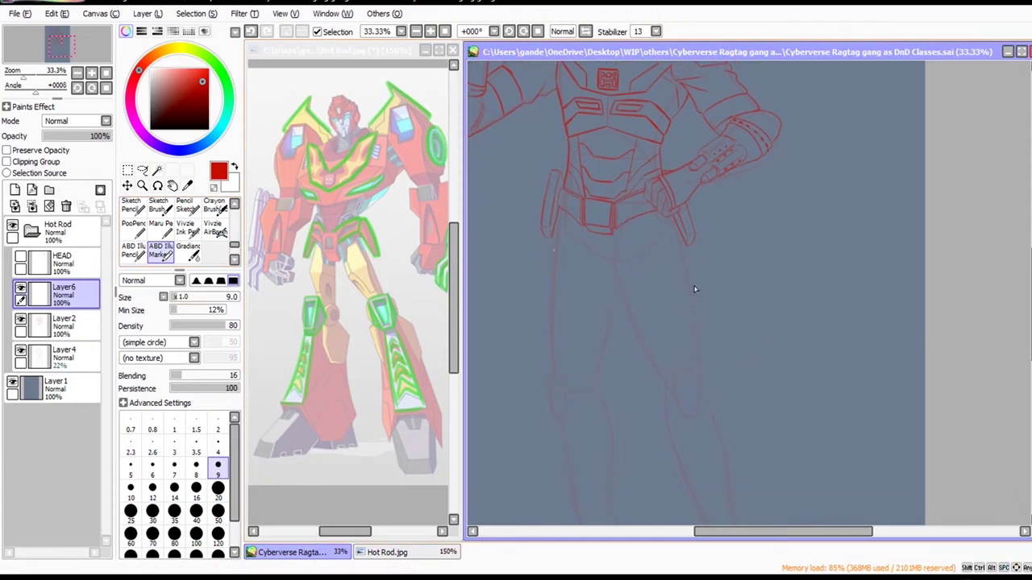
{"action": "left_click_drag", "start_coordinate": [696, 268], "coordinate": [687, 413]}
{"action": "key", "text": "ctrl+z"}
{"action": "left_click_drag", "start_coordinate": [695, 265], "coordinate": [687, 310]}
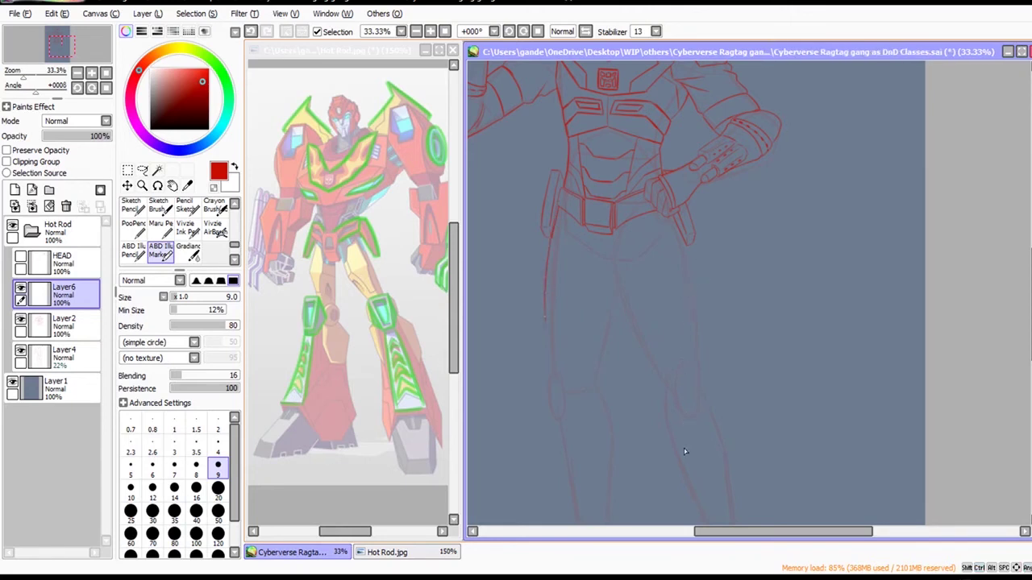
{"action": "key", "text": "ctrl+z"}
{"action": "key", "text": "ctrl+y"}
Draw the same leg's inner thigh line as a slightly curved stroke from the crotch down to the knee.
{"action": "left_click_drag", "start_coordinate": [611, 295], "coordinate": [597, 381]}
{"action": "scroll", "coordinate": [771, 349], "scroll_direction": "up", "scroll_amount": 1}
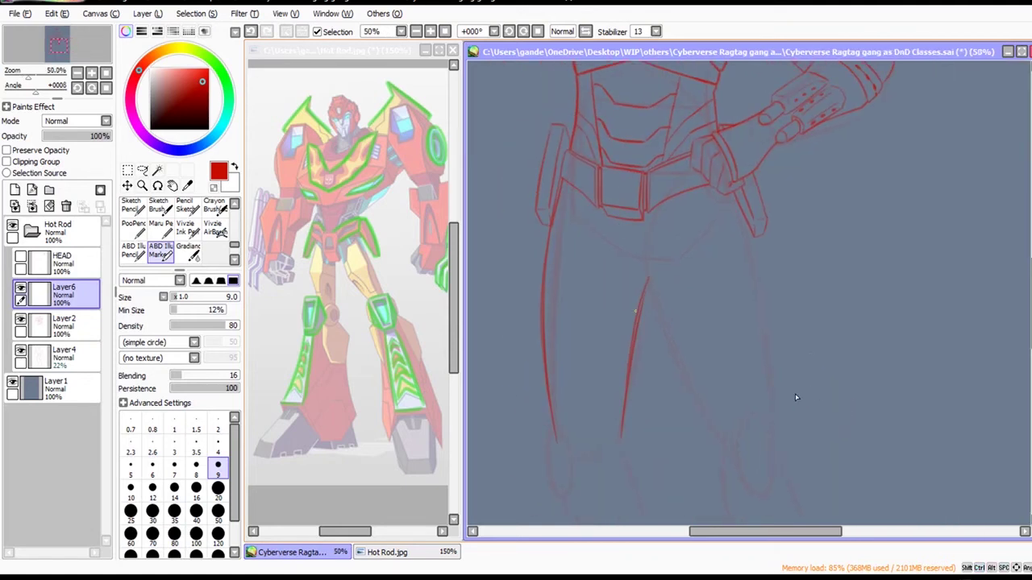
{"action": "key", "text": "ctrl+z"}
{"action": "key", "text": "ctrl+z"}
{"action": "left_click_drag", "start_coordinate": [620, 431], "coordinate": [648, 293]}
{"action": "key", "text": "ctrl+z"}
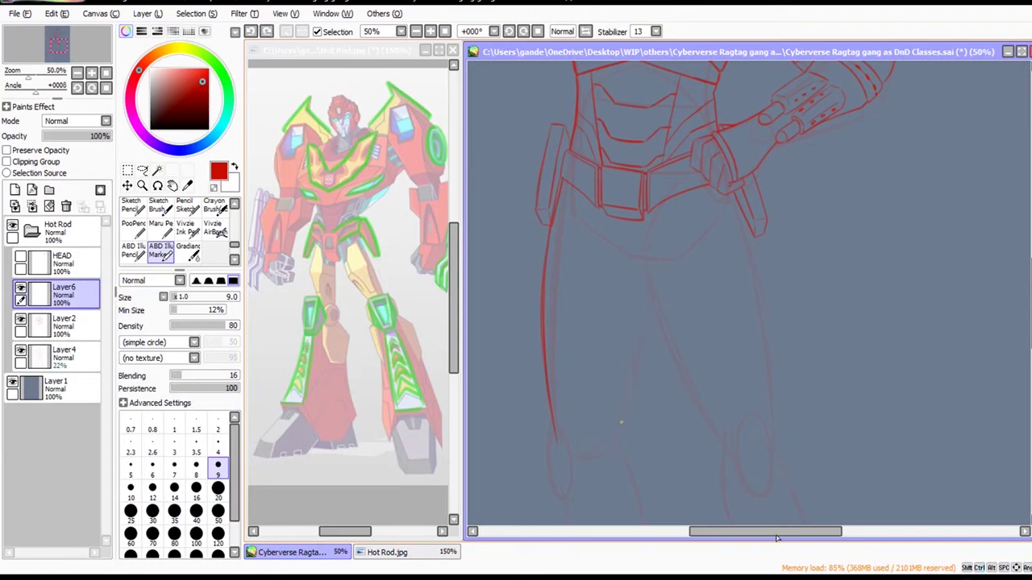
{"action": "left_click_drag", "start_coordinate": [621, 424], "coordinate": [650, 292]}
{"action": "key", "text": "ctrl+z"}
{"action": "mouse_move", "coordinate": [620, 429]}
{"action": "left_mouse_down"}
{"action": "mouse_move", "coordinate": [646, 286]}
{"action": "mouse_move", "coordinate": [617, 418]}
{"action": "left_mouse_up"}
{"action": "key", "text": "ctrl+z"}
{"action": "key", "text": "ctrl+z"}
{"action": "left_click_drag", "start_coordinate": [644, 312], "coordinate": [621, 432]}
{"action": "key", "text": "ctrl+z"}
{"action": "left_click_drag", "start_coordinate": [651, 285], "coordinate": [617, 443]}
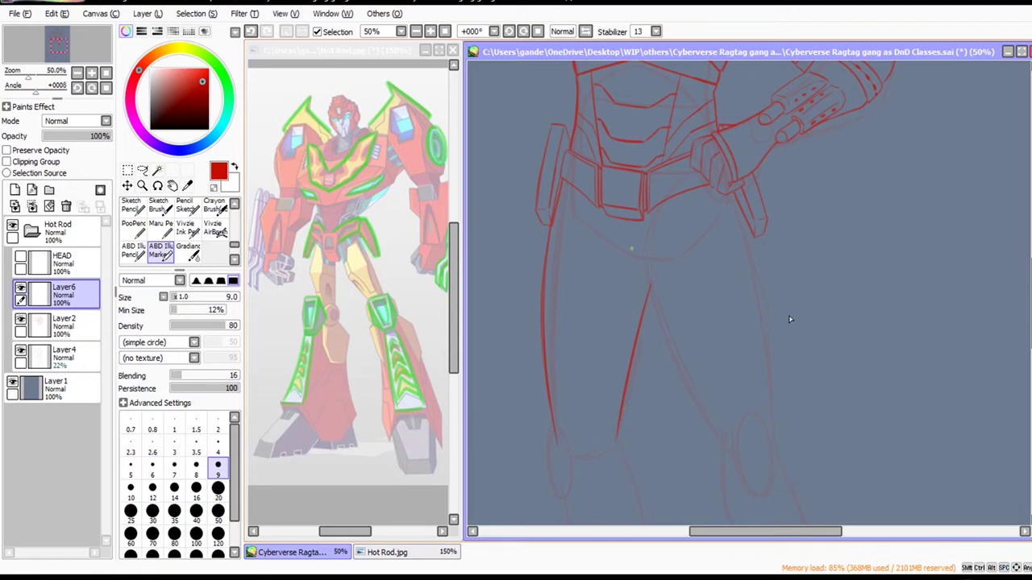
Draw the crotch crease below the belt buckle and continue it into the other leg's inner thigh line down to the knee.
{"action": "scroll", "coordinate": [767, 325], "scroll_direction": "up", "scroll_amount": 1}
{"action": "key", "text": "ctrl+z"}
{"action": "left_click_drag", "start_coordinate": [603, 247], "coordinate": [651, 268]}
{"action": "key", "text": "ctrl+z"}
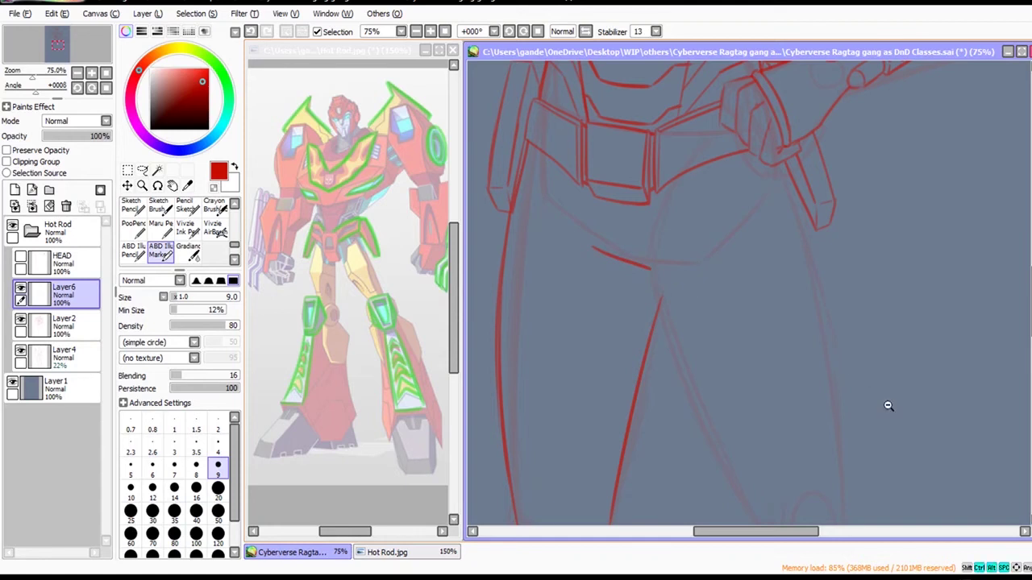
{"action": "scroll", "coordinate": [887, 408], "scroll_direction": "down", "scroll_amount": 1}
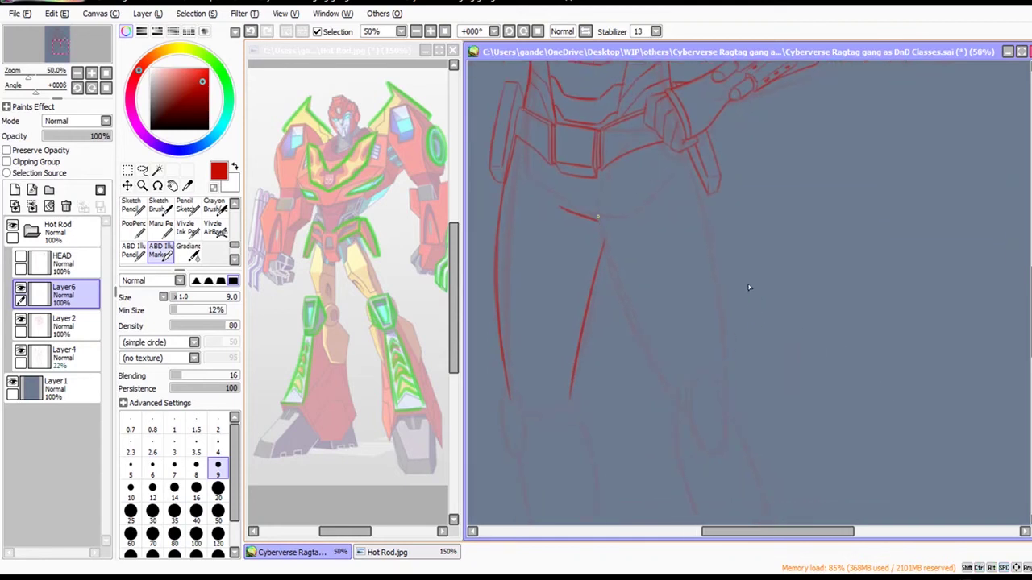
{"action": "left_click_drag", "start_coordinate": [598, 218], "coordinate": [613, 274]}
{"action": "left_click_drag", "start_coordinate": [774, 384], "coordinate": [799, 430]}
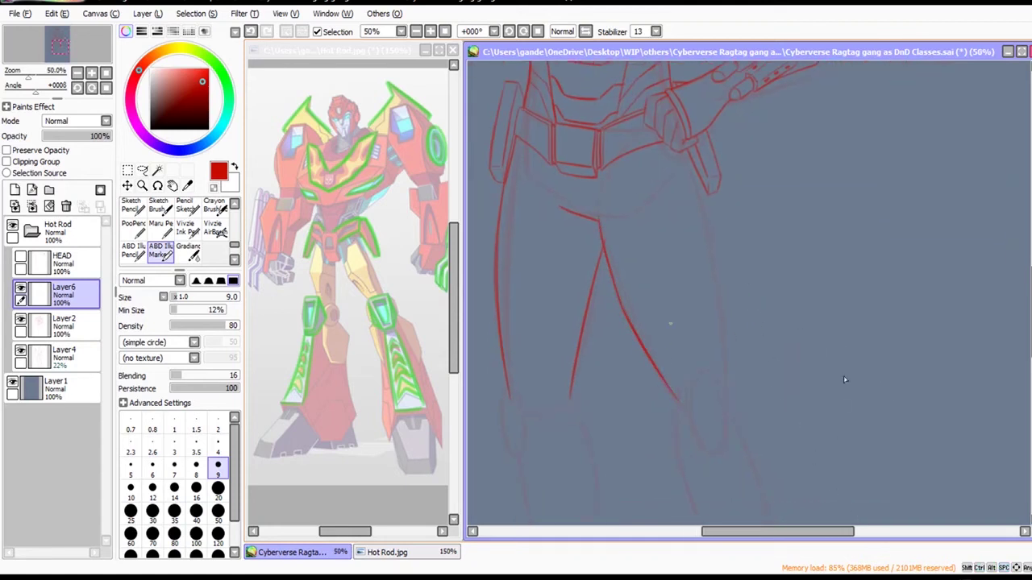
Draw the outer thigh line of the leg on the hand-on-hip side, from the hip plate down to the knee.
{"action": "left_click_drag", "start_coordinate": [860, 208], "coordinate": [892, 305]}
{"action": "key", "text": "ctrl+z"}
{"action": "mouse_move", "coordinate": [711, 231]}
{"action": "left_mouse_down"}
{"action": "mouse_move", "coordinate": [728, 377]}
{"action": "mouse_move", "coordinate": [724, 366]}
{"action": "left_mouse_up"}
{"action": "key", "text": "ctrl+z"}
{"action": "key", "text": "ctrl+z"}
{"action": "left_click_drag", "start_coordinate": [876, 263], "coordinate": [906, 513]}
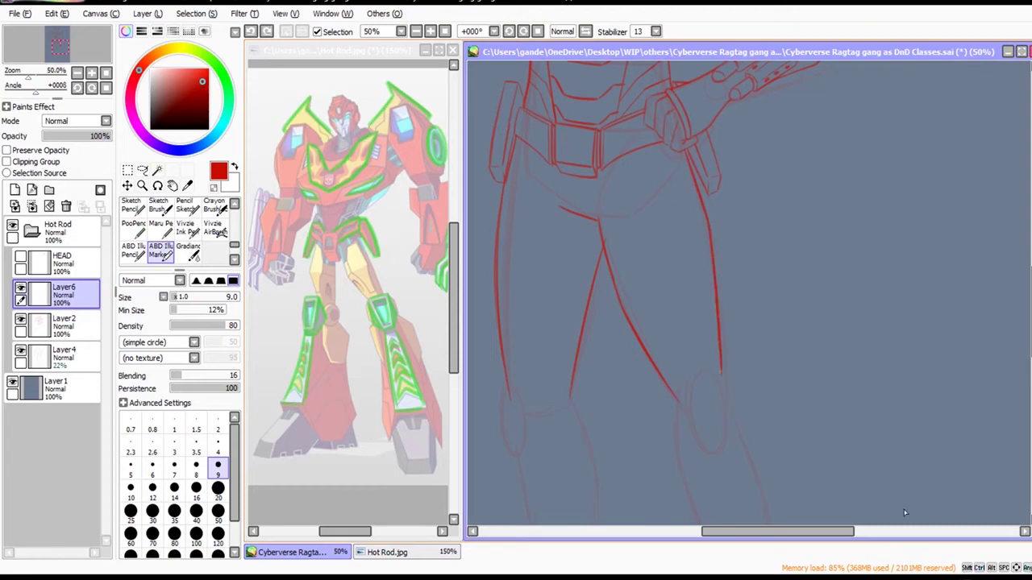
{"action": "key", "text": "ctrl+z"}
{"action": "left_click_drag", "start_coordinate": [885, 280], "coordinate": [910, 530]}
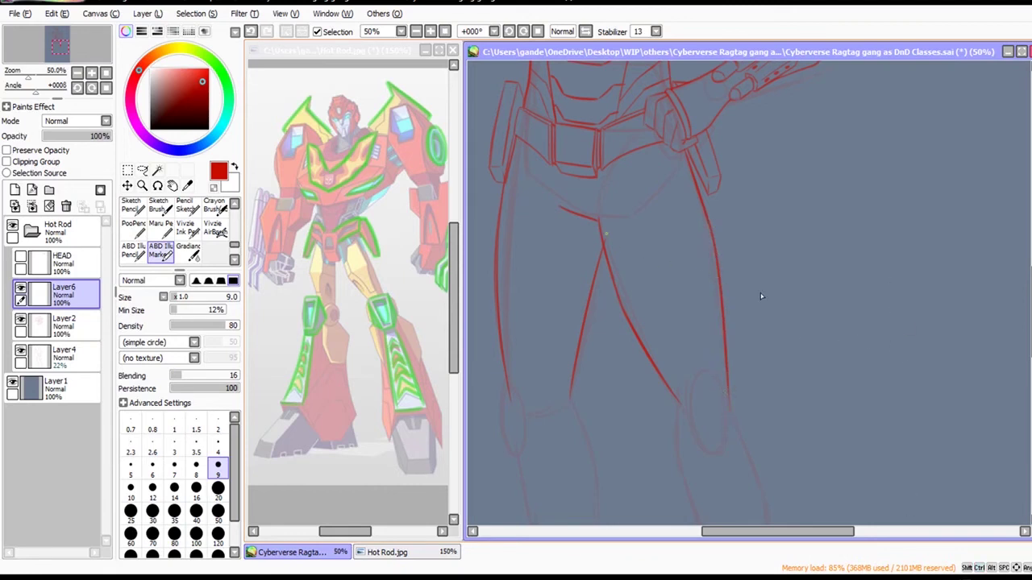
Erase the thigh outlines where they overlap the hip plates, using the size 20 eraser.
{"action": "key", "text": "e"}
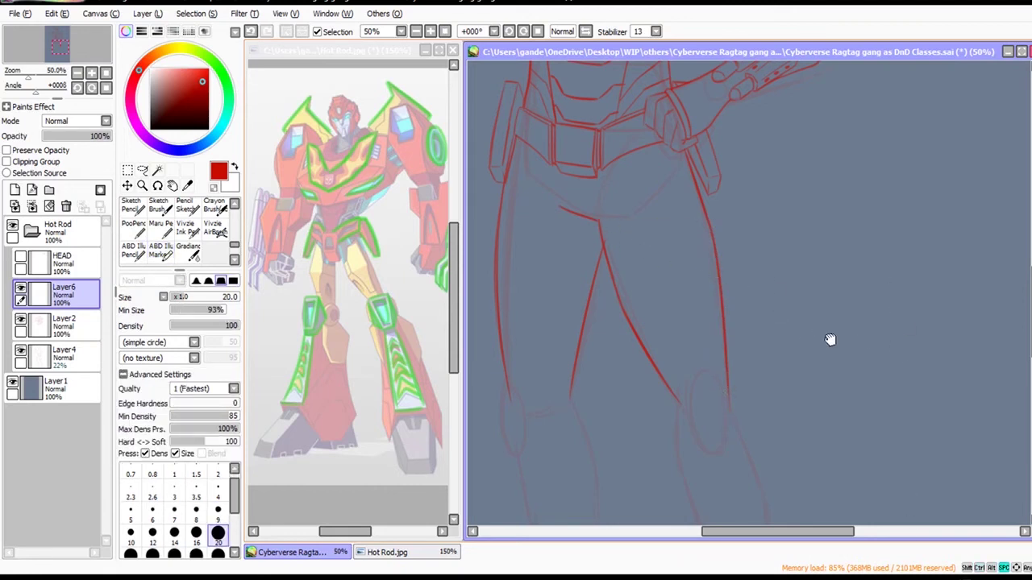
{"action": "left_click_drag", "start_coordinate": [830, 340], "coordinate": [843, 356]}
{"action": "scroll", "coordinate": [651, 234], "scroll_direction": "up", "scroll_amount": 1}
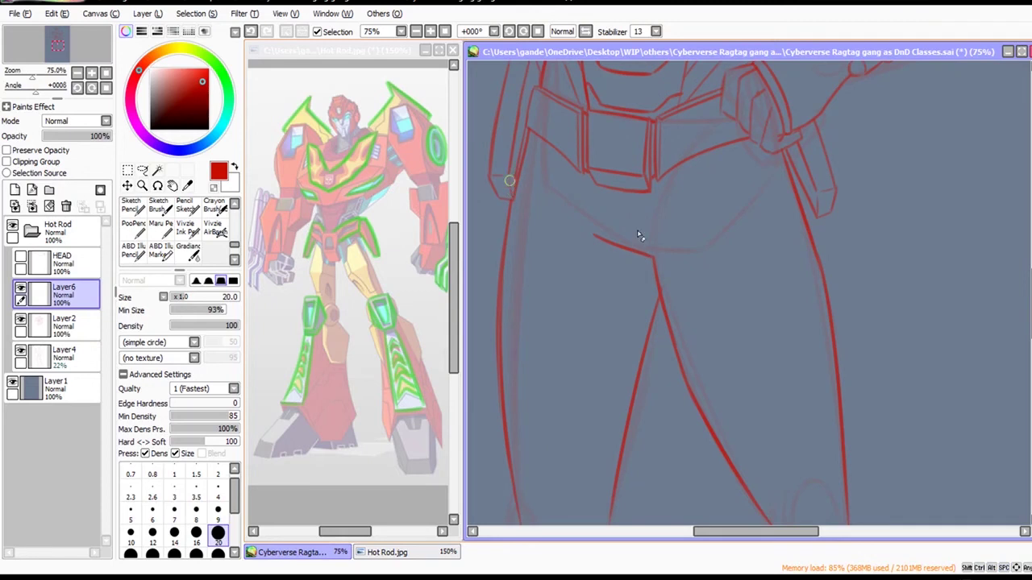
{"action": "left_click_drag", "start_coordinate": [1020, 249], "coordinate": [1002, 274]}
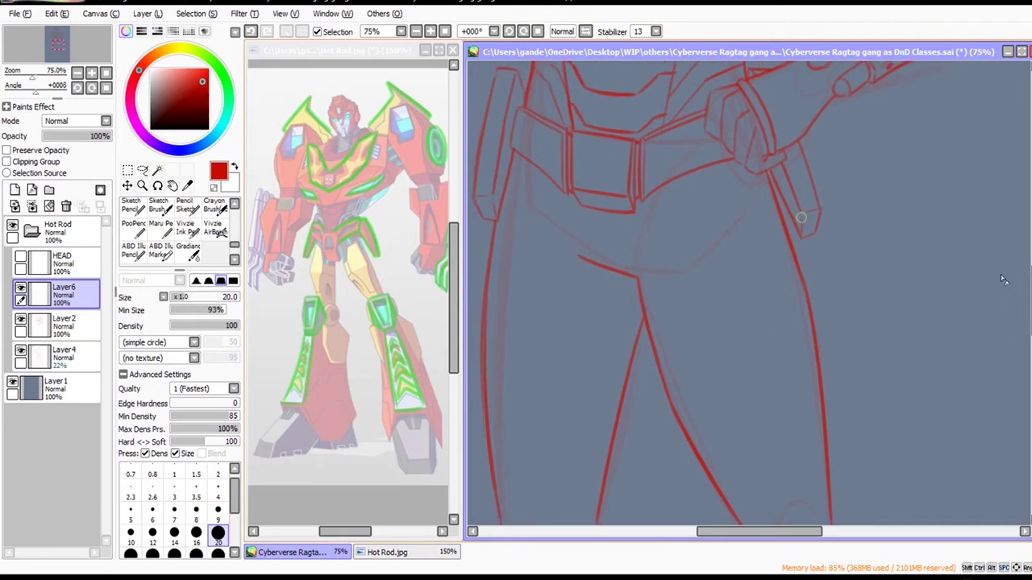
{"action": "left_click", "coordinate": [817, 206], "text": "ctrl+alt"}
{"action": "mouse_move", "coordinate": [867, 280]}
{"action": "left_mouse_down"}
{"action": "mouse_move", "coordinate": [860, 271]}
{"action": "mouse_move", "coordinate": [842, 313]}
{"action": "mouse_move", "coordinate": [843, 254]}
{"action": "left_mouse_up"}
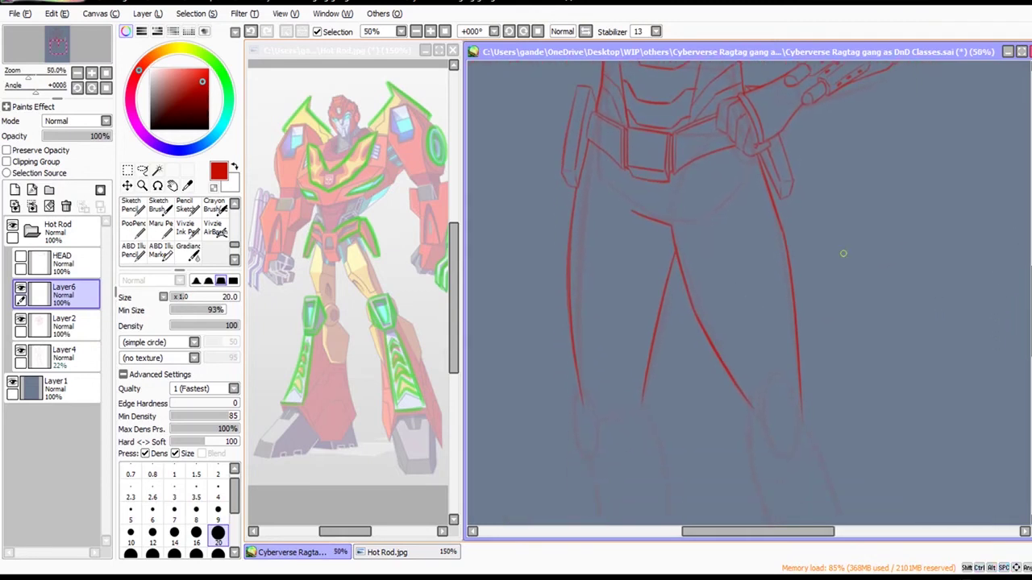
Draw angular armour panel lines across both thighs with the size 9 marker.
{"action": "left_click", "coordinate": [161, 250]}
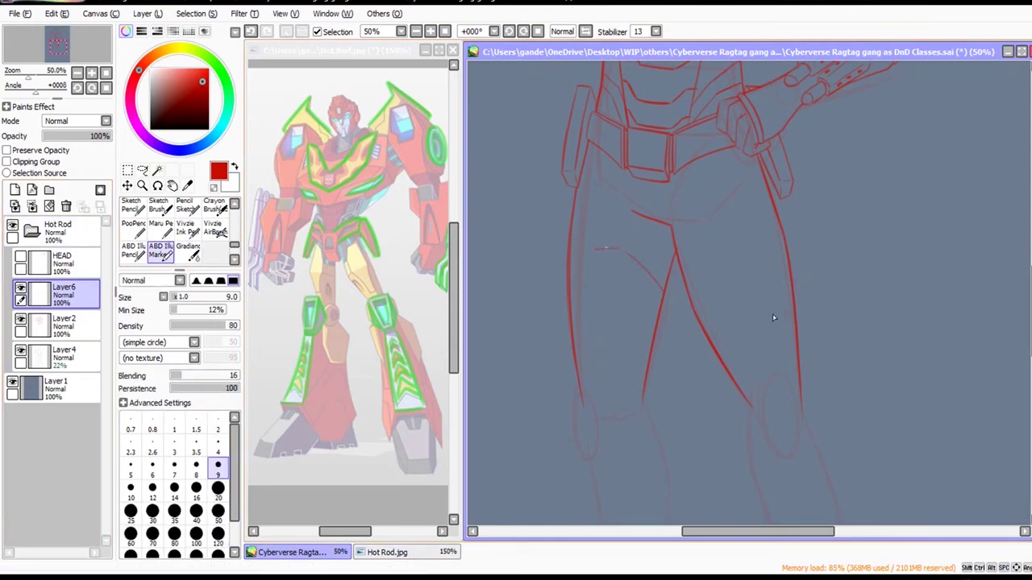
{"action": "key", "text": "ctrl+z"}
{"action": "key", "text": "ctrl+y"}
{"action": "key", "text": "ctrl+z"}
{"action": "left_click_drag", "start_coordinate": [601, 186], "coordinate": [597, 266]}
{"action": "left_click_drag", "start_coordinate": [966, 334], "coordinate": [904, 435]}
{"action": "scroll", "coordinate": [921, 384], "scroll_direction": "down", "scroll_amount": 2}
{"action": "scroll", "coordinate": [904, 435], "scroll_direction": "up", "scroll_amount": 2}
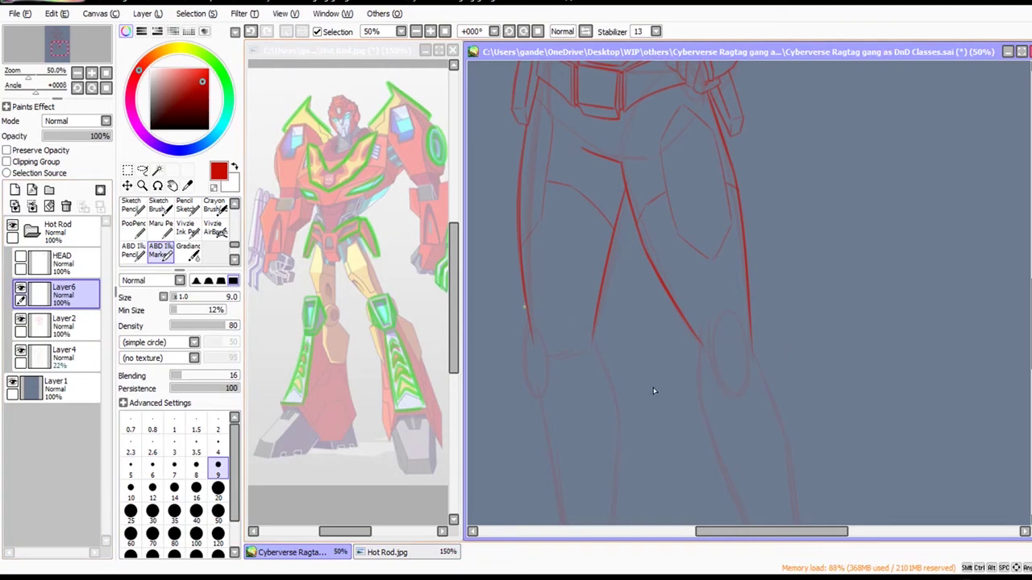
Draw an angular knee guard with an inner edge line over the knee of the leg opposite the hand-on-hip side.
{"action": "key", "text": "ctrl+z"}
{"action": "mouse_move", "coordinate": [517, 304]}
{"action": "left_mouse_down"}
{"action": "mouse_move", "coordinate": [532, 304]}
{"action": "mouse_move", "coordinate": [552, 346]}
{"action": "left_mouse_up"}
{"action": "key", "text": "ctrl+z"}
{"action": "left_click_drag", "start_coordinate": [516, 309], "coordinate": [520, 390]}
{"action": "key", "text": "ctrl+z"}
{"action": "left_click_drag", "start_coordinate": [515, 303], "coordinate": [519, 385]}
{"action": "mouse_move", "coordinate": [532, 304]}
{"action": "left_mouse_down"}
{"action": "mouse_move", "coordinate": [531, 390]}
{"action": "mouse_move", "coordinate": [552, 368]}
{"action": "mouse_move", "coordinate": [534, 392]}
{"action": "mouse_move", "coordinate": [517, 341]}
{"action": "left_mouse_up"}
{"action": "key", "text": "ctrl+z"}
{"action": "key", "text": "ctrl+z"}
{"action": "key", "text": "ctrl+z"}
{"action": "left_click_drag", "start_coordinate": [520, 392], "coordinate": [514, 326]}
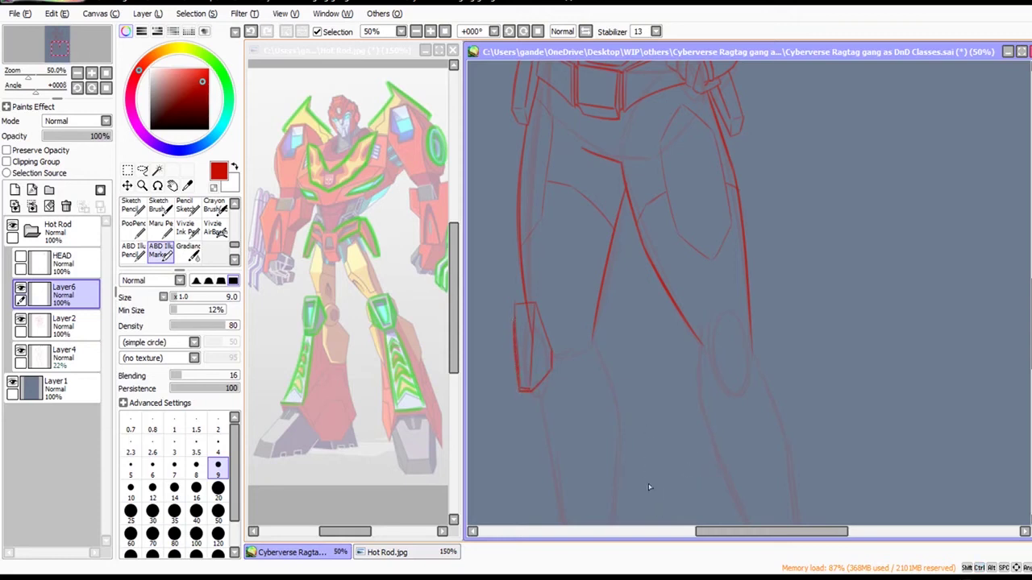
Undo the last knee guard stroke and redraw the guard's outer edge as a single clean line.
{"action": "key", "text": "ctrl+z"}
{"action": "left_click_drag", "start_coordinate": [519, 392], "coordinate": [514, 303]}
{"action": "key", "text": "e"}
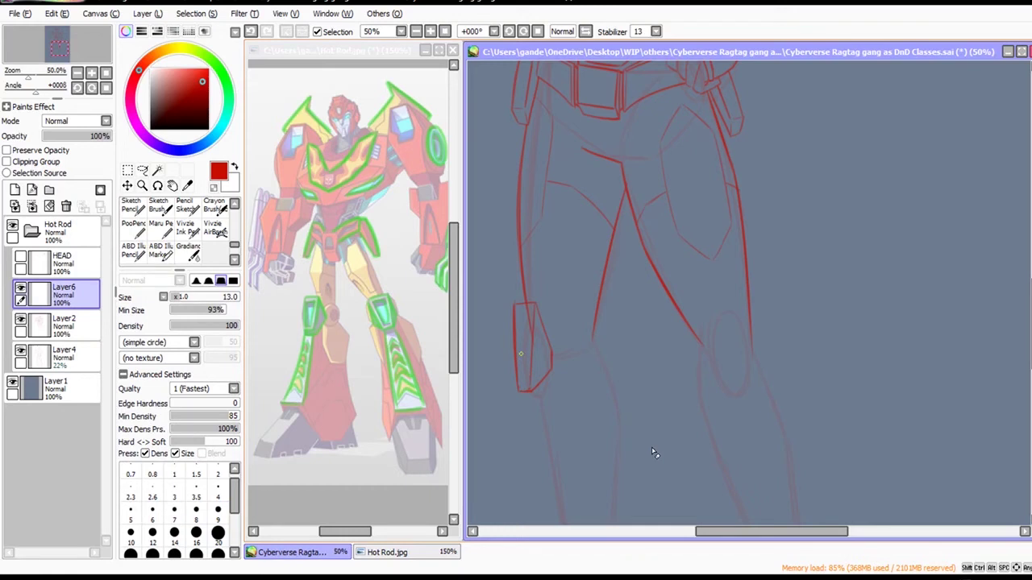
Draw a narrow inset panel along the outer side face of the knee guard with the size 9 marker.
{"action": "left_click", "coordinate": [160, 252]}
{"action": "scroll", "coordinate": [714, 473], "scroll_direction": "up", "scroll_amount": 1}
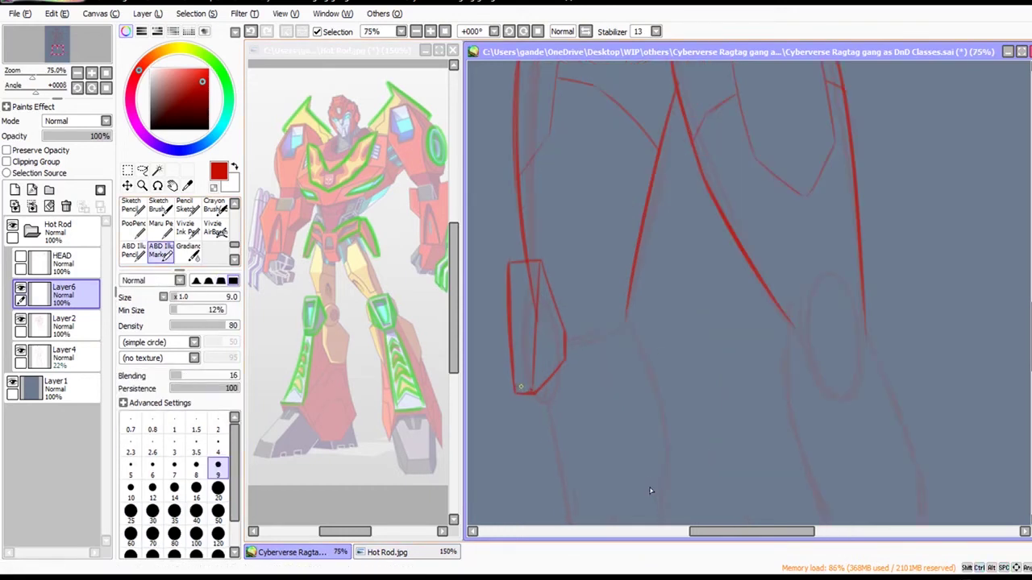
{"action": "key", "text": "ctrl+z"}
{"action": "mouse_move", "coordinate": [518, 388]}
{"action": "left_mouse_down"}
{"action": "mouse_move", "coordinate": [532, 272]}
{"action": "mouse_move", "coordinate": [516, 273]}
{"action": "mouse_move", "coordinate": [524, 272]}
{"action": "mouse_move", "coordinate": [516, 390]}
{"action": "left_mouse_up"}
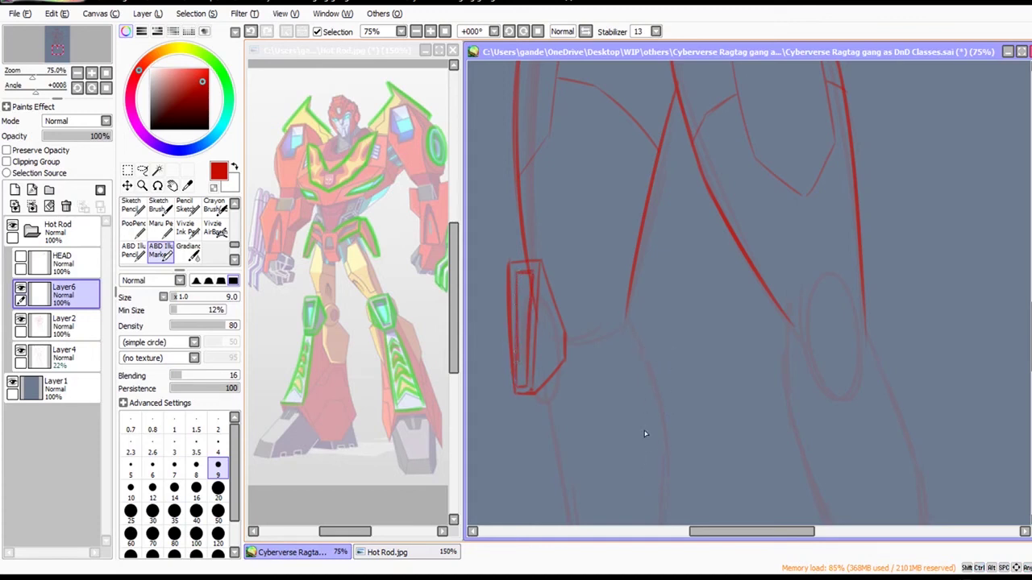
{"action": "key", "text": "ctrl+z"}
{"action": "left_click_drag", "start_coordinate": [518, 274], "coordinate": [519, 387]}
{"action": "left_click_drag", "start_coordinate": [520, 278], "coordinate": [522, 374]}
Select the knee guard sketch, scale it up slightly over the knee, and return to the size 9 marker.
{"action": "left_click", "coordinate": [753, 472], "text": "alt"}
{"action": "left_click_drag", "start_coordinate": [778, 454], "coordinate": [771, 435]}
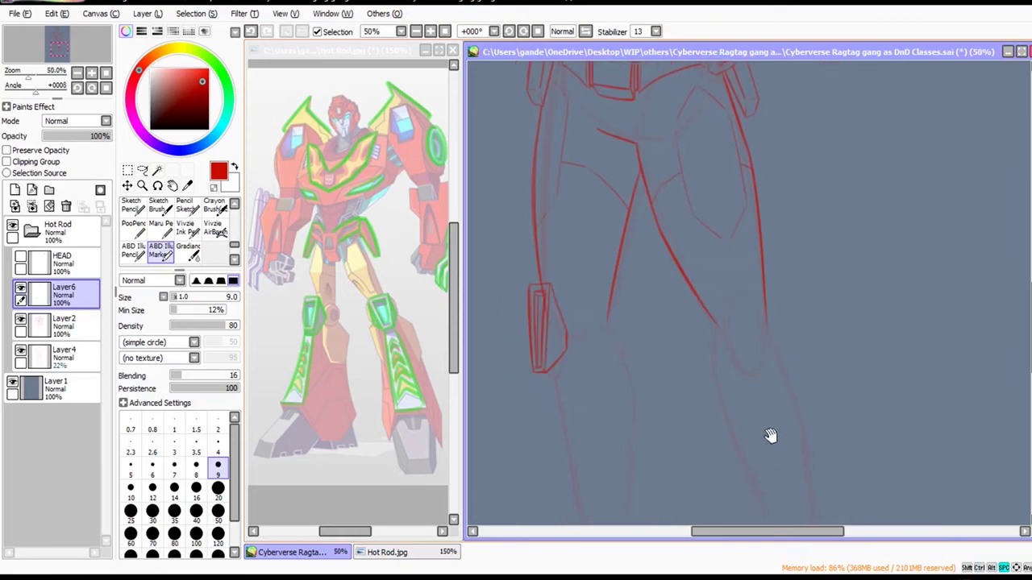
{"action": "left_click", "coordinate": [788, 434], "text": "alt"}
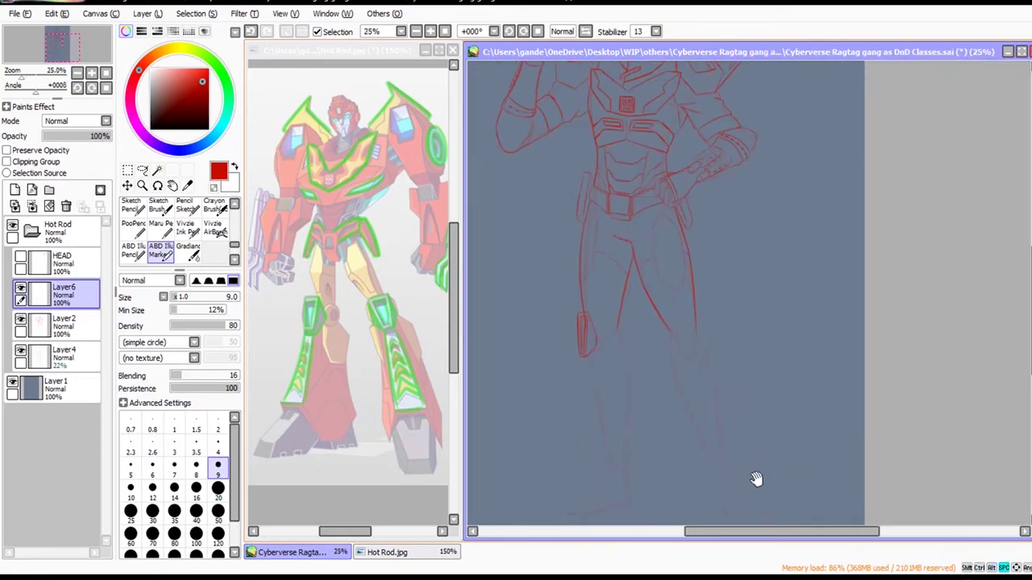
{"action": "left_click", "coordinate": [606, 379], "text": "ctrl"}
{"action": "key", "text": "ctrl+t"}
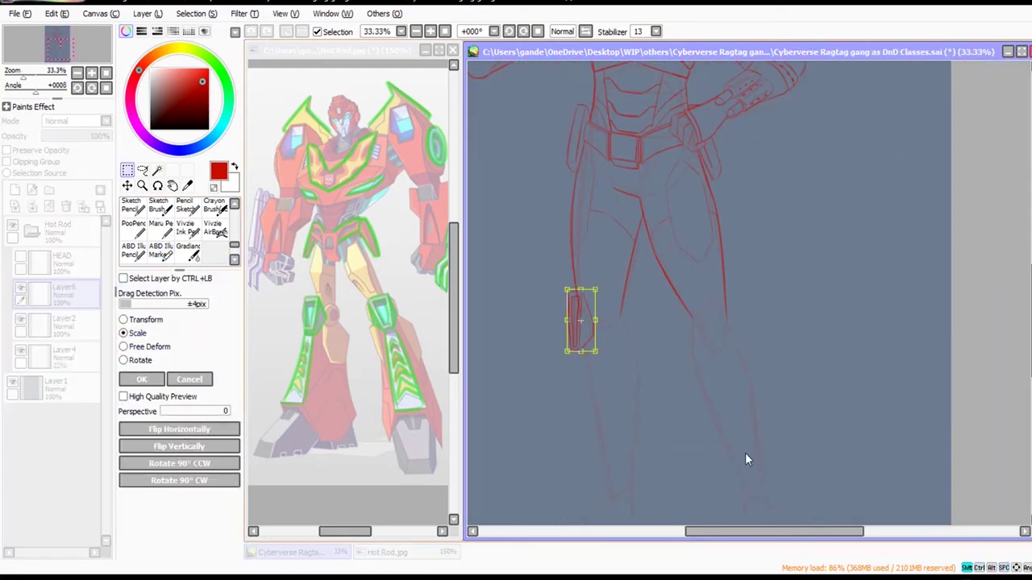
{"action": "mouse_move", "coordinate": [742, 431]}
{"action": "left_mouse_down"}
{"action": "mouse_move", "coordinate": [760, 403]}
{"action": "mouse_move", "coordinate": [738, 419]}
{"action": "left_mouse_up"}
{"action": "key", "text": "Return"}
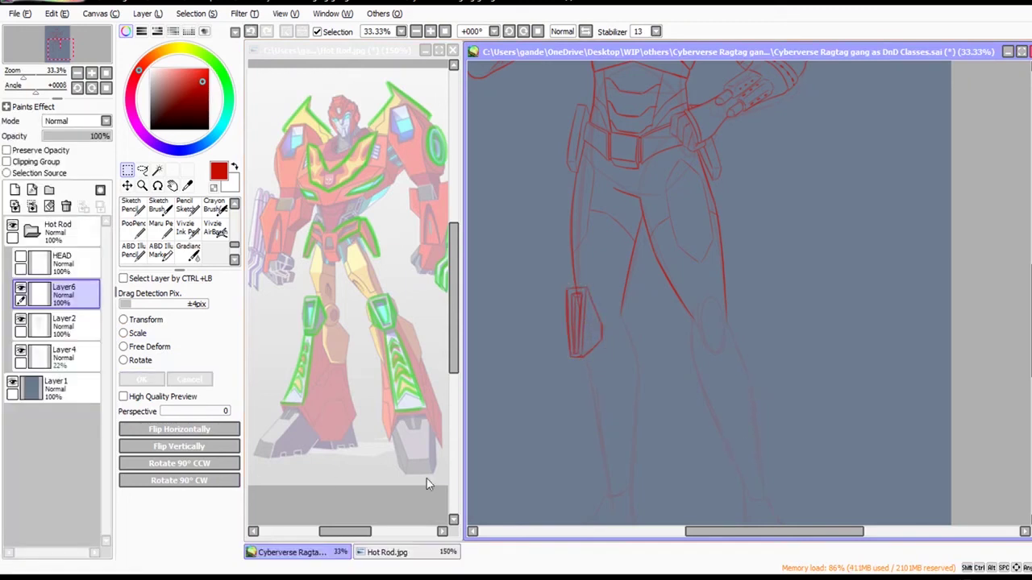
{"action": "key", "text": "ctrl+plus"}
{"action": "left_click", "coordinate": [160, 251]}
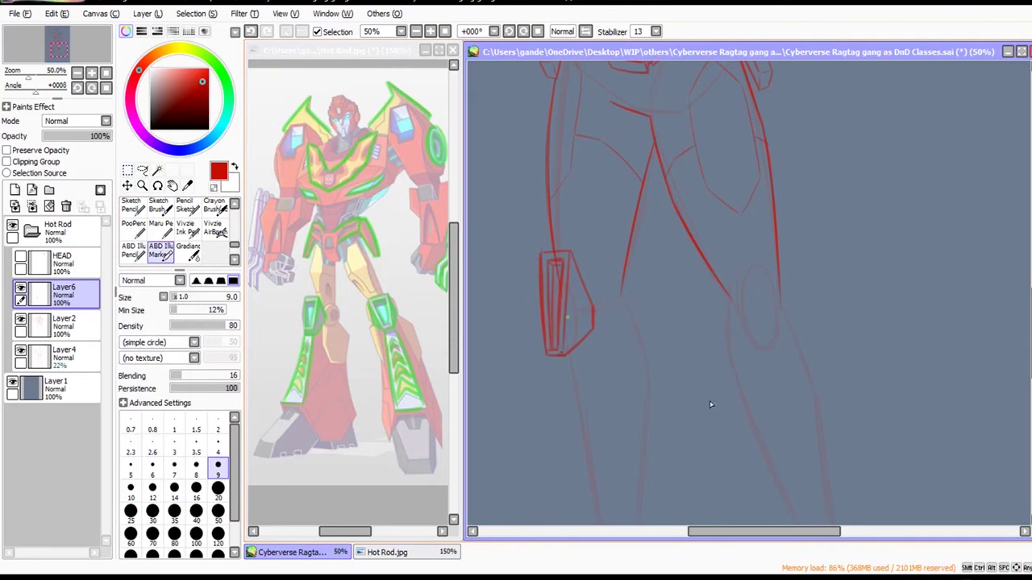
Draw a round knee joint with an inner circle beside the knee guard on the figure's left leg.
{"action": "mouse_move", "coordinate": [595, 300]}
{"action": "left_mouse_down"}
{"action": "mouse_move", "coordinate": [633, 298]}
{"action": "mouse_move", "coordinate": [624, 293]}
{"action": "mouse_move", "coordinate": [630, 330]}
{"action": "mouse_move", "coordinate": [595, 330]}
{"action": "mouse_move", "coordinate": [613, 340]}
{"action": "mouse_move", "coordinate": [631, 320]}
{"action": "mouse_move", "coordinate": [627, 327]}
{"action": "mouse_move", "coordinate": [627, 287]}
{"action": "mouse_move", "coordinate": [627, 307]}
{"action": "mouse_move", "coordinate": [609, 308]}
{"action": "mouse_move", "coordinate": [607, 292]}
{"action": "mouse_move", "coordinate": [627, 315]}
{"action": "mouse_move", "coordinate": [612, 331]}
{"action": "mouse_move", "coordinate": [623, 293]}
{"action": "left_mouse_up"}
{"action": "key", "text": "ctrl+z"}
{"action": "key", "text": "ctrl+y"}
{"action": "scroll", "coordinate": [798, 399], "scroll_direction": "up", "scroll_amount": 1}
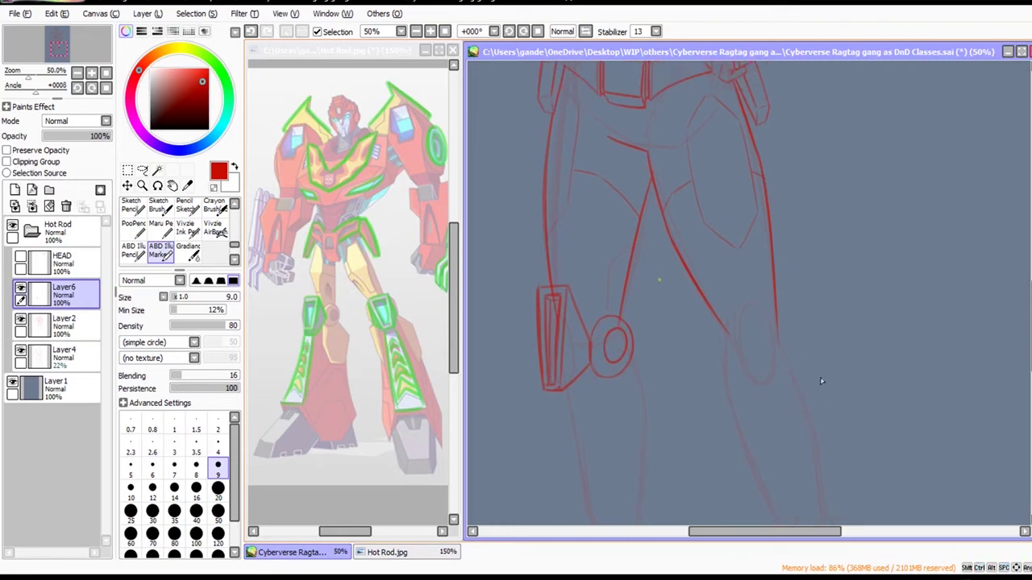
Erase the rough sketch lines inside the left knee guard on Layer2.
{"action": "scroll", "coordinate": [821, 381], "scroll_direction": "down", "scroll_amount": 2}
{"action": "scroll", "coordinate": [864, 425], "scroll_direction": "right", "scroll_amount": 1}
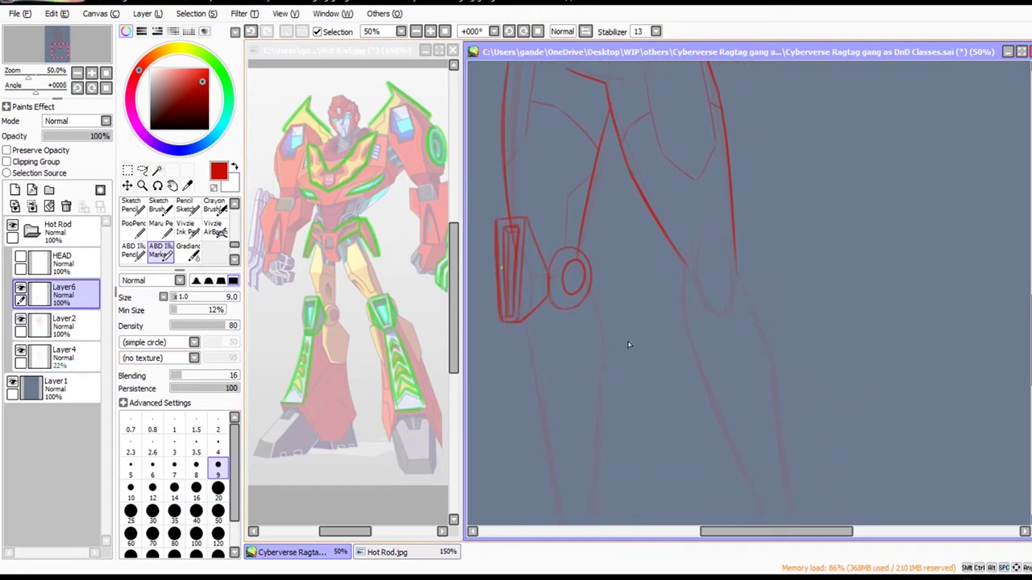
{"action": "left_click", "coordinate": [61, 323]}
{"action": "key", "text": "e"}
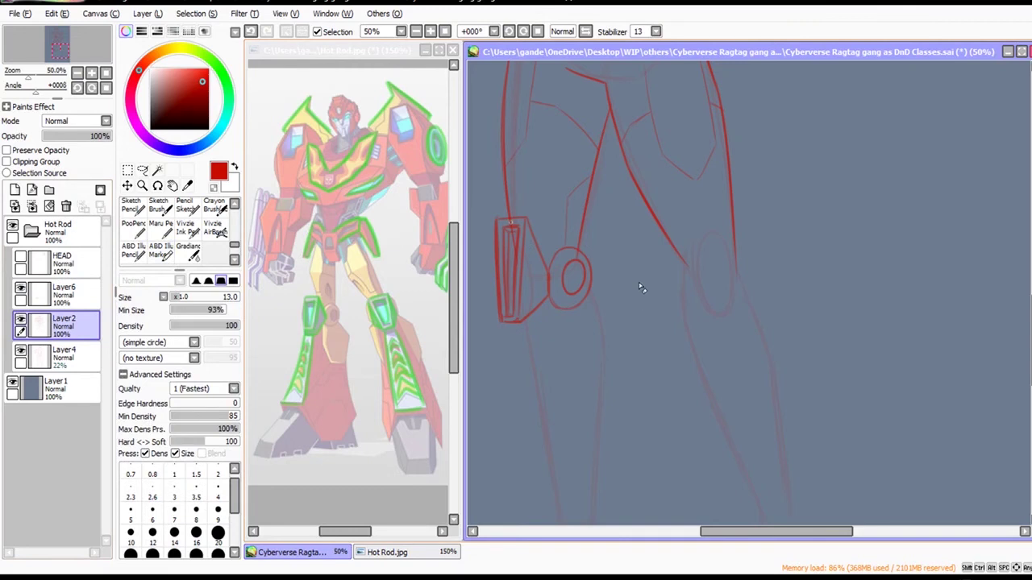
{"action": "mouse_move", "coordinate": [511, 222]}
{"action": "left_mouse_down"}
{"action": "mouse_move", "coordinate": [525, 223]}
{"action": "mouse_move", "coordinate": [512, 250]}
{"action": "left_mouse_up"}
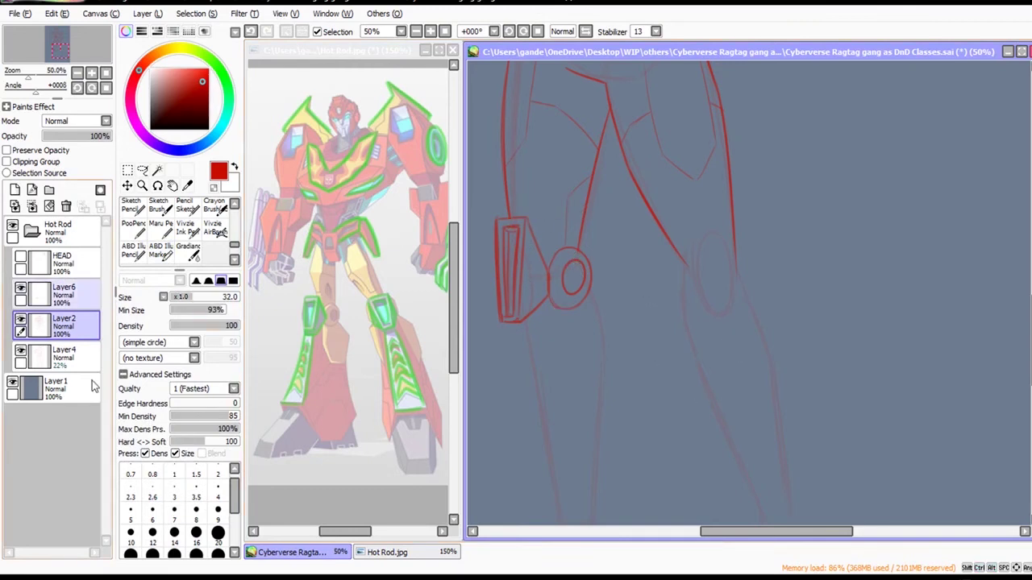
Outline an angled knee guard on the figure's right leg on Layer6 with the red marker brush at size 9.
{"action": "left_click", "coordinate": [61, 292]}
{"action": "left_click", "coordinate": [160, 252]}
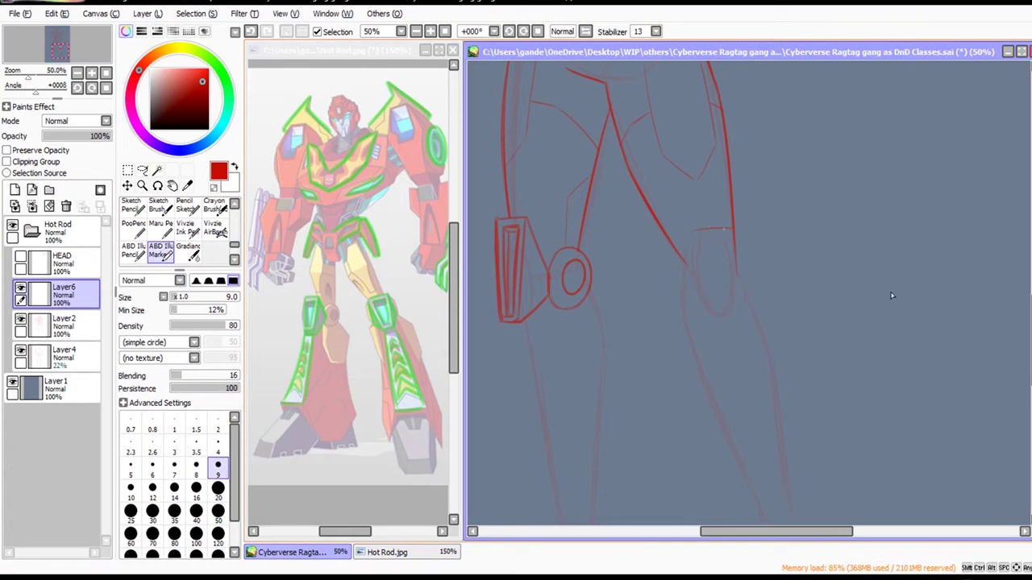
{"action": "mouse_move", "coordinate": [732, 227]}
{"action": "left_mouse_down"}
{"action": "mouse_move", "coordinate": [685, 233]}
{"action": "mouse_move", "coordinate": [710, 304]}
{"action": "left_mouse_up"}
{"action": "key", "text": "ctrl+z"}
{"action": "left_click_drag", "start_coordinate": [688, 235], "coordinate": [721, 315]}
{"action": "key", "text": "ctrl+z"}
{"action": "left_click_drag", "start_coordinate": [735, 252], "coordinate": [738, 299]}
{"action": "left_click_drag", "start_coordinate": [687, 237], "coordinate": [685, 266]}
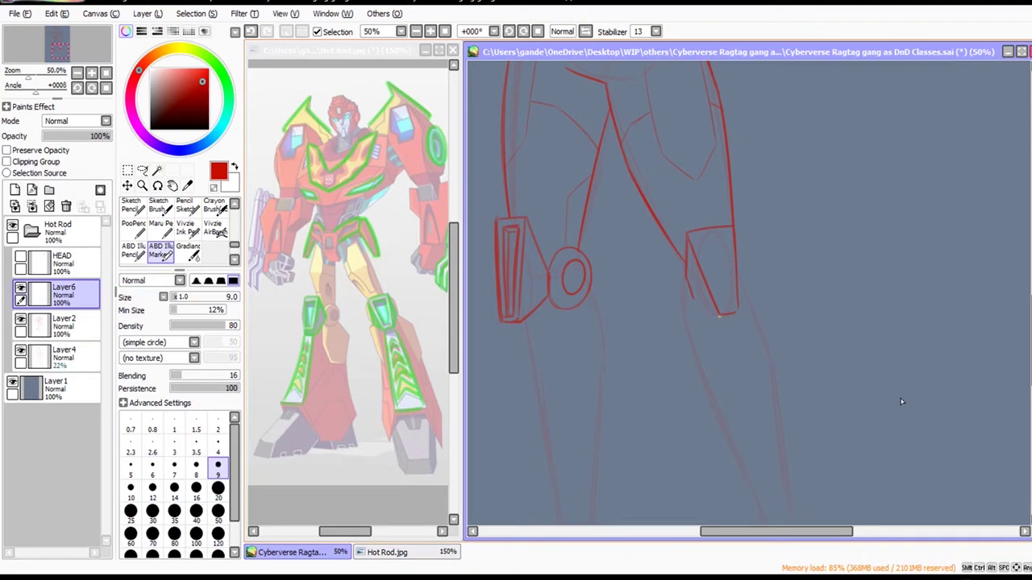
Rework the right knee guard's edges into a tapered shape with side facets and a narrow base.
{"action": "key", "text": "ctrl+z"}
{"action": "left_click_drag", "start_coordinate": [719, 314], "coordinate": [687, 279]}
{"action": "key", "text": "ctrl+z"}
{"action": "key", "text": "ctrl+y"}
{"action": "key", "text": "ctrl+z"}
{"action": "left_click_drag", "start_coordinate": [735, 244], "coordinate": [742, 300]}
{"action": "key", "text": "ctrl+z"}
{"action": "key", "text": "ctrl+z"}
{"action": "key", "text": "ctrl+z"}
{"action": "key", "text": "ctrl+z"}
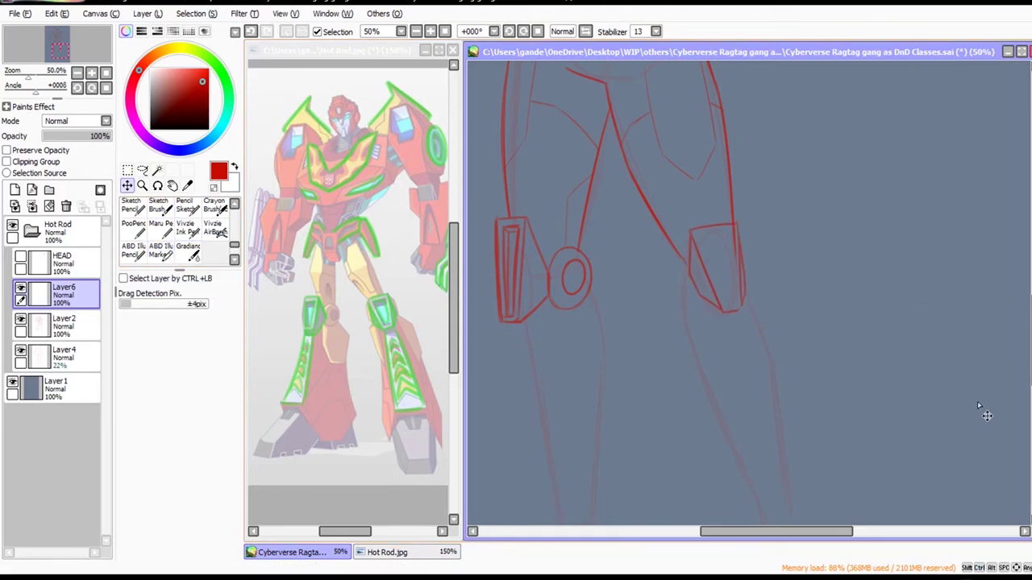
{"action": "key", "text": "ctrl+z"}
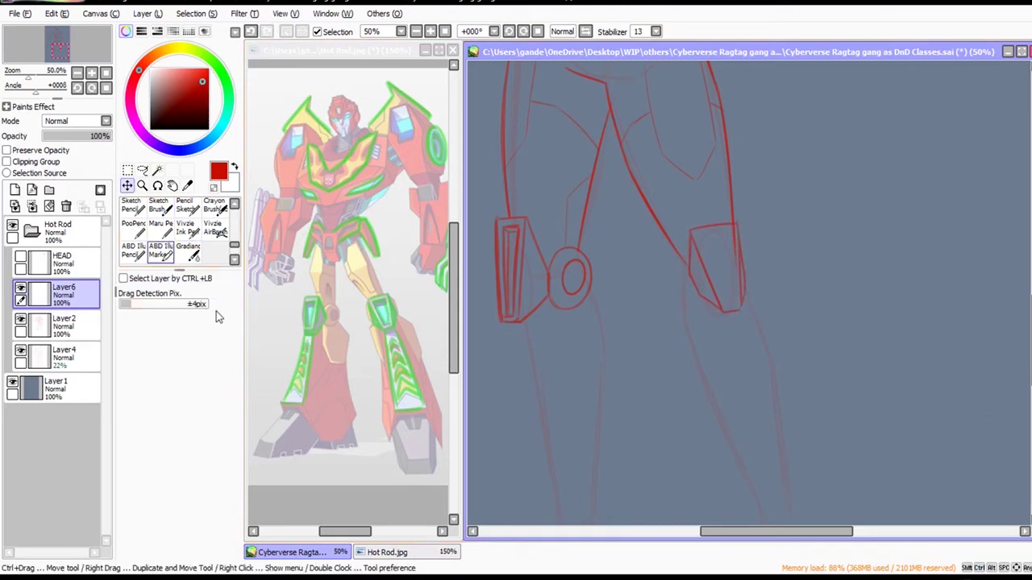
{"action": "left_click", "coordinate": [160, 250]}
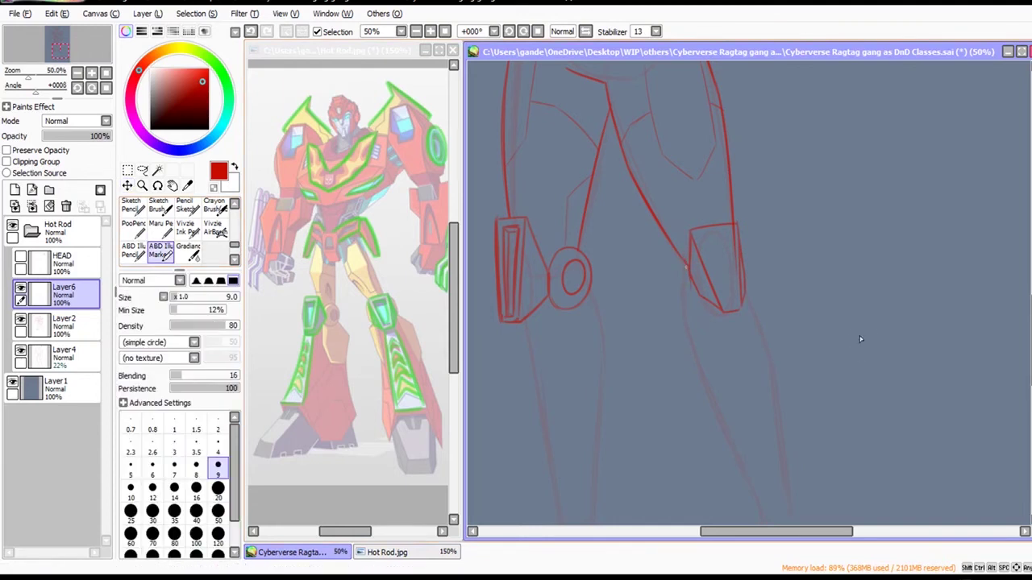
Draw a narrow oval knee joint with an inner curve on the inner side of the right knee guard.
{"action": "mouse_move", "coordinate": [687, 268]}
{"action": "left_mouse_down"}
{"action": "mouse_move", "coordinate": [688, 308]}
{"action": "mouse_move", "coordinate": [682, 289]}
{"action": "mouse_move", "coordinate": [672, 290]}
{"action": "left_mouse_up"}
{"action": "key", "text": "ctrl+z"}
{"action": "key", "text": "ctrl+z"}
{"action": "key", "text": "ctrl+z"}
{"action": "key", "text": "ctrl+y"}
{"action": "key", "text": "ctrl+z"}
{"action": "key", "text": "ctrl+y"}
{"action": "key", "text": "ctrl+z"}
{"action": "key", "text": "ctrl+y"}
{"action": "left_click_drag", "start_coordinate": [675, 258], "coordinate": [675, 287]}
{"action": "key", "text": "ctrl+z"}
{"action": "key", "text": "ctrl+y"}
{"action": "key", "text": "ctrl+y"}
{"action": "key", "text": "ctrl+z"}
{"action": "key", "text": "ctrl+y"}
Draw a tapered inset panel inside the right knee guard, following its outer shape.
{"action": "left_click_drag", "start_coordinate": [731, 233], "coordinate": [735, 301]}
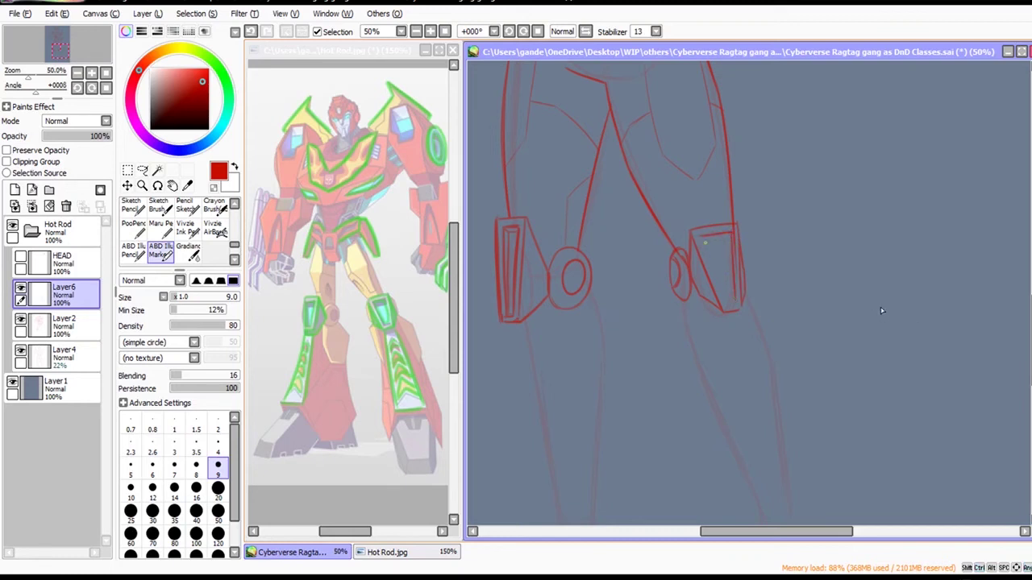
{"action": "left_click_drag", "start_coordinate": [701, 238], "coordinate": [729, 301]}
{"action": "key", "text": "ctrl+z"}
{"action": "key", "text": "ctrl+z"}
{"action": "left_click_drag", "start_coordinate": [704, 239], "coordinate": [732, 234]}
{"action": "left_click_drag", "start_coordinate": [711, 271], "coordinate": [720, 292]}
{"action": "key", "text": "ctrl+z"}
{"action": "left_click_drag", "start_coordinate": [706, 241], "coordinate": [725, 295]}
{"action": "key", "text": "ctrl+z"}
Clean up lines around the right knee guard on Layer2 and Layer6 with the eraser, and redraw its outer edge in red.
{"action": "left_click", "coordinate": [64, 323]}
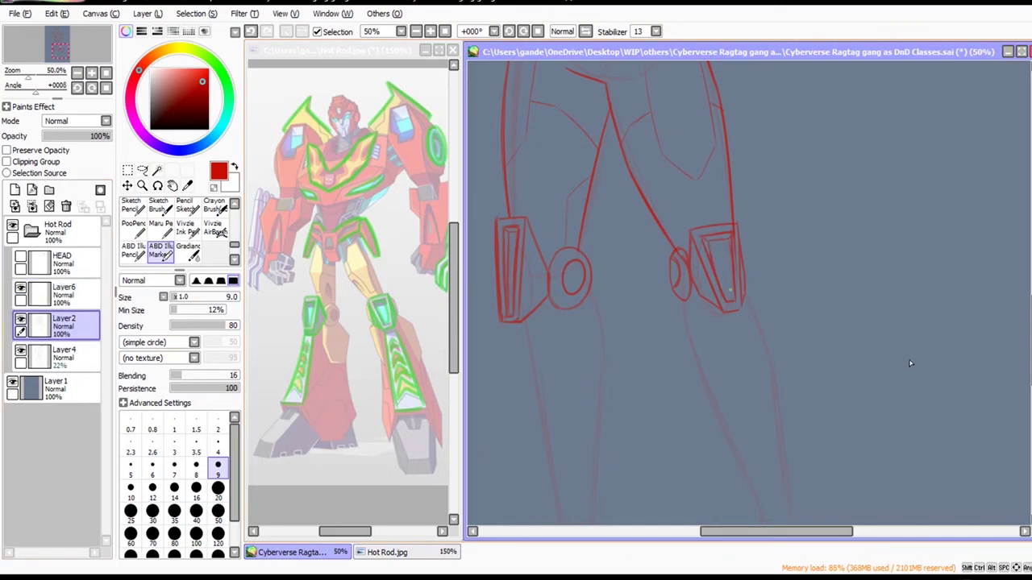
{"action": "key", "text": "e"}
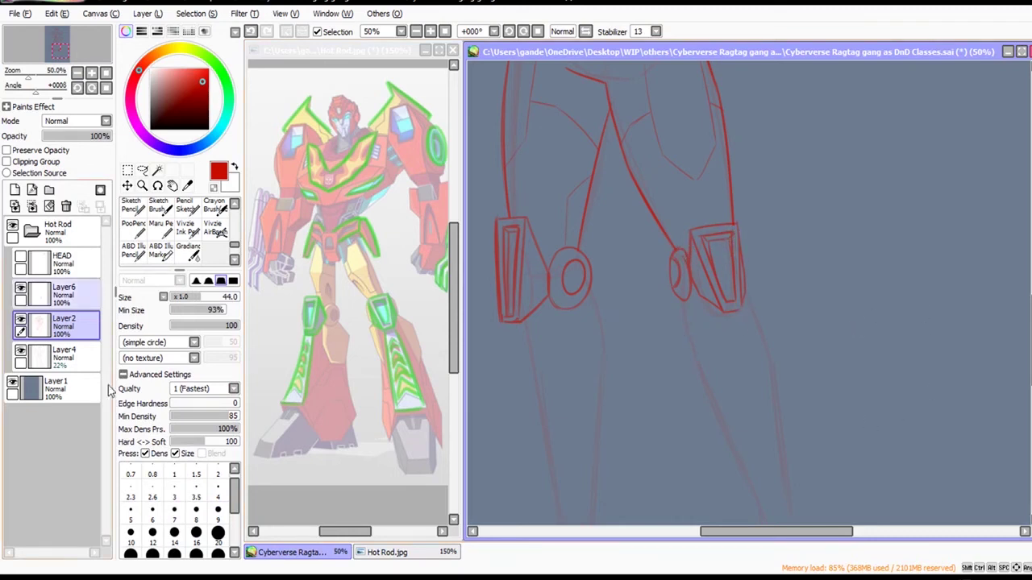
{"action": "left_click", "coordinate": [64, 292]}
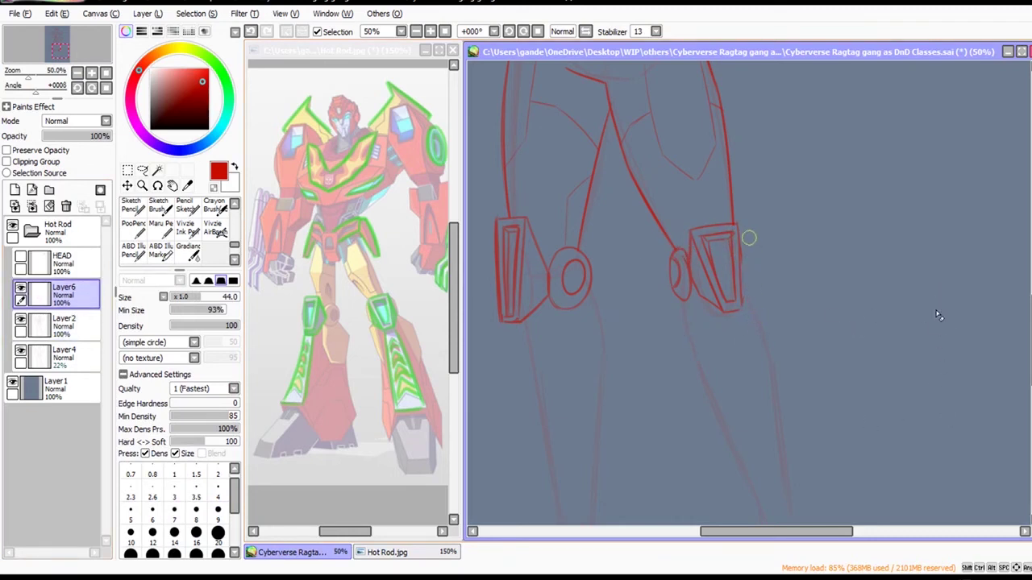
{"action": "left_click", "coordinate": [161, 250]}
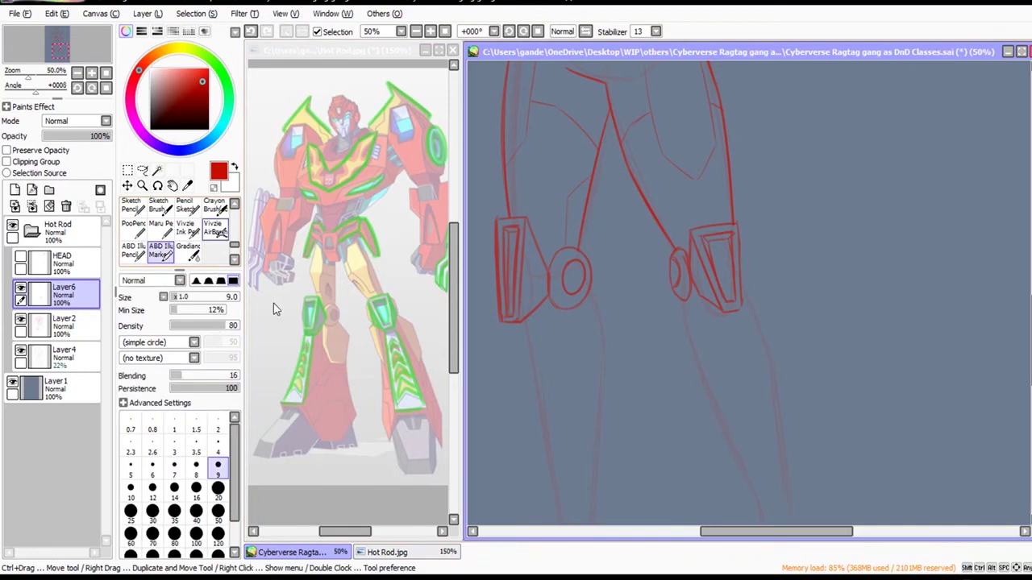
{"action": "left_click_drag", "start_coordinate": [742, 301], "coordinate": [743, 260]}
{"action": "key", "text": "ctrl+z"}
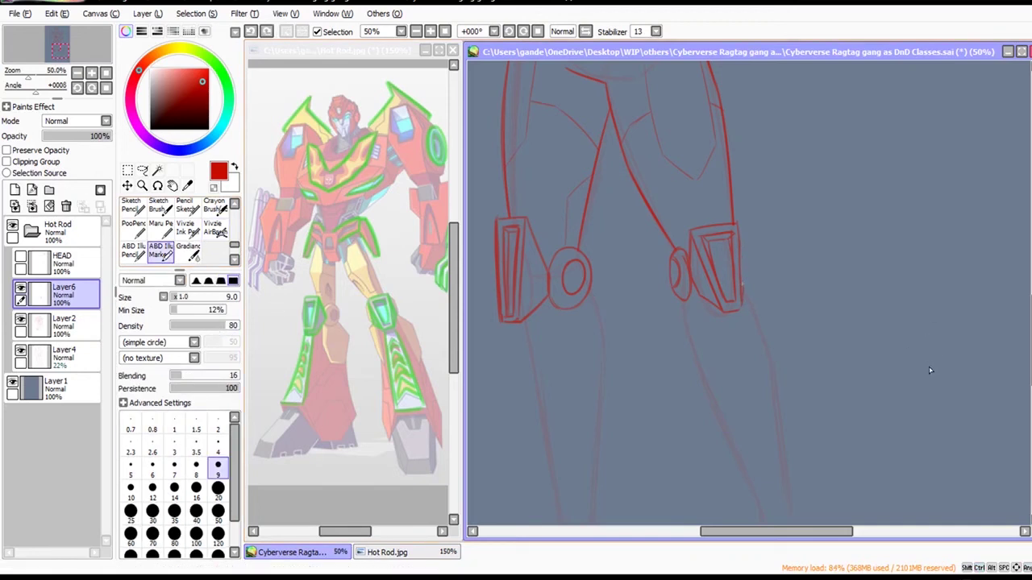
{"action": "key", "text": "ctrl+y"}
Select the right knee guard and its joint on Layer6 and adjust them with the Scale transform.
{"action": "left_click_drag", "start_coordinate": [959, 484], "coordinate": [961, 513]}
{"action": "left_click", "coordinate": [959, 463], "text": "ctrl+alt"}
{"action": "key", "text": "ctrl+t"}
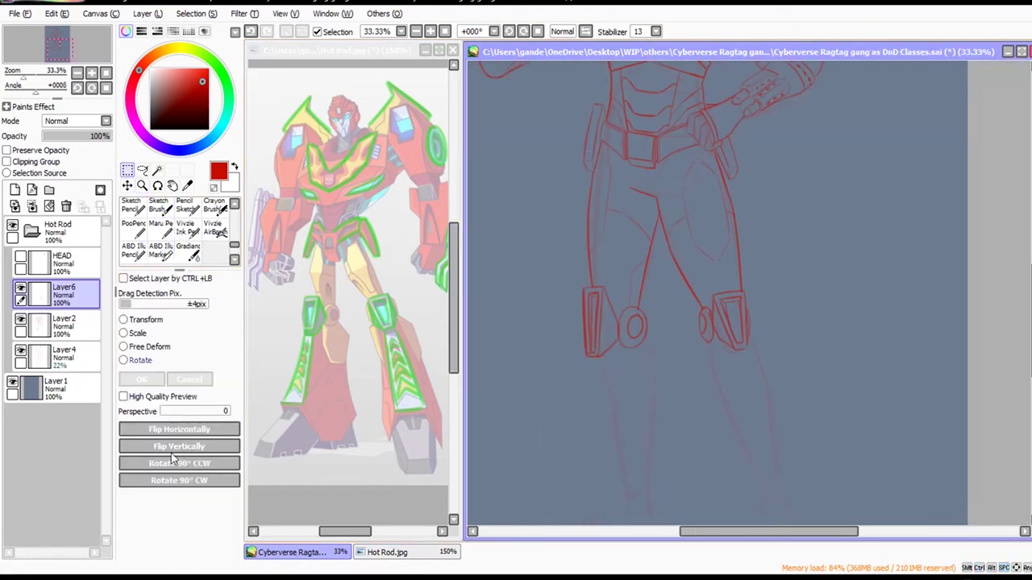
{"action": "left_click_drag", "start_coordinate": [943, 362], "coordinate": [908, 395]}
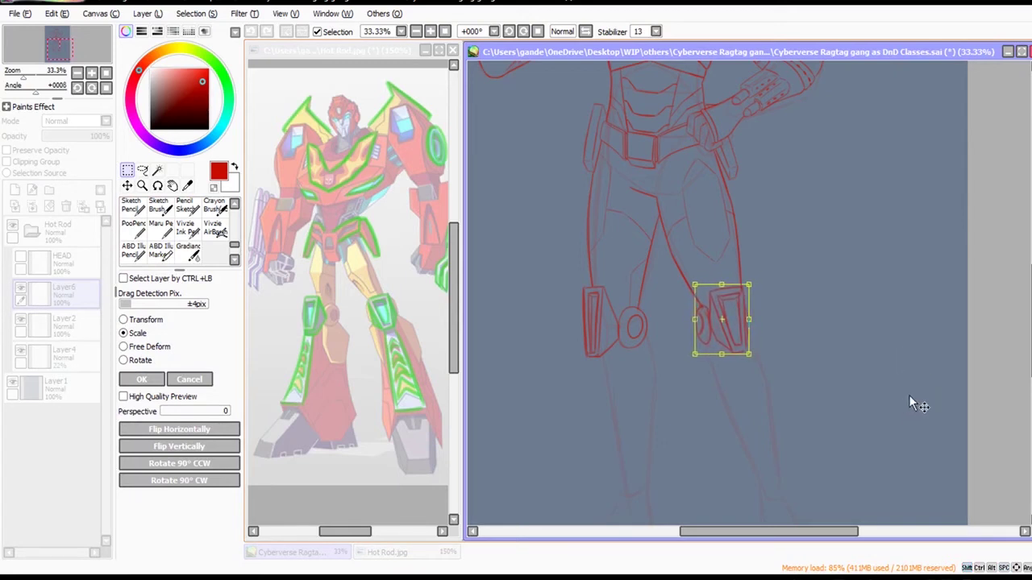
{"action": "left_click", "coordinate": [141, 379]}
Erase the rough sketch lines around the right knee joint on Layer2, reselect Layer6 and save the drawing.
{"action": "left_click", "coordinate": [95, 326]}
{"action": "key", "text": "e"}
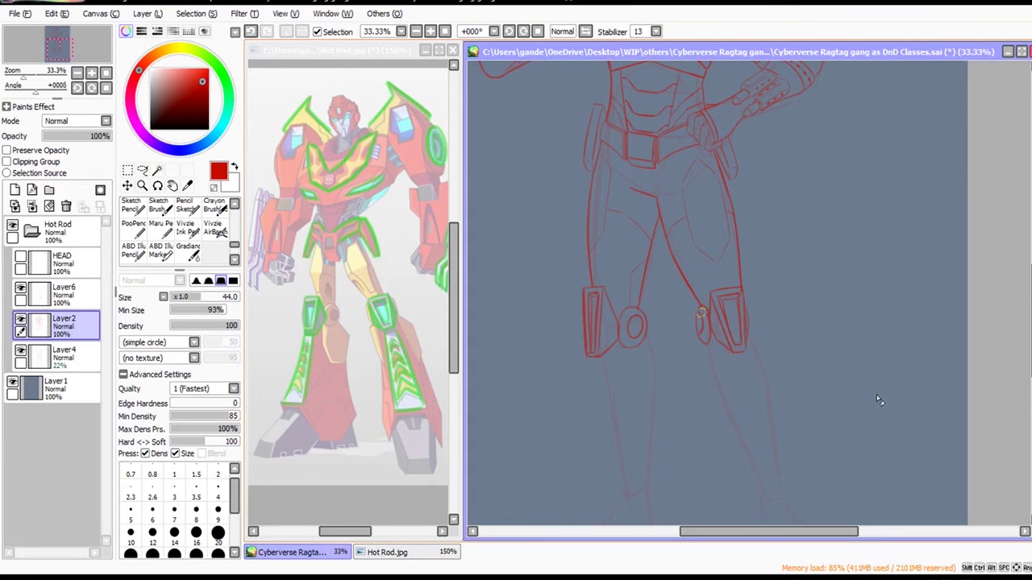
{"action": "left_click", "coordinate": [64, 294]}
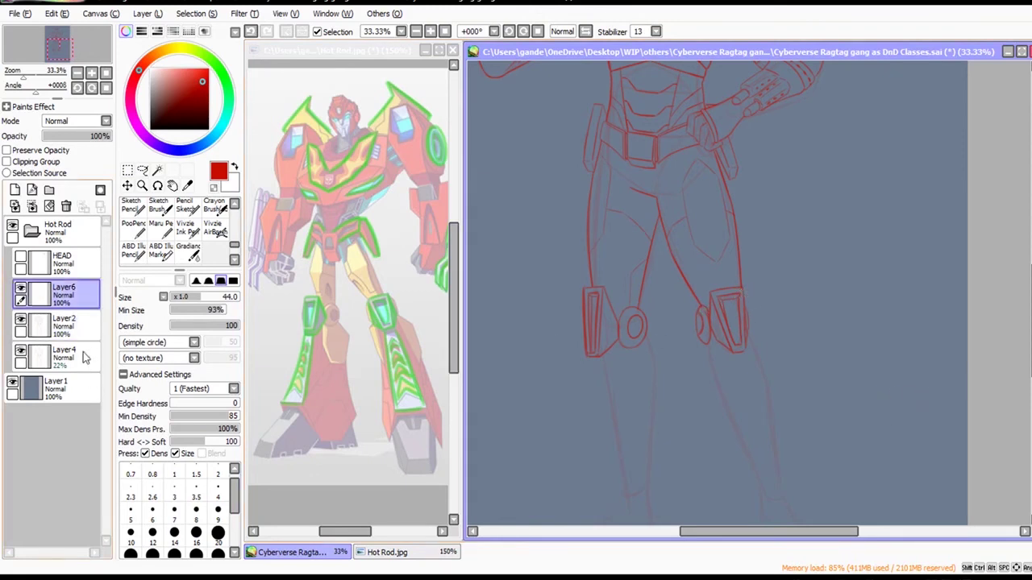
{"action": "key", "text": "ctrl+s"}
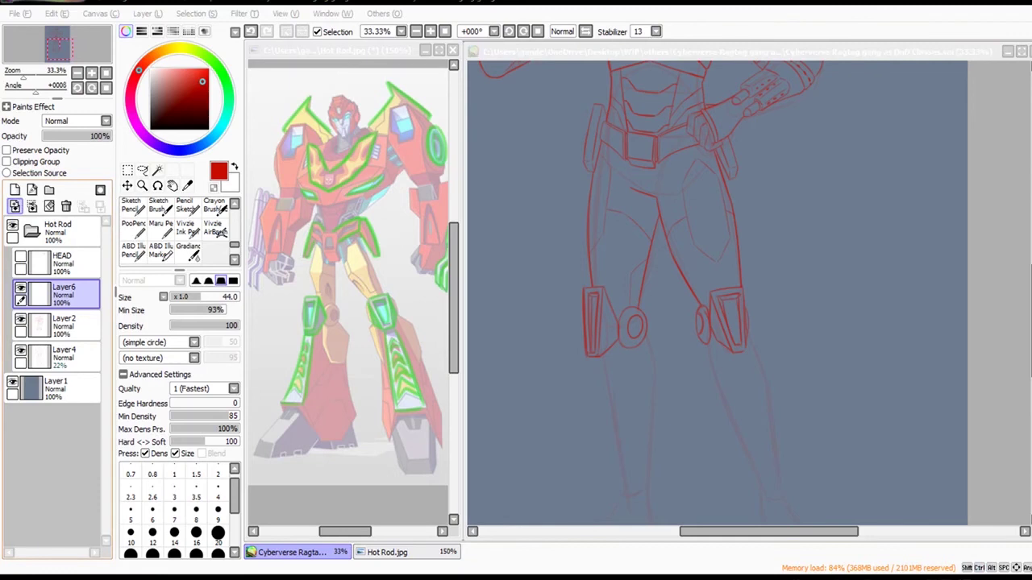
{"action": "key", "text": "alt+Tab"}
{"action": "key", "text": "alt+Tab"}
{"action": "key", "text": "alt+Tab"}
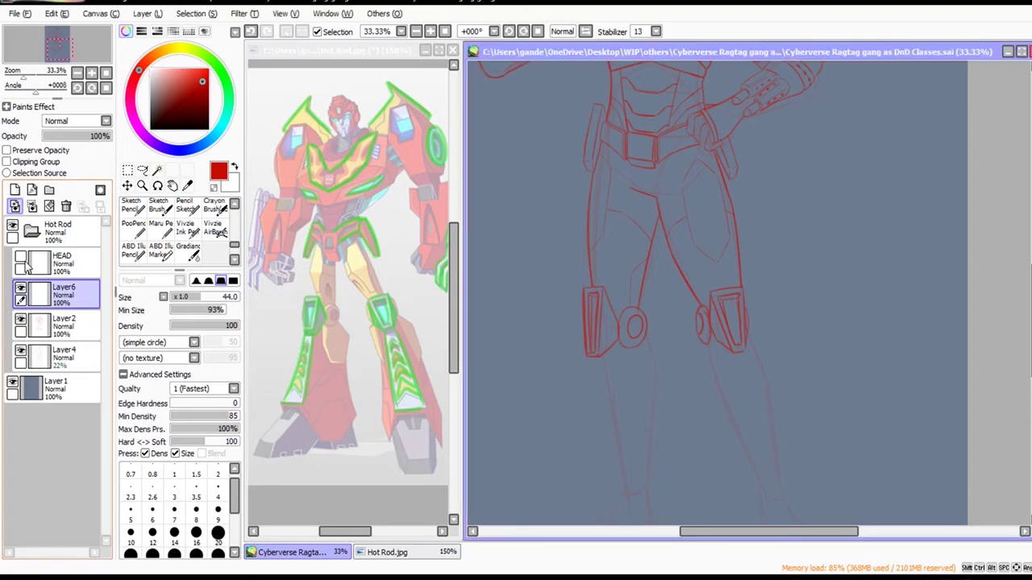
Reinforce the inner thigh line of the right leg on Layer6 with the red marker brush.
{"action": "left_click", "coordinate": [160, 250]}
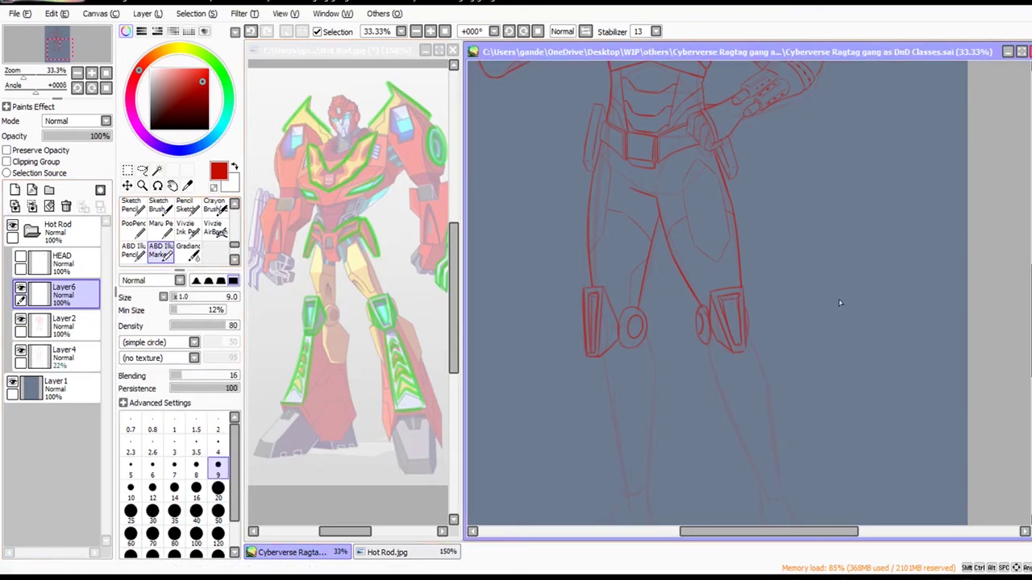
{"action": "scroll", "coordinate": [864, 345], "scroll_direction": "up", "scroll_amount": 1}
{"action": "left_click_drag", "start_coordinate": [659, 251], "coordinate": [677, 266]}
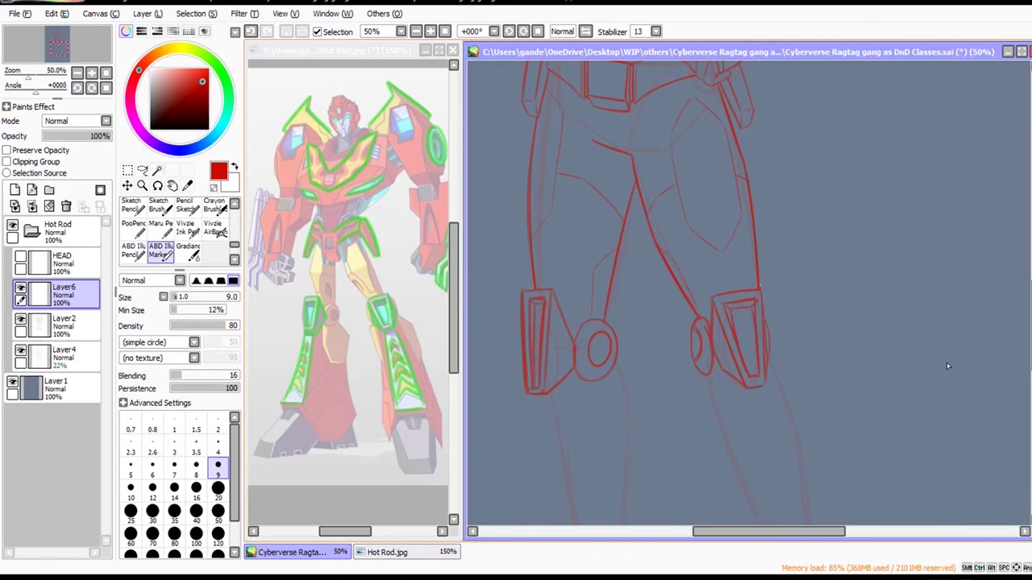
Draw the left leg's shin armour below the knee as stacked segments divided by slanted edges.
{"action": "scroll", "coordinate": [991, 297], "scroll_direction": "down", "scroll_amount": 2}
{"action": "left_click_drag", "start_coordinate": [1002, 326], "coordinate": [998, 442]}
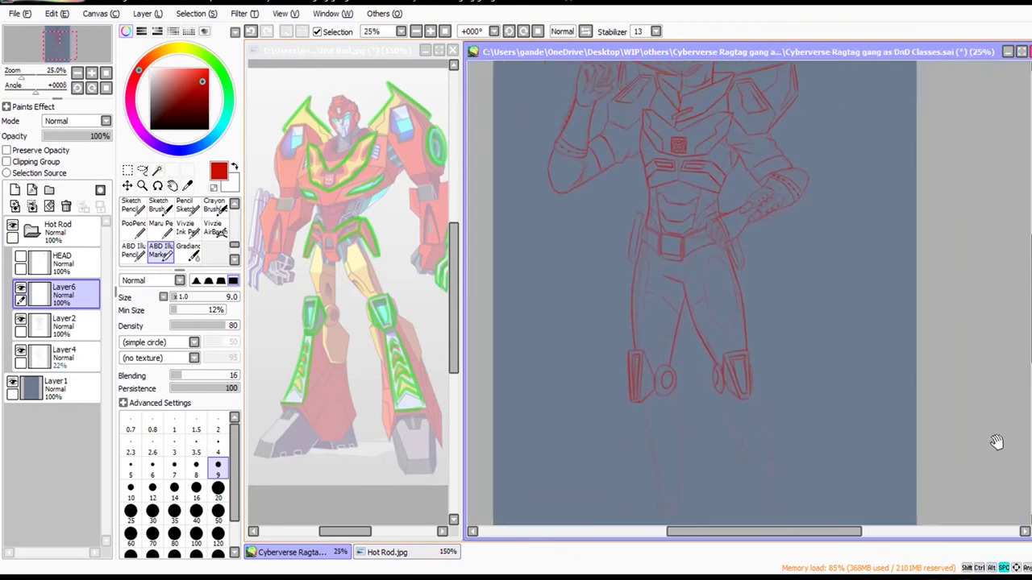
{"action": "scroll", "coordinate": [998, 439], "scroll_direction": "down", "scroll_amount": 1}
{"action": "left_click_drag", "start_coordinate": [1004, 407], "coordinate": [987, 376]}
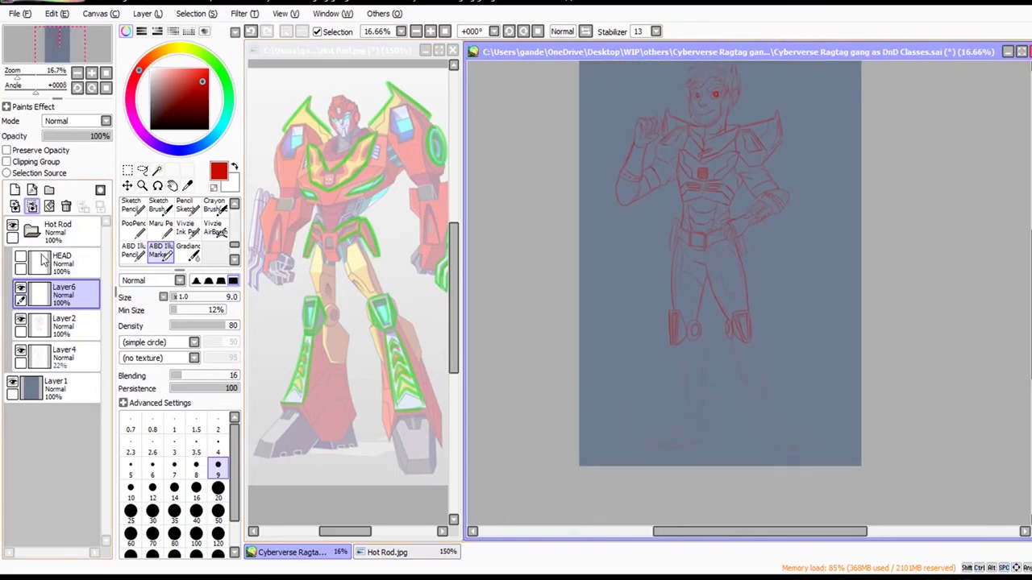
{"action": "scroll", "coordinate": [866, 445], "scroll_direction": "up", "scroll_amount": 1}
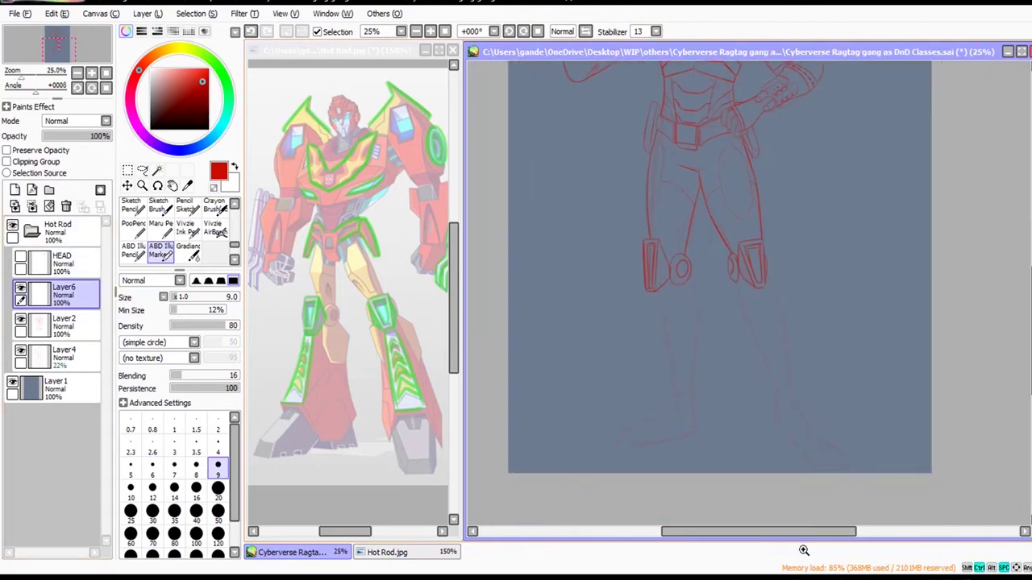
{"action": "scroll", "coordinate": [831, 509], "scroll_direction": "up", "scroll_amount": 1}
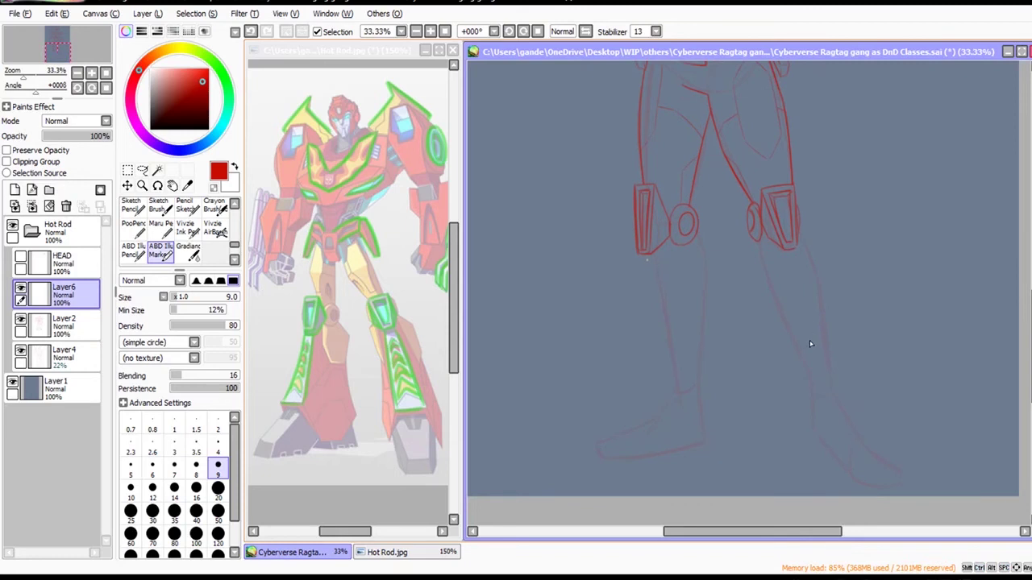
{"action": "left_click_drag", "start_coordinate": [647, 328], "coordinate": [662, 364]}
{"action": "key", "text": "ctrl+z"}
{"action": "mouse_move", "coordinate": [702, 236]}
{"action": "left_mouse_down"}
{"action": "mouse_move", "coordinate": [714, 263]}
{"action": "mouse_move", "coordinate": [708, 287]}
{"action": "left_mouse_up"}
{"action": "key", "text": "ctrl+z"}
{"action": "key", "text": "ctrl+y"}
{"action": "key", "text": "ctrl+z"}
{"action": "key", "text": "ctrl+y"}
{"action": "key", "text": "ctrl+z"}
{"action": "key", "text": "ctrl+y"}
{"action": "scroll", "coordinate": [862, 484], "scroll_direction": "down", "scroll_amount": 1}
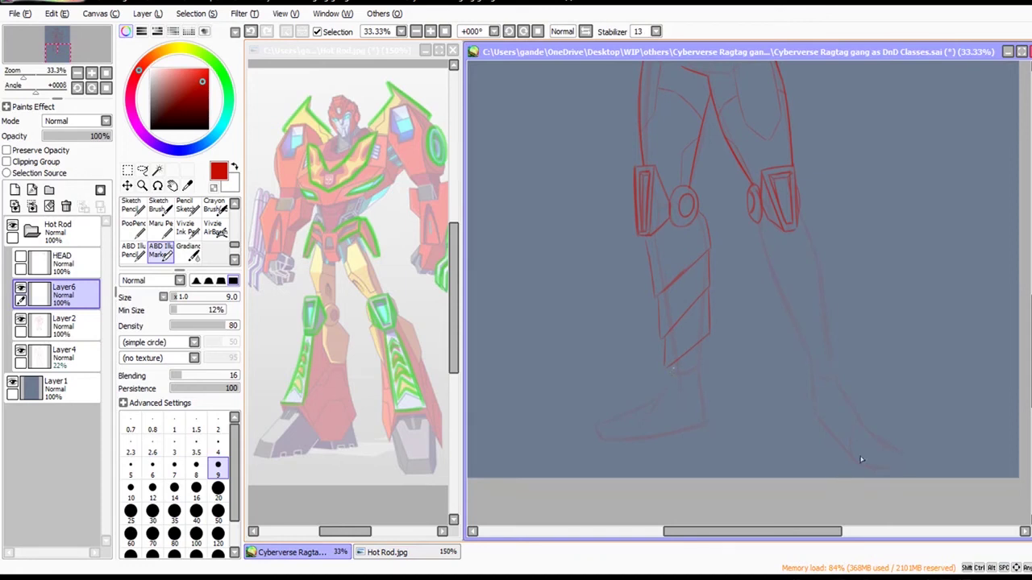
Add a pointed plate at the back of the left shin armour's lower end.
{"action": "mouse_move", "coordinate": [709, 337]}
{"action": "left_mouse_down"}
{"action": "mouse_move", "coordinate": [711, 385]}
{"action": "mouse_move", "coordinate": [677, 373]}
{"action": "mouse_move", "coordinate": [716, 395]}
{"action": "left_mouse_up"}
{"action": "key", "text": "ctrl+z"}
{"action": "left_click_drag", "start_coordinate": [710, 337], "coordinate": [716, 401]}
{"action": "key", "text": "ctrl+z"}
{"action": "left_click_drag", "start_coordinate": [711, 338], "coordinate": [717, 400]}
{"action": "mouse_move", "coordinate": [952, 457]}
{"action": "left_mouse_down"}
{"action": "mouse_move", "coordinate": [942, 550]}
{"action": "mouse_move", "coordinate": [911, 389]}
{"action": "mouse_move", "coordinate": [898, 469]}
{"action": "left_mouse_up"}
{"action": "mouse_move", "coordinate": [892, 379]}
{"action": "left_mouse_down"}
{"action": "mouse_move", "coordinate": [892, 501]}
{"action": "mouse_move", "coordinate": [898, 396]}
{"action": "left_mouse_up"}
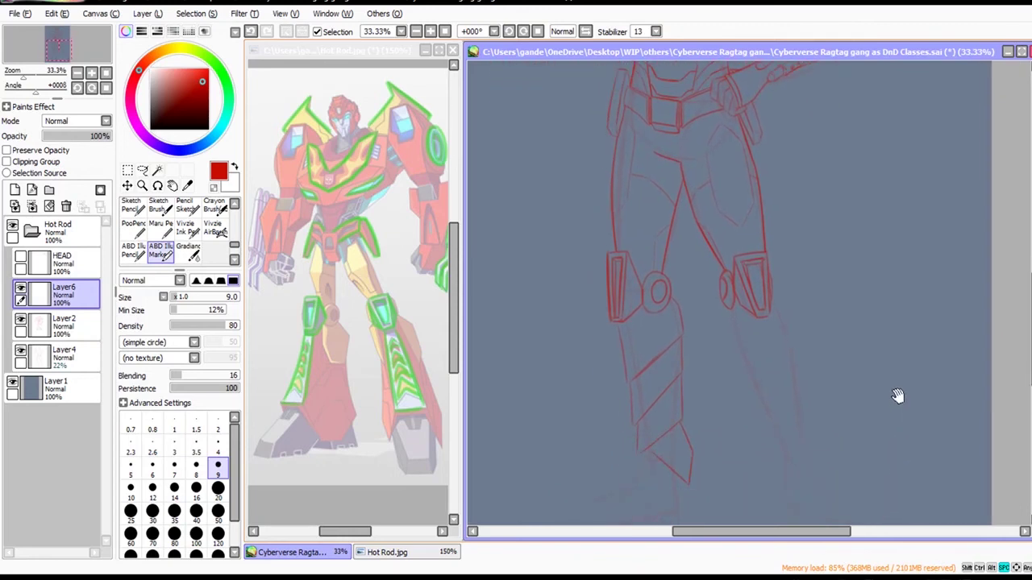
Retrace the left shin armour's front edge, slanted dividers and back edge with heavier red lines.
{"action": "scroll", "coordinate": [898, 414], "scroll_direction": "down", "scroll_amount": 1}
{"action": "scroll", "coordinate": [898, 465], "scroll_direction": "up", "scroll_amount": 2}
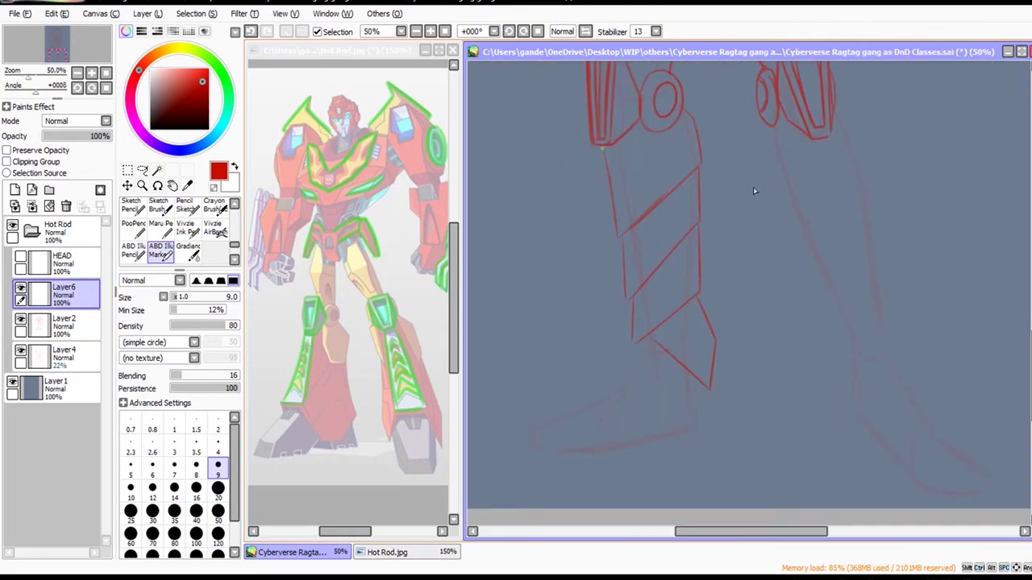
{"action": "key", "text": "ctrl+z"}
{"action": "mouse_move", "coordinate": [755, 190]}
{"action": "left_mouse_down"}
{"action": "mouse_move", "coordinate": [774, 292]}
{"action": "mouse_move", "coordinate": [805, 282]}
{"action": "mouse_move", "coordinate": [869, 224]}
{"action": "left_mouse_up"}
{"action": "key", "text": "ctrl+z"}
{"action": "mouse_move", "coordinate": [778, 300]}
{"action": "left_mouse_down"}
{"action": "mouse_move", "coordinate": [783, 379]}
{"action": "mouse_move", "coordinate": [880, 271]}
{"action": "left_mouse_up"}
{"action": "left_click_drag", "start_coordinate": [700, 166], "coordinate": [701, 216]}
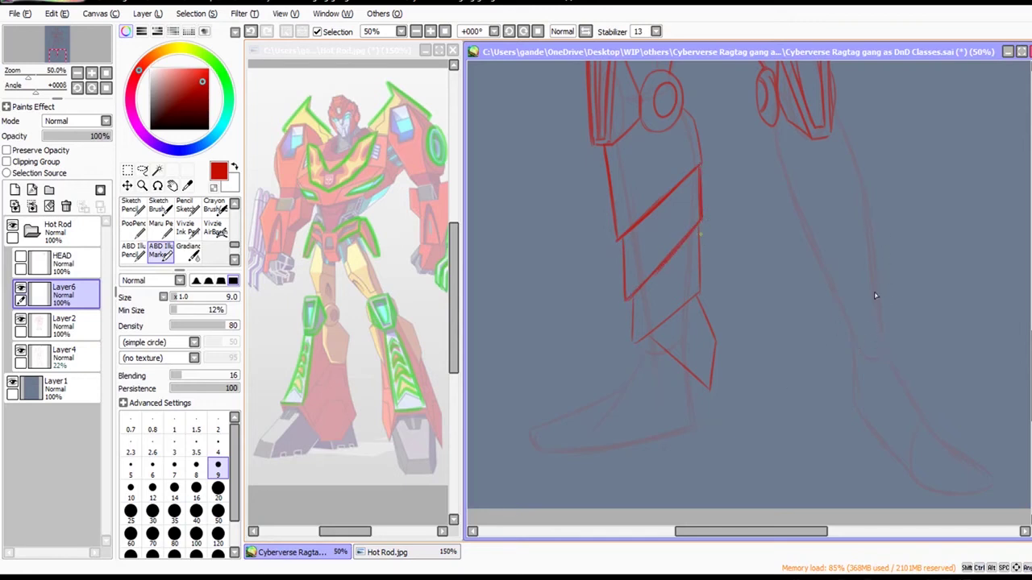
Draw small angular inset panels along the front edge of each left shin armour segment.
{"action": "left_click_drag", "start_coordinate": [876, 295], "coordinate": [877, 370]}
{"action": "key", "text": "ctrl+z"}
{"action": "mouse_move", "coordinate": [765, 241]}
{"action": "left_mouse_down"}
{"action": "mouse_move", "coordinate": [786, 201]}
{"action": "mouse_move", "coordinate": [787, 264]}
{"action": "mouse_move", "coordinate": [770, 292]}
{"action": "left_mouse_up"}
{"action": "left_click_drag", "start_coordinate": [779, 328], "coordinate": [800, 299]}
{"action": "key", "text": "ctrl+z"}
{"action": "mouse_move", "coordinate": [645, 226]}
{"action": "left_mouse_down"}
{"action": "mouse_move", "coordinate": [626, 292]}
{"action": "mouse_move", "coordinate": [633, 309]}
{"action": "mouse_move", "coordinate": [655, 281]}
{"action": "mouse_move", "coordinate": [651, 319]}
{"action": "left_mouse_up"}
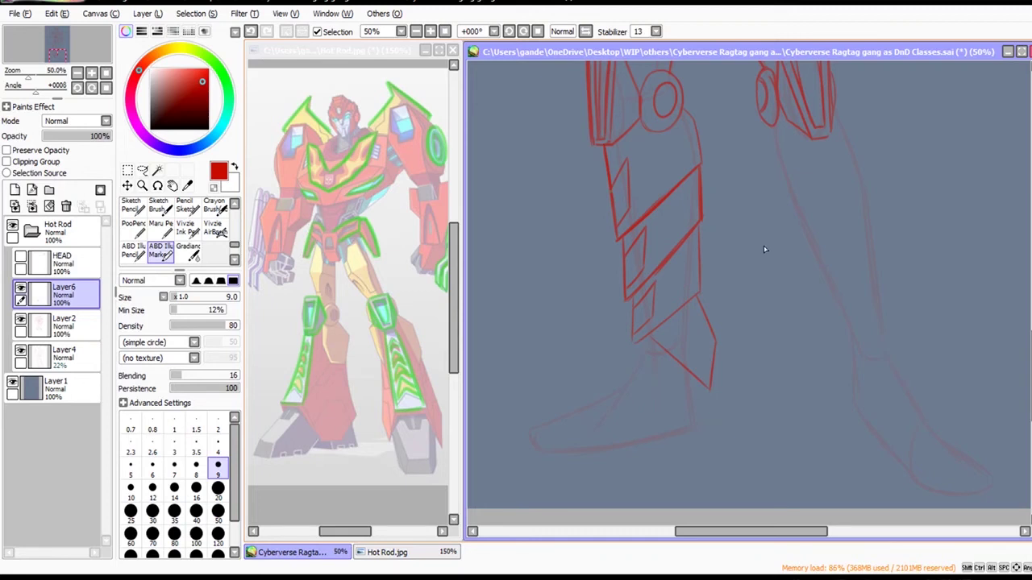
{"action": "mouse_move", "coordinate": [612, 192]}
{"action": "left_mouse_down"}
{"action": "mouse_move", "coordinate": [625, 170]}
{"action": "mouse_move", "coordinate": [625, 197]}
{"action": "left_mouse_up"}
{"action": "key", "text": "ctrl+z"}
Draw the left ankle section below the shin armour, with a curved lower edge above the foot.
{"action": "scroll", "coordinate": [825, 492], "scroll_direction": "down", "scroll_amount": 2}
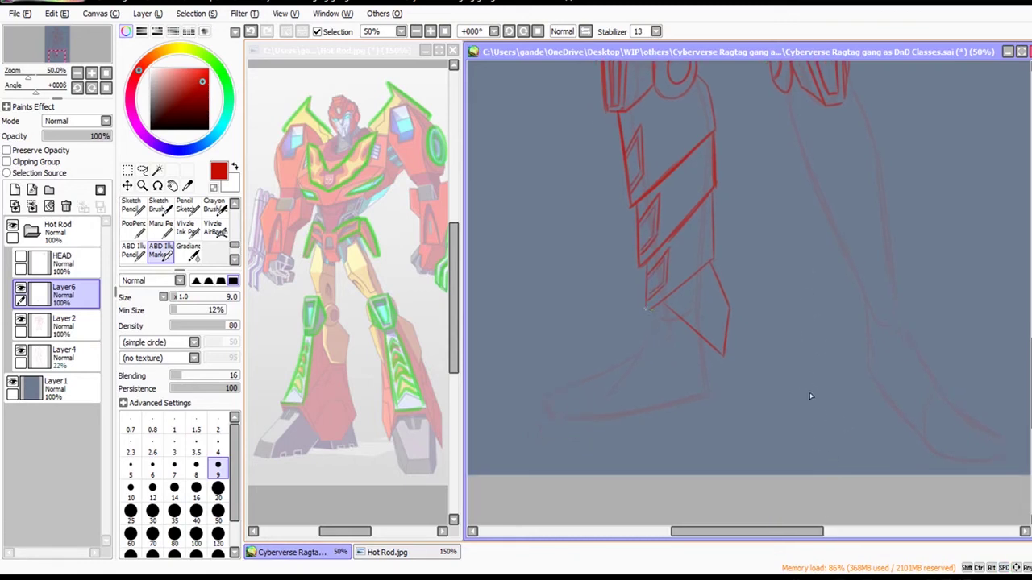
{"action": "mouse_move", "coordinate": [651, 310]}
{"action": "left_mouse_down"}
{"action": "mouse_move", "coordinate": [640, 338]}
{"action": "mouse_move", "coordinate": [706, 359]}
{"action": "left_mouse_up"}
{"action": "key", "text": "ctrl+z"}
{"action": "left_click_drag", "start_coordinate": [705, 359], "coordinate": [707, 391]}
Outline the left foot with a separate toe cap, sole, heel and instep joined to the ankle.
{"action": "left_click_drag", "start_coordinate": [641, 348], "coordinate": [542, 395]}
{"action": "key", "text": "ctrl+z"}
{"action": "key", "text": "ctrl+z"}
{"action": "key", "text": "ctrl+z"}
{"action": "key", "text": "ctrl+z"}
{"action": "mouse_move", "coordinate": [554, 416]}
{"action": "left_mouse_down"}
{"action": "mouse_move", "coordinate": [590, 377]}
{"action": "mouse_move", "coordinate": [614, 381]}
{"action": "mouse_move", "coordinate": [622, 414]}
{"action": "left_mouse_up"}
{"action": "left_click_drag", "start_coordinate": [555, 417], "coordinate": [619, 418]}
{"action": "key", "text": "ctrl+z"}
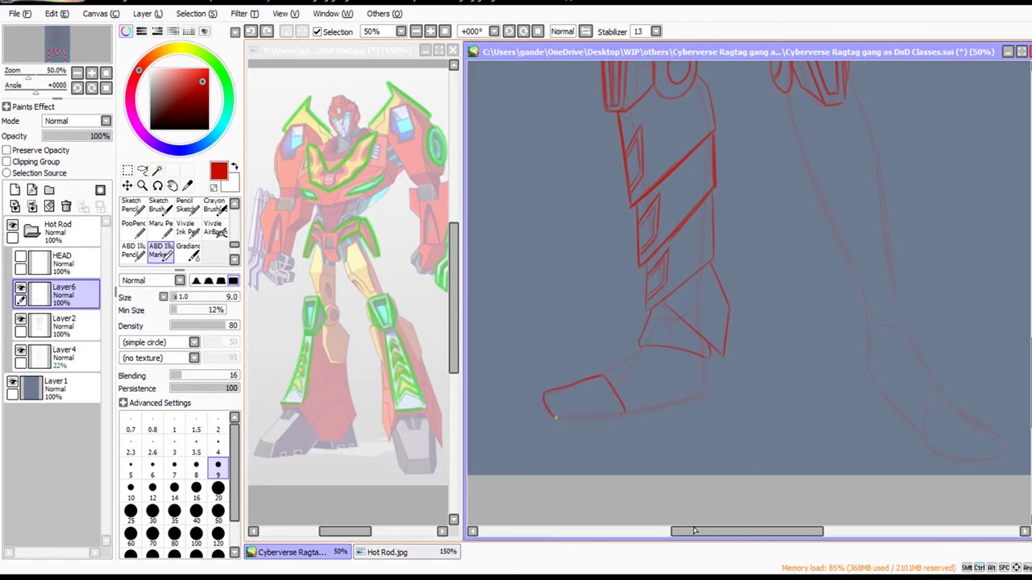
{"action": "mouse_move", "coordinate": [554, 417]}
{"action": "left_mouse_down"}
{"action": "mouse_move", "coordinate": [688, 402]}
{"action": "mouse_move", "coordinate": [707, 390]}
{"action": "mouse_move", "coordinate": [710, 361]}
{"action": "left_mouse_up"}
{"action": "left_click_drag", "start_coordinate": [603, 374], "coordinate": [643, 349]}
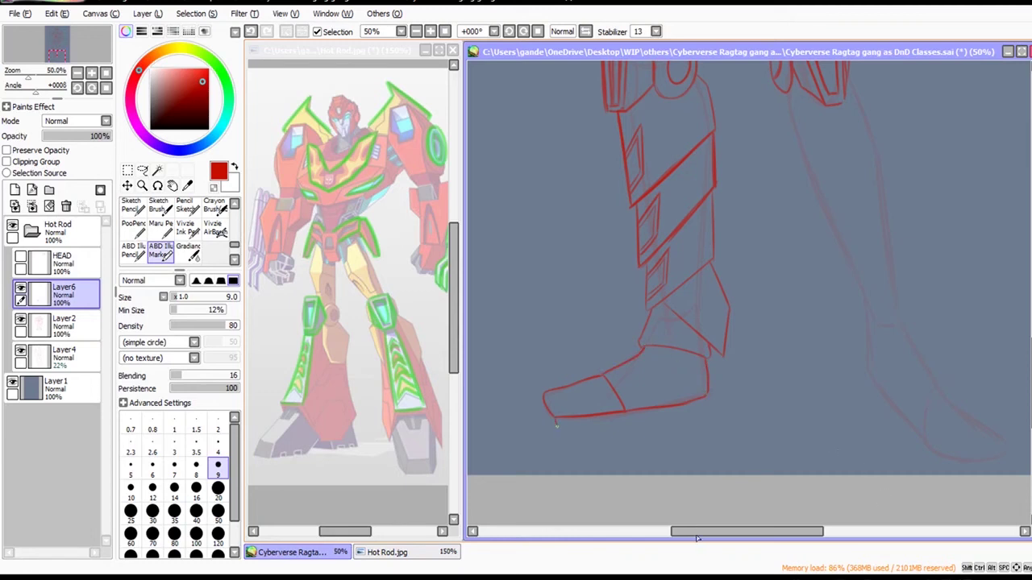
Draw a thick treaded sole with small notches under the left foot and clean up its heel end with the eraser.
{"action": "mouse_move", "coordinate": [554, 423]}
{"action": "left_mouse_down"}
{"action": "mouse_move", "coordinate": [698, 408]}
{"action": "mouse_move", "coordinate": [709, 396]}
{"action": "left_mouse_up"}
{"action": "scroll", "coordinate": [700, 426], "scroll_direction": "up", "scroll_amount": 1}
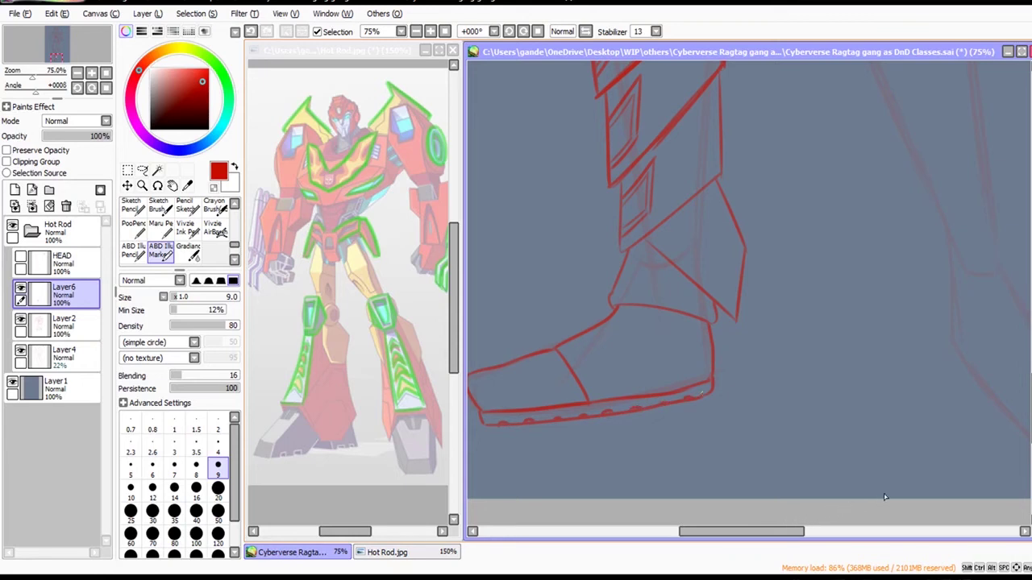
{"action": "left_click_drag", "start_coordinate": [897, 512], "coordinate": [979, 465]}
{"action": "key", "text": "e"}
{"action": "left_click_drag", "start_coordinate": [781, 501], "coordinate": [711, 491]}
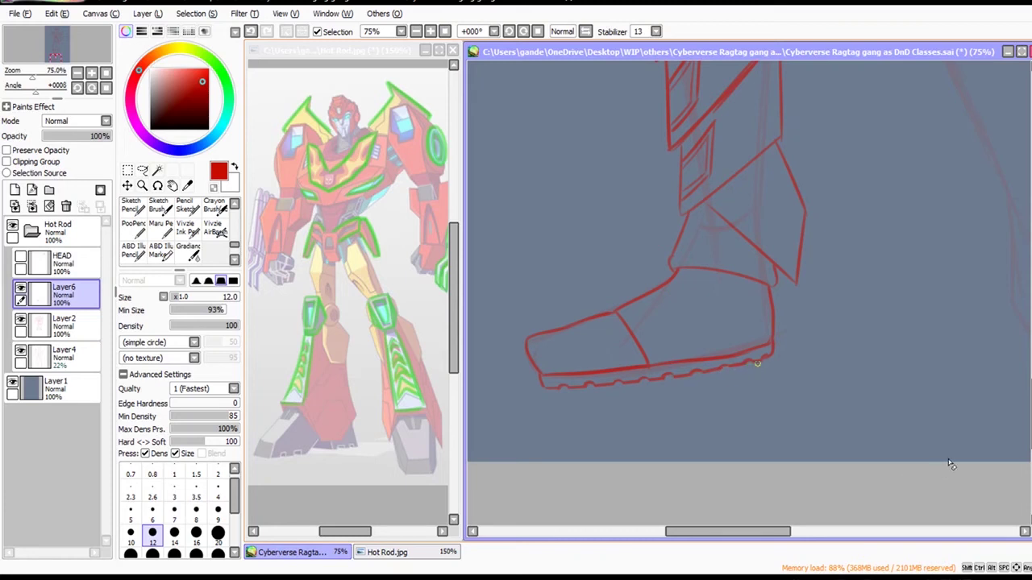
Rename the Hot Rod layer folder so its name starts with "Hot Rod - Pal", and make Layer6 active again.
{"action": "left_click", "coordinate": [58, 230]}
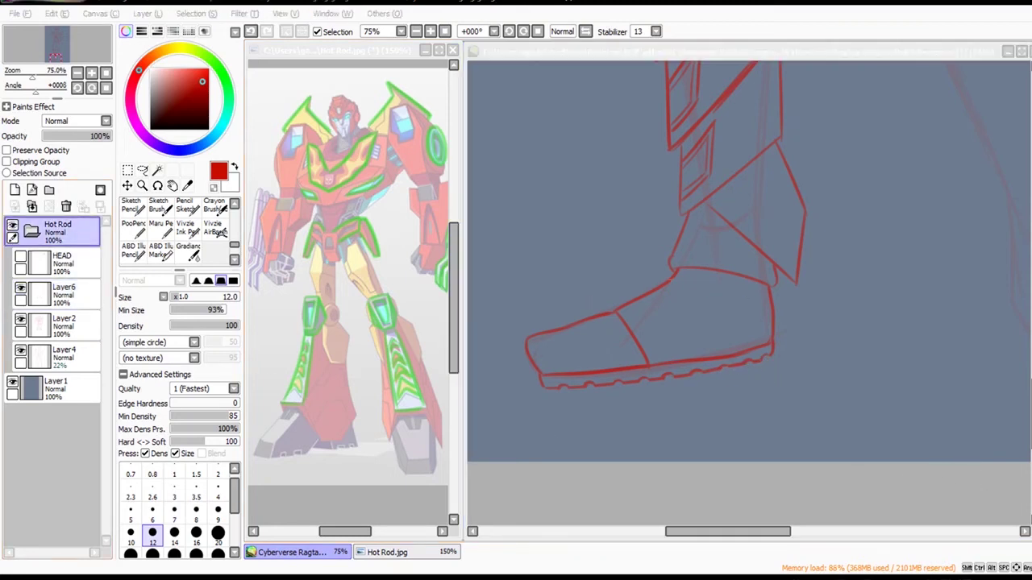
{"action": "left_click", "coordinate": [667, 255]}
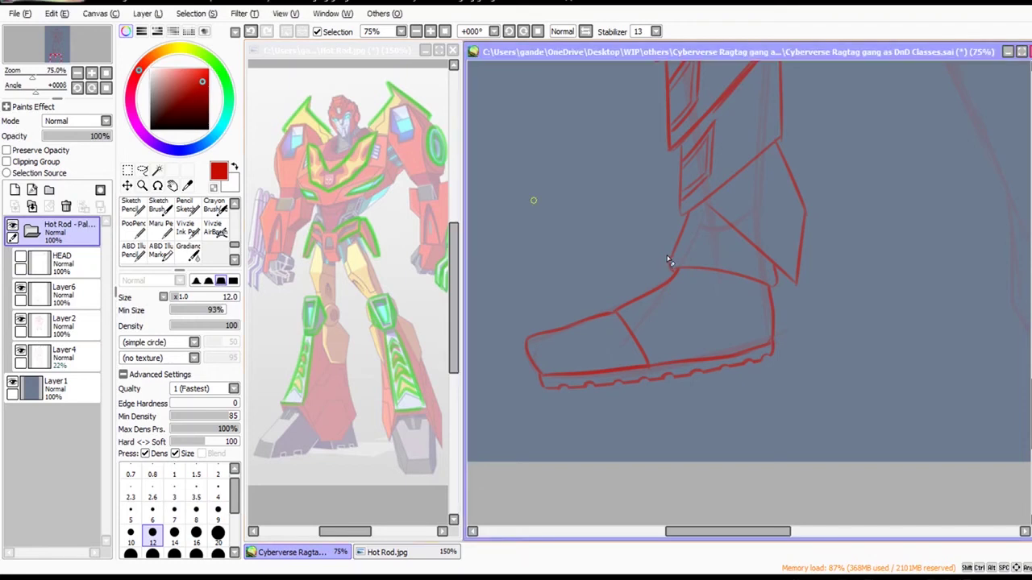
{"action": "left_click", "coordinate": [61, 294]}
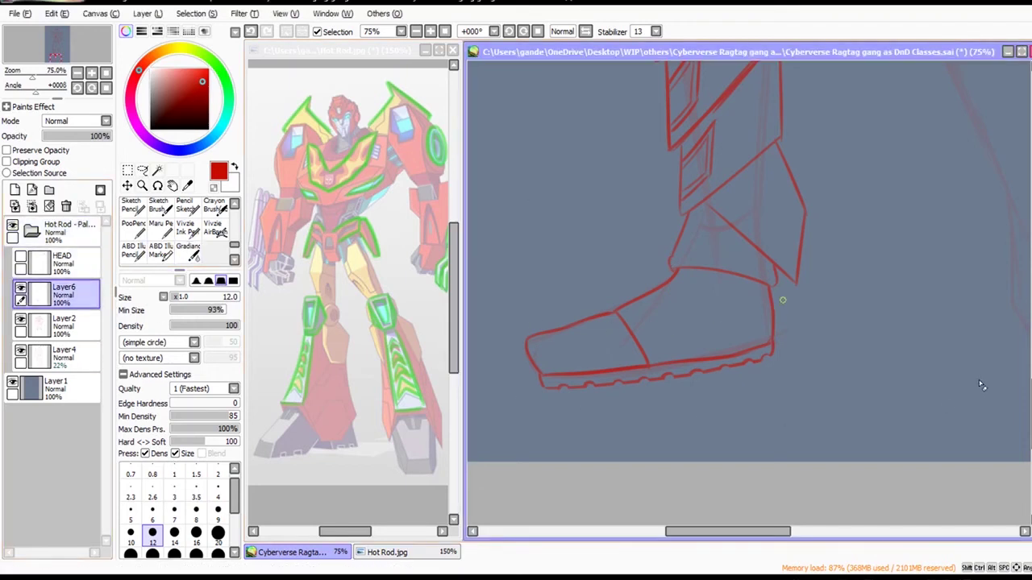
{"action": "left_click_drag", "start_coordinate": [985, 360], "coordinate": [977, 413]}
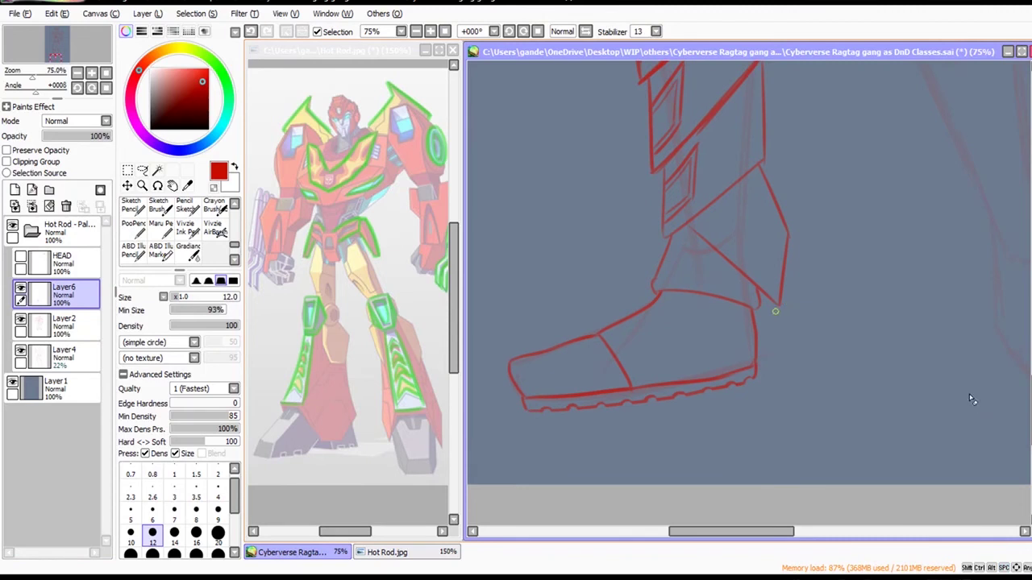
Try to redraw the front edge of the left ankle with the marker brush.
{"action": "left_click", "coordinate": [161, 250]}
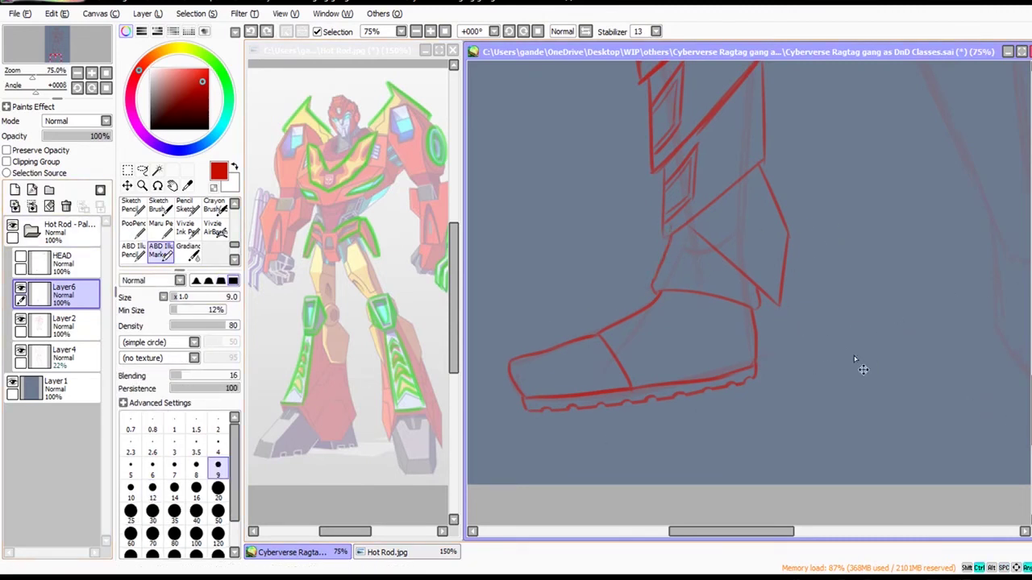
{"action": "left_click_drag", "start_coordinate": [660, 267], "coordinate": [650, 280]}
{"action": "key", "text": "ctrl+z"}
{"action": "key", "text": "ctrl+z"}
{"action": "key", "text": "ctrl+z"}
{"action": "left_click_drag", "start_coordinate": [670, 230], "coordinate": [658, 281]}
{"action": "key", "text": "ctrl+z"}
{"action": "left_click_drag", "start_coordinate": [670, 231], "coordinate": [655, 282]}
{"action": "key", "text": "ctrl+z"}
Draw the short upper inner edge of the right shin armour just below the round knee joint.
{"action": "left_click", "coordinate": [970, 367], "text": "ctrl+alt"}
{"action": "left_click", "coordinate": [970, 367], "text": "ctrl+alt"}
{"action": "left_click_drag", "start_coordinate": [970, 437], "coordinate": [903, 577]}
{"action": "left_click_drag", "start_coordinate": [978, 501], "coordinate": [921, 410]}
{"action": "left_click", "coordinate": [904, 390], "text": "ctrl"}
{"action": "mouse_move", "coordinate": [645, 171]}
{"action": "left_mouse_down"}
{"action": "mouse_move", "coordinate": [652, 207]}
{"action": "mouse_move", "coordinate": [713, 249]}
{"action": "left_mouse_up"}
{"action": "key", "text": "ctrl+z"}
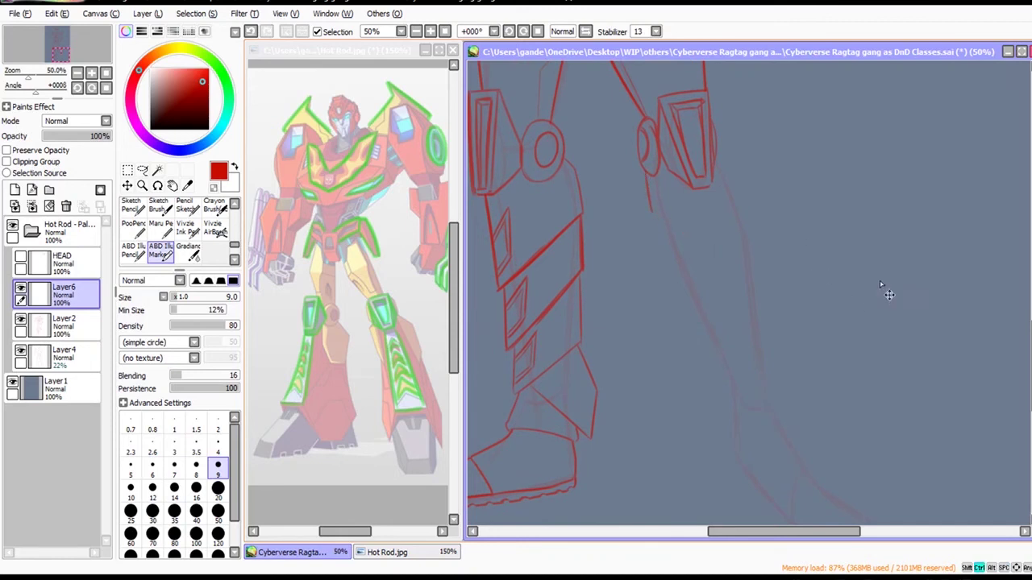
{"action": "left_click", "coordinate": [758, 405]}
{"action": "key", "text": "ctrl+z"}
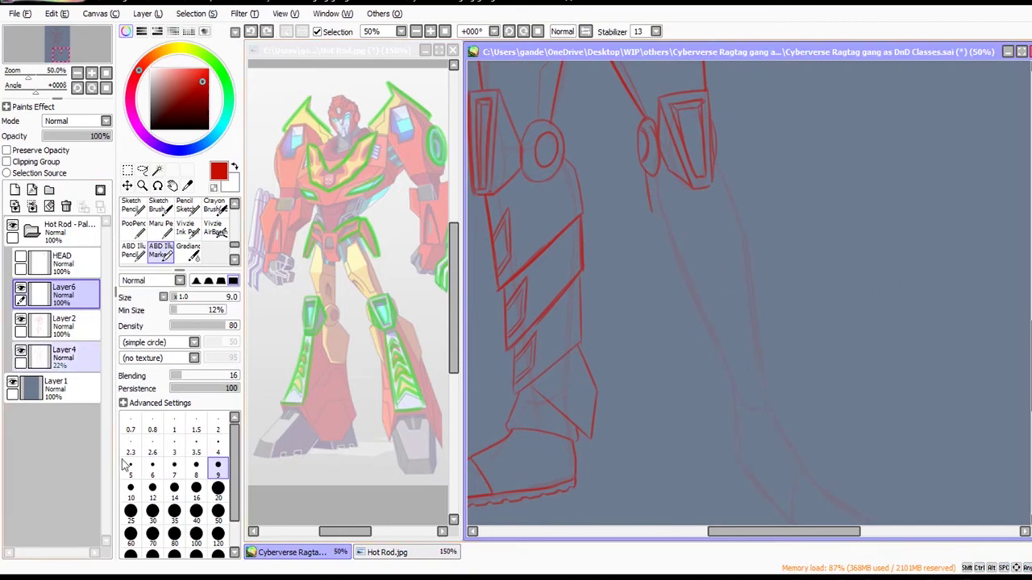
Draw a straight centre guideline down the right shin on a new layer above Layer6, and return to Layer6.
{"action": "left_click", "coordinate": [79, 356]}
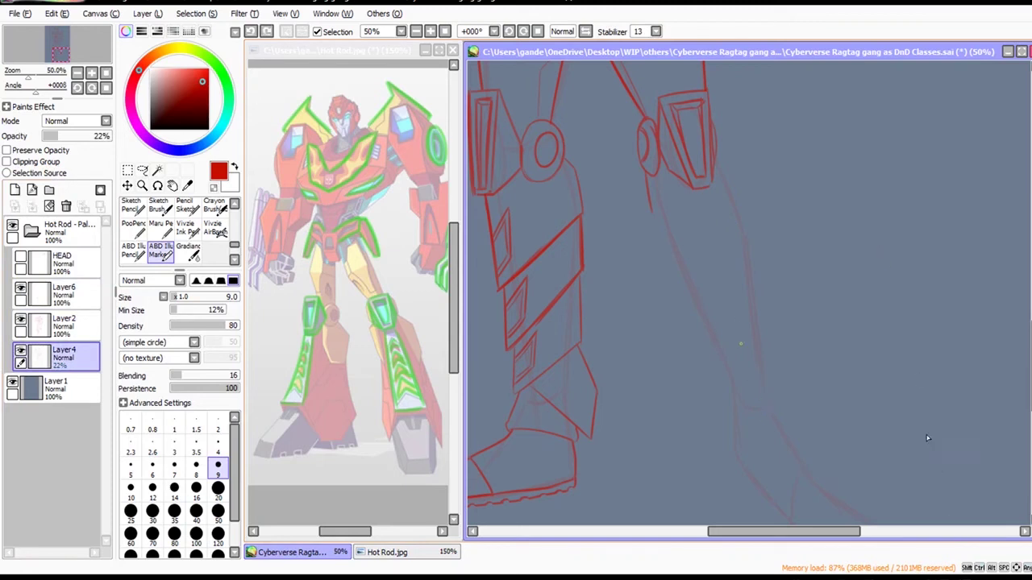
{"action": "left_click", "coordinate": [71, 294]}
{"action": "left_click", "coordinate": [15, 191]}
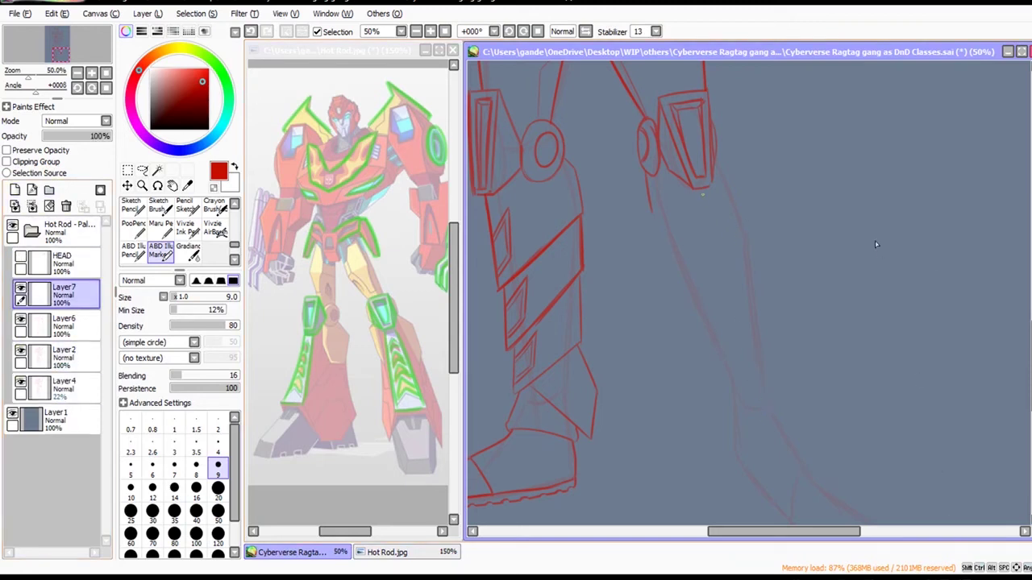
{"action": "key", "text": "Down"}
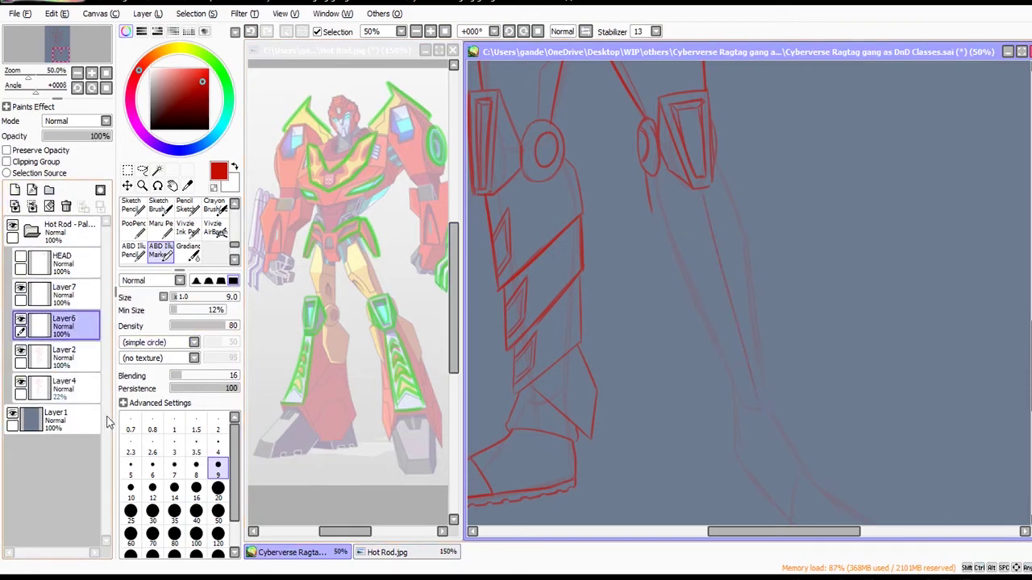
Draw the first right shin armour segment with a V-shaped lower edge pointing at the centre line and an outer edge rising to the knee.
{"action": "key", "text": "ctrl+z"}
{"action": "left_click_drag", "start_coordinate": [652, 211], "coordinate": [716, 252]}
{"action": "key", "text": "ctrl+z"}
{"action": "key", "text": "ctrl+y"}
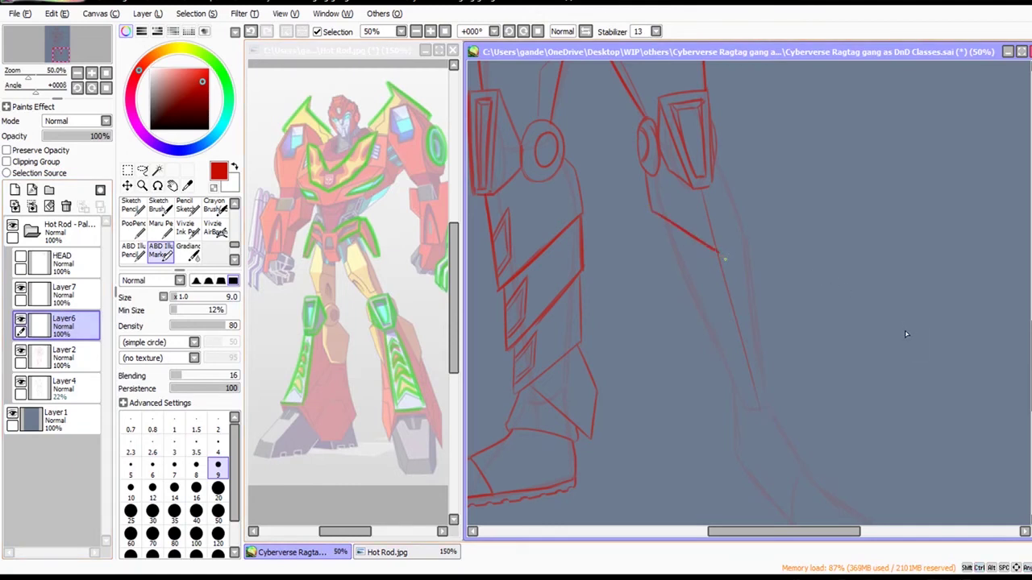
{"action": "left_click_drag", "start_coordinate": [719, 252], "coordinate": [732, 198]}
{"action": "left_click_drag", "start_coordinate": [714, 143], "coordinate": [732, 188]}
{"action": "key", "text": "ctrl+z"}
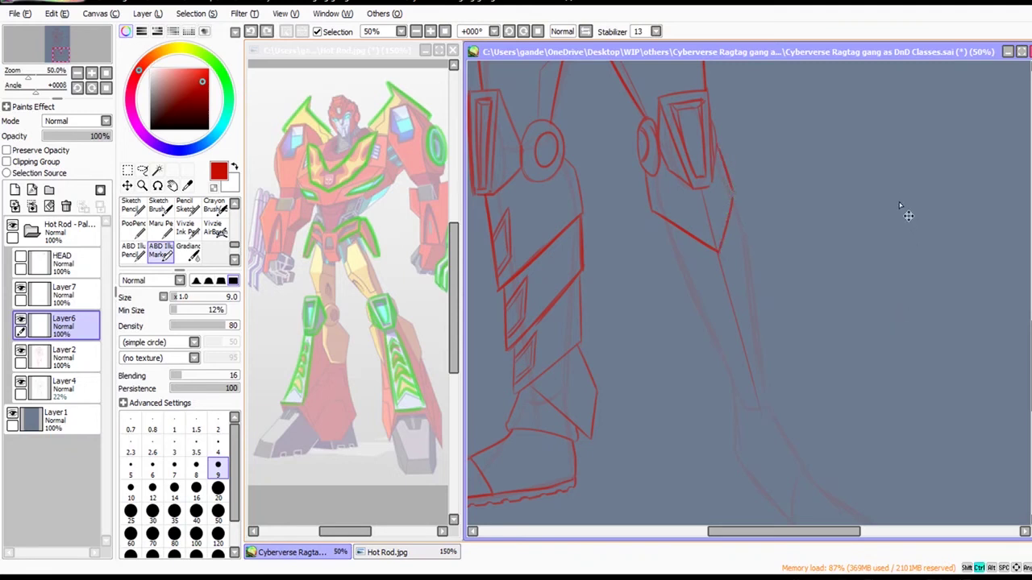
{"action": "left_click_drag", "start_coordinate": [715, 143], "coordinate": [733, 187]}
Draw the inner side and V-shaped lower edge of the second right shin armour segment.
{"action": "mouse_move", "coordinate": [661, 216]}
{"action": "left_mouse_down"}
{"action": "mouse_move", "coordinate": [675, 278]}
{"action": "mouse_move", "coordinate": [734, 320]}
{"action": "left_mouse_up"}
{"action": "key", "text": "ctrl+z"}
{"action": "mouse_move", "coordinate": [676, 276]}
{"action": "left_mouse_down"}
{"action": "mouse_move", "coordinate": [737, 321]}
{"action": "mouse_move", "coordinate": [756, 270]}
{"action": "left_mouse_up"}
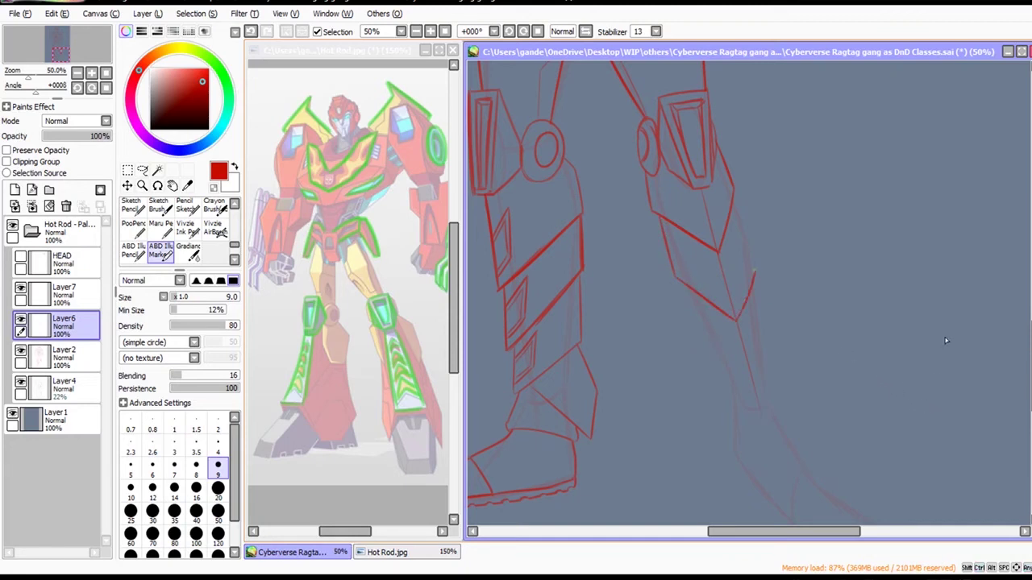
Draw the outer edge of the second right shin segment, running from the first segment's corner to the V's upper end.
{"action": "left_click_drag", "start_coordinate": [734, 193], "coordinate": [755, 267]}
{"action": "key", "text": "ctrl+z"}
{"action": "key", "text": "ctrl+z"}
{"action": "key", "text": "ctrl+z"}
{"action": "mouse_move", "coordinate": [736, 196]}
{"action": "left_mouse_down"}
{"action": "mouse_move", "coordinate": [752, 269]}
{"action": "mouse_move", "coordinate": [734, 201]}
{"action": "mouse_move", "coordinate": [745, 234]}
{"action": "left_mouse_up"}
{"action": "key", "text": "ctrl+y"}
{"action": "key", "text": "ctrl+z"}
{"action": "key", "text": "ctrl+z"}
{"action": "key", "text": "ctrl+y"}
{"action": "key", "text": "ctrl+y"}
{"action": "key", "text": "ctrl+y"}
{"action": "key", "text": "ctrl+z"}
{"action": "key", "text": "ctrl+y"}
{"action": "key", "text": "ctrl+y"}
{"action": "key", "text": "ctrl+y"}
{"action": "key", "text": "ctrl+z"}
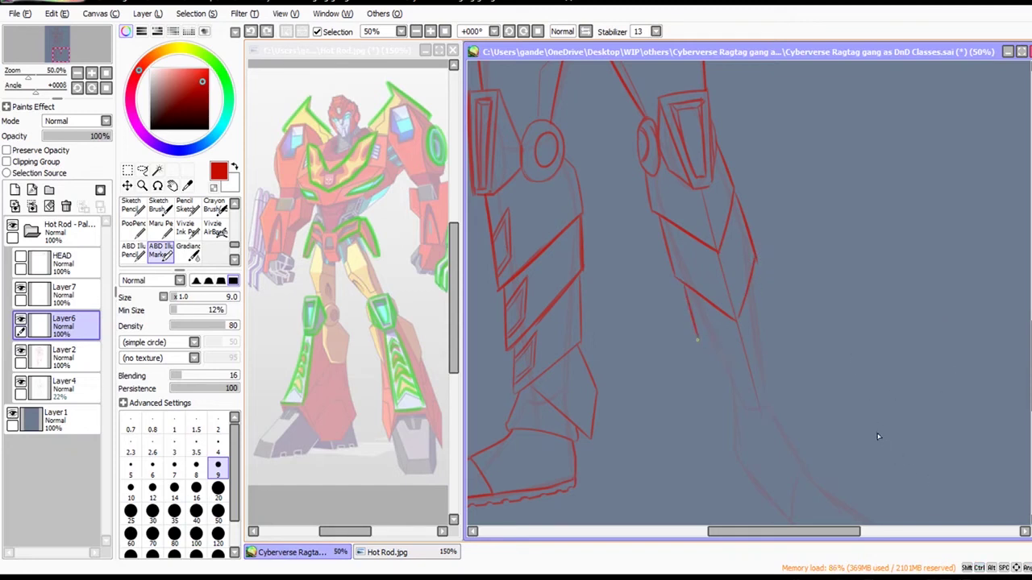
Draw the third right shin armour segment with its inner side, V-shaped lower edge and outer edge.
{"action": "key", "text": "ctrl+y"}
{"action": "key", "text": "ctrl+z"}
{"action": "mouse_move", "coordinate": [699, 342]}
{"action": "left_mouse_down"}
{"action": "mouse_move", "coordinate": [757, 378]}
{"action": "mouse_move", "coordinate": [768, 313]}
{"action": "left_mouse_up"}
{"action": "left_click_drag", "start_coordinate": [756, 264], "coordinate": [768, 323]}
{"action": "key", "text": "ctrl+z"}
{"action": "key", "text": "ctrl+z"}
{"action": "left_click_drag", "start_coordinate": [757, 264], "coordinate": [769, 323]}
{"action": "key", "text": "ctrl+y"}
{"action": "scroll", "coordinate": [959, 464], "scroll_direction": "down", "scroll_amount": 2}
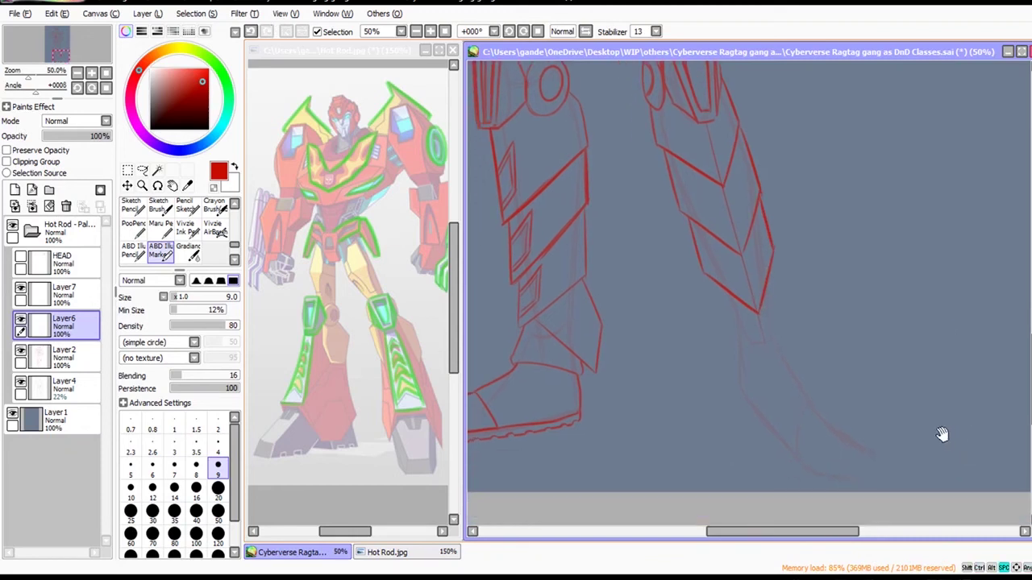
{"action": "mouse_move", "coordinate": [737, 303]}
{"action": "left_mouse_down"}
{"action": "mouse_move", "coordinate": [730, 346]}
{"action": "mouse_move", "coordinate": [707, 315]}
{"action": "mouse_move", "coordinate": [708, 278]}
{"action": "left_mouse_up"}
{"action": "key", "text": "ctrl+z"}
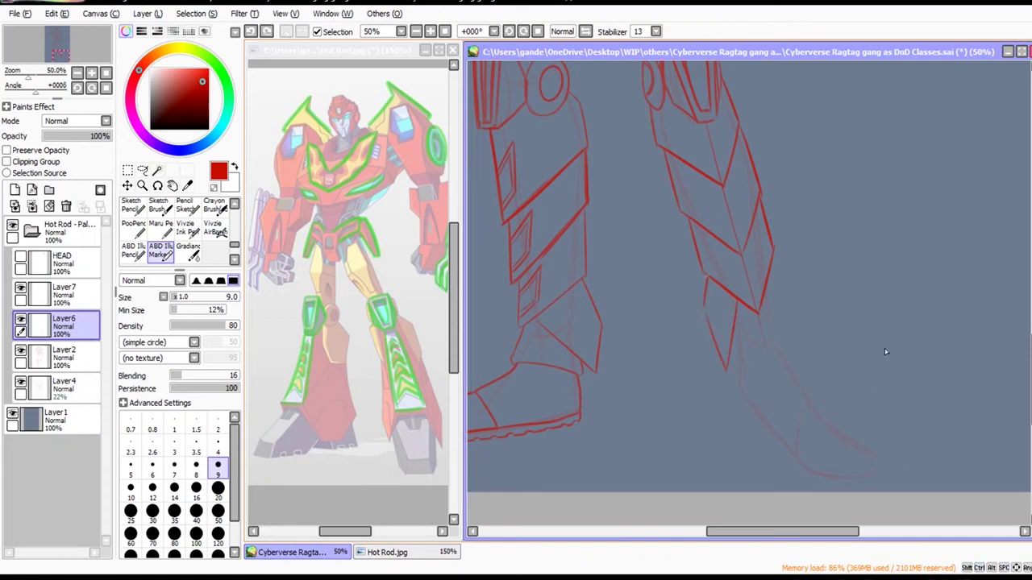
{"action": "left_click_drag", "start_coordinate": [768, 295], "coordinate": [789, 338]}
{"action": "key", "text": "ctrl+z"}
{"action": "key", "text": "ctrl+z"}
{"action": "key", "text": "ctrl+z"}
{"action": "key", "text": "ctrl+z"}
{"action": "key", "text": "ctrl+y"}
{"action": "key", "text": "ctrl+y"}
{"action": "key", "text": "ctrl+z"}
{"action": "key", "text": "ctrl+z"}
{"action": "key", "text": "ctrl+z"}
Draw a long pointed fin panel hanging from the inner half of the third right shin segment's lower edge.
{"action": "left_click_drag", "start_coordinate": [752, 312], "coordinate": [727, 365]}
{"action": "key", "text": "ctrl+z"}
{"action": "left_click_drag", "start_coordinate": [749, 314], "coordinate": [722, 377]}
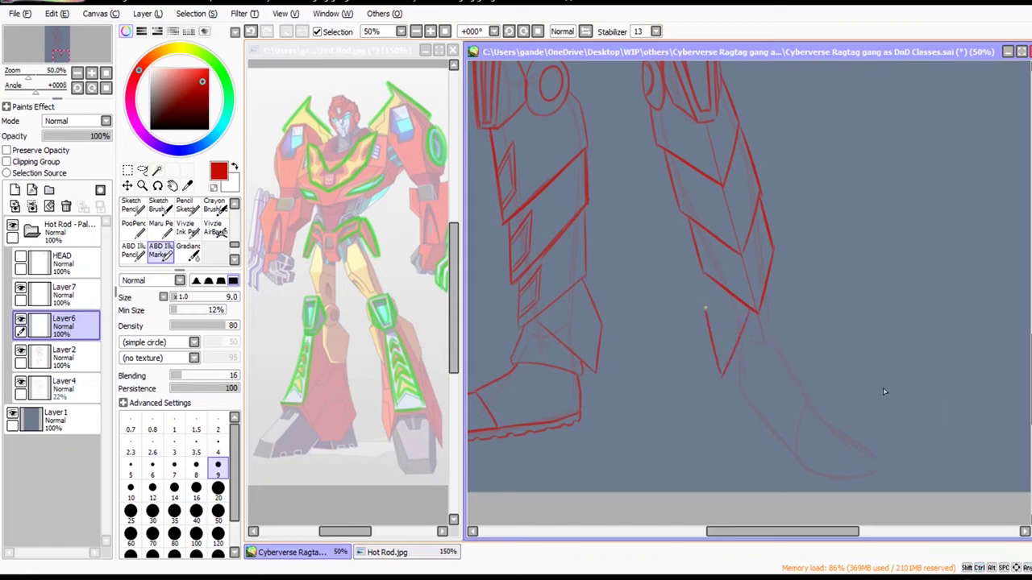
{"action": "key", "text": "ctrl+z"}
{"action": "key", "text": "ctrl+z"}
{"action": "left_click_drag", "start_coordinate": [722, 376], "coordinate": [709, 279]}
Draw the matching pointed fin panel on the outer side of the right ankle and tidy the fin tips with the eraser.
{"action": "left_click_drag", "start_coordinate": [764, 300], "coordinate": [786, 344]}
{"action": "key", "text": "ctrl+z"}
{"action": "left_click_drag", "start_coordinate": [766, 300], "coordinate": [809, 349]}
{"action": "key", "text": "ctrl+z"}
{"action": "key", "text": "ctrl+z"}
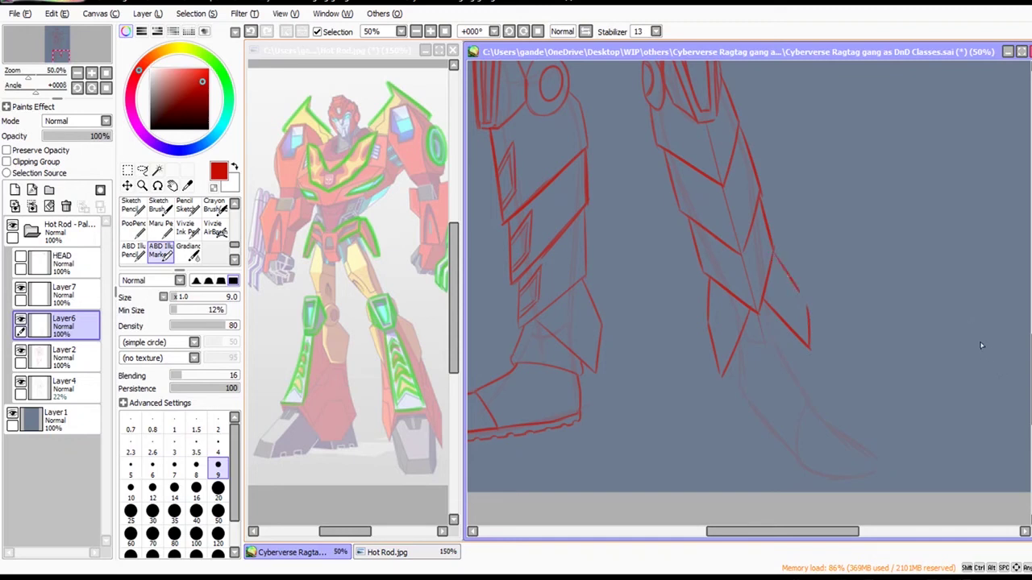
{"action": "key", "text": "ctrl+z"}
{"action": "left_click_drag", "start_coordinate": [773, 253], "coordinate": [807, 308]}
{"action": "key", "text": "e"}
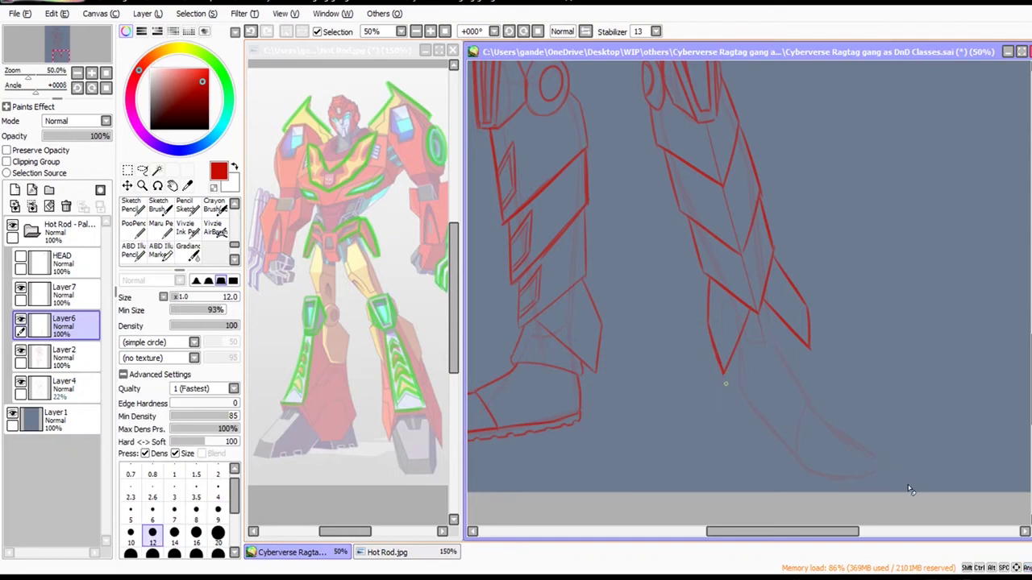
{"action": "key", "text": "alt+Tab"}
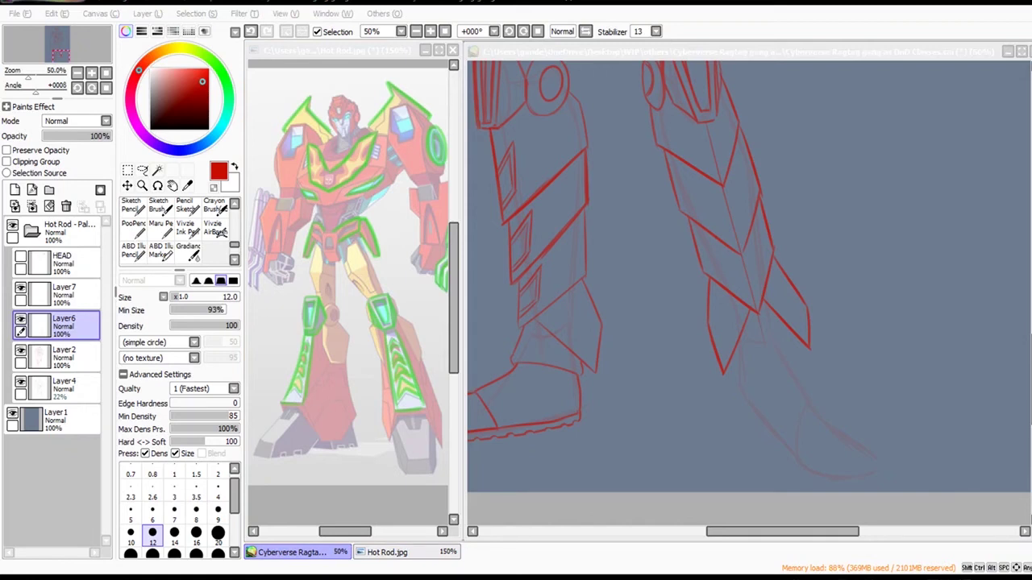
{"action": "key", "text": "alt+Tab"}
{"action": "key", "text": "alt+Tab"}
{"action": "key", "text": "alt+Tab"}
{"action": "key", "text": "alt+Tab"}
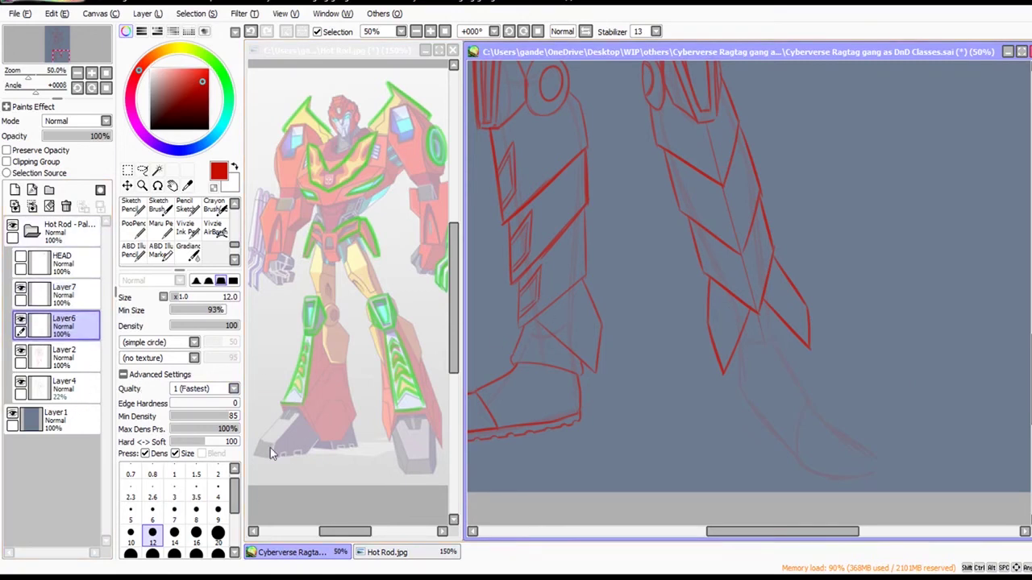
Draw the upper V edge of a chevron panel inside the first right shin segment with the marker brush.
{"action": "left_click", "coordinate": [160, 250]}
{"action": "scroll", "coordinate": [916, 231], "scroll_direction": "up", "scroll_amount": 2}
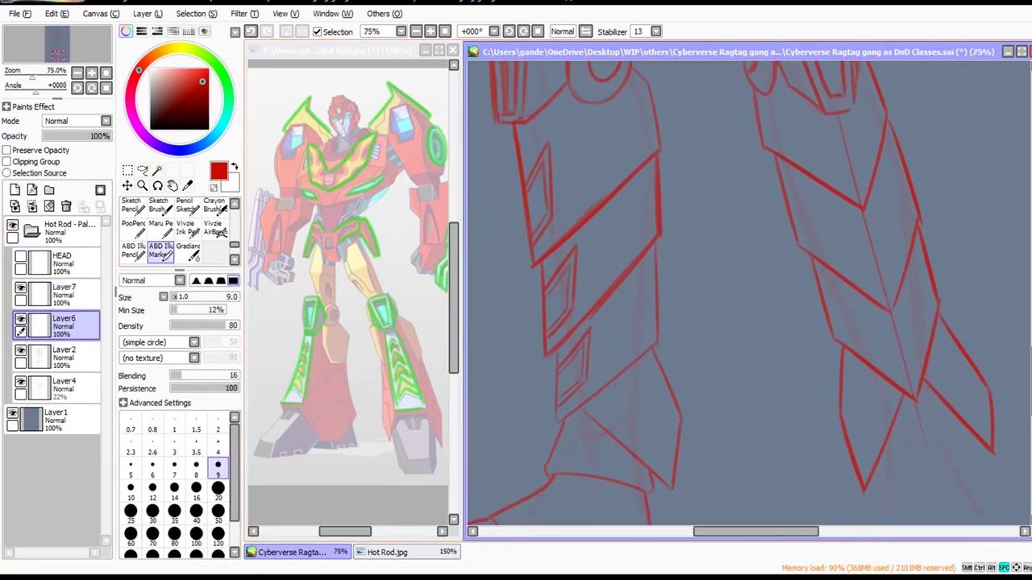
{"action": "left_click_drag", "start_coordinate": [895, 194], "coordinate": [730, 243]}
{"action": "left_click_drag", "start_coordinate": [659, 208], "coordinate": [689, 240]}
{"action": "key", "text": "ctrl+z"}
{"action": "mouse_move", "coordinate": [823, 286]}
{"action": "left_mouse_down"}
{"action": "mouse_move", "coordinate": [957, 260]}
{"action": "mouse_move", "coordinate": [838, 286]}
{"action": "left_mouse_up"}
{"action": "key", "text": "ctrl+z"}
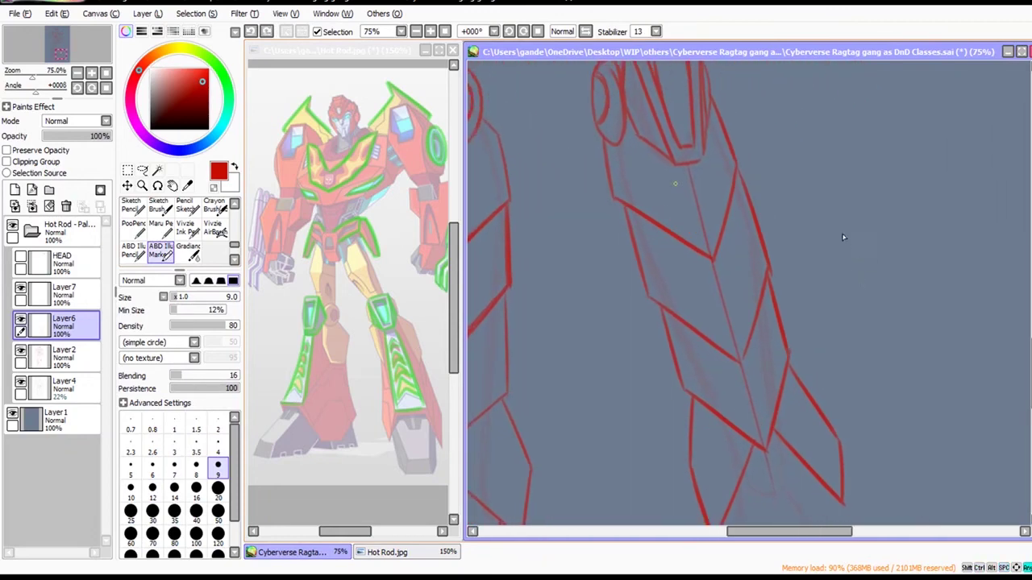
{"action": "left_click_drag", "start_coordinate": [656, 165], "coordinate": [691, 188]}
{"action": "key", "text": "ctrl+z"}
{"action": "mouse_move", "coordinate": [647, 164]}
{"action": "left_mouse_down"}
{"action": "mouse_move", "coordinate": [696, 191]}
{"action": "mouse_move", "coordinate": [713, 145]}
{"action": "left_mouse_up"}
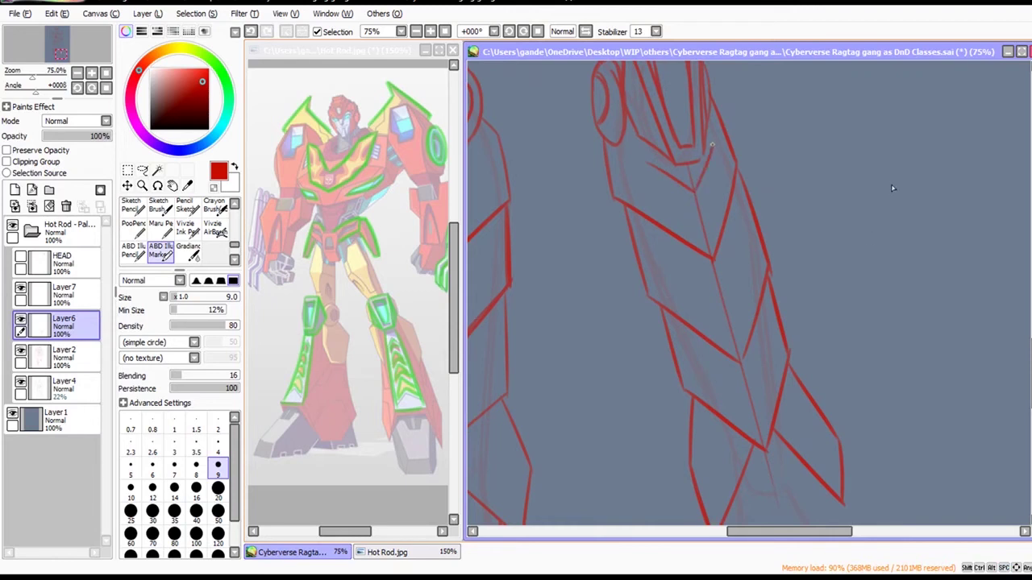
Close the first segment's chevron panel with a parallel lower V edge and two slanted sides.
{"action": "left_click_drag", "start_coordinate": [666, 216], "coordinate": [704, 236]}
{"action": "left_click_drag", "start_coordinate": [716, 195], "coordinate": [721, 179]}
{"action": "key", "text": "ctrl+z"}
{"action": "mouse_move", "coordinate": [706, 236]}
{"action": "left_mouse_down"}
{"action": "mouse_move", "coordinate": [724, 179]}
{"action": "mouse_move", "coordinate": [713, 153]}
{"action": "mouse_move", "coordinate": [724, 186]}
{"action": "left_mouse_up"}
{"action": "key", "text": "ctrl+z"}
{"action": "key", "text": "ctrl+z"}
{"action": "key", "text": "ctrl+z"}
{"action": "left_click_drag", "start_coordinate": [713, 147], "coordinate": [724, 193]}
{"action": "key", "text": "ctrl+z"}
{"action": "key", "text": "ctrl+y"}
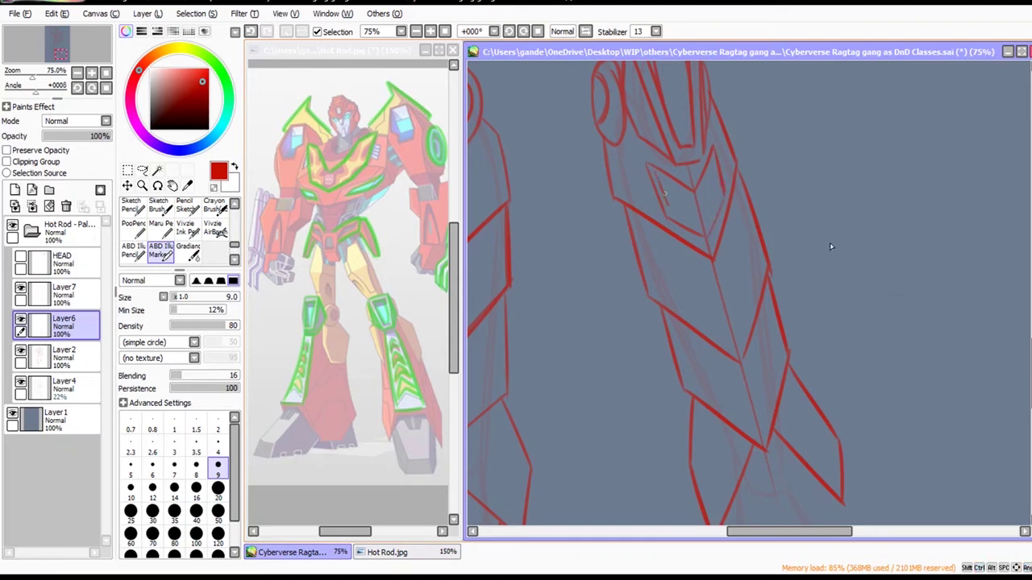
Add a smaller inset outline inside the first segment's chevron panel.
{"action": "key", "text": "ctrl+z"}
{"action": "mouse_move", "coordinate": [705, 233]}
{"action": "left_mouse_down"}
{"action": "mouse_move", "coordinate": [712, 162]}
{"action": "mouse_move", "coordinate": [686, 193]}
{"action": "mouse_move", "coordinate": [698, 202]}
{"action": "left_mouse_up"}
{"action": "key", "text": "ctrl+z"}
{"action": "key", "text": "ctrl+z"}
{"action": "key", "text": "ctrl+z"}
{"action": "left_click_drag", "start_coordinate": [656, 173], "coordinate": [700, 204]}
Delete the guideline layer and copy the lassoed chevron area of the right shin onto a new layer.
{"action": "left_click", "coordinate": [66, 295]}
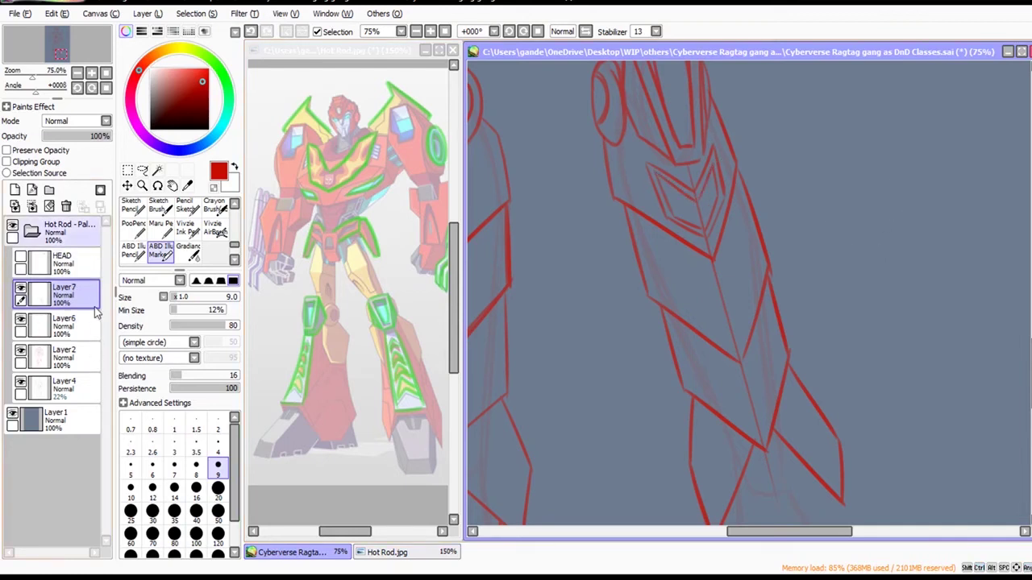
{"action": "left_click", "coordinate": [66, 206]}
{"action": "left_click", "coordinate": [143, 170]}
{"action": "mouse_move", "coordinate": [703, 114]}
{"action": "left_mouse_down"}
{"action": "mouse_move", "coordinate": [623, 247]}
{"action": "mouse_move", "coordinate": [739, 123]}
{"action": "left_mouse_up"}
{"action": "left_click_drag", "start_coordinate": [950, 340], "coordinate": [870, 214]}
{"action": "key", "text": "ctrl+c"}
{"action": "key", "text": "ctrl+v"}
{"action": "left_click_drag", "start_coordinate": [801, 171], "coordinate": [835, 260]}
{"action": "key", "text": "ctrl+z"}
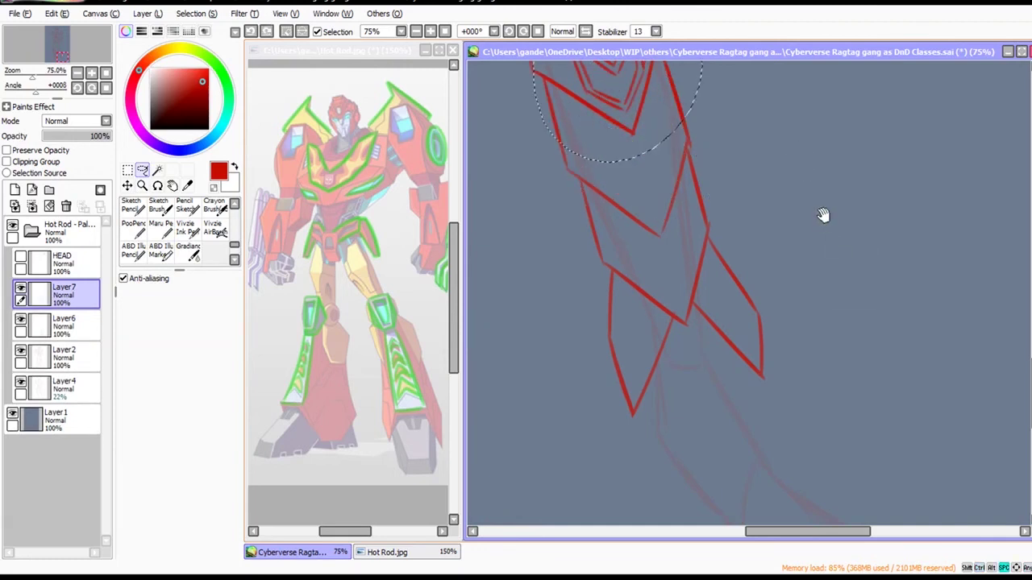
{"action": "left_click_drag", "start_coordinate": [824, 215], "coordinate": [823, 353]}
{"action": "left_click", "coordinate": [287, 32]}
Hide Layer6 and erase the surplus shin outlines around the copied chevron on Layer7.
{"action": "left_click", "coordinate": [21, 319]}
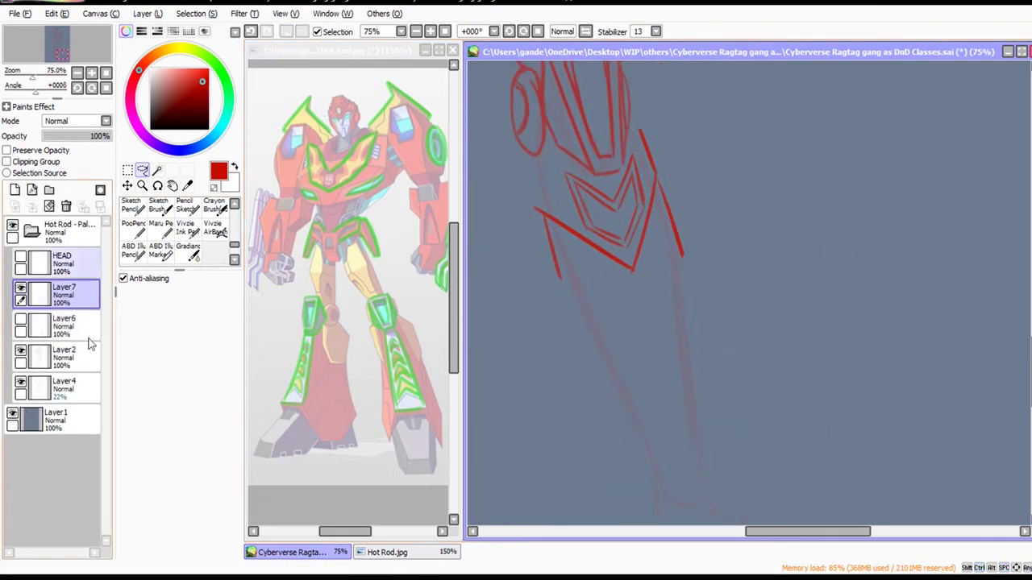
{"action": "key", "text": "e"}
{"action": "mouse_move", "coordinate": [568, 240]}
{"action": "left_mouse_down"}
{"action": "mouse_move", "coordinate": [720, 317]}
{"action": "mouse_move", "coordinate": [579, 245]}
{"action": "left_mouse_up"}
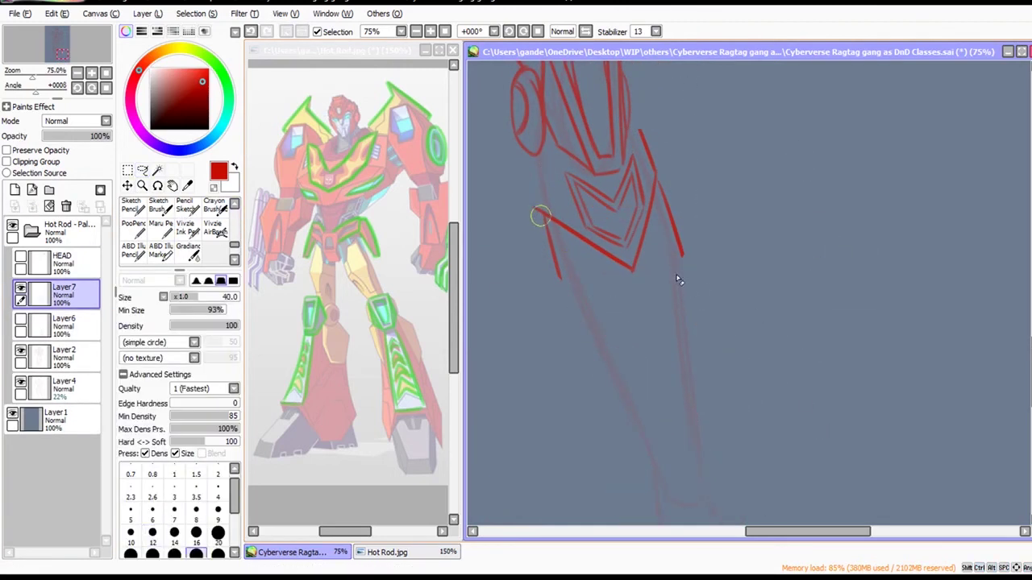
{"action": "mouse_move", "coordinate": [537, 203]}
{"action": "left_mouse_down"}
{"action": "mouse_move", "coordinate": [591, 256]}
{"action": "mouse_move", "coordinate": [568, 234]}
{"action": "mouse_move", "coordinate": [638, 276]}
{"action": "mouse_move", "coordinate": [661, 199]}
{"action": "mouse_move", "coordinate": [640, 122]}
{"action": "left_mouse_up"}
{"action": "left_click_drag", "start_coordinate": [690, 254], "coordinate": [658, 200]}
{"action": "left_click_drag", "start_coordinate": [559, 278], "coordinate": [543, 228]}
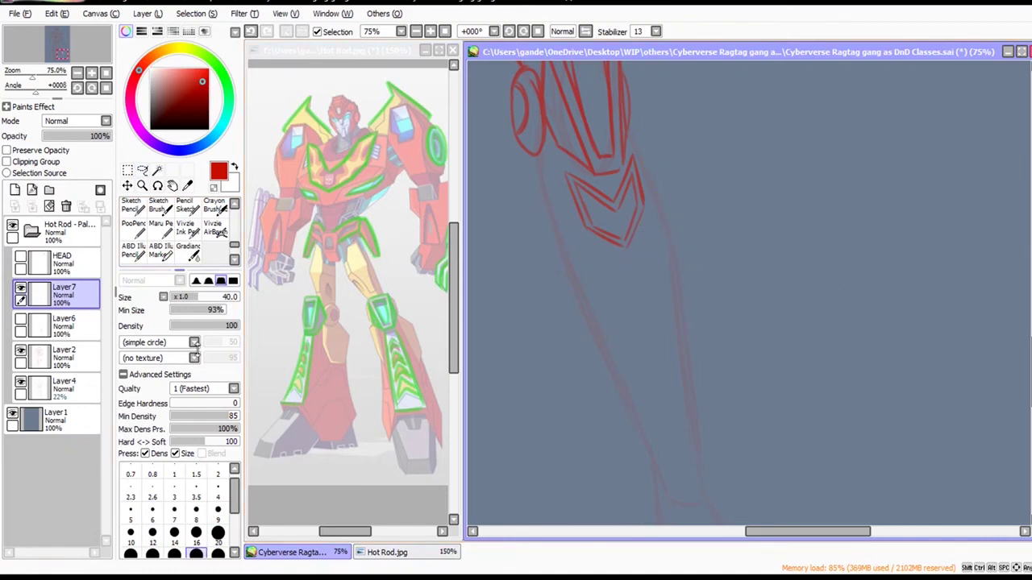
Show Layer6 again and move the lassoed chevron copy down into the second right shin segment.
{"action": "left_click", "coordinate": [21, 319]}
{"action": "left_click", "coordinate": [143, 170]}
{"action": "mouse_move", "coordinate": [686, 105]}
{"action": "left_mouse_down"}
{"action": "mouse_move", "coordinate": [702, 226]}
{"action": "mouse_move", "coordinate": [706, 211]}
{"action": "left_mouse_up"}
{"action": "mouse_move", "coordinate": [631, 215]}
{"action": "left_mouse_down"}
{"action": "mouse_move", "coordinate": [617, 144]}
{"action": "mouse_move", "coordinate": [651, 277]}
{"action": "mouse_move", "coordinate": [643, 279]}
{"action": "left_mouse_up"}
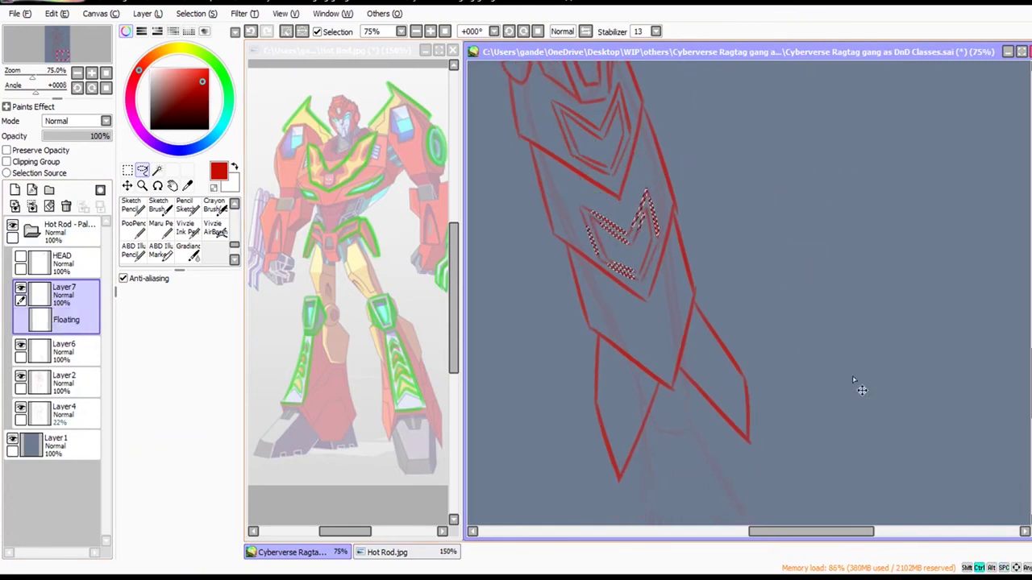
Paste another copy of the chevron on a new layer, position it in the third right shin segment, and clear the selection.
{"action": "mouse_move", "coordinate": [604, 156]}
{"action": "left_mouse_down"}
{"action": "mouse_move", "coordinate": [584, 313]}
{"action": "mouse_move", "coordinate": [658, 145]}
{"action": "left_mouse_up"}
{"action": "key", "text": "ctrl+c"}
{"action": "key", "text": "ctrl+v"}
{"action": "left_click_drag", "start_coordinate": [823, 352], "coordinate": [839, 442]}
{"action": "key", "text": "ctrl+d"}
{"action": "scroll", "coordinate": [930, 377], "scroll_direction": "down", "scroll_amount": 1}
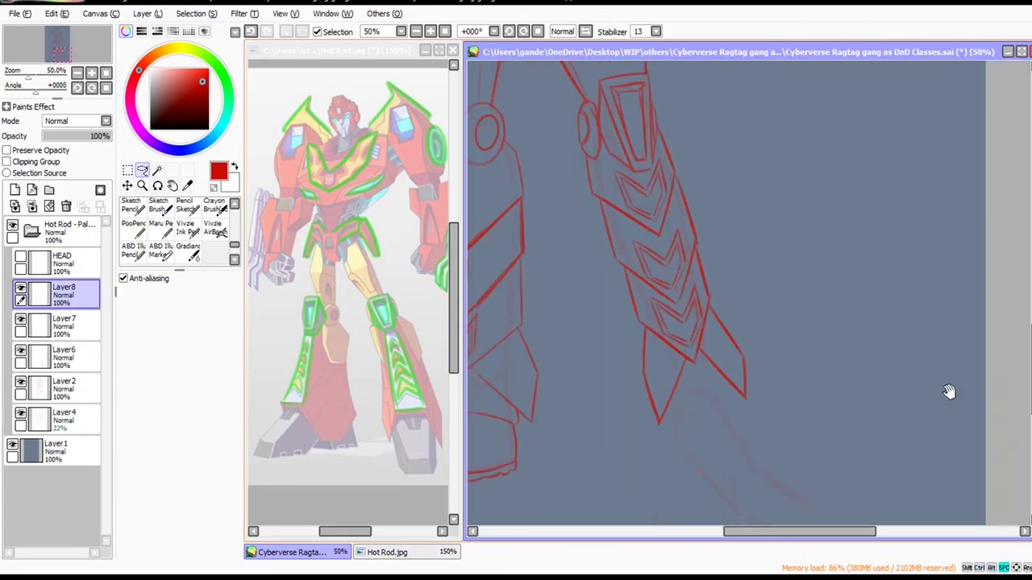
Nudge the middle chevron on Layer7 into place within its shin segment, and merge Layer8 and Layer7 down into Layer6.
{"action": "left_click", "coordinate": [56, 327]}
{"action": "key", "text": "v"}
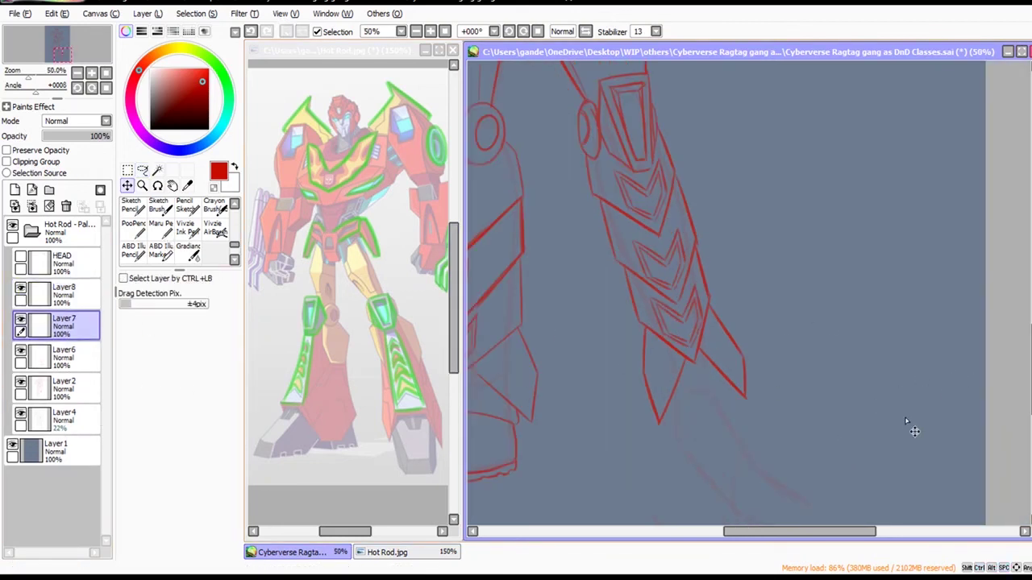
{"action": "left_click", "coordinate": [67, 295]}
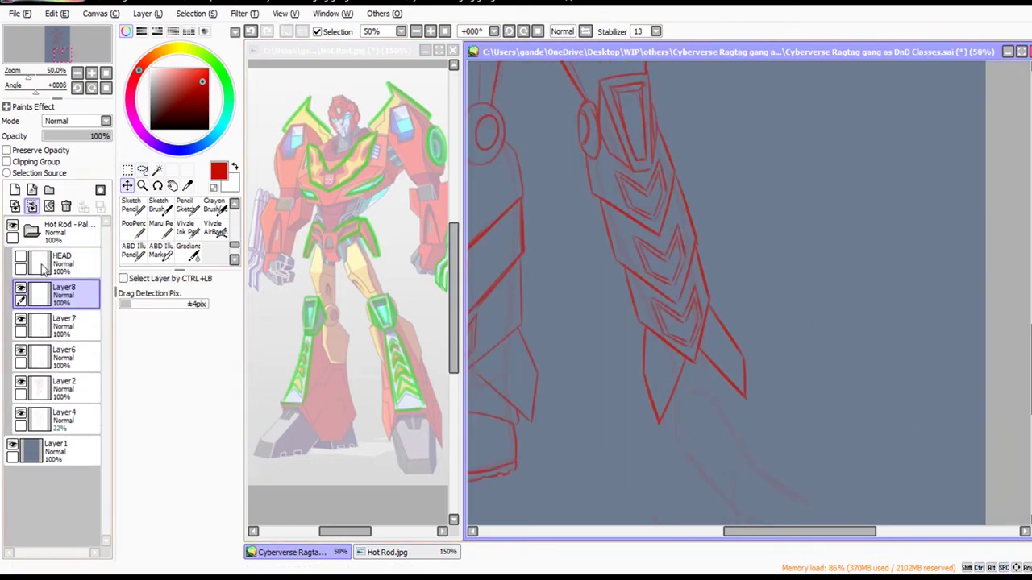
{"action": "left_click", "coordinate": [32, 207]}
{"action": "left_click", "coordinate": [32, 206]}
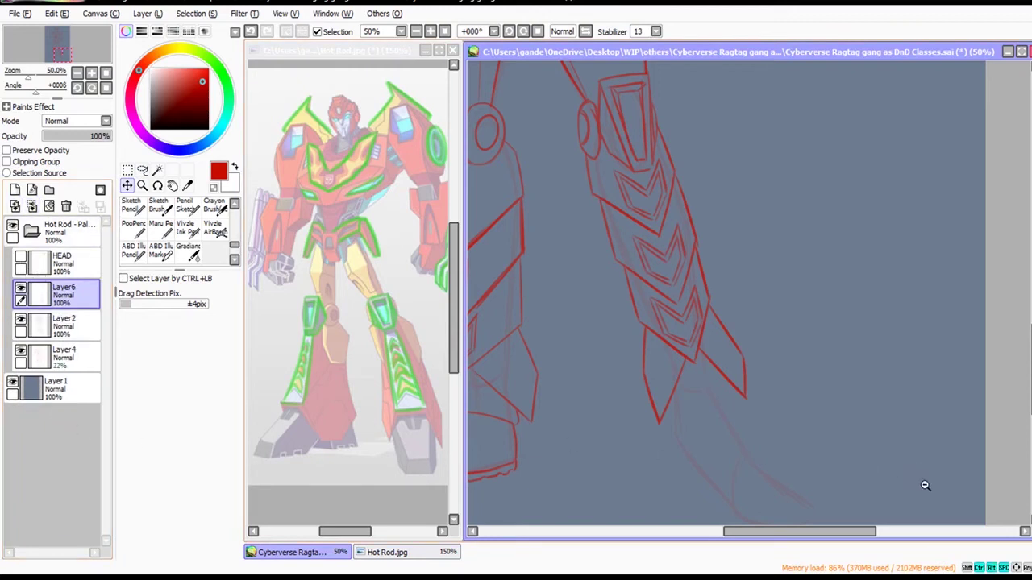
Maximize the canvas window and outline the remaining boot with its toe cap over the rough sketch, using the ABD marker brush at size 9.
{"action": "scroll", "coordinate": [924, 484], "scroll_direction": "down", "scroll_amount": 1}
{"action": "scroll", "coordinate": [825, 417], "scroll_direction": "up", "scroll_amount": 1}
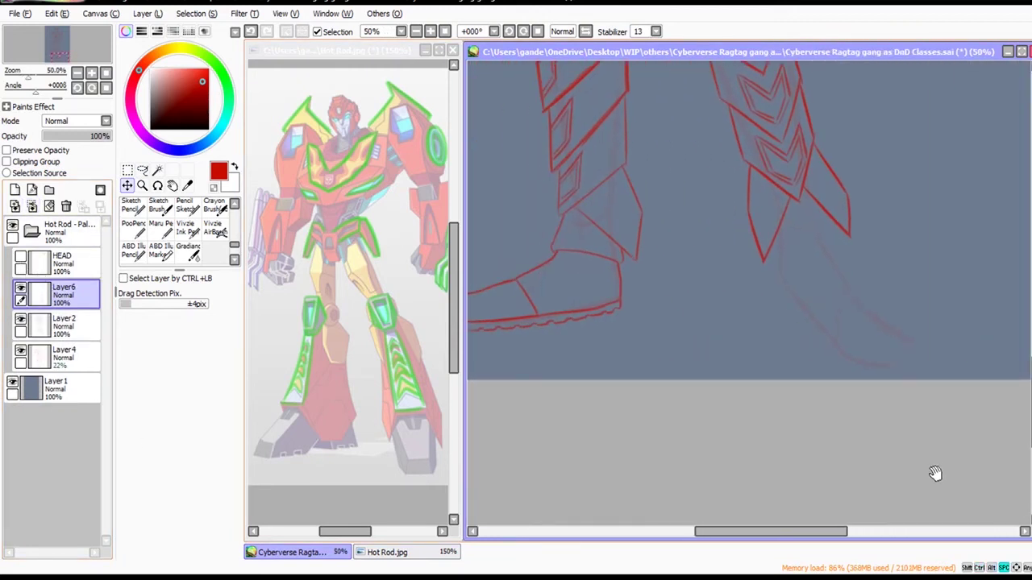
{"action": "double_click", "coordinate": [725, 55]}
{"action": "left_click_drag", "start_coordinate": [652, 491], "coordinate": [589, 494]}
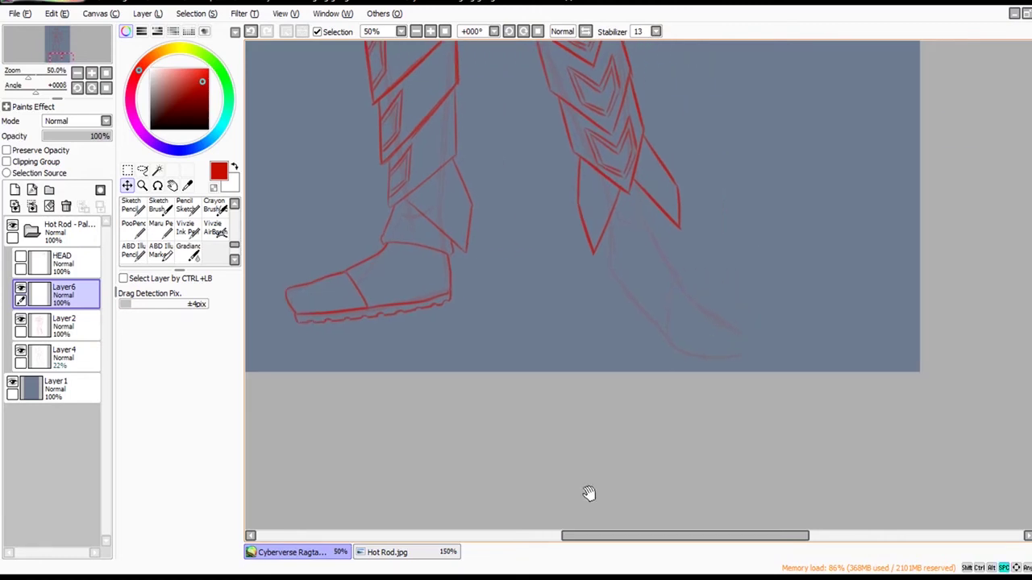
{"action": "left_click", "coordinate": [161, 253]}
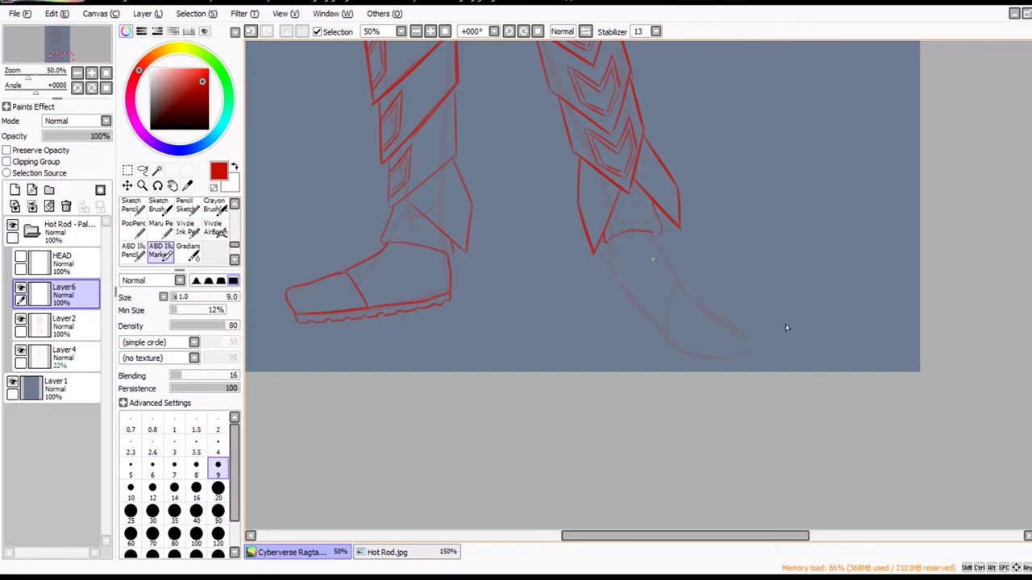
{"action": "left_click_drag", "start_coordinate": [616, 278], "coordinate": [648, 308]}
{"action": "key", "text": "ctrl+z"}
{"action": "left_click_drag", "start_coordinate": [609, 261], "coordinate": [682, 354]}
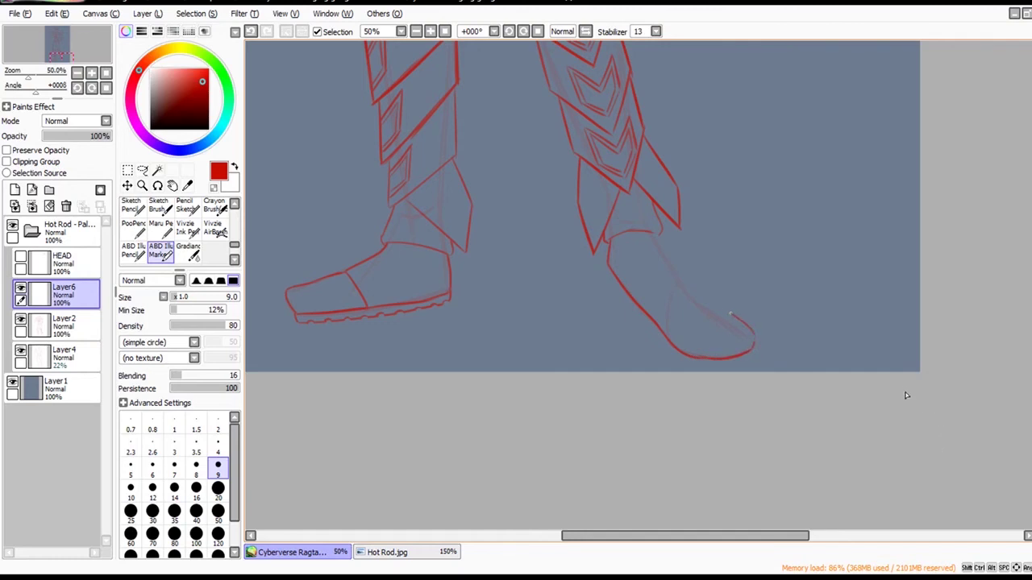
{"action": "key", "text": "ctrl+z"}
{"action": "key", "text": "ctrl+y"}
{"action": "left_click_drag", "start_coordinate": [751, 363], "coordinate": [683, 336]}
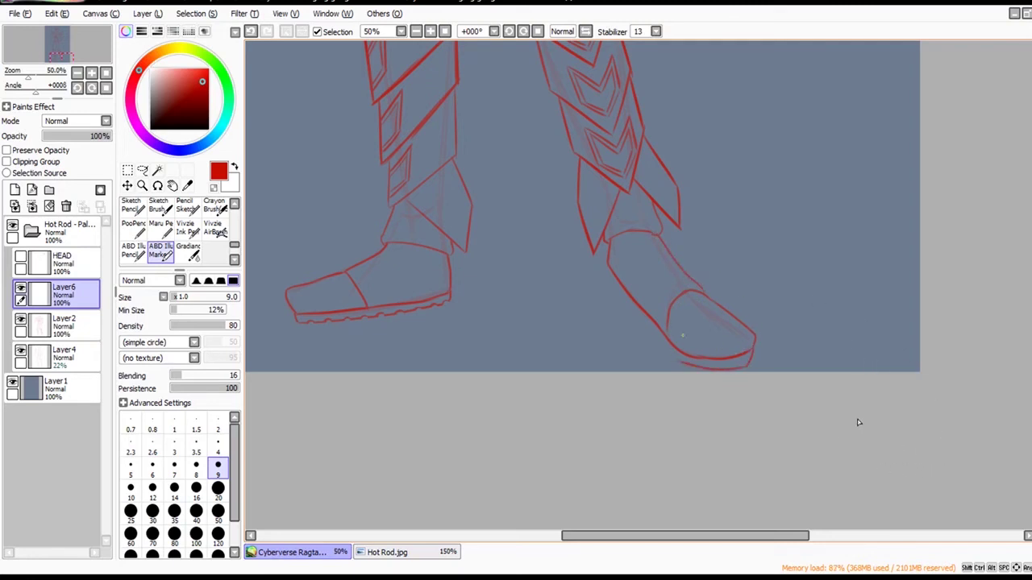
Draw the sole along the boot's lower edge with small tread notches, and erase the surplus sole line at the notches.
{"action": "mouse_move", "coordinate": [605, 276]}
{"action": "left_mouse_down"}
{"action": "mouse_move", "coordinate": [687, 369]}
{"action": "mouse_move", "coordinate": [771, 363]}
{"action": "left_mouse_up"}
{"action": "key", "text": "ctrl+z"}
{"action": "left_click", "coordinate": [716, 371], "text": "ctrl"}
{"action": "key", "text": "e"}
{"action": "left_click", "coordinate": [162, 252]}
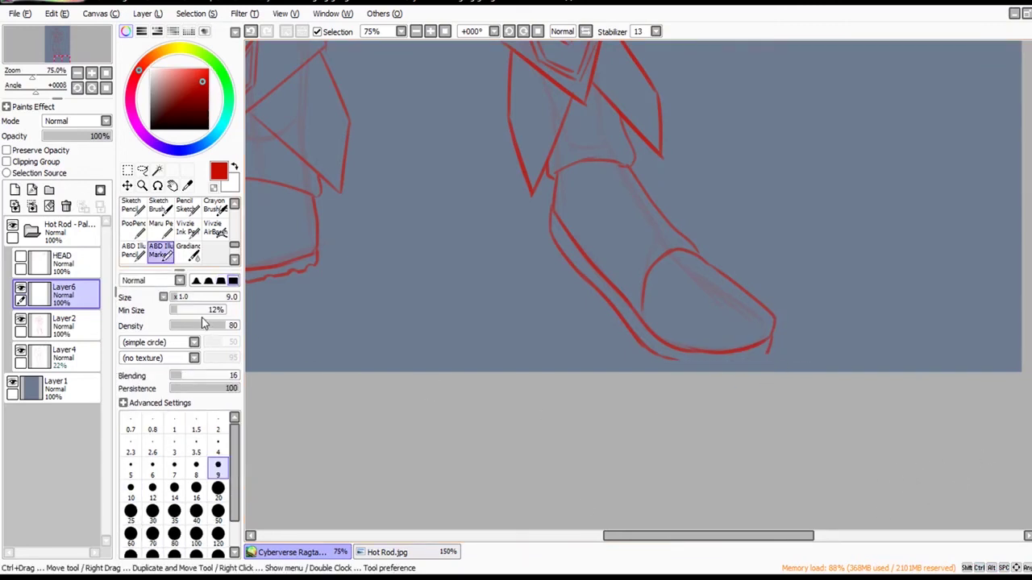
{"action": "mouse_move", "coordinate": [655, 353]}
{"action": "left_mouse_down"}
{"action": "mouse_move", "coordinate": [698, 365]}
{"action": "mouse_move", "coordinate": [767, 355]}
{"action": "left_mouse_up"}
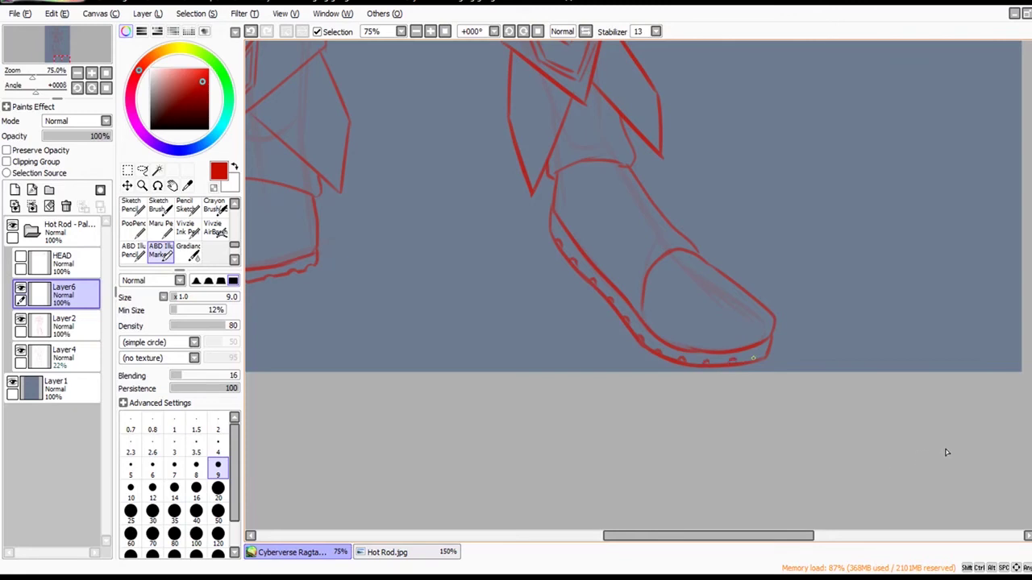
{"action": "key", "text": "e"}
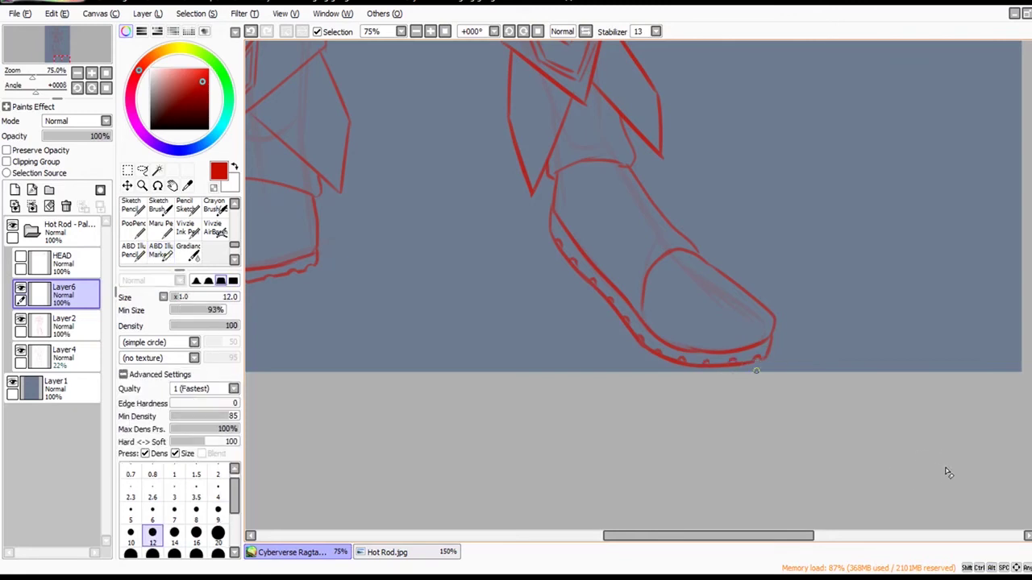
{"action": "mouse_move", "coordinate": [731, 367]}
{"action": "left_mouse_down"}
{"action": "mouse_move", "coordinate": [682, 368]}
{"action": "mouse_move", "coordinate": [657, 355]}
{"action": "left_mouse_up"}
Scale the whole Hot Rod layer folder down slightly so the boot clears the canvas's lower edge.
{"action": "scroll", "coordinate": [716, 436], "scroll_direction": "down", "scroll_amount": 3}
{"action": "scroll", "coordinate": [809, 511], "scroll_direction": "down", "scroll_amount": 2}
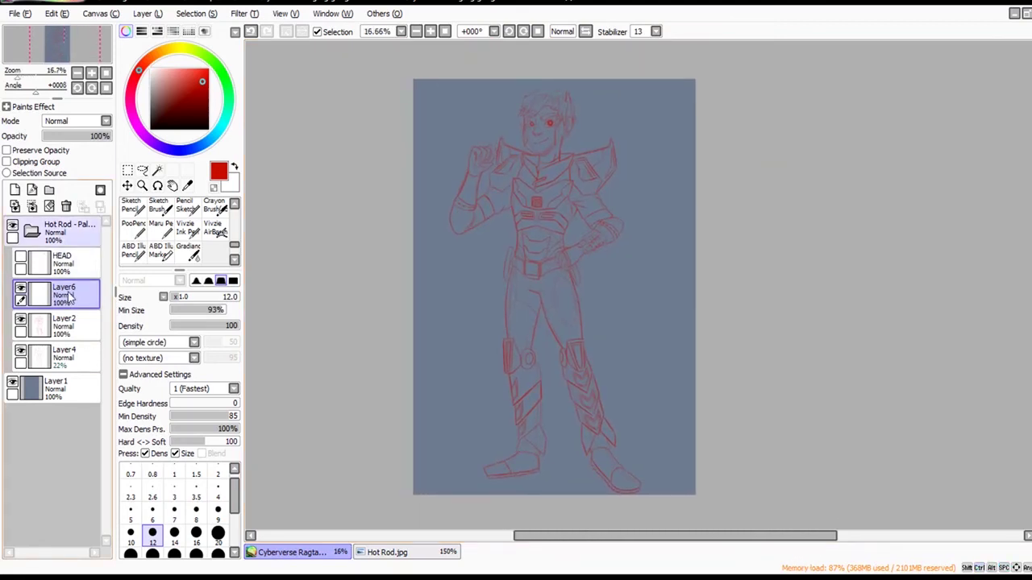
{"action": "left_click", "coordinate": [71, 232]}
{"action": "left_click", "coordinate": [129, 171]}
{"action": "left_click", "coordinate": [137, 333]}
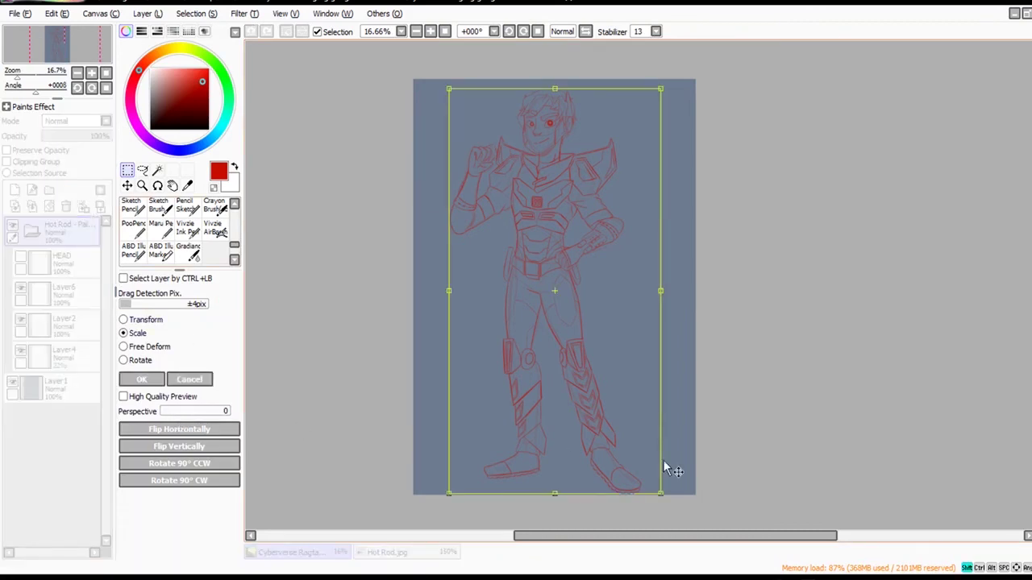
{"action": "left_click_drag", "start_coordinate": [661, 493], "coordinate": [658, 488]}
{"action": "left_click", "coordinate": [142, 380]}
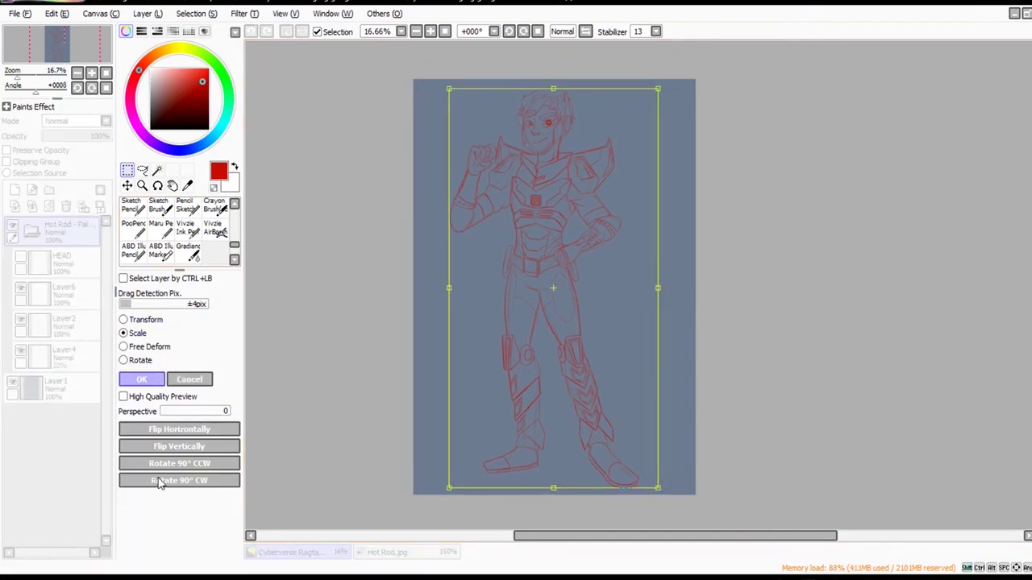
Move the whole figure towards the left side of the canvas and scale it down a little further.
{"action": "left_click", "coordinate": [128, 186]}
{"action": "mouse_move", "coordinate": [797, 477]}
{"action": "left_mouse_down"}
{"action": "mouse_move", "coordinate": [775, 481]}
{"action": "mouse_move", "coordinate": [749, 433]}
{"action": "mouse_move", "coordinate": [753, 418]}
{"action": "left_mouse_up"}
{"action": "key", "text": "ctrl+t"}
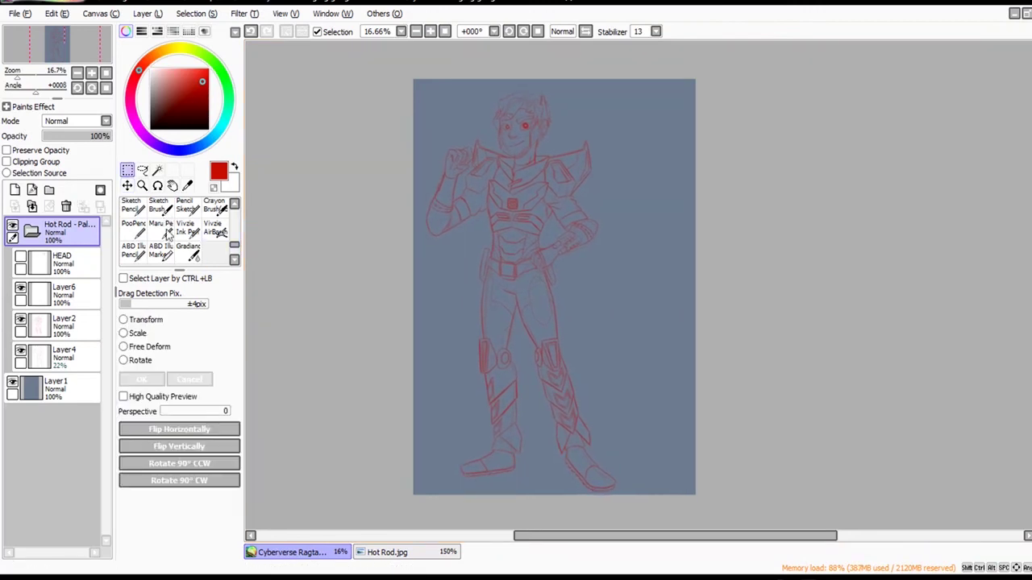
{"action": "left_click_drag", "start_coordinate": [795, 118], "coordinate": [783, 134]}
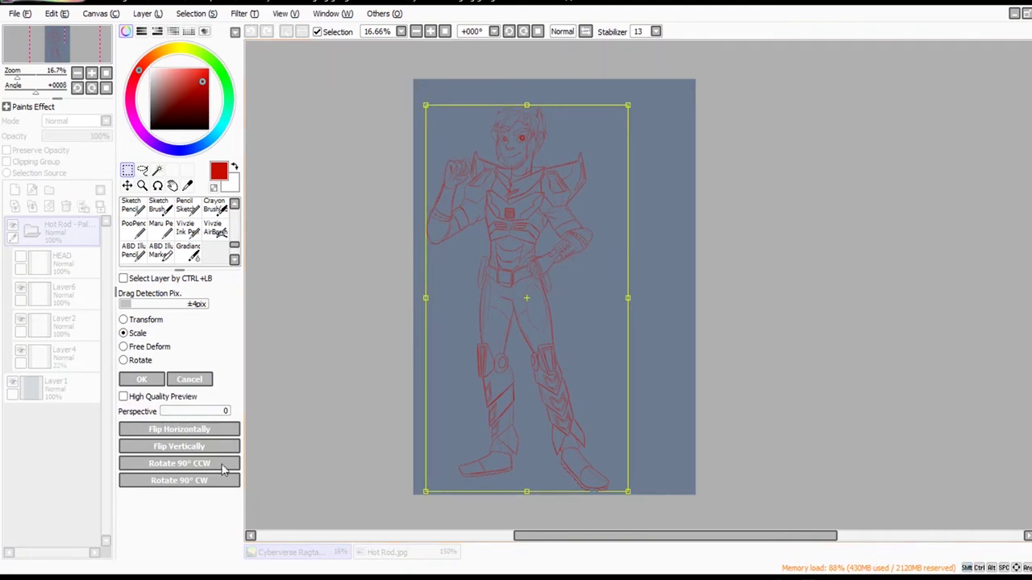
{"action": "key", "text": "Return"}
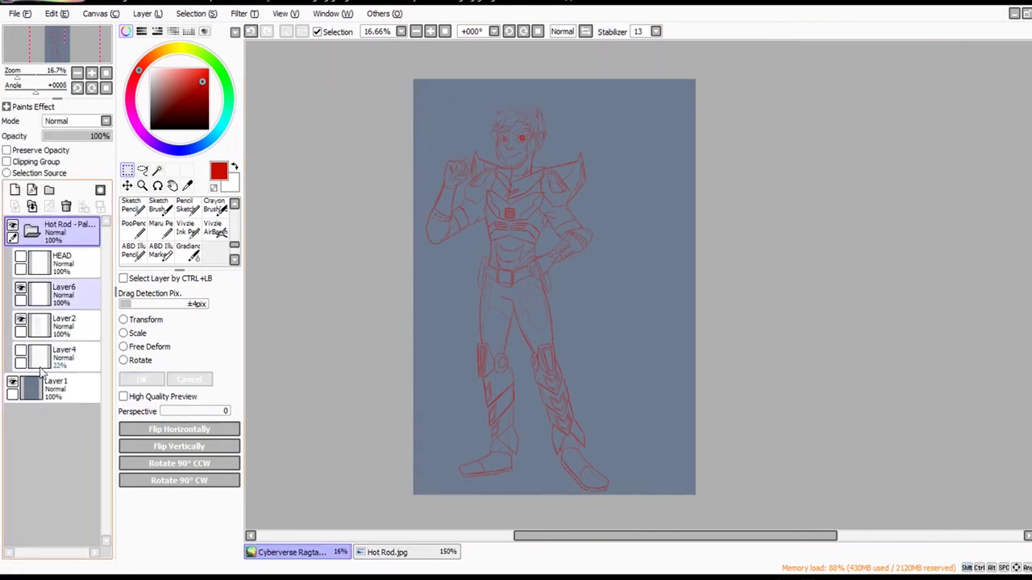
Merge Layer6 down into Layer2 and show the HEAD layer.
{"action": "left_click", "coordinate": [50, 295]}
{"action": "key", "text": "ctrl+e"}
{"action": "left_click", "coordinate": [21, 257]}
Move the HEAD layer's sketch into the empty space beside the figure's hip and enlarge it.
{"action": "left_click", "coordinate": [58, 263]}
{"action": "left_click", "coordinate": [130, 185]}
{"action": "left_click_drag", "start_coordinate": [817, 311], "coordinate": [866, 416]}
{"action": "key", "text": "ctrl+t"}
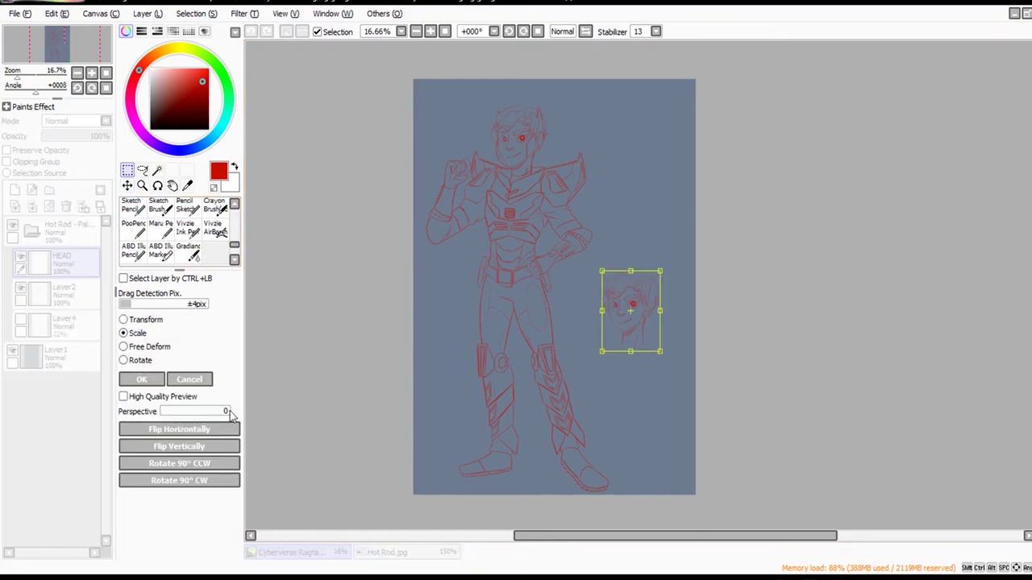
{"action": "left_click_drag", "start_coordinate": [828, 349], "coordinate": [822, 376]}
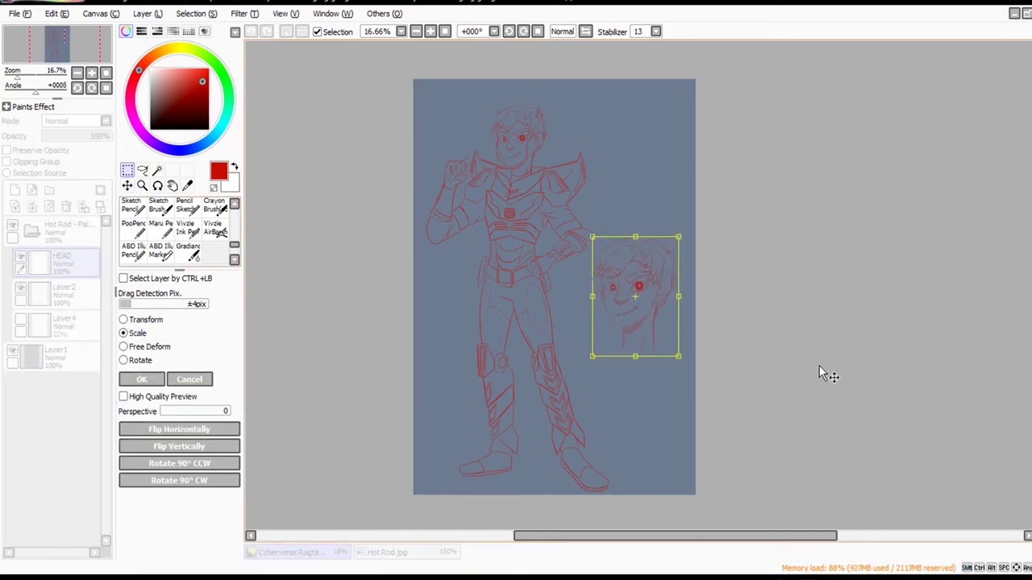
{"action": "key", "text": "Return"}
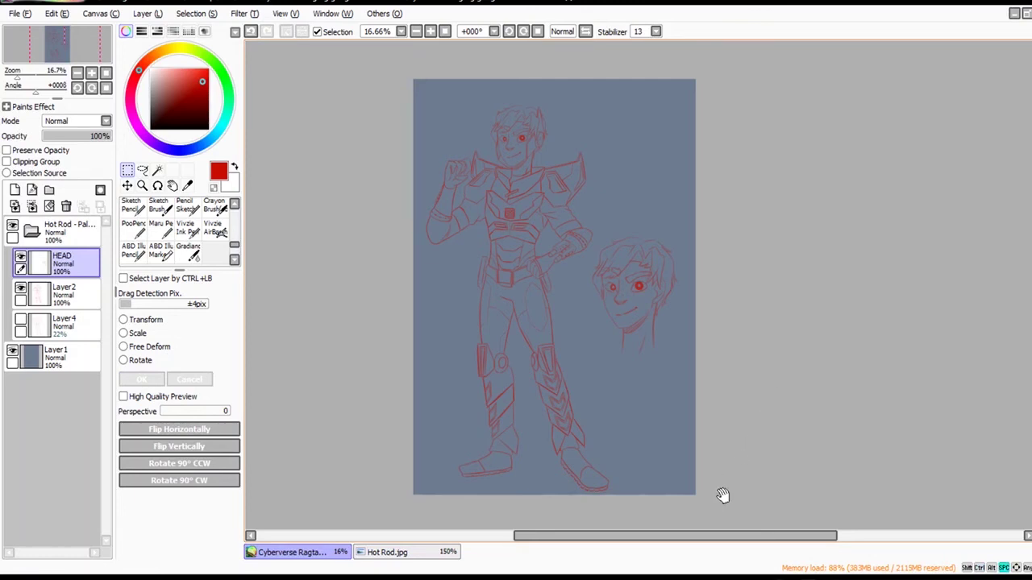
Create a new layer above HEAD, fill a tall rectangular selection beside the figure with red, and clear the selection.
{"action": "scroll", "coordinate": [719, 374], "scroll_direction": "up", "scroll_amount": 2}
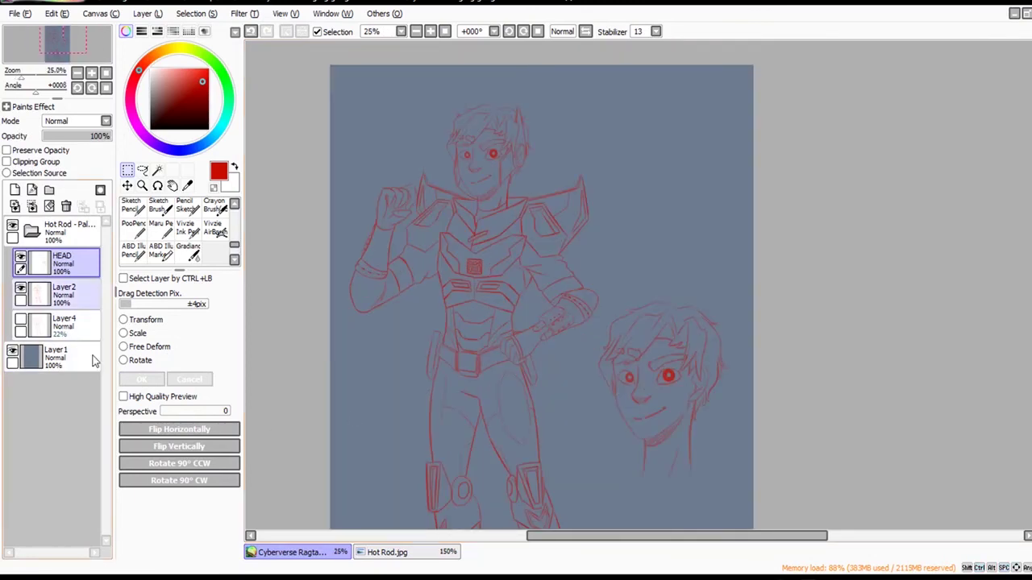
{"action": "left_click", "coordinate": [15, 189]}
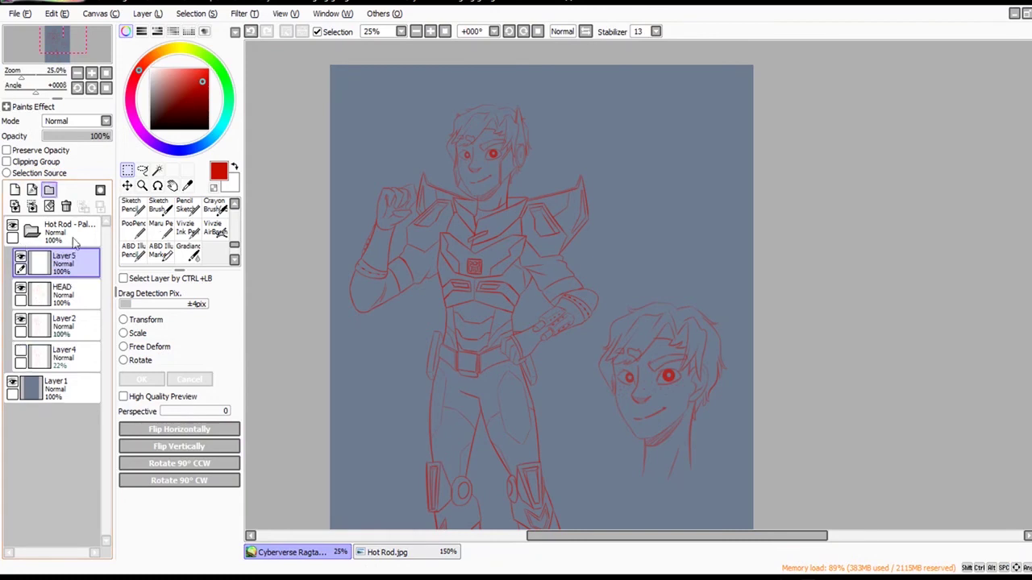
{"action": "left_click_drag", "start_coordinate": [598, 96], "coordinate": [668, 380]}
{"action": "key", "text": "ctrl+f"}
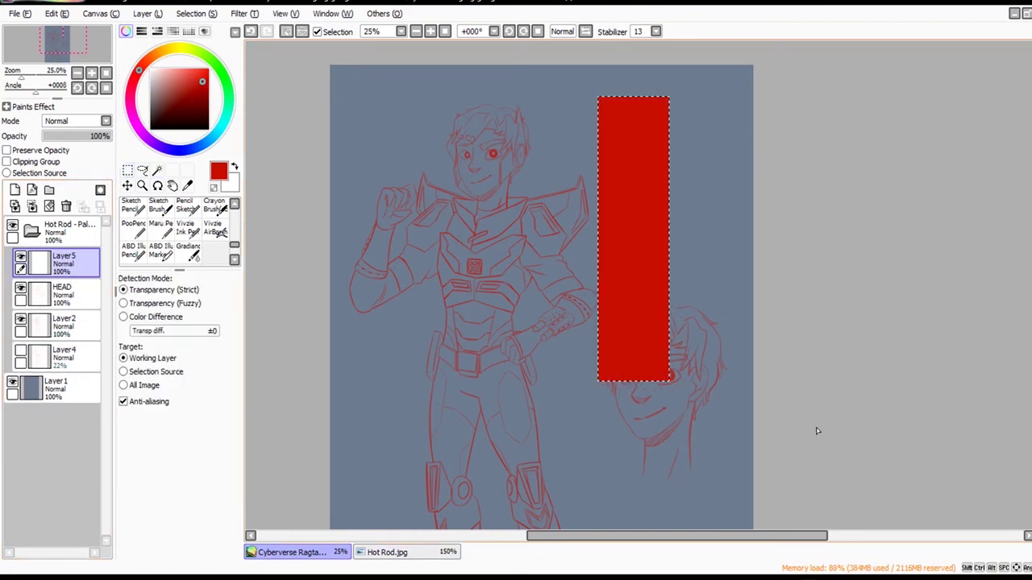
{"action": "left_click", "coordinate": [287, 32]}
{"action": "left_click", "coordinate": [127, 185]}
{"action": "key", "text": "ctrl+t"}
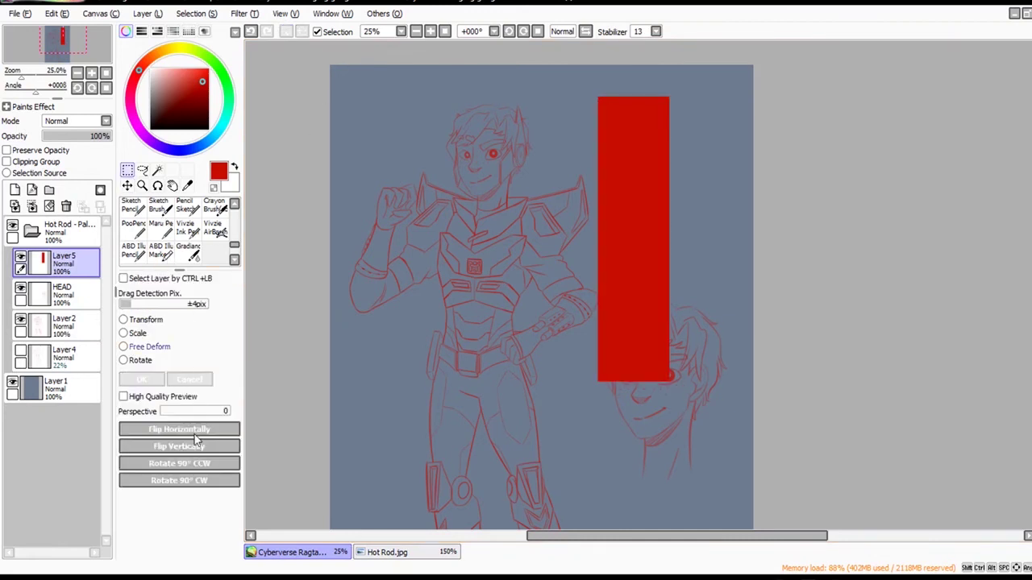
{"action": "left_click_drag", "start_coordinate": [632, 139], "coordinate": [632, 133]}
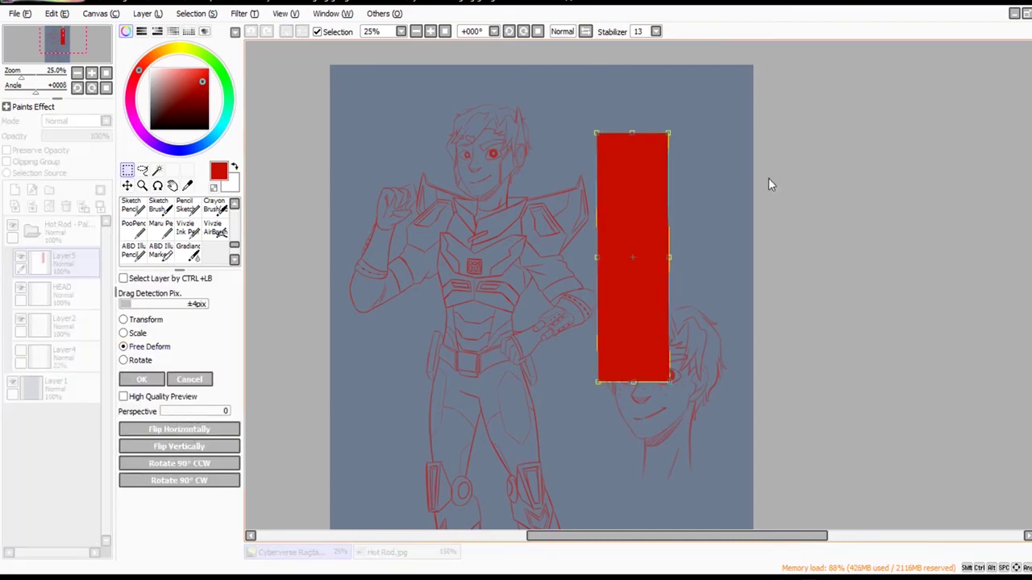
{"action": "left_click", "coordinate": [189, 380]}
Scale the red rectangle to a shorter height by lowering its upper edge.
{"action": "left_click", "coordinate": [137, 333]}
{"action": "left_click_drag", "start_coordinate": [787, 134], "coordinate": [789, 176]}
{"action": "left_click", "coordinate": [142, 380]}
In the Hot Rod.jpg reference, delete the green outline layer and raise Layer1's opacity to 100%.
{"action": "left_click", "coordinate": [389, 553]}
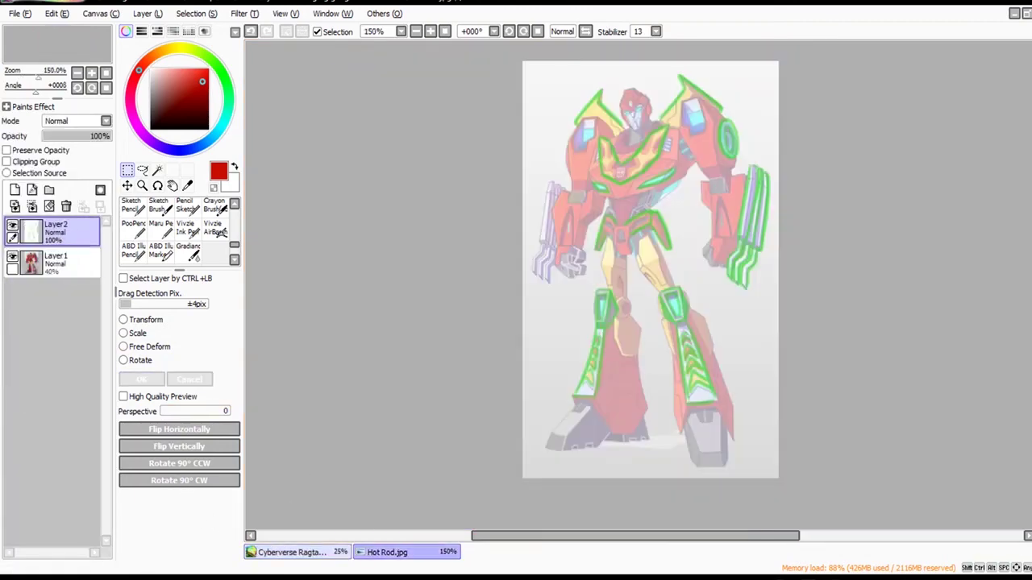
{"action": "left_click", "coordinate": [66, 207]}
{"action": "left_click_drag", "start_coordinate": [81, 136], "coordinate": [113, 136]}
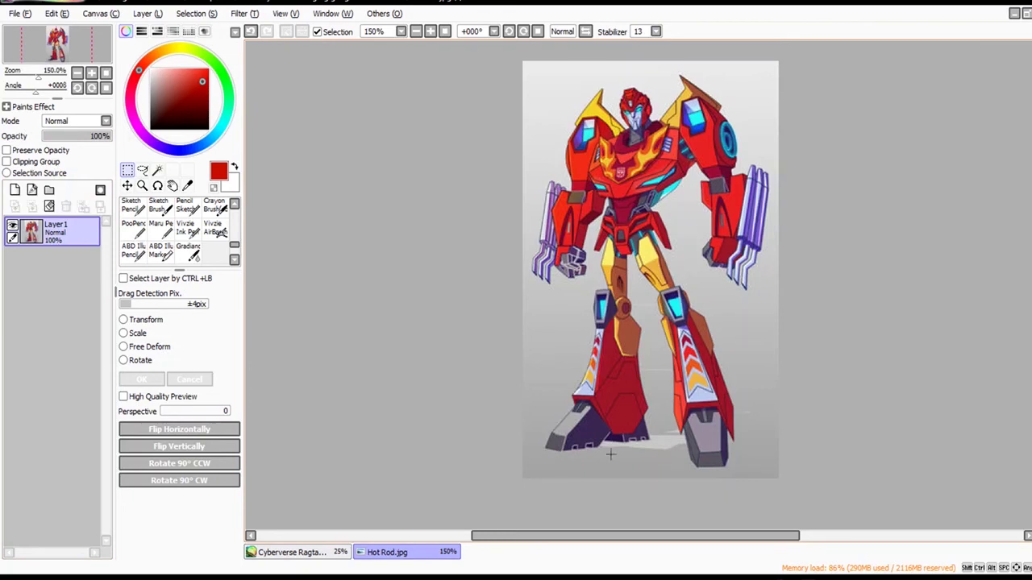
Return to the Cyberverse Ragtag canvas and erase the red rectangle's upper end into a diagonal point with the eraser at size 138.
{"action": "left_click", "coordinate": [290, 552]}
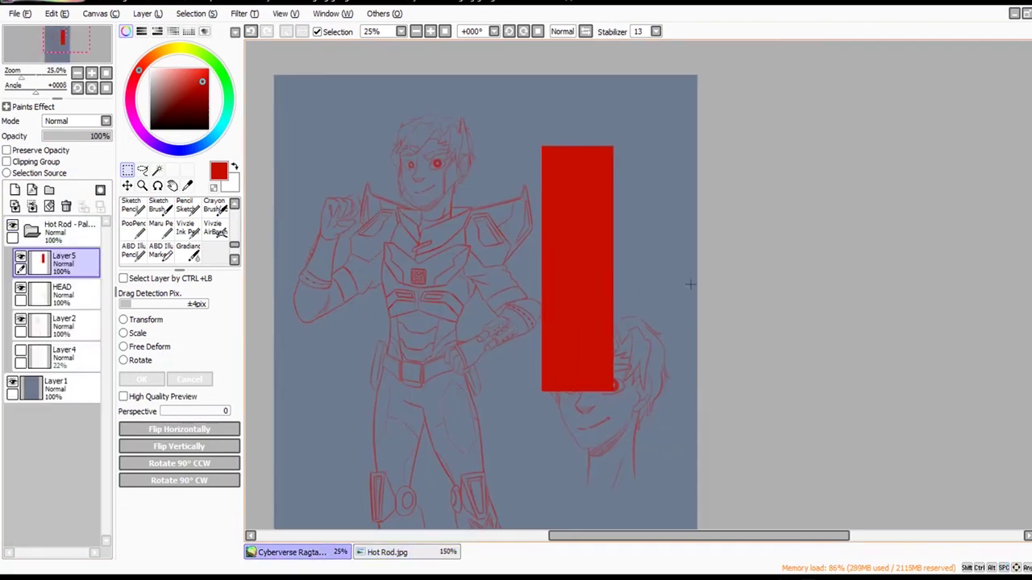
{"action": "key", "text": "e"}
{"action": "left_click_drag", "start_coordinate": [567, 144], "coordinate": [661, 275]}
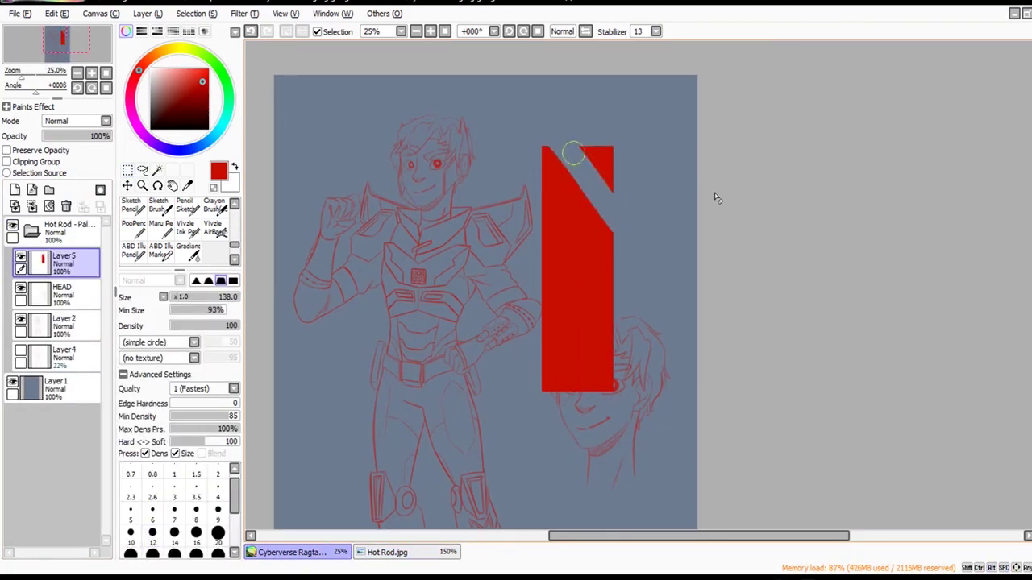
{"action": "left_click_drag", "start_coordinate": [551, 120], "coordinate": [595, 143]}
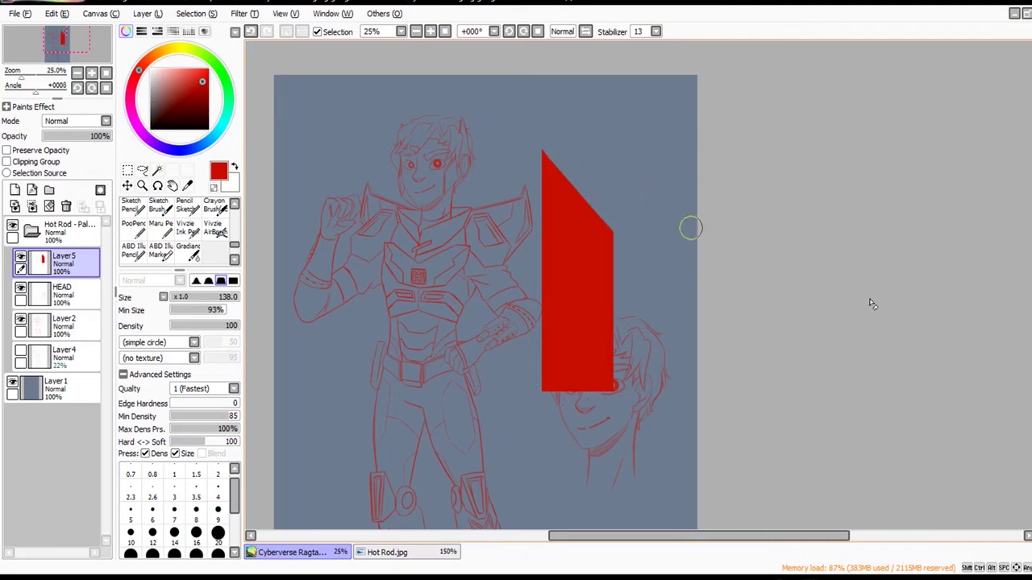
Scale the pointed red shape taller by raising its upper edge.
{"action": "left_click", "coordinate": [128, 170]}
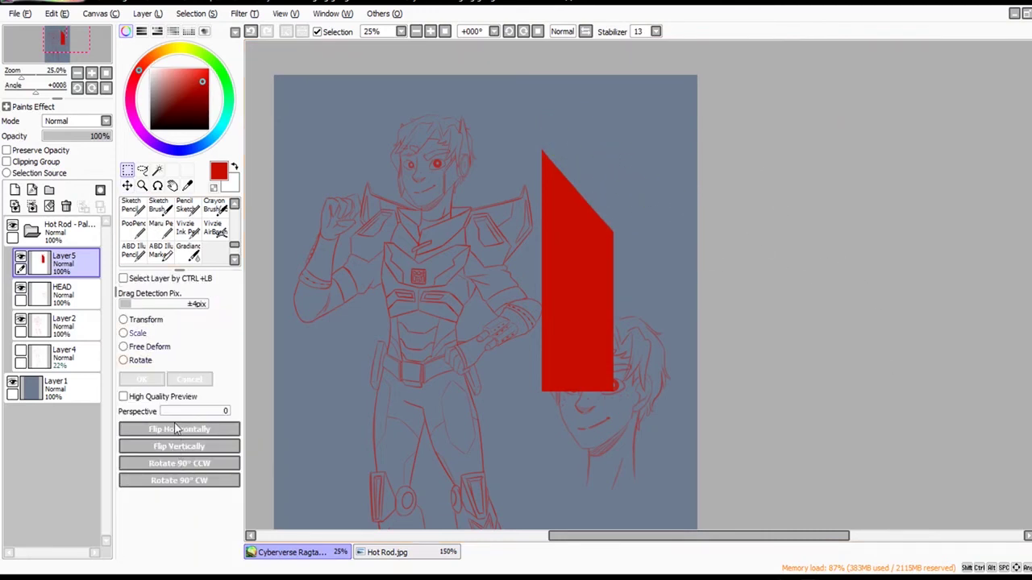
{"action": "left_click", "coordinate": [124, 333]}
{"action": "left_click_drag", "start_coordinate": [726, 179], "coordinate": [725, 118]}
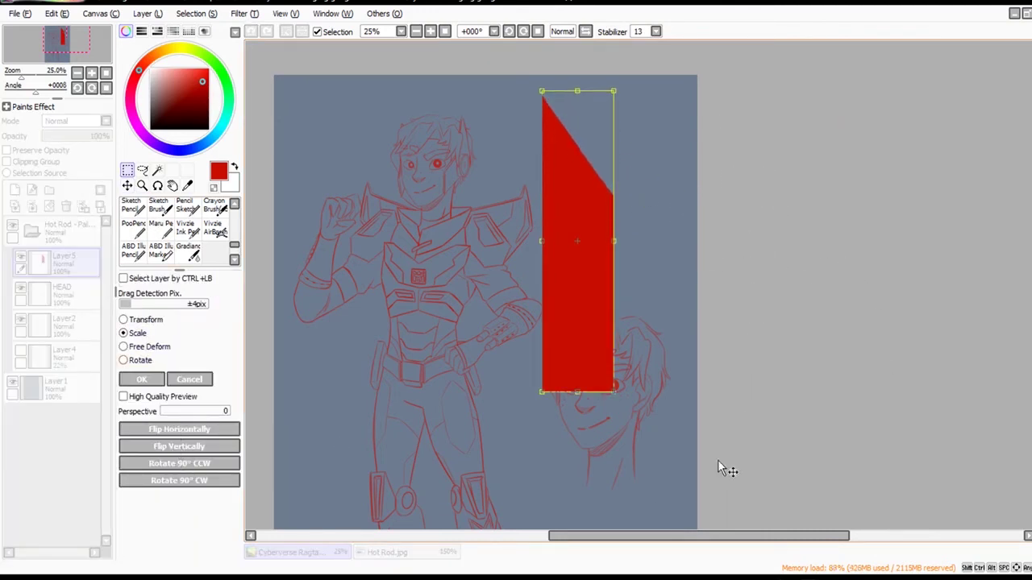
{"action": "left_click", "coordinate": [141, 379]}
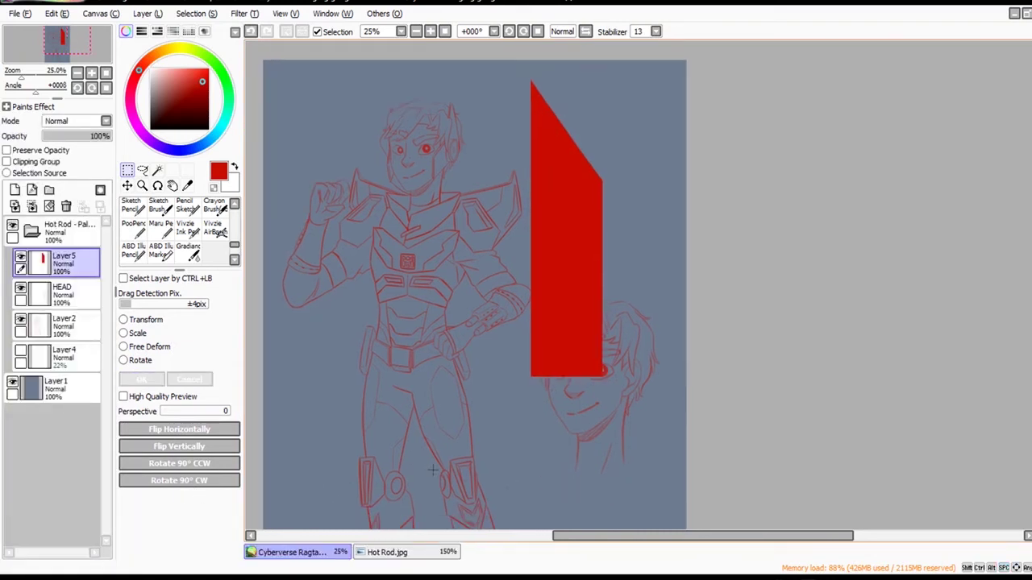
Free-deform the red blade by moving both upper corners inward so it tapers toward the tip.
{"action": "key", "text": "ctrl+t"}
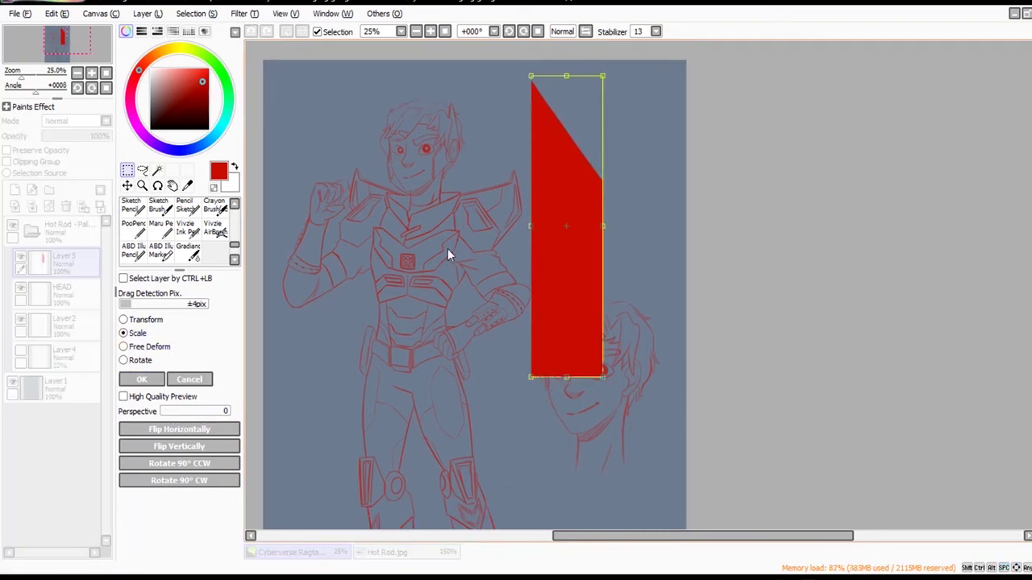
{"action": "left_click_drag", "start_coordinate": [670, 100], "coordinate": [681, 103]}
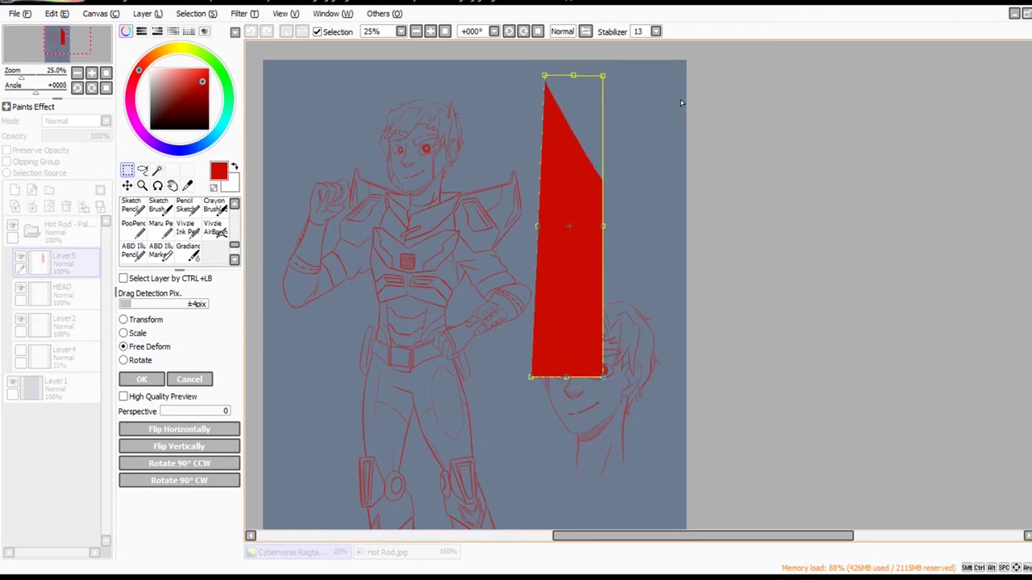
{"action": "left_click_drag", "start_coordinate": [759, 100], "coordinate": [739, 101]}
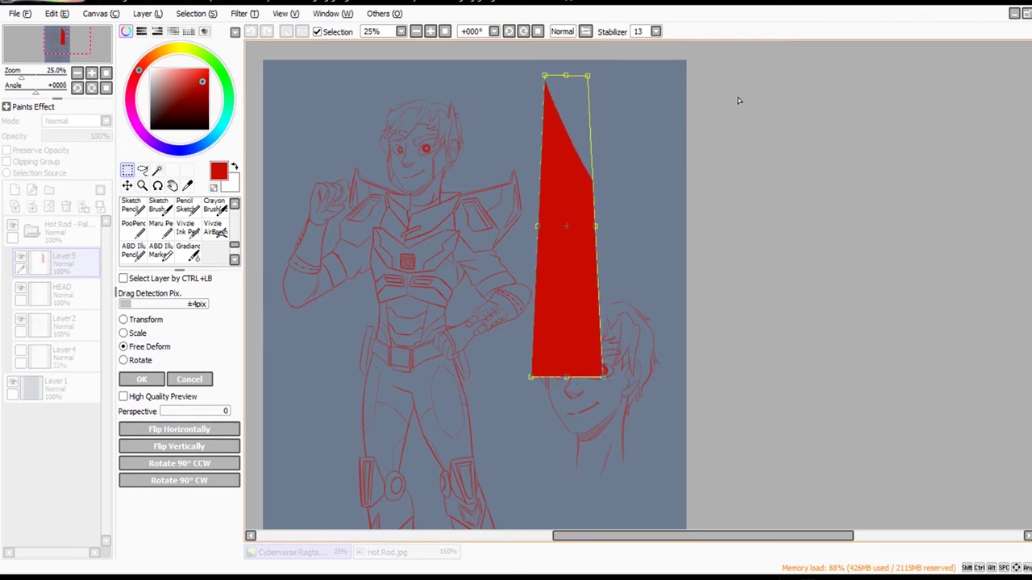
{"action": "key", "text": "Return"}
Add a thin black crossguard rectangle across the red blade's lower end on a new layer.
{"action": "scroll", "coordinate": [569, 371], "scroll_direction": "down", "scroll_amount": 3}
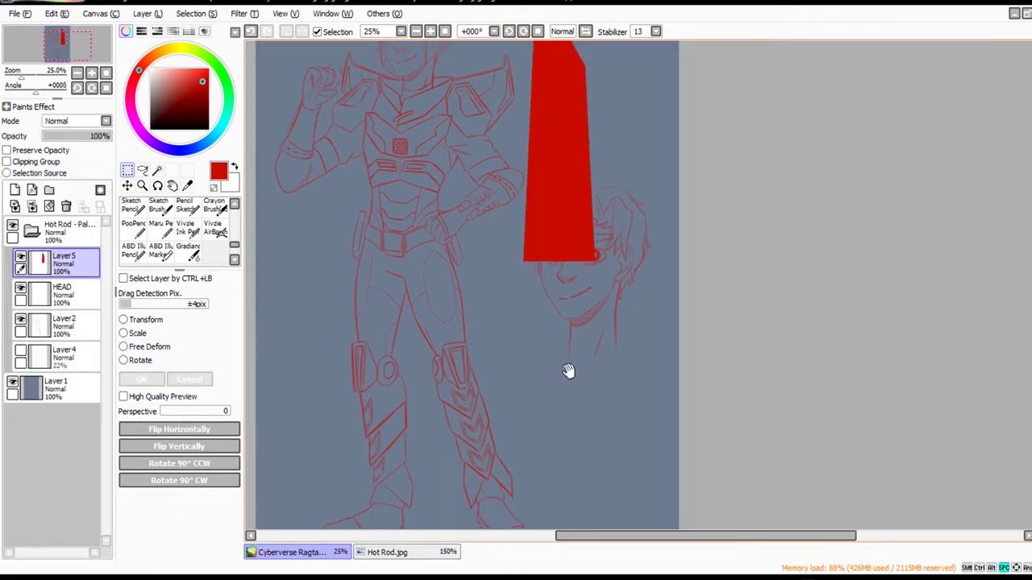
{"action": "mouse_move", "coordinate": [648, 330]}
{"action": "left_mouse_down"}
{"action": "mouse_move", "coordinate": [758, 353]}
{"action": "mouse_move", "coordinate": [668, 346]}
{"action": "mouse_move", "coordinate": [758, 344]}
{"action": "left_mouse_up"}
{"action": "key", "text": "ctrl+z"}
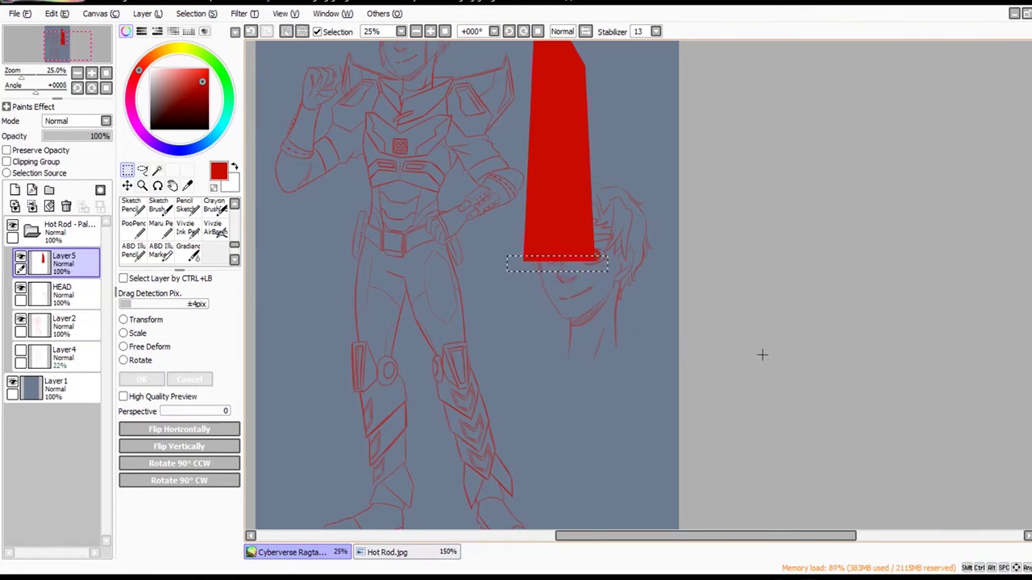
{"action": "left_click", "coordinate": [15, 189]}
{"action": "key", "text": "w"}
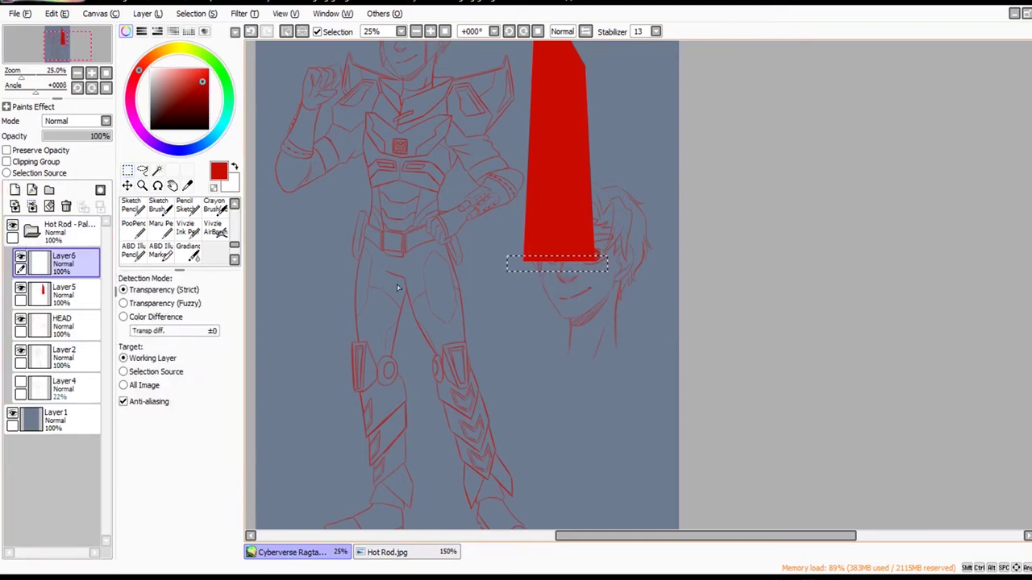
{"action": "key", "text": "x"}
{"action": "key", "text": "ctrl+f"}
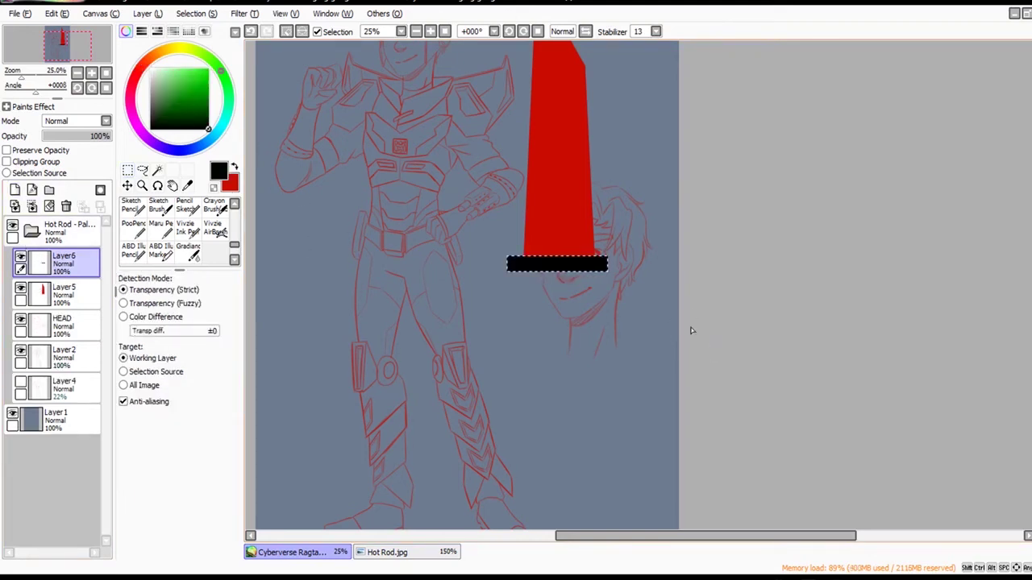
{"action": "key", "text": "ctrl+d"}
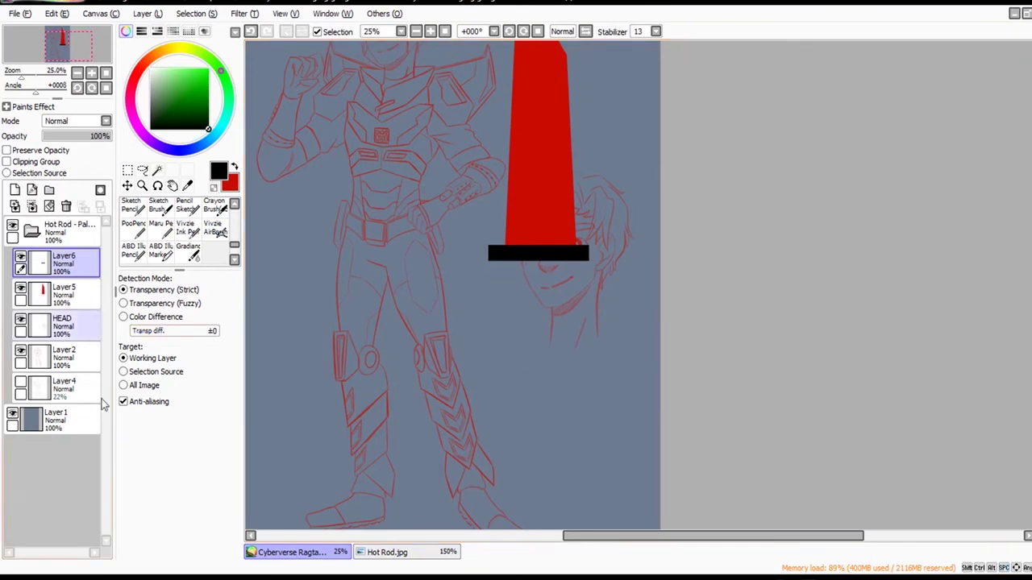
On Layer5, add a narrow black vertical grip extending down from the middle of the crossguard.
{"action": "left_click", "coordinate": [61, 295]}
{"action": "key", "text": "m"}
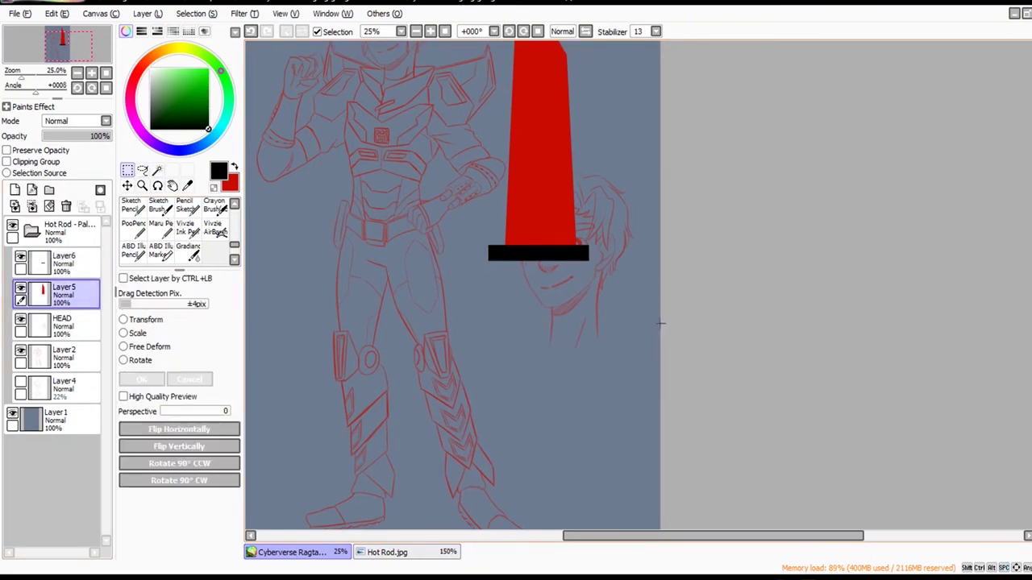
{"action": "left_click_drag", "start_coordinate": [528, 255], "coordinate": [553, 373]}
{"action": "key", "text": "g"}
{"action": "left_click", "coordinate": [544, 361]}
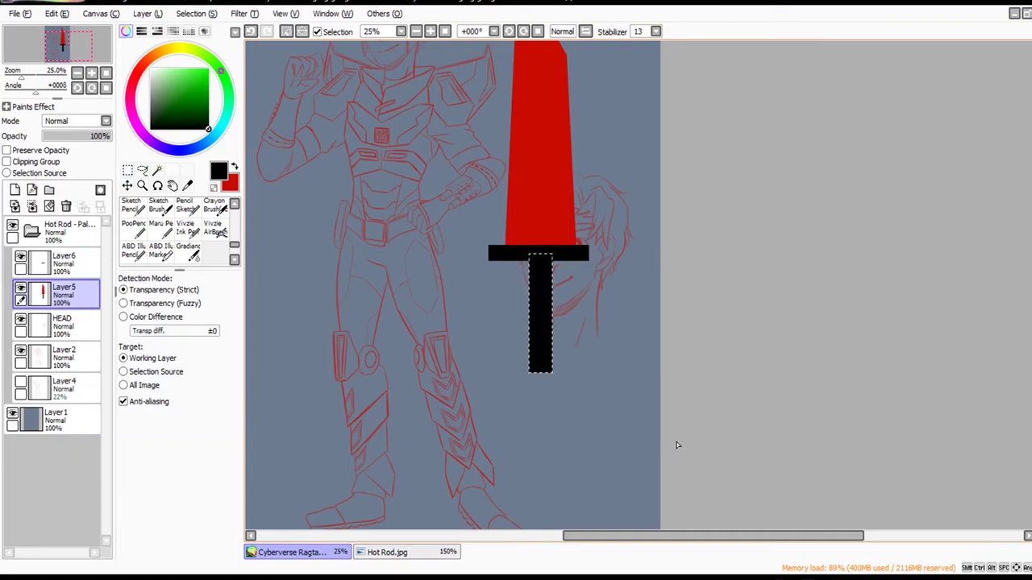
{"action": "key", "text": "x"}
{"action": "key", "text": "ctrl+d"}
Add a small red rectangular pommel at the grip's lower end on Layer6 and merge that layer into Layer5.
{"action": "left_click", "coordinate": [64, 262]}
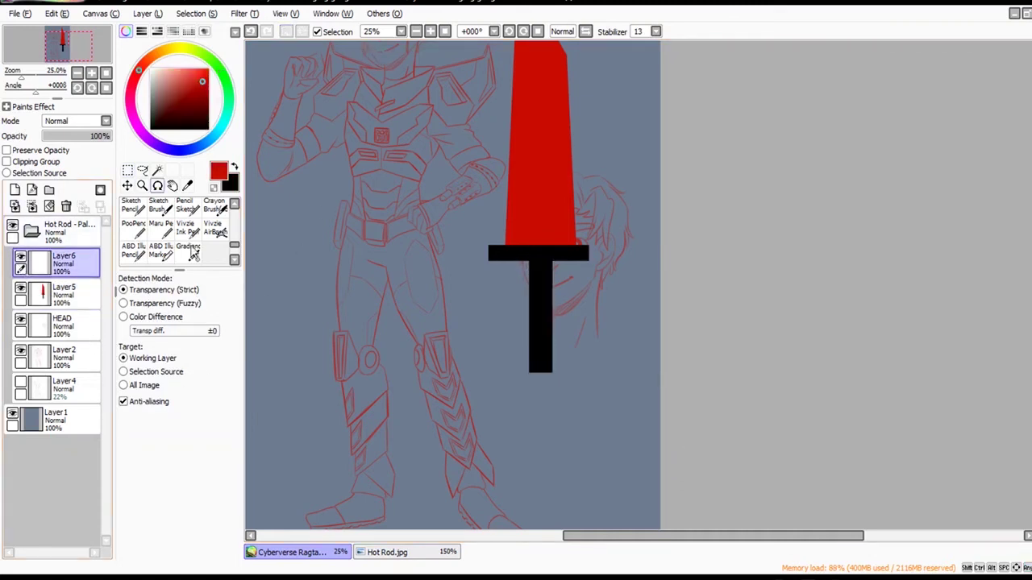
{"action": "left_click", "coordinate": [128, 170]}
{"action": "key", "text": "x"}
{"action": "key", "text": "x"}
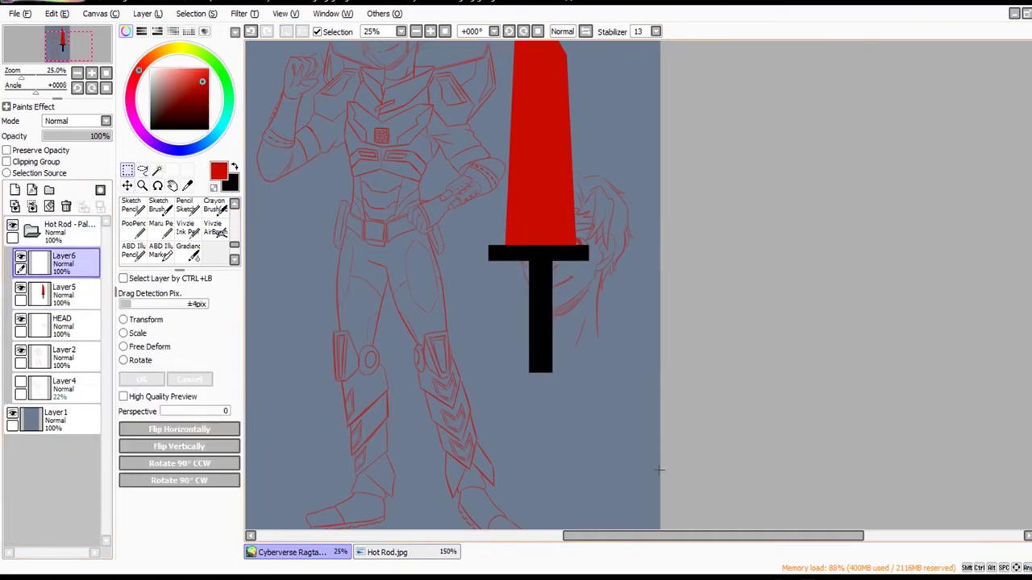
{"action": "left_click_drag", "start_coordinate": [526, 371], "coordinate": [556, 393]}
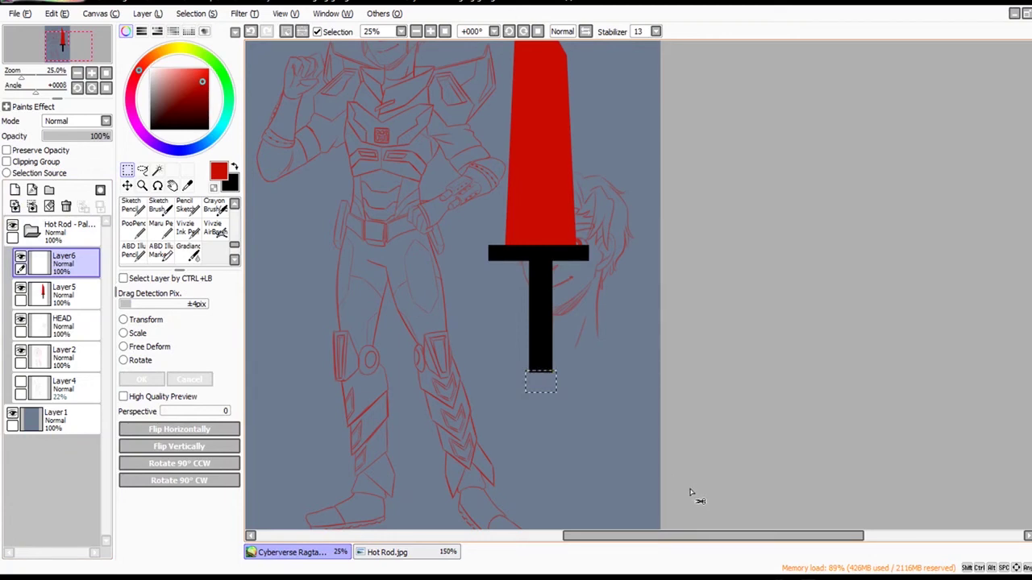
{"action": "key", "text": "g"}
{"action": "left_click", "coordinate": [544, 383]}
{"action": "left_click", "coordinate": [287, 31]}
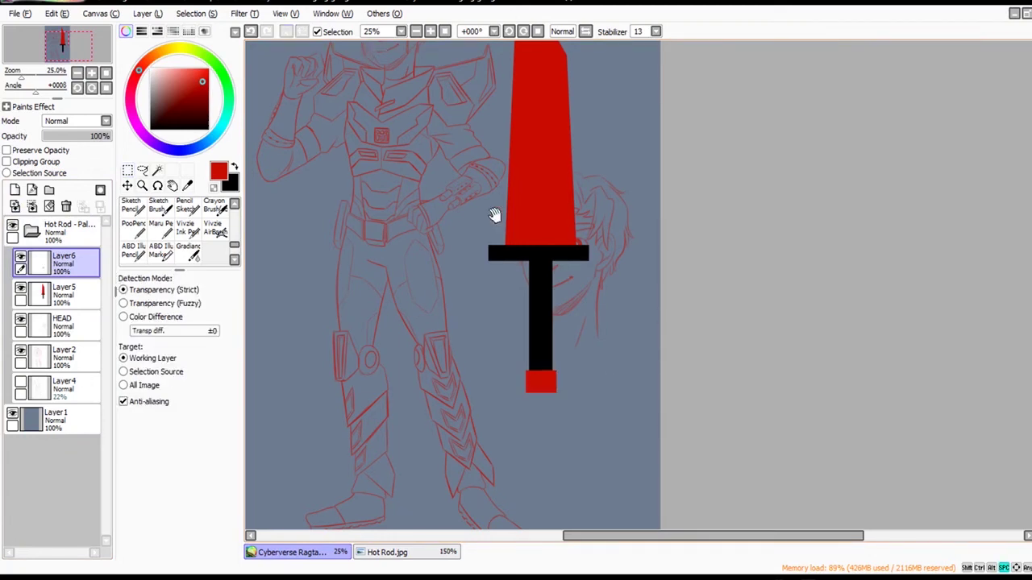
{"action": "left_click_drag", "start_coordinate": [493, 214], "coordinate": [517, 265]}
{"action": "left_click", "coordinate": [32, 206]}
Rotate the sword to a slight upward slant, lay it across the figure's shoulders and lower its layer opacity to 32%.
{"action": "left_click", "coordinate": [128, 170]}
{"action": "left_click_drag", "start_coordinate": [497, 347], "coordinate": [509, 428]}
{"action": "left_click", "coordinate": [124, 360]}
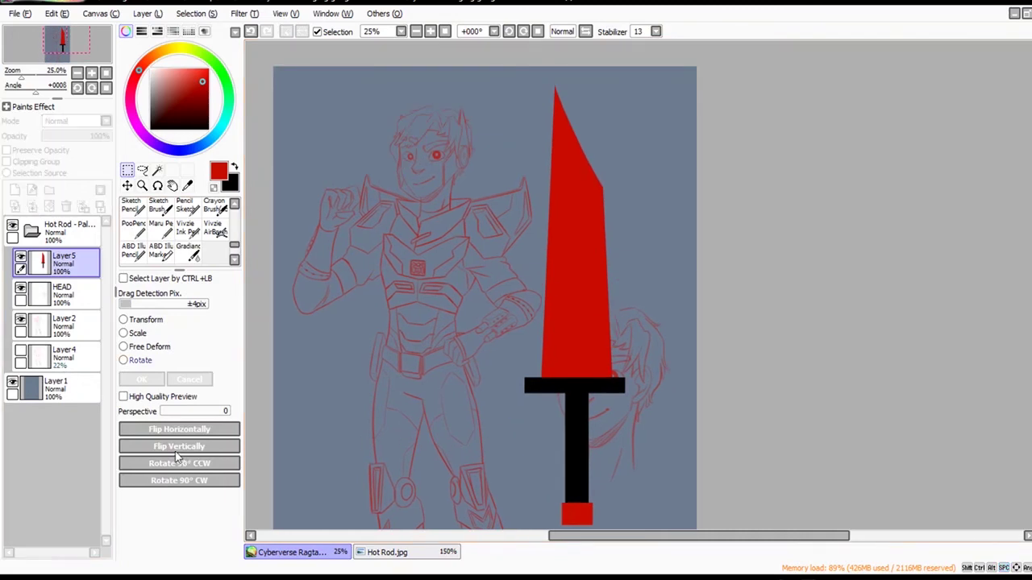
{"action": "left_click_drag", "start_coordinate": [846, 153], "coordinate": [814, 492]}
{"action": "left_click_drag", "start_coordinate": [731, 371], "coordinate": [647, 246]}
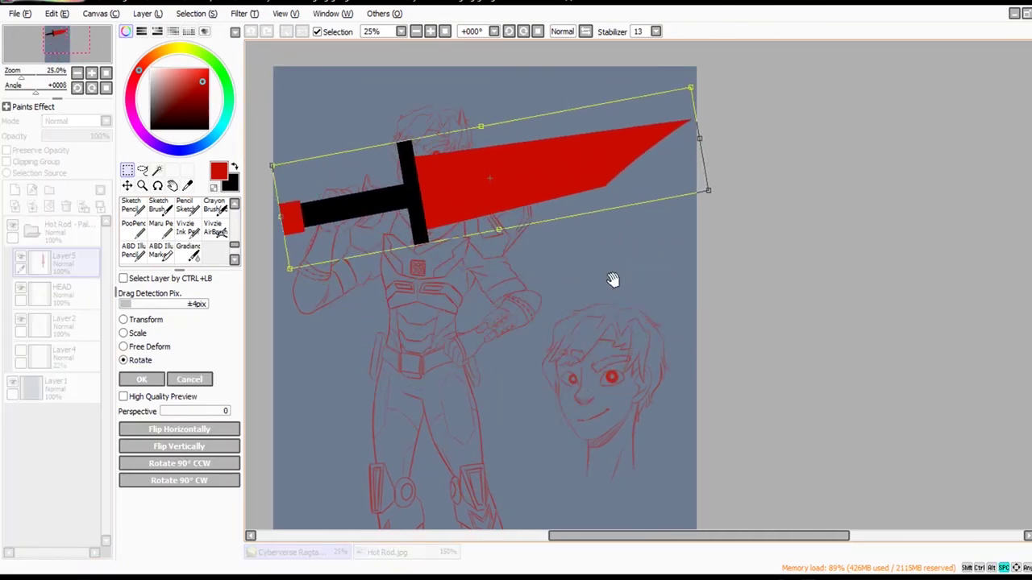
{"action": "left_click_drag", "start_coordinate": [613, 279], "coordinate": [664, 296]}
{"action": "left_click", "coordinate": [141, 378]}
{"action": "left_click_drag", "start_coordinate": [112, 136], "coordinate": [64, 135]}
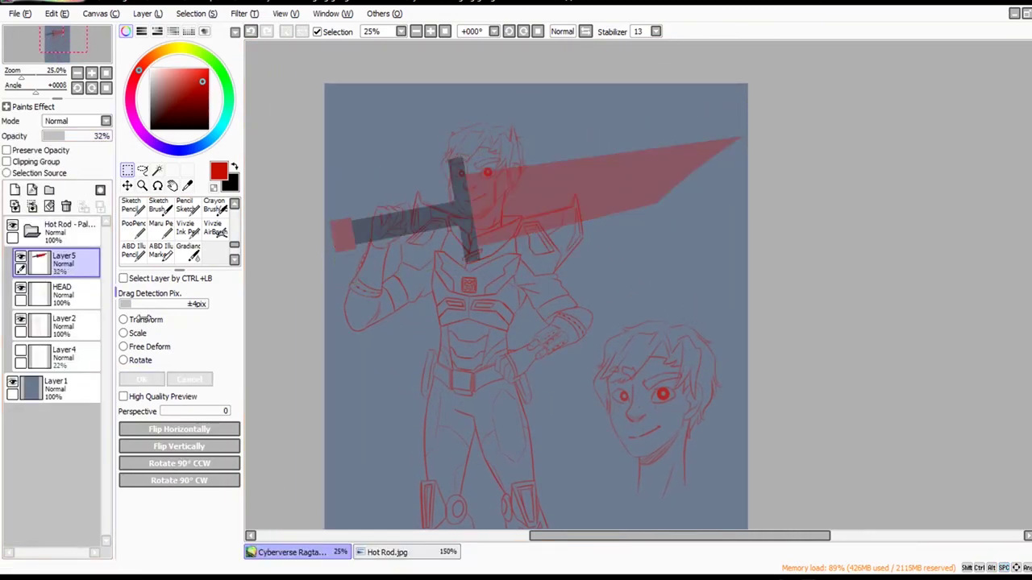
Try scaling the slanted sword to a lower height, and undo back to the upright, fully opaque sword.
{"action": "left_click", "coordinate": [413, 261], "text": "ctrl"}
{"action": "left_click", "coordinate": [137, 333]}
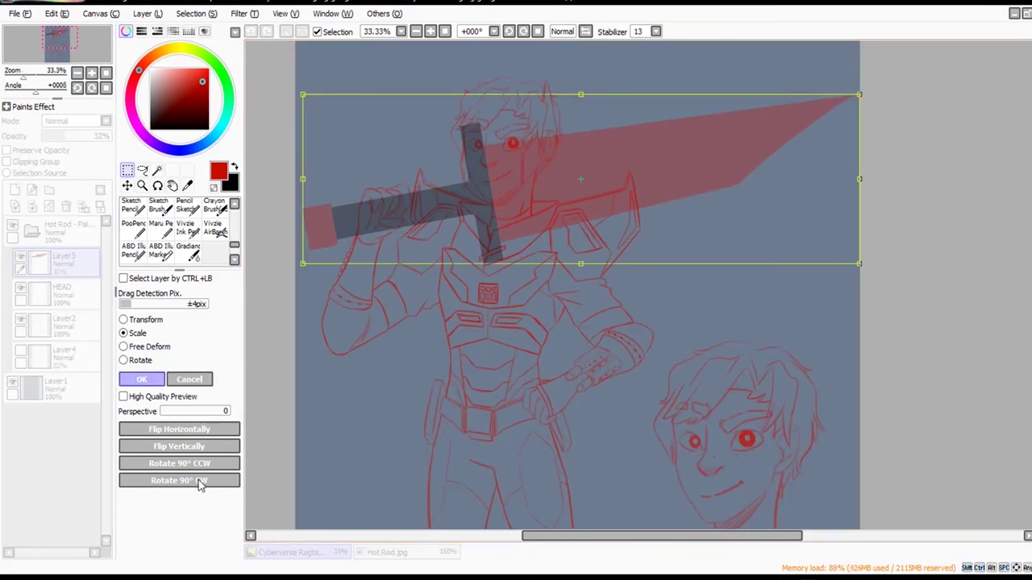
{"action": "left_click_drag", "start_coordinate": [726, 335], "coordinate": [720, 313]}
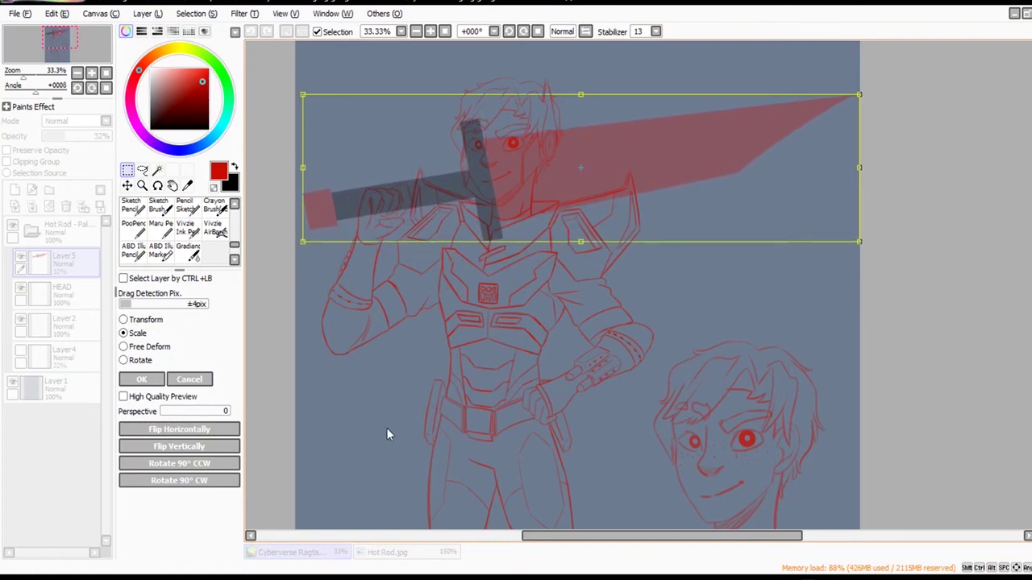
{"action": "left_click", "coordinate": [190, 379]}
{"action": "key", "text": "ctrl+z"}
{"action": "key", "text": "ctrl+z"}
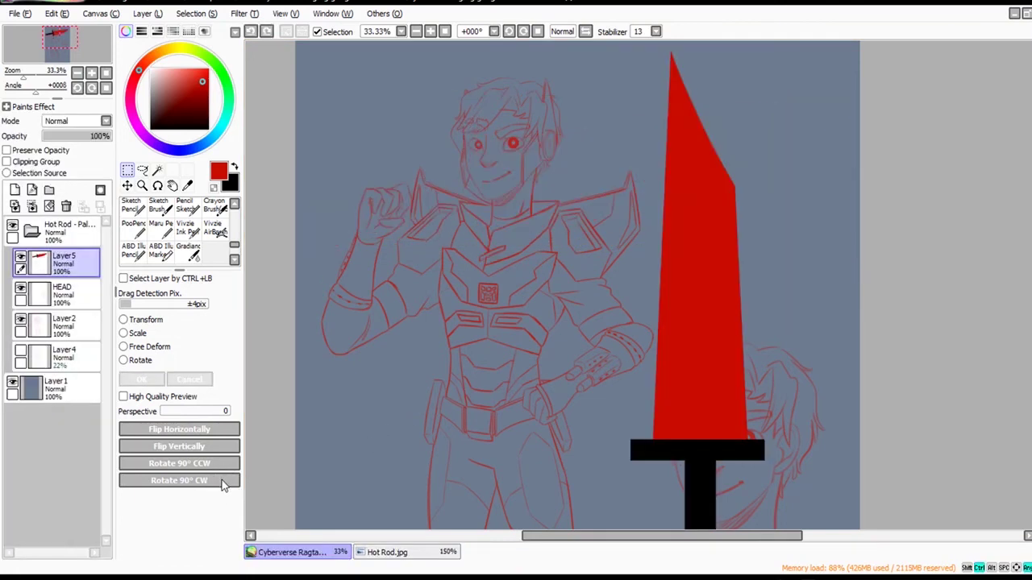
Scale the upright sword slightly narrower by moving its outer side edge inward.
{"action": "left_click_drag", "start_coordinate": [609, 368], "coordinate": [528, 322]}
{"action": "left_click", "coordinate": [133, 333]}
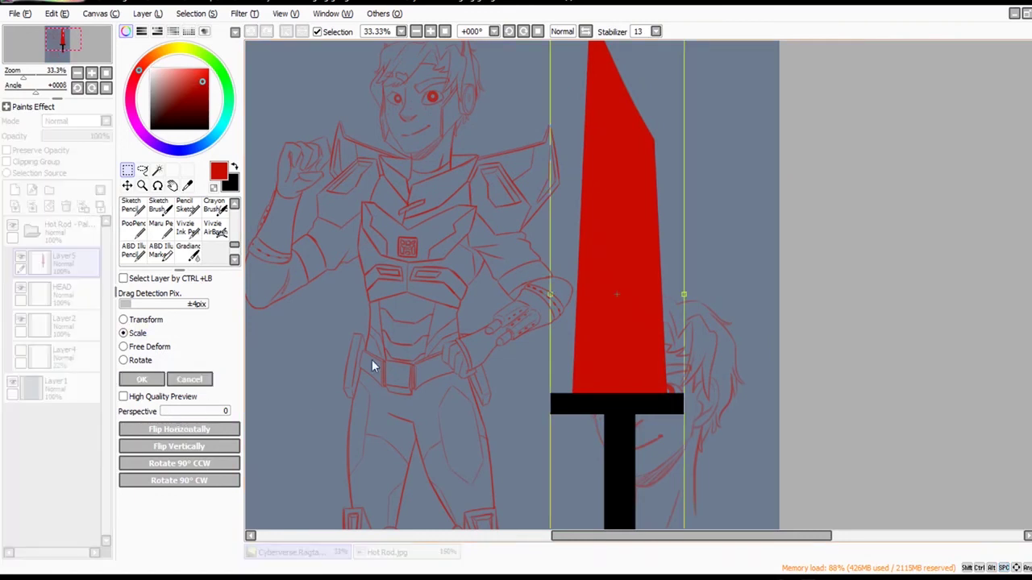
{"action": "left_click_drag", "start_coordinate": [860, 352], "coordinate": [832, 368]}
{"action": "left_click", "coordinate": [142, 380]}
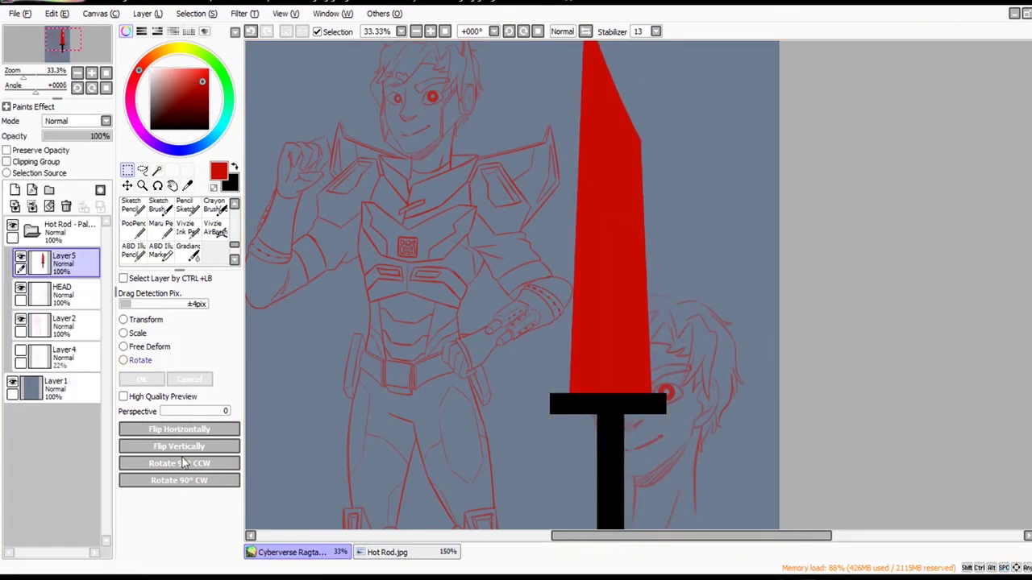
Rotate the sword to slant upward across the shoulders with its grip over the raised hand, and set Layer5's opacity to 41%.
{"action": "left_click", "coordinate": [139, 360]}
{"action": "left_click_drag", "start_coordinate": [739, 302], "coordinate": [746, 337]}
{"action": "left_click_drag", "start_coordinate": [859, 242], "coordinate": [770, 516]}
{"action": "left_click_drag", "start_coordinate": [758, 439], "coordinate": [835, 476]}
{"action": "left_click_drag", "start_coordinate": [809, 427], "coordinate": [697, 247]}
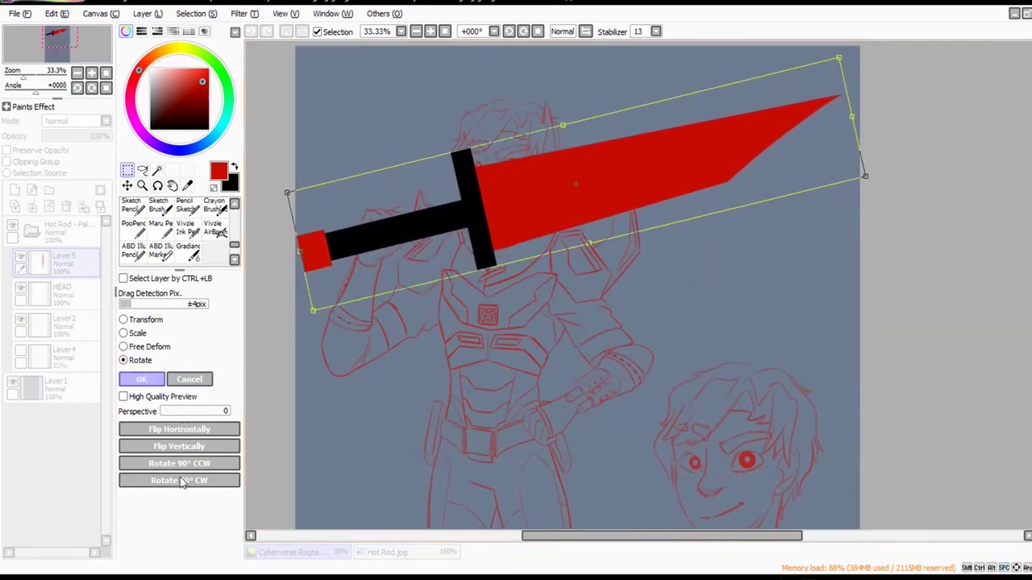
{"action": "left_click", "coordinate": [141, 379]}
{"action": "key", "text": "ctrl+t"}
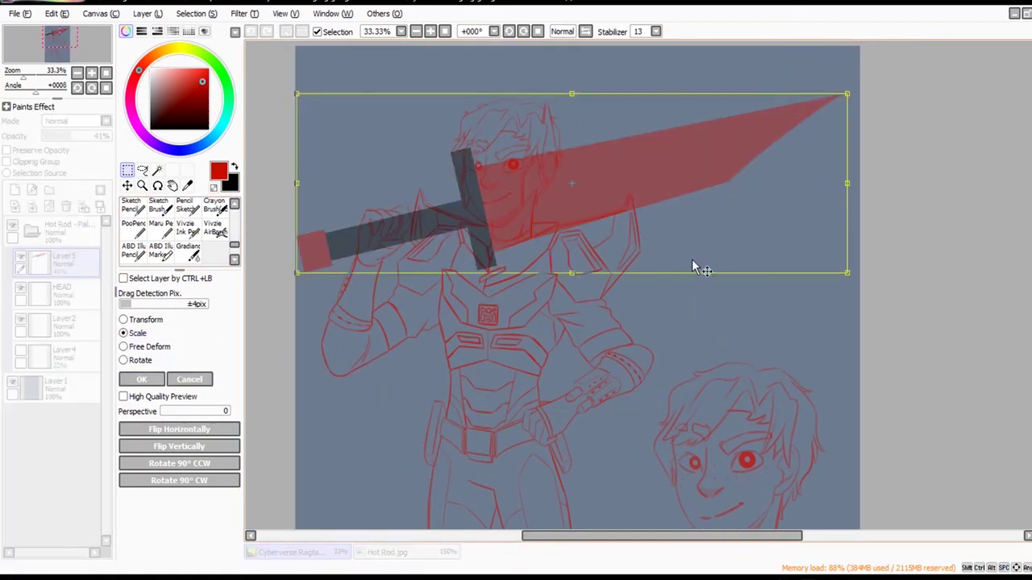
{"action": "left_click_drag", "start_coordinate": [693, 259], "coordinate": [696, 266]}
{"action": "left_click", "coordinate": [141, 379]}
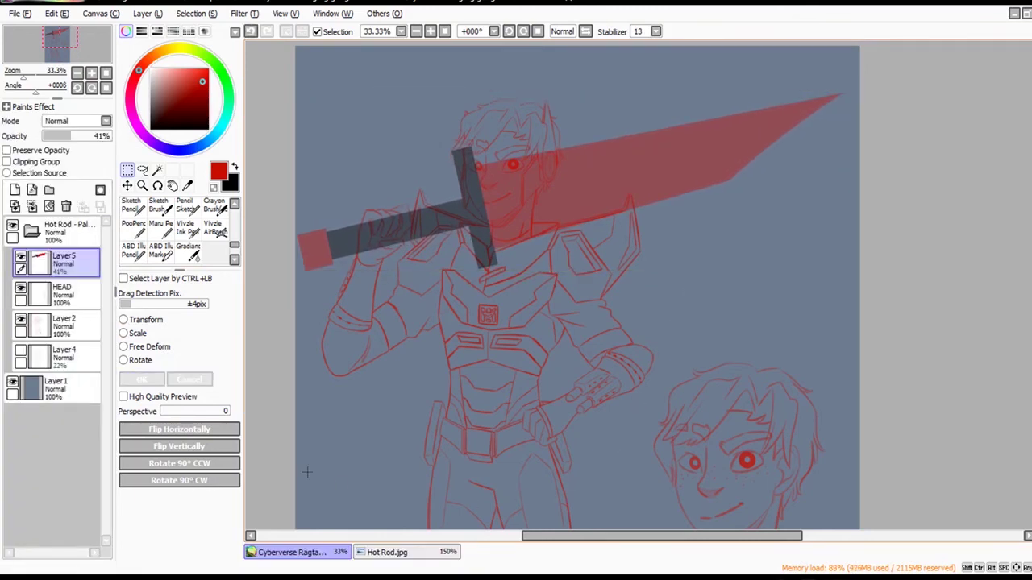
Add a new layer above Layer2 and hide the HEAD layer.
{"action": "scroll", "coordinate": [632, 307], "scroll_direction": "up", "scroll_amount": 3}
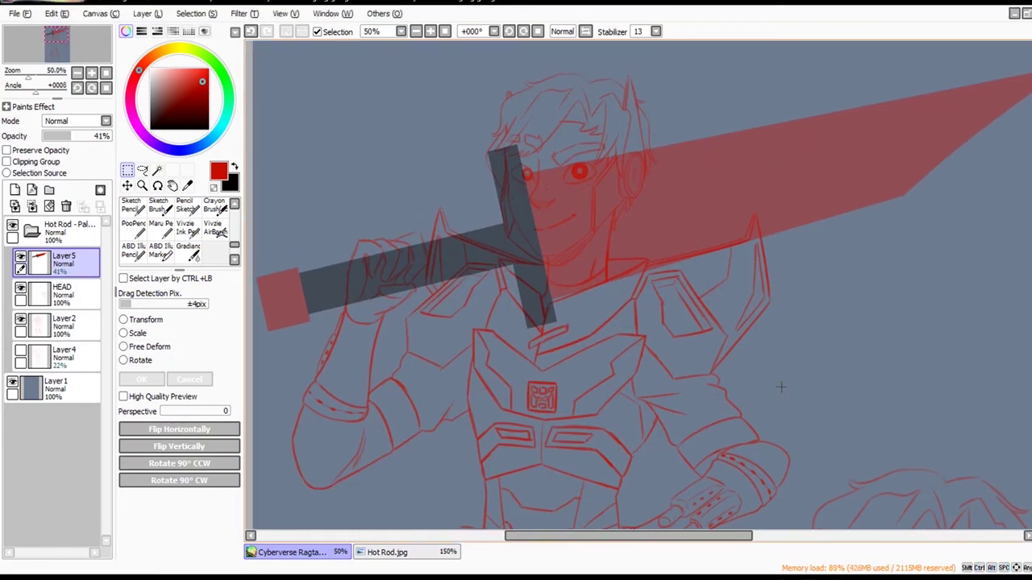
{"action": "left_click", "coordinate": [79, 326]}
{"action": "left_click", "coordinate": [14, 189]}
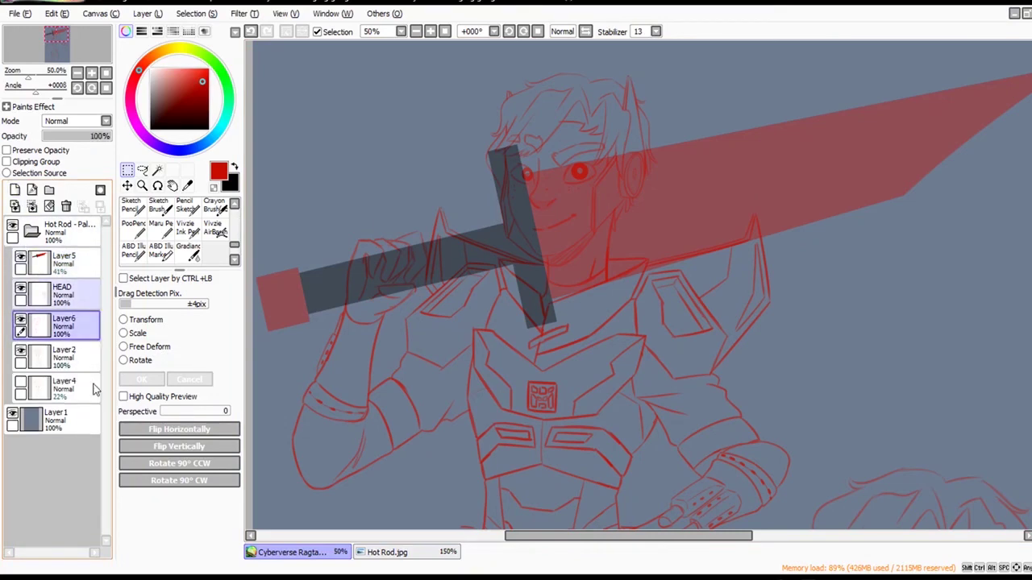
{"action": "left_click", "coordinate": [21, 289]}
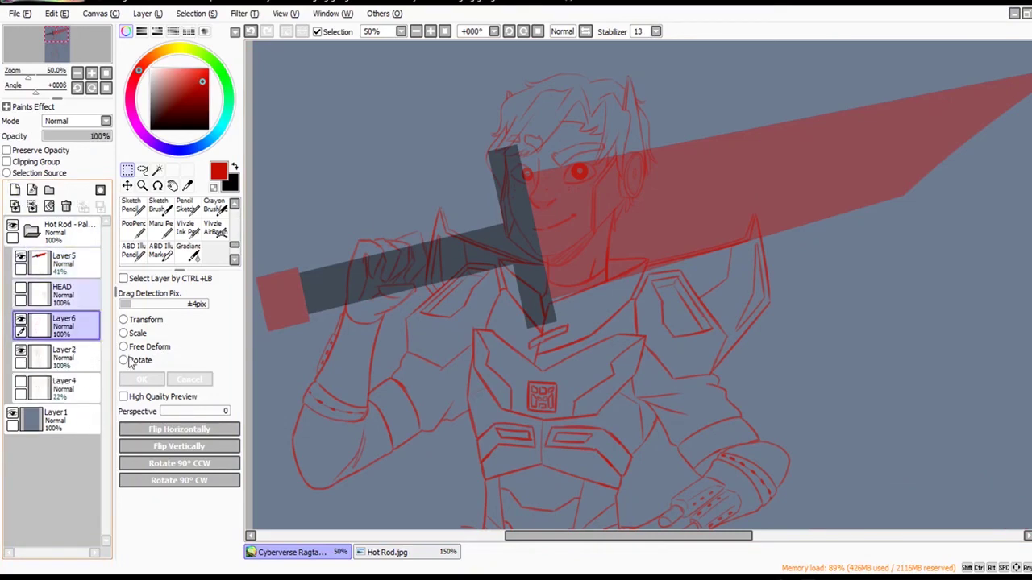
Outline a pointed wing on the crossguard's upper end with the ABD Illu marker at size 9, hiding Layer2 and adding an inner ridge line.
{"action": "left_click", "coordinate": [161, 252]}
{"action": "left_click", "coordinate": [479, 382], "text": "ctrl"}
{"action": "mouse_move", "coordinate": [423, 353]}
{"action": "left_mouse_down"}
{"action": "mouse_move", "coordinate": [557, 378]}
{"action": "mouse_move", "coordinate": [557, 409]}
{"action": "left_mouse_up"}
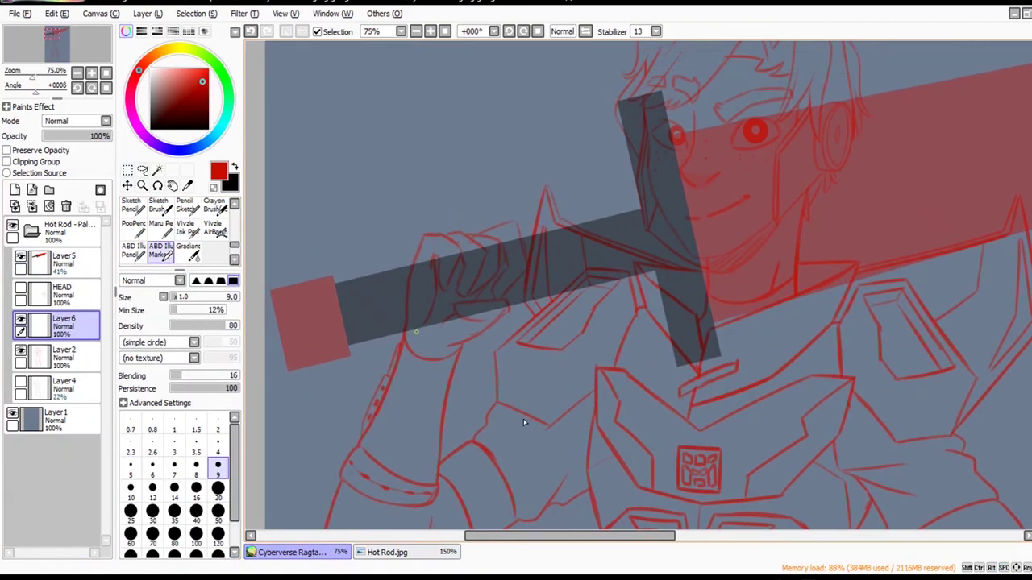
{"action": "left_click_drag", "start_coordinate": [807, 308], "coordinate": [698, 397]}
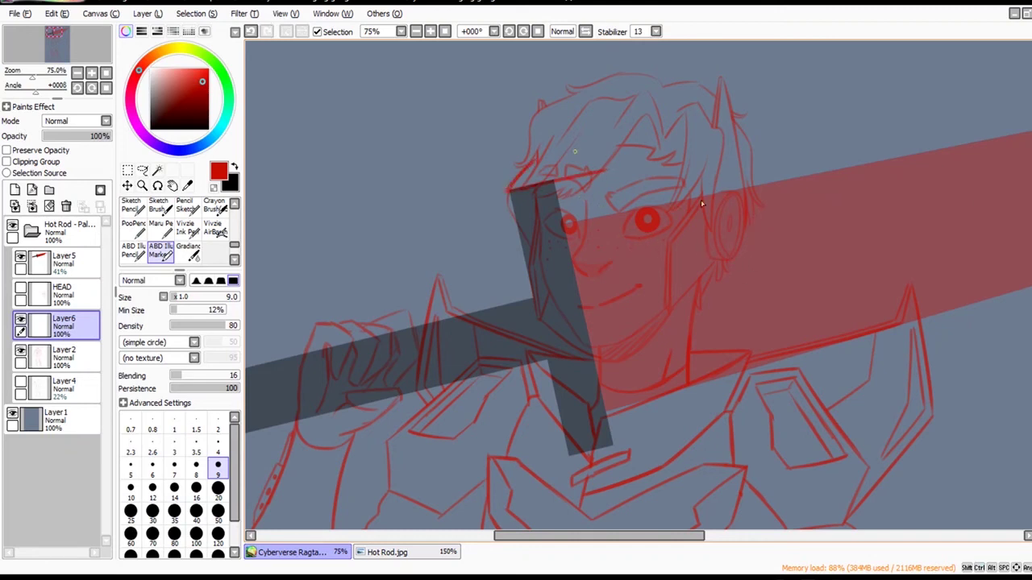
{"action": "key", "text": "ctrl+z"}
{"action": "left_click_drag", "start_coordinate": [538, 159], "coordinate": [645, 146]}
{"action": "left_click", "coordinate": [20, 352]}
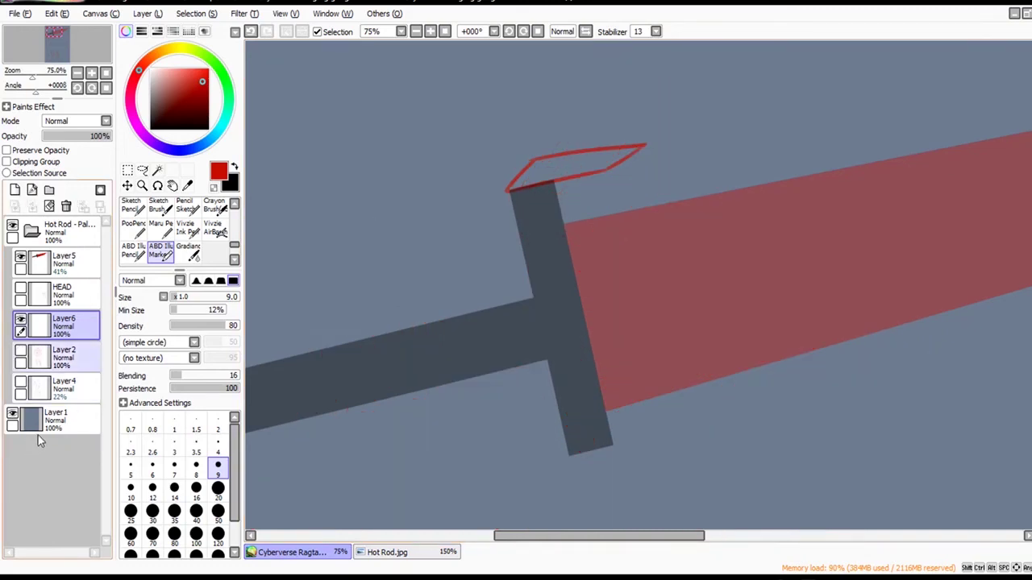
{"action": "key", "text": "ctrl+z"}
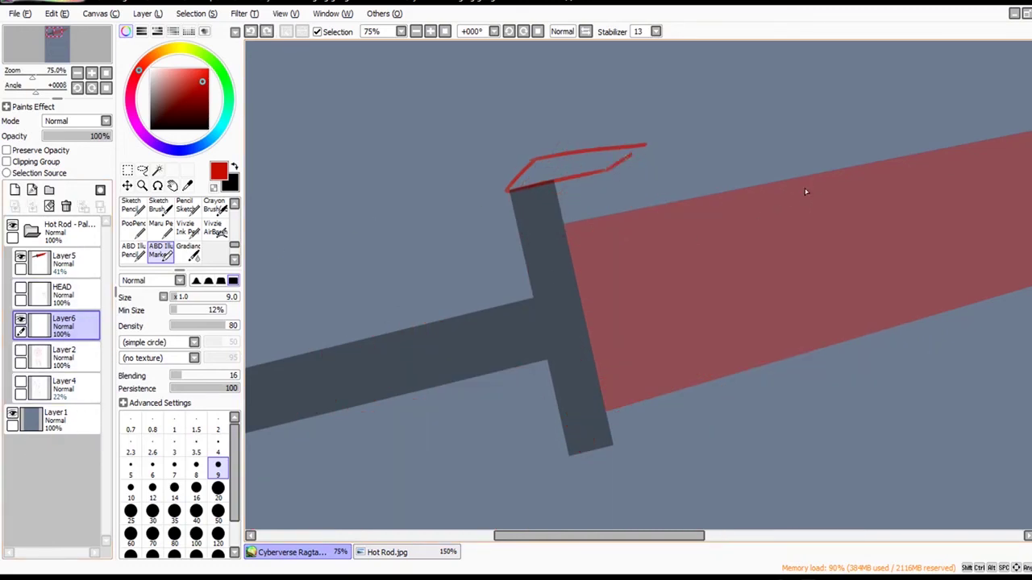
{"action": "key", "text": "ctrl+z"}
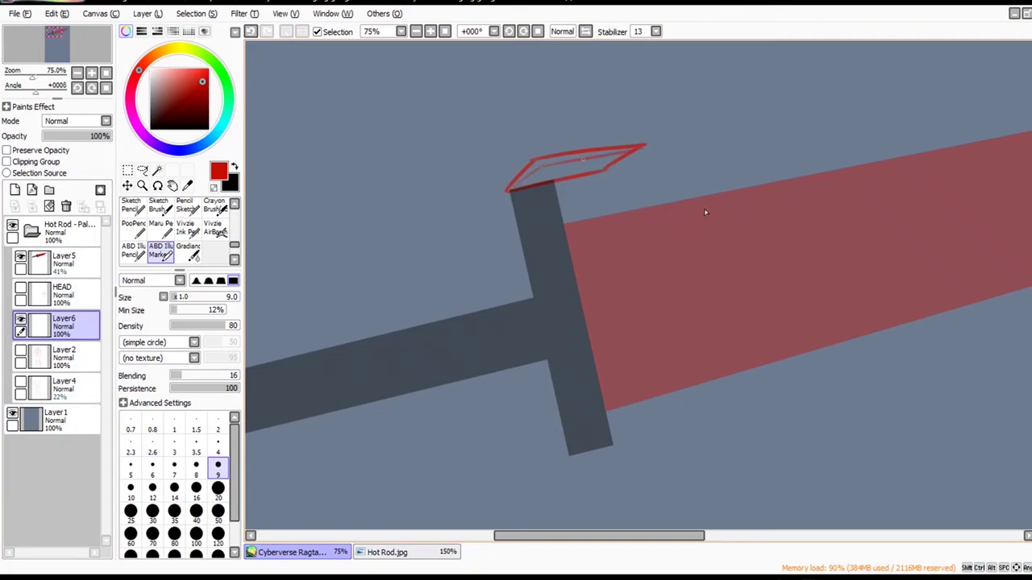
Sketch two slanted lines from the wing's base across the guard block for the crossguard's upper arm.
{"action": "left_click_drag", "start_coordinate": [751, 317], "coordinate": [720, 227]}
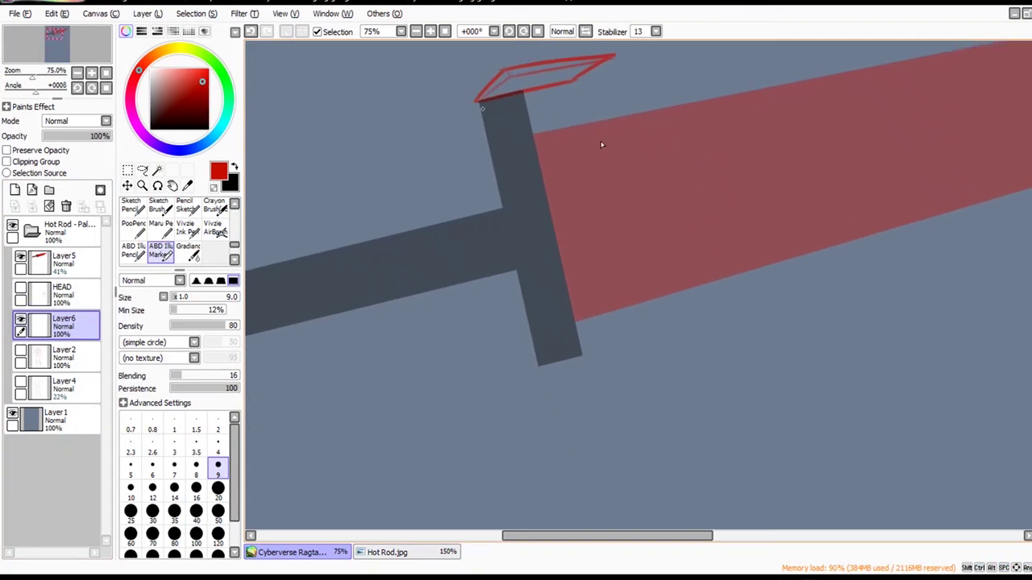
{"action": "left_click_drag", "start_coordinate": [488, 103], "coordinate": [530, 95]}
{"action": "key", "text": "ctrl+z"}
{"action": "left_click_drag", "start_coordinate": [526, 95], "coordinate": [562, 187]}
{"action": "left_click_drag", "start_coordinate": [478, 105], "coordinate": [531, 205]}
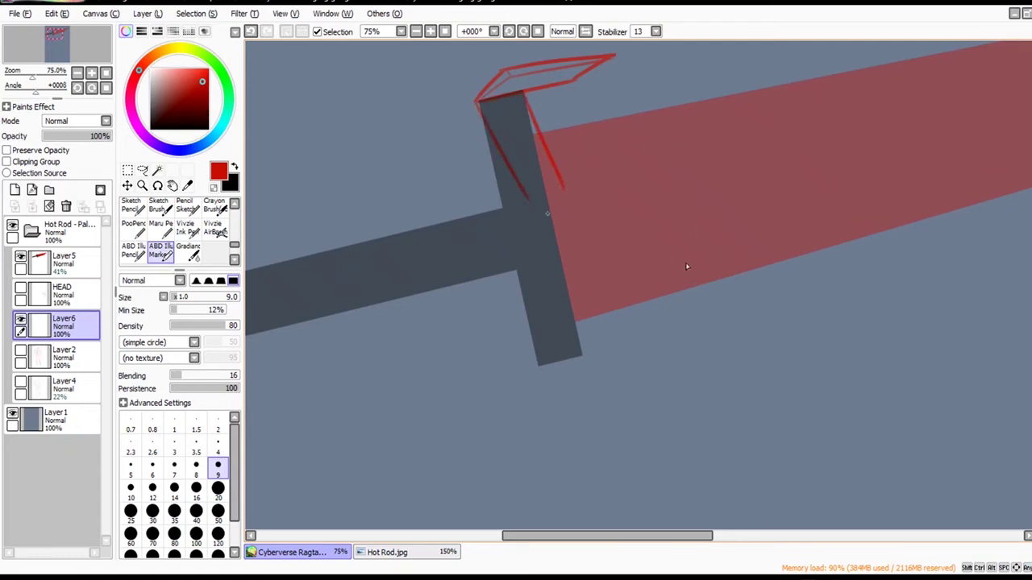
{"action": "key", "text": "ctrl+z"}
{"action": "key", "text": "ctrl+z"}
{"action": "key", "text": "ctrl+y"}
{"action": "key", "text": "ctrl+y"}
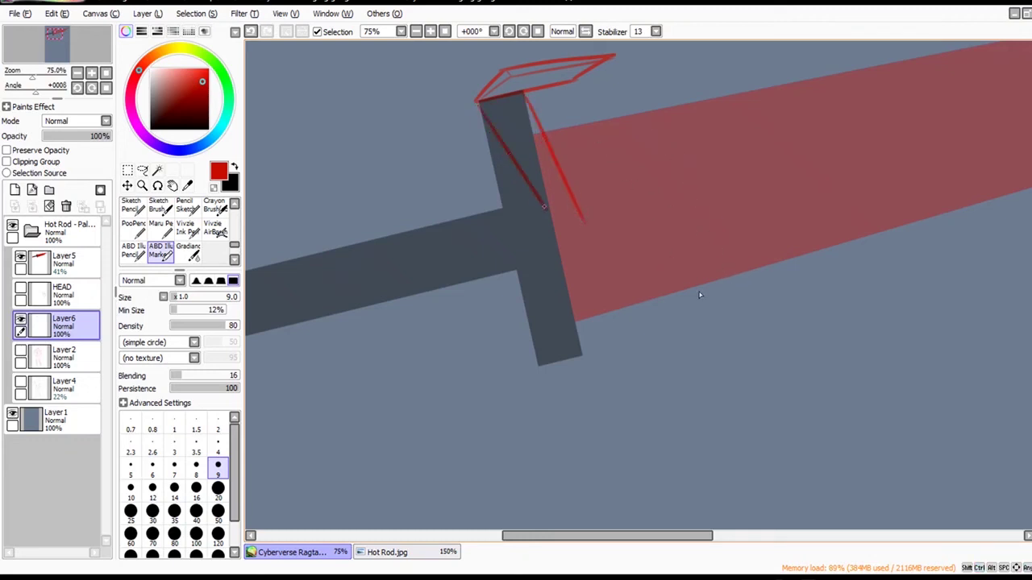
Close the upper arm's inner end with a short line and trim the stroke ends.
{"action": "key", "text": "ctrl+z"}
{"action": "key", "text": "ctrl+y"}
{"action": "key", "text": "e"}
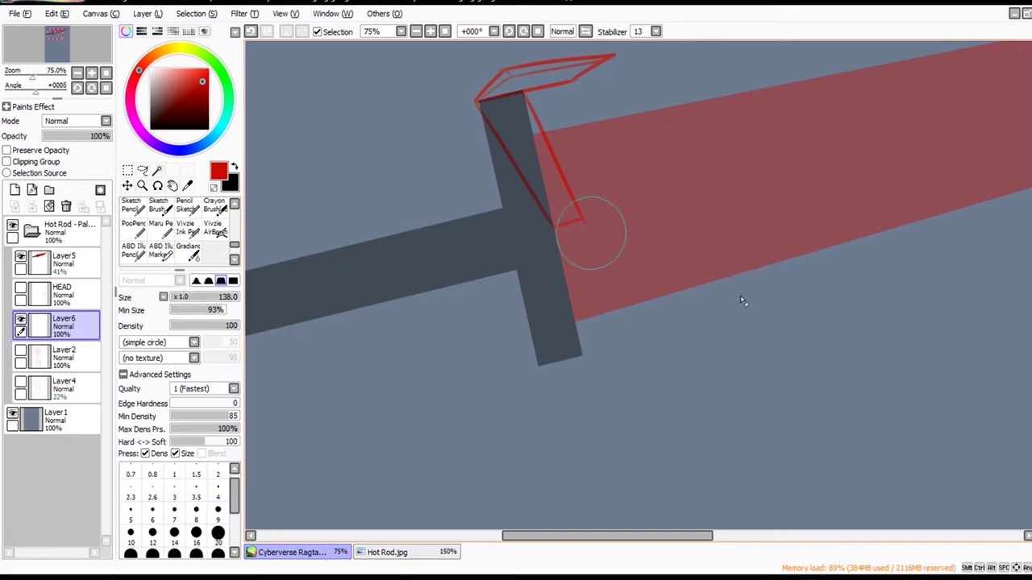
{"action": "key", "text": "e"}
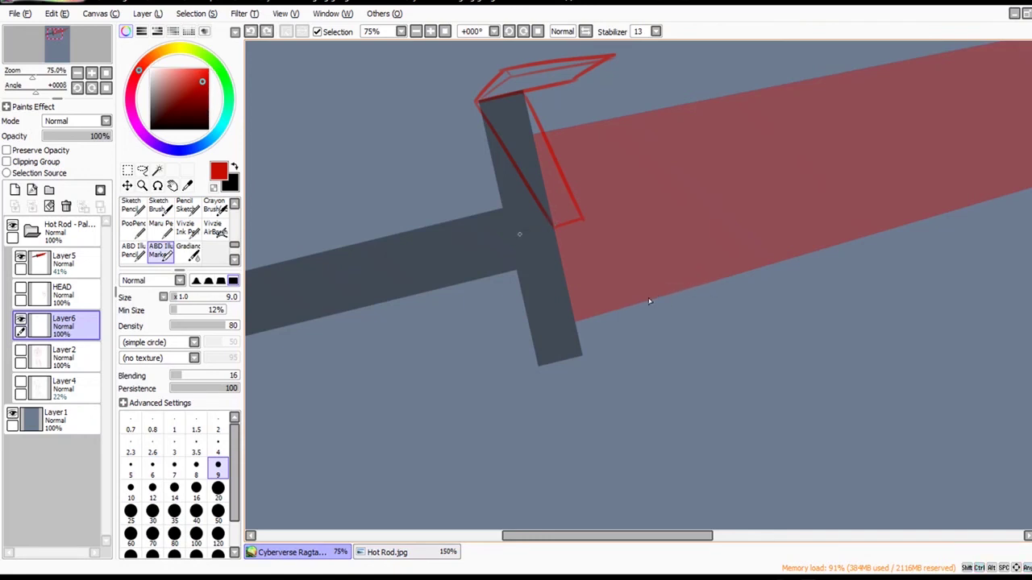
Add the upper arm's edge on the grip side and a narrow inner slot along its blade side.
{"action": "mouse_move", "coordinate": [519, 235]}
{"action": "left_mouse_down"}
{"action": "mouse_move", "coordinate": [547, 226]}
{"action": "mouse_move", "coordinate": [545, 212]}
{"action": "mouse_move", "coordinate": [520, 220]}
{"action": "mouse_move", "coordinate": [521, 231]}
{"action": "mouse_move", "coordinate": [514, 223]}
{"action": "mouse_move", "coordinate": [481, 111]}
{"action": "left_mouse_up"}
{"action": "key", "text": "ctrl+z"}
{"action": "left_click_drag", "start_coordinate": [520, 233], "coordinate": [480, 111]}
{"action": "key", "text": "ctrl+z"}
{"action": "key", "text": "ctrl+y"}
{"action": "key", "text": "ctrl+z"}
{"action": "key", "text": "ctrl+y"}
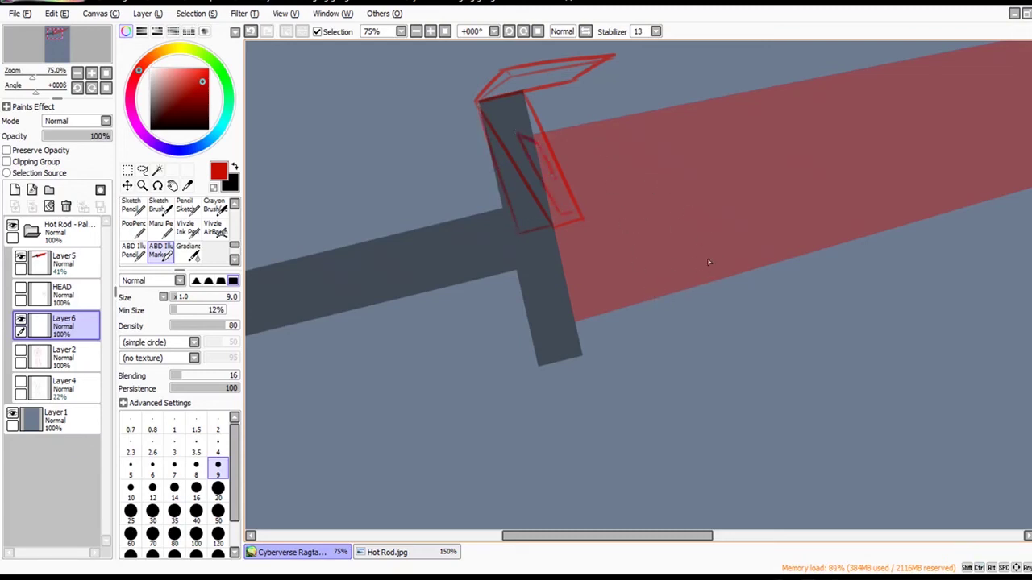
{"action": "scroll", "coordinate": [742, 300], "scroll_direction": "down", "scroll_amount": 1}
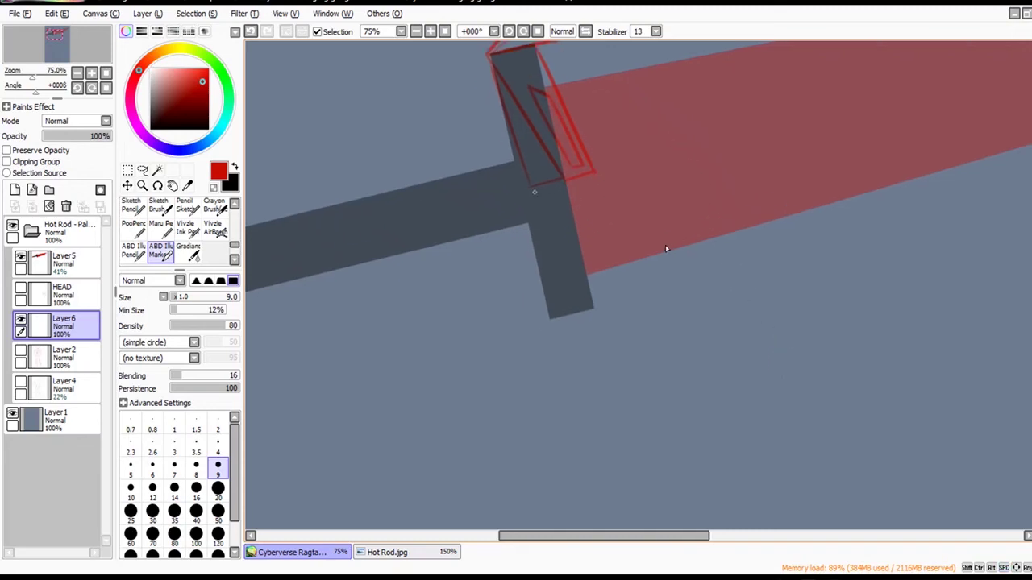
{"action": "key", "text": "ctrl+z"}
Duplicate the winged upper arm onto a new layer and flip the copy vertically.
{"action": "left_click_drag", "start_coordinate": [685, 323], "coordinate": [672, 433]}
{"action": "key", "text": "ctrl+a"}
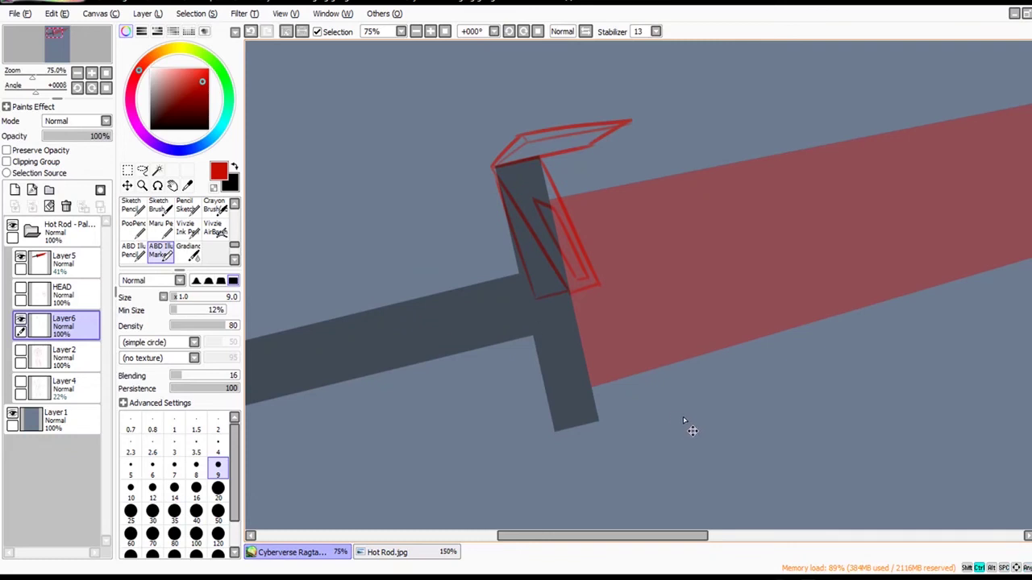
{"action": "key", "text": "ctrl+c"}
{"action": "key", "text": "ctrl+v"}
{"action": "left_click_drag", "start_coordinate": [633, 491], "coordinate": [634, 385]}
{"action": "left_click", "coordinate": [127, 170]}
{"action": "left_click", "coordinate": [219, 446]}
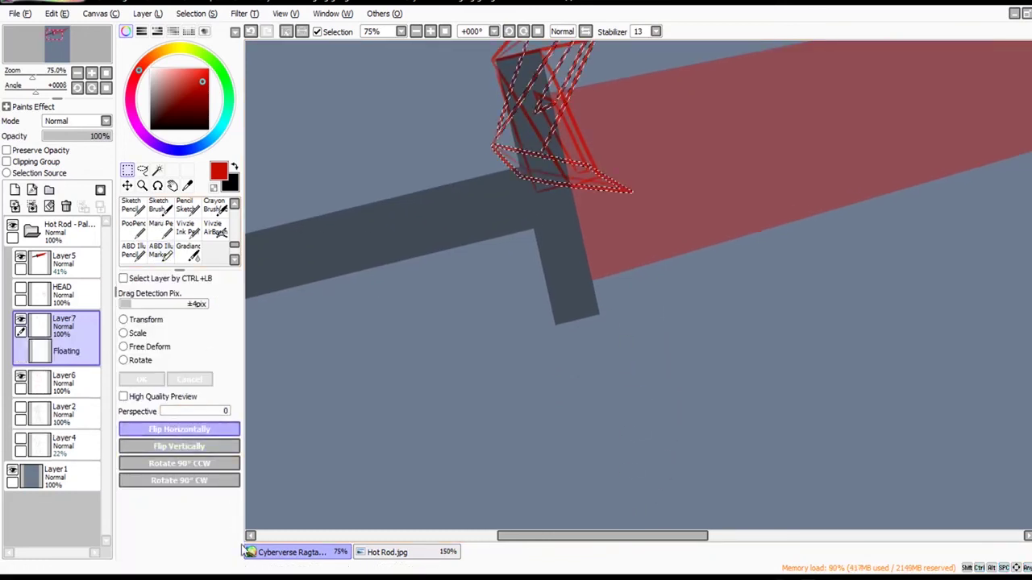
{"action": "left_click", "coordinate": [286, 31]}
Rotate the flipped copy and place it over the guard's lower half so both arms meet at the centre.
{"action": "left_click", "coordinate": [140, 360]}
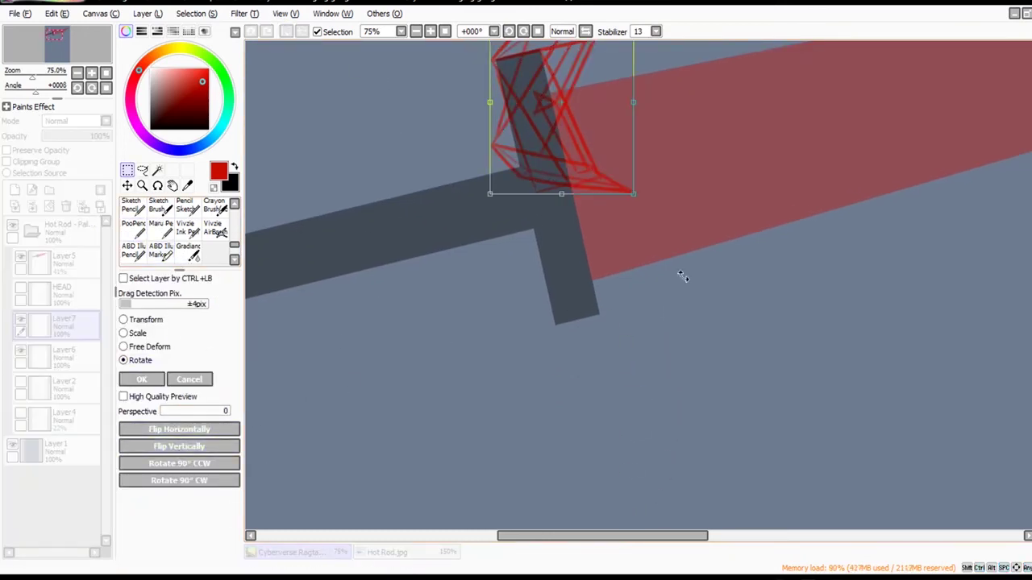
{"action": "mouse_move", "coordinate": [831, 282]}
{"action": "left_mouse_down"}
{"action": "mouse_move", "coordinate": [933, 185]}
{"action": "mouse_move", "coordinate": [932, 53]}
{"action": "left_mouse_up"}
{"action": "mouse_move", "coordinate": [725, 201]}
{"action": "left_mouse_down"}
{"action": "mouse_move", "coordinate": [758, 369]}
{"action": "mouse_move", "coordinate": [770, 356]}
{"action": "left_mouse_up"}
{"action": "left_click_drag", "start_coordinate": [922, 368], "coordinate": [894, 432]}
{"action": "mouse_move", "coordinate": [765, 315]}
{"action": "left_mouse_down"}
{"action": "mouse_move", "coordinate": [761, 322]}
{"action": "mouse_move", "coordinate": [887, 362]}
{"action": "mouse_move", "coordinate": [721, 322]}
{"action": "mouse_move", "coordinate": [883, 339]}
{"action": "mouse_move", "coordinate": [728, 335]}
{"action": "left_mouse_up"}
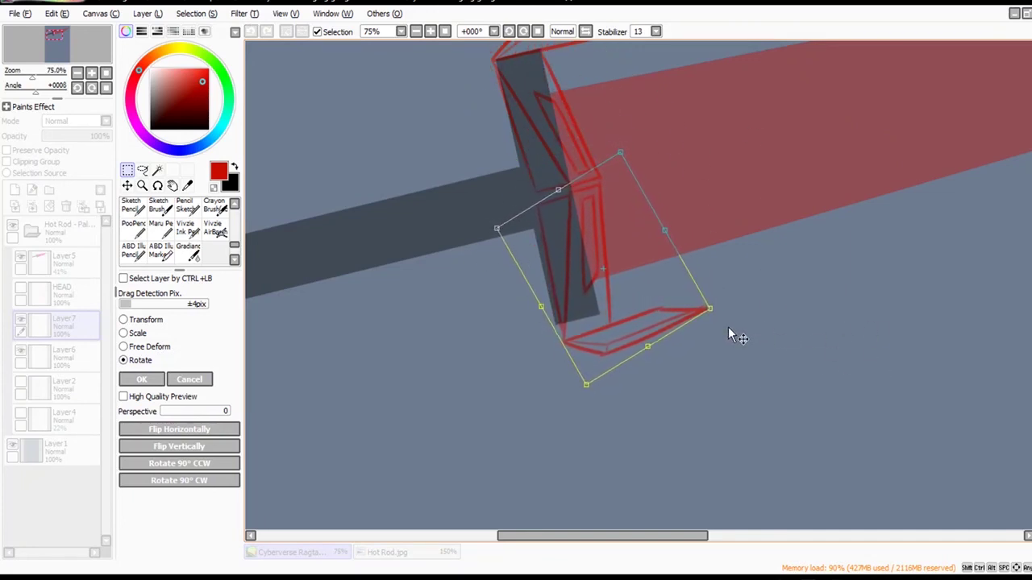
{"action": "left_click", "coordinate": [142, 380]}
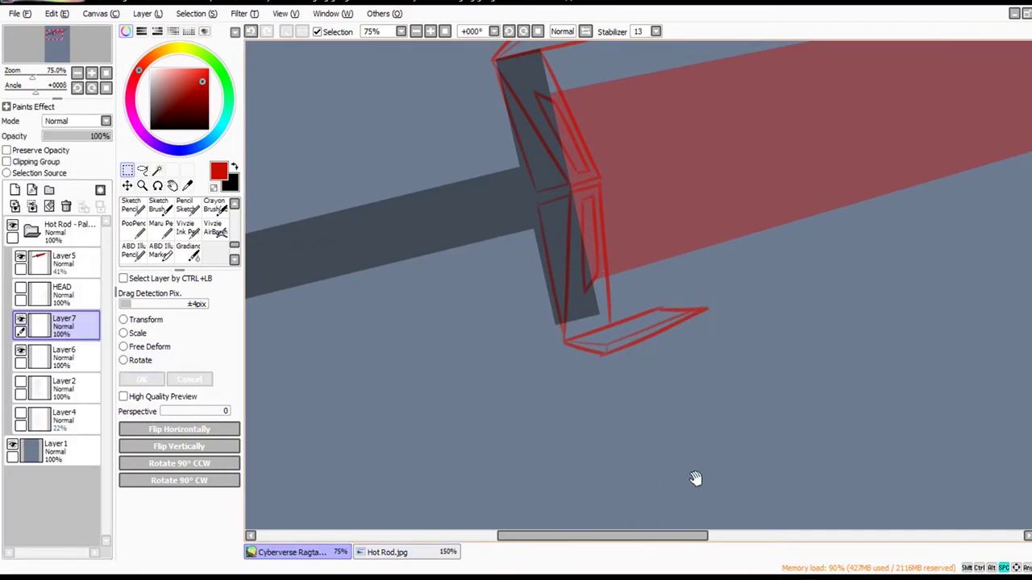
Start a bullet-shaped ornament above the grip with the ABD Illu marker at size 9, drawing one side, the base and an inner trapezoid.
{"action": "left_click_drag", "start_coordinate": [695, 479], "coordinate": [678, 505]}
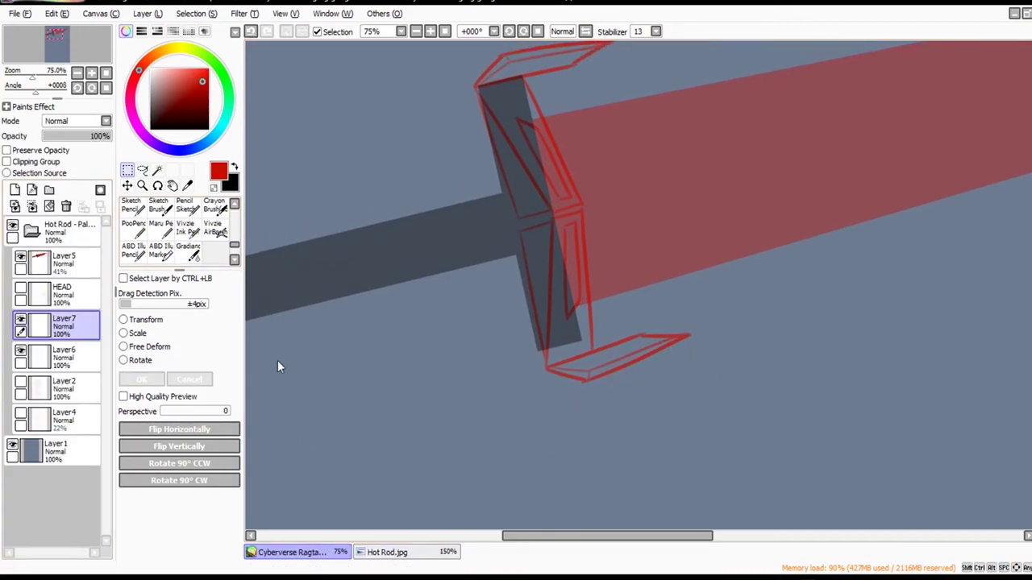
{"action": "left_click_drag", "start_coordinate": [444, 263], "coordinate": [520, 257]}
{"action": "left_click", "coordinate": [161, 252]}
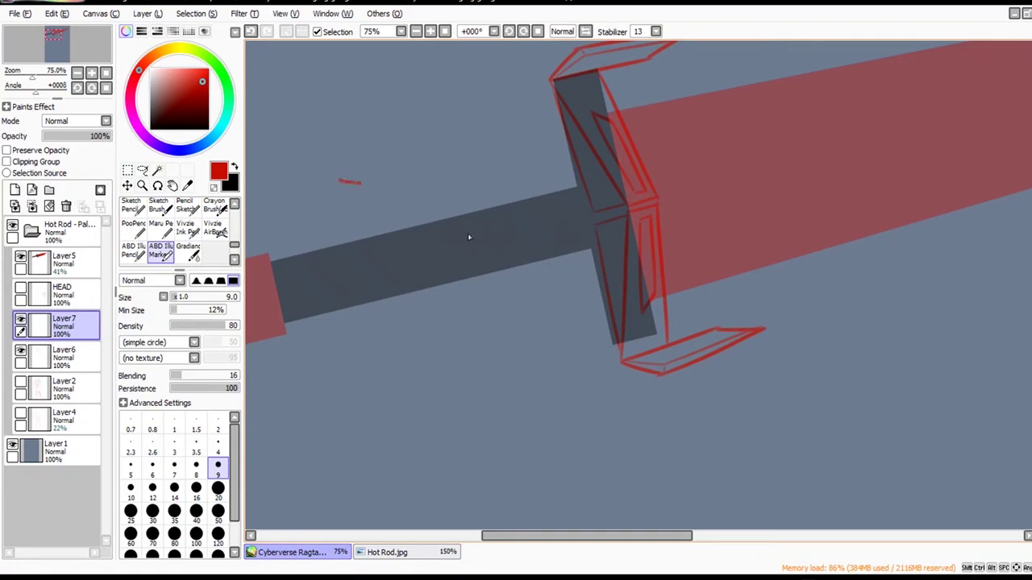
{"action": "key", "text": "ctrl+z"}
{"action": "mouse_move", "coordinate": [361, 182]}
{"action": "left_mouse_down"}
{"action": "mouse_move", "coordinate": [385, 181]}
{"action": "mouse_move", "coordinate": [376, 178]}
{"action": "left_mouse_up"}
{"action": "key", "text": "ctrl+z"}
{"action": "key", "text": "ctrl+z"}
{"action": "left_click_drag", "start_coordinate": [365, 137], "coordinate": [373, 138]}
{"action": "scroll", "coordinate": [376, 176], "scroll_direction": "up", "scroll_amount": 1}
{"action": "mouse_move", "coordinate": [339, 207]}
{"action": "left_mouse_down"}
{"action": "mouse_move", "coordinate": [341, 110]}
{"action": "mouse_move", "coordinate": [341, 139]}
{"action": "mouse_move", "coordinate": [341, 119]}
{"action": "left_mouse_up"}
{"action": "key", "text": "ctrl+z"}
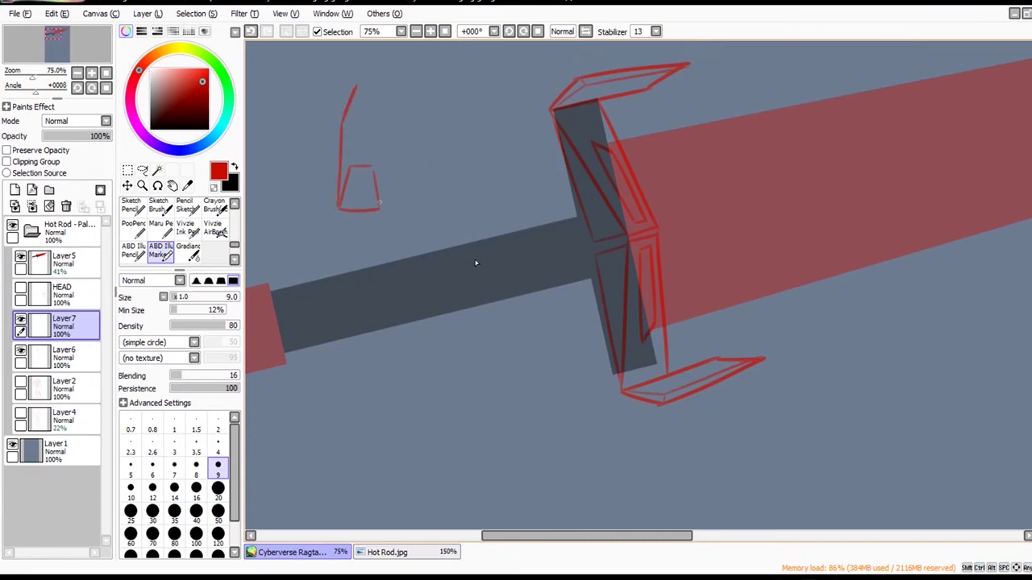
Complete the ornament with its other side and pointed tip, and add the inner facet lines.
{"action": "left_click_drag", "start_coordinate": [379, 207], "coordinate": [374, 126]}
{"action": "left_click_drag", "start_coordinate": [344, 124], "coordinate": [375, 123]}
{"action": "key", "text": "ctrl+z"}
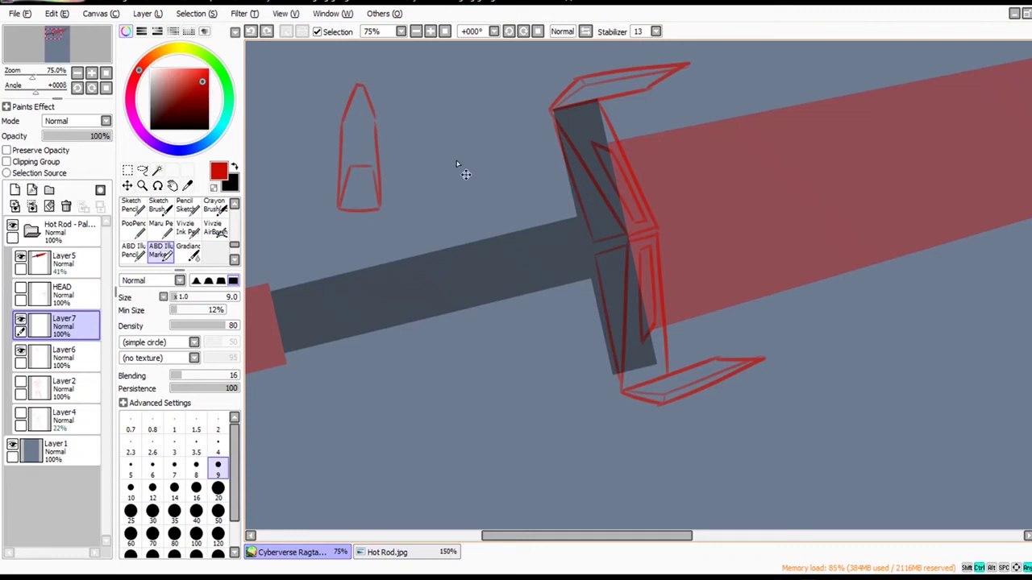
{"action": "mouse_move", "coordinate": [349, 166]}
{"action": "left_mouse_down"}
{"action": "mouse_move", "coordinate": [345, 121]}
{"action": "mouse_move", "coordinate": [346, 156]}
{"action": "left_mouse_up"}
{"action": "key", "text": "ctrl+z"}
{"action": "key", "text": "ctrl+y"}
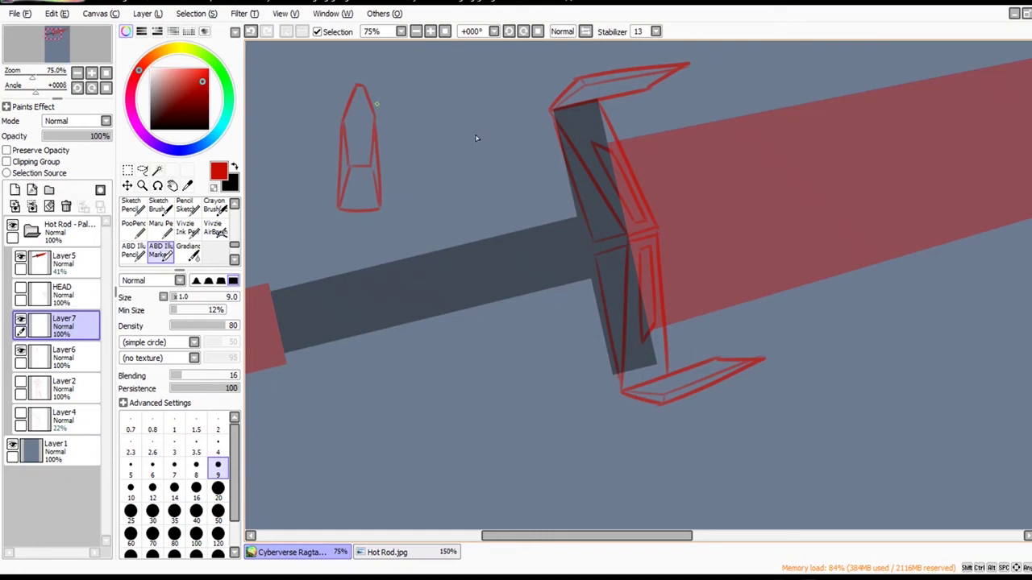
Rotate the ornament to point along the blade and position it over the crossguard's centre.
{"action": "key", "text": "ctrl+t"}
{"action": "left_click_drag", "start_coordinate": [419, 229], "coordinate": [488, 412]}
{"action": "left_click_drag", "start_coordinate": [500, 193], "coordinate": [812, 268]}
{"action": "left_click_drag", "start_coordinate": [938, 302], "coordinate": [894, 387]}
{"action": "left_click_drag", "start_coordinate": [853, 286], "coordinate": [852, 274]}
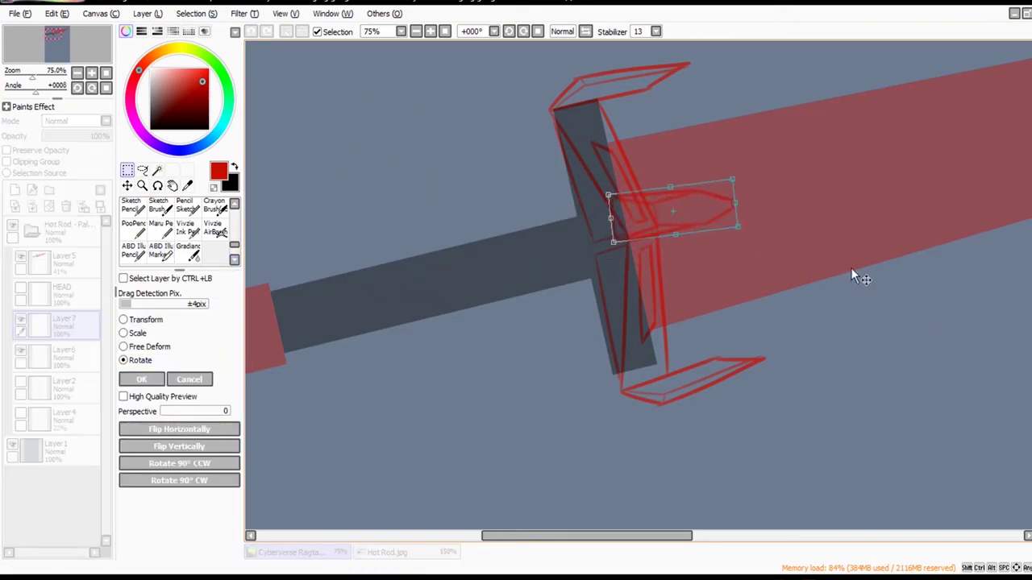
{"action": "mouse_move", "coordinate": [934, 292]}
{"action": "left_mouse_down"}
{"action": "mouse_move", "coordinate": [946, 242]}
{"action": "mouse_move", "coordinate": [839, 278]}
{"action": "mouse_move", "coordinate": [937, 276]}
{"action": "mouse_move", "coordinate": [858, 289]}
{"action": "left_mouse_up"}
{"action": "key", "text": "Return"}
Erase the guard lines running under the ornament on Layer6 at eraser size 24, with Layer5 hidden.
{"action": "left_click", "coordinate": [74, 359]}
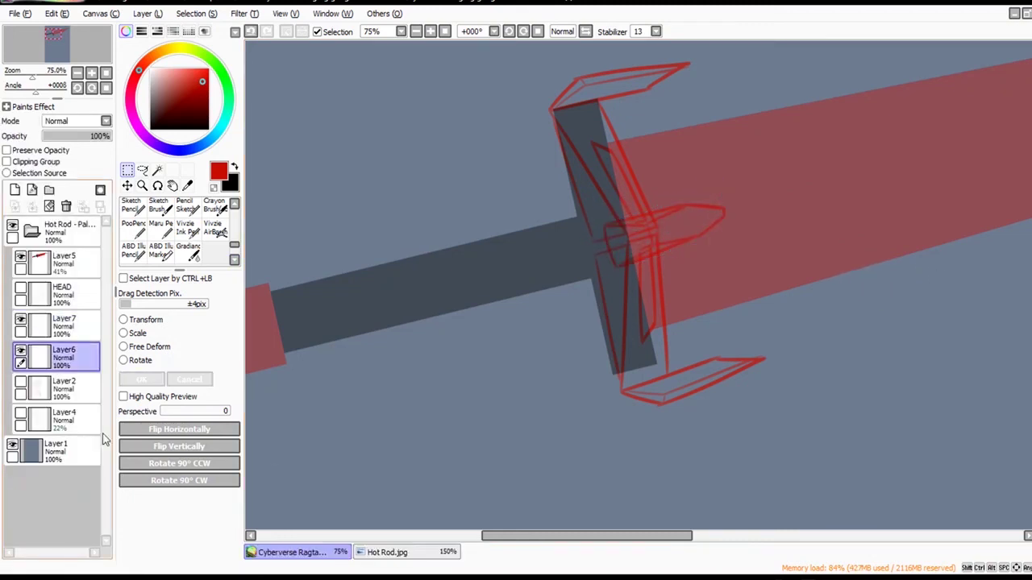
{"action": "key", "text": "e"}
{"action": "left_click_drag", "start_coordinate": [813, 300], "coordinate": [794, 302]}
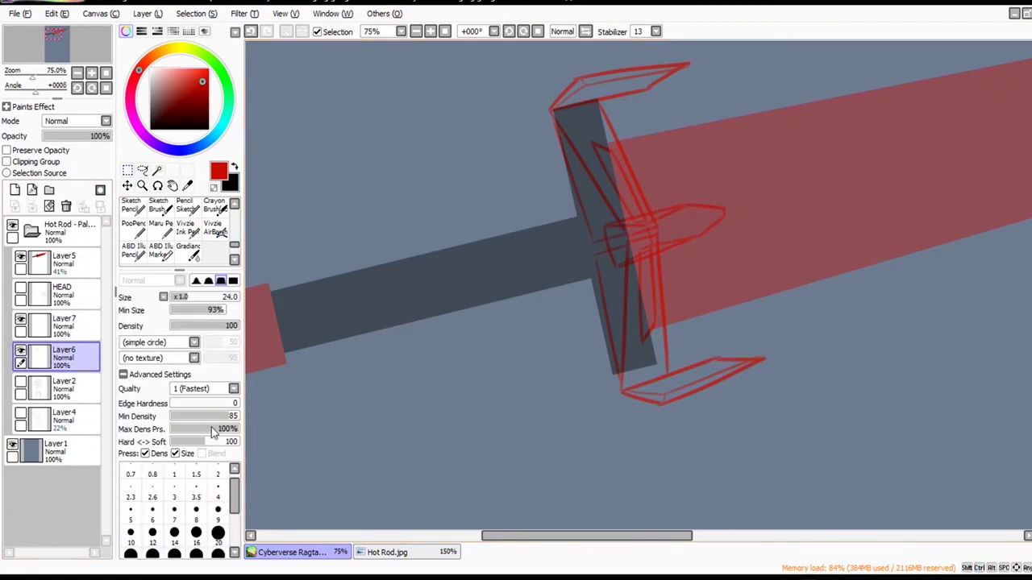
{"action": "left_click", "coordinate": [20, 257]}
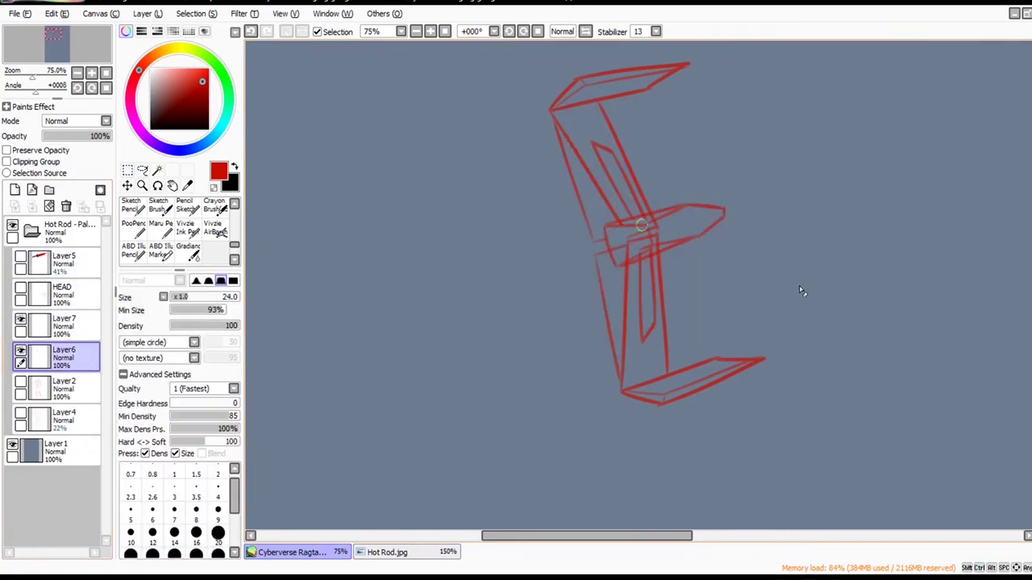
{"action": "mouse_move", "coordinate": [642, 224]}
{"action": "left_mouse_down"}
{"action": "mouse_move", "coordinate": [668, 222]}
{"action": "mouse_move", "coordinate": [618, 244]}
{"action": "mouse_move", "coordinate": [647, 244]}
{"action": "left_mouse_up"}
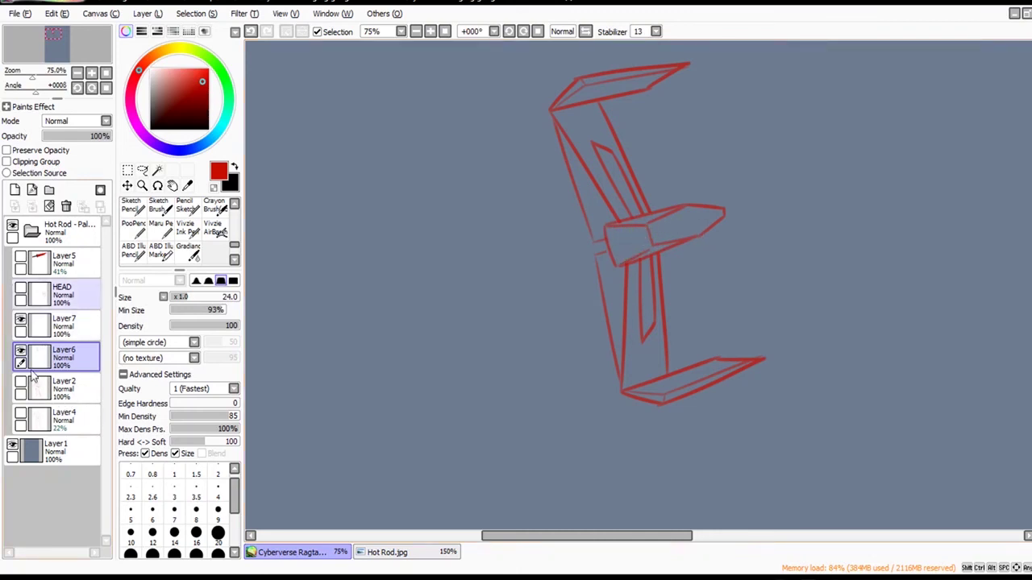
Show Layer5 again and return to Layer7 with the ABD Illu marker near the grip's end.
{"action": "left_click", "coordinate": [20, 257]}
{"action": "left_click", "coordinate": [65, 326]}
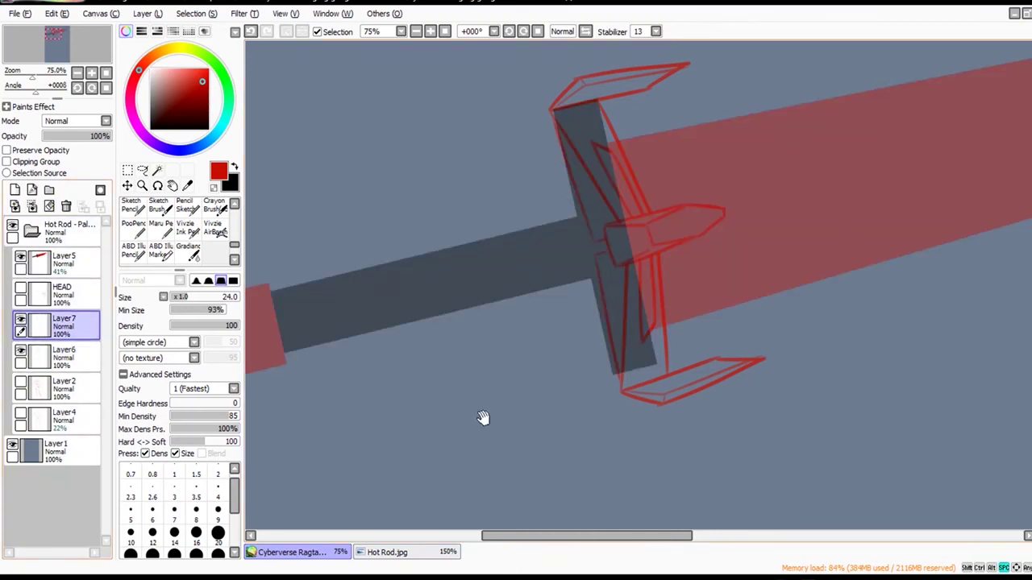
{"action": "left_click_drag", "start_coordinate": [483, 418], "coordinate": [610, 377]}
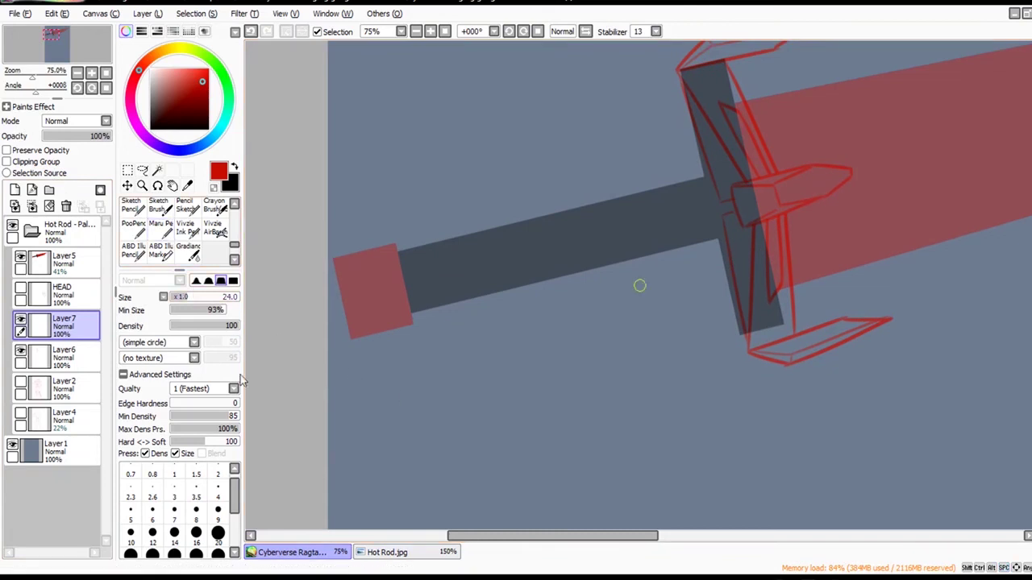
{"action": "left_click", "coordinate": [160, 250]}
{"action": "left_click_drag", "start_coordinate": [628, 431], "coordinate": [606, 303]}
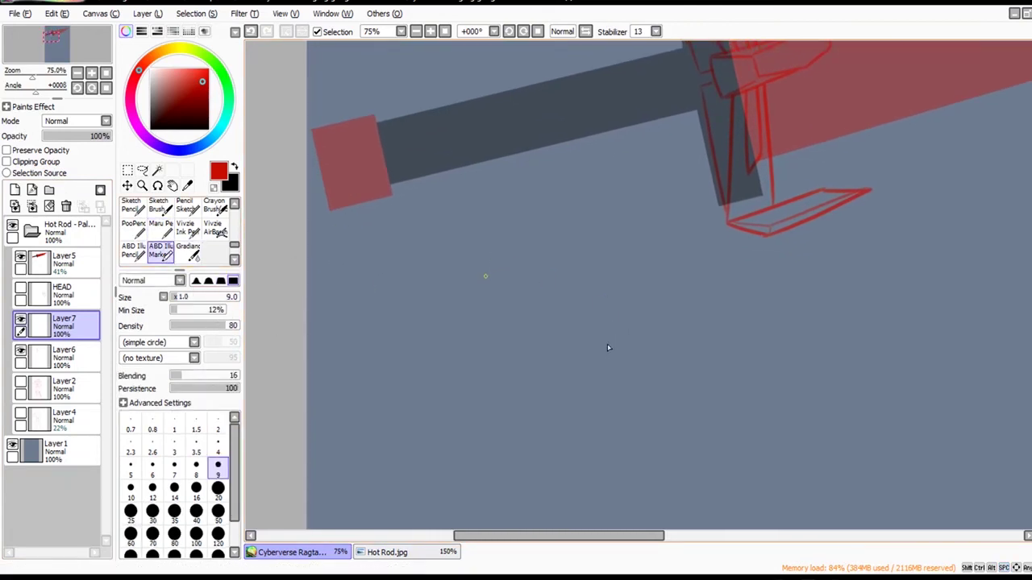
{"action": "left_click_drag", "start_coordinate": [558, 362], "coordinate": [591, 321]}
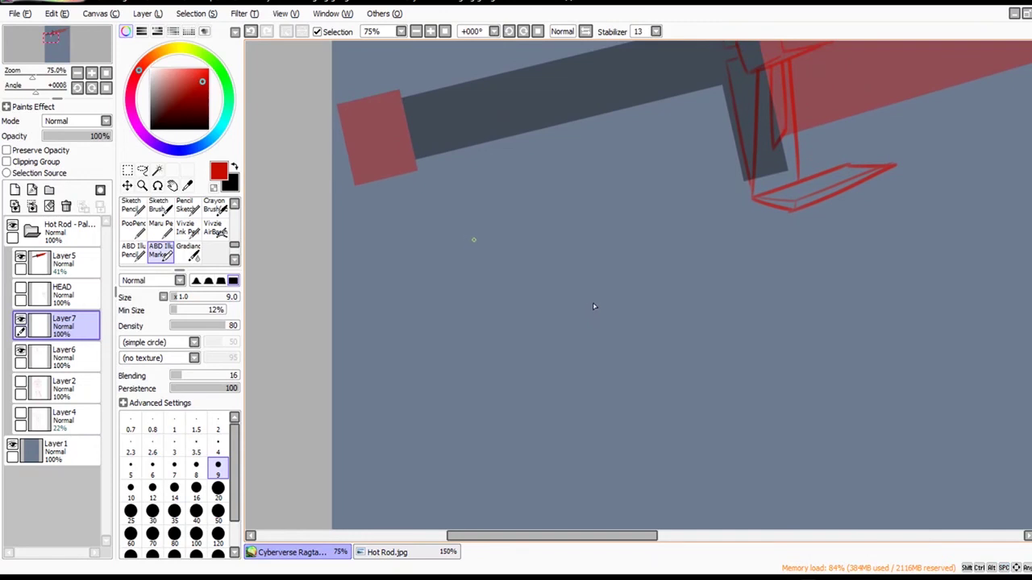
{"action": "left_click_drag", "start_coordinate": [484, 232], "coordinate": [490, 288]}
{"action": "key", "text": "ctrl+z"}
{"action": "left_click_drag", "start_coordinate": [481, 230], "coordinate": [500, 288]}
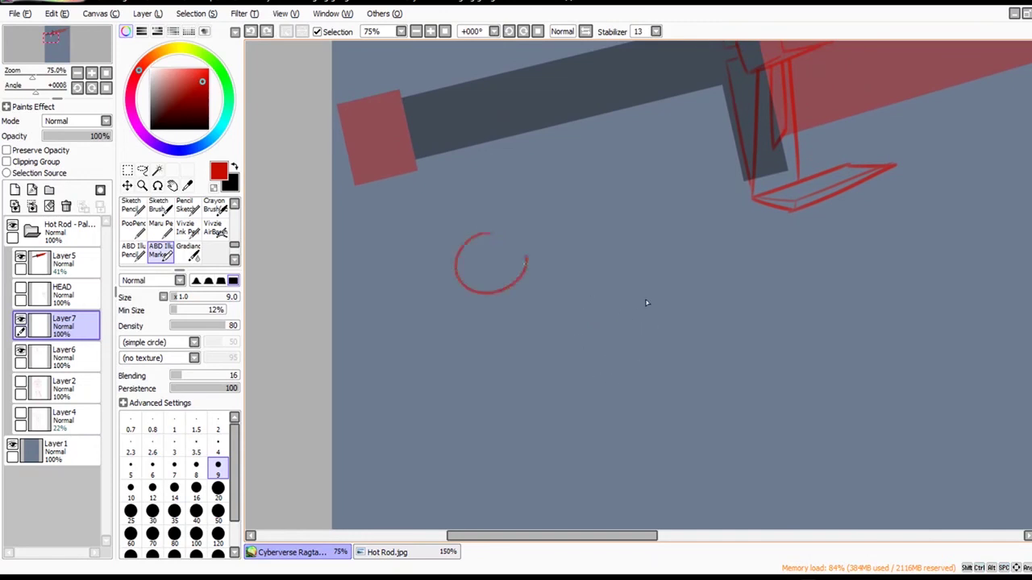
{"action": "key", "text": "ctrl+z"}
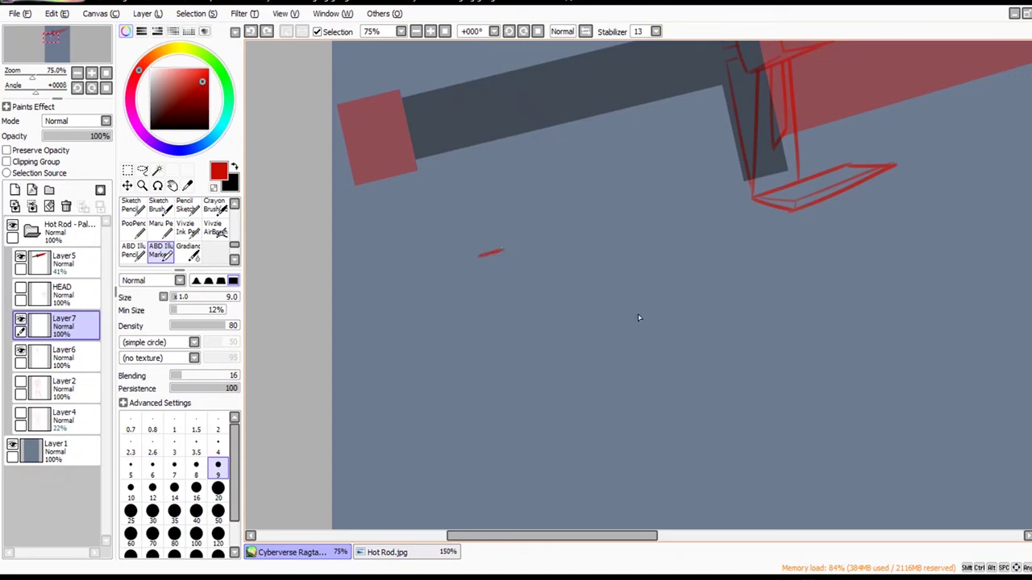
Sketch a faceted pommel gem below the grip with a pointed fin on each side.
{"action": "left_click_drag", "start_coordinate": [500, 251], "coordinate": [512, 249]}
{"action": "mouse_move", "coordinate": [484, 308]}
{"action": "left_mouse_down"}
{"action": "mouse_move", "coordinate": [533, 279]}
{"action": "mouse_move", "coordinate": [547, 253]}
{"action": "mouse_move", "coordinate": [547, 305]}
{"action": "mouse_move", "coordinate": [520, 318]}
{"action": "left_mouse_up"}
{"action": "key", "text": "ctrl+z"}
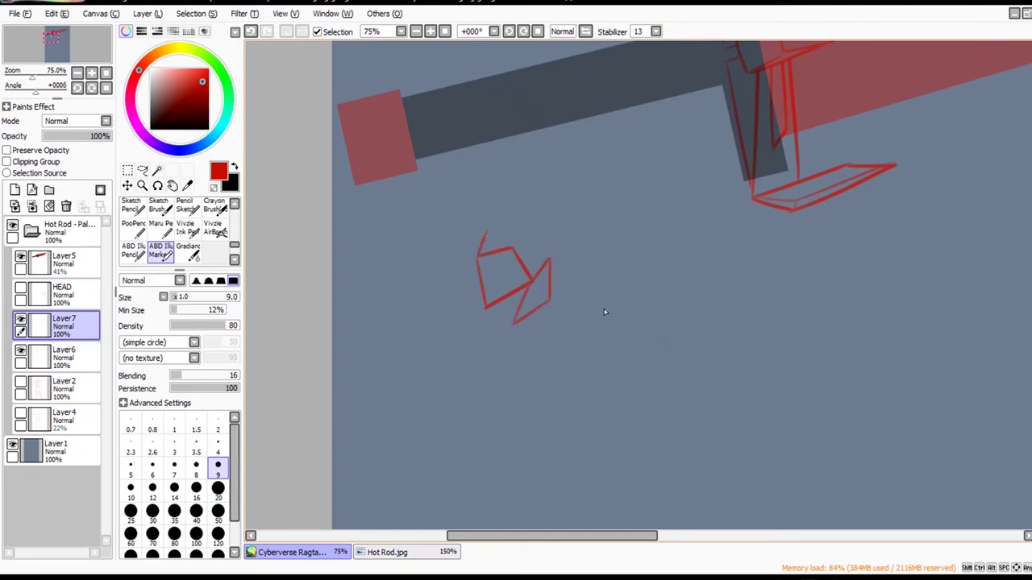
{"action": "left_click_drag", "start_coordinate": [485, 234], "coordinate": [466, 296]}
{"action": "key", "text": "ctrl+z"}
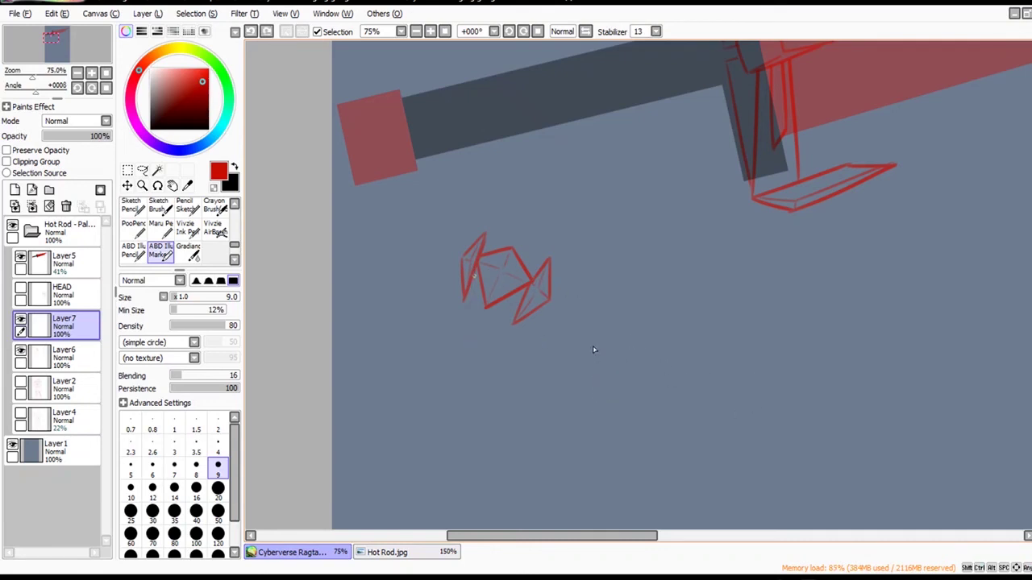
Outline the pommel's rounded lower body beneath the gem, connecting it up to both fins.
{"action": "key", "text": "ctrl+y"}
{"action": "key", "text": "ctrl+z"}
{"action": "key", "text": "ctrl+z"}
{"action": "left_click_drag", "start_coordinate": [464, 332], "coordinate": [492, 344]}
{"action": "key", "text": "ctrl+z"}
{"action": "key", "text": "ctrl+y"}
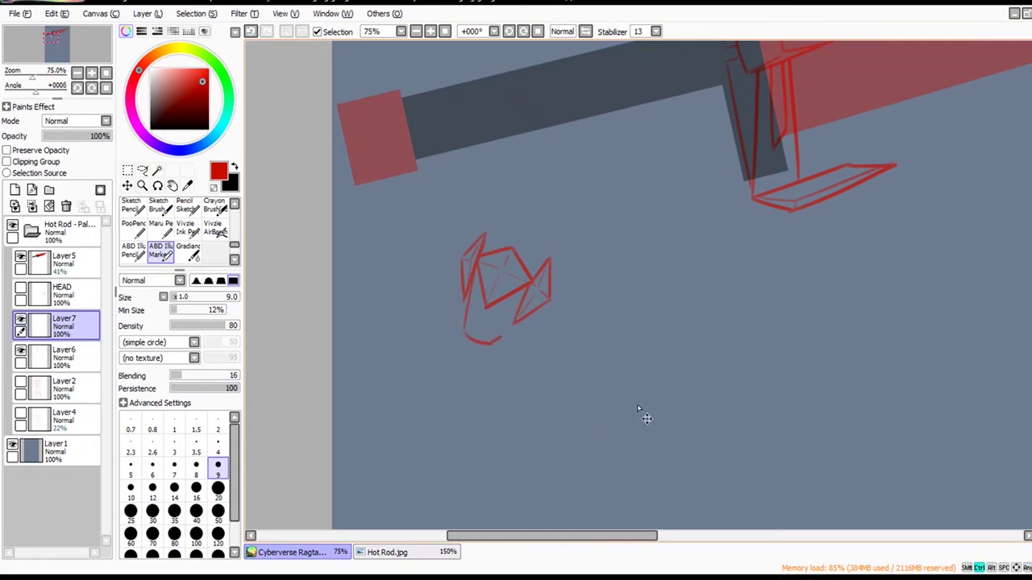
{"action": "key", "text": "ctrl+z"}
{"action": "key", "text": "ctrl+z"}
{"action": "key", "text": "ctrl+z"}
{"action": "mouse_move", "coordinate": [465, 333]}
{"action": "left_mouse_down"}
{"action": "mouse_move", "coordinate": [472, 325]}
{"action": "mouse_move", "coordinate": [460, 331]}
{"action": "mouse_move", "coordinate": [477, 269]}
{"action": "left_mouse_up"}
{"action": "key", "text": "ctrl+z"}
{"action": "key", "text": "ctrl+z"}
{"action": "left_click_drag", "start_coordinate": [490, 342], "coordinate": [524, 289]}
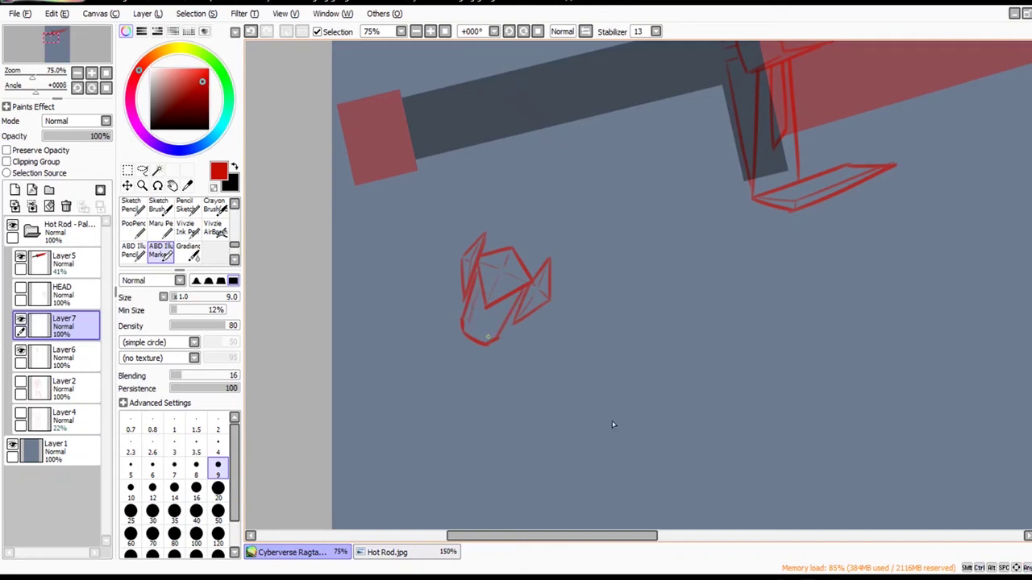
Rotate the pommel sketch in line with the grip and move it onto the red block at the grip's end.
{"action": "key", "text": "ctrl+t"}
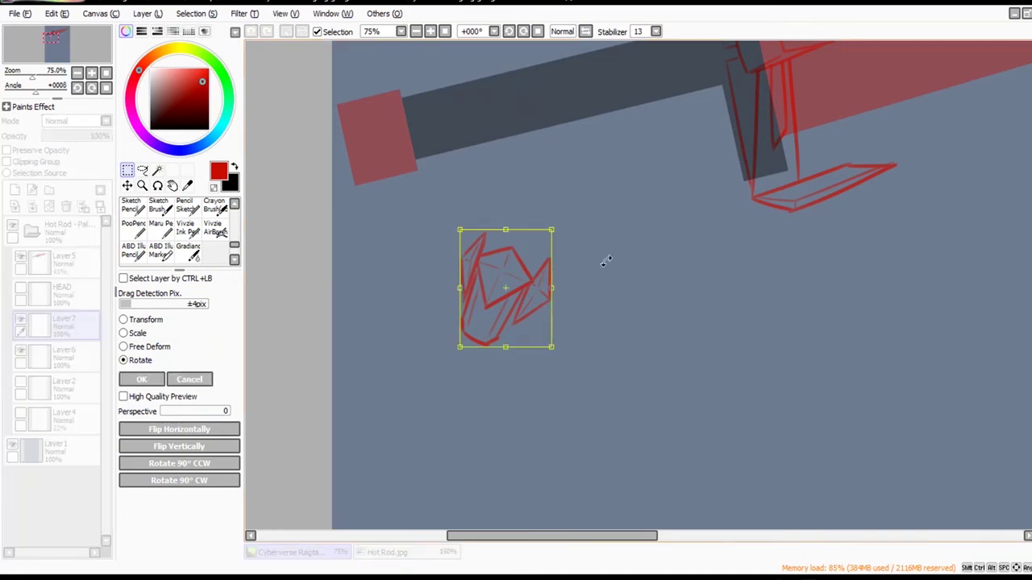
{"action": "mouse_move", "coordinate": [606, 256]}
{"action": "left_mouse_down"}
{"action": "mouse_move", "coordinate": [821, 415]}
{"action": "mouse_move", "coordinate": [794, 432]}
{"action": "left_mouse_up"}
{"action": "left_click_drag", "start_coordinate": [617, 341], "coordinate": [506, 178]}
{"action": "left_click_drag", "start_coordinate": [610, 212], "coordinate": [599, 234]}
{"action": "mouse_move", "coordinate": [501, 176]}
{"action": "left_mouse_down"}
{"action": "mouse_move", "coordinate": [507, 191]}
{"action": "mouse_move", "coordinate": [491, 173]}
{"action": "left_mouse_up"}
{"action": "left_click_drag", "start_coordinate": [578, 156], "coordinate": [579, 143]}
{"action": "left_click_drag", "start_coordinate": [510, 177], "coordinate": [507, 175]}
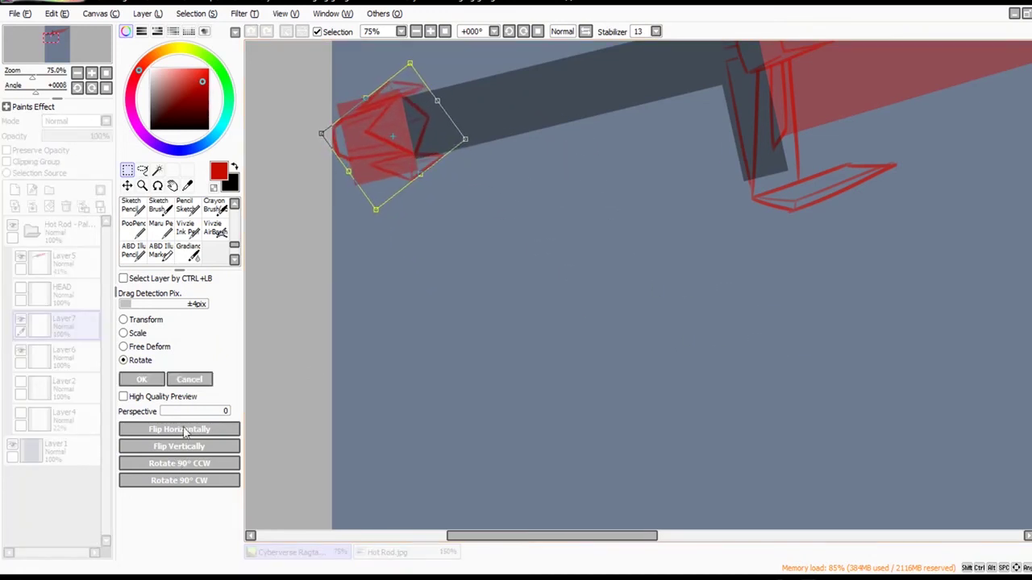
Scale the pommel sketch up slightly over the red block at the grip's end and apply the transformation.
{"action": "left_click", "coordinate": [137, 333]}
{"action": "key", "text": "Return"}
{"action": "key", "text": "ctrl+t"}
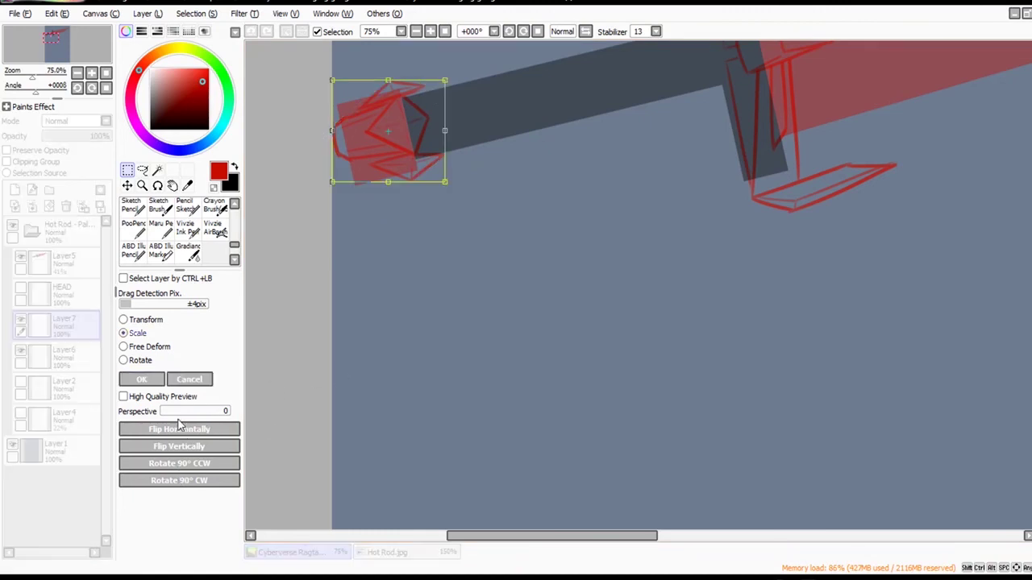
{"action": "mouse_move", "coordinate": [549, 232]}
{"action": "left_mouse_down"}
{"action": "mouse_move", "coordinate": [556, 228]}
{"action": "mouse_move", "coordinate": [535, 216]}
{"action": "left_mouse_up"}
{"action": "key", "text": "Return"}
{"action": "left_click_drag", "start_coordinate": [582, 304], "coordinate": [562, 373]}
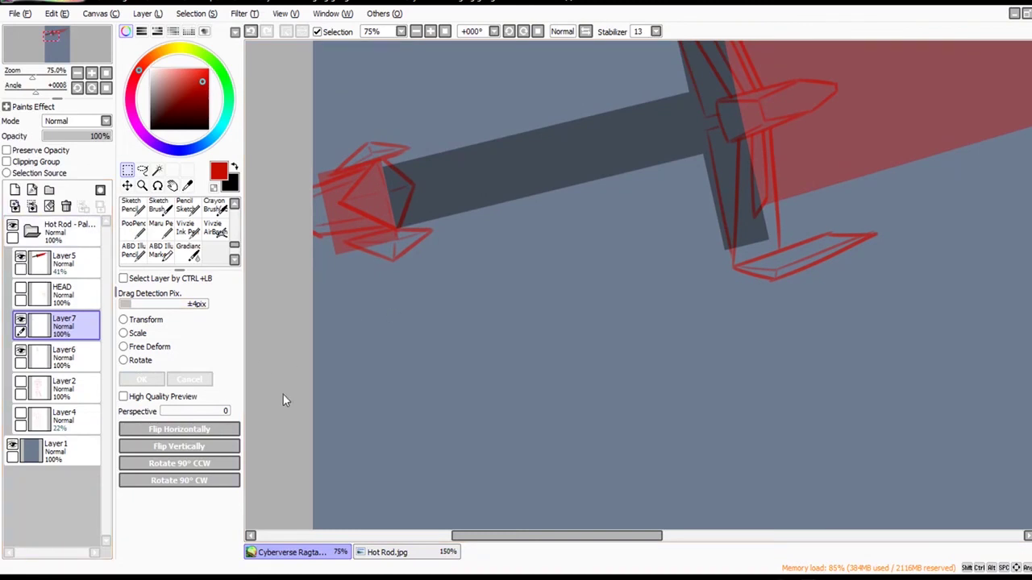
Try to shift the whole Hot Rod folder's artwork with the Move tool.
{"action": "left_click", "coordinate": [71, 233]}
{"action": "left_click", "coordinate": [130, 185]}
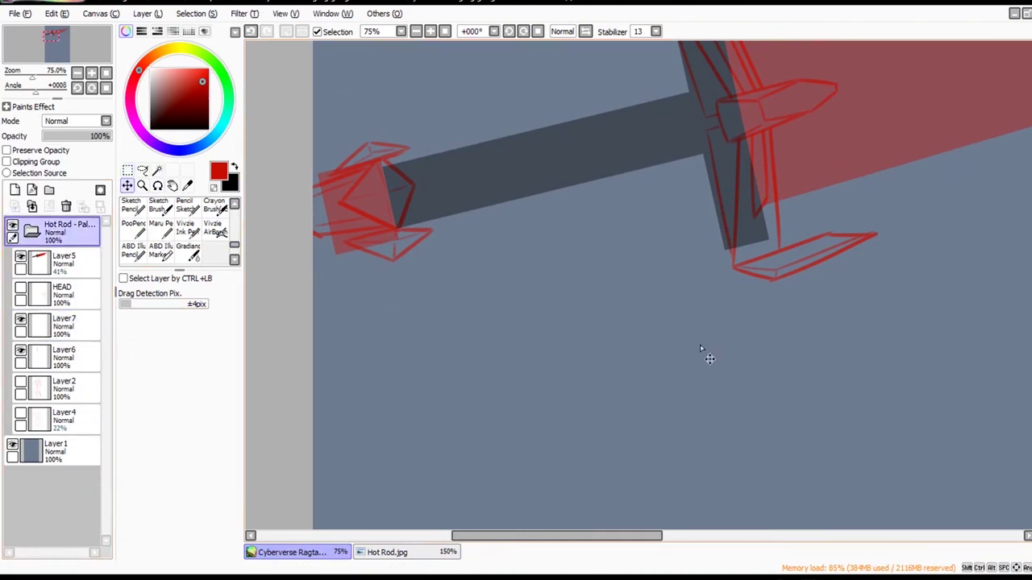
{"action": "left_click_drag", "start_coordinate": [738, 347], "coordinate": [372, 568]}
{"action": "left_click_drag", "start_coordinate": [657, 386], "coordinate": [944, 360]}
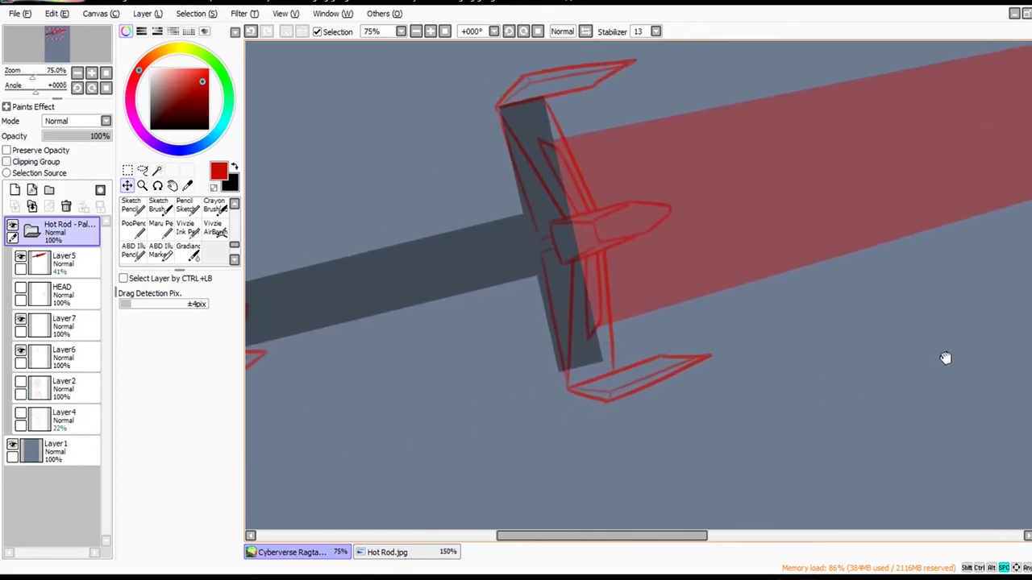
{"action": "left_click_drag", "start_coordinate": [505, 447], "coordinate": [589, 433]}
Draw the grip's straight lower edge on Layer7 with the ABD Illu marker, from the pommel to the crossguard.
{"action": "left_click", "coordinate": [160, 250]}
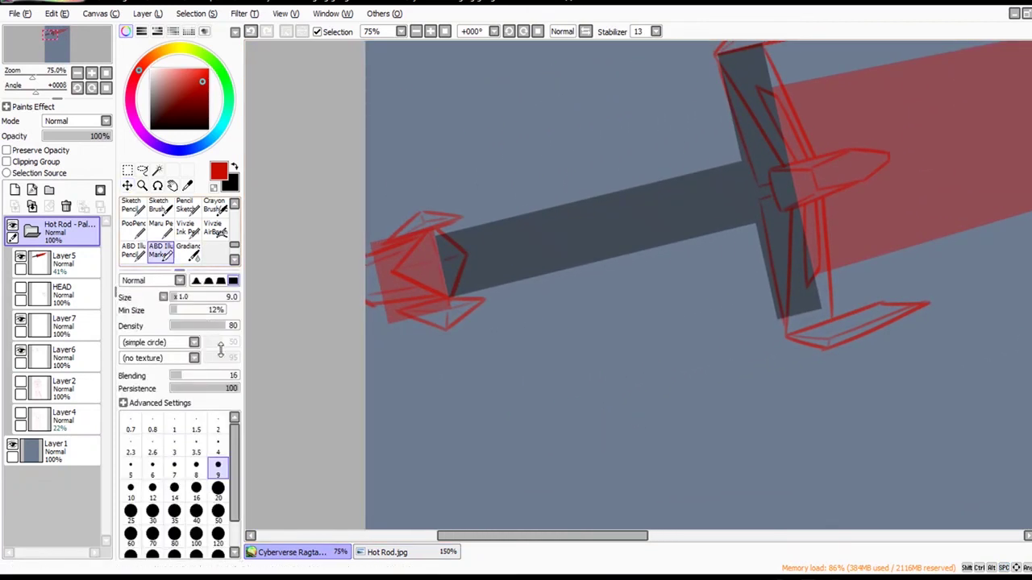
{"action": "left_click", "coordinate": [73, 327]}
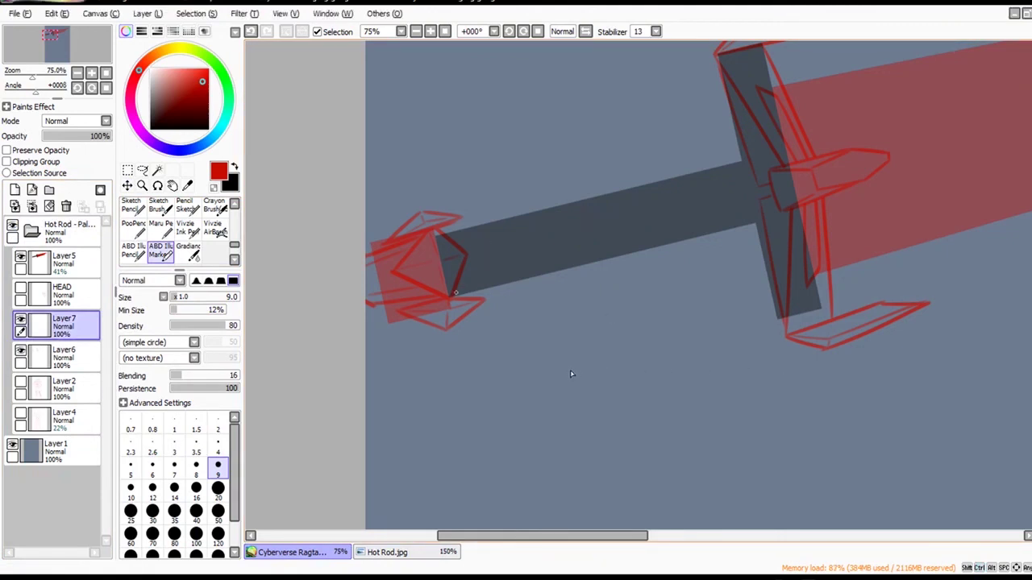
{"action": "left_click_drag", "start_coordinate": [453, 292], "coordinate": [780, 216]}
{"action": "key", "text": "ctrl+z"}
{"action": "left_click_drag", "start_coordinate": [453, 296], "coordinate": [787, 216]}
{"action": "key", "text": "ctrl+z"}
{"action": "key", "text": "ctrl+y"}
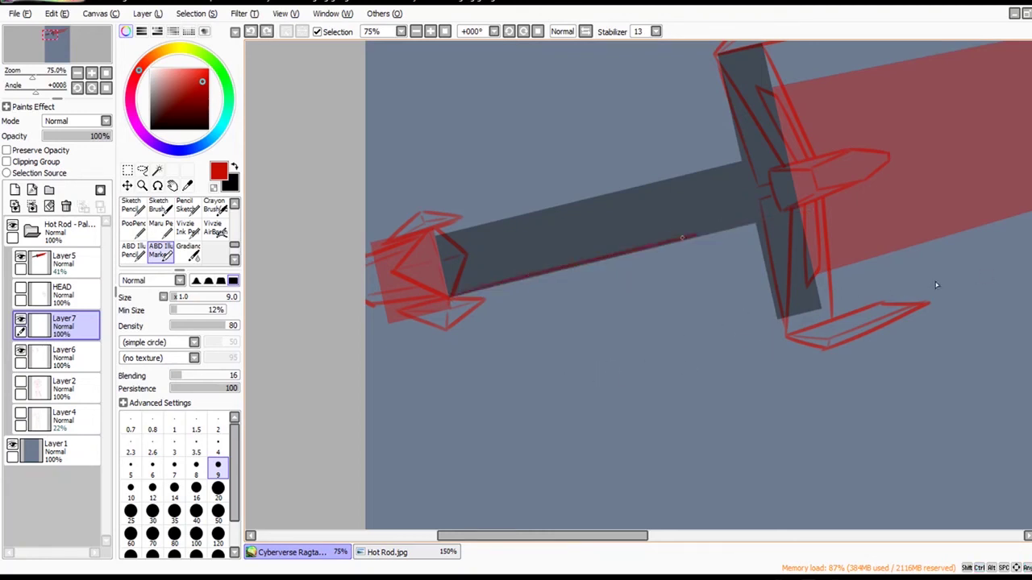
{"action": "key", "text": "ctrl"}
{"action": "left_click_drag", "start_coordinate": [807, 427], "coordinate": [803, 431]}
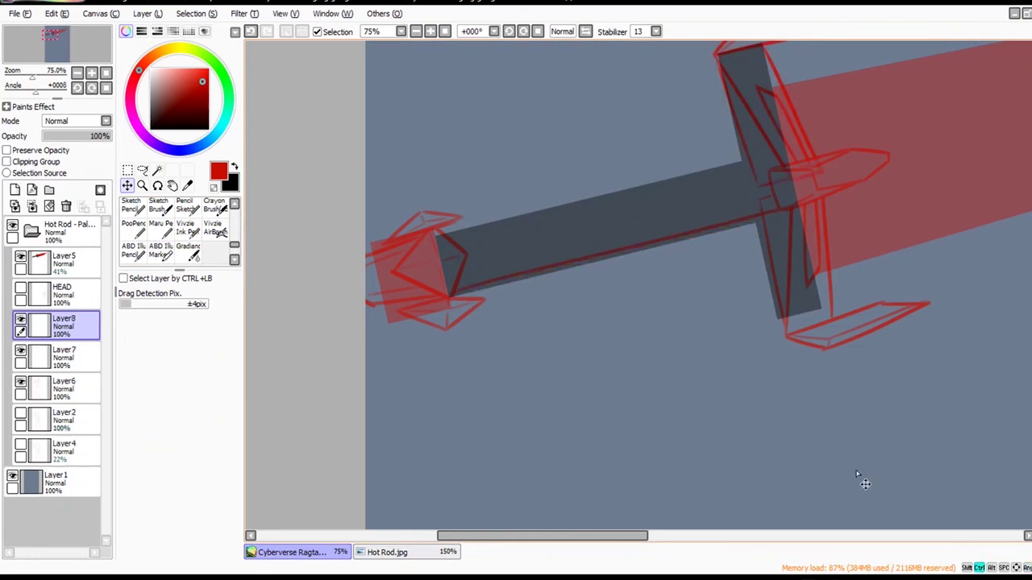
Copy the lower grip line onto the grip's upper edge and merge the copy down into Layer7.
{"action": "key", "text": "ctrl+a"}
{"action": "key", "text": "ctrl+c"}
{"action": "key", "text": "ctrl+v"}
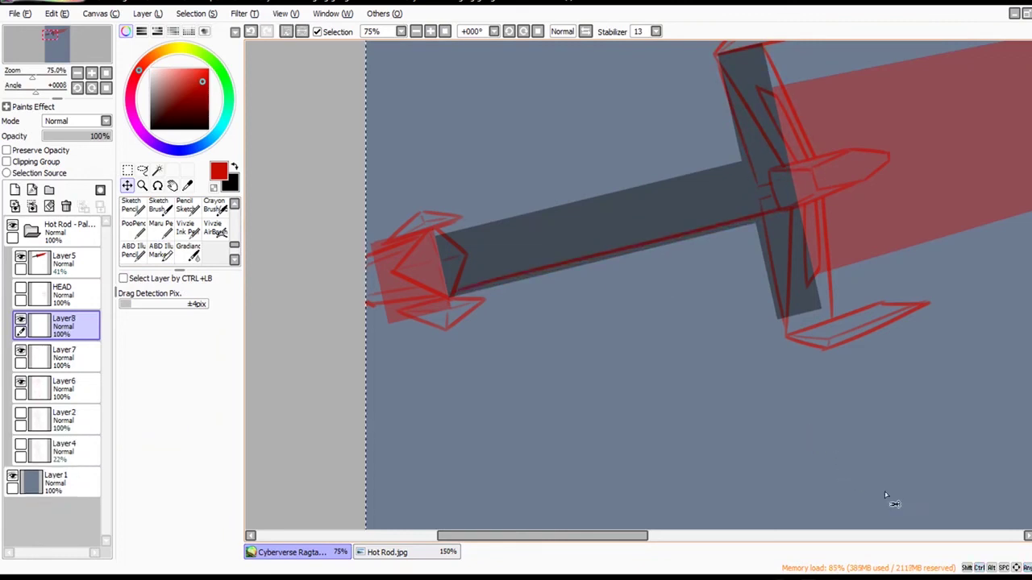
{"action": "left_click_drag", "start_coordinate": [886, 493], "coordinate": [864, 429]}
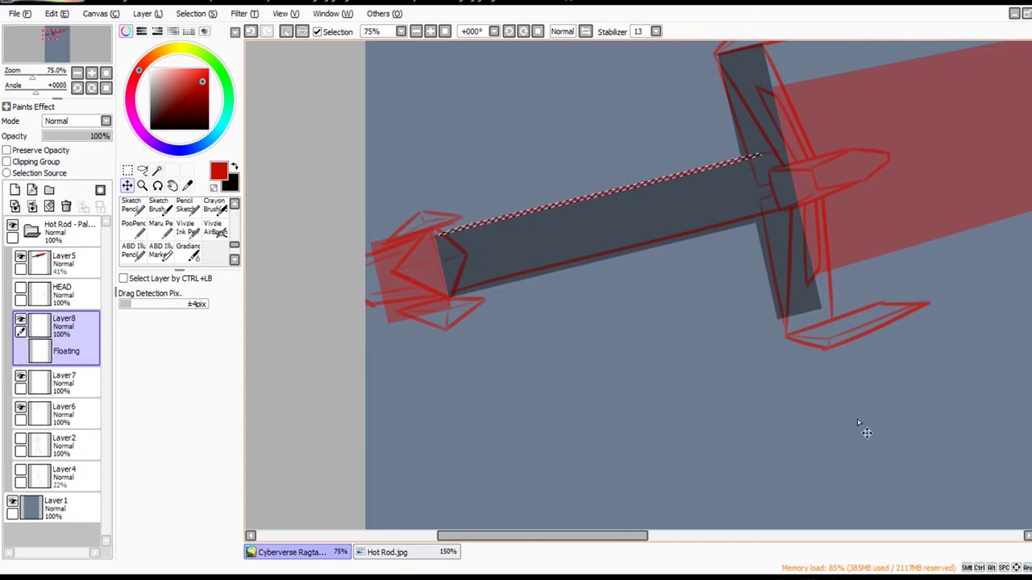
{"action": "left_click", "coordinate": [286, 31]}
{"action": "key", "text": "ctrl+e"}
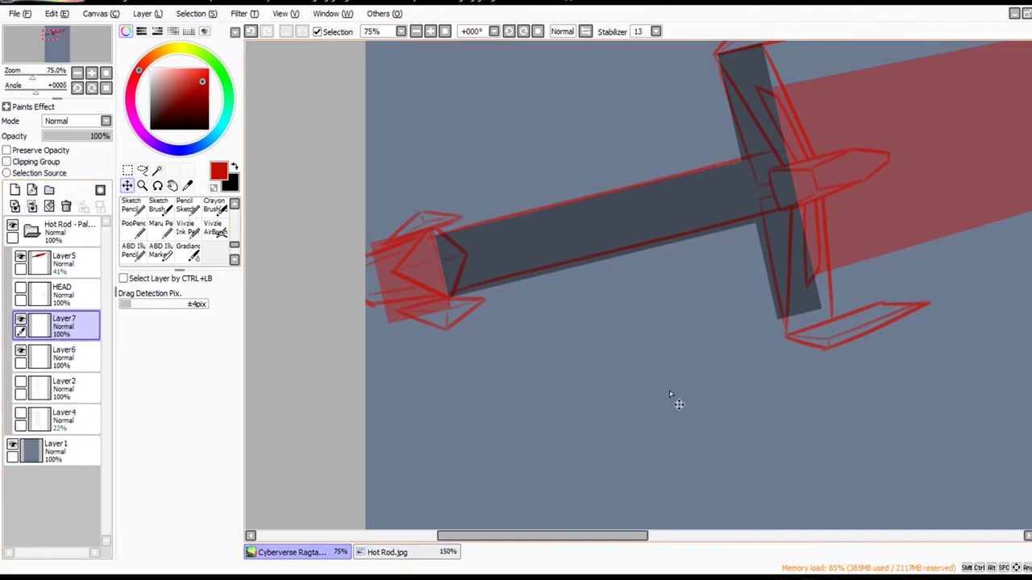
Lasso the crossguard sketch on Layer6, cut it out and clear the selection.
{"action": "key", "text": "n"}
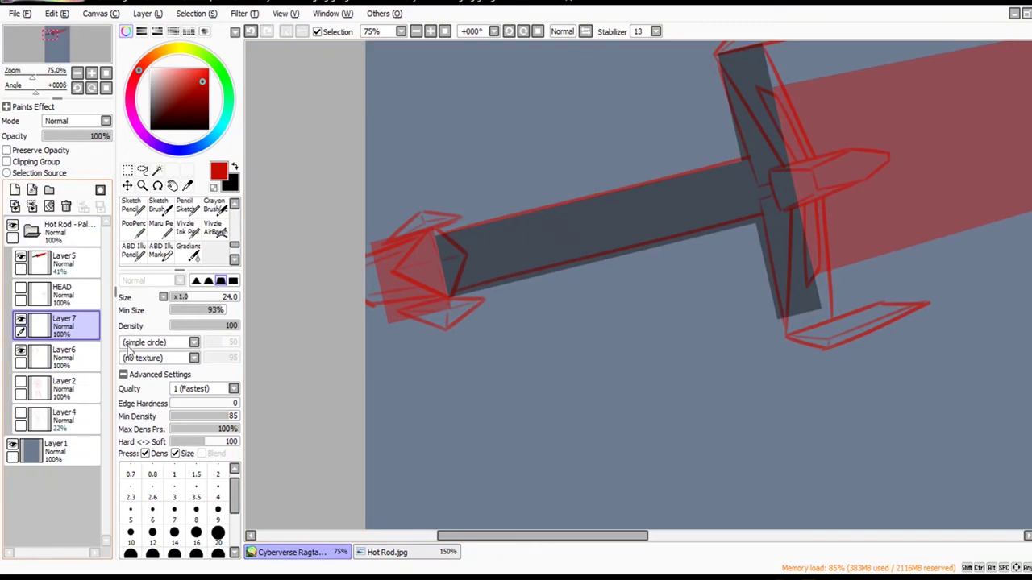
{"action": "left_click", "coordinate": [66, 357]}
{"action": "left_click", "coordinate": [880, 369], "text": "ctrl+alt"}
{"action": "left_click_drag", "start_coordinate": [796, 404], "coordinate": [630, 439]}
{"action": "left_click", "coordinate": [144, 171]}
{"action": "left_click_drag", "start_coordinate": [565, 101], "coordinate": [718, 129]}
{"action": "left_click_drag", "start_coordinate": [891, 159], "coordinate": [686, 218]}
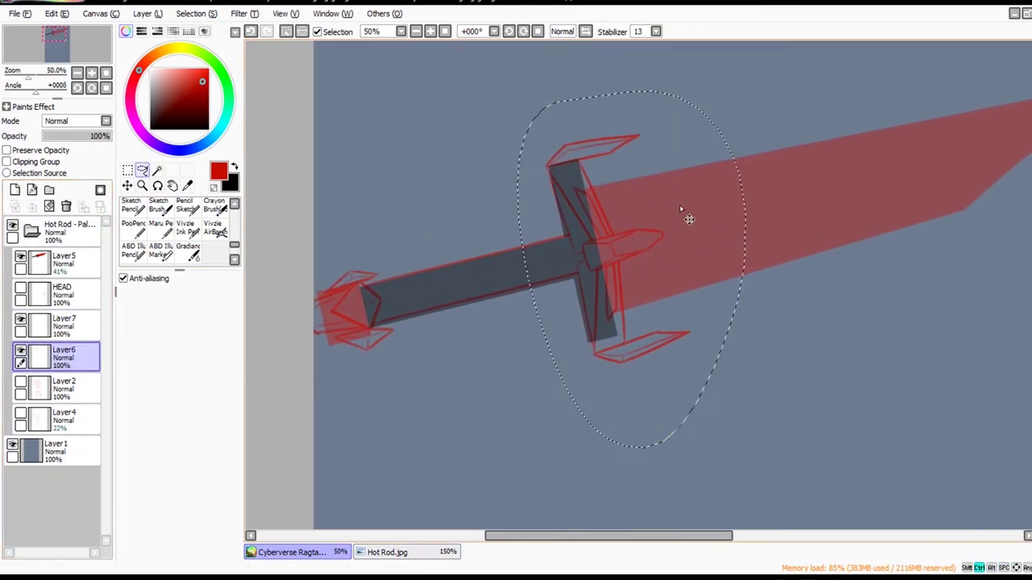
{"action": "key", "text": "Delete"}
{"action": "key", "text": "ctrl+d"}
Merge Layer7 down into Layer6 and shift the whole Hot Rod folder slightly until the pommel's rounded end is on the canvas.
{"action": "left_click", "coordinate": [60, 327]}
{"action": "left_click", "coordinate": [32, 206]}
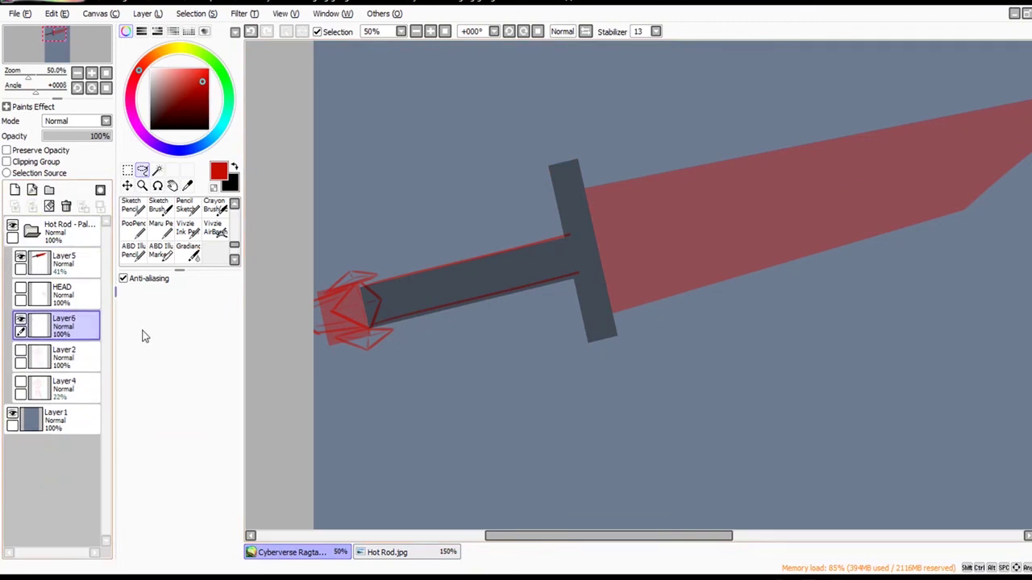
{"action": "left_click", "coordinate": [69, 232]}
{"action": "left_click", "coordinate": [127, 185]}
{"action": "left_click_drag", "start_coordinate": [603, 429], "coordinate": [627, 427]}
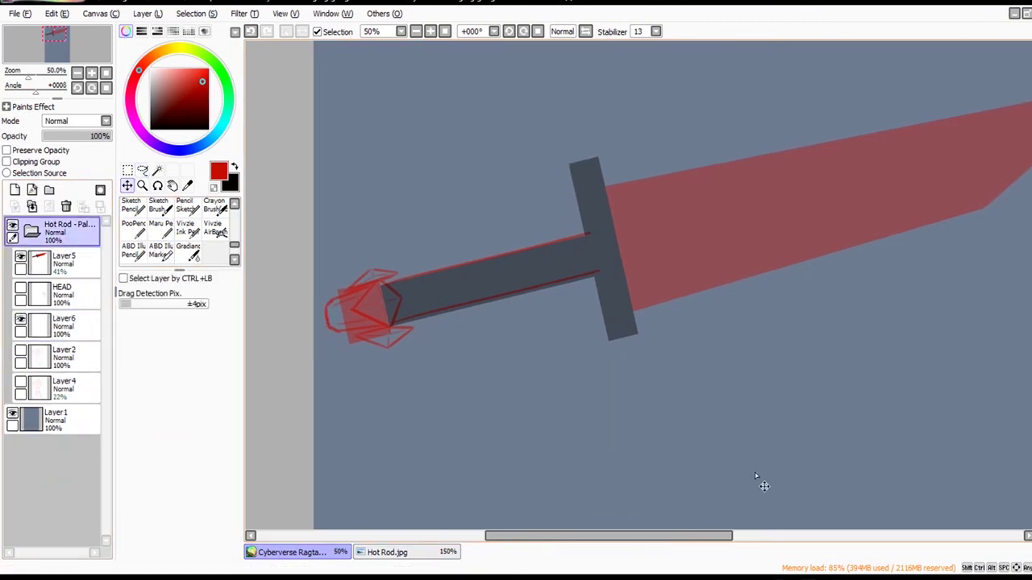
Paste the crossguard sketch, align it with the grey guard block and trim the grip lines running into it on Layer6.
{"action": "left_click", "coordinate": [60, 327]}
{"action": "key", "text": "ctrl+v"}
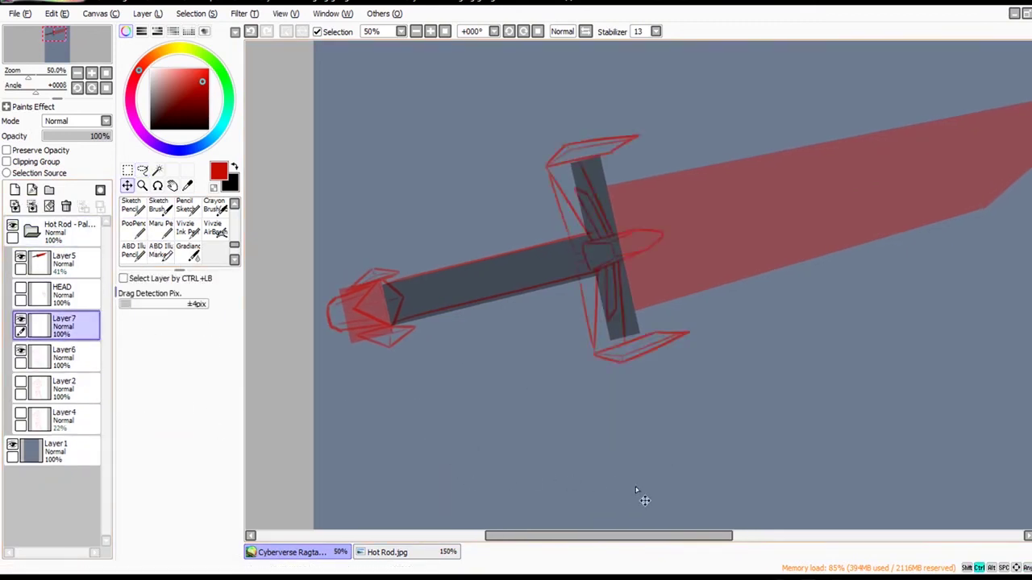
{"action": "left_click_drag", "start_coordinate": [745, 478], "coordinate": [766, 468]}
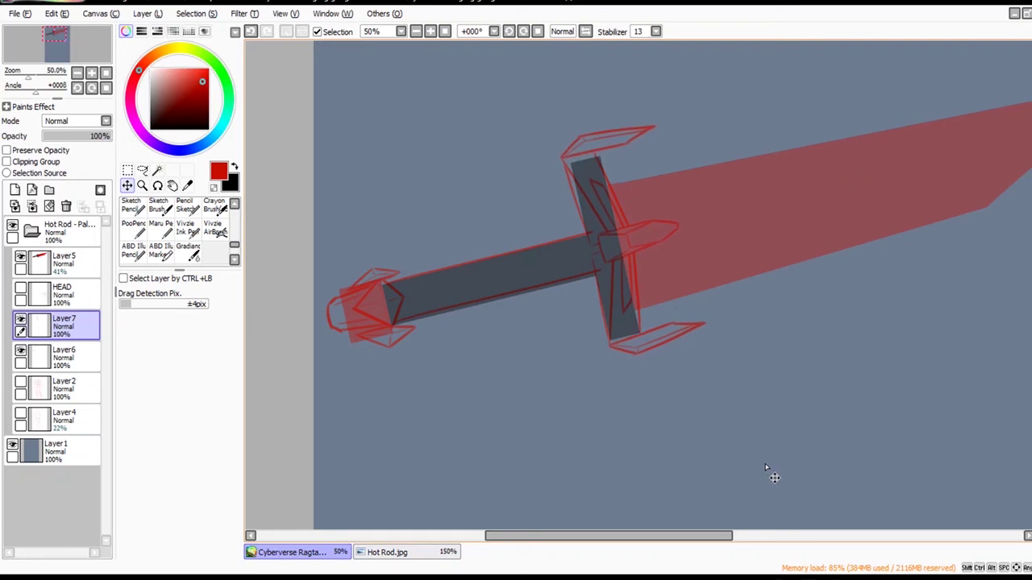
{"action": "left_click", "coordinate": [65, 355]}
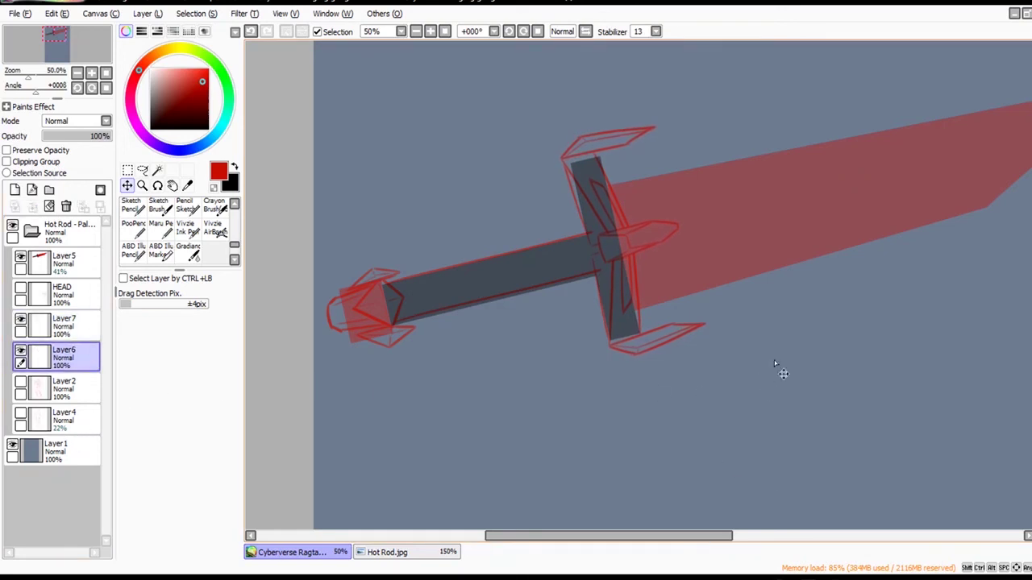
{"action": "key", "text": "b"}
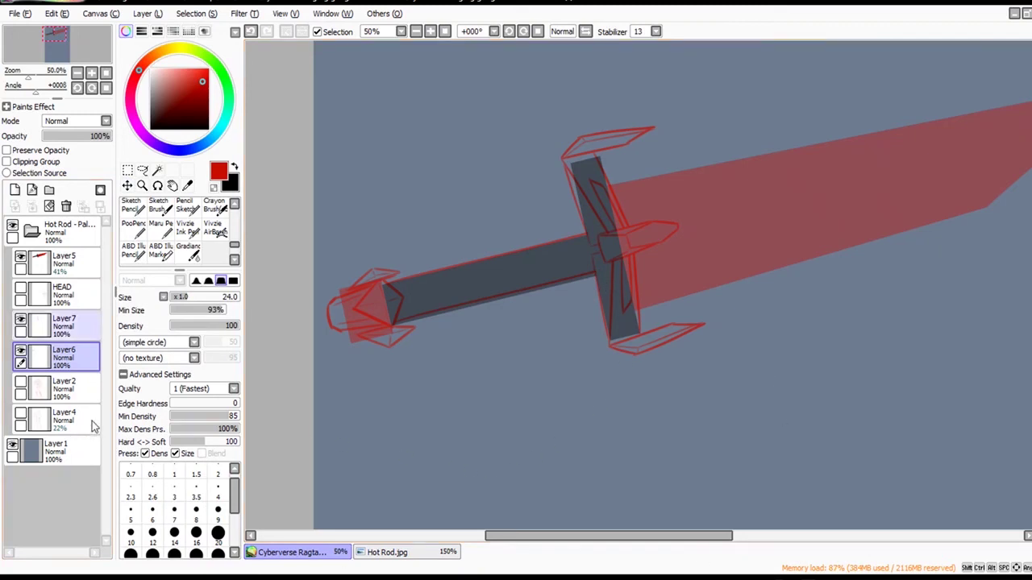
Merge the crossguard layer down into Layer6 and shift the Hot Rod folder back toward the canvas edge beside the pommel.
{"action": "left_click", "coordinate": [71, 325]}
{"action": "left_click", "coordinate": [32, 206]}
{"action": "left_click", "coordinate": [71, 232]}
{"action": "left_click", "coordinate": [128, 186]}
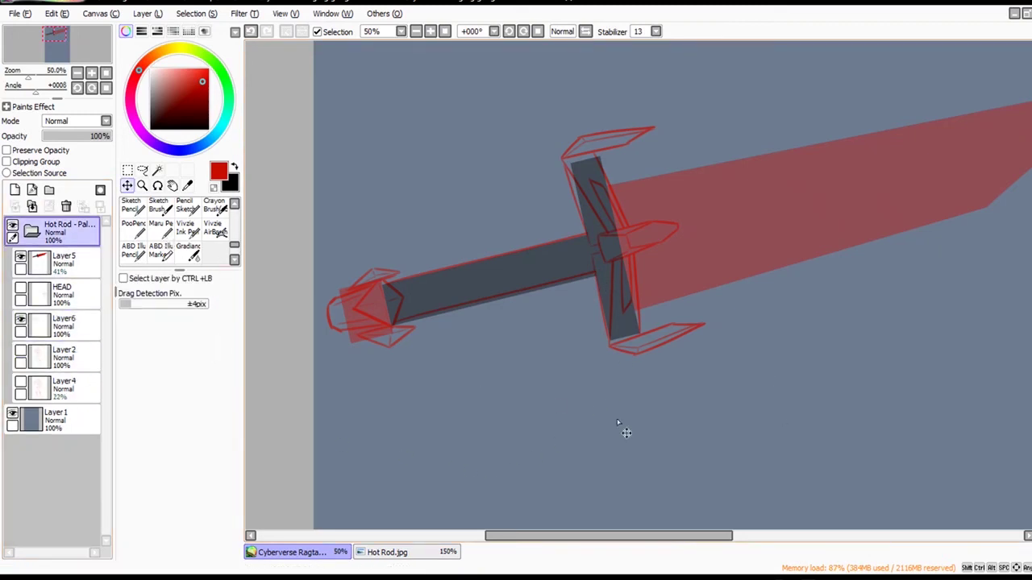
{"action": "left_click_drag", "start_coordinate": [790, 469], "coordinate": [813, 469]}
{"action": "left_click_drag", "start_coordinate": [836, 504], "coordinate": [789, 509]}
Add a new layer above Layer6 and sketch a small bent wrap line beside the sword with the ABD Illu marker.
{"action": "left_click", "coordinate": [71, 294]}
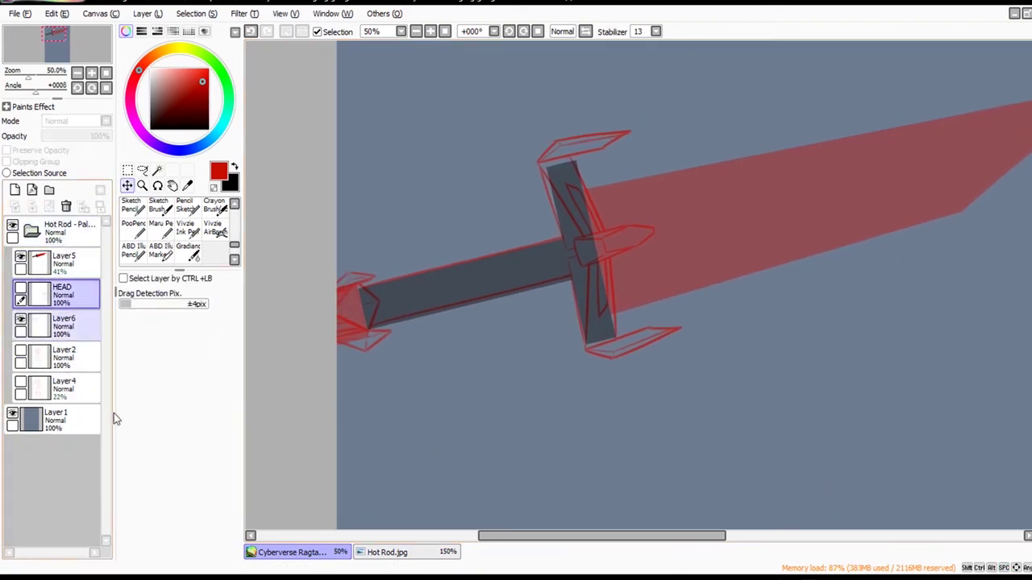
{"action": "left_click", "coordinate": [71, 325]}
{"action": "left_click", "coordinate": [14, 190]}
{"action": "left_click", "coordinate": [161, 252]}
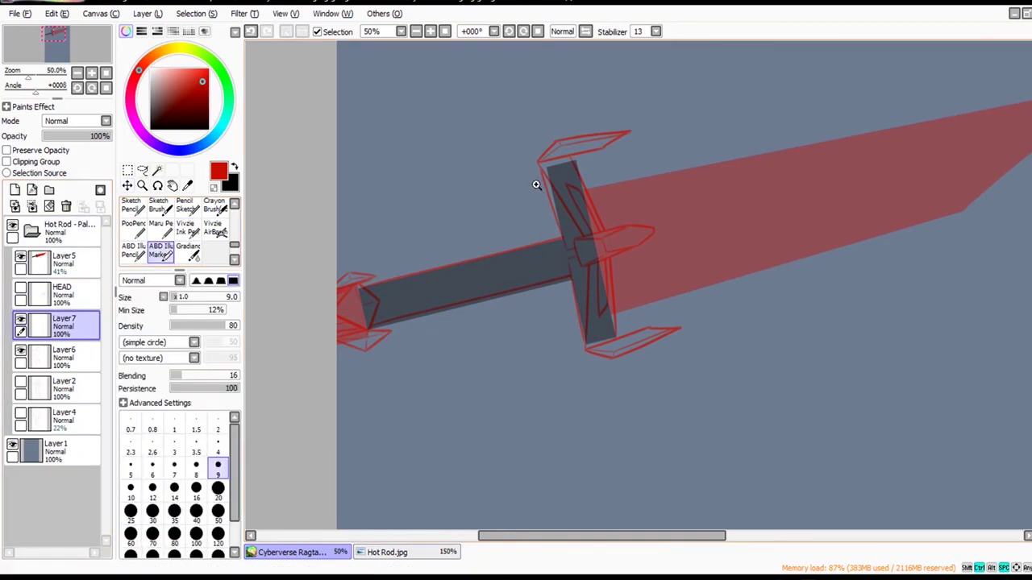
{"action": "scroll", "coordinate": [429, 141], "scroll_direction": "up", "scroll_amount": 1}
{"action": "left_click_drag", "start_coordinate": [429, 125], "coordinate": [471, 125]}
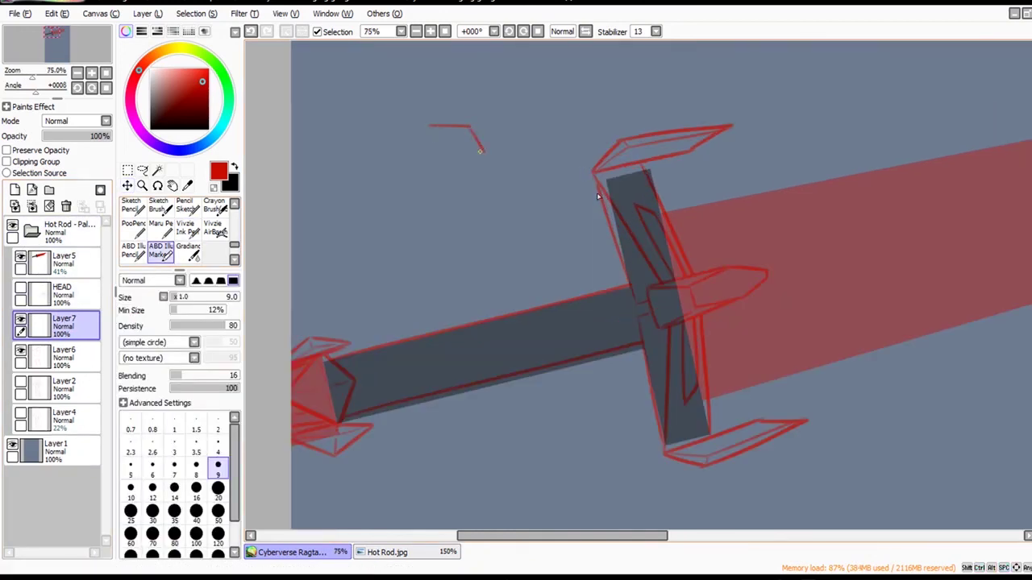
{"action": "key", "text": "ctrl+z"}
Rotate the bent wrap line, move it across the grip next to the pommel and scale it to the grip's width.
{"action": "key", "text": "ctrl+t"}
{"action": "left_click_drag", "start_coordinate": [692, 174], "coordinate": [661, 246]}
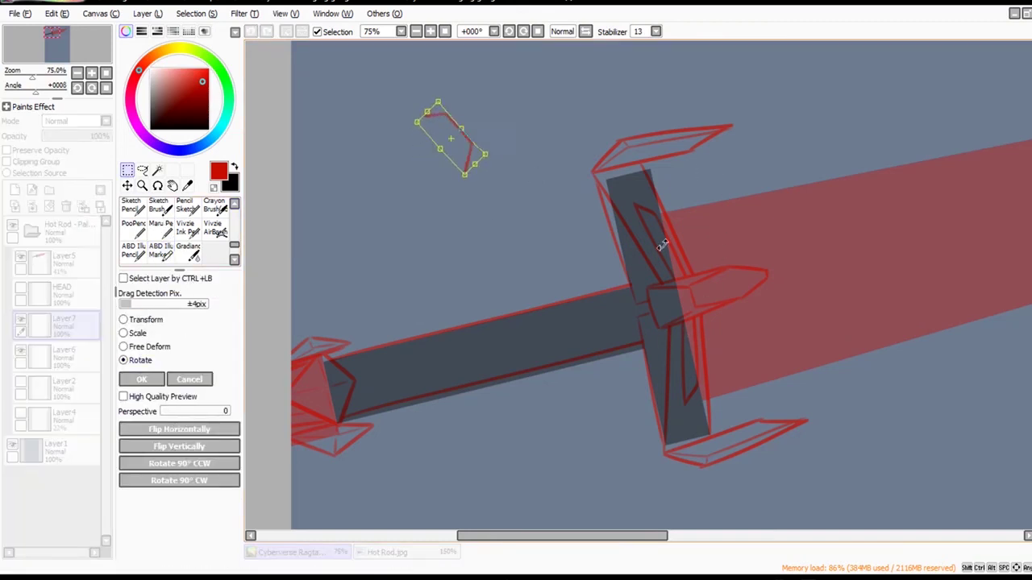
{"action": "left_click_drag", "start_coordinate": [567, 173], "coordinate": [485, 470]}
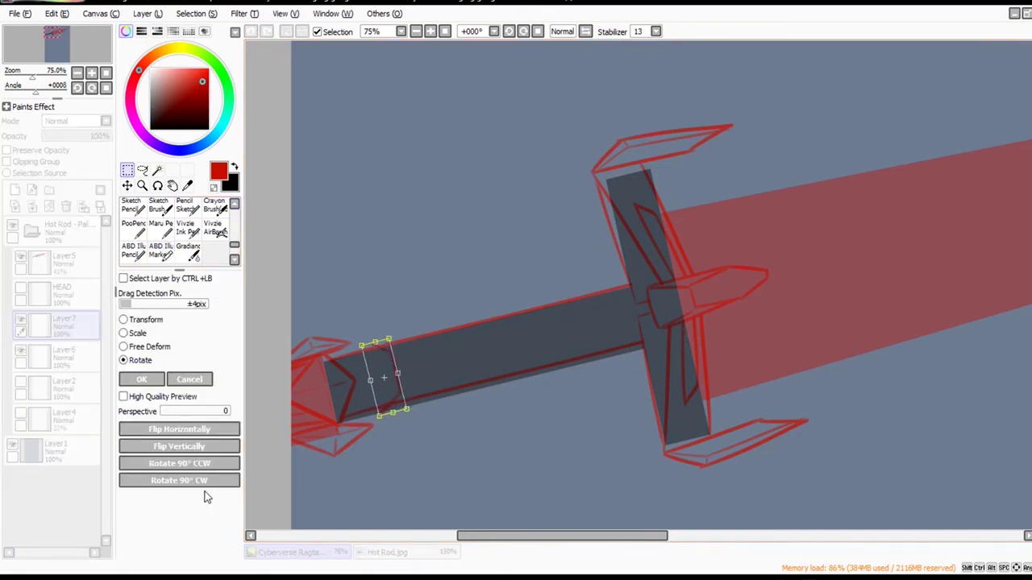
{"action": "key", "text": "Return"}
{"action": "left_click", "coordinate": [141, 333]}
{"action": "left_click_drag", "start_coordinate": [506, 526], "coordinate": [499, 511]}
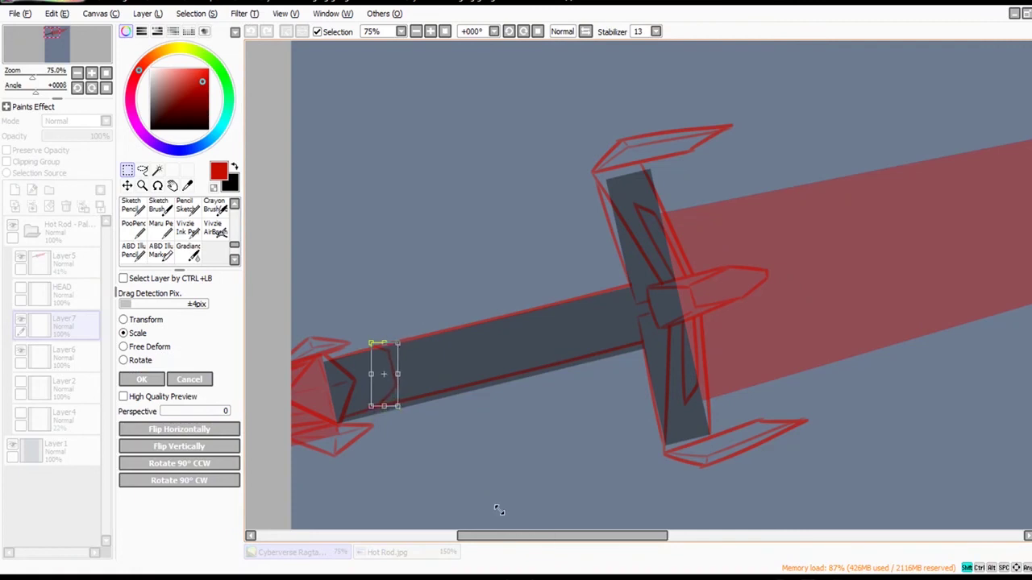
{"action": "left_click_drag", "start_coordinate": [474, 475], "coordinate": [475, 478]}
{"action": "left_click_drag", "start_coordinate": [502, 513], "coordinate": [499, 511]}
{"action": "left_click_drag", "start_coordinate": [478, 476], "coordinate": [463, 480]}
{"action": "key", "text": "Return"}
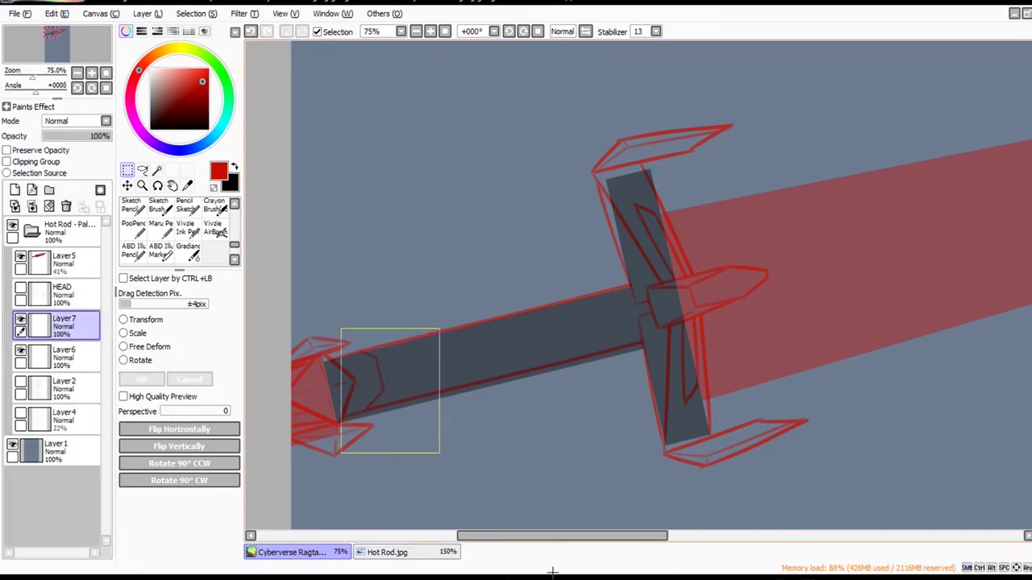
Paste seven copies of the bent wrap line at even spacing along the grip up to the crossguard.
{"action": "left_click_drag", "start_coordinate": [553, 573], "coordinate": [552, 571]}
{"action": "key", "text": "ctrl+c"}
{"action": "key", "text": "ctrl+v"}
{"action": "mouse_move", "coordinate": [491, 521]}
{"action": "left_mouse_down"}
{"action": "mouse_move", "coordinate": [532, 501]}
{"action": "mouse_move", "coordinate": [621, 510]}
{"action": "mouse_move", "coordinate": [725, 476]}
{"action": "left_mouse_up"}
{"action": "left_click", "coordinate": [287, 32]}
{"action": "left_click", "coordinate": [127, 186]}
{"action": "key", "text": "ctrl+v"}
{"action": "key", "text": "ctrl+v"}
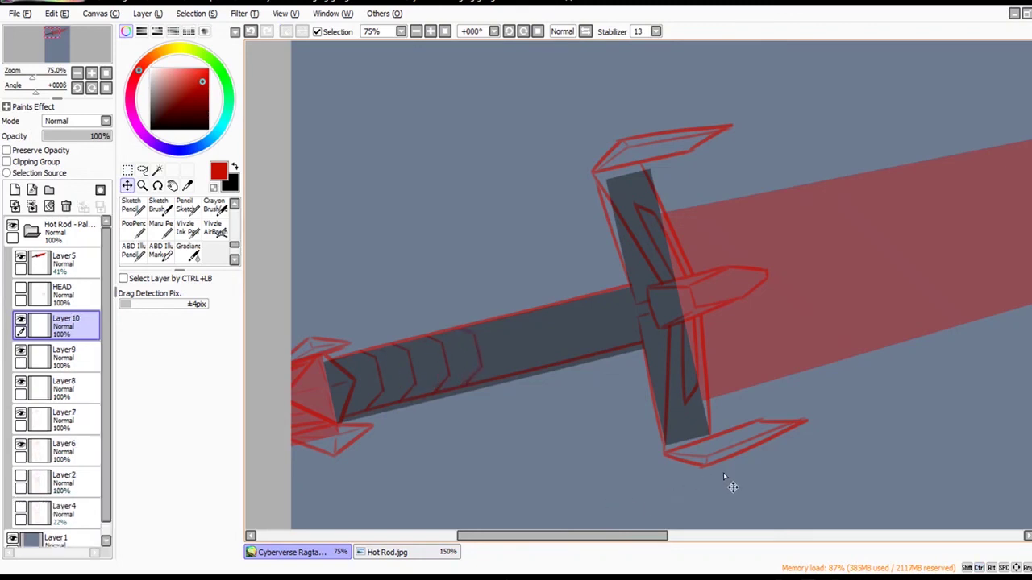
{"action": "key", "text": "ctrl+v"}
{"action": "left_click_drag", "start_coordinate": [637, 495], "coordinate": [786, 450]}
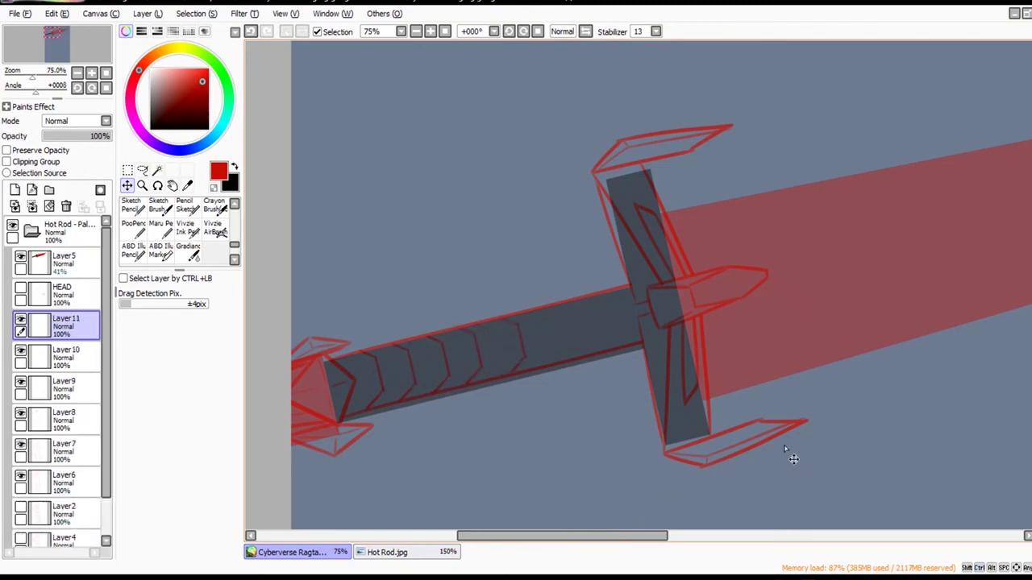
{"action": "left_click_drag", "start_coordinate": [703, 482], "coordinate": [795, 469]}
{"action": "key", "text": "ctrl+v"}
{"action": "key", "text": "ctrl+v"}
{"action": "key", "text": "ctrl+v"}
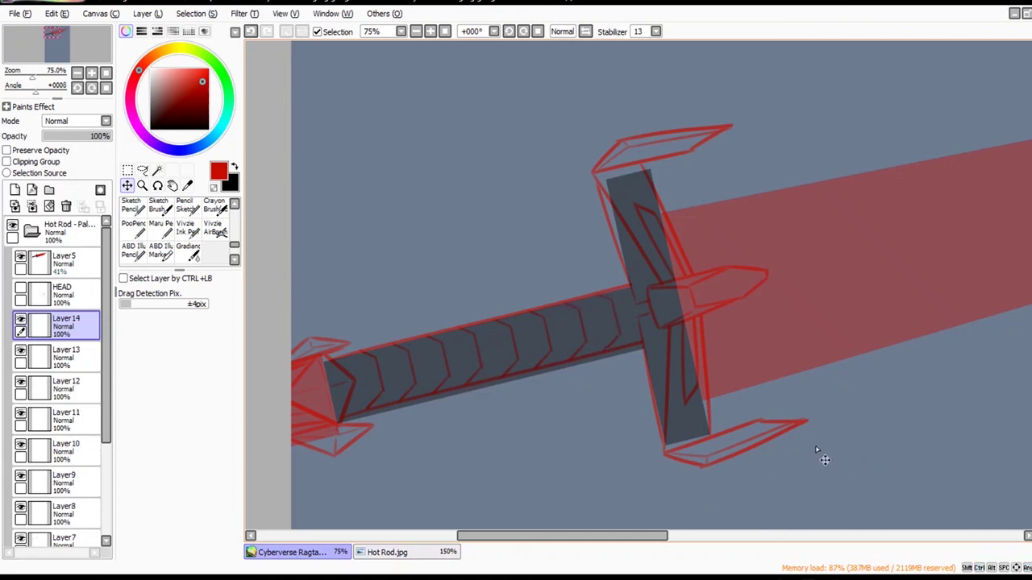
Merge all the copied wrap-line layers down into Layer7.
{"action": "left_click", "coordinate": [31, 207]}
{"action": "left_click", "coordinate": [32, 206]}
{"action": "left_click", "coordinate": [31, 206]}
{"action": "left_click", "coordinate": [32, 207]}
{"action": "left_click", "coordinate": [32, 207]}
{"action": "left_click", "coordinate": [32, 207]}
{"action": "left_click", "coordinate": [32, 206]}
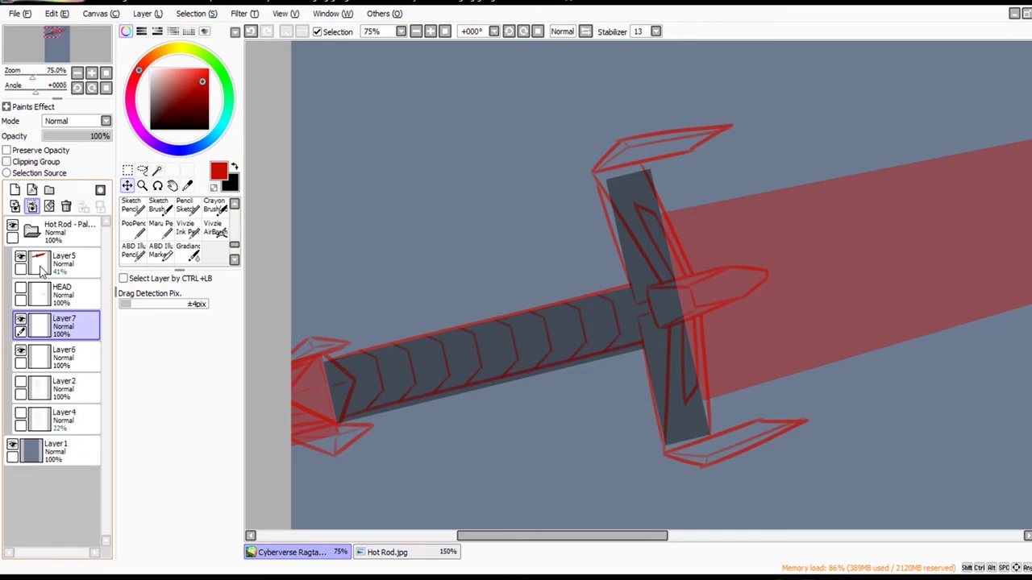
Add a linework layer above Layer7 and set its Line tool to size 8 for outlining the blade.
{"action": "left_click", "coordinate": [977, 376], "text": "ctrl+alt"}
{"action": "left_click_drag", "start_coordinate": [976, 376], "coordinate": [735, 381]}
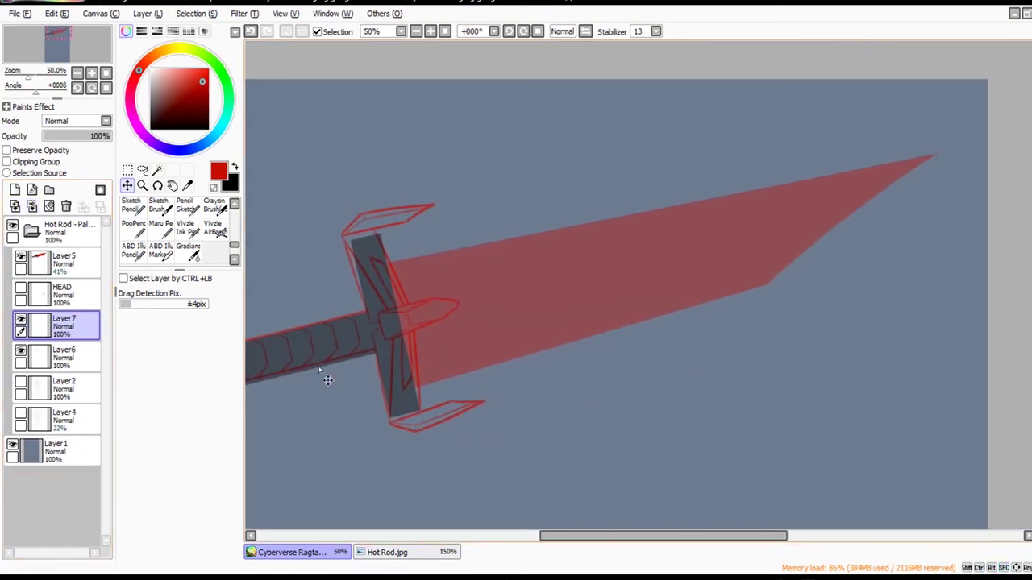
{"action": "left_click", "coordinate": [32, 189]}
{"action": "left_click", "coordinate": [166, 256]}
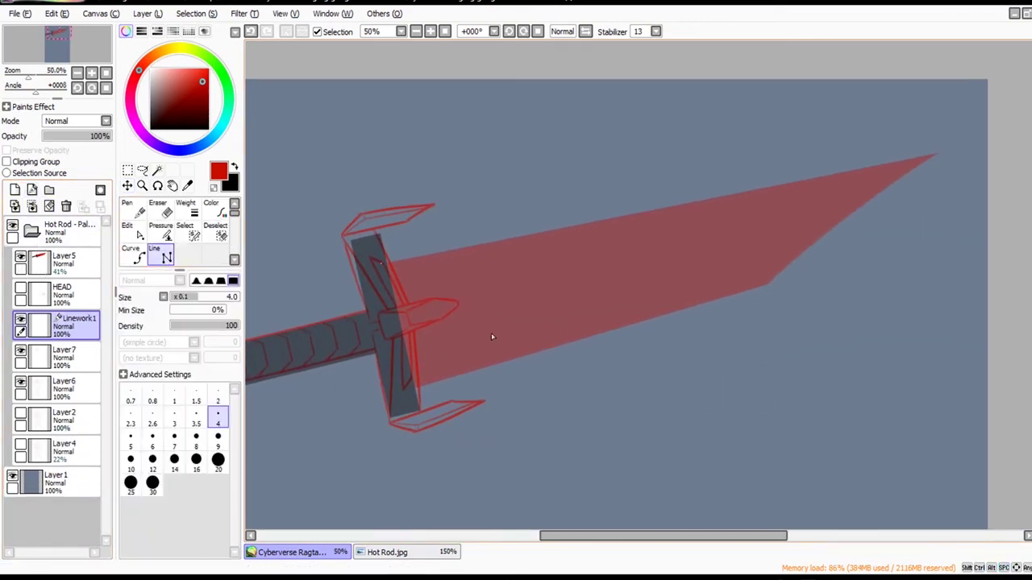
{"action": "key", "text": "bracketright"}
{"action": "key", "text": "bracketright"}
{"action": "key", "text": "bracketright"}
{"action": "key", "text": "bracketright"}
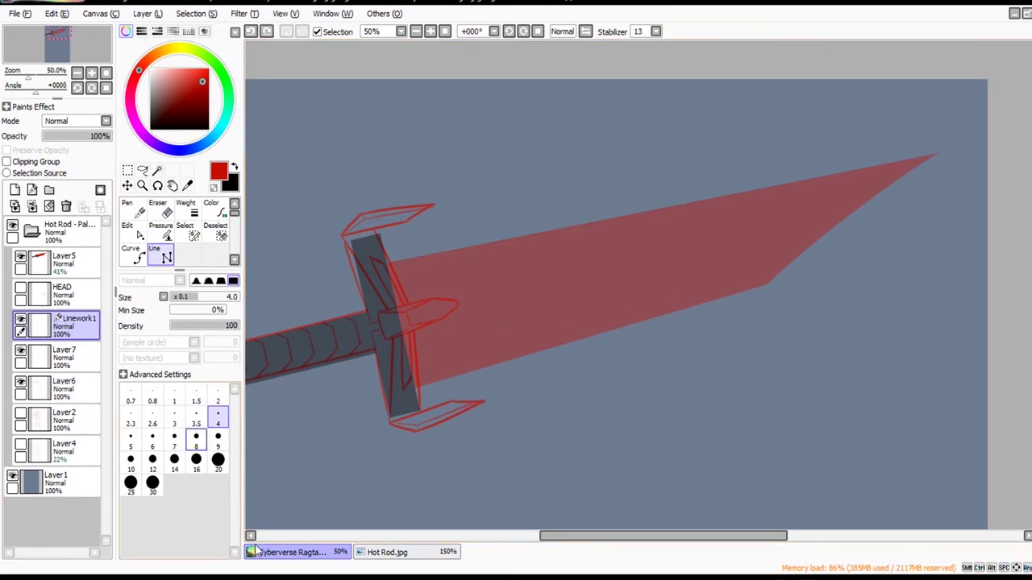
Try to outline the blade with straight lines along its upper edge, tip and lower edge.
{"action": "left_click", "coordinate": [390, 263]}
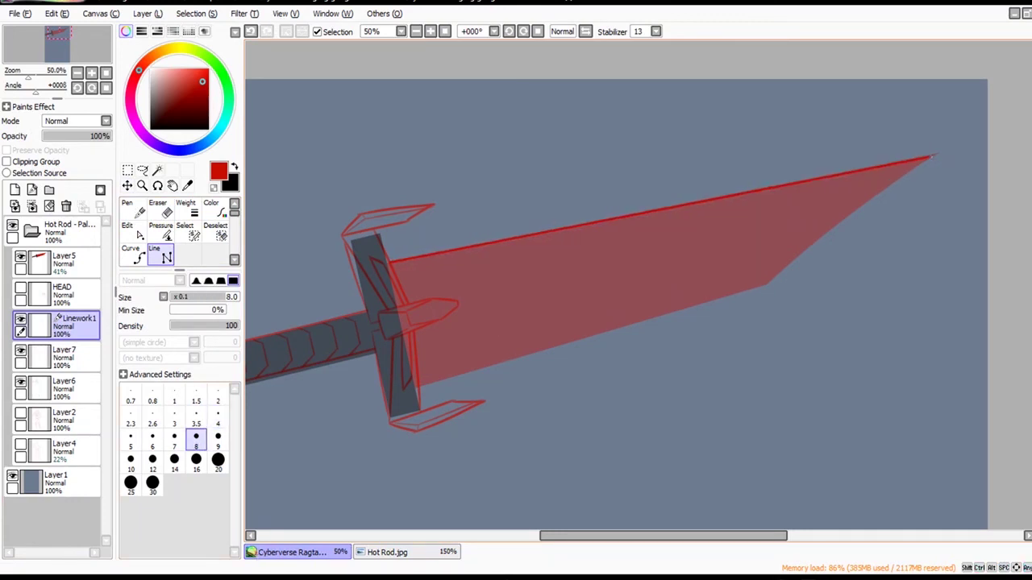
{"action": "left_click", "coordinate": [938, 155]}
{"action": "left_click", "coordinate": [417, 386]}
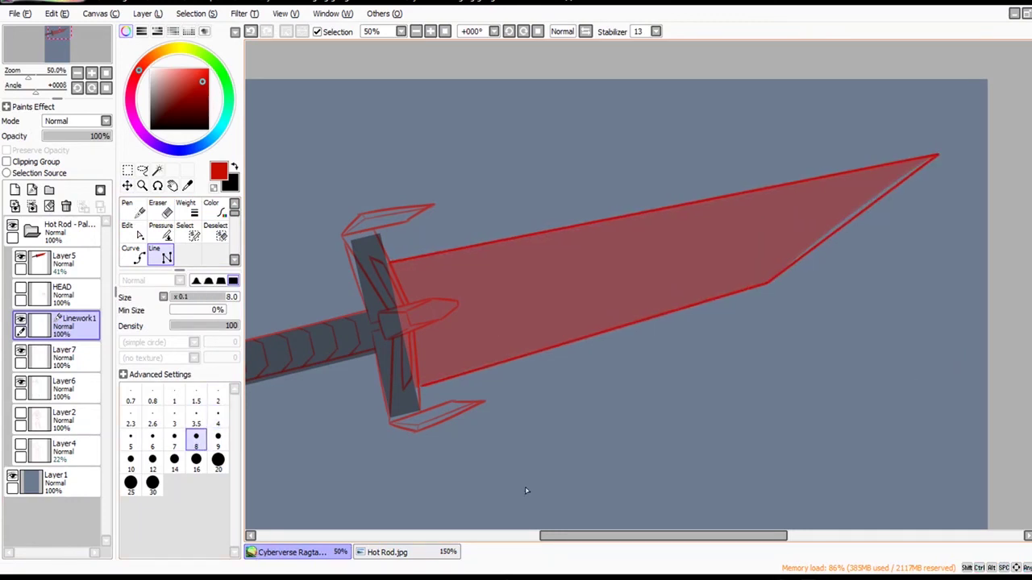
{"action": "left_click_drag", "start_coordinate": [835, 437], "coordinate": [661, 412]}
{"action": "key", "text": "ctrl+z"}
{"action": "key", "text": "ctrl+z"}
{"action": "key", "text": "ctrl+z"}
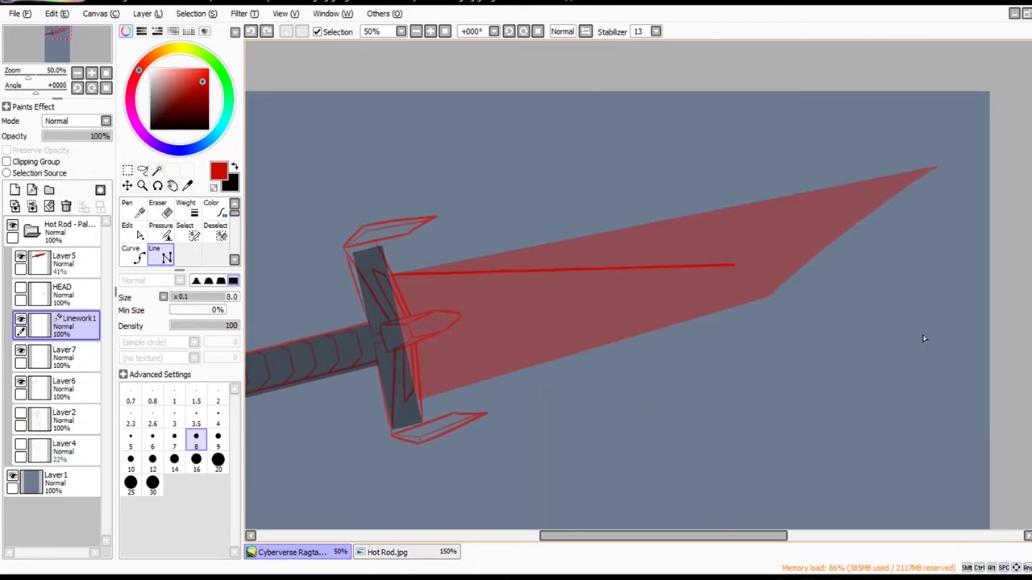
Try to draw one long straight line slightly above the blade's upper edge, from the crossguard to the tip.
{"action": "double_click", "coordinate": [487, 256]}
{"action": "key", "text": "ctrl+z"}
{"action": "left_click", "coordinate": [388, 266]}
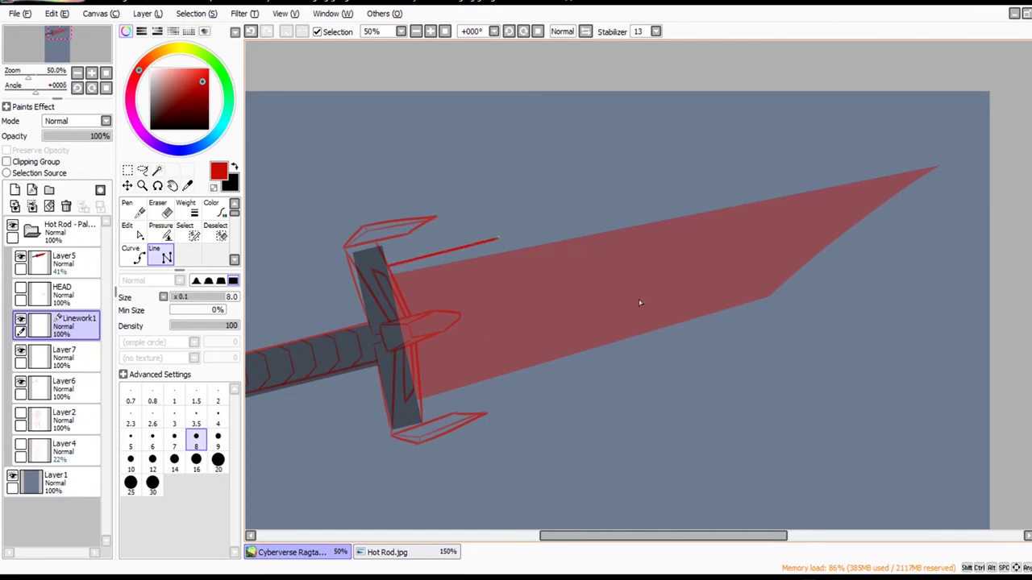
{"action": "left_click_drag", "start_coordinate": [900, 248], "coordinate": [935, 158]}
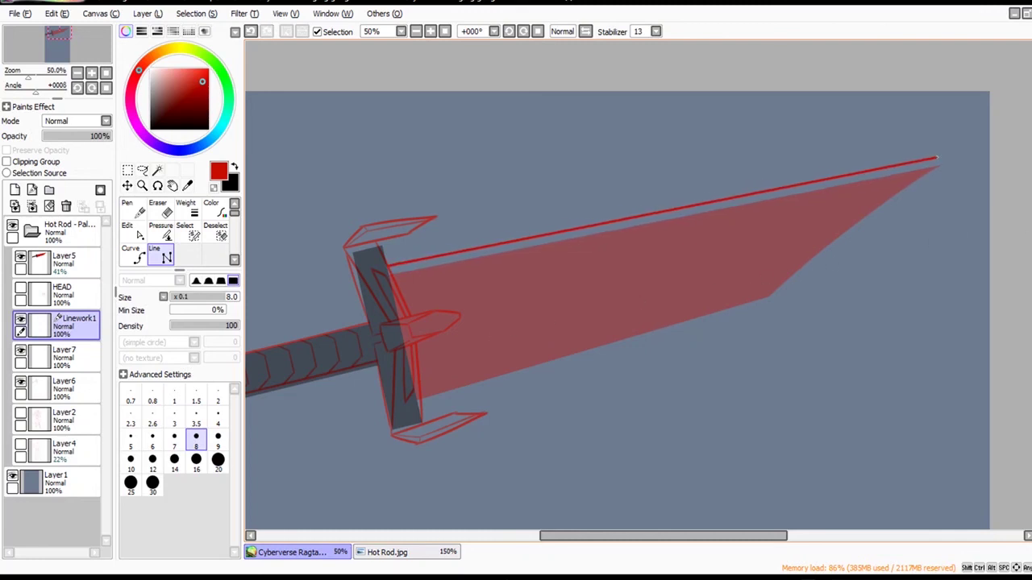
{"action": "key", "text": "ctrl+z"}
{"action": "key", "text": "ctrl+z"}
{"action": "key", "text": "ctrl+z"}
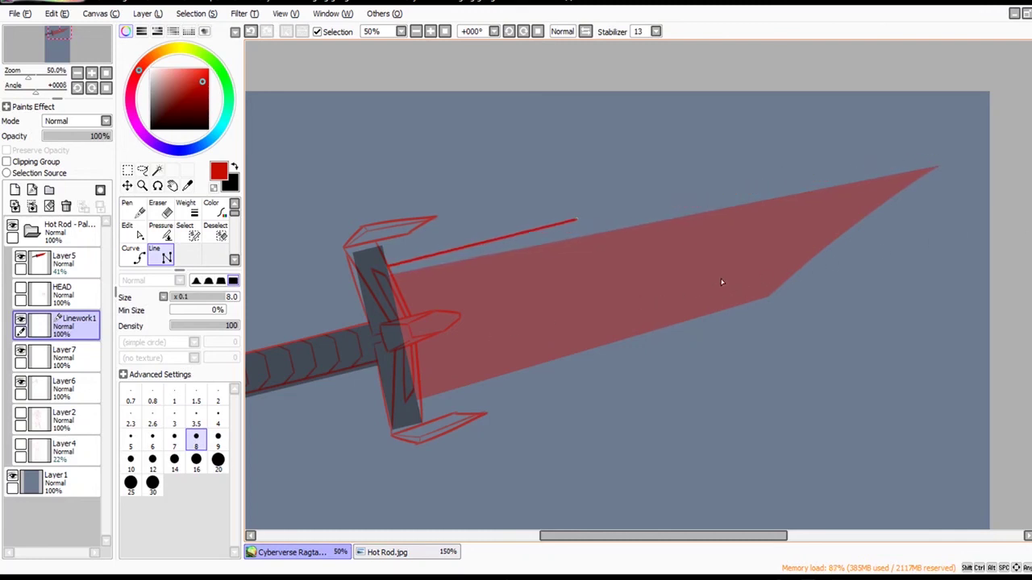
Draw two adjoining narrow segments with slanted ends along the blade's upper edge, starting at the crossguard.
{"action": "left_click", "coordinate": [578, 225]}
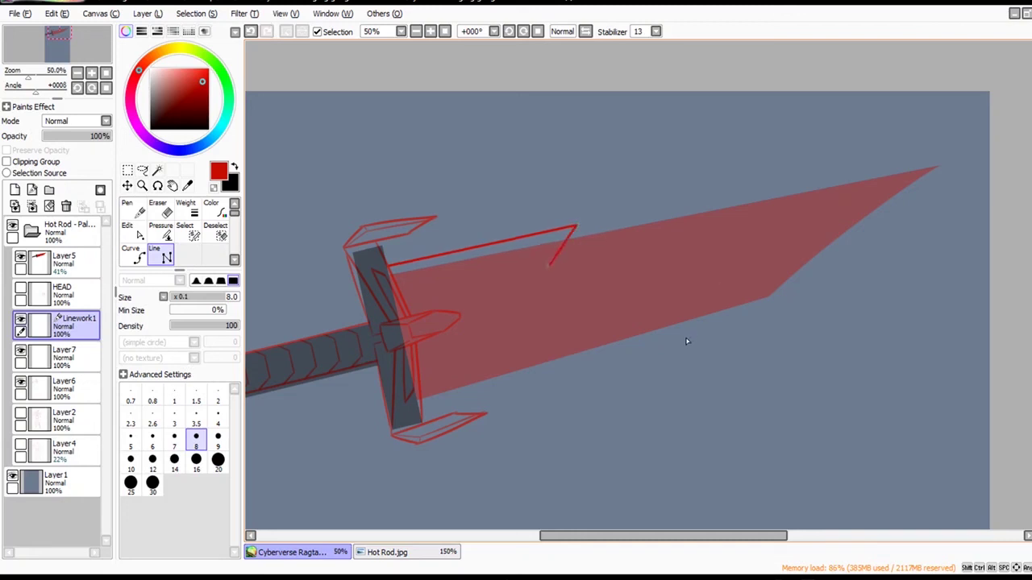
{"action": "left_click", "coordinate": [550, 266]}
{"action": "left_click", "coordinate": [570, 237]}
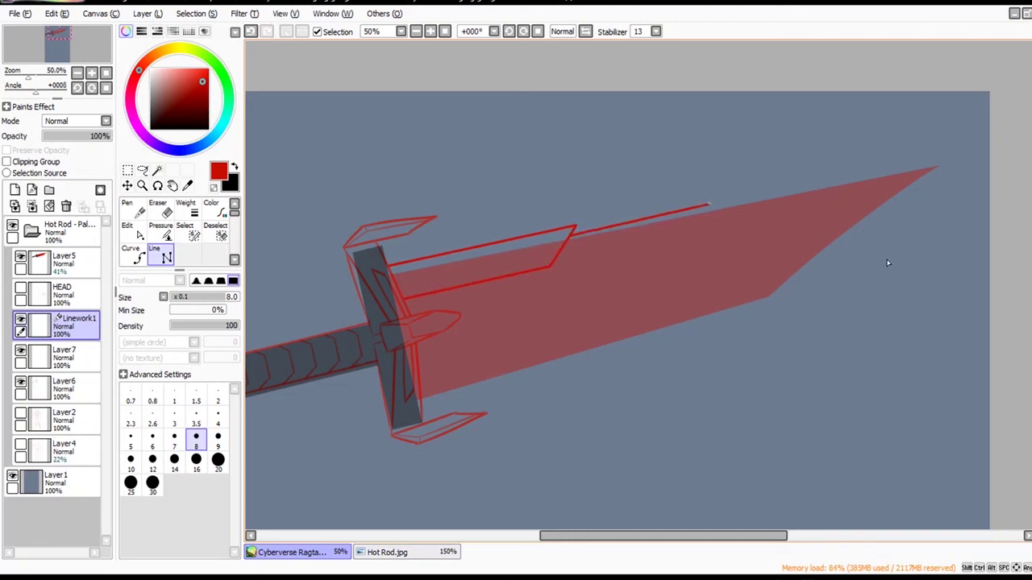
{"action": "left_click", "coordinate": [850, 310]}
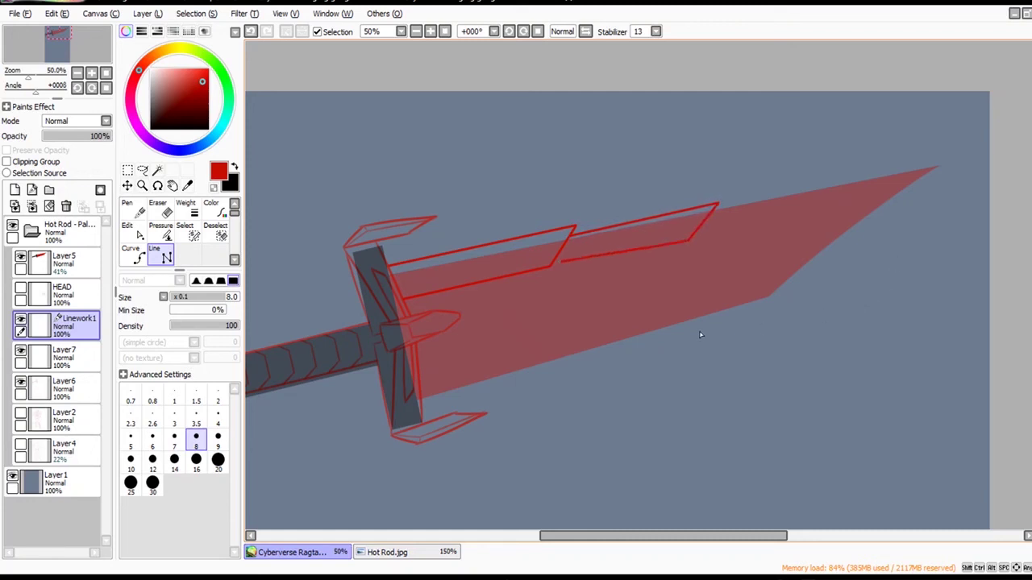
{"action": "left_click_drag", "start_coordinate": [688, 240], "coordinate": [695, 234]}
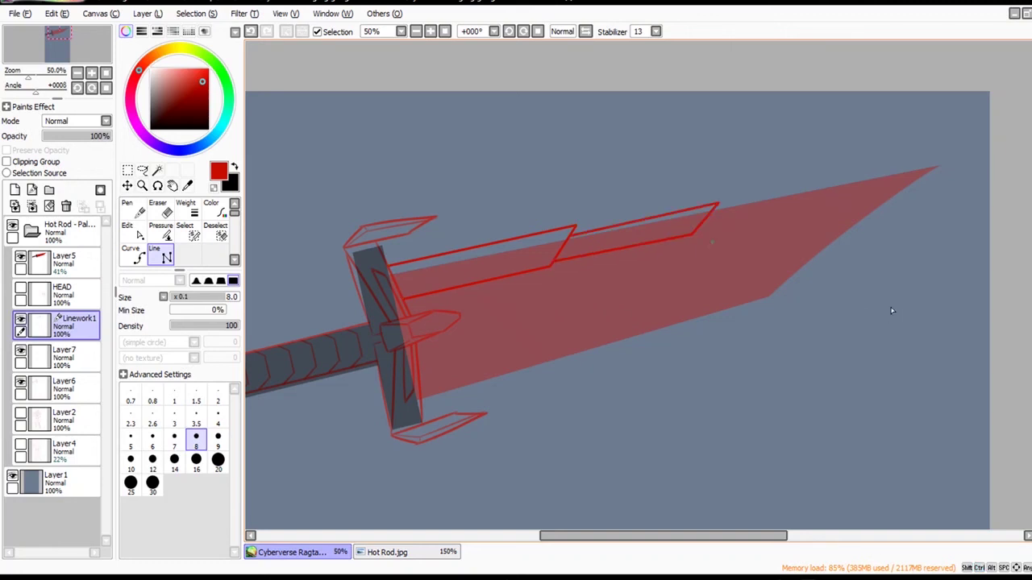
Draw a third slanted segment near the tip and outline the blade's tip and lower edge back to the crossguard.
{"action": "left_click_drag", "start_coordinate": [886, 298], "coordinate": [763, 308]}
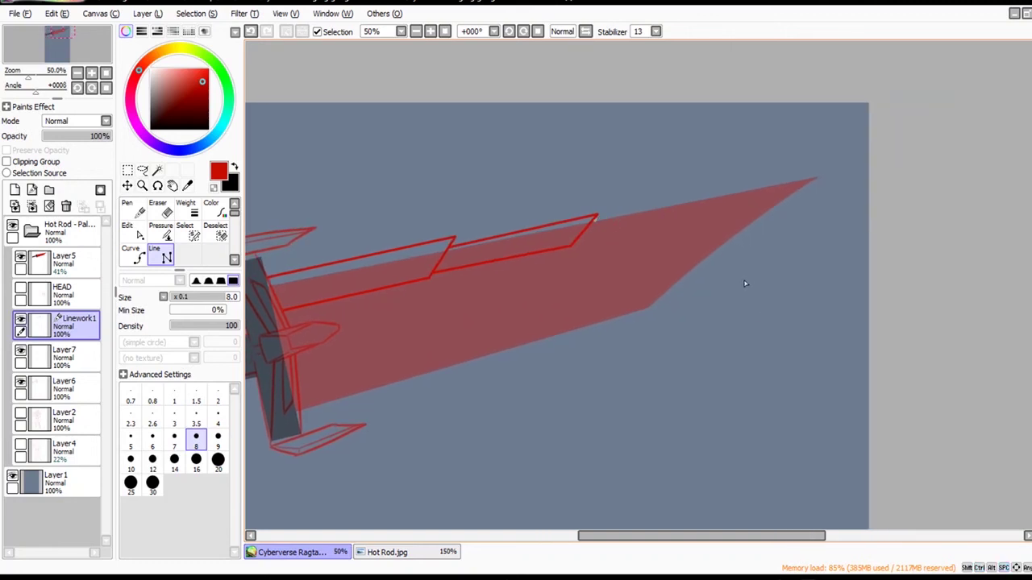
{"action": "left_click", "coordinate": [595, 220]}
{"action": "left_click_drag", "start_coordinate": [720, 219], "coordinate": [578, 244]}
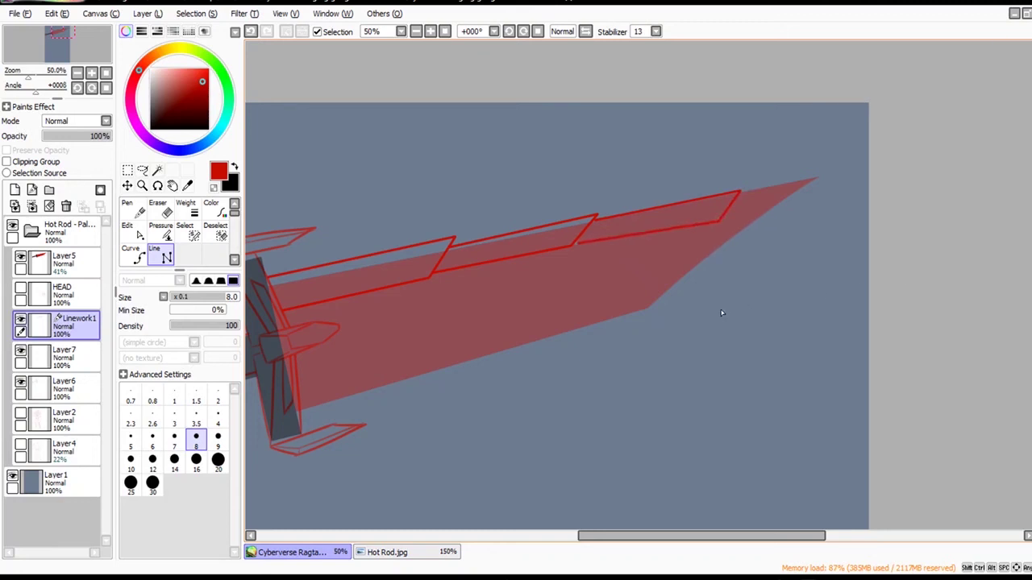
{"action": "key", "text": "ctrl"}
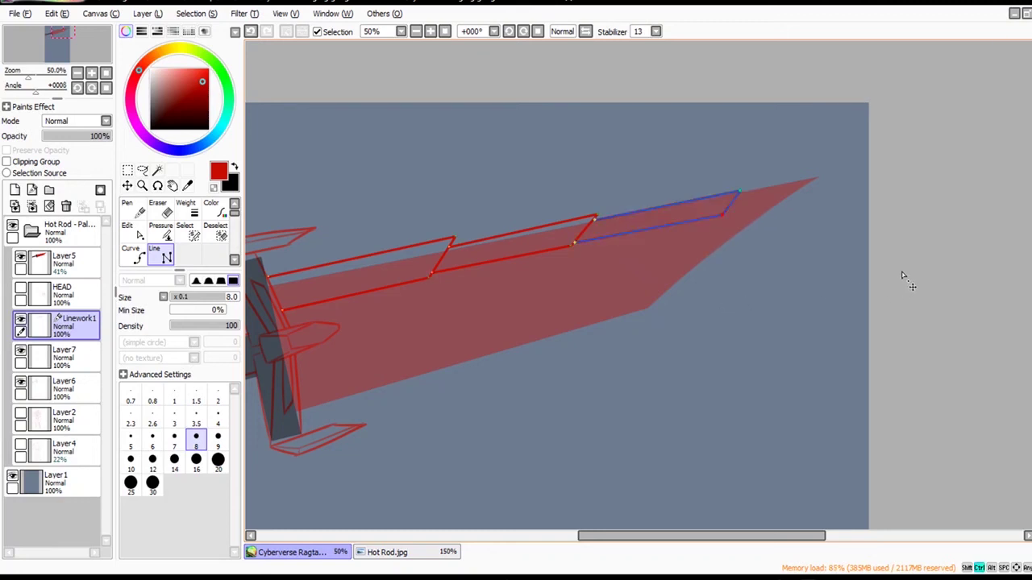
{"action": "left_click", "coordinate": [925, 246], "text": "ctrl"}
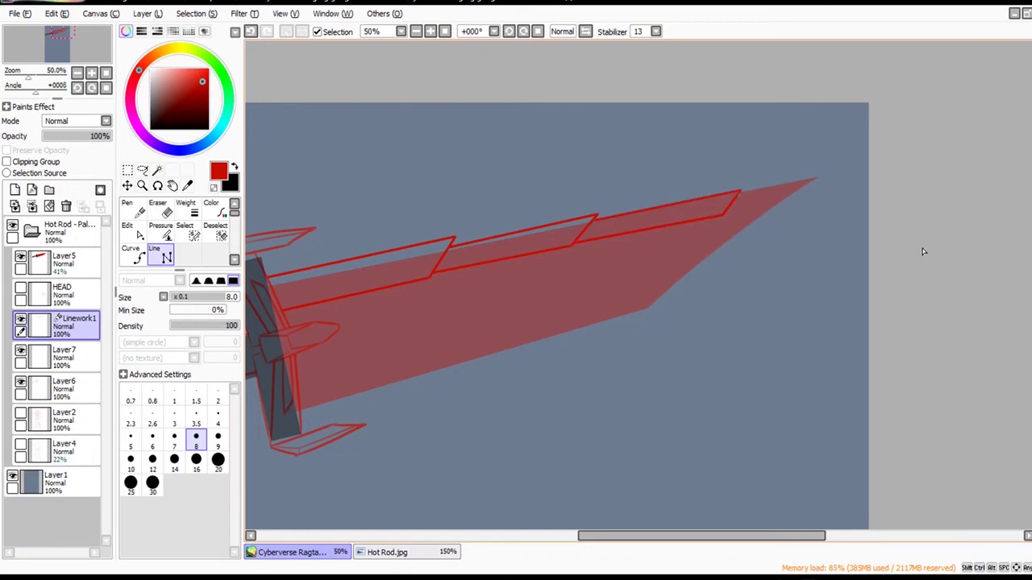
{"action": "mouse_move", "coordinate": [922, 294]}
{"action": "left_mouse_down"}
{"action": "mouse_move", "coordinate": [810, 393]}
{"action": "mouse_move", "coordinate": [378, 520]}
{"action": "left_mouse_up"}
{"action": "scroll", "coordinate": [963, 433], "scroll_direction": "left", "scroll_amount": 4}
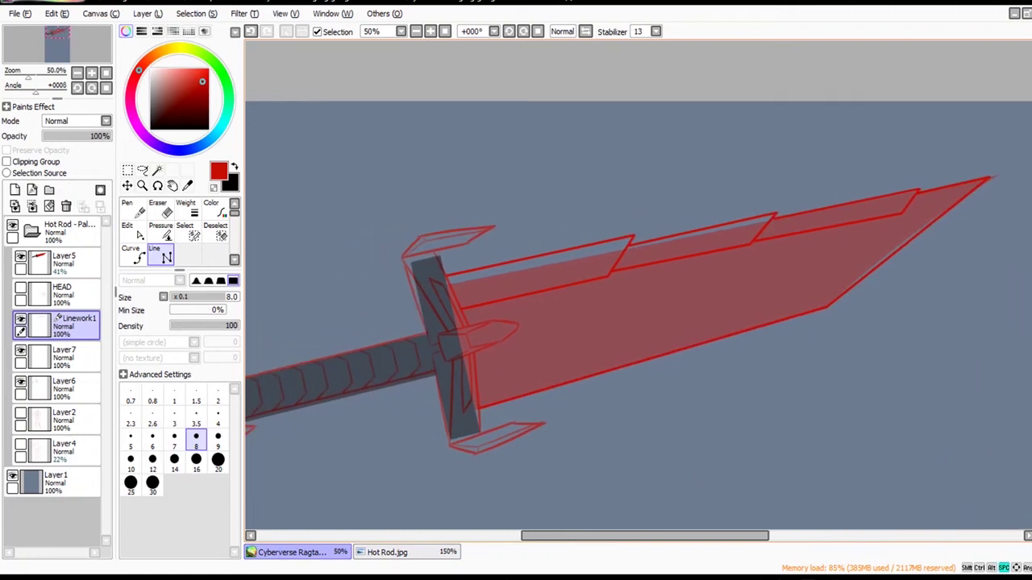
Merge the blade linework and Layer7 down into Layer6 and delete the red sword guide on Layer5.
{"action": "left_click", "coordinate": [32, 207]}
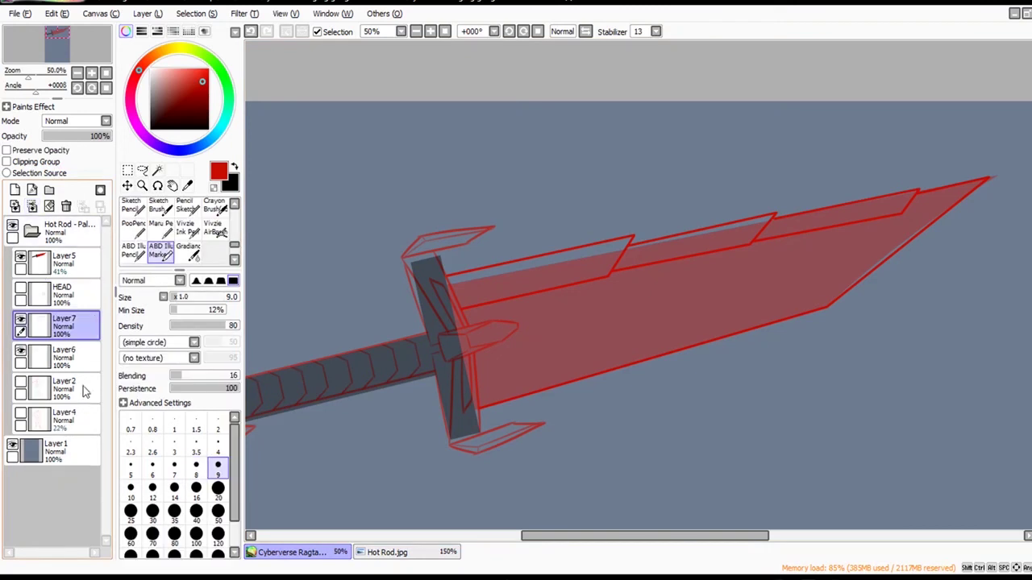
{"action": "left_click", "coordinate": [33, 206]}
{"action": "left_click", "coordinate": [89, 267]}
{"action": "left_click", "coordinate": [66, 206]}
{"action": "left_click", "coordinate": [610, 509], "text": "ctrl+alt"}
{"action": "left_click_drag", "start_coordinate": [612, 550], "coordinate": [604, 509]}
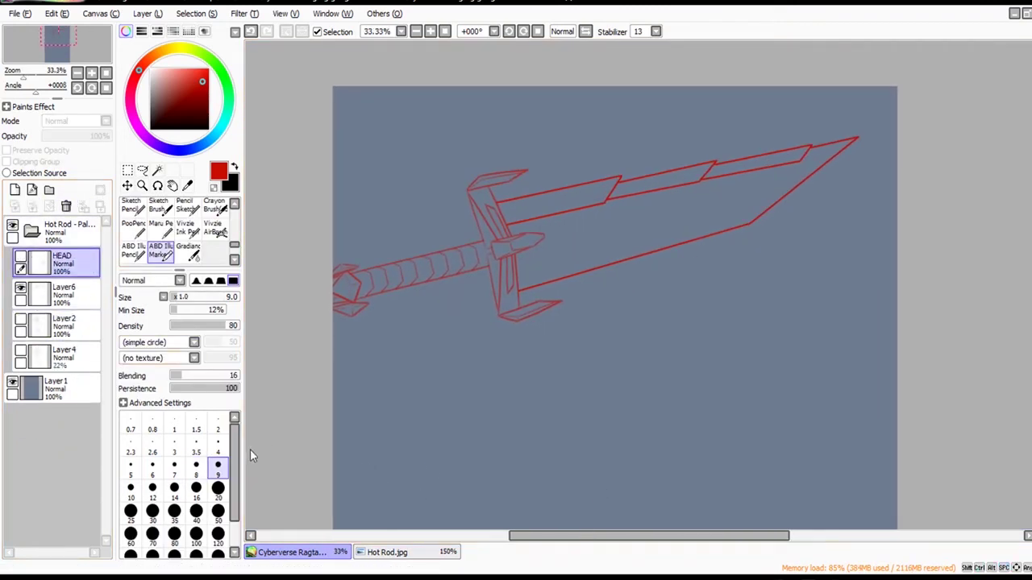
Move the Hot Rod folder's artwork to the right so the whole pommel fits on the canvas.
{"action": "left_click", "coordinate": [66, 295]}
{"action": "left_click", "coordinate": [128, 185]}
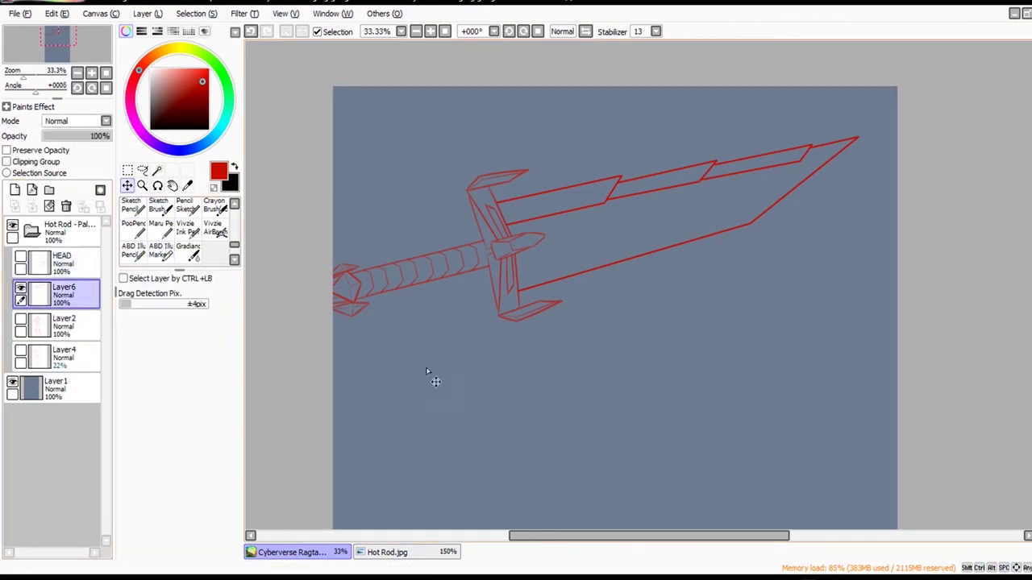
{"action": "left_click", "coordinate": [74, 233]}
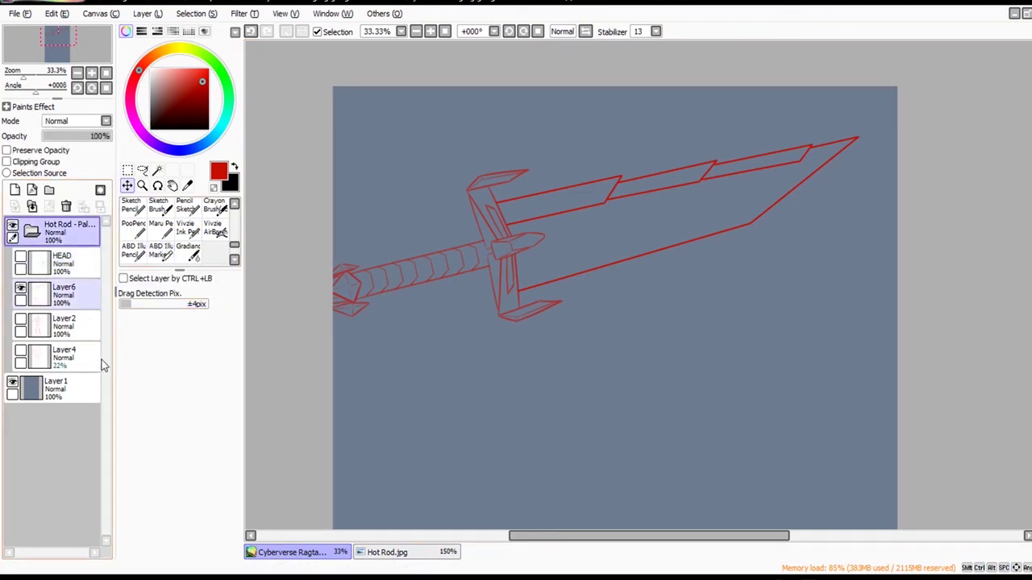
{"action": "left_click_drag", "start_coordinate": [682, 420], "coordinate": [725, 414]}
Try flipping the Hot Rod folder's artwork horizontally and vertically, reverting each flip.
{"action": "left_click", "coordinate": [128, 170]}
{"action": "left_click", "coordinate": [179, 429]}
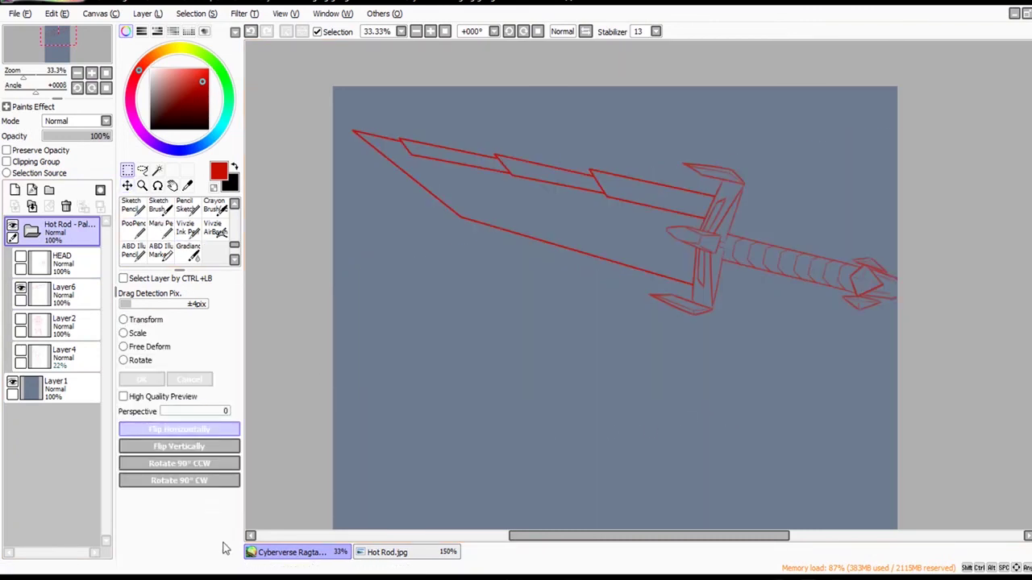
{"action": "left_click", "coordinate": [179, 430]}
{"action": "left_click", "coordinate": [179, 447]}
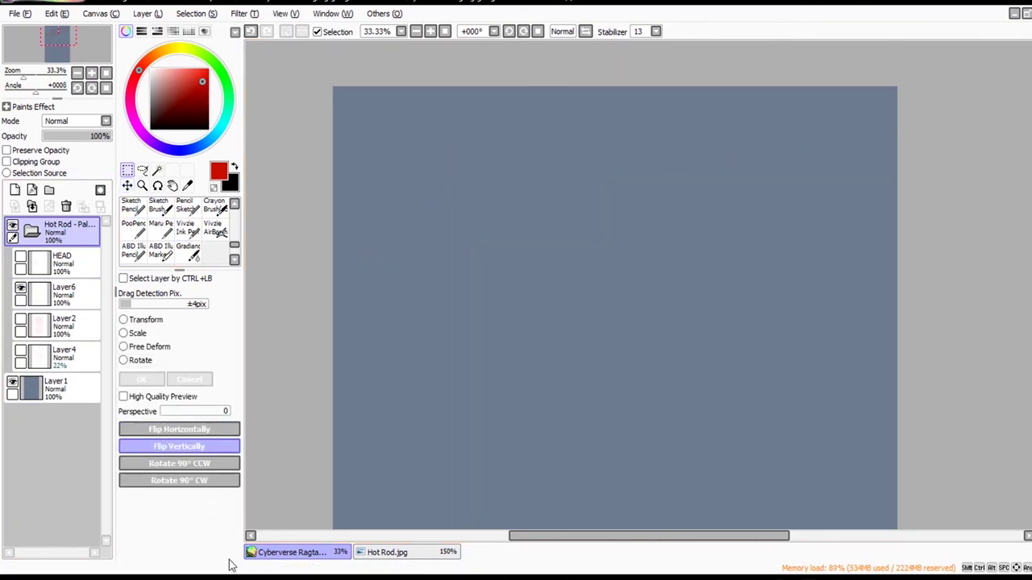
{"action": "left_click", "coordinate": [179, 446]}
{"action": "key", "text": "ctrl+z"}
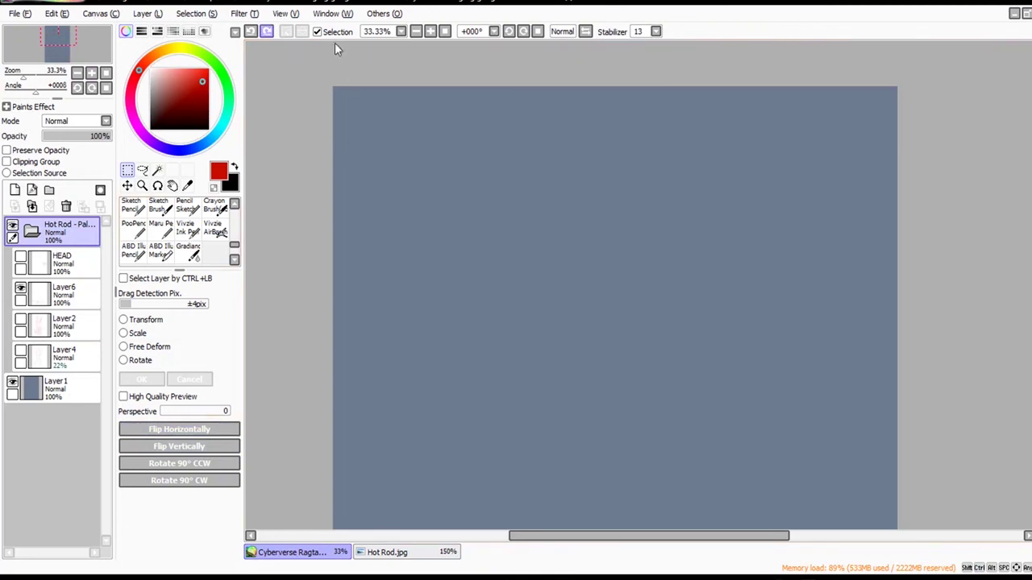
{"action": "key", "text": "ctrl+y"}
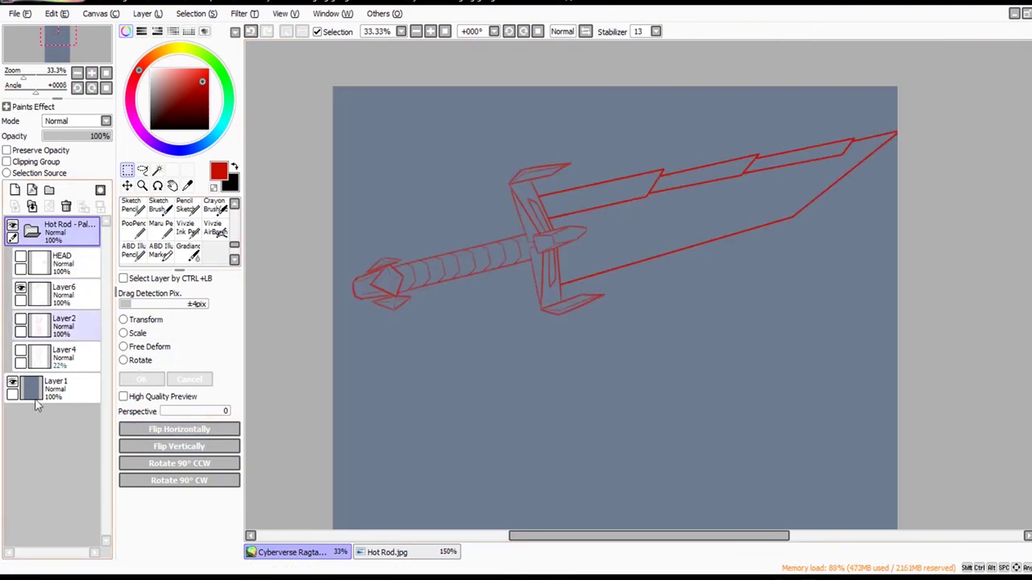
Show the body sketch on Layer2 and lower its opacity to 32%.
{"action": "left_click", "coordinate": [21, 320]}
{"action": "left_click", "coordinate": [66, 327]}
{"action": "left_click", "coordinate": [65, 136]}
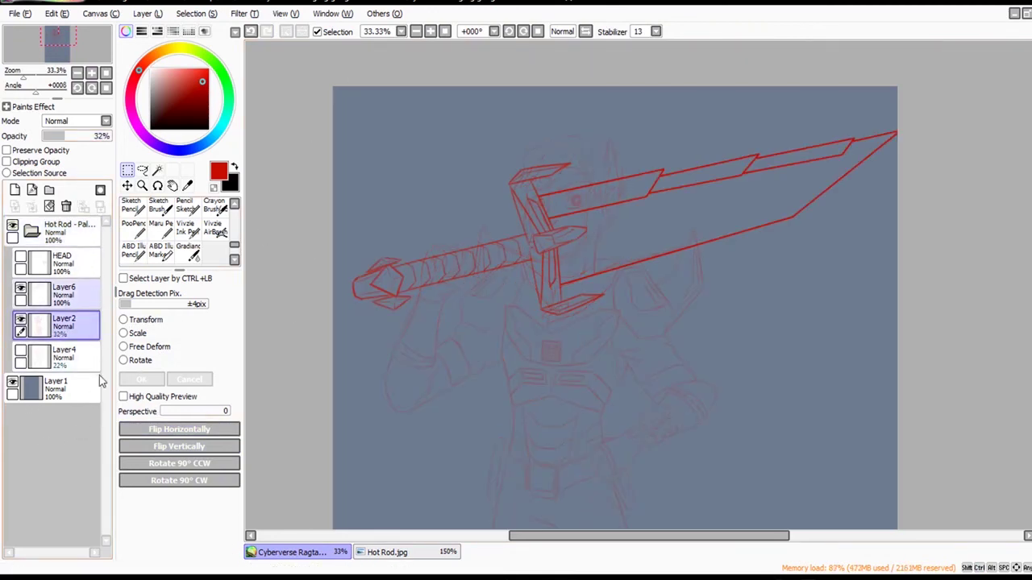
Flip the sword on Layer6 vertically after trying and reverting a horizontal flip.
{"action": "left_click", "coordinate": [64, 292]}
{"action": "left_click", "coordinate": [179, 429]}
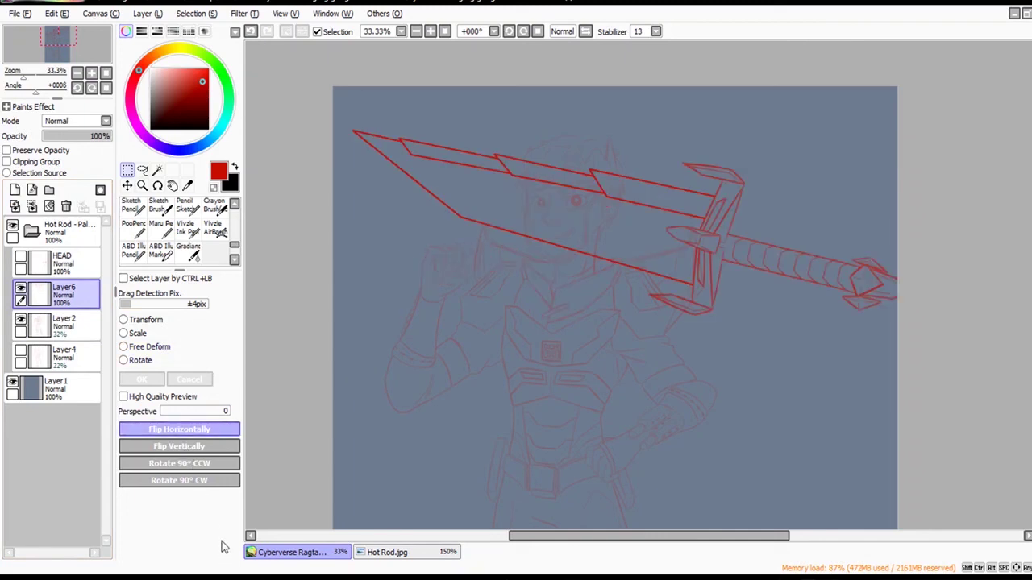
{"action": "left_click", "coordinate": [177, 431]}
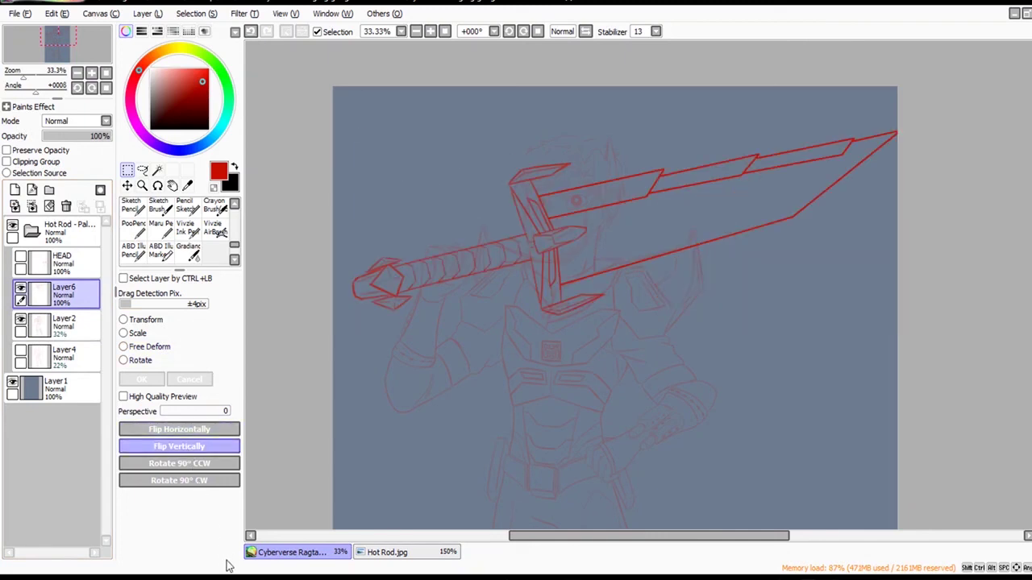
{"action": "left_click", "coordinate": [180, 446]}
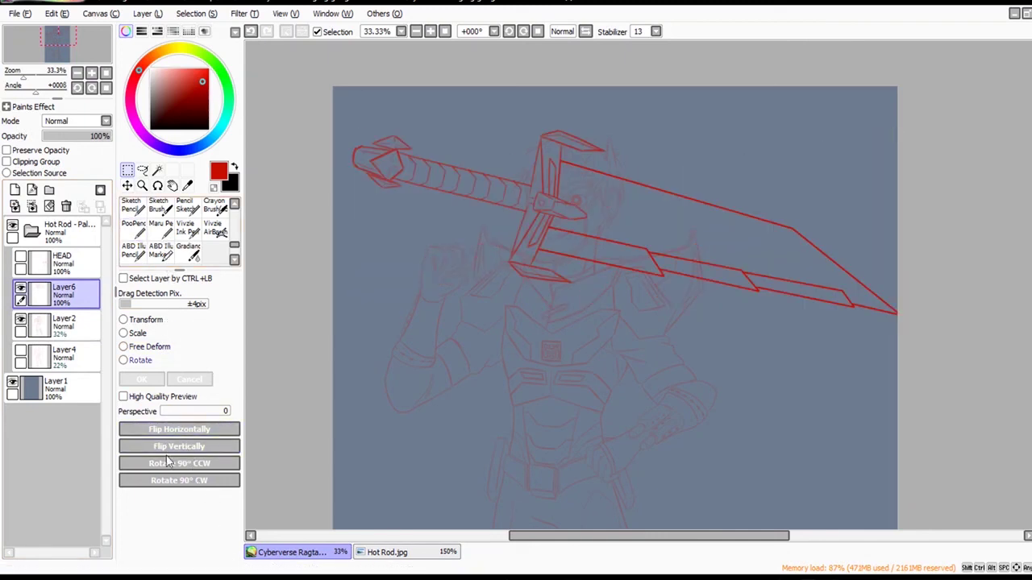
Rotate the sword counterclockwise so the blade tilts upward, and position its grip at the raised hand over the shoulder.
{"action": "key", "text": "ctrl+t"}
{"action": "mouse_move", "coordinate": [691, 466]}
{"action": "left_mouse_down"}
{"action": "mouse_move", "coordinate": [978, 337]}
{"action": "mouse_move", "coordinate": [957, 442]}
{"action": "mouse_move", "coordinate": [942, 437]}
{"action": "left_mouse_up"}
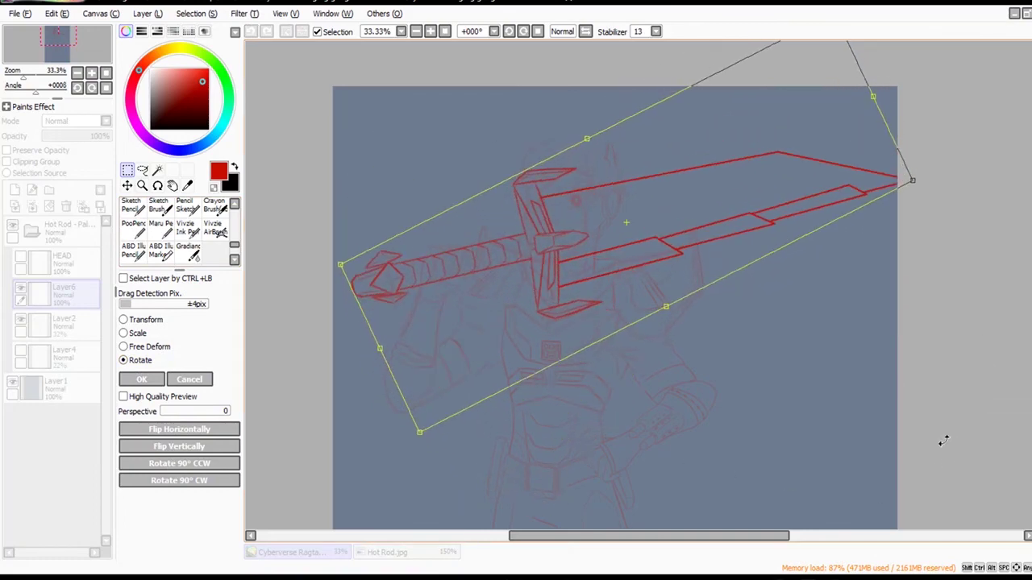
{"action": "mouse_move", "coordinate": [741, 336]}
{"action": "left_mouse_down"}
{"action": "mouse_move", "coordinate": [747, 342]}
{"action": "mouse_move", "coordinate": [733, 345]}
{"action": "mouse_move", "coordinate": [744, 350]}
{"action": "left_mouse_up"}
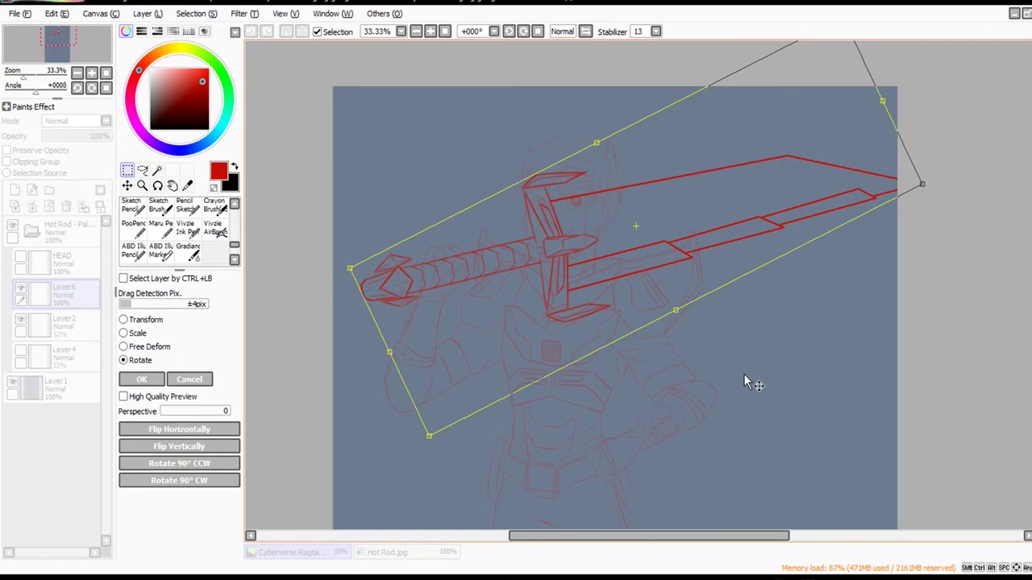
{"action": "left_click", "coordinate": [141, 379]}
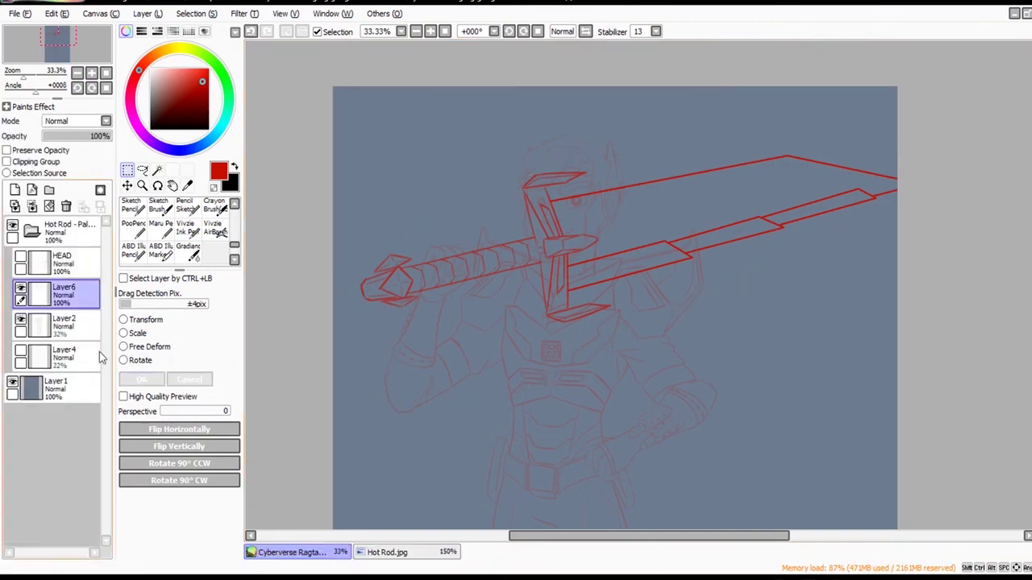
Collapse the Hot Rod folder and move all its artwork slightly left on the canvas.
{"action": "left_click", "coordinate": [582, 346], "text": "ctrl+alt"}
{"action": "left_click_drag", "start_coordinate": [720, 451], "coordinate": [674, 340]}
{"action": "left_click", "coordinate": [674, 340], "text": "ctrl+alt"}
{"action": "left_click_drag", "start_coordinate": [784, 385], "coordinate": [718, 324]}
{"action": "left_click", "coordinate": [127, 185]}
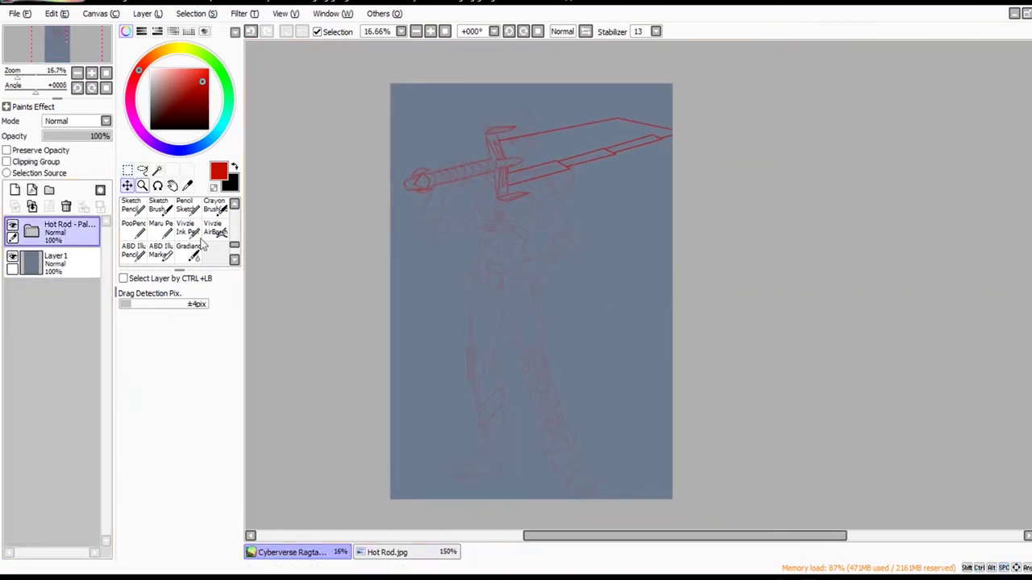
{"action": "key", "text": "ctrl+t"}
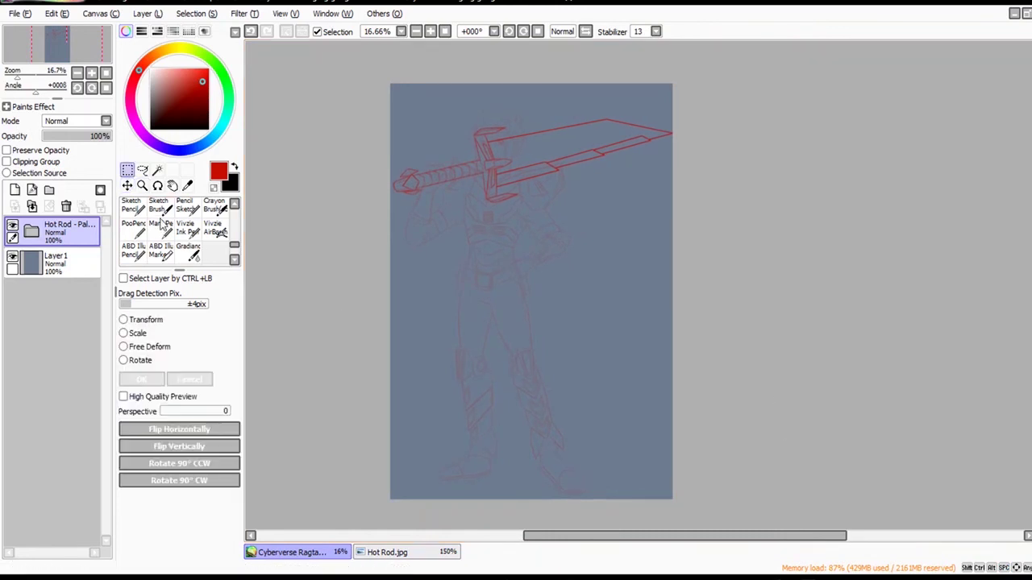
Scale the Hot Rod folder's artwork down slightly within the canvas, expand the folder and show its HEAD layer.
{"action": "left_click_drag", "start_coordinate": [846, 143], "coordinate": [749, 251]}
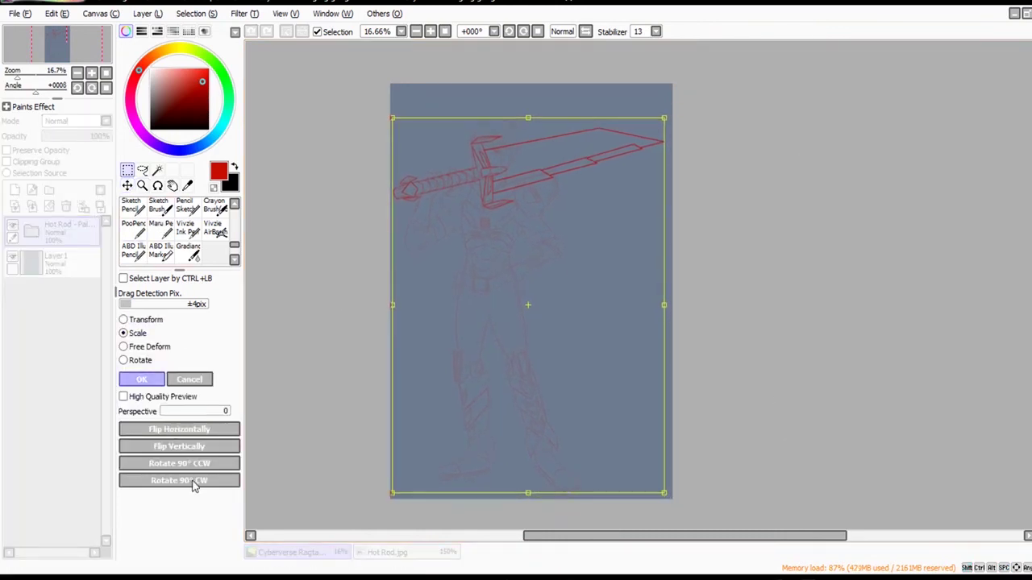
{"action": "left_click", "coordinate": [141, 379]}
{"action": "left_click", "coordinate": [32, 232]}
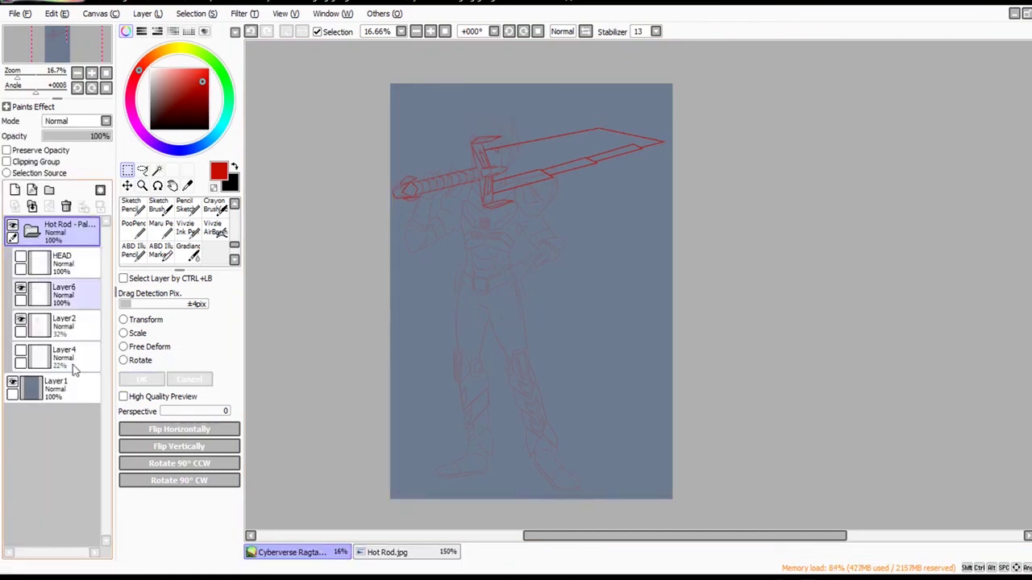
{"action": "left_click", "coordinate": [21, 256]}
Try Layer6 at 46% opacity with Layer2 at 100%, and undo both opacity changes.
{"action": "left_click", "coordinate": [55, 296]}
{"action": "scroll", "coordinate": [650, 208], "scroll_direction": "up", "scroll_amount": 2}
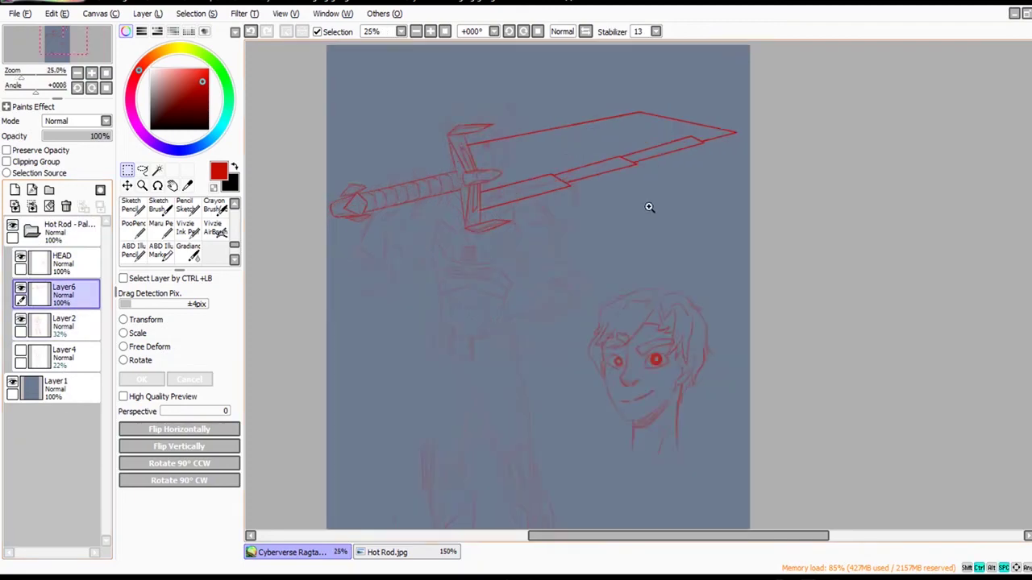
{"action": "left_click_drag", "start_coordinate": [109, 135], "coordinate": [74, 136]}
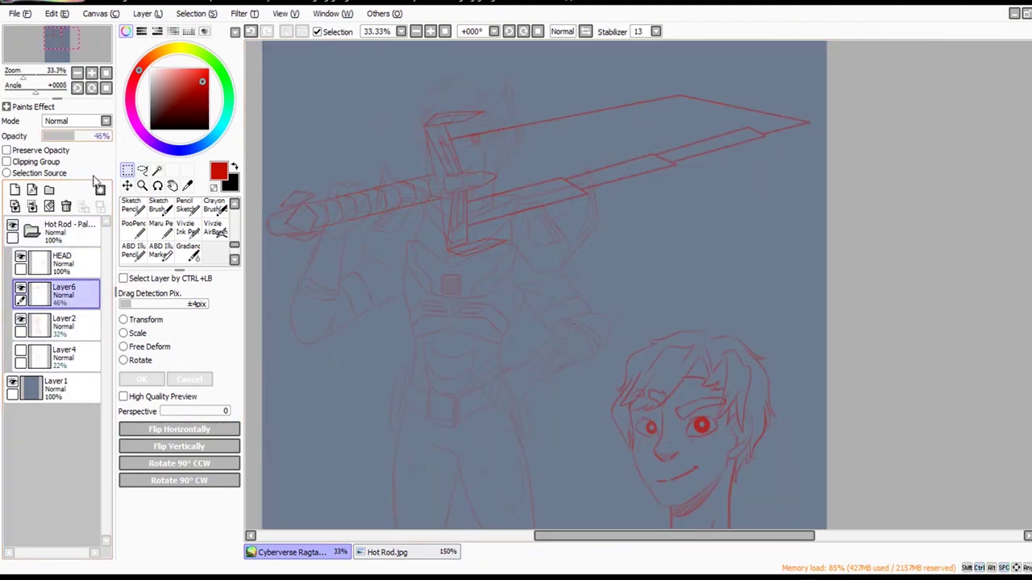
{"action": "left_click", "coordinate": [65, 322]}
{"action": "left_click", "coordinate": [110, 136]}
{"action": "scroll", "coordinate": [548, 224], "scroll_direction": "up", "scroll_amount": 3}
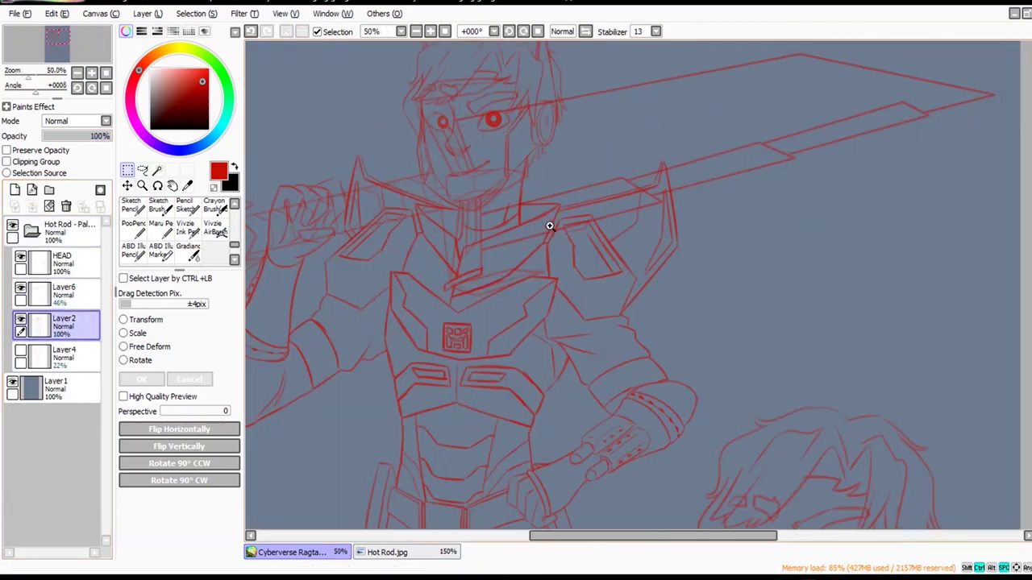
{"action": "key", "text": "ctrl+z"}
{"action": "key", "text": "ctrl+z"}
{"action": "key", "text": "ctrl+z"}
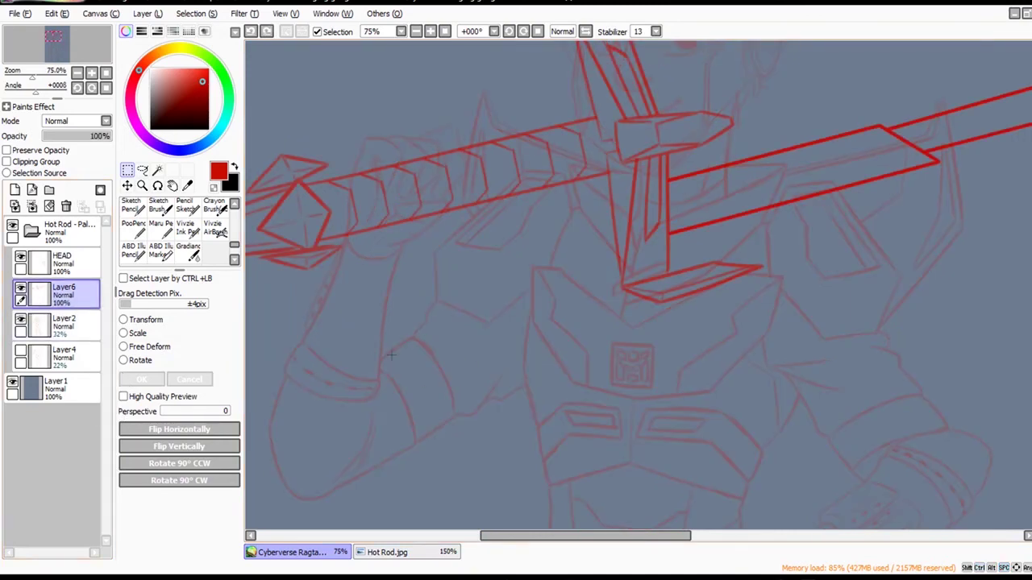
Erase the sword grip lines that cover the fingers of the raised hand on Layer6.
{"action": "left_click", "coordinate": [387, 179], "text": "ctrl"}
{"action": "left_click", "coordinate": [68, 325]}
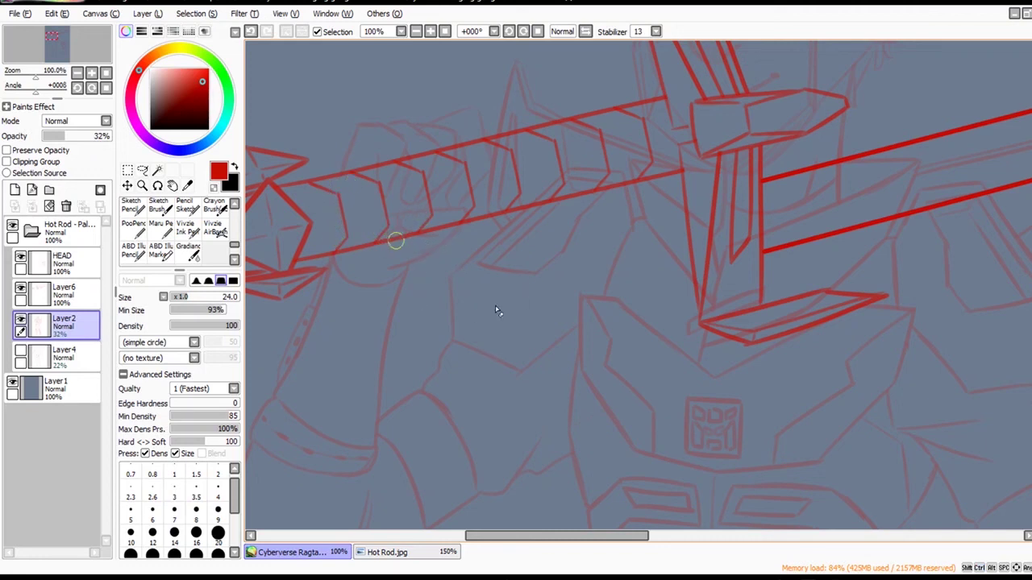
{"action": "left_click_drag", "start_coordinate": [491, 229], "coordinate": [483, 229]}
{"action": "key", "text": "bracketleft"}
{"action": "key", "text": "bracketleft"}
{"action": "key", "text": "bracketleft"}
{"action": "key", "text": "bracketleft"}
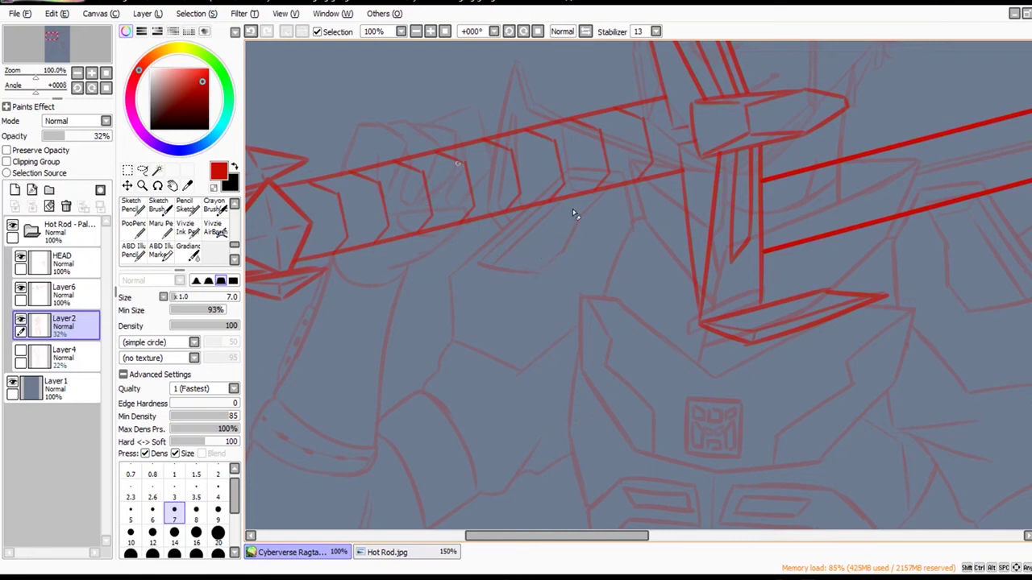
{"action": "left_click", "coordinate": [73, 295]}
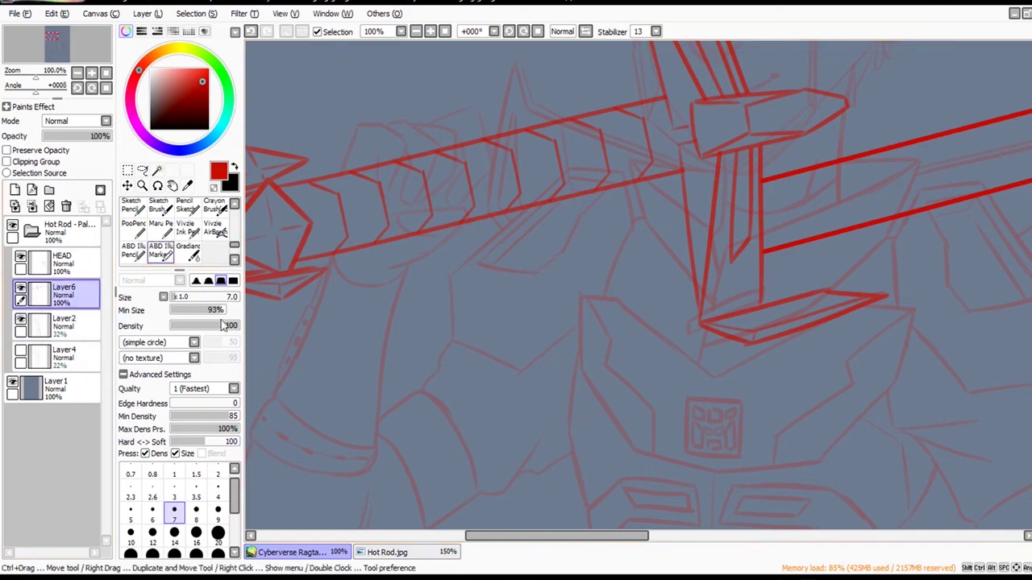
{"action": "mouse_move", "coordinate": [437, 177]}
{"action": "left_mouse_down"}
{"action": "mouse_move", "coordinate": [446, 179]}
{"action": "mouse_move", "coordinate": [386, 168]}
{"action": "left_mouse_up"}
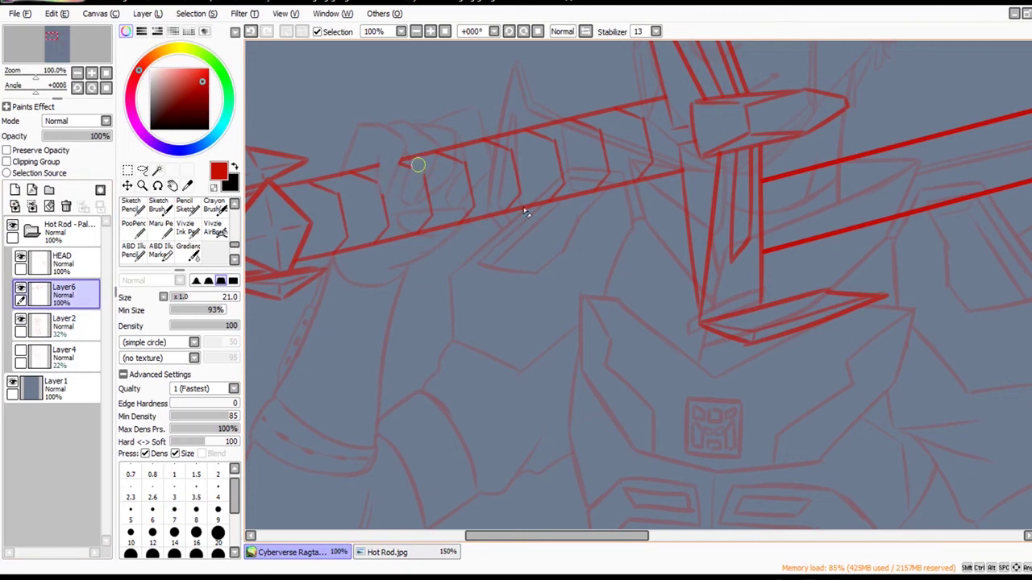
{"action": "left_click_drag", "start_coordinate": [418, 164], "coordinate": [448, 147]}
{"action": "left_click_drag", "start_coordinate": [425, 225], "coordinate": [454, 220]}
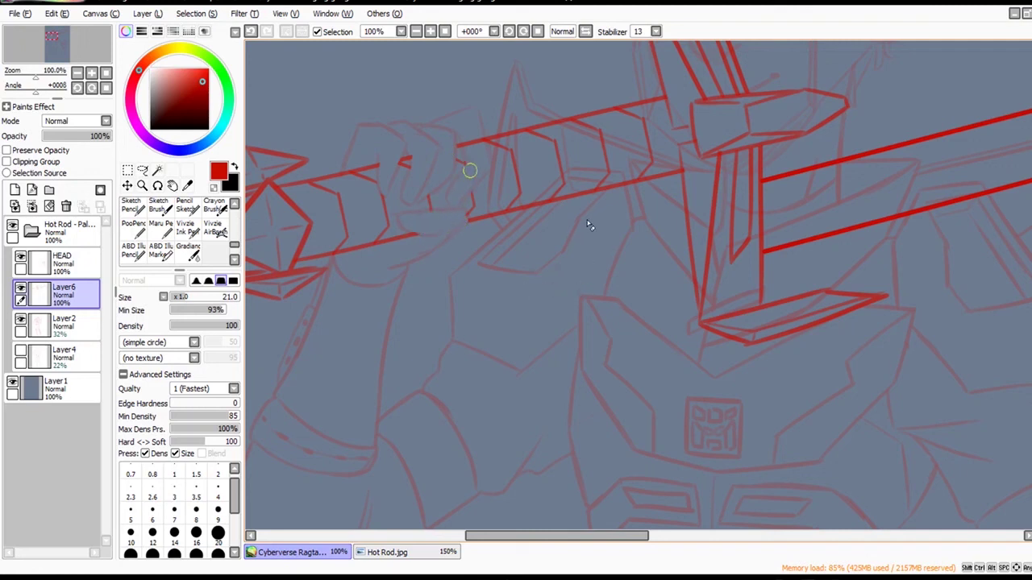
{"action": "mouse_move", "coordinate": [470, 170]}
{"action": "left_mouse_down"}
{"action": "mouse_move", "coordinate": [484, 164]}
{"action": "mouse_move", "coordinate": [475, 156]}
{"action": "left_mouse_up"}
Erase the lower edge of the sword grip where the shoulder armor overlaps it.
{"action": "key", "text": "space"}
{"action": "left_click_drag", "start_coordinate": [779, 320], "coordinate": [766, 339]}
{"action": "left_click_drag", "start_coordinate": [857, 332], "coordinate": [760, 353]}
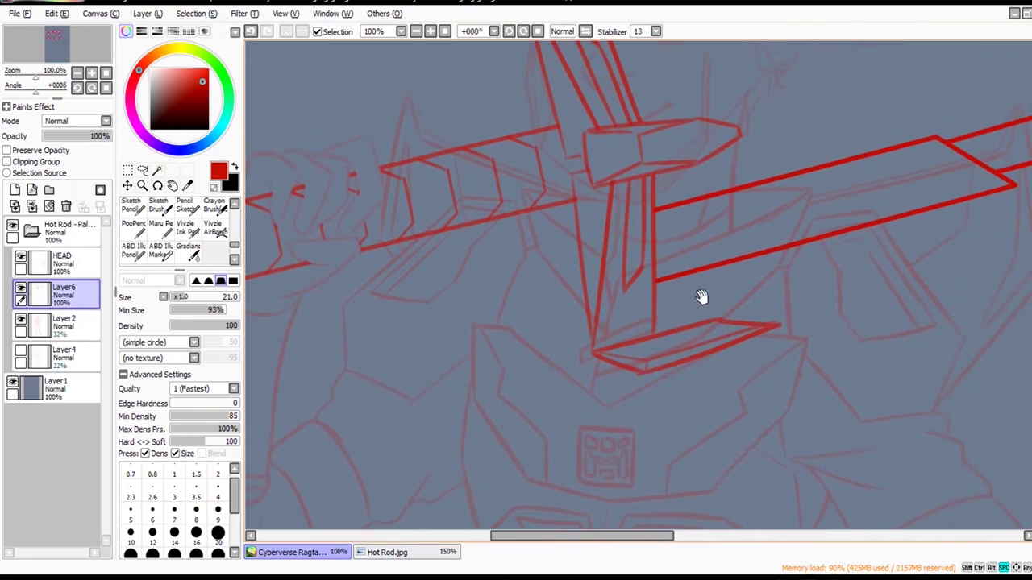
{"action": "left_click_drag", "start_coordinate": [702, 297], "coordinate": [630, 369]}
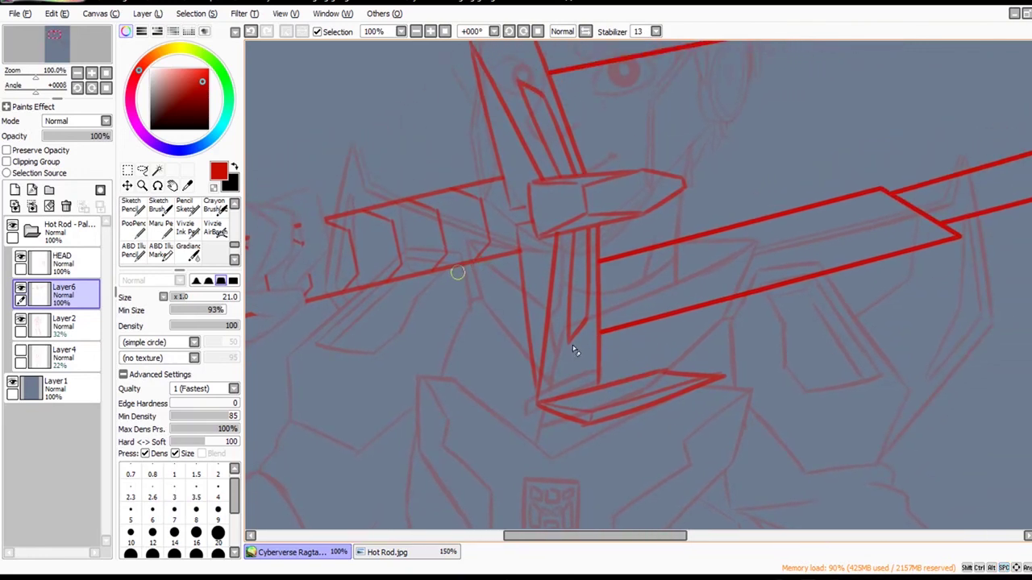
{"action": "left_click_drag", "start_coordinate": [549, 422], "coordinate": [695, 306]}
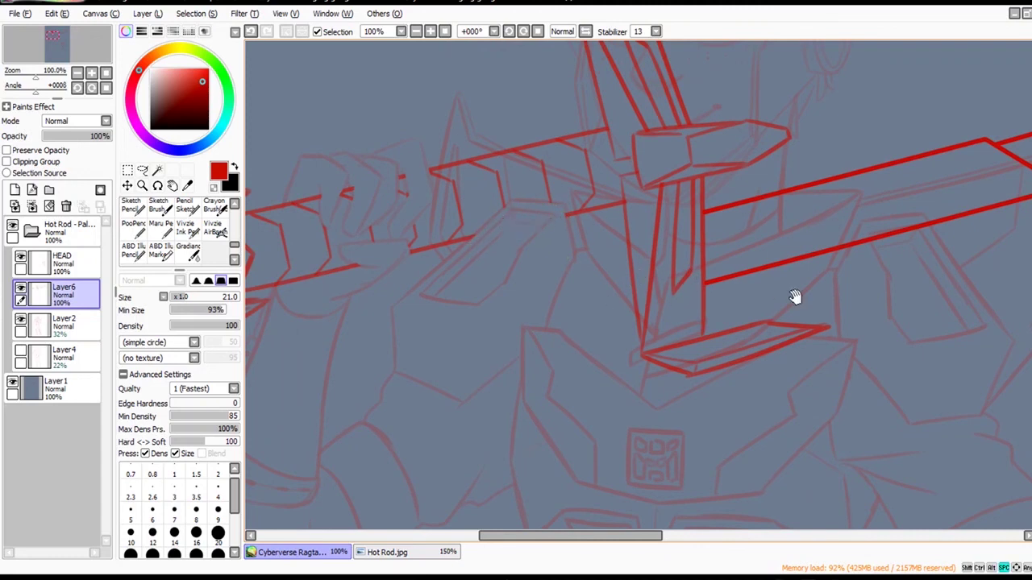
Erase the crossguard's outer left lines and the end of the grip around the collar and face.
{"action": "left_click_drag", "start_coordinate": [711, 292], "coordinate": [660, 357]}
{"action": "mouse_move", "coordinate": [720, 419]}
{"action": "left_mouse_down"}
{"action": "mouse_move", "coordinate": [666, 433]}
{"action": "mouse_move", "coordinate": [675, 471]}
{"action": "left_mouse_up"}
{"action": "key", "text": "ctrl+z"}
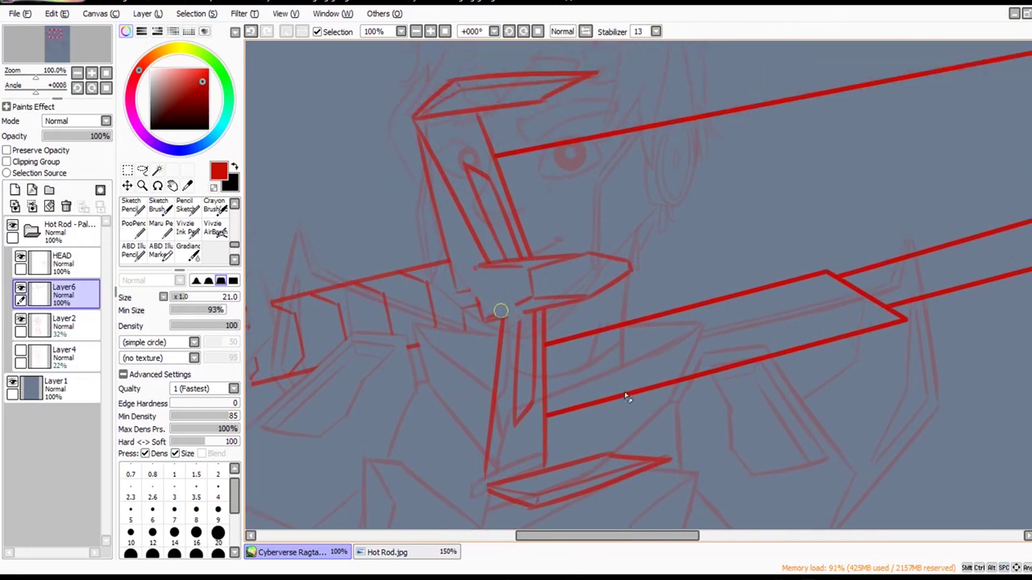
{"action": "mouse_move", "coordinate": [449, 249]}
{"action": "left_mouse_down"}
{"action": "mouse_move", "coordinate": [425, 142]}
{"action": "mouse_move", "coordinate": [417, 155]}
{"action": "mouse_move", "coordinate": [432, 95]}
{"action": "mouse_move", "coordinate": [460, 95]}
{"action": "mouse_move", "coordinate": [520, 57]}
{"action": "mouse_move", "coordinate": [550, 69]}
{"action": "mouse_move", "coordinate": [580, 56]}
{"action": "mouse_move", "coordinate": [569, 80]}
{"action": "mouse_move", "coordinate": [596, 71]}
{"action": "mouse_move", "coordinate": [523, 146]}
{"action": "left_mouse_up"}
{"action": "key", "text": "ctrl+z"}
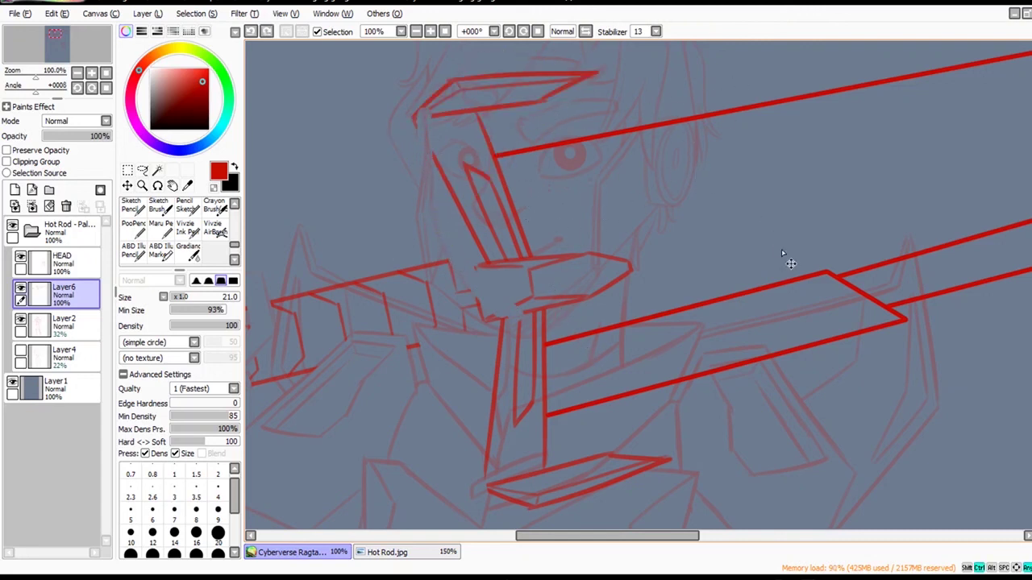
{"action": "scroll", "coordinate": [796, 292], "scroll_direction": "down", "scroll_amount": 2}
{"action": "left_click_drag", "start_coordinate": [826, 389], "coordinate": [820, 362]}
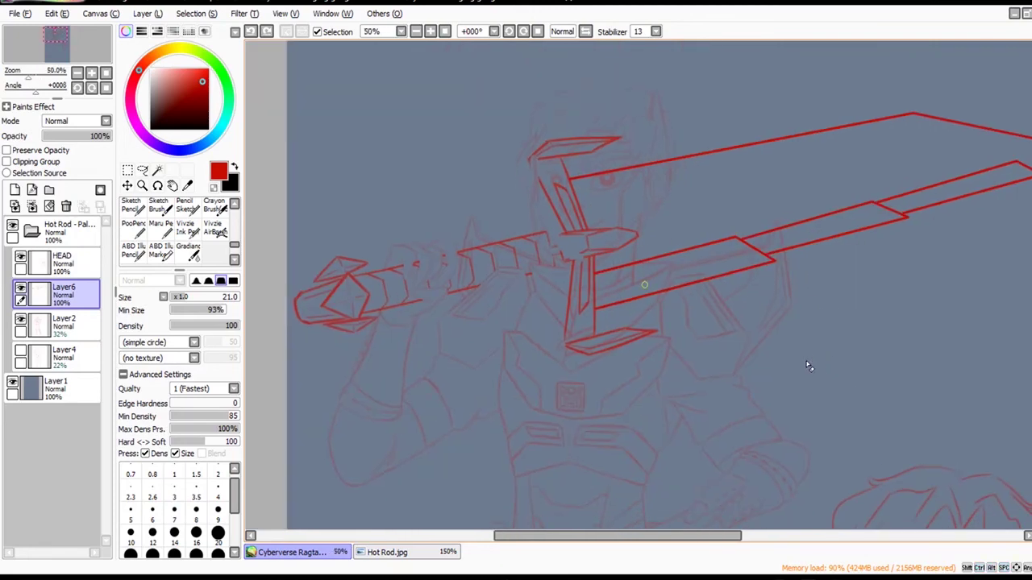
Step back and forth through the latest sword erasures, returning to the version with the upper crossguard cleared from the face.
{"action": "key", "text": "ctrl+z"}
{"action": "key", "text": "ctrl+z"}
{"action": "key", "text": "ctrl+z"}
{"action": "key", "text": "ctrl+z"}
{"action": "key", "text": "ctrl+z"}
{"action": "key", "text": "ctrl+z"}
{"action": "key", "text": "ctrl+z"}
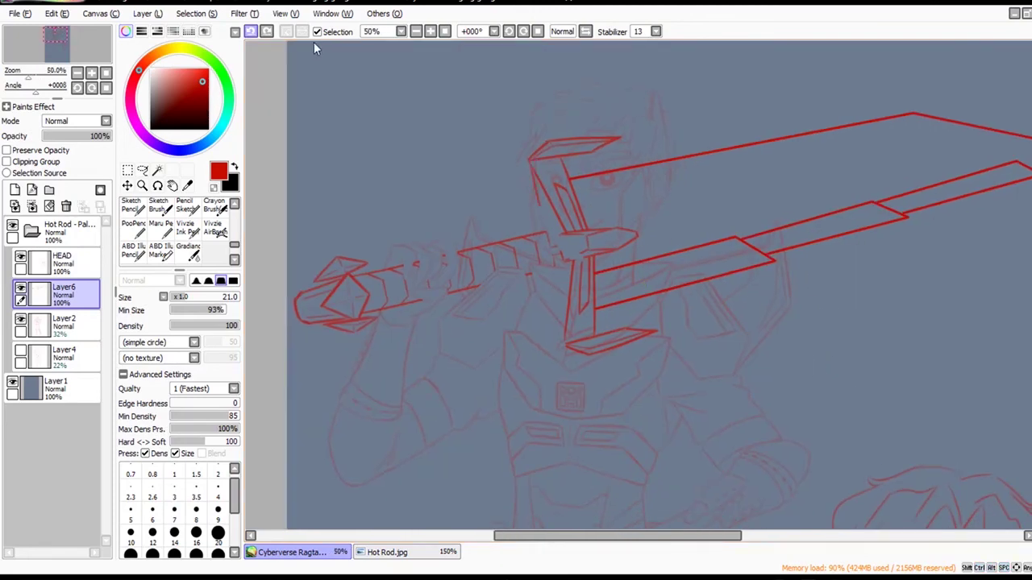
{"action": "key", "text": "ctrl+z"}
{"action": "key", "text": "ctrl+z"}
{"action": "key", "text": "ctrl+z"}
{"action": "key", "text": "ctrl+z"}
{"action": "key", "text": "ctrl+z"}
{"action": "key", "text": "ctrl+z"}
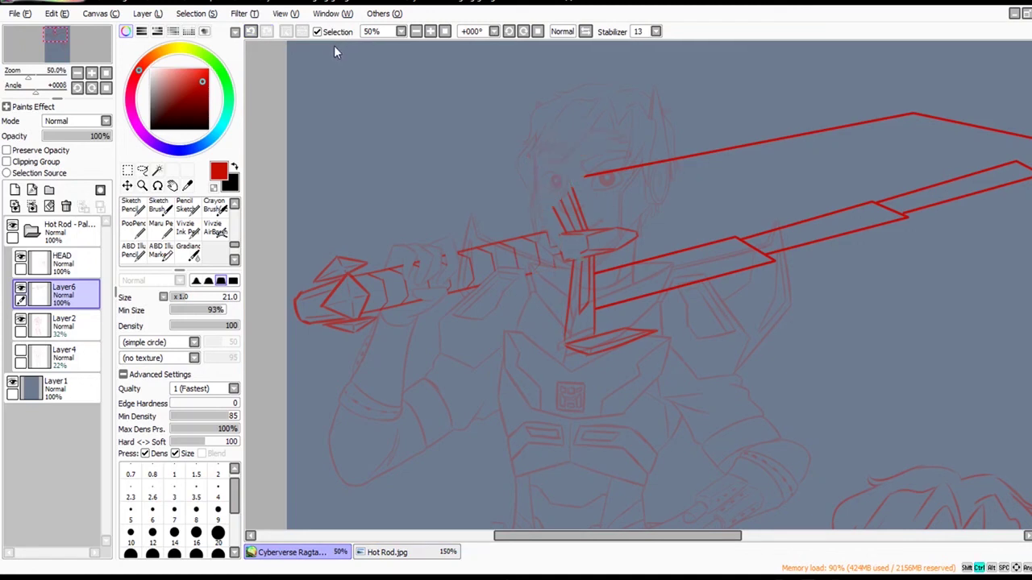
Copy the entire trimmed sword from Layer6, and undo the erasures to restore the complete sword there.
{"action": "key", "text": "ctrl+a"}
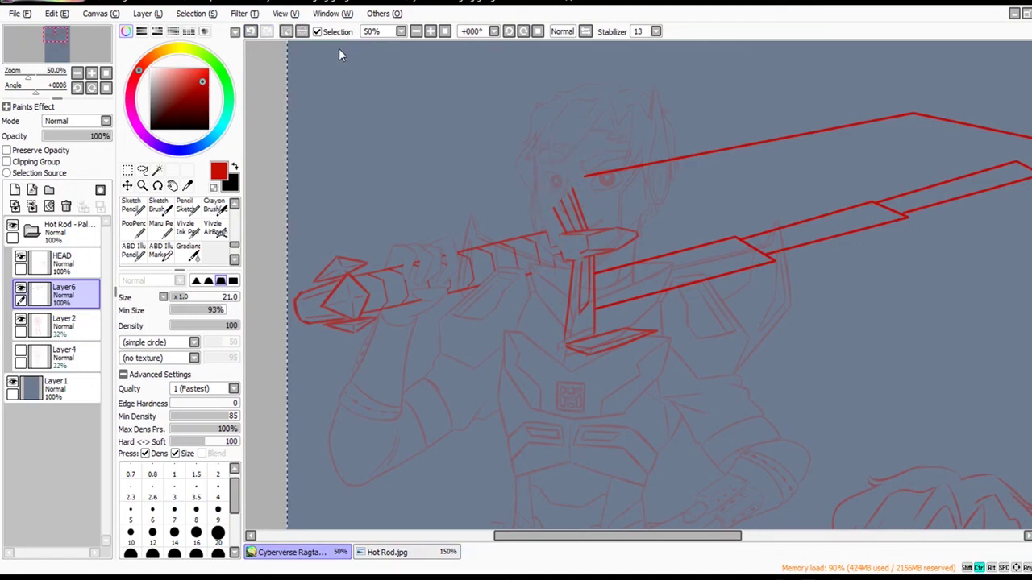
{"action": "key", "text": "ctrl+z"}
{"action": "key", "text": "ctrl+z"}
{"action": "key", "text": "ctrl+z"}
{"action": "key", "text": "ctrl+z"}
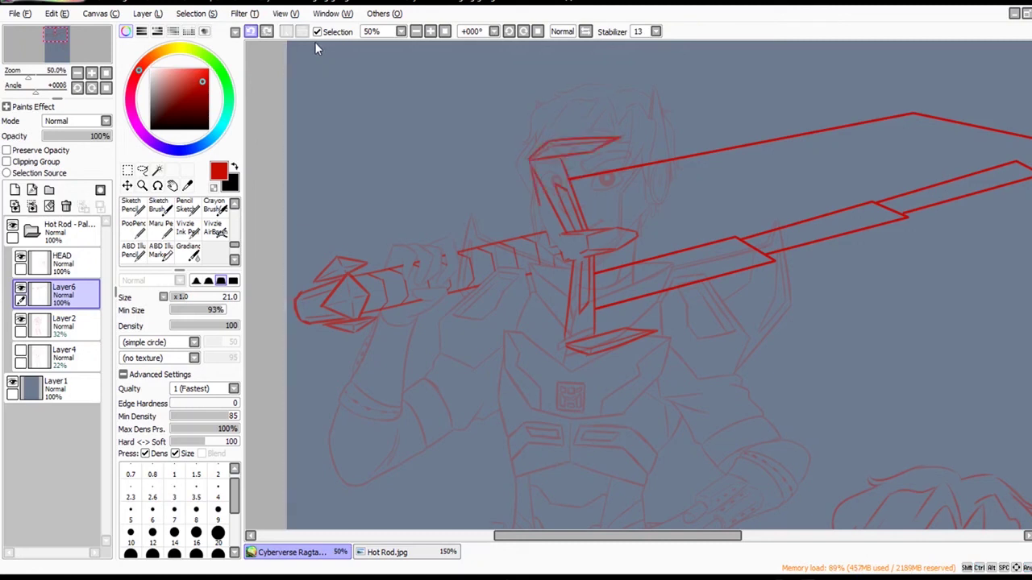
{"action": "key", "text": "ctrl+y"}
{"action": "key", "text": "ctrl+y"}
{"action": "key", "text": "ctrl+y"}
{"action": "key", "text": "ctrl+y"}
{"action": "key", "text": "ctrl+y"}
{"action": "key", "text": "ctrl+y"}
{"action": "key", "text": "ctrl+y"}
{"action": "key", "text": "ctrl+y"}
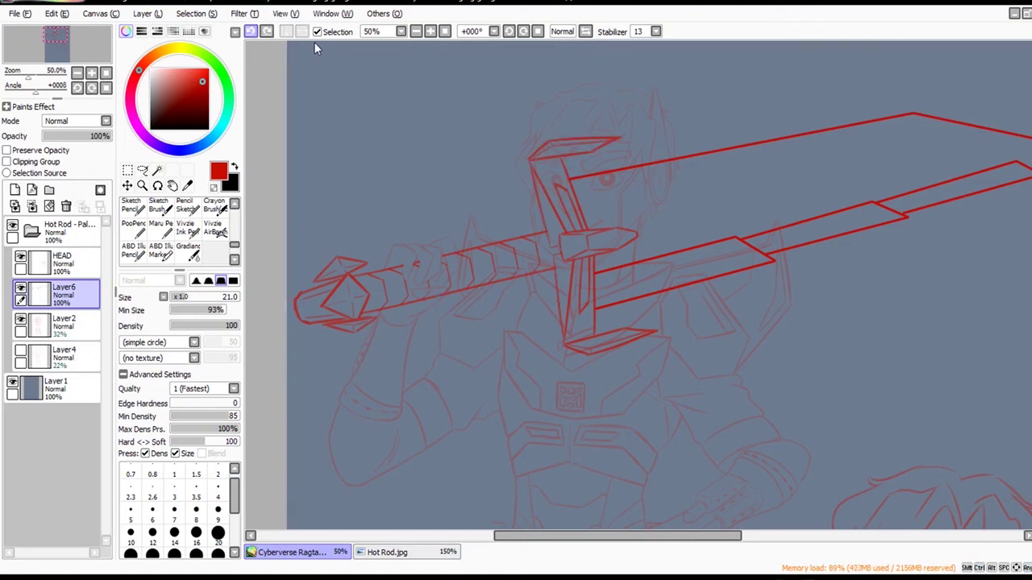
{"action": "key", "text": "ctrl+y"}
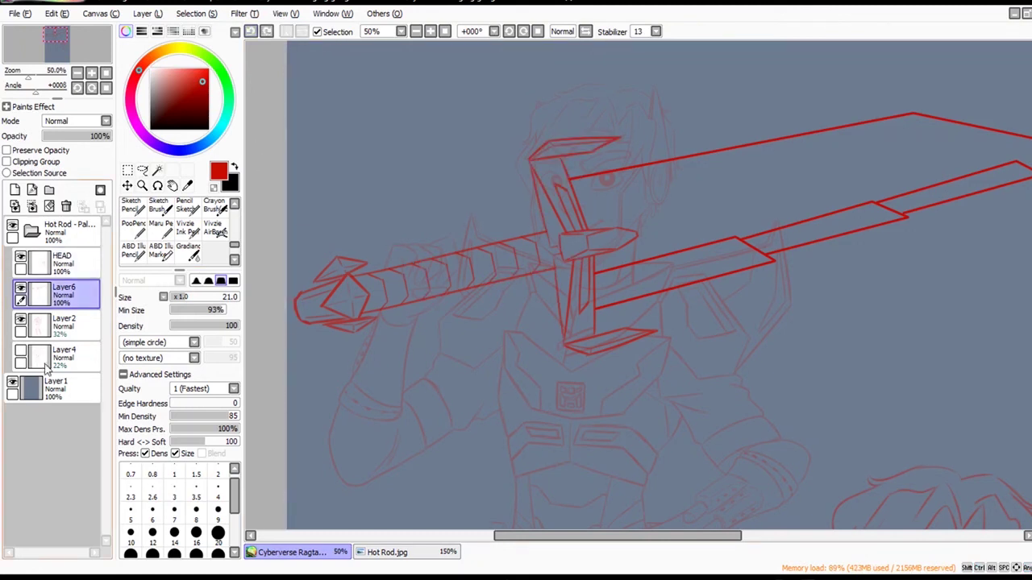
Place the trimmed sword copy on a new Layer7, rename Layer6 to SWORD and hide it.
{"action": "left_click", "coordinate": [61, 323]}
{"action": "key", "text": "ctrl+shift+n"}
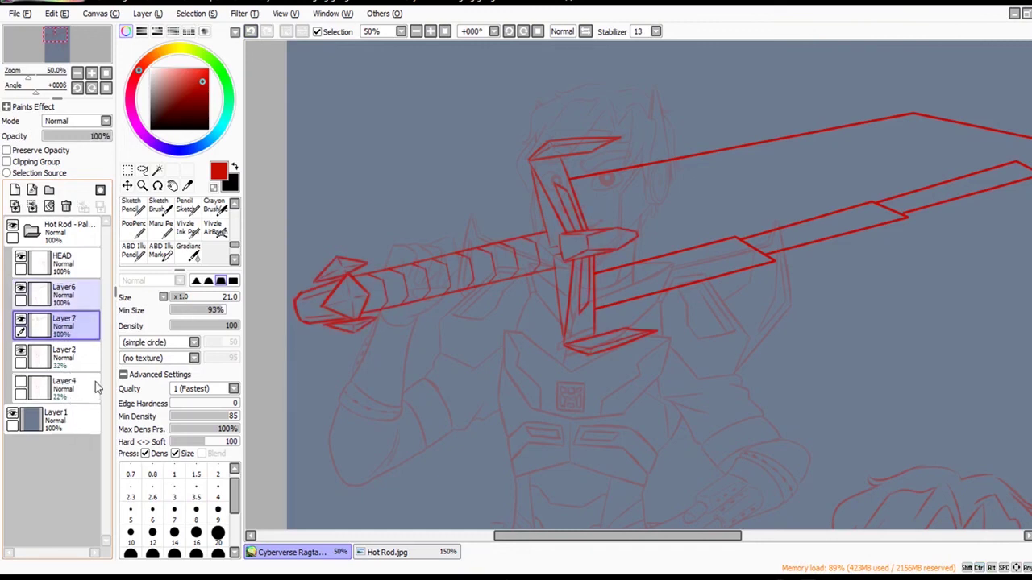
{"action": "left_click", "coordinate": [76, 297]}
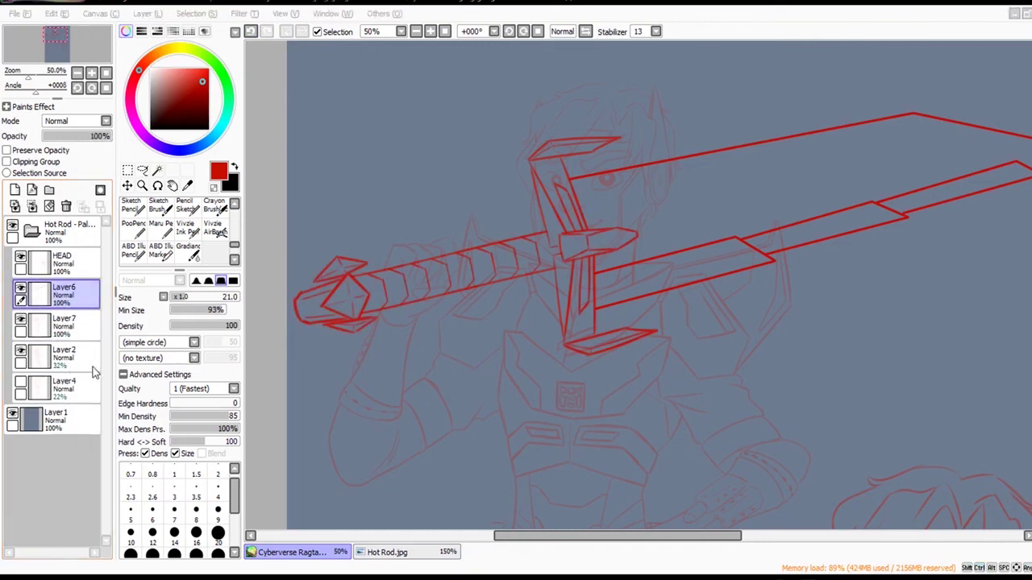
{"action": "left_click", "coordinate": [20, 287]}
{"action": "left_click", "coordinate": [65, 322]}
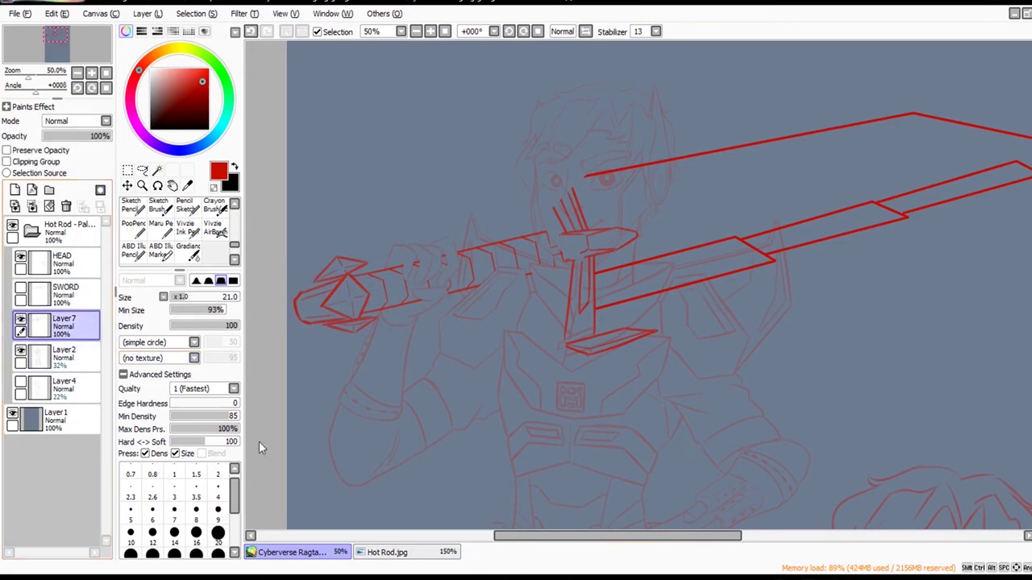
Erase the remaining upper crossguard strokes and its center block over the face and neck on Layer7.
{"action": "left_click", "coordinate": [607, 211], "text": "ctrl"}
{"action": "left_click_drag", "start_coordinate": [634, 205], "coordinate": [652, 203]}
{"action": "mouse_move", "coordinate": [695, 129]}
{"action": "left_mouse_down"}
{"action": "mouse_move", "coordinate": [564, 161]}
{"action": "mouse_move", "coordinate": [547, 207]}
{"action": "mouse_move", "coordinate": [569, 198]}
{"action": "mouse_move", "coordinate": [569, 215]}
{"action": "mouse_move", "coordinate": [582, 213]}
{"action": "mouse_move", "coordinate": [583, 272]}
{"action": "mouse_move", "coordinate": [645, 248]}
{"action": "left_mouse_up"}
{"action": "scroll", "coordinate": [645, 248], "scroll_direction": "up", "scroll_amount": 3}
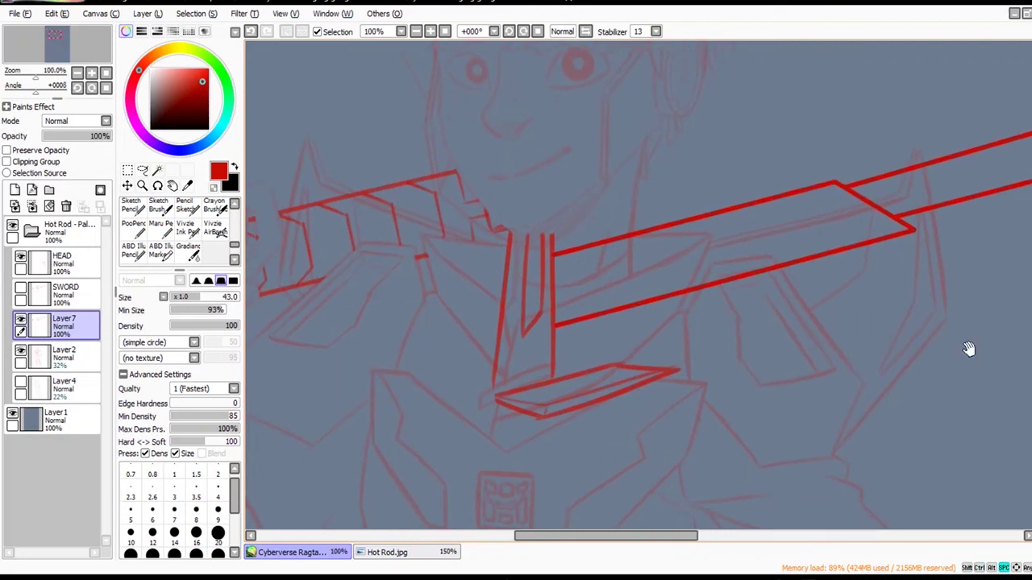
Erase the lower crossguard and the blade edges that overlap the neck, collar and shoulder on Layer7.
{"action": "left_click_drag", "start_coordinate": [860, 193], "coordinate": [856, 214]}
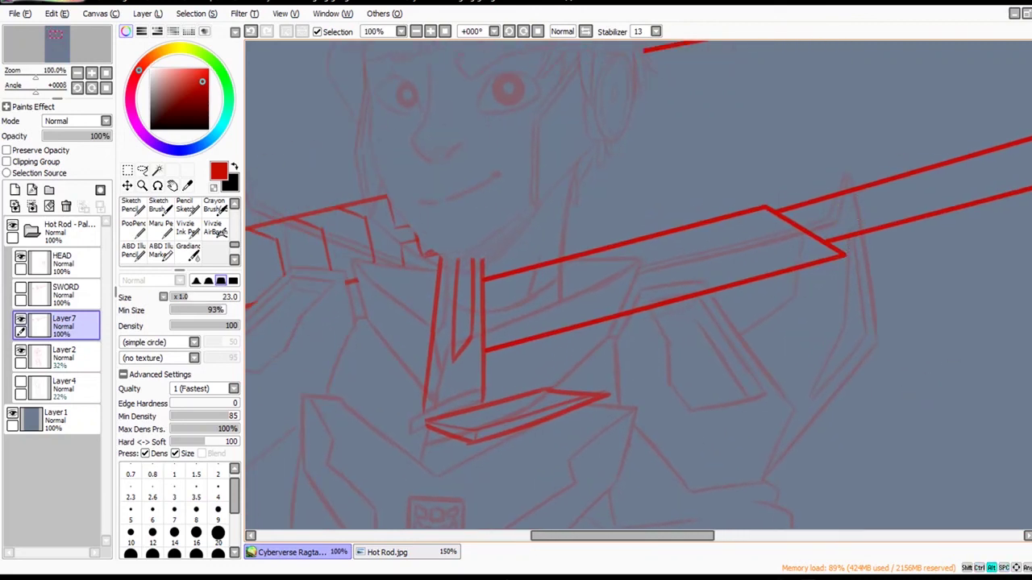
{"action": "left_click_drag", "start_coordinate": [831, 251], "coordinate": [826, 280]}
{"action": "mouse_move", "coordinate": [716, 289]}
{"action": "left_mouse_down"}
{"action": "mouse_move", "coordinate": [572, 338]}
{"action": "mouse_move", "coordinate": [595, 305]}
{"action": "mouse_move", "coordinate": [546, 263]}
{"action": "mouse_move", "coordinate": [575, 319]}
{"action": "mouse_move", "coordinate": [519, 335]}
{"action": "mouse_move", "coordinate": [438, 390]}
{"action": "mouse_move", "coordinate": [488, 386]}
{"action": "mouse_move", "coordinate": [437, 433]}
{"action": "mouse_move", "coordinate": [494, 452]}
{"action": "left_mouse_up"}
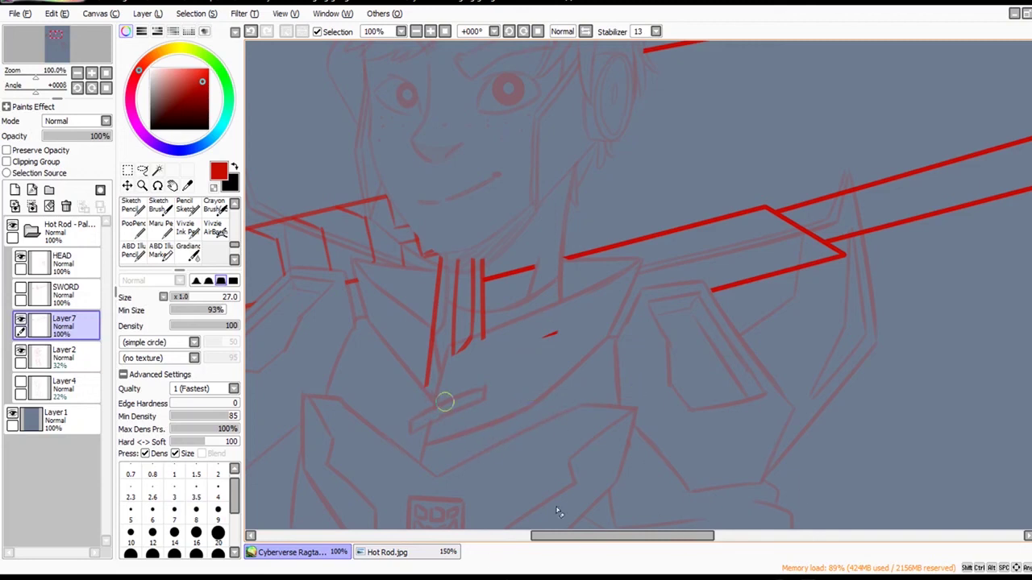
{"action": "mouse_move", "coordinate": [445, 401]}
{"action": "left_mouse_down"}
{"action": "mouse_move", "coordinate": [506, 340]}
{"action": "mouse_move", "coordinate": [526, 282]}
{"action": "mouse_move", "coordinate": [503, 270]}
{"action": "mouse_move", "coordinate": [437, 307]}
{"action": "mouse_move", "coordinate": [476, 295]}
{"action": "mouse_move", "coordinate": [479, 310]}
{"action": "mouse_move", "coordinate": [500, 282]}
{"action": "mouse_move", "coordinate": [478, 297]}
{"action": "mouse_move", "coordinate": [572, 303]}
{"action": "mouse_move", "coordinate": [541, 318]}
{"action": "left_mouse_up"}
{"action": "key", "text": "ctrl+z"}
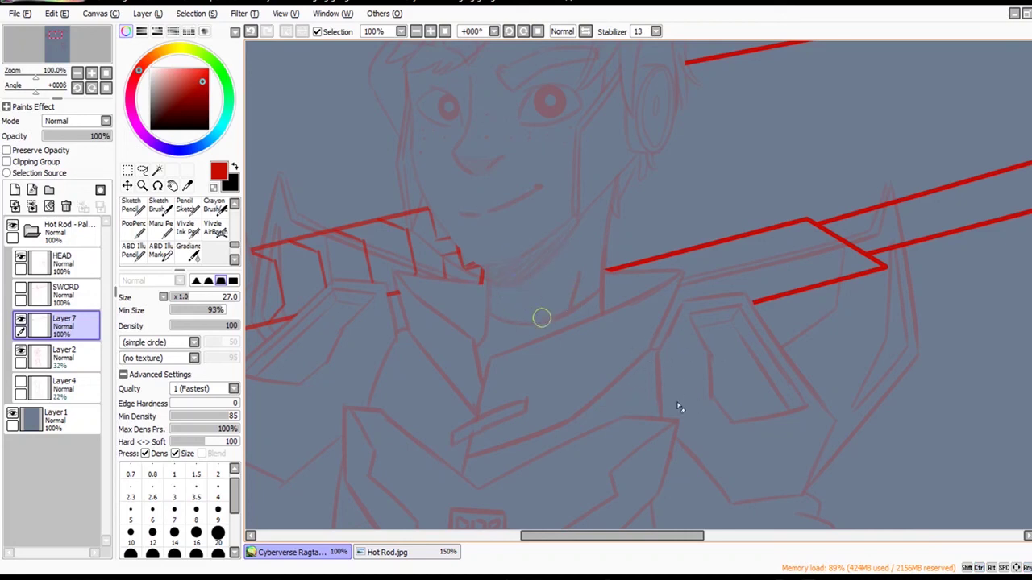
{"action": "left_click_drag", "start_coordinate": [458, 357], "coordinate": [571, 357]}
Erase the shoulder spike lines that run behind the sword grip on Layer2.
{"action": "left_click", "coordinate": [94, 350]}
{"action": "scroll", "coordinate": [405, 278], "scroll_direction": "up", "scroll_amount": 1}
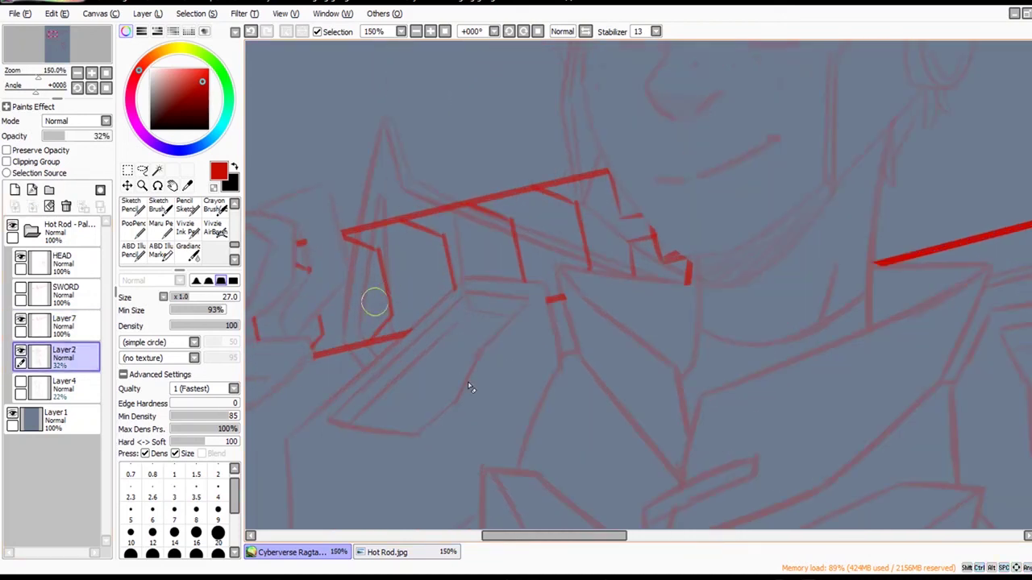
{"action": "left_click_drag", "start_coordinate": [374, 302], "coordinate": [359, 304]}
{"action": "left_click_drag", "start_coordinate": [374, 280], "coordinate": [376, 281]}
{"action": "left_click_drag", "start_coordinate": [361, 245], "coordinate": [411, 229]}
{"action": "mouse_move", "coordinate": [404, 230]}
{"action": "left_mouse_down"}
{"action": "mouse_move", "coordinate": [369, 244]}
{"action": "mouse_move", "coordinate": [412, 239]}
{"action": "left_mouse_up"}
{"action": "key", "text": "ctrl+z"}
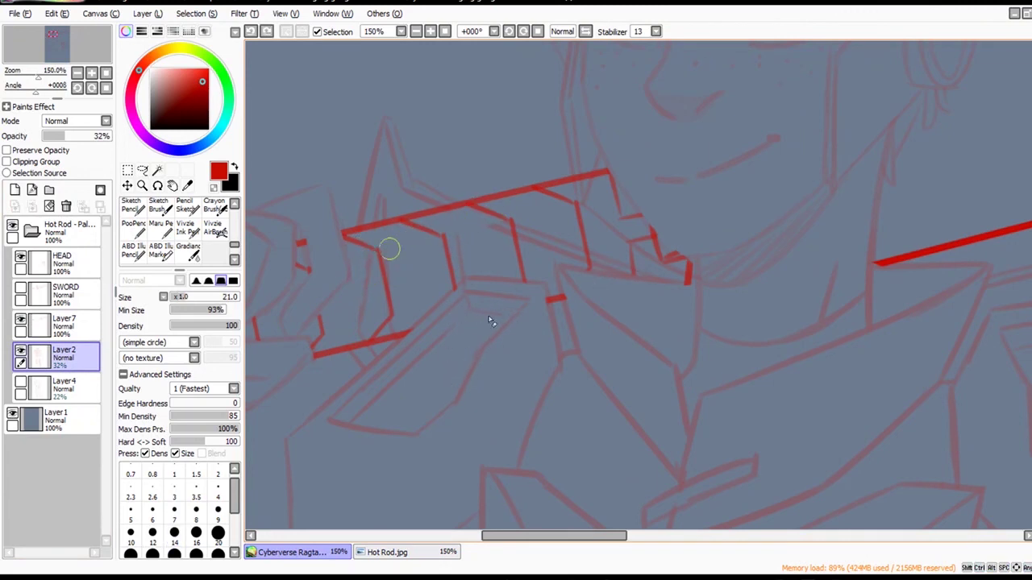
Erase the remaining shoulder, collar and neck lines showing through the grip on Layer2, refining with brush size 9.
{"action": "left_click_drag", "start_coordinate": [364, 320], "coordinate": [371, 325]}
{"action": "mouse_move", "coordinate": [457, 272]}
{"action": "left_mouse_down"}
{"action": "mouse_move", "coordinate": [465, 263]}
{"action": "mouse_move", "coordinate": [457, 251]}
{"action": "mouse_move", "coordinate": [503, 232]}
{"action": "mouse_move", "coordinate": [558, 235]}
{"action": "mouse_move", "coordinate": [567, 252]}
{"action": "left_mouse_up"}
{"action": "left_click_drag", "start_coordinate": [711, 319], "coordinate": [729, 309]}
{"action": "mouse_move", "coordinate": [693, 412]}
{"action": "left_mouse_down"}
{"action": "mouse_move", "coordinate": [664, 355]}
{"action": "mouse_move", "coordinate": [871, 302]}
{"action": "left_mouse_up"}
{"action": "mouse_move", "coordinate": [826, 404]}
{"action": "left_mouse_down"}
{"action": "mouse_move", "coordinate": [809, 383]}
{"action": "mouse_move", "coordinate": [735, 387]}
{"action": "left_mouse_up"}
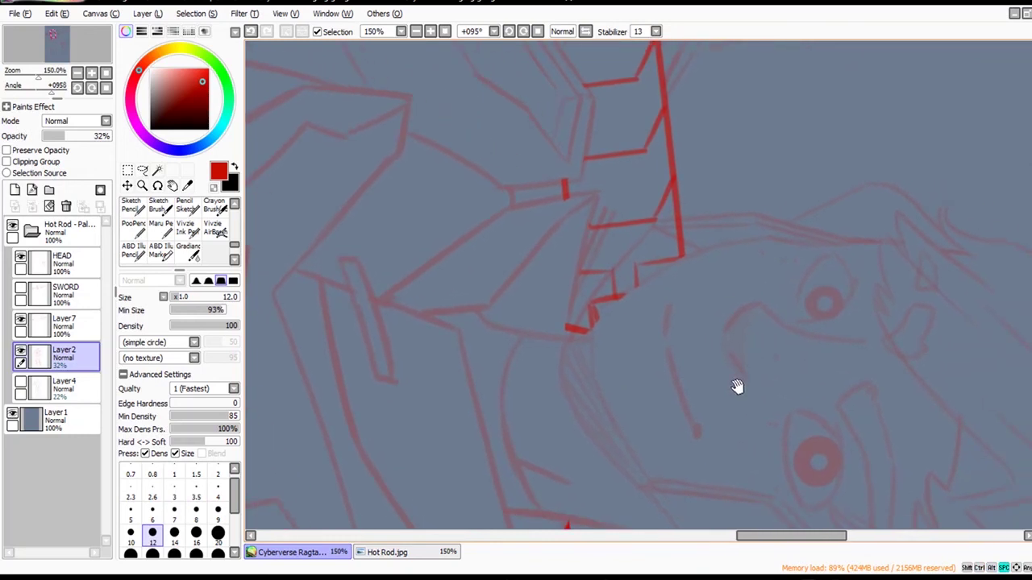
{"action": "key", "text": "bracketleft"}
{"action": "key", "text": "bracketleft"}
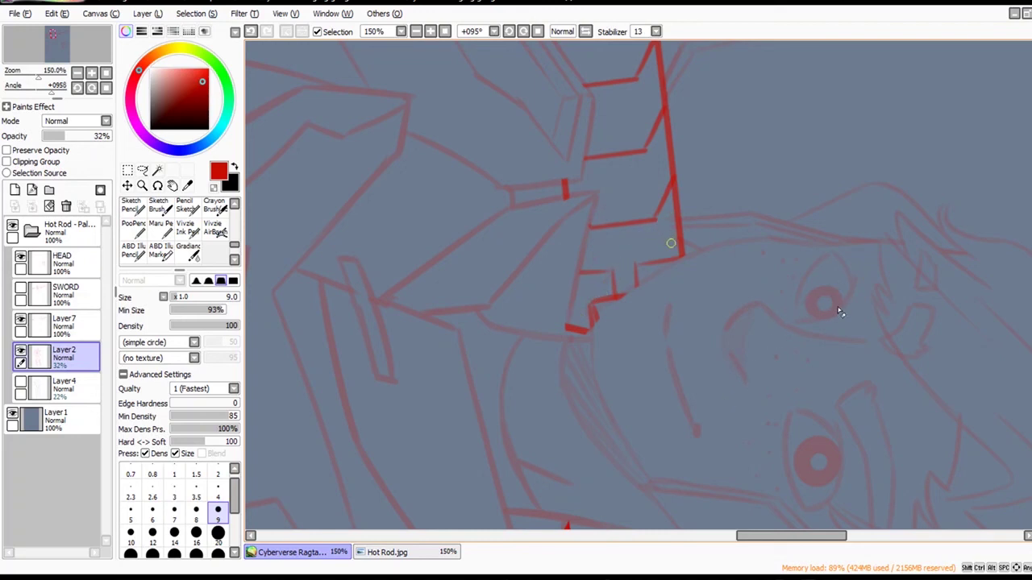
{"action": "key", "text": "ctrl+z"}
{"action": "key", "text": "ctrl+y"}
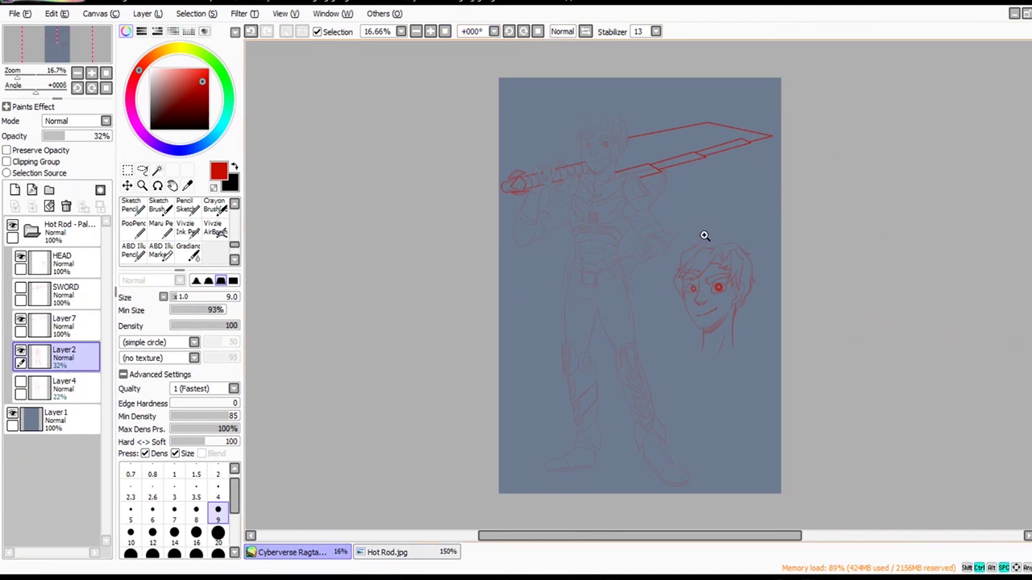
Try erasing the shoulder armor lines and spike tip that run behind the sword blade on Layer2 with brush size 20.
{"action": "scroll", "coordinate": [705, 233], "scroll_direction": "up", "scroll_amount": 6}
{"action": "left_click_drag", "start_coordinate": [722, 329], "coordinate": [713, 375]}
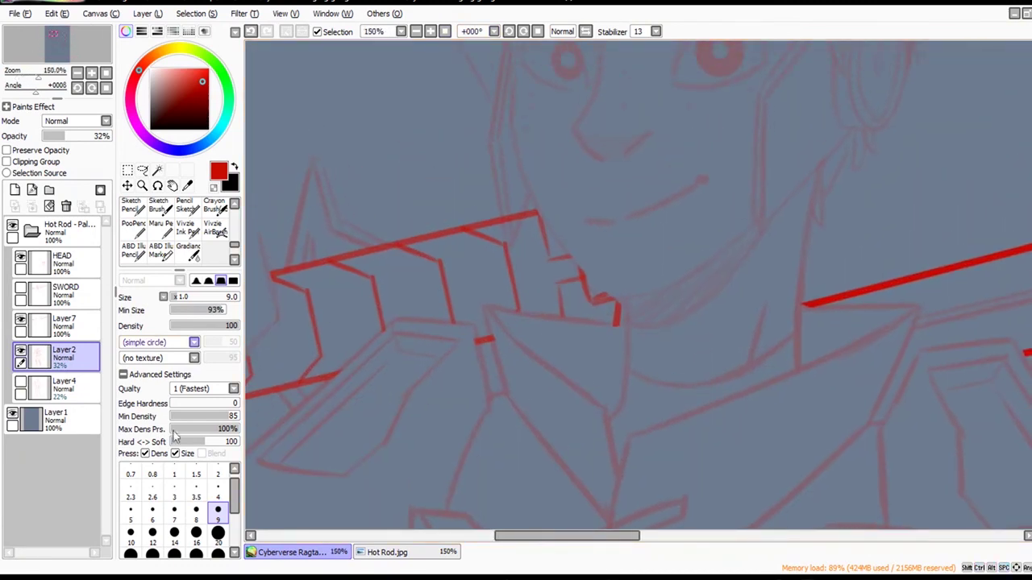
{"action": "left_click", "coordinate": [65, 326]}
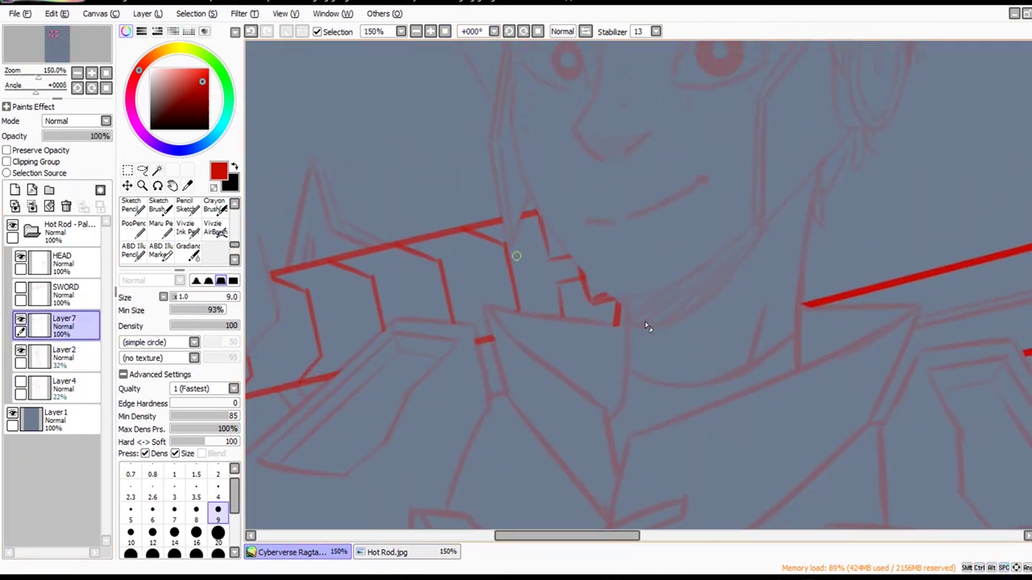
{"action": "scroll", "coordinate": [677, 378], "scroll_direction": "down", "scroll_amount": 3}
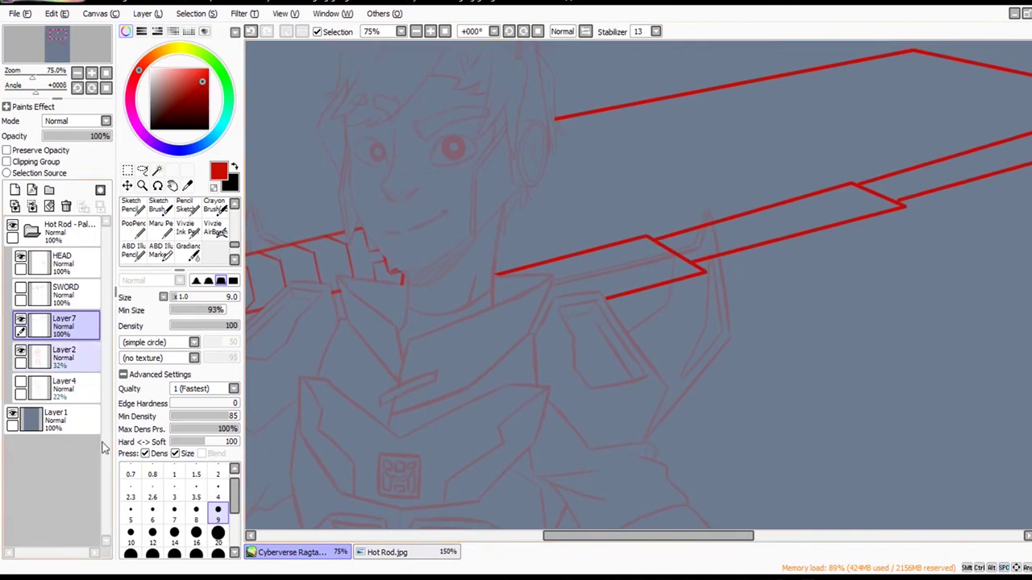
{"action": "left_click", "coordinate": [58, 354]}
{"action": "scroll", "coordinate": [718, 369], "scroll_direction": "up", "scroll_amount": 1}
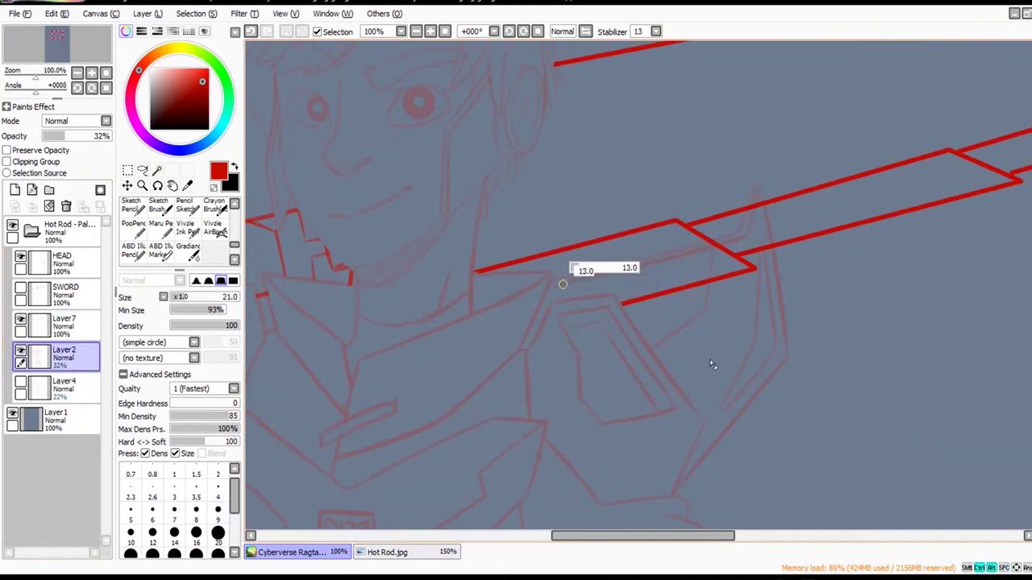
{"action": "mouse_move", "coordinate": [563, 284]}
{"action": "left_mouse_down"}
{"action": "mouse_move", "coordinate": [554, 288]}
{"action": "mouse_move", "coordinate": [577, 283]}
{"action": "left_mouse_up"}
{"action": "left_click_drag", "start_coordinate": [571, 278], "coordinate": [706, 255]}
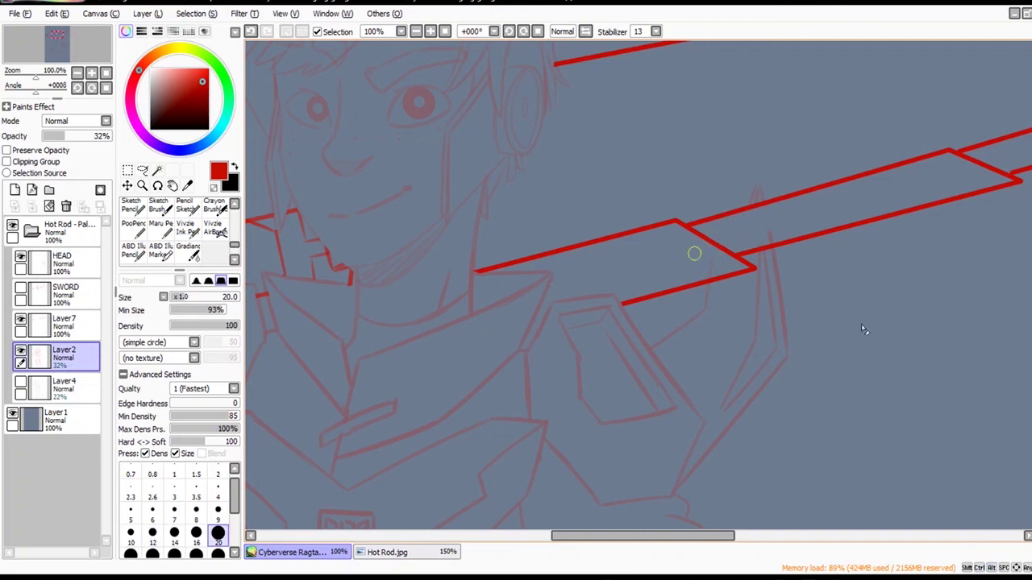
{"action": "mouse_move", "coordinate": [588, 313]}
{"action": "left_mouse_down"}
{"action": "mouse_move", "coordinate": [843, 289]}
{"action": "mouse_move", "coordinate": [531, 285]}
{"action": "left_mouse_up"}
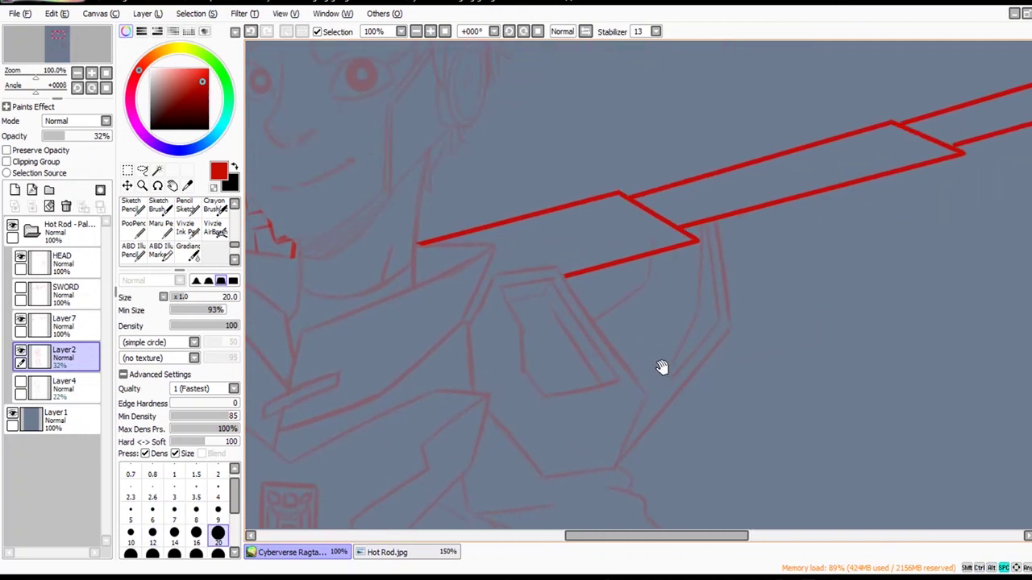
{"action": "left_click", "coordinate": [820, 428], "text": "ctrl+alt"}
{"action": "left_click_drag", "start_coordinate": [847, 469], "coordinate": [856, 304]}
{"action": "left_click", "coordinate": [911, 467], "text": "ctrl+alt"}
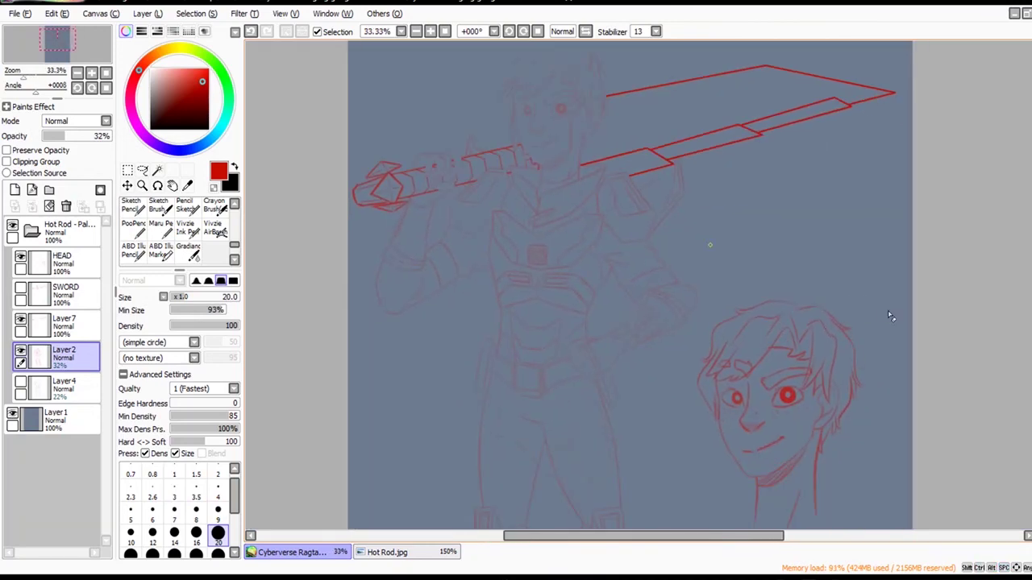
Raise Layer2's opacity to 100% to review the figure with its sword, and undo the shoulder armor erasing.
{"action": "left_click_drag", "start_coordinate": [98, 137], "coordinate": [119, 137]}
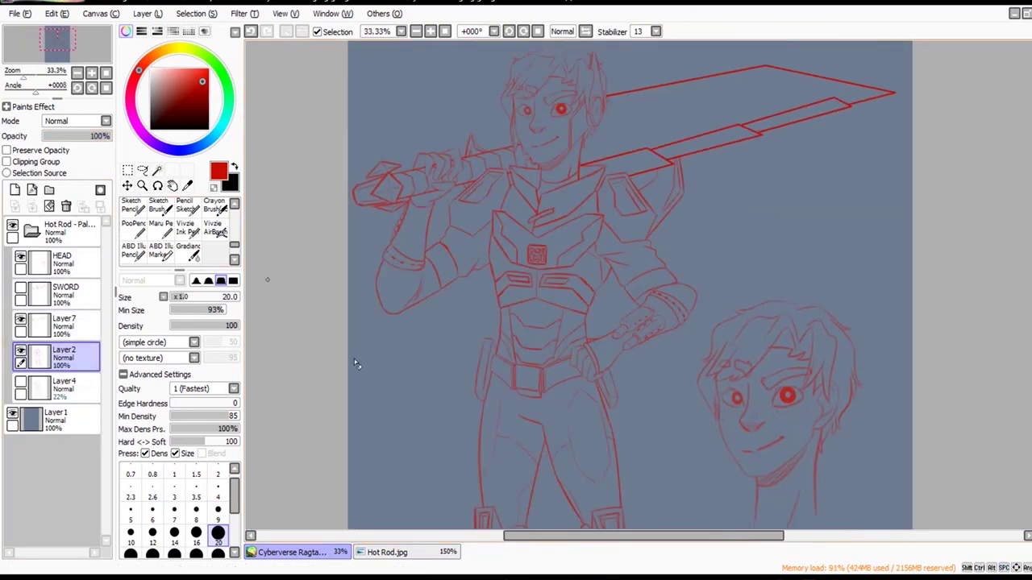
{"action": "left_click_drag", "start_coordinate": [696, 459], "coordinate": [672, 361]}
{"action": "left_click", "coordinate": [703, 355], "text": "ctrl+alt"}
{"action": "left_click_drag", "start_coordinate": [740, 400], "coordinate": [705, 434]}
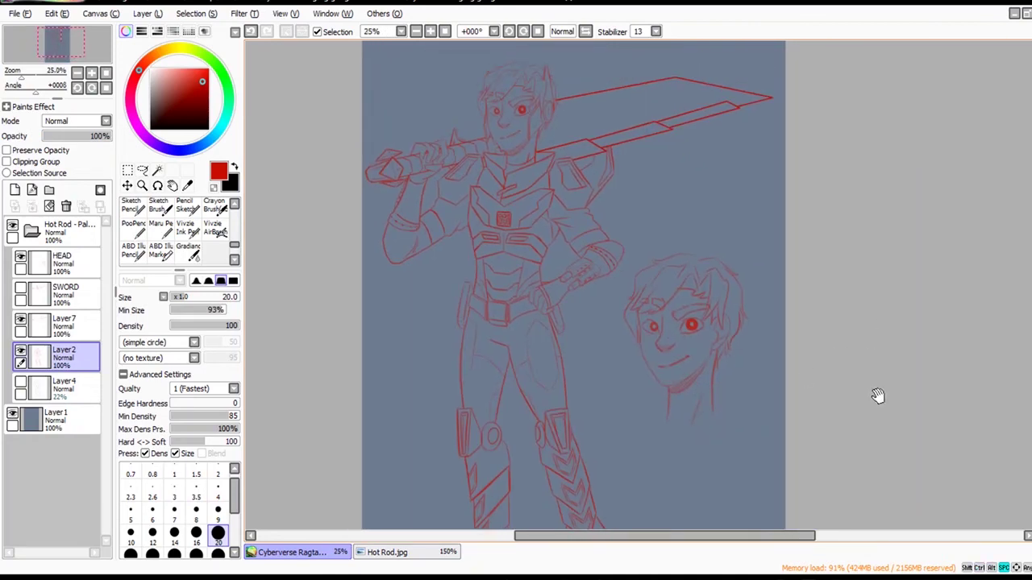
{"action": "scroll", "coordinate": [770, 209], "scroll_direction": "up", "scroll_amount": 2}
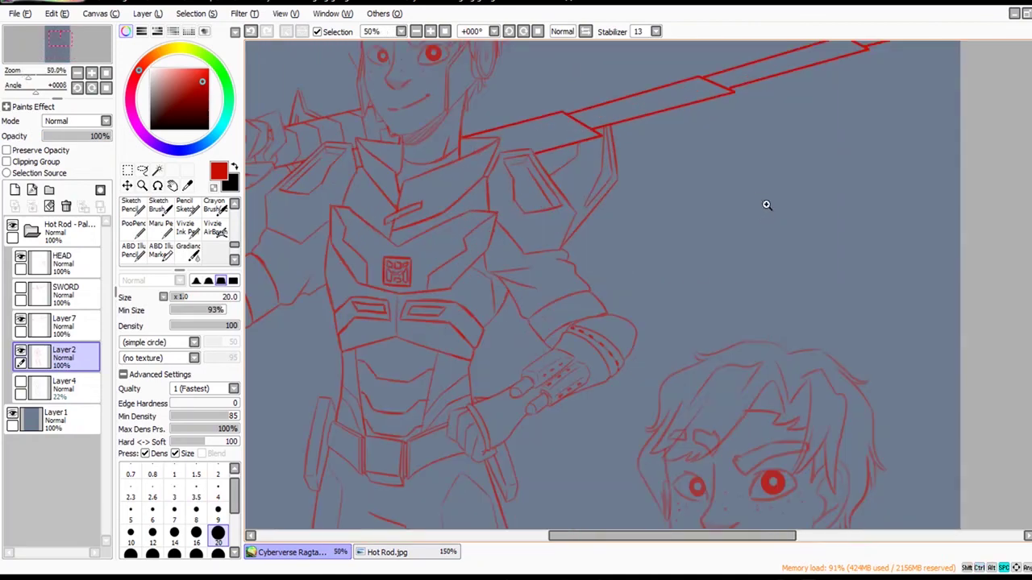
{"action": "key", "text": "ctrl+z"}
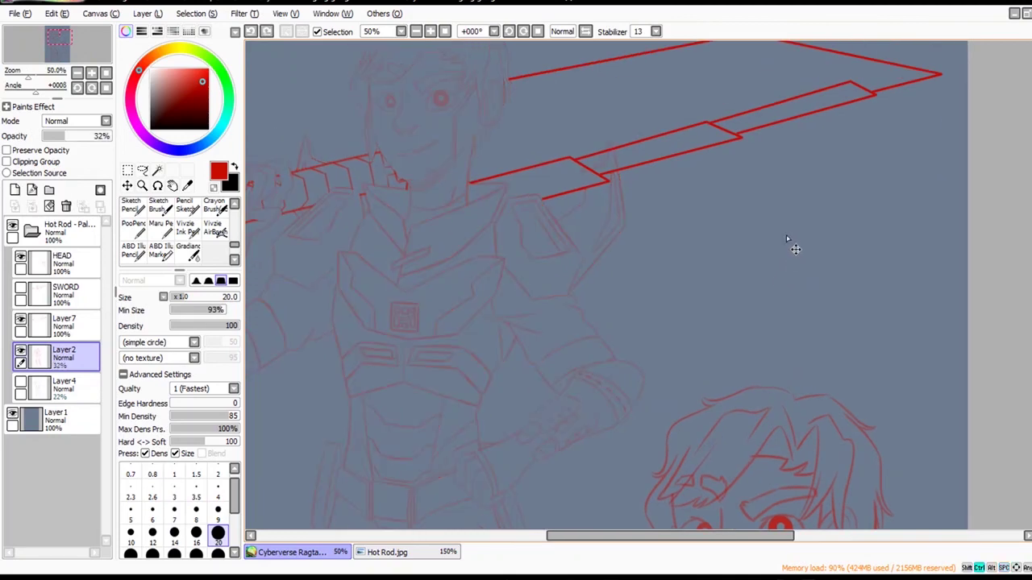
Erase the lower blade edges that overlap the shoulder armor and its spike on Layer7.
{"action": "left_click", "coordinate": [76, 324]}
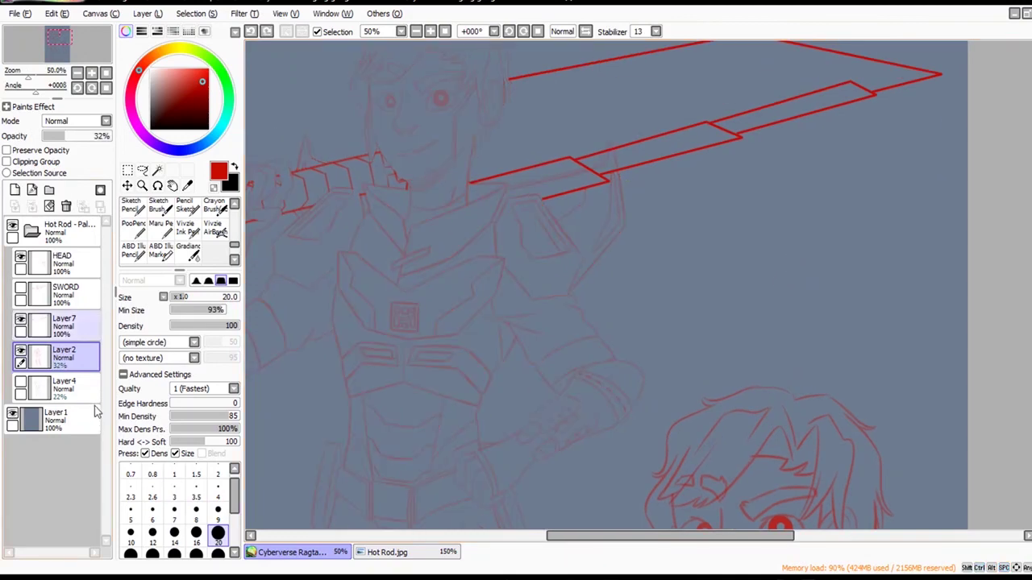
{"action": "left_click", "coordinate": [548, 191], "text": "ctrl"}
{"action": "left_click_drag", "start_coordinate": [600, 167], "coordinate": [628, 160]}
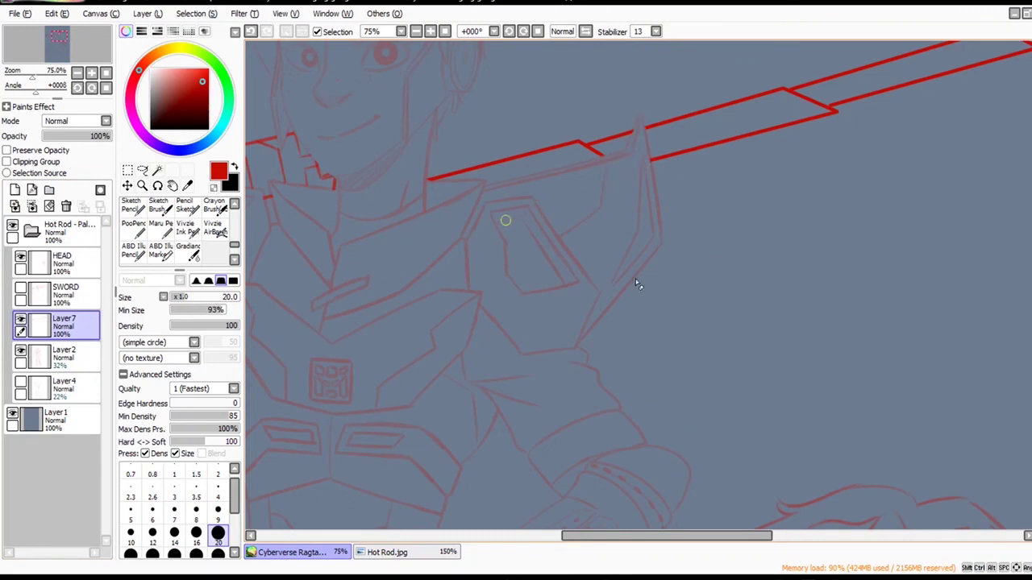
{"action": "scroll", "coordinate": [752, 275], "scroll_direction": "down", "scroll_amount": 1}
{"action": "scroll", "coordinate": [751, 274], "scroll_direction": "down", "scroll_amount": 1}
Set Layer2's opacity to 100%, merge Layer7 down into it, and hide the merged layer to check its contents.
{"action": "key", "text": "ctrl+z"}
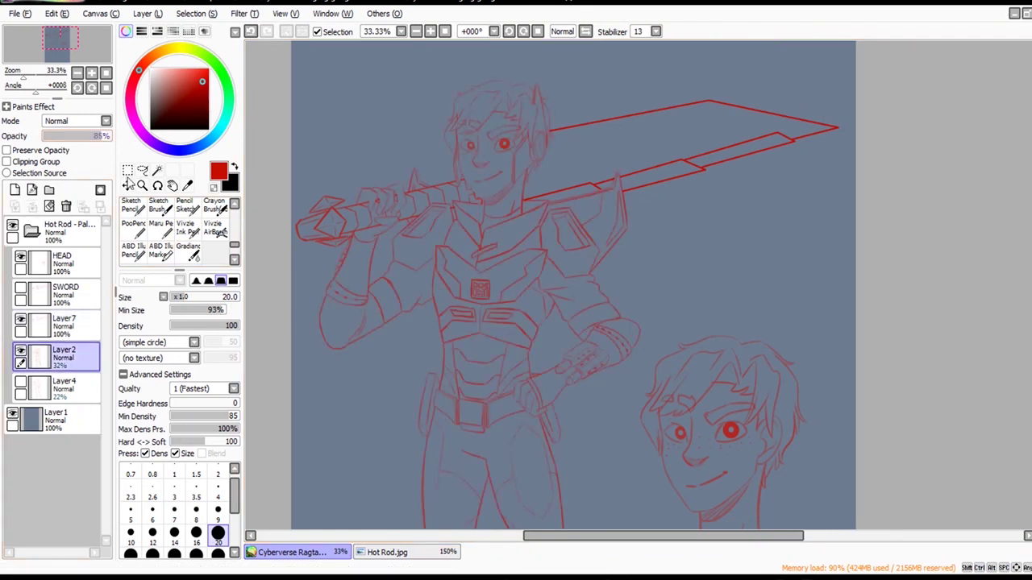
{"action": "scroll", "coordinate": [771, 495], "scroll_direction": "down", "scroll_amount": 1}
{"action": "mouse_move", "coordinate": [801, 521]}
{"action": "left_mouse_down"}
{"action": "mouse_move", "coordinate": [811, 346]}
{"action": "mouse_move", "coordinate": [808, 518]}
{"action": "left_mouse_up"}
{"action": "scroll", "coordinate": [806, 483], "scroll_direction": "down", "scroll_amount": 1}
{"action": "left_click_drag", "start_coordinate": [805, 422], "coordinate": [794, 401]}
{"action": "left_click", "coordinate": [71, 327]}
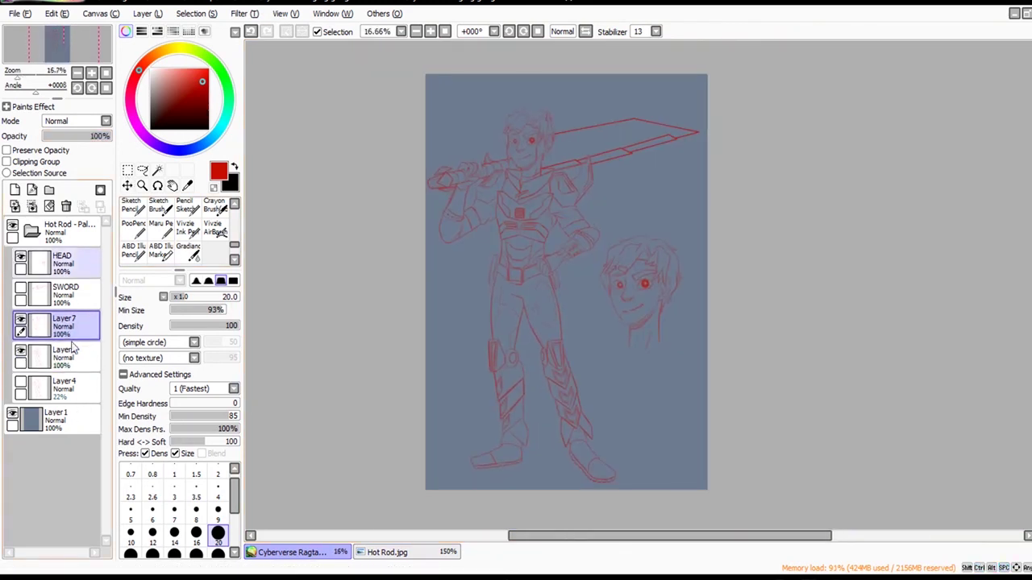
{"action": "left_click", "coordinate": [33, 208]}
{"action": "left_click", "coordinate": [20, 321]}
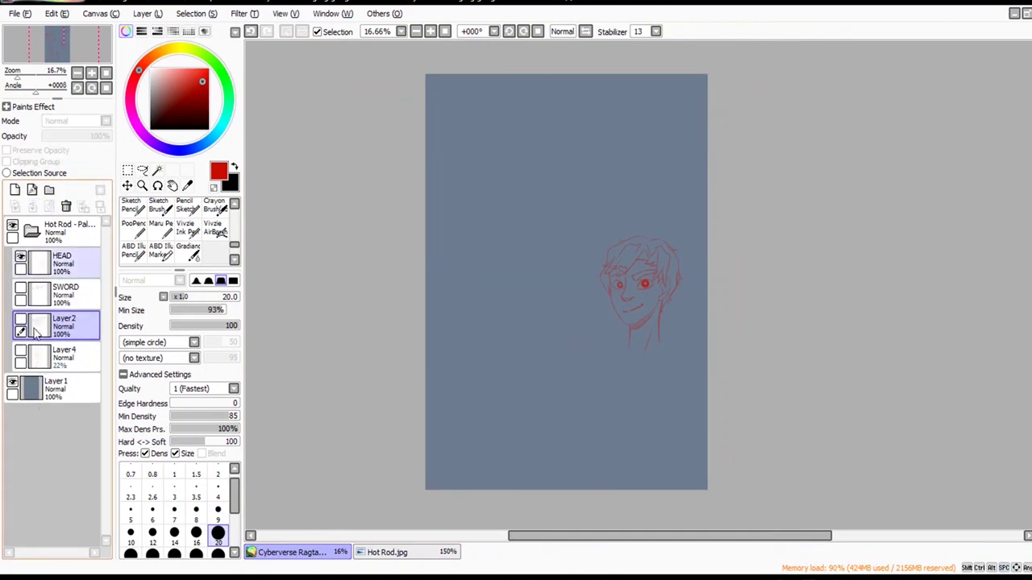
Show the merged figure again, and scale down the head sketch on the HEAD layer, placing it beside the shoulder below the blade.
{"action": "left_click", "coordinate": [61, 262]}
{"action": "left_click", "coordinate": [20, 321]}
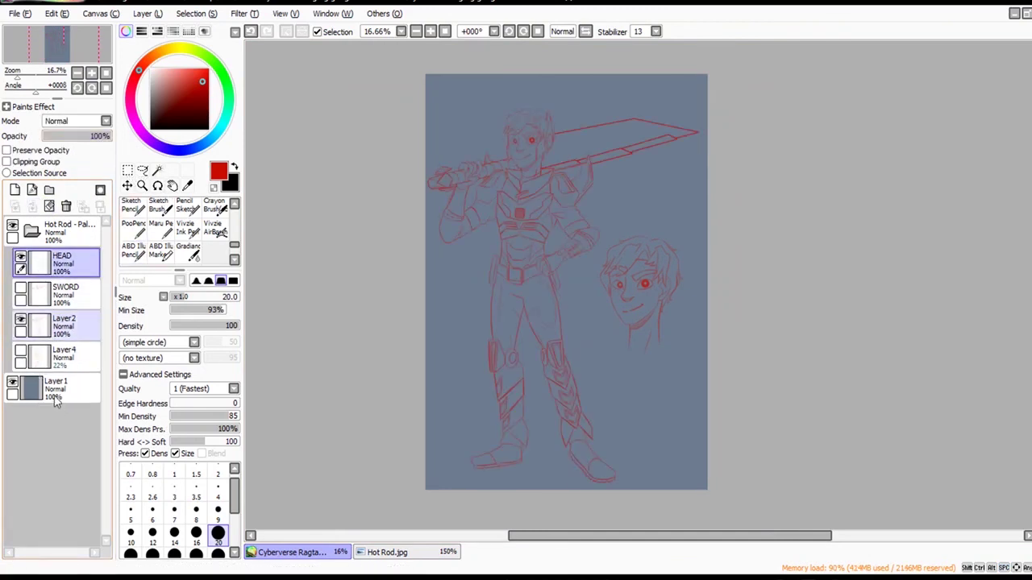
{"action": "key", "text": "ctrl+t"}
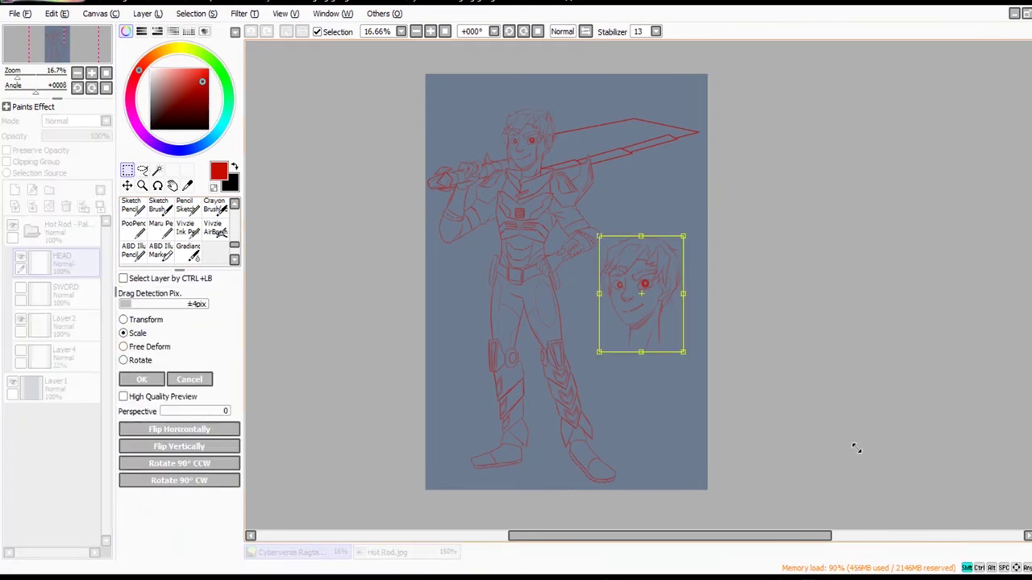
{"action": "left_click_drag", "start_coordinate": [856, 448], "coordinate": [818, 292]}
{"action": "left_click", "coordinate": [142, 380]}
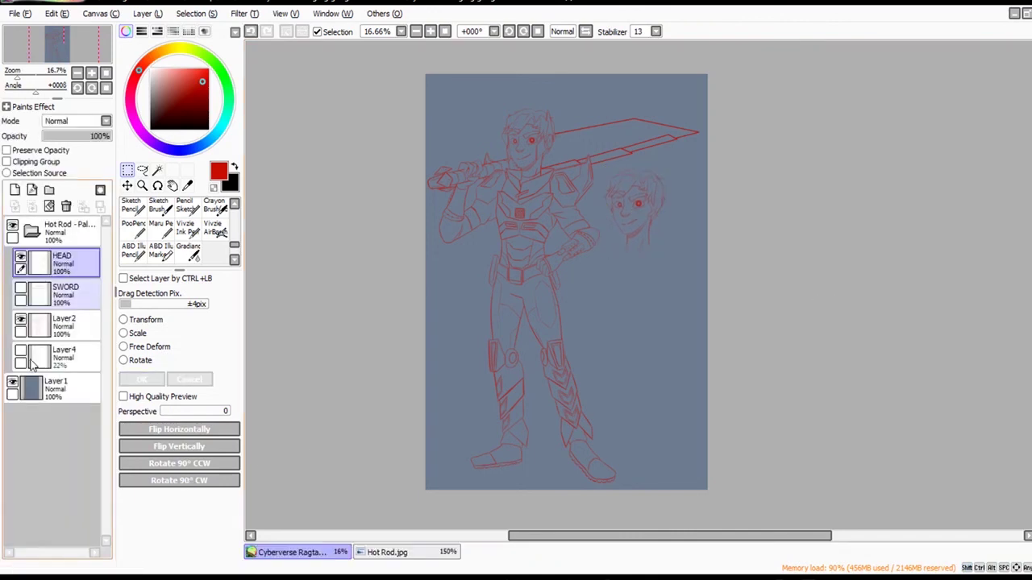
Show the SWORD layer and rotate and move the full sword so it stands upright beside the figure's legs.
{"action": "left_click", "coordinate": [21, 287]}
{"action": "left_click", "coordinate": [65, 295]}
{"action": "left_click", "coordinate": [138, 361]}
{"action": "left_click_drag", "start_coordinate": [774, 456], "coordinate": [810, 127]}
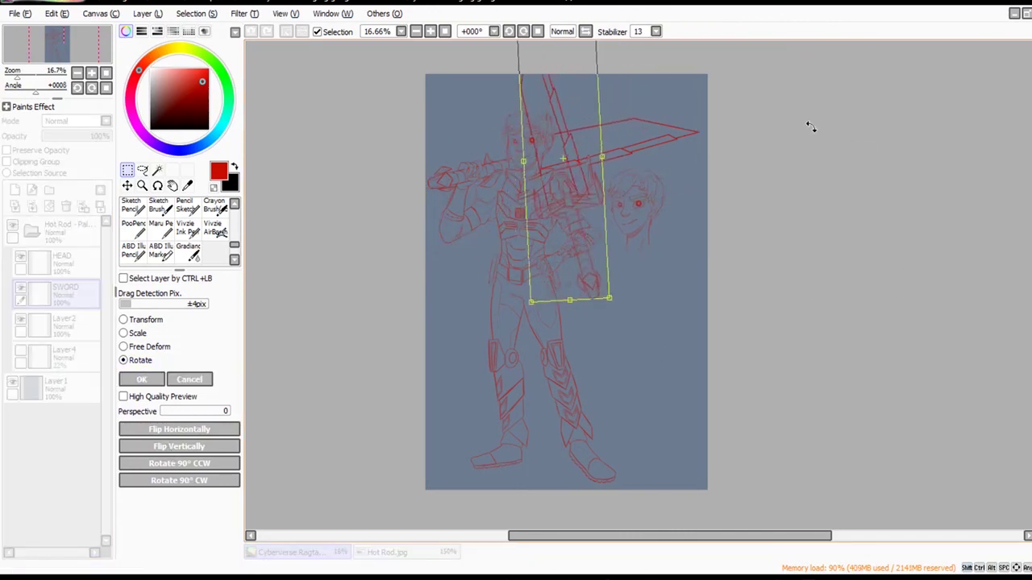
{"action": "left_click_drag", "start_coordinate": [732, 234], "coordinate": [824, 409]}
{"action": "left_click_drag", "start_coordinate": [903, 361], "coordinate": [911, 441]}
{"action": "mouse_move", "coordinate": [848, 394]}
{"action": "left_mouse_down"}
{"action": "mouse_move", "coordinate": [887, 398]}
{"action": "mouse_move", "coordinate": [850, 406]}
{"action": "mouse_move", "coordinate": [909, 371]}
{"action": "mouse_move", "coordinate": [853, 401]}
{"action": "left_mouse_up"}
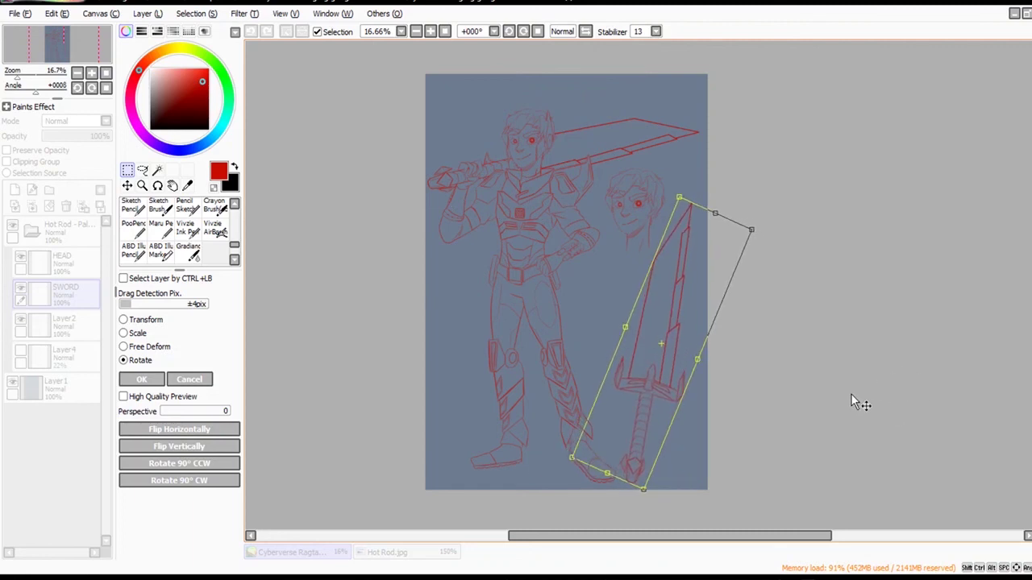
Scale the upright sword down slightly so it fits between the head sketch and the feet, and apply the transform.
{"action": "left_click", "coordinate": [124, 333]}
{"action": "left_click_drag", "start_coordinate": [838, 242], "coordinate": [847, 373]}
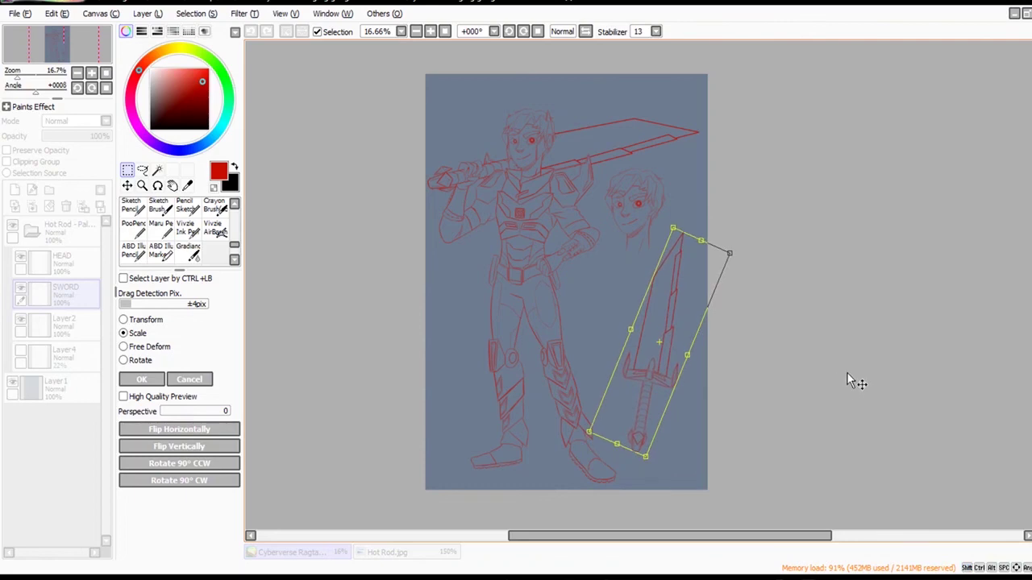
{"action": "key", "text": "Return"}
Add a new layer above SWORD, and lasso the crossguard with its prongs and center spike on the SWORD layer.
{"action": "left_click", "coordinate": [848, 513], "text": "ctrl"}
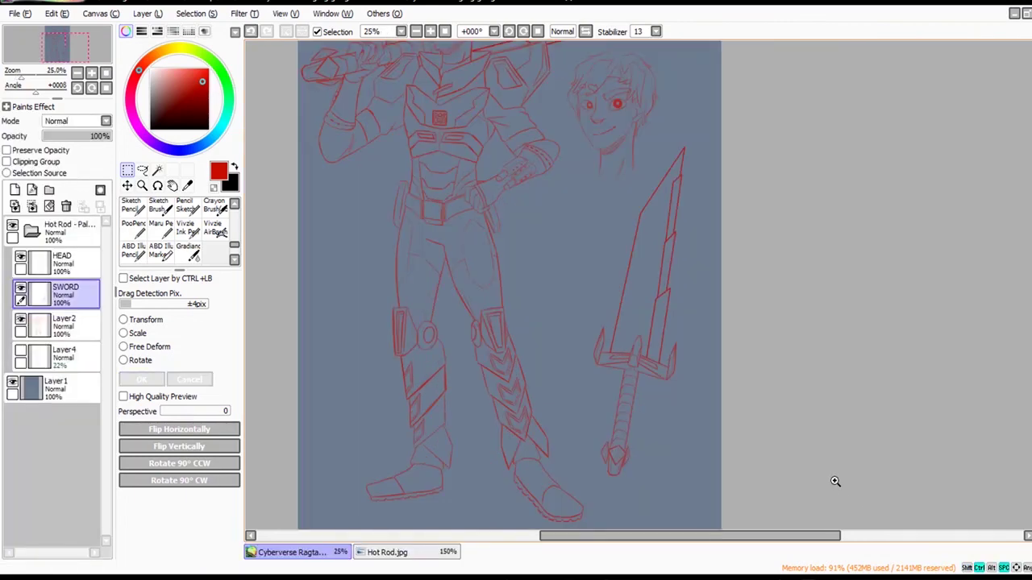
{"action": "left_click", "coordinate": [836, 481], "text": "ctrl"}
{"action": "left_click_drag", "start_coordinate": [834, 479], "coordinate": [790, 382]}
{"action": "scroll", "coordinate": [831, 489], "scroll_direction": "up", "scroll_amount": 1}
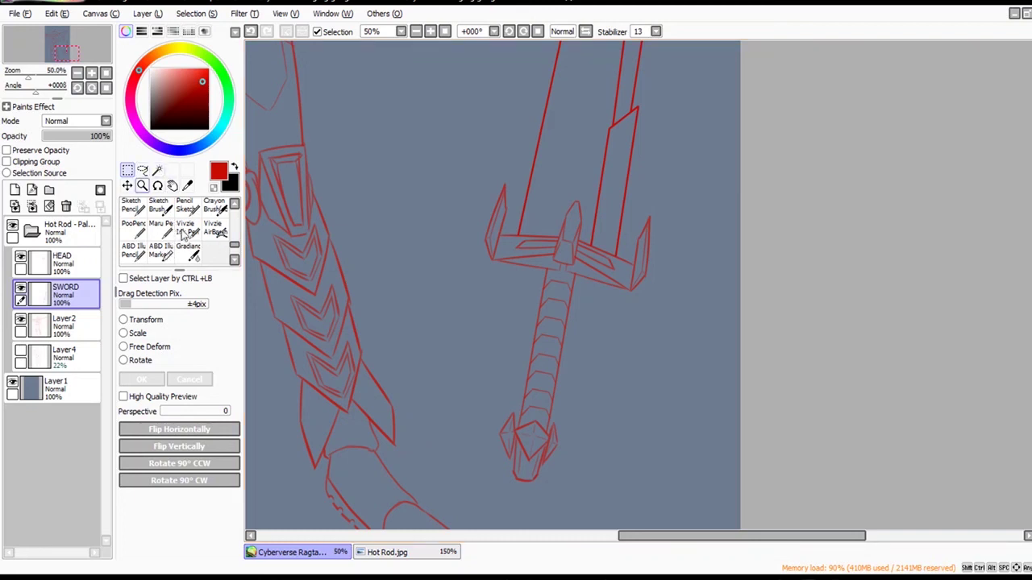
{"action": "left_click", "coordinate": [15, 189]}
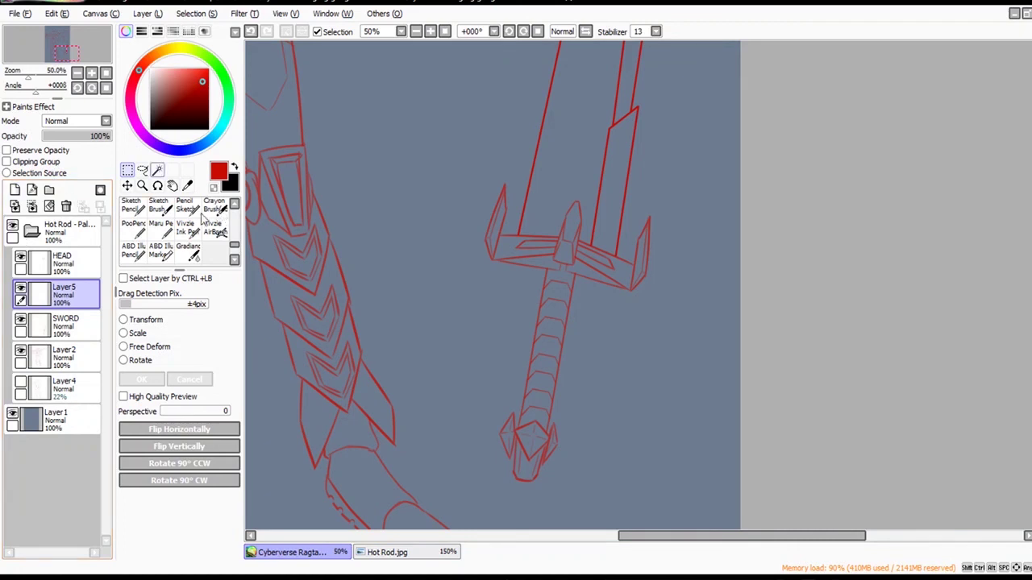
{"action": "left_click", "coordinate": [142, 170]}
{"action": "left_click", "coordinate": [64, 325]}
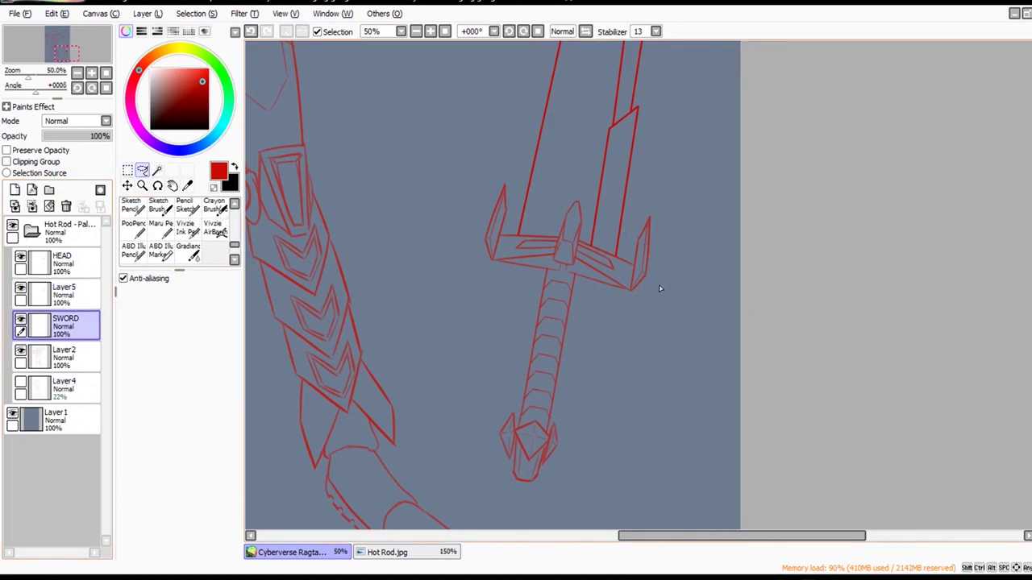
{"action": "left_click_drag", "start_coordinate": [526, 233], "coordinate": [476, 282]}
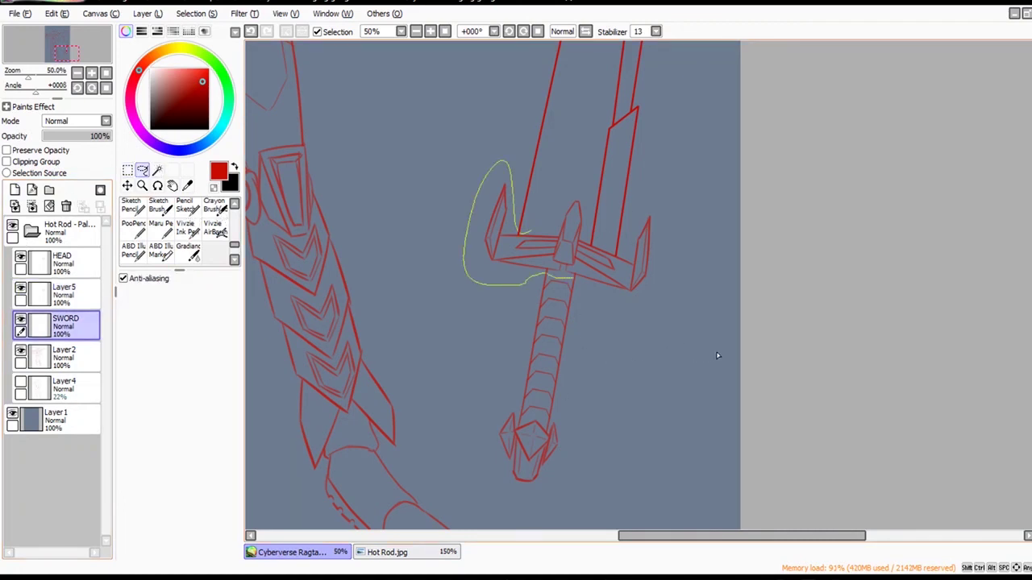
{"action": "mouse_move", "coordinate": [718, 355]}
{"action": "left_mouse_down"}
{"action": "mouse_move", "coordinate": [765, 385]}
{"action": "mouse_move", "coordinate": [832, 287]}
{"action": "left_mouse_up"}
{"action": "left_click_drag", "start_coordinate": [736, 240], "coordinate": [676, 291]}
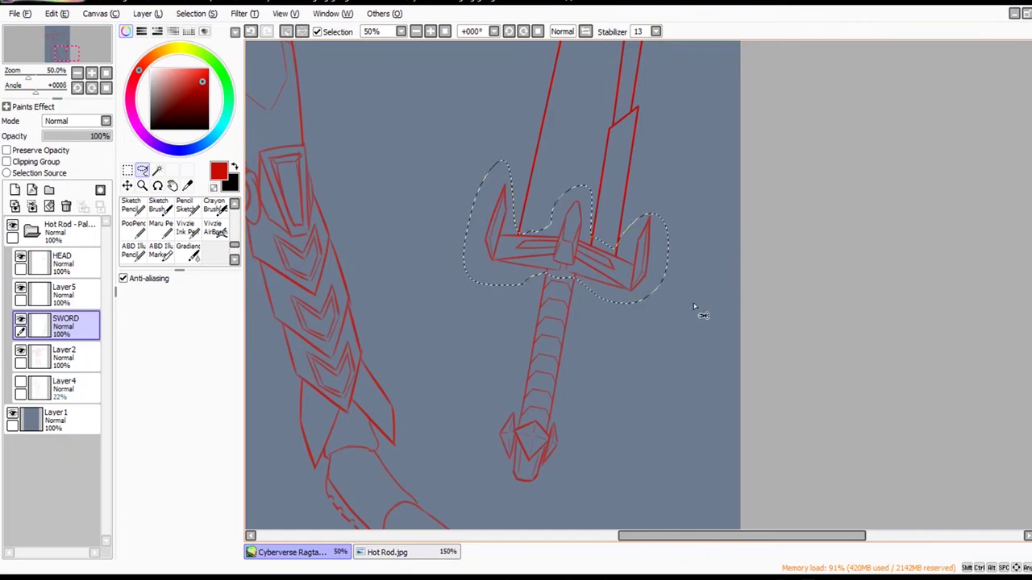
Copy the selected crossguard onto its own layer and move the copy up and away from the sword toward the figure.
{"action": "key", "text": "ctrl+c"}
{"action": "key", "text": "ctrl+v"}
{"action": "key", "text": "ctrl+d"}
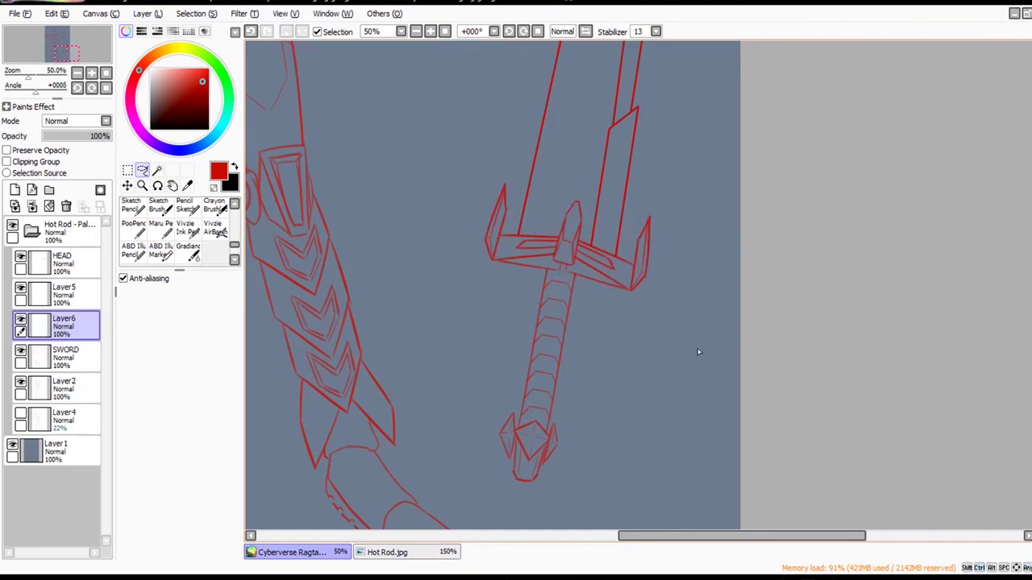
{"action": "left_click", "coordinate": [127, 186]}
{"action": "left_click_drag", "start_coordinate": [776, 339], "coordinate": [642, 228]}
Erase the leftover stubs of blade and grip lines around the copied crossguard.
{"action": "left_click", "coordinate": [575, 254], "text": "ctrl"}
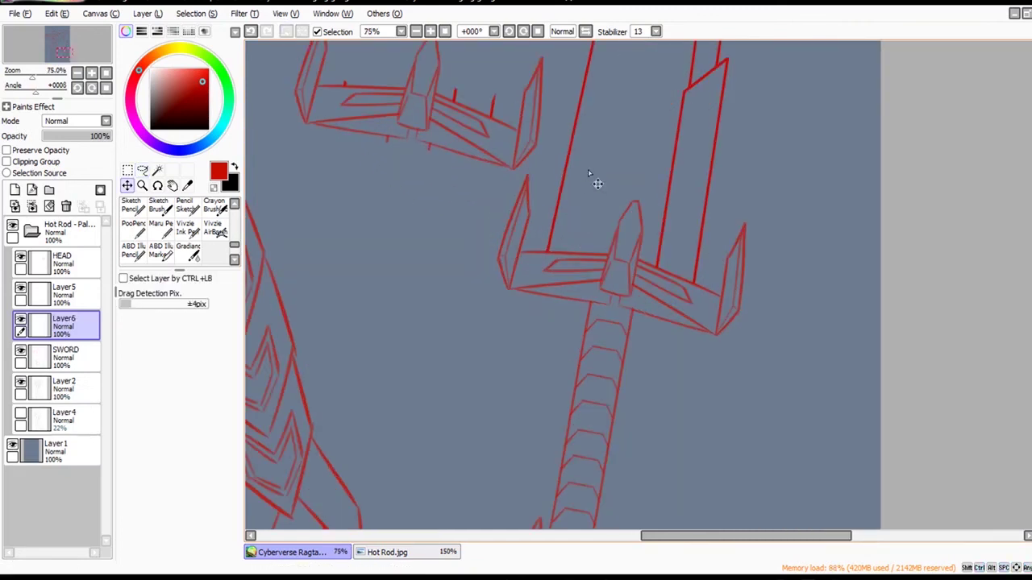
{"action": "key", "text": "e"}
{"action": "left_click_drag", "start_coordinate": [396, 83], "coordinate": [428, 85]}
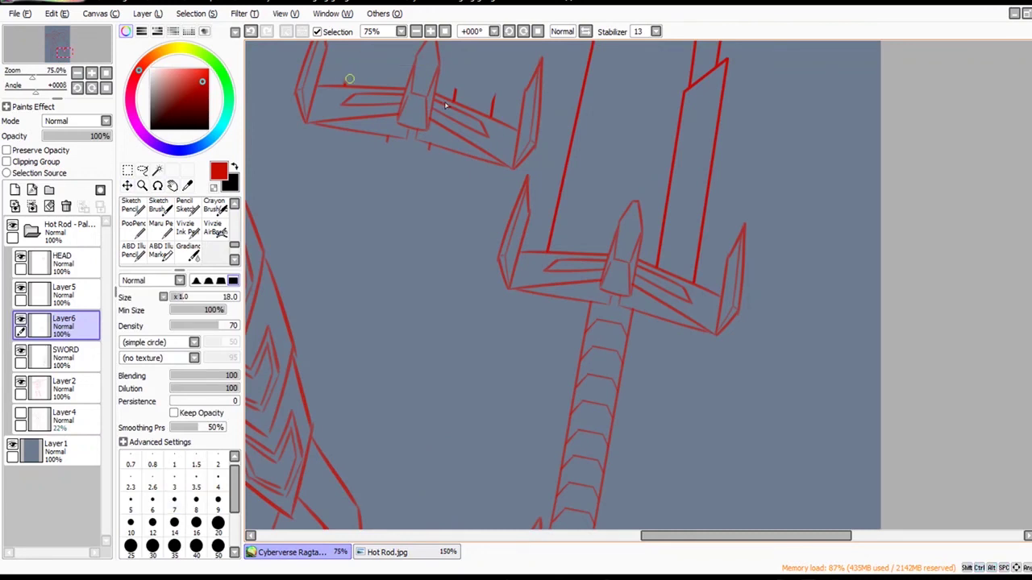
{"action": "key", "text": "e"}
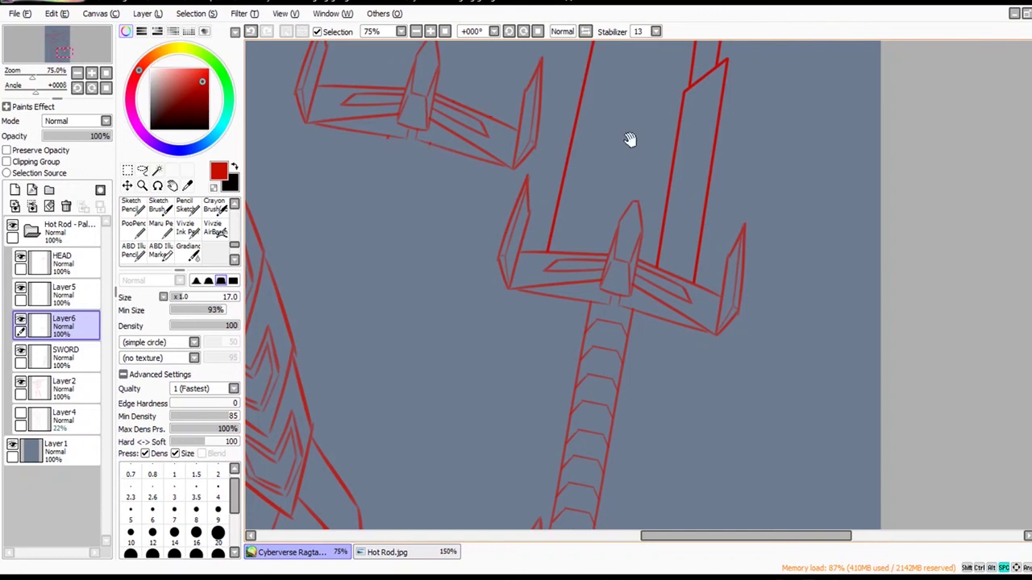
Erase the crossbar from the copied crossguard with brush size 17, keeping only the two outer prongs and the center spike.
{"action": "scroll", "coordinate": [629, 242], "scroll_direction": "up", "scroll_amount": 2}
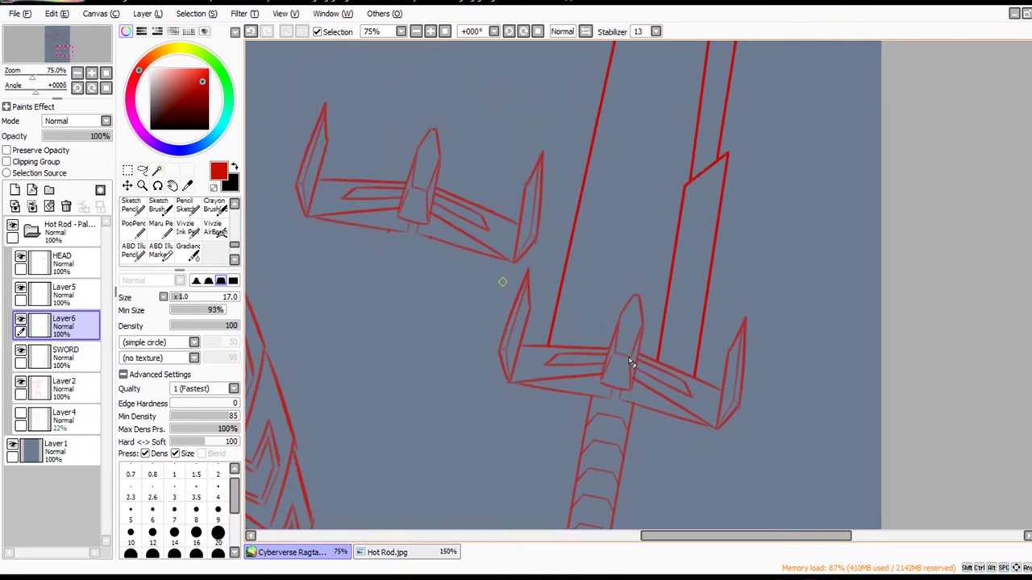
{"action": "mouse_move", "coordinate": [320, 209]}
{"action": "left_mouse_down"}
{"action": "mouse_move", "coordinate": [330, 168]}
{"action": "mouse_move", "coordinate": [346, 174]}
{"action": "mouse_move", "coordinate": [349, 242]}
{"action": "mouse_move", "coordinate": [363, 244]}
{"action": "mouse_move", "coordinate": [399, 167]}
{"action": "mouse_move", "coordinate": [390, 233]}
{"action": "left_mouse_up"}
{"action": "key", "text": "ctrl+z"}
{"action": "mouse_move", "coordinate": [403, 171]}
{"action": "left_mouse_down"}
{"action": "mouse_move", "coordinate": [392, 240]}
{"action": "mouse_move", "coordinate": [400, 226]}
{"action": "mouse_move", "coordinate": [424, 234]}
{"action": "mouse_move", "coordinate": [440, 200]}
{"action": "mouse_move", "coordinate": [449, 207]}
{"action": "mouse_move", "coordinate": [445, 180]}
{"action": "mouse_move", "coordinate": [459, 196]}
{"action": "mouse_move", "coordinate": [460, 261]}
{"action": "mouse_move", "coordinate": [489, 241]}
{"action": "mouse_move", "coordinate": [499, 281]}
{"action": "left_mouse_up"}
Lasso the copied prong farthest from the sword and move it closer to the center spike.
{"action": "left_click", "coordinate": [142, 170]}
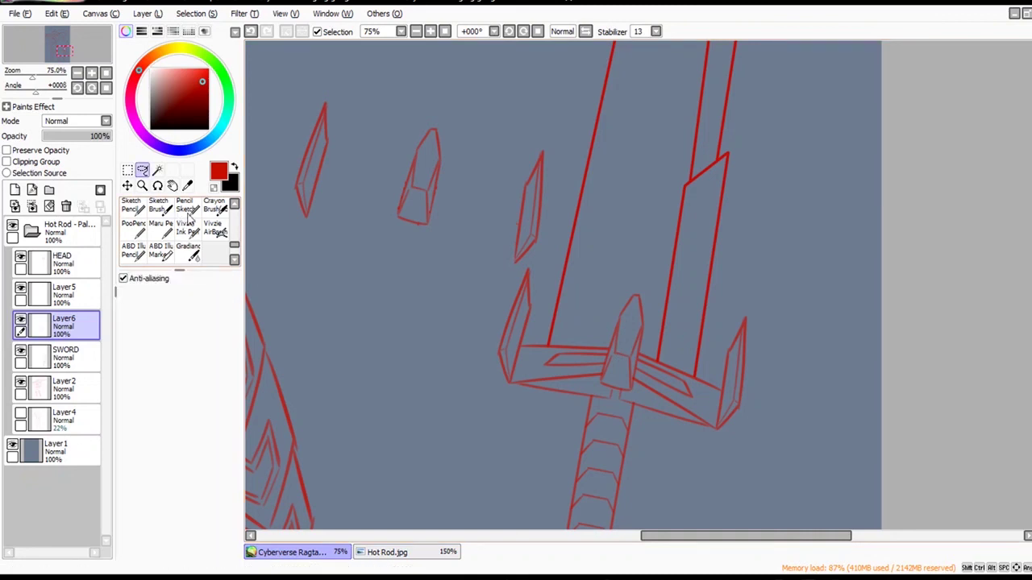
{"action": "mouse_move", "coordinate": [335, 98]}
{"action": "left_mouse_down"}
{"action": "mouse_move", "coordinate": [307, 213]}
{"action": "mouse_move", "coordinate": [339, 100]}
{"action": "left_mouse_up"}
{"action": "left_click_drag", "start_coordinate": [417, 260], "coordinate": [457, 262]}
{"action": "key", "text": "ctrl+z"}
{"action": "mouse_move", "coordinate": [292, 112]}
{"action": "left_mouse_down"}
{"action": "mouse_move", "coordinate": [345, 149]}
{"action": "mouse_move", "coordinate": [322, 174]}
{"action": "left_mouse_up"}
{"action": "left_click_drag", "start_coordinate": [347, 52], "coordinate": [353, 62]}
{"action": "left_click_drag", "start_coordinate": [387, 232], "coordinate": [456, 234]}
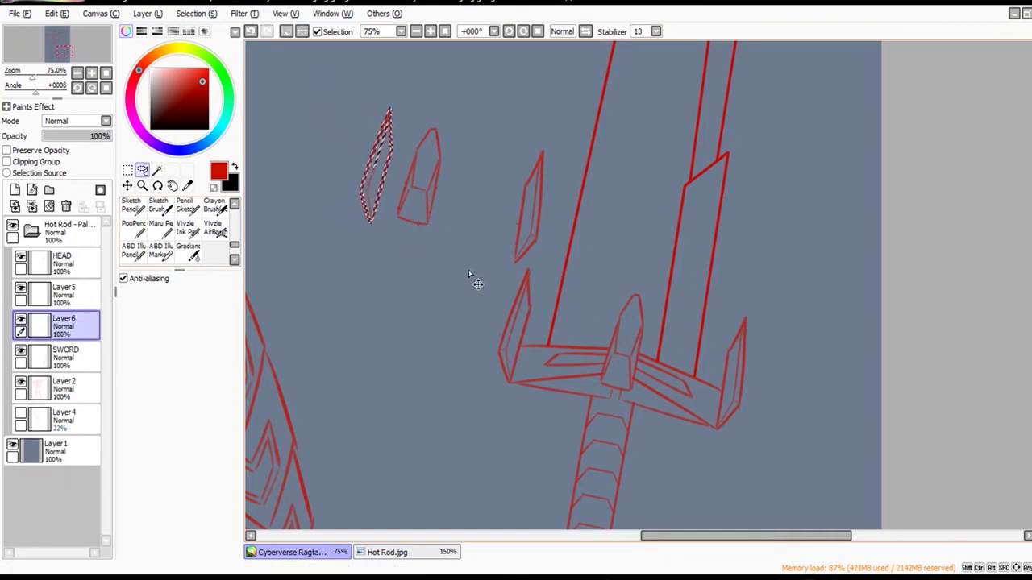
Undo the prong move and the crossbar erasing on the copied crossguard.
{"action": "key", "text": "ctrl+z"}
{"action": "key", "text": "ctrl+d"}
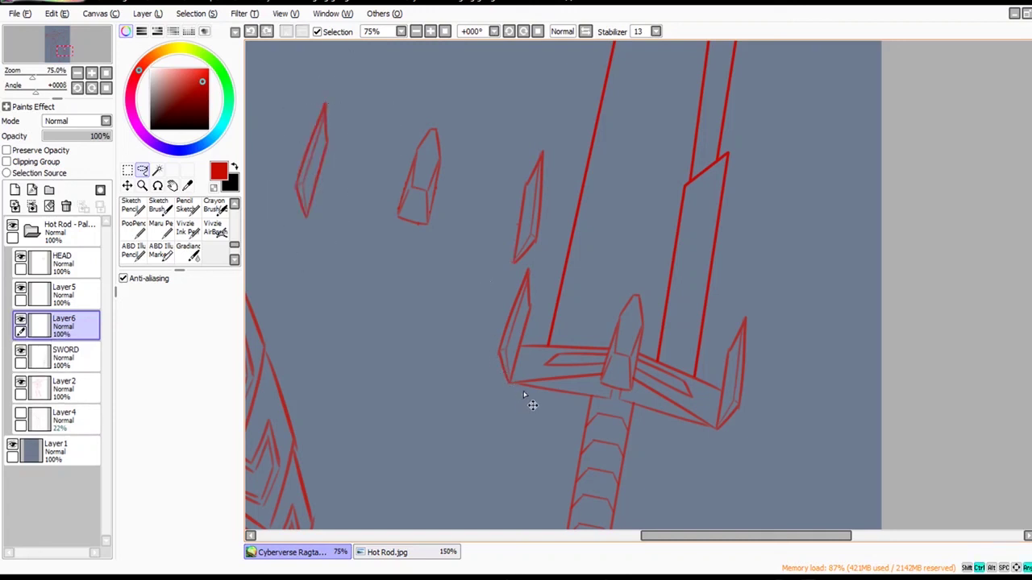
{"action": "key", "text": "ctrl+z"}
{"action": "key", "text": "ctrl+z"}
{"action": "key", "text": "ctrl+z"}
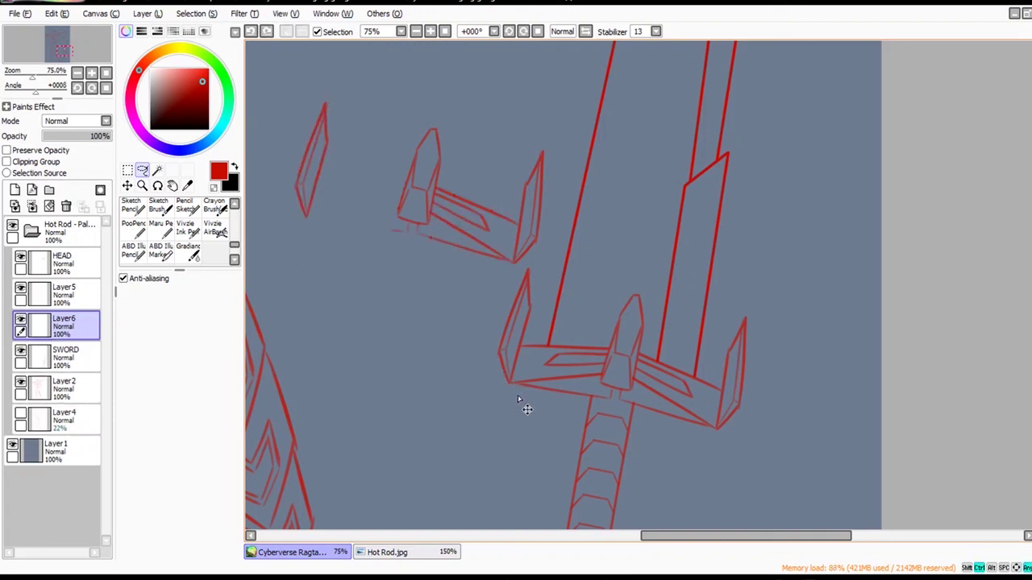
{"action": "key", "text": "ctrl+z"}
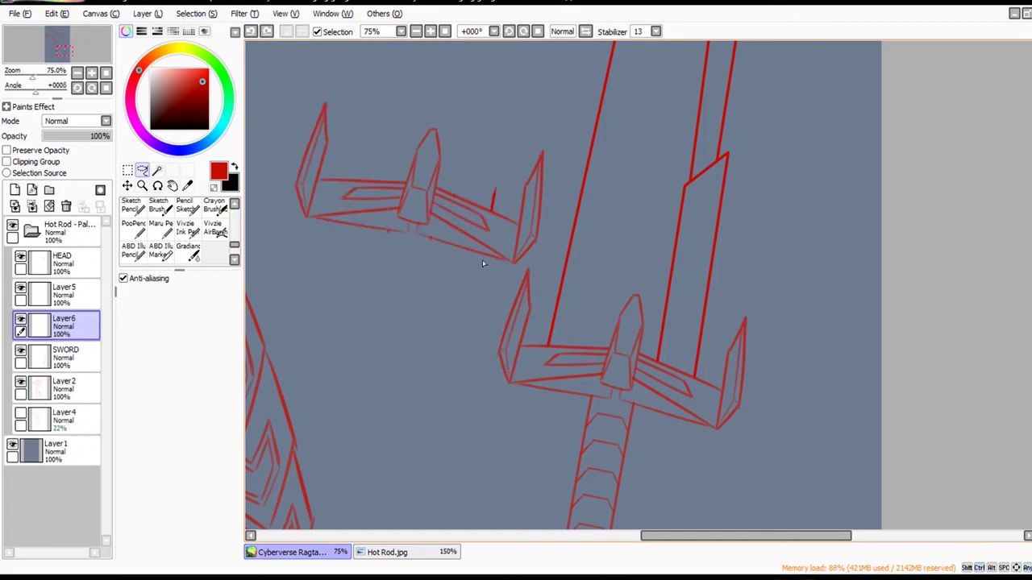
{"action": "key", "text": "ctrl+z"}
Lasso both outer prongs of the copied crossguard and cut and paste them onto a new layer.
{"action": "left_click_drag", "start_coordinate": [562, 149], "coordinate": [519, 189]}
{"action": "mouse_move", "coordinate": [325, 167]}
{"action": "left_mouse_down"}
{"action": "mouse_move", "coordinate": [276, 154]}
{"action": "mouse_move", "coordinate": [354, 151]}
{"action": "left_mouse_up"}
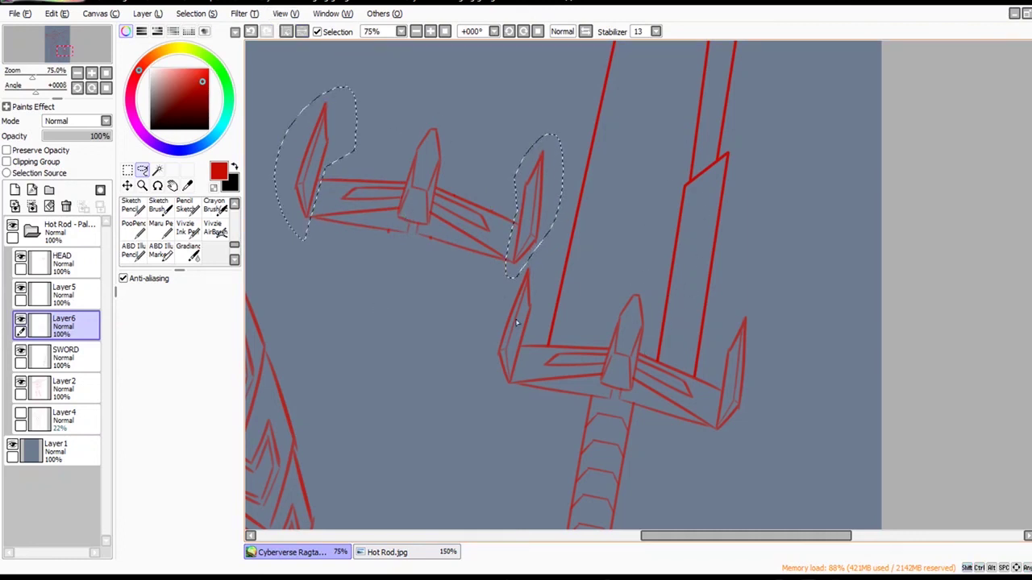
{"action": "key", "text": "ctrl+x"}
{"action": "key", "text": "ctrl+v"}
Move each separated prong inward along the crossbar, closer to the center spike of the copied crossguard.
{"action": "mouse_move", "coordinate": [315, 78]}
{"action": "left_mouse_down"}
{"action": "mouse_move", "coordinate": [348, 187]}
{"action": "mouse_move", "coordinate": [360, 133]}
{"action": "left_mouse_up"}
{"action": "mouse_move", "coordinate": [418, 288]}
{"action": "left_mouse_down"}
{"action": "mouse_move", "coordinate": [469, 299]}
{"action": "mouse_move", "coordinate": [487, 316]}
{"action": "mouse_move", "coordinate": [476, 313]}
{"action": "mouse_move", "coordinate": [481, 300]}
{"action": "left_mouse_up"}
{"action": "left_click_drag", "start_coordinate": [650, 191], "coordinate": [648, 191]}
{"action": "left_click_drag", "start_coordinate": [675, 278], "coordinate": [601, 251]}
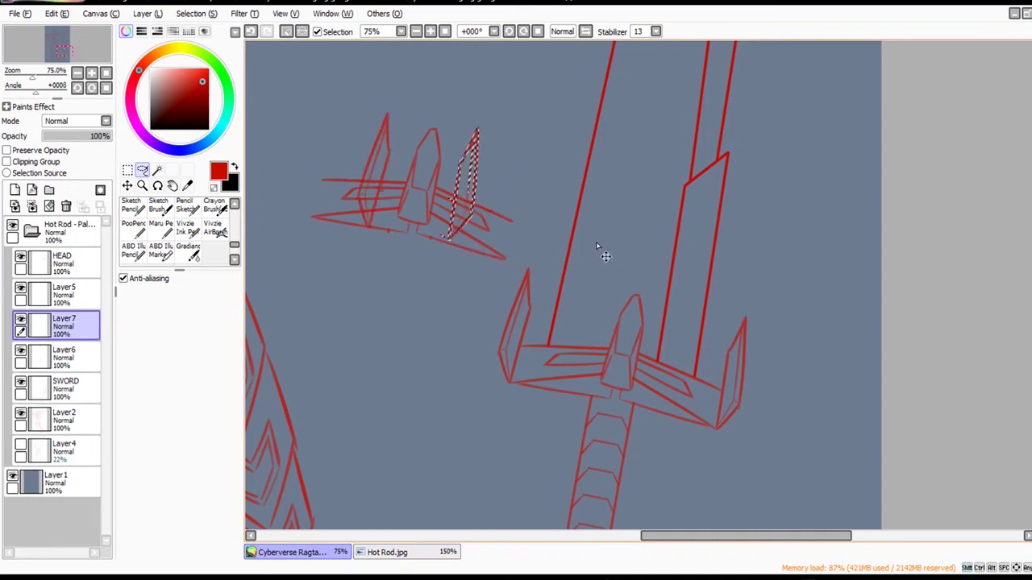
{"action": "key", "text": "ctrl+d"}
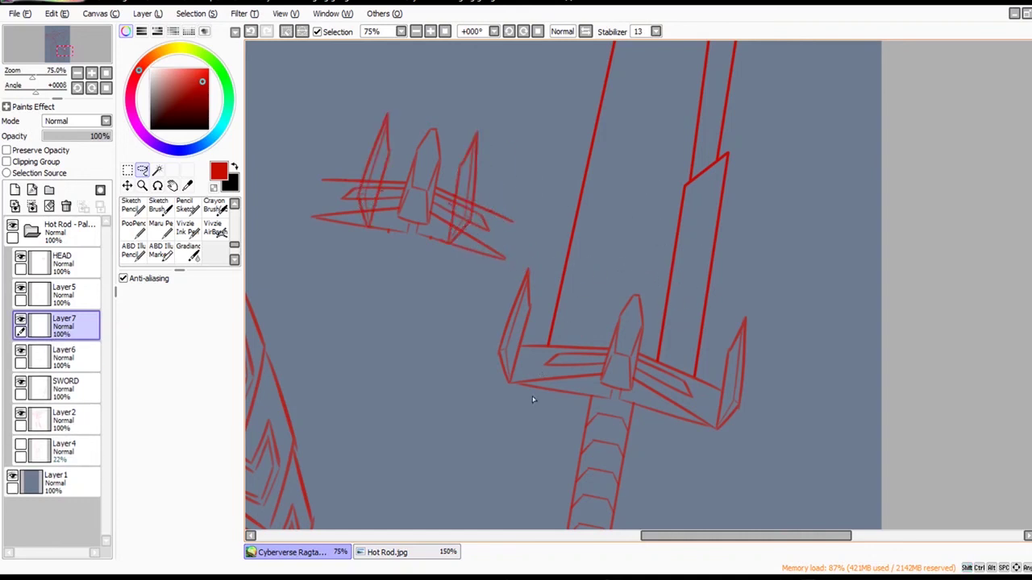
Erase the crossbar ends on and outside the moved prongs with brush size 26, and merge the prong layer down into Layer6.
{"action": "key", "text": "e"}
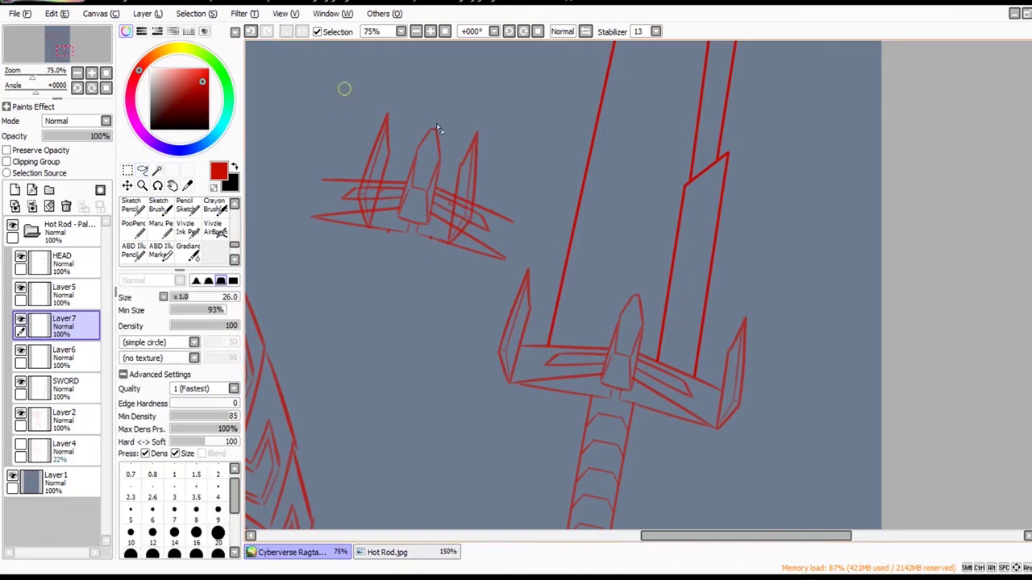
{"action": "mouse_move", "coordinate": [386, 178]}
{"action": "left_mouse_down"}
{"action": "mouse_move", "coordinate": [357, 240]}
{"action": "mouse_move", "coordinate": [337, 238]}
{"action": "mouse_move", "coordinate": [329, 170]}
{"action": "left_mouse_up"}
{"action": "key", "text": "ctrl+z"}
{"action": "left_click", "coordinate": [77, 357]}
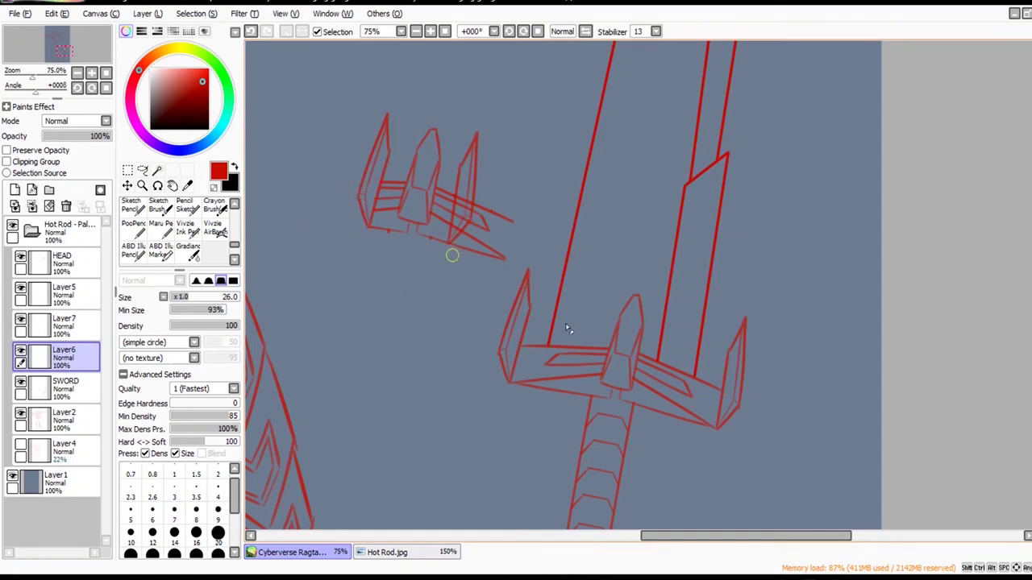
{"action": "left_click_drag", "start_coordinate": [476, 181], "coordinate": [496, 264]}
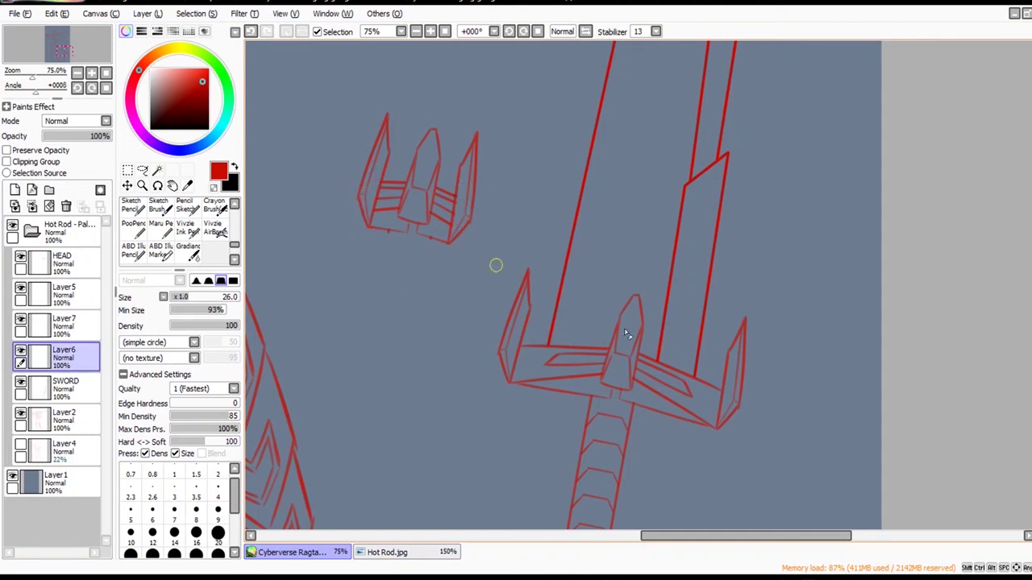
{"action": "left_click", "coordinate": [89, 330]}
{"action": "left_click", "coordinate": [32, 208]}
Merge Layer5 down into Layer6.
{"action": "left_click", "coordinate": [66, 296]}
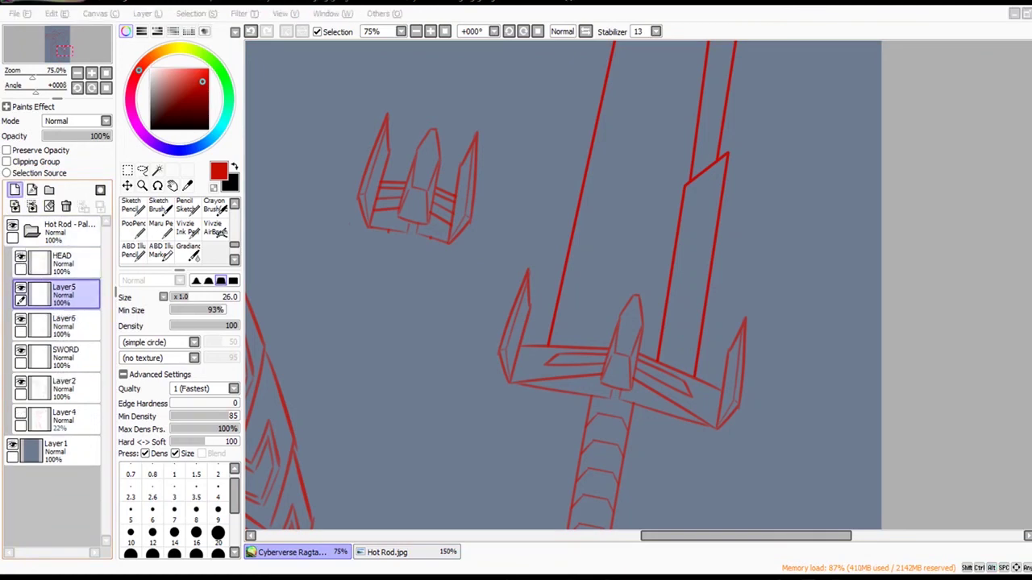
{"action": "left_click", "coordinate": [15, 191]}
{"action": "scroll", "coordinate": [834, 470], "scroll_direction": "down", "scroll_amount": 5}
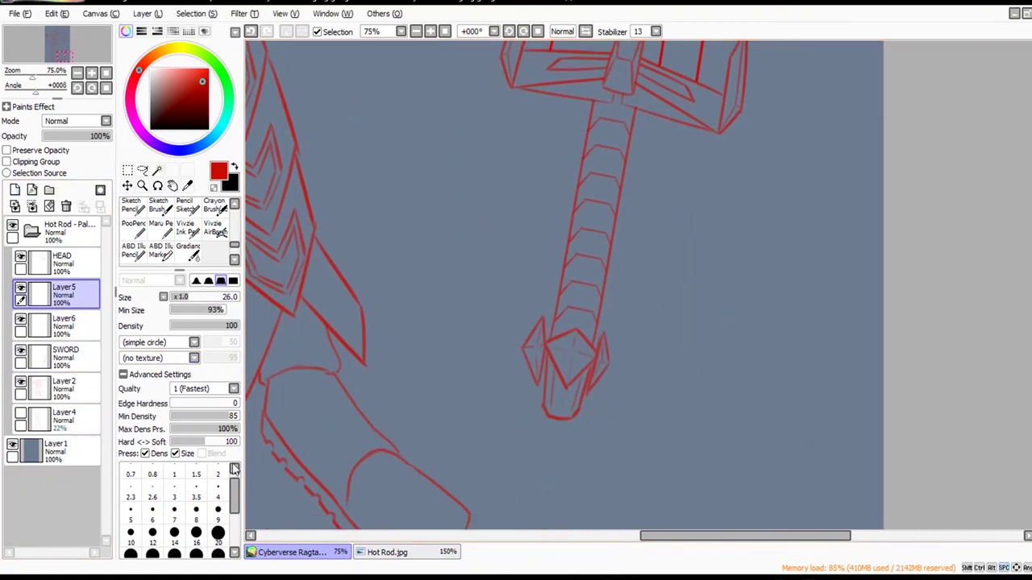
{"action": "mouse_move", "coordinate": [774, 428]}
{"action": "left_mouse_down"}
{"action": "mouse_move", "coordinate": [730, 506]}
{"action": "mouse_move", "coordinate": [739, 409]}
{"action": "left_mouse_up"}
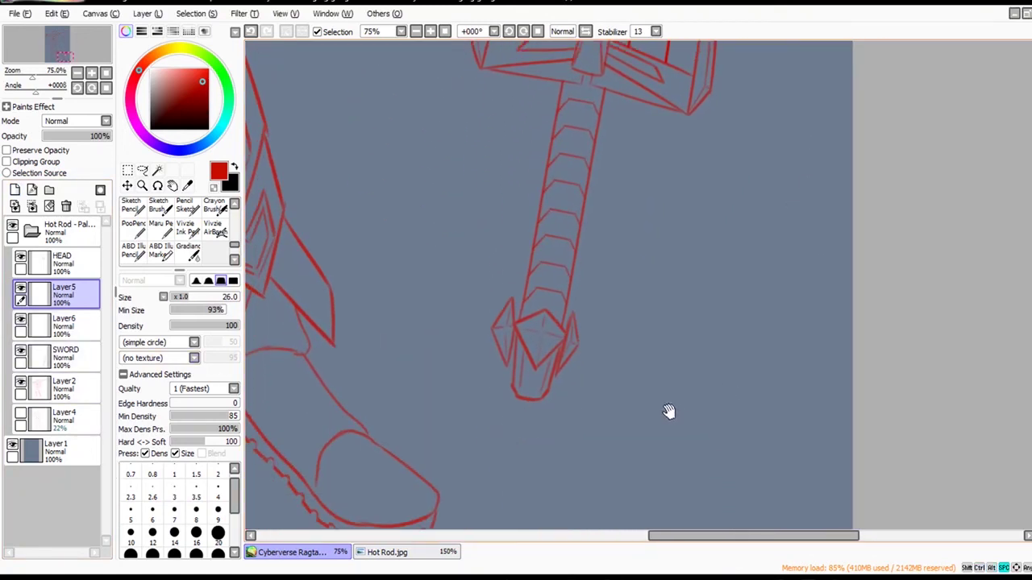
{"action": "left_click", "coordinate": [142, 170]}
{"action": "left_click", "coordinate": [79, 326]}
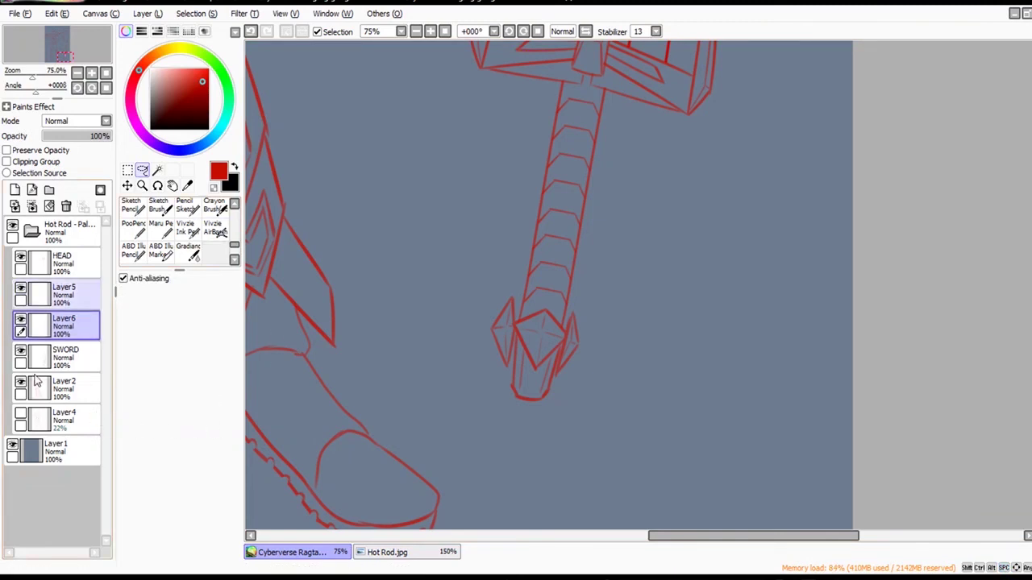
{"action": "left_click", "coordinate": [56, 295]}
{"action": "left_click", "coordinate": [33, 207]}
Lasso the pommel at the end of the grip on the SWORD layer and copy it onto its own layer.
{"action": "left_click", "coordinate": [75, 326]}
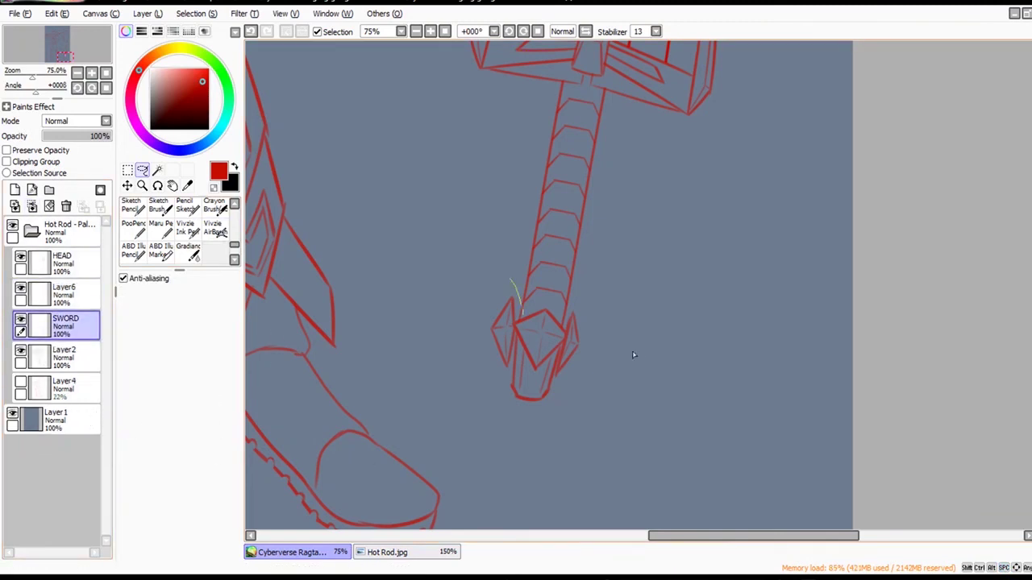
{"action": "mouse_move", "coordinate": [634, 355]}
{"action": "left_mouse_down"}
{"action": "mouse_move", "coordinate": [651, 561]}
{"action": "mouse_move", "coordinate": [734, 376]}
{"action": "left_mouse_up"}
{"action": "left_click_drag", "start_coordinate": [668, 389], "coordinate": [656, 391]}
{"action": "left_click_drag", "start_coordinate": [629, 456], "coordinate": [724, 575]}
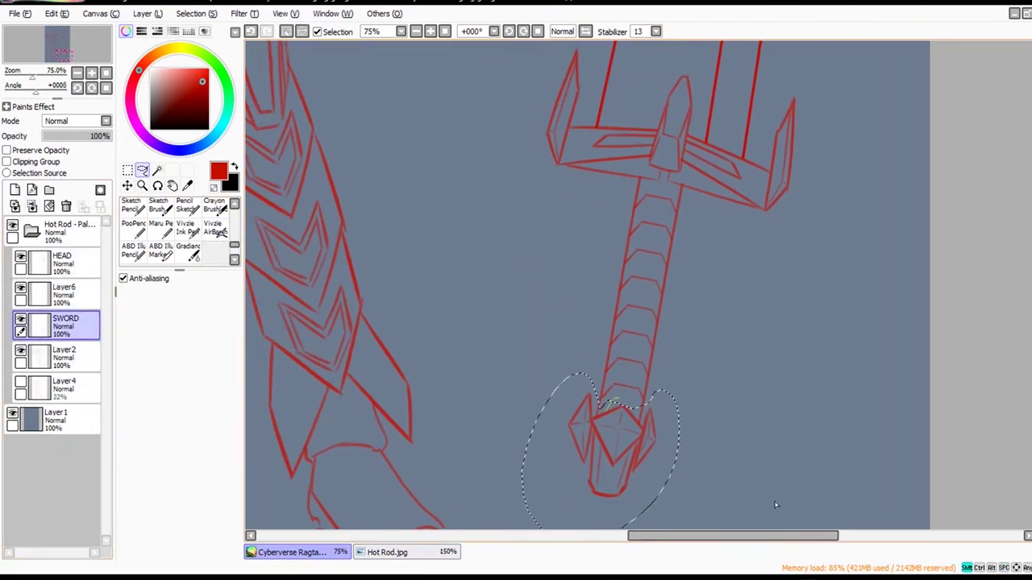
{"action": "key", "text": "ctrl+c"}
{"action": "key", "text": "ctrl+v"}
{"action": "left_click", "coordinate": [287, 31]}
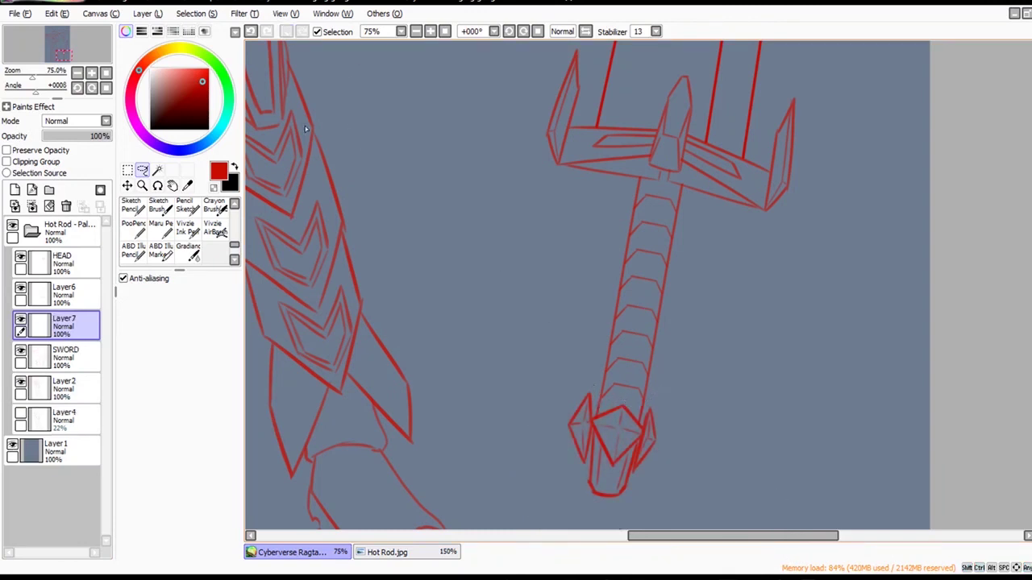
Move the pommel copy up beside the sword, just beneath the narrowed crossguard copy.
{"action": "left_click", "coordinate": [128, 186]}
{"action": "left_click_drag", "start_coordinate": [620, 458], "coordinate": [614, 454]}
{"action": "left_click_drag", "start_coordinate": [746, 513], "coordinate": [623, 428]}
Erase the leftover grip lines above the copied pommel with brush size 13.
{"action": "key", "text": "e"}
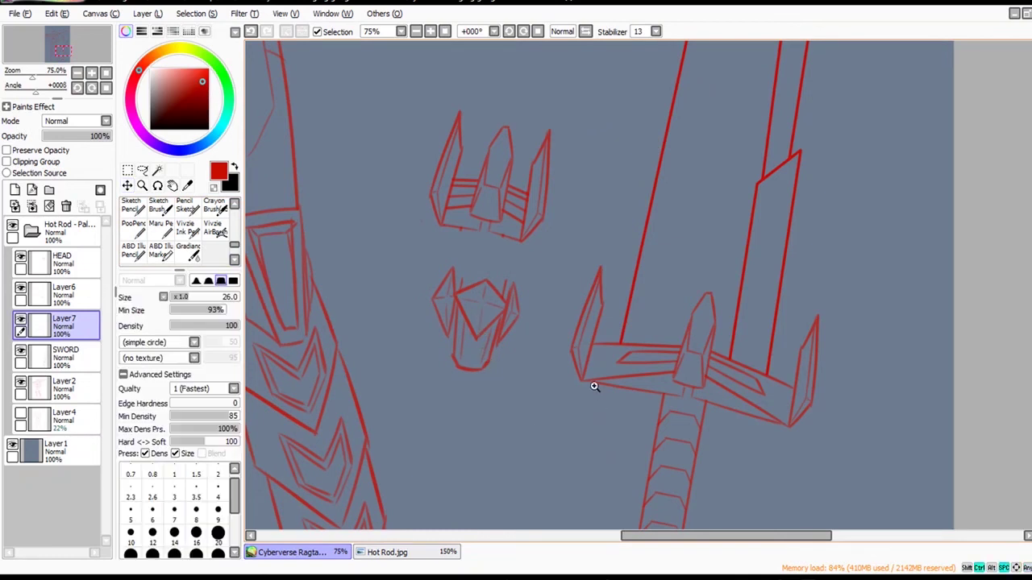
{"action": "left_click", "coordinate": [594, 387], "text": "ctrl"}
{"action": "left_click_drag", "start_coordinate": [603, 347], "coordinate": [582, 352]}
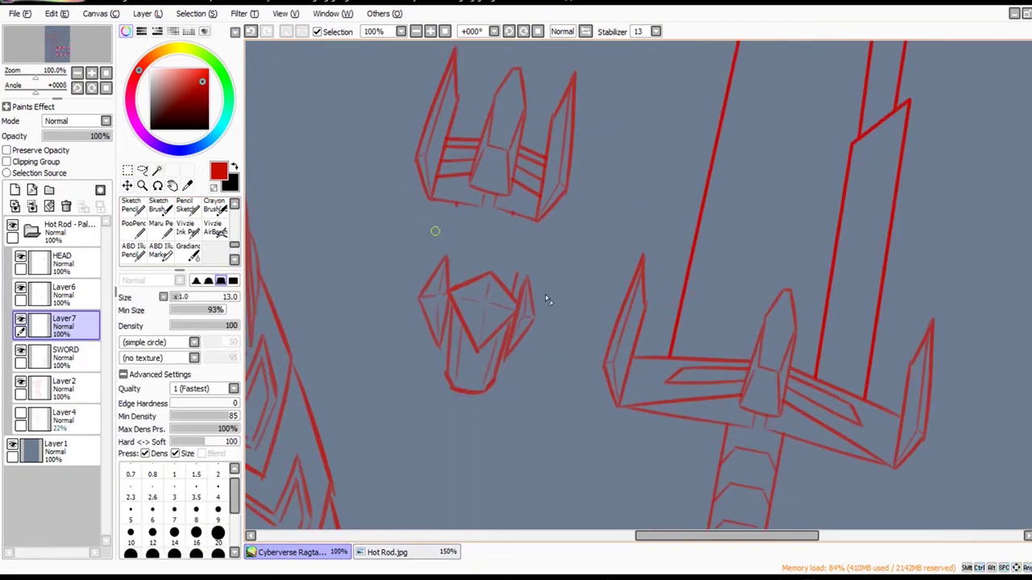
{"action": "left_click", "coordinate": [76, 356]}
{"action": "left_click", "coordinate": [76, 295]}
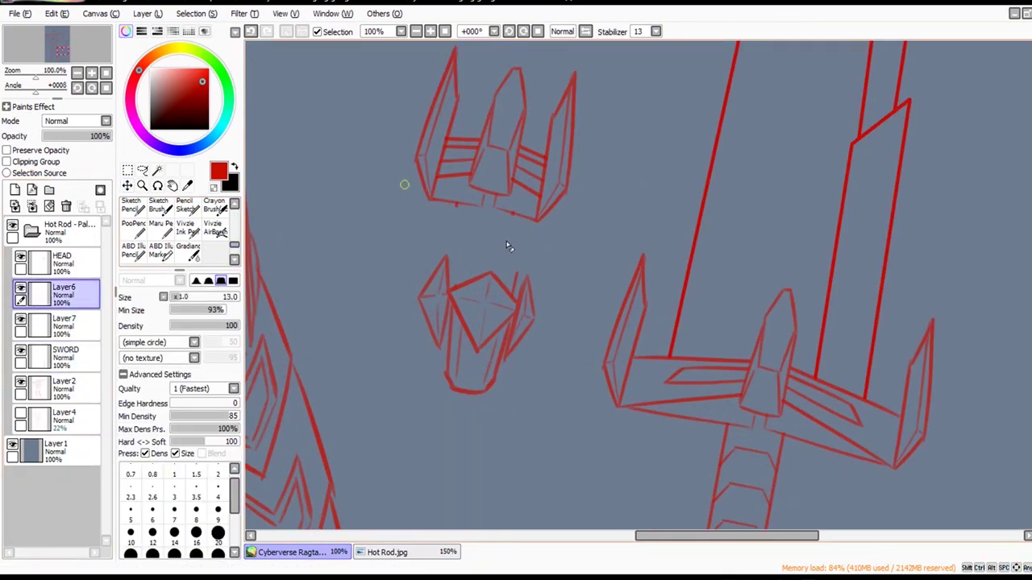
{"action": "left_click", "coordinate": [475, 330], "text": "ctrl"}
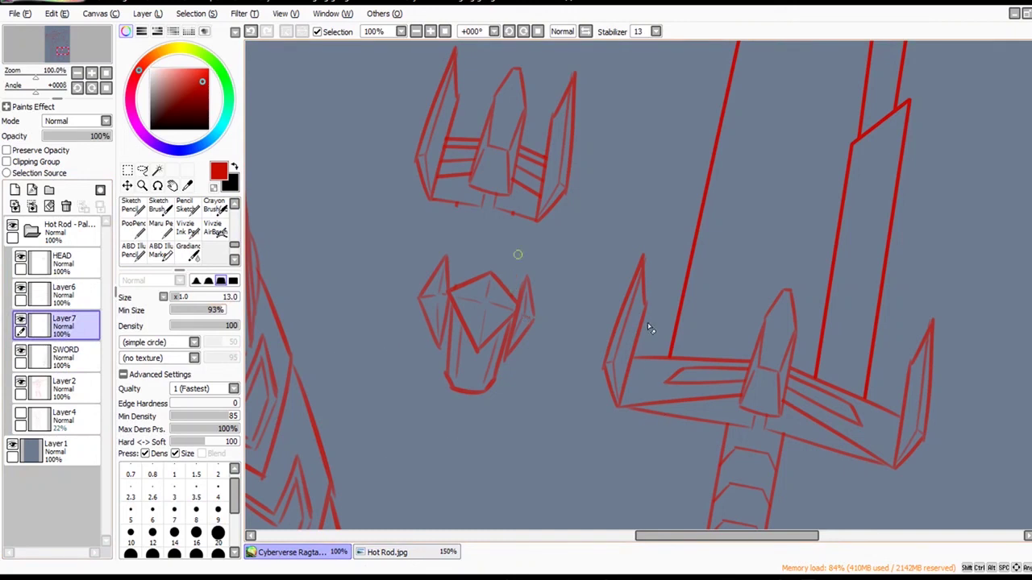
Erase the rounded shaft end below the copied pommel with brush sizes 6 and 12, keeping only the three diamond gems.
{"action": "key", "text": "bracketleft"}
{"action": "key", "text": "bracketleft"}
{"action": "key", "text": "bracketleft"}
{"action": "key", "text": "bracketleft"}
{"action": "key", "text": "bracketleft"}
{"action": "key", "text": "bracketleft"}
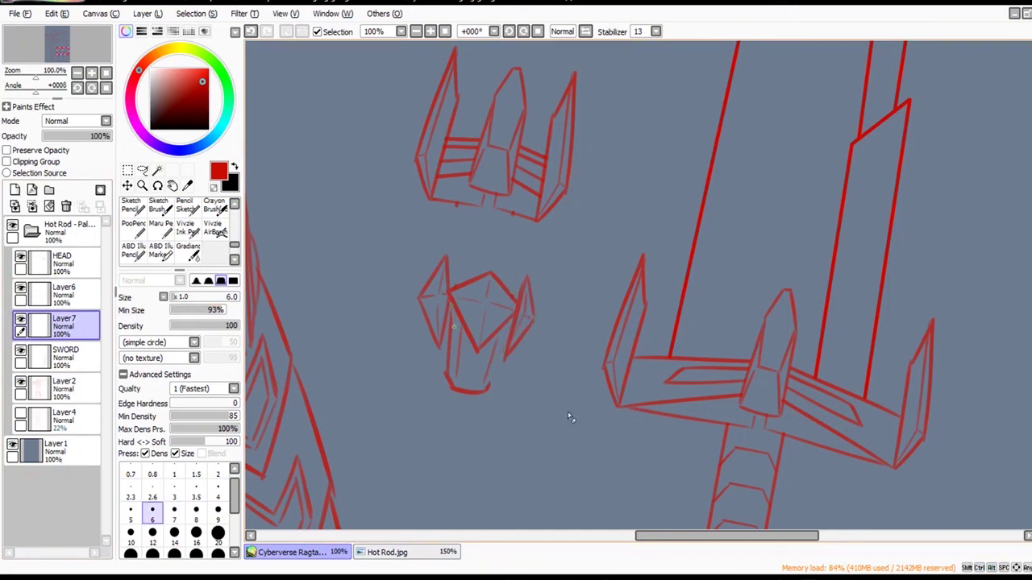
{"action": "key", "text": "bracketright"}
{"action": "key", "text": "bracketright"}
{"action": "key", "text": "bracketright"}
{"action": "key", "text": "bracketright"}
{"action": "key", "text": "bracketright"}
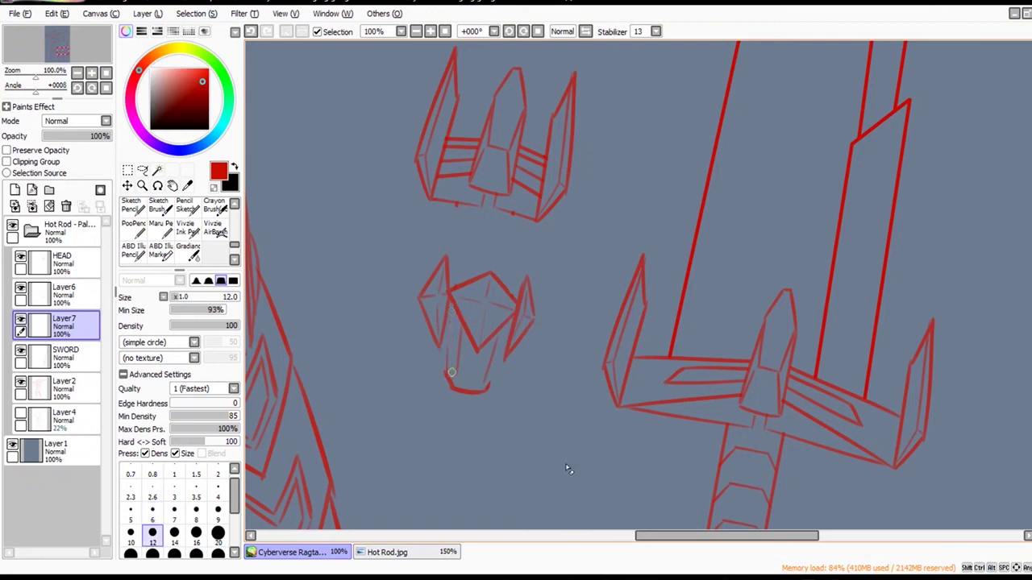
{"action": "key", "text": "ctrl+z"}
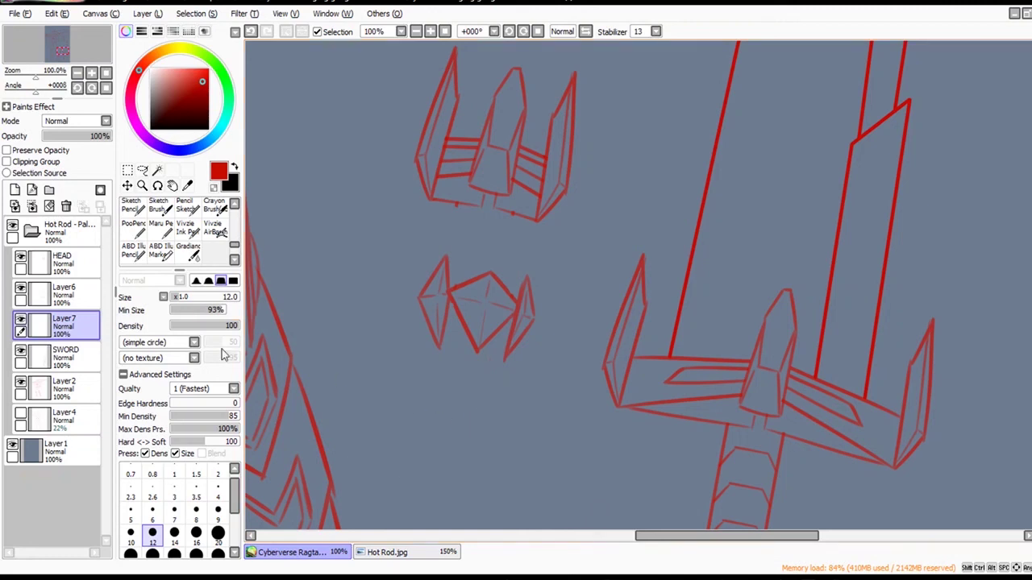
Lasso the two side gems of the copied pommel and cut and paste them onto a new layer.
{"action": "key", "text": "a"}
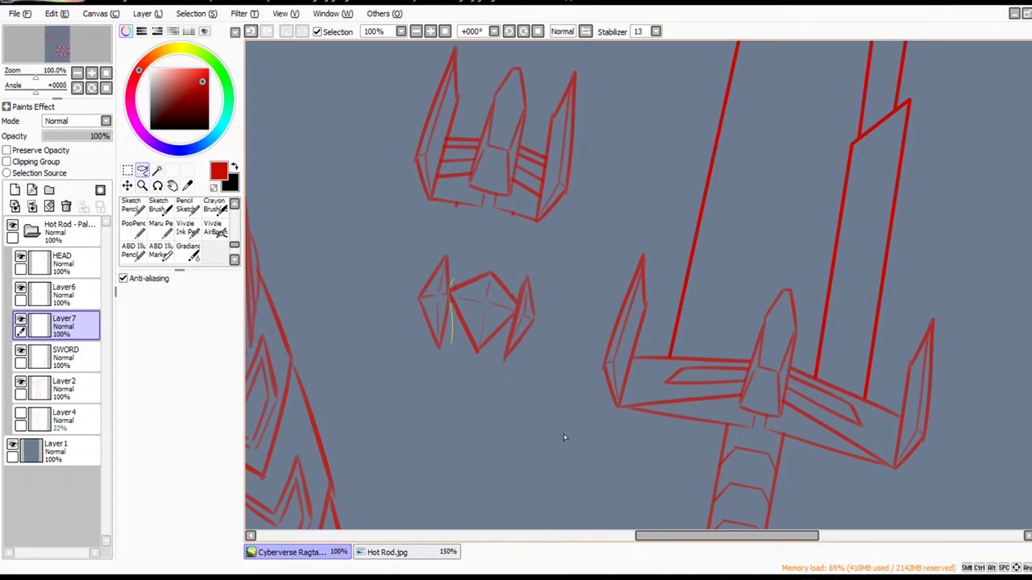
{"action": "left_click_drag", "start_coordinate": [451, 344], "coordinate": [468, 262]}
{"action": "left_click_drag", "start_coordinate": [500, 367], "coordinate": [513, 316]}
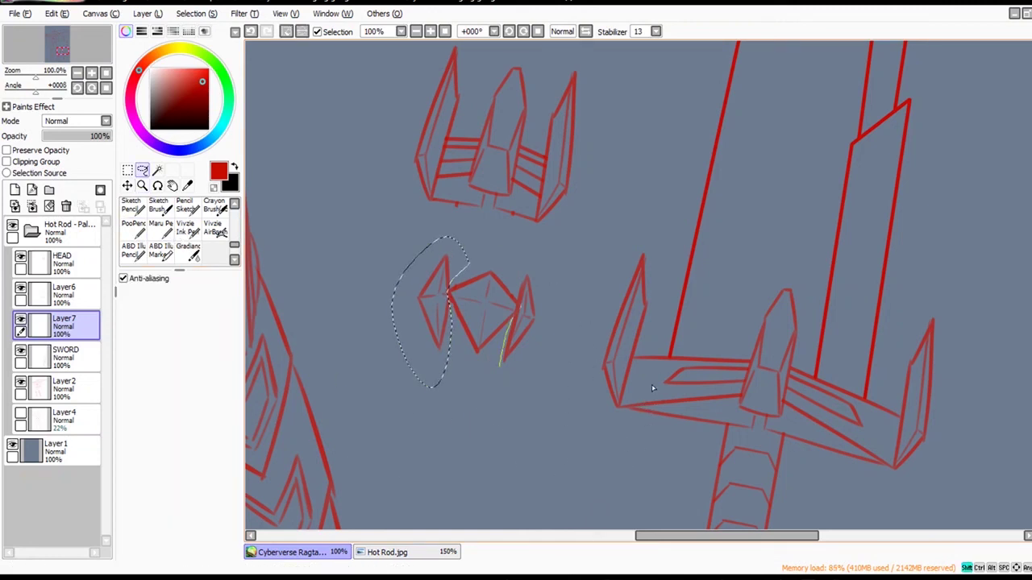
{"action": "left_click_drag", "start_coordinate": [691, 391], "coordinate": [651, 427]}
{"action": "key", "text": "ctrl+x"}
{"action": "key", "text": "ctrl+v"}
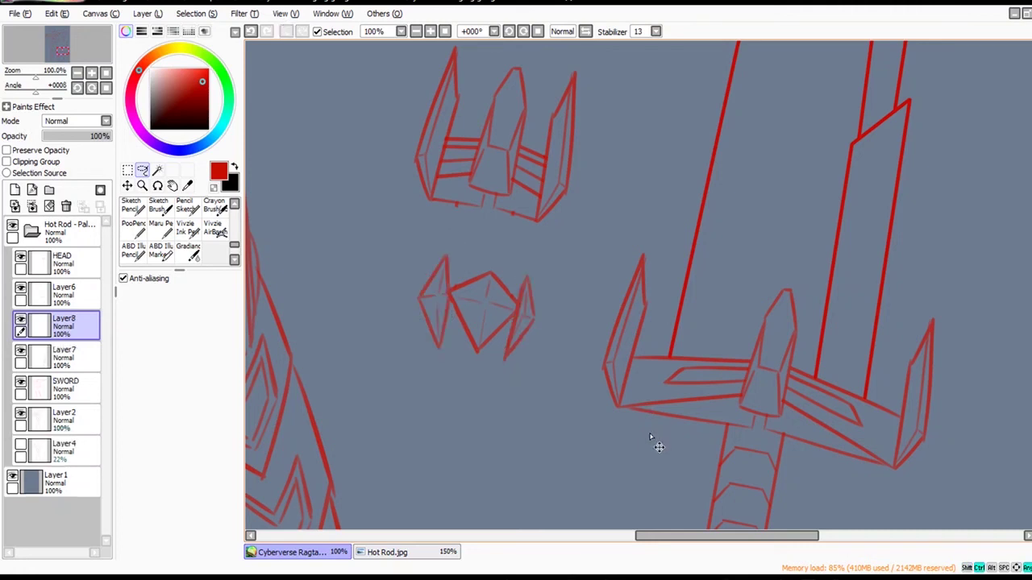
Rotate the side gem farthest from the sword and place it along the lower edge of the center gem.
{"action": "left_click_drag", "start_coordinate": [413, 232], "coordinate": [472, 370]}
{"action": "left_click", "coordinate": [141, 360]}
{"action": "mouse_move", "coordinate": [538, 357]}
{"action": "left_mouse_down"}
{"action": "mouse_move", "coordinate": [543, 334]}
{"action": "mouse_move", "coordinate": [504, 299]}
{"action": "left_mouse_up"}
{"action": "left_click_drag", "start_coordinate": [630, 372], "coordinate": [566, 397]}
{"action": "left_click", "coordinate": [141, 379]}
Rotate the side gem nearest the sword to follow the opposite lower edge of the center gem.
{"action": "left_click_drag", "start_coordinate": [510, 265], "coordinate": [555, 396]}
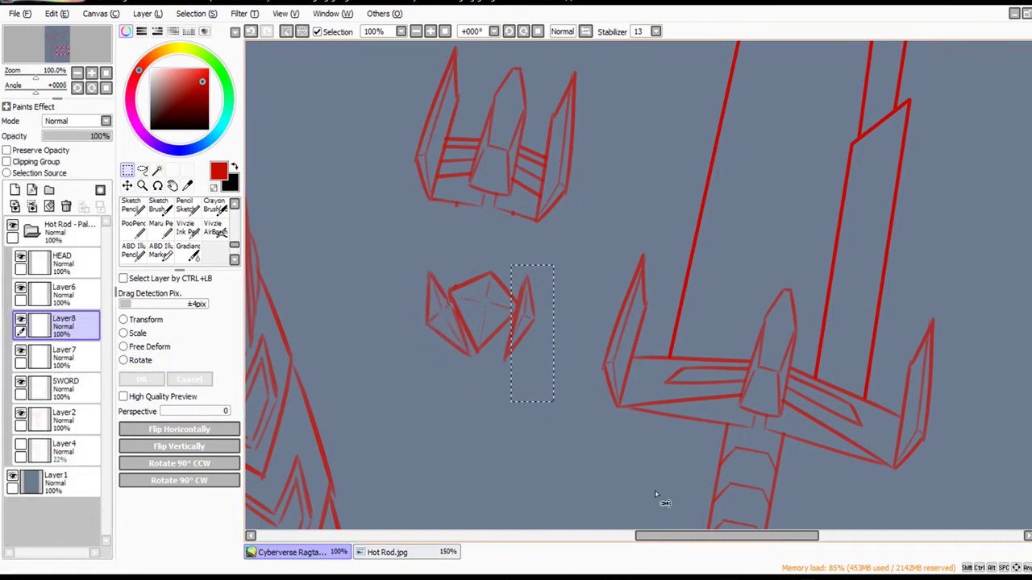
{"action": "left_click_drag", "start_coordinate": [496, 254], "coordinate": [550, 392]}
{"action": "key", "text": "ctrl+t"}
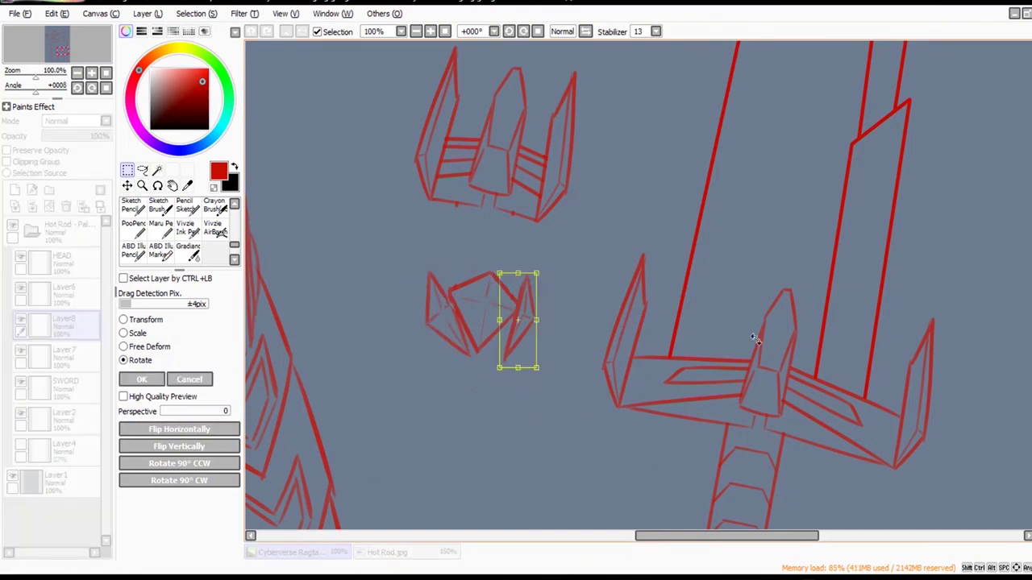
{"action": "left_click_drag", "start_coordinate": [796, 462], "coordinate": [634, 412]}
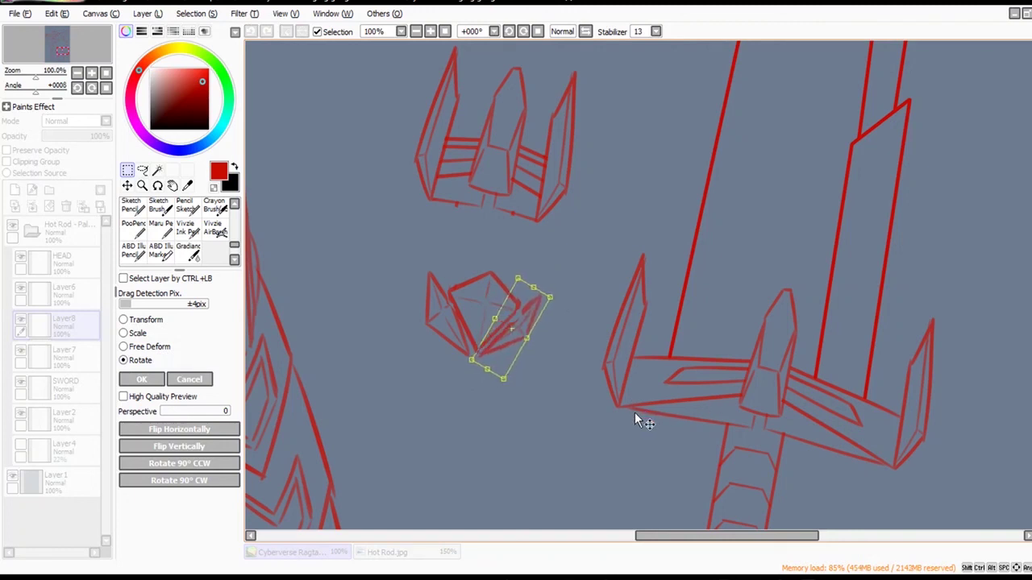
{"action": "key", "text": "Return"}
Redraw the inner edges of both rotated side gems in red with the marker at size 9.
{"action": "left_click", "coordinate": [604, 489], "text": "ctrl"}
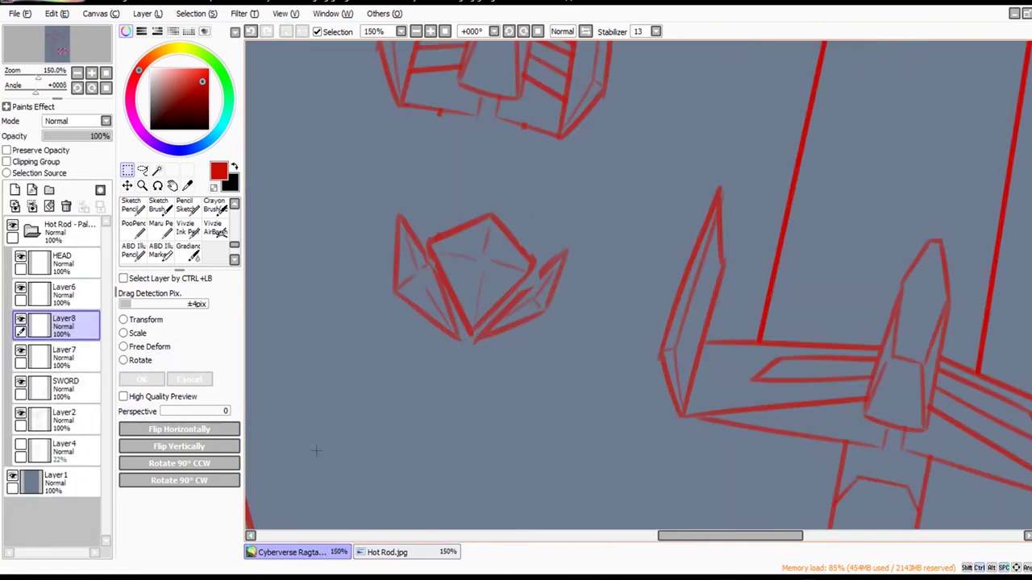
{"action": "left_click", "coordinate": [160, 250]}
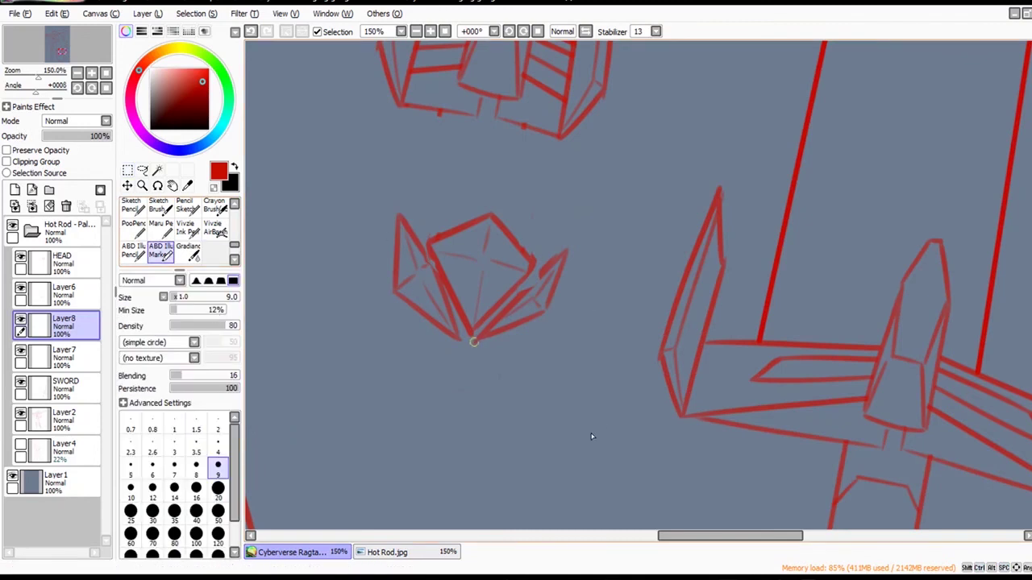
{"action": "left_click_drag", "start_coordinate": [474, 342], "coordinate": [565, 247]}
{"action": "key", "text": "ctrl+z"}
{"action": "left_click_drag", "start_coordinate": [458, 337], "coordinate": [431, 271]}
{"action": "left_click_drag", "start_coordinate": [403, 214], "coordinate": [457, 332]}
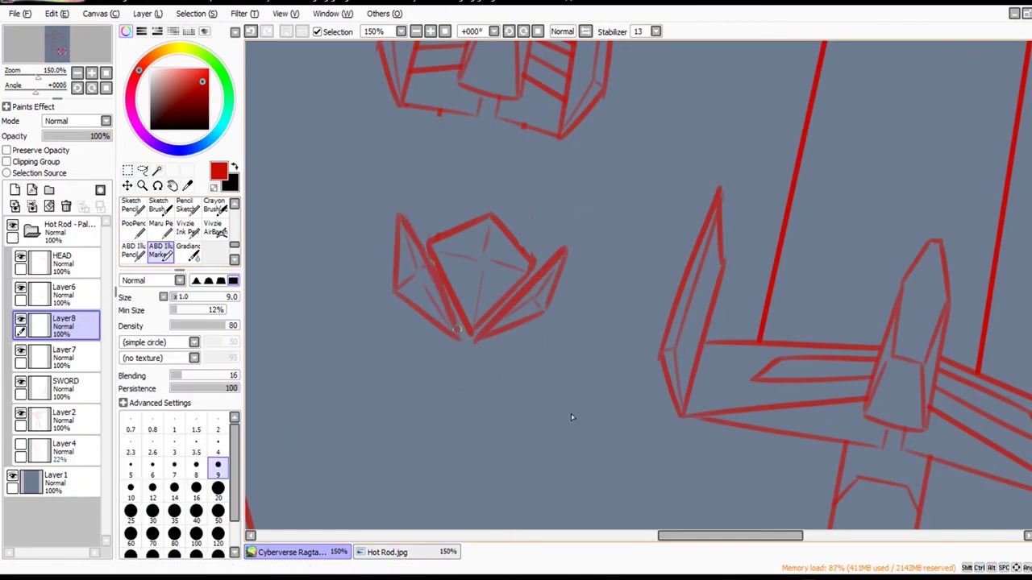
Merge the side-gem layer down into Layer7 with the center gem.
{"action": "left_click", "coordinate": [71, 360]}
{"action": "key", "text": "e"}
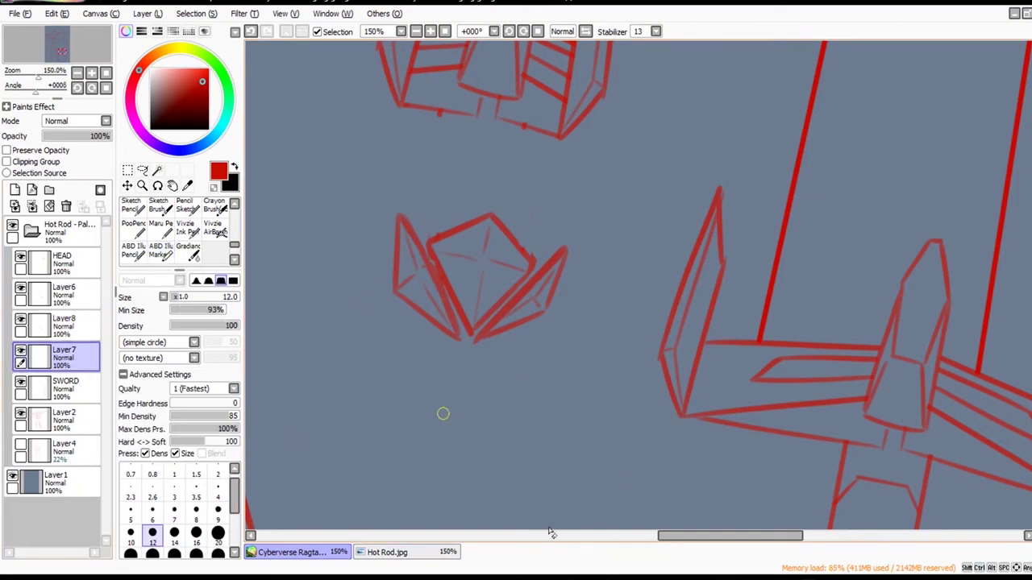
{"action": "left_click", "coordinate": [57, 322]}
{"action": "left_click", "coordinate": [32, 206]}
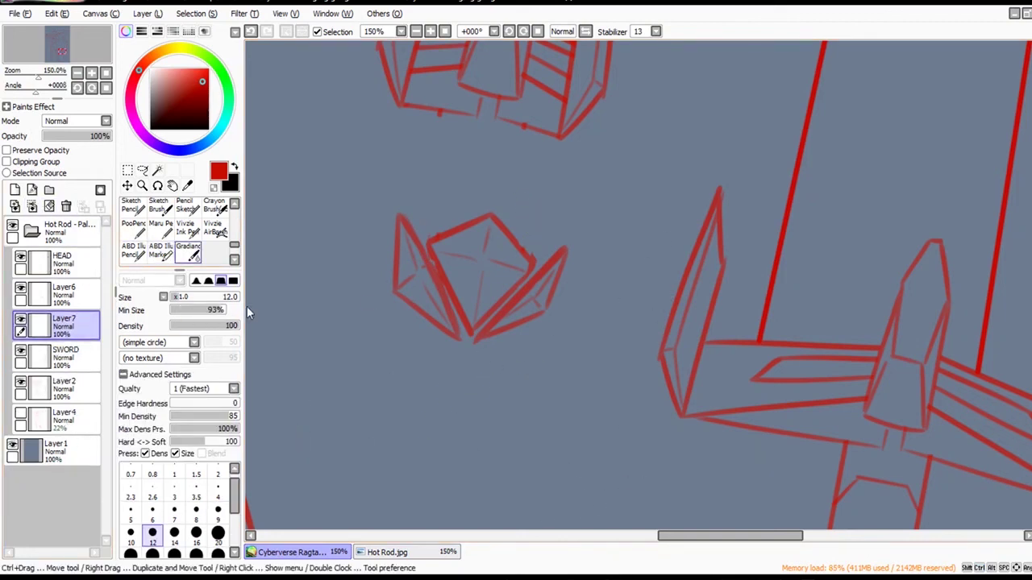
Move the merged gem cluster up close beneath the copied crossguard and make Layer6 the active layer.
{"action": "left_click_drag", "start_coordinate": [323, 228], "coordinate": [291, 309]}
{"action": "left_click", "coordinate": [128, 186]}
{"action": "mouse_move", "coordinate": [666, 459]}
{"action": "left_mouse_down"}
{"action": "mouse_move", "coordinate": [657, 381]}
{"action": "mouse_move", "coordinate": [670, 363]}
{"action": "mouse_move", "coordinate": [663, 382]}
{"action": "left_mouse_up"}
{"action": "left_click", "coordinate": [65, 294]}
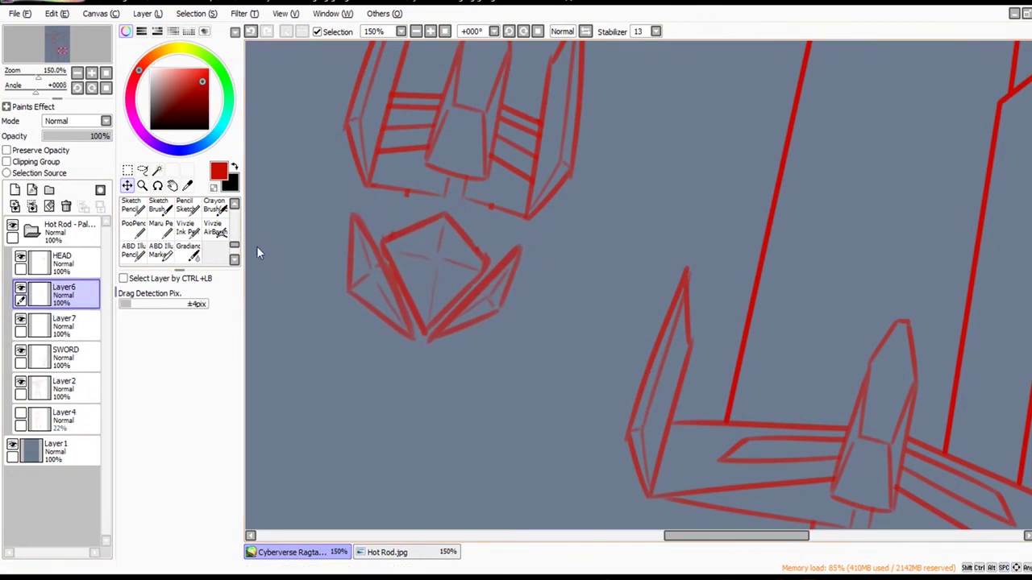
Redraw the crossguard's lower edge on the side away from the sword in red with the marker at size 9, erasing the stray marks beneath it.
{"action": "left_click", "coordinate": [160, 250]}
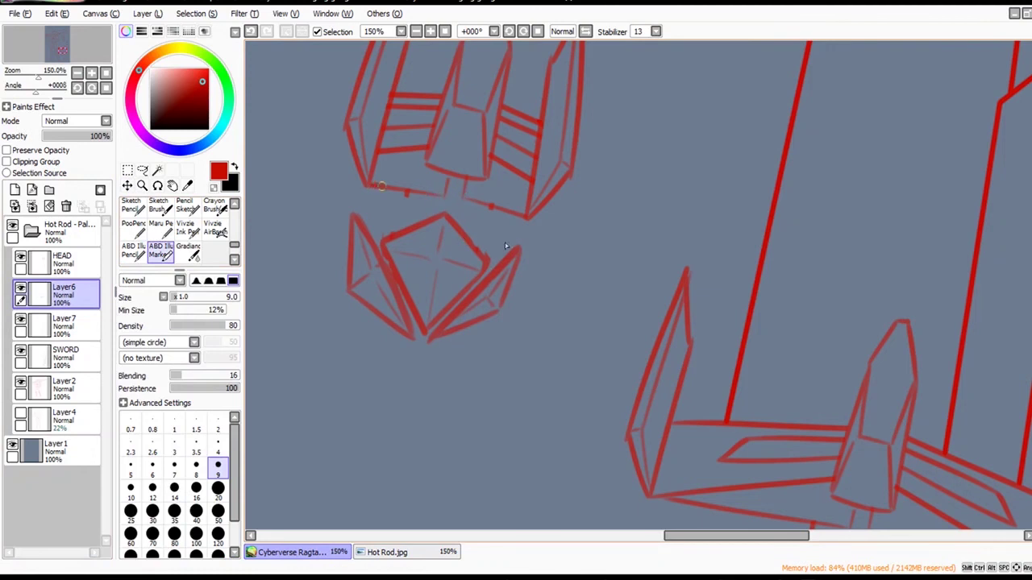
{"action": "left_click_drag", "start_coordinate": [381, 186], "coordinate": [448, 194]}
{"action": "key", "text": "ctrl+z"}
{"action": "left_click_drag", "start_coordinate": [376, 186], "coordinate": [448, 189]}
{"action": "key", "text": "ctrl+z"}
{"action": "left_click_drag", "start_coordinate": [374, 185], "coordinate": [449, 188]}
{"action": "key", "text": "ctrl+z"}
{"action": "left_click_drag", "start_coordinate": [374, 187], "coordinate": [445, 192]}
{"action": "key", "text": "e"}
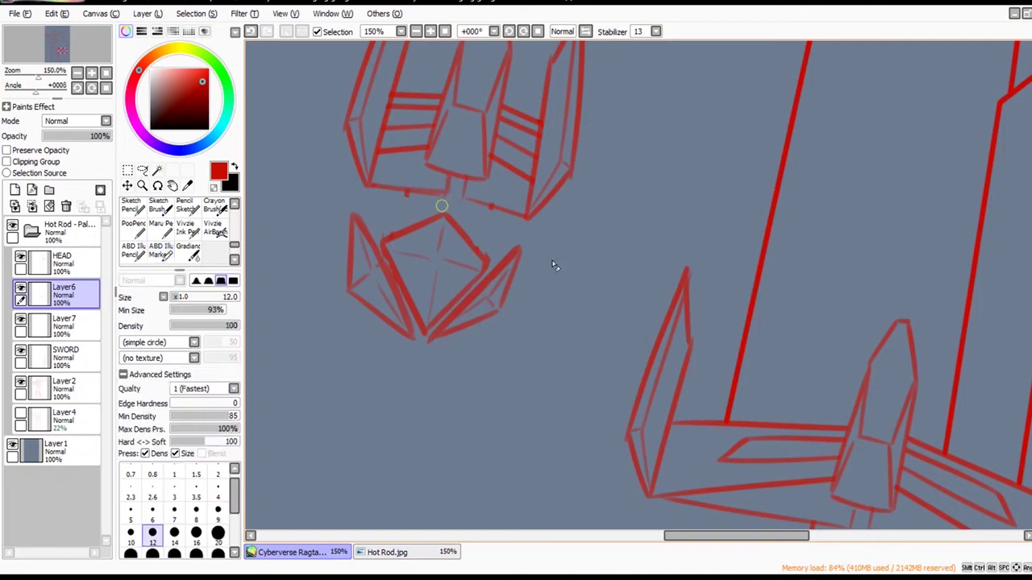
{"action": "left_click_drag", "start_coordinate": [403, 199], "coordinate": [455, 204]}
Move the gem cluster up against the crossguard's lower edge and merge Layer6 down into Layer7.
{"action": "left_click", "coordinate": [64, 323]}
{"action": "left_click", "coordinate": [127, 185]}
{"action": "left_click_drag", "start_coordinate": [624, 400], "coordinate": [622, 371]}
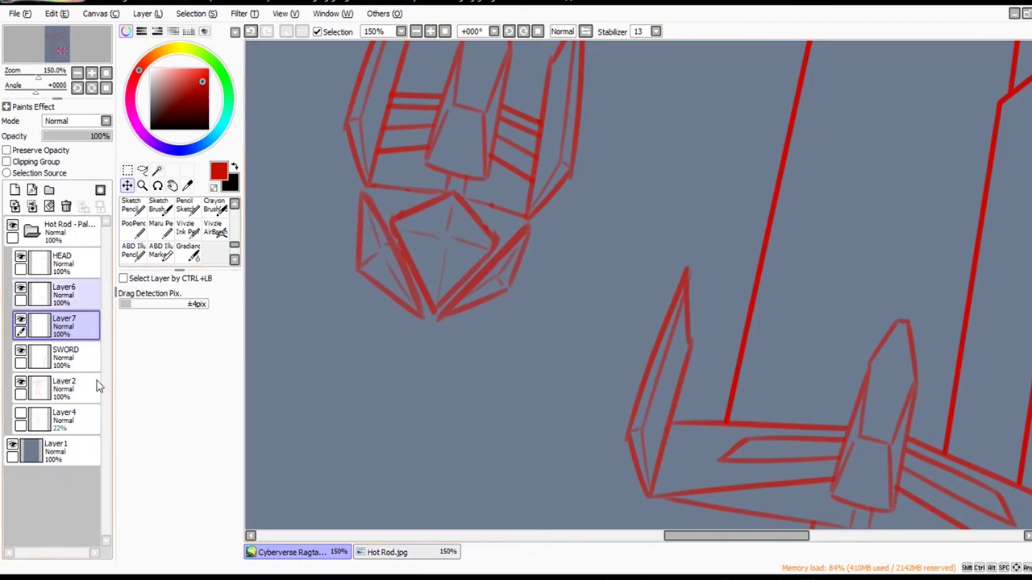
{"action": "left_click", "coordinate": [74, 294]}
{"action": "left_click", "coordinate": [32, 207]}
Draw short red connecting lines between the copied crossguard and the gem cluster with the marker at size 9.
{"action": "left_click", "coordinate": [161, 252]}
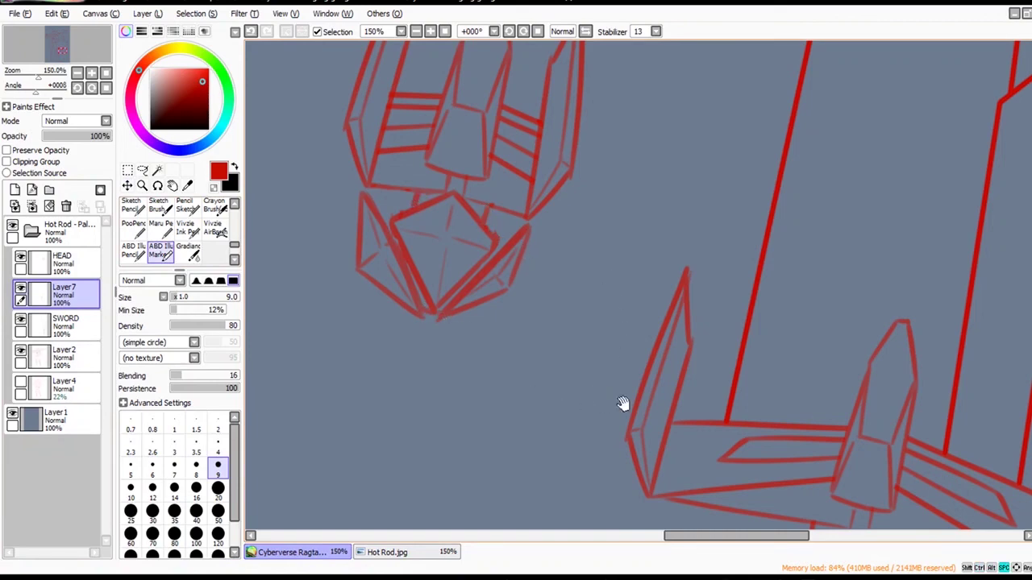
{"action": "scroll", "coordinate": [621, 395], "scroll_direction": "down", "scroll_amount": 2}
{"action": "scroll", "coordinate": [620, 362], "scroll_direction": "up", "scroll_amount": 2}
{"action": "key", "text": "ctrl+z"}
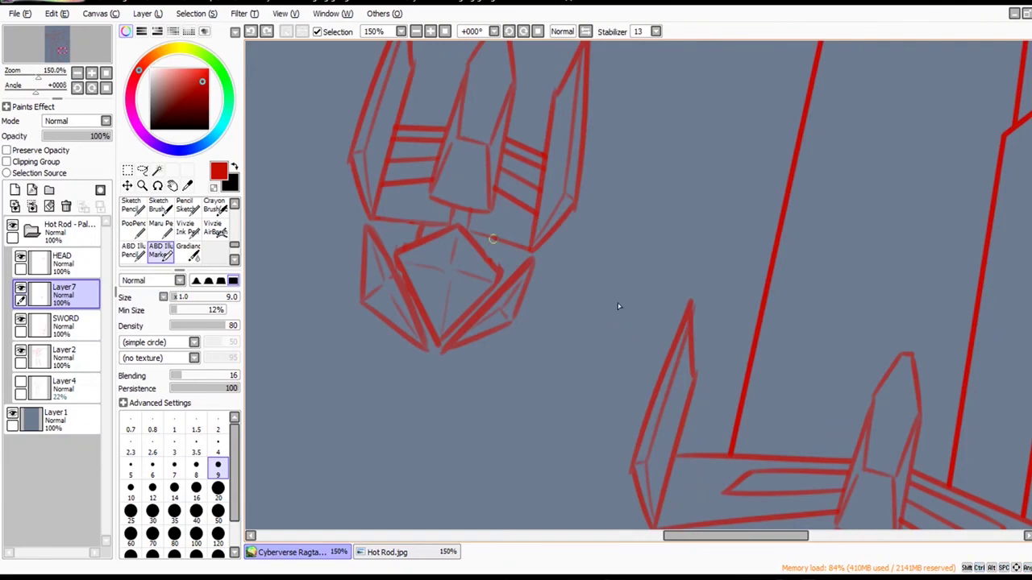
{"action": "left_click_drag", "start_coordinate": [496, 237], "coordinate": [490, 264]}
{"action": "scroll", "coordinate": [506, 341], "scroll_direction": "down", "scroll_amount": 3}
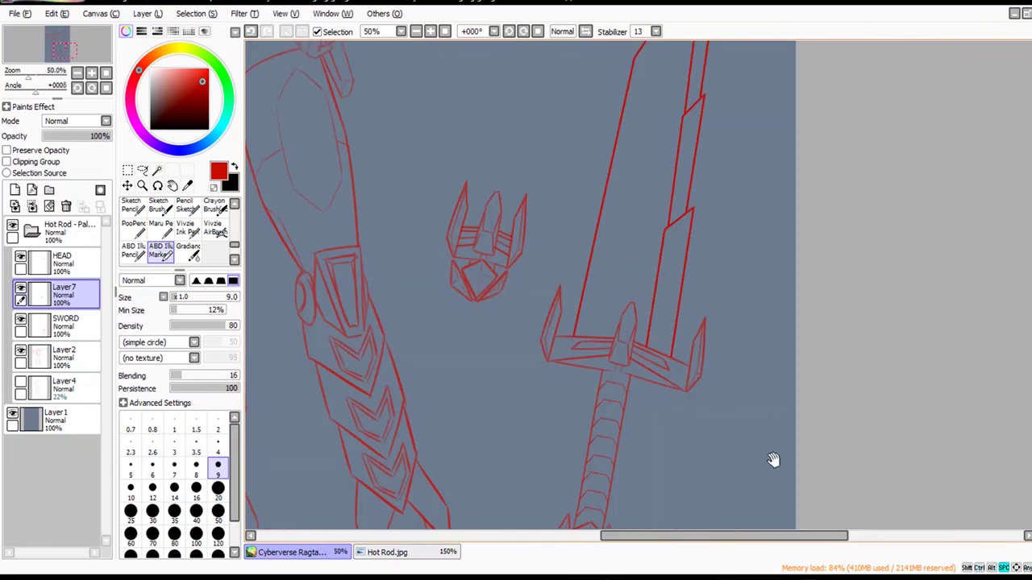
Add a new layer and trace the stepped corners of the sword blade's serrated edge in red at size 9.
{"action": "left_click", "coordinate": [15, 189]}
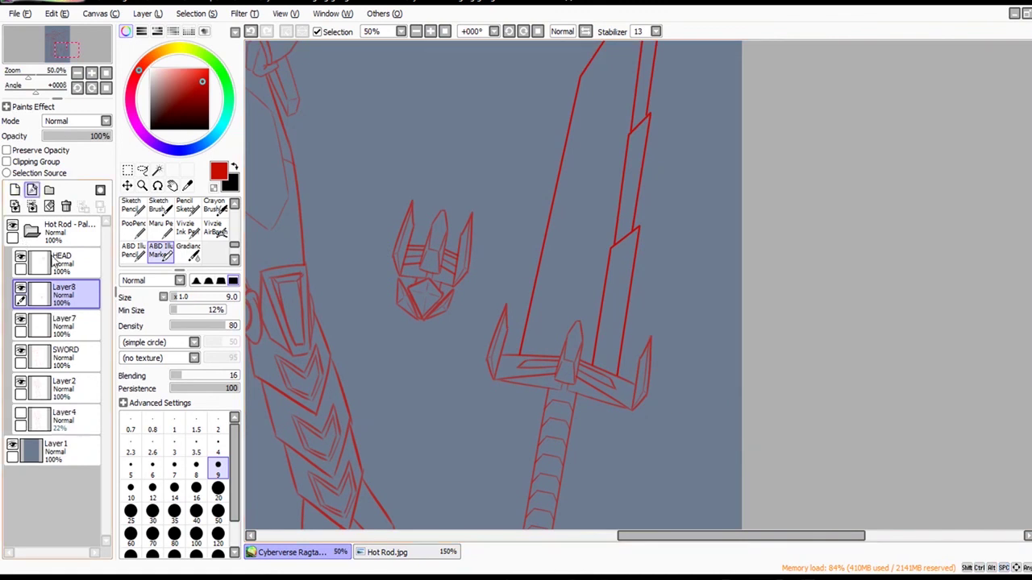
{"action": "scroll", "coordinate": [763, 310], "scroll_direction": "up", "scroll_amount": 1}
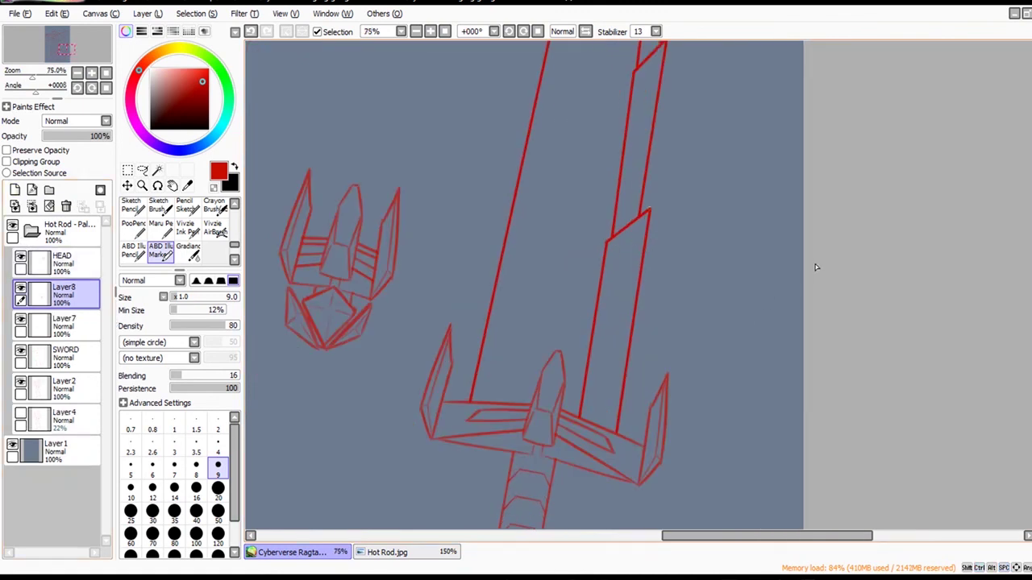
{"action": "key", "text": "ctrl+z"}
{"action": "left_click_drag", "start_coordinate": [606, 242], "coordinate": [597, 310]}
{"action": "left_click_drag", "start_coordinate": [650, 209], "coordinate": [641, 284]}
{"action": "left_click_drag", "start_coordinate": [655, 84], "coordinate": [619, 210]}
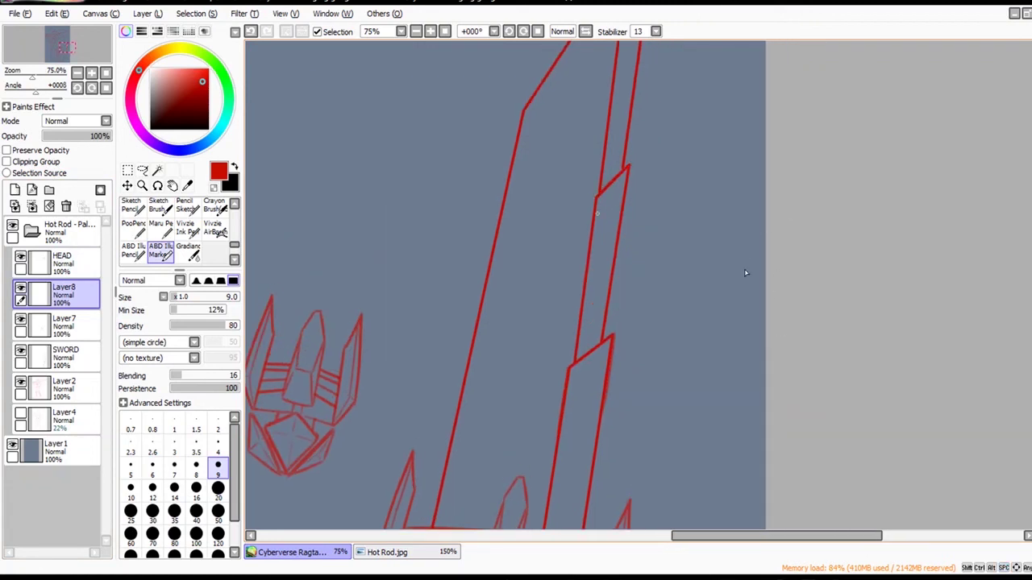
{"action": "scroll", "coordinate": [754, 251], "scroll_direction": "up", "scroll_amount": 2}
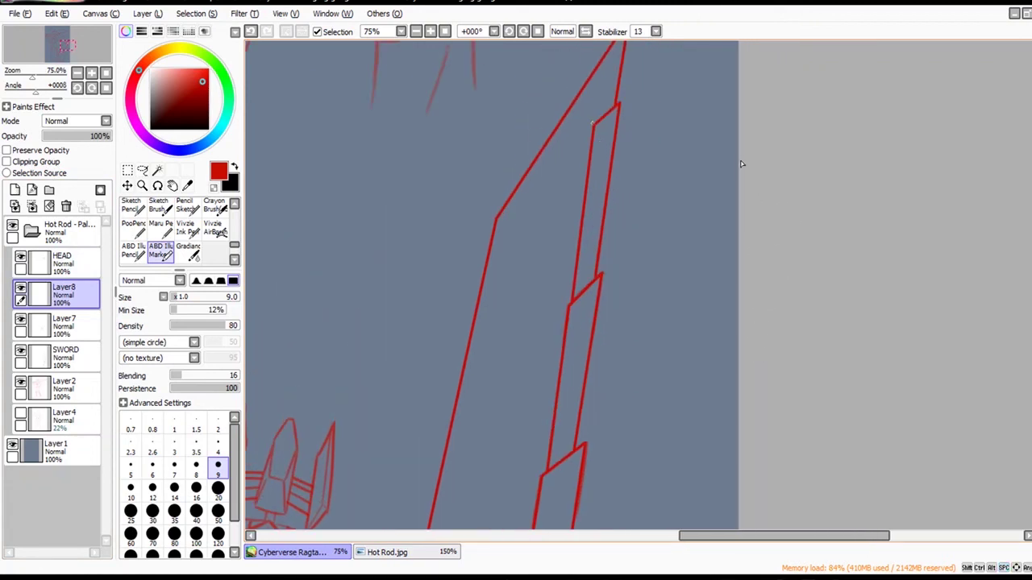
{"action": "left_click_drag", "start_coordinate": [679, 301], "coordinate": [815, 256]}
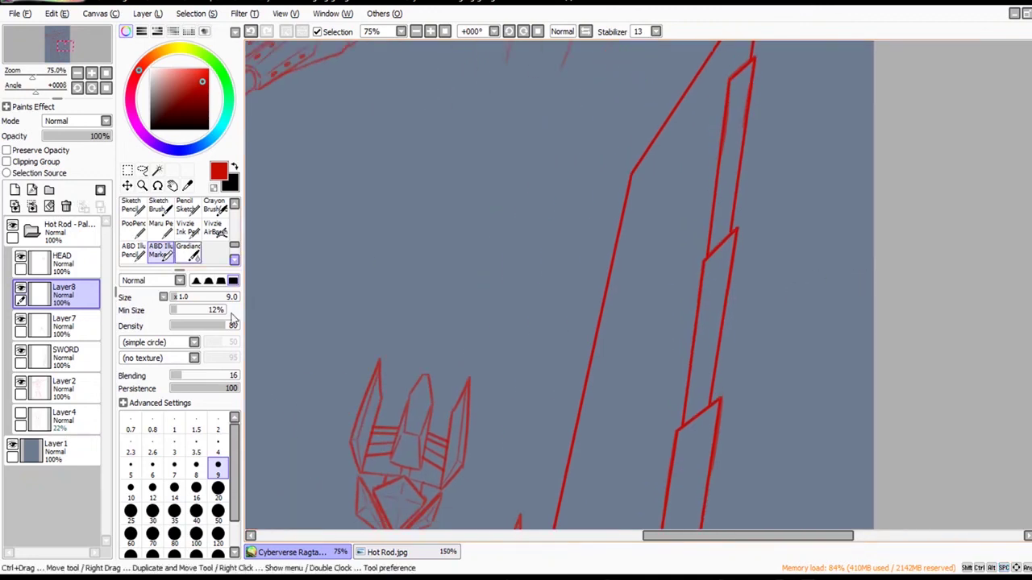
Move the traced blade corners off the sword to the open space above the copied crossguard.
{"action": "left_click", "coordinate": [127, 186]}
{"action": "mouse_move", "coordinate": [863, 438]}
{"action": "left_mouse_down"}
{"action": "mouse_move", "coordinate": [657, 403]}
{"action": "mouse_move", "coordinate": [633, 412]}
{"action": "left_mouse_up"}
{"action": "left_click_drag", "start_coordinate": [680, 384], "coordinate": [655, 466]}
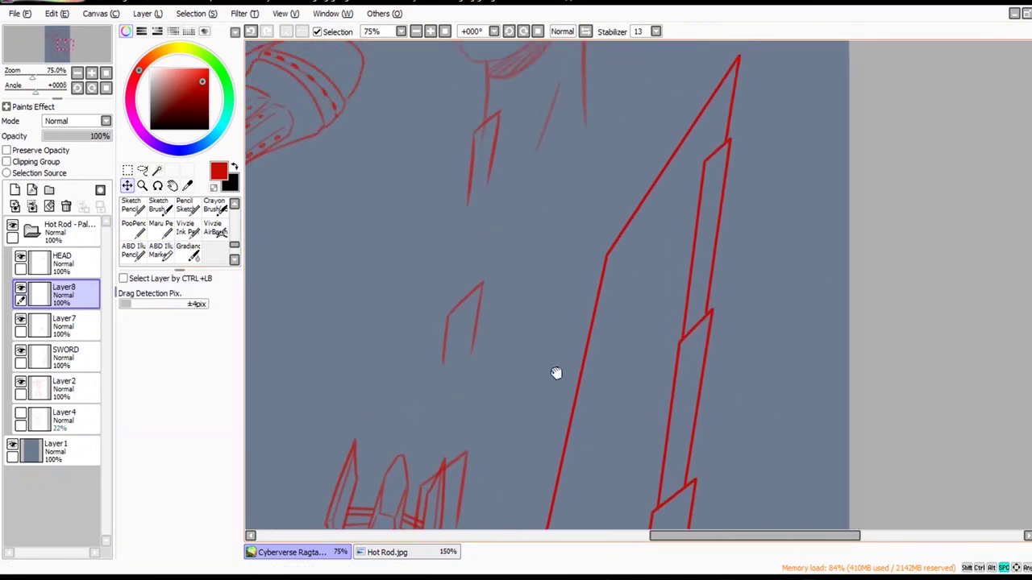
Shorten the trailing ends of the copied blade corners with the eraser at size 35.
{"action": "key", "text": "e"}
{"action": "key", "text": "bracketright"}
{"action": "key", "text": "bracketright"}
{"action": "key", "text": "bracketright"}
{"action": "key", "text": "bracketright"}
{"action": "key", "text": "bracketright"}
{"action": "key", "text": "bracketright"}
{"action": "left_click_drag", "start_coordinate": [484, 198], "coordinate": [495, 161]}
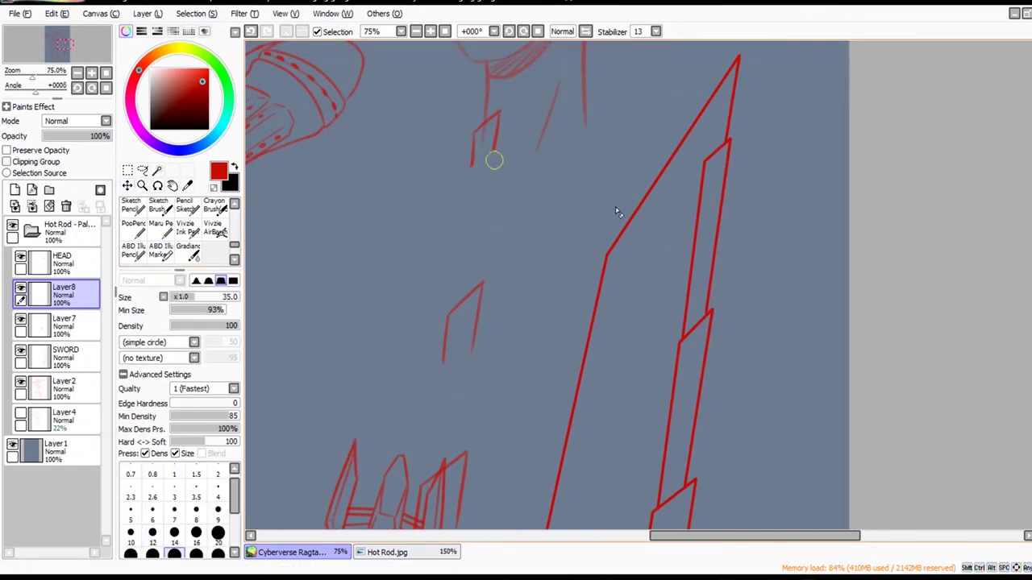
{"action": "left_click_drag", "start_coordinate": [448, 373], "coordinate": [476, 342]}
{"action": "left_click_drag", "start_coordinate": [457, 421], "coordinate": [525, 273]}
{"action": "left_click_drag", "start_coordinate": [589, 216], "coordinate": [535, 322]}
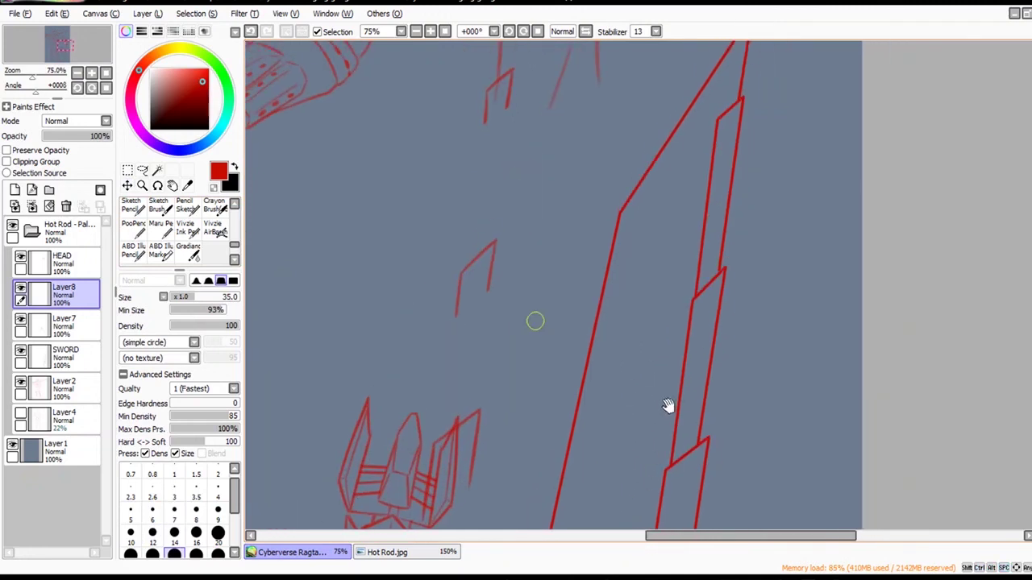
Stack the separate blade corners end to end above the copied crossguard and clean up their overlap with the eraser.
{"action": "left_click", "coordinate": [142, 171]}
{"action": "mouse_move", "coordinate": [530, 66]}
{"action": "left_mouse_down"}
{"action": "mouse_move", "coordinate": [522, 95]}
{"action": "mouse_move", "coordinate": [530, 71]}
{"action": "left_mouse_up"}
{"action": "left_click_drag", "start_coordinate": [520, 100], "coordinate": [501, 228]}
{"action": "left_click_drag", "start_coordinate": [627, 286], "coordinate": [625, 302]}
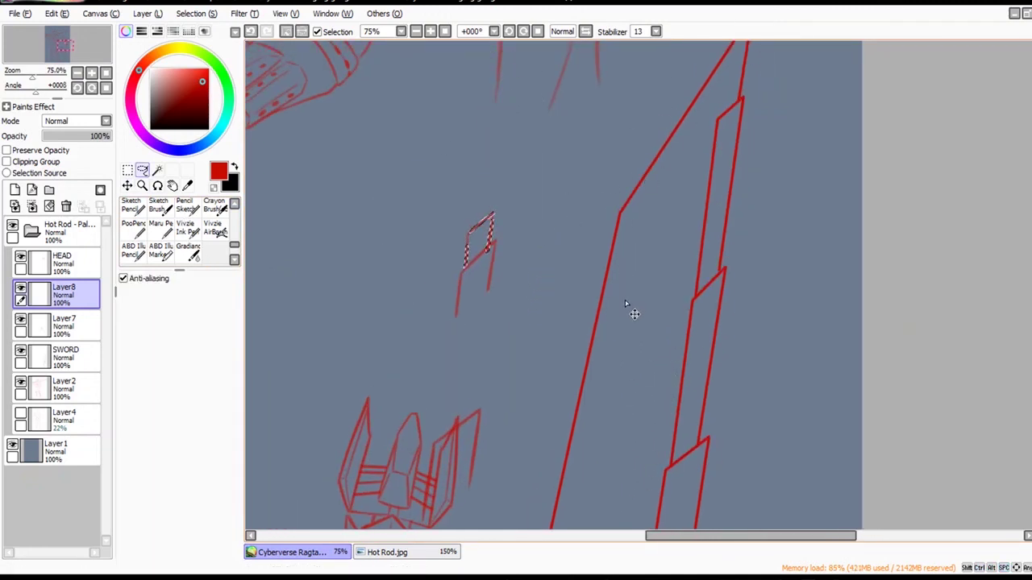
{"action": "key", "text": "ctrl+d"}
{"action": "mouse_move", "coordinate": [467, 185]}
{"action": "left_mouse_down"}
{"action": "mouse_move", "coordinate": [506, 335]}
{"action": "mouse_move", "coordinate": [544, 190]}
{"action": "left_mouse_up"}
{"action": "mouse_move", "coordinate": [620, 369]}
{"action": "left_mouse_down"}
{"action": "mouse_move", "coordinate": [626, 228]}
{"action": "mouse_move", "coordinate": [583, 377]}
{"action": "left_mouse_up"}
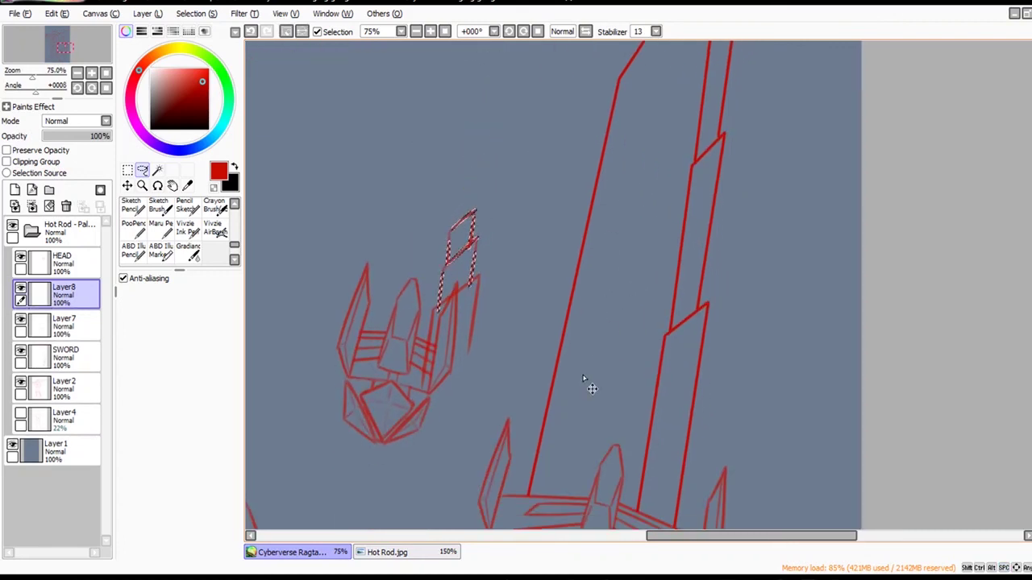
{"action": "key", "text": "ctrl+d"}
{"action": "key", "text": "e"}
{"action": "left_click_drag", "start_coordinate": [590, 339], "coordinate": [586, 339]}
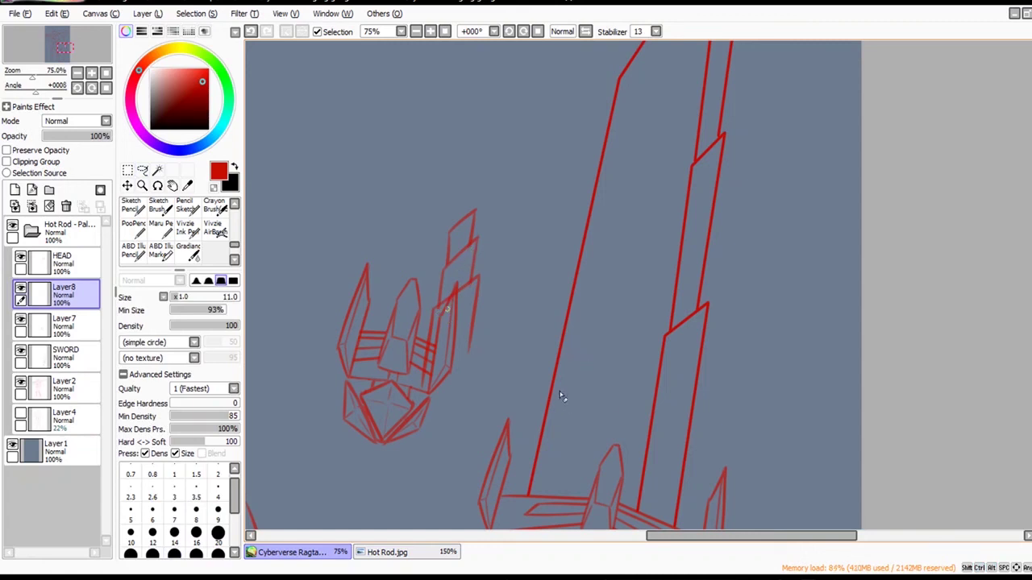
Move the stacked blade segments down onto the copied crossguard and rotate them slightly clockwise.
{"action": "left_click", "coordinate": [128, 186]}
{"action": "mouse_move", "coordinate": [643, 458]}
{"action": "left_mouse_down"}
{"action": "mouse_move", "coordinate": [598, 417]}
{"action": "mouse_move", "coordinate": [622, 422]}
{"action": "left_mouse_up"}
{"action": "left_click_drag", "start_coordinate": [866, 495], "coordinate": [815, 456]}
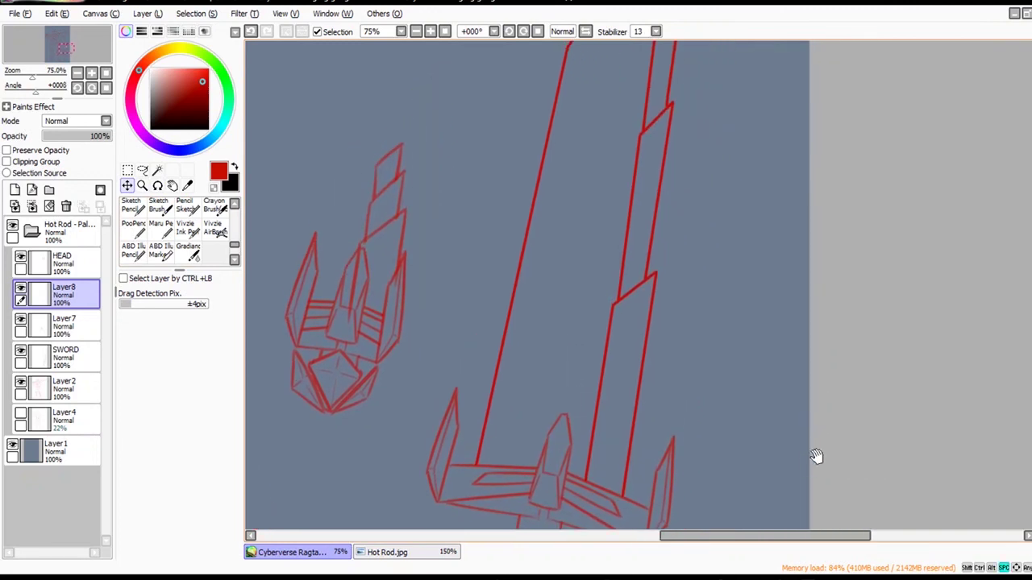
{"action": "key", "text": "ctrl+t"}
{"action": "mouse_move", "coordinate": [621, 154]}
{"action": "left_mouse_down"}
{"action": "mouse_move", "coordinate": [537, 201]}
{"action": "mouse_move", "coordinate": [488, 211]}
{"action": "left_mouse_up"}
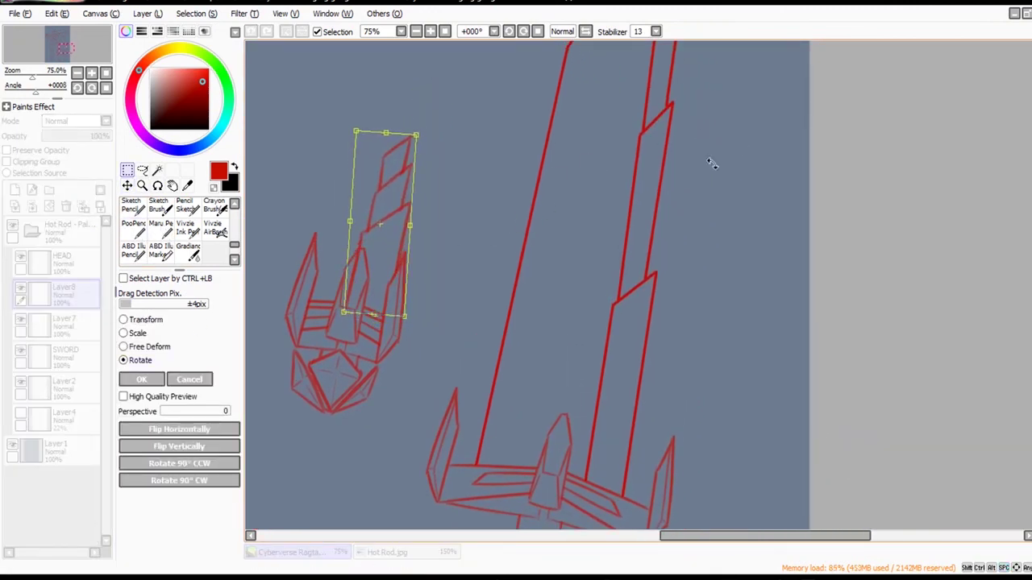
{"action": "mouse_move", "coordinate": [532, 178]}
{"action": "left_mouse_down"}
{"action": "mouse_move", "coordinate": [548, 175]}
{"action": "mouse_move", "coordinate": [492, 214]}
{"action": "mouse_move", "coordinate": [509, 213]}
{"action": "mouse_move", "coordinate": [490, 231]}
{"action": "left_mouse_up"}
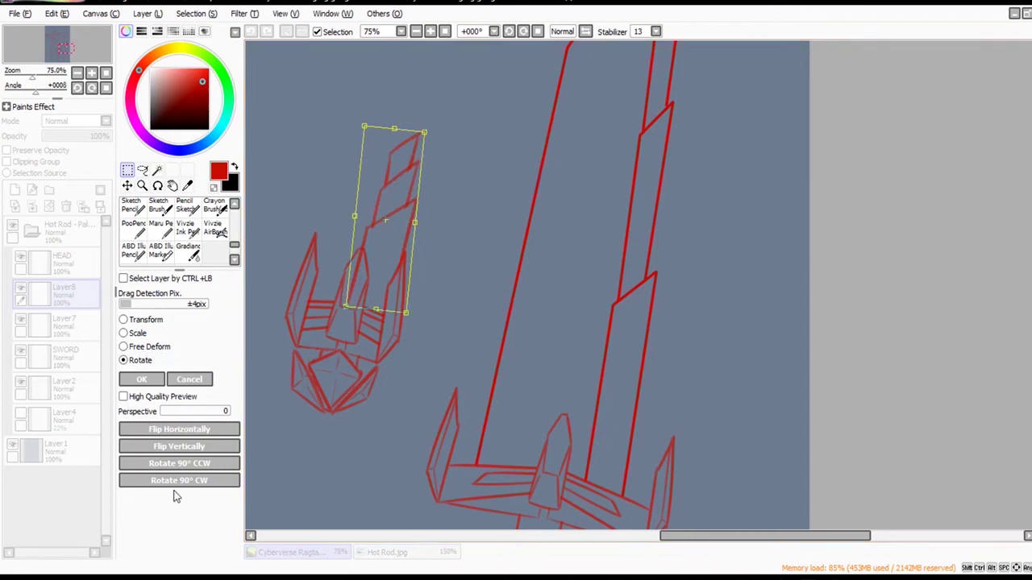
{"action": "key", "text": "Return"}
Erase the blade lines overlapping the crossguard's center spike and side prong with the eraser at size 23.
{"action": "key", "text": "e"}
{"action": "left_click_drag", "start_coordinate": [379, 289], "coordinate": [389, 286]}
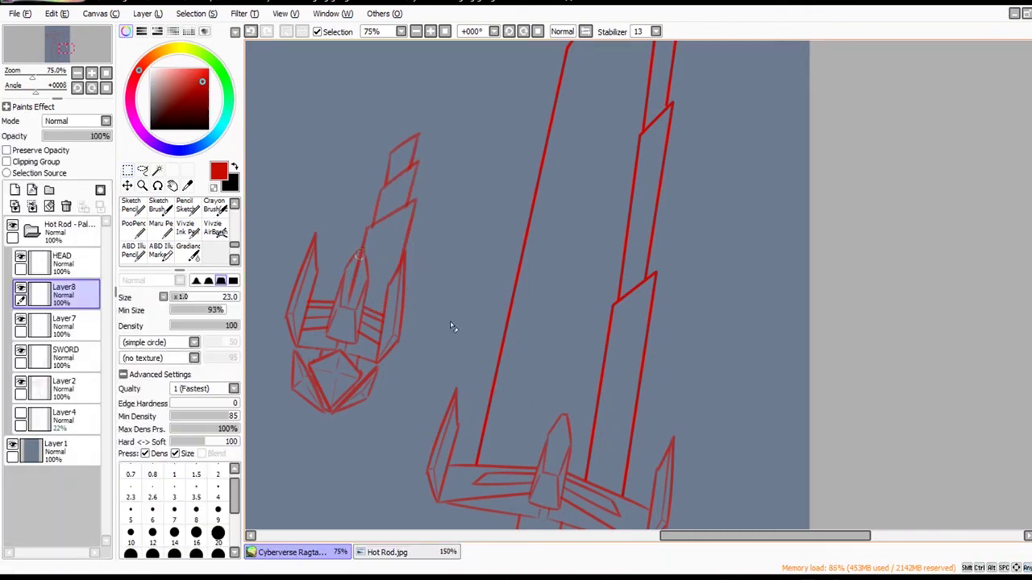
{"action": "left_click_drag", "start_coordinate": [360, 254], "coordinate": [347, 302]}
Merge the stacked blade layer down into Layer7, and merge Layer7 down into the SWORD layer.
{"action": "left_click_drag", "start_coordinate": [520, 452], "coordinate": [625, 364]}
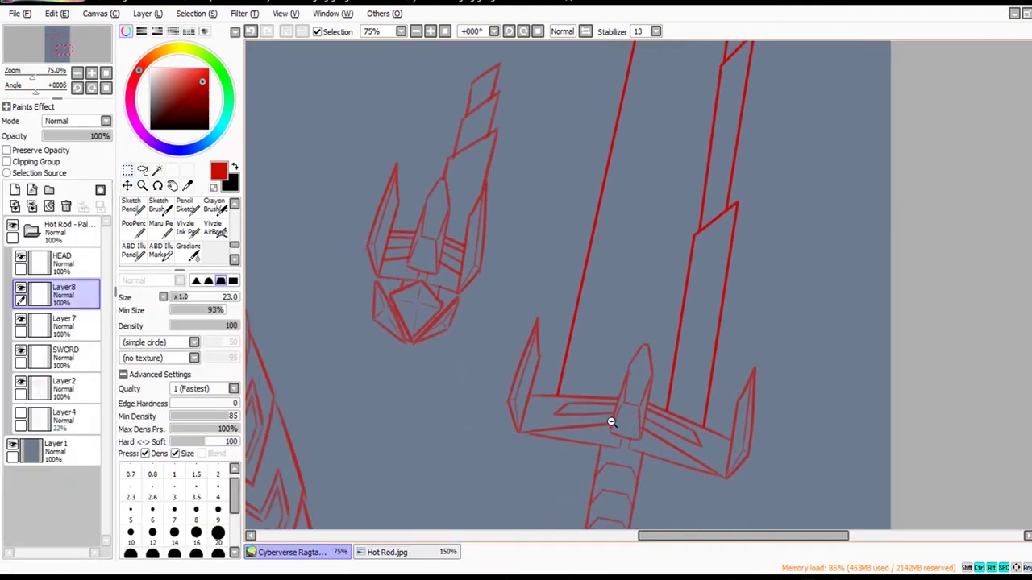
{"action": "left_click", "coordinate": [610, 424], "text": "ctrl+alt"}
{"action": "left_click", "coordinate": [610, 424], "text": "ctrl+alt"}
{"action": "left_click_drag", "start_coordinate": [658, 458], "coordinate": [641, 416]}
{"action": "left_click", "coordinate": [33, 206]}
{"action": "left_click", "coordinate": [465, 400], "text": "ctrl"}
{"action": "left_click_drag", "start_coordinate": [465, 400], "coordinate": [498, 428]}
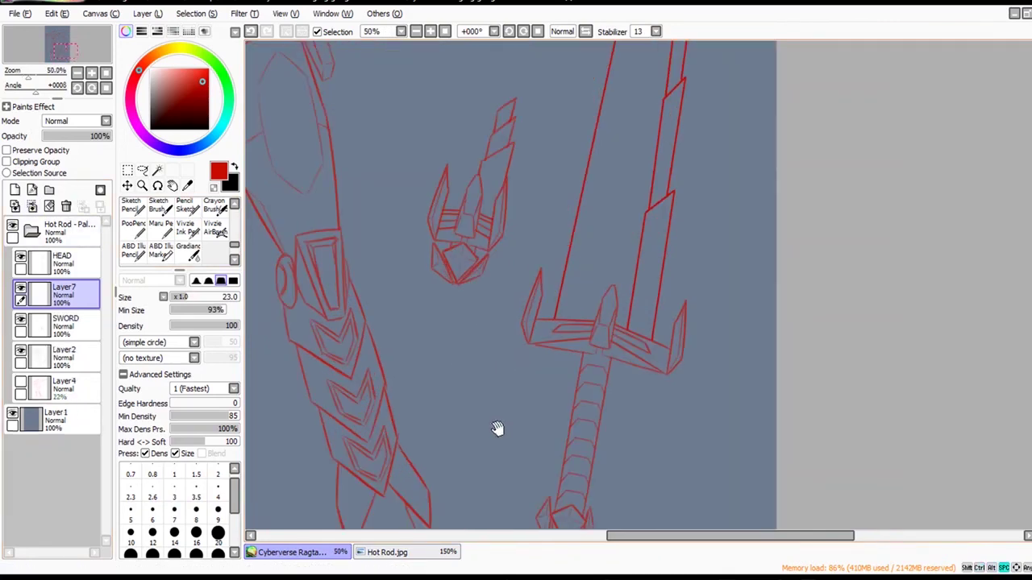
{"action": "left_click", "coordinate": [34, 207]}
Lasso the compact sword on the SWORD layer and turn it slightly counterclockwise.
{"action": "left_click_drag", "start_coordinate": [560, 354], "coordinate": [604, 346]}
{"action": "left_click", "coordinate": [524, 31]}
{"action": "left_click", "coordinate": [142, 170]}
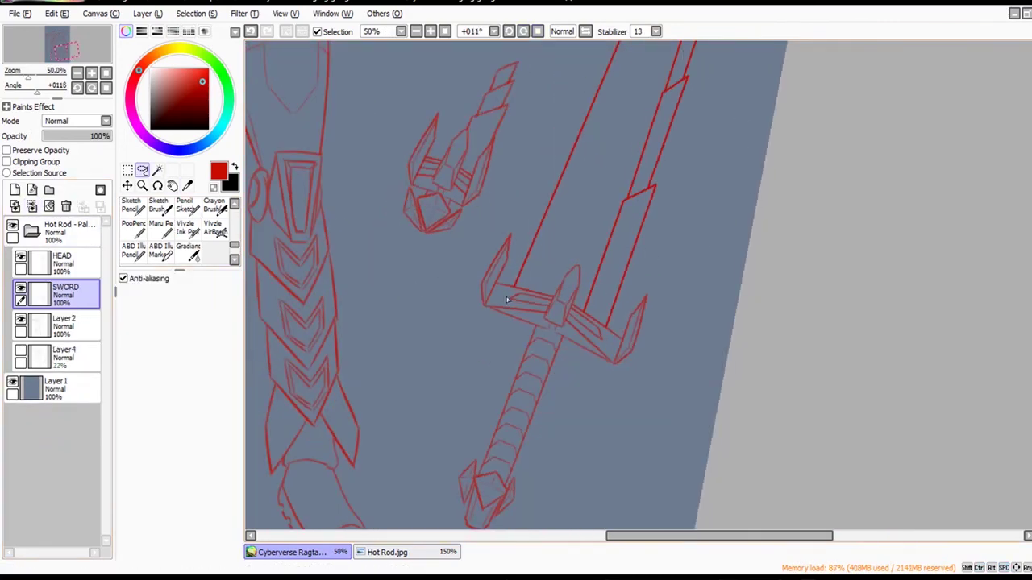
{"action": "mouse_move", "coordinate": [382, 260]}
{"action": "left_mouse_down"}
{"action": "mouse_move", "coordinate": [518, 148]}
{"action": "mouse_move", "coordinate": [516, 129]}
{"action": "left_mouse_up"}
{"action": "key", "text": "ctrl+t"}
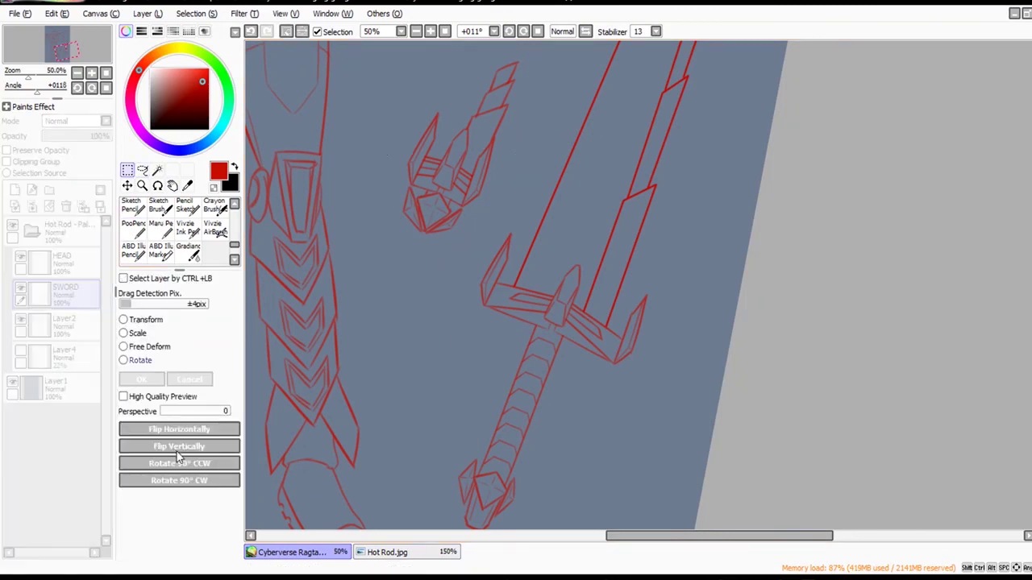
{"action": "left_click_drag", "start_coordinate": [752, 248], "coordinate": [390, 342]}
{"action": "key", "text": "Return"}
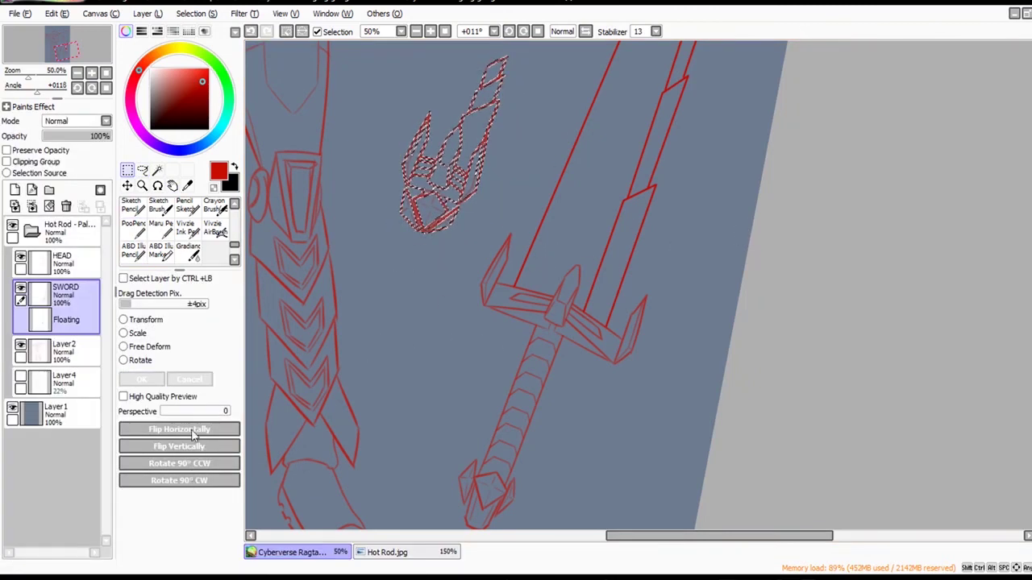
{"action": "key", "text": "ctrl+d"}
Write "Storage" in red above the compact sword and draw a curved line leading down from its gem with the marker at size 9.
{"action": "left_click", "coordinate": [160, 250]}
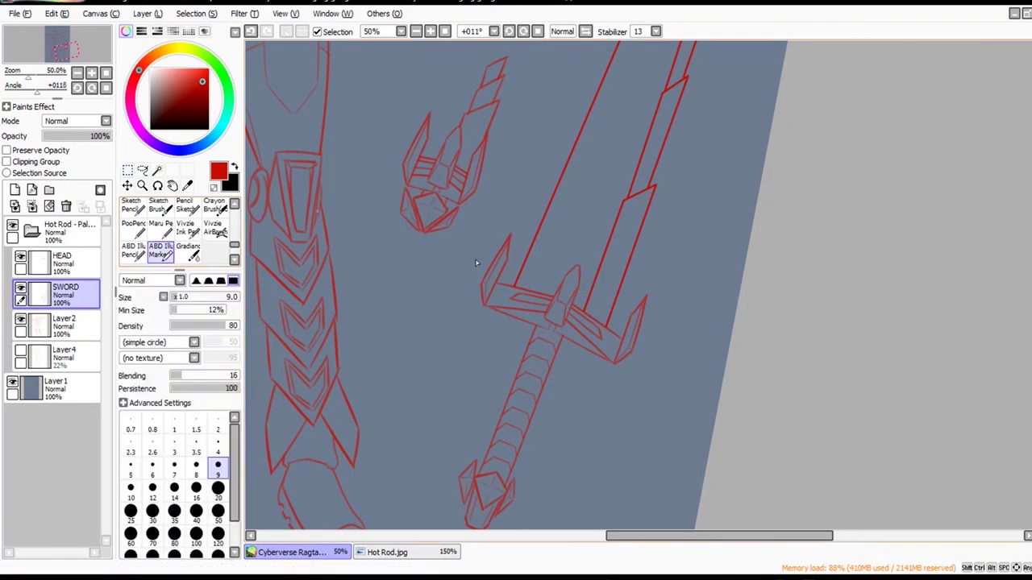
{"action": "scroll", "coordinate": [575, 207], "scroll_direction": "up", "scroll_amount": 2}
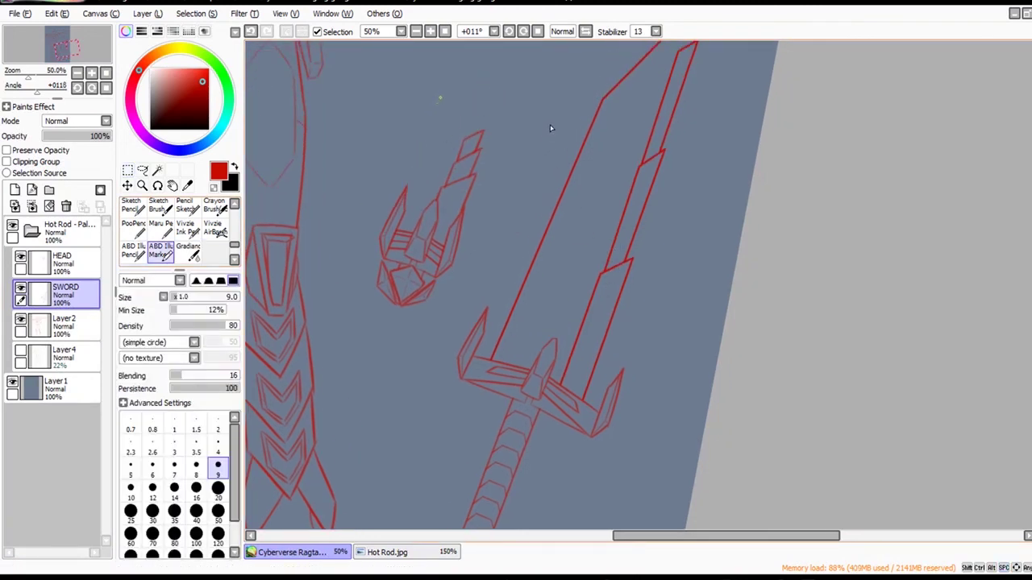
{"action": "left_click_drag", "start_coordinate": [440, 97], "coordinate": [449, 113]}
{"action": "scroll", "coordinate": [667, 200], "scroll_direction": "down", "scroll_amount": 3}
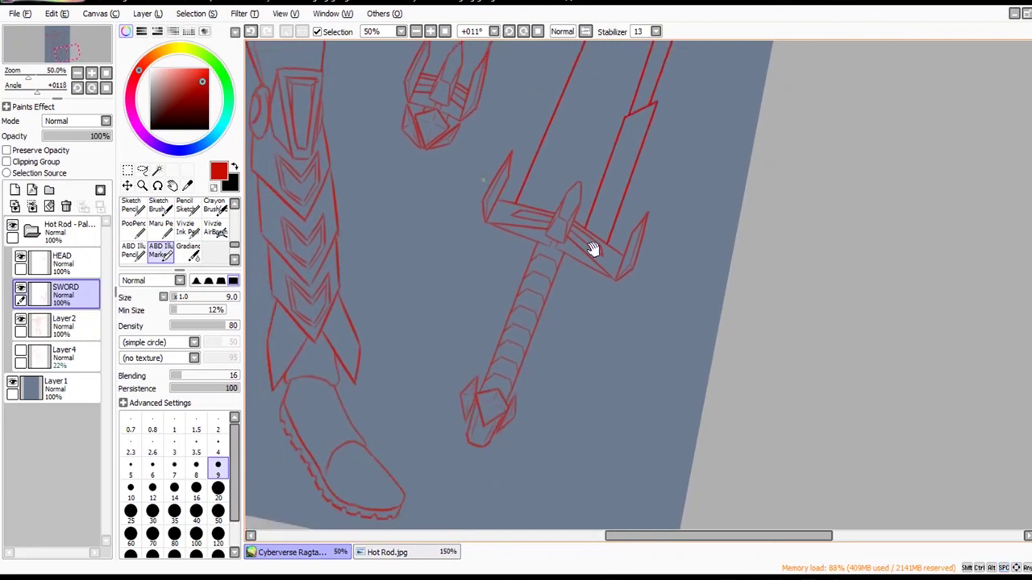
{"action": "left_click_drag", "start_coordinate": [431, 166], "coordinate": [436, 240]}
{"action": "scroll", "coordinate": [598, 345], "scroll_direction": "down", "scroll_amount": 3}
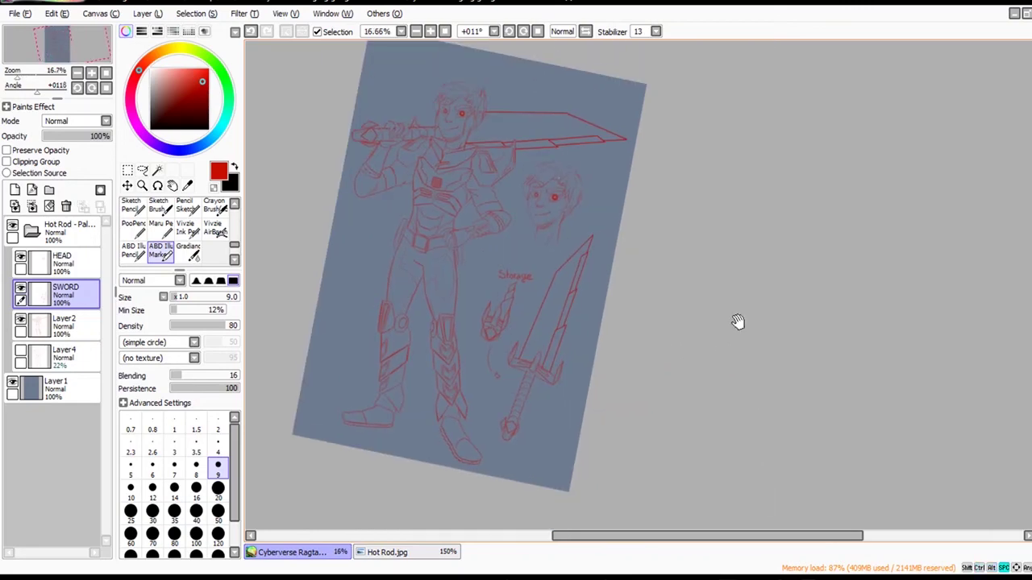
Reset the canvas view rotation, lasso the "Storage" label and rotate it clockwise until it reads level.
{"action": "key", "text": "Home"}
{"action": "left_click", "coordinate": [679, 421], "text": "ctrl"}
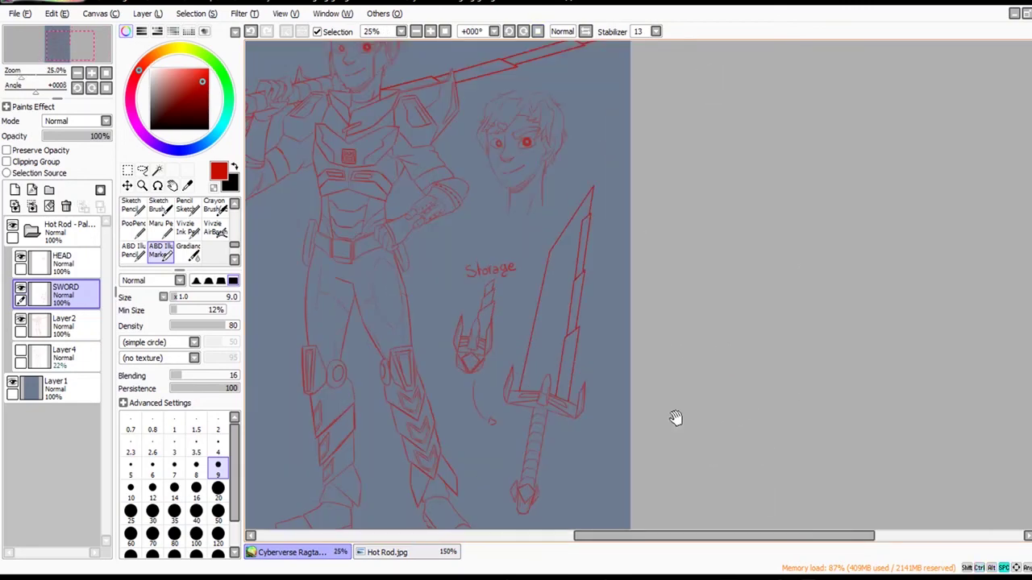
{"action": "left_click", "coordinate": [676, 419], "text": "ctrl"}
{"action": "left_click", "coordinate": [143, 170]}
{"action": "scroll", "coordinate": [610, 346], "scroll_direction": "up", "scroll_amount": 1}
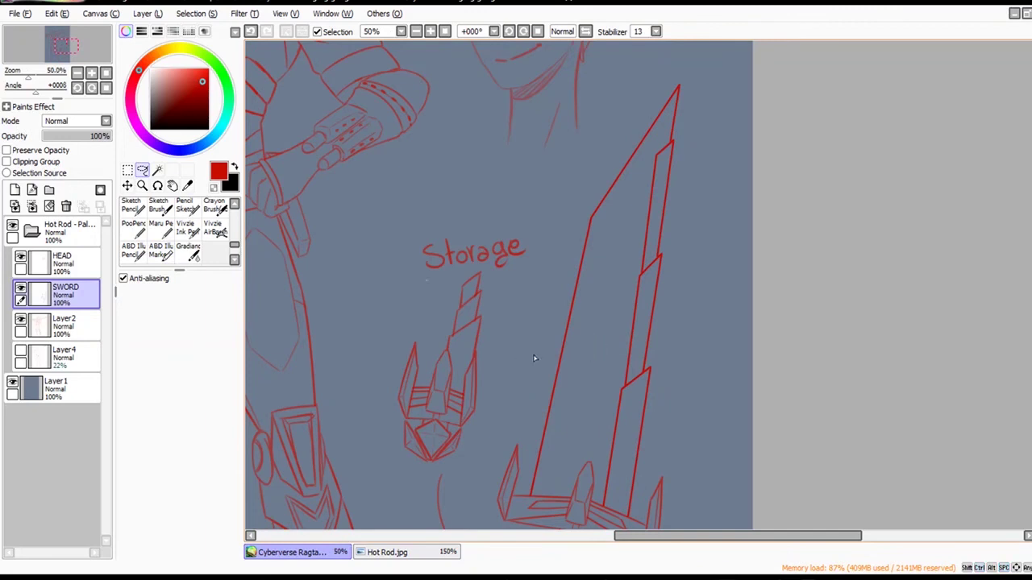
{"action": "left_click_drag", "start_coordinate": [511, 286], "coordinate": [425, 278]}
{"action": "key", "text": "ctrl+t"}
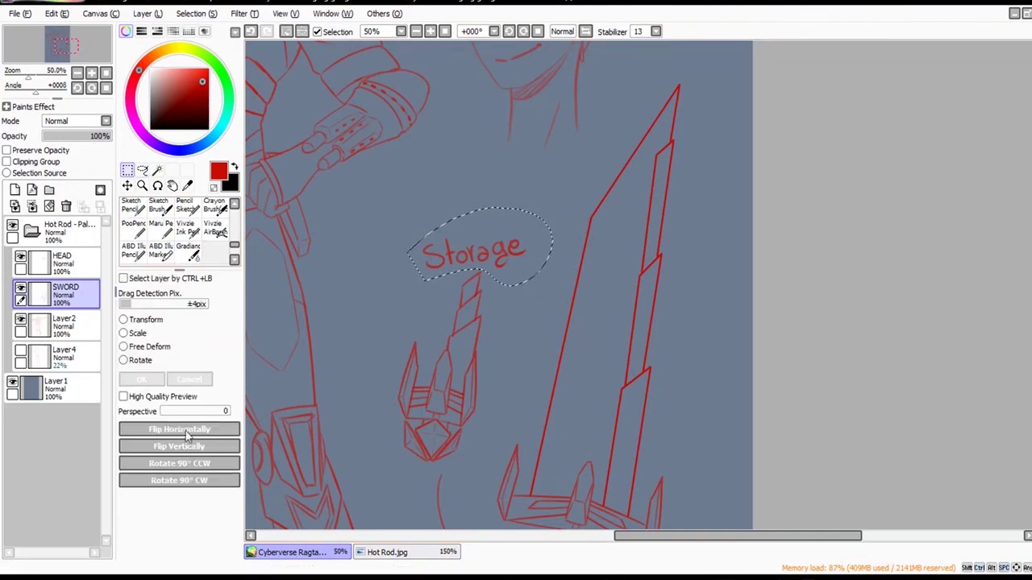
{"action": "left_click_drag", "start_coordinate": [743, 300], "coordinate": [742, 335]}
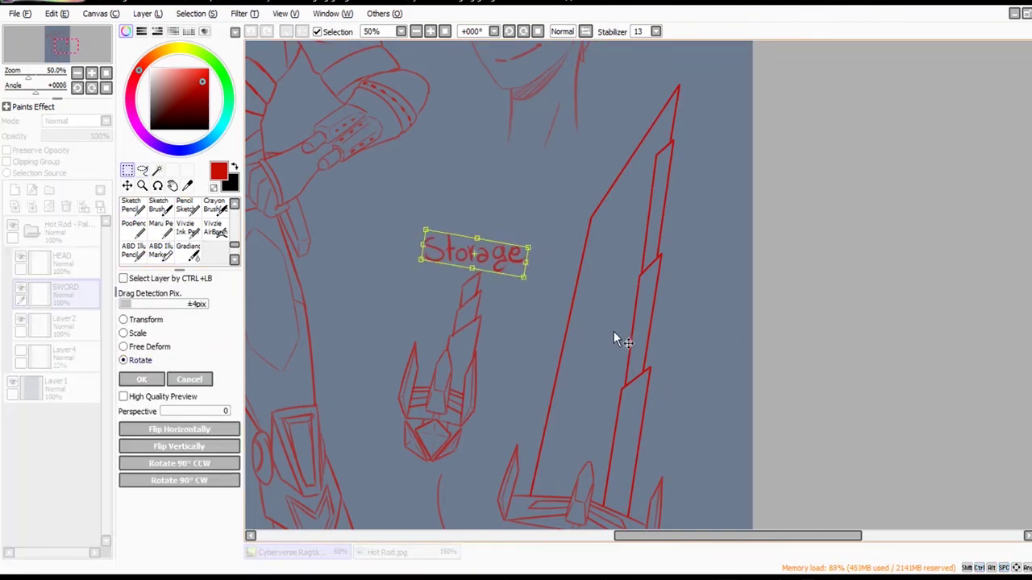
{"action": "left_click", "coordinate": [142, 380]}
{"action": "left_click_drag", "start_coordinate": [634, 229], "coordinate": [578, 371]}
{"action": "key", "text": "ctrl+d"}
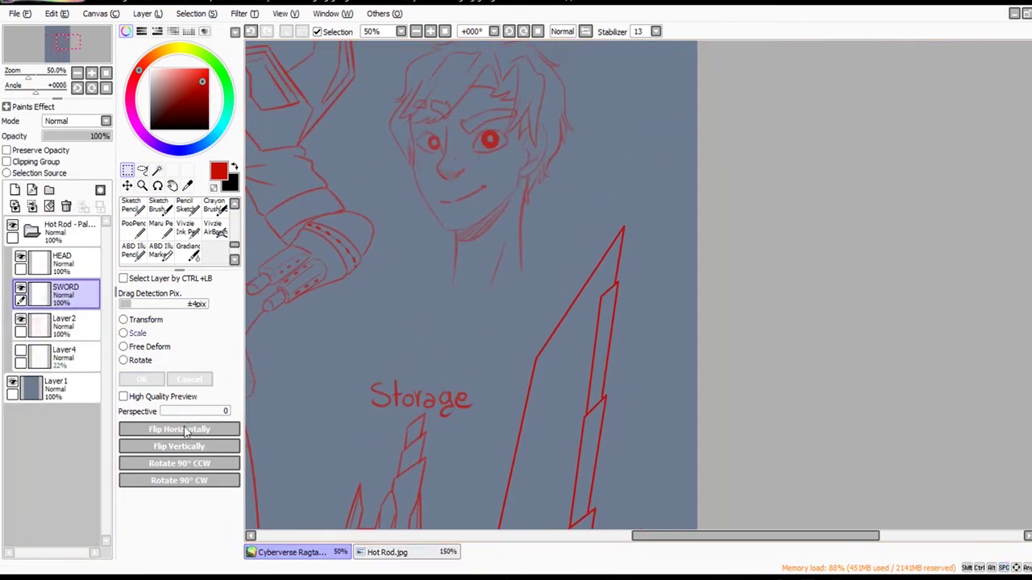
Scale up the separate head portrait on the HEAD layer slightly, keeping it in the space above the "Storage" label and full sword.
{"action": "left_click", "coordinate": [58, 262]}
{"action": "left_click", "coordinate": [125, 333]}
{"action": "scroll", "coordinate": [710, 363], "scroll_direction": "down", "scroll_amount": 1}
{"action": "left_click_drag", "start_coordinate": [736, 363], "coordinate": [688, 364]}
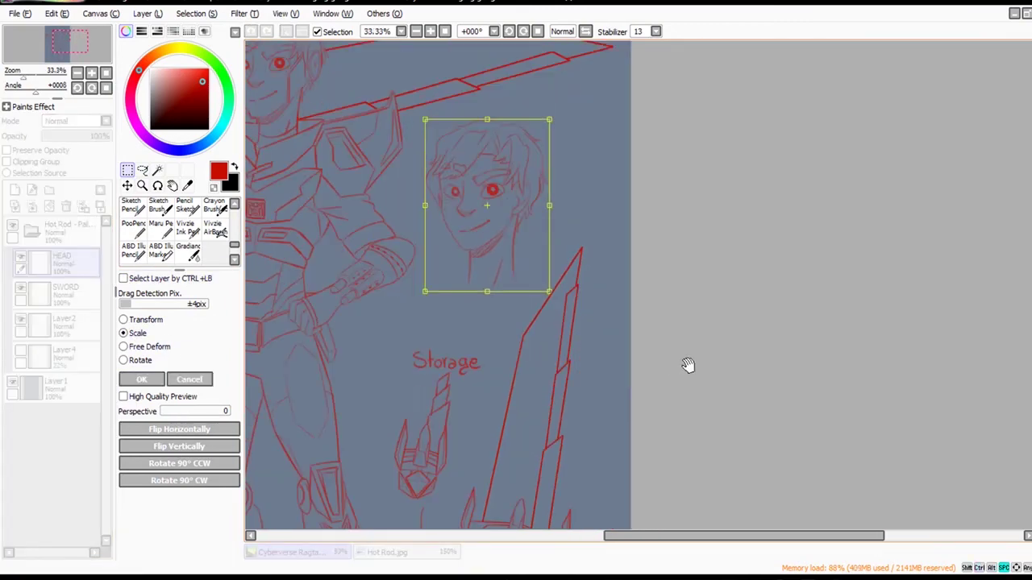
{"action": "left_click_drag", "start_coordinate": [694, 161], "coordinate": [677, 200]}
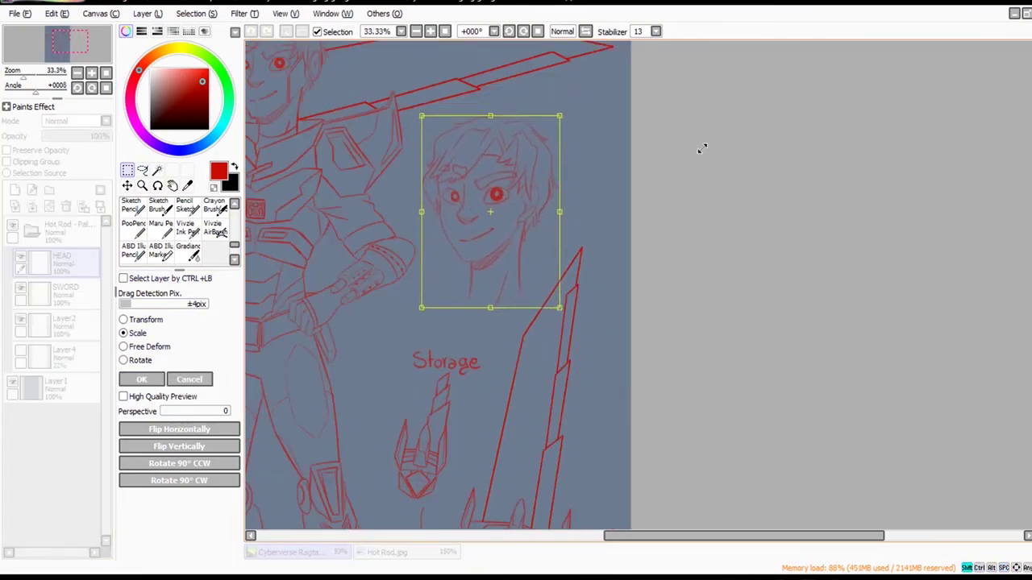
{"action": "left_click_drag", "start_coordinate": [702, 148], "coordinate": [706, 144]}
{"action": "left_click", "coordinate": [142, 380]}
Move the entire Hot Rod layer folder slightly up and to the right on the canvas.
{"action": "left_click", "coordinate": [445, 31]}
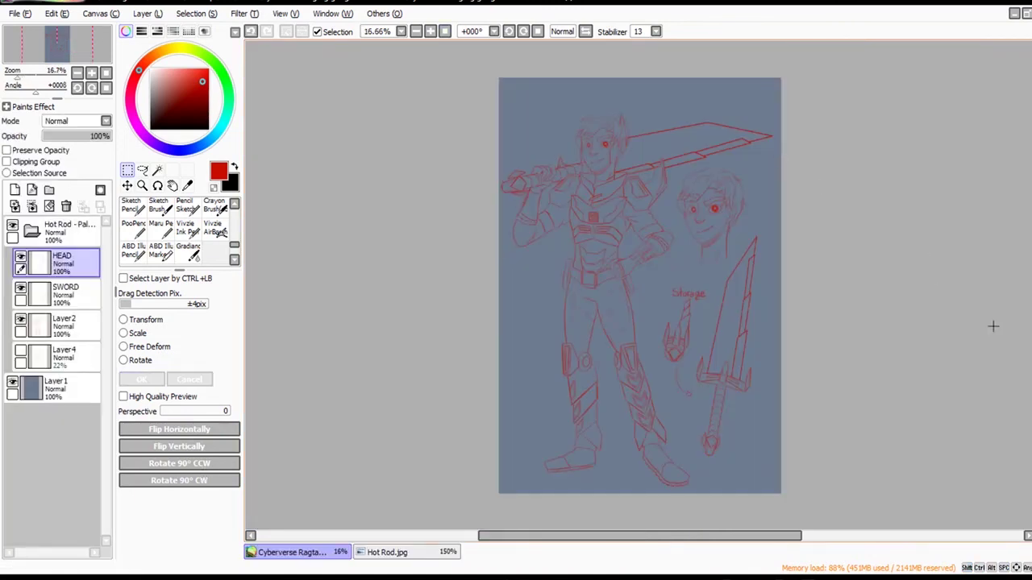
{"action": "left_click_drag", "start_coordinate": [993, 327], "coordinate": [942, 322]}
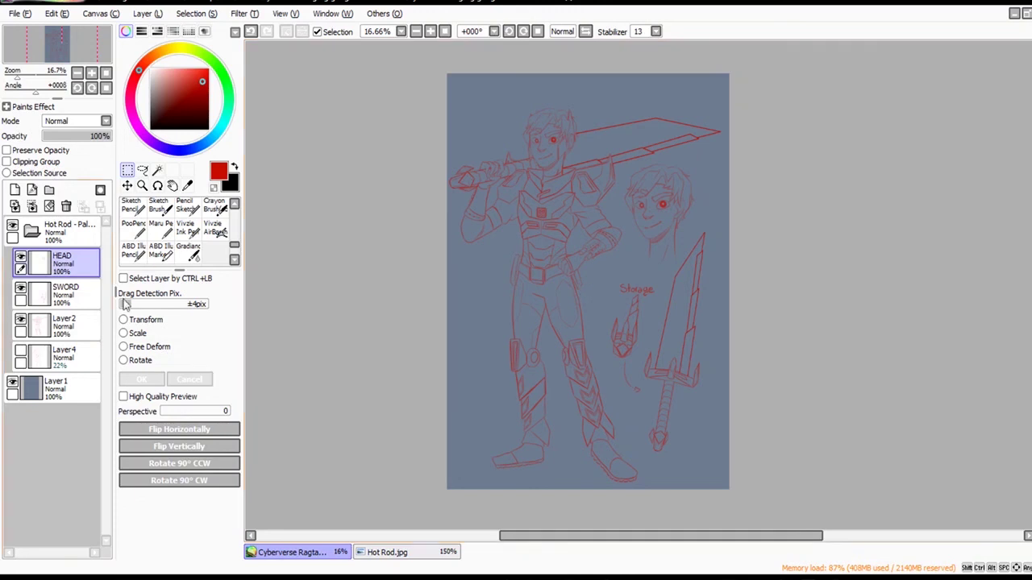
{"action": "left_click", "coordinate": [69, 232]}
{"action": "left_click", "coordinate": [128, 187]}
{"action": "left_click_drag", "start_coordinate": [948, 265], "coordinate": [953, 260]}
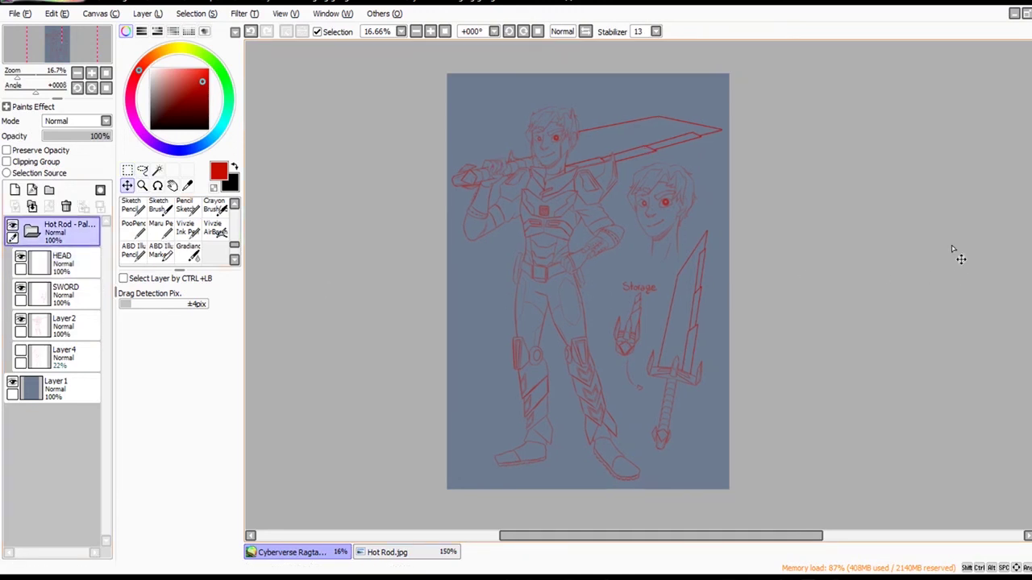
{"action": "key", "text": "alt+Tab"}
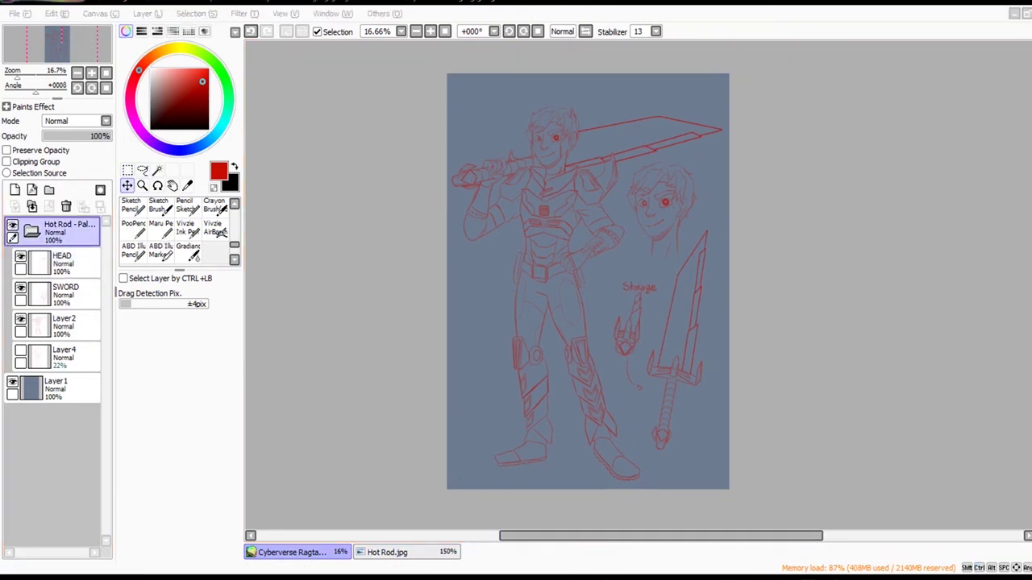